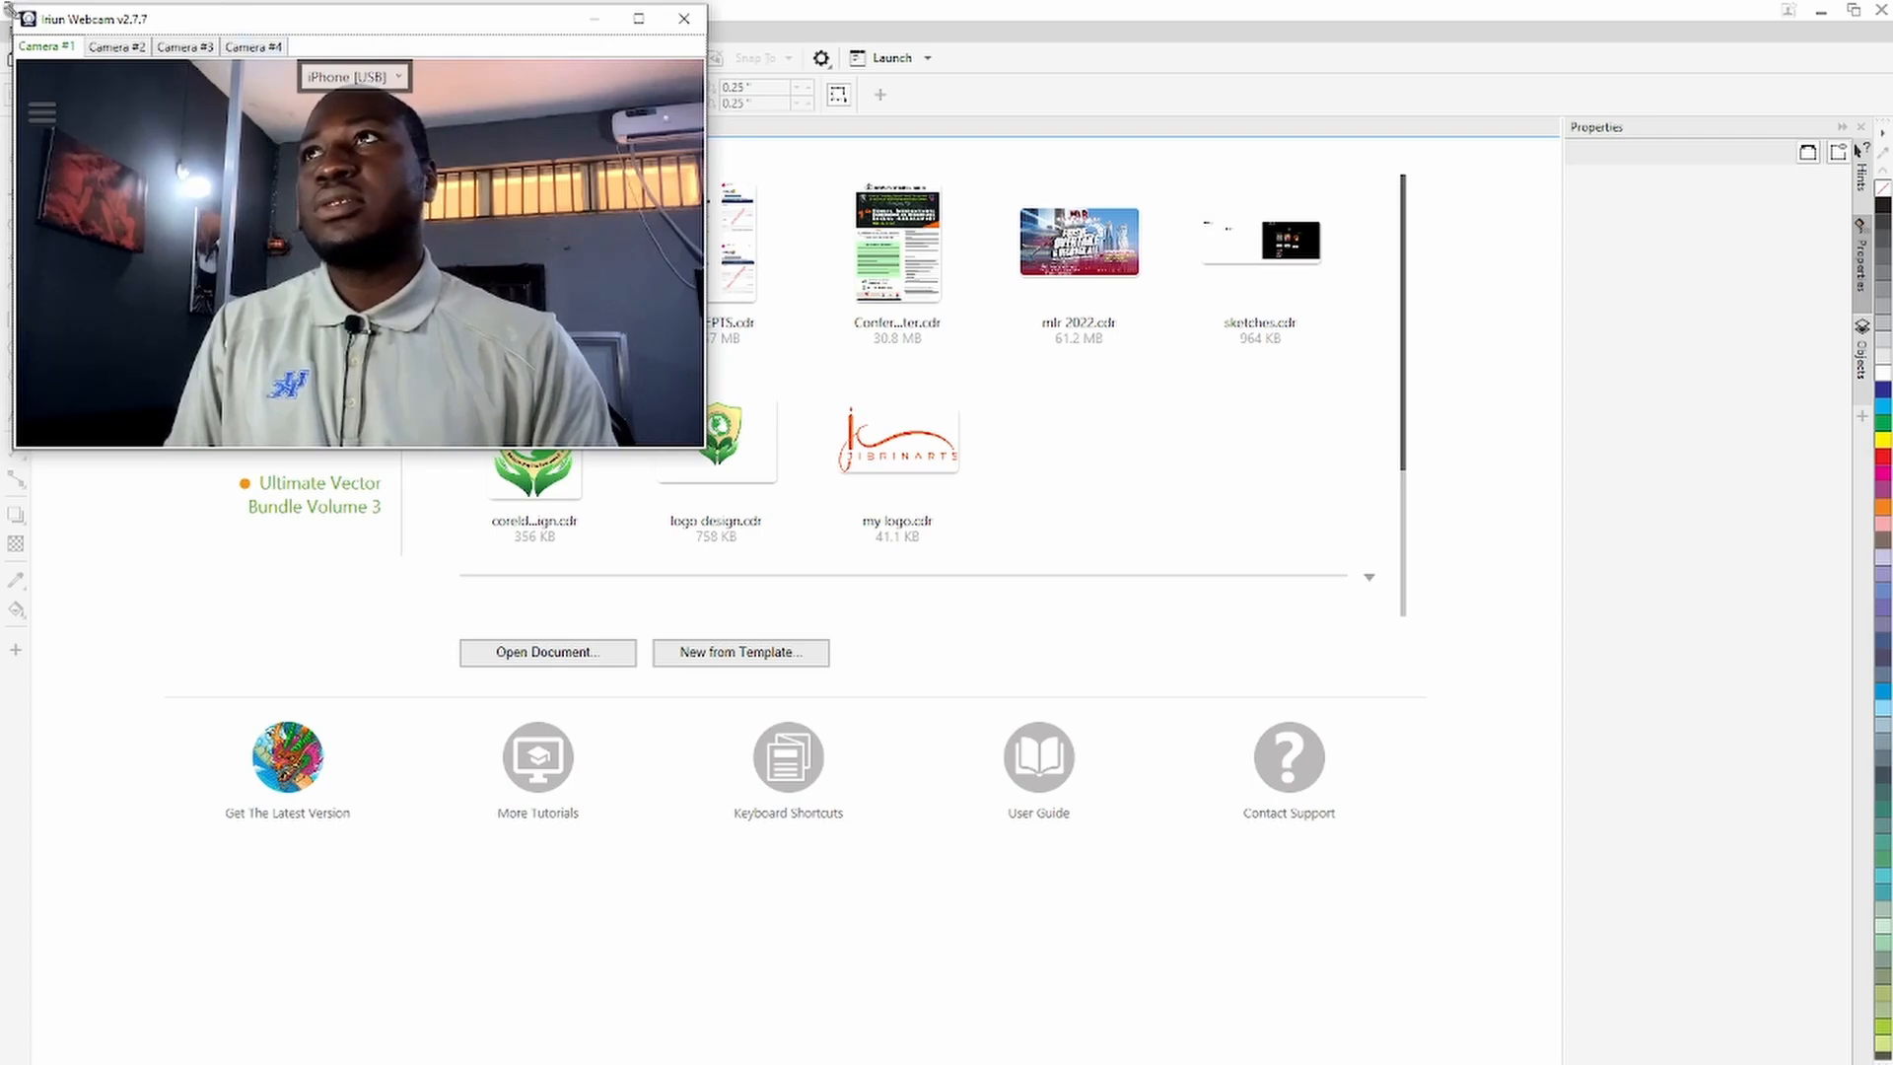
Start a new document and set its page size to A3 in portrait, 297 by 420 mm.
left_click_drag(393, 23, 1559, 736)
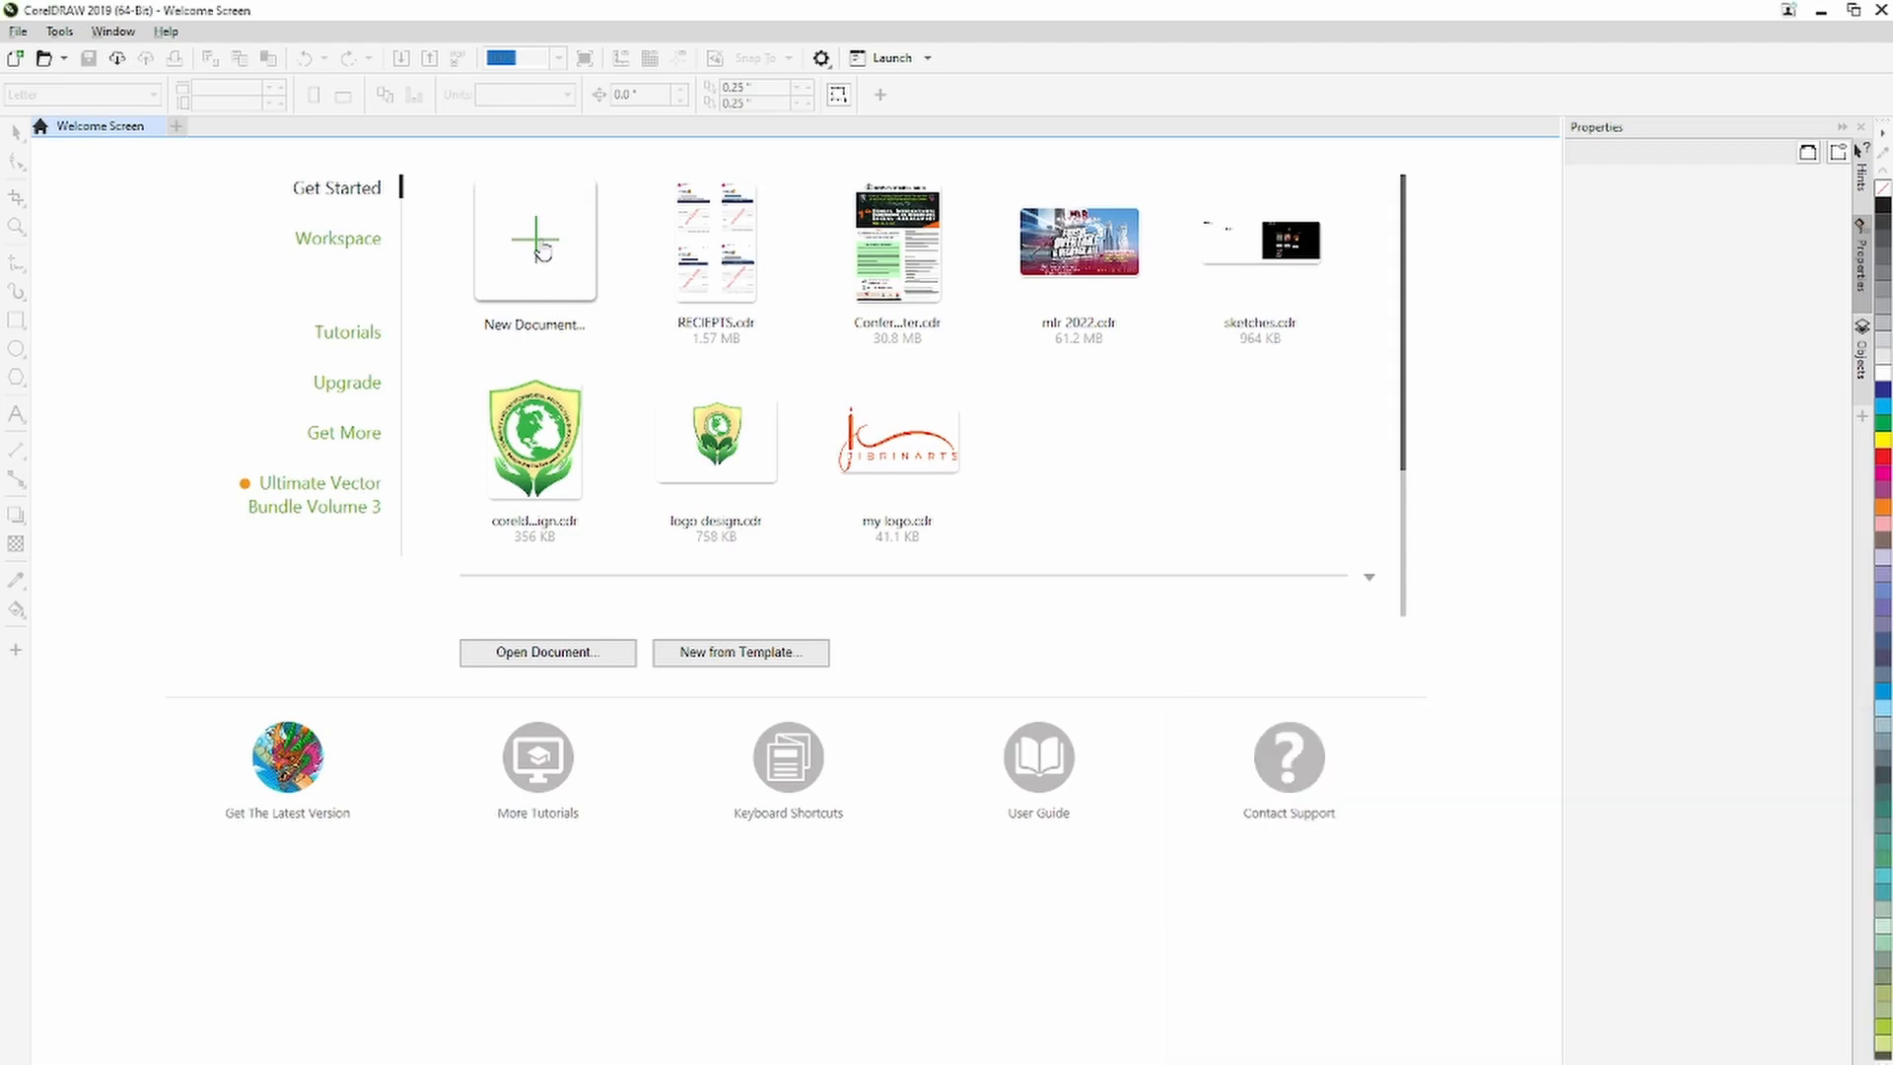
left_click(533, 247)
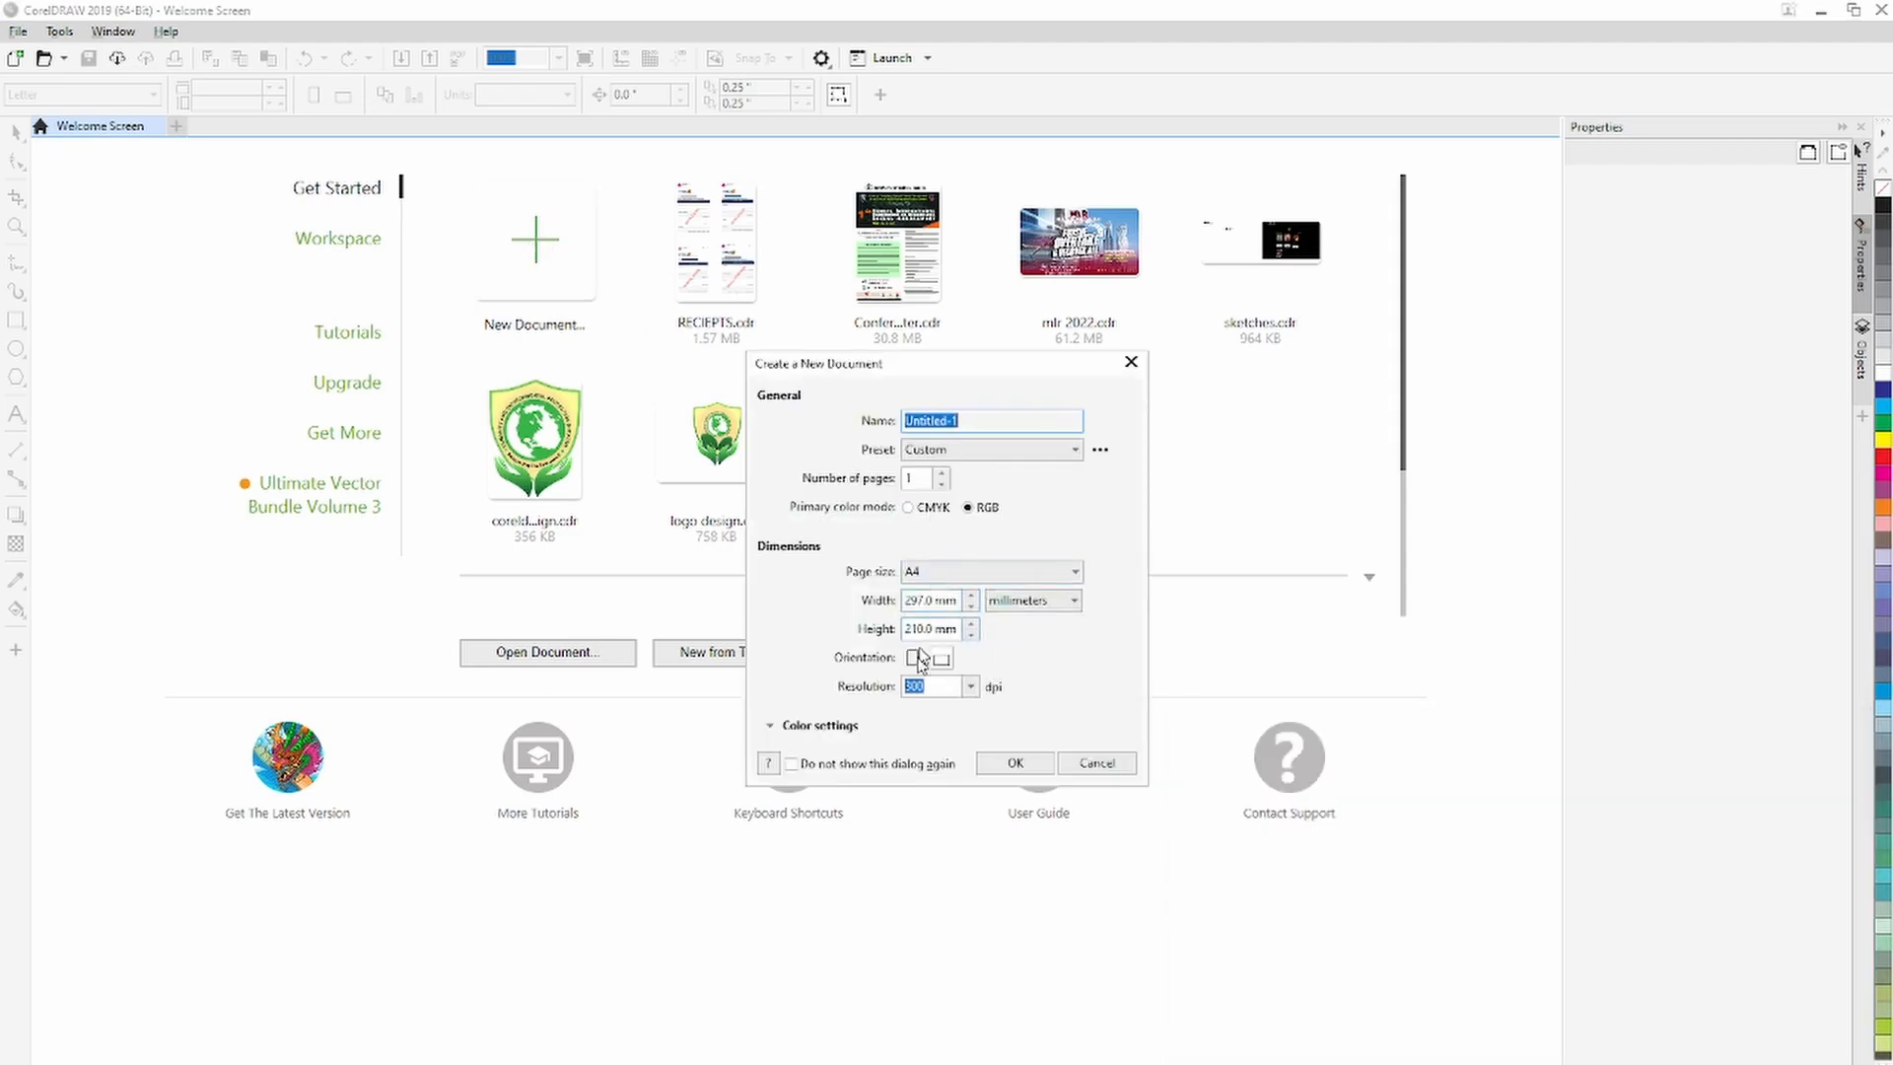
left_click(944, 662)
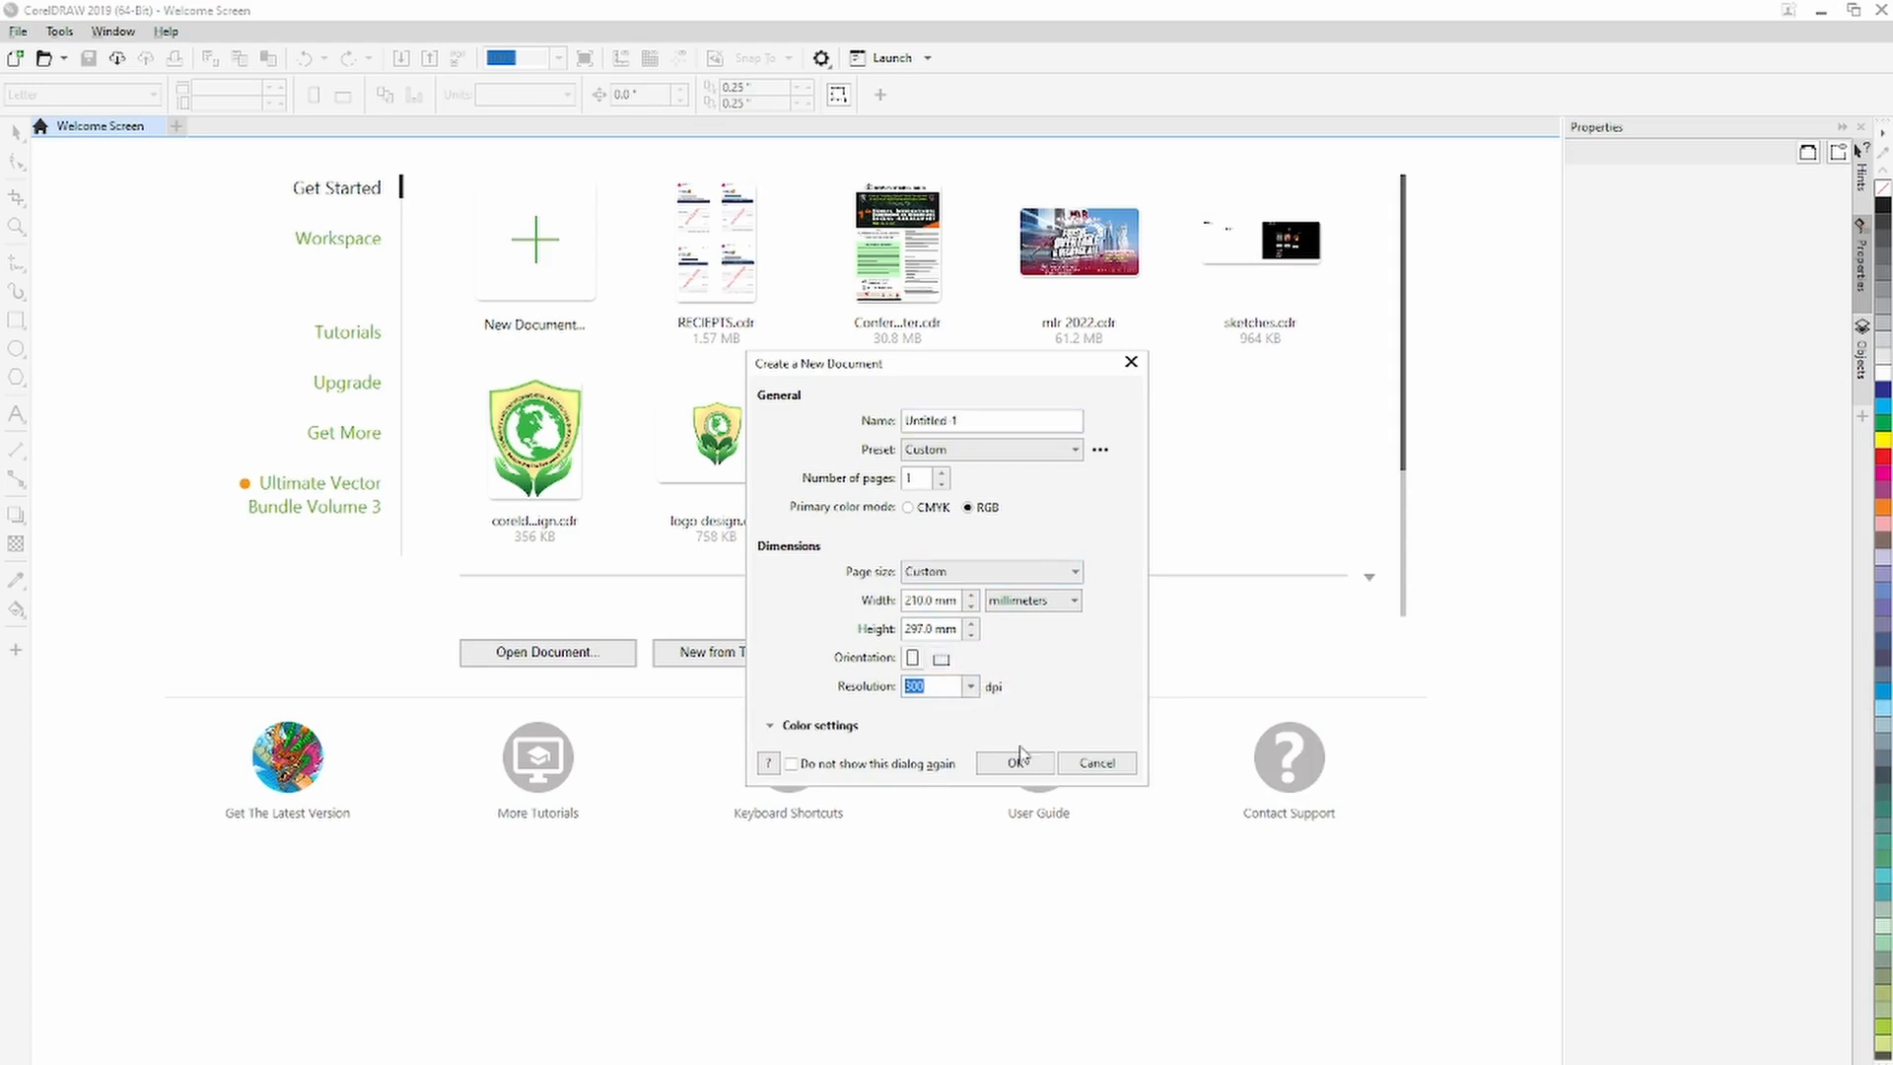
left_click(966, 582)
left_click(934, 596)
left_click(1068, 572)
left_click(973, 632)
left_click(1070, 571)
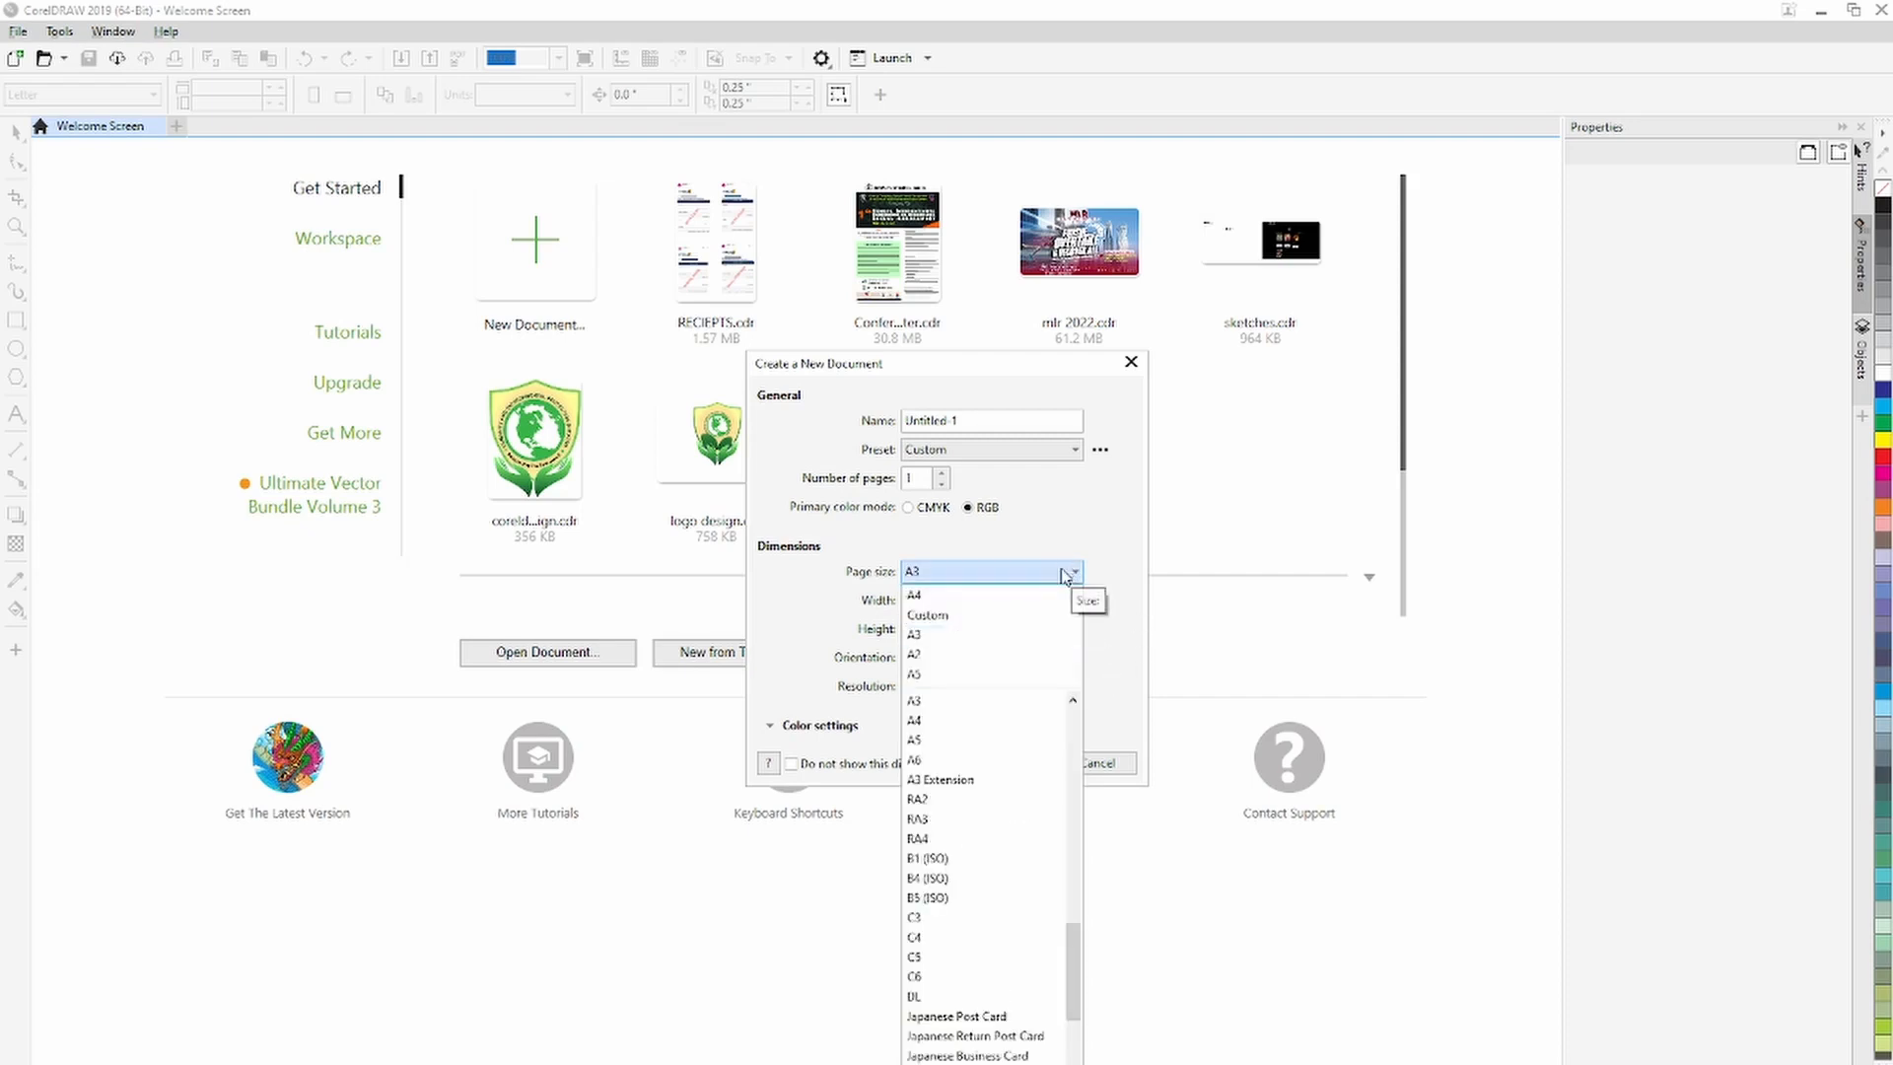
left_click(1074, 565)
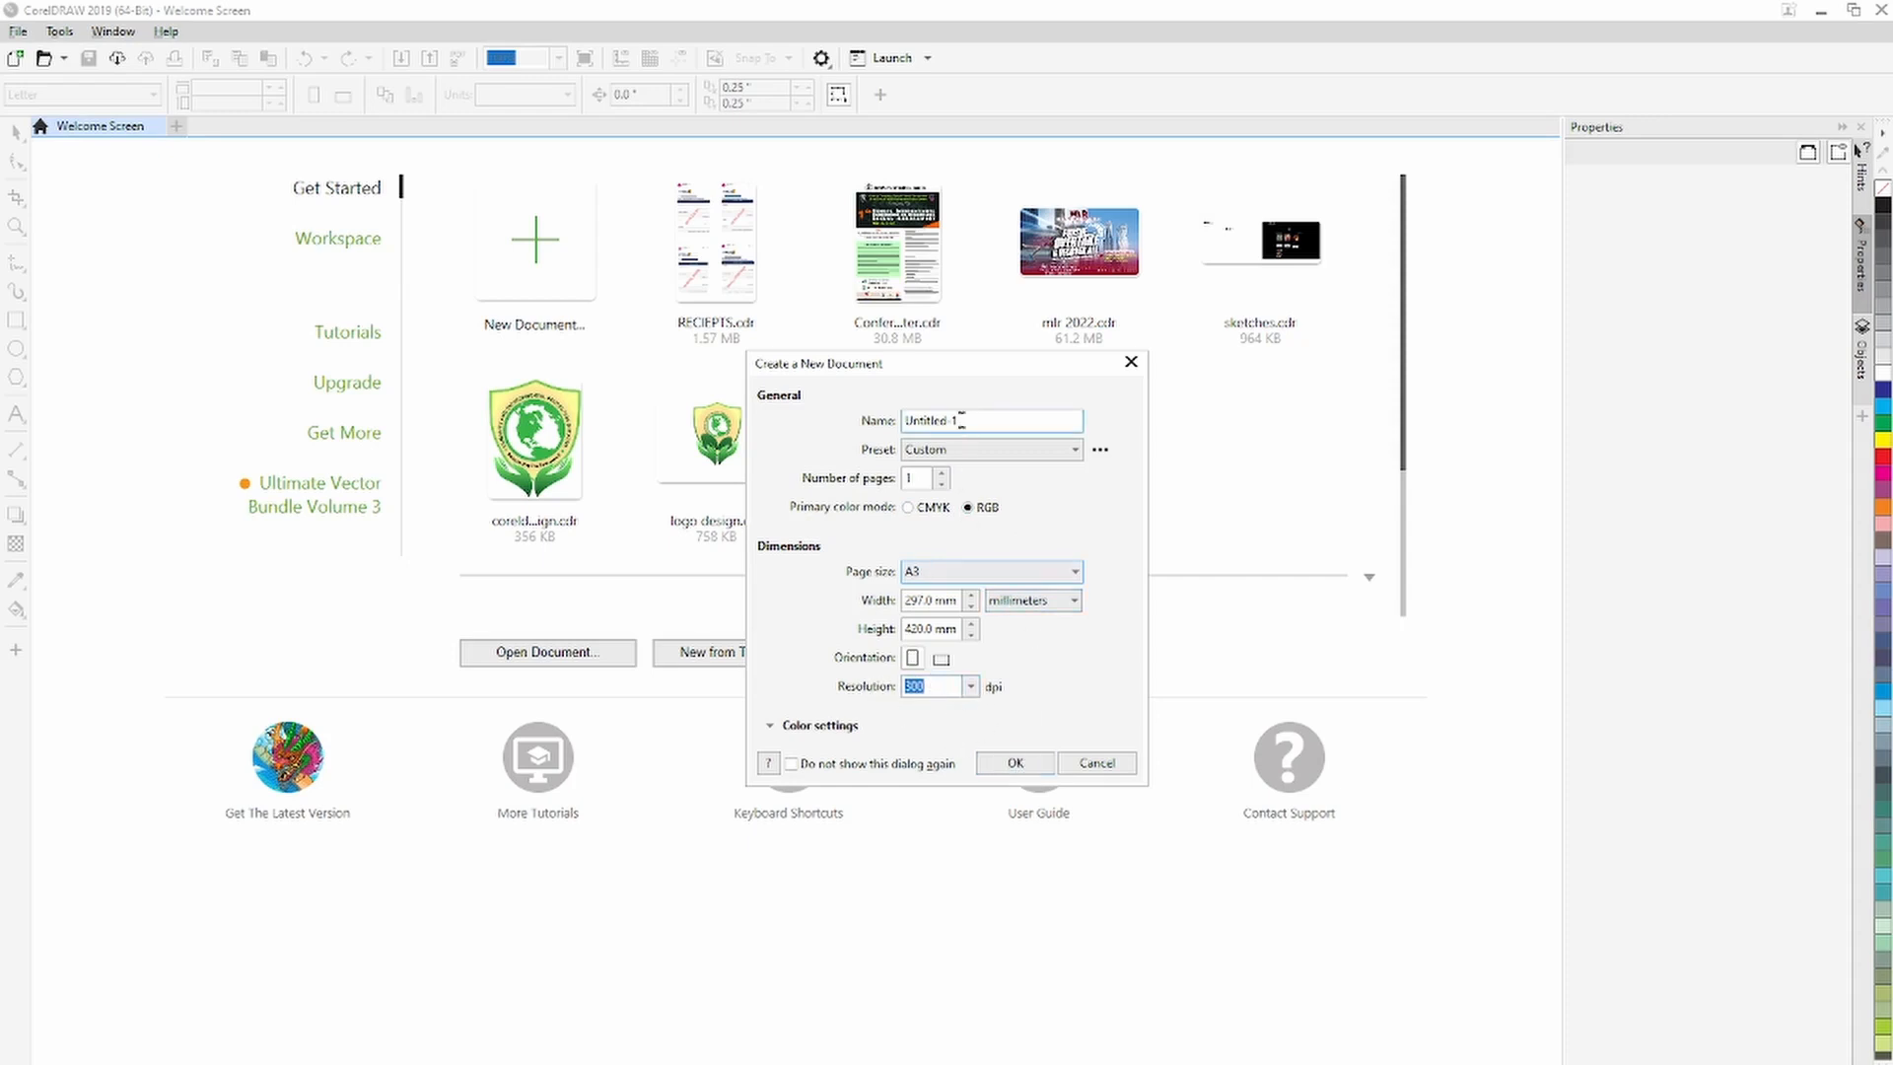
Name the new document illustration and create it.
left_click_drag(961, 420, 882, 426)
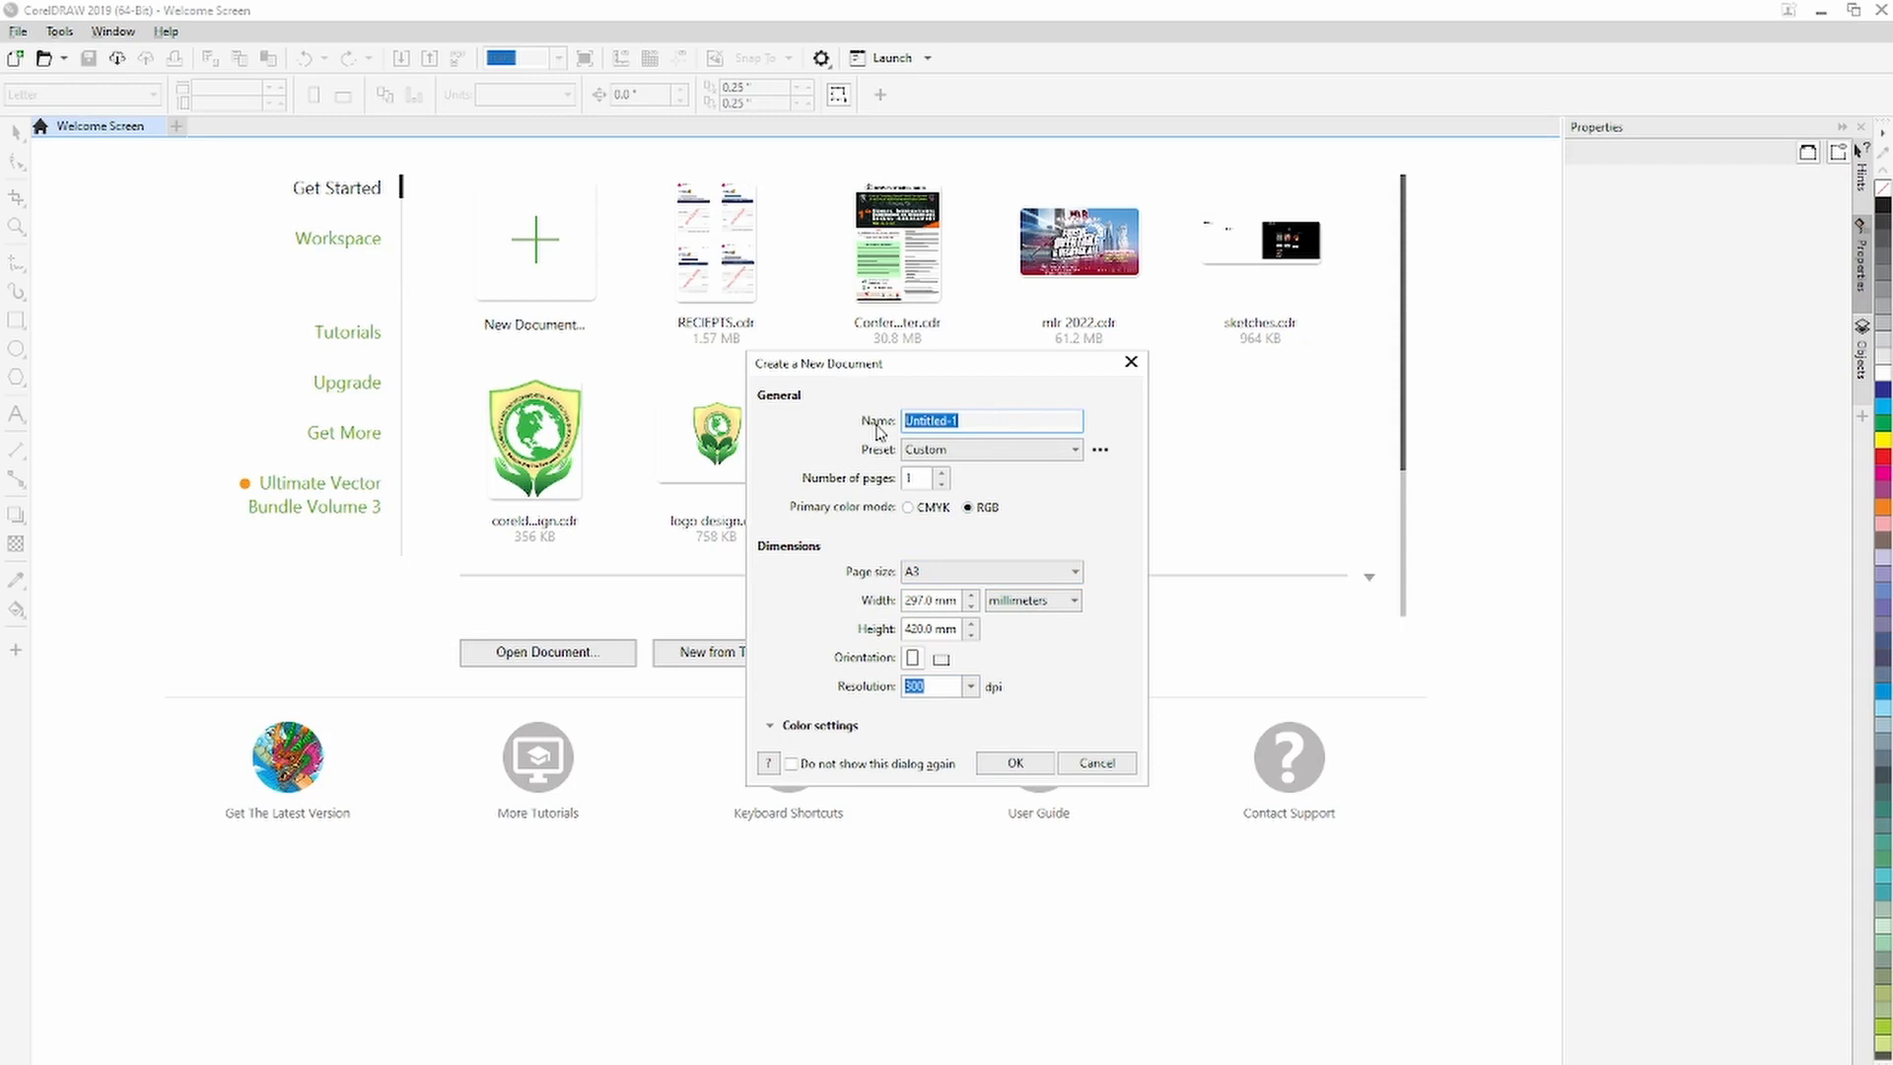
key("BackSpace")
left_click(1015, 763)
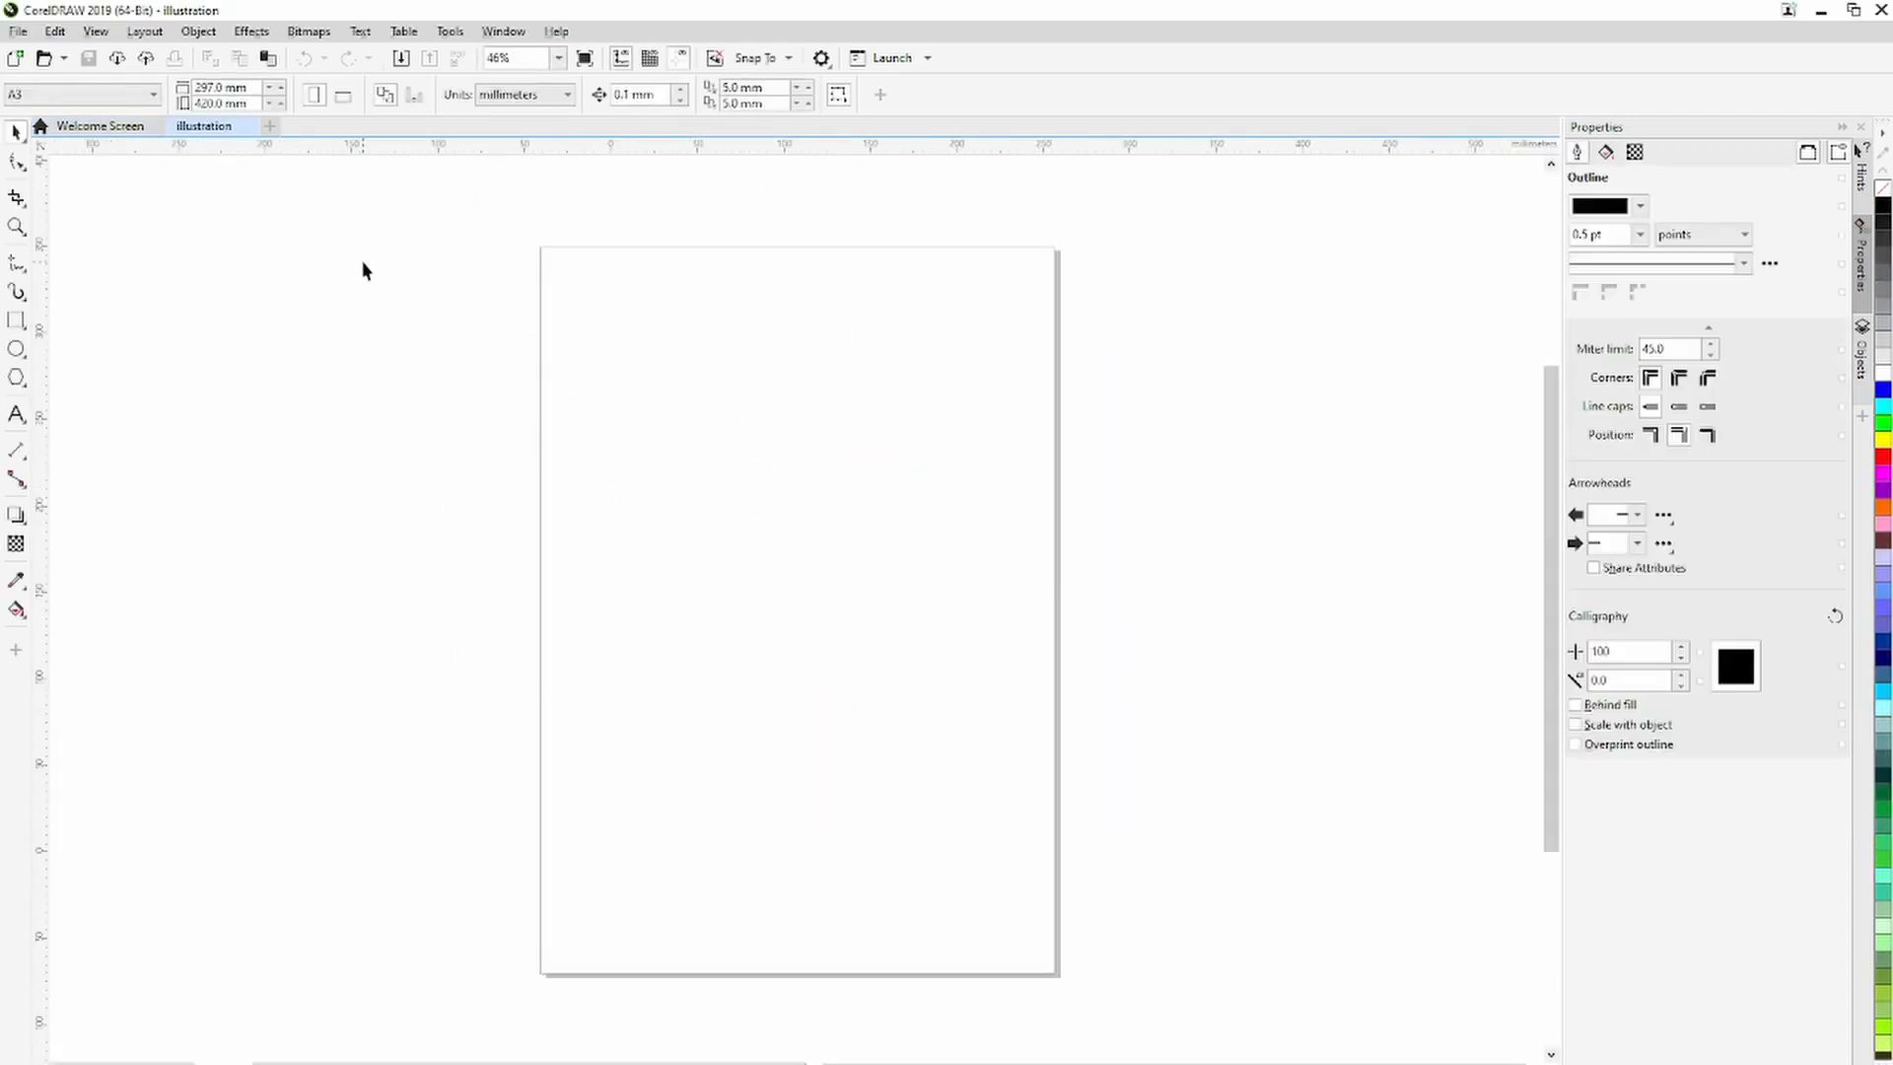
Try the page in landscape orientation and return it to portrait.
left_click(342, 96)
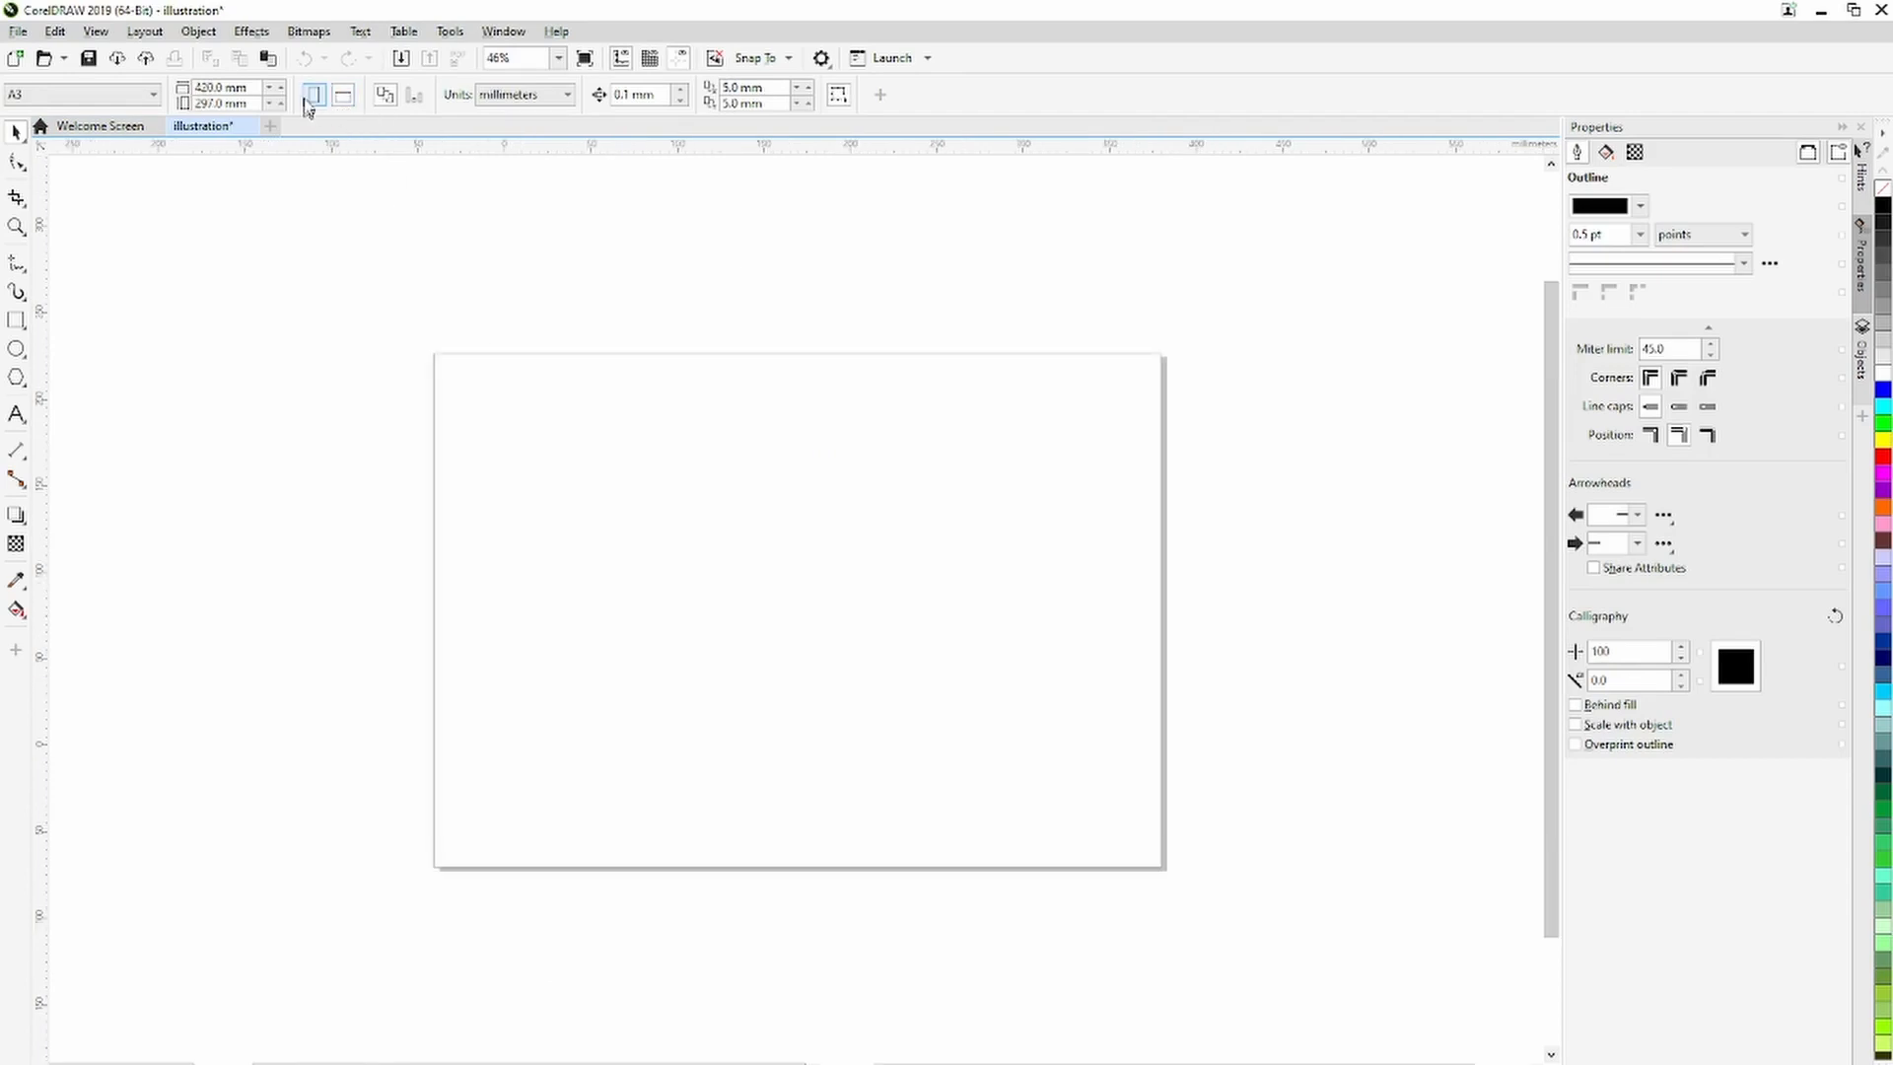
left_click(311, 97)
left_click(343, 97)
left_click(314, 97)
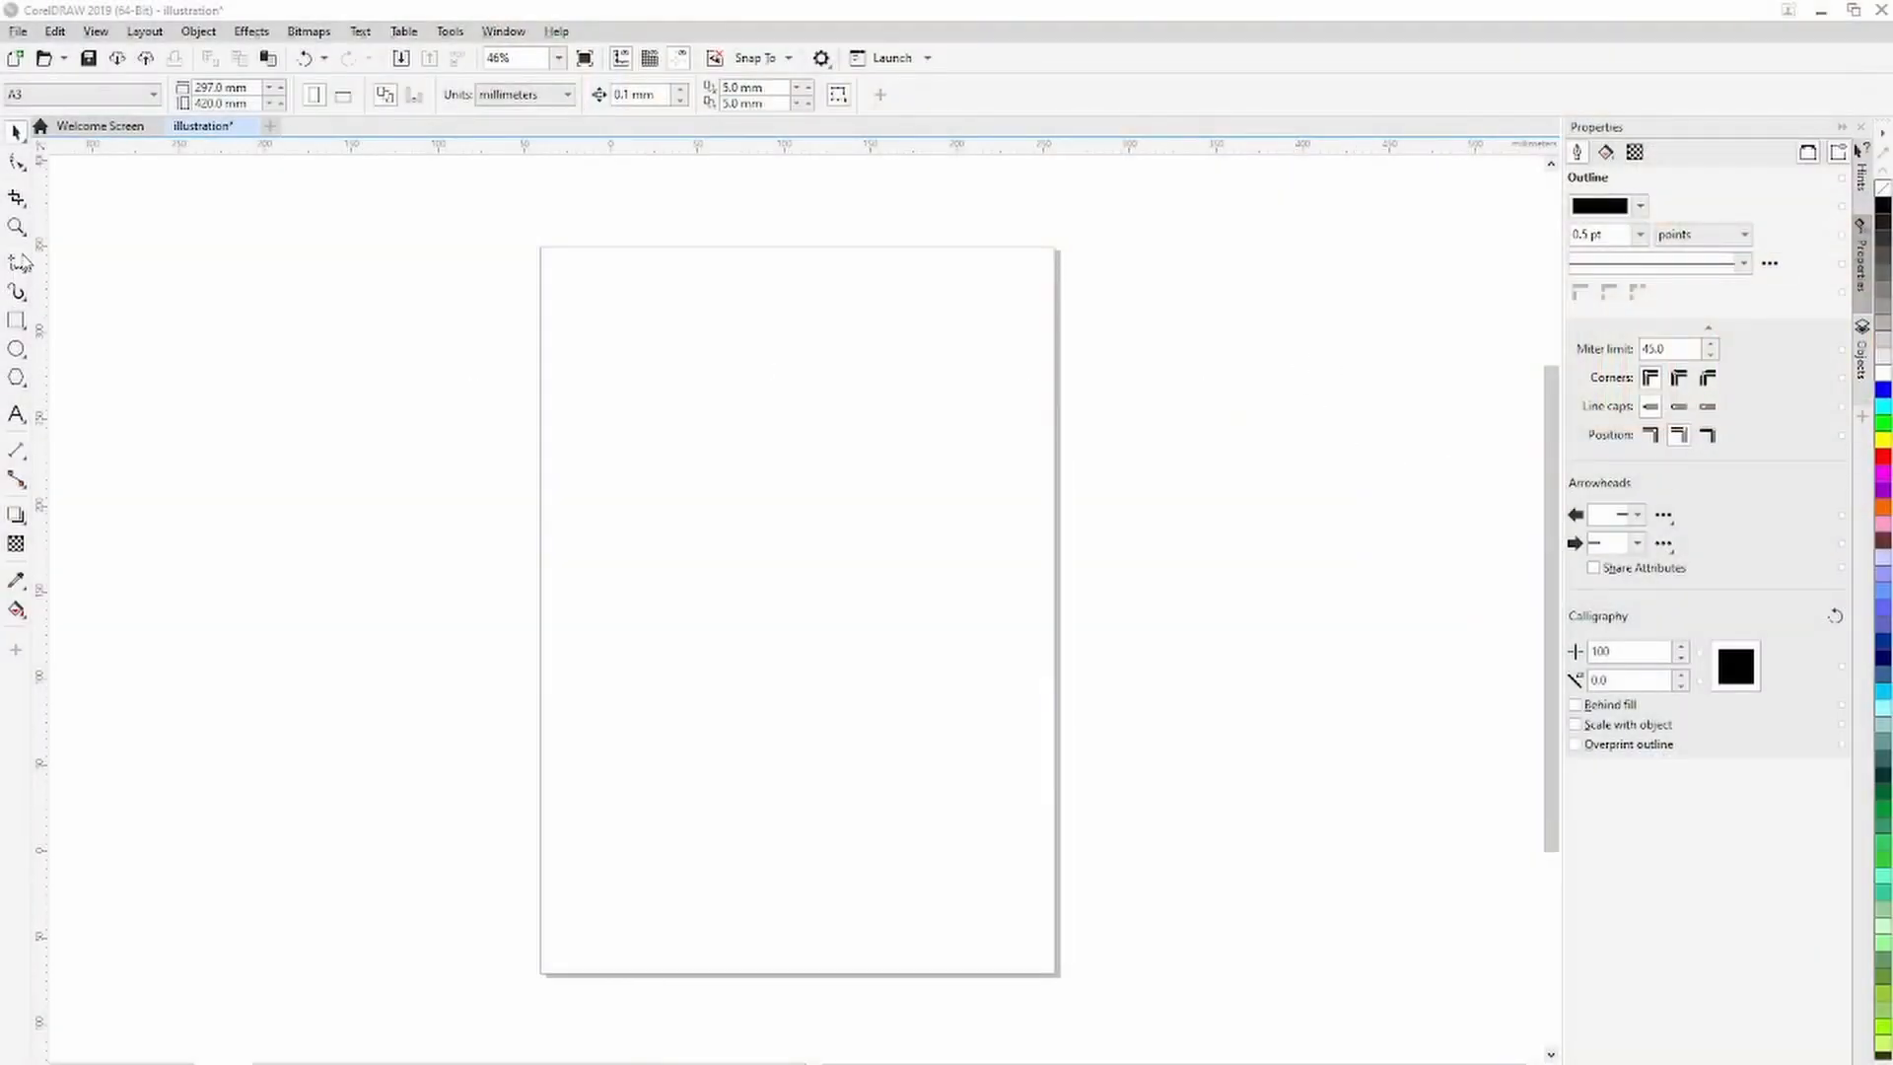
Draw a nearly horizontal 2-point line about 228.5 mm long across the upper page and delete it.
left_click(22, 275)
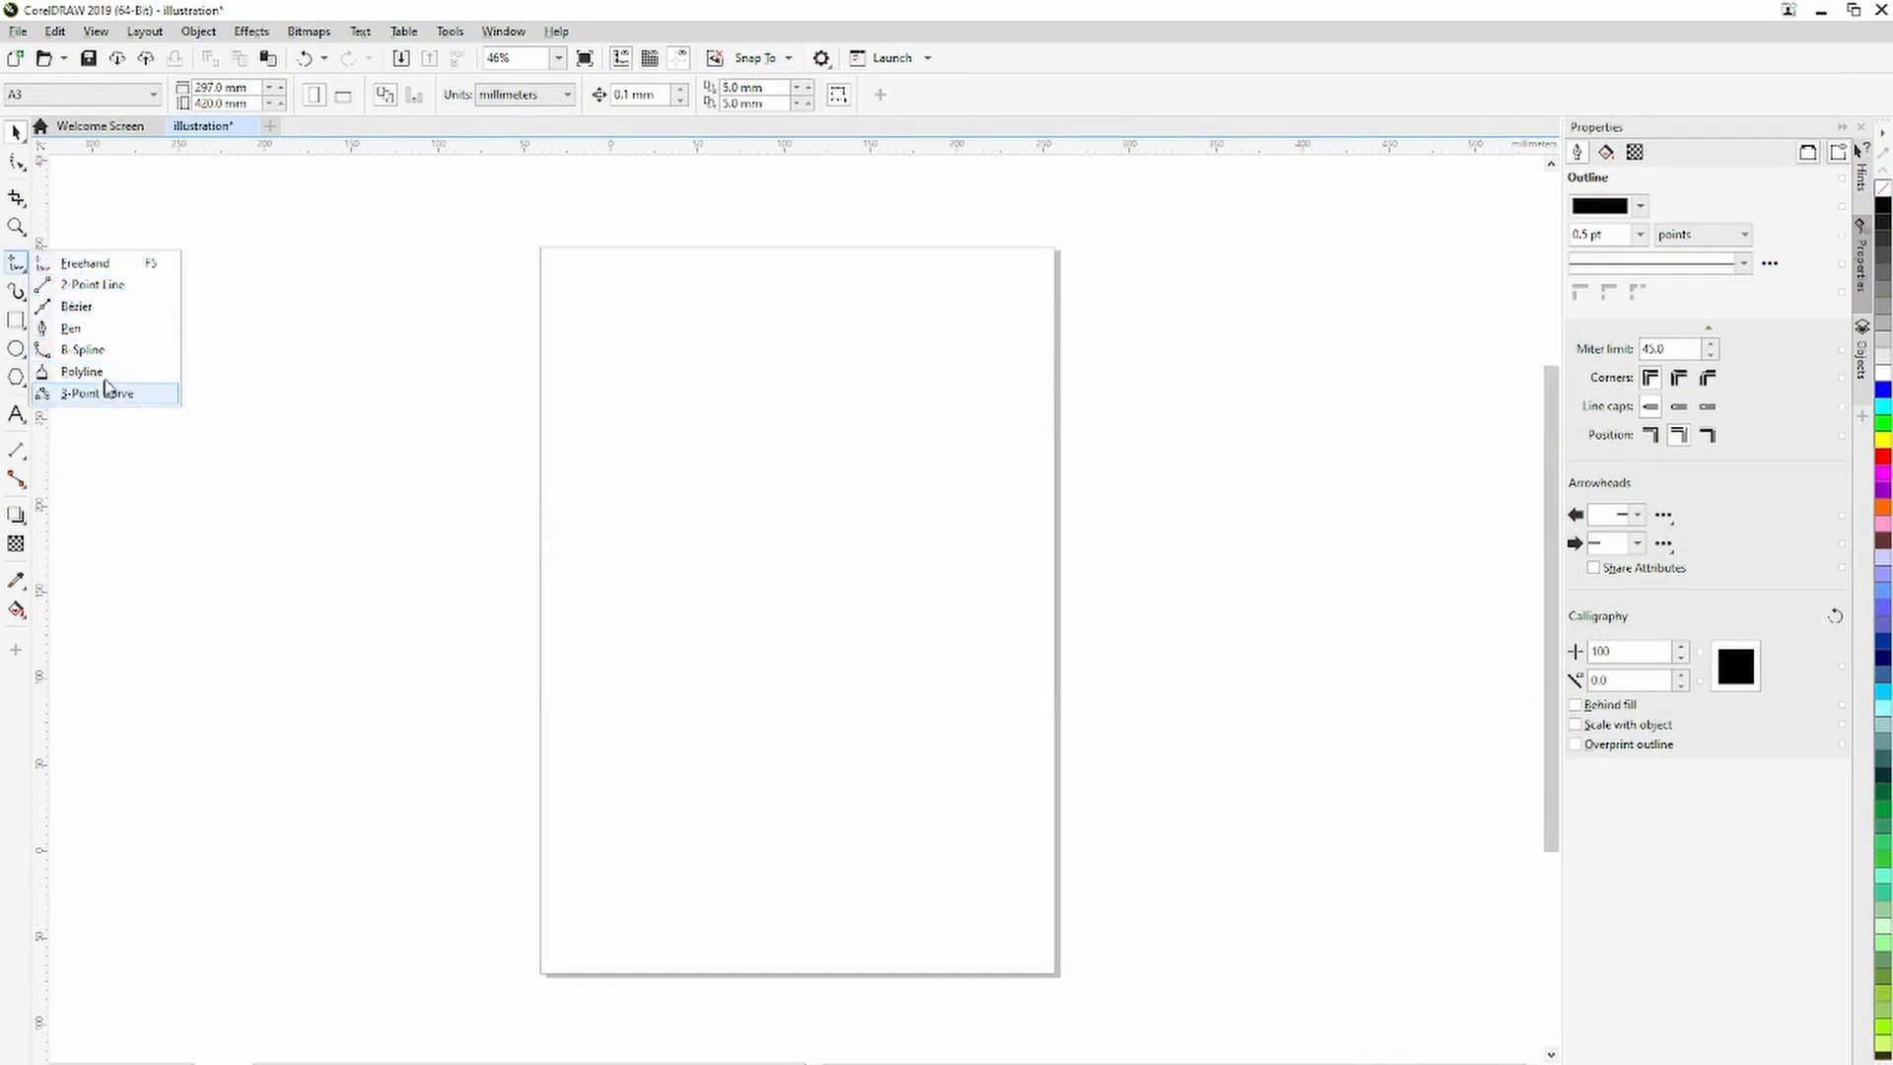
left_click(109, 288)
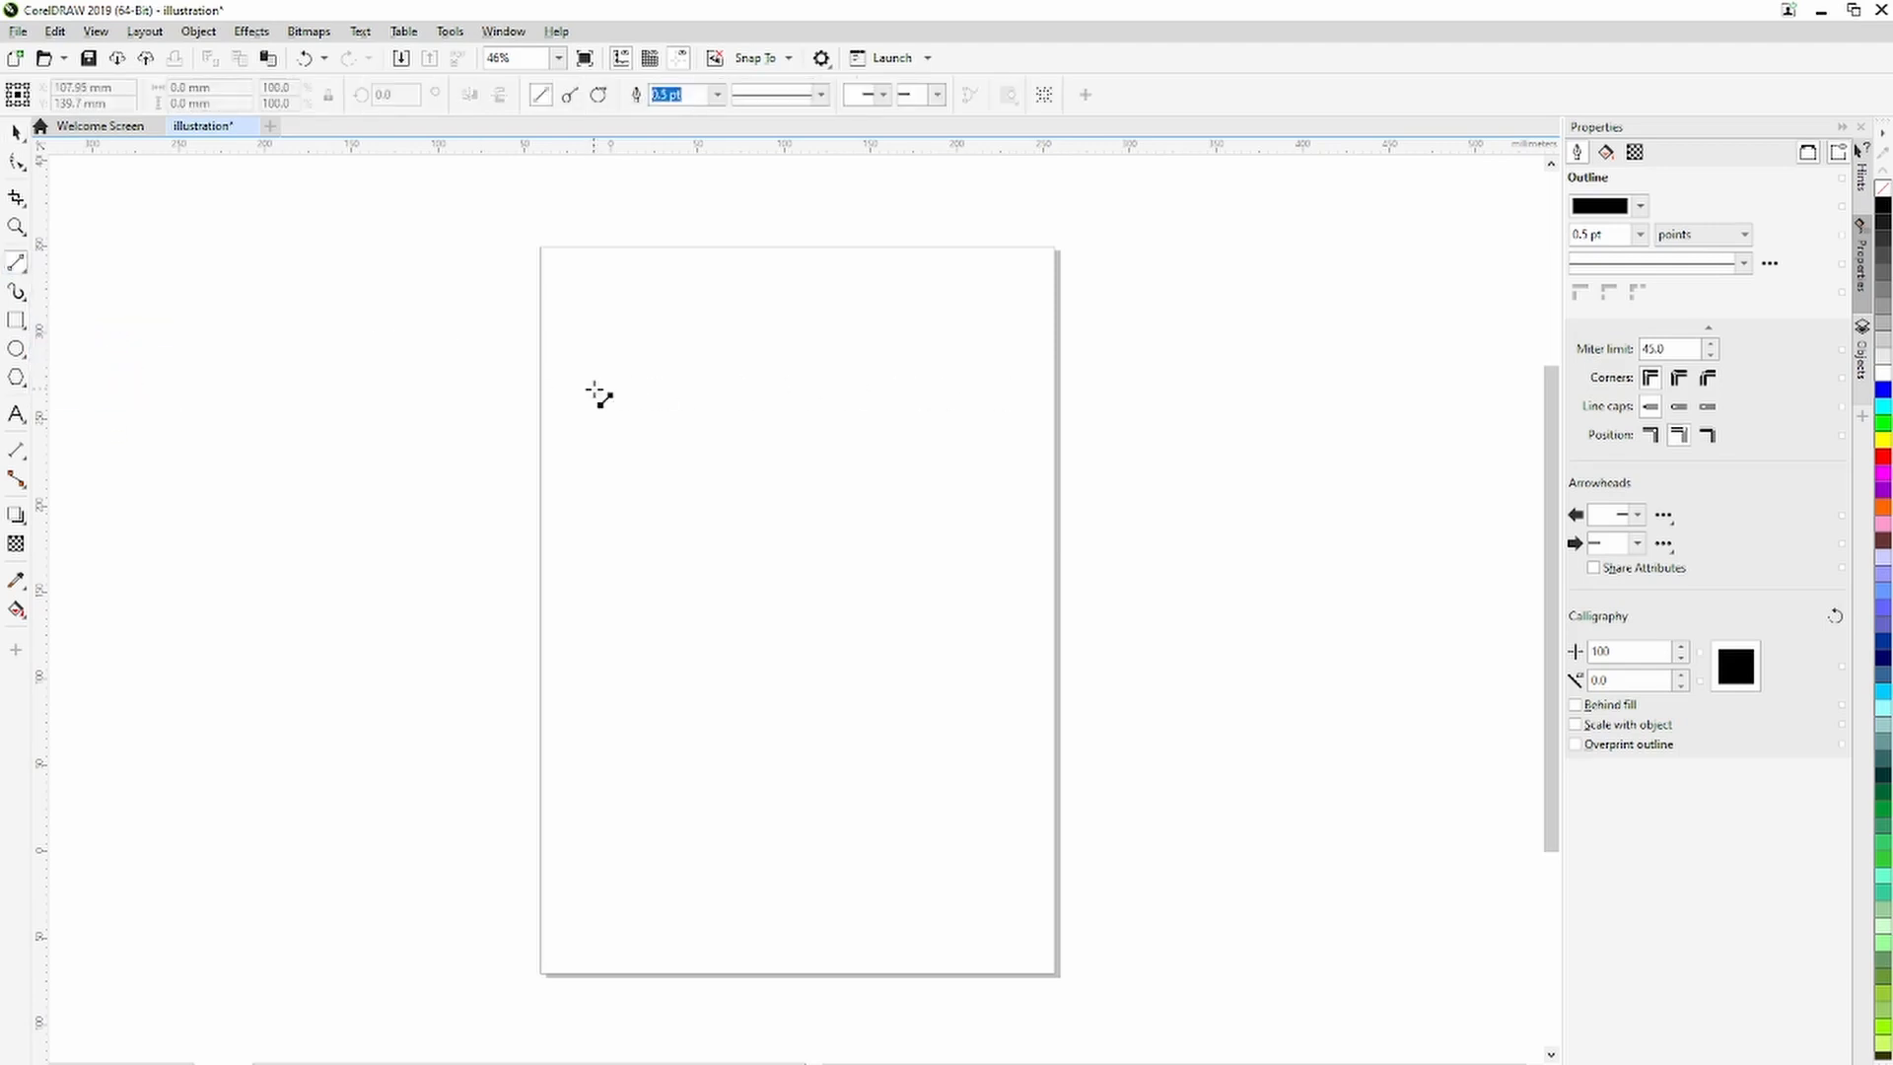
left_click_drag(595, 390, 995, 393)
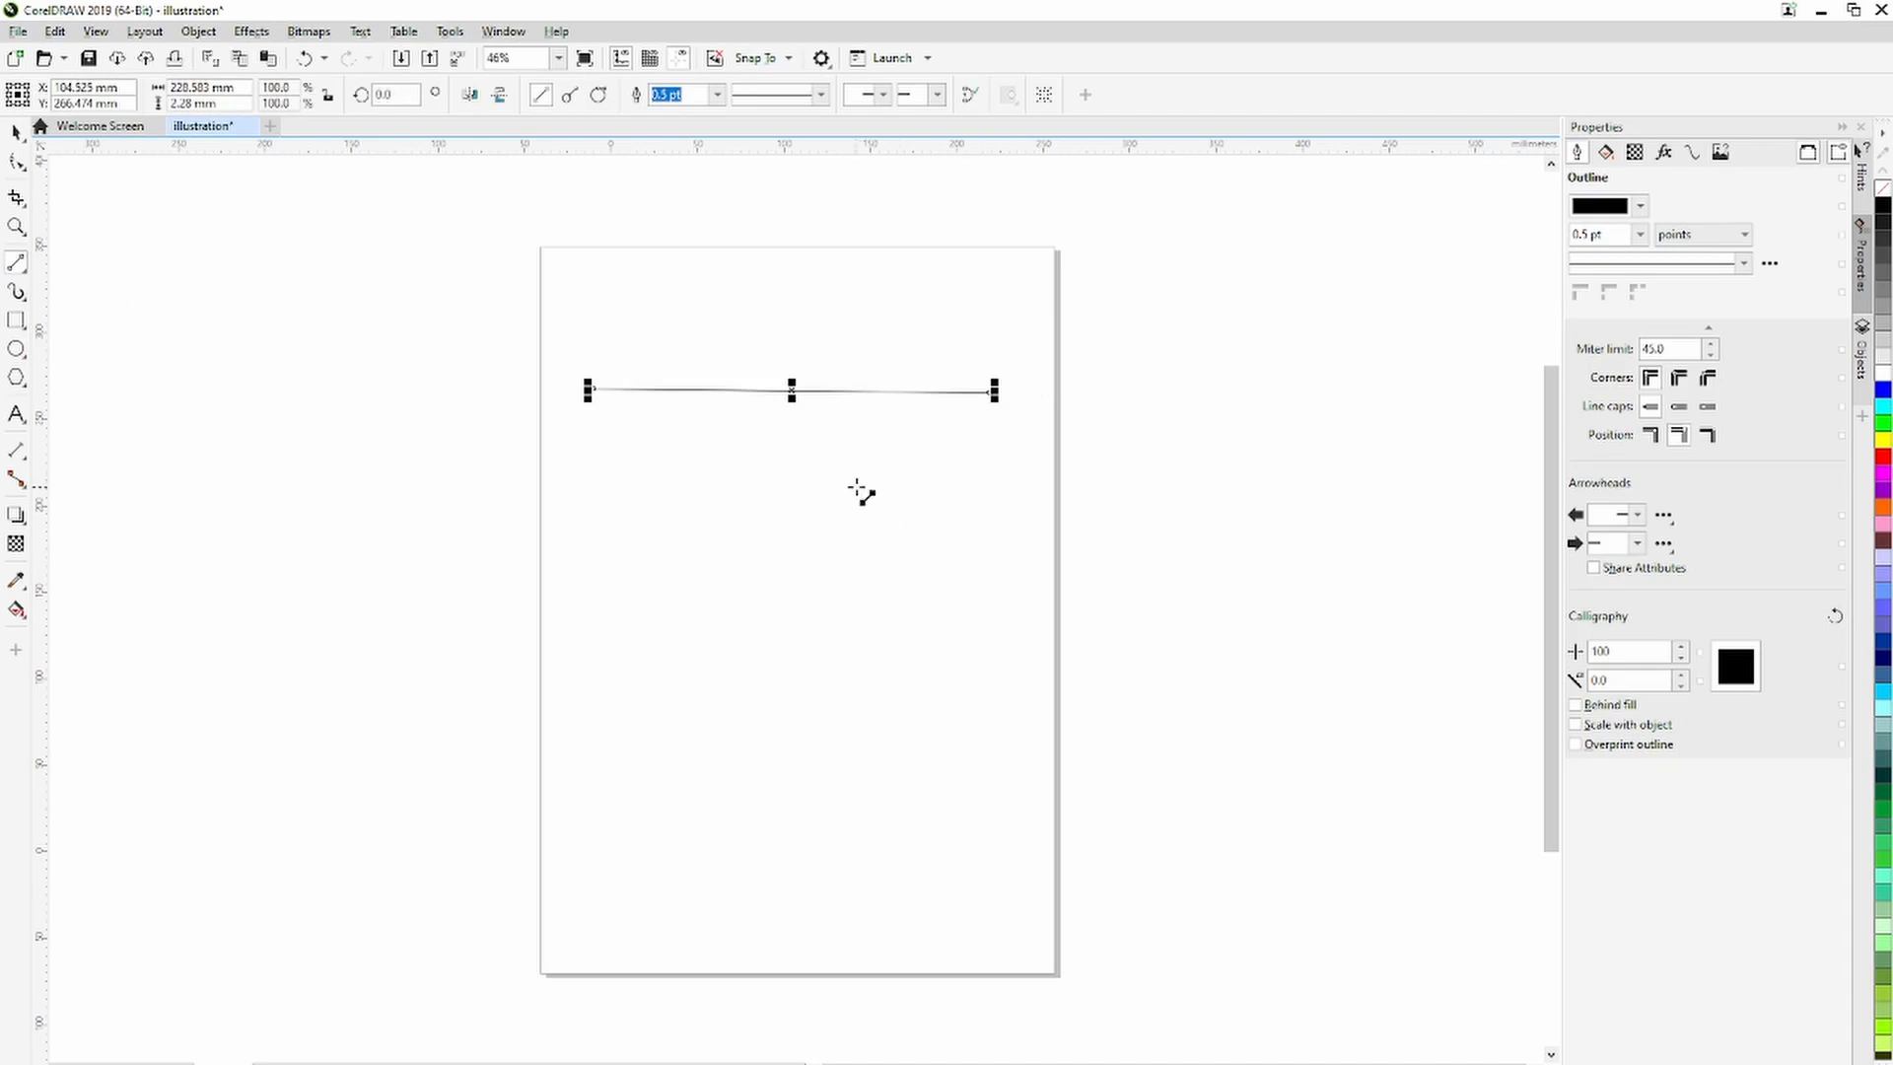
key("Delete")
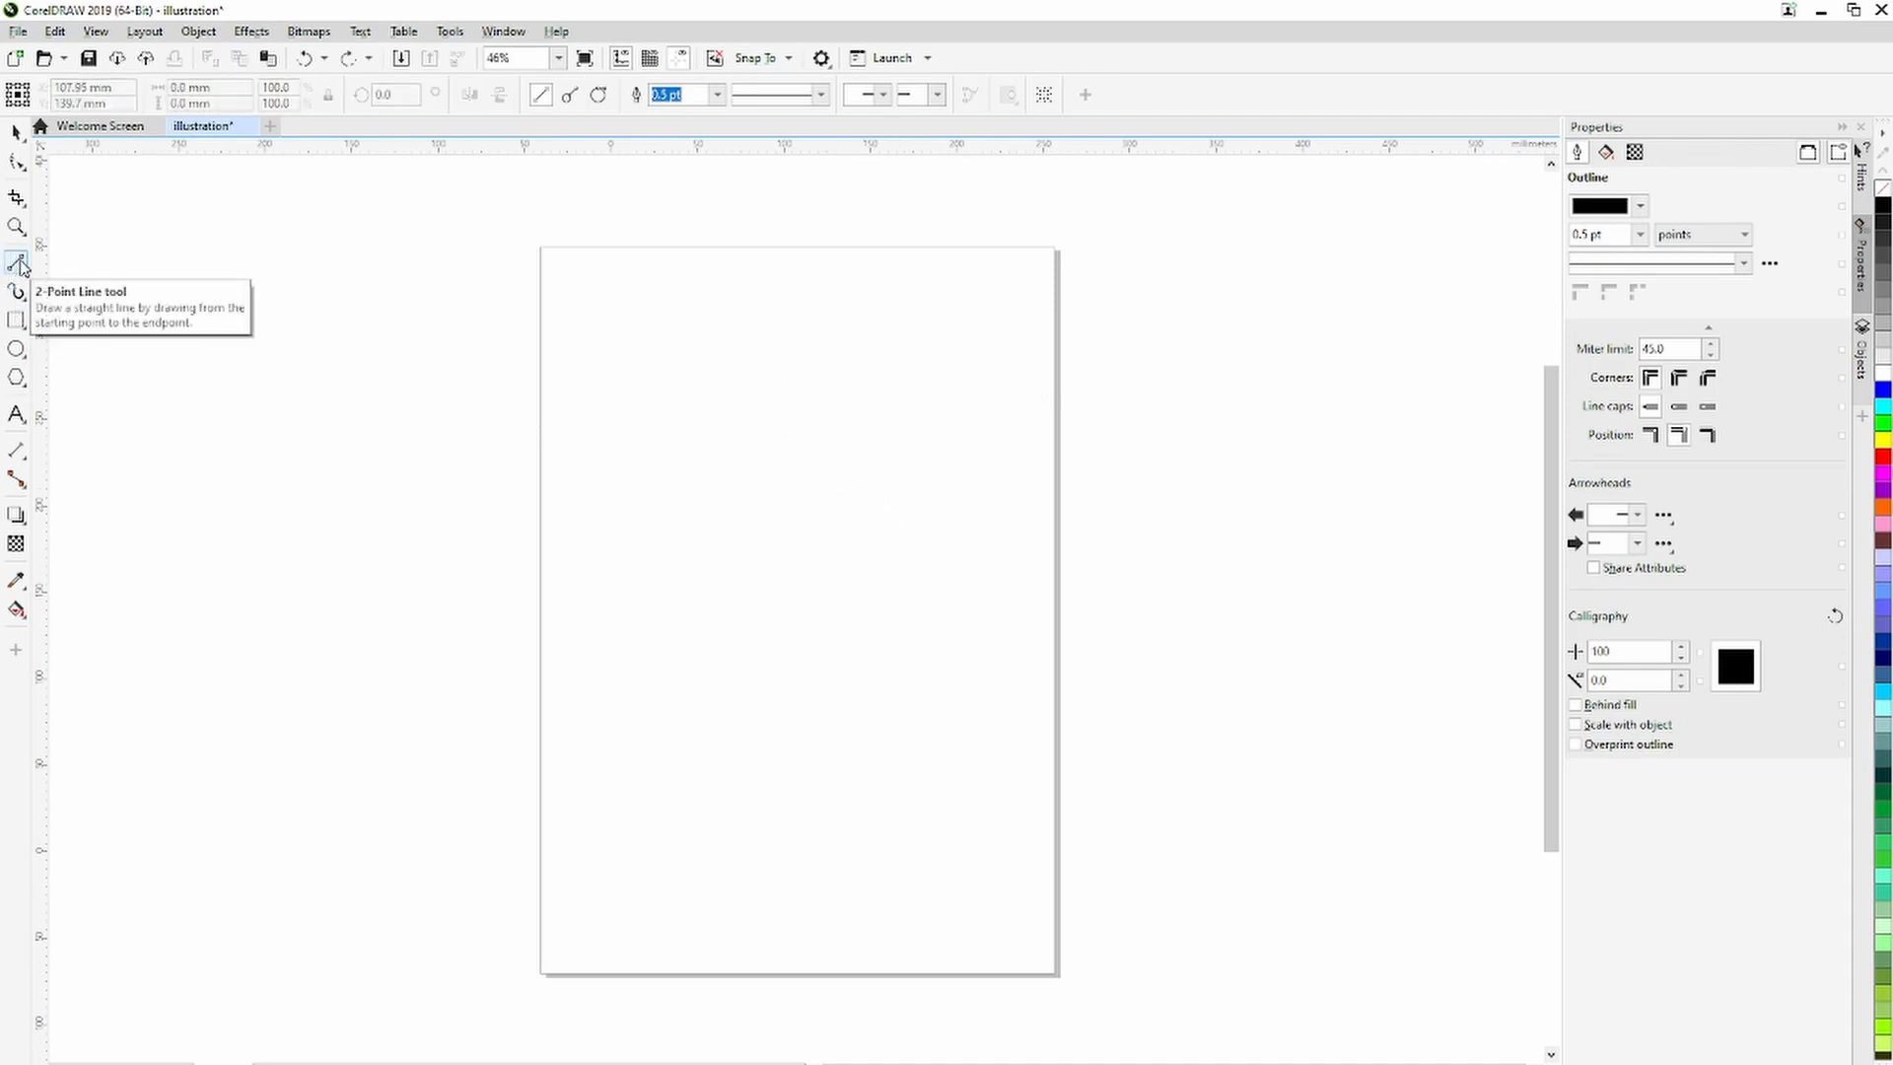
Draw a slightly rising straight line about 210 mm wide across the upper page with the Pen tool.
left_click(22, 268)
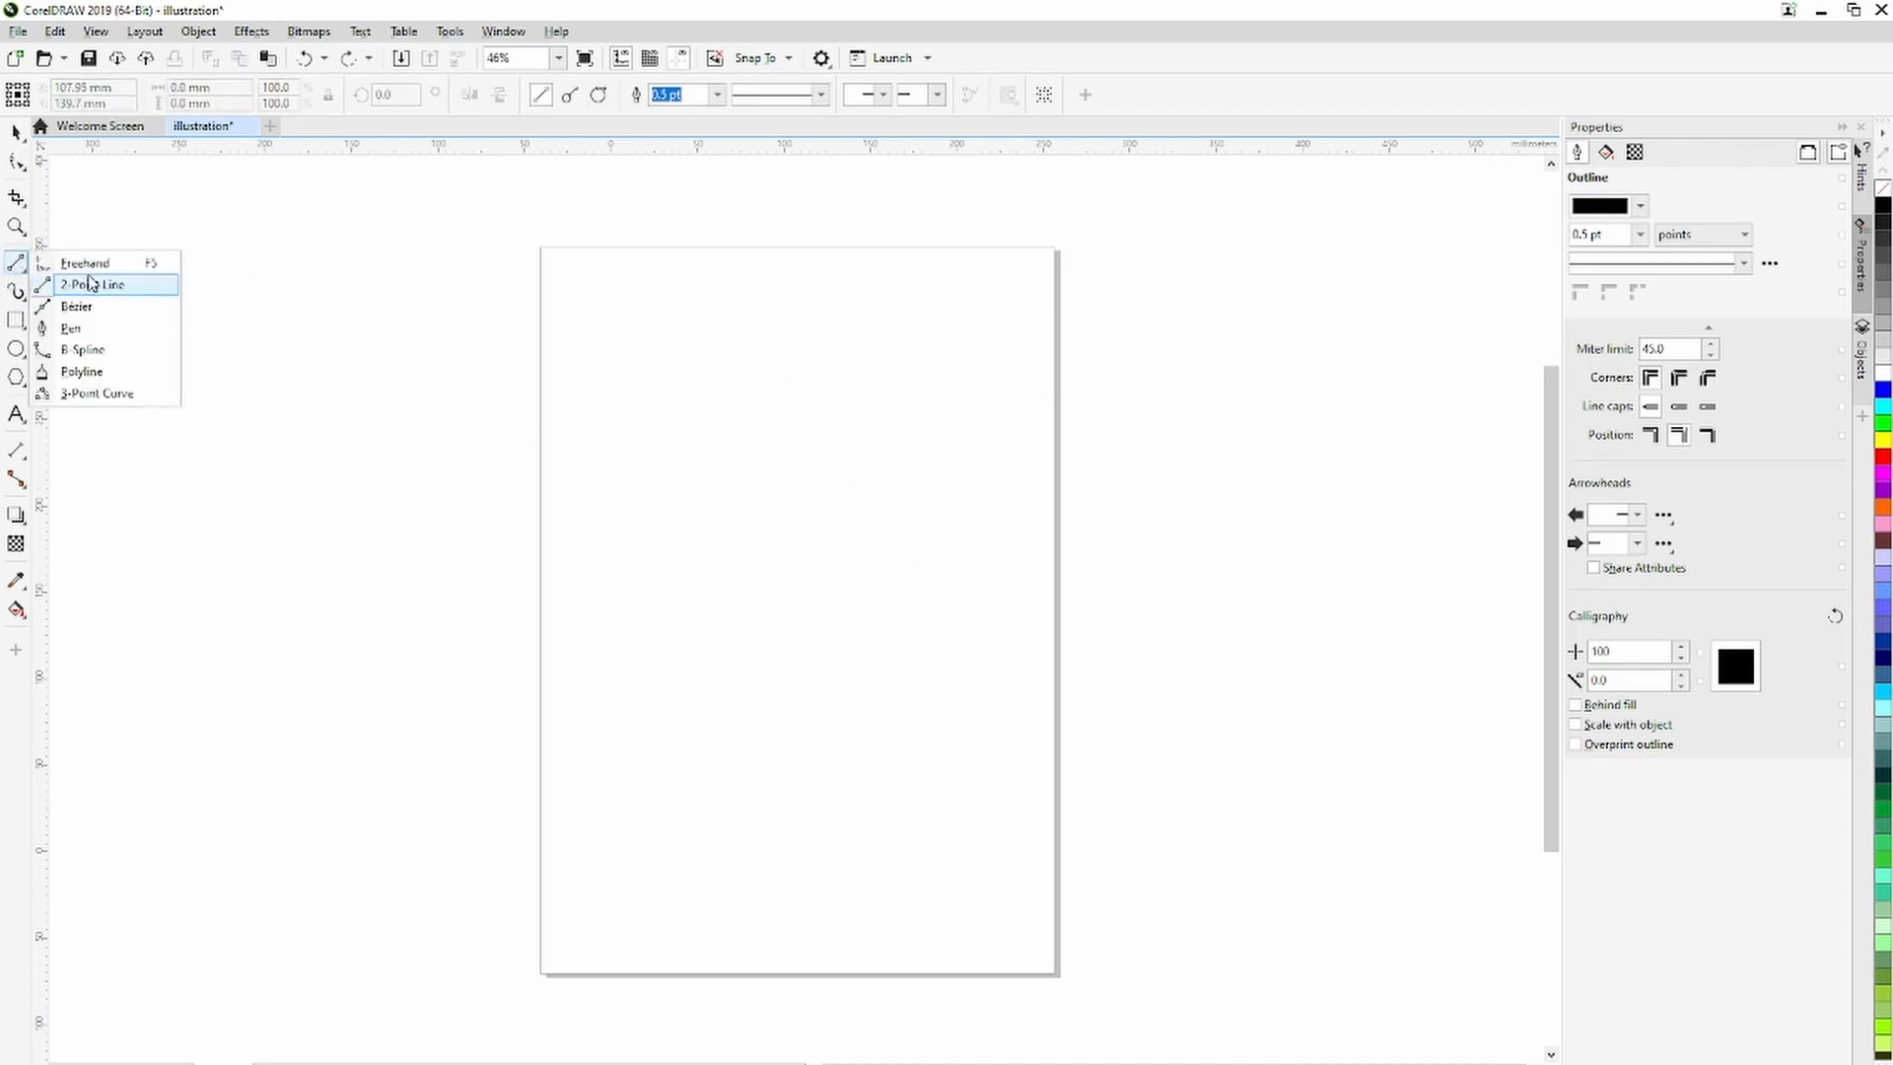
left_click(74, 329)
left_click(615, 429)
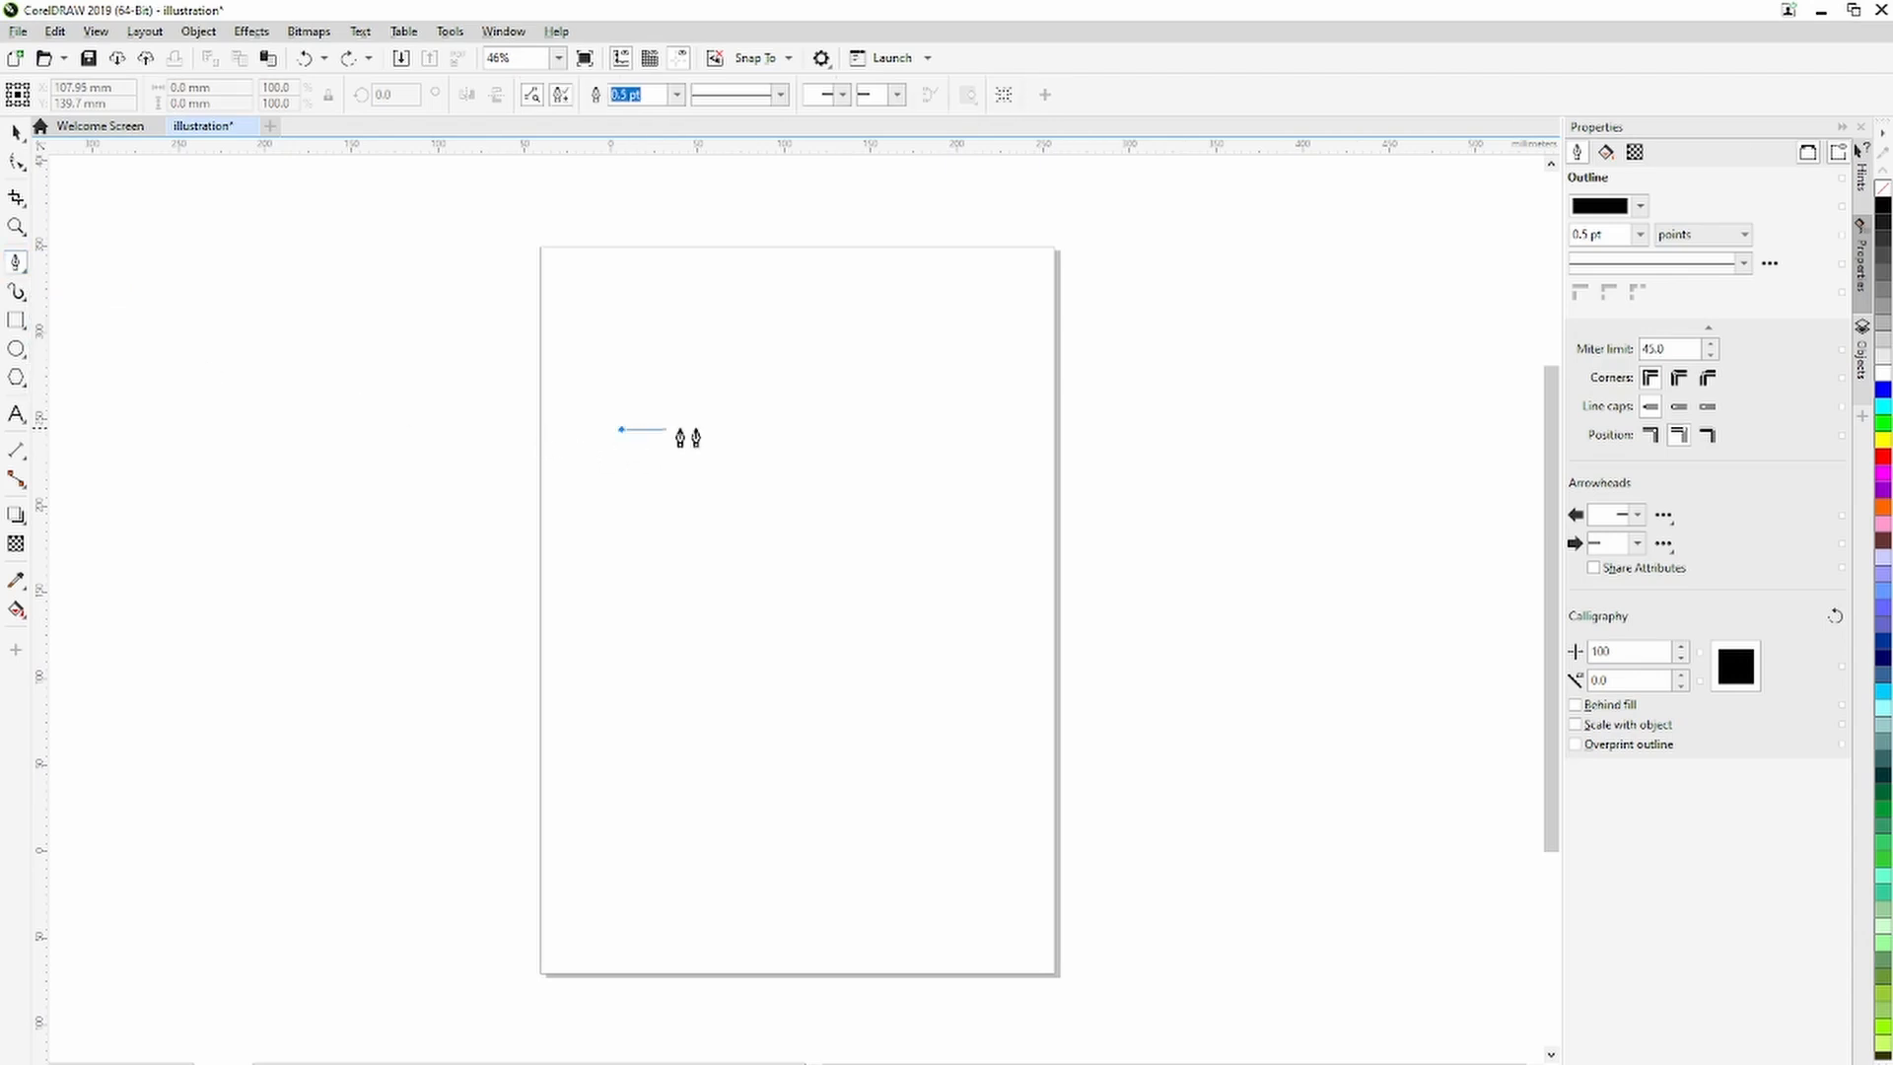
double_click(988, 419)
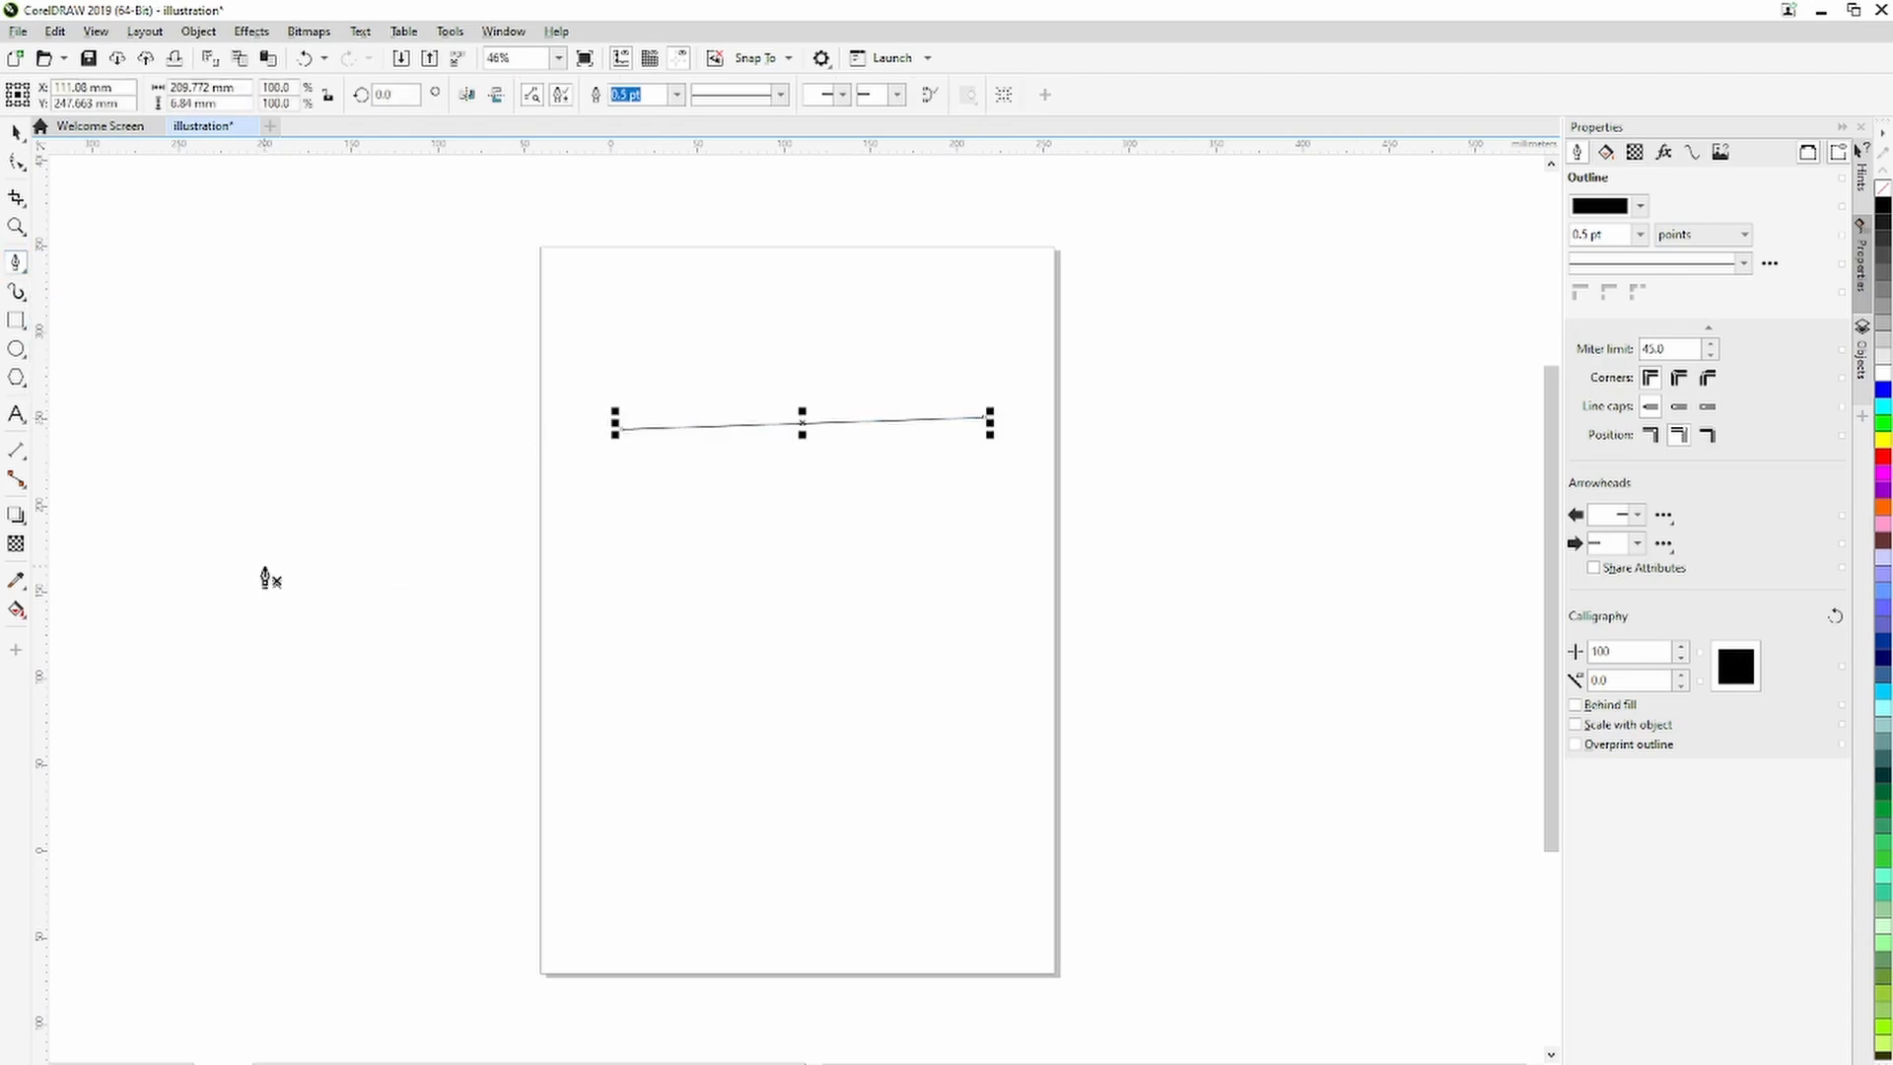
Try an 8 pt outline width on the pen line and set it to 24 pt.
left_click(678, 99)
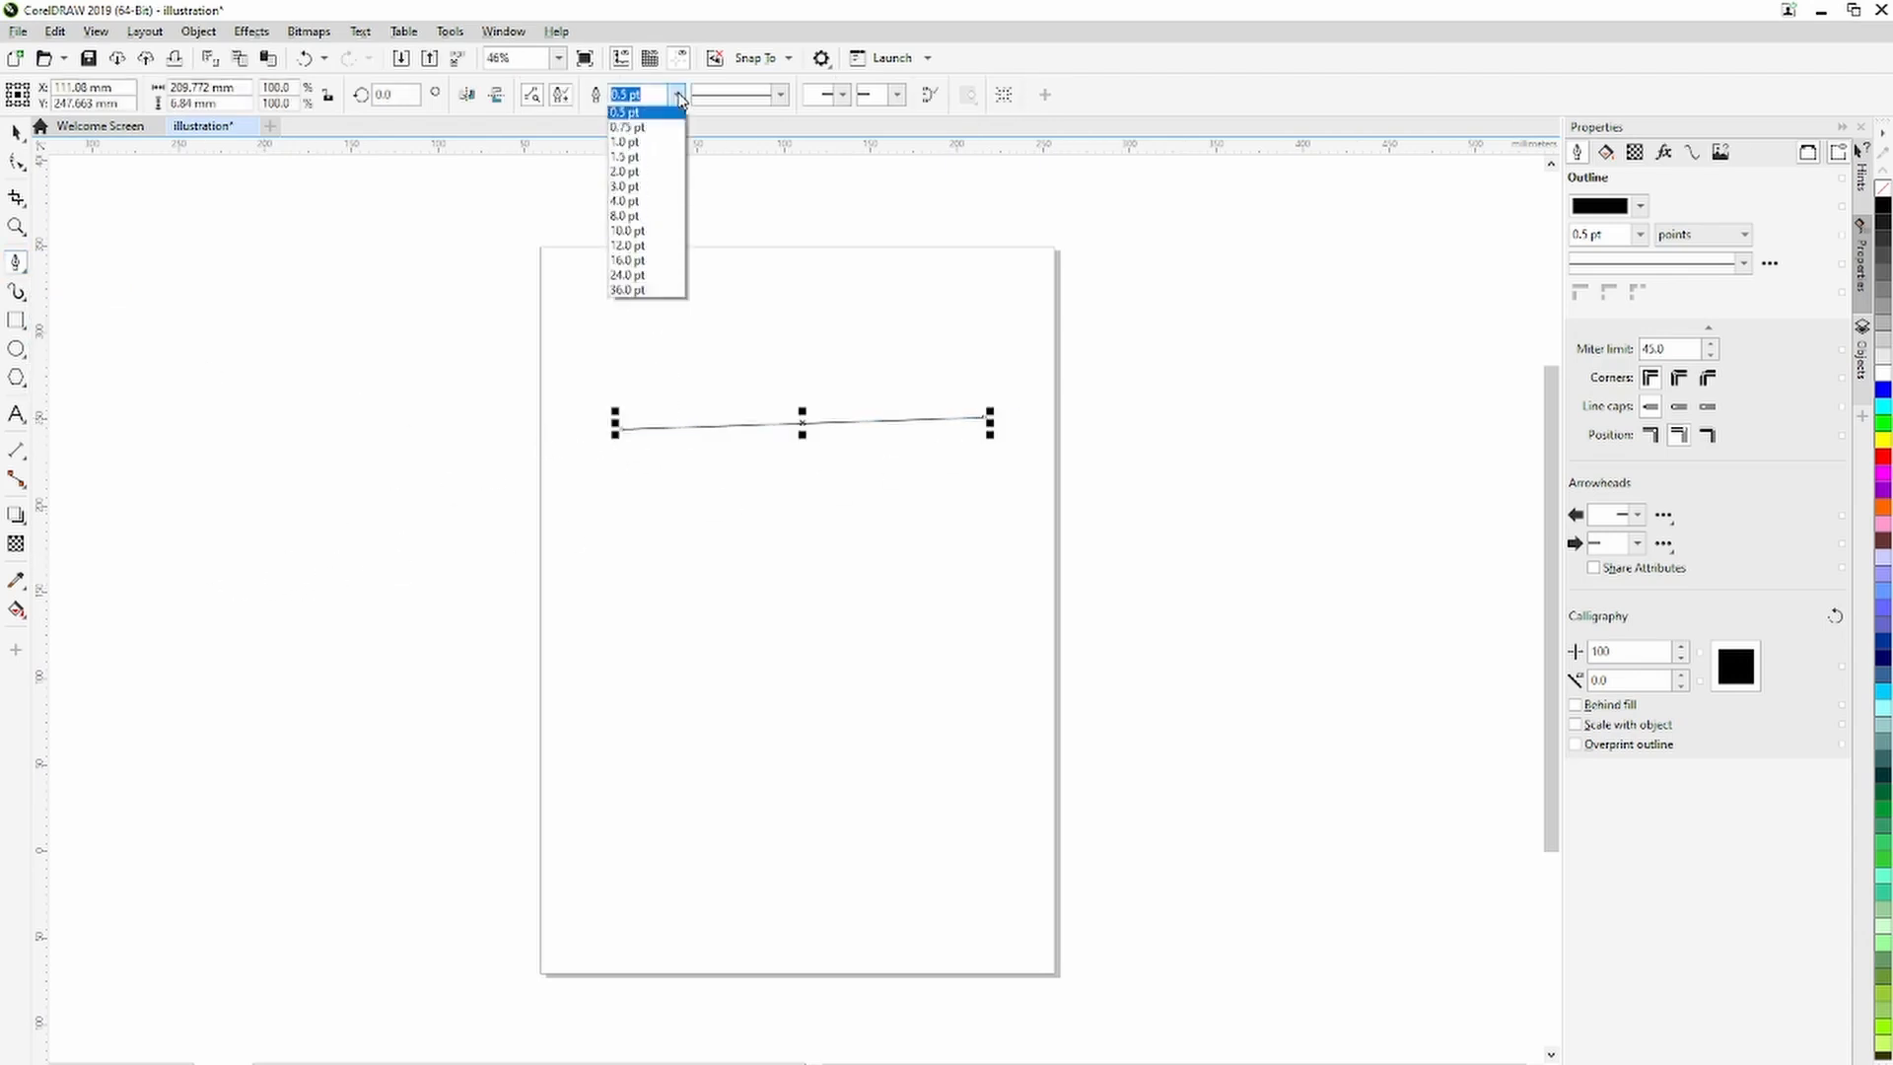
left_click(637, 252)
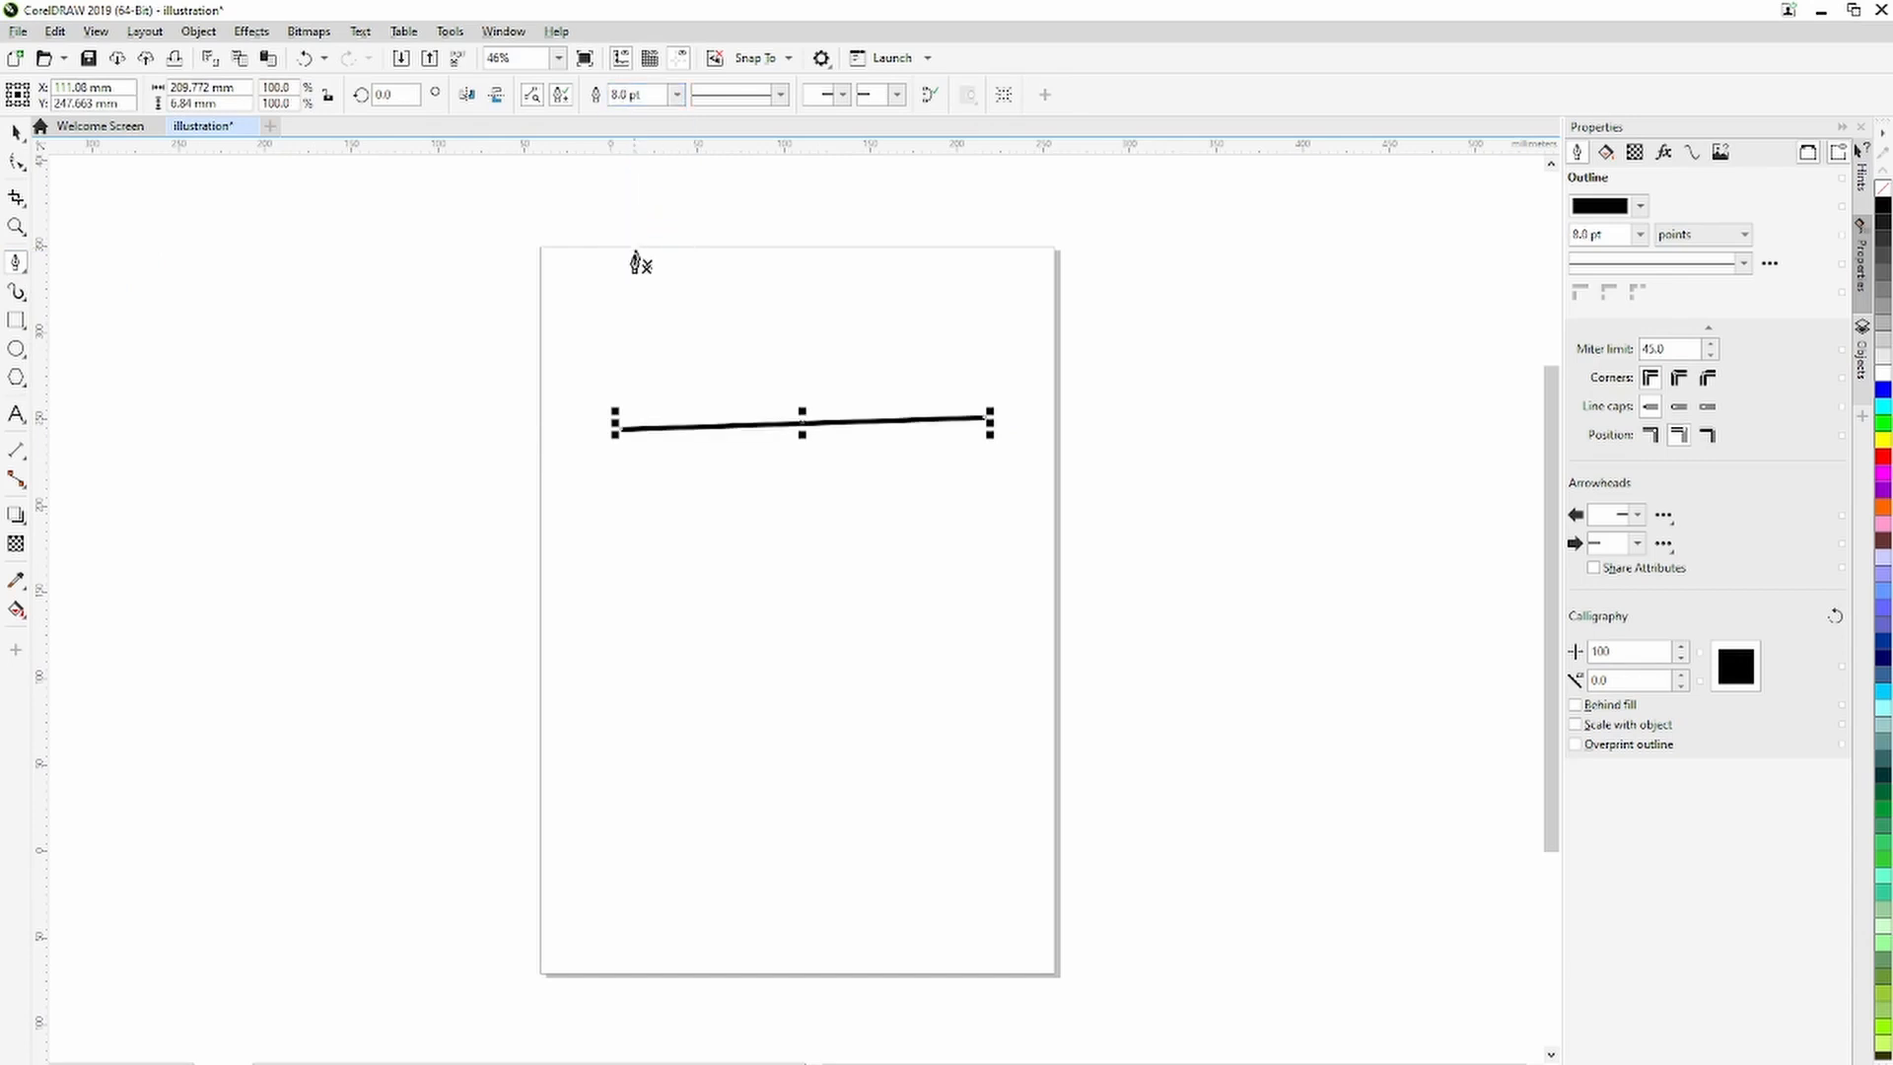
left_click(678, 99)
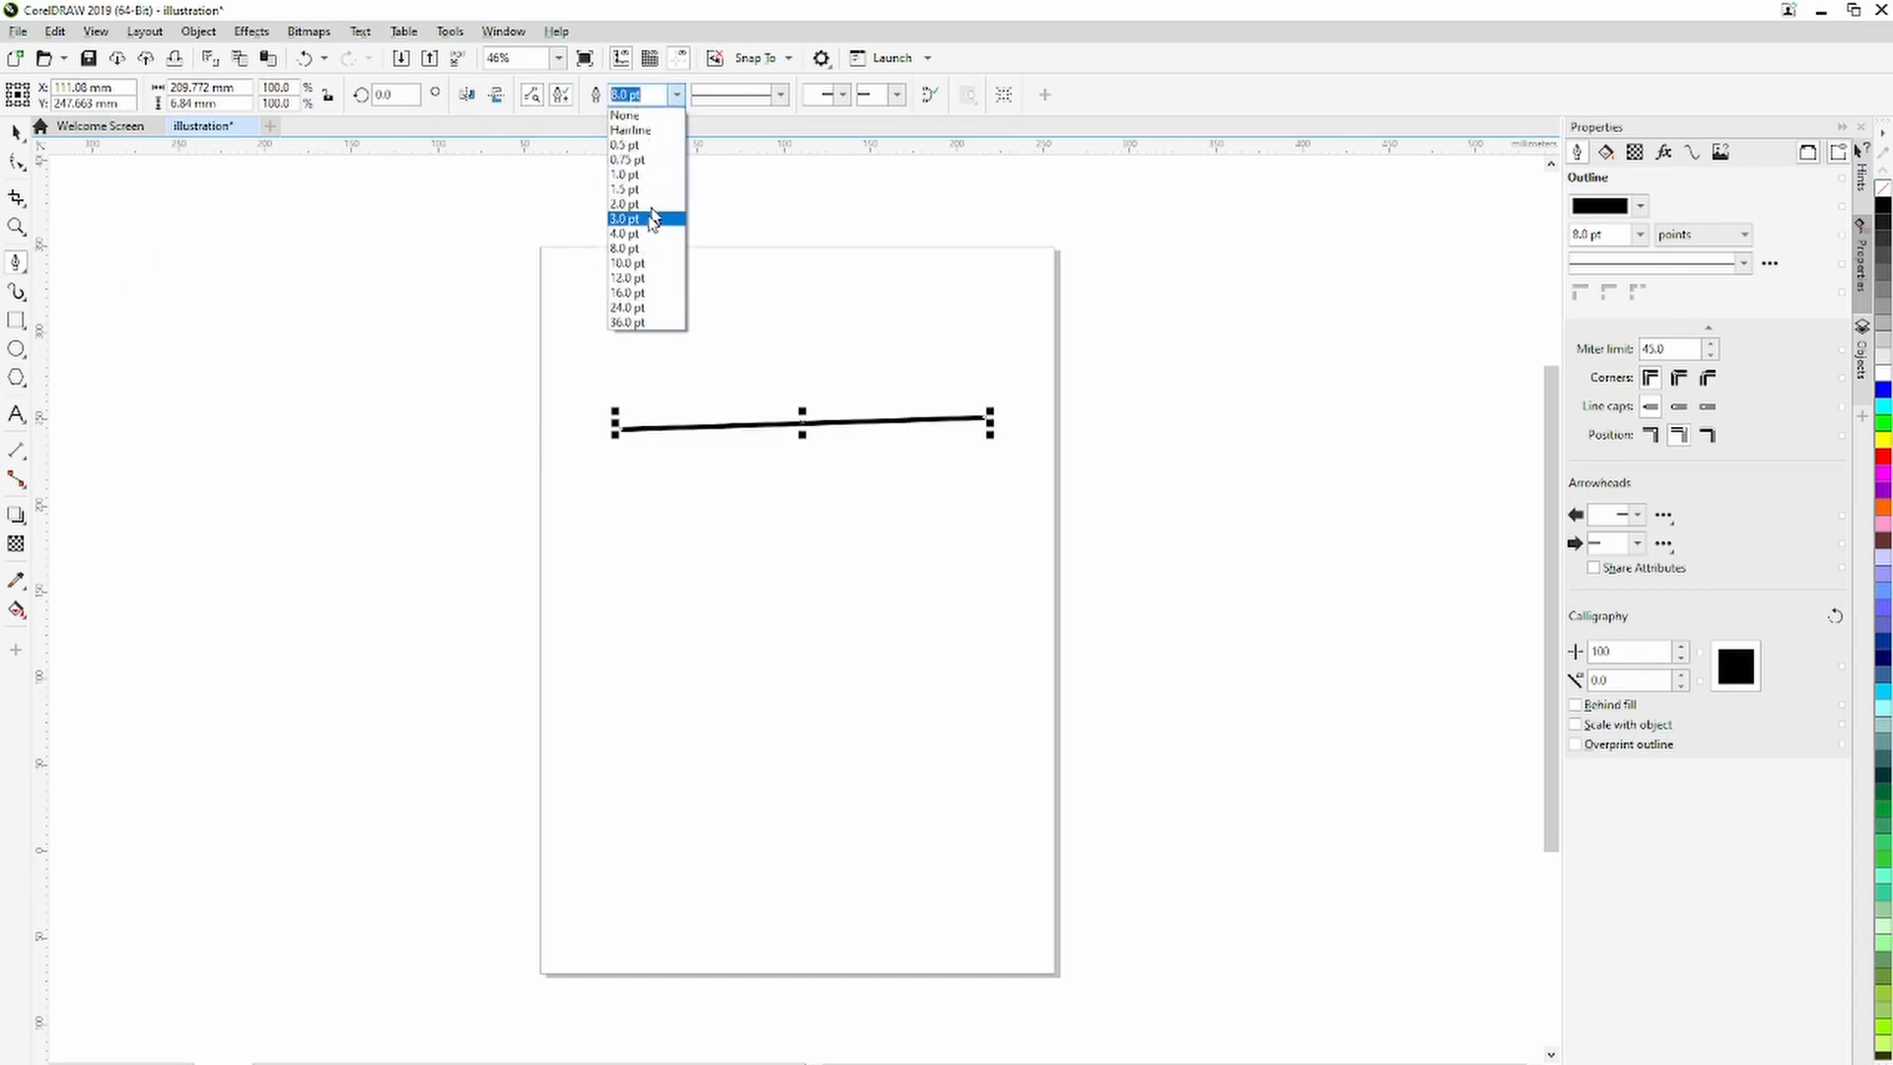
left_click(631, 306)
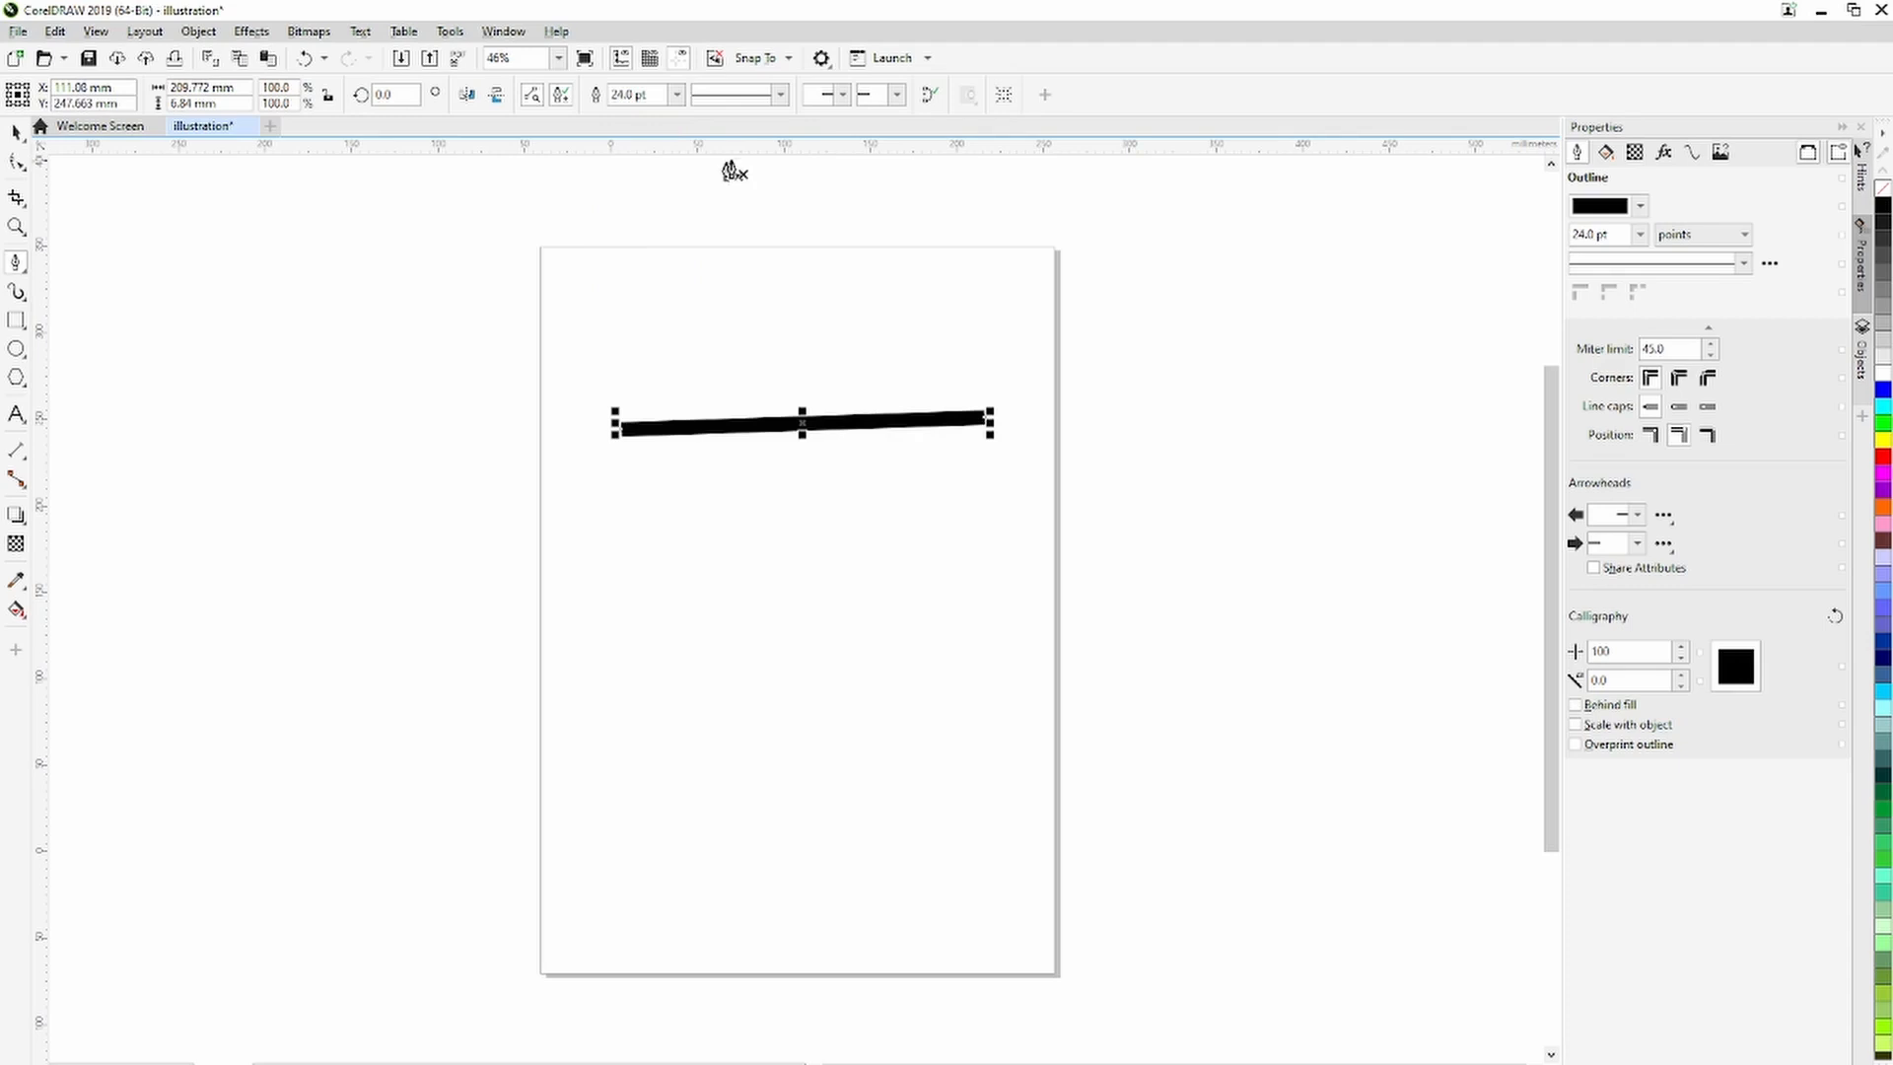
Try a dashed line style on the pen line and restore the solid style.
left_click(780, 94)
left_click(734, 340)
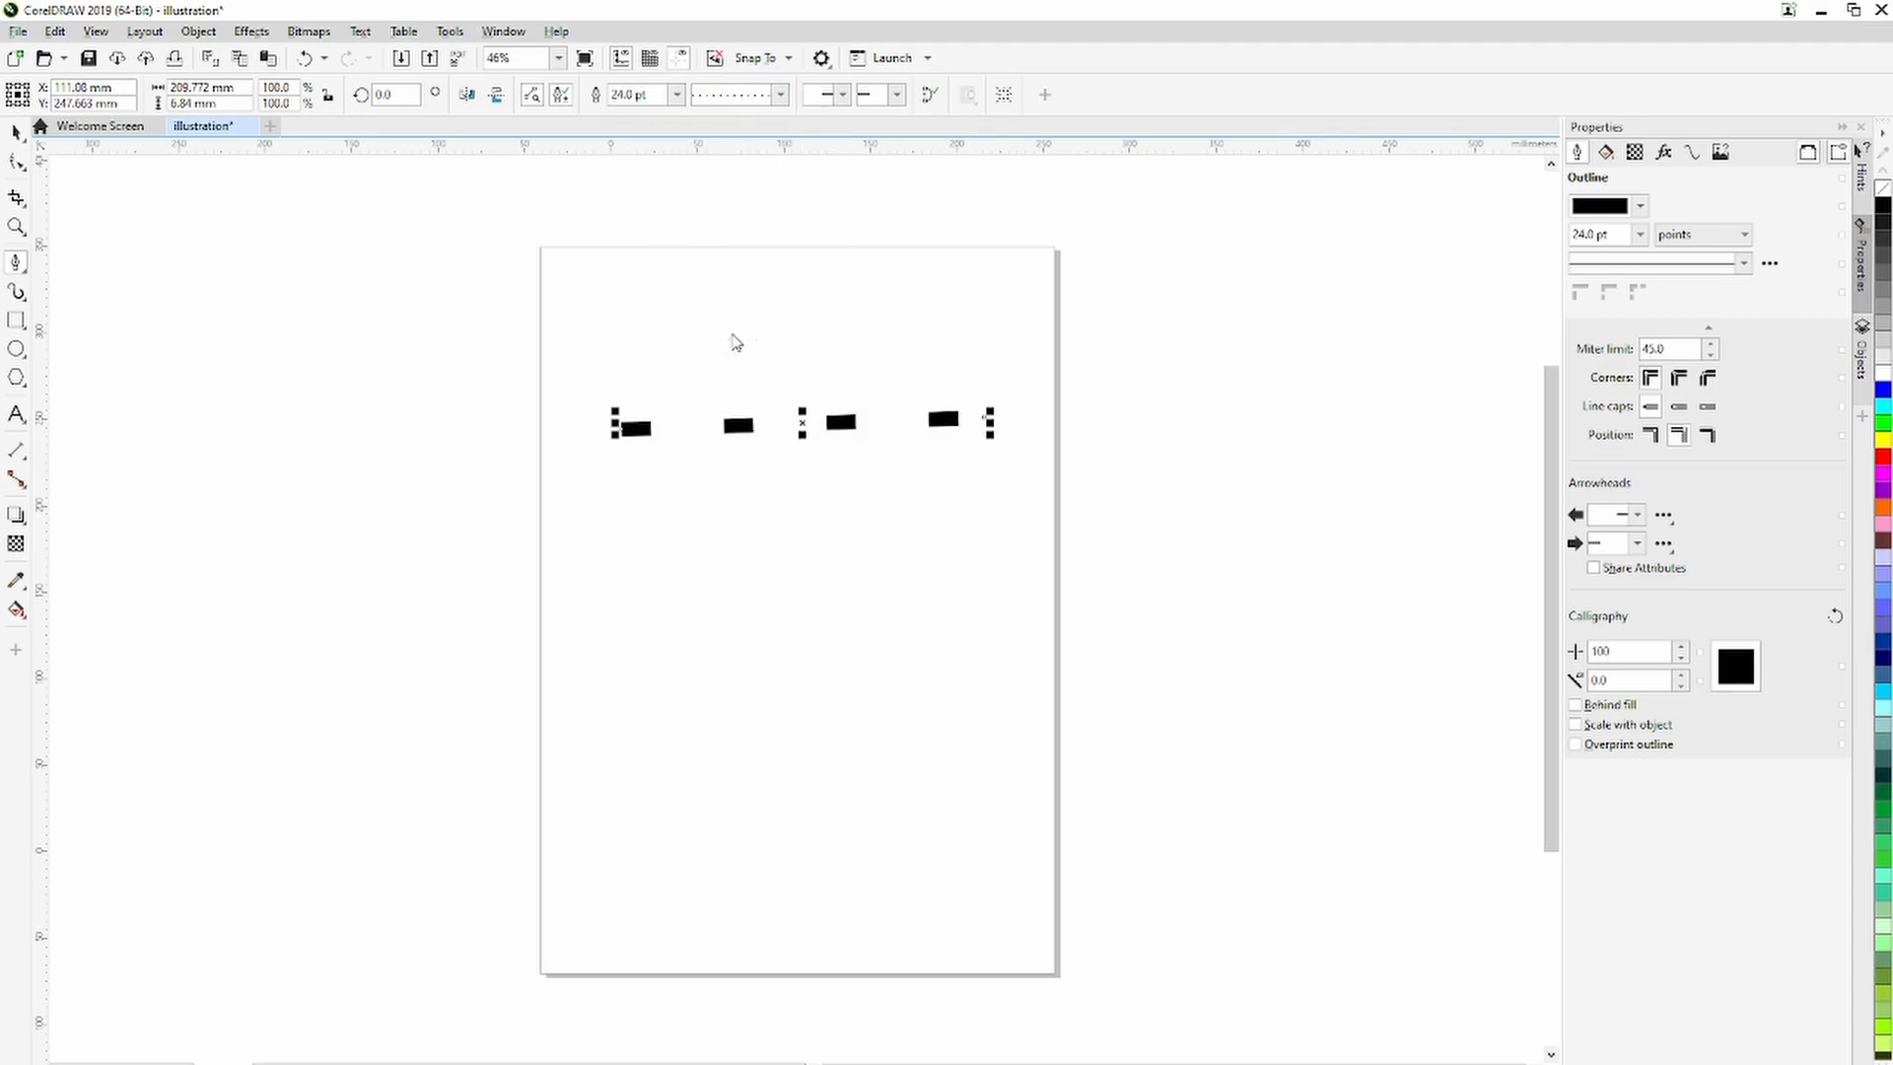
left_click(778, 95)
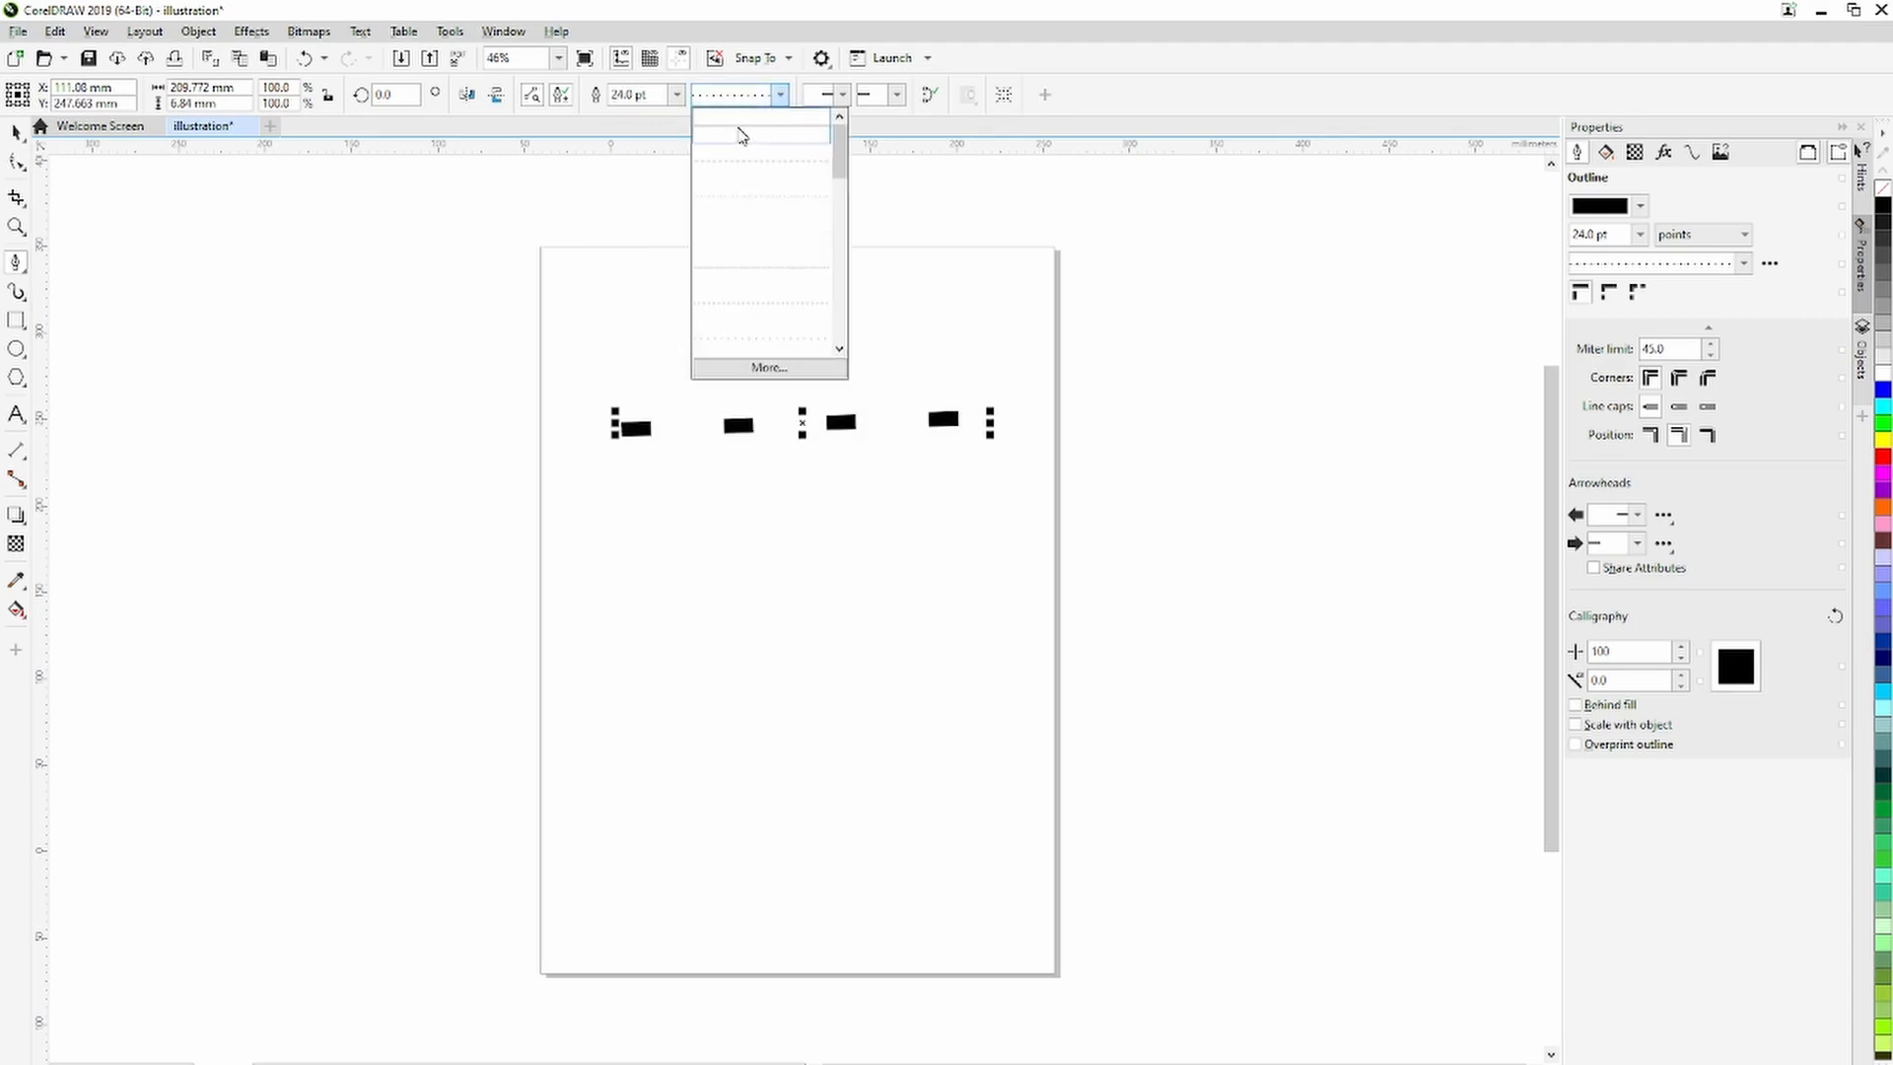
left_click(744, 133)
Add a large feathered arrowhead to the line's start and a small upward-bent arrowhead to its end.
left_click(845, 94)
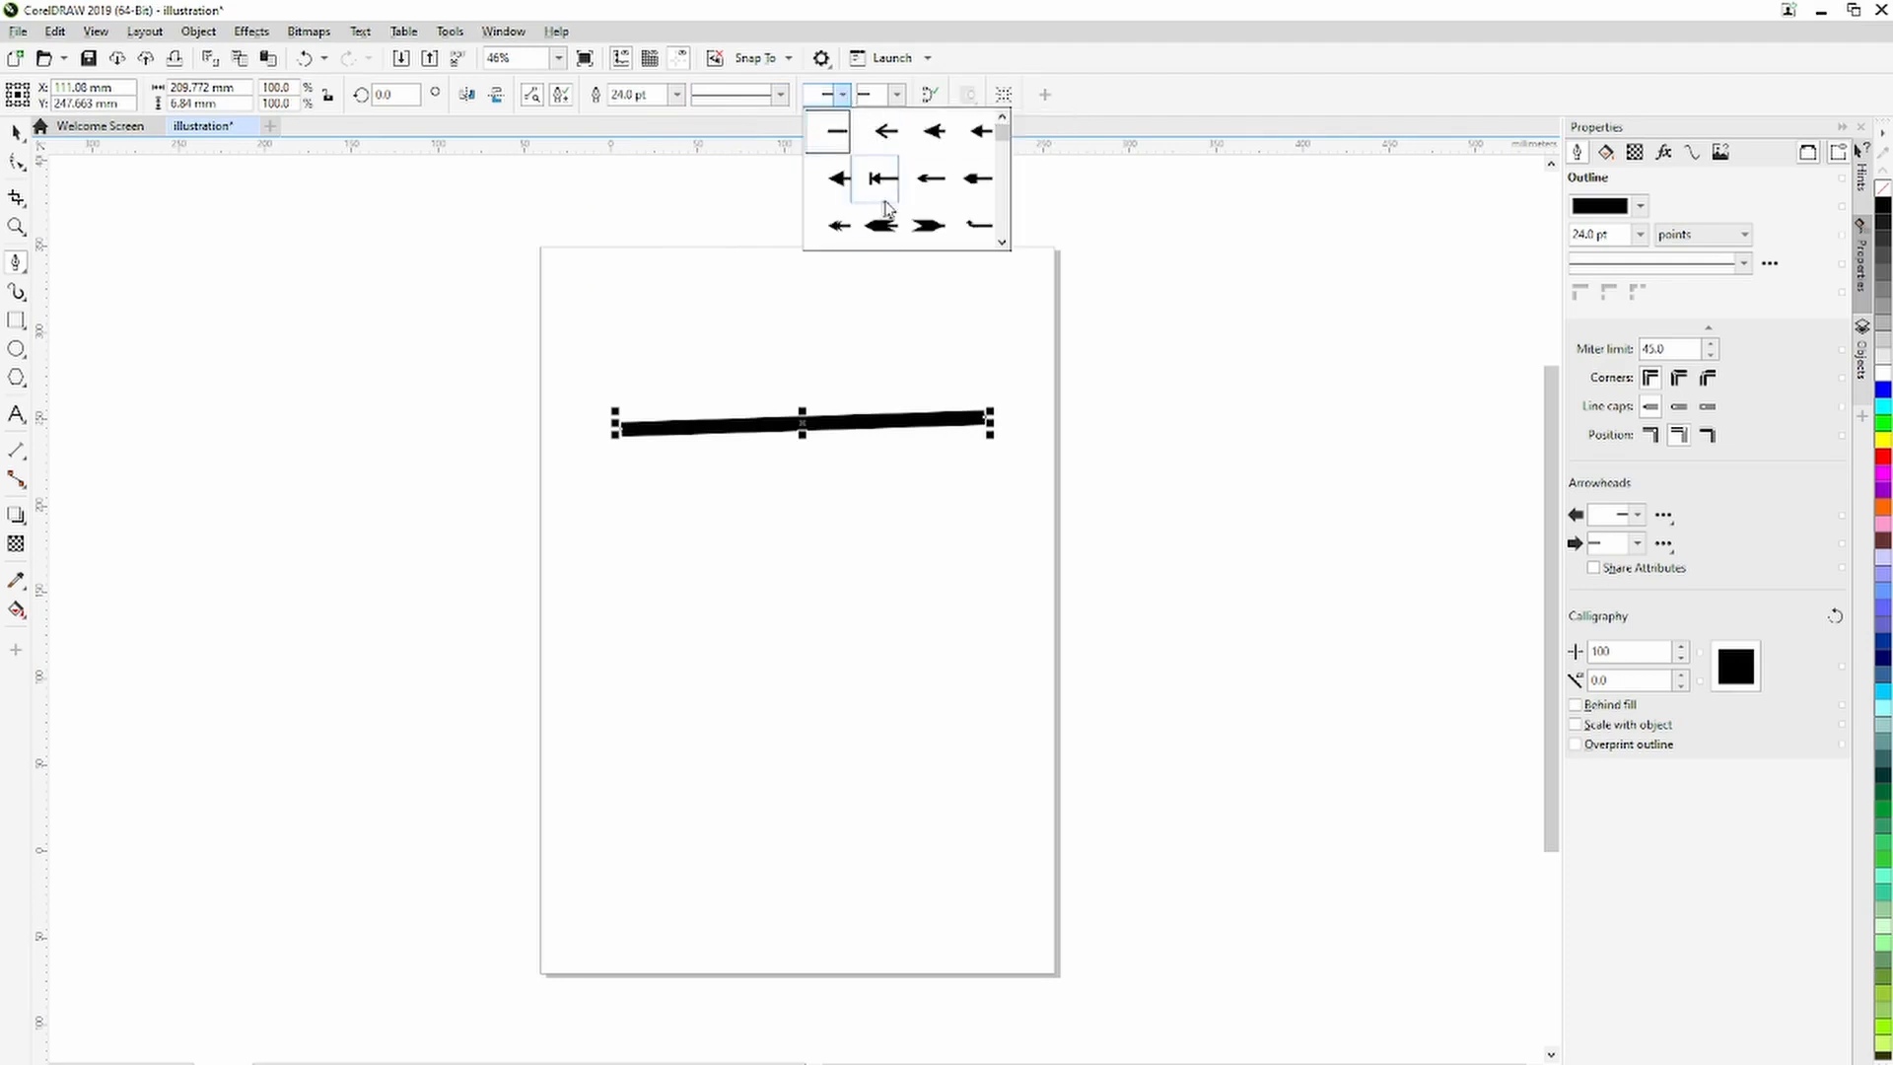
left_click(876, 227)
left_click(896, 94)
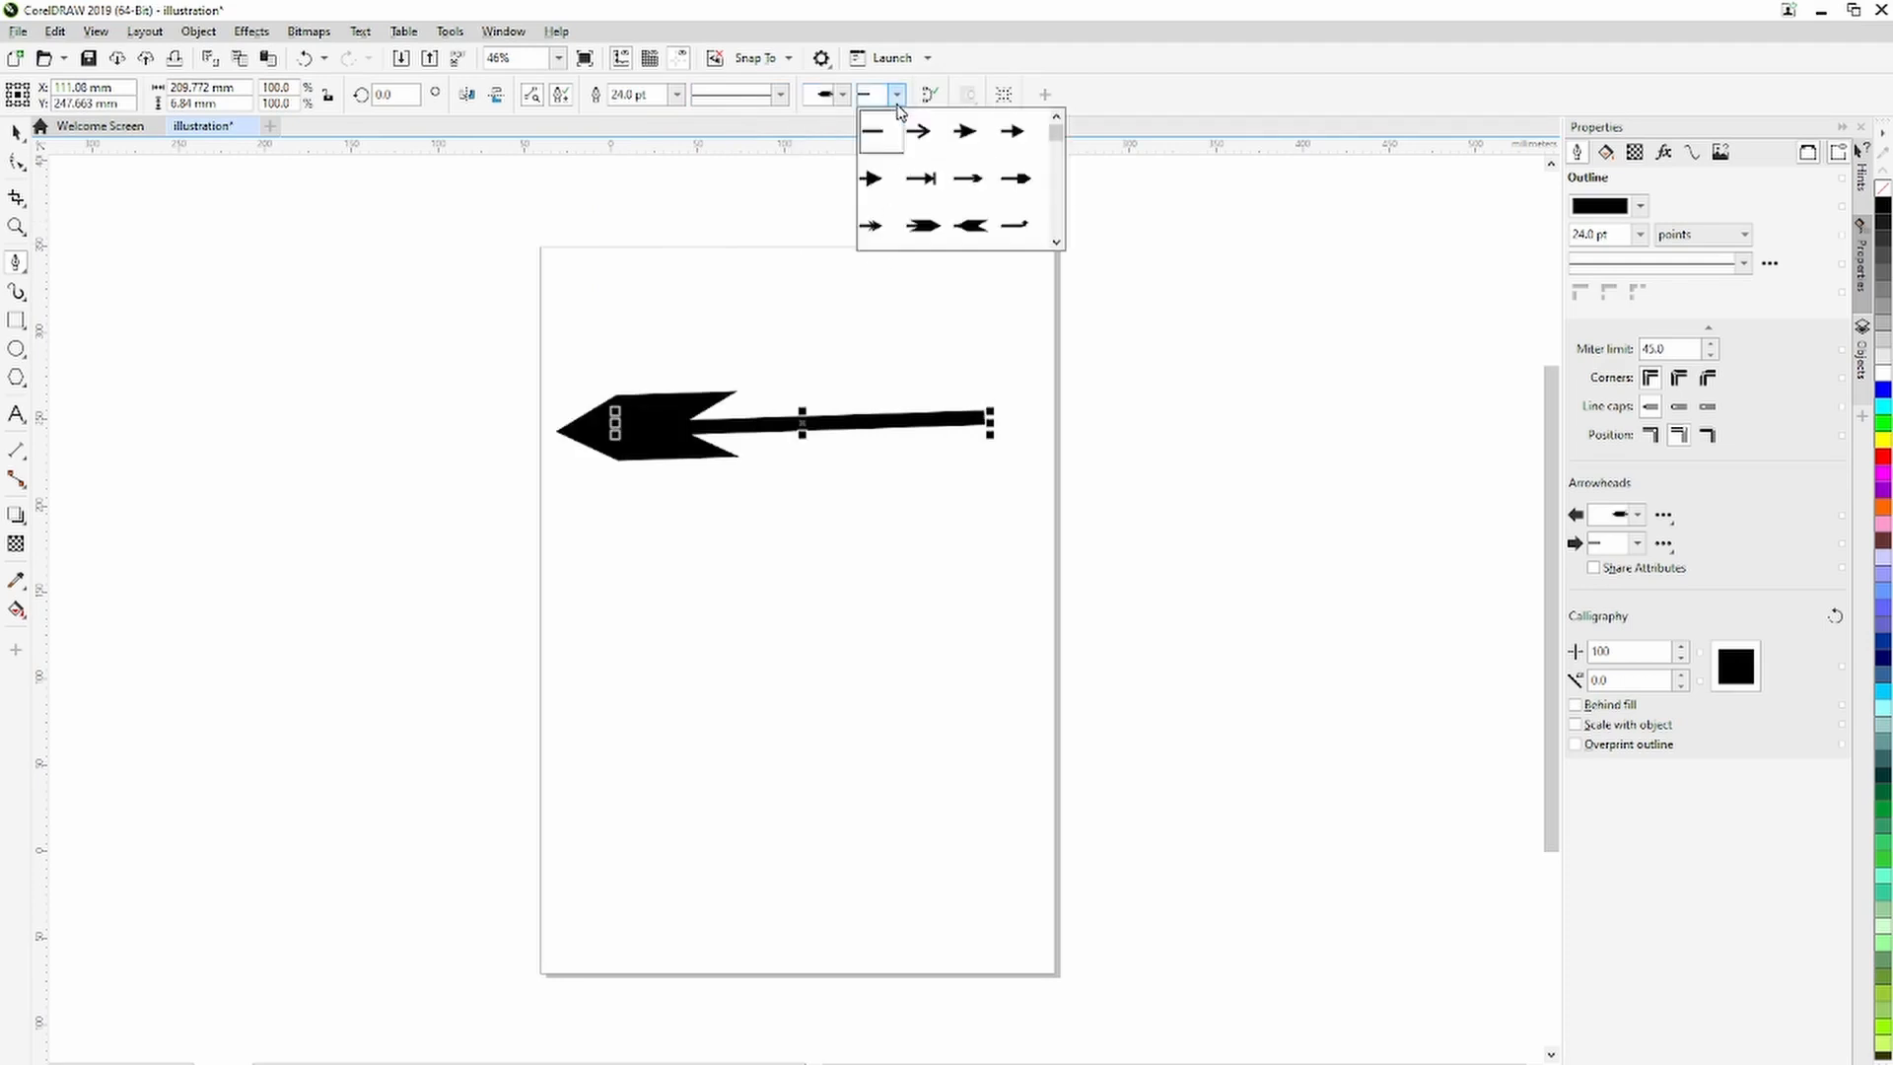
left_click(1016, 231)
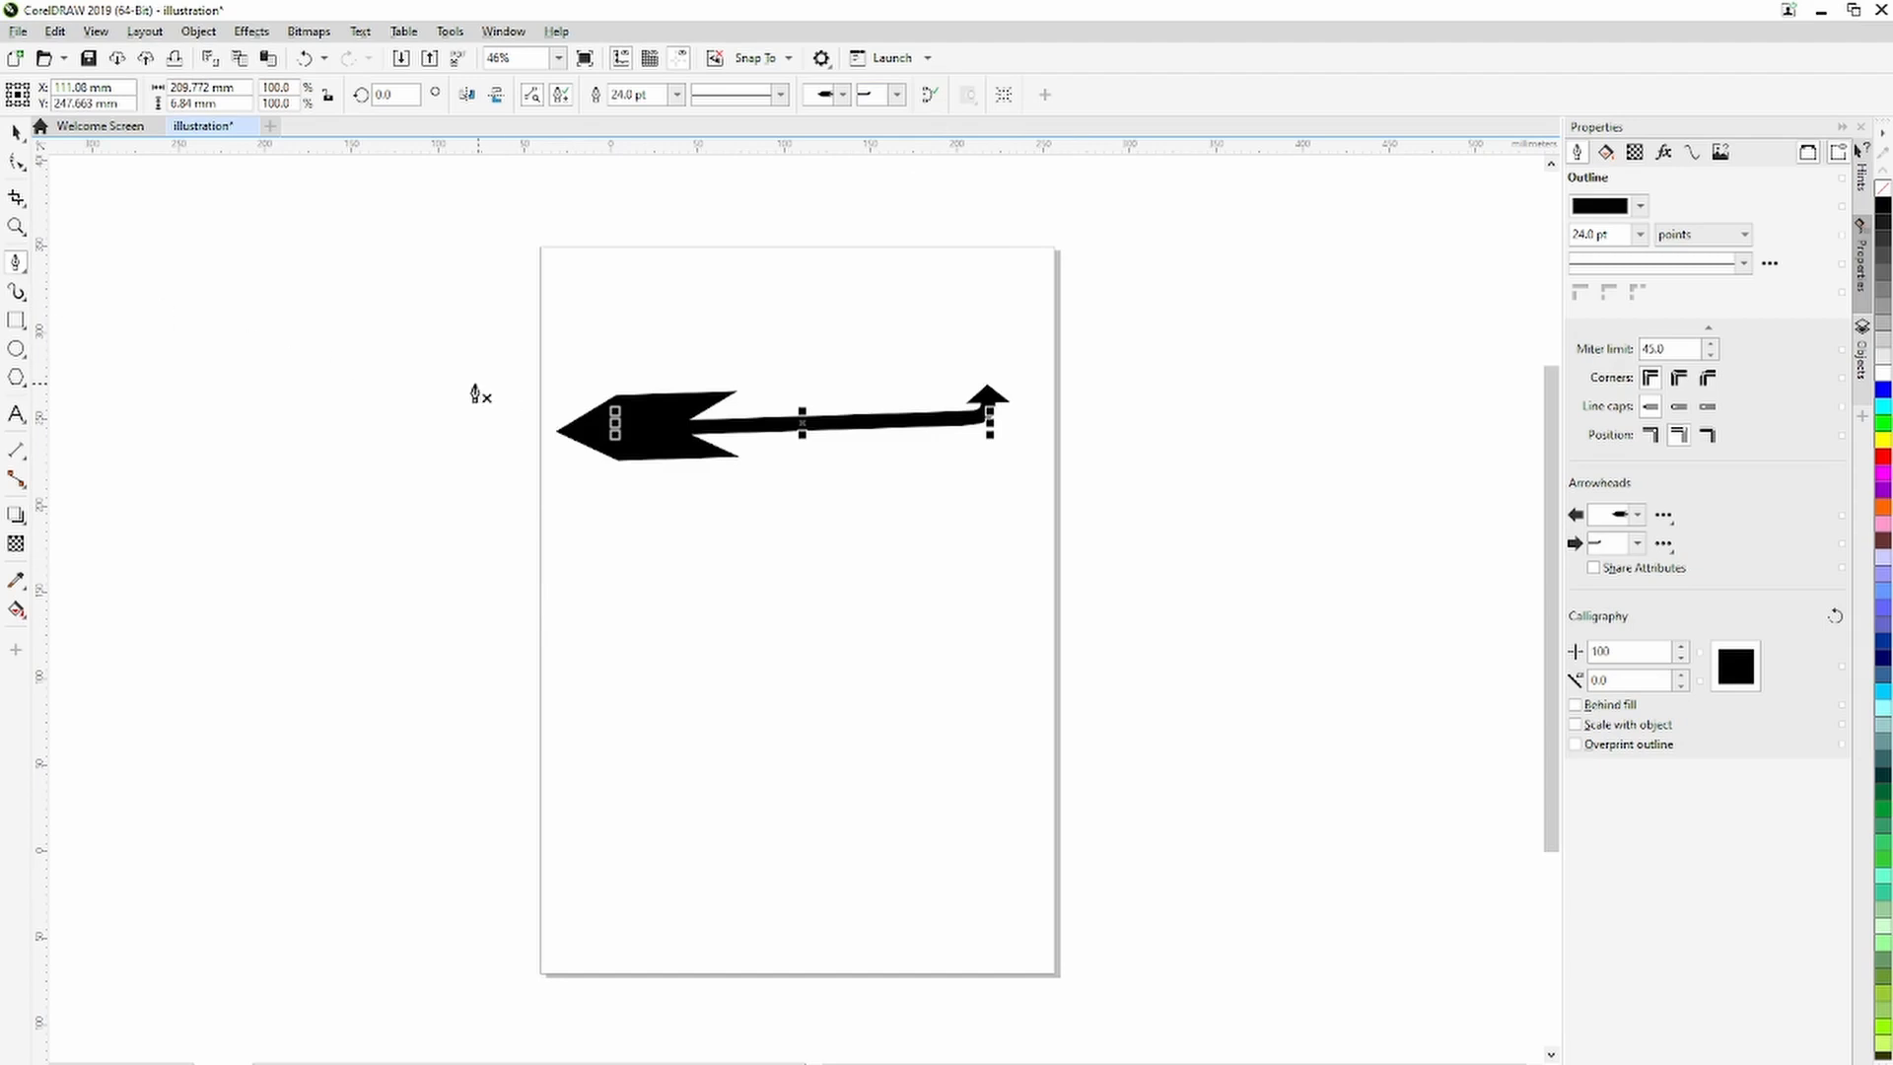
Draw a rectangle about 202 by 115 mm below the arrow and shift it slightly upward.
left_click(16, 322)
mouse_move(631, 574)
left_mouse_down()
mouse_move(991, 730)
mouse_move(979, 770)
left_mouse_up()
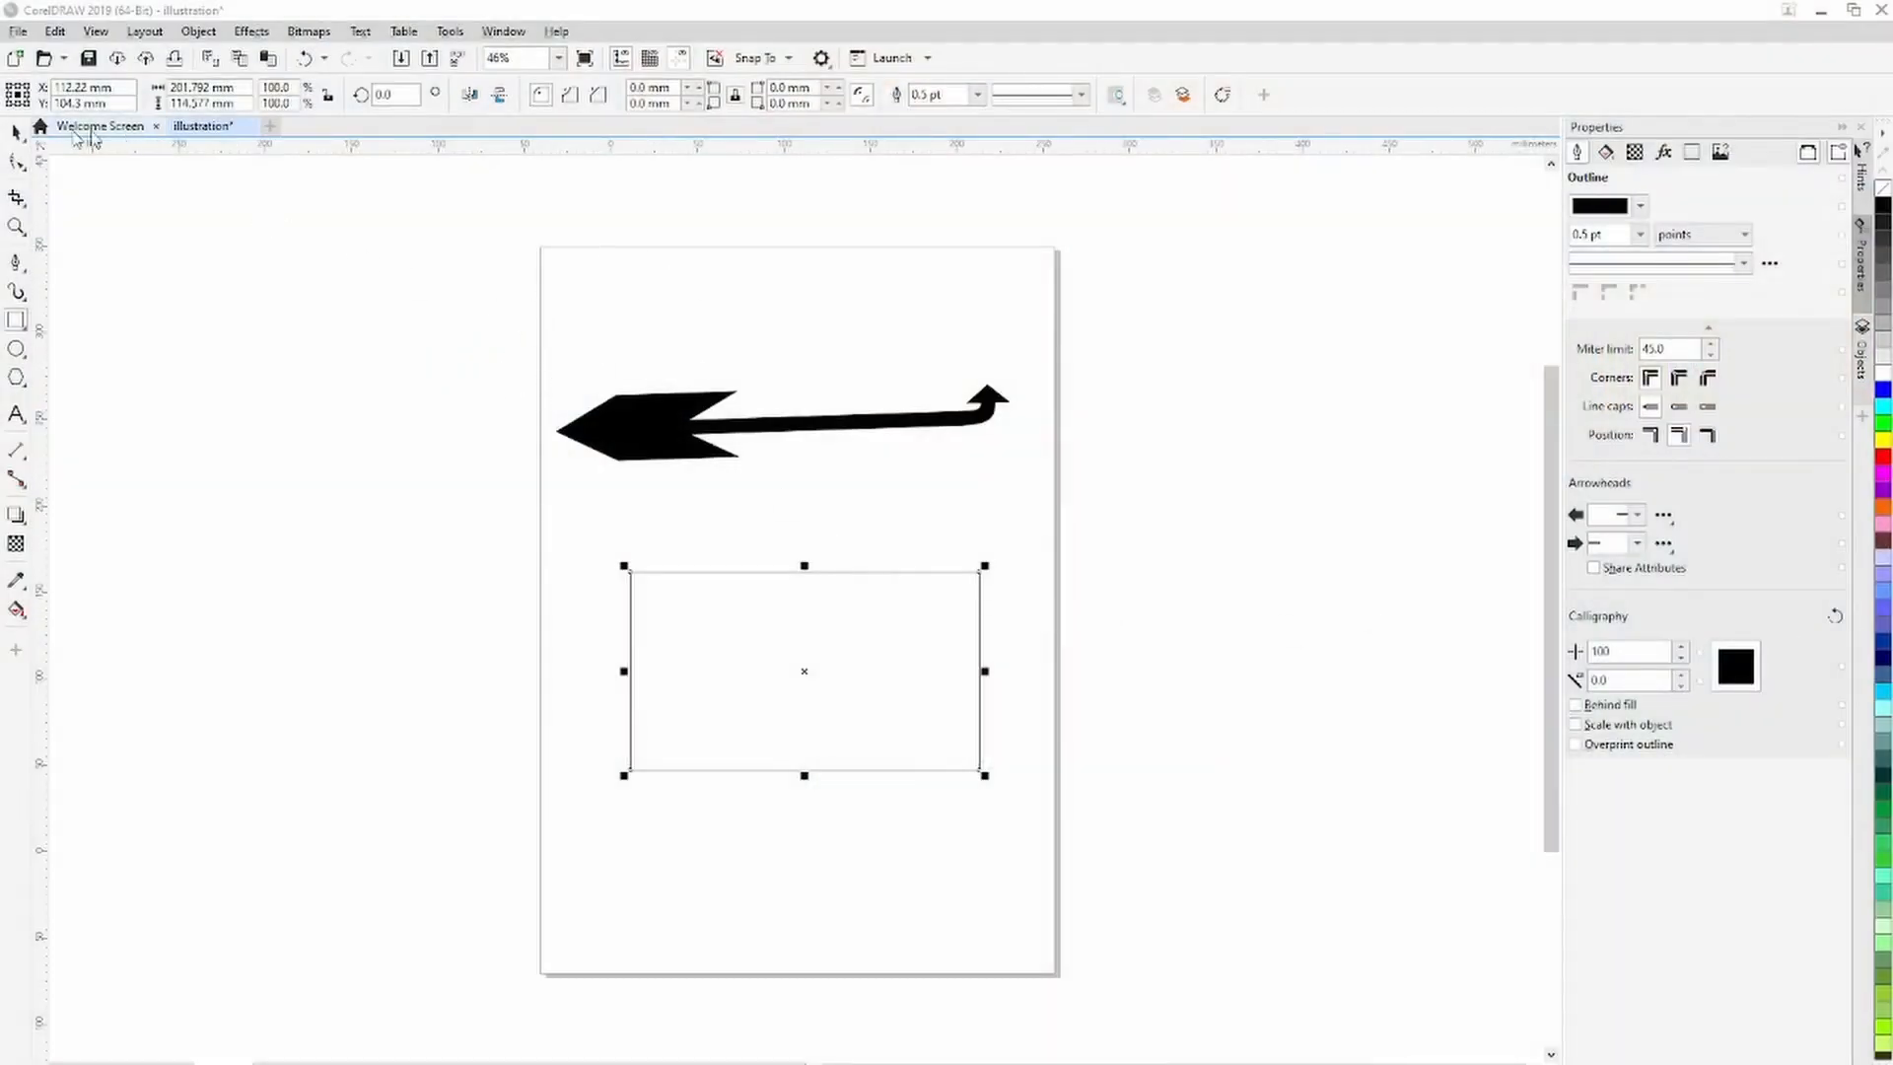
left_click(12, 132)
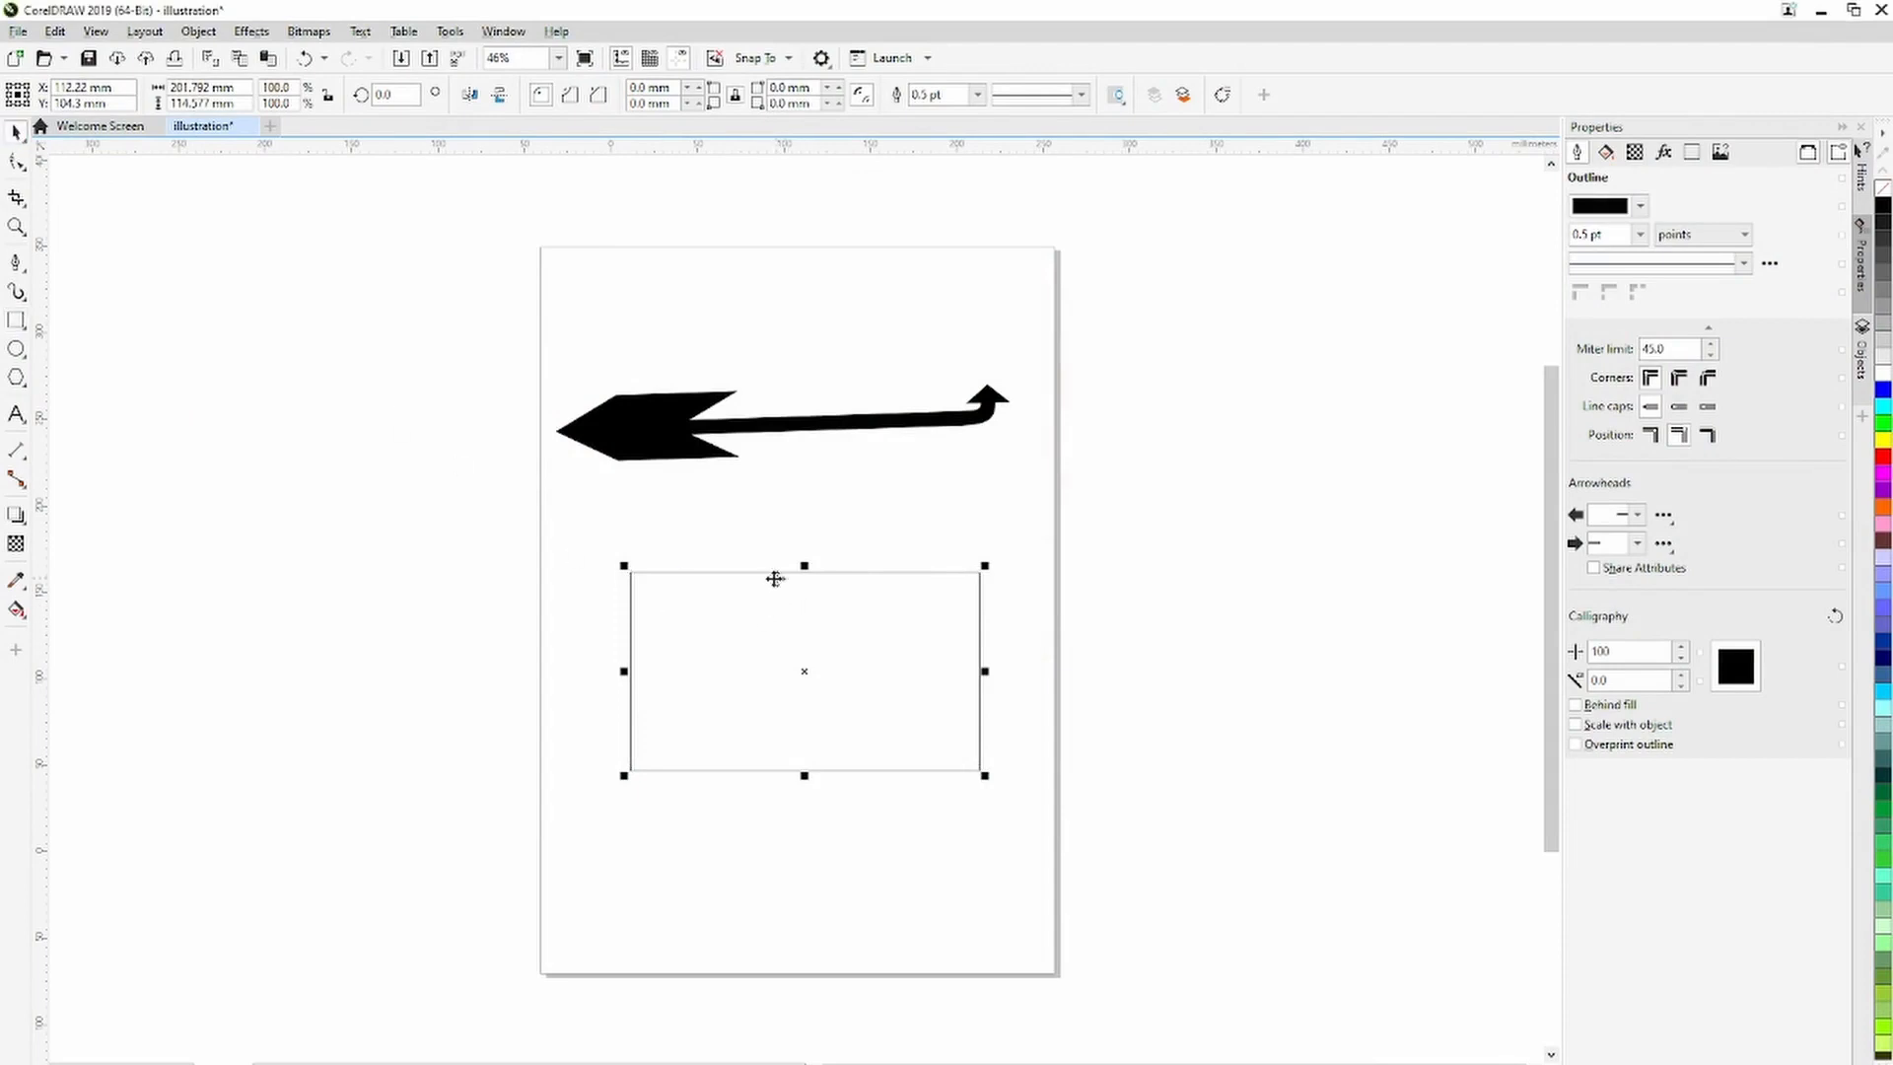
left_click_drag(774, 577, 774, 573)
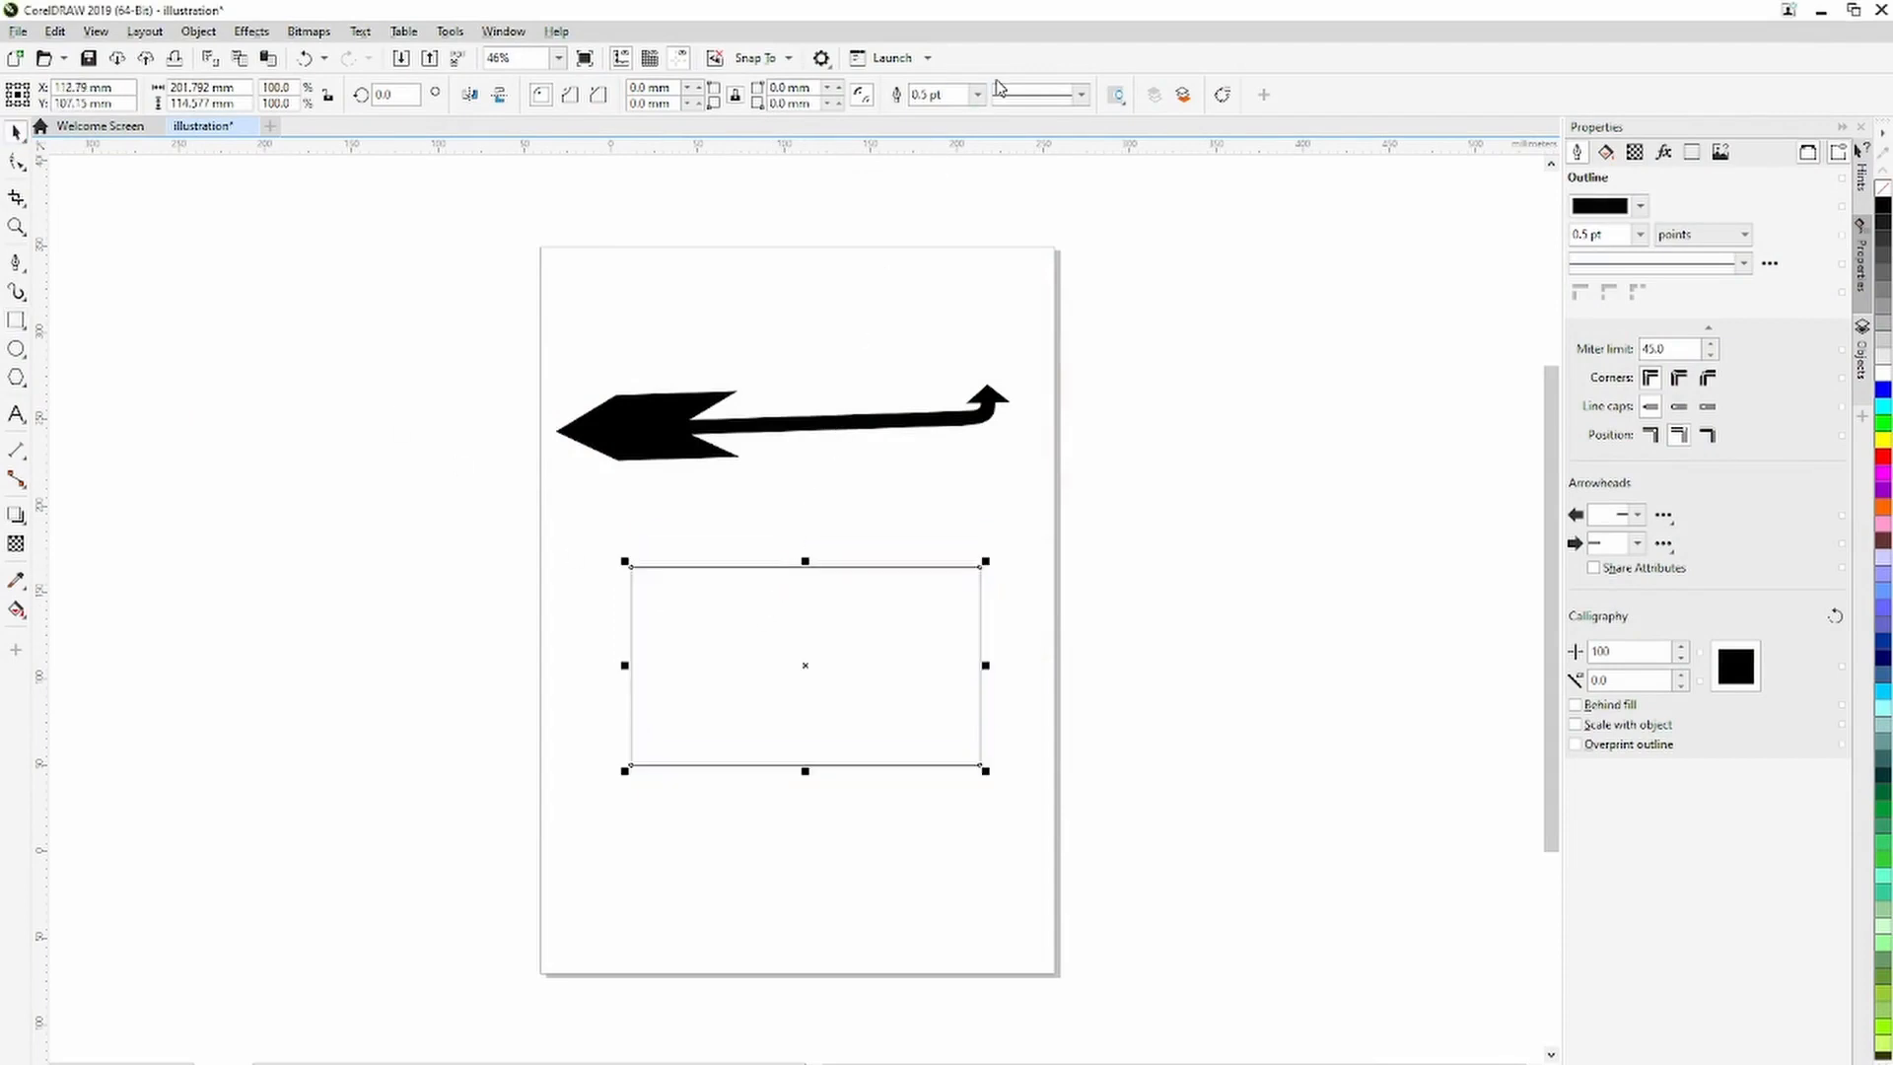
Try another line style on the rectangle's outline and return to the solid style.
left_click(1073, 101)
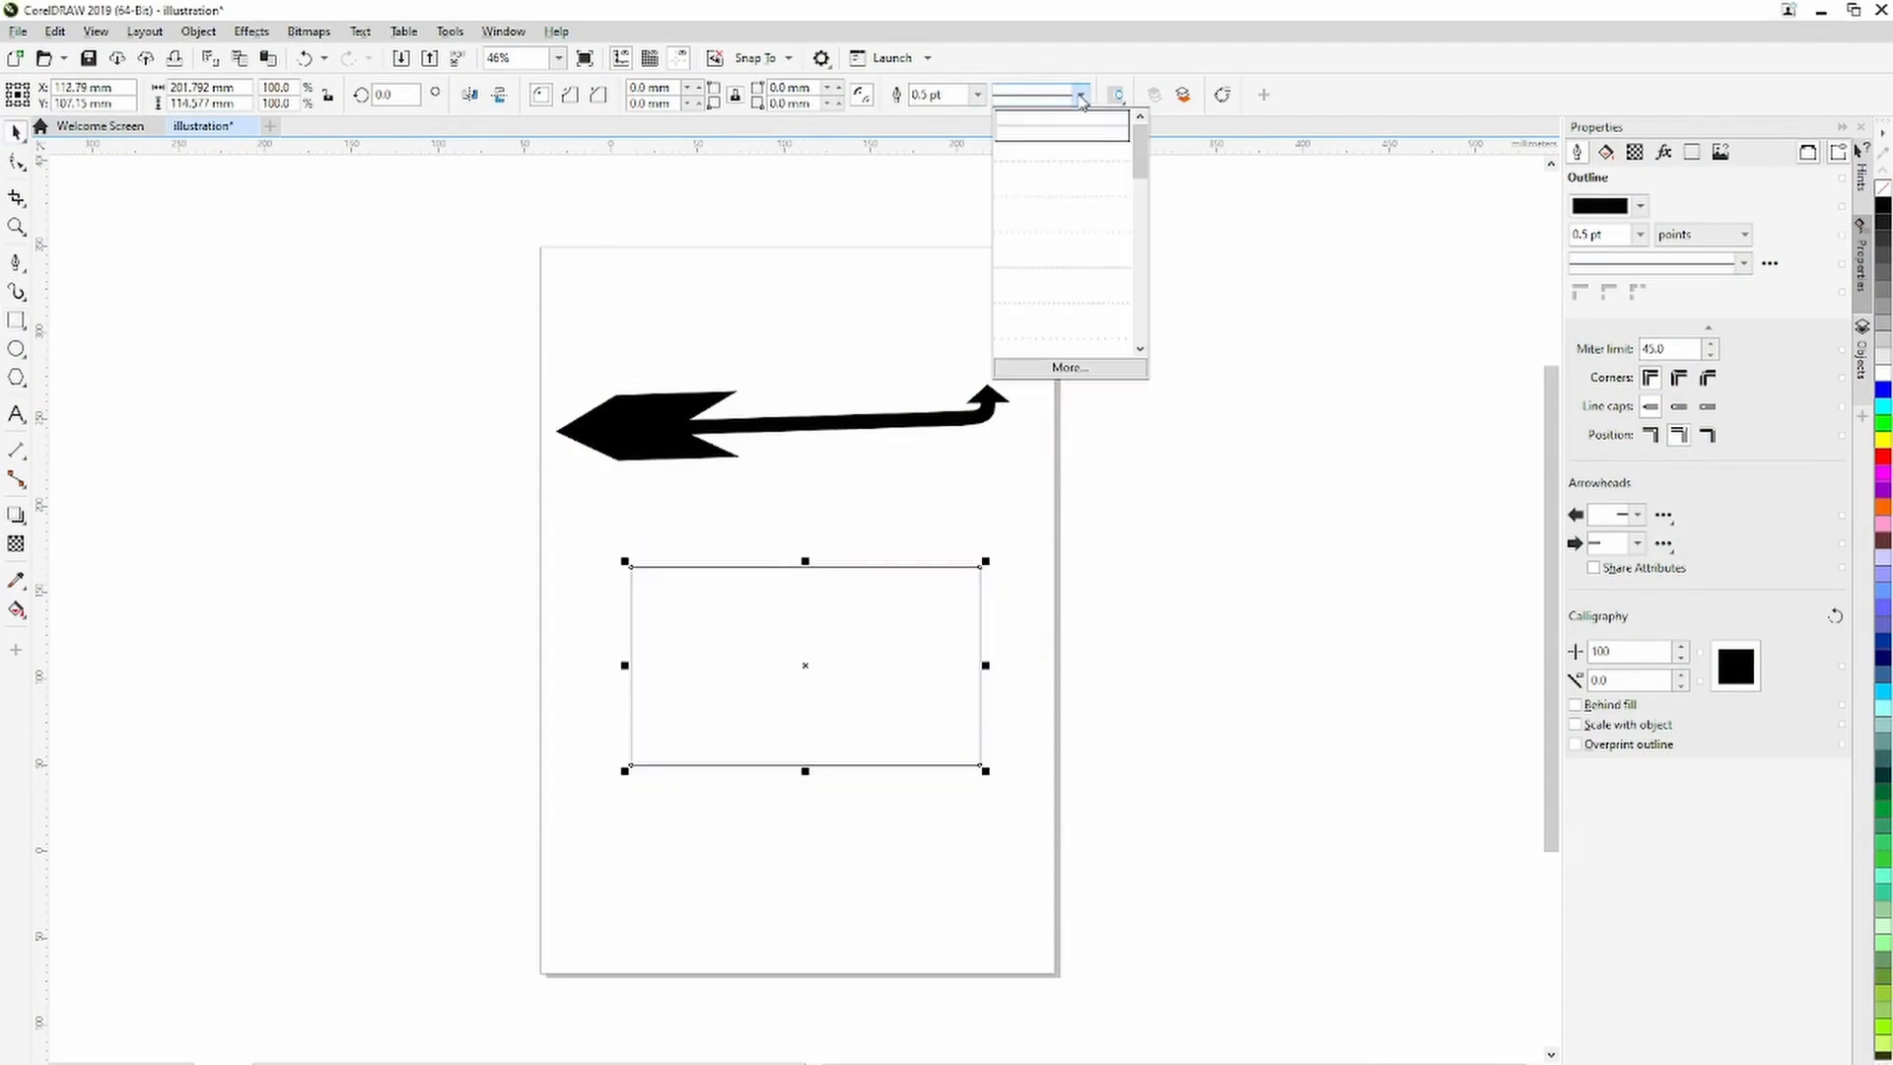
left_click(1065, 266)
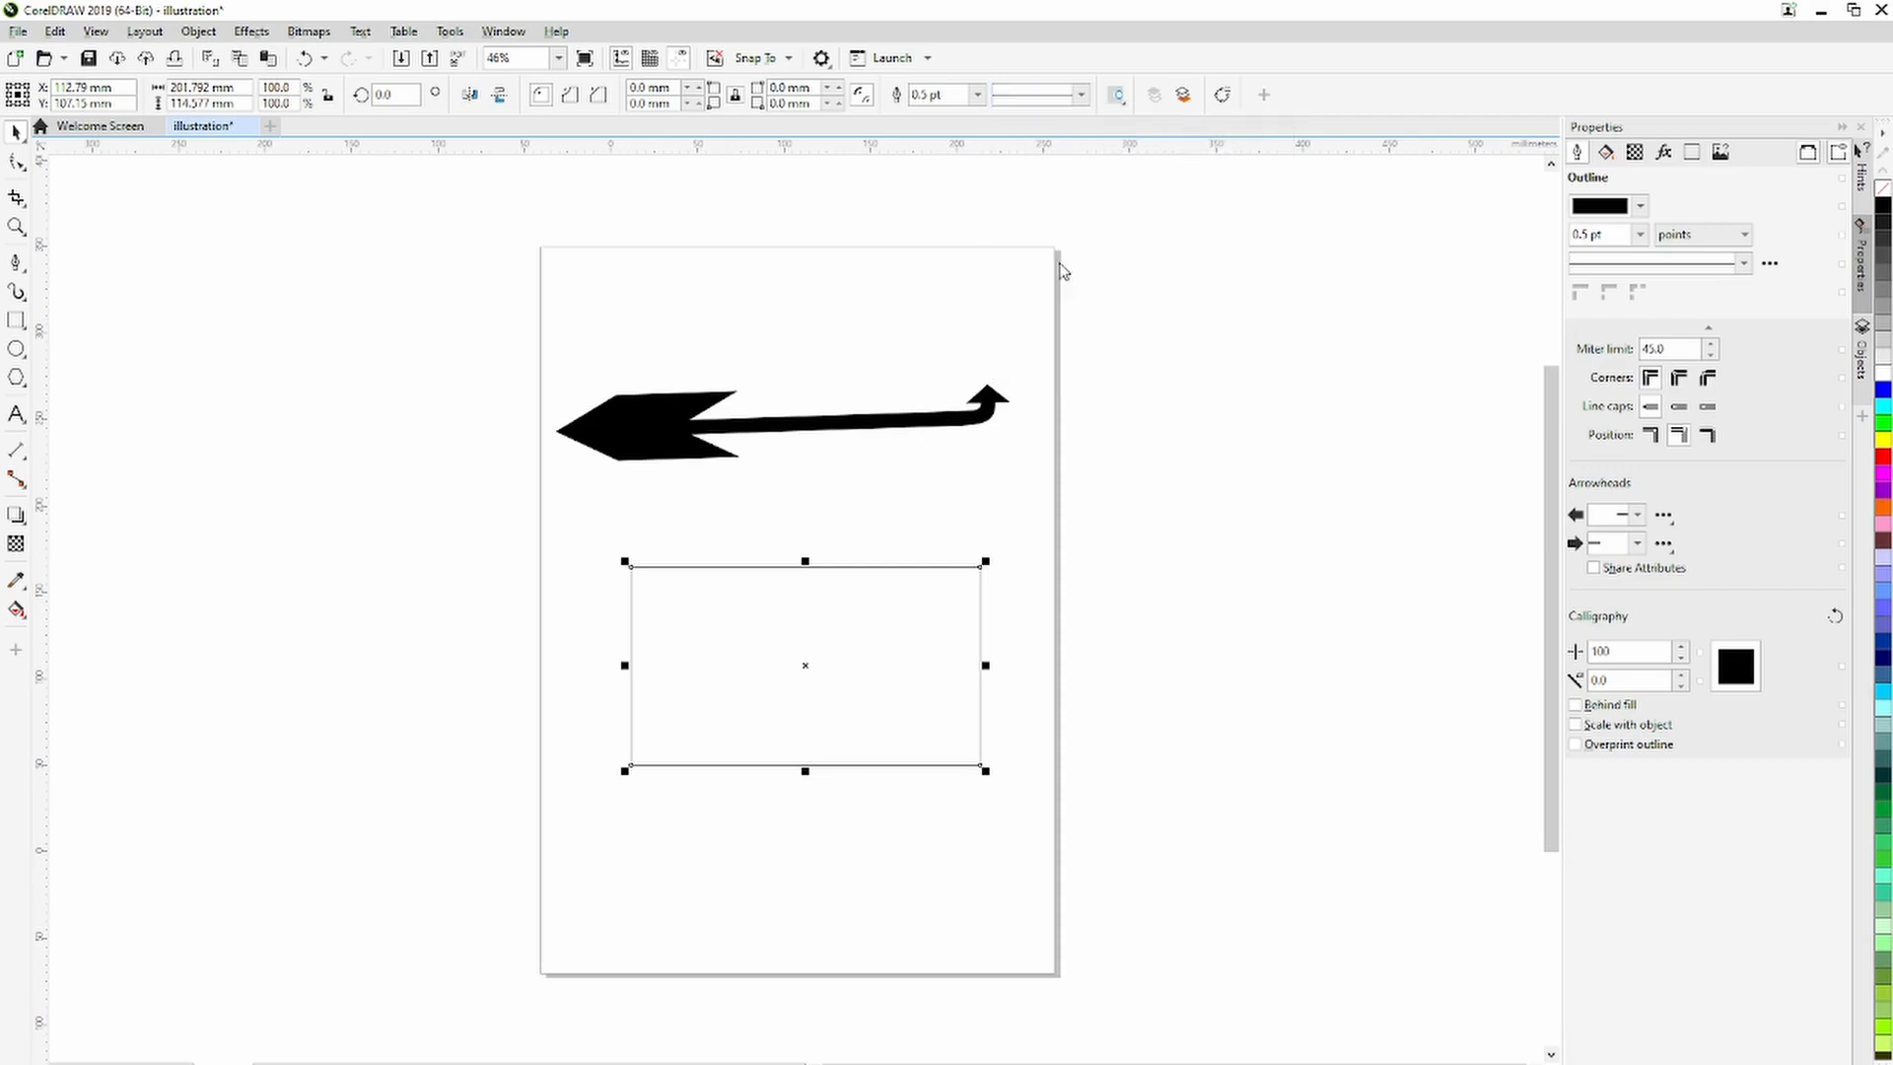
left_click(1078, 99)
left_click(1073, 123)
Try a 4 pt outline width on the rectangle and set it to 8 pt.
left_click(977, 94)
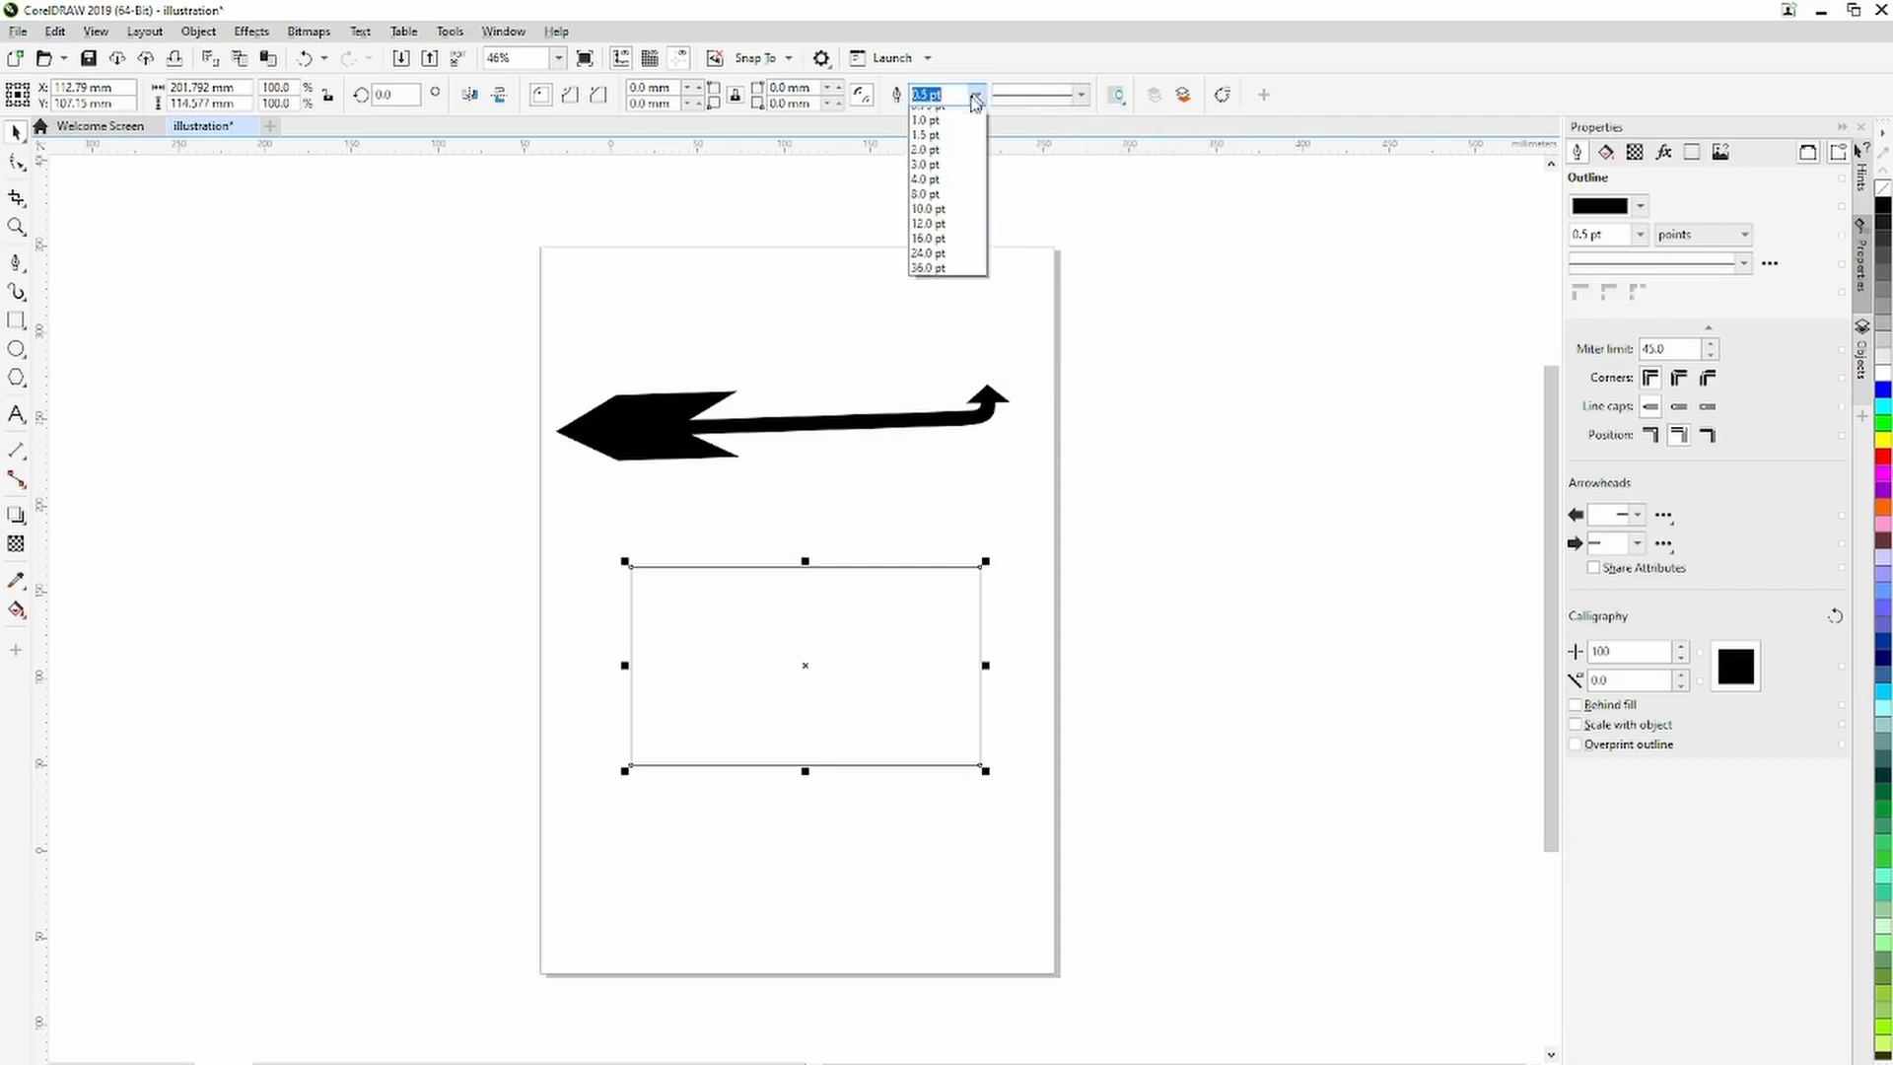
left_click(930, 235)
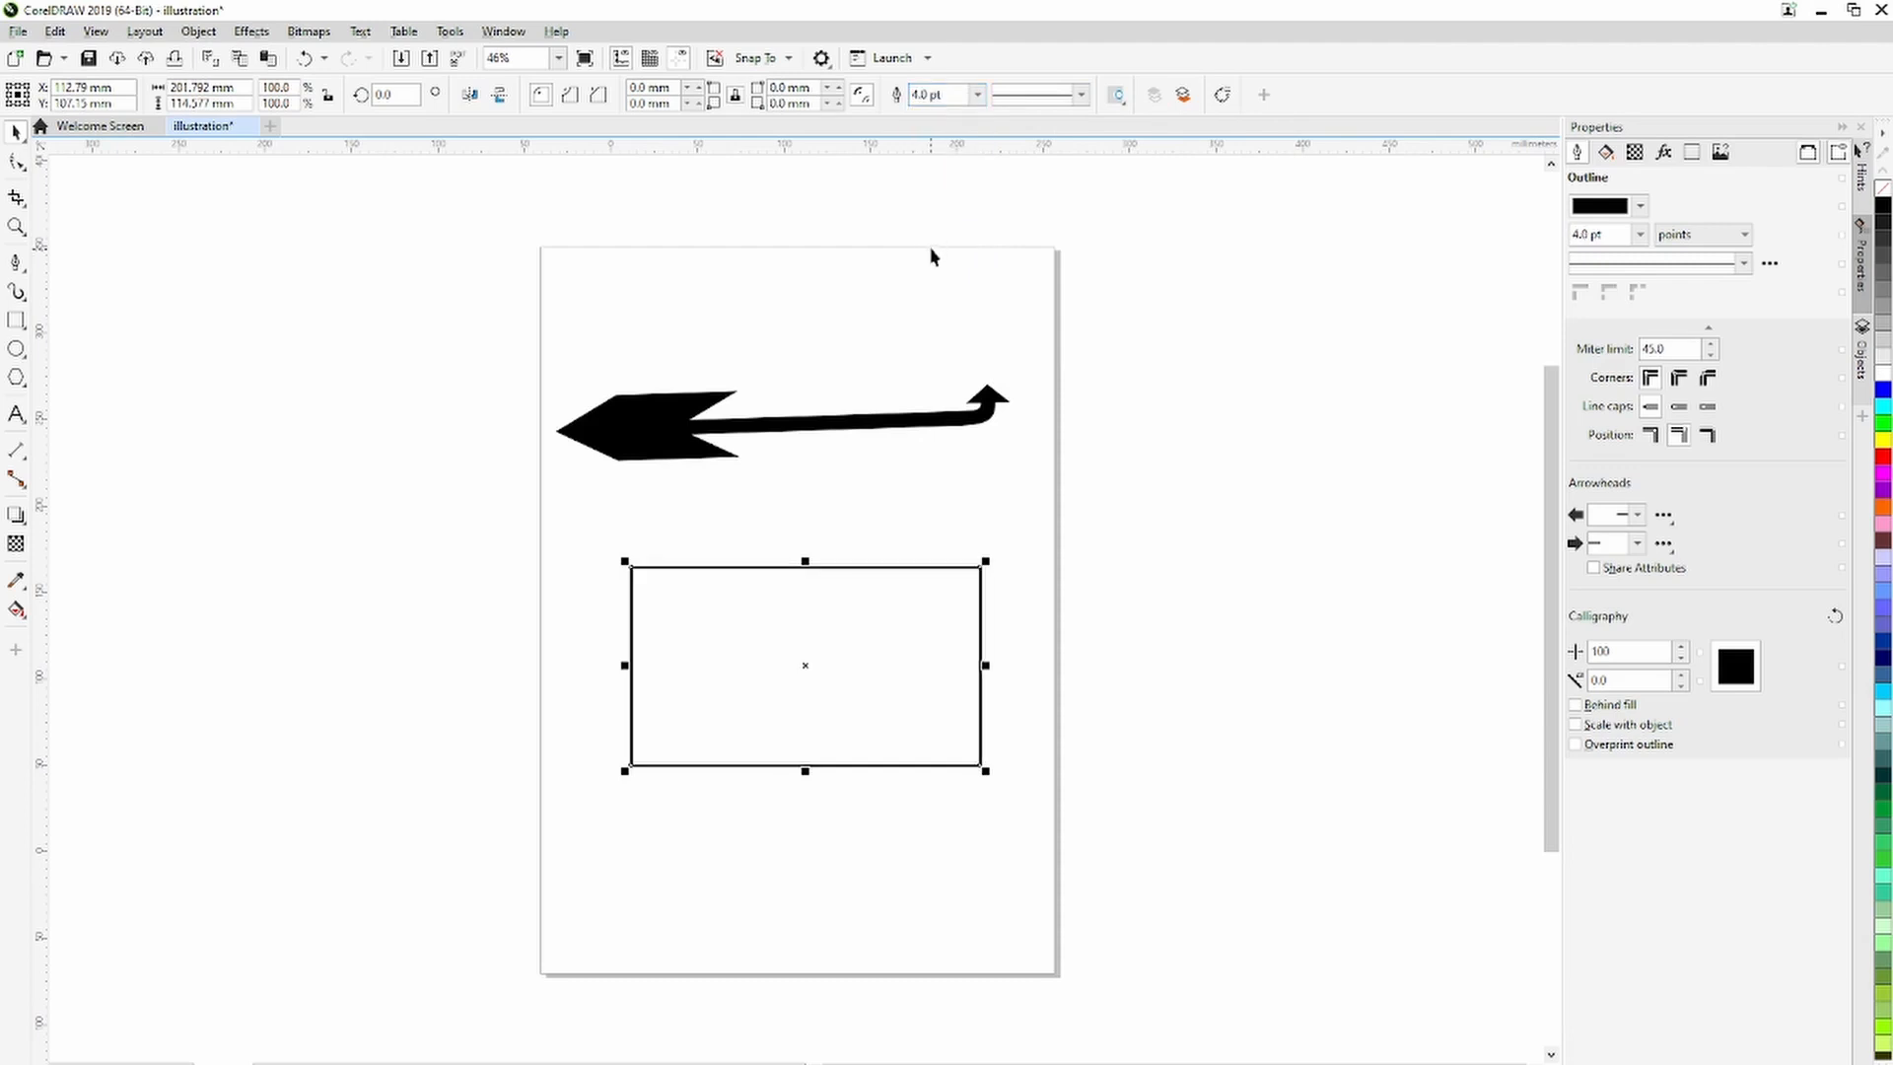
left_click(974, 94)
left_click(939, 262)
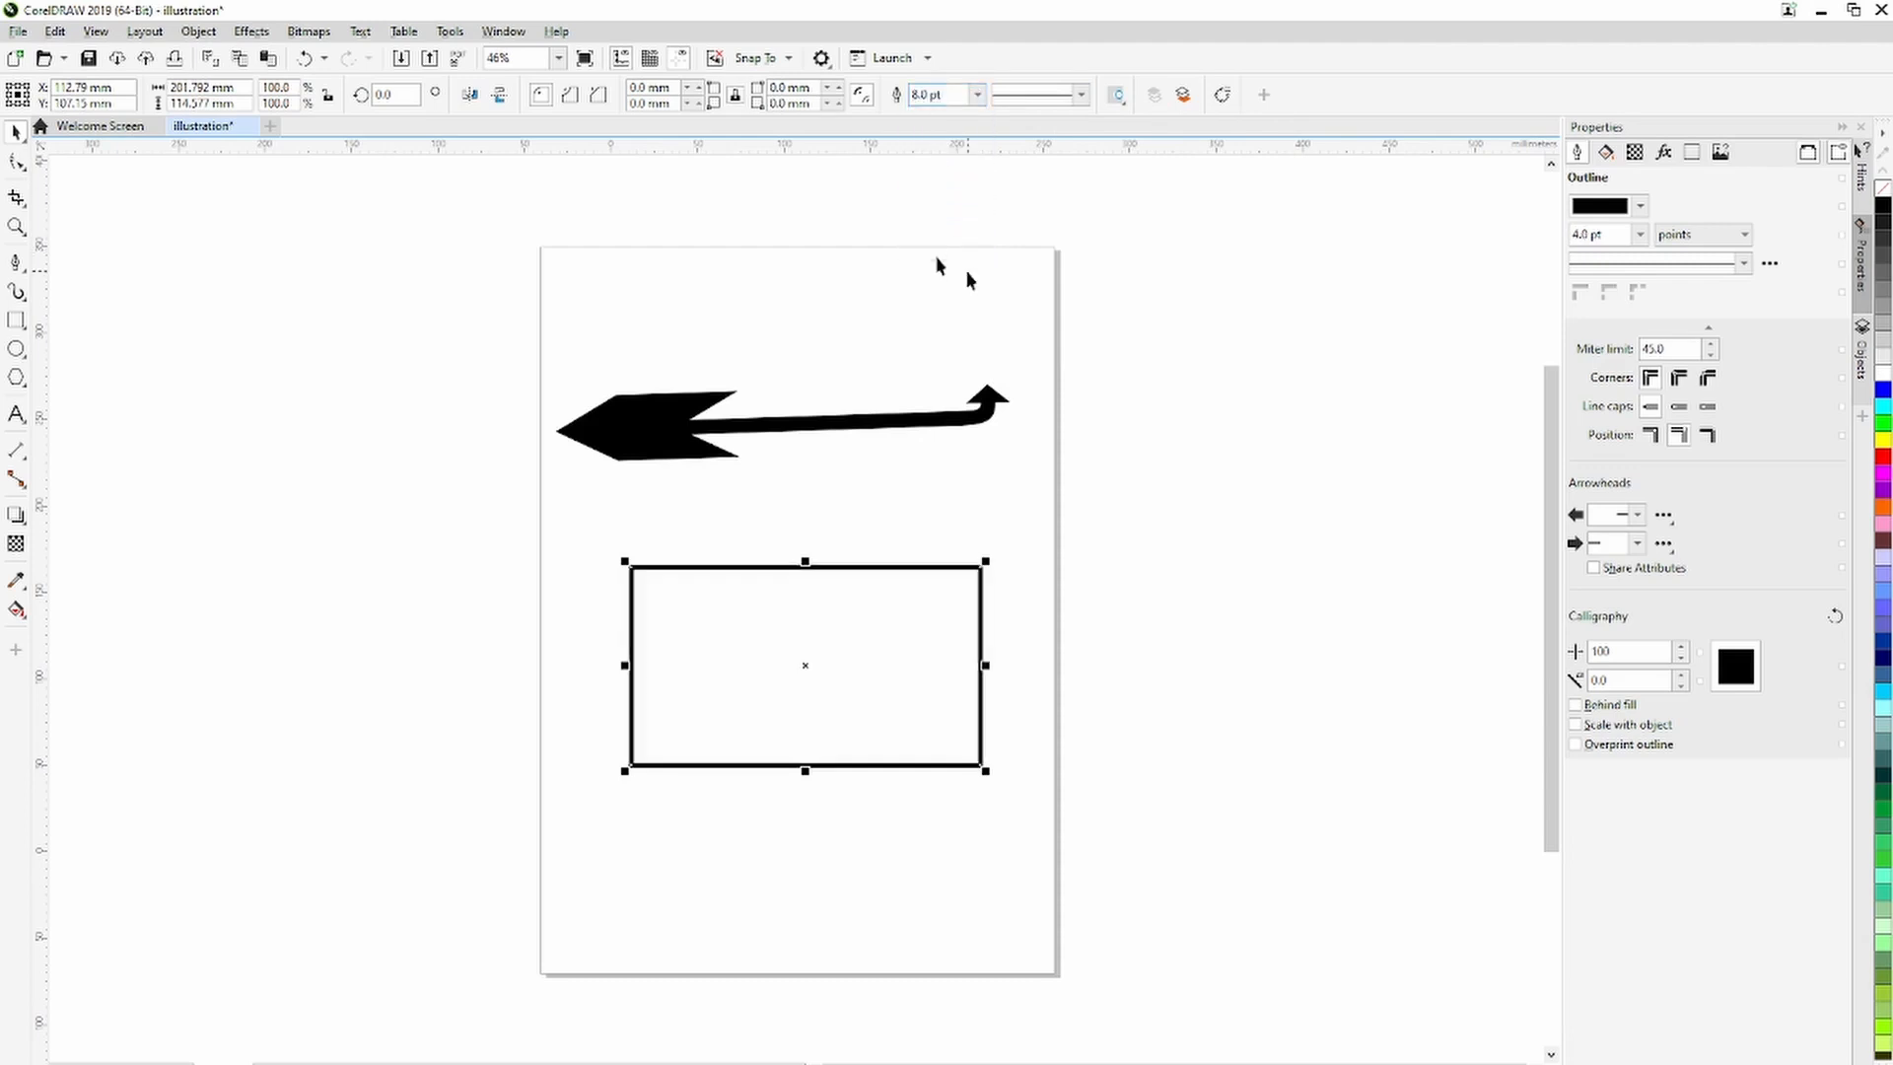
Try a red fill and a 20% Black outline on the rectangle, undo the outline colour and fill it light periwinkle blue.
left_click(1884, 465)
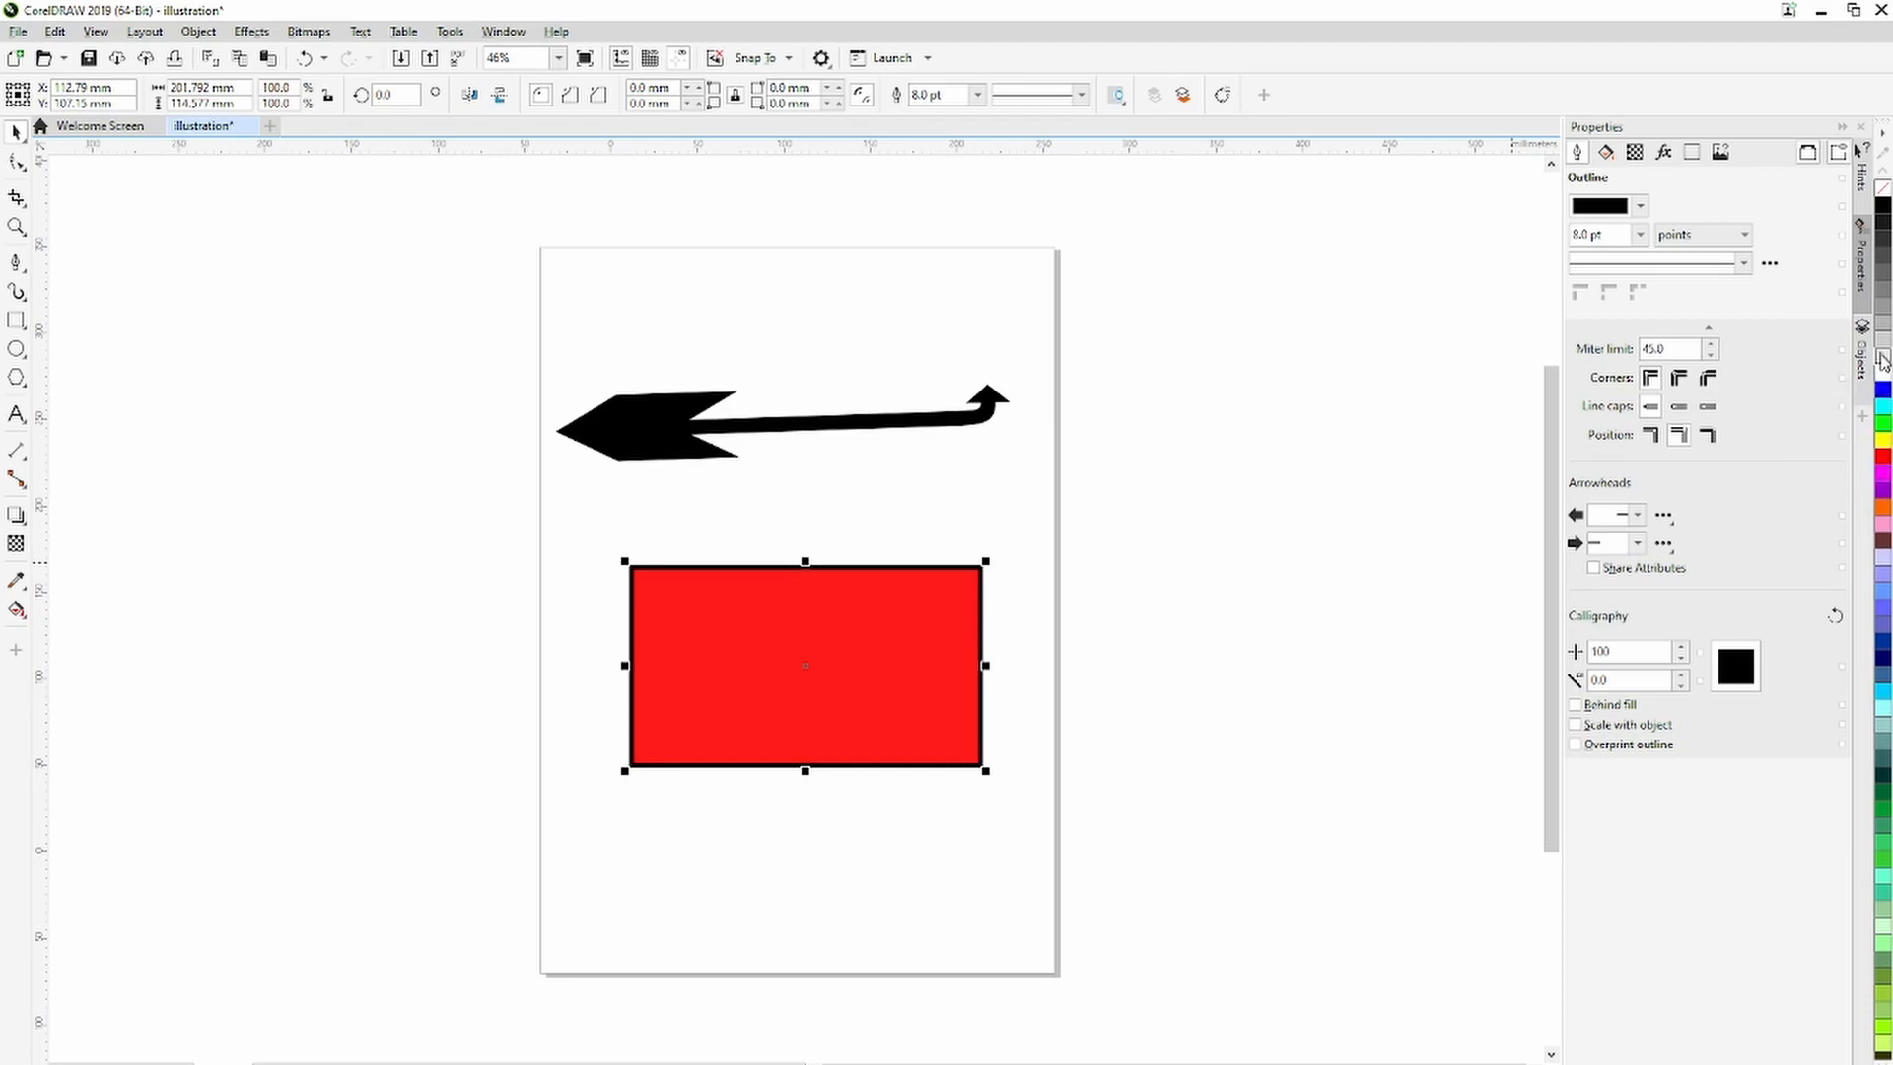
left_click(1879, 361, "shift")
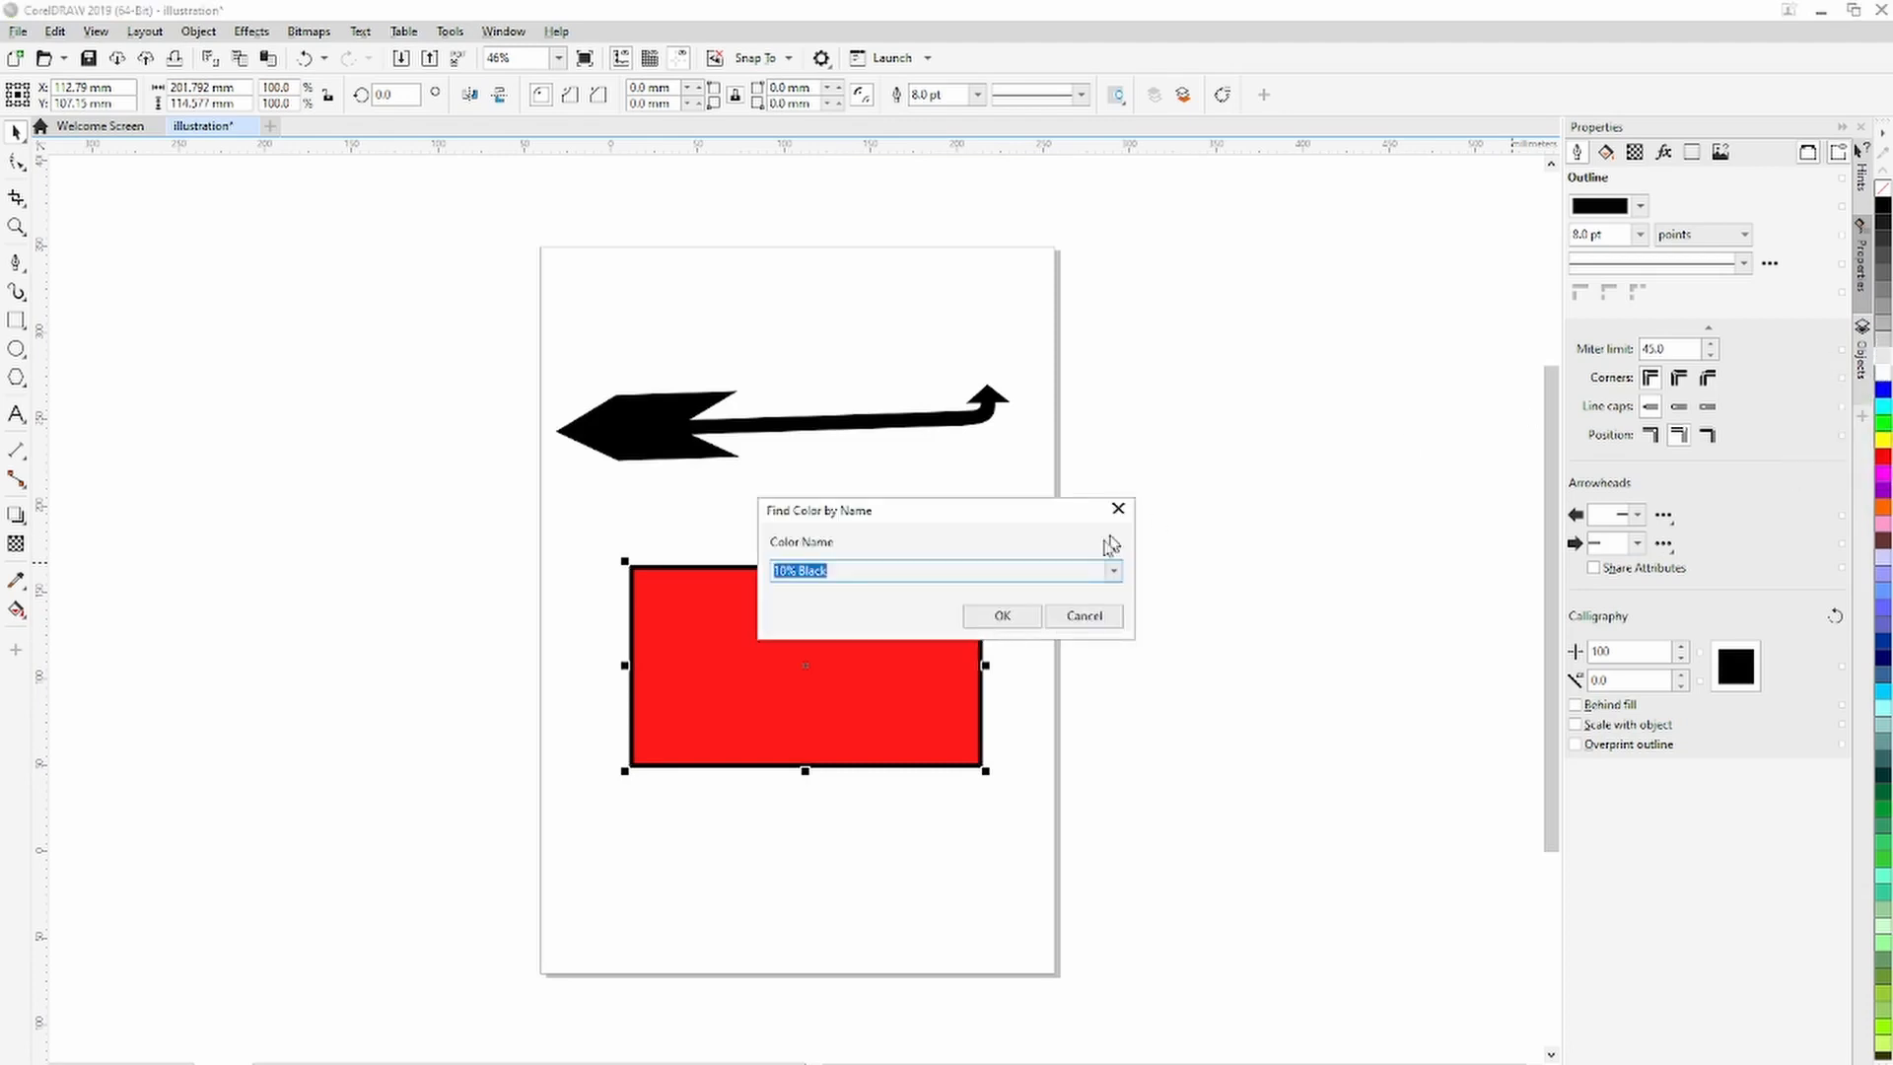
left_click(1093, 623)
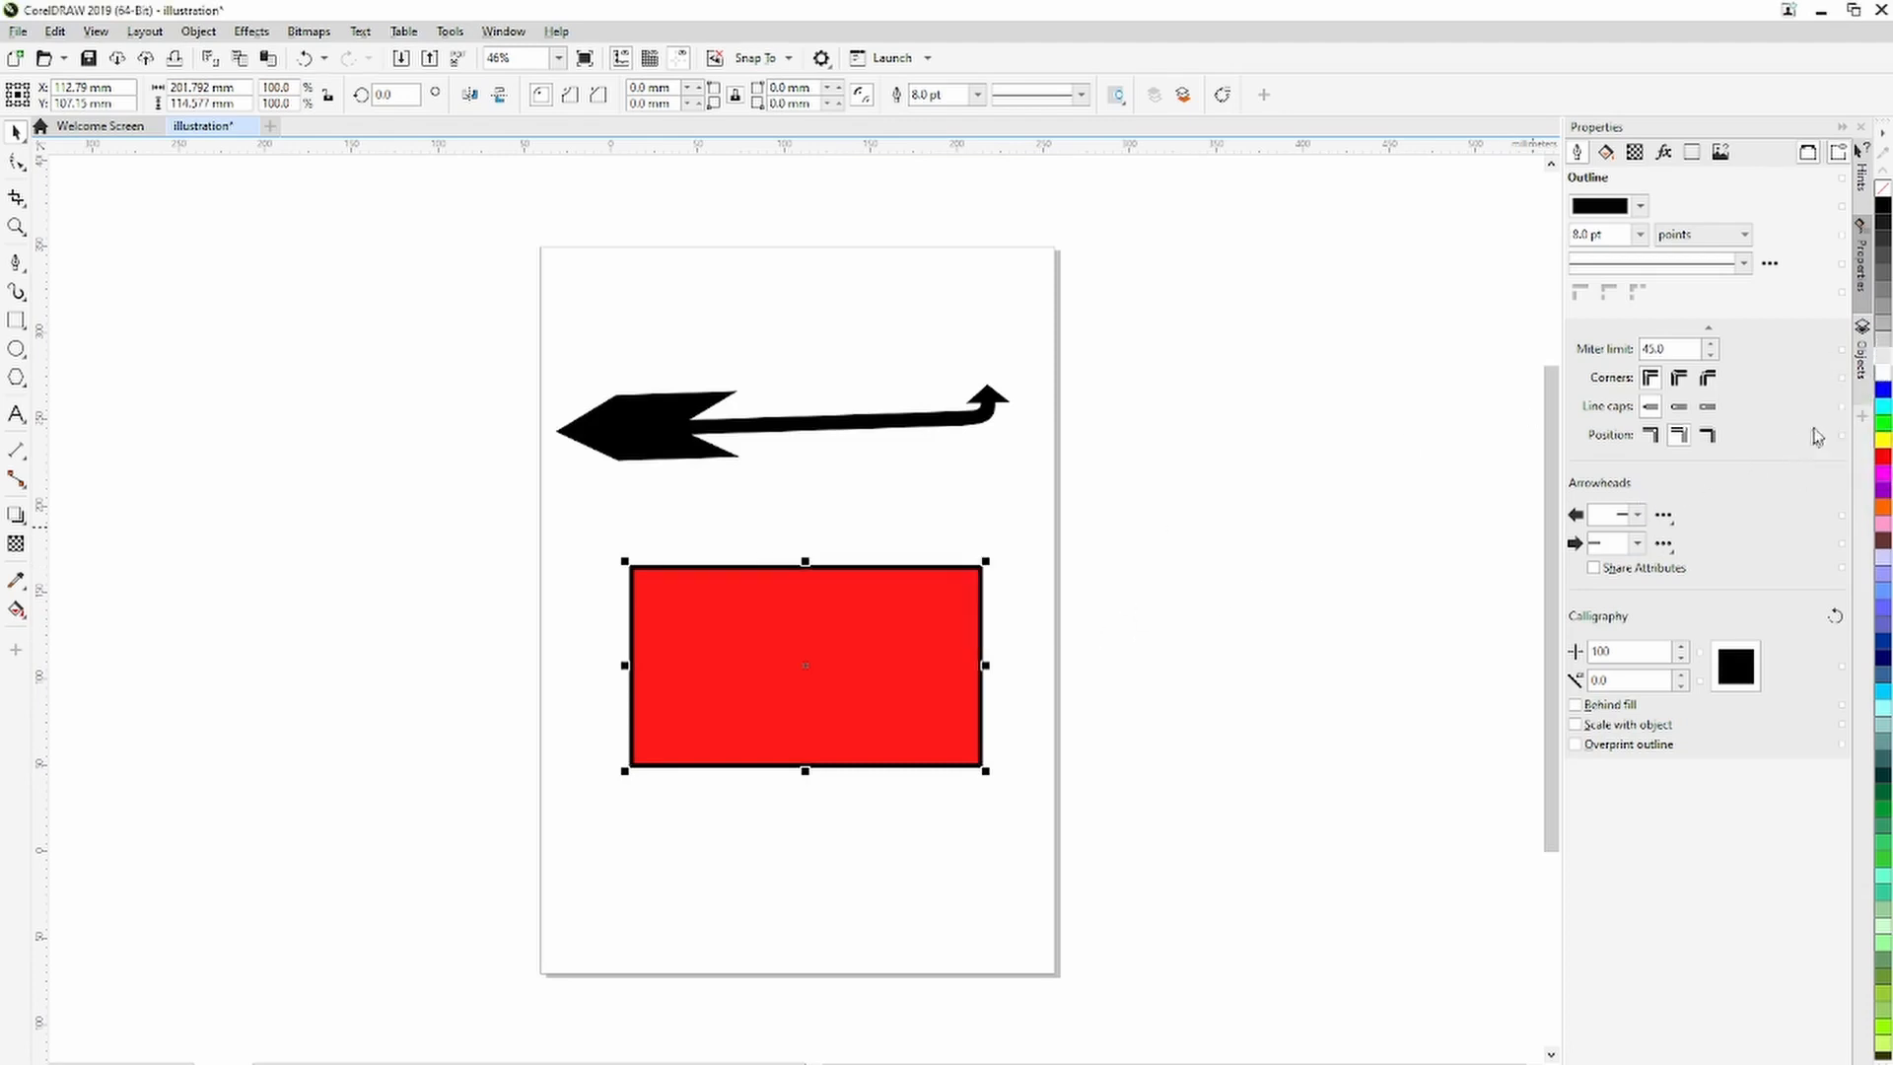
right_click(1883, 347)
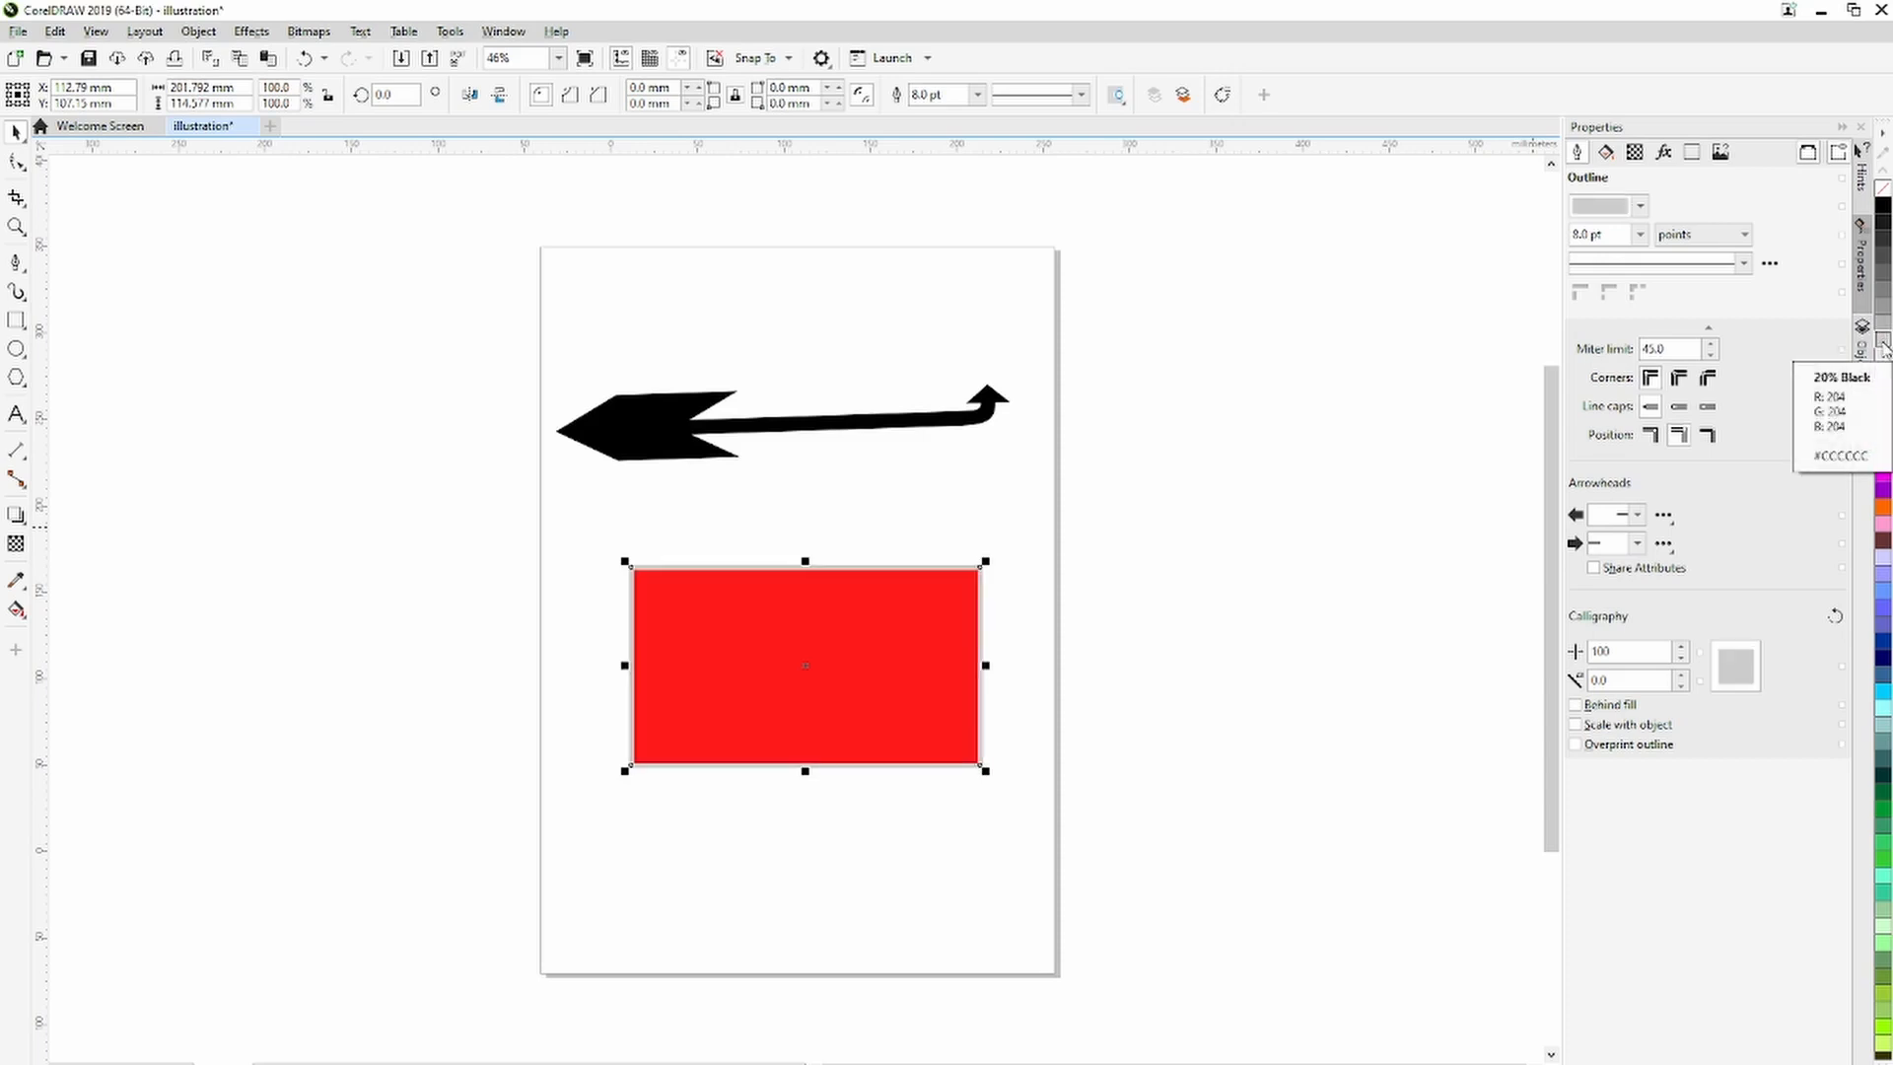
key("ctrl+z")
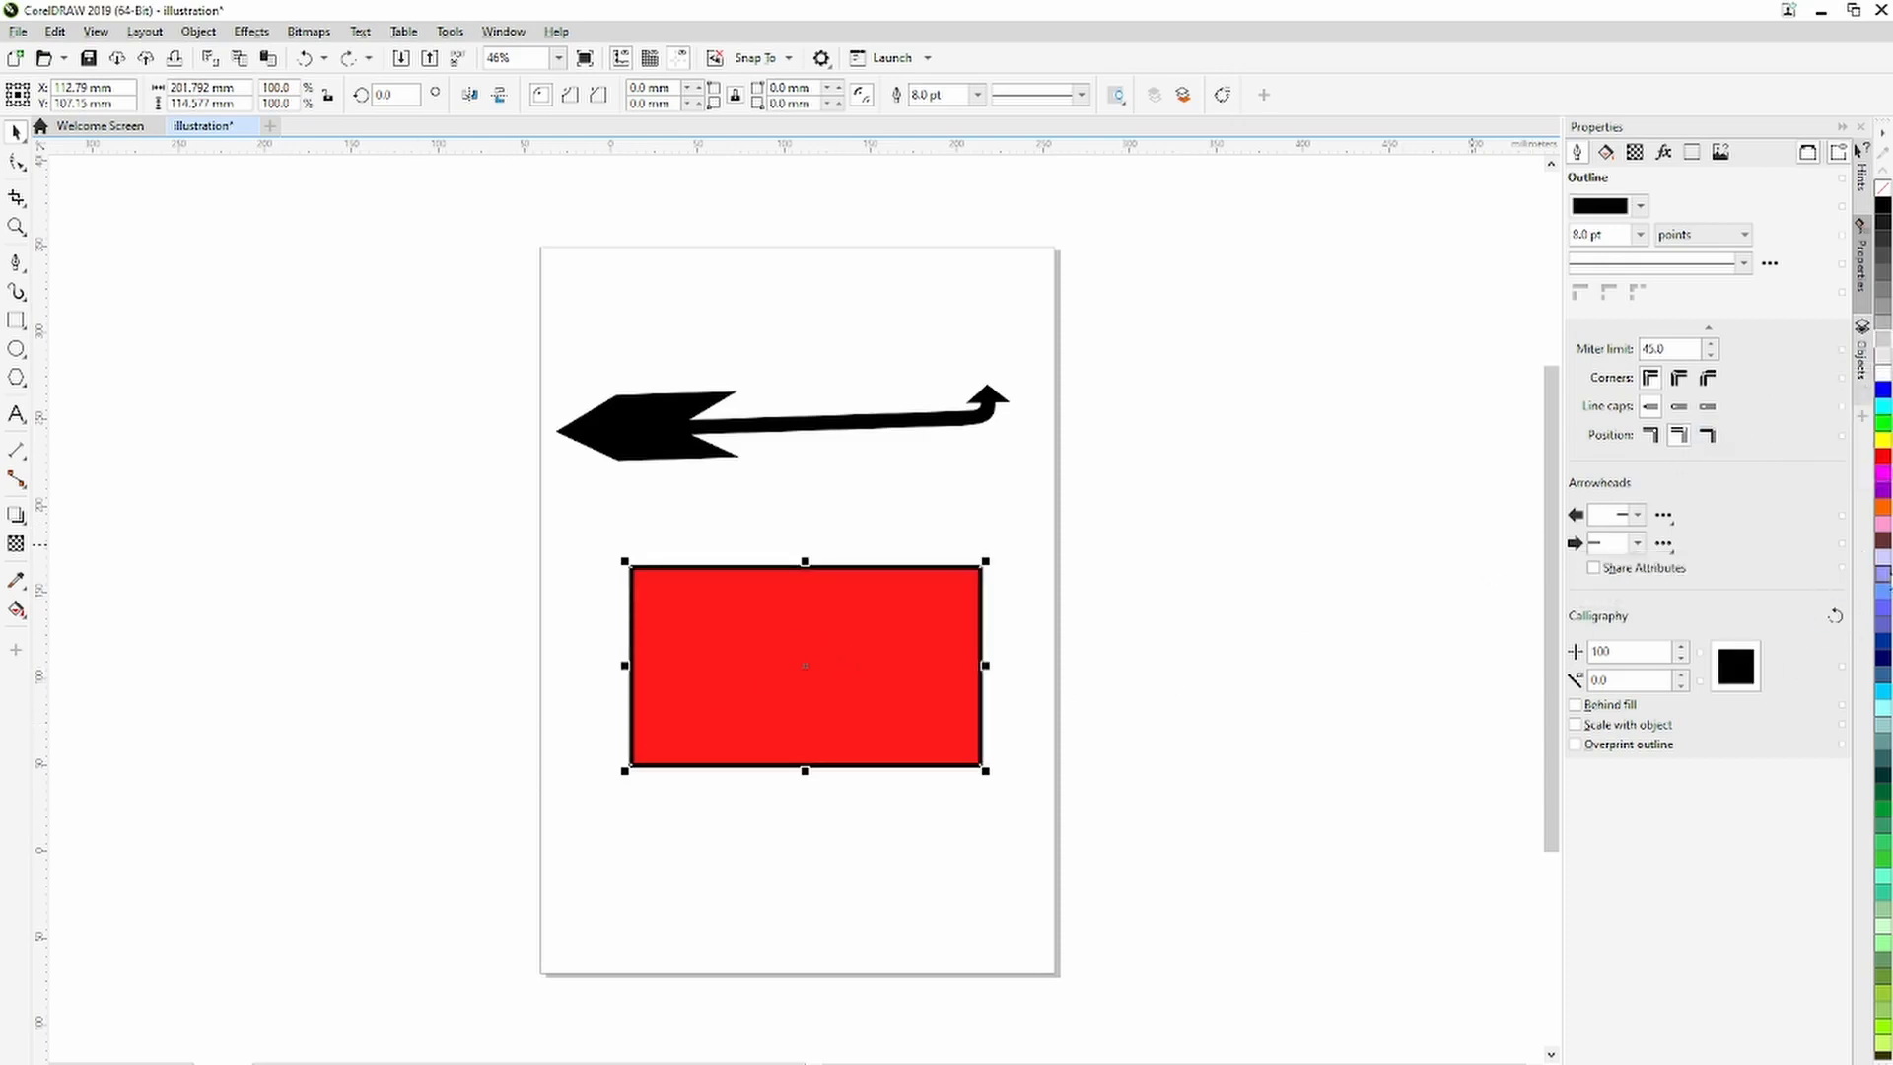
left_click(1880, 566)
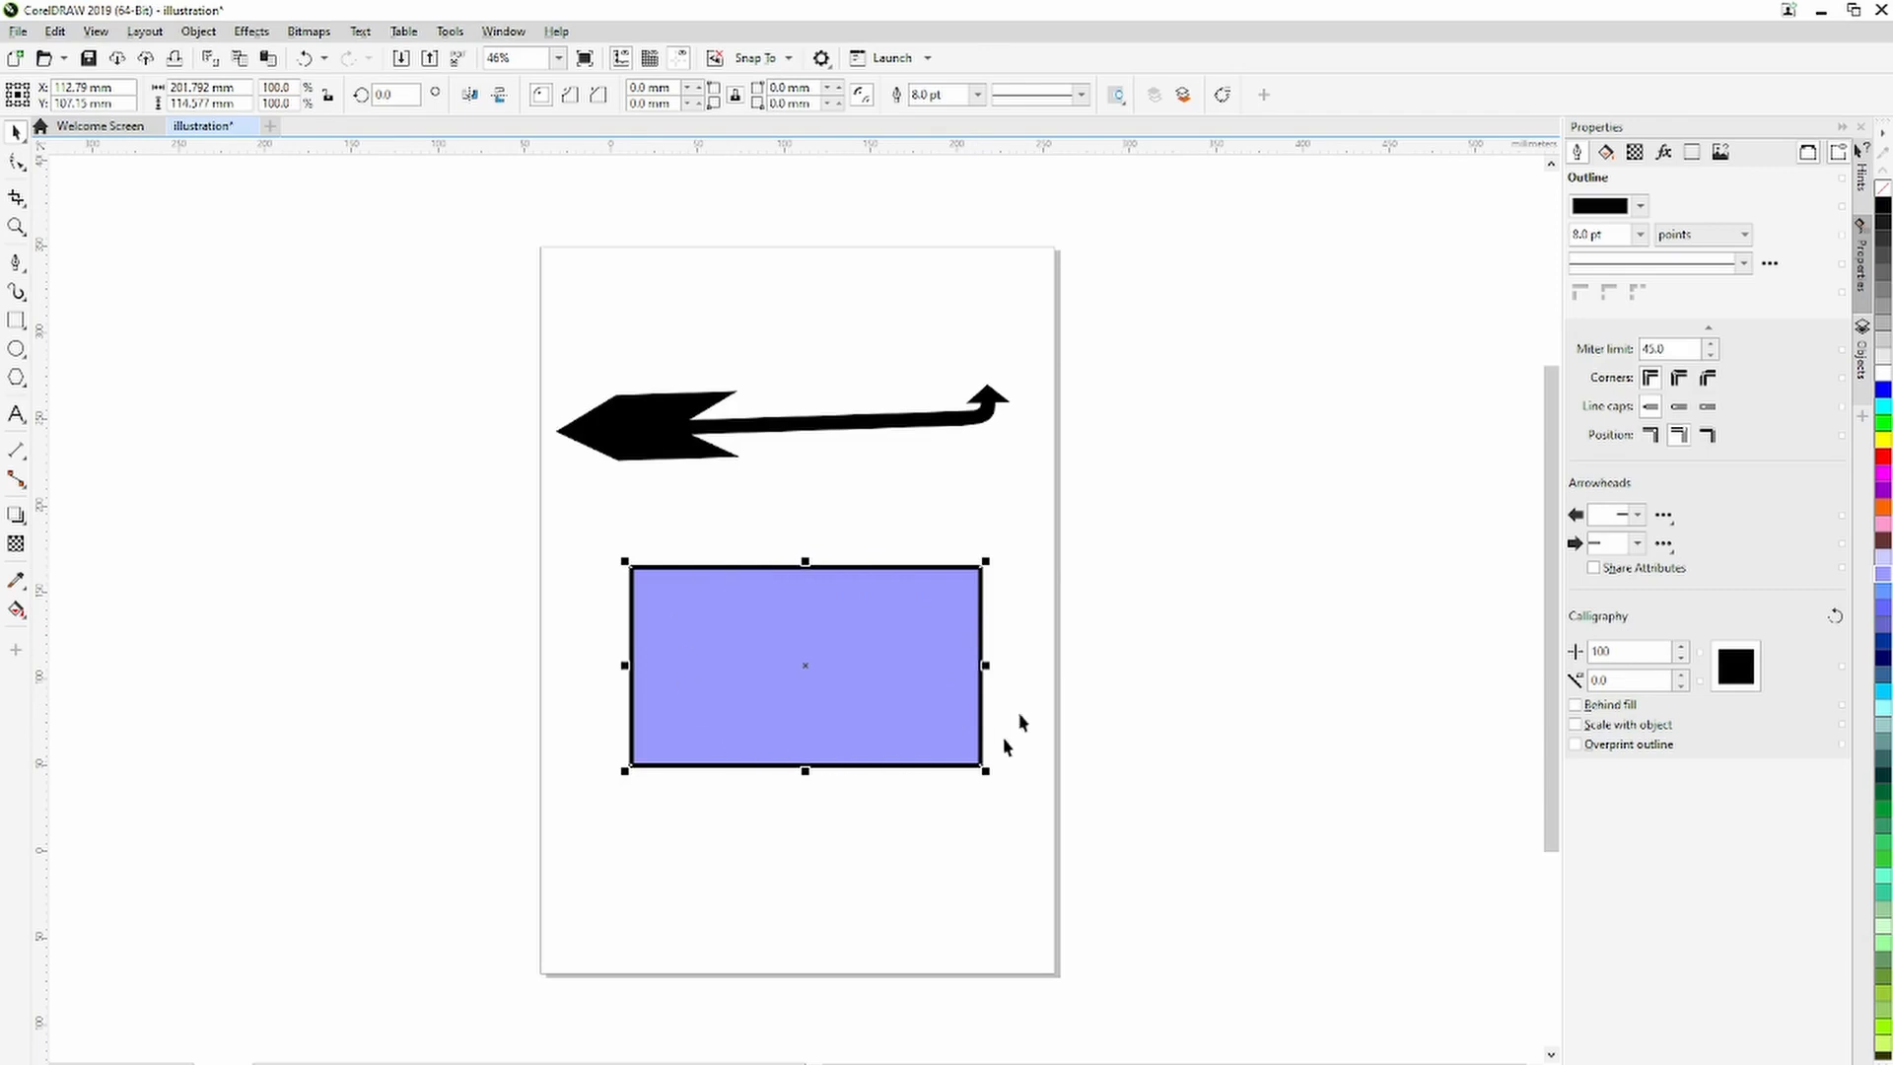
Look through the rectangle's fill, transparency and outline properties and the list of available dockers.
left_click(1603, 154)
left_click(1634, 153)
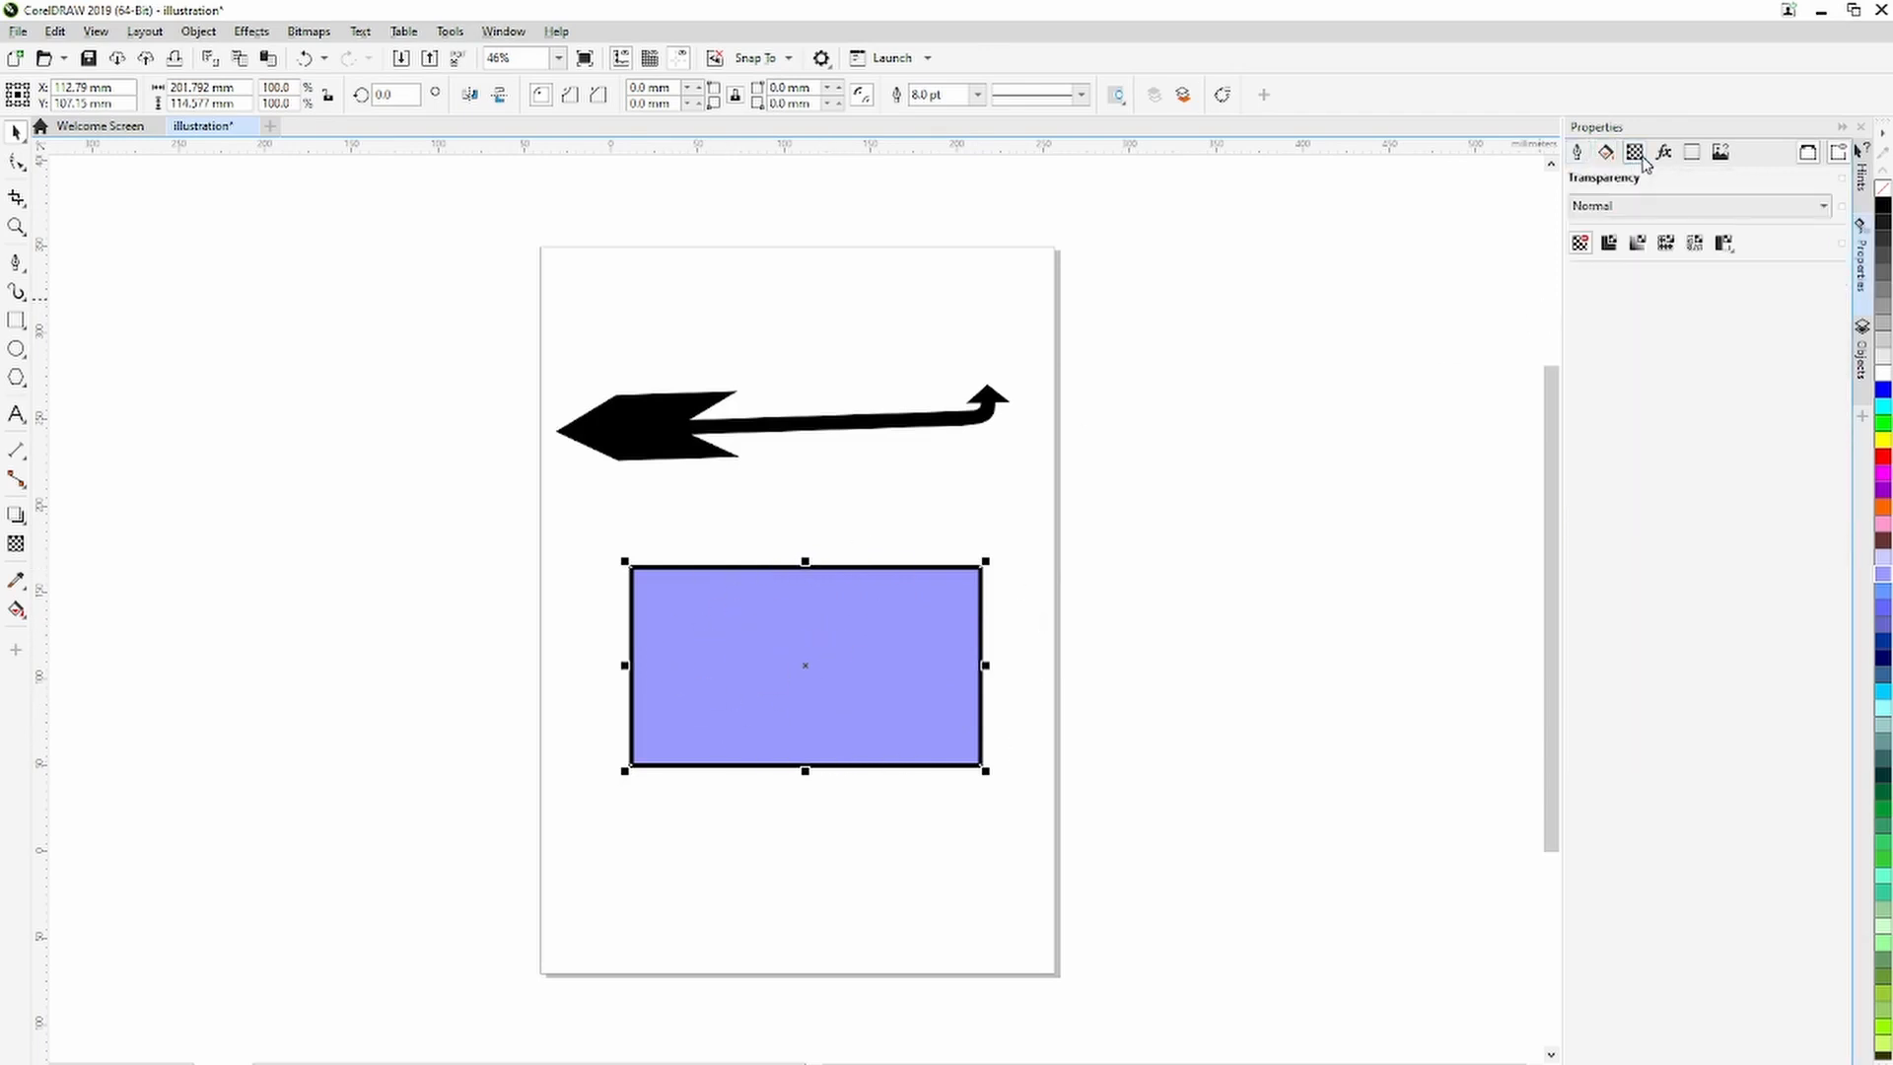
left_click(1578, 154)
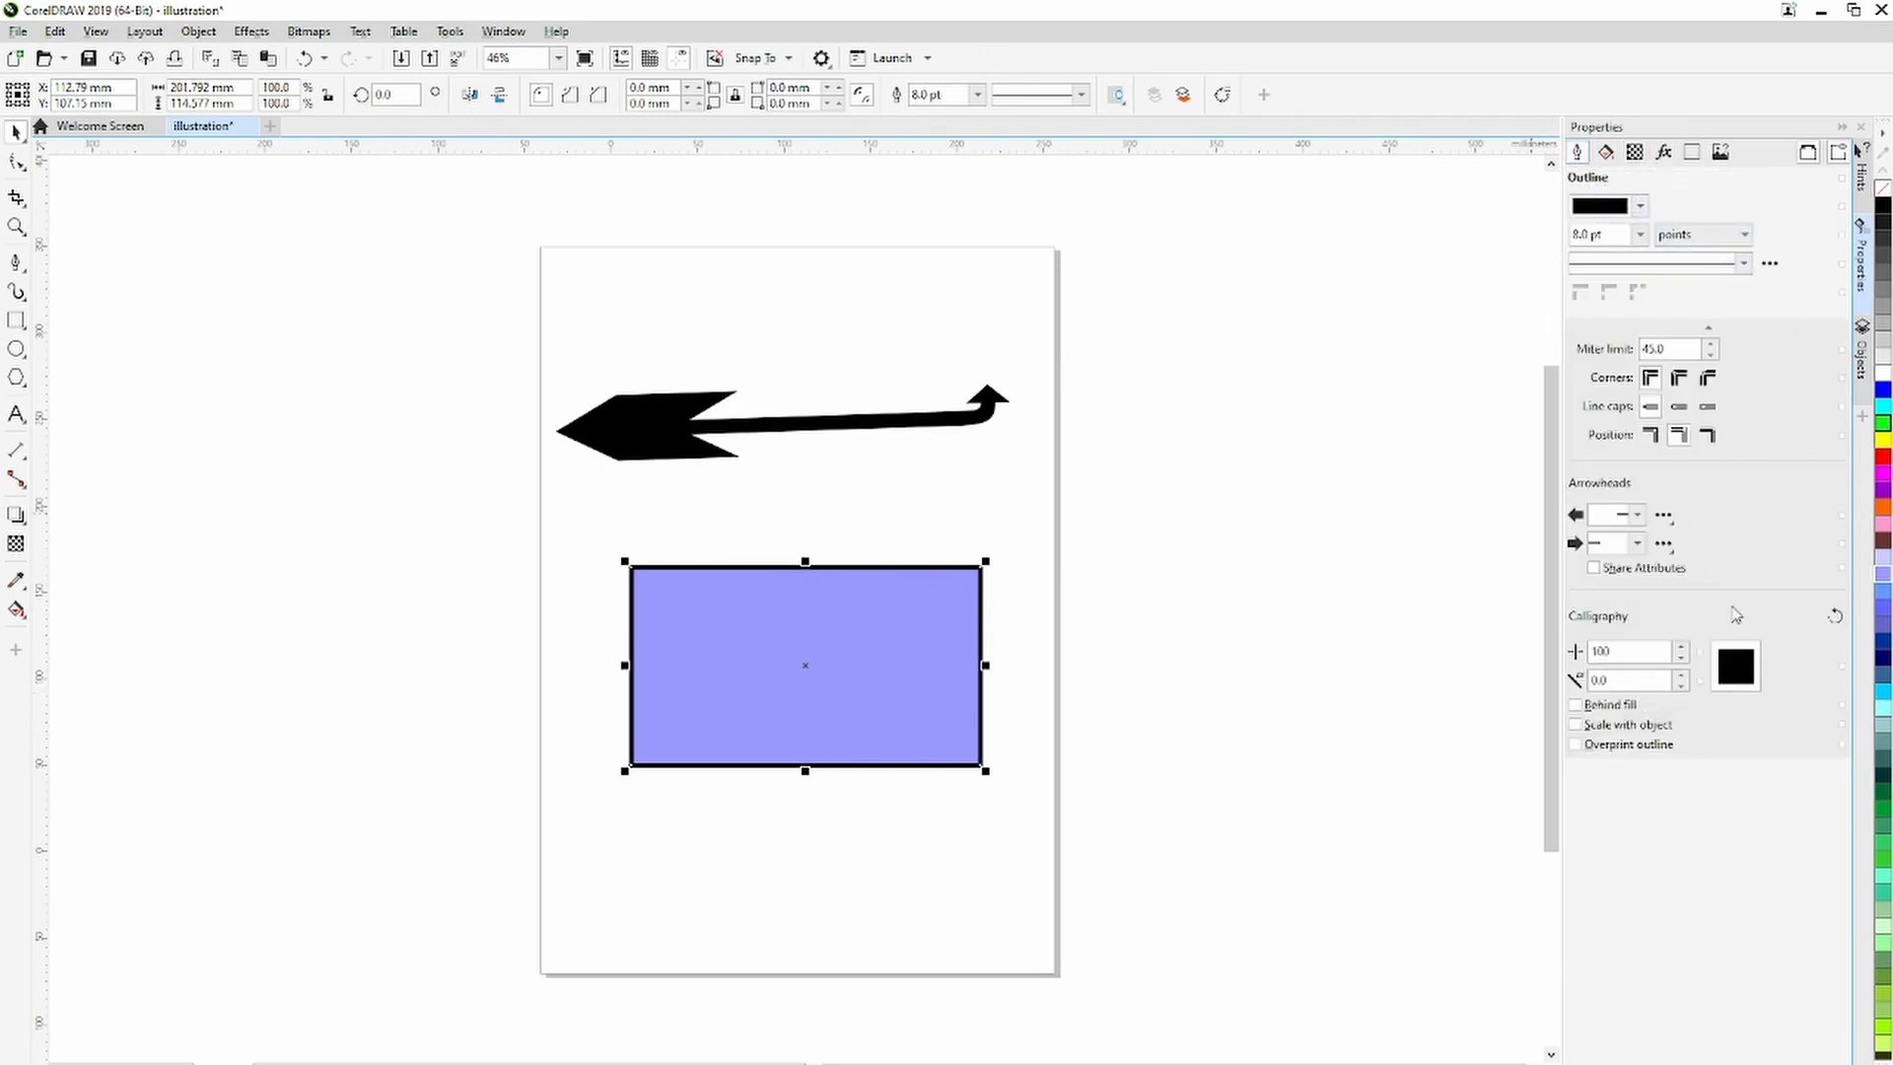
left_click(504, 31)
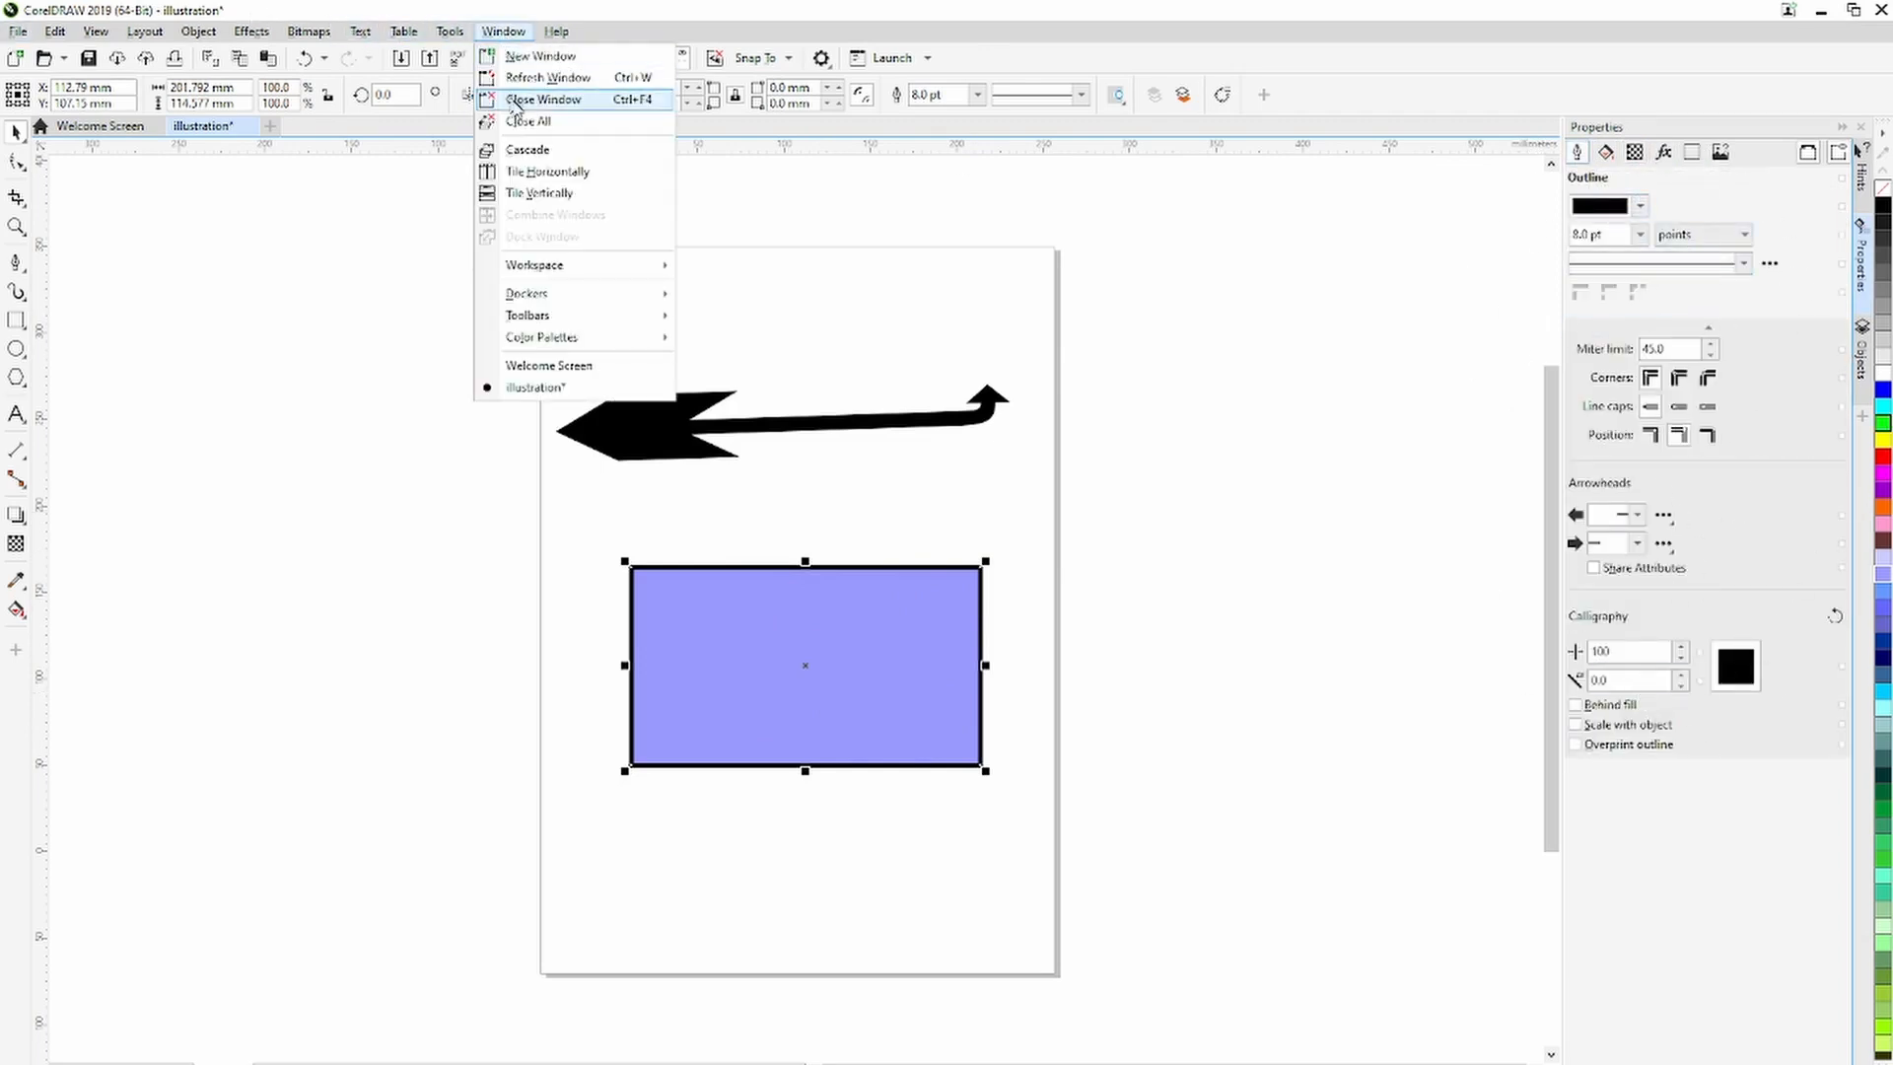
mouse_move(579, 295)
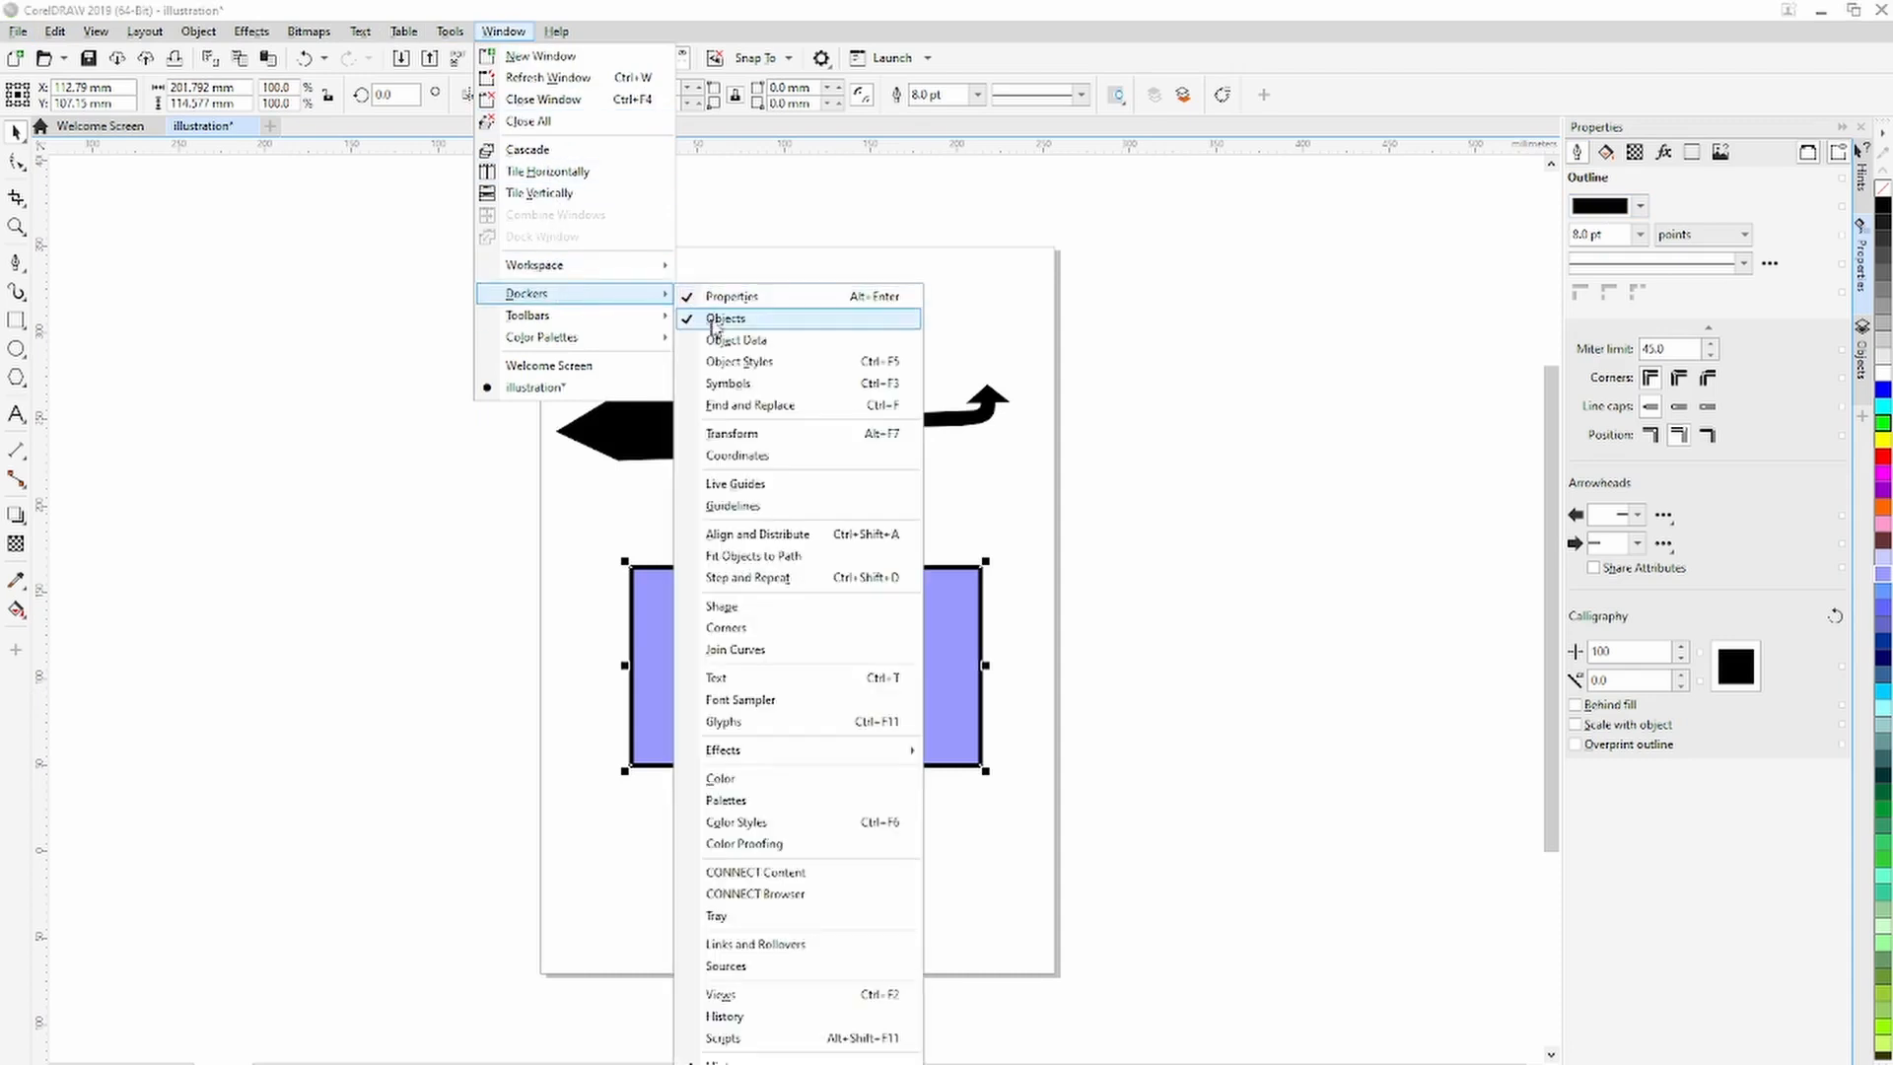
left_click(1376, 366)
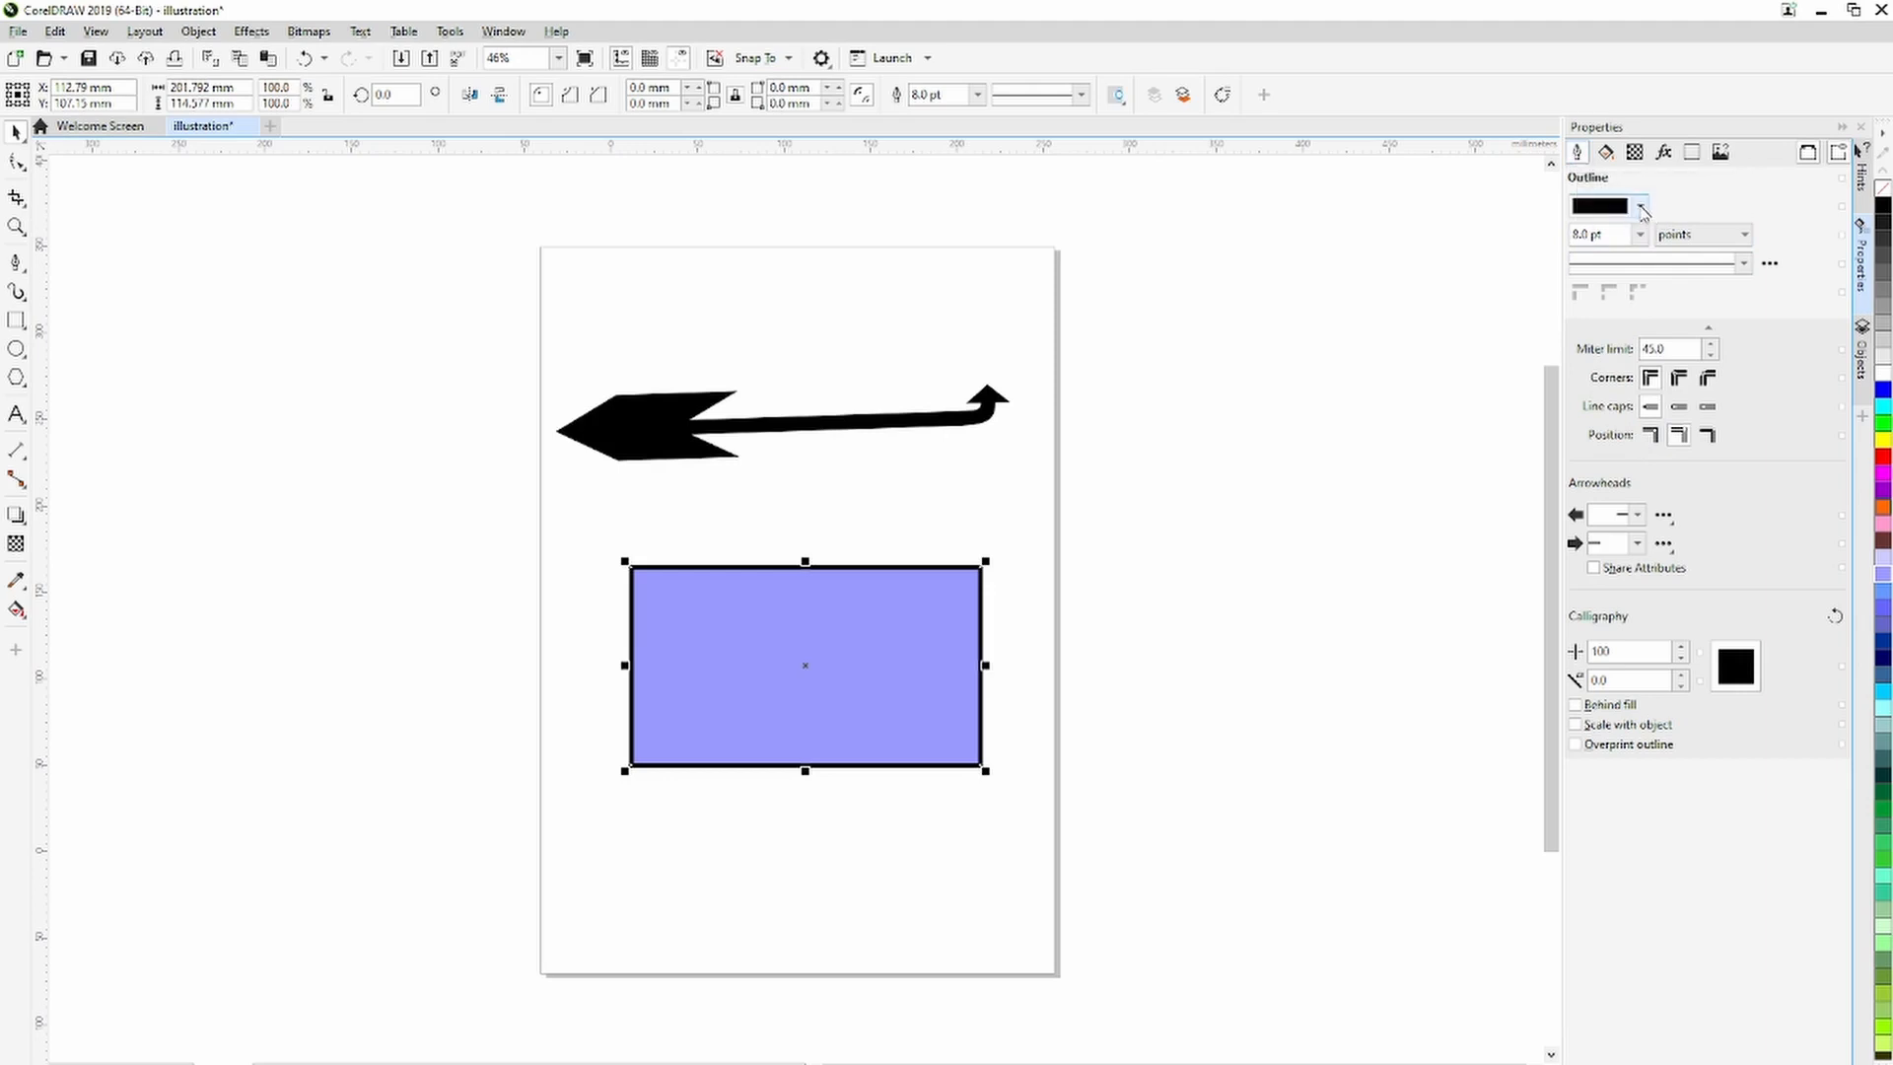
Set the rectangle's outline colour to the violet-blue #6363ED.
left_click(1640, 209)
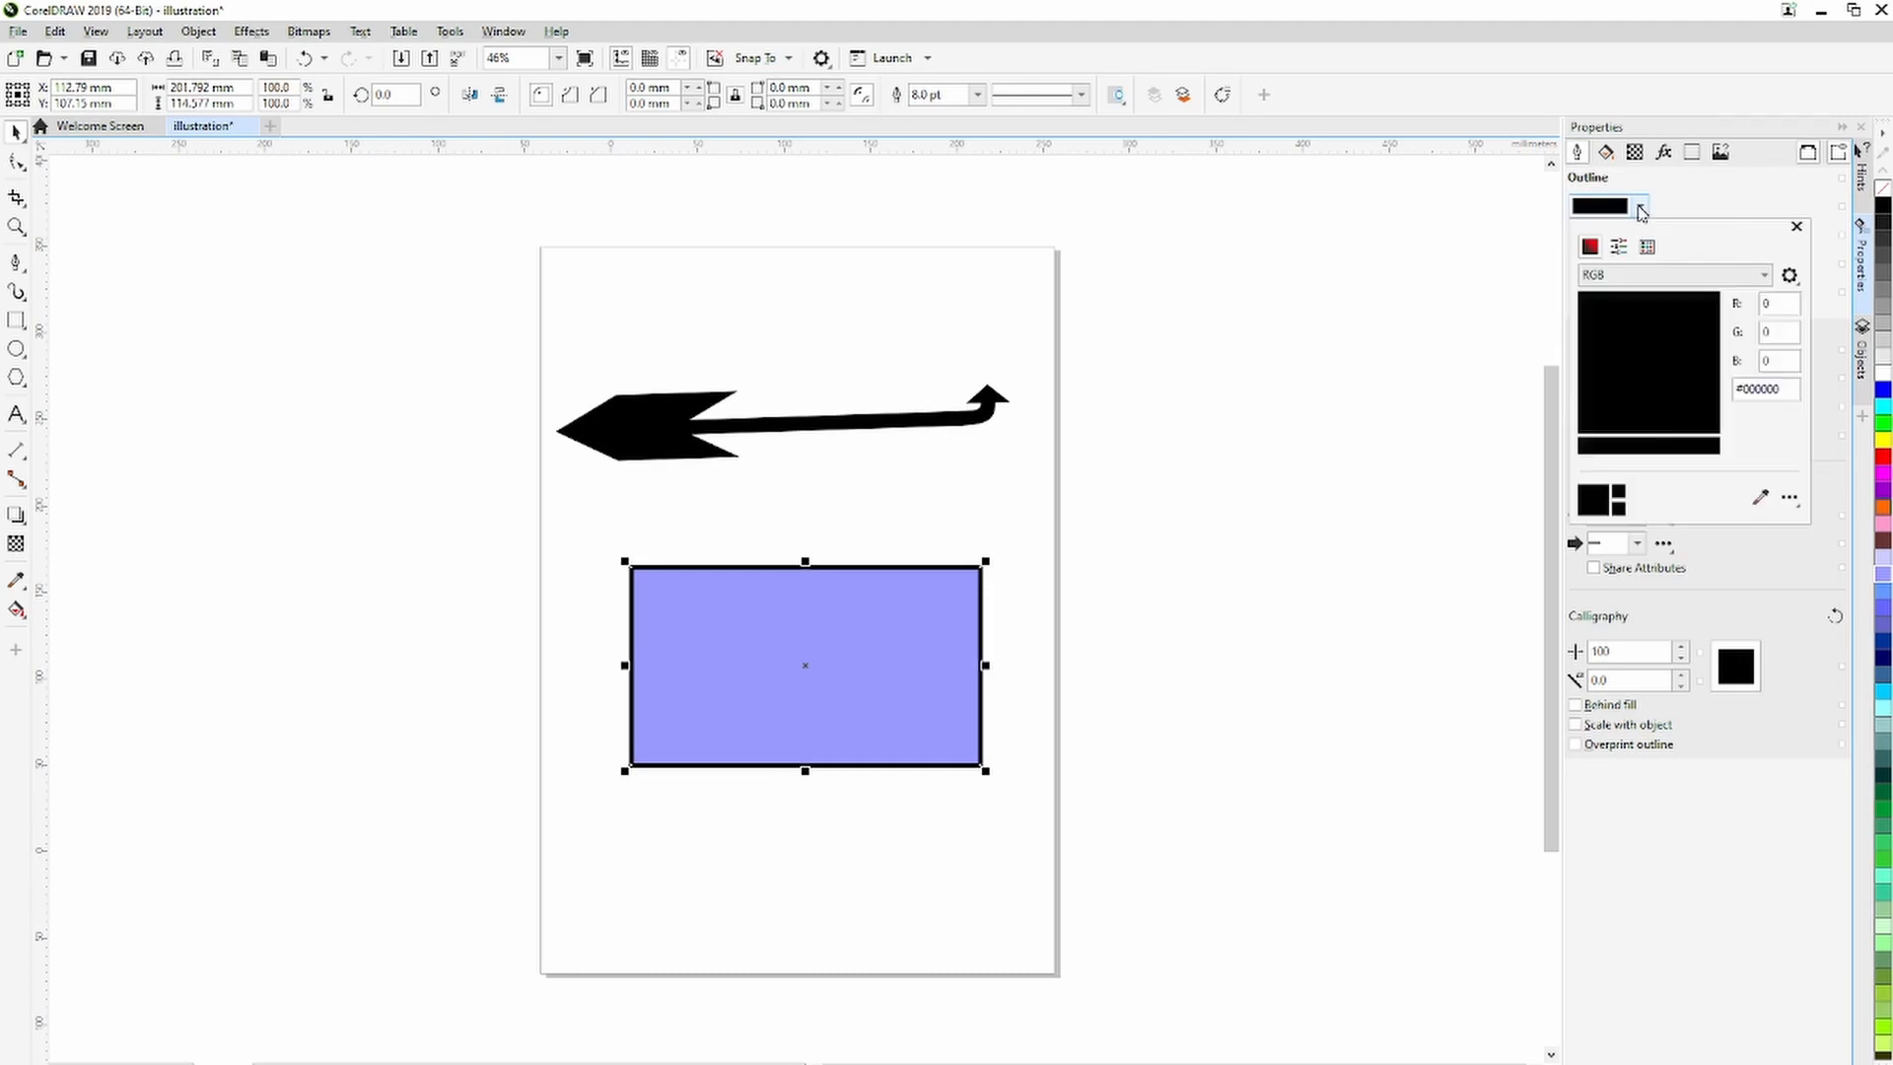
left_click(1654, 311)
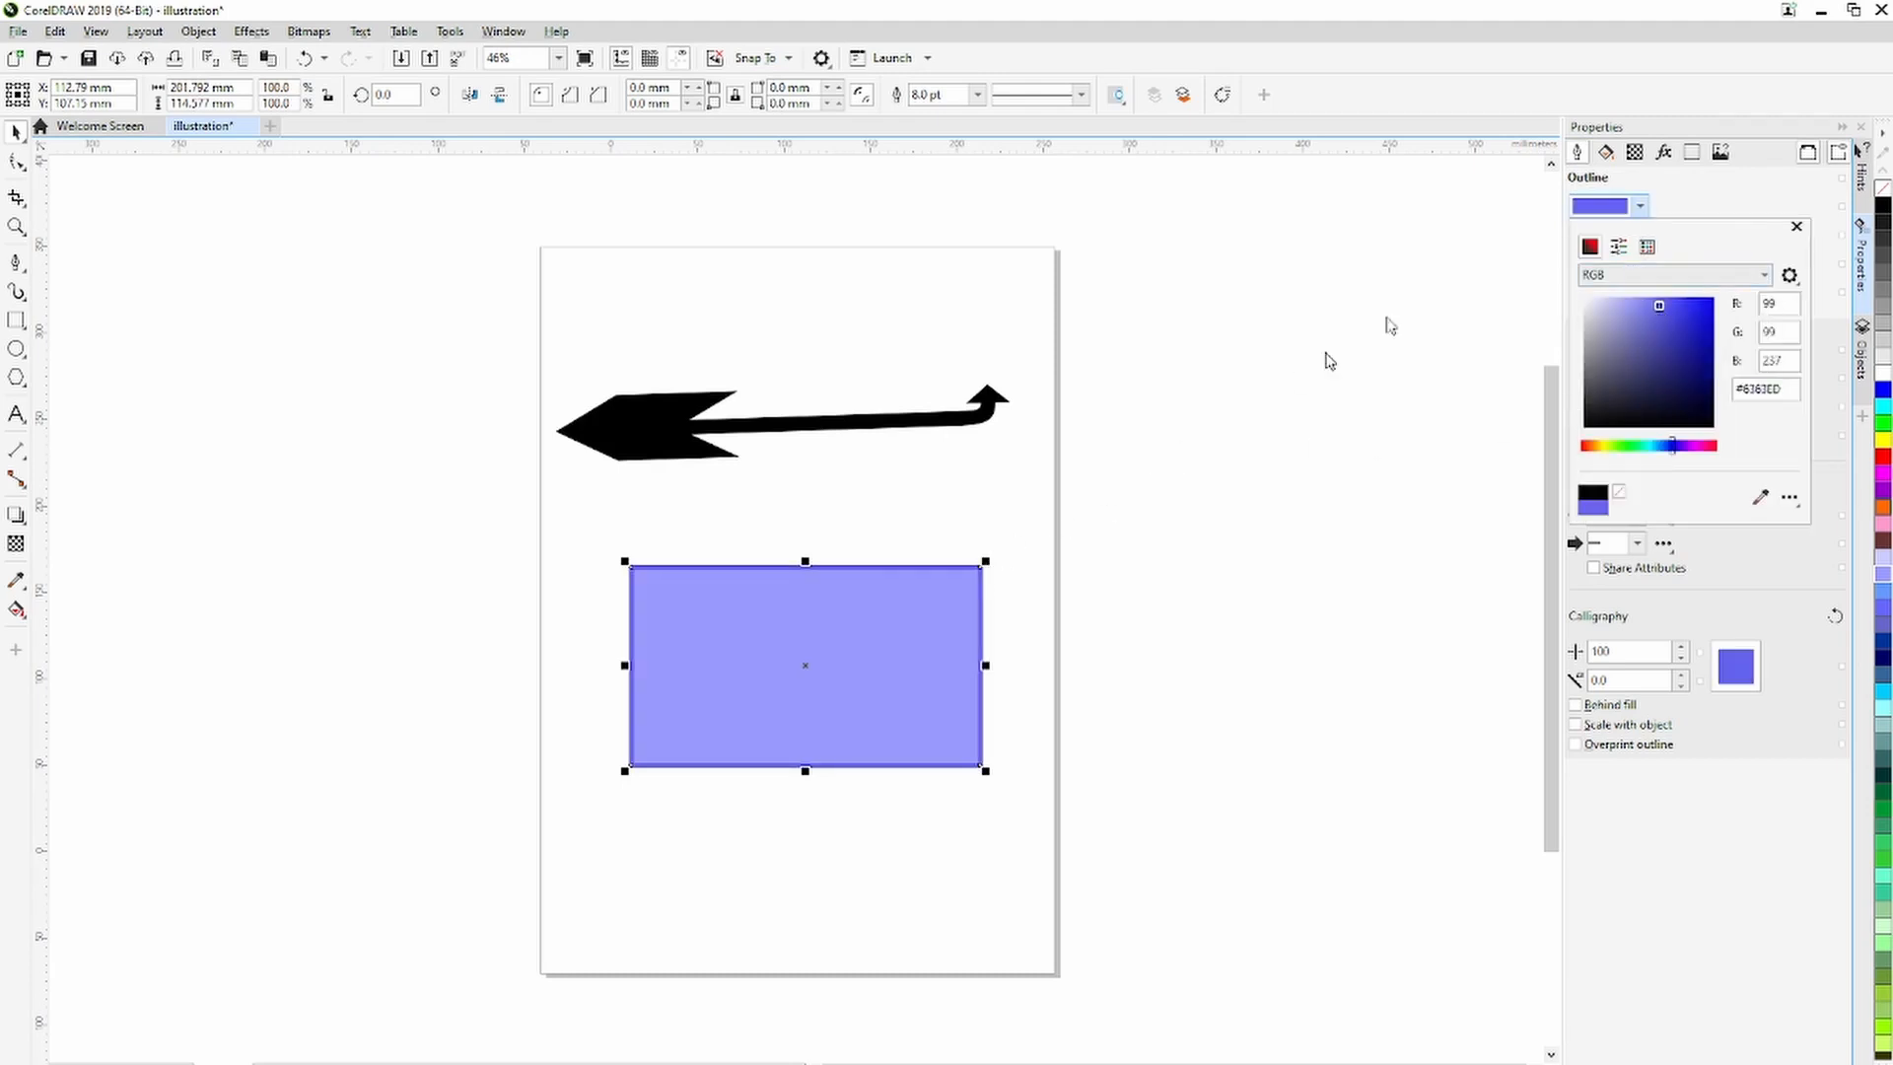
left_click(1690, 204)
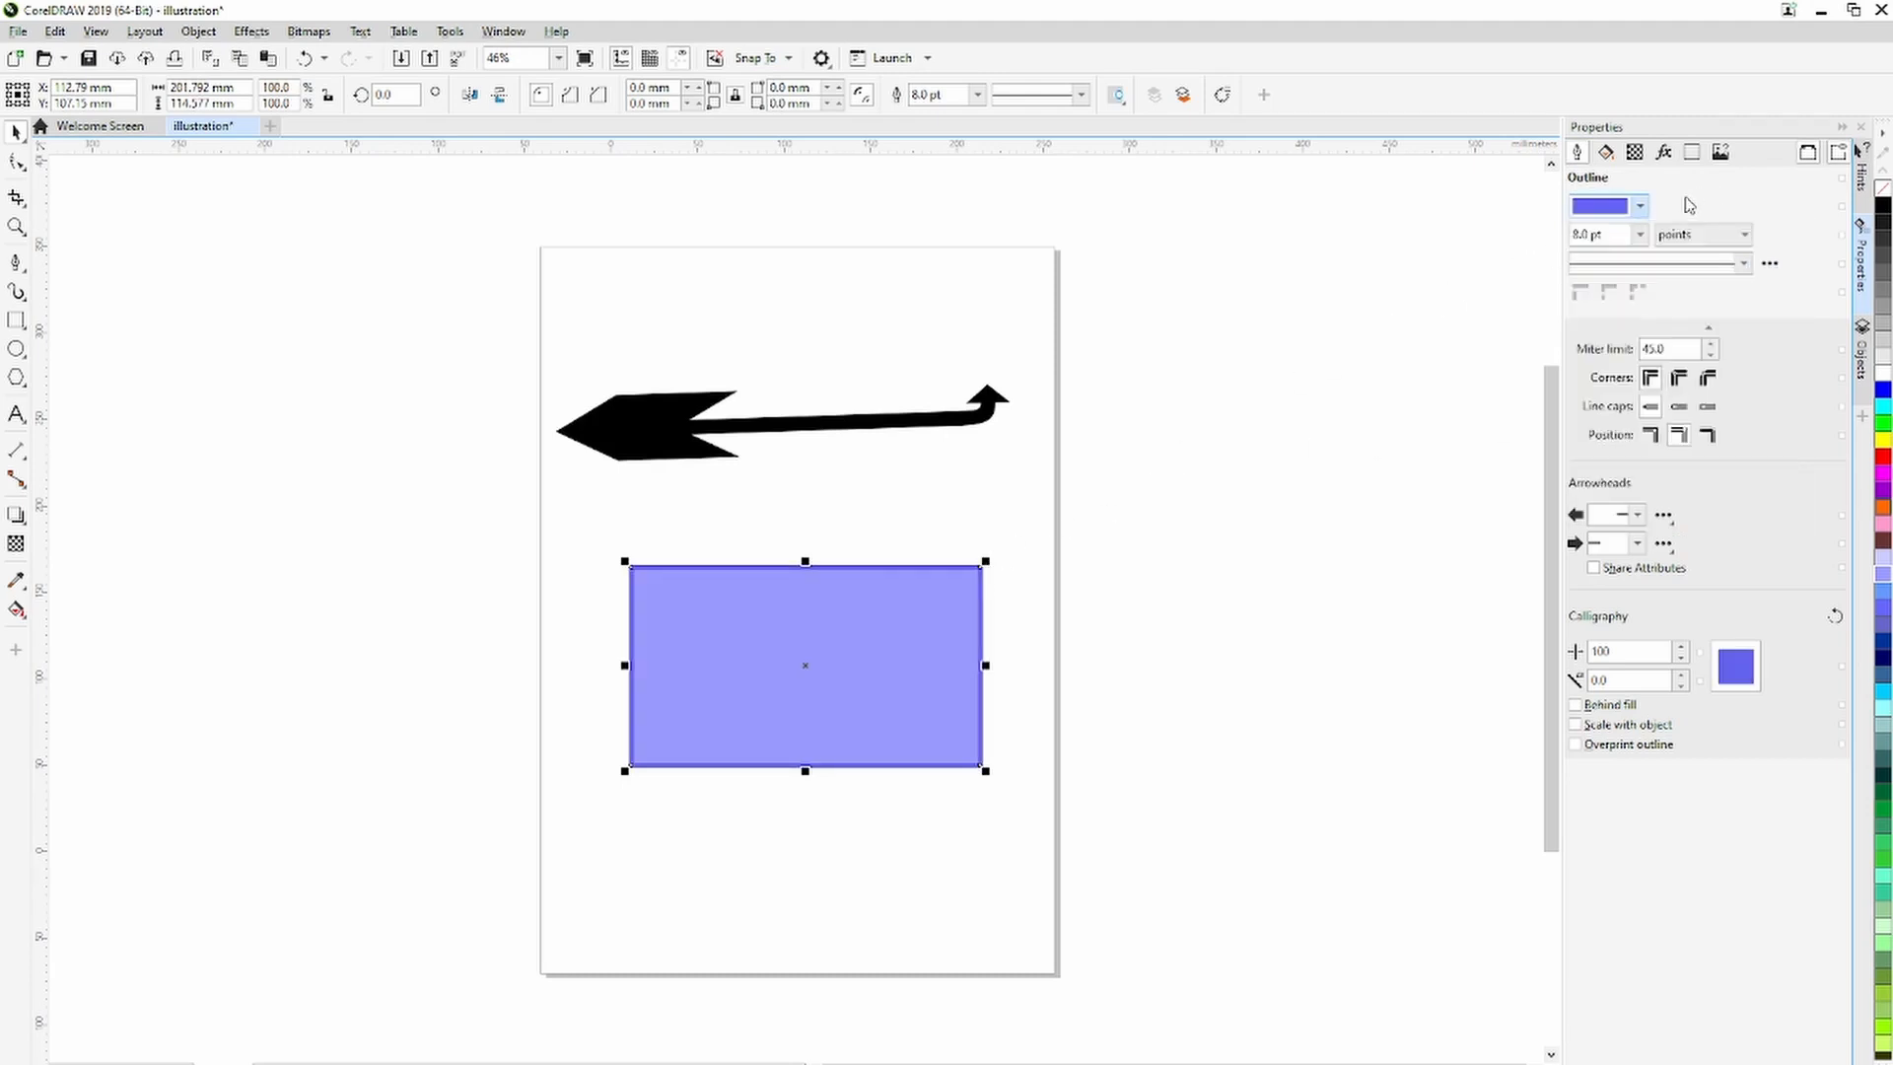
Try several solid fills from the RGB palette on the rectangle, including orange, aqua and pale cyan, ending with Light Green.
left_click(1605, 152)
left_click(1635, 352)
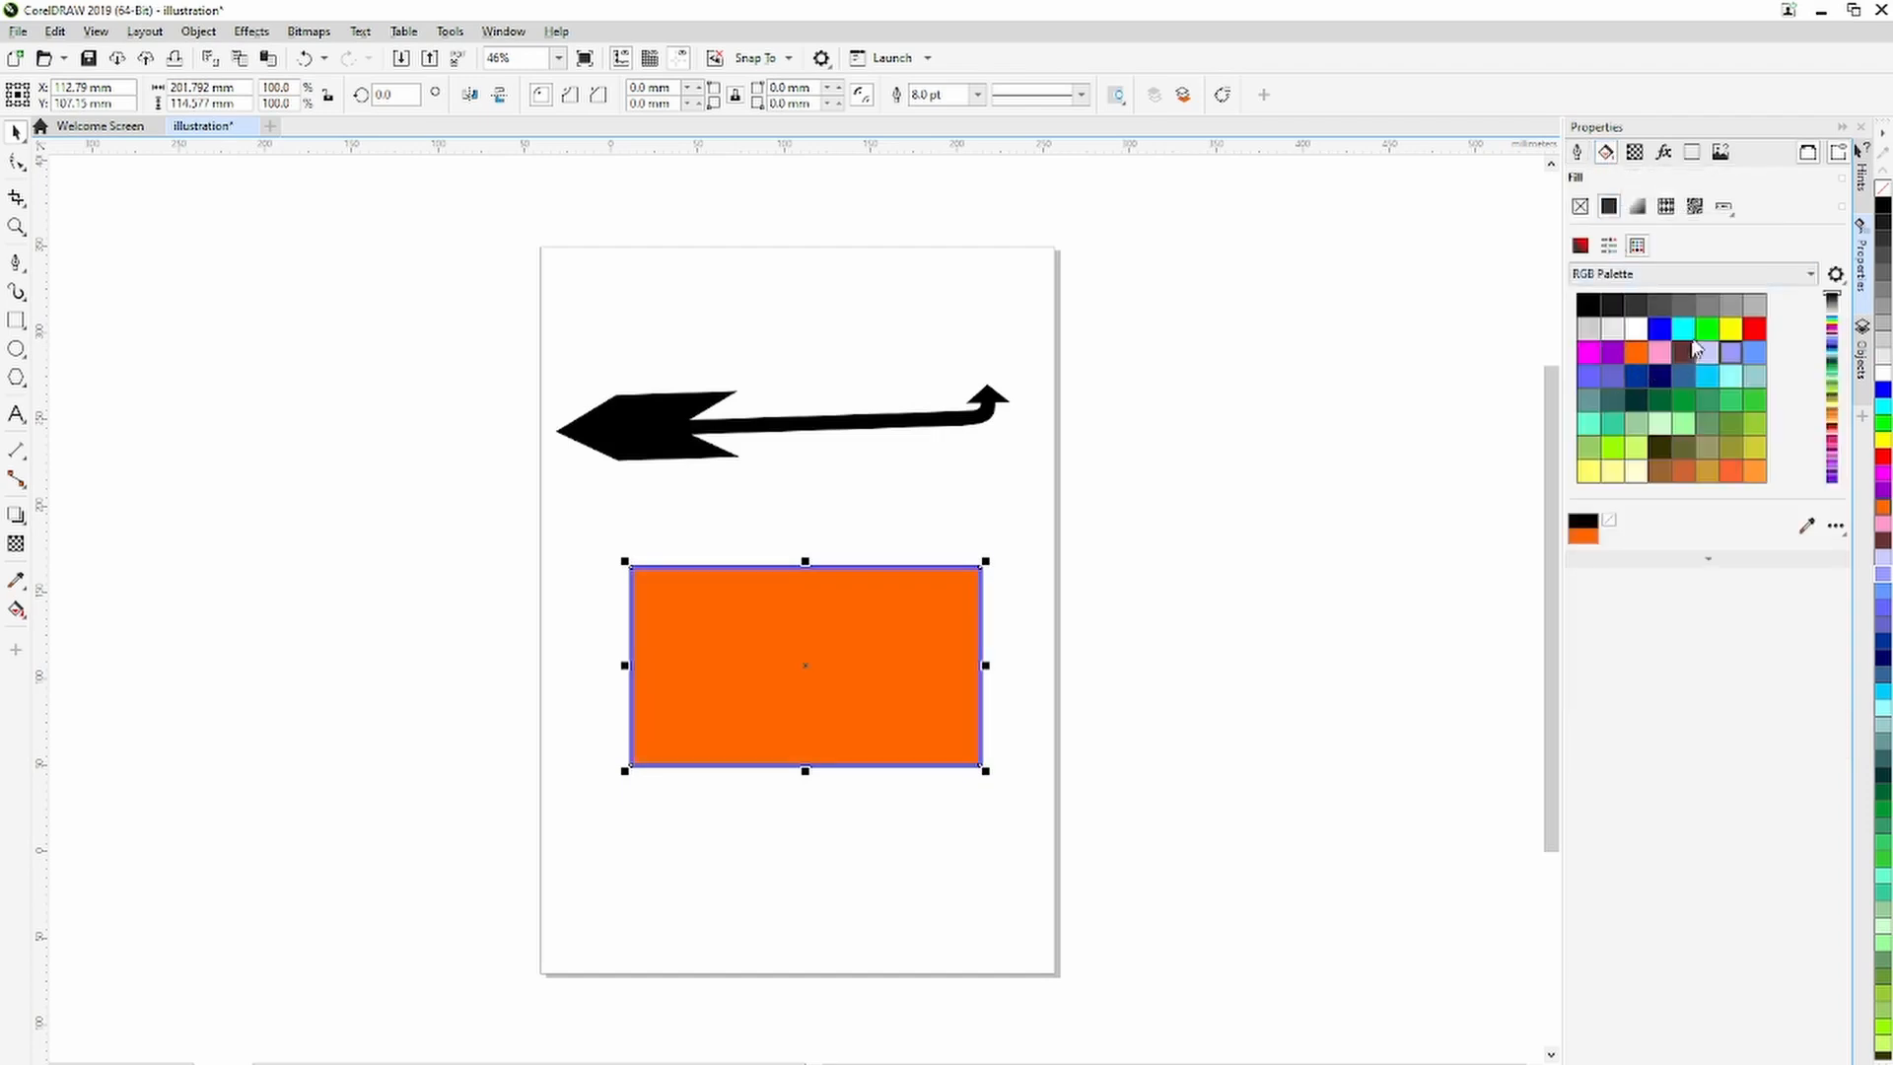
left_click(1707, 328)
left_click(1681, 424)
left_click(1588, 423)
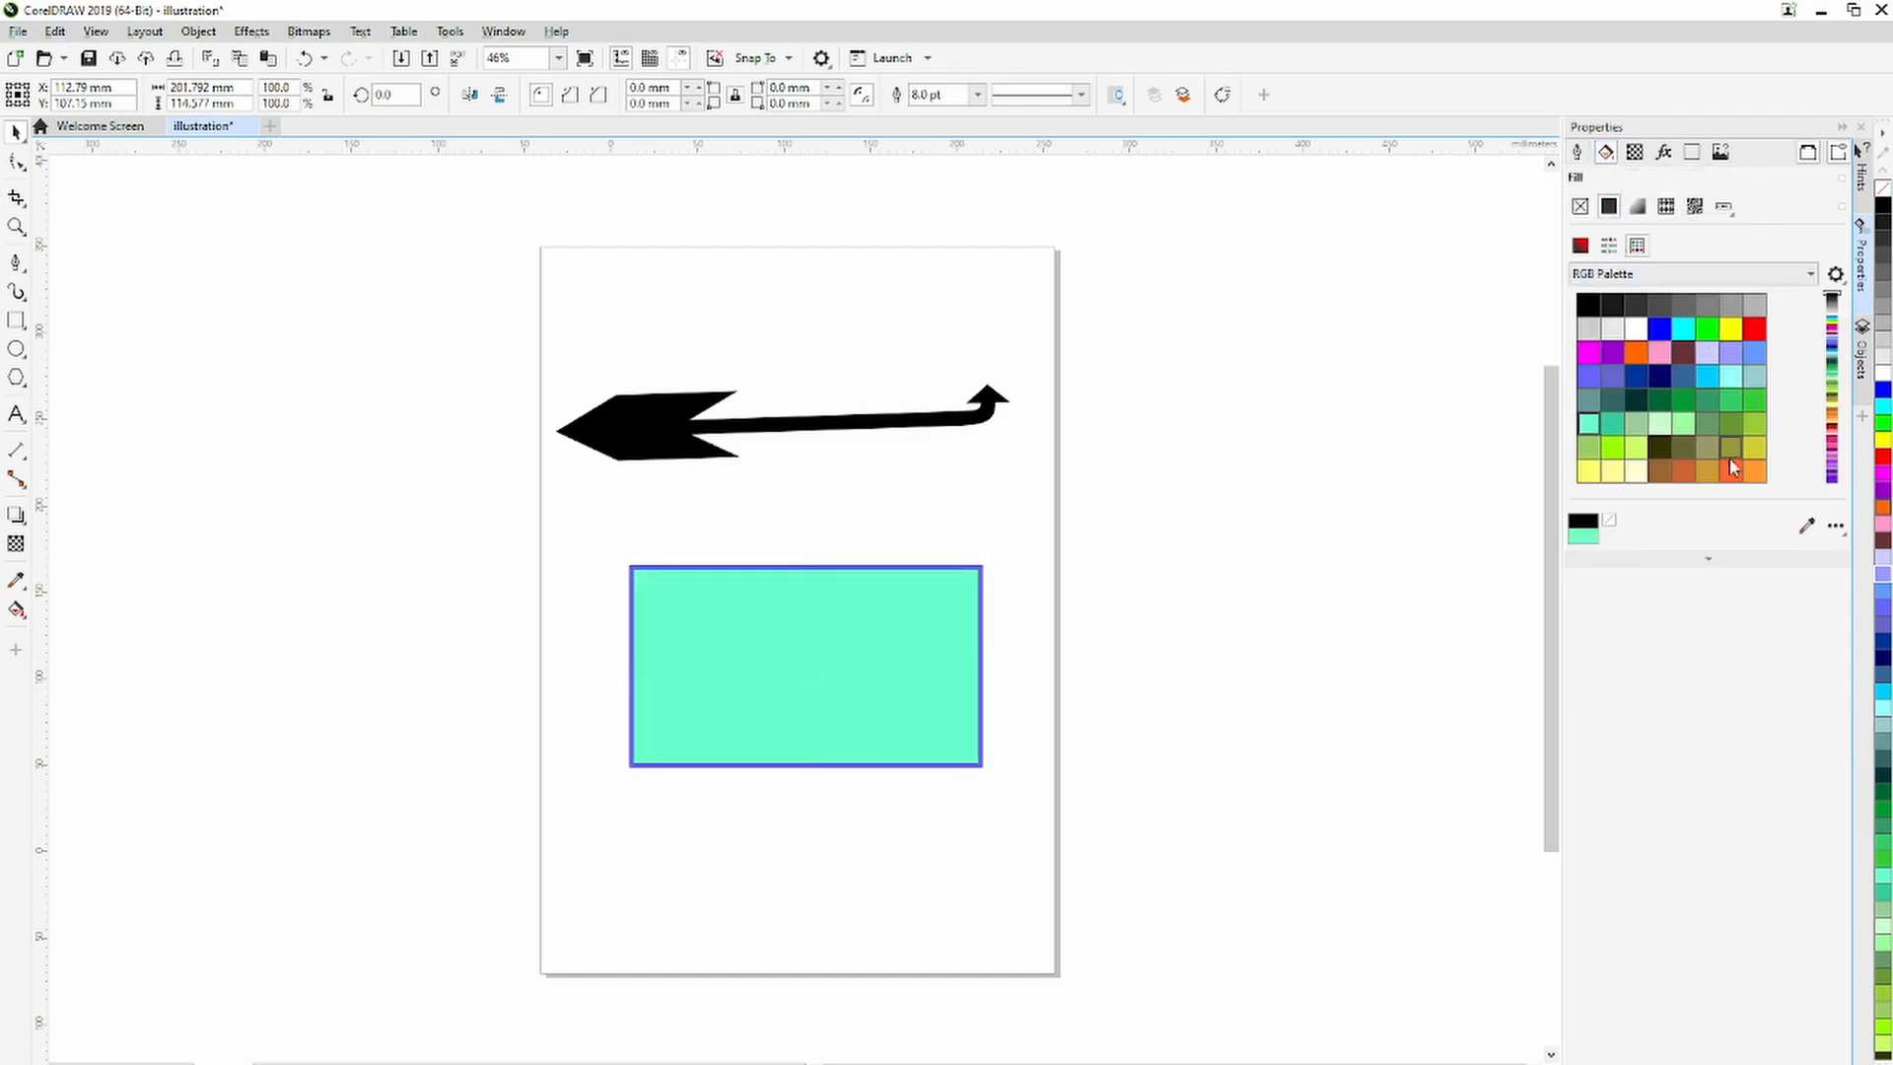
left_click(1731, 446)
left_click(1755, 471)
left_click(1661, 405)
left_click(1731, 376)
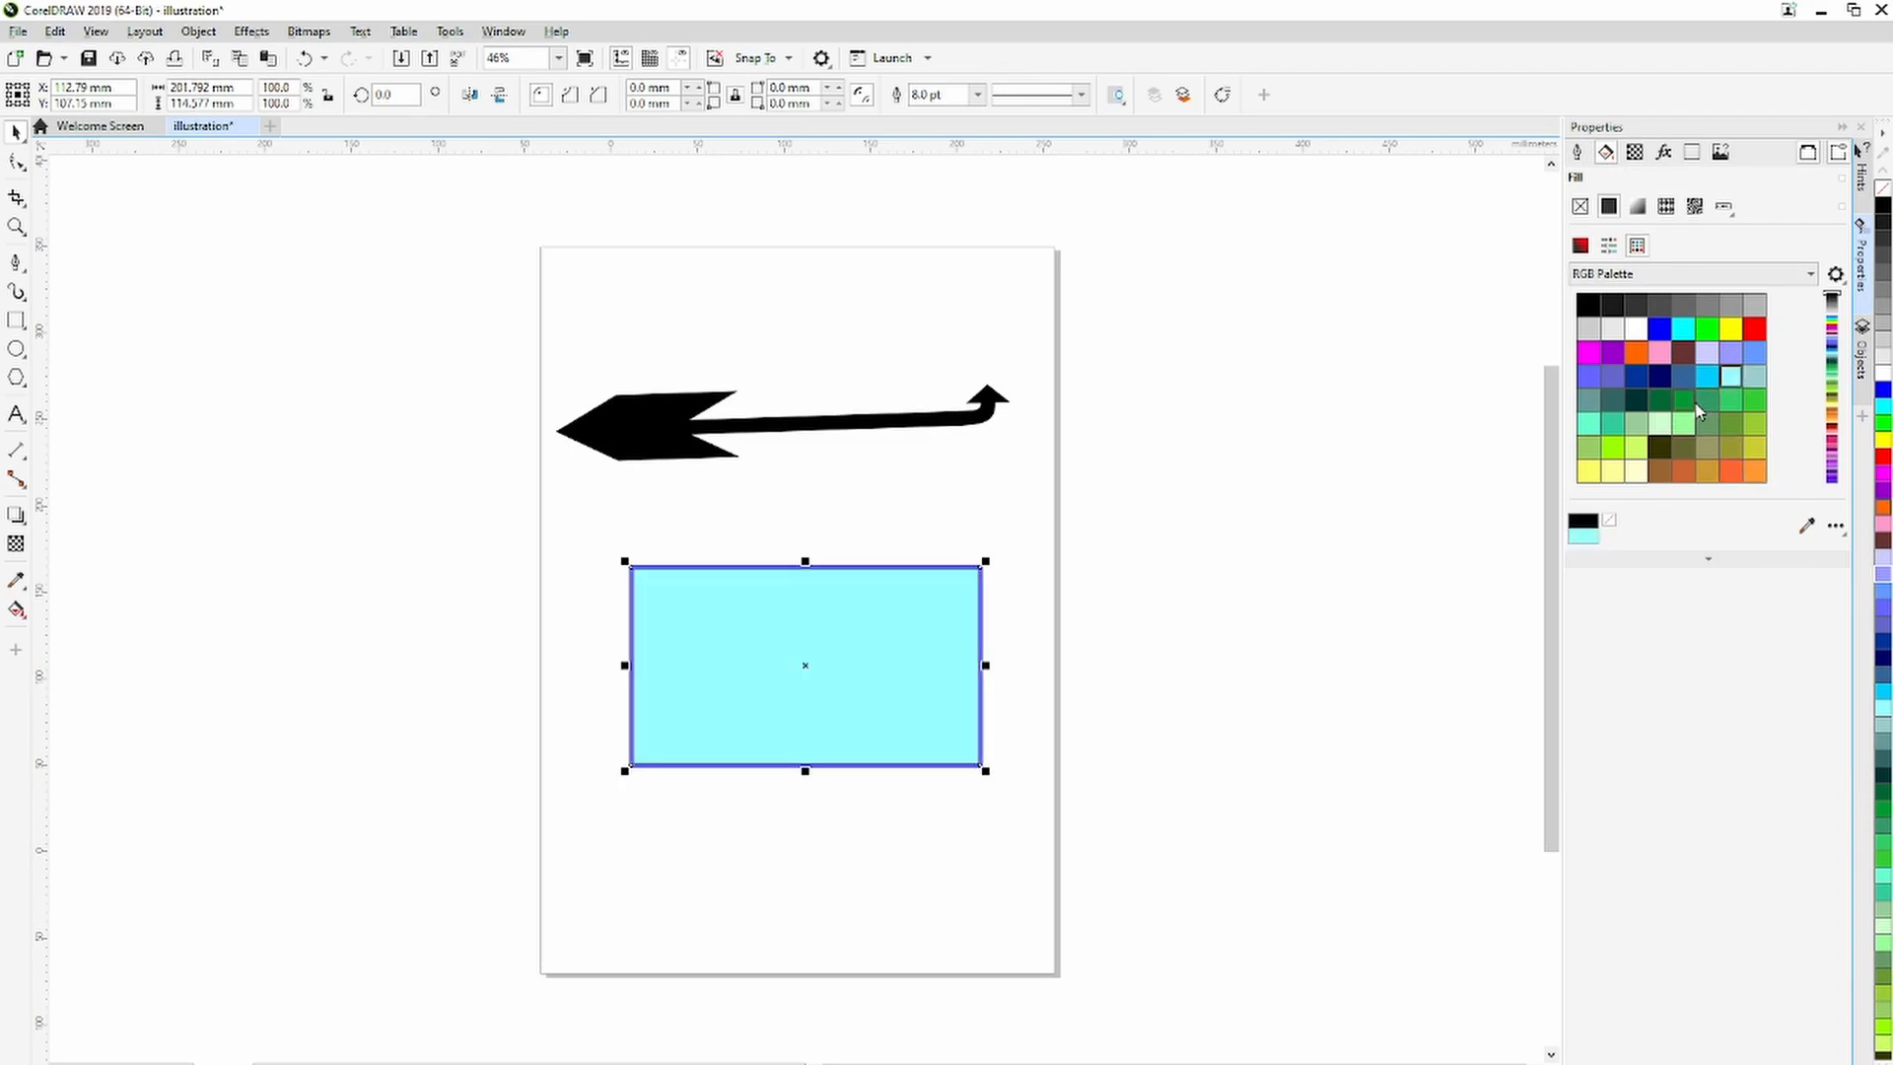
left_click(1727, 404)
left_click(1727, 404)
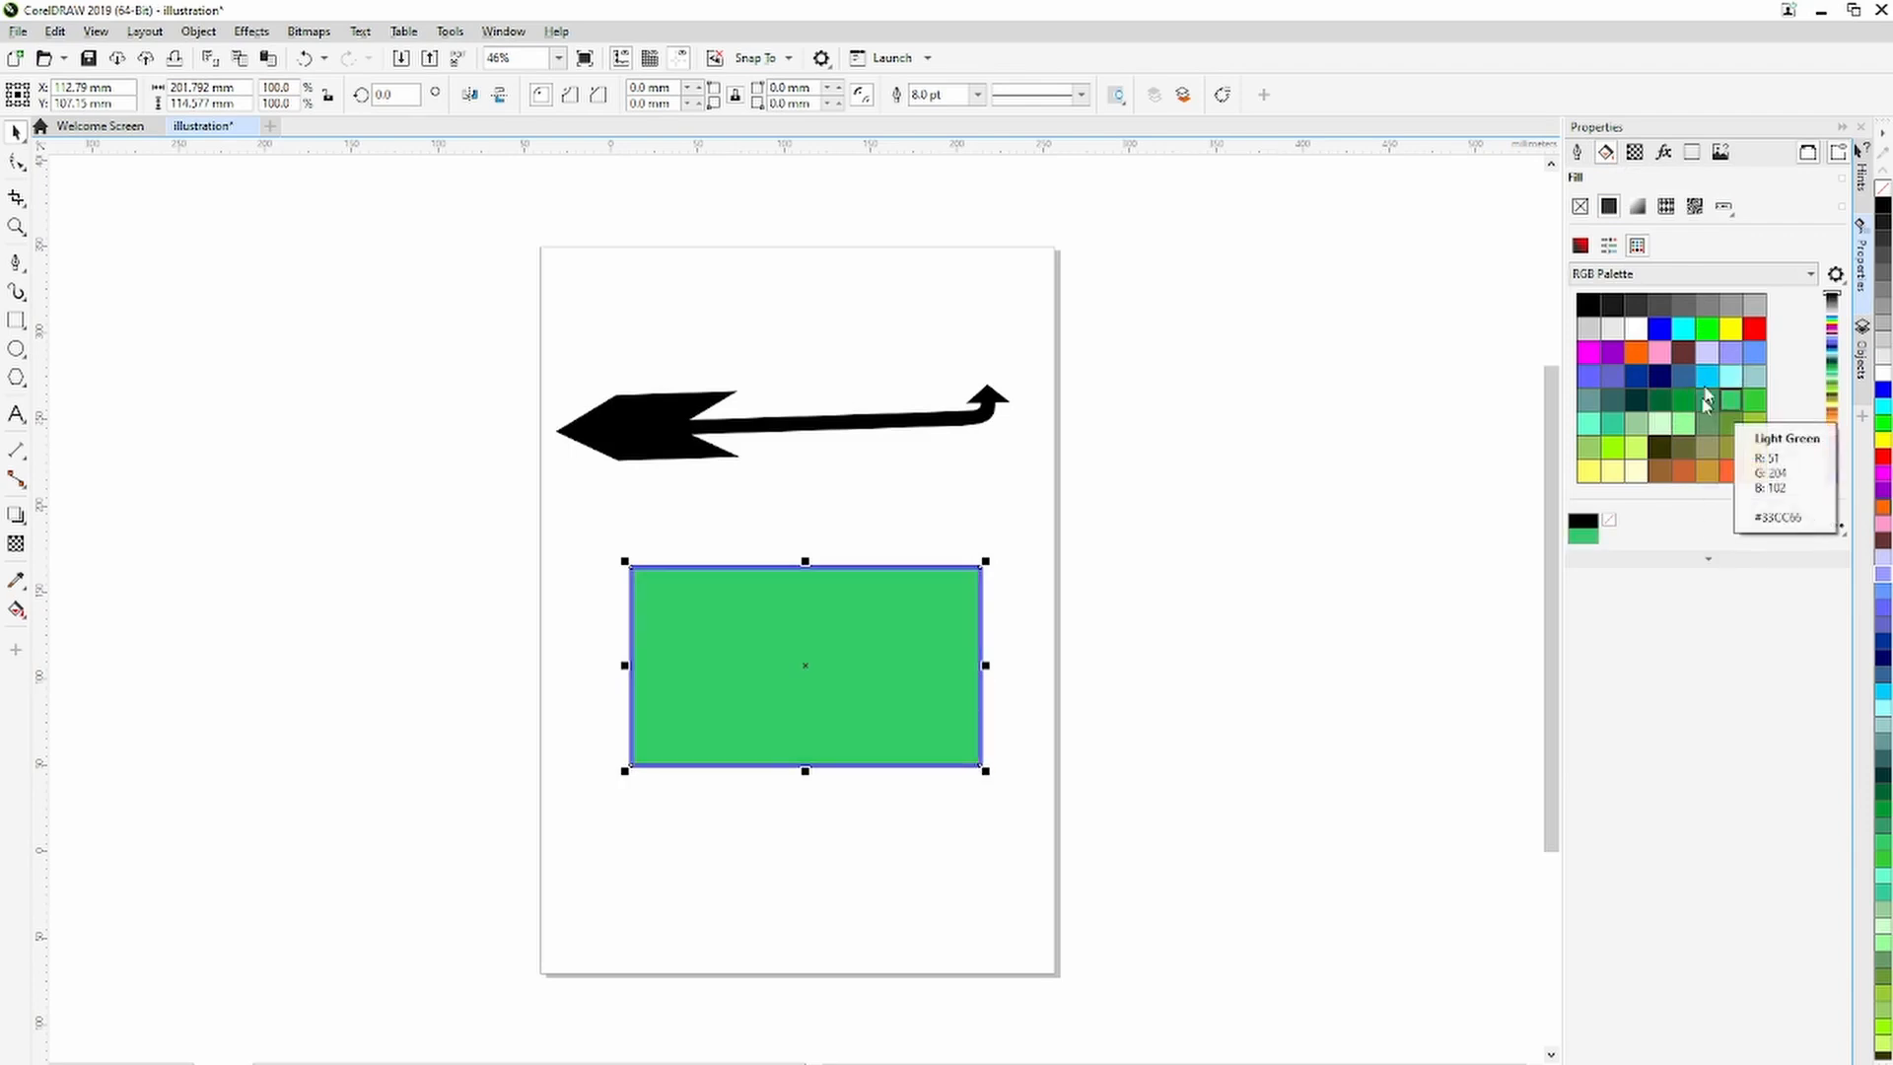
Mix a pale, muted green with the RGB colour viewer as the rectangle's solid fill.
left_click(1579, 250)
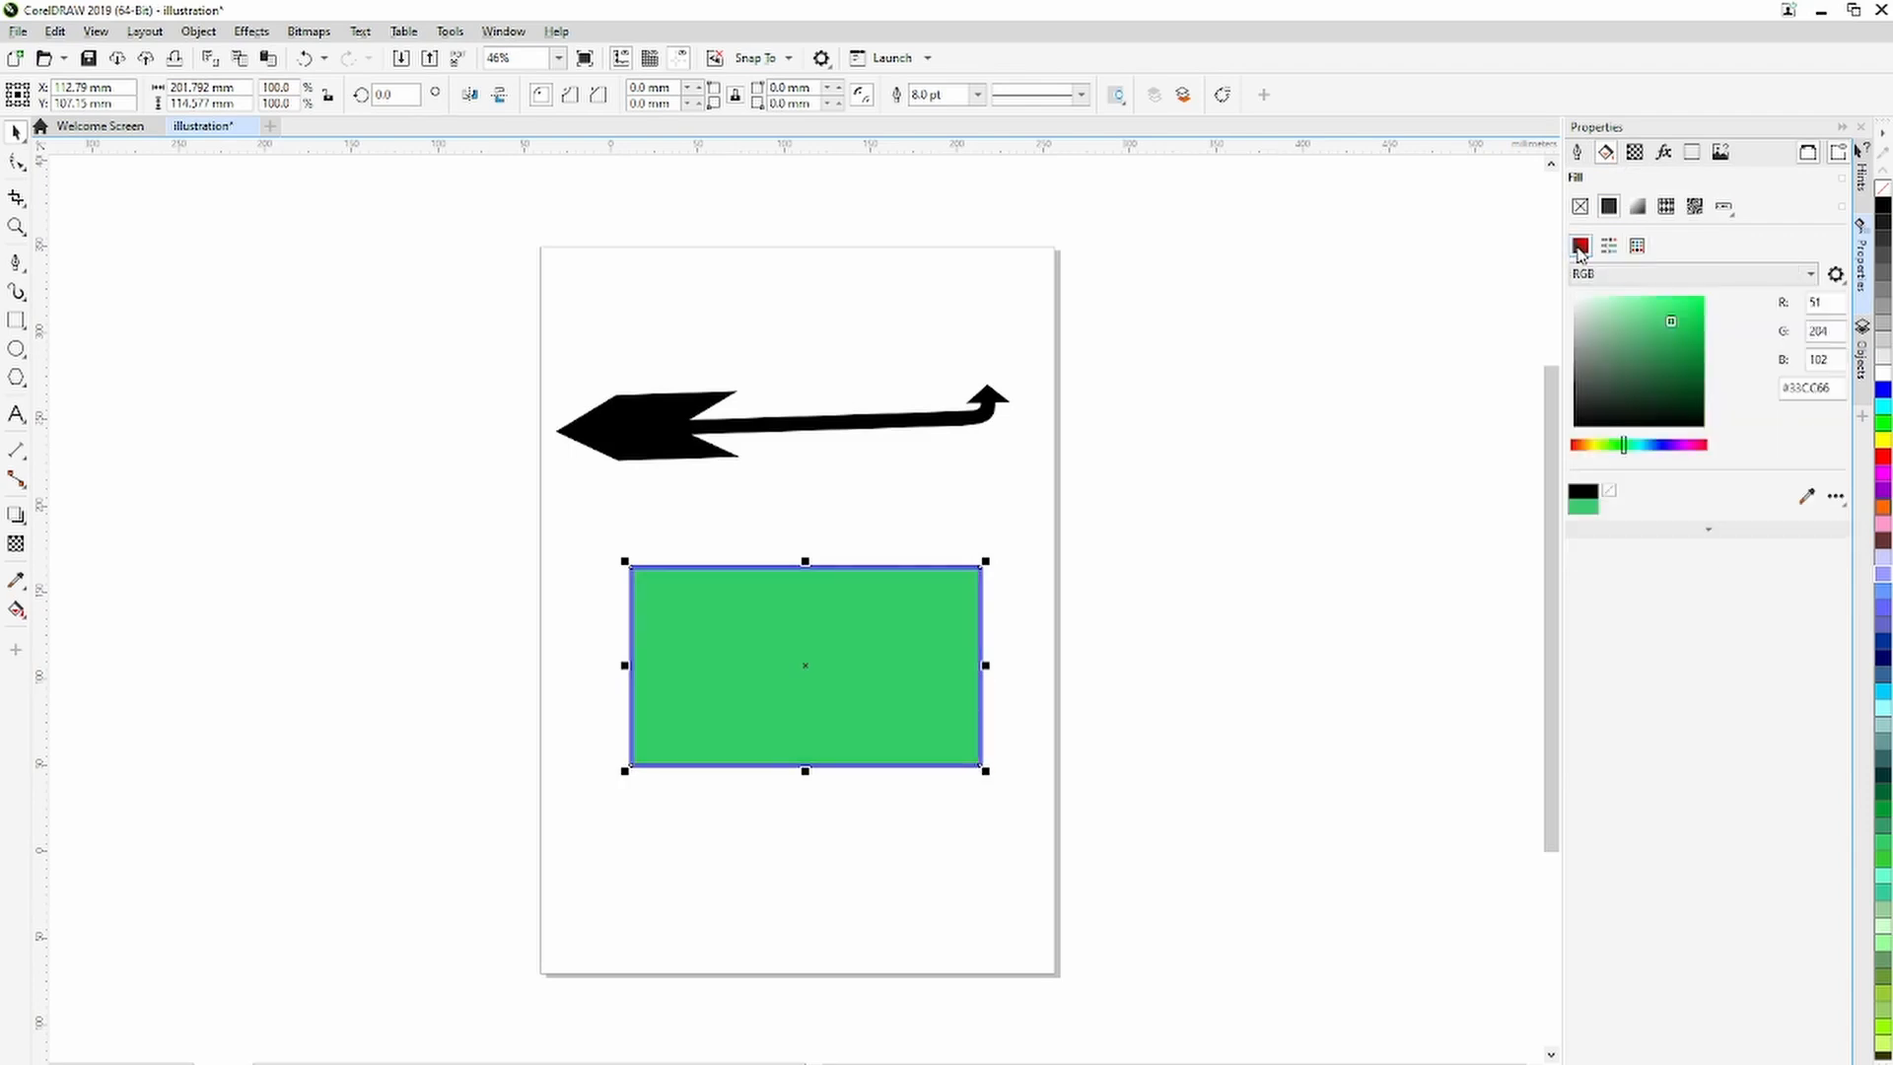
left_click(1595, 363)
left_click(1588, 326)
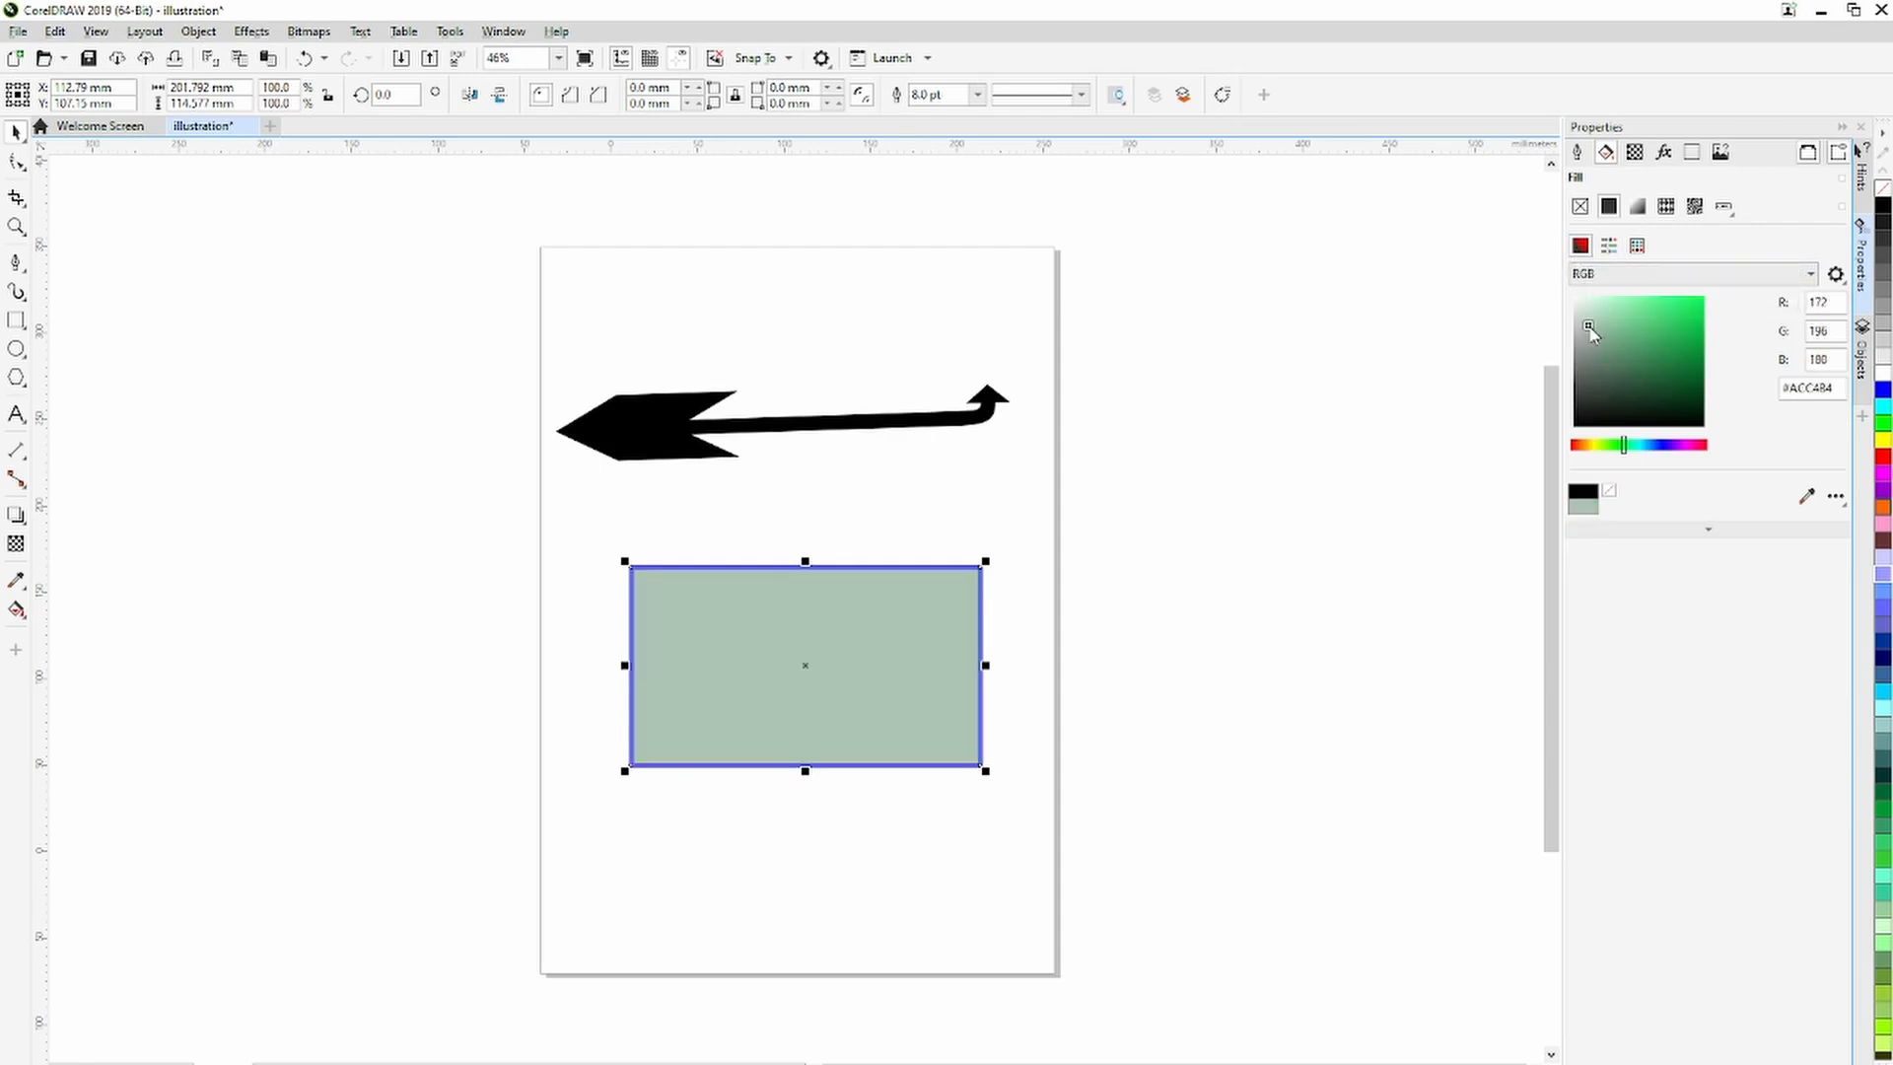
left_click(1608, 318)
Apply a linear fountain fill to the rectangle and set its start colour to the dusty pink #D2AC9C.
left_click(1637, 209)
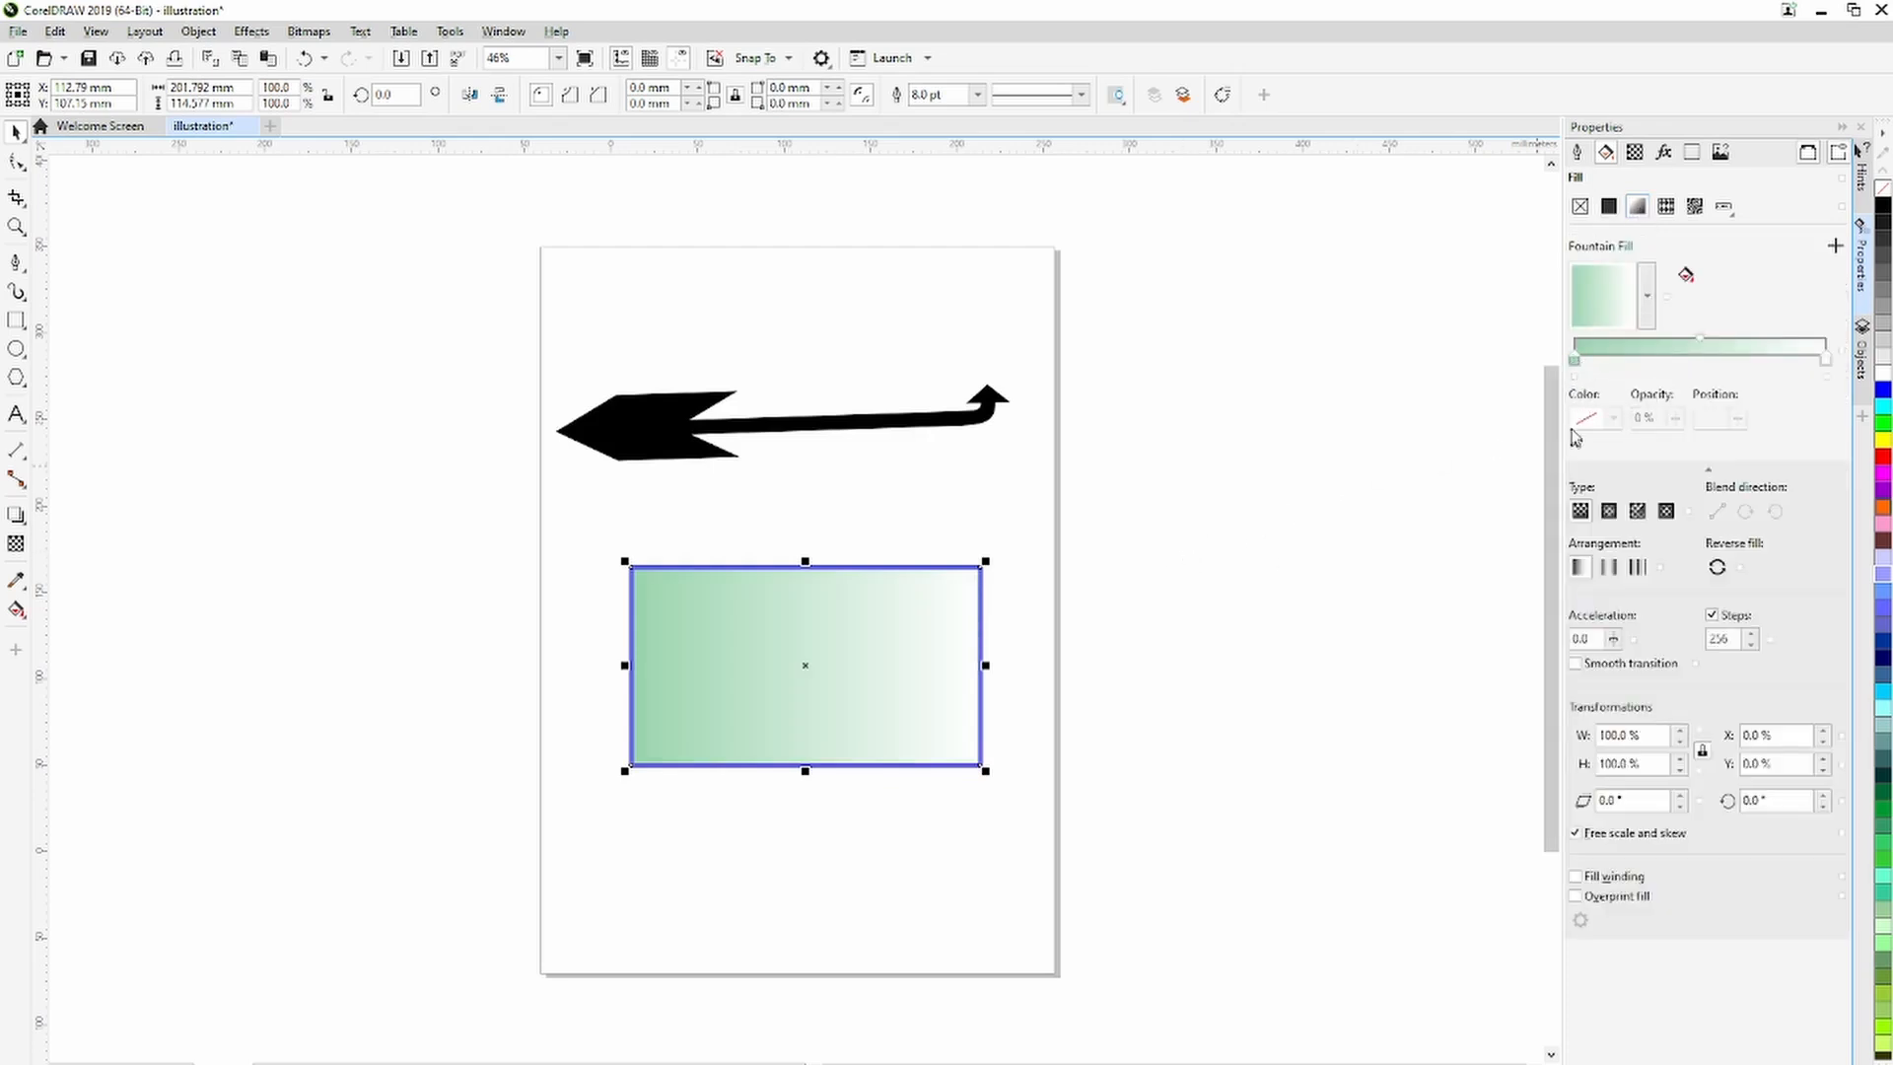
left_click(1575, 361)
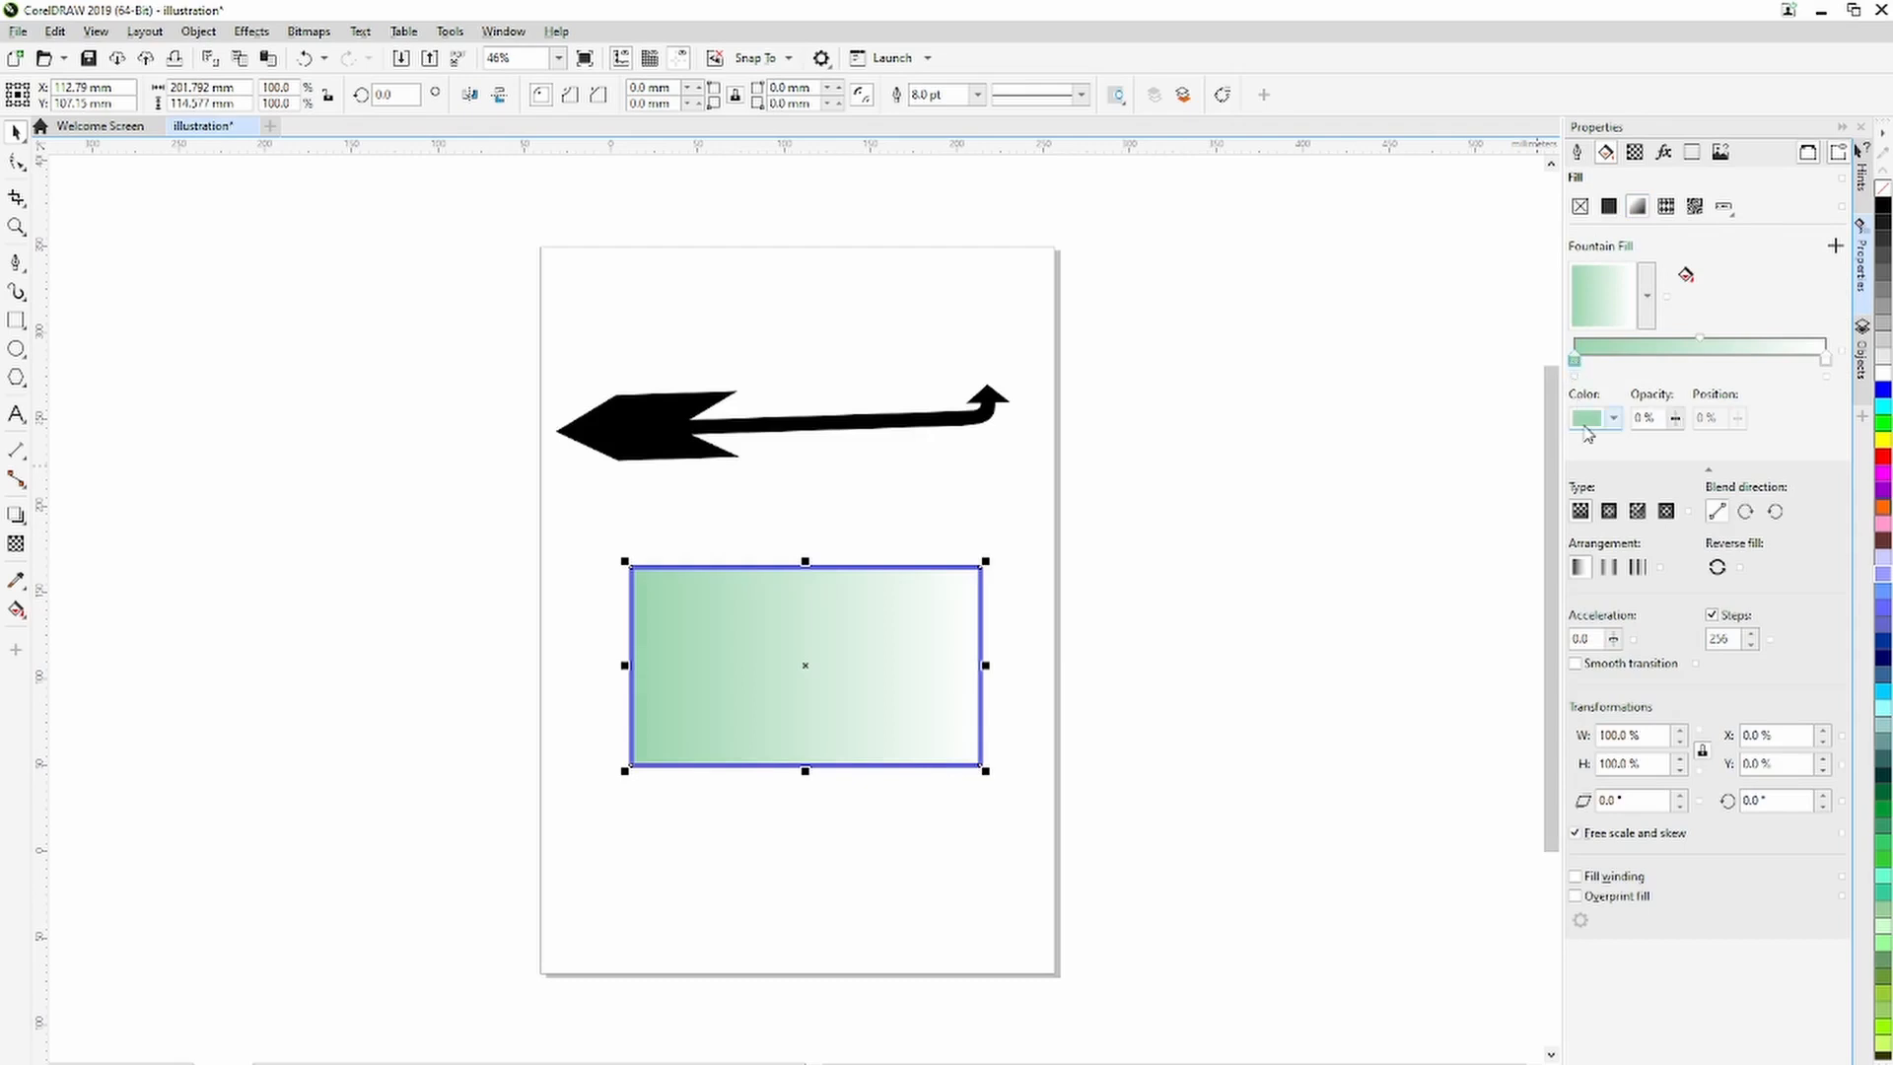
left_click(1584, 424)
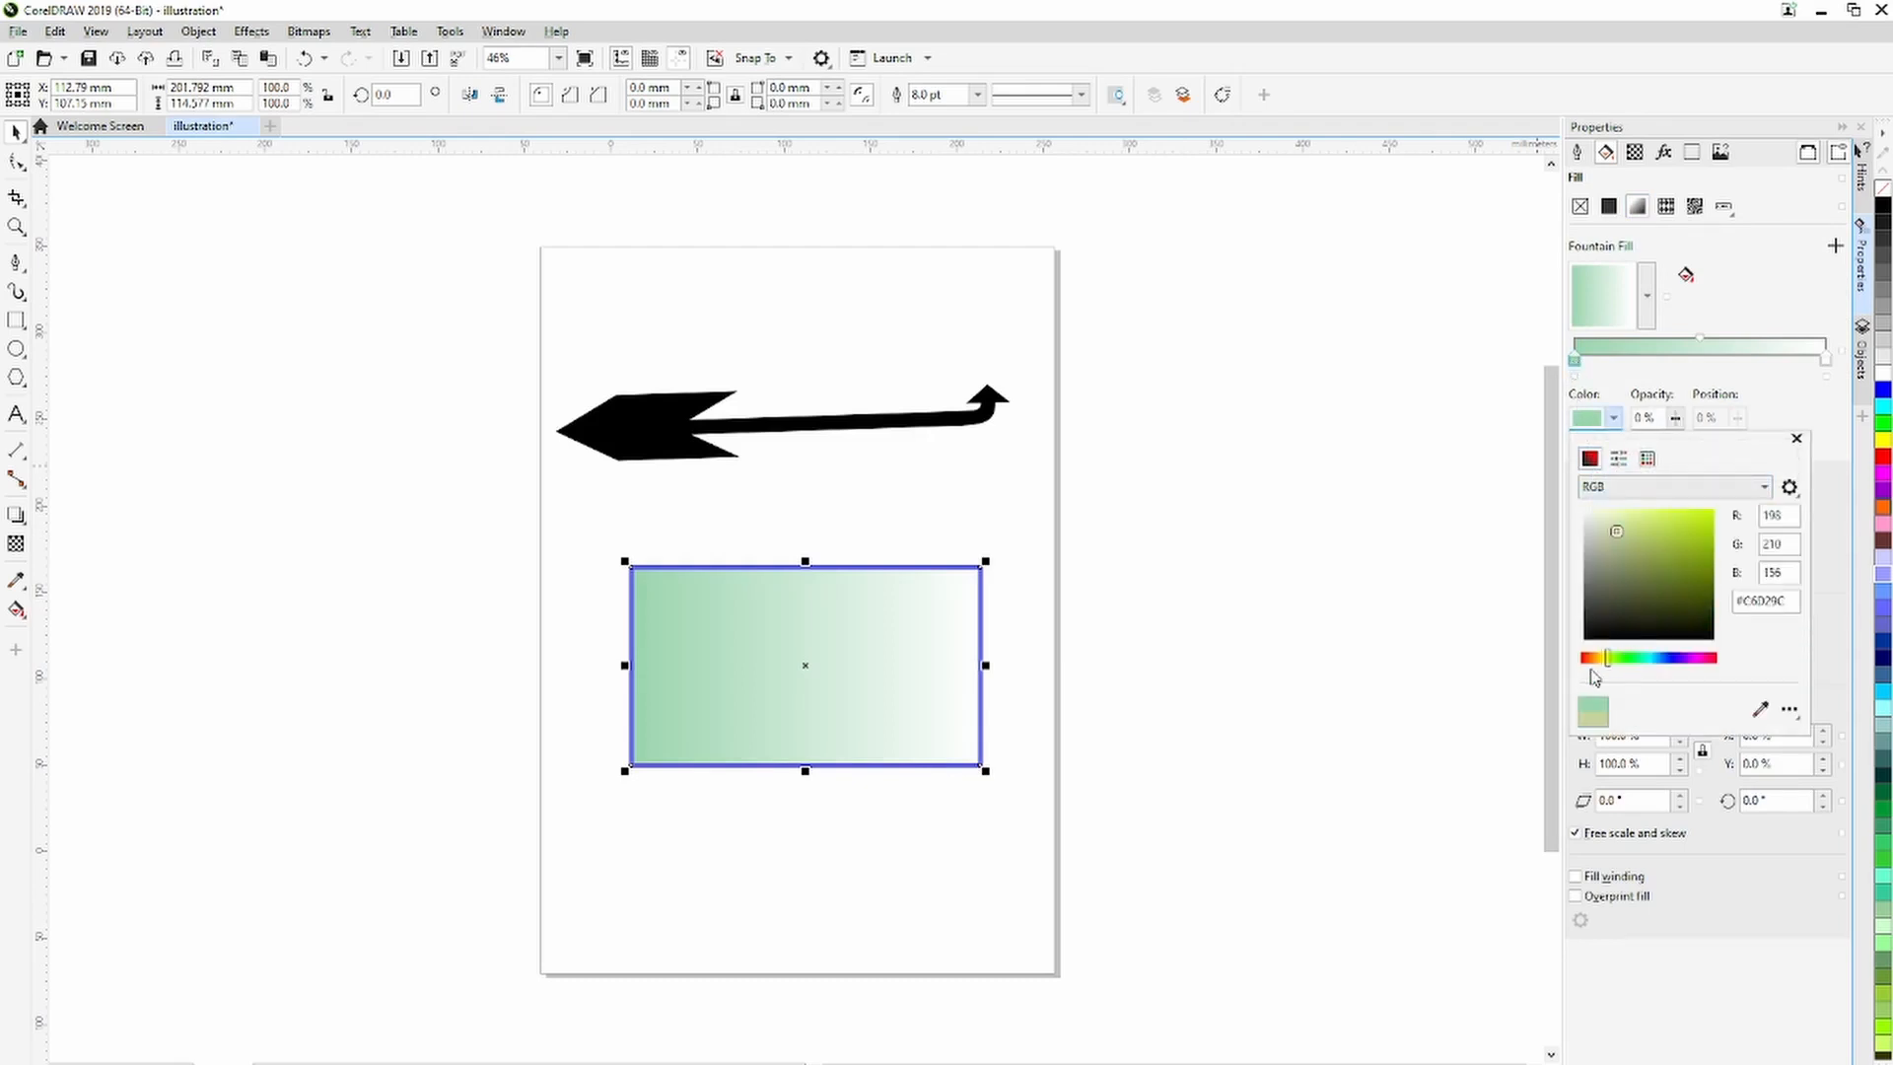
left_click_drag(1631, 662, 1586, 659)
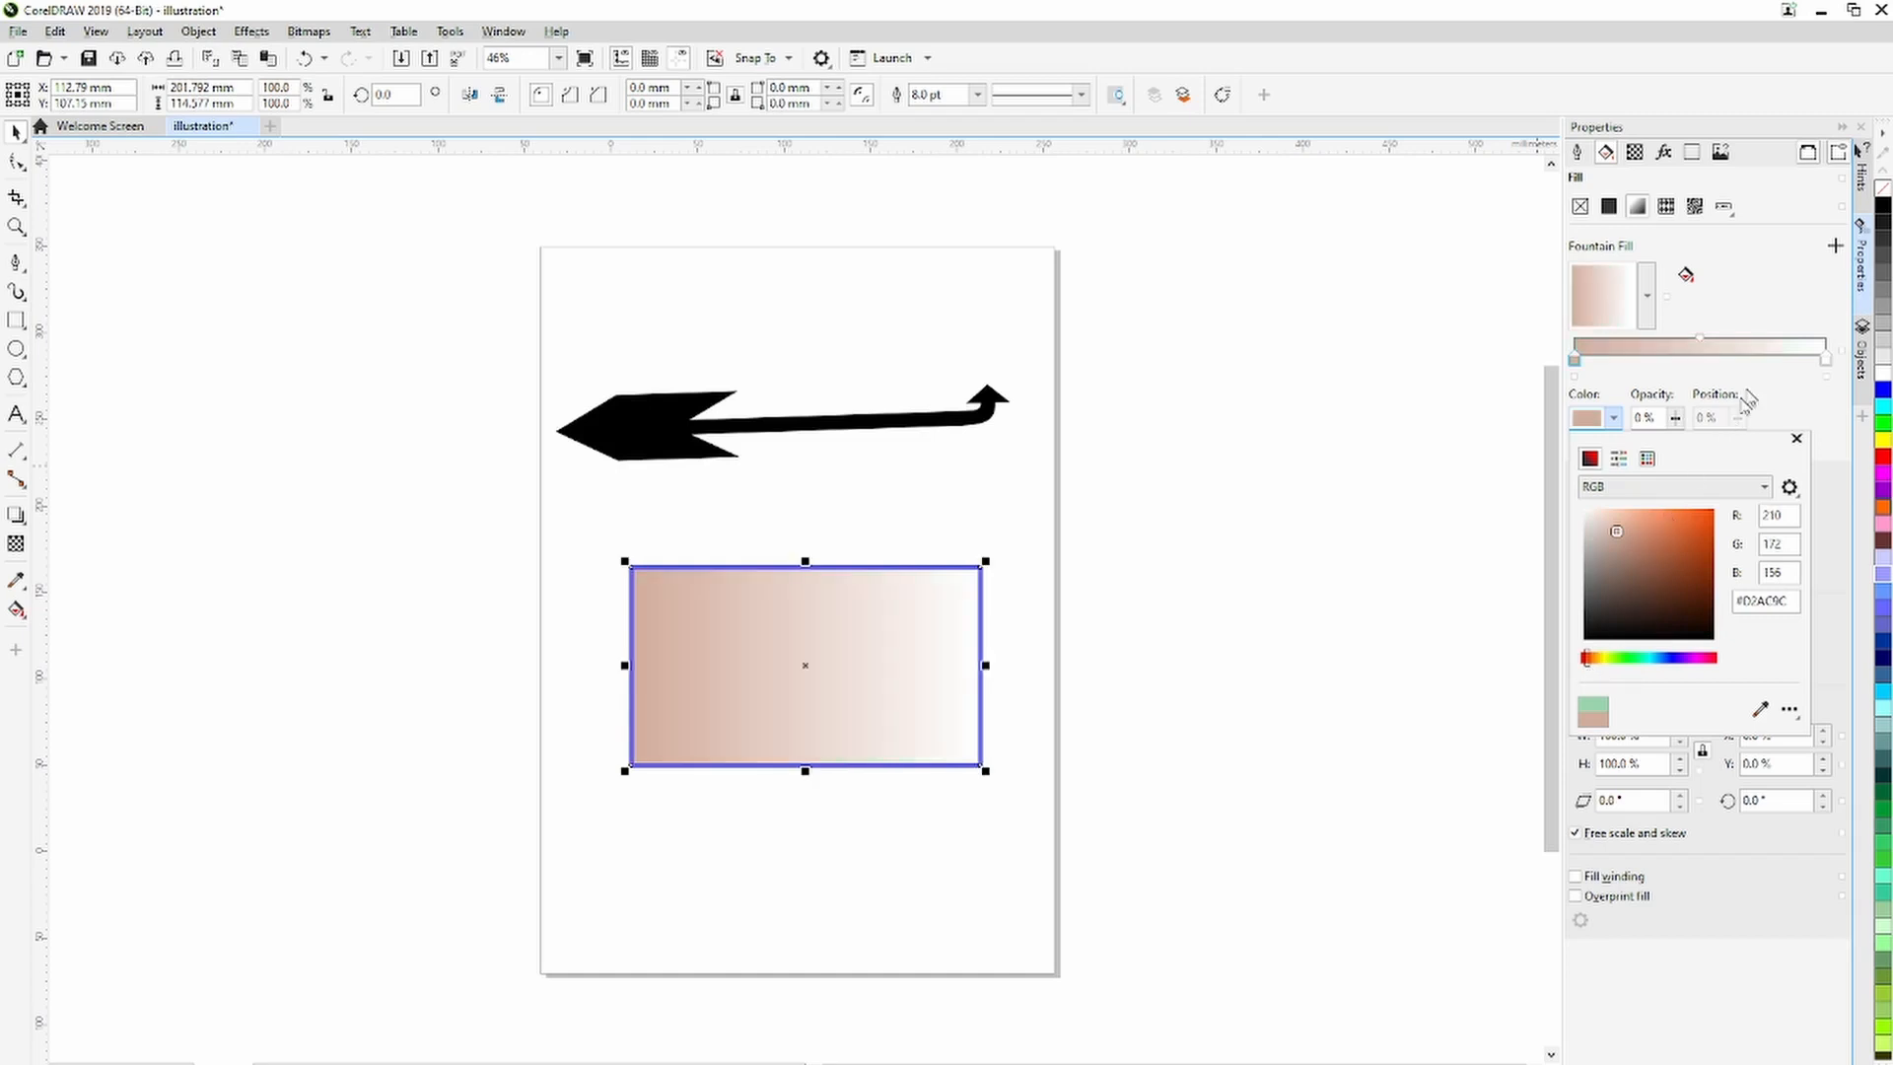
Set the end colour of the rectangle's fountain fill to the light red #EB6161.
left_click(1826, 363)
left_click(1825, 361)
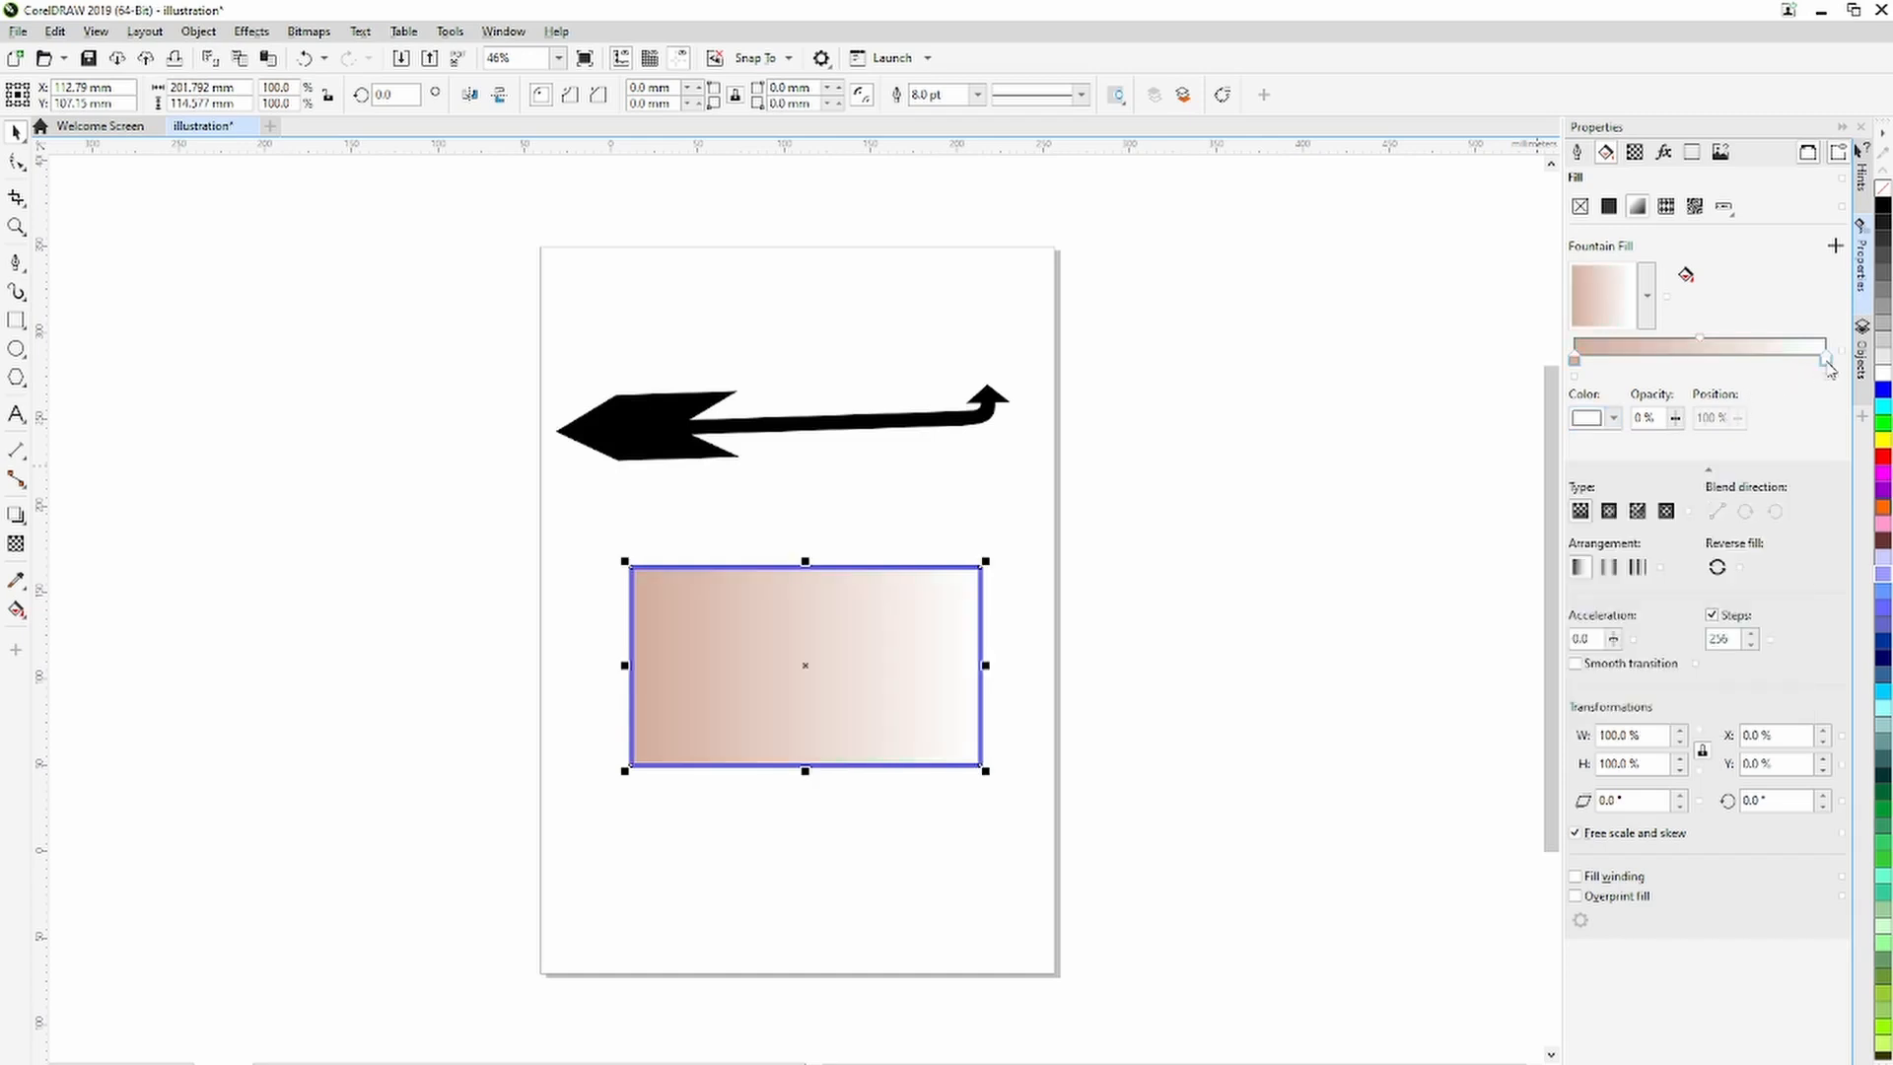
left_click(1614, 419)
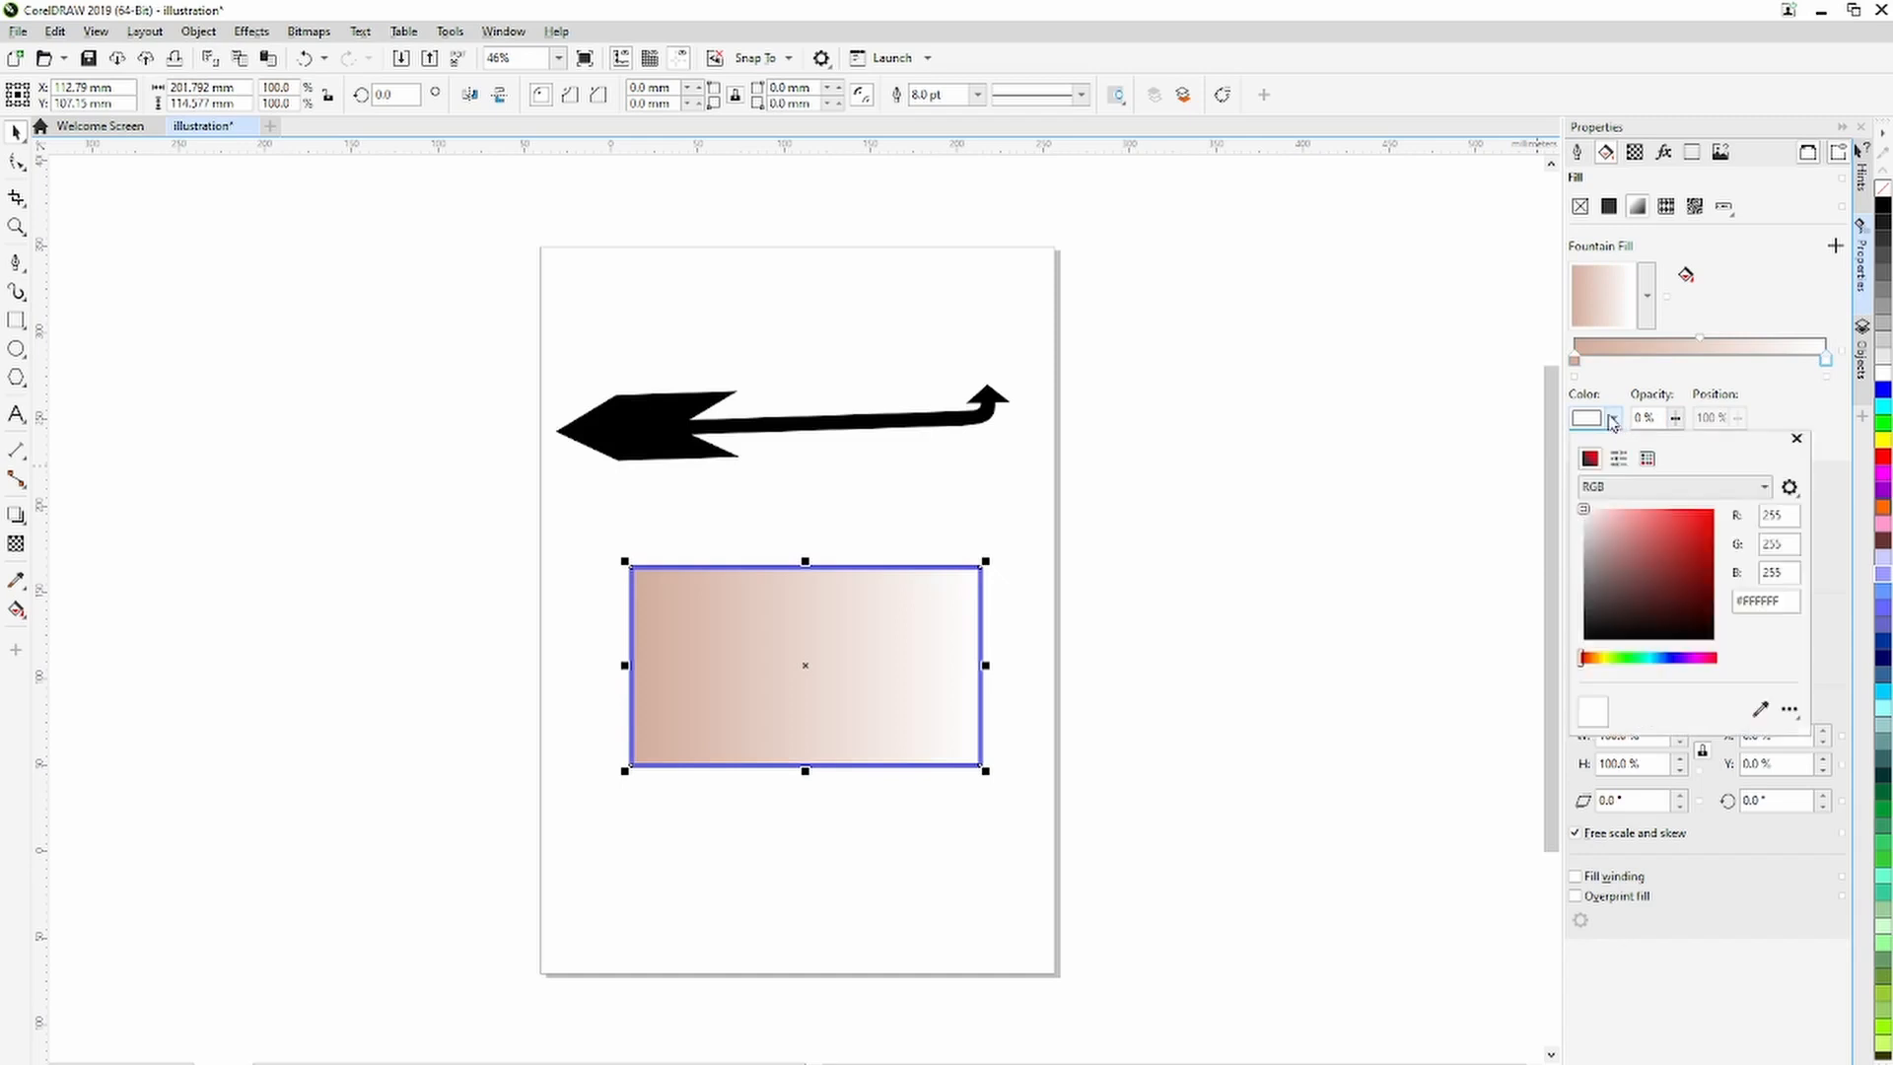
left_click(1660, 520)
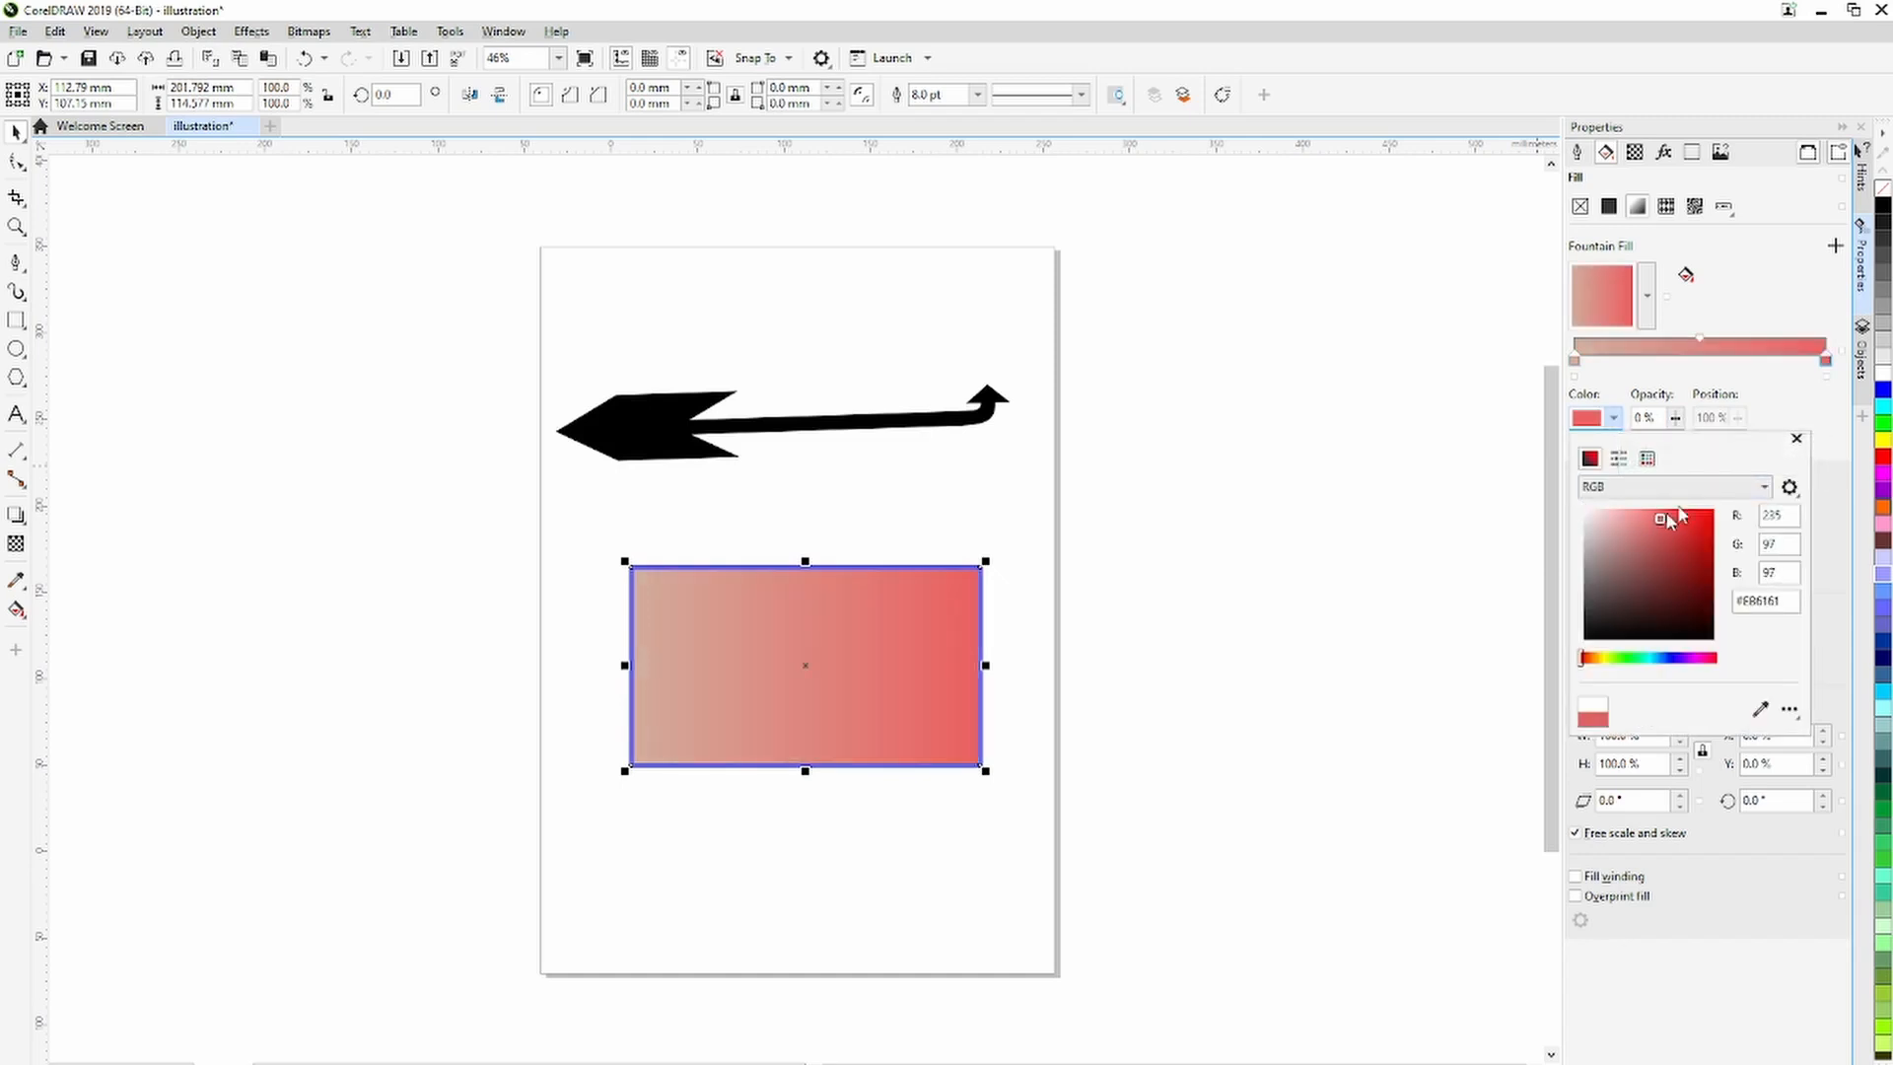
left_click(1796, 403)
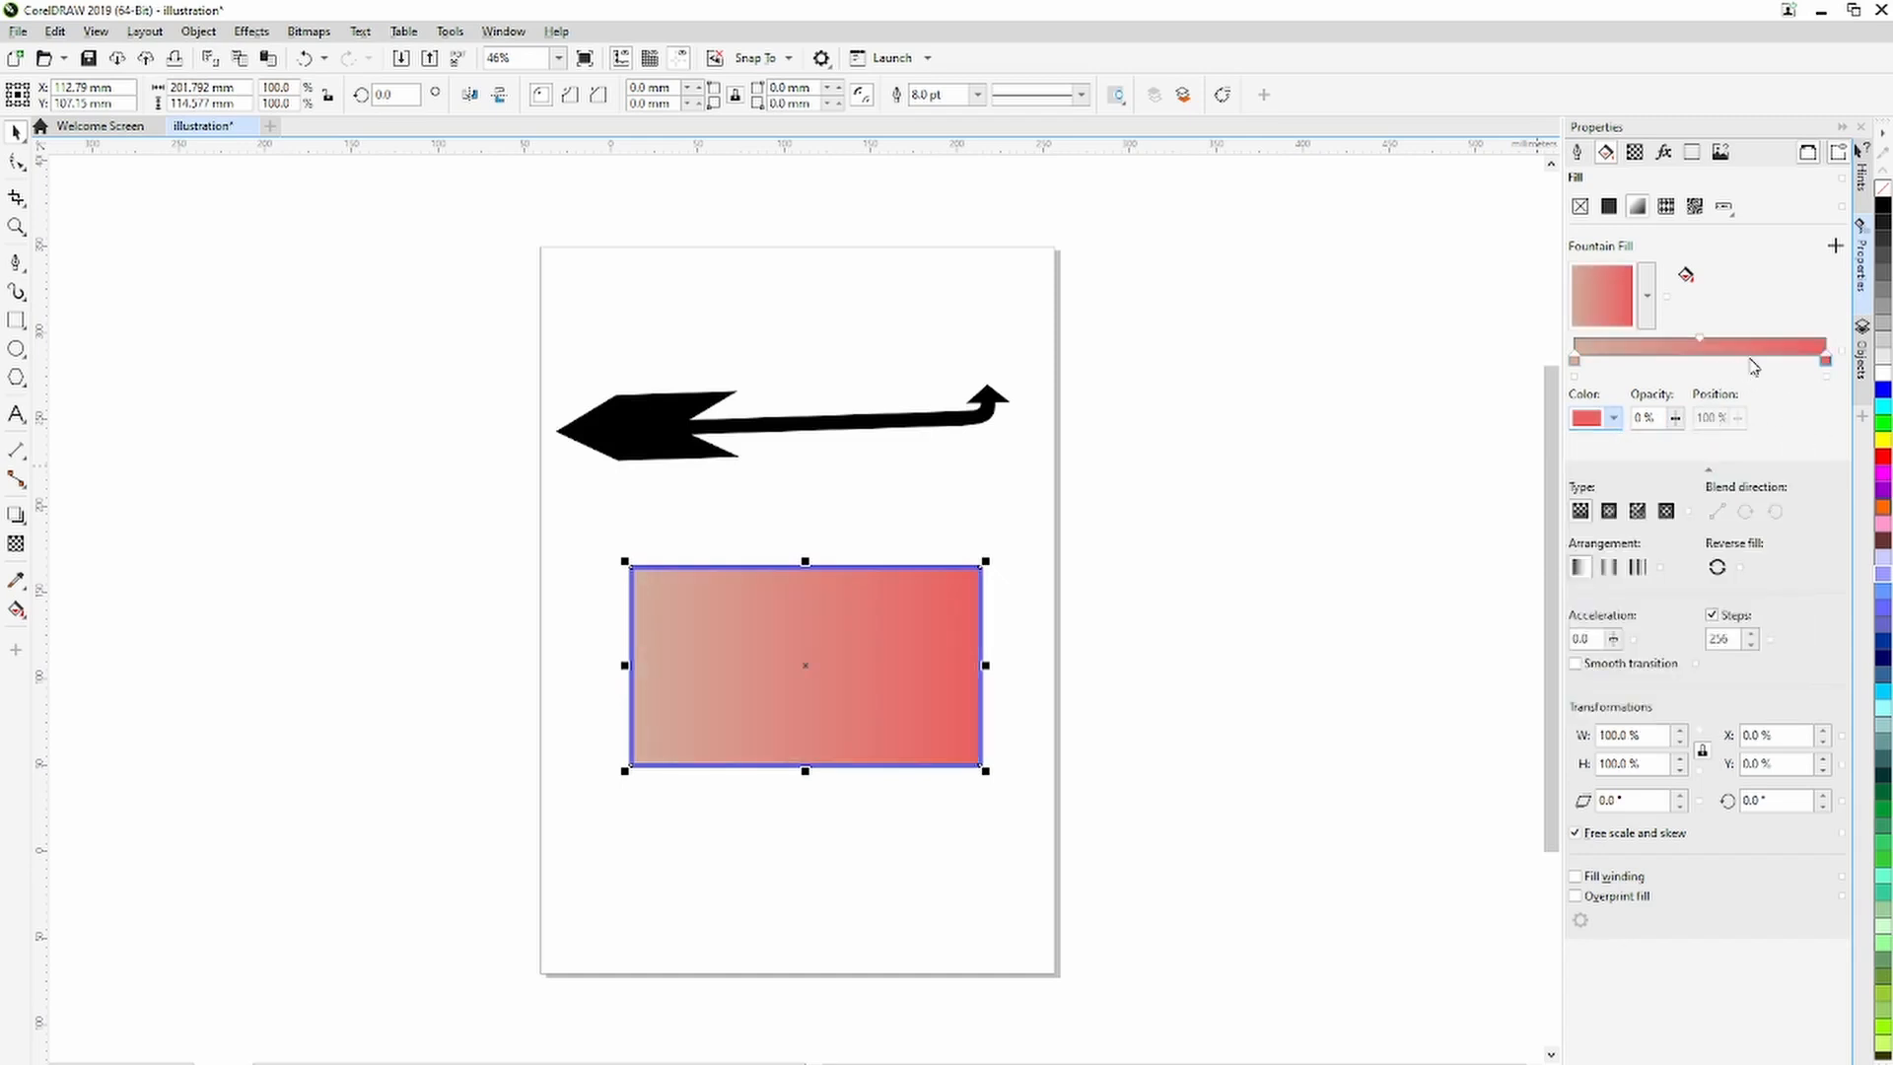
Add an intermediate colour node at 46% to the fountain fill and colour it orange-yellow #FFC75E.
double_click(1691, 366)
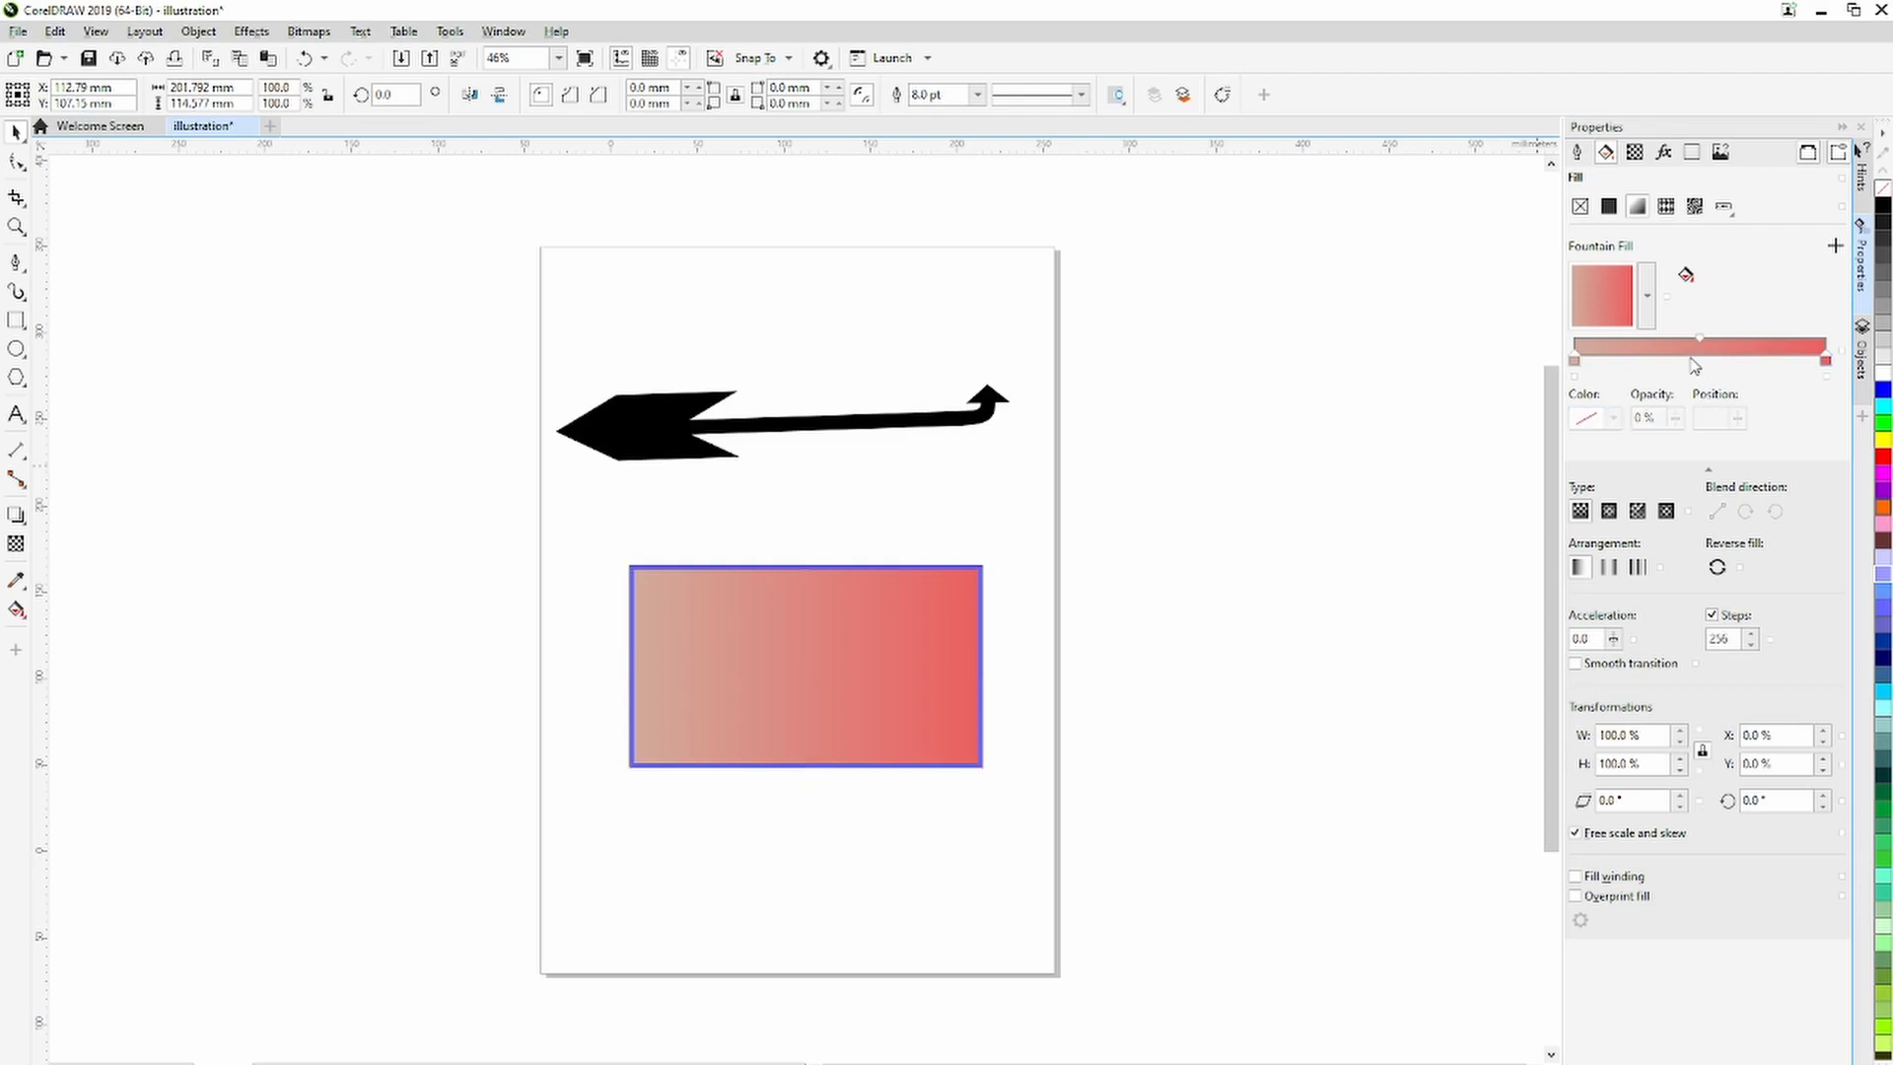
left_click(1587, 422)
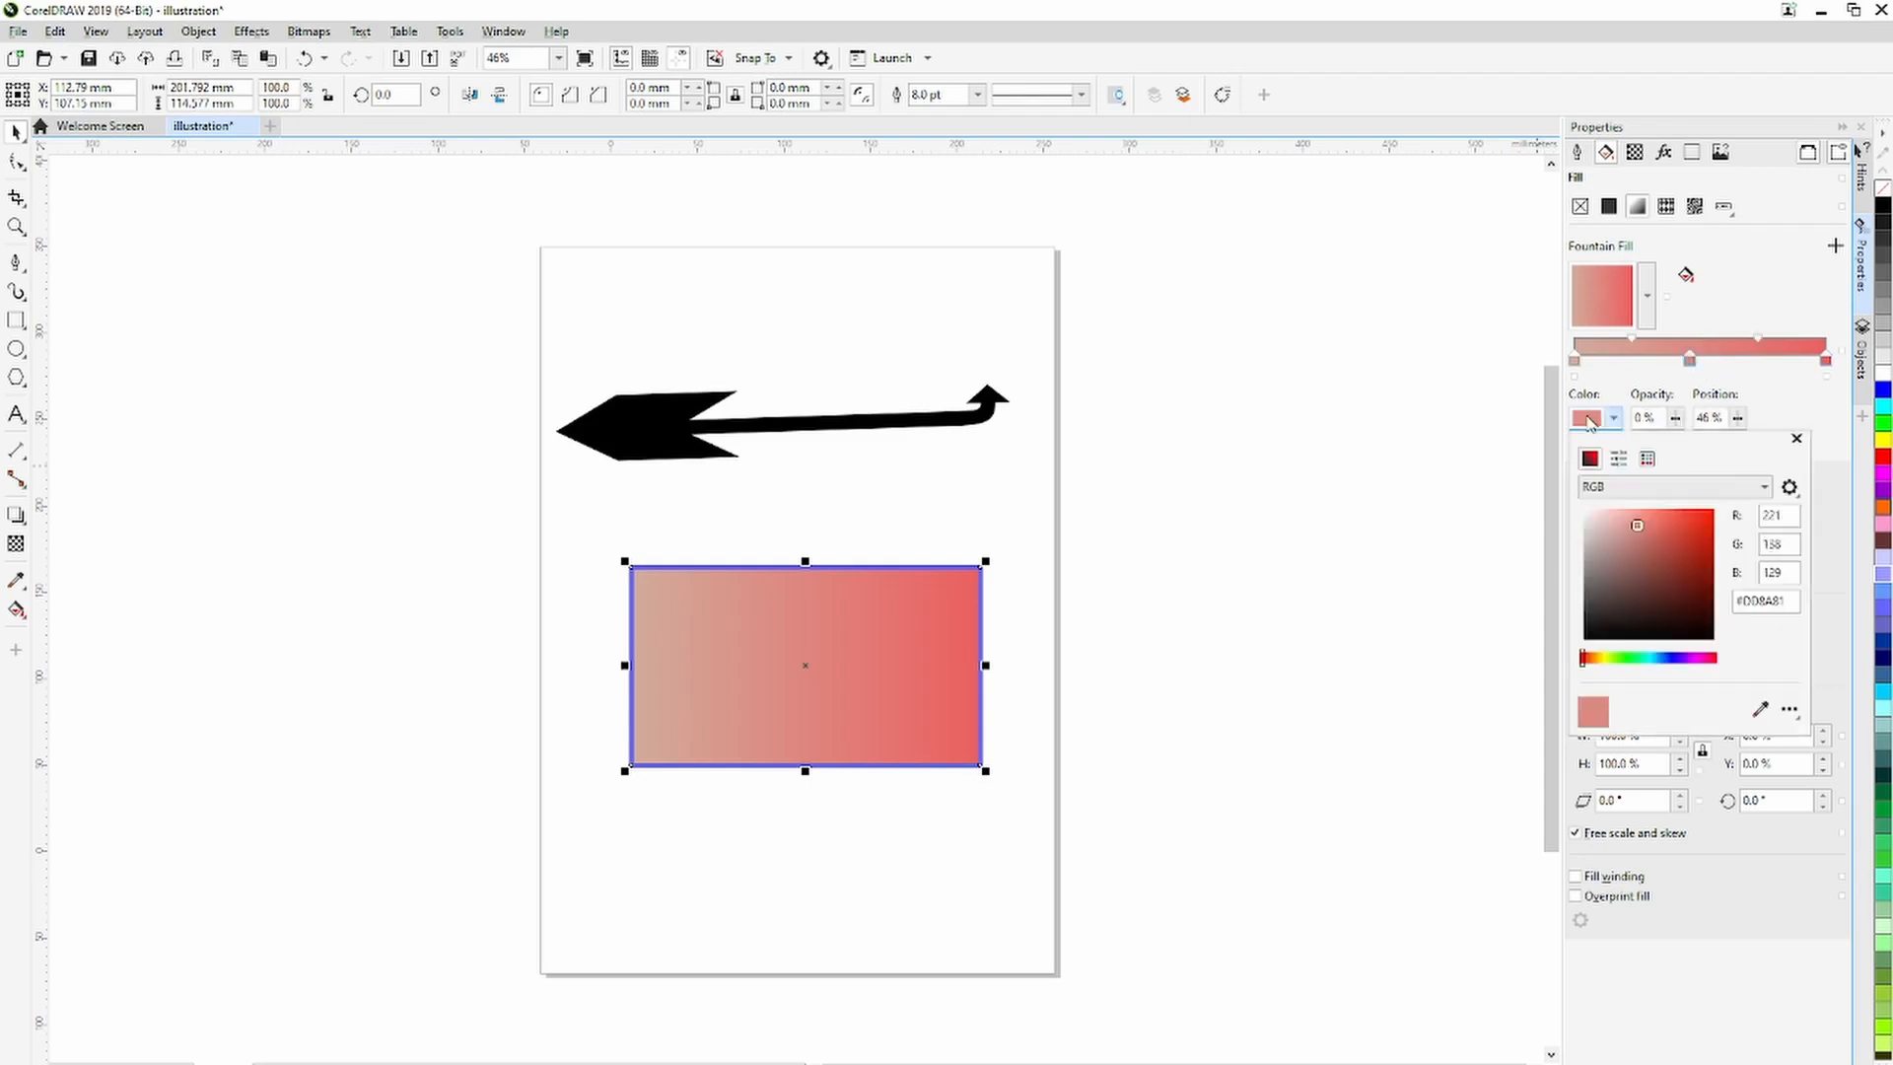
left_click(1596, 659)
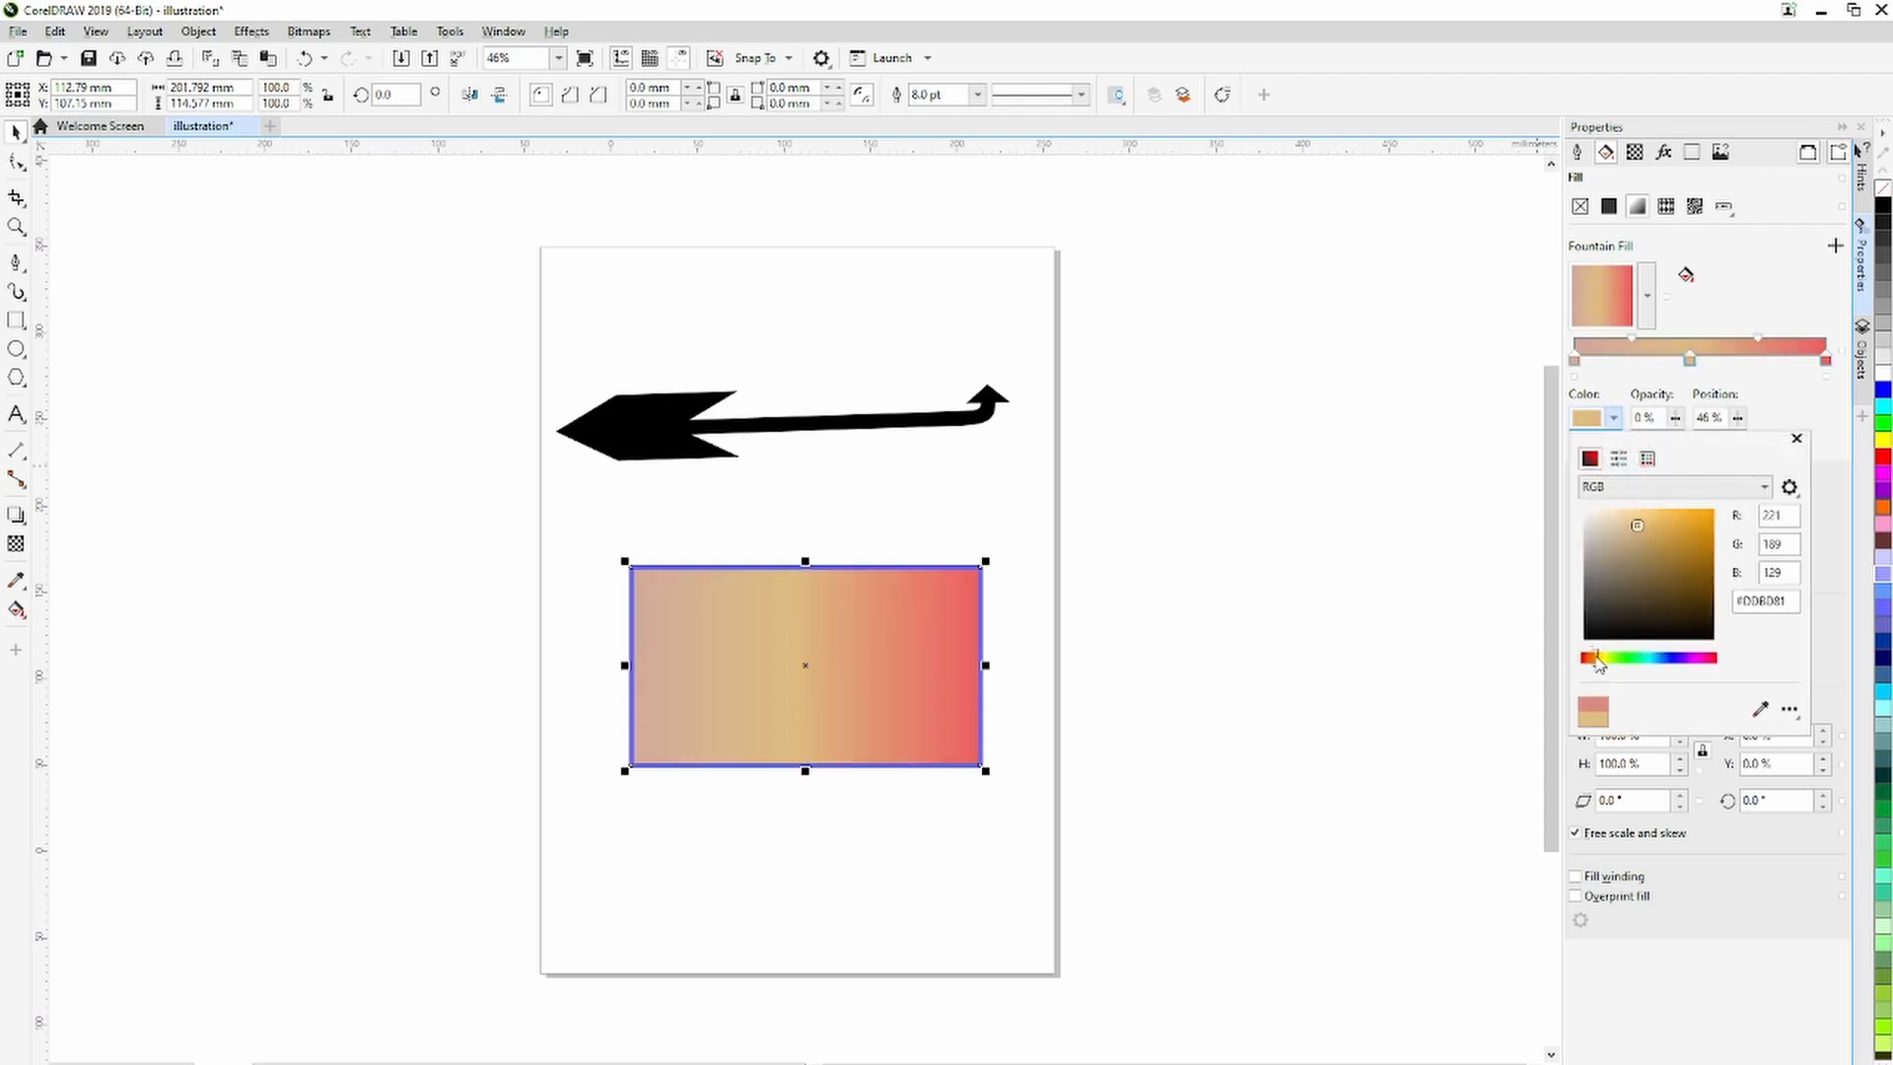
left_click_drag(1655, 530, 1666, 510)
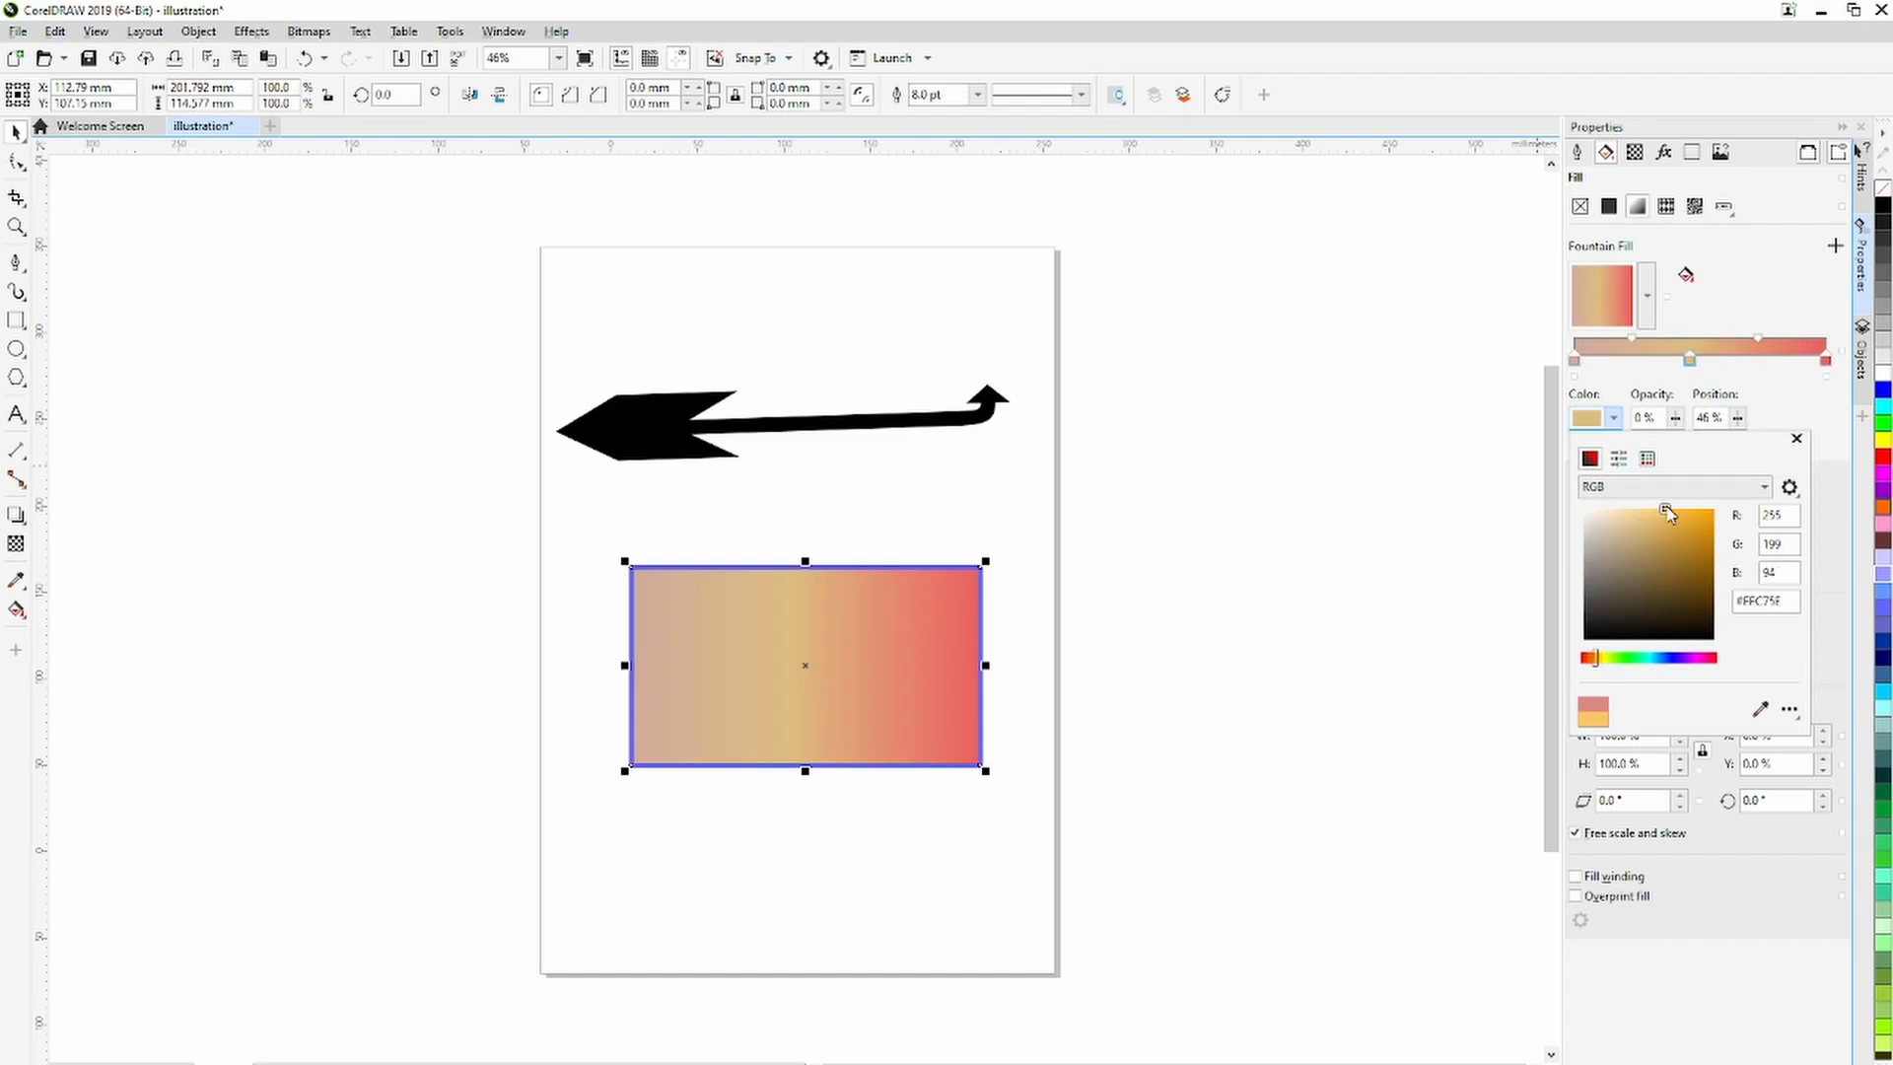
left_click(1756, 286)
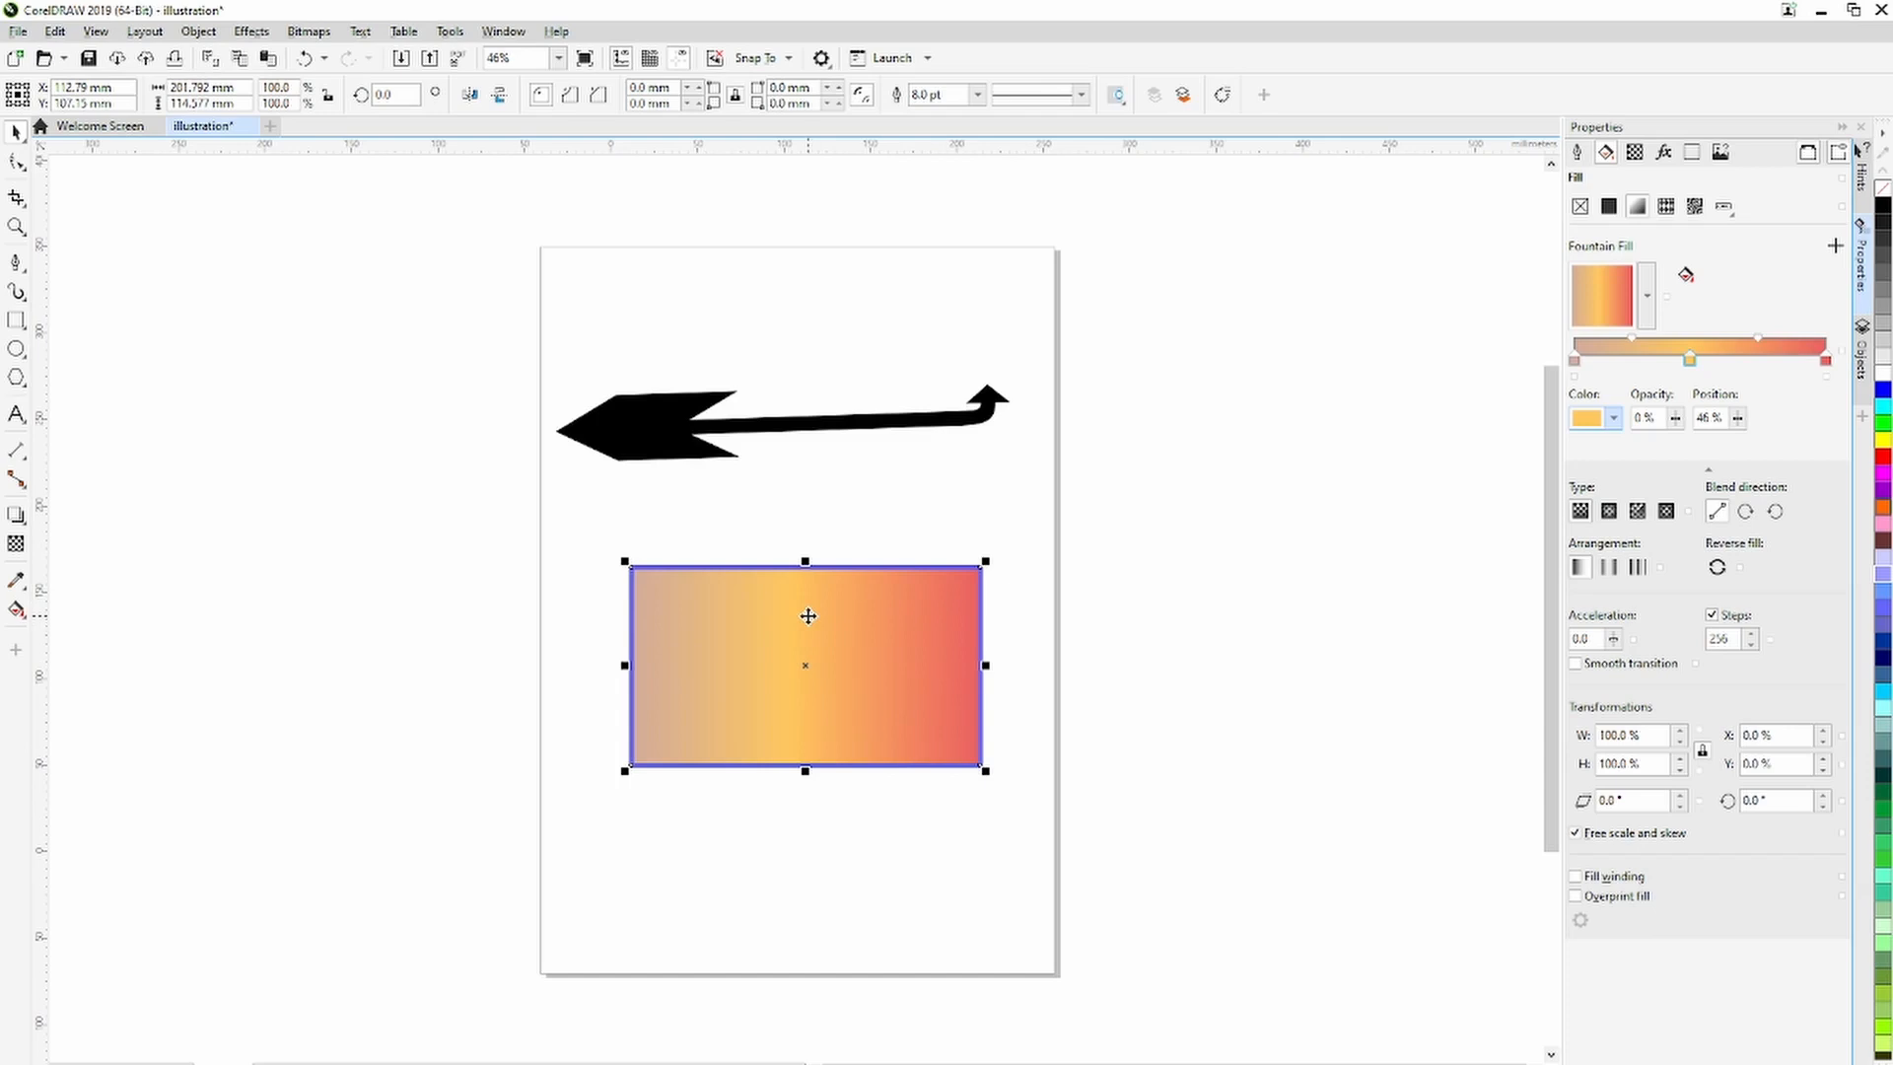
Delete the arrow above the rectangle and select the gradient-filled rectangle again.
left_click(649, 434)
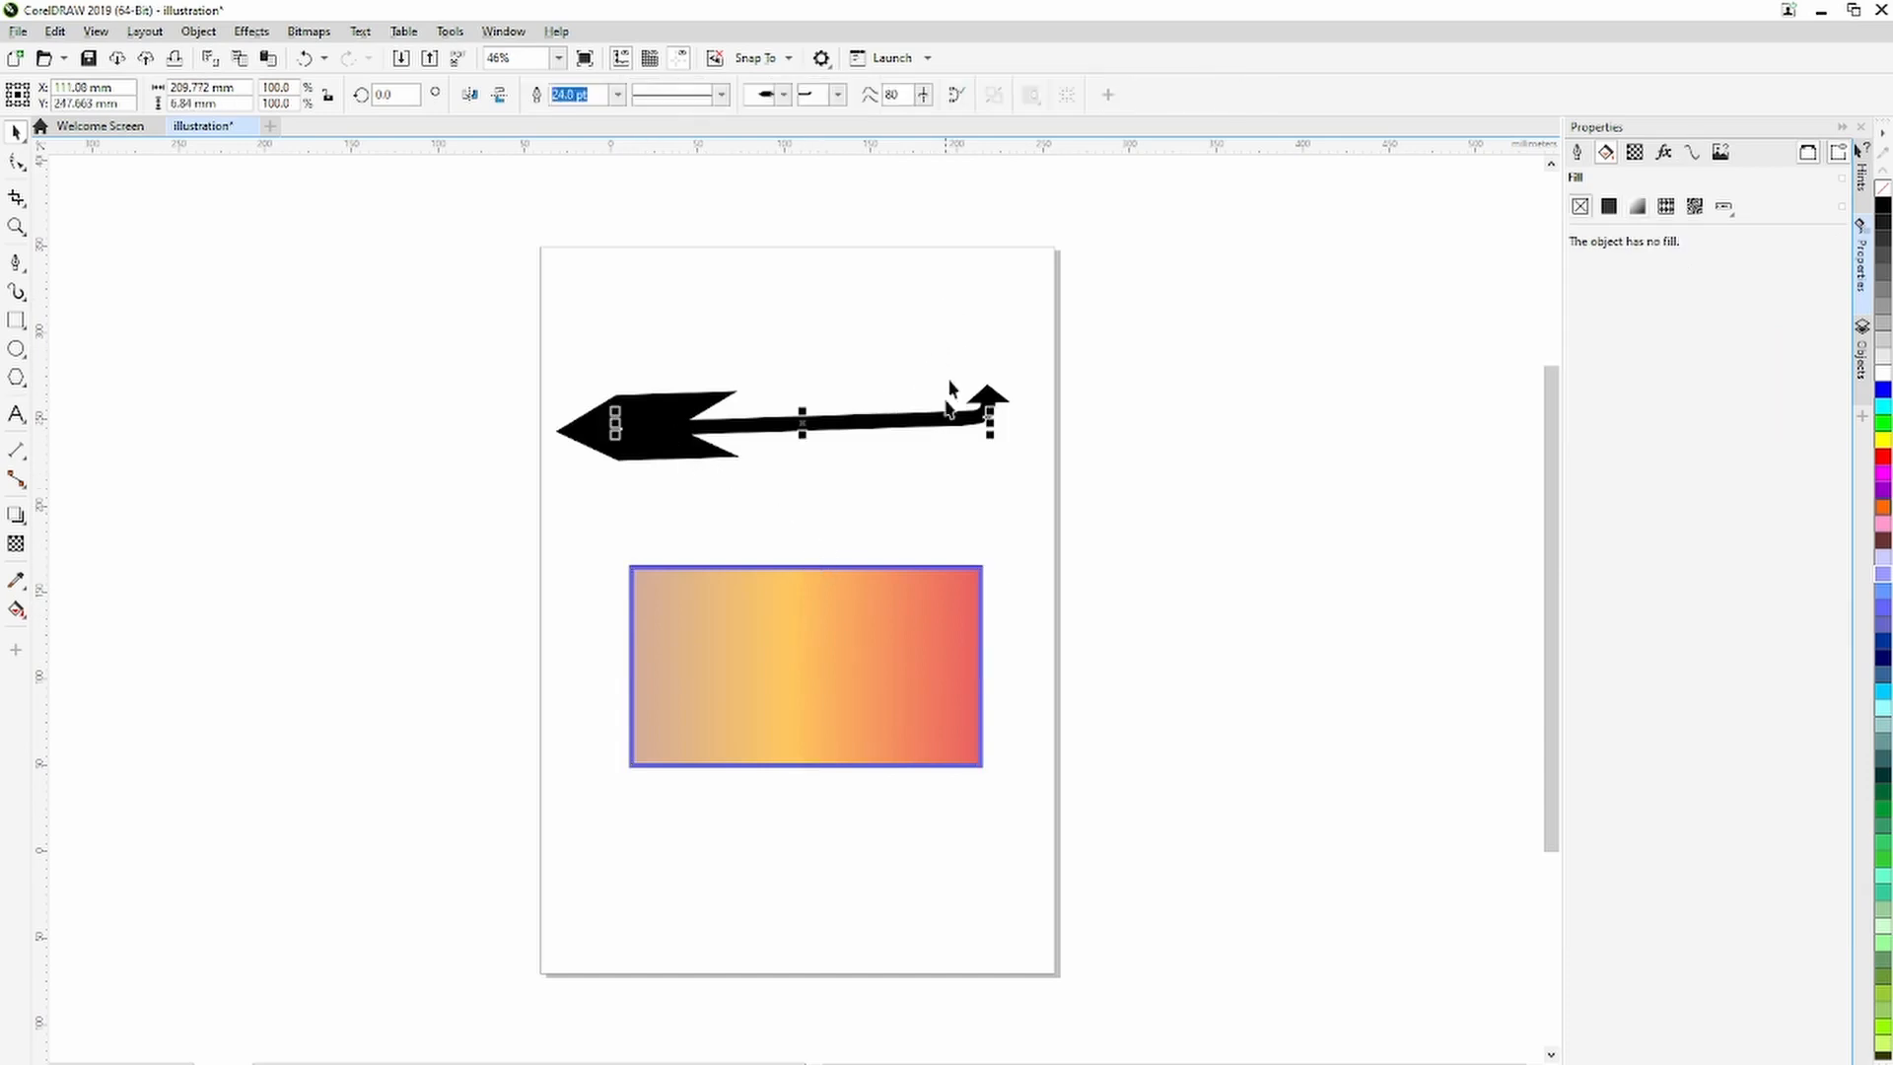
key("Delete")
left_click(879, 681)
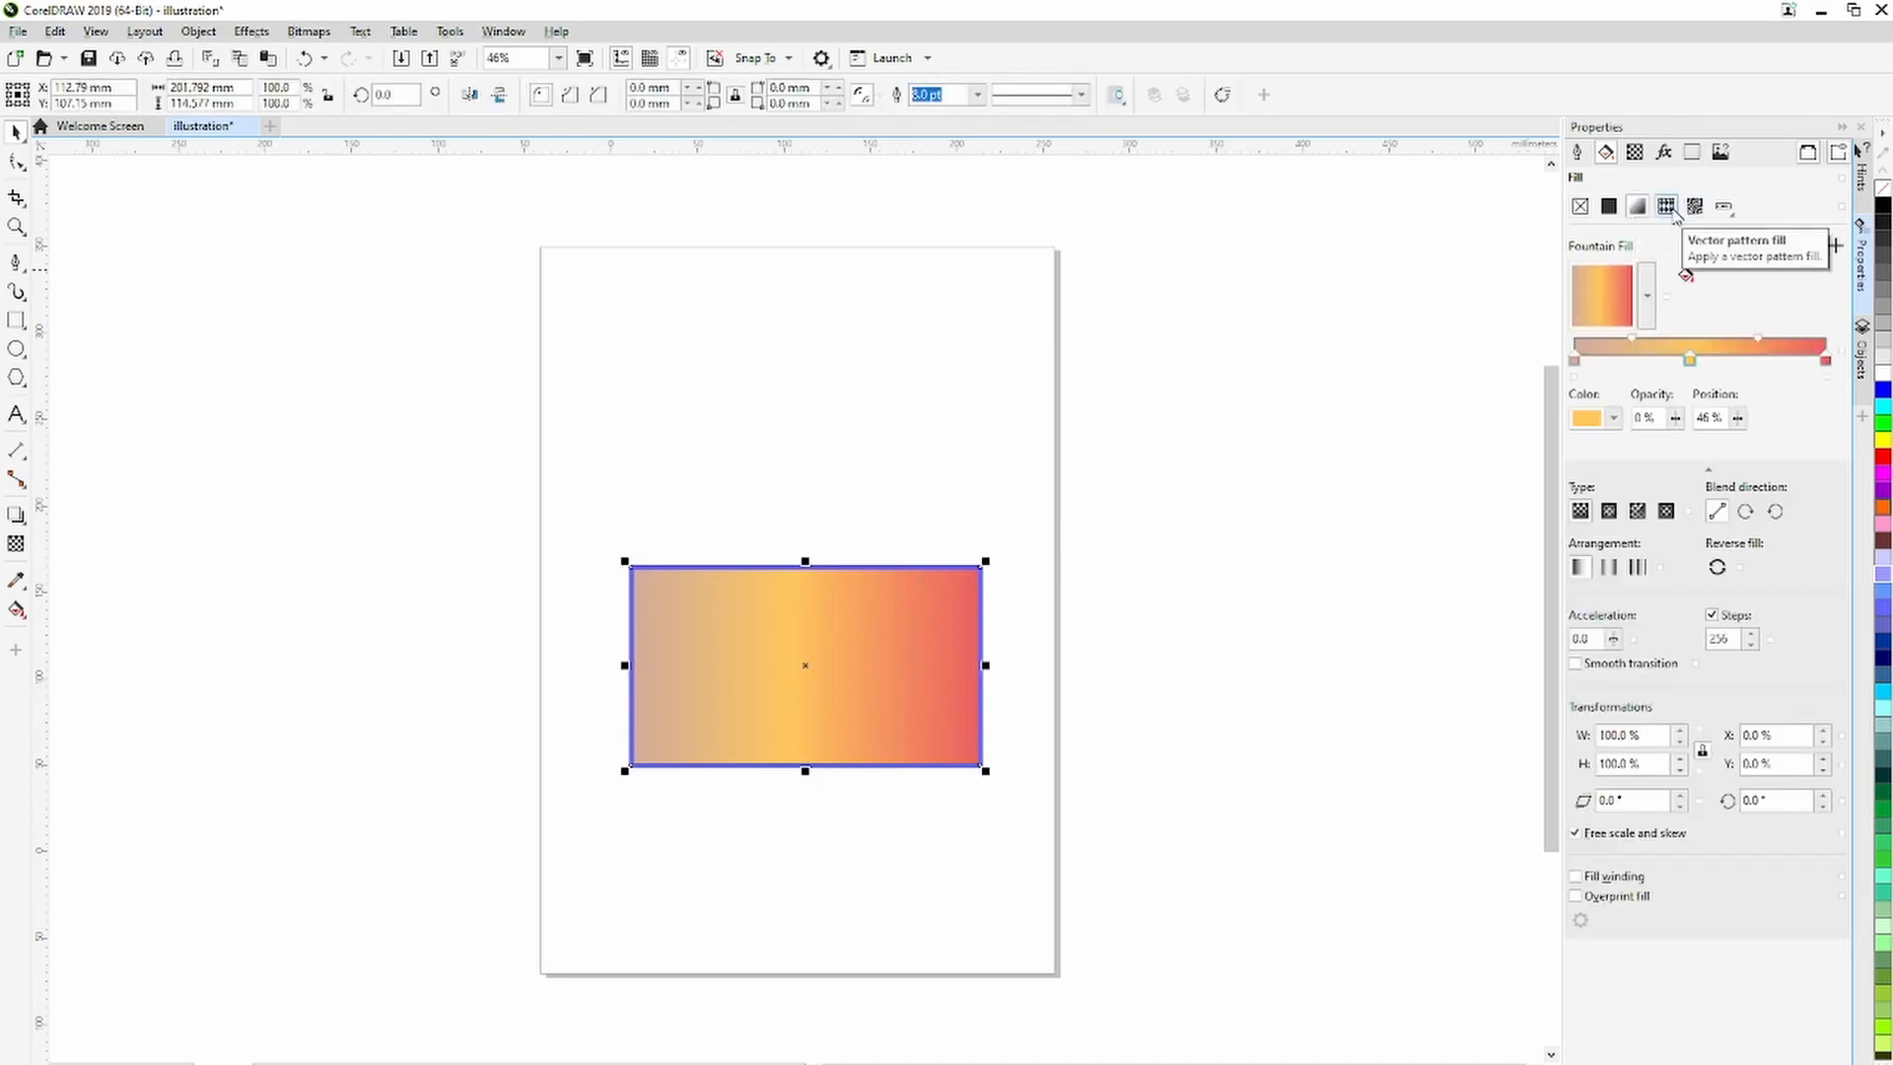
Fill the rectangle with the black-and-white vector pattern of interlocking circles.
left_click(1666, 206)
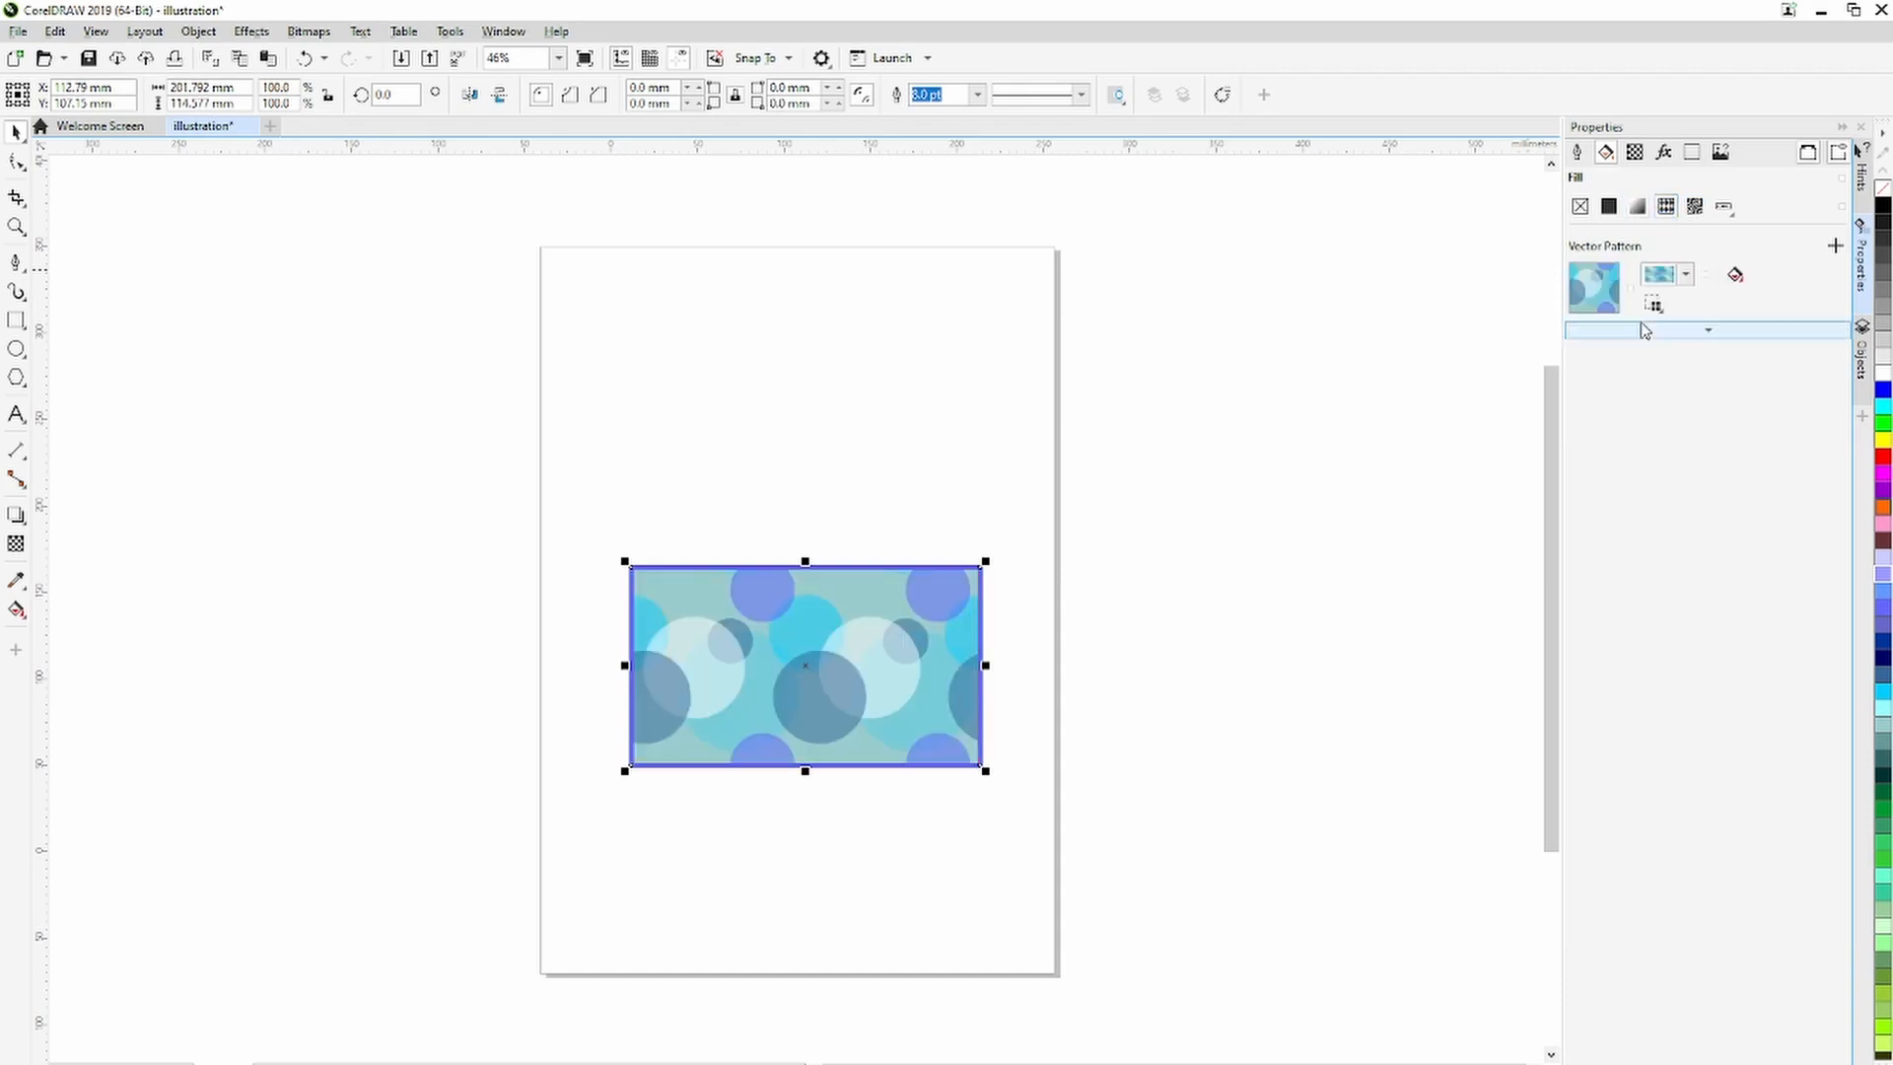
left_click(1687, 275)
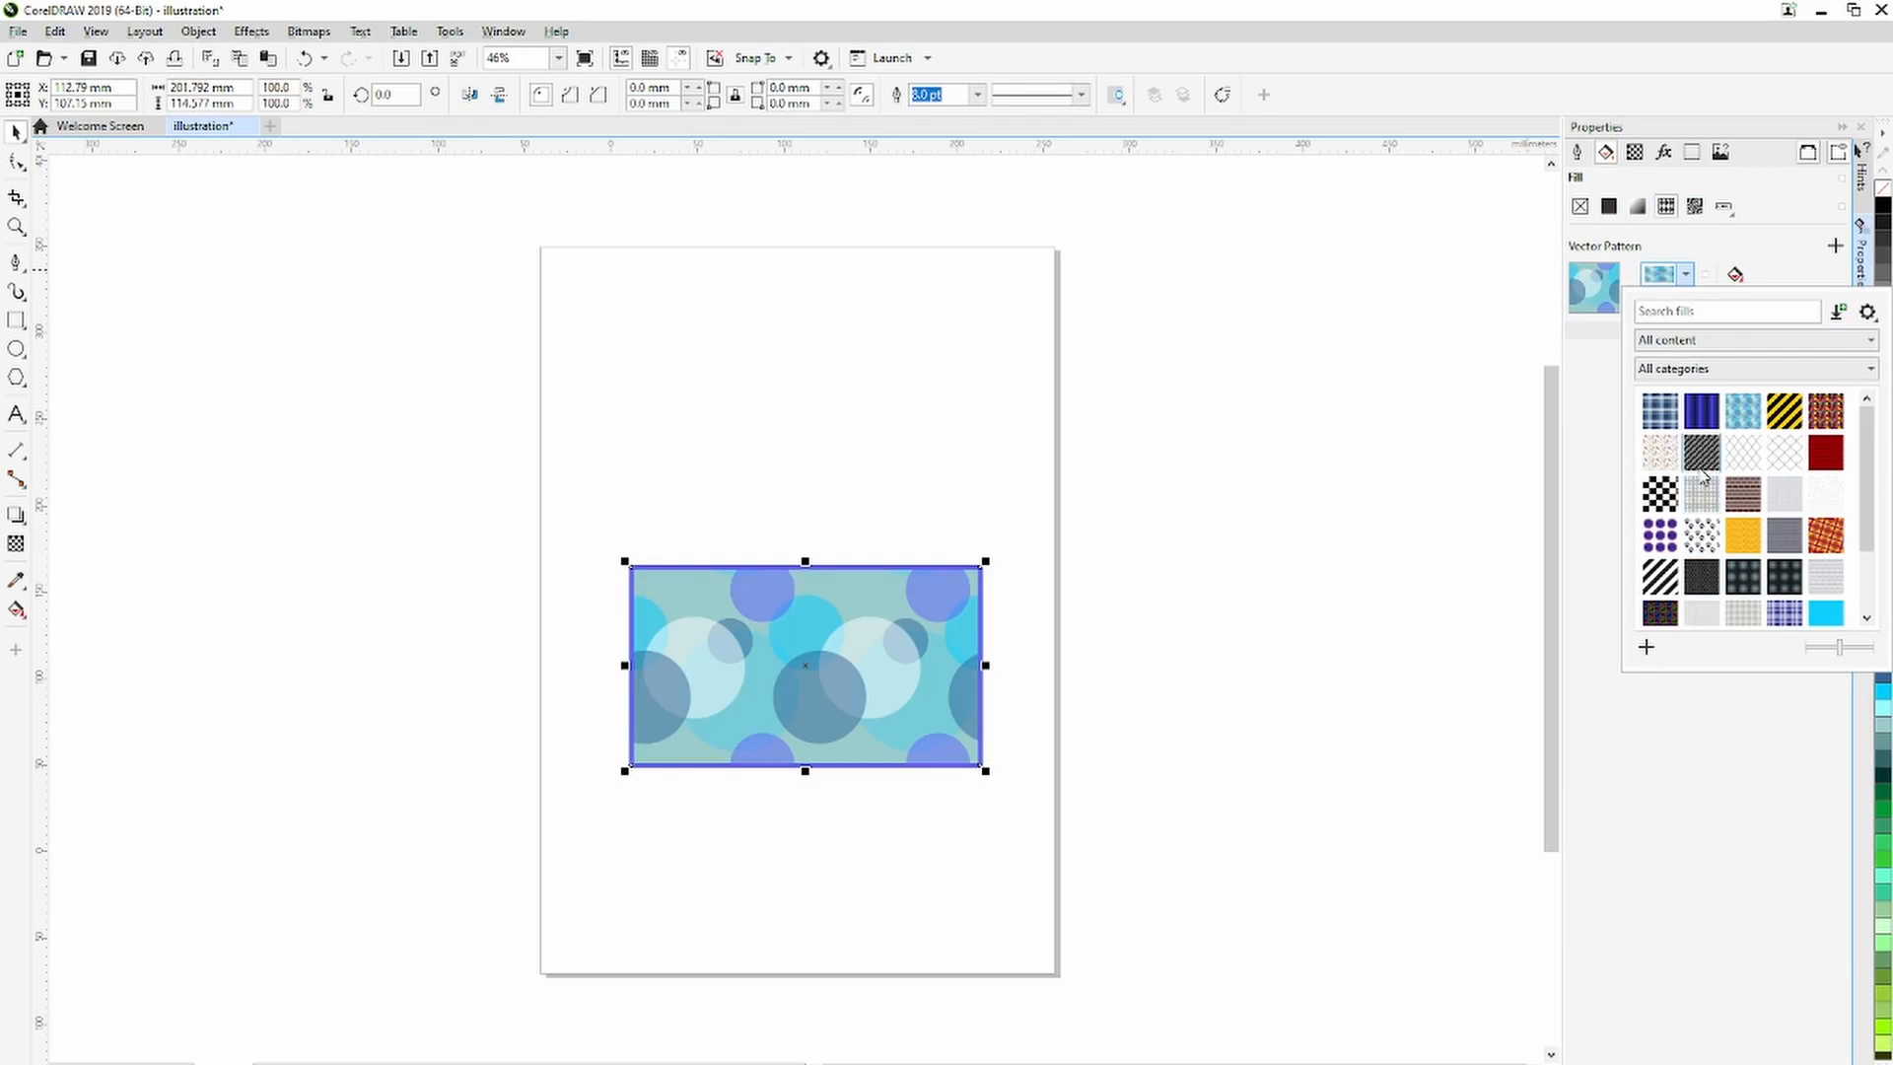
left_click(1700, 495)
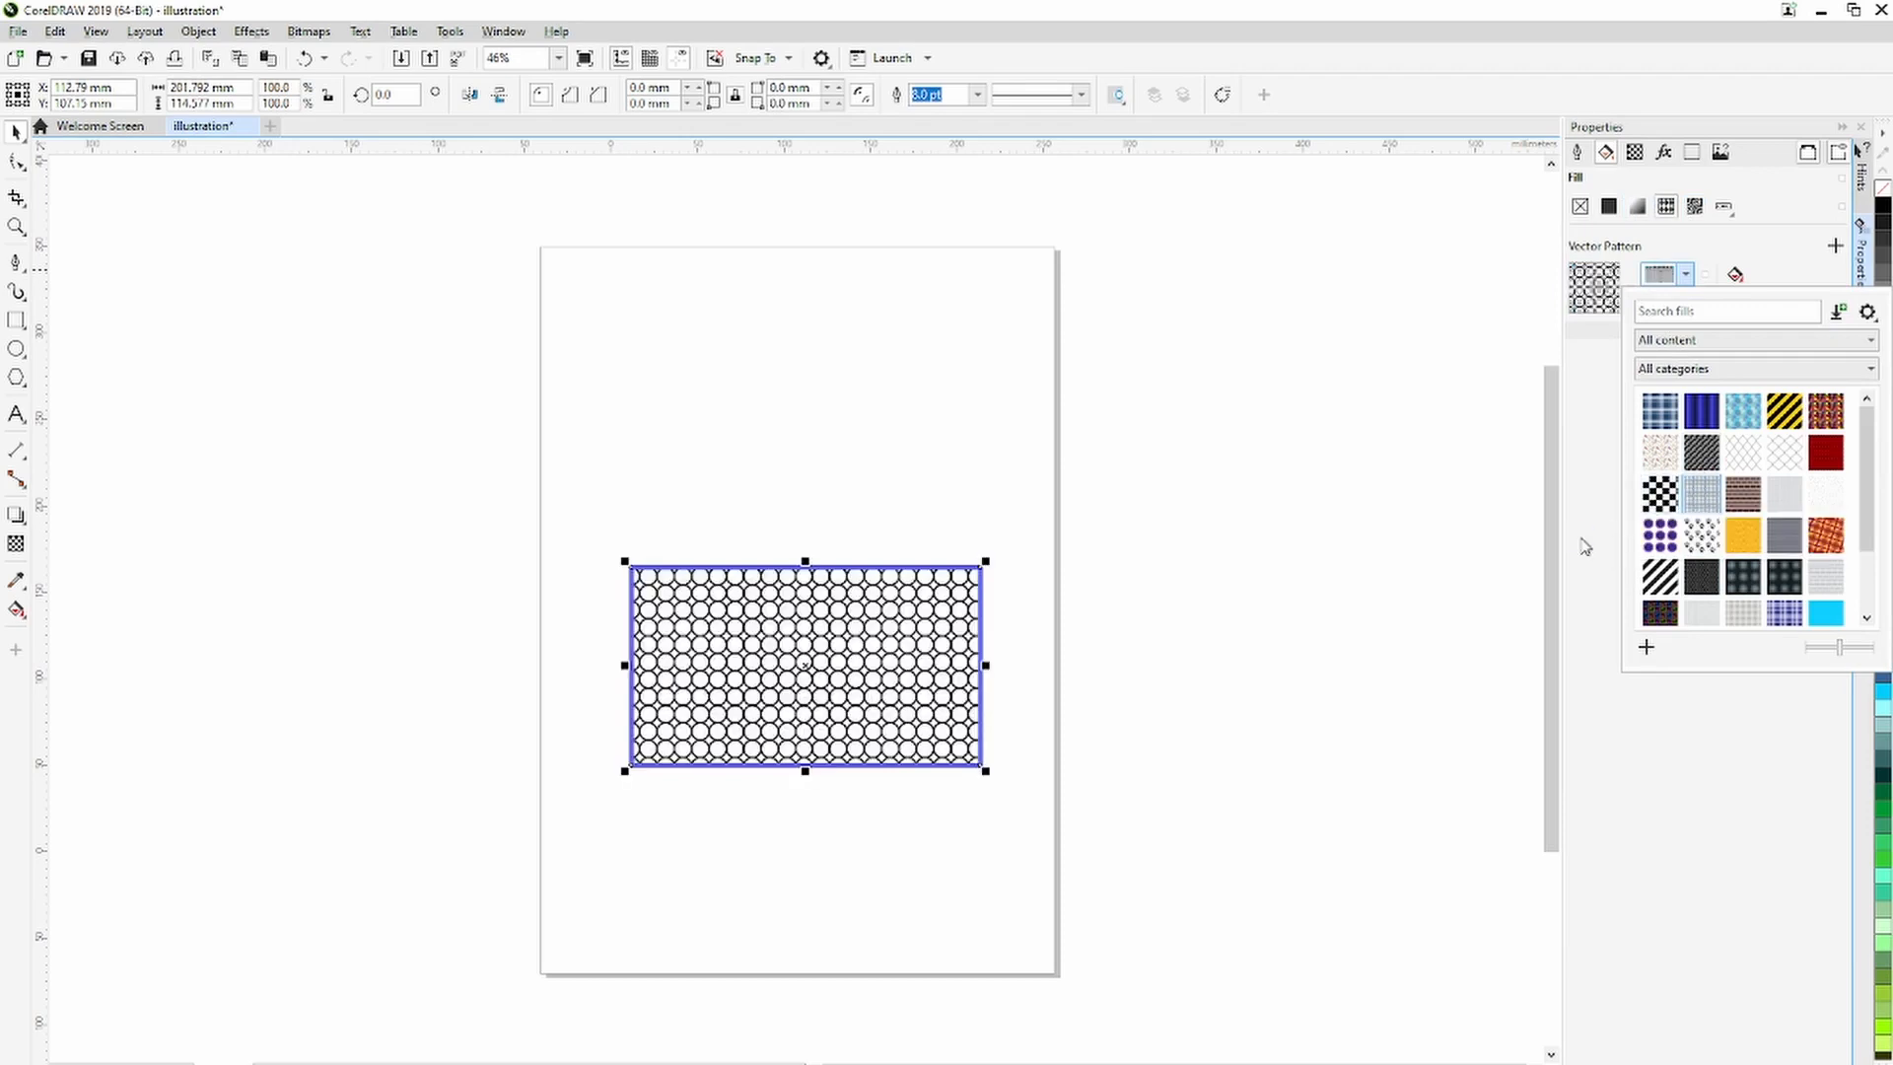
left_click(1727, 233)
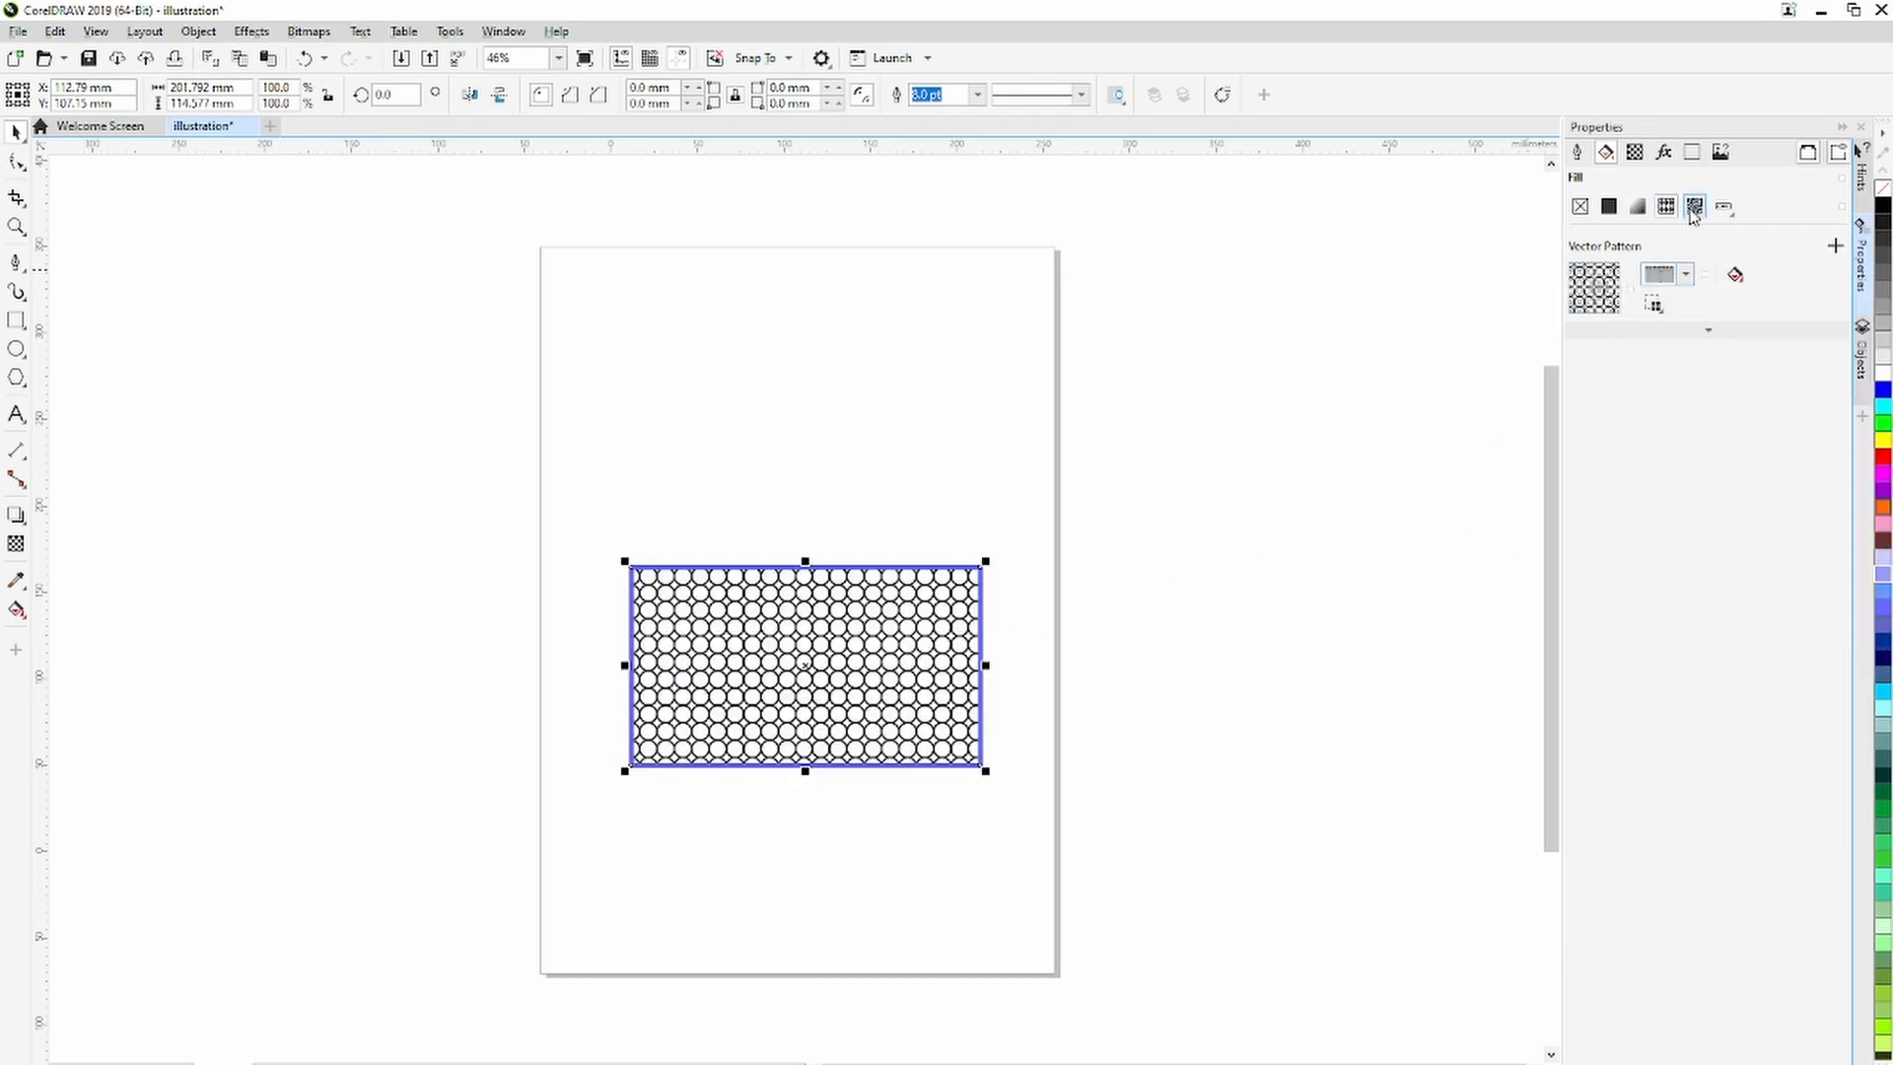
Switch the rectangle to a bitmap pattern fill using the brushed grey metal pattern.
left_click(1688, 215)
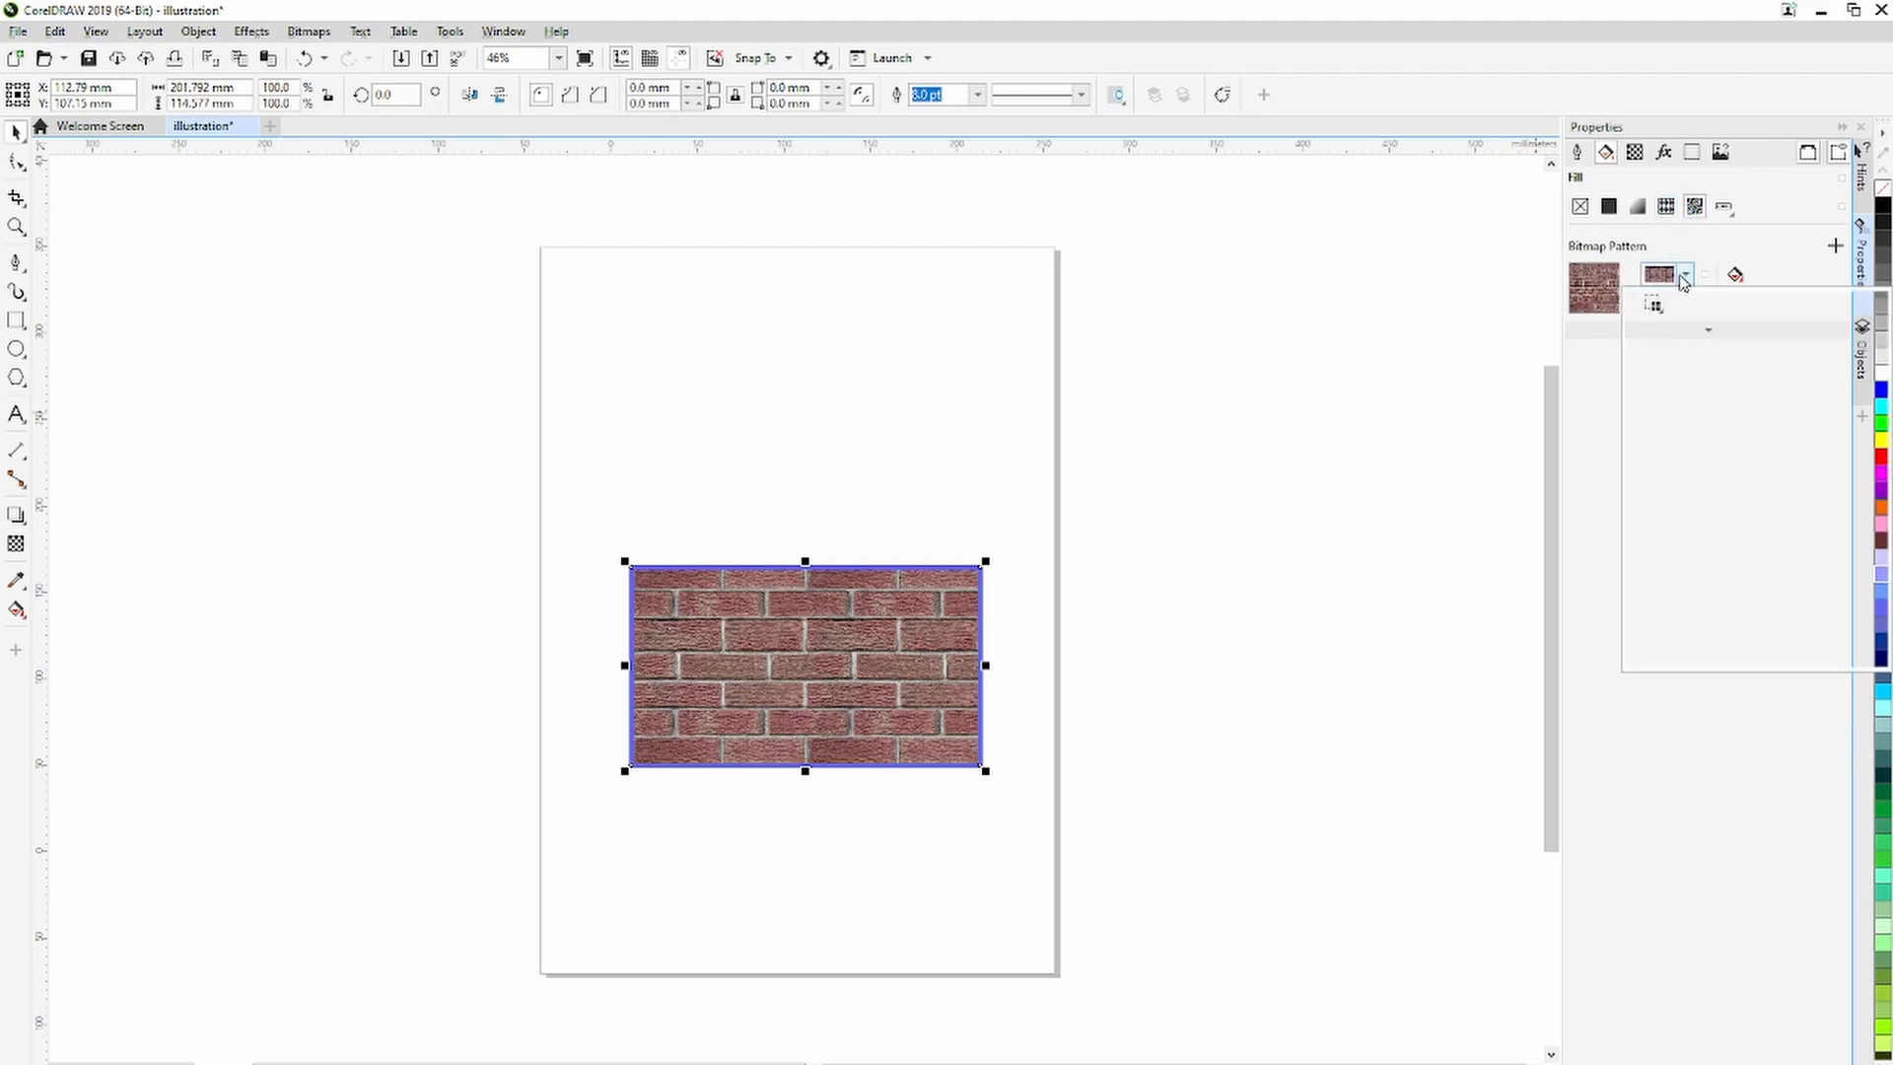
left_click(1684, 275)
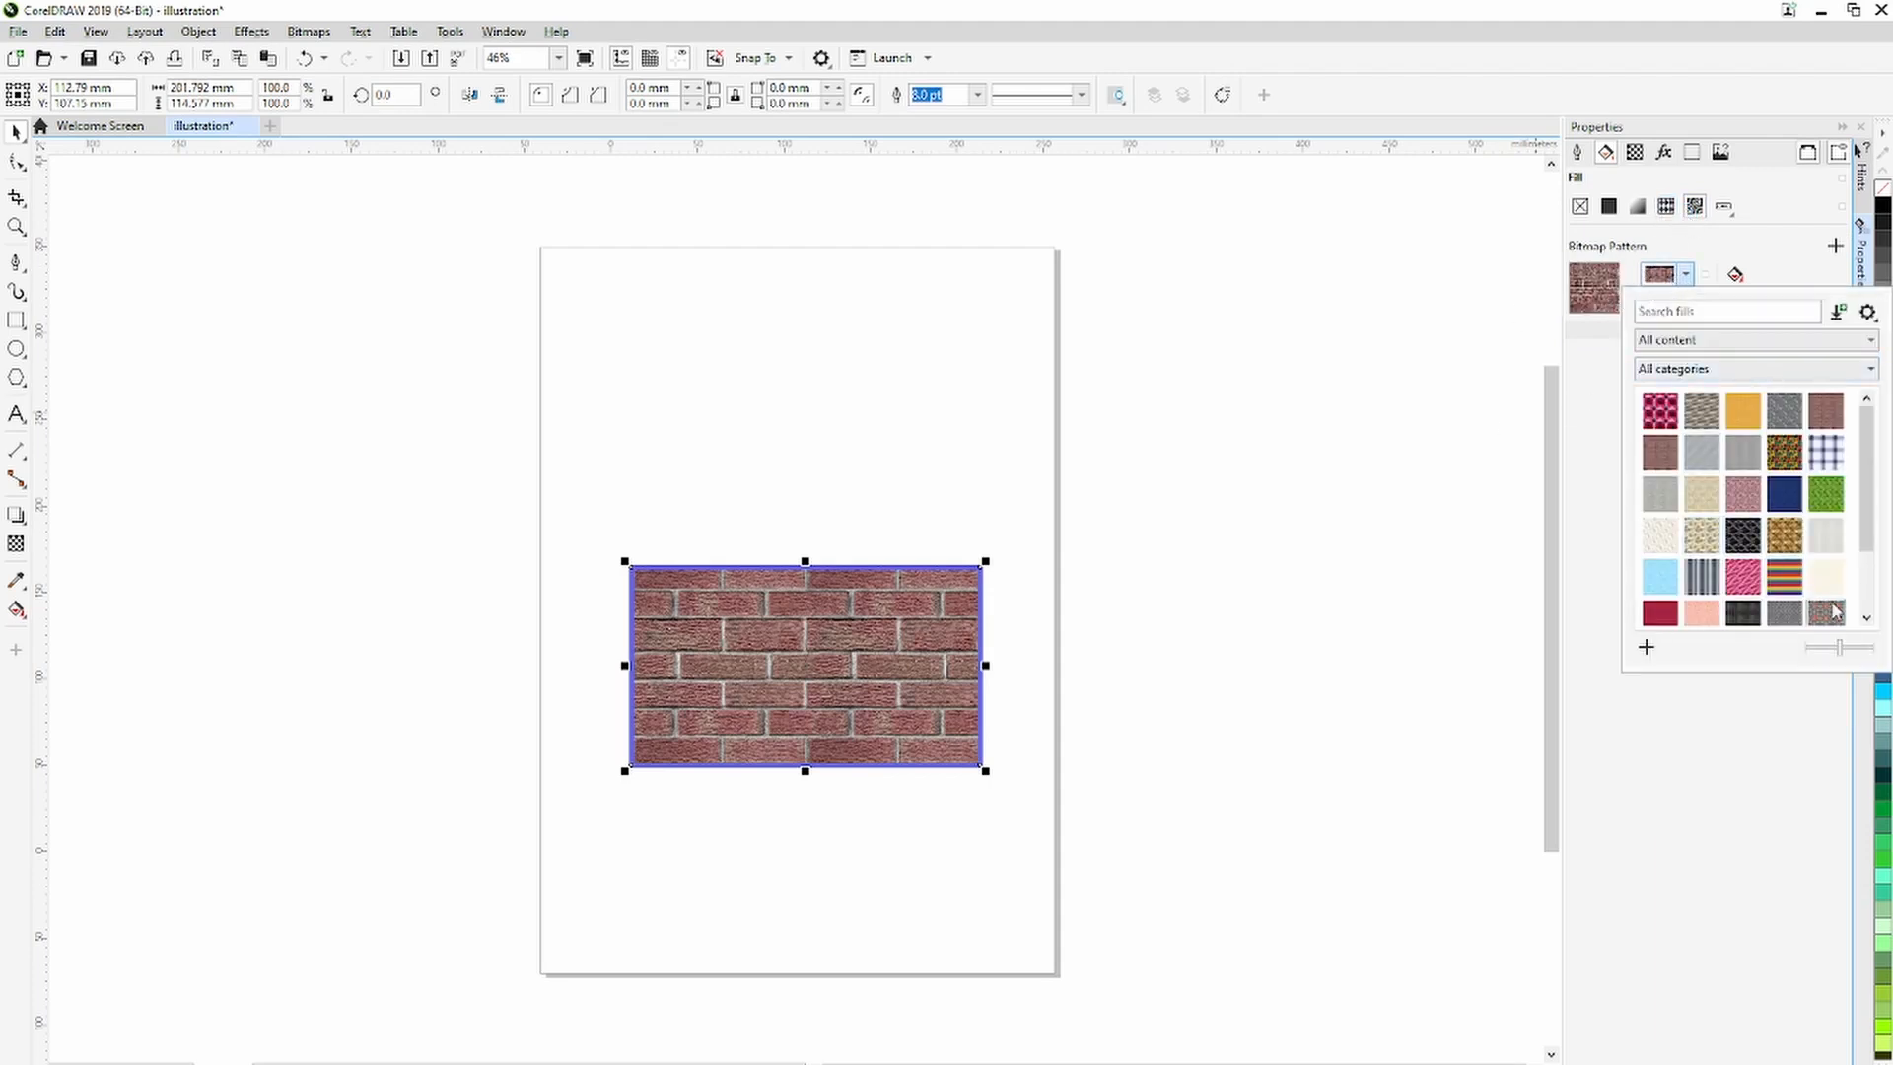
left_click(1692, 574)
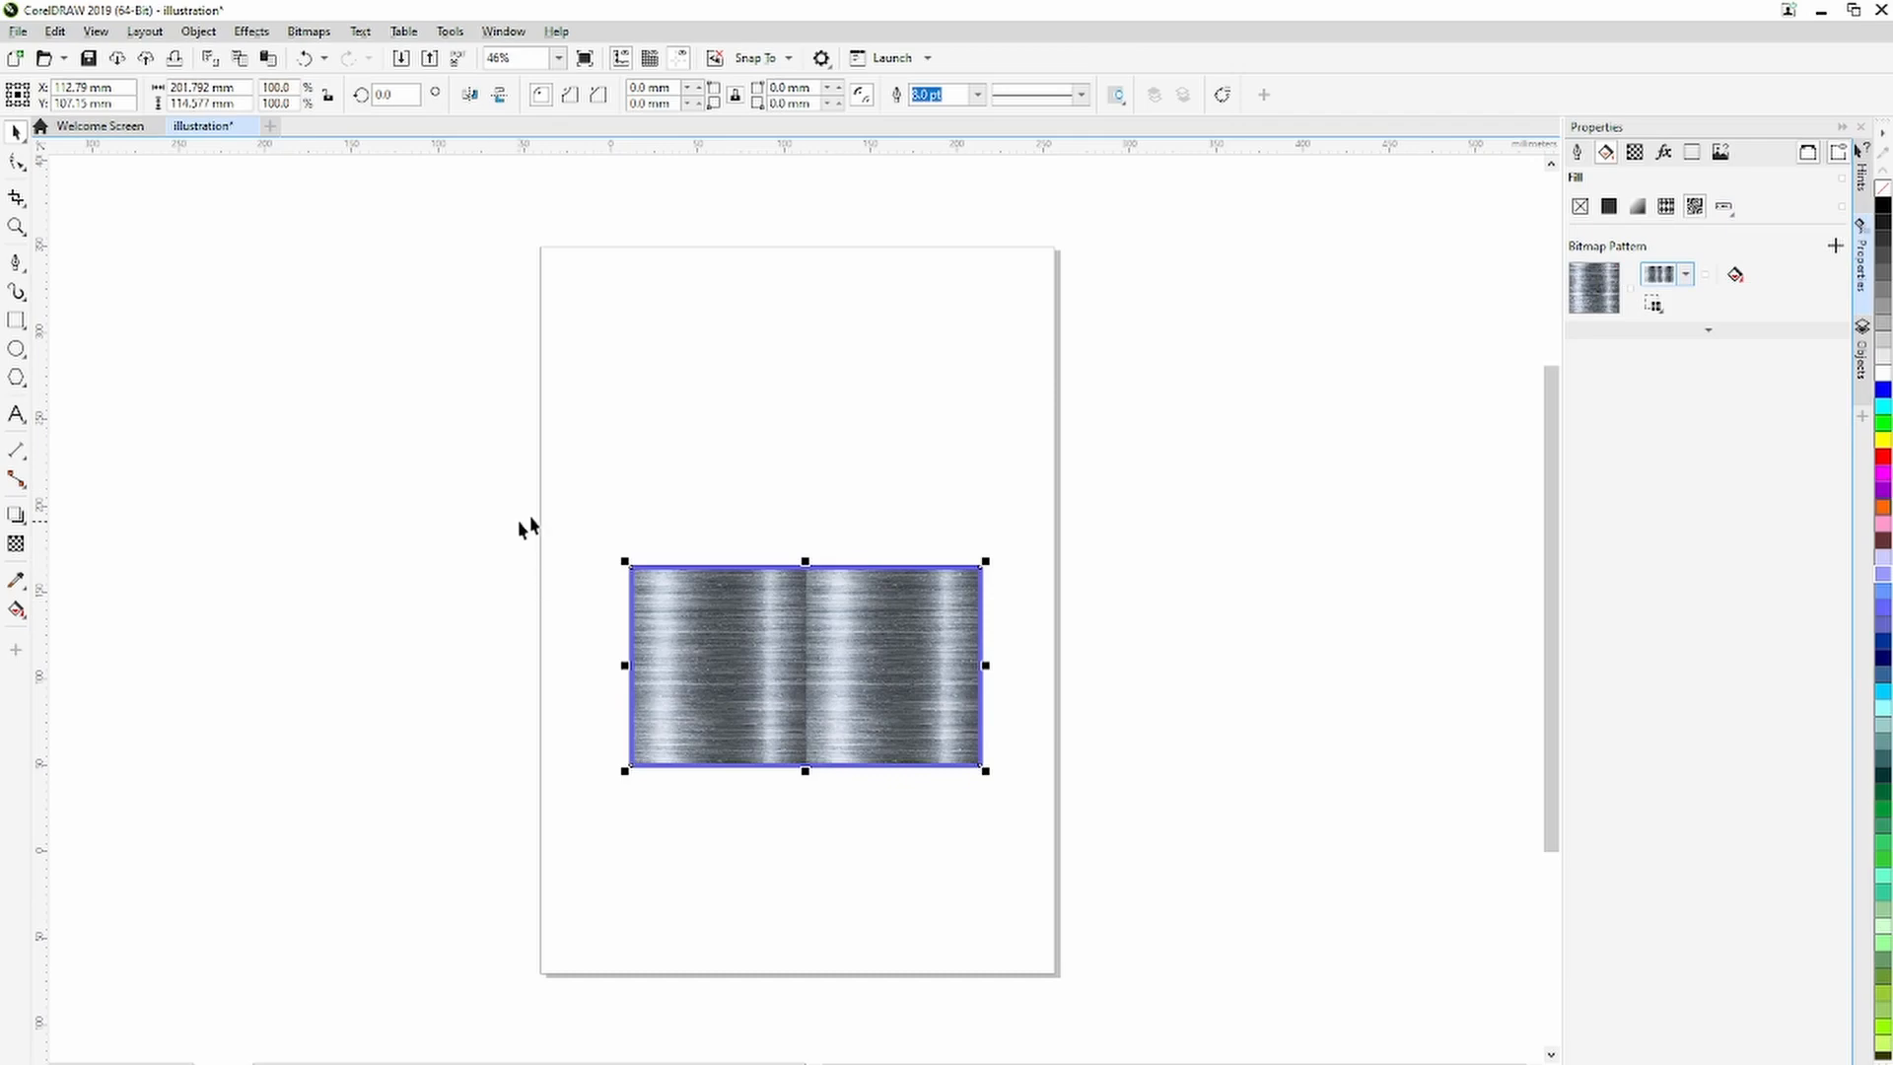
Return the rectangle to the uniform dusty pink fill #D2AC9C and deselect it.
left_click(1608, 206)
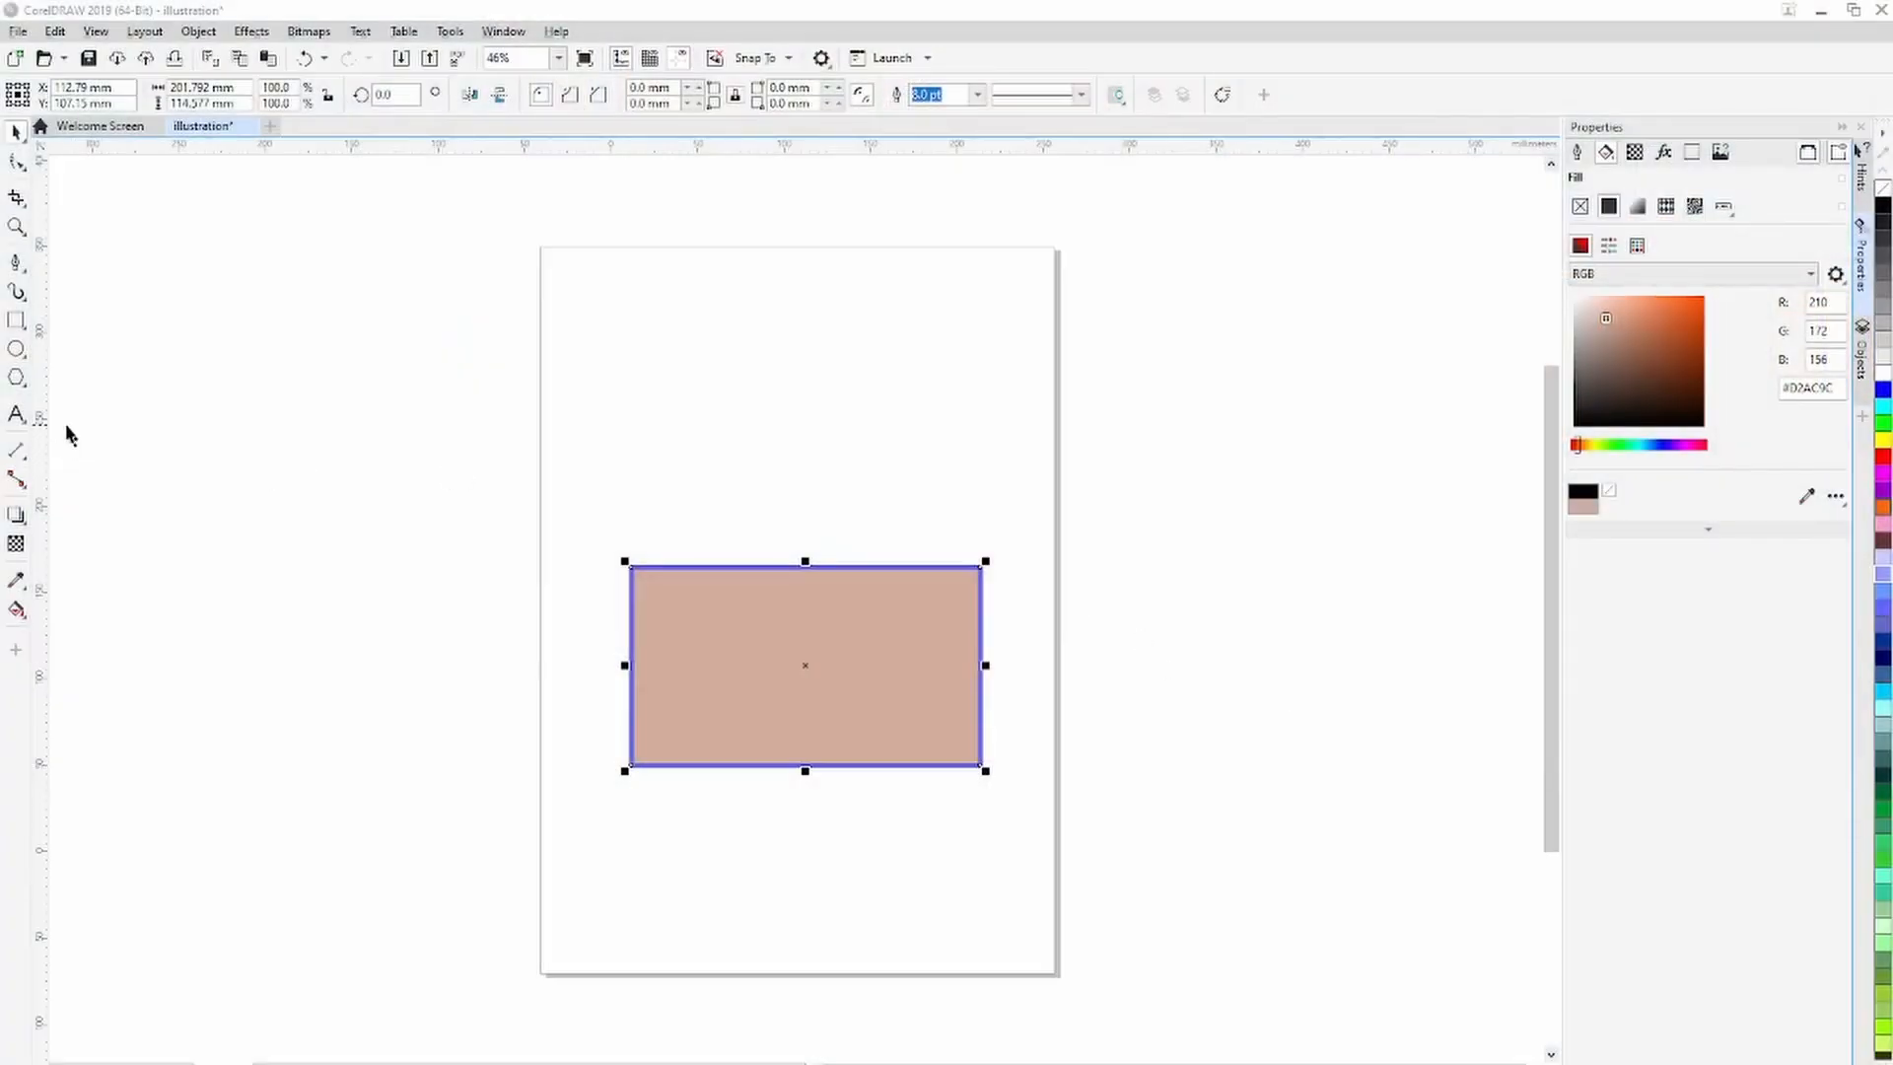
left_click(323, 338)
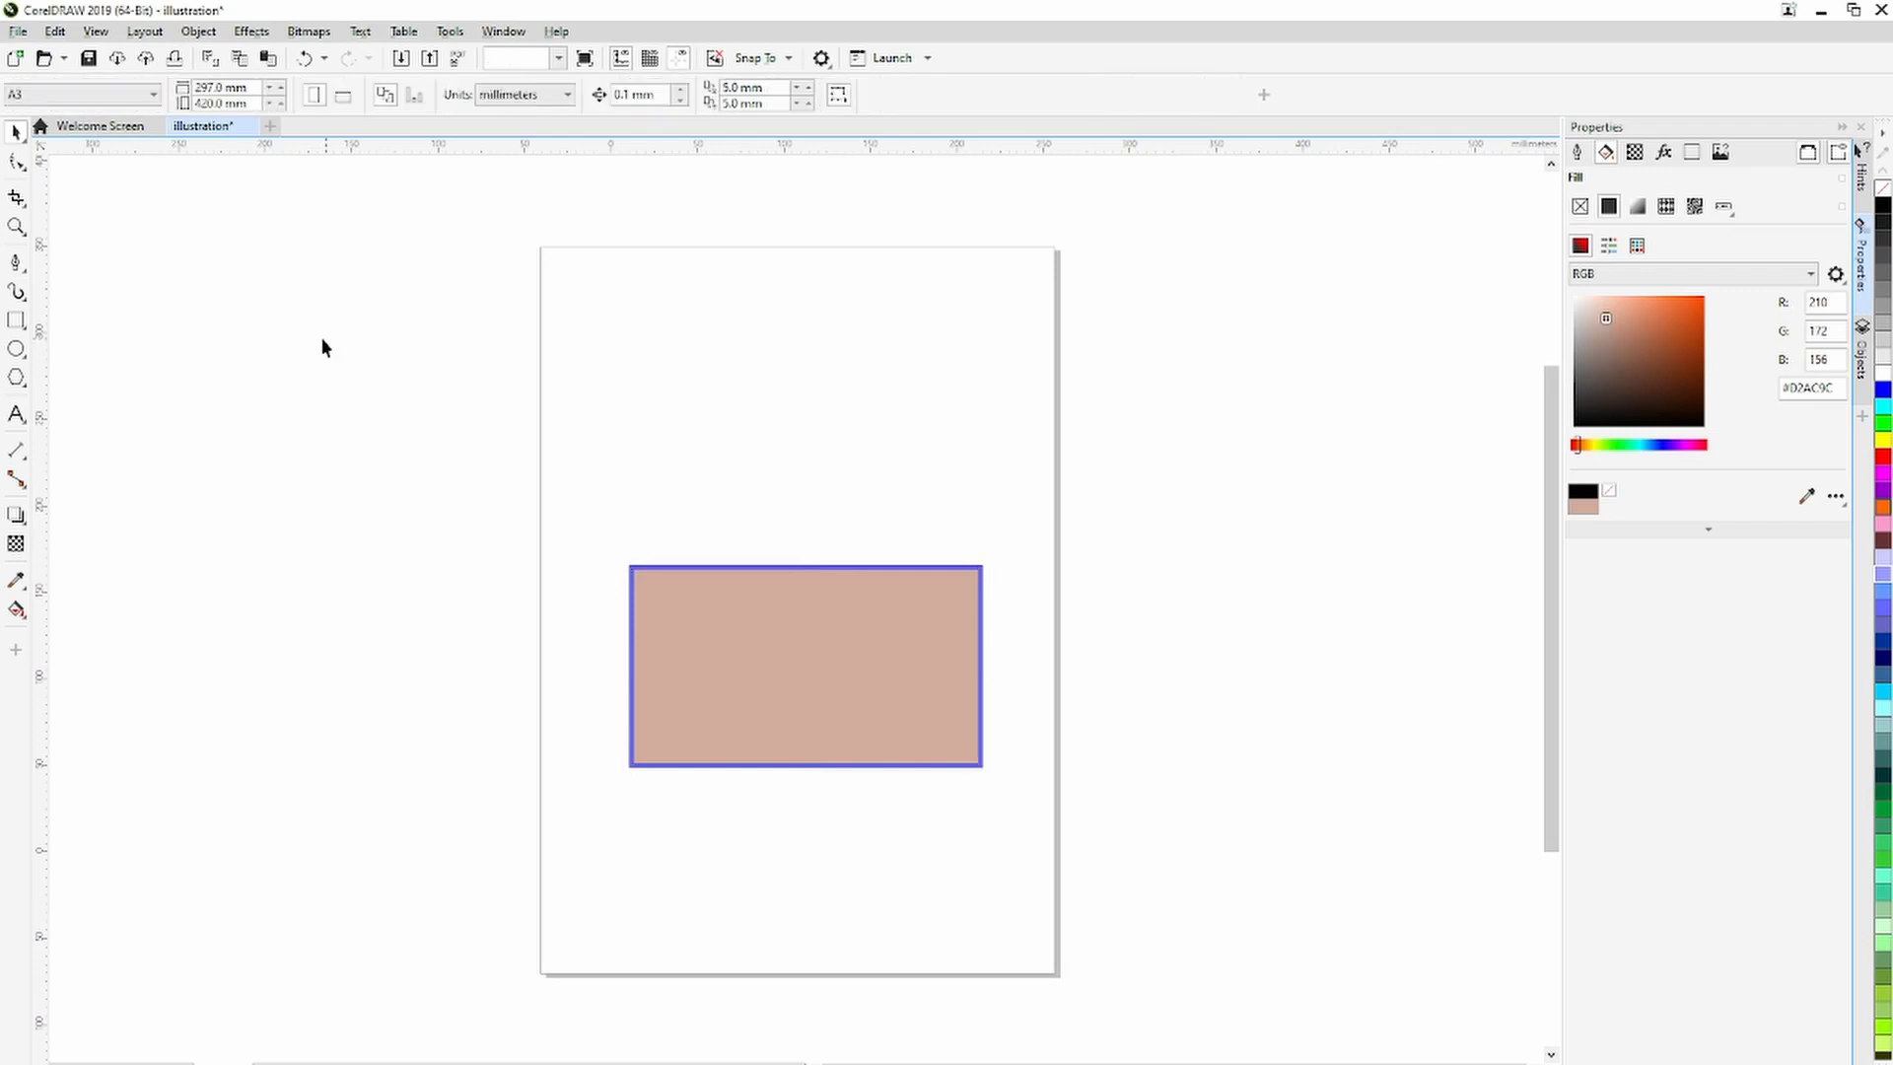
Import the picture of a sad child holding a baby from the Downloads folder and place it beside the rectangle.
right_click(322, 338)
left_click(380, 450)
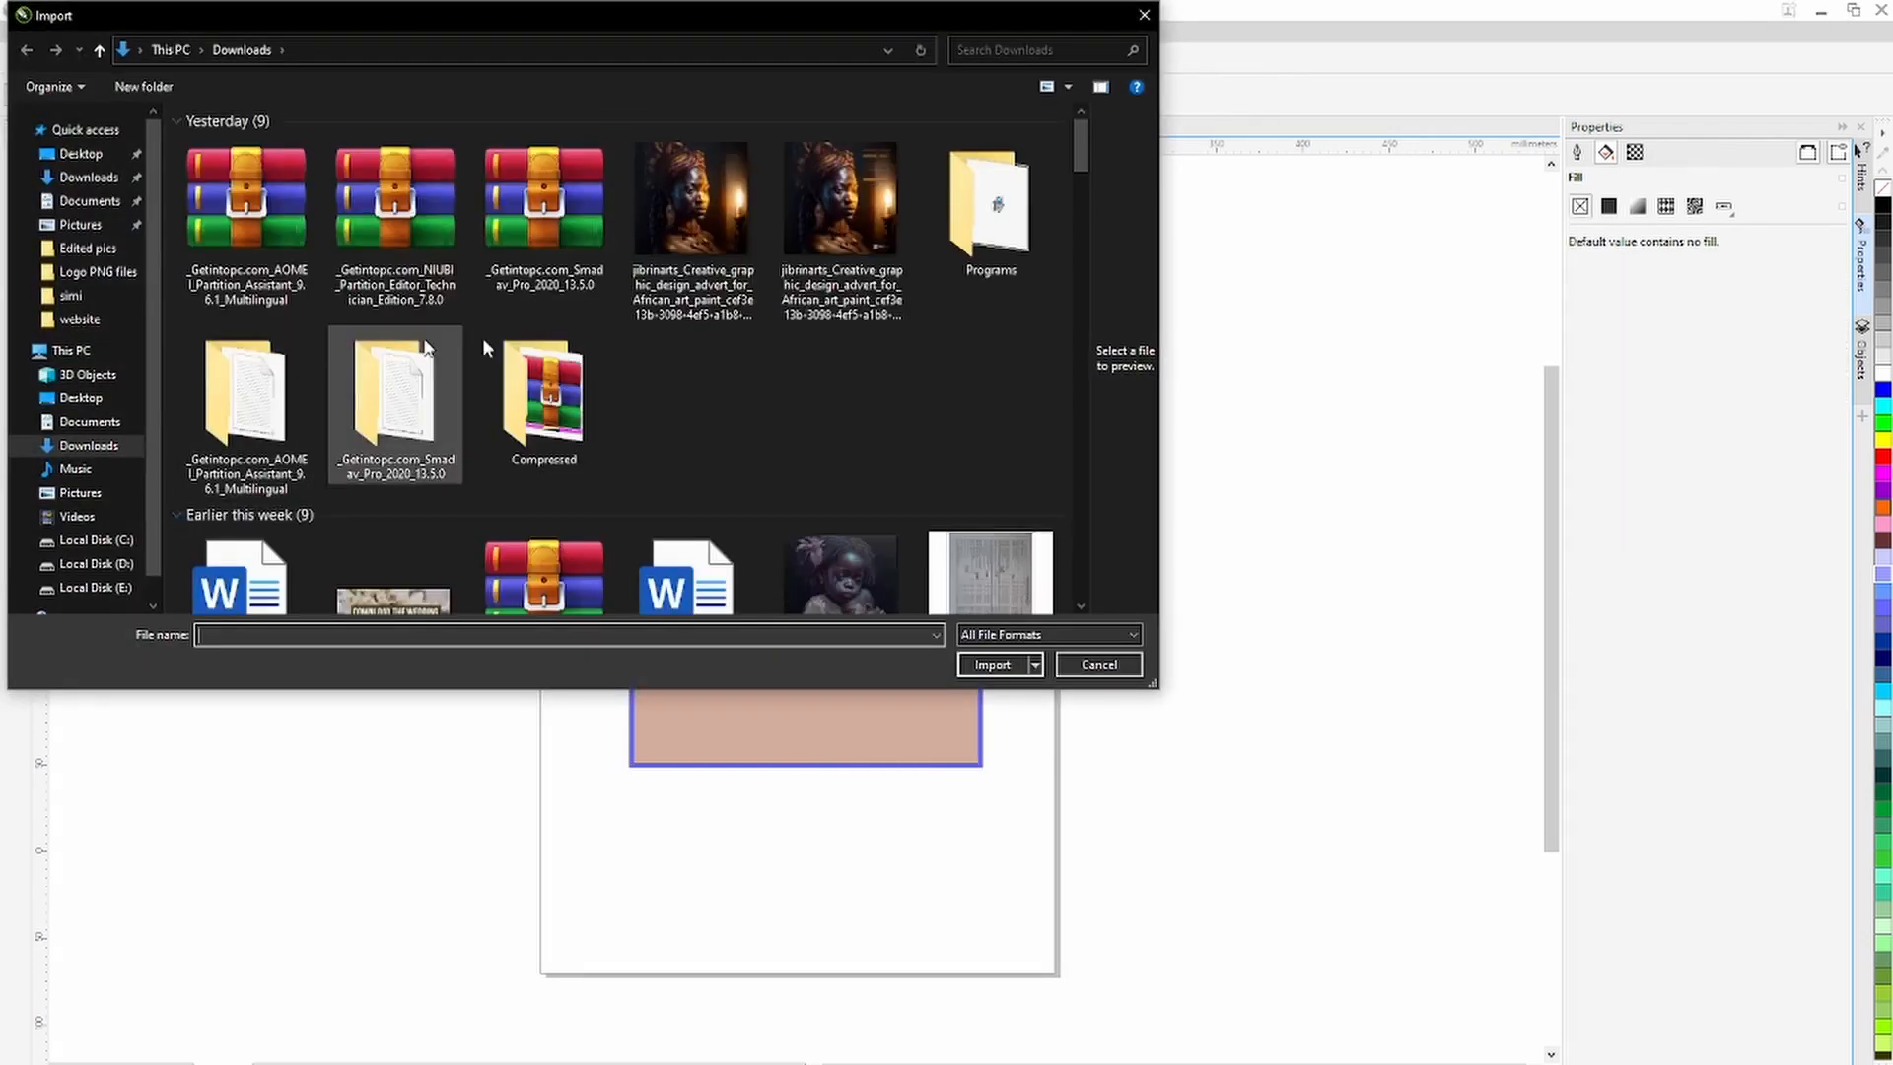
scroll(722, 444, "down", 3)
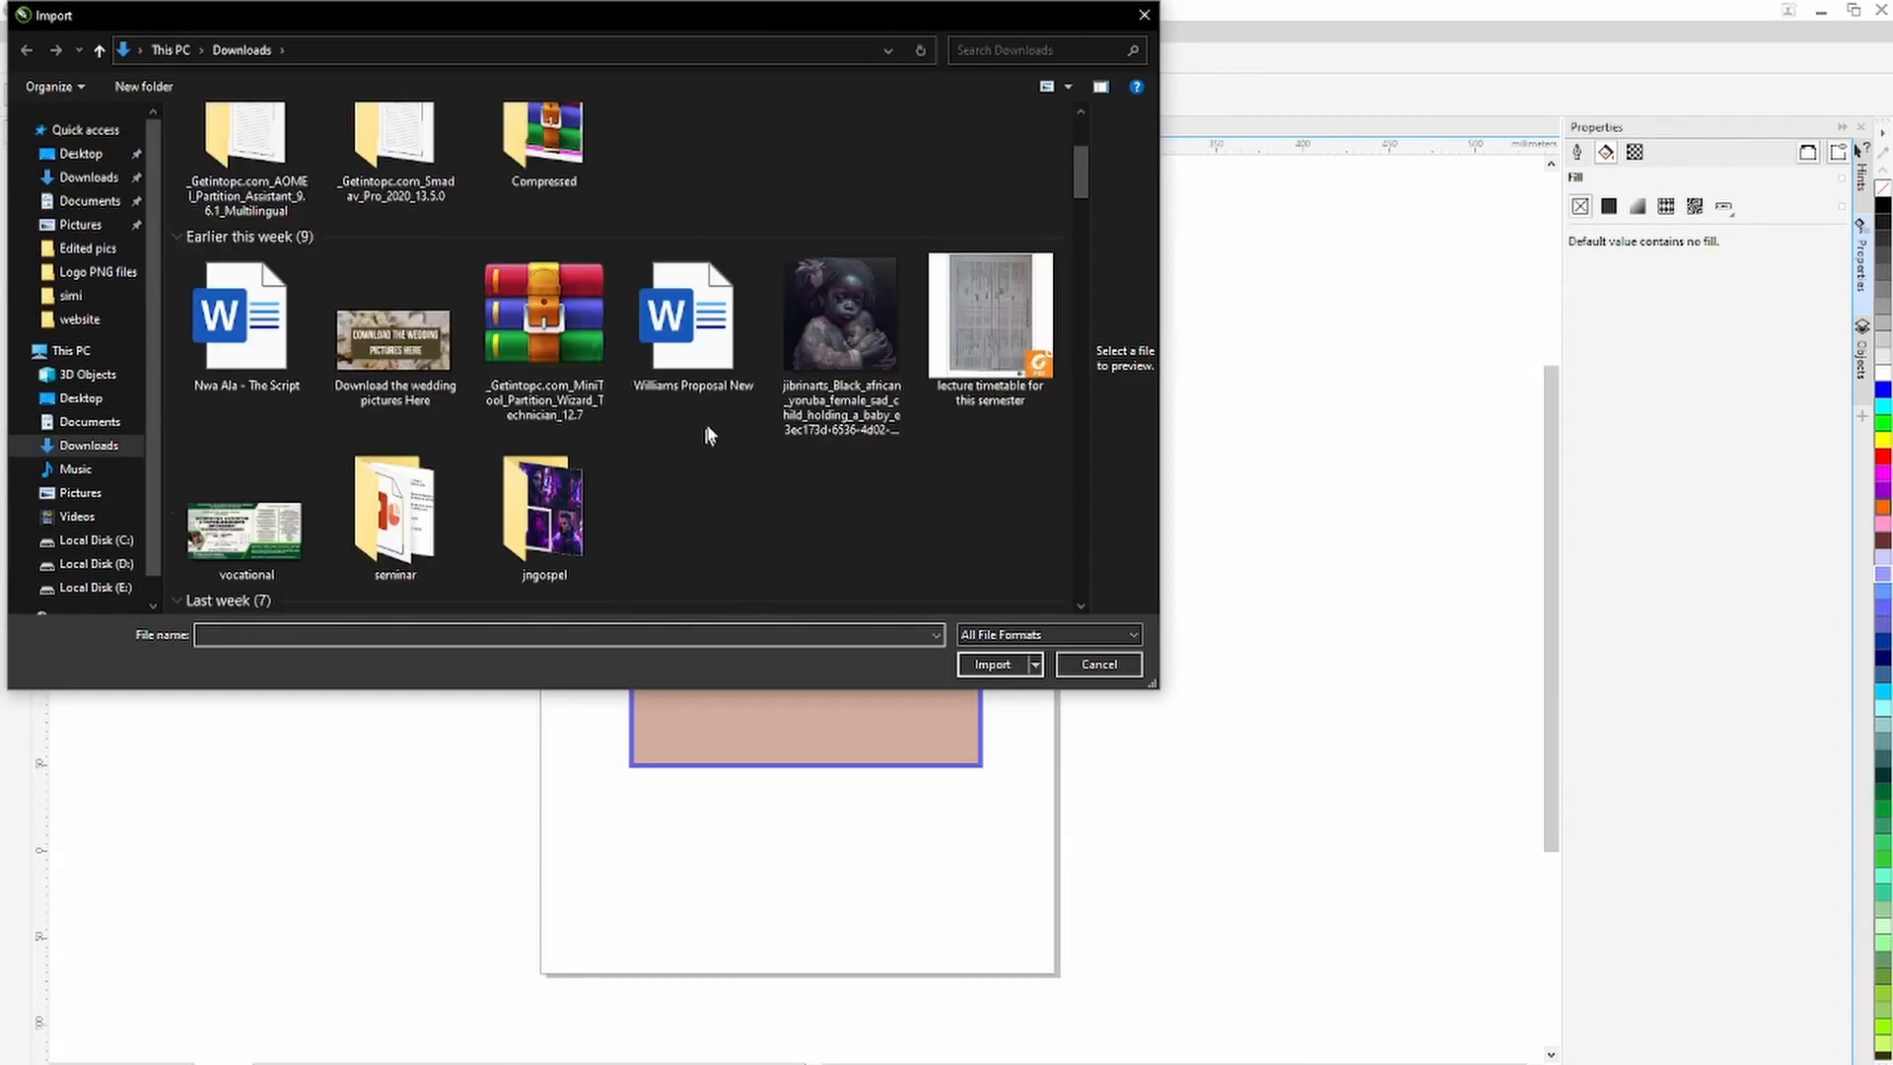
left_click(834, 331)
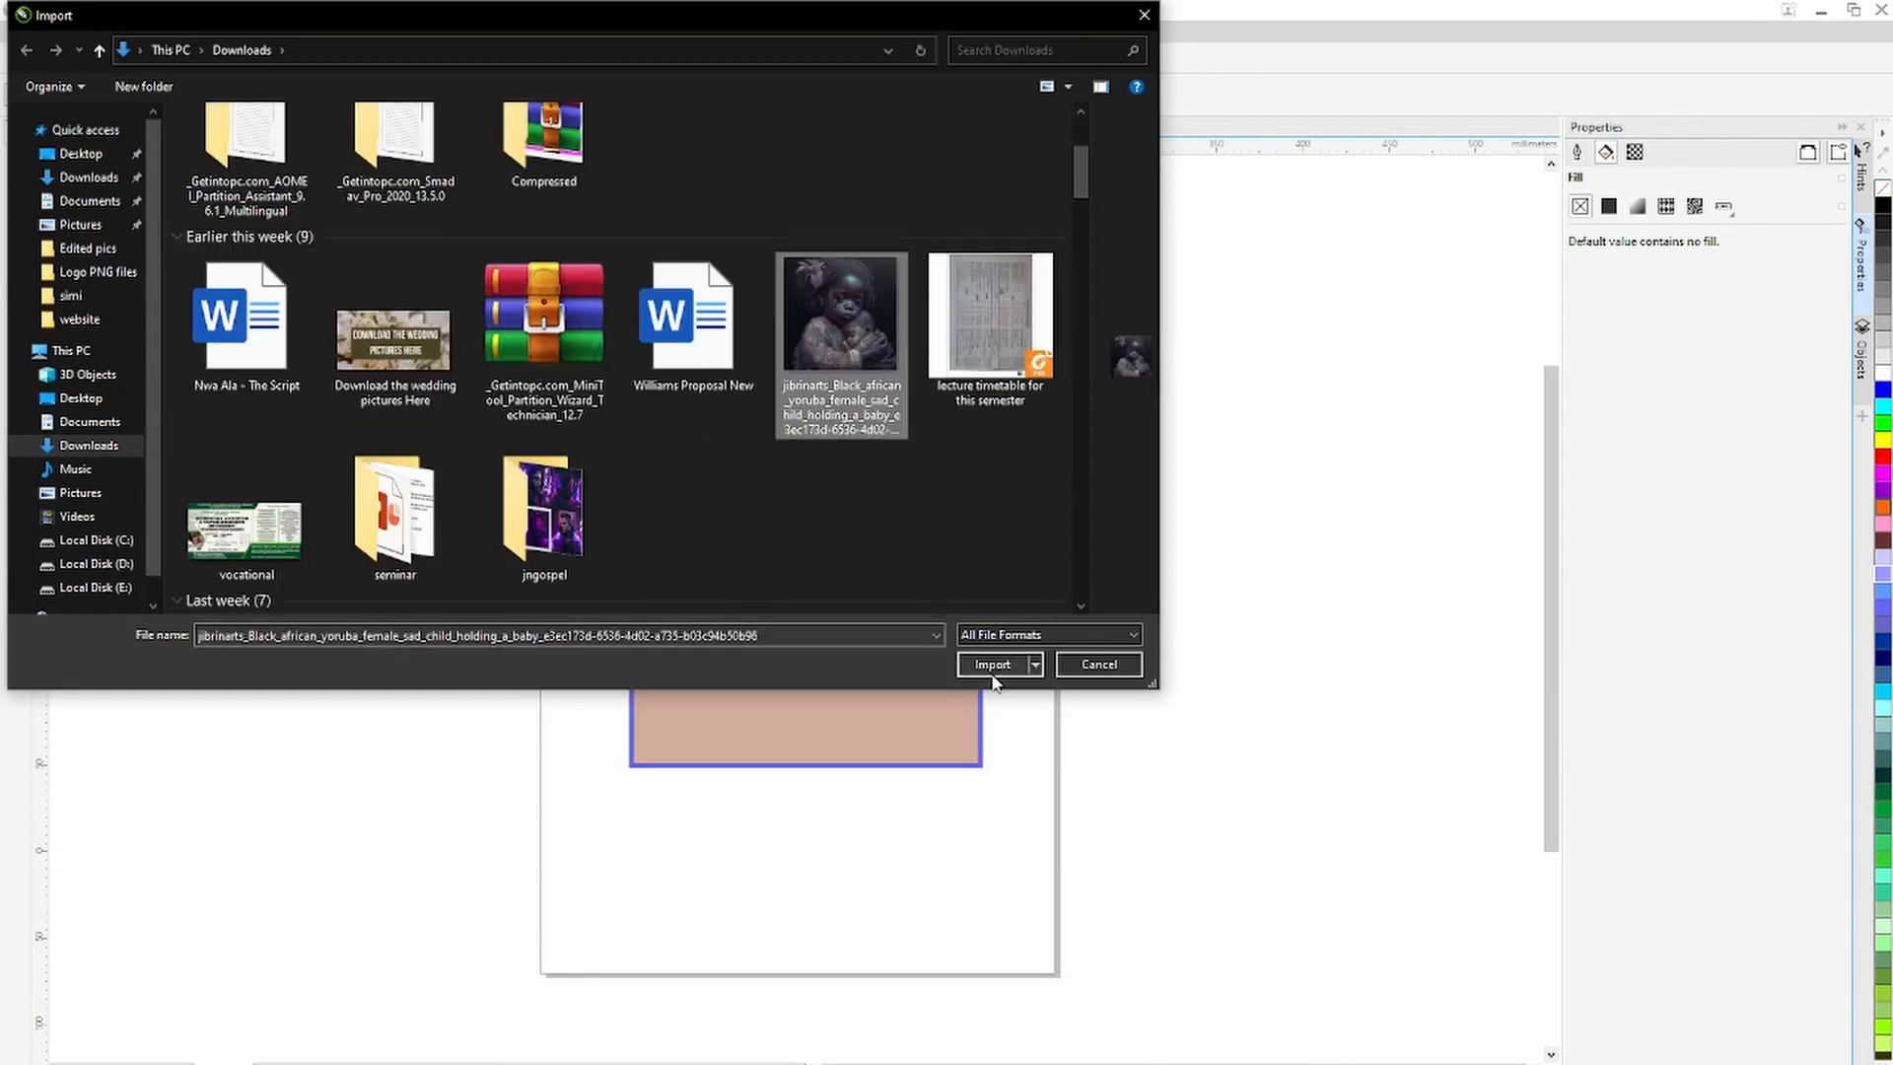
left_click(980, 664)
left_click_drag(253, 380, 594, 718)
left_click_drag(458, 608, 433, 711)
left_click(810, 723)
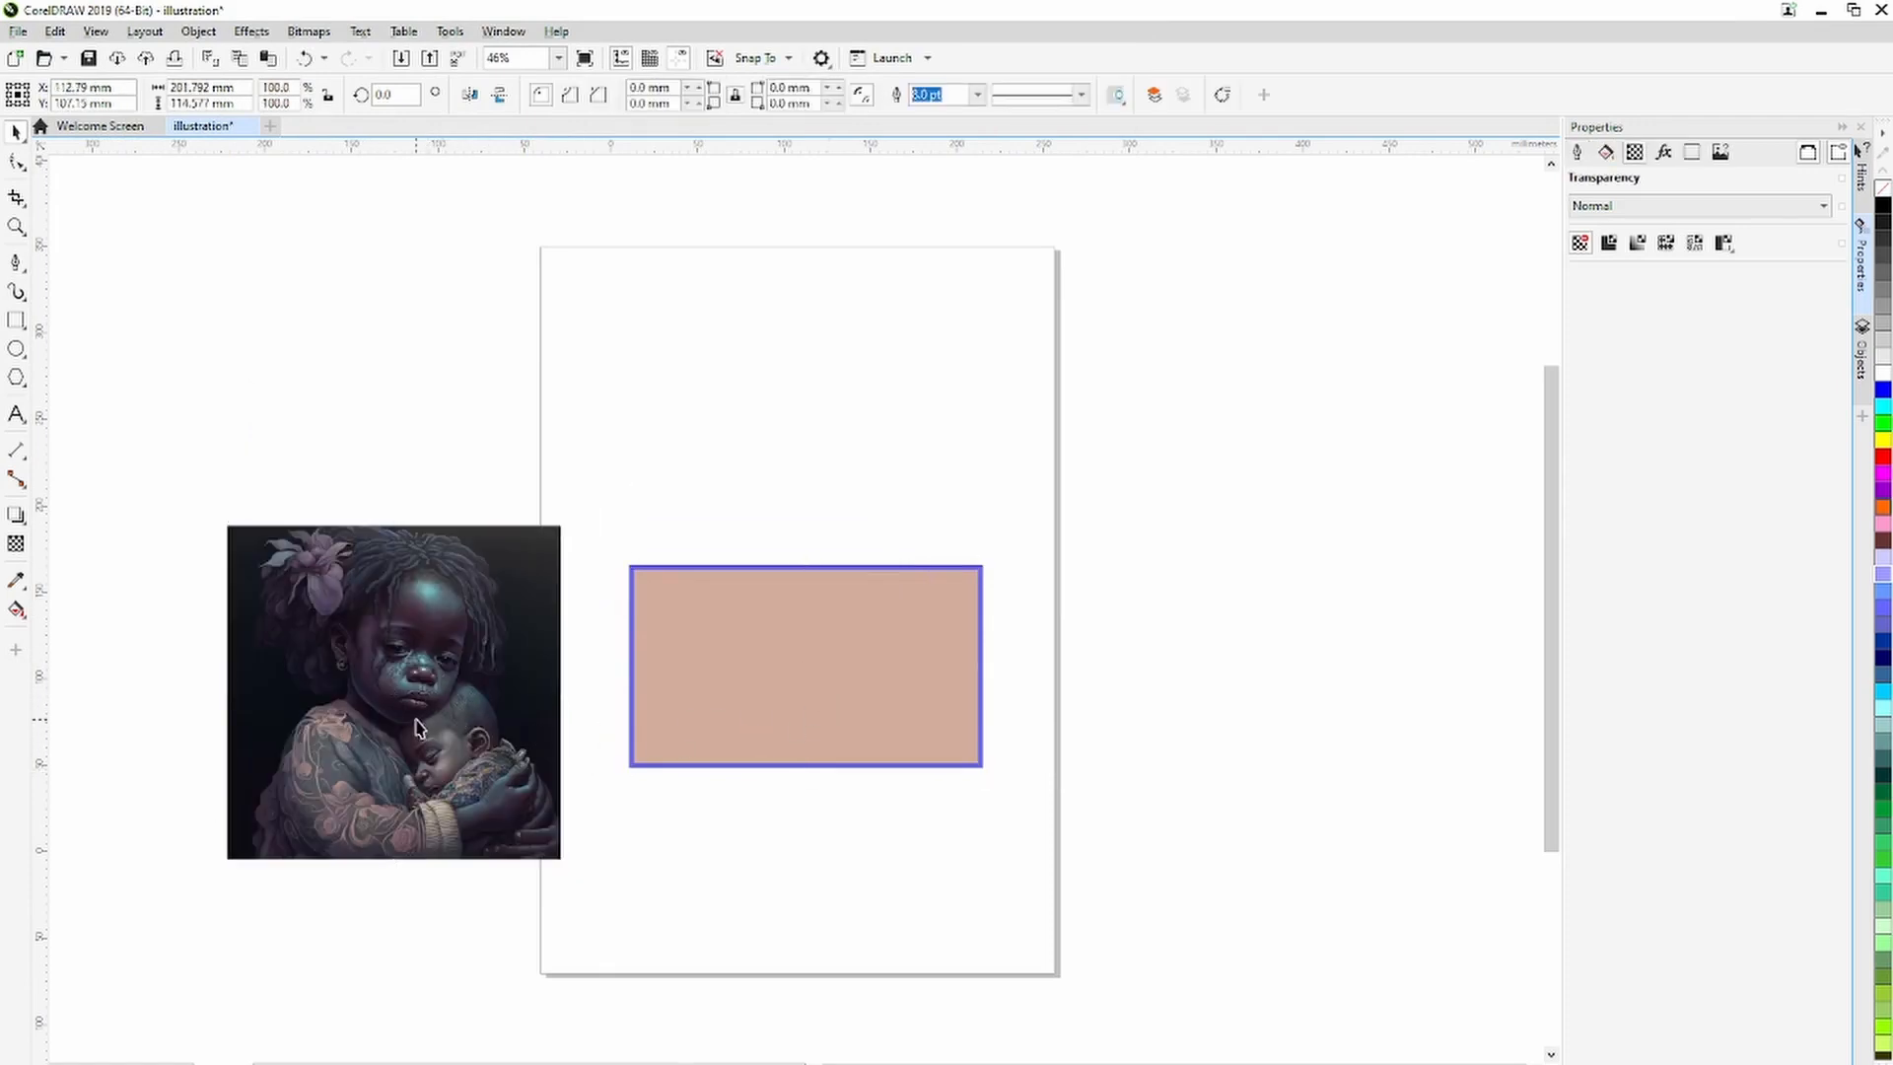
PowerClip the imported picture inside the pink rectangle.
left_click(464, 668)
right_click(463, 670)
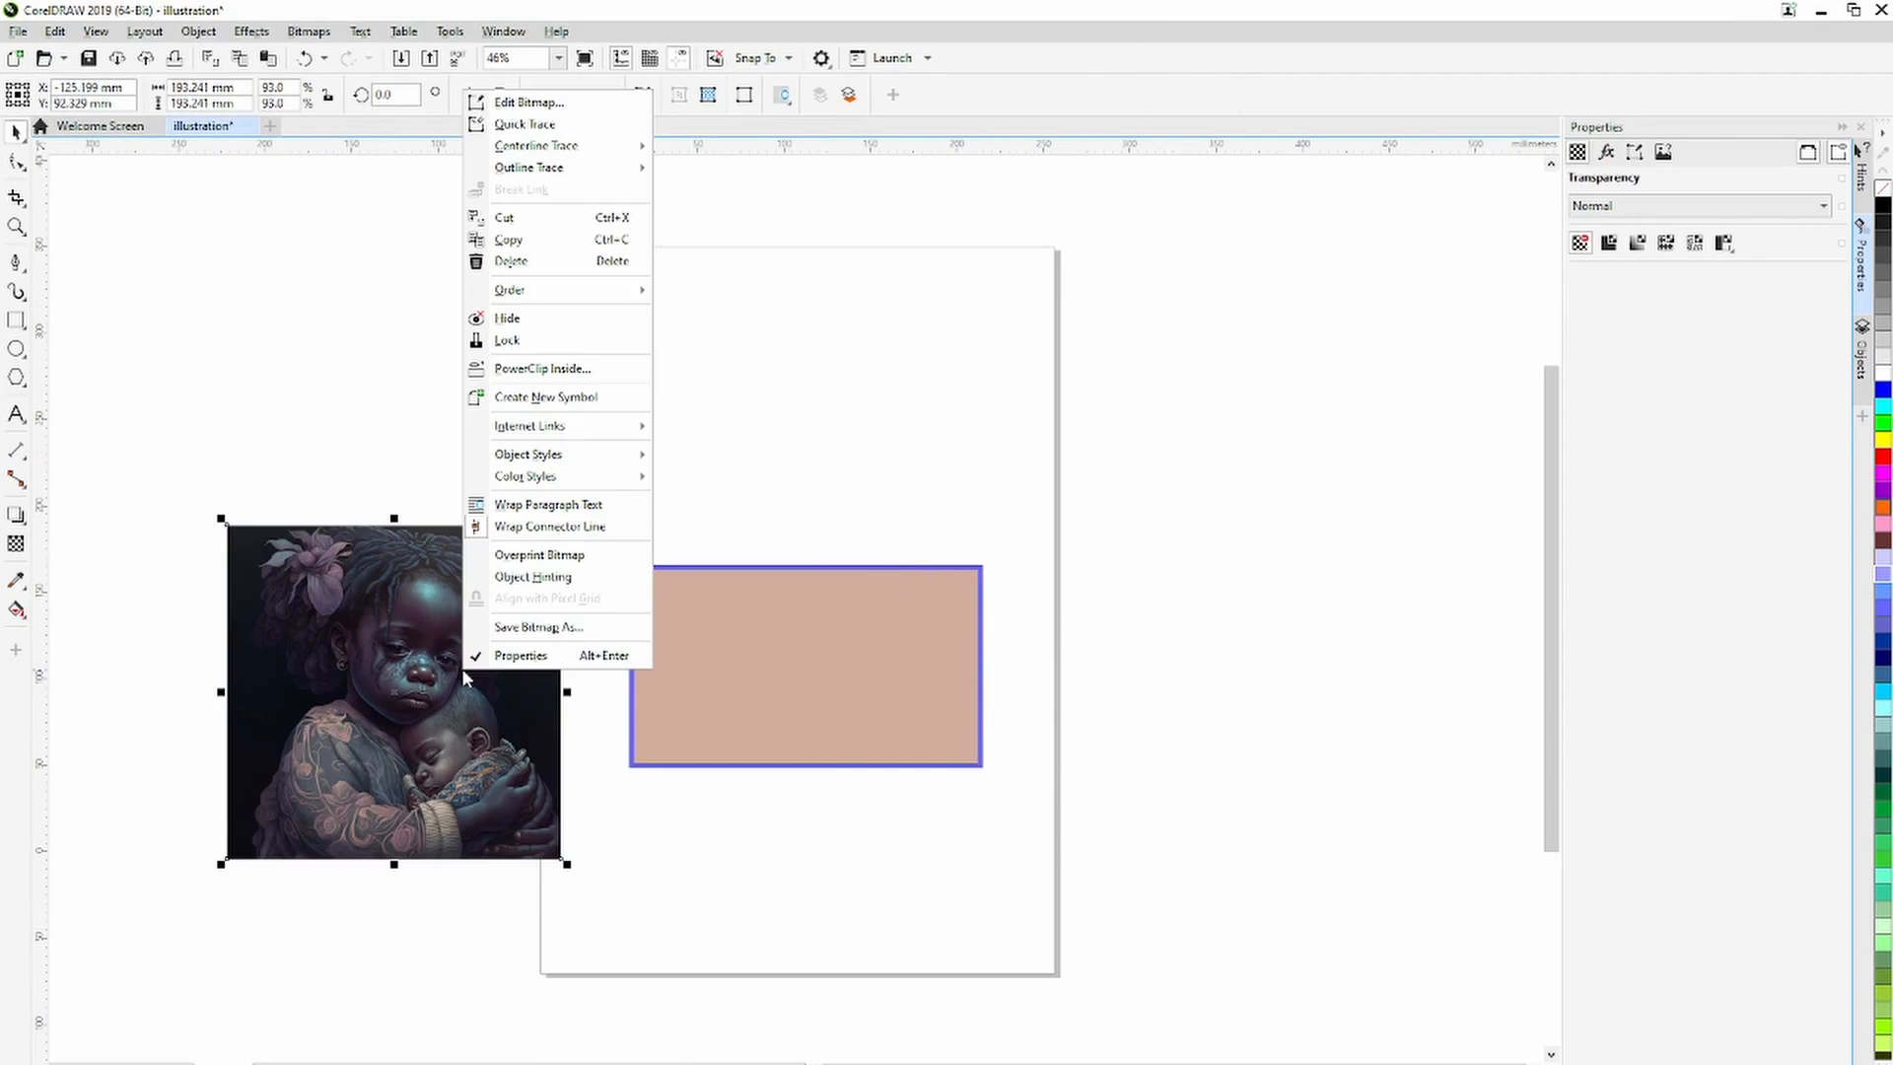
left_click(444, 706)
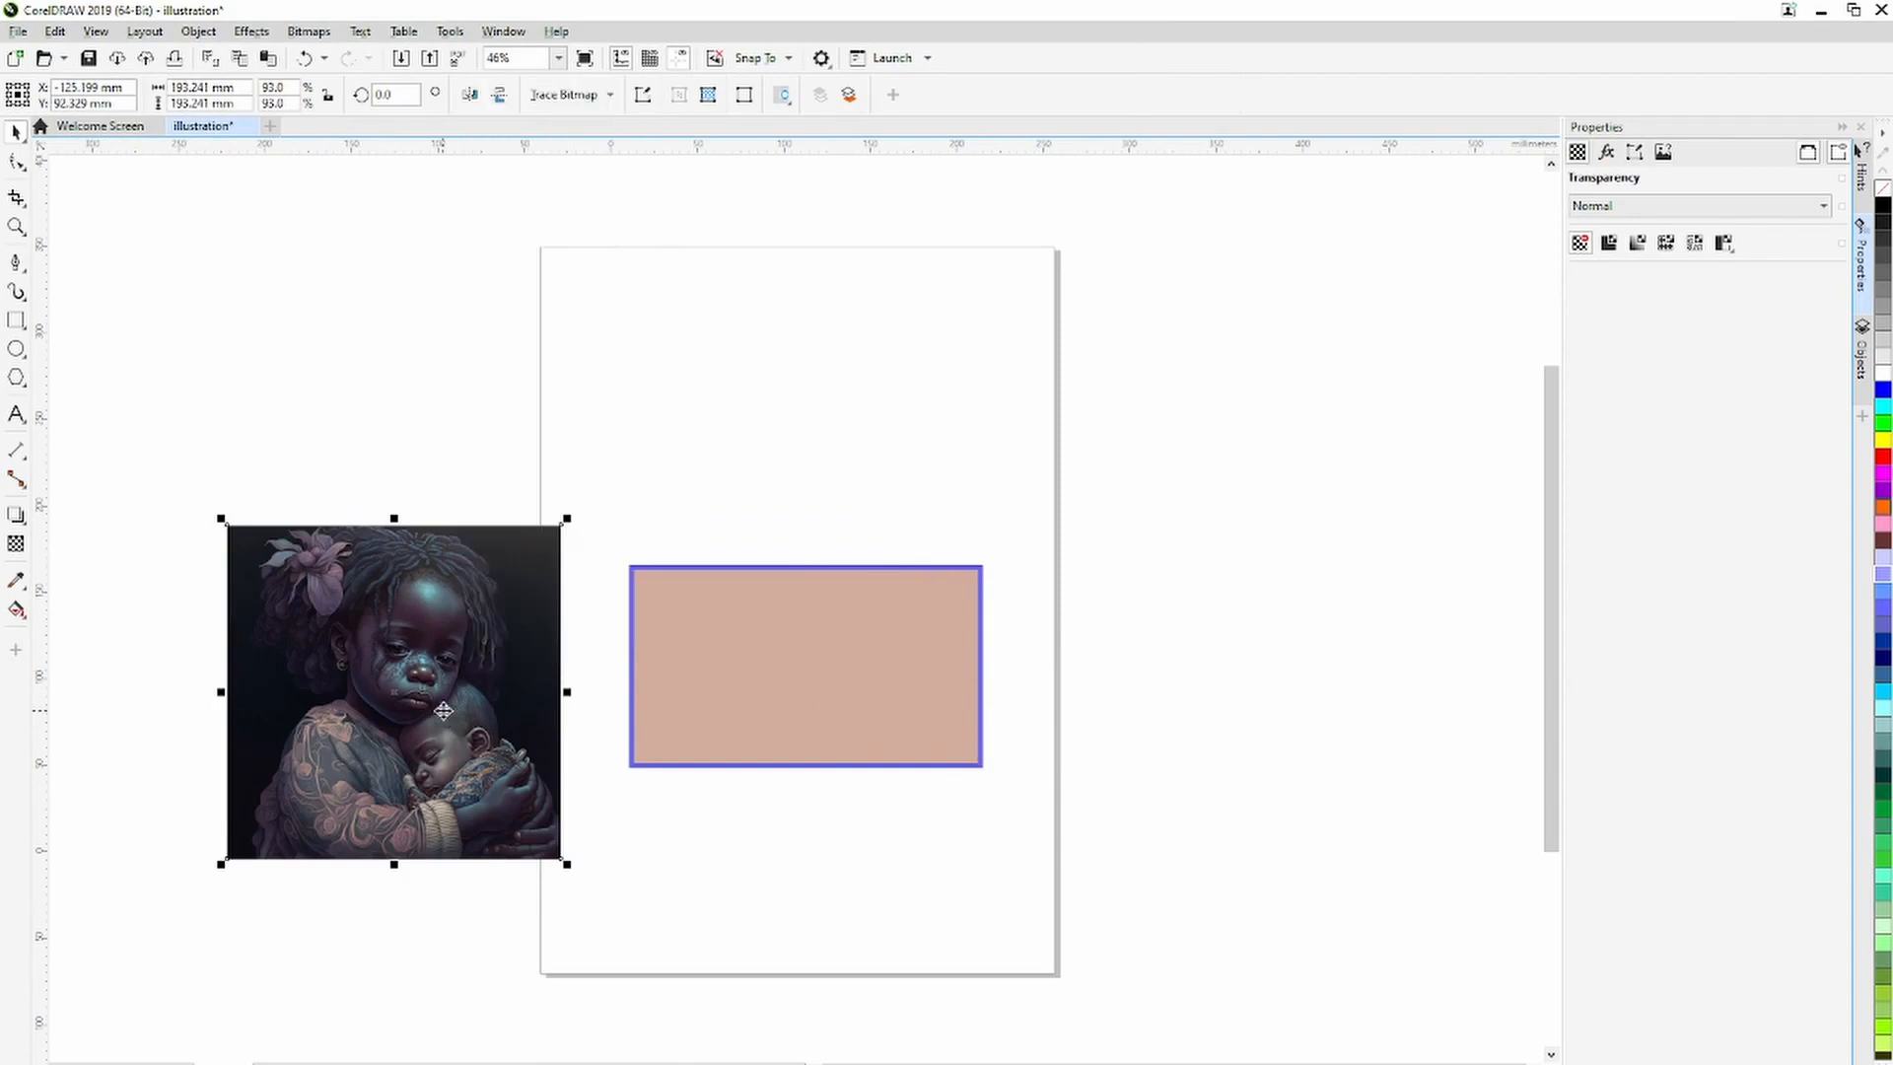
right_click(456, 673)
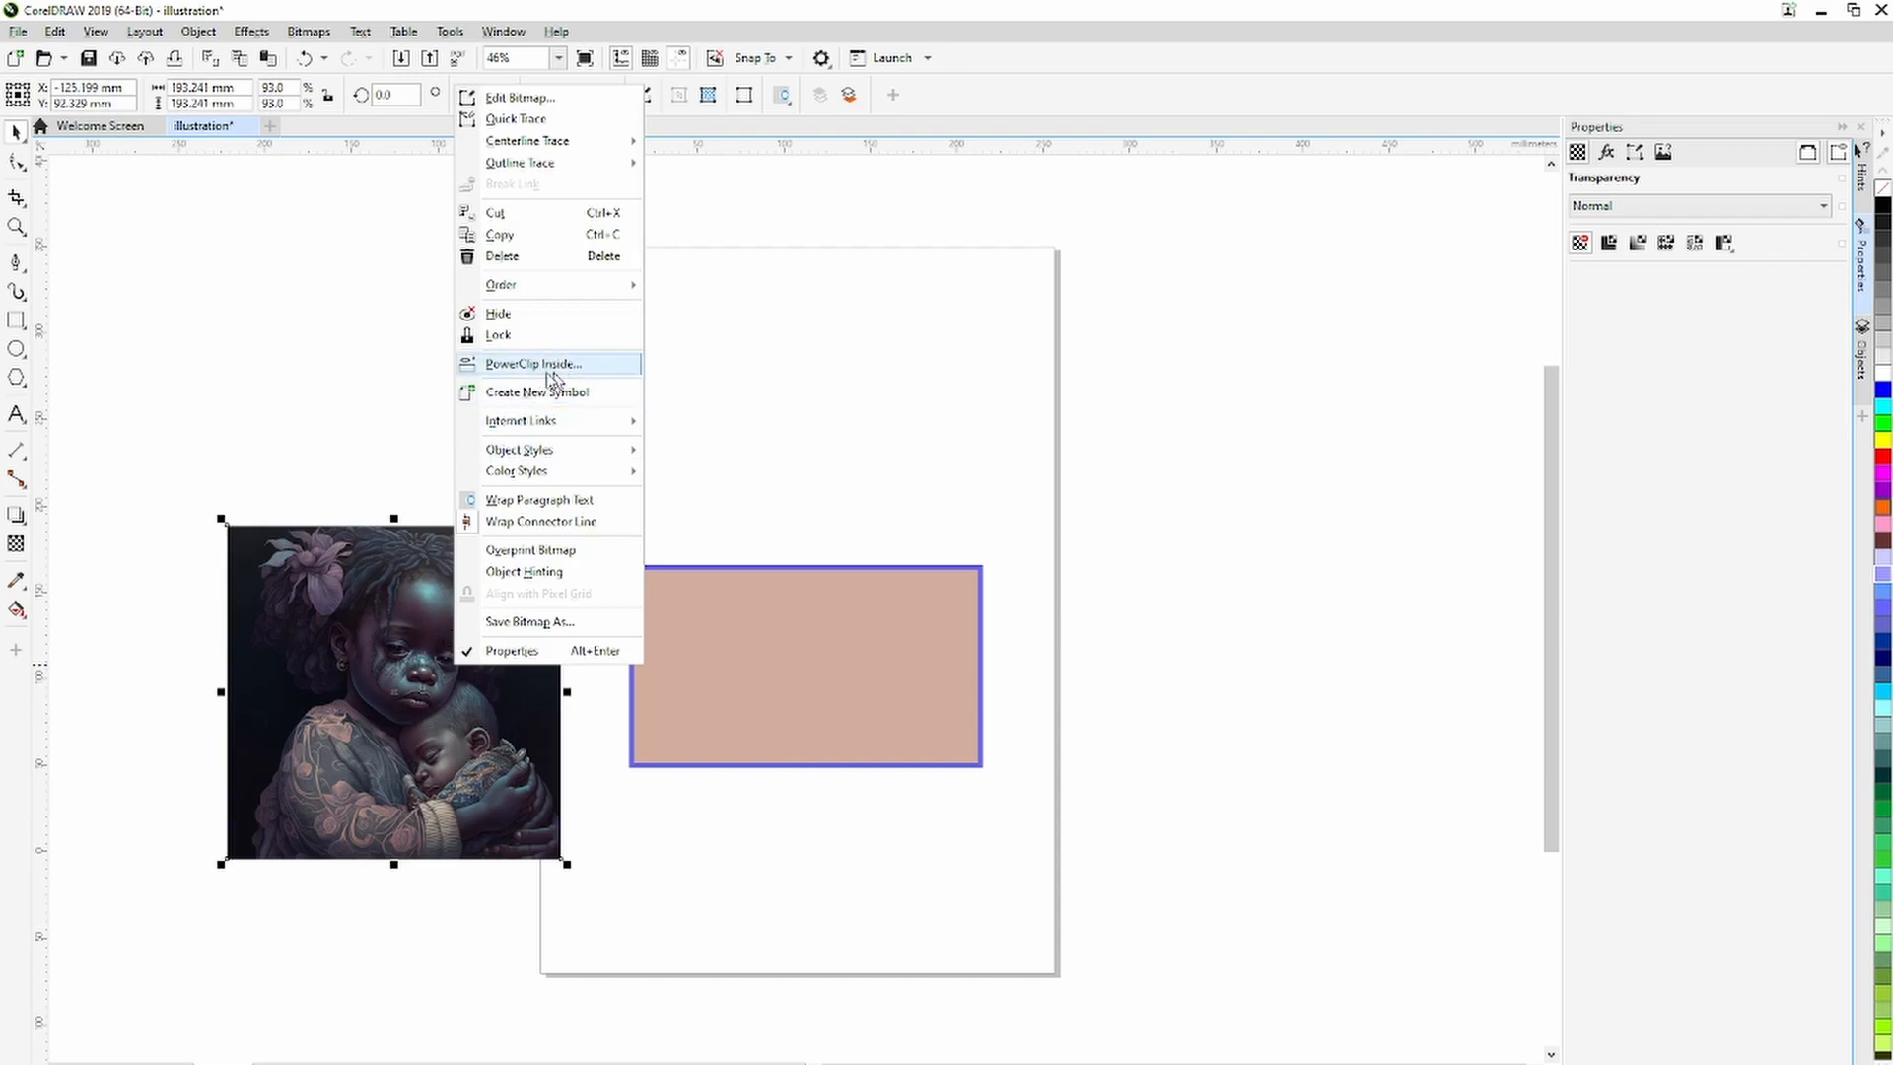
left_click(501, 365)
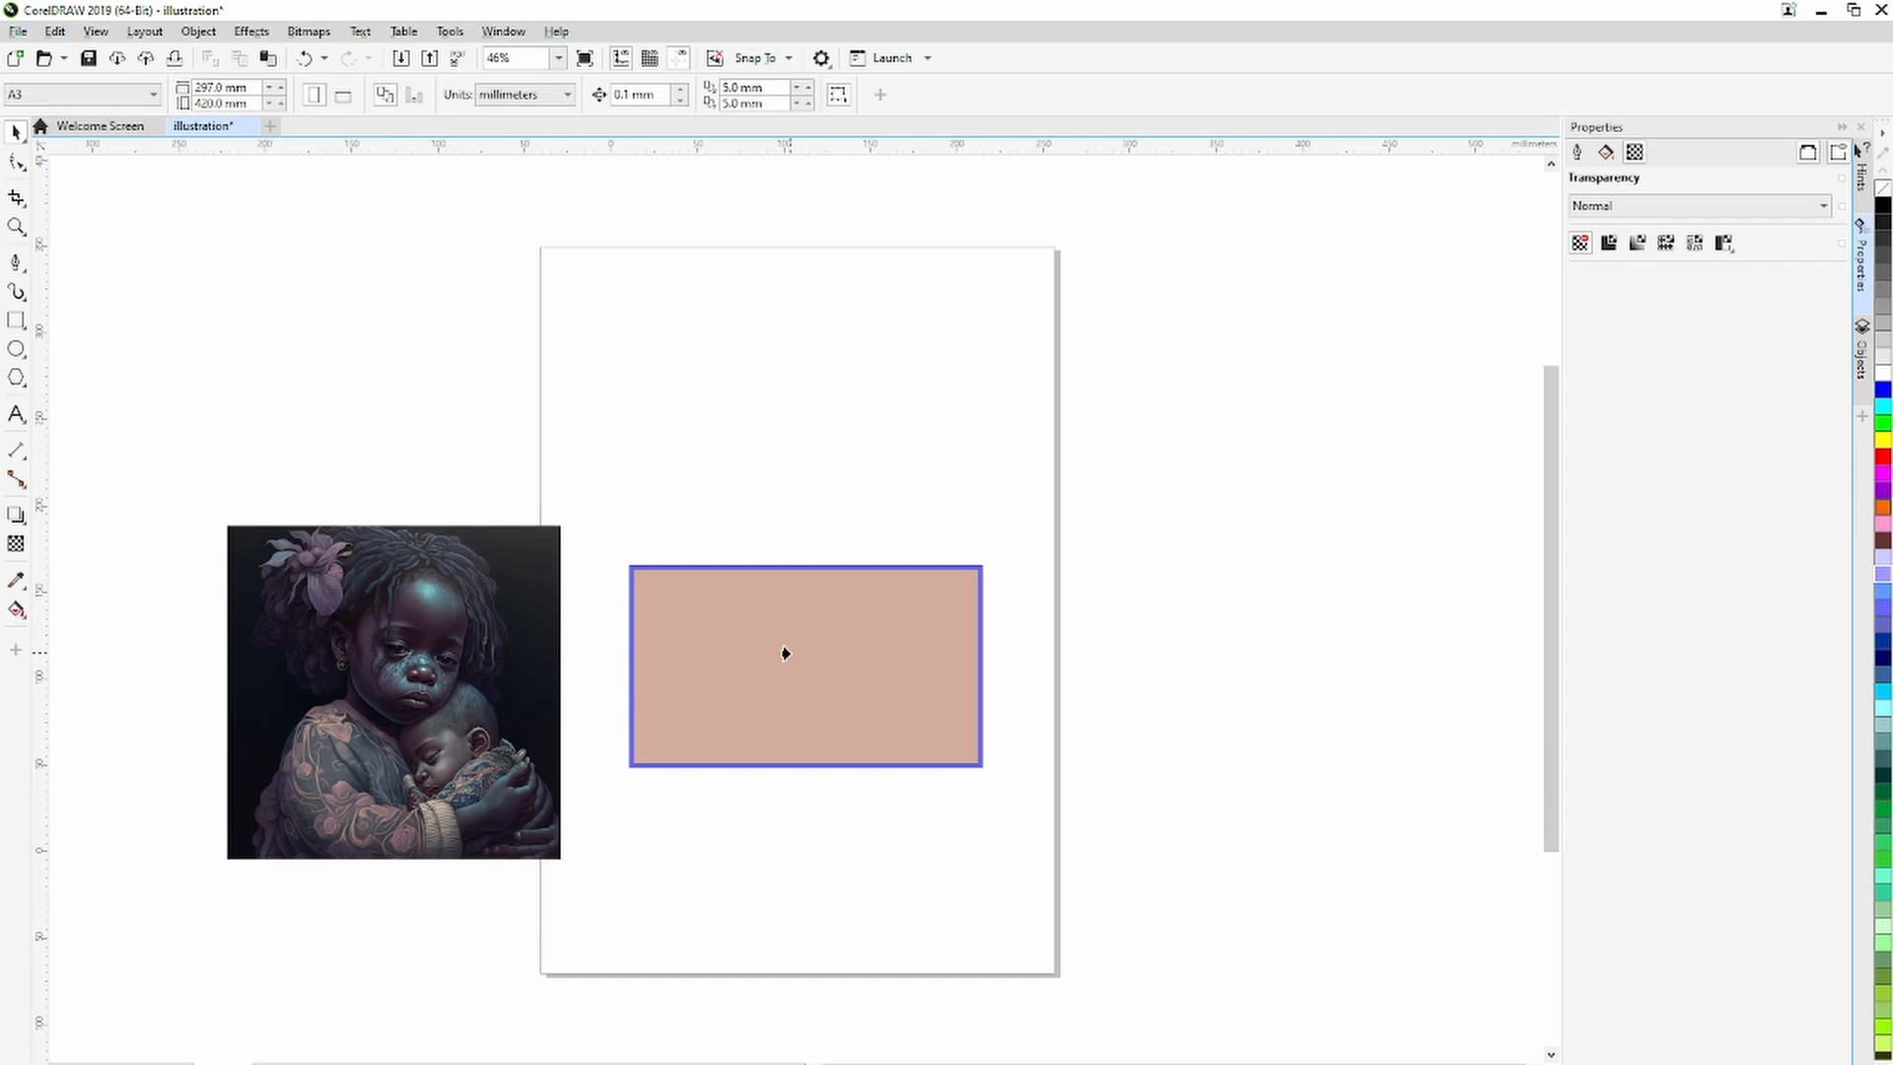
left_click(785, 653)
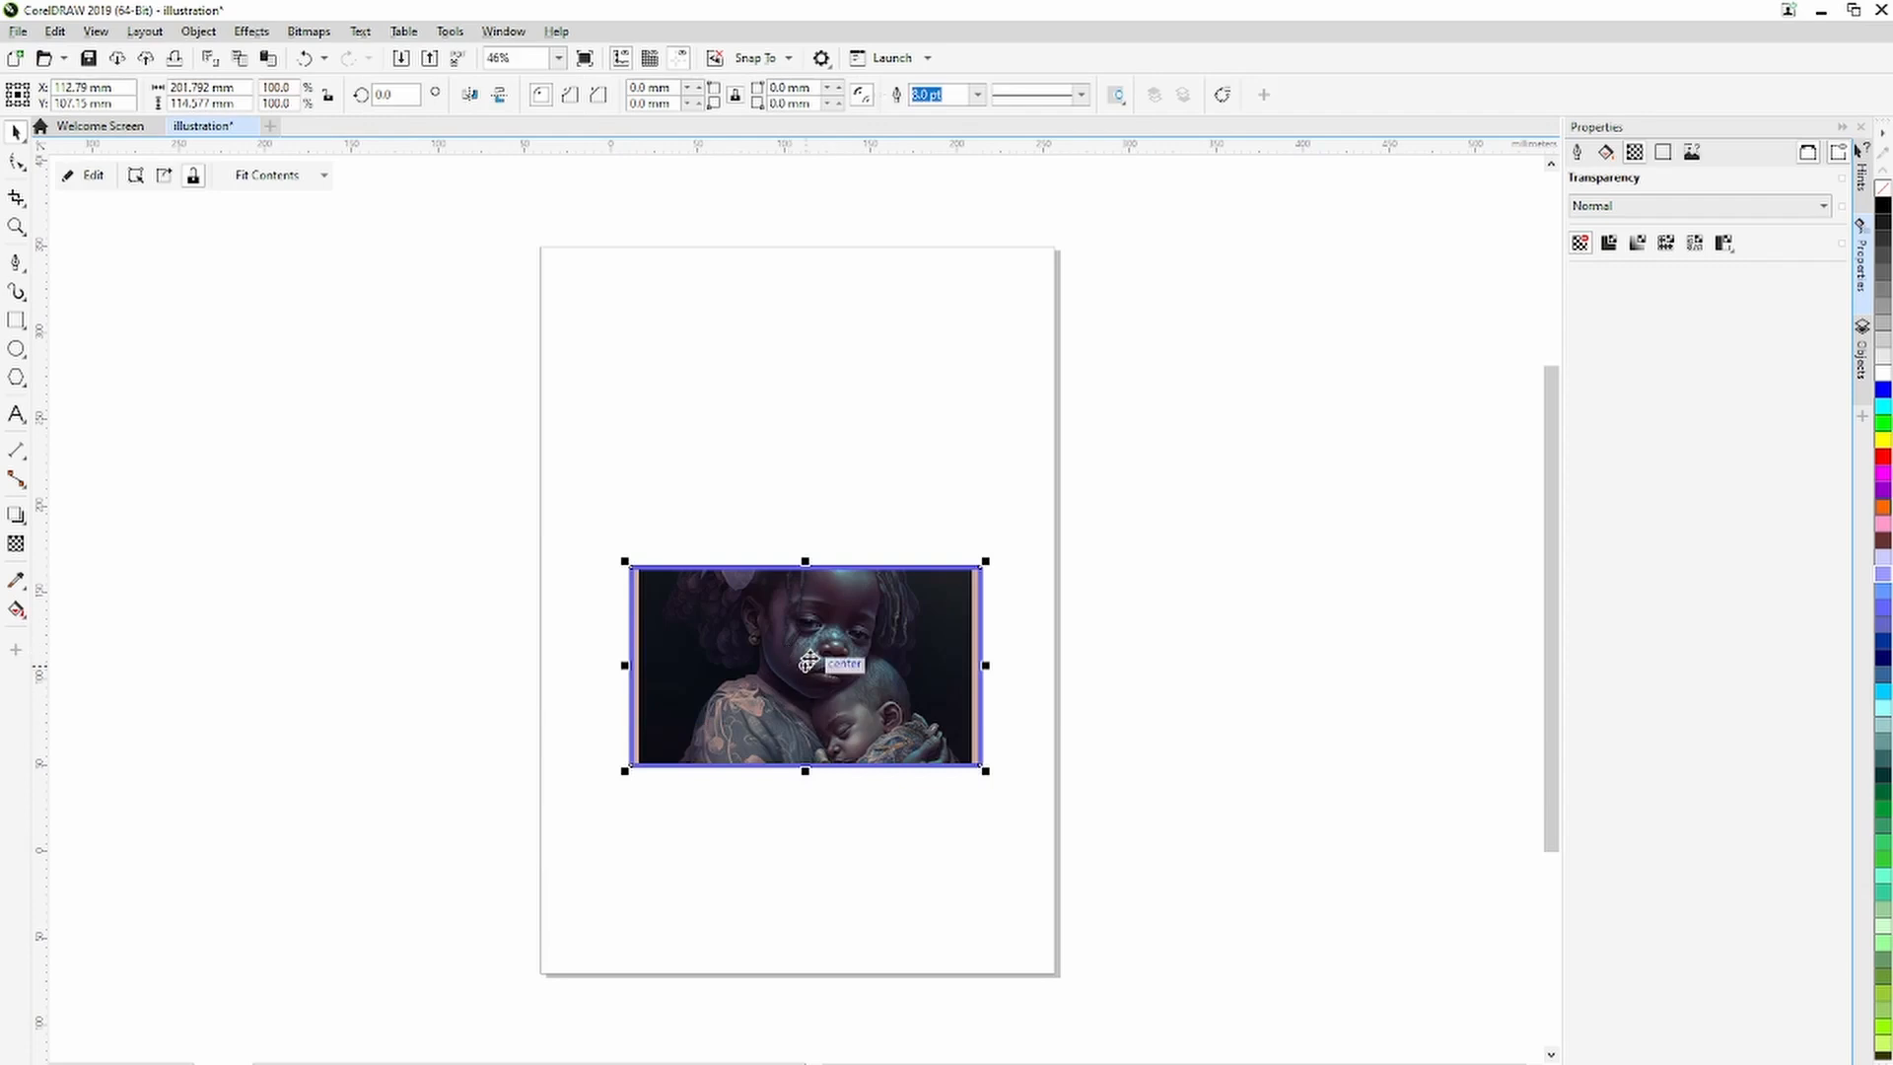
Edit the PowerClip contents, enlarge the picture to about 219 mm square so it spans the frame's width, and finish editing.
left_click(86, 176)
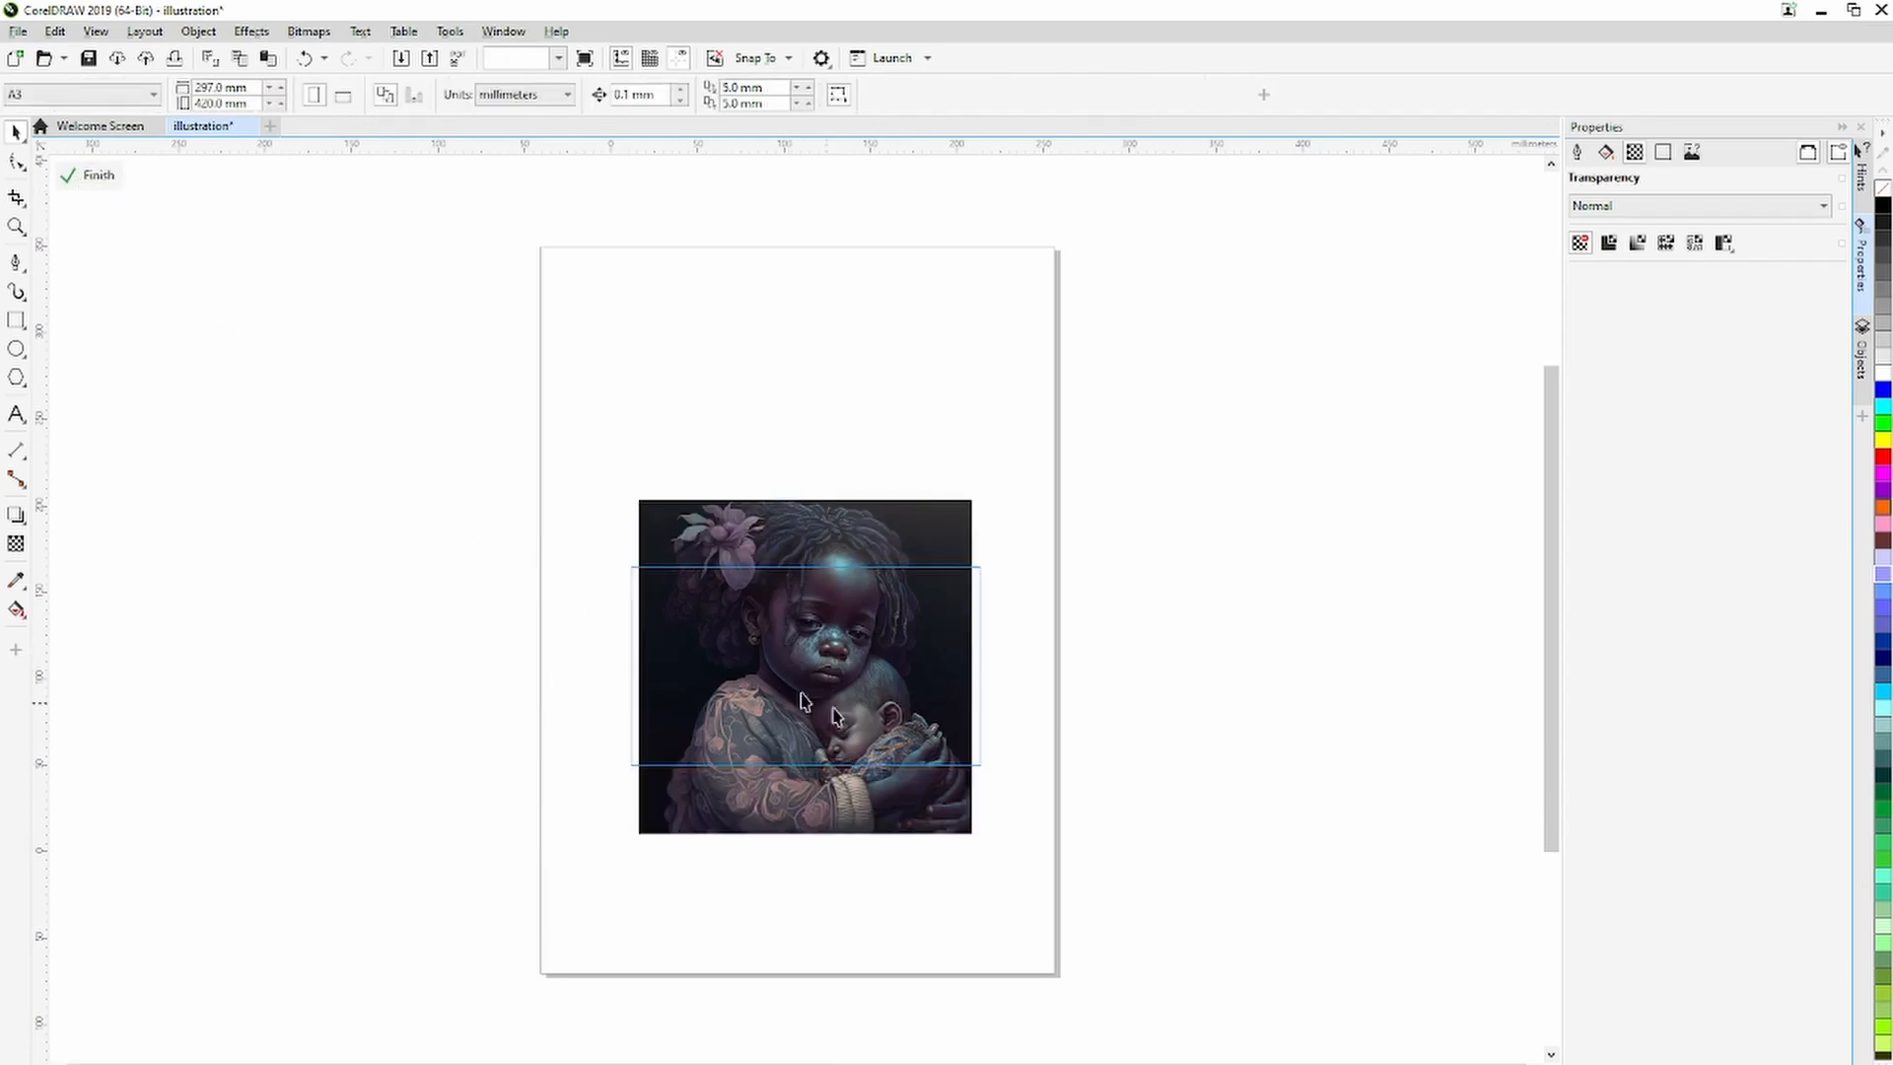
left_click(874, 695)
left_click_drag(634, 666, 605, 665)
key("ctrl+z")
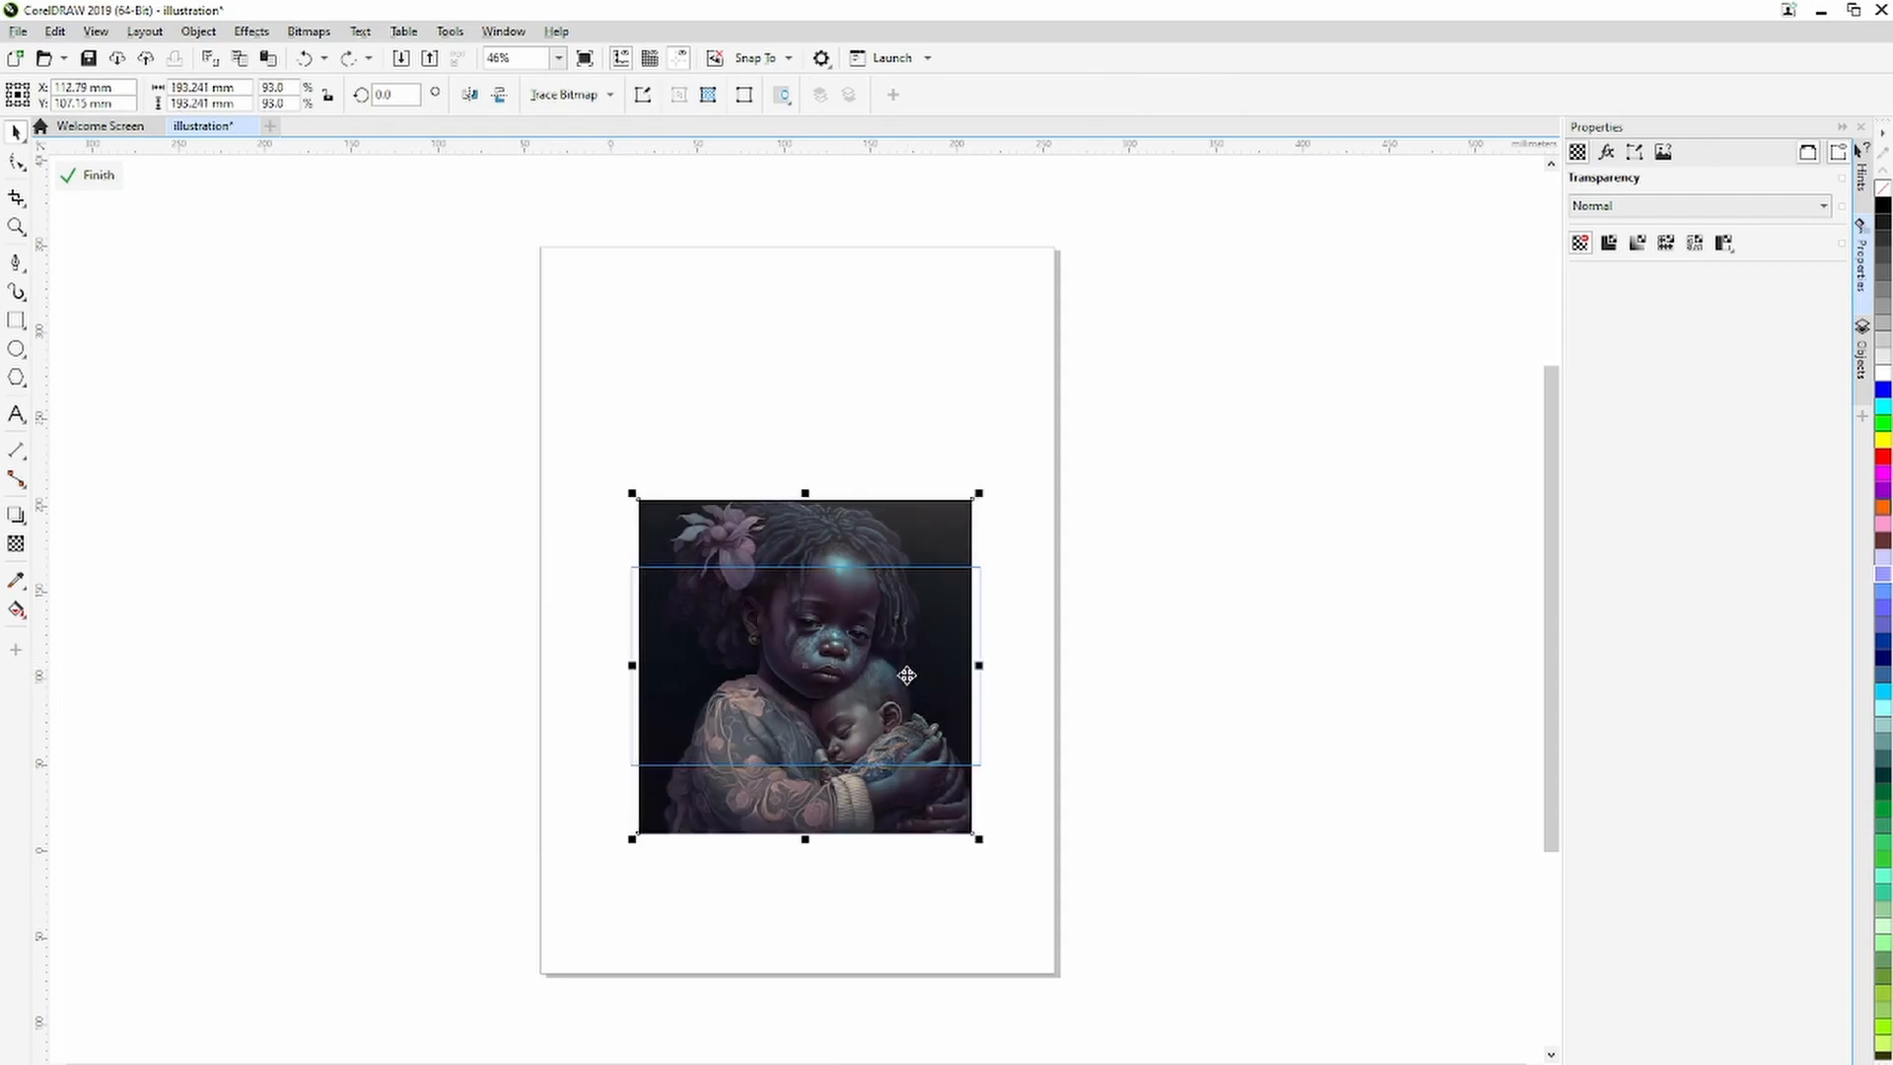
left_click_drag(983, 842, 1015, 875)
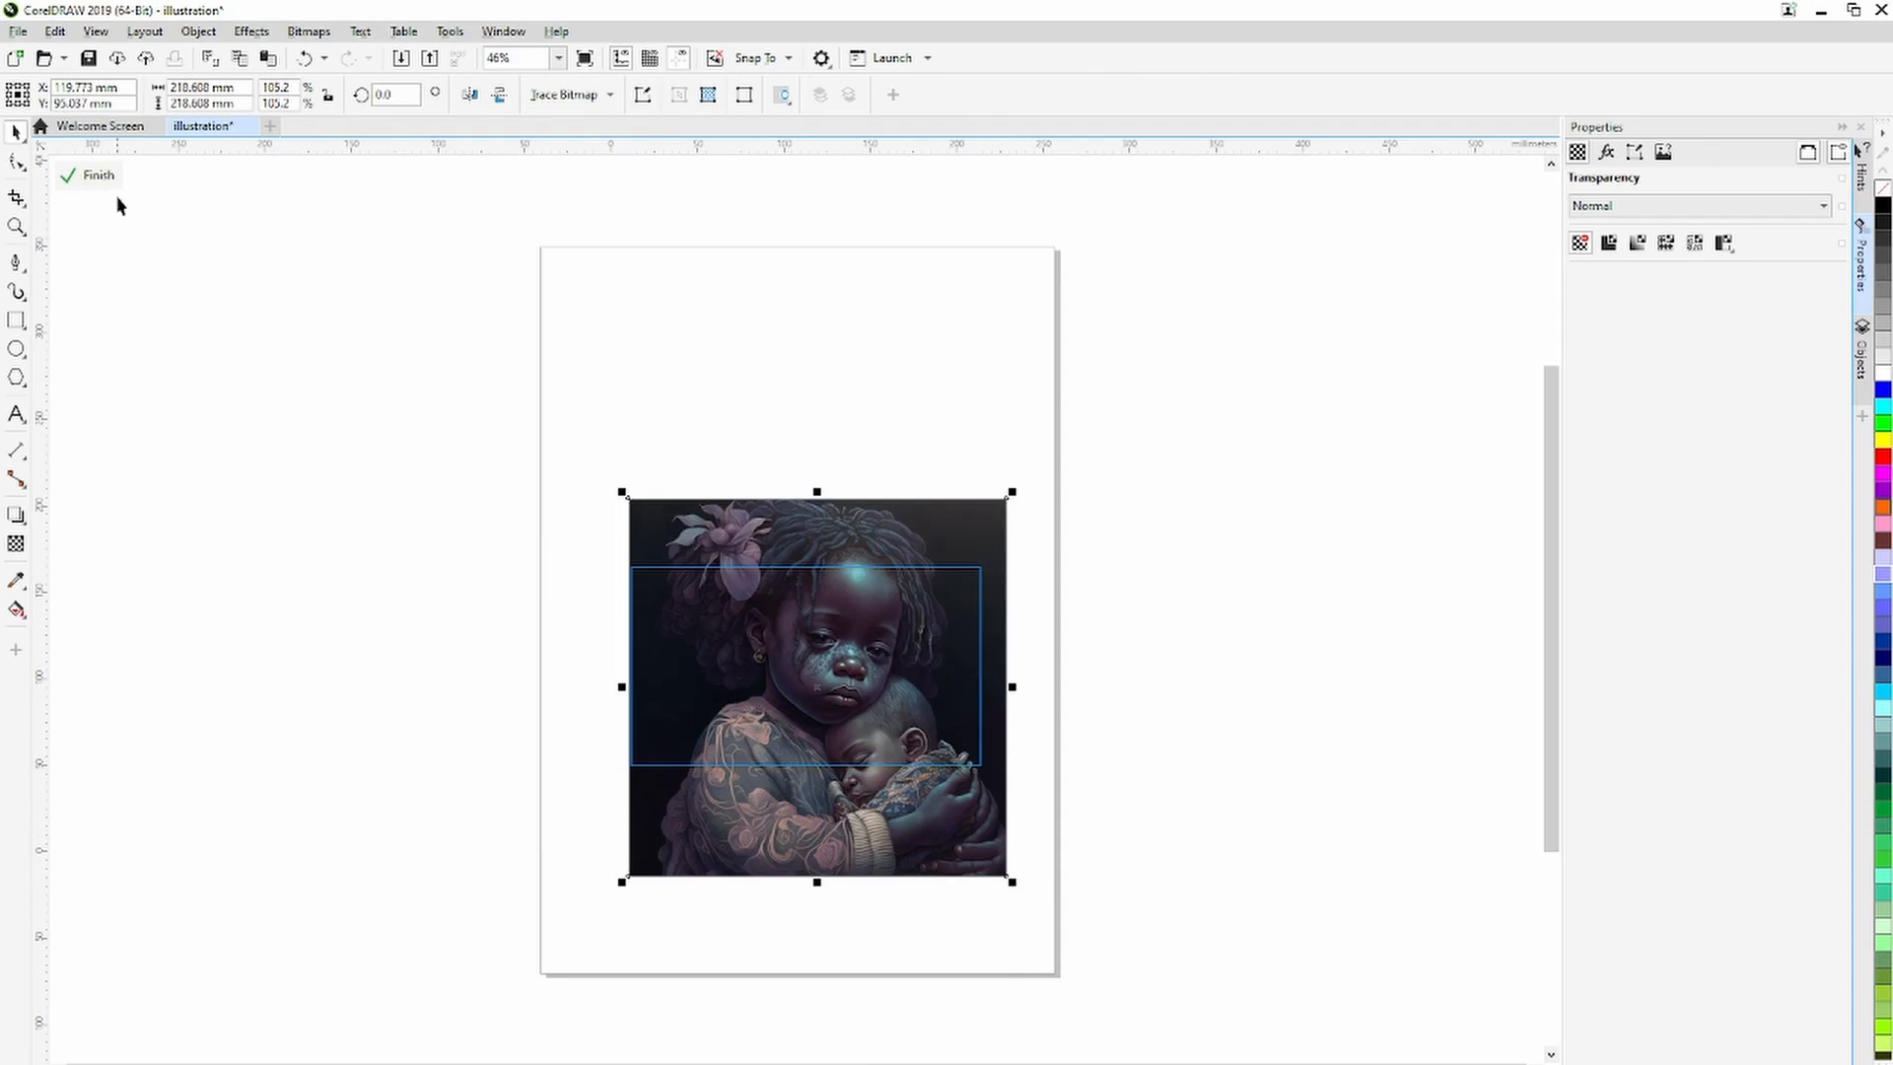
left_click(91, 175)
Delete the rectangle with the clipped picture, leaving the page empty.
left_click_drag(934, 737, 1282, 714)
left_click_drag(1208, 658, 850, 480)
key("Delete")
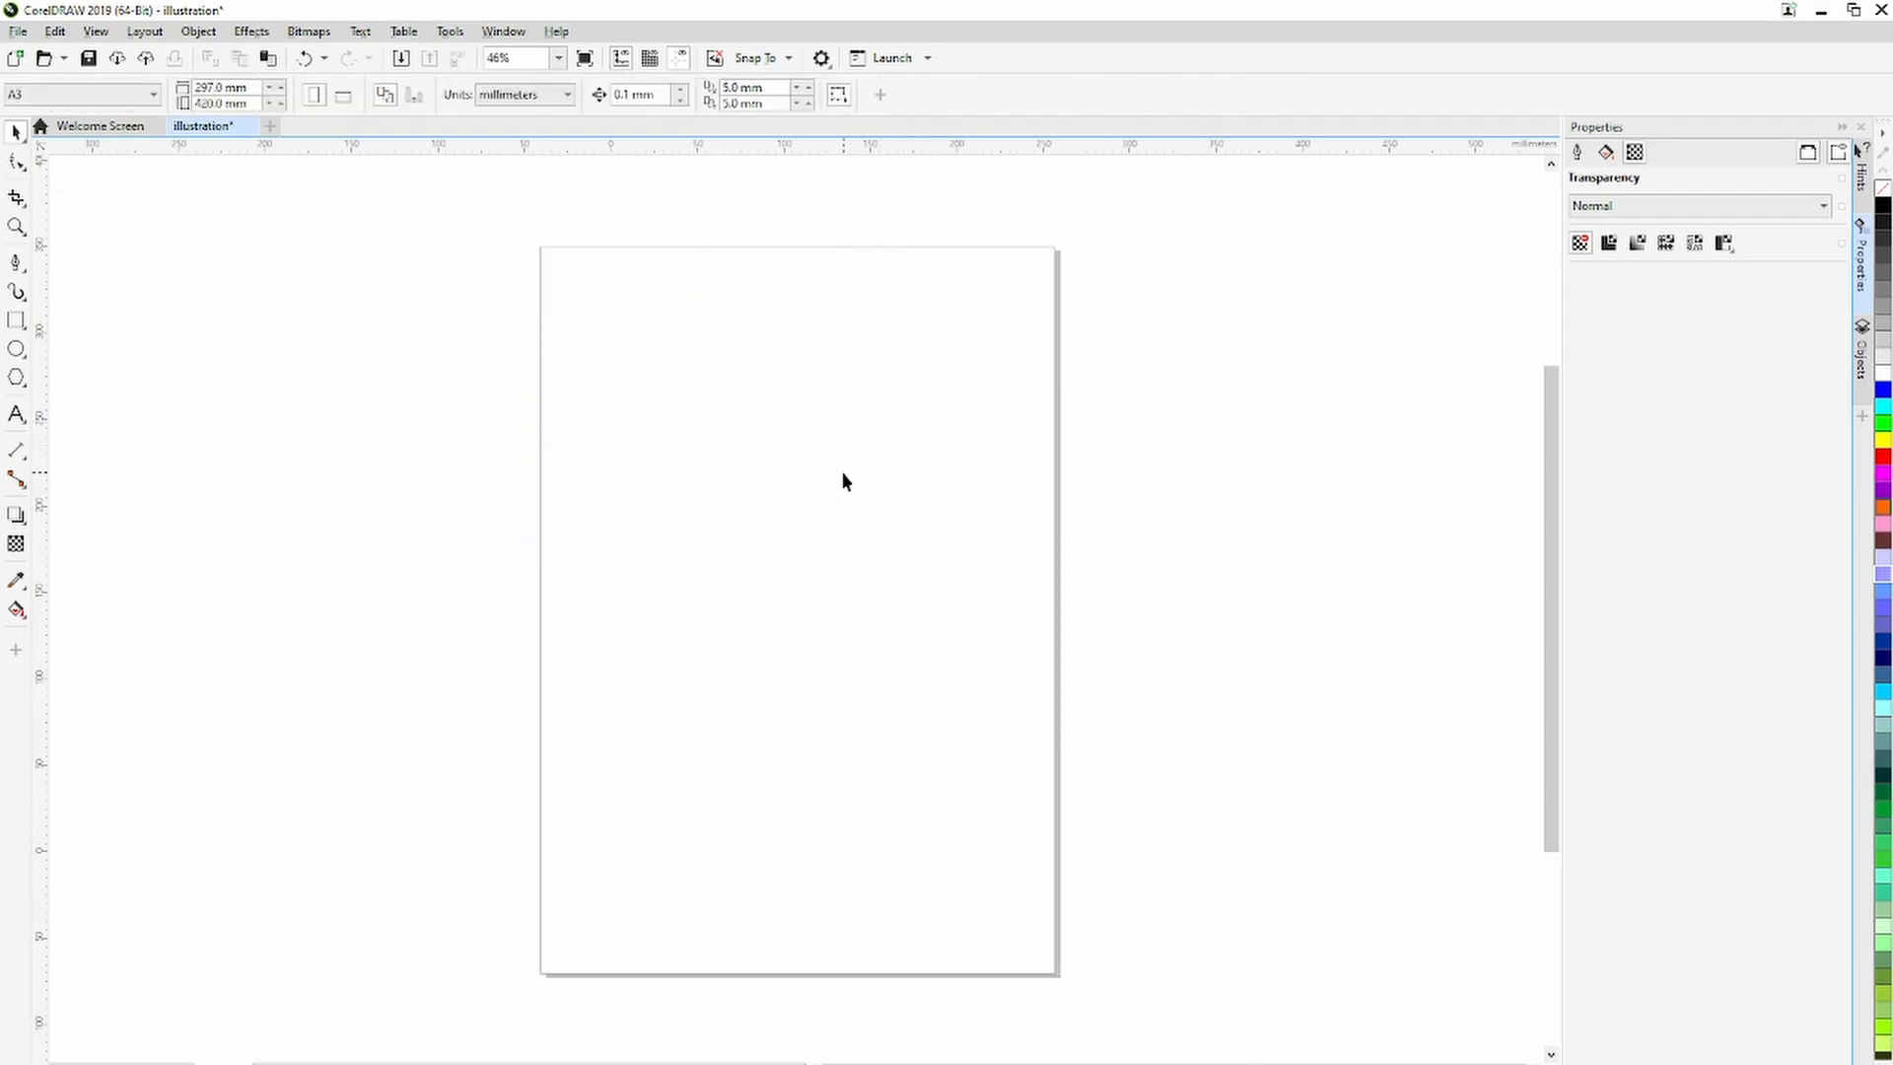
Draw a rectangle about 187 × 117 mm in the page's upper half, fill it red and remove its outline.
left_click(16, 320)
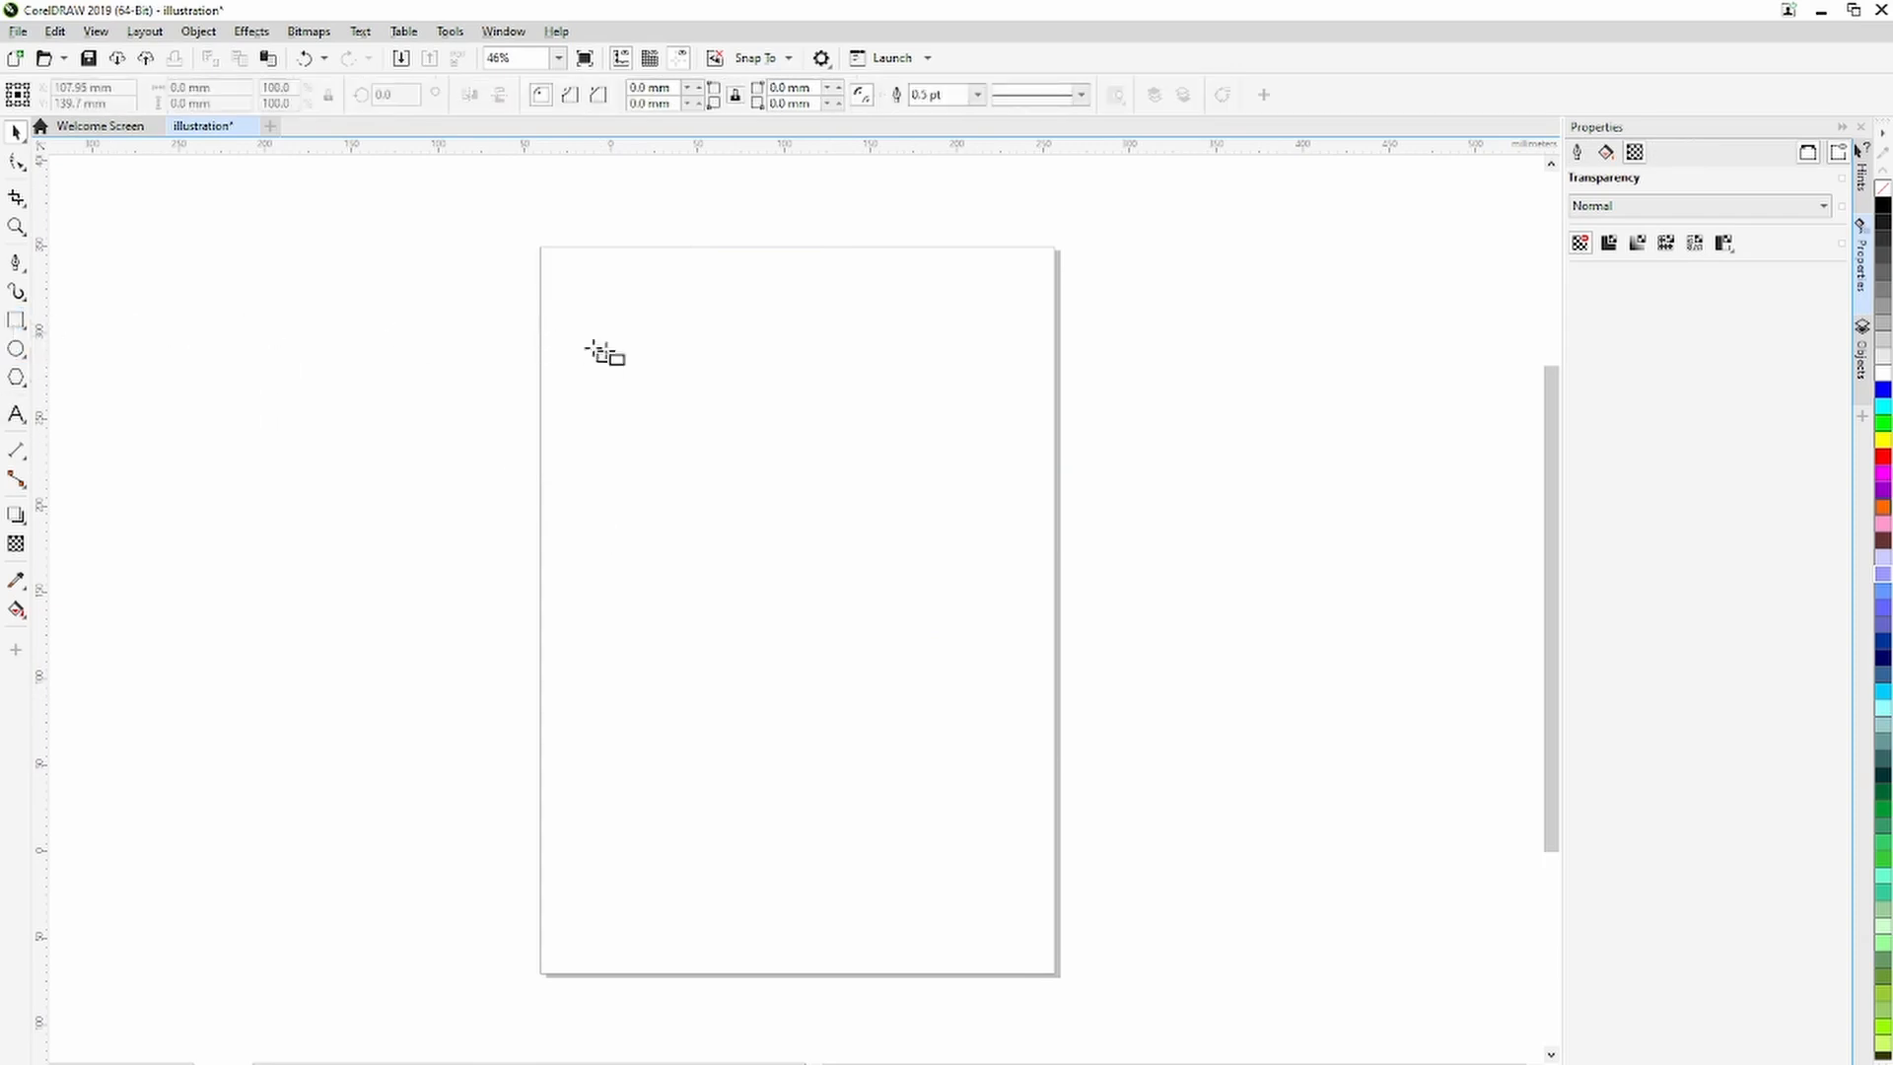
left_click_drag(667, 367, 990, 569)
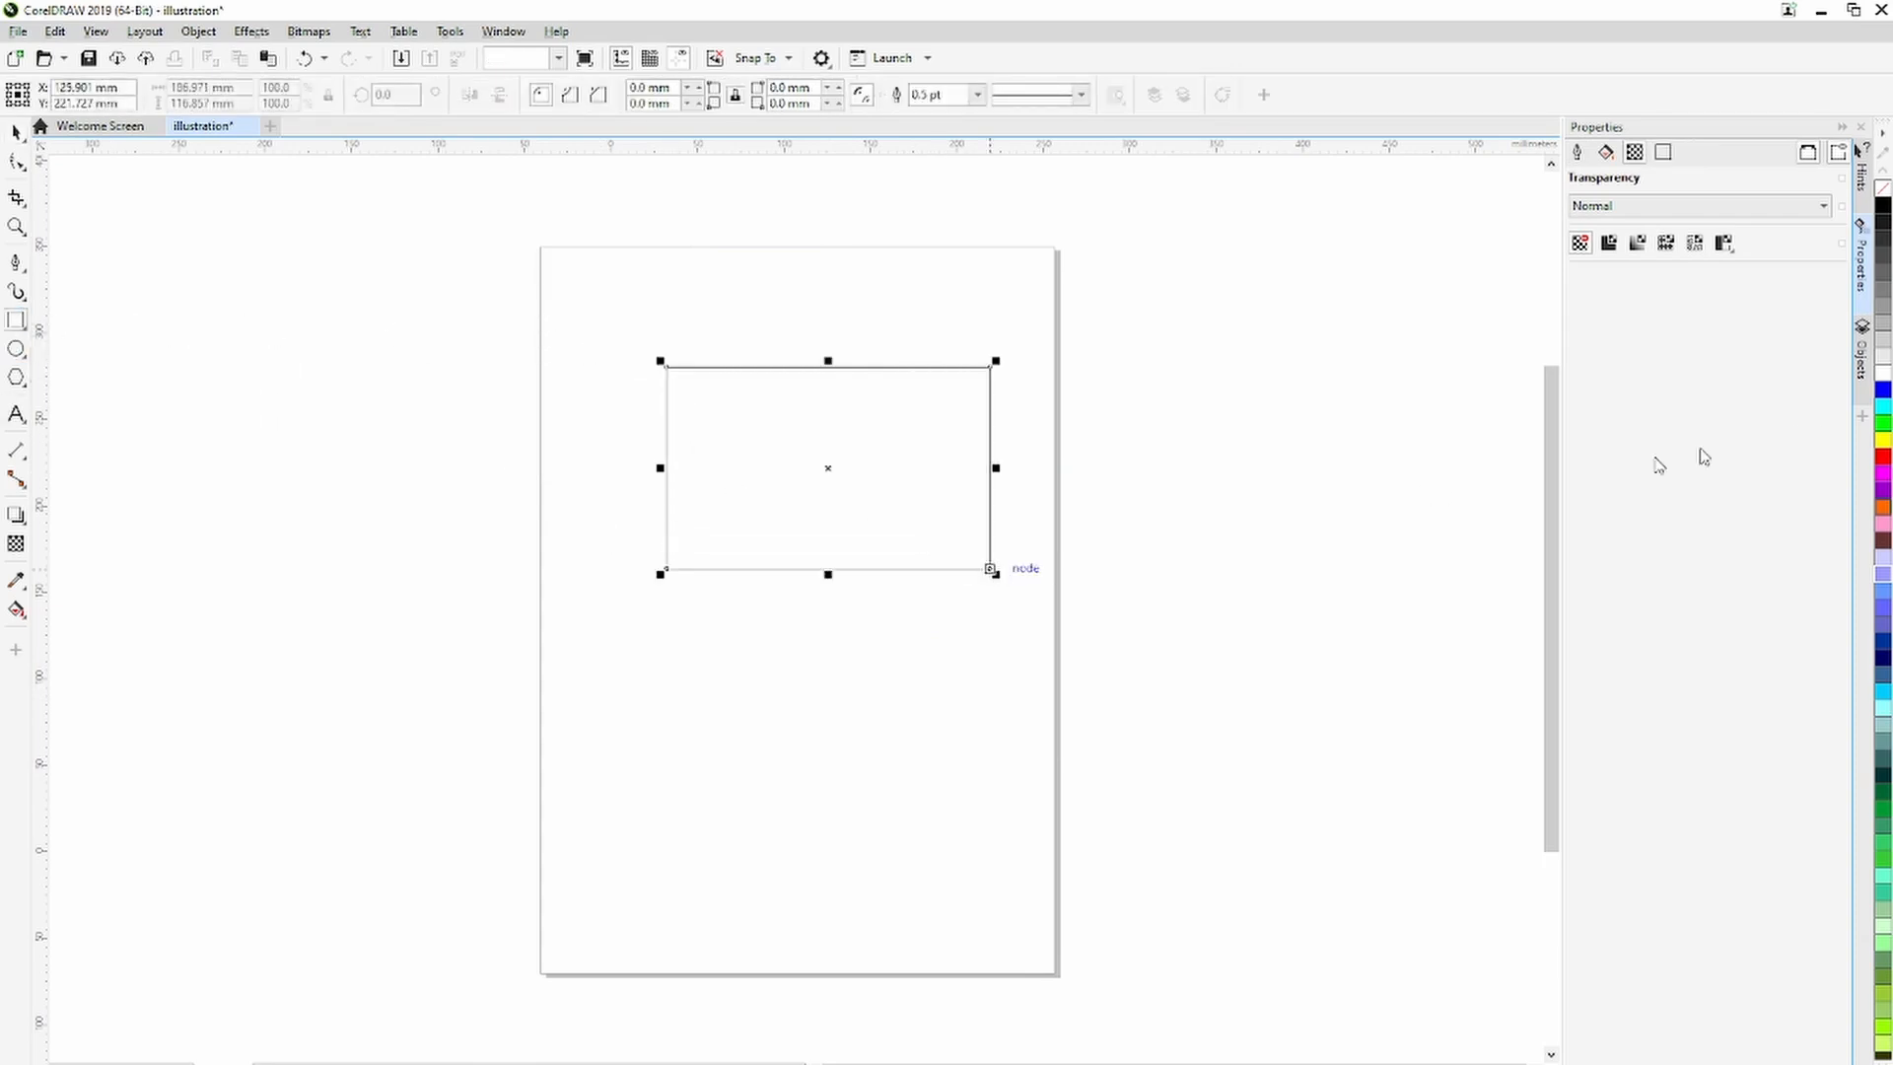
left_click(1882, 456)
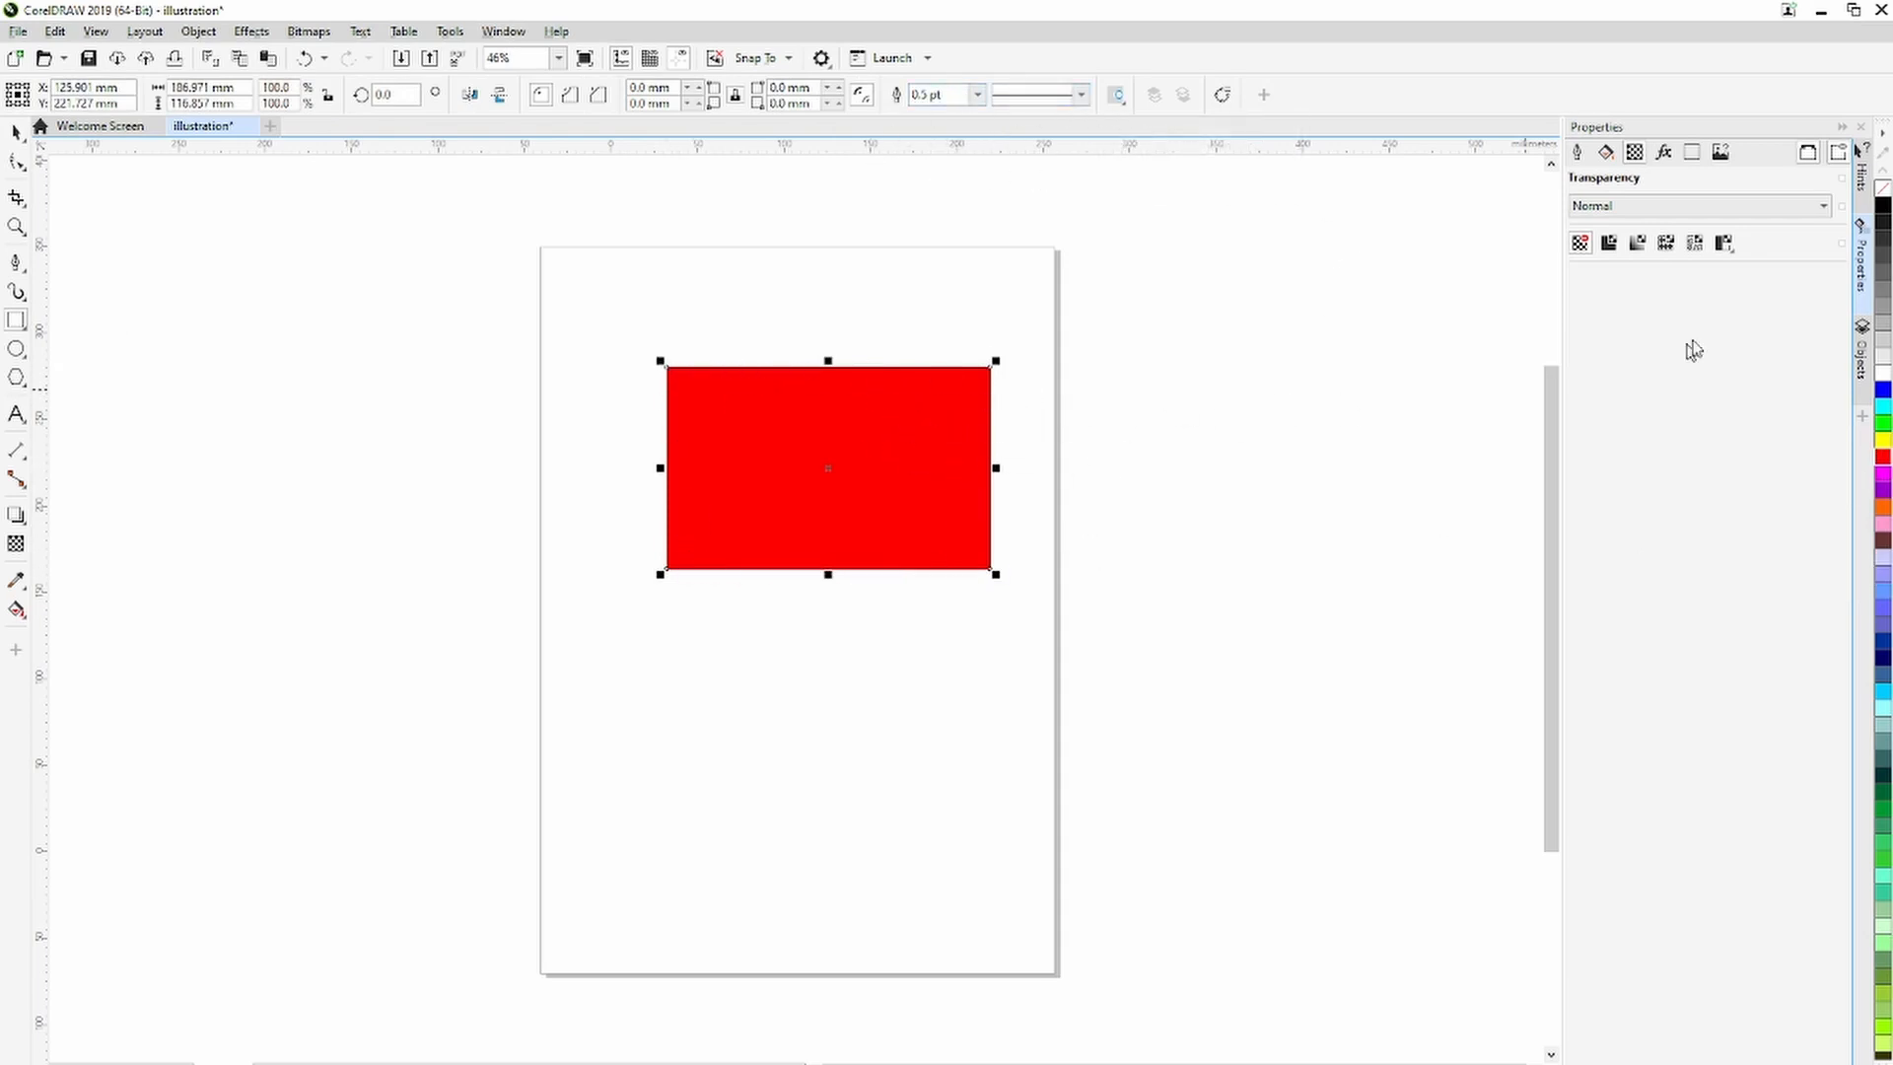
right_click(1883, 193)
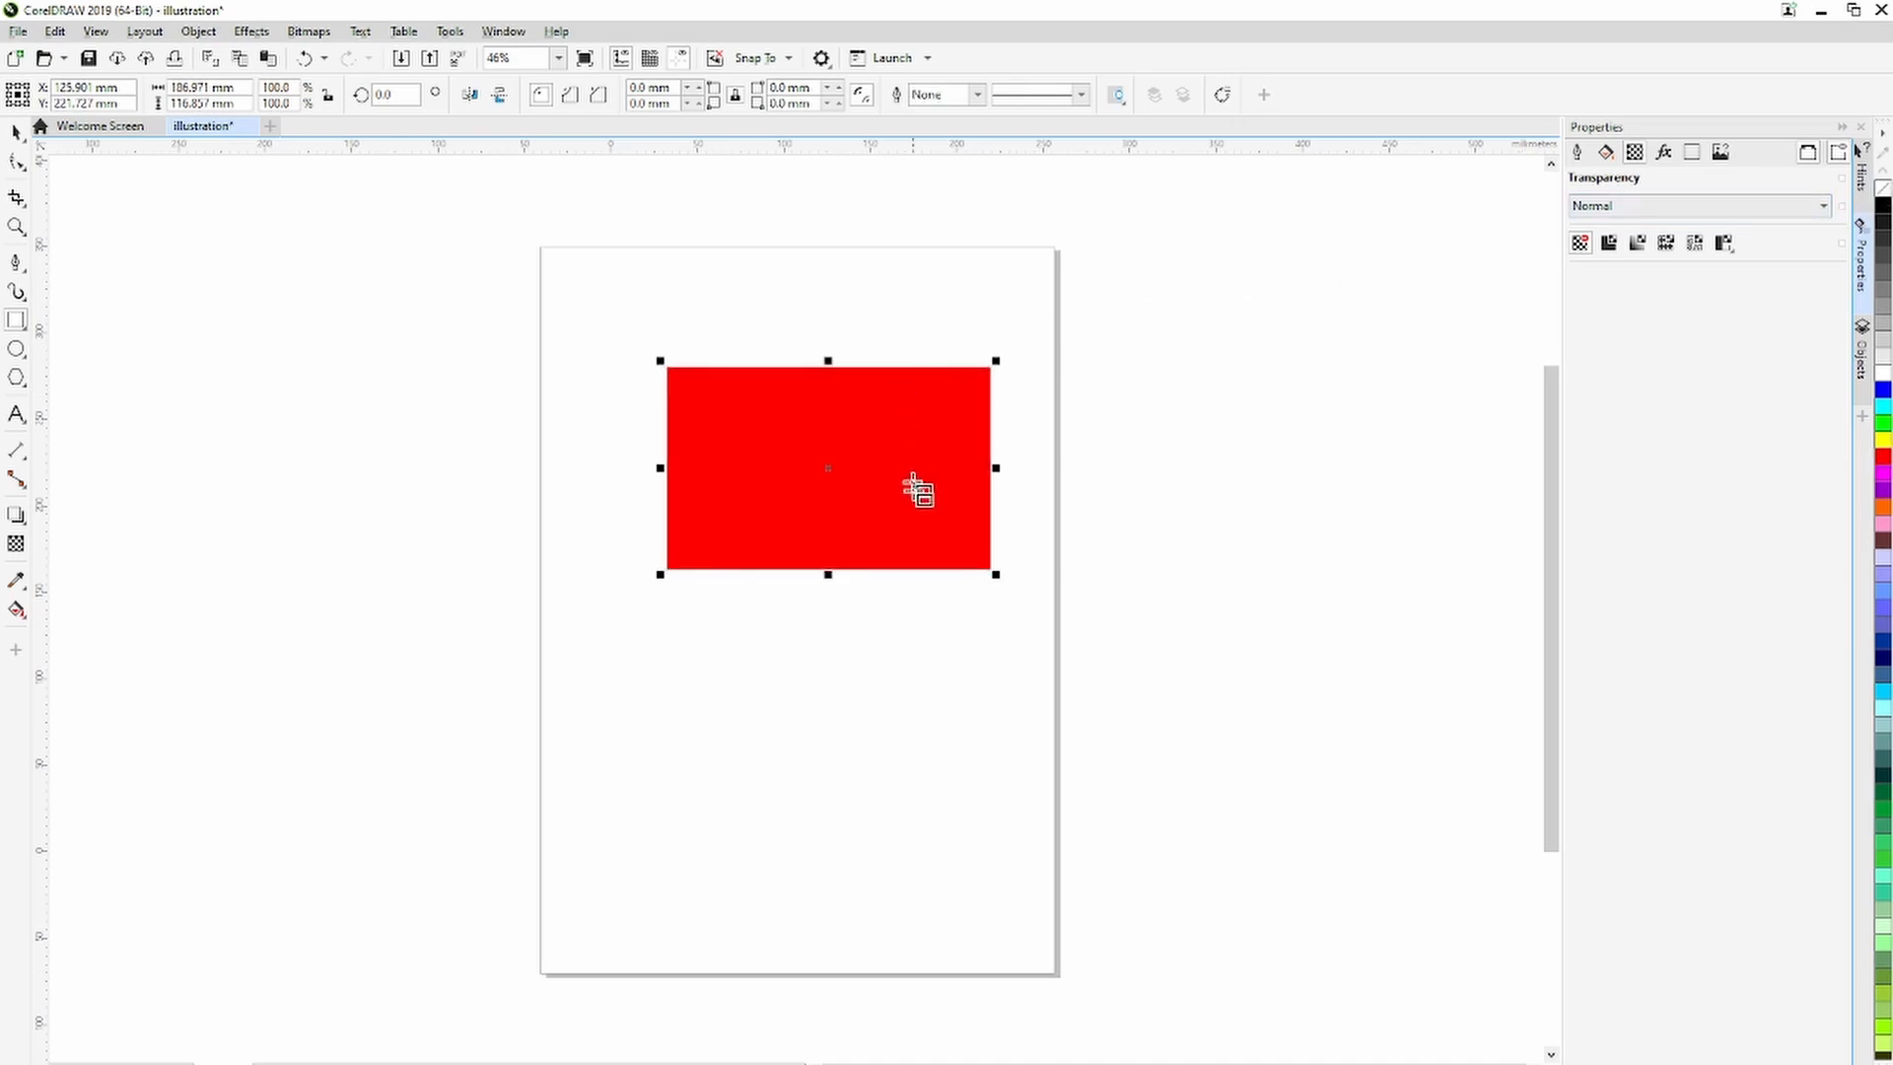
Examine the red rectangle's edges up close to check for an outline.
scroll(710, 548, "up", 3)
scroll(472, 598, "up", 1)
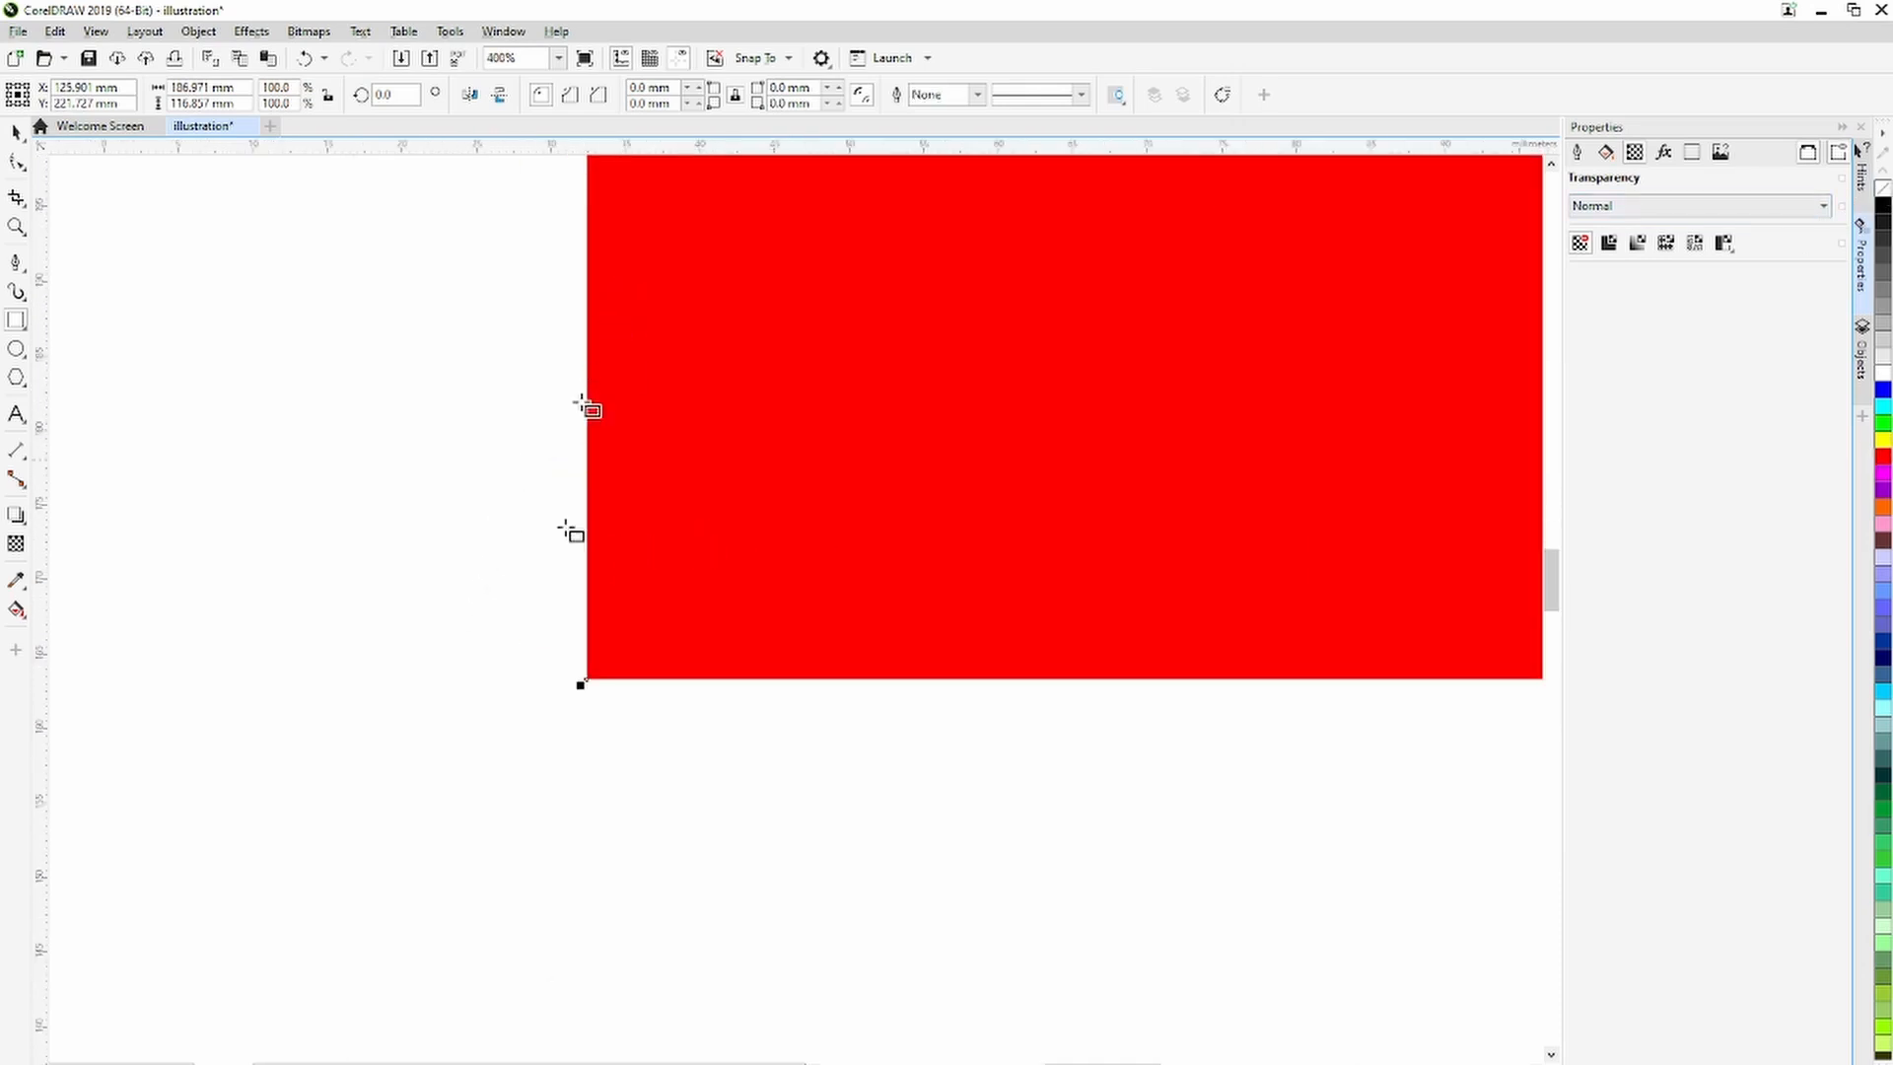
scroll(887, 516, "down", 4)
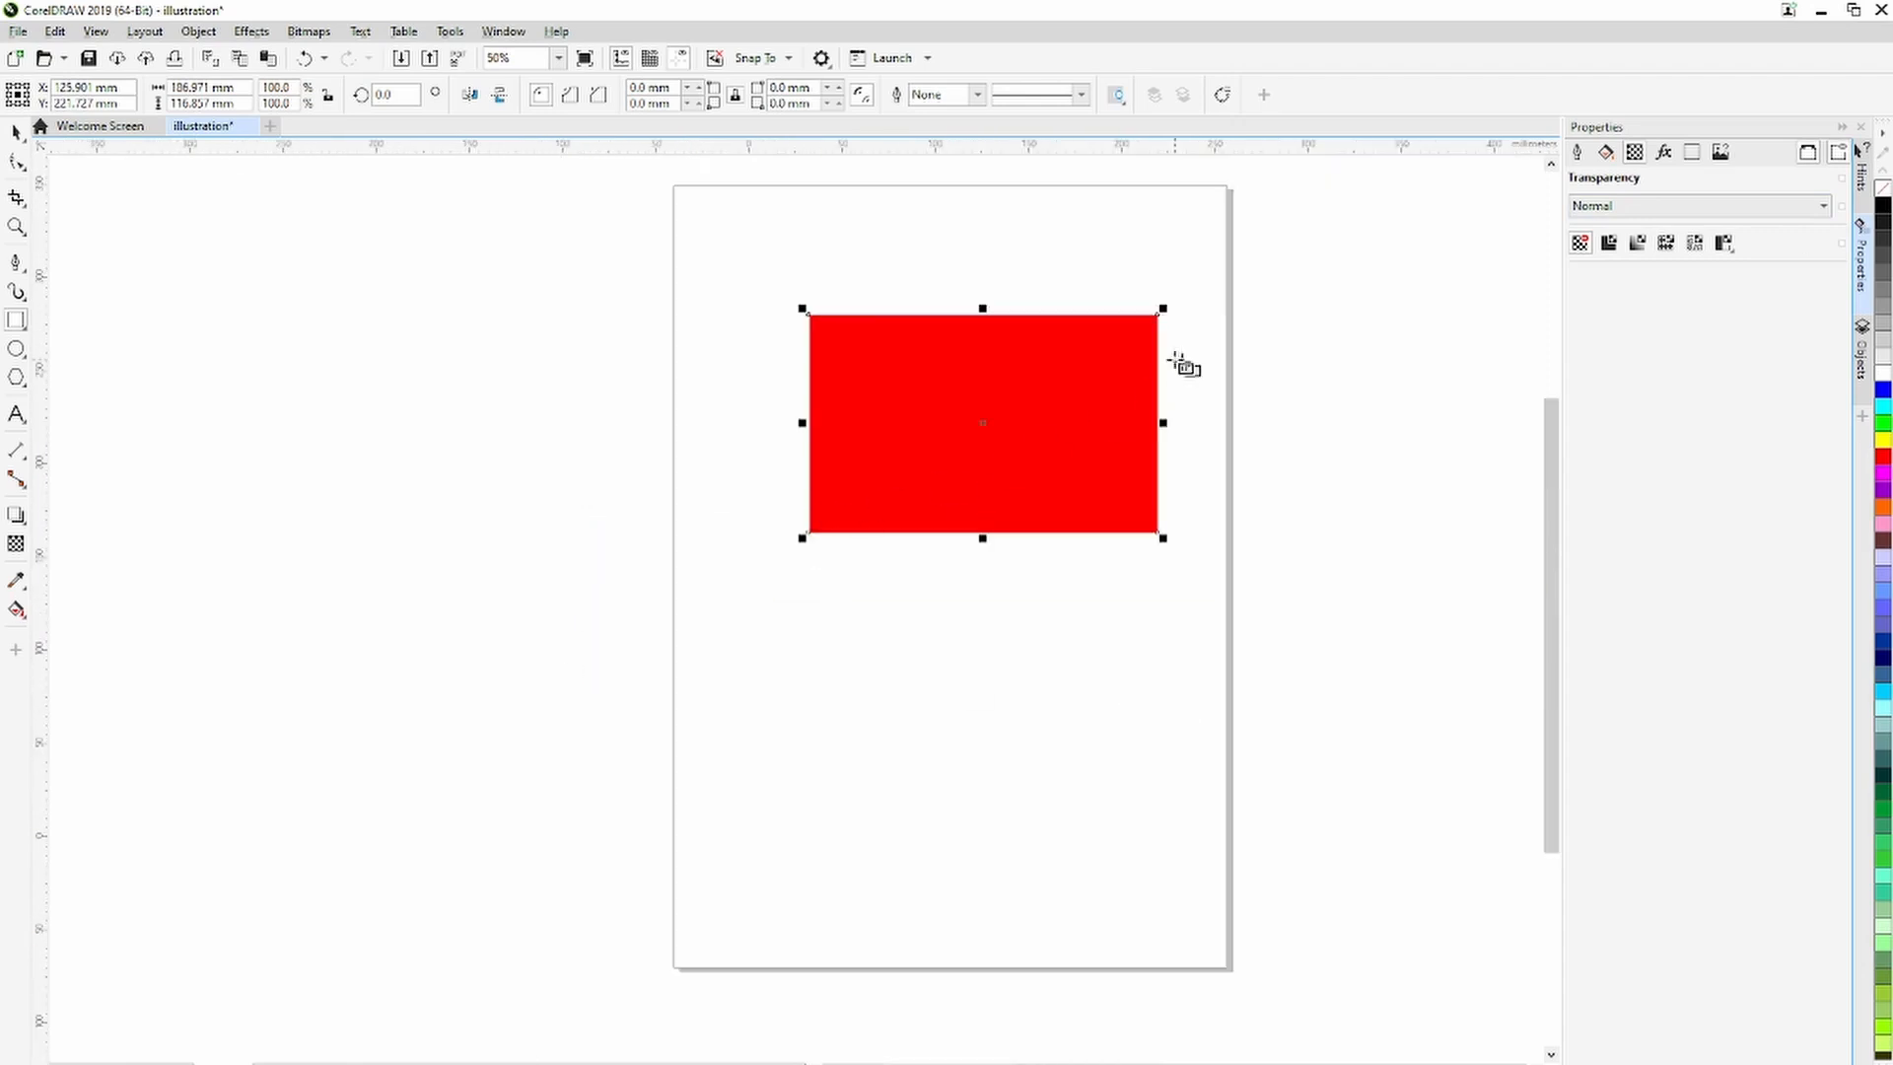
scroll(1157, 305, "up", 4)
scroll(562, 374, "up", 1)
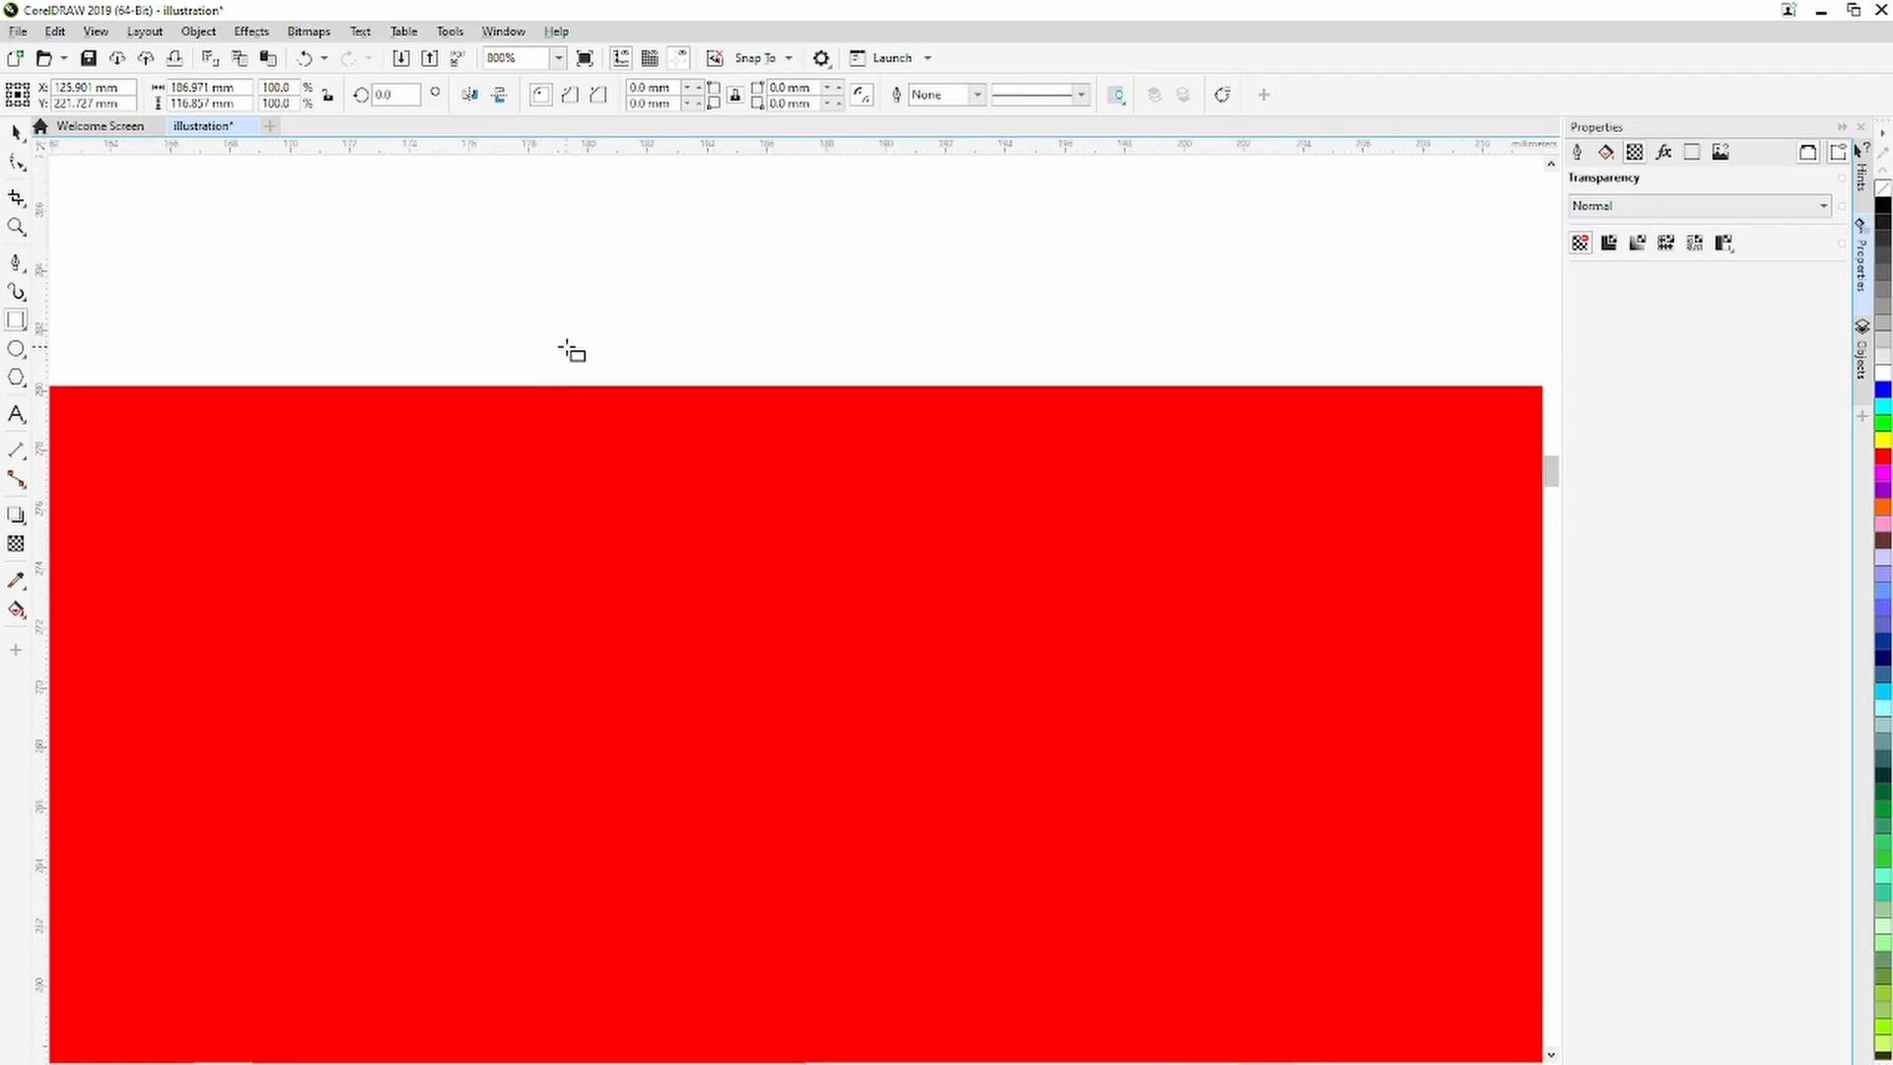
scroll(563, 347, "down", 1)
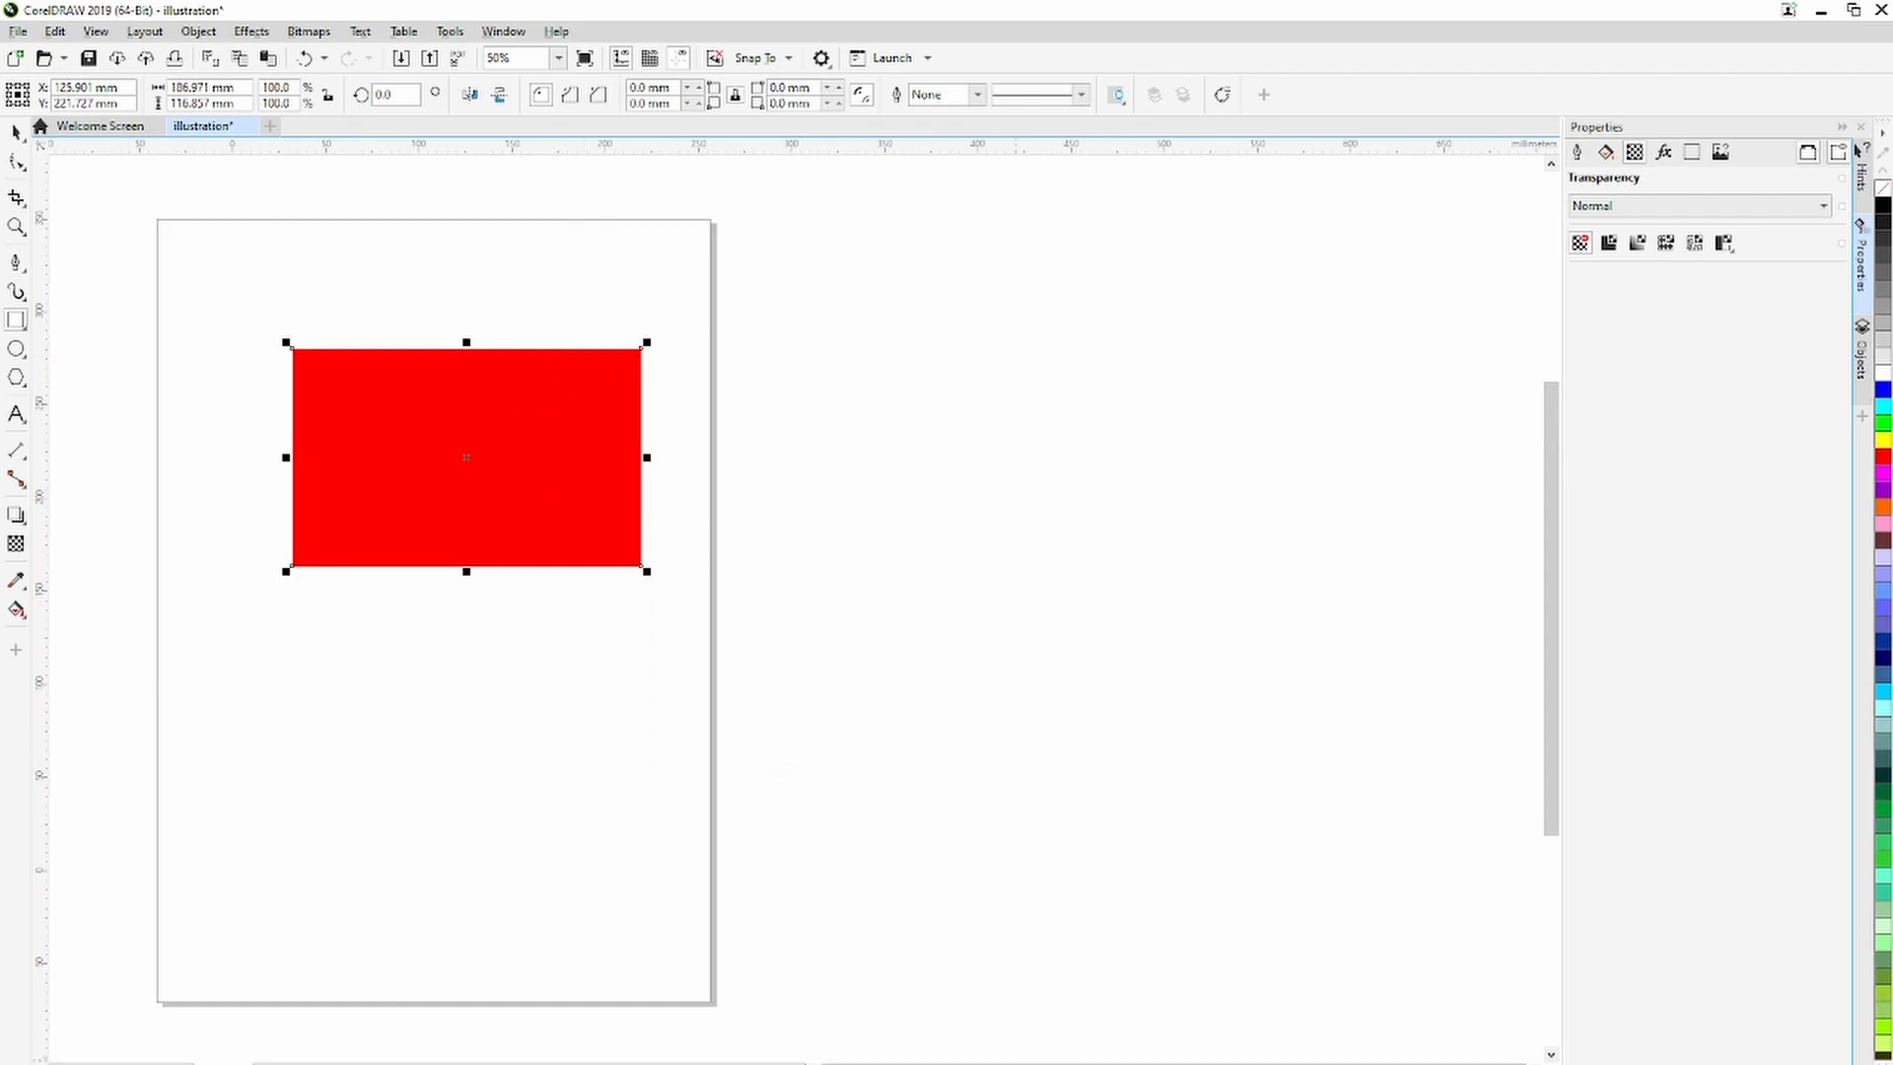
scroll(804, 606, "left", 2)
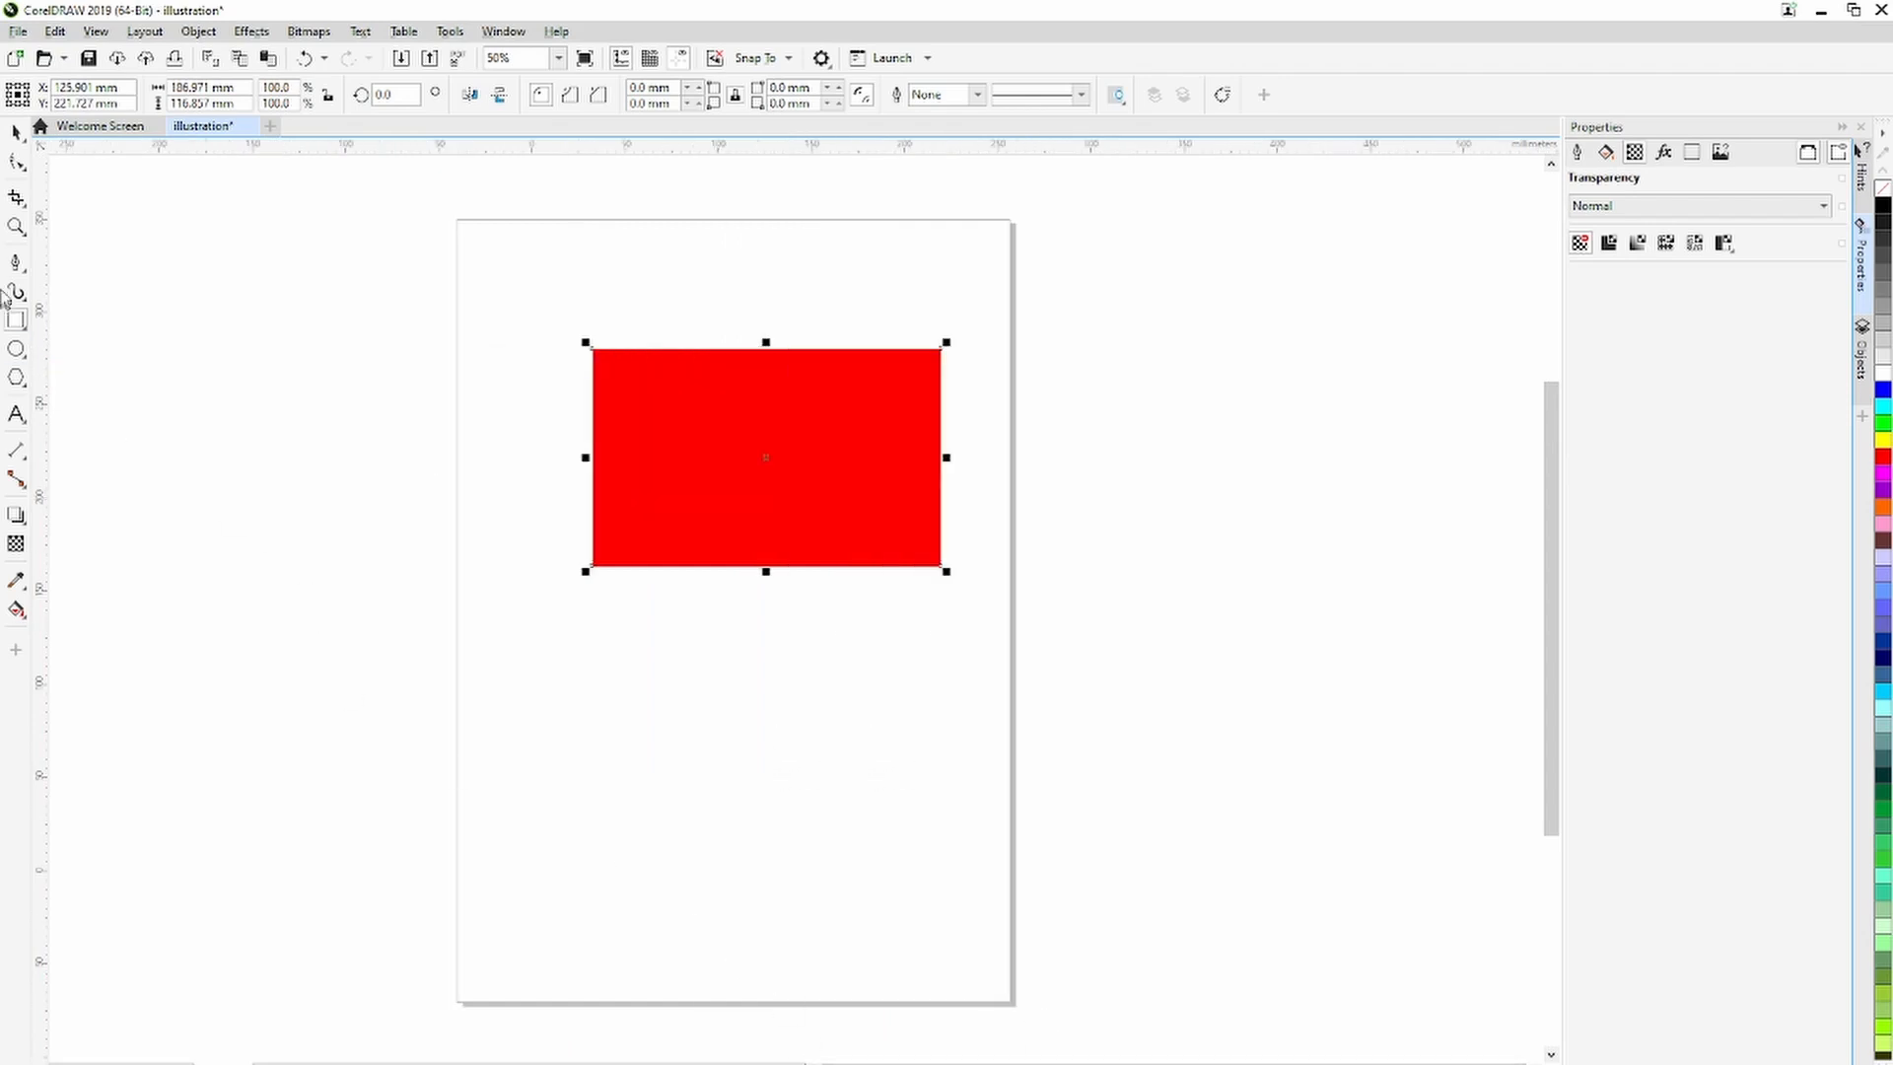
Apply a uniform transparency of 0 to the red rectangle with the Transparency tool.
left_click(17, 134)
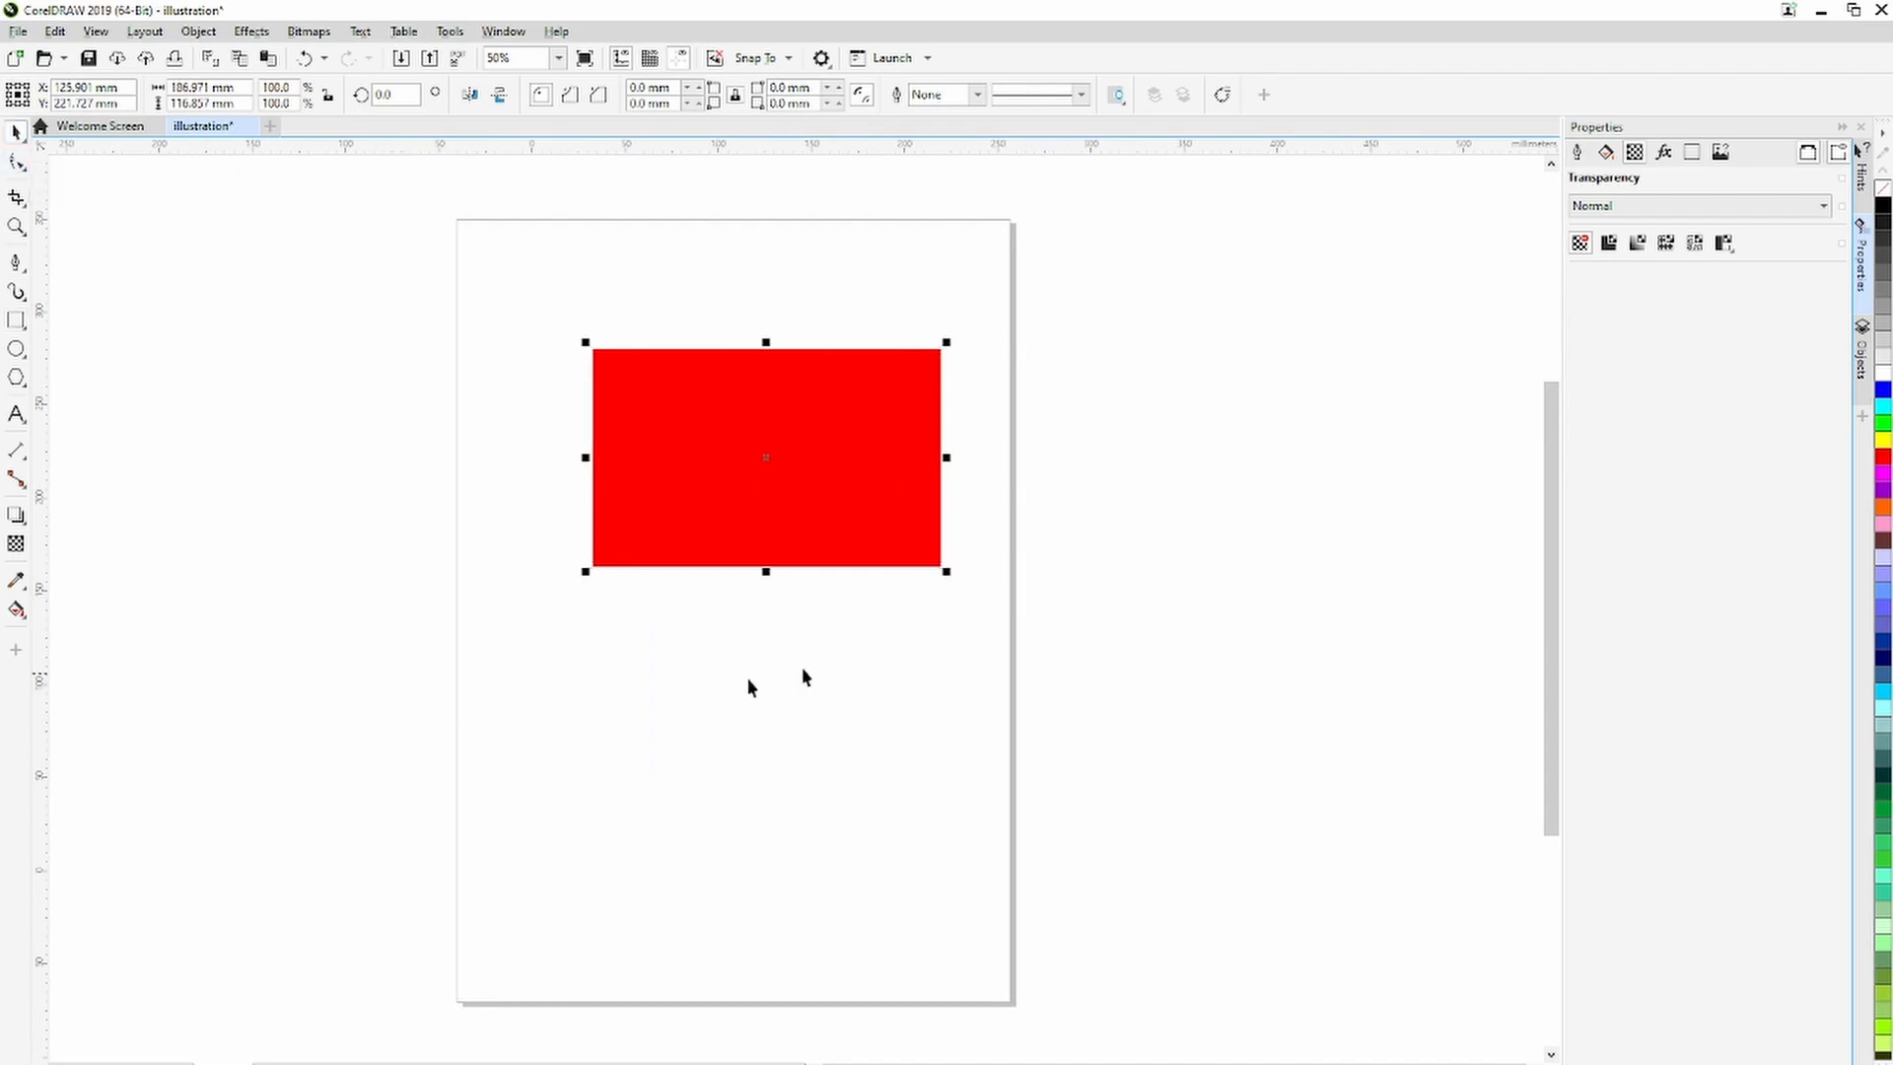
left_click(16, 544)
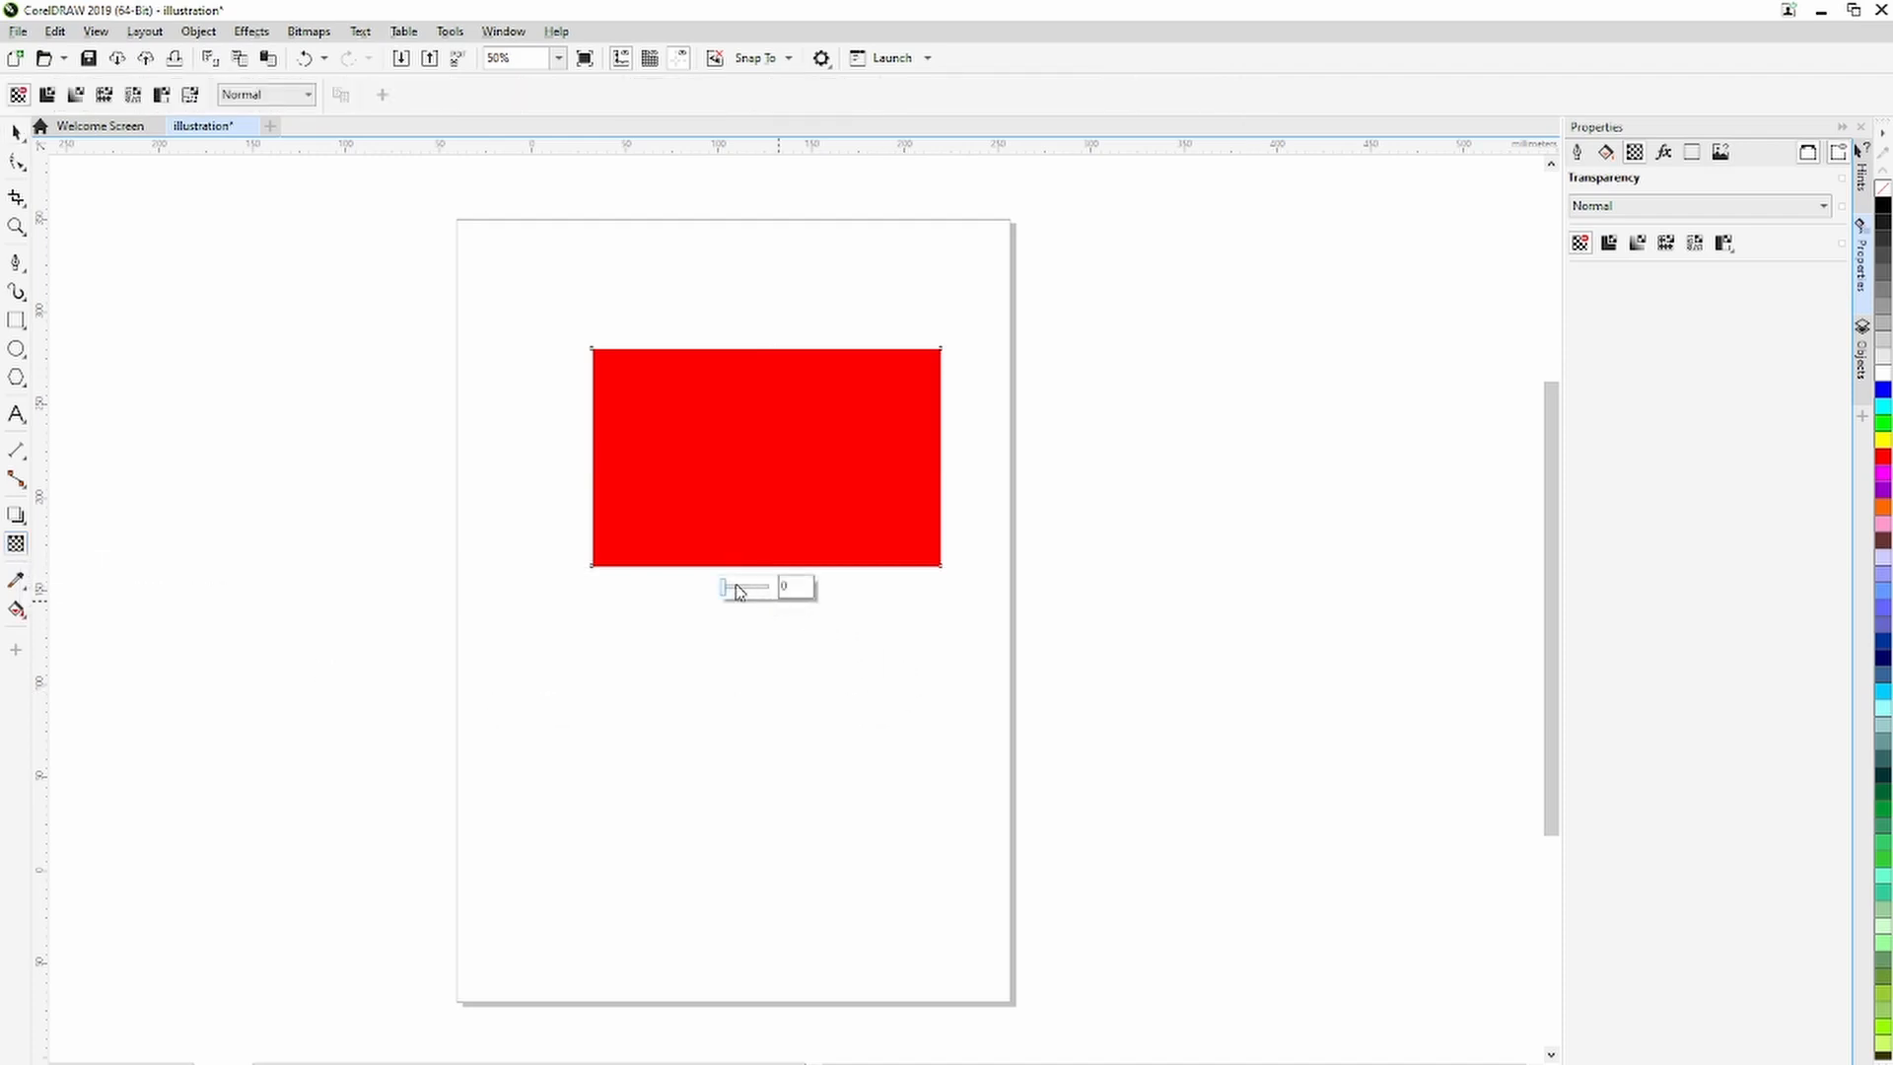
mouse_move(738, 584)
left_mouse_down()
mouse_move(754, 593)
mouse_move(725, 587)
left_mouse_up()
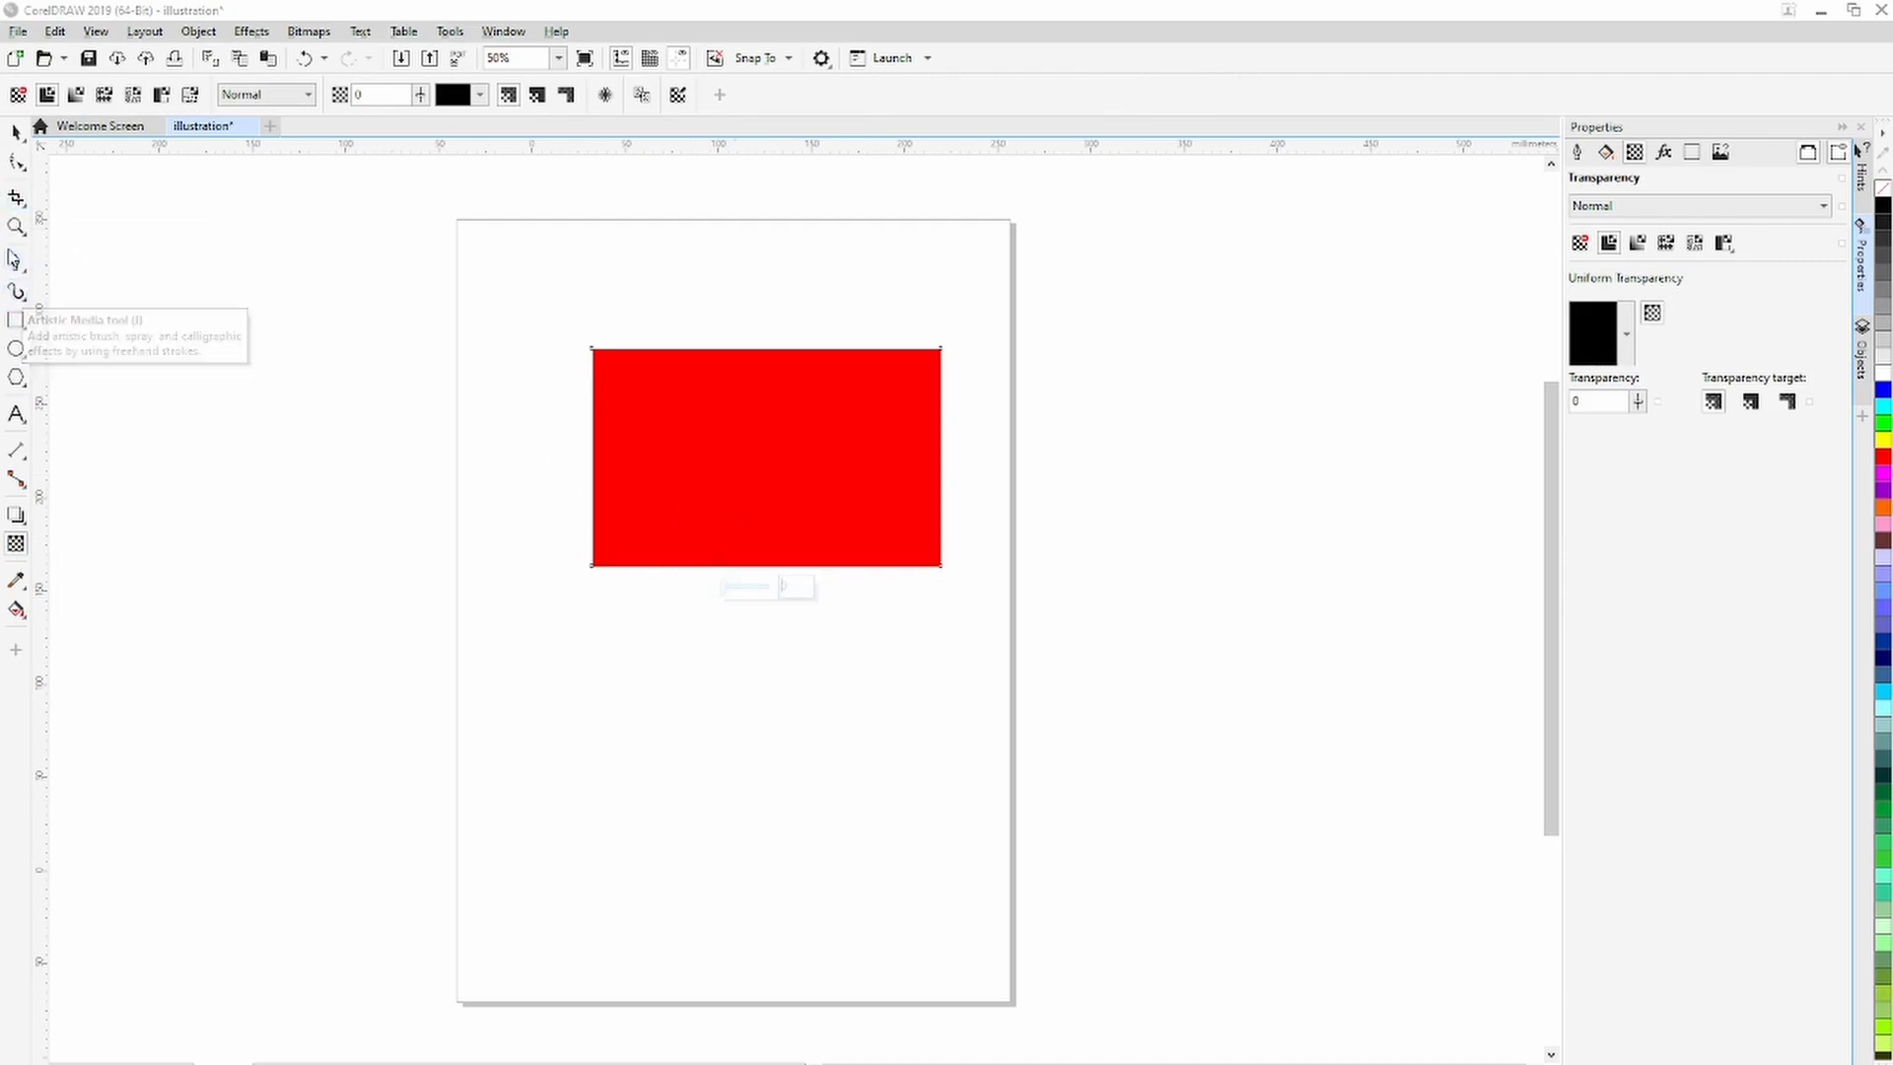
Draw a closed four-sided Pen tool shape about 119 × 117 mm over the red rectangle's left part, with a slanted right edge.
left_click(15, 263)
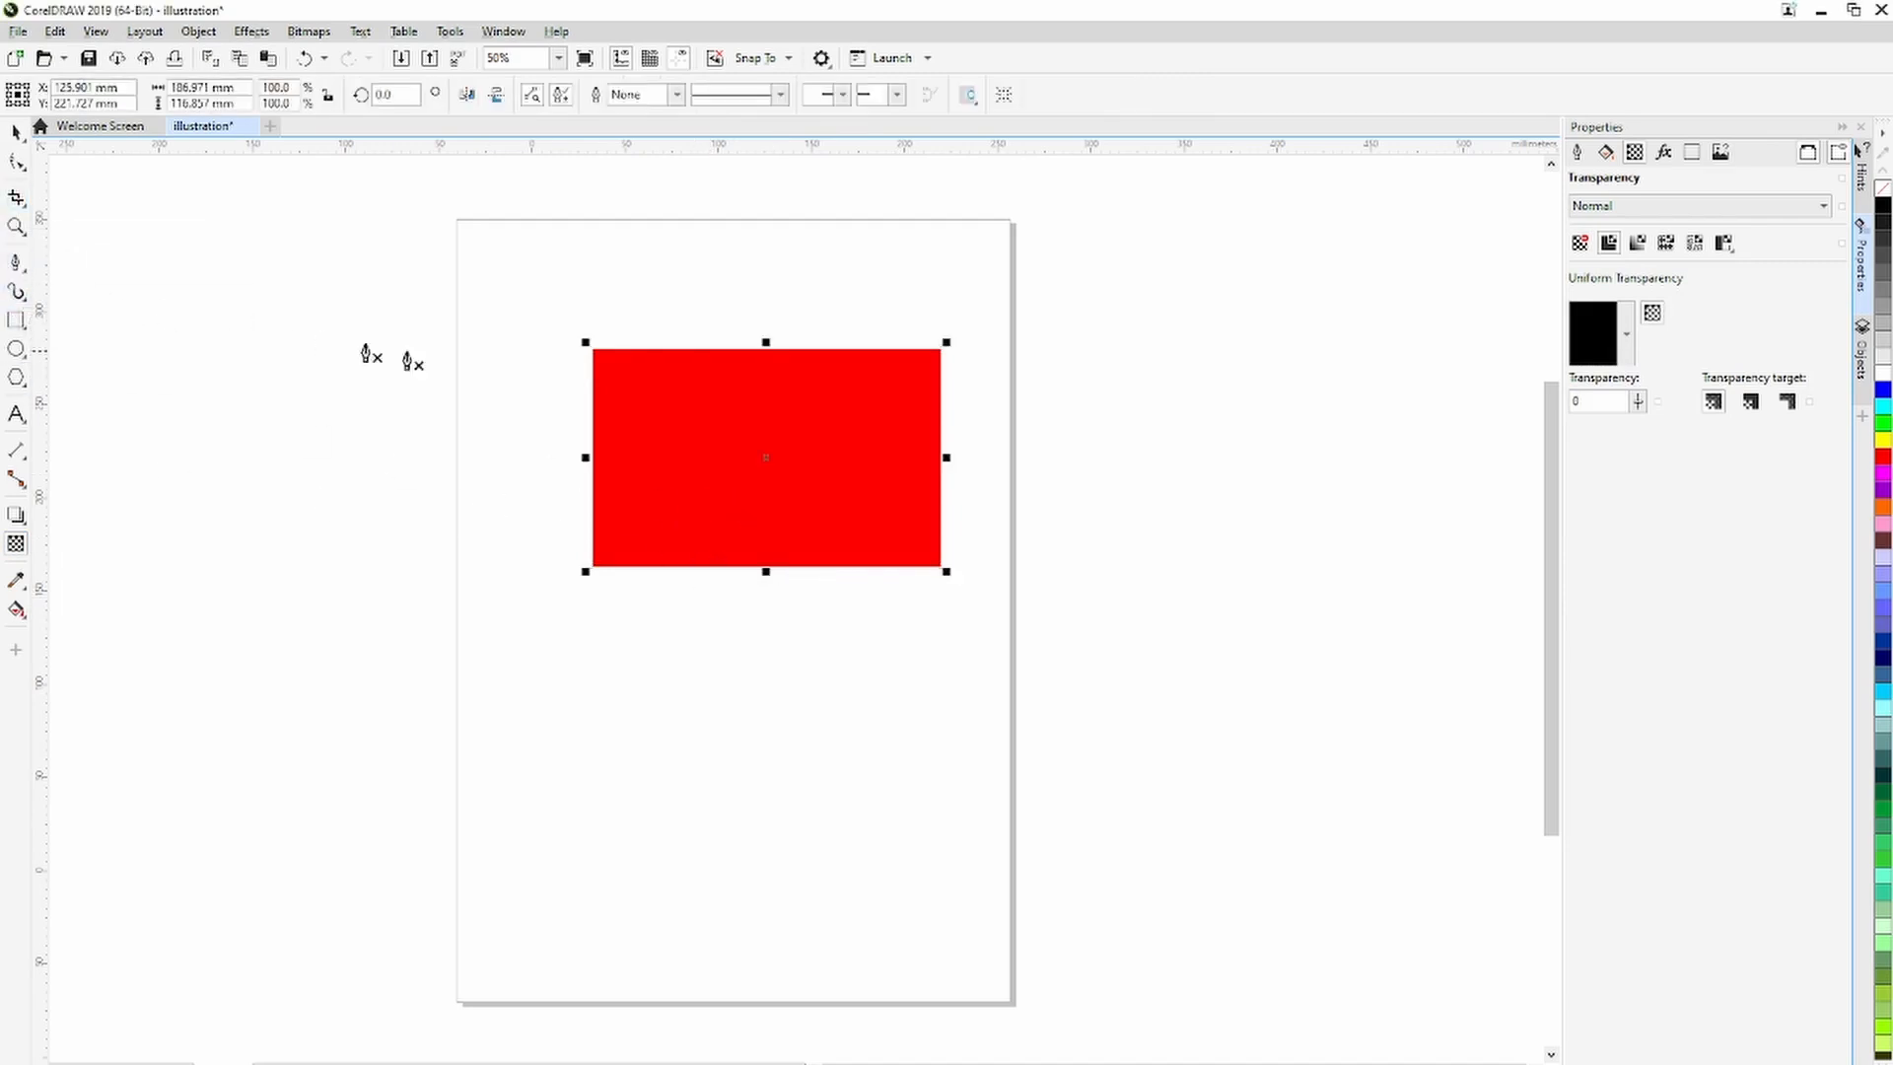
left_click(708, 350)
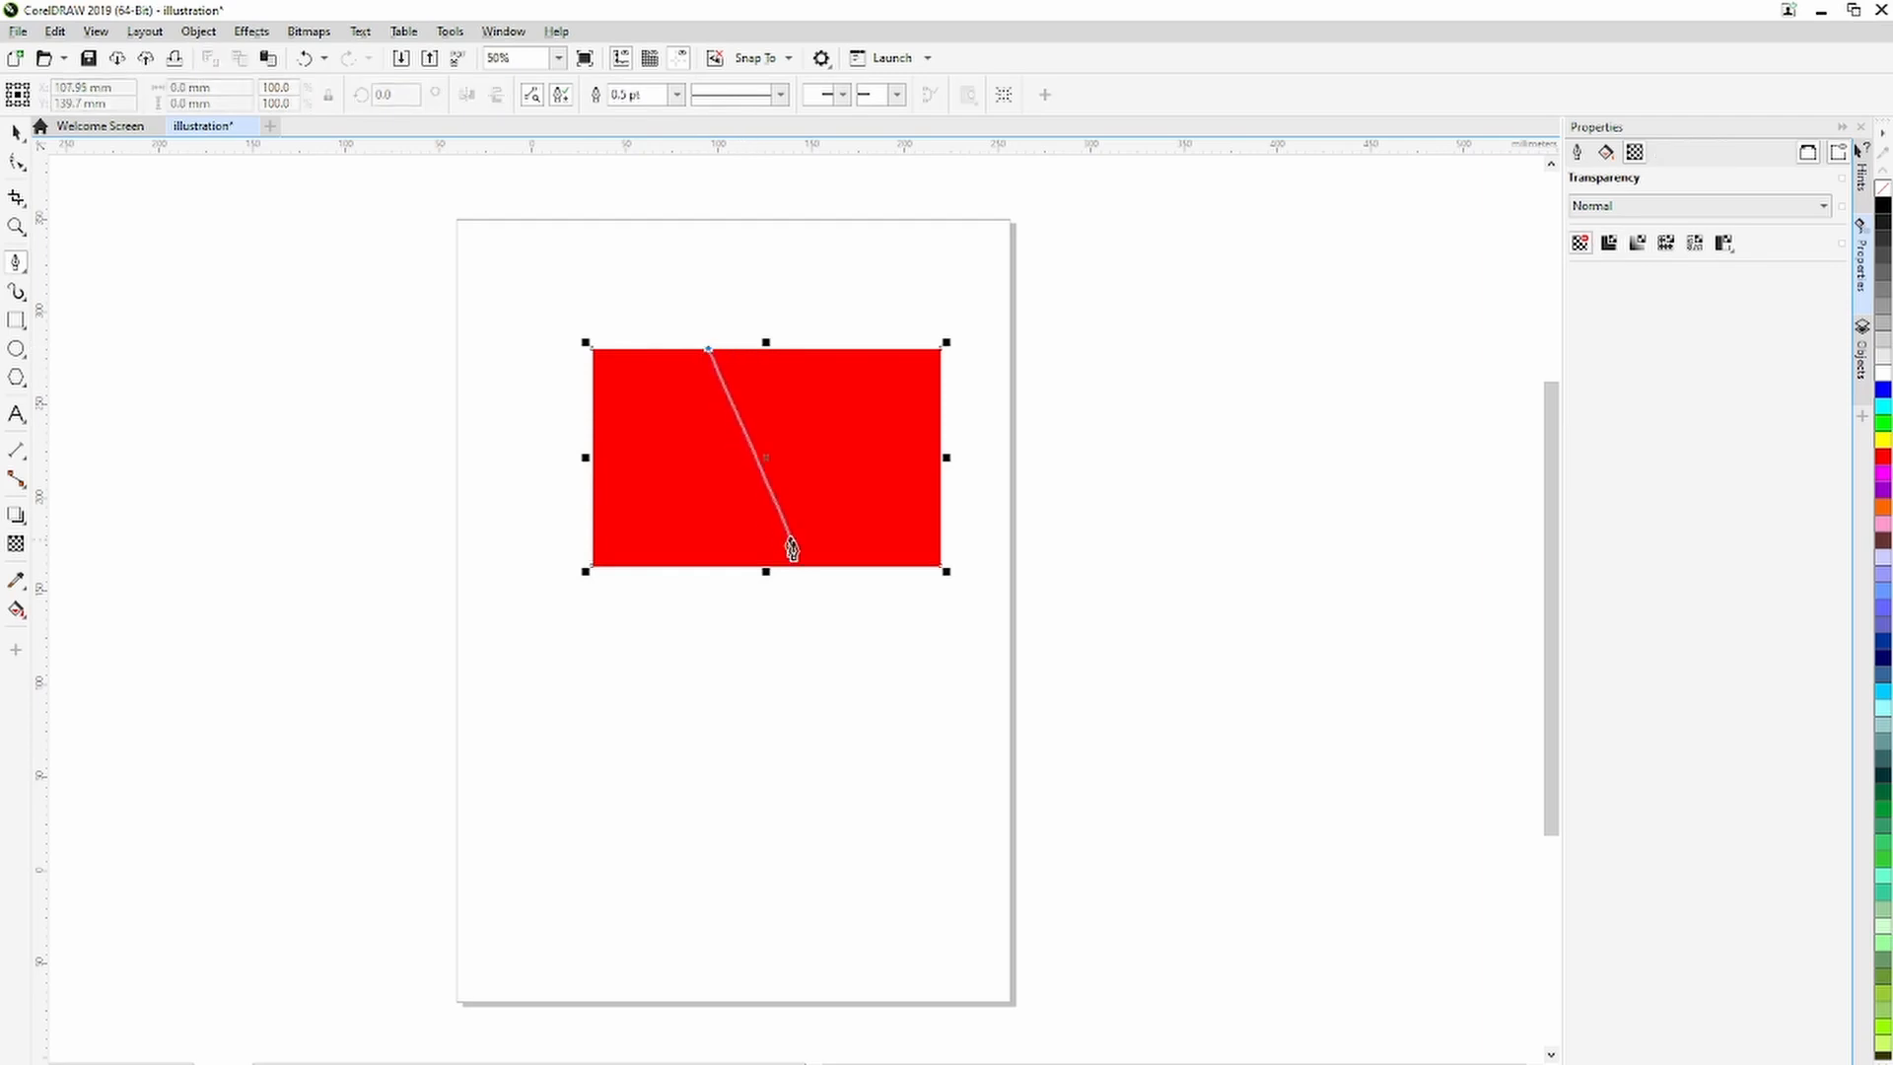
double_click(814, 567)
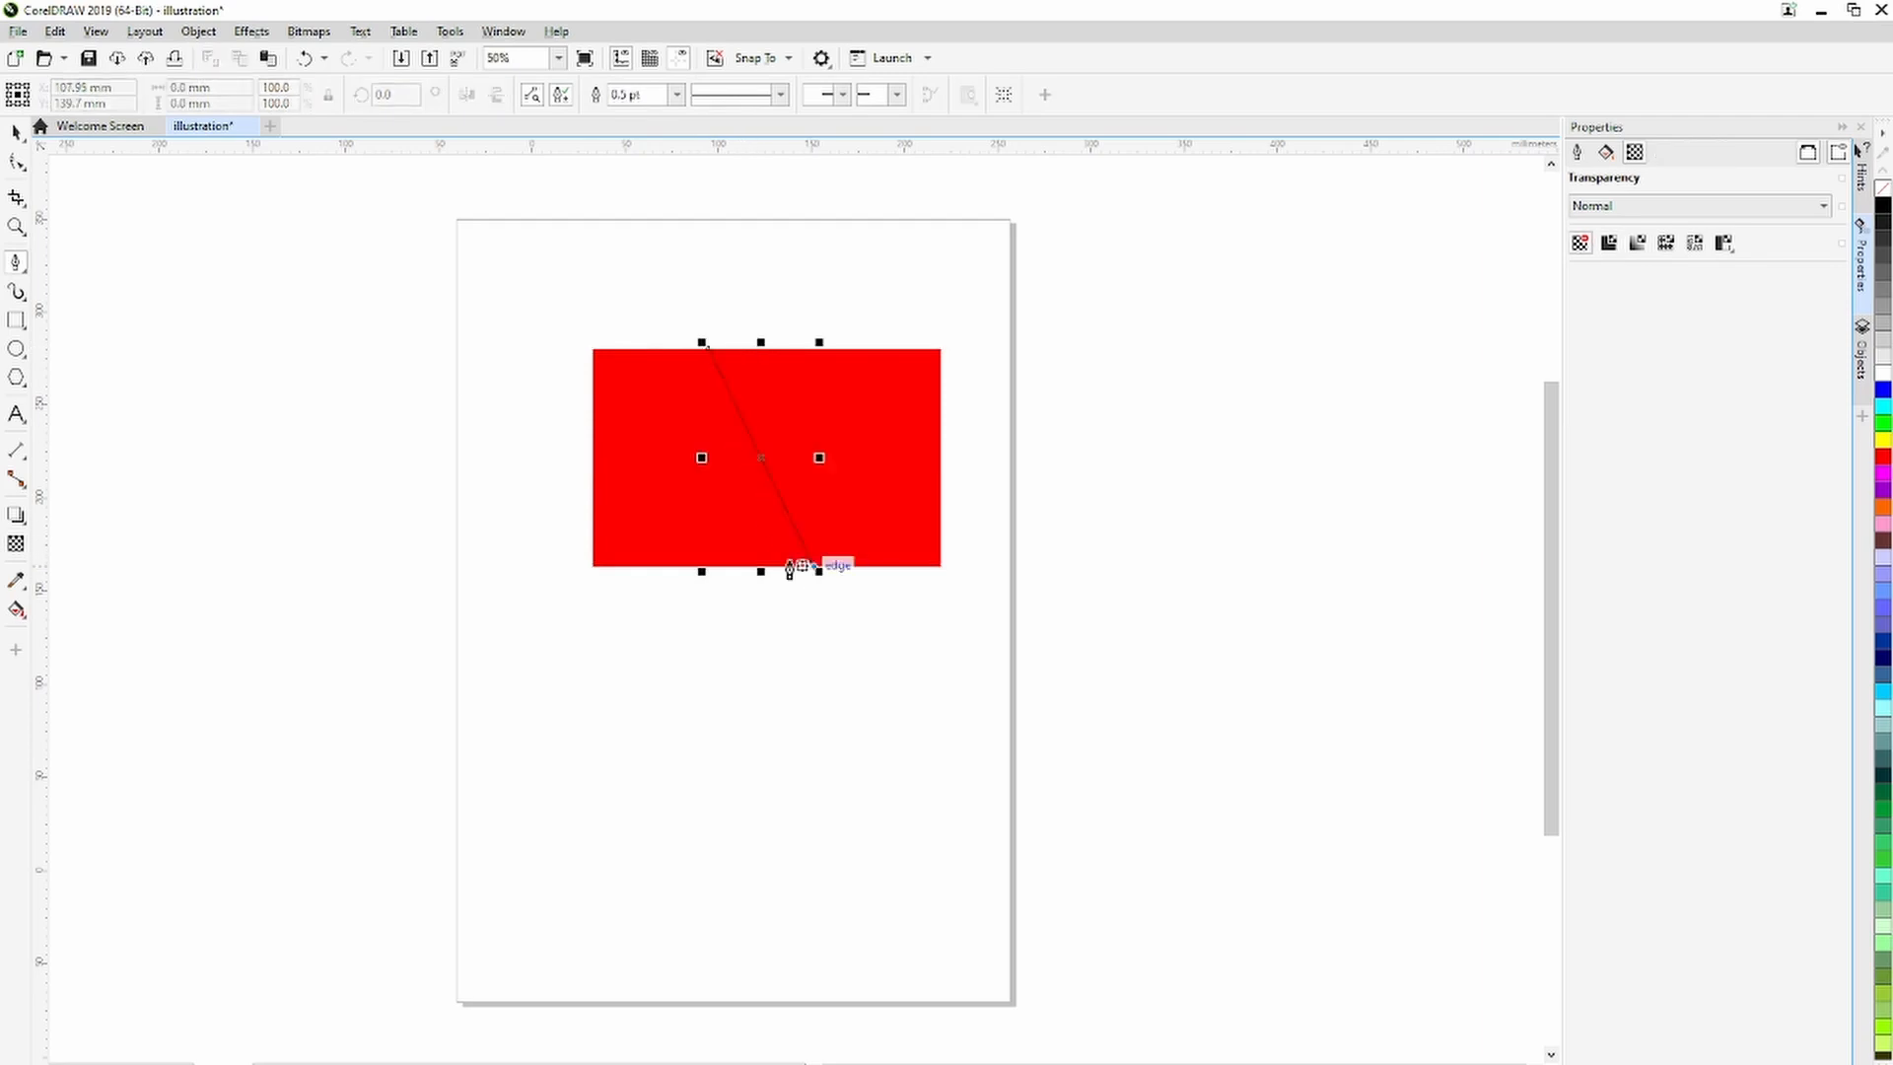
left_click(595, 570)
left_click(590, 347)
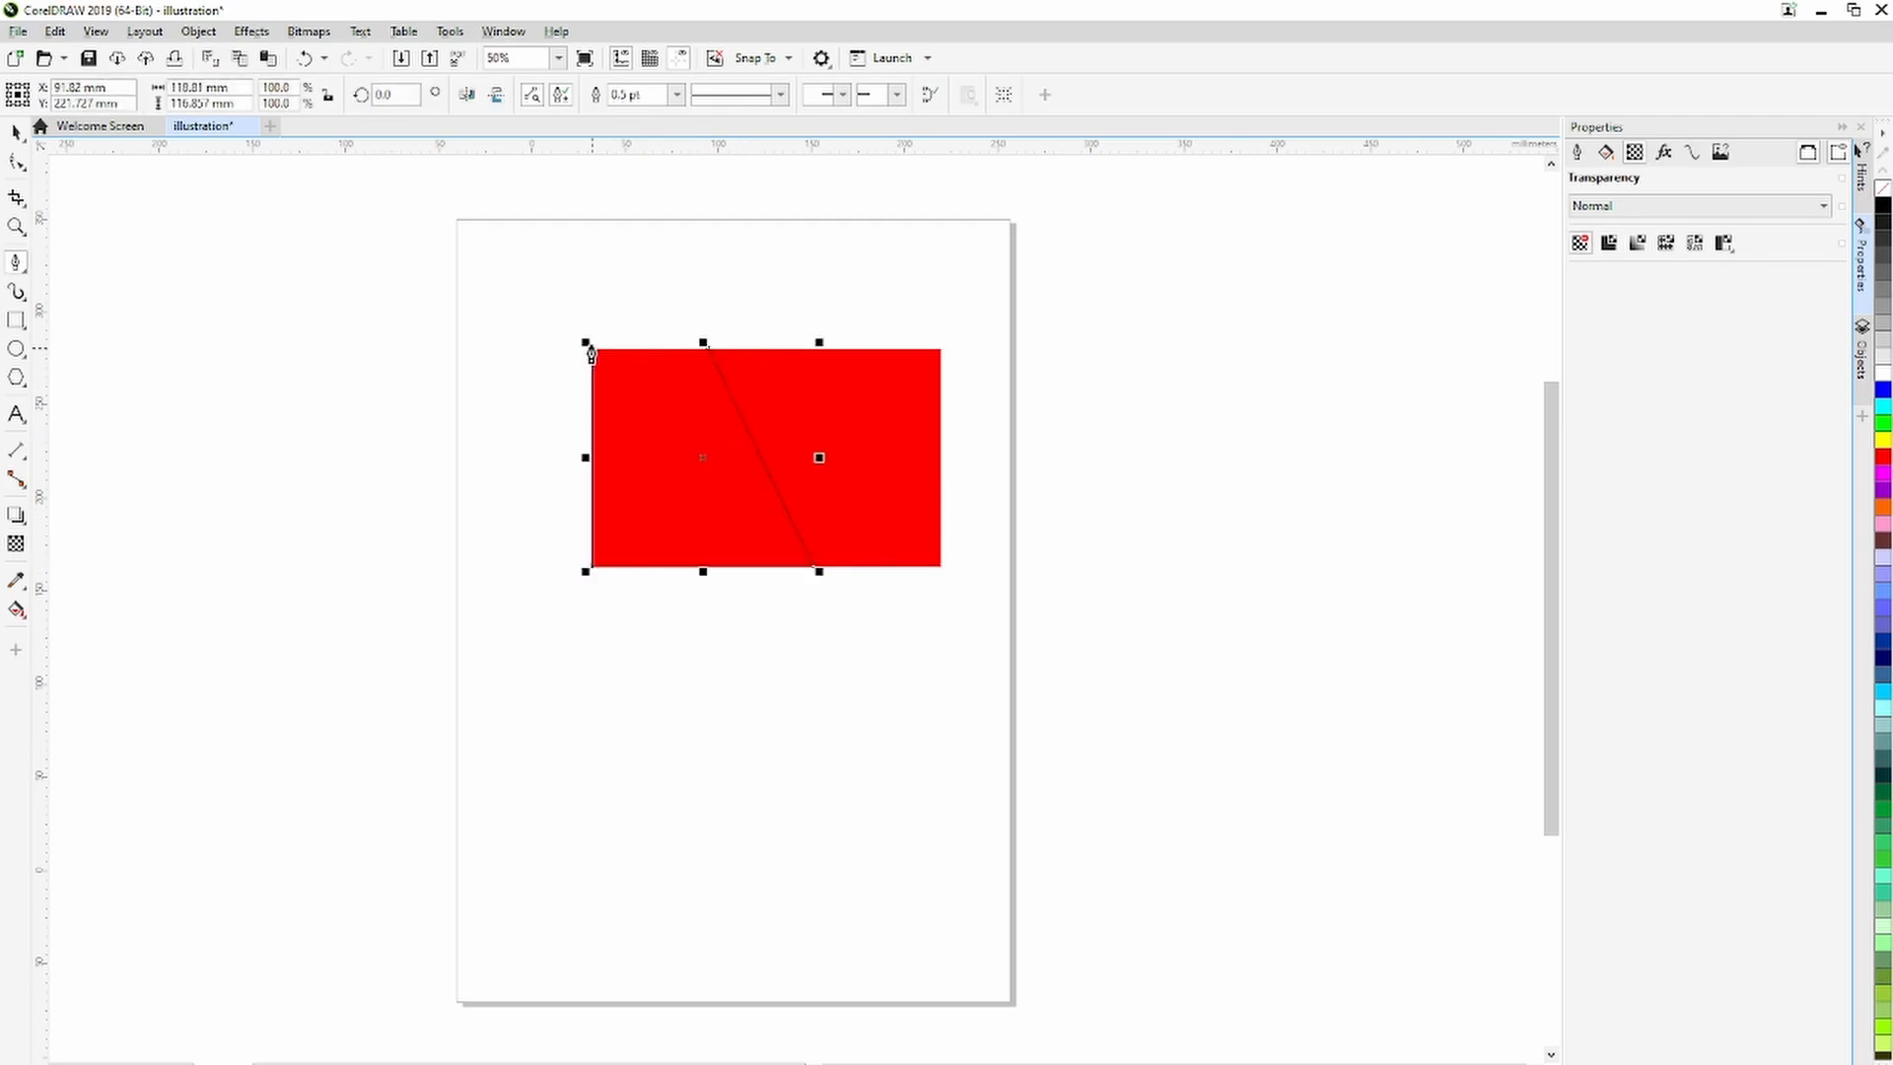
left_click(705, 349)
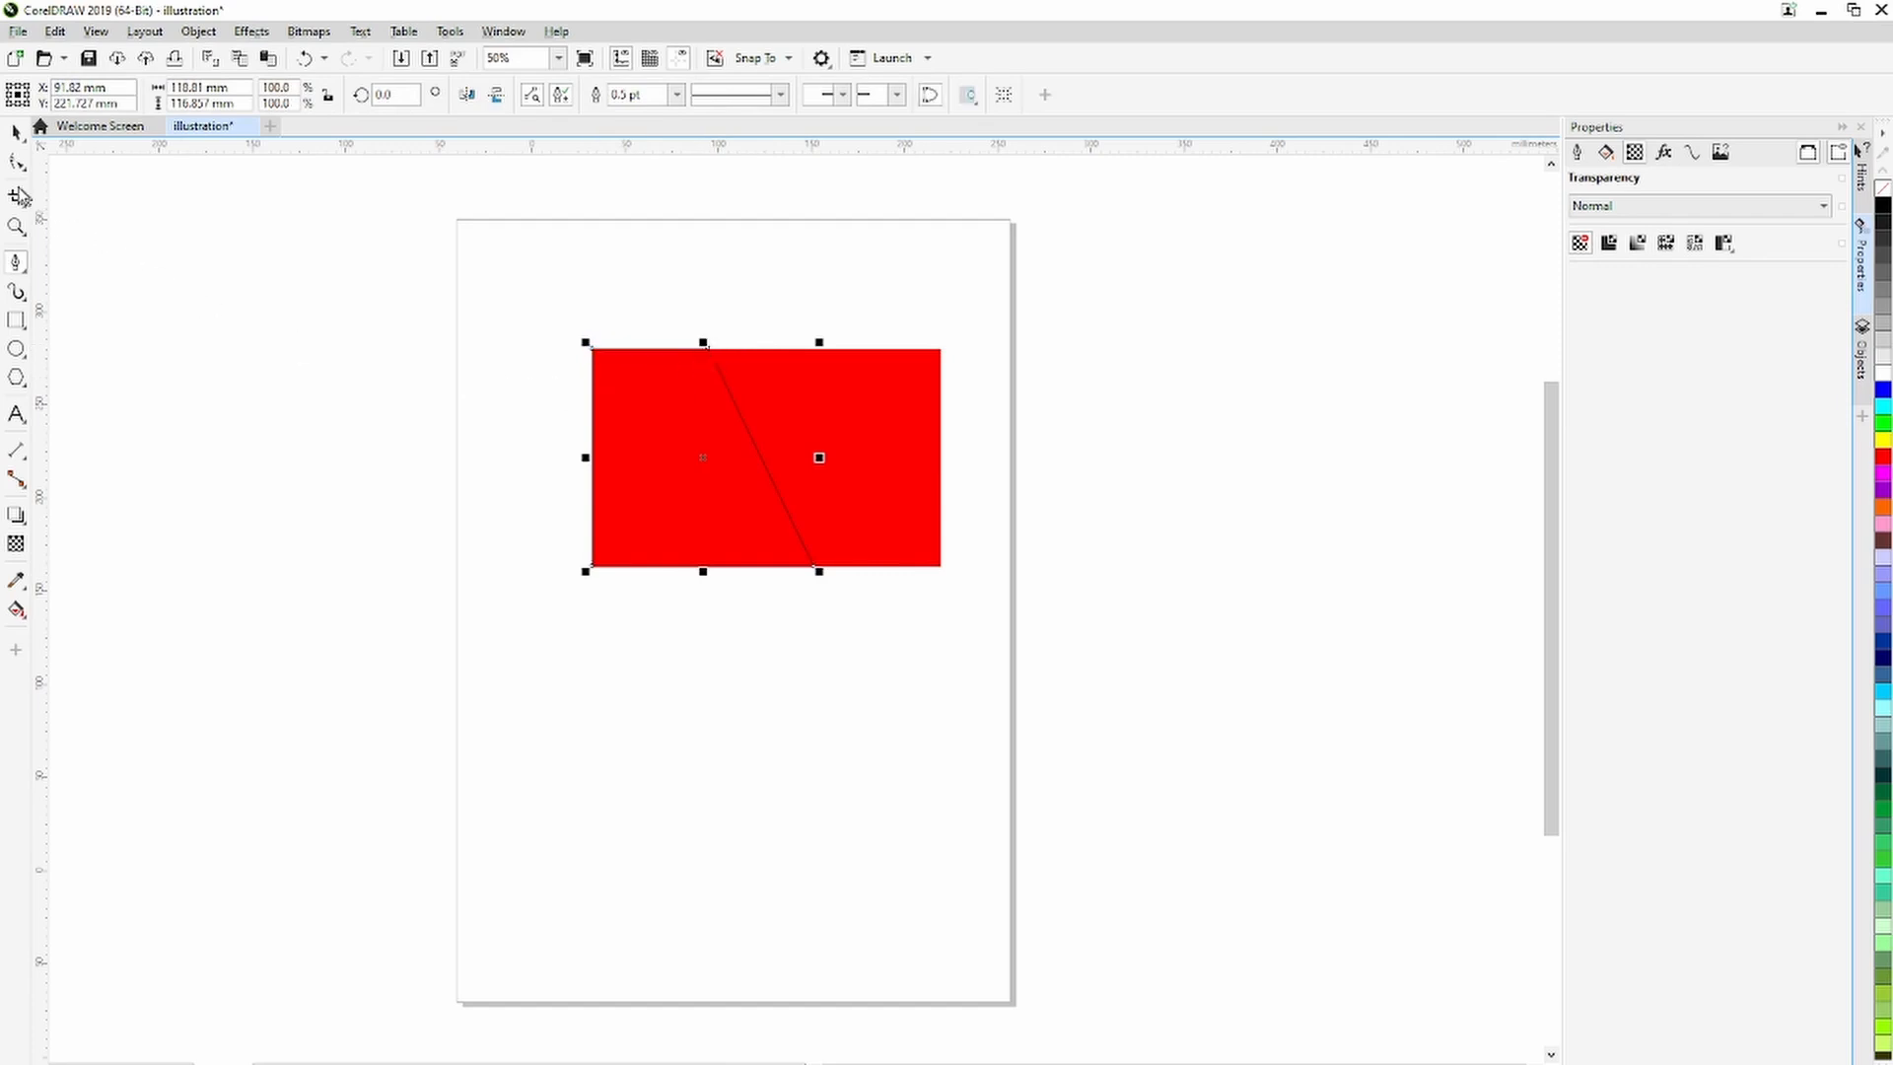
Fill the pen-drawn shape black and give it a uniform transparency of 77.
left_click(17, 133)
key("space")
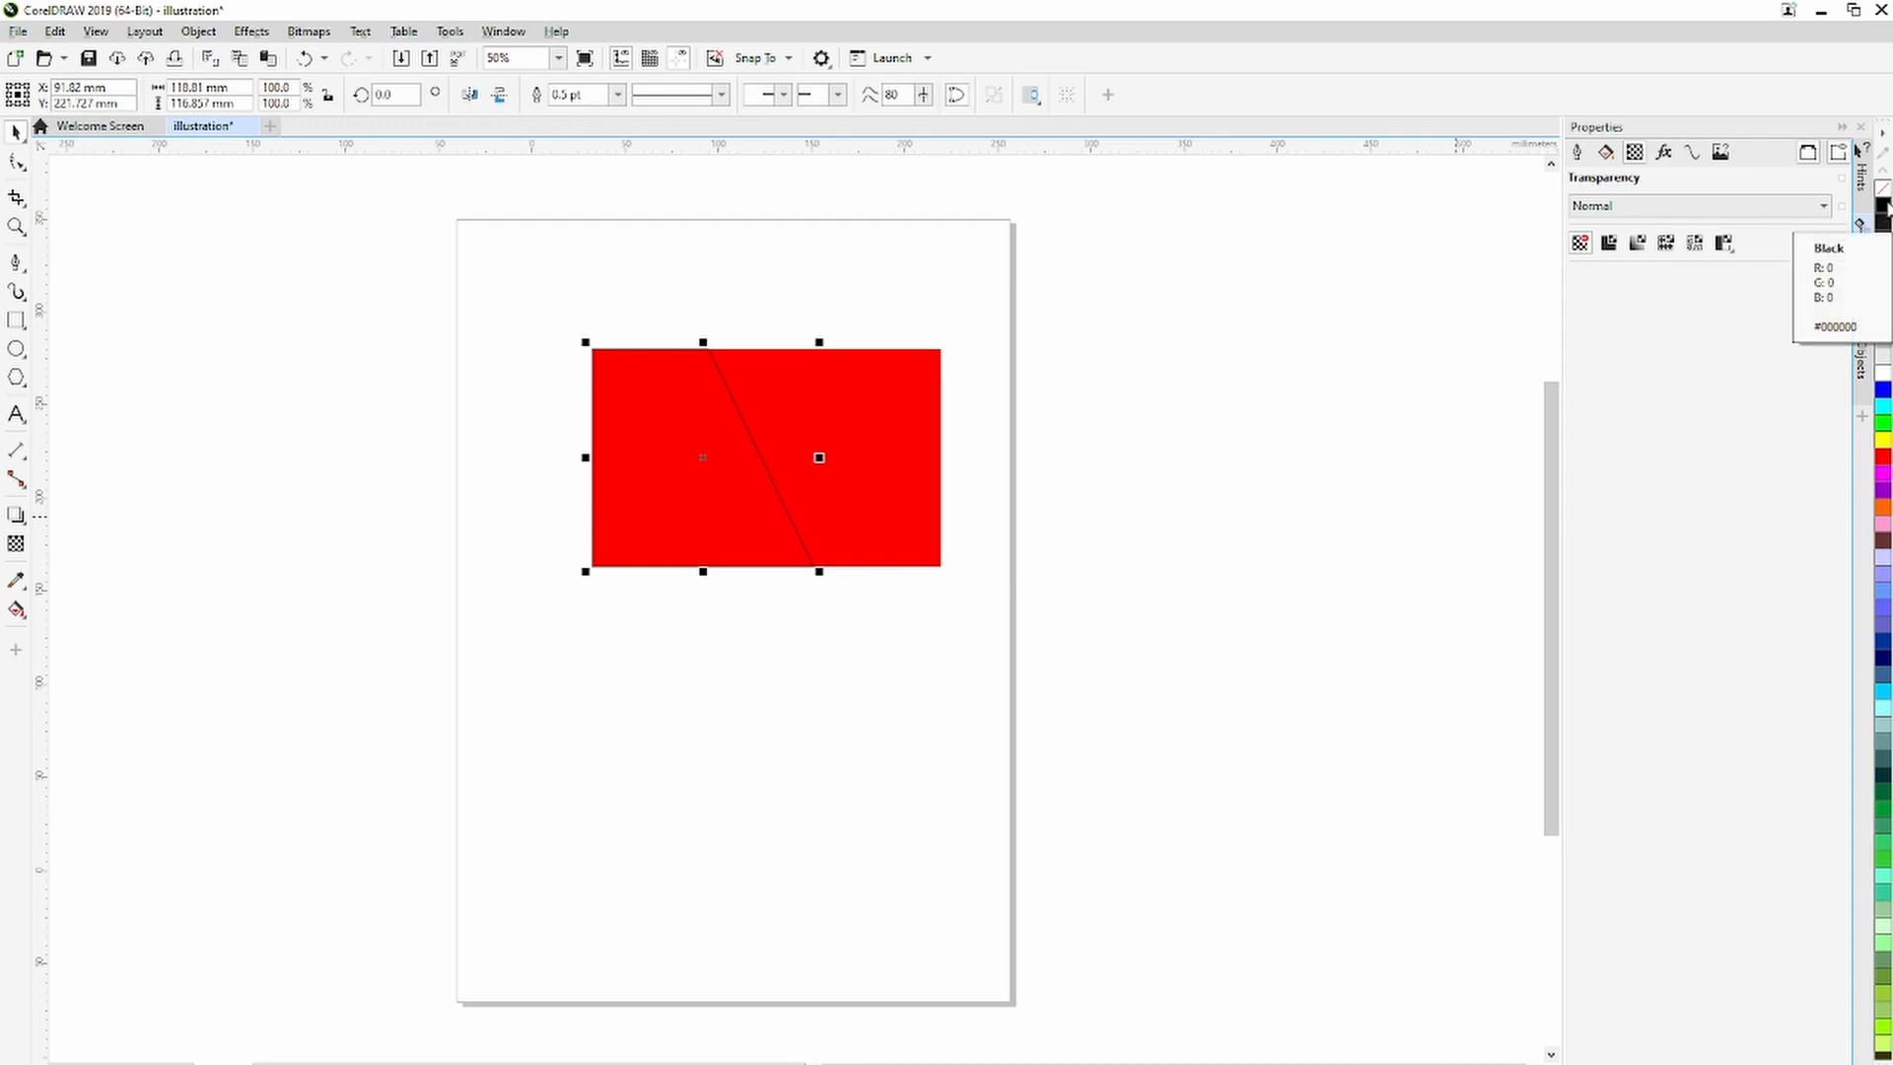
left_click(1884, 208)
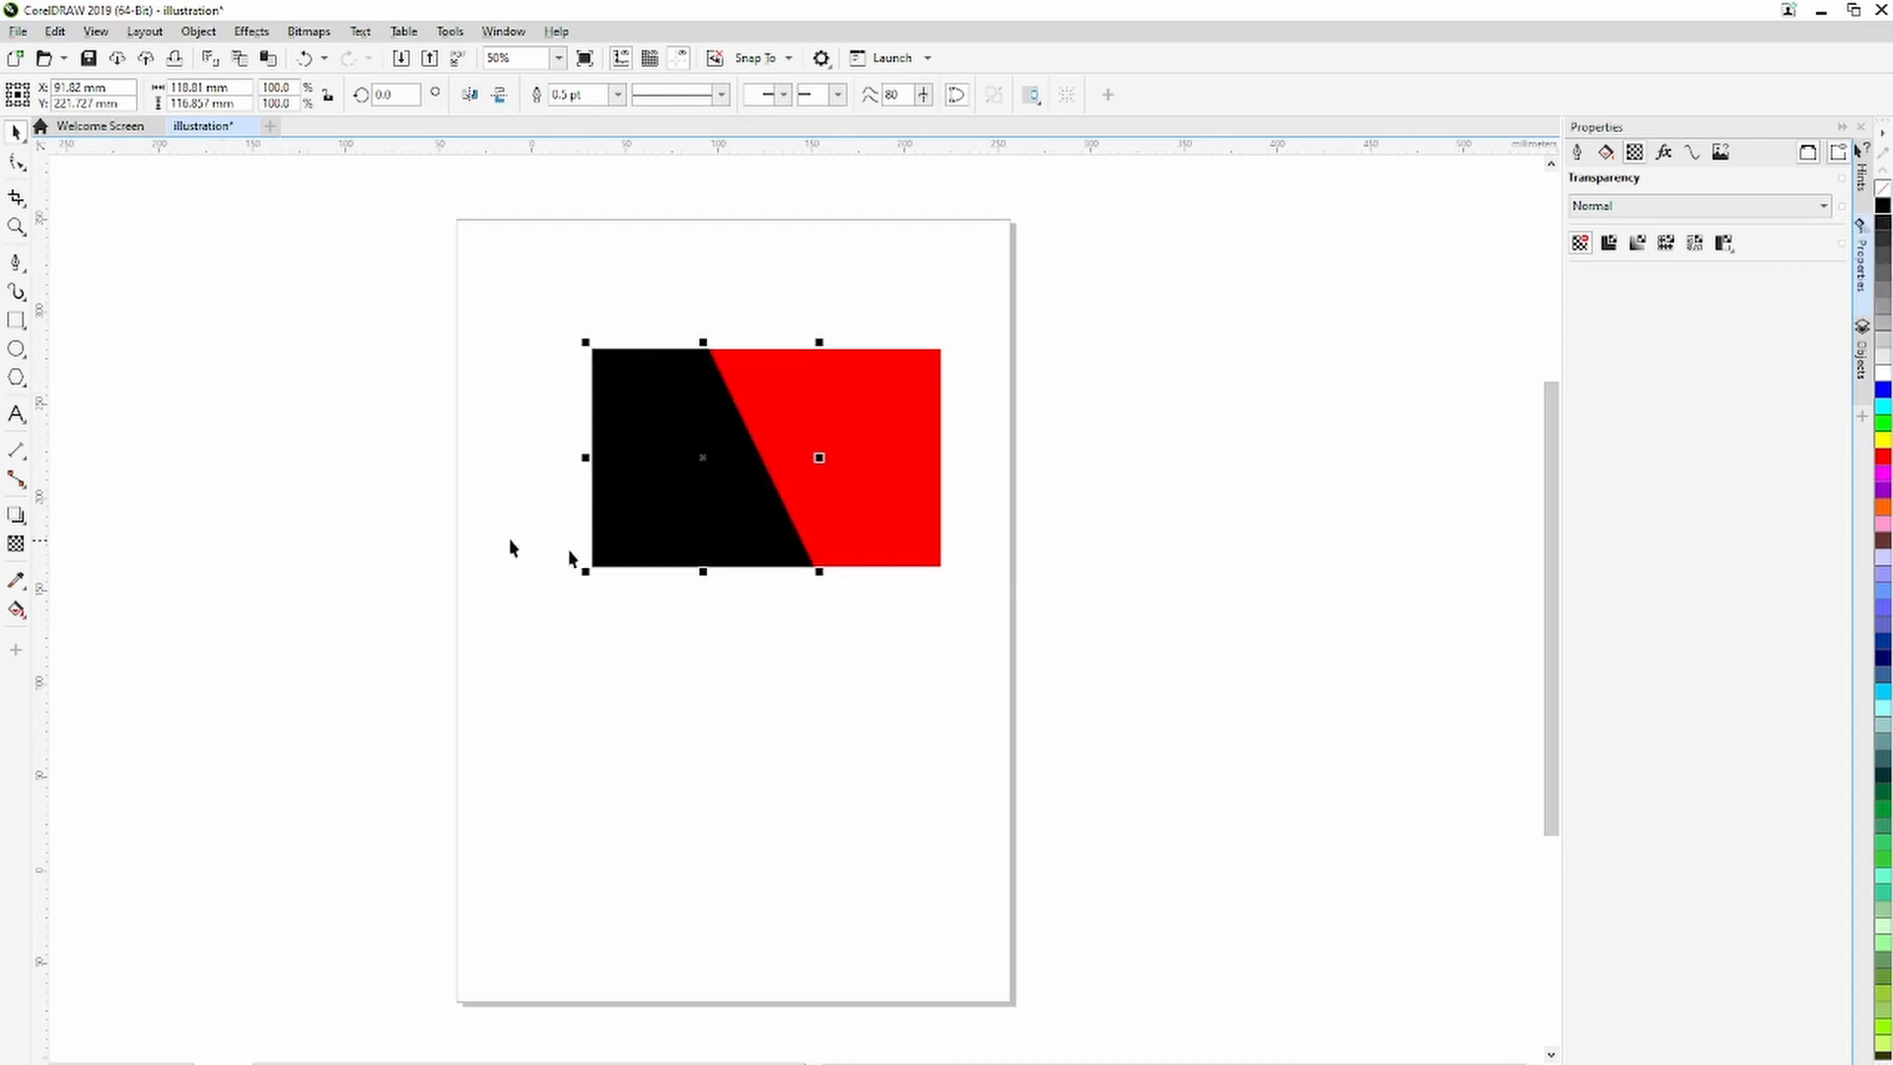
left_click(16, 544)
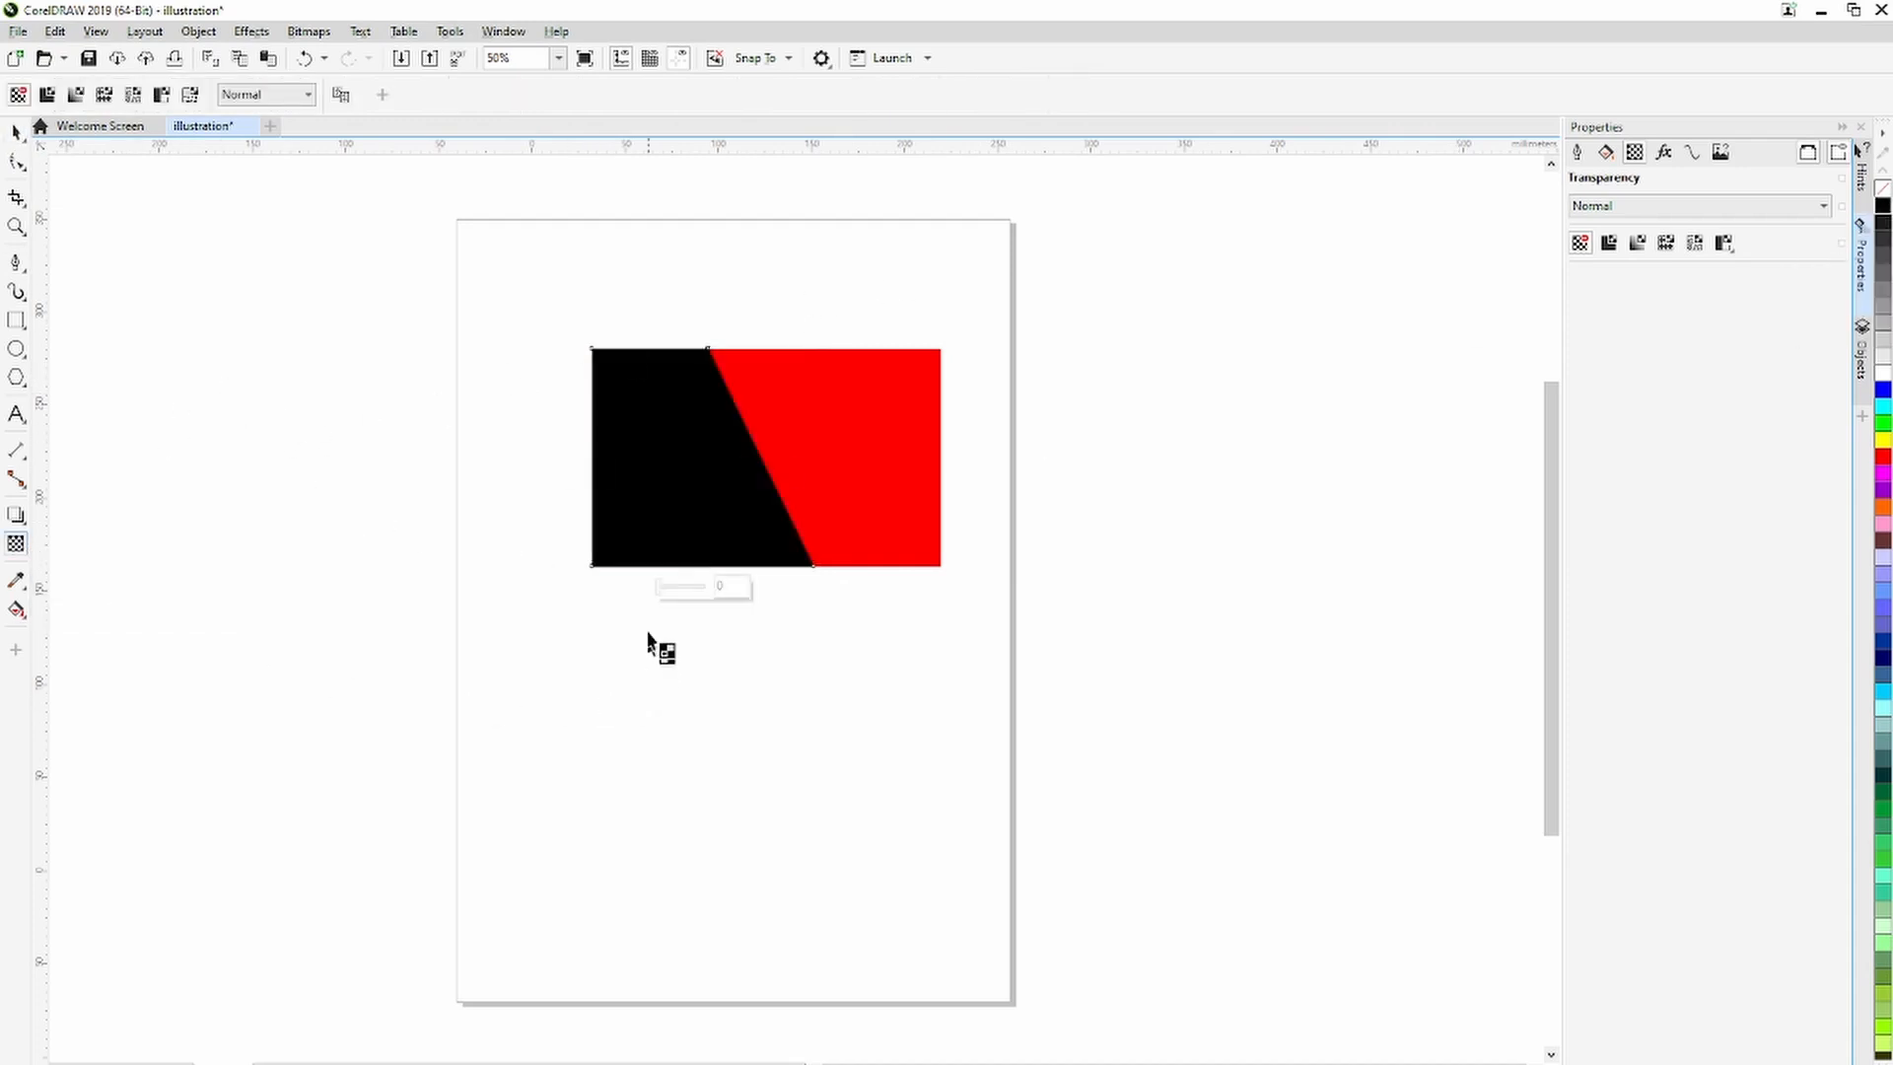
left_click_drag(660, 589, 699, 592)
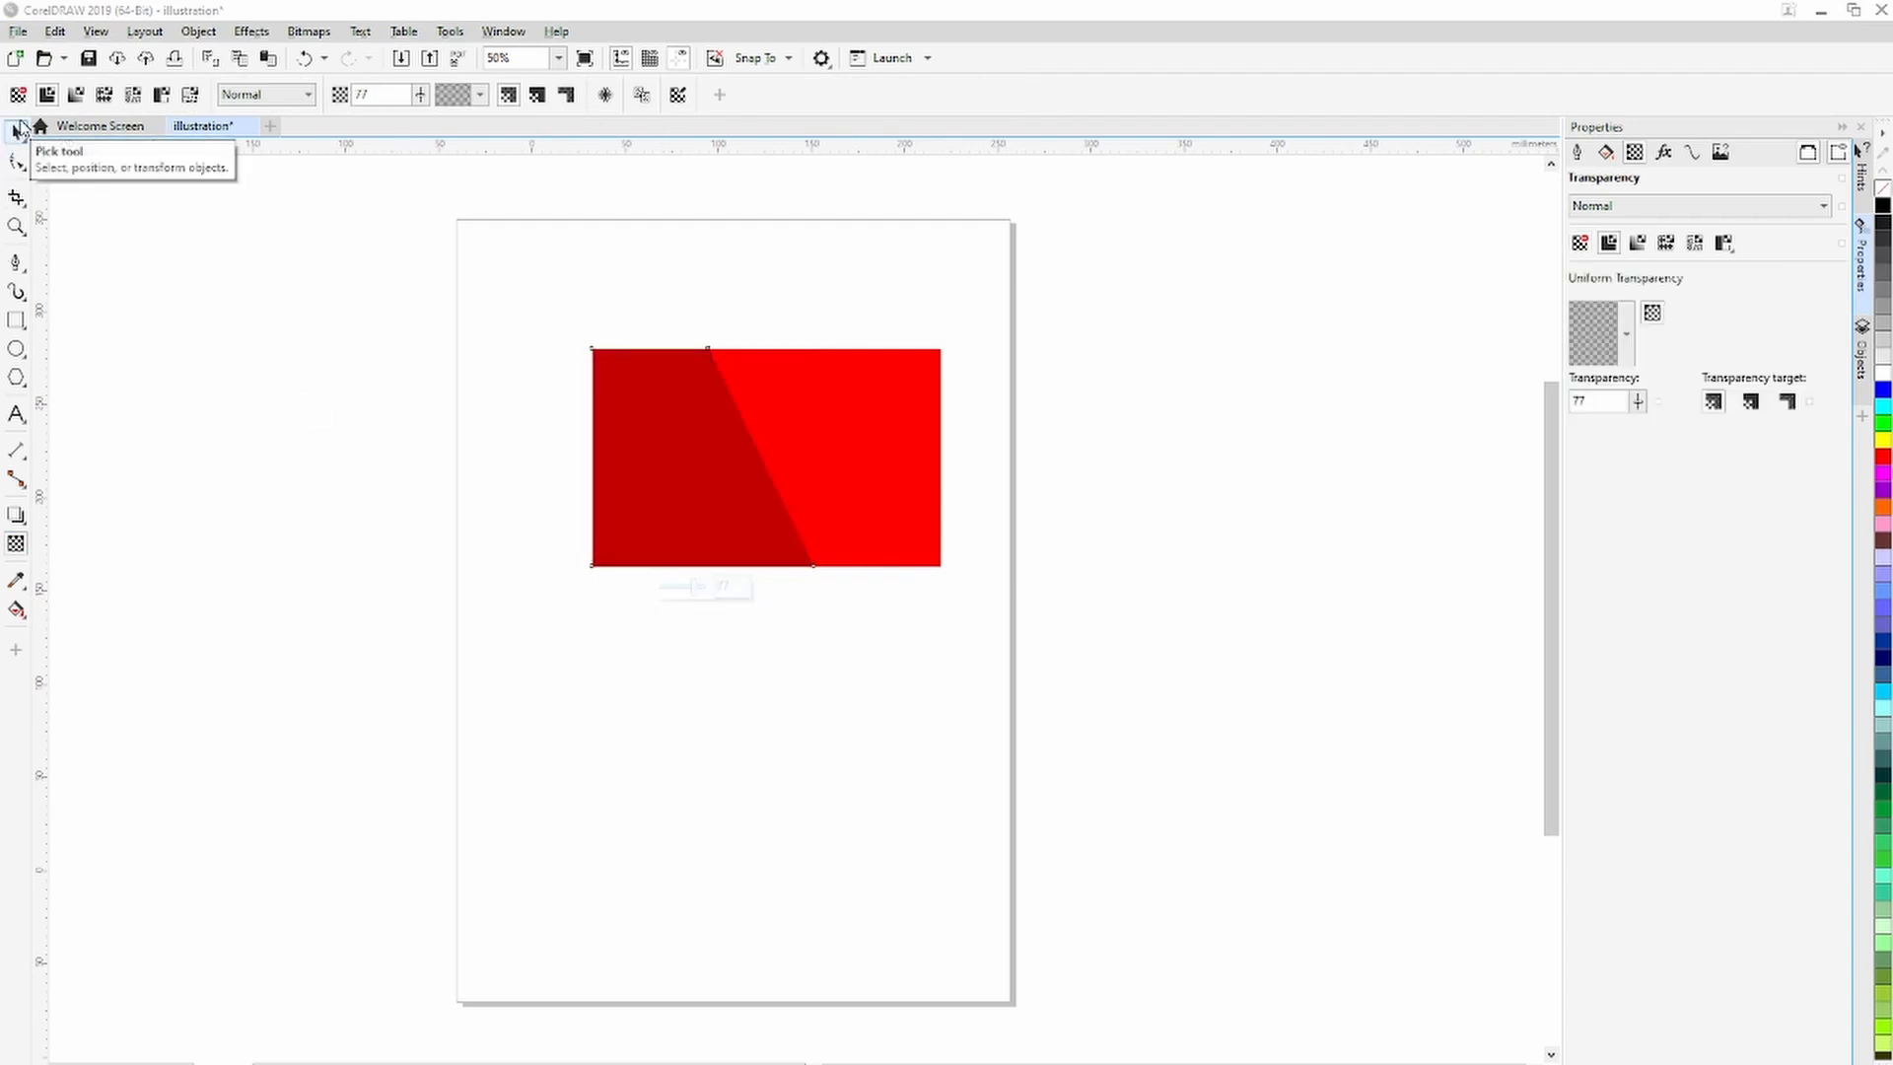
left_click(17, 129)
left_click(299, 405)
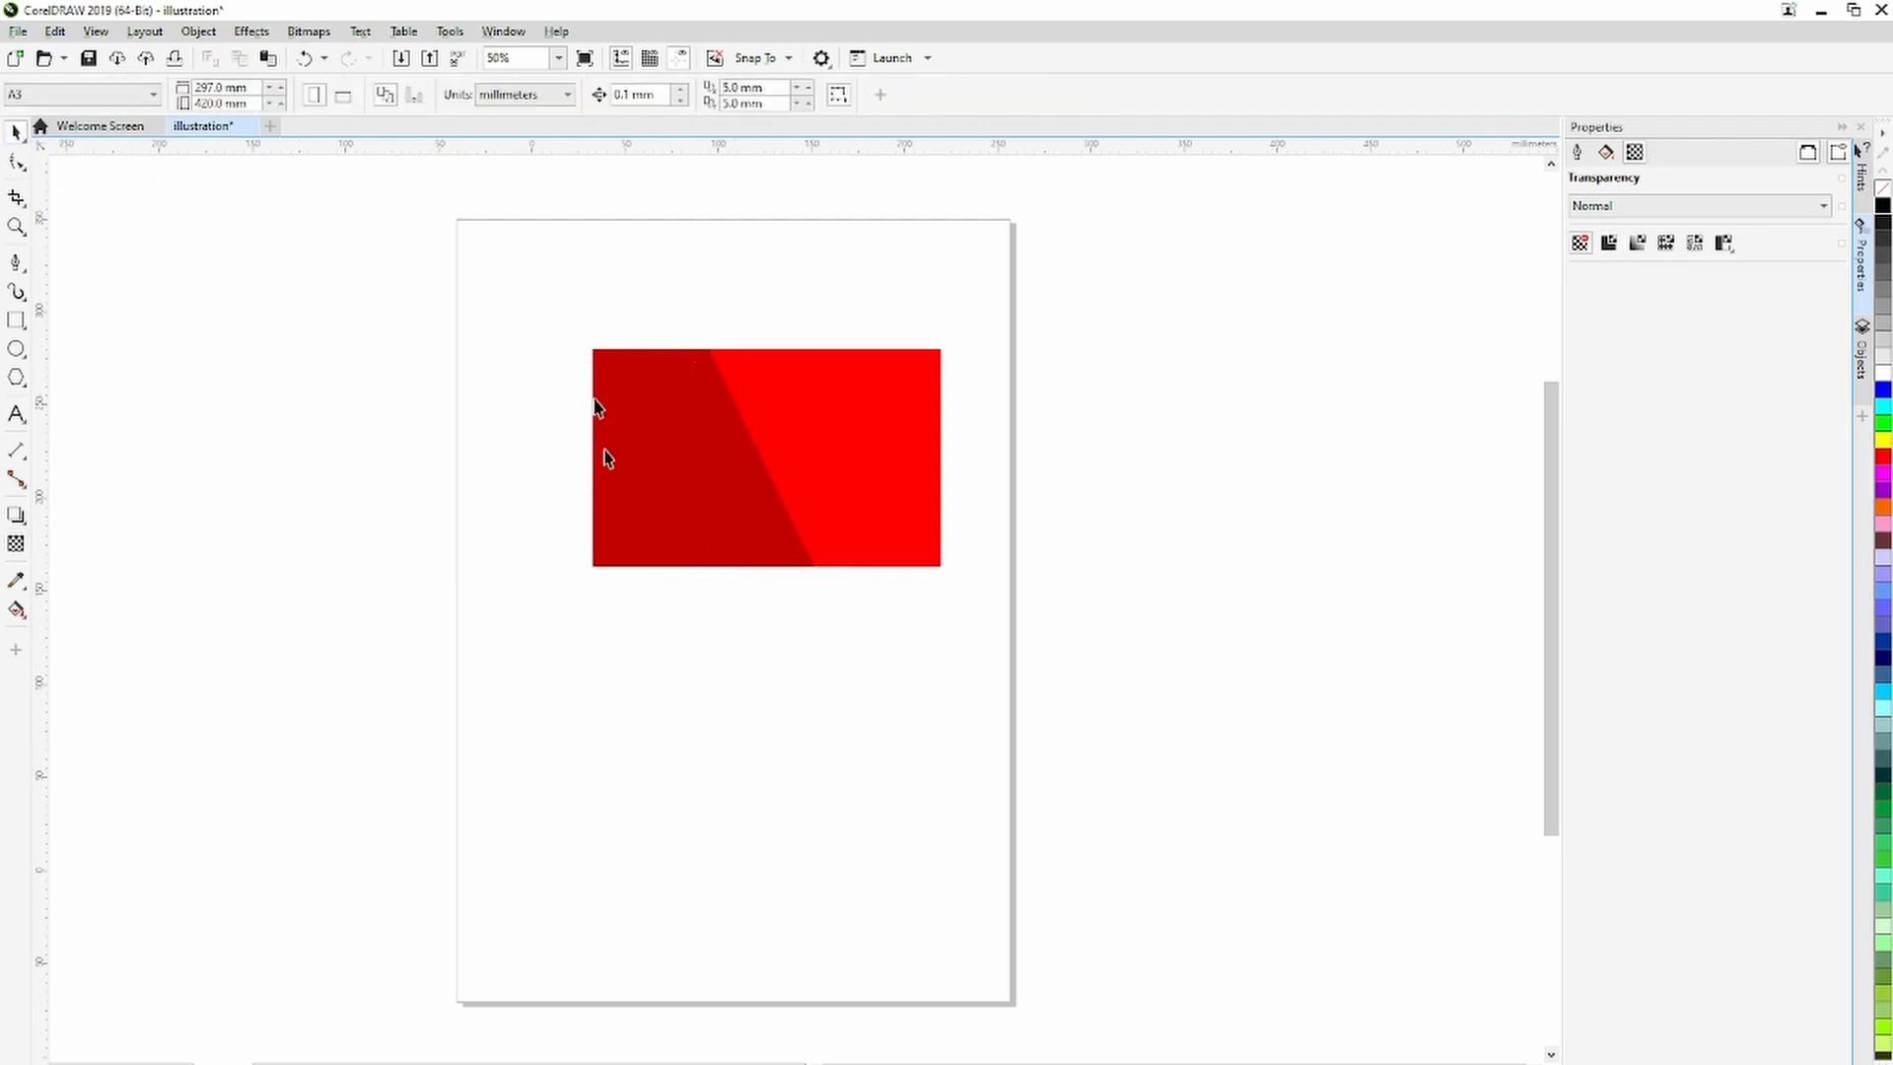
Move the semi-transparent shape partly off the red rectangle, and delete both objects from the page.
left_click(668, 512)
left_click_drag(670, 521, 543, 461)
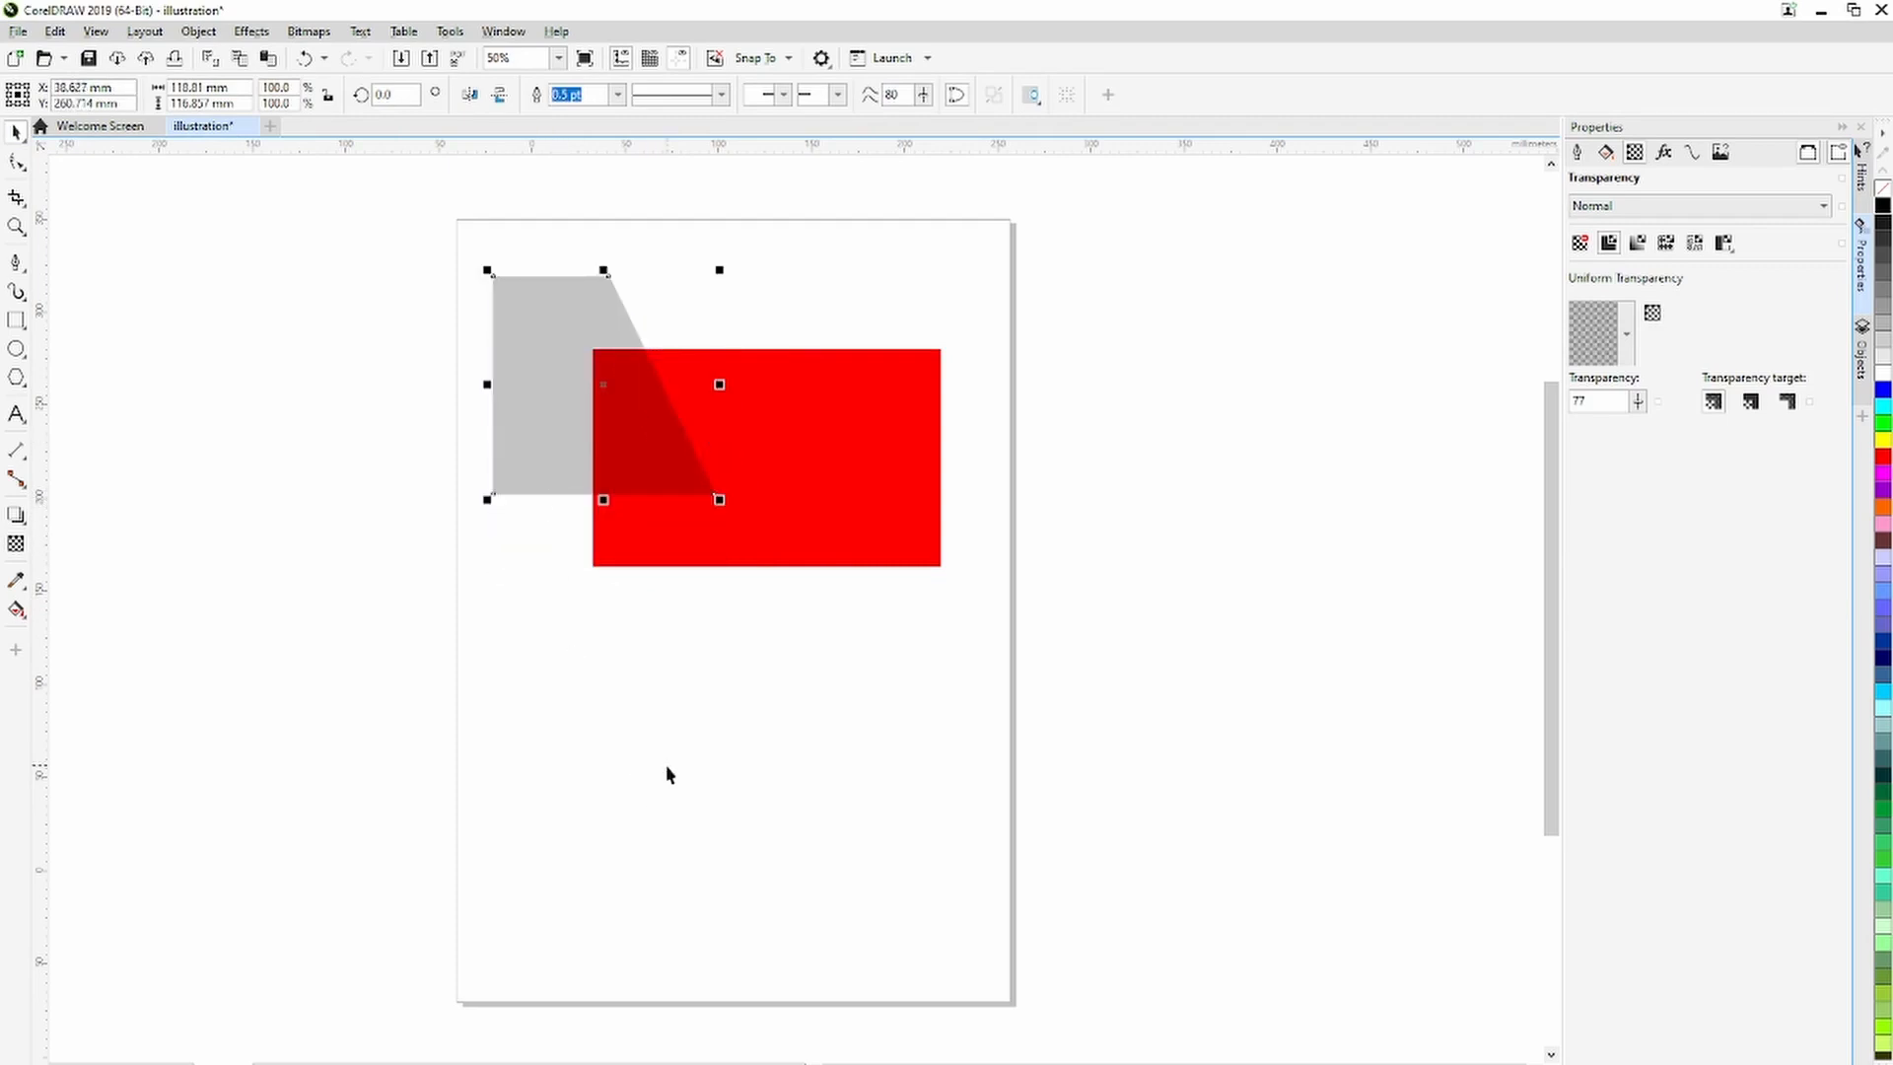
key("Delete")
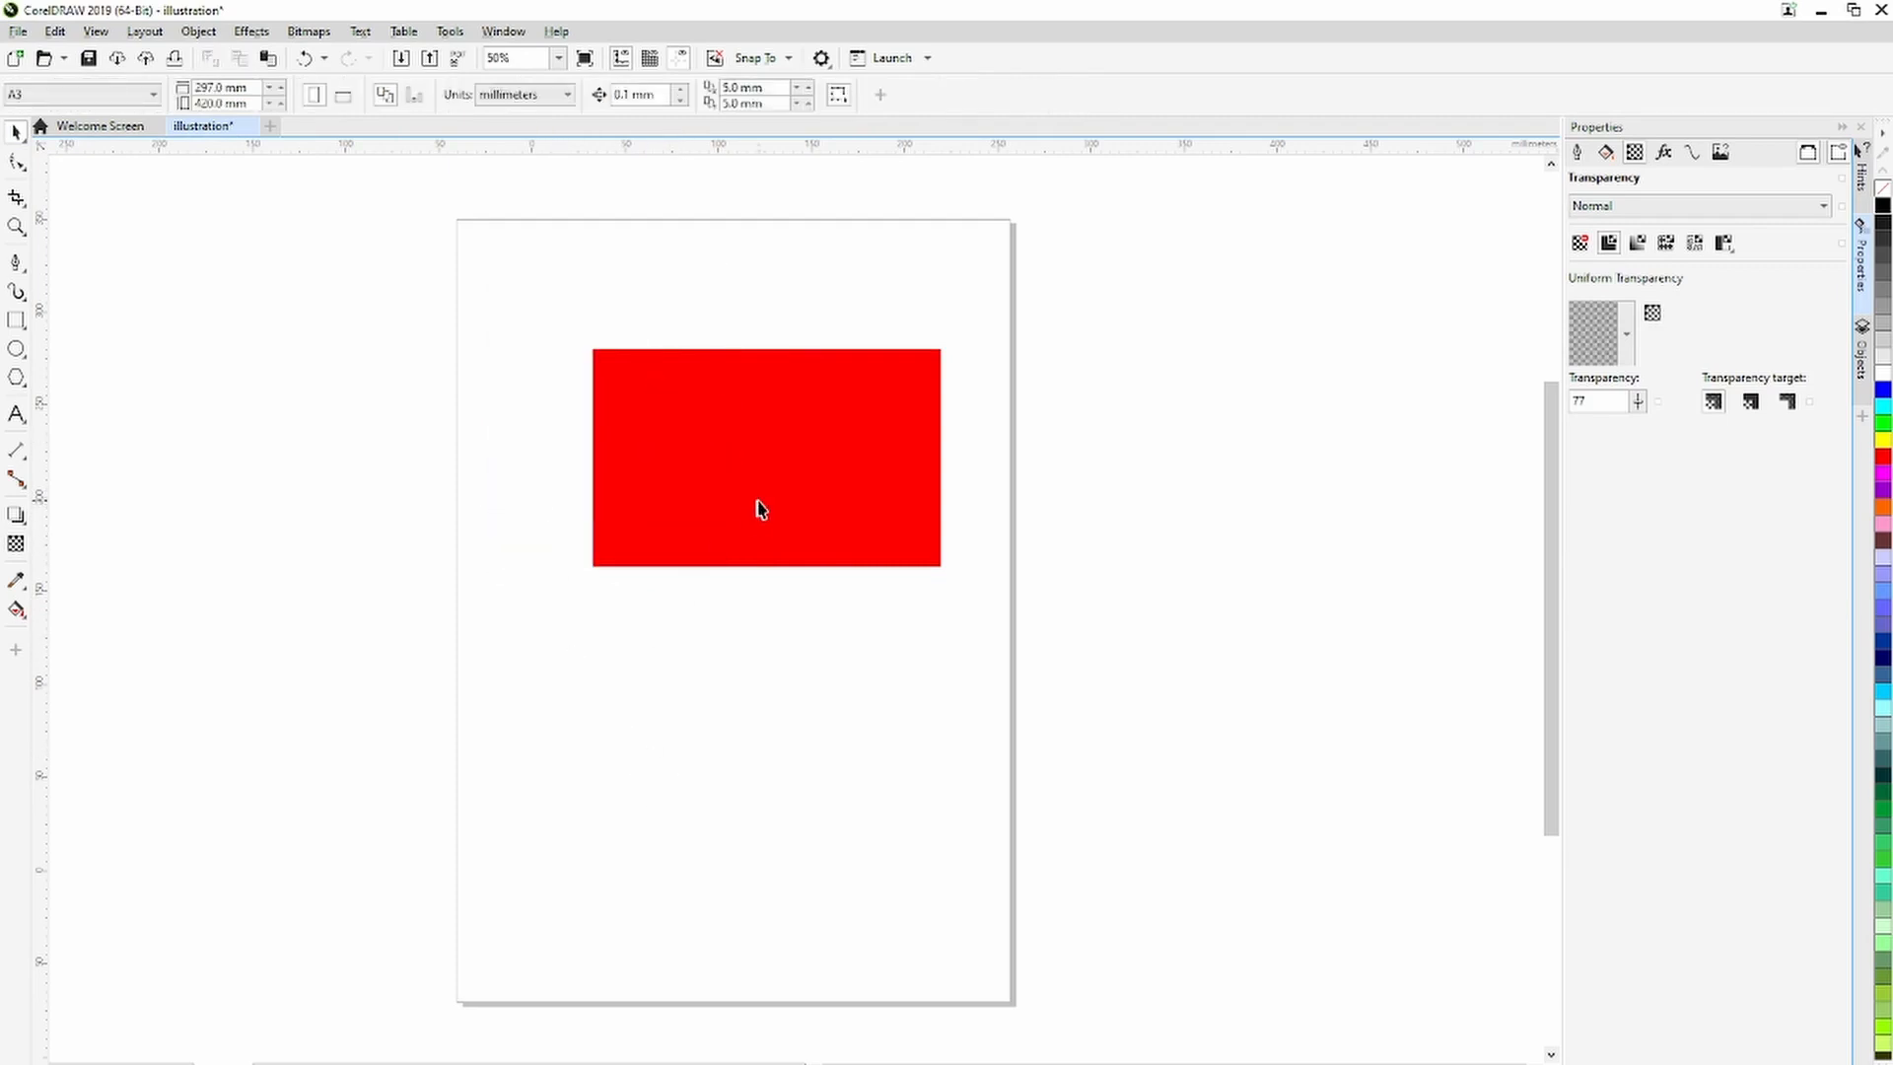
left_click(759, 512)
key("Delete")
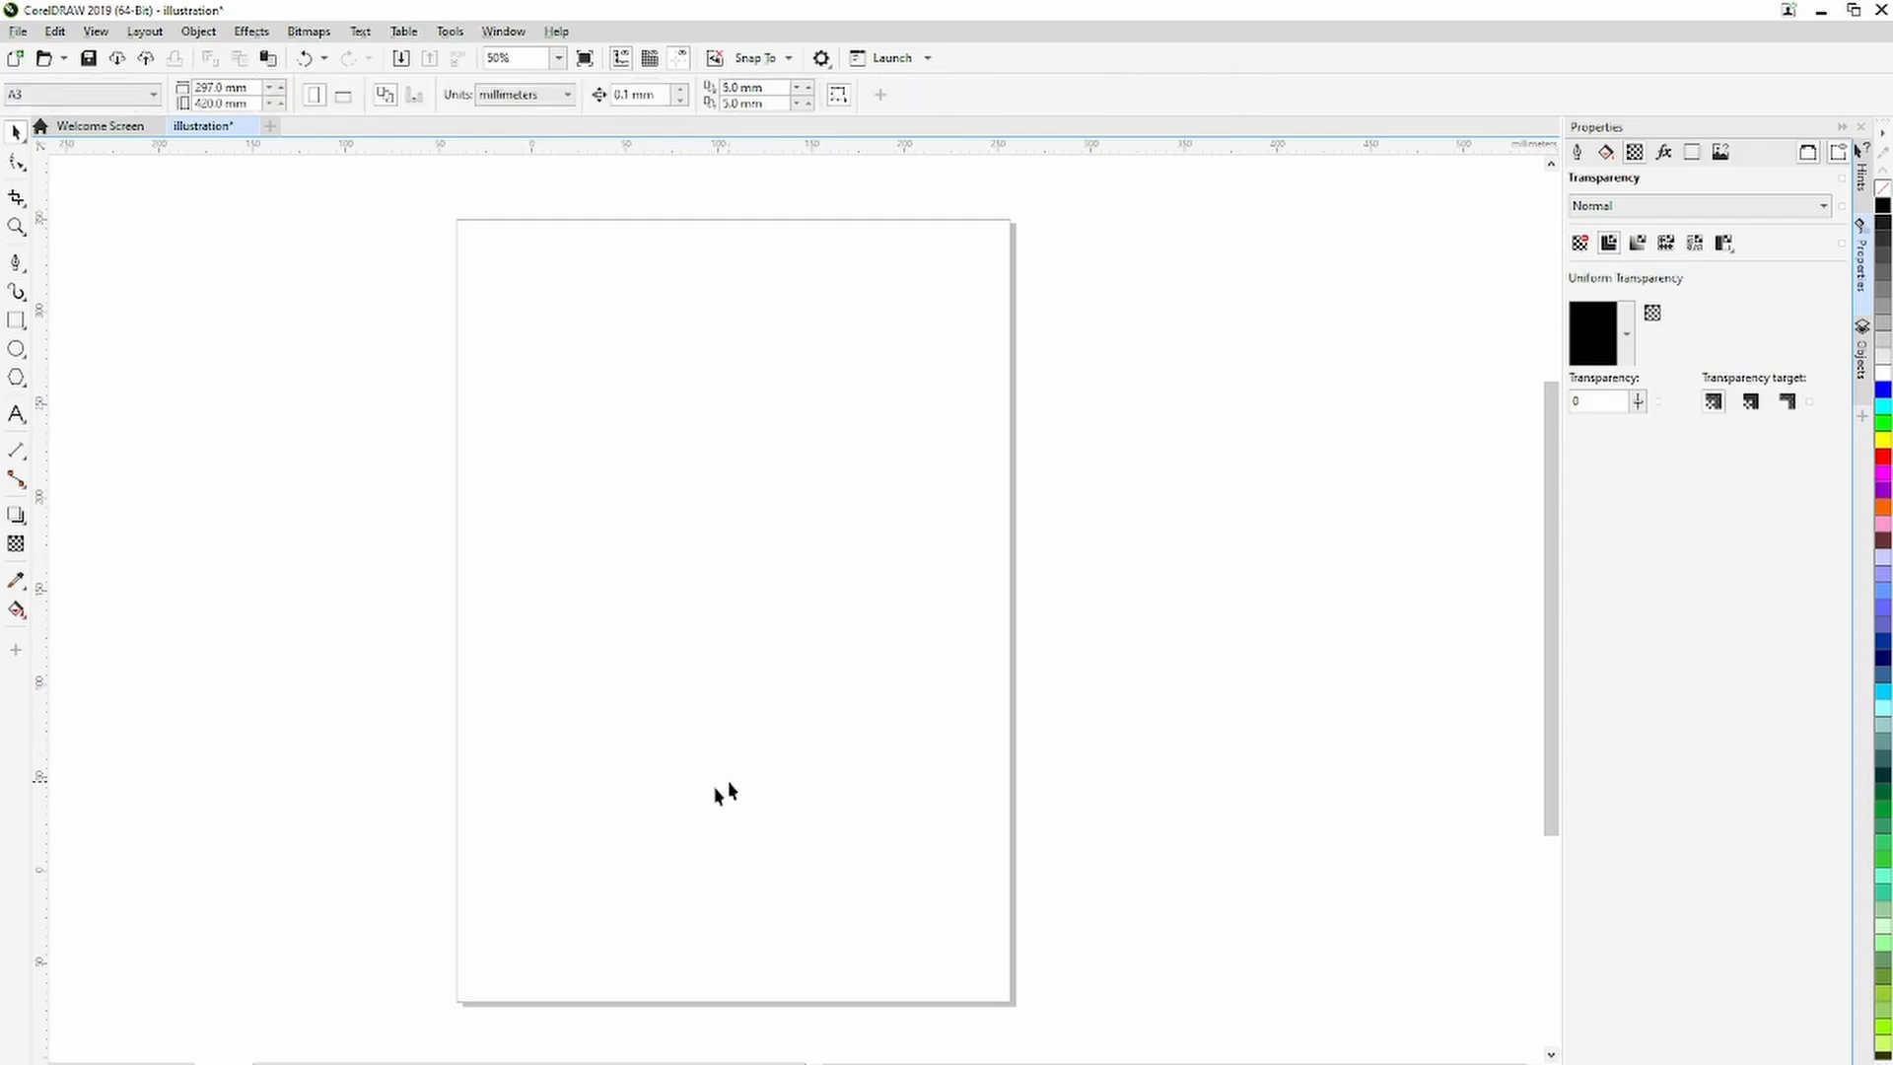
Switch to the Chrome browser and search Google for "vector illustration" in a new tab.
left_click(728, 1063)
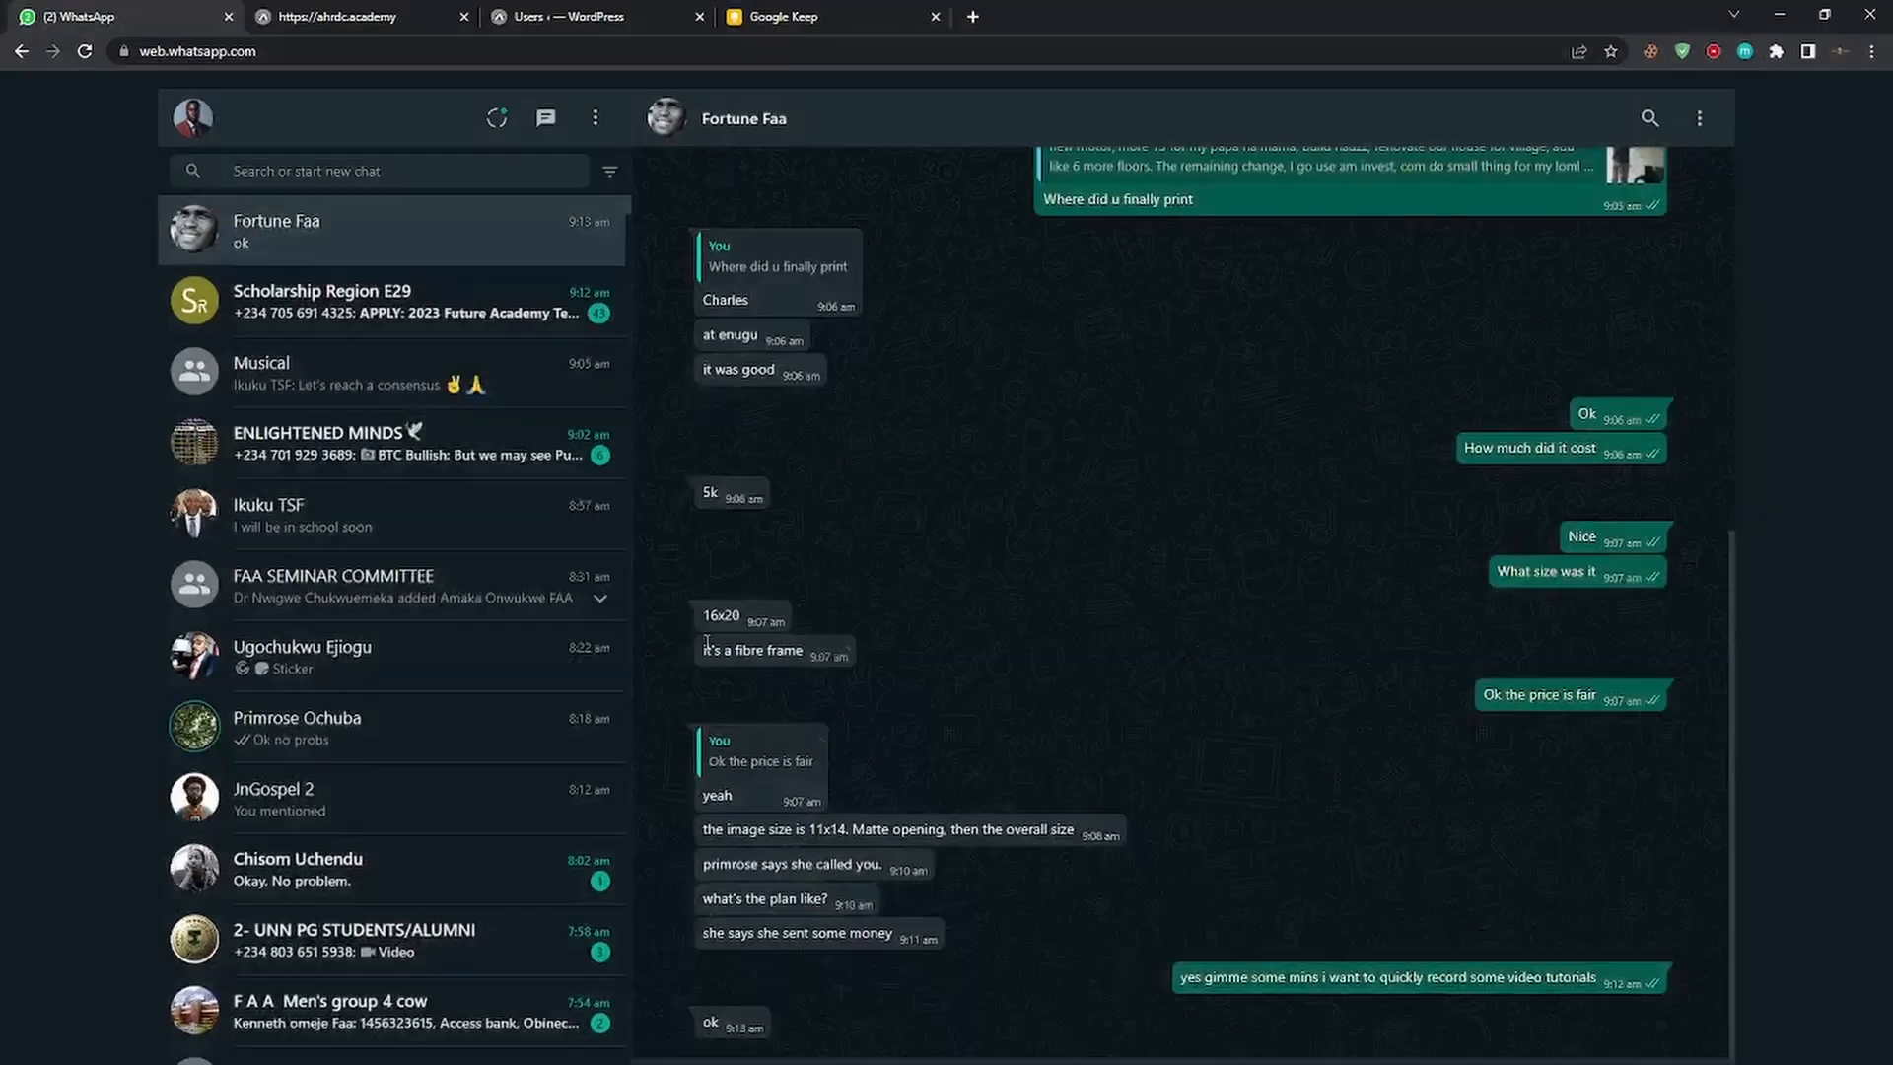
left_click(974, 17)
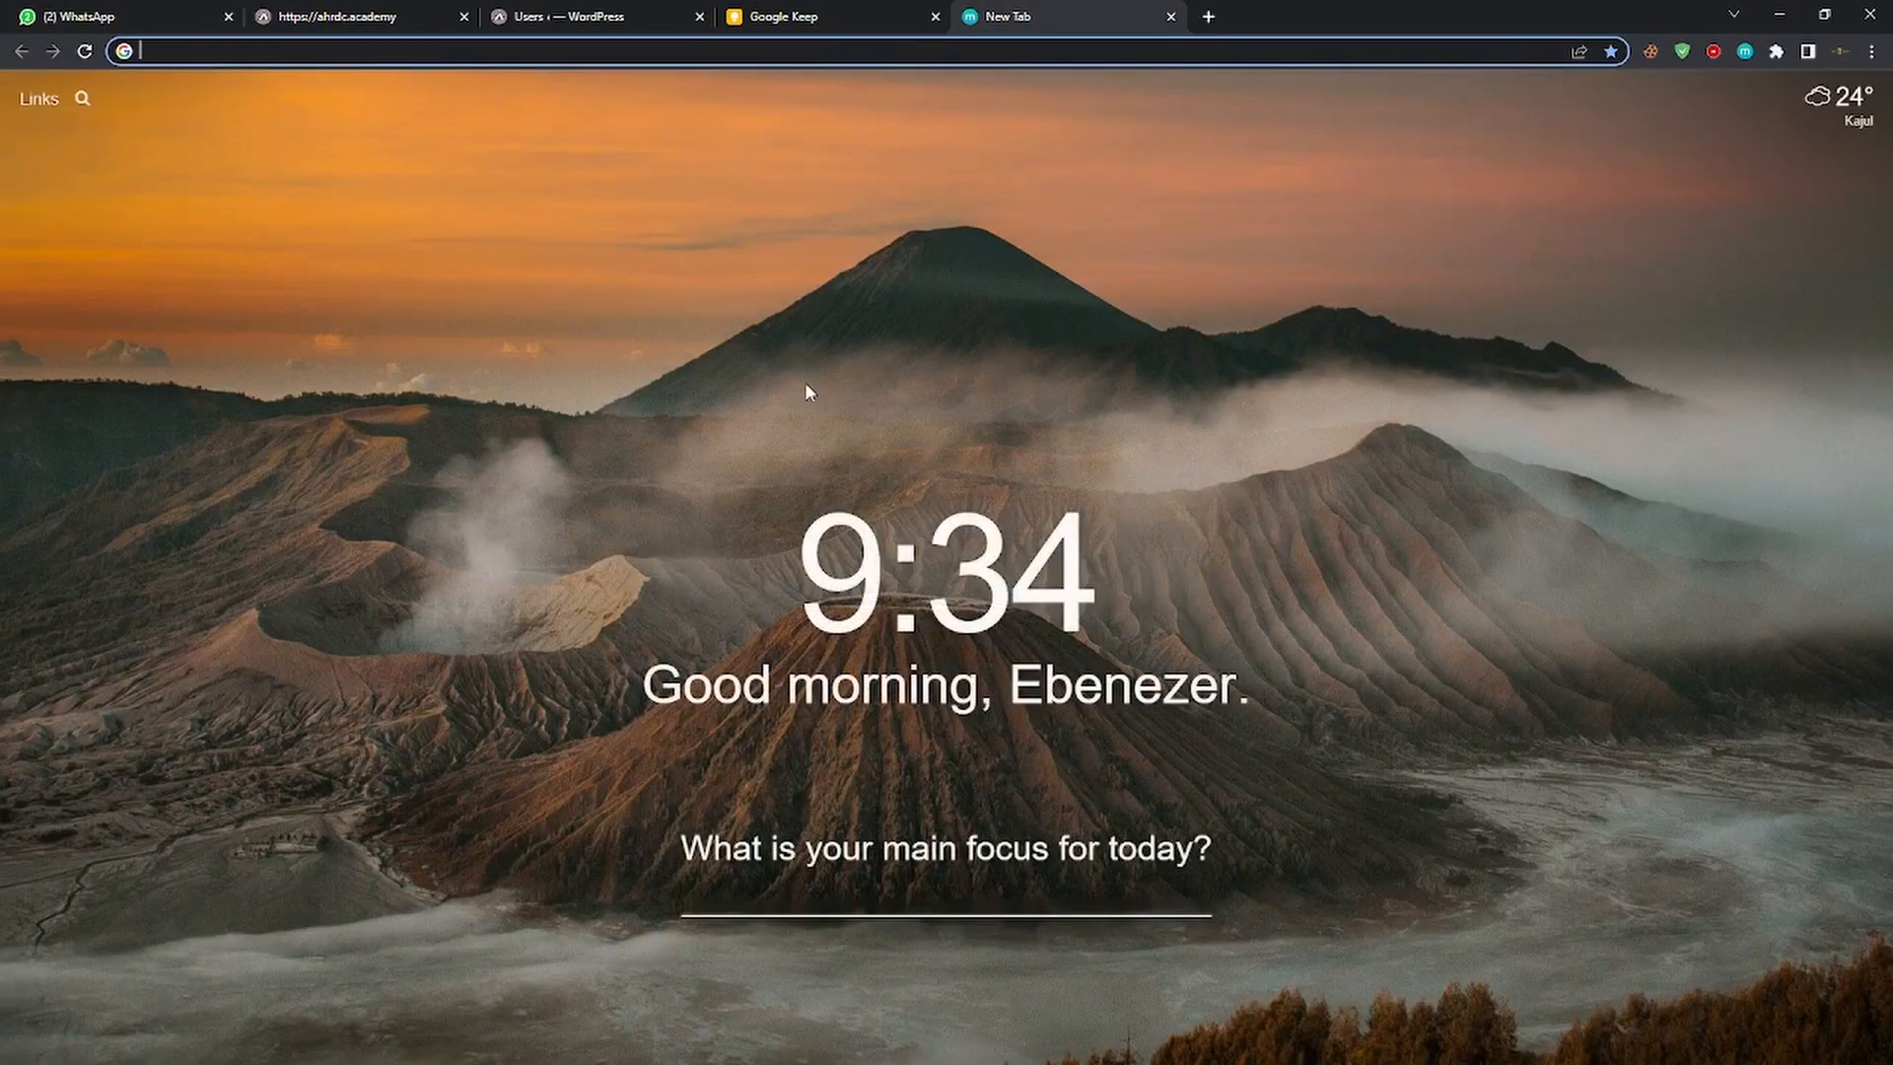
type("vectoer")
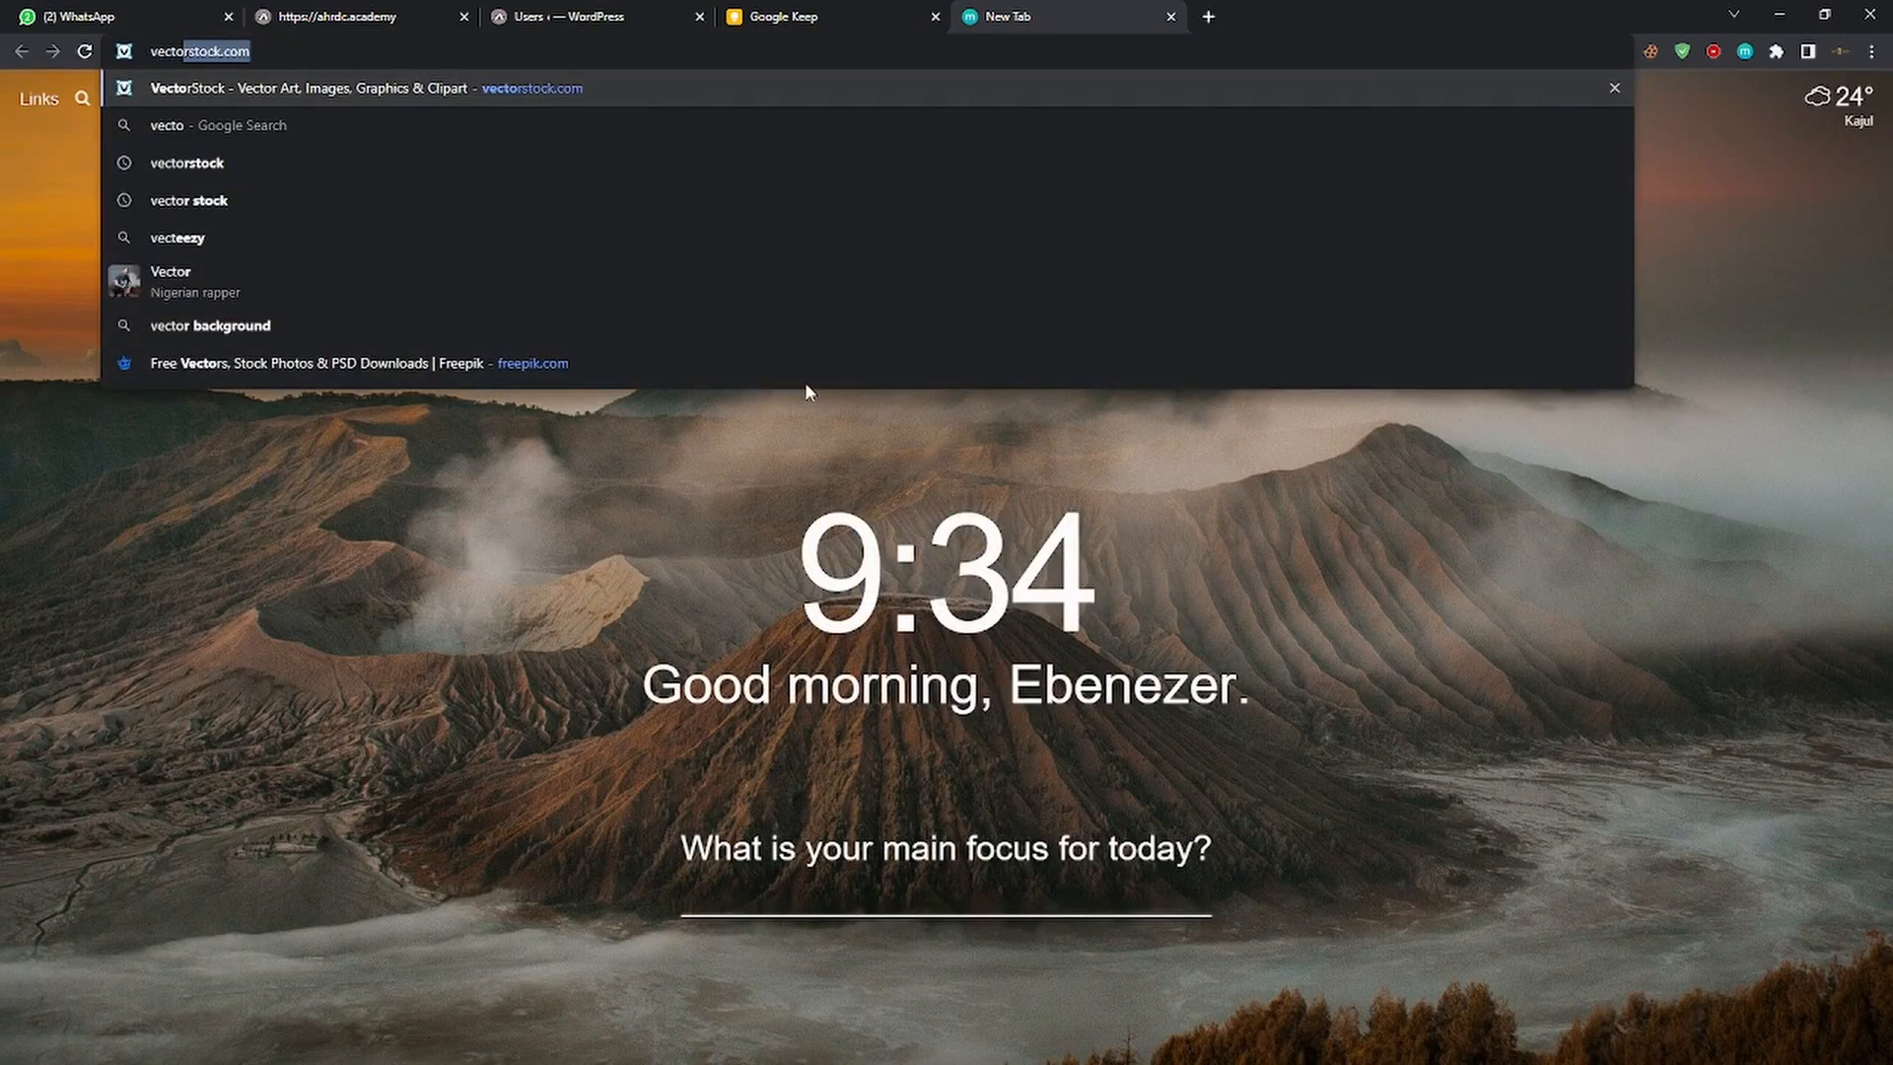
key("BackSpace")
key("BackSpace")
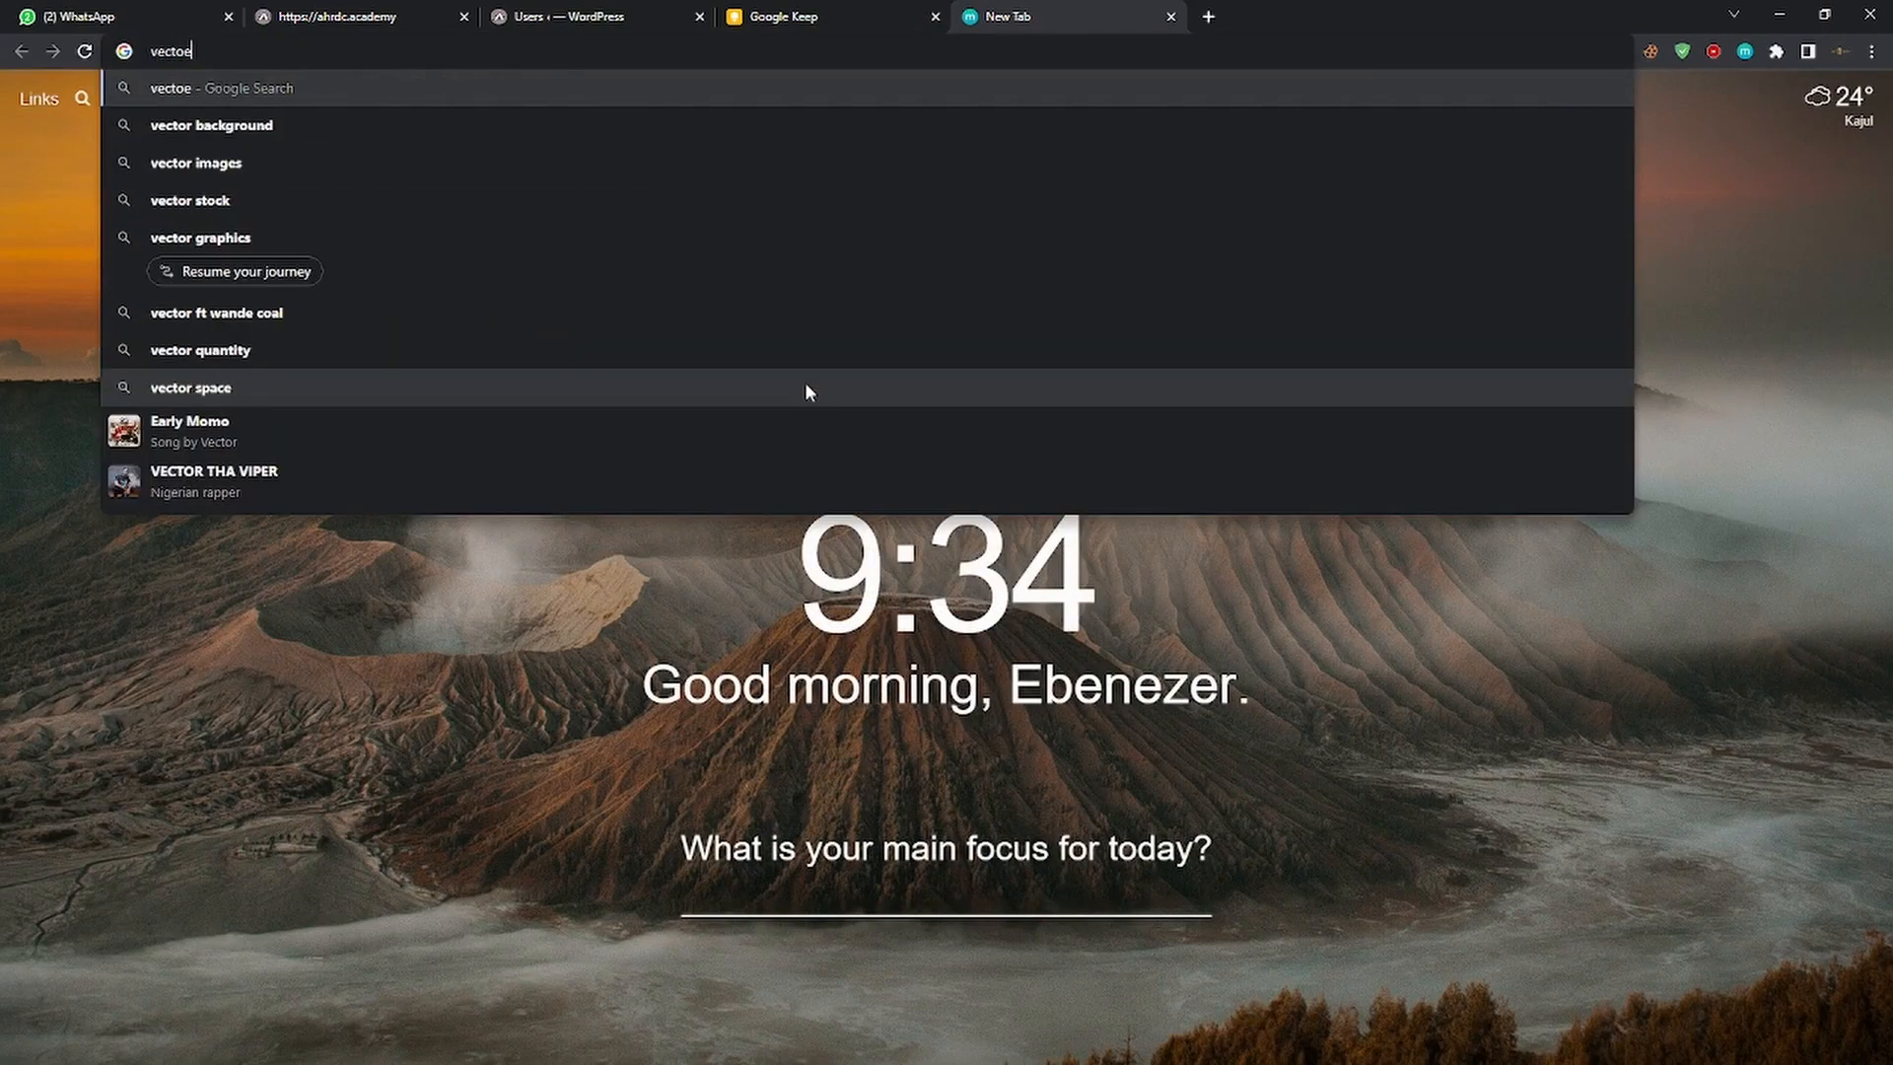
type("r ")
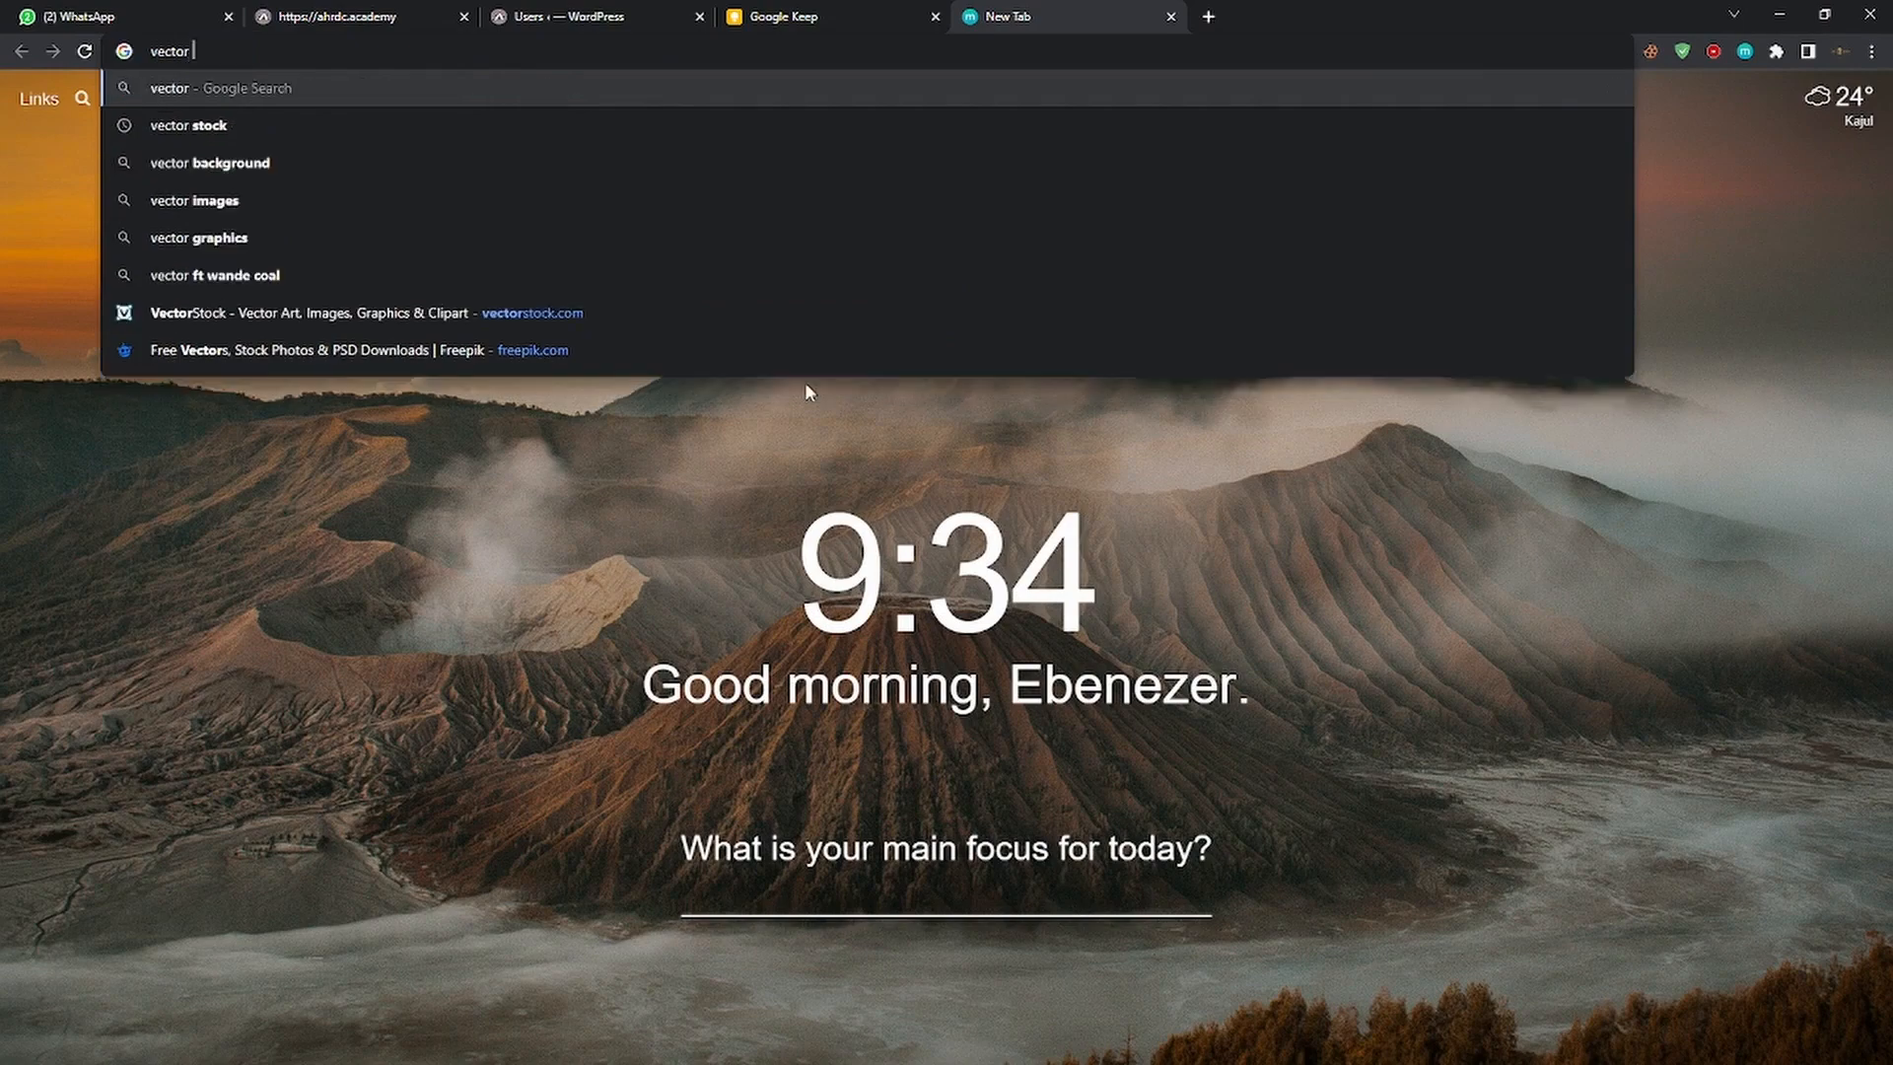
type("ill")
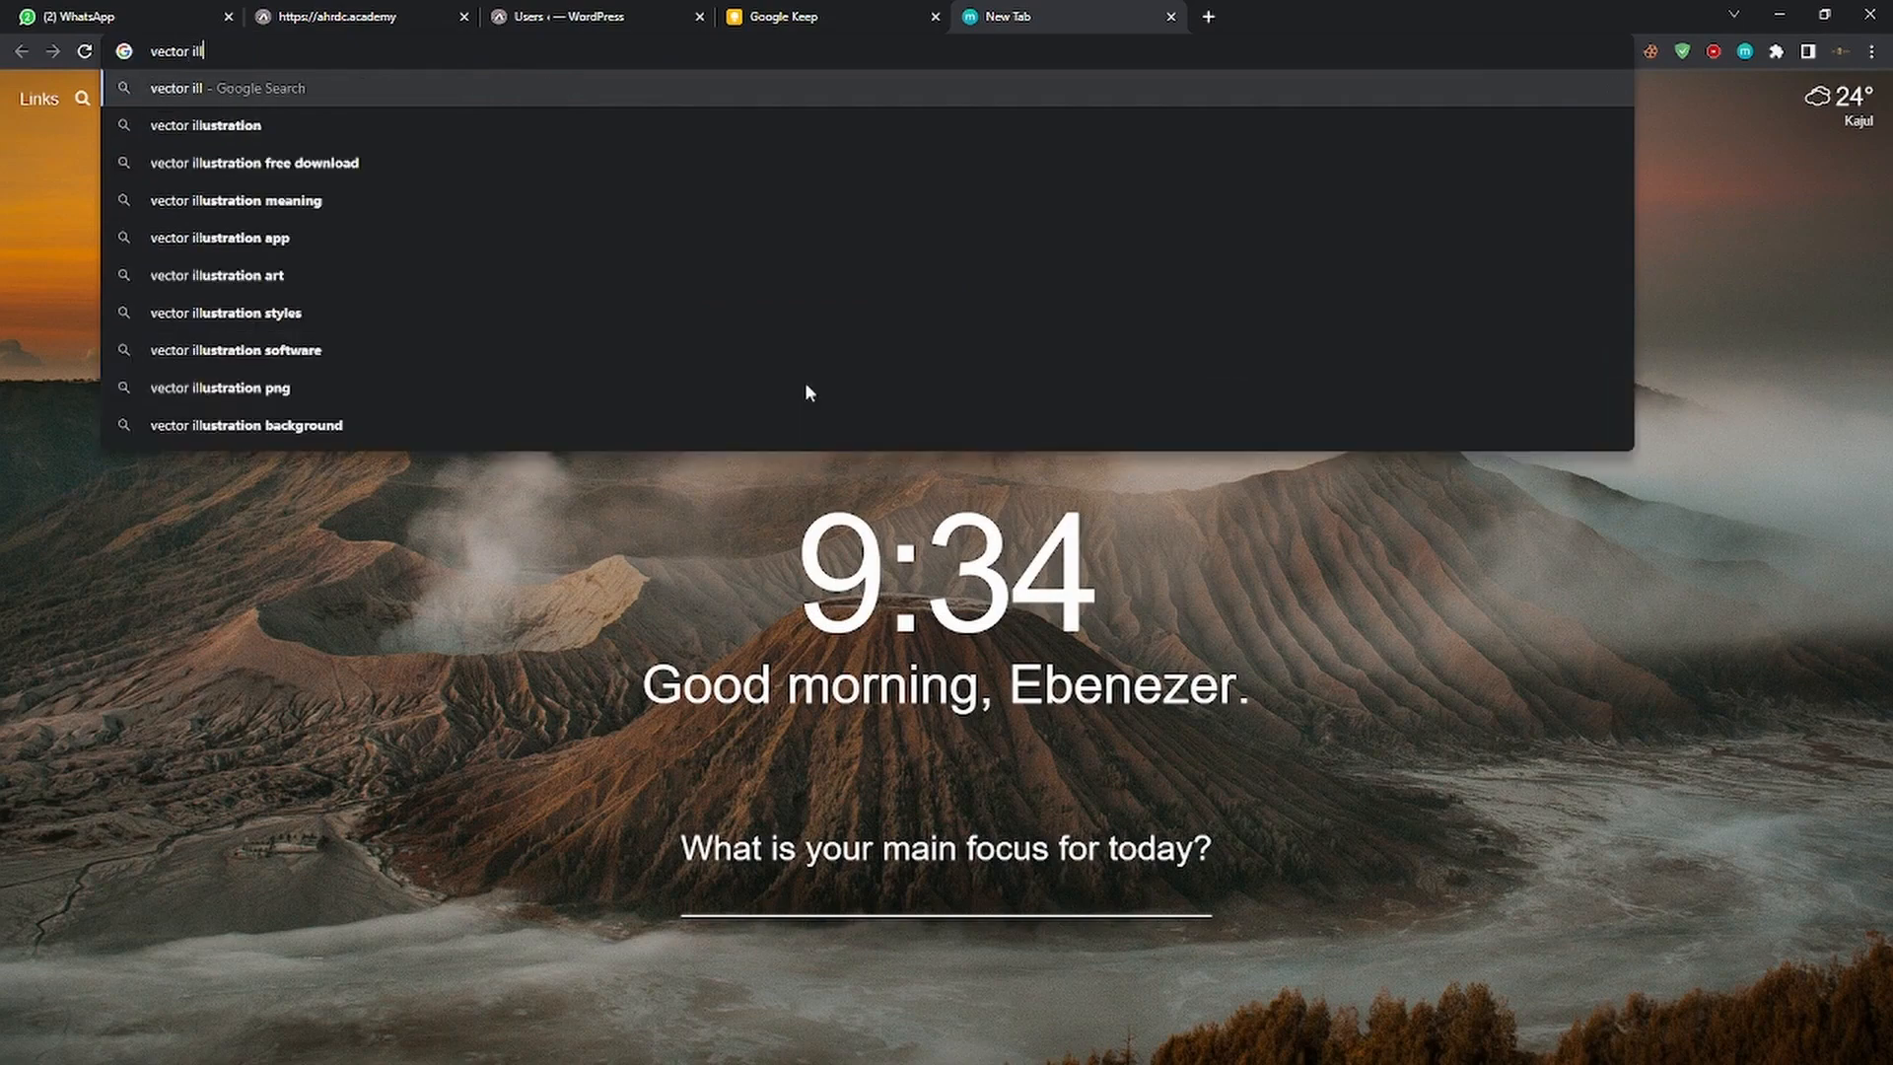
type("ustrat")
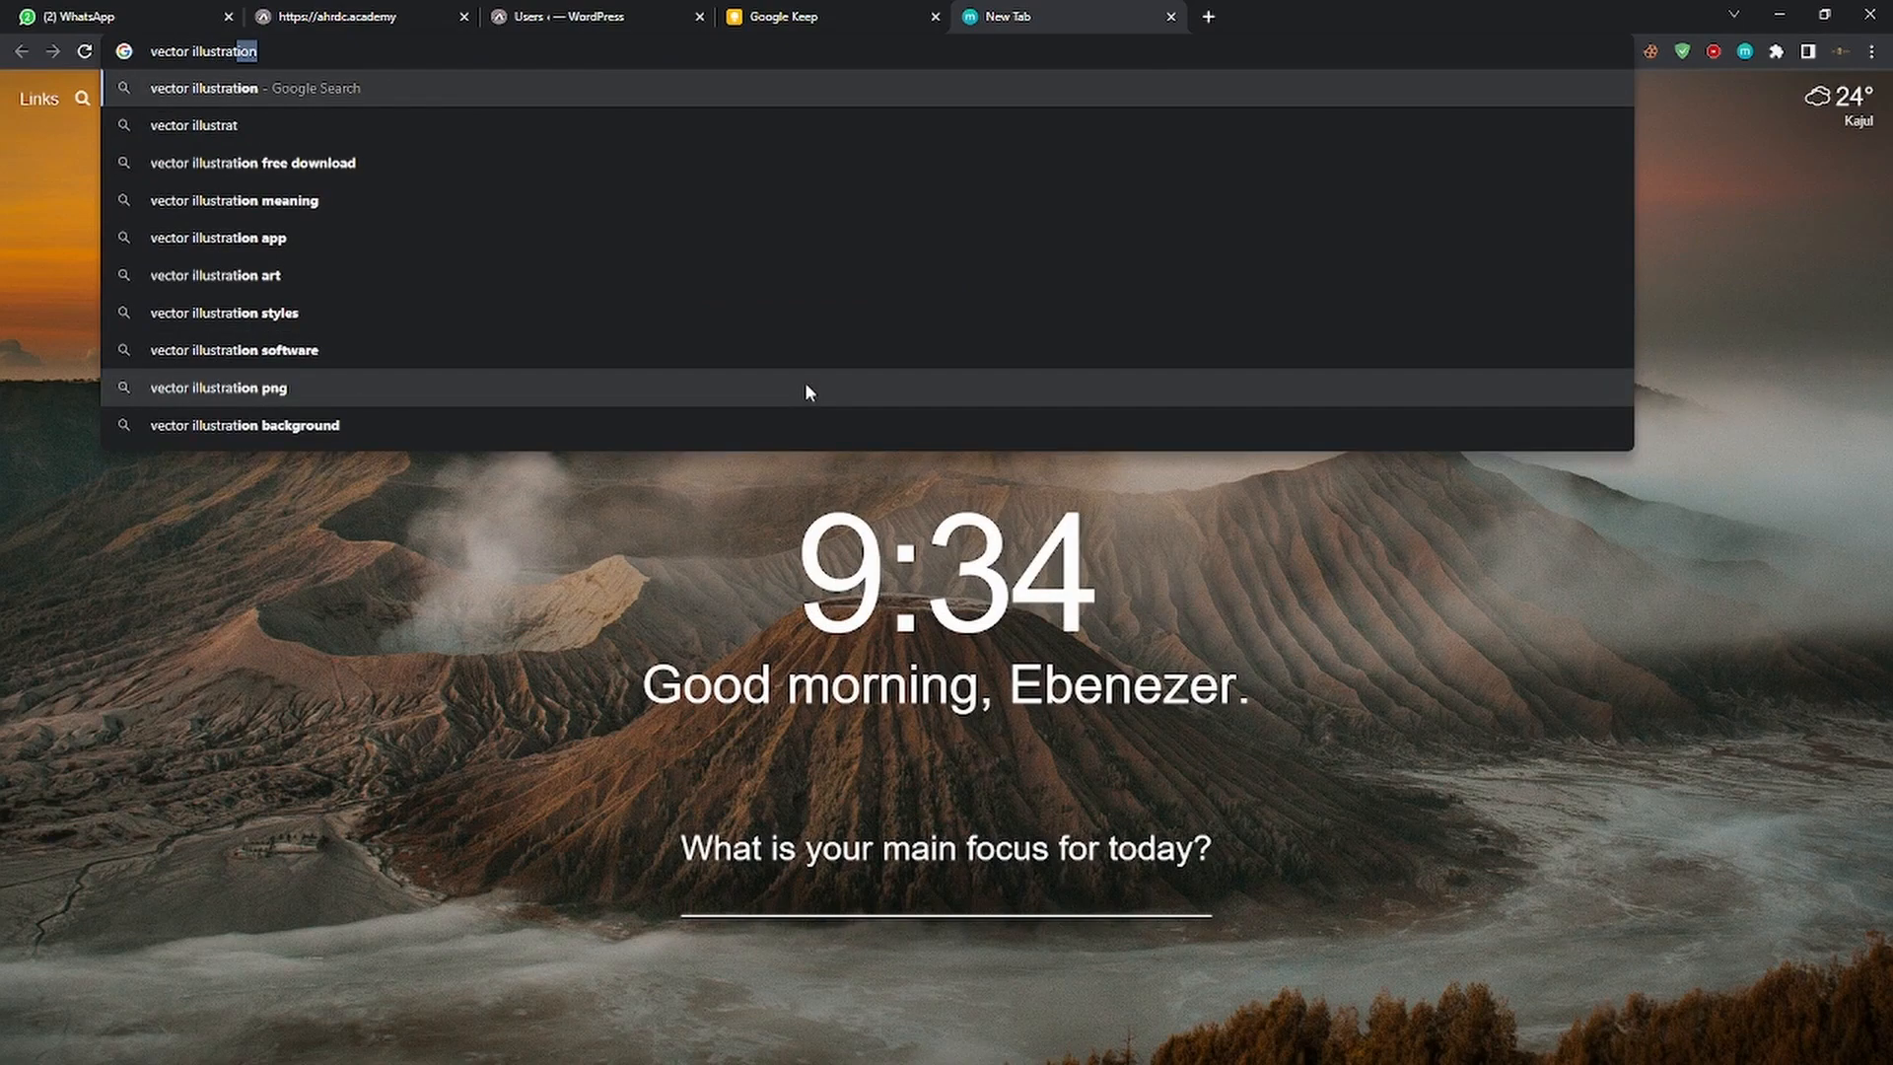
type("ion")
key("Return")
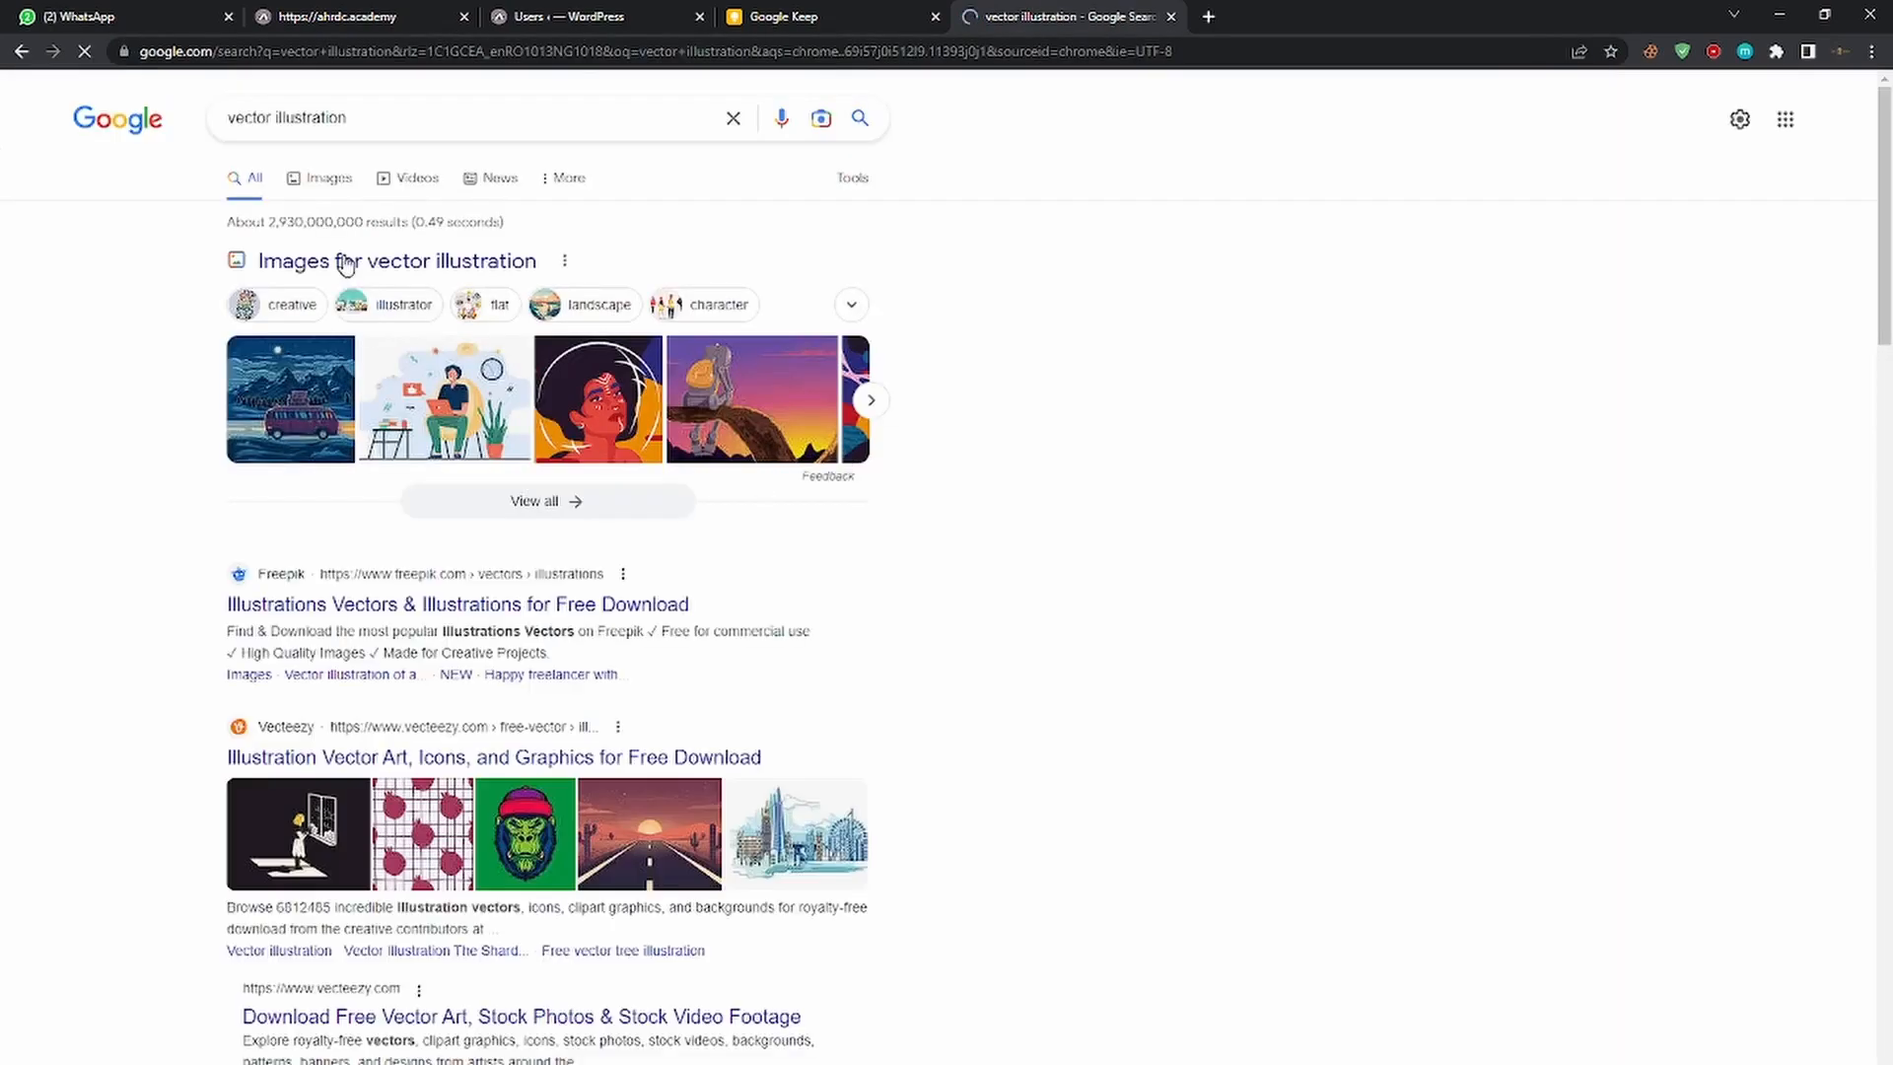
Preview the two Vectornator portraits in the image results, and switch to CorelDRAW to activate the Pen tool.
left_click(345, 263)
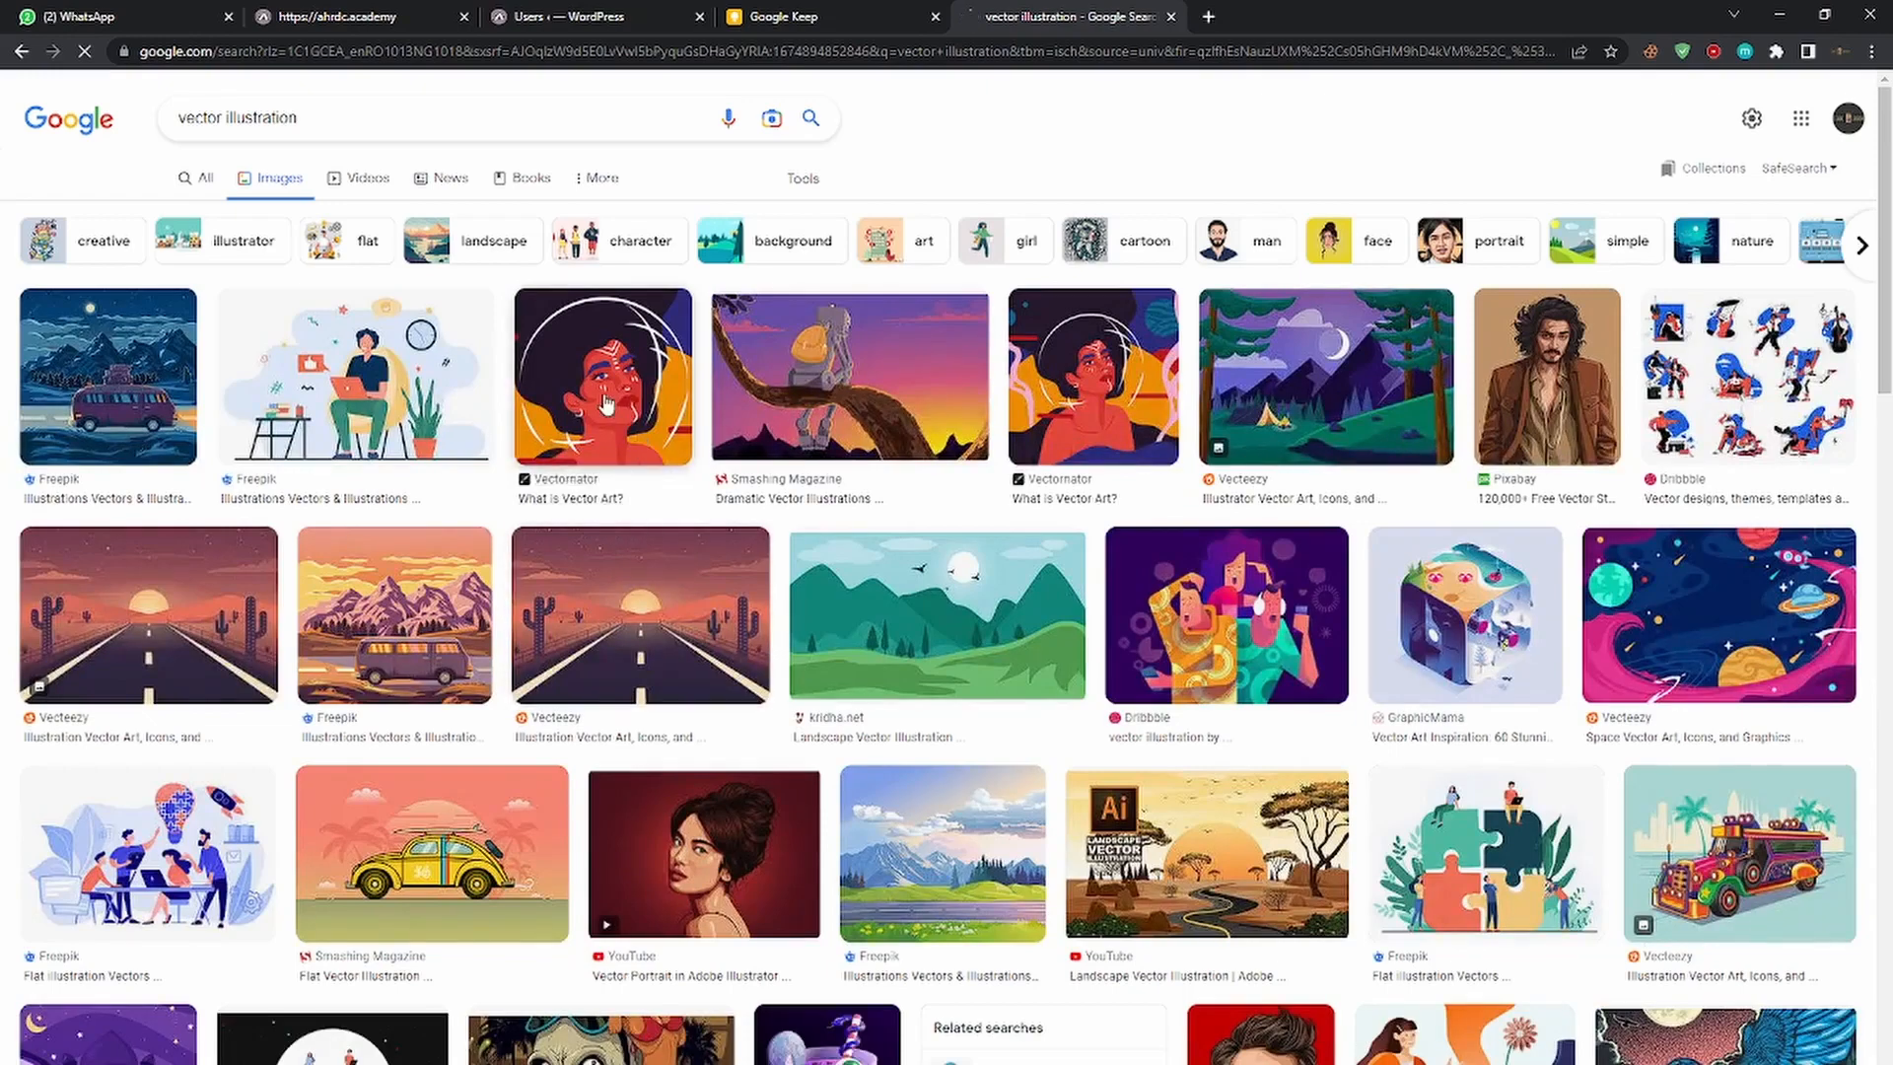
left_click(606, 403)
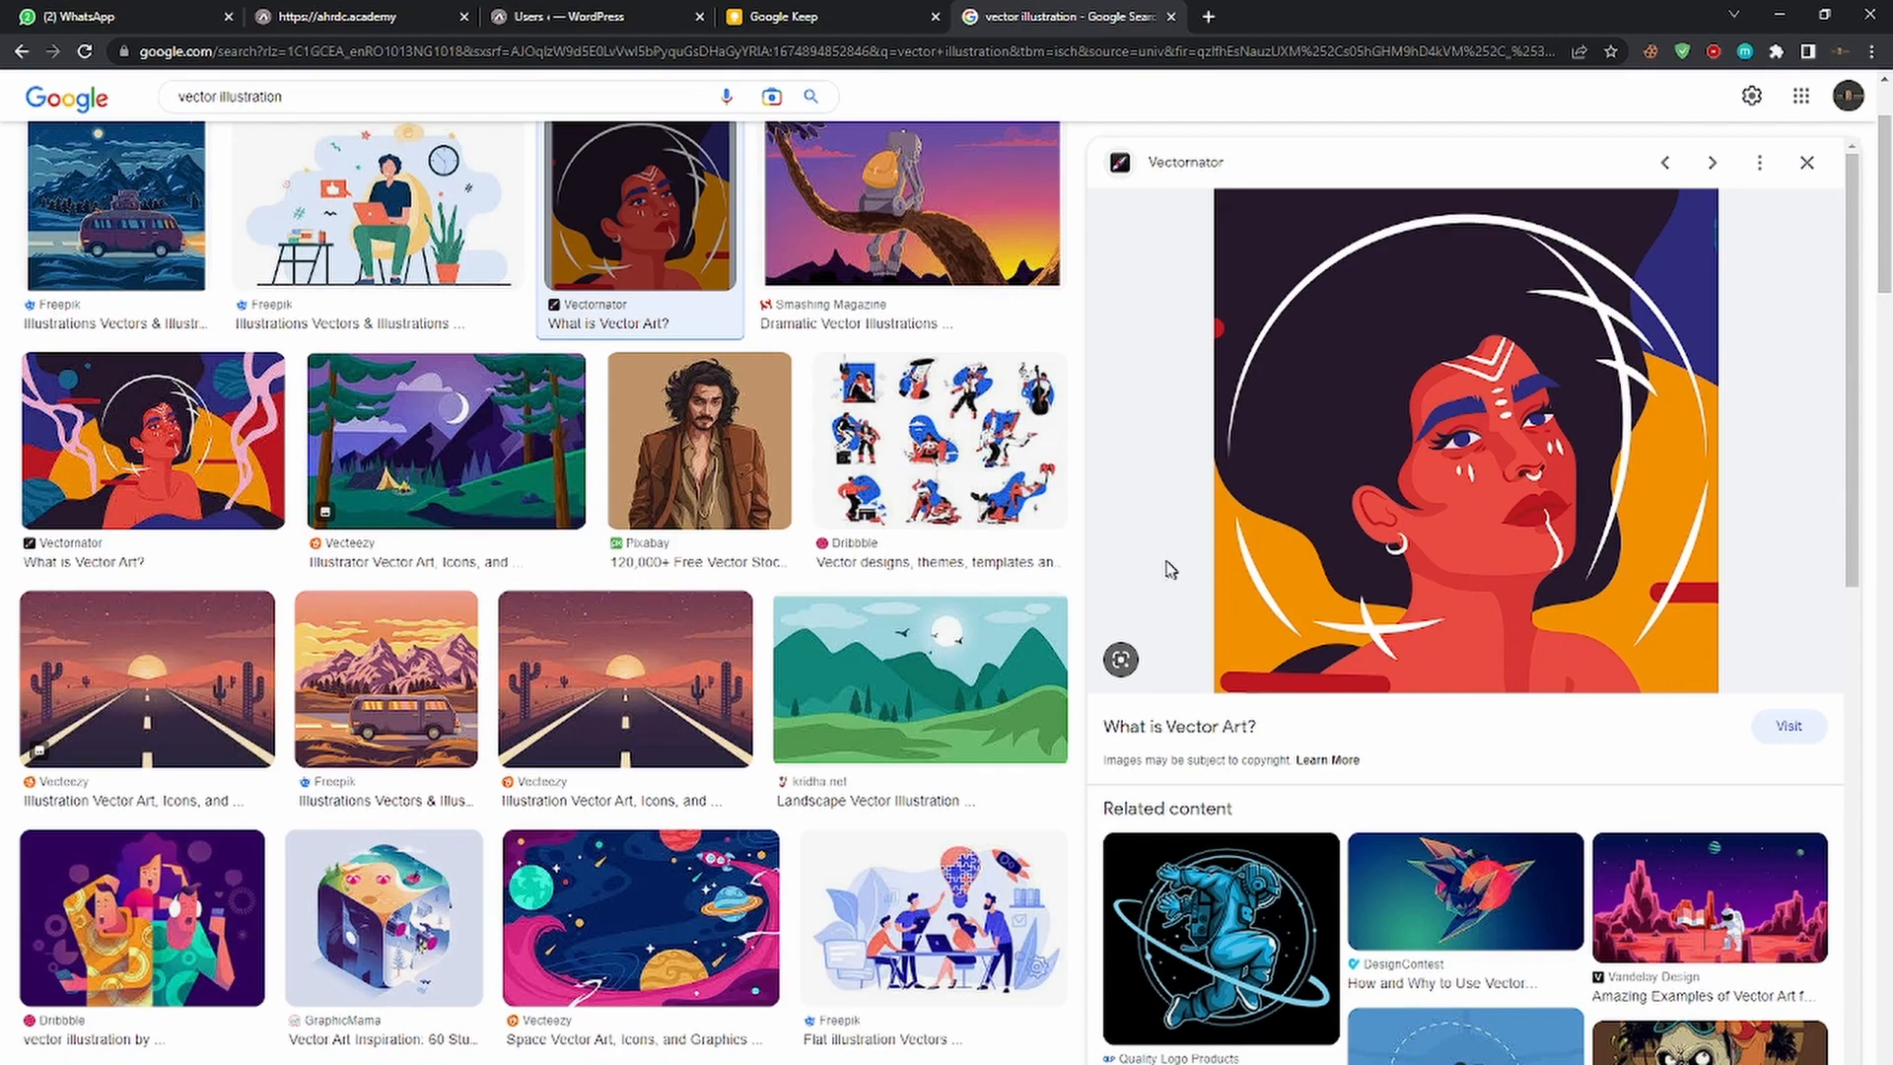
left_click(87, 408)
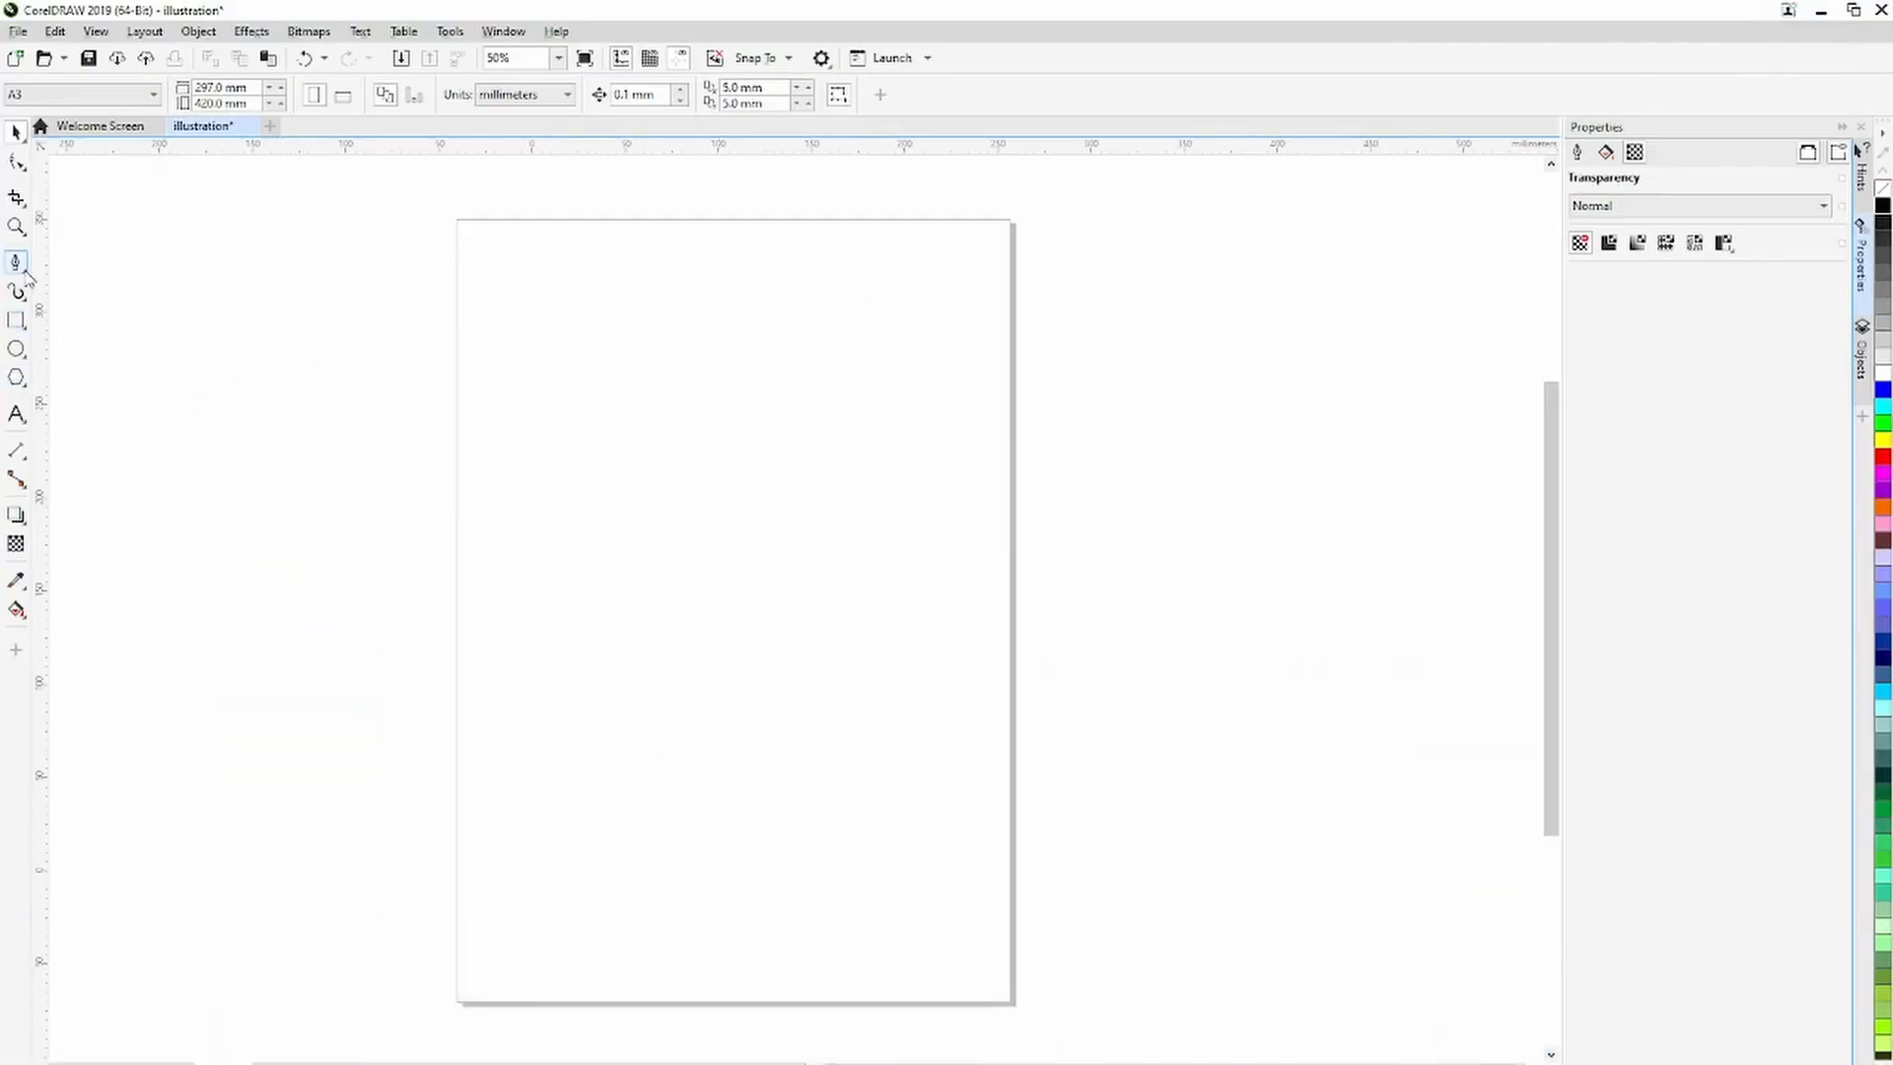
left_click(17, 264)
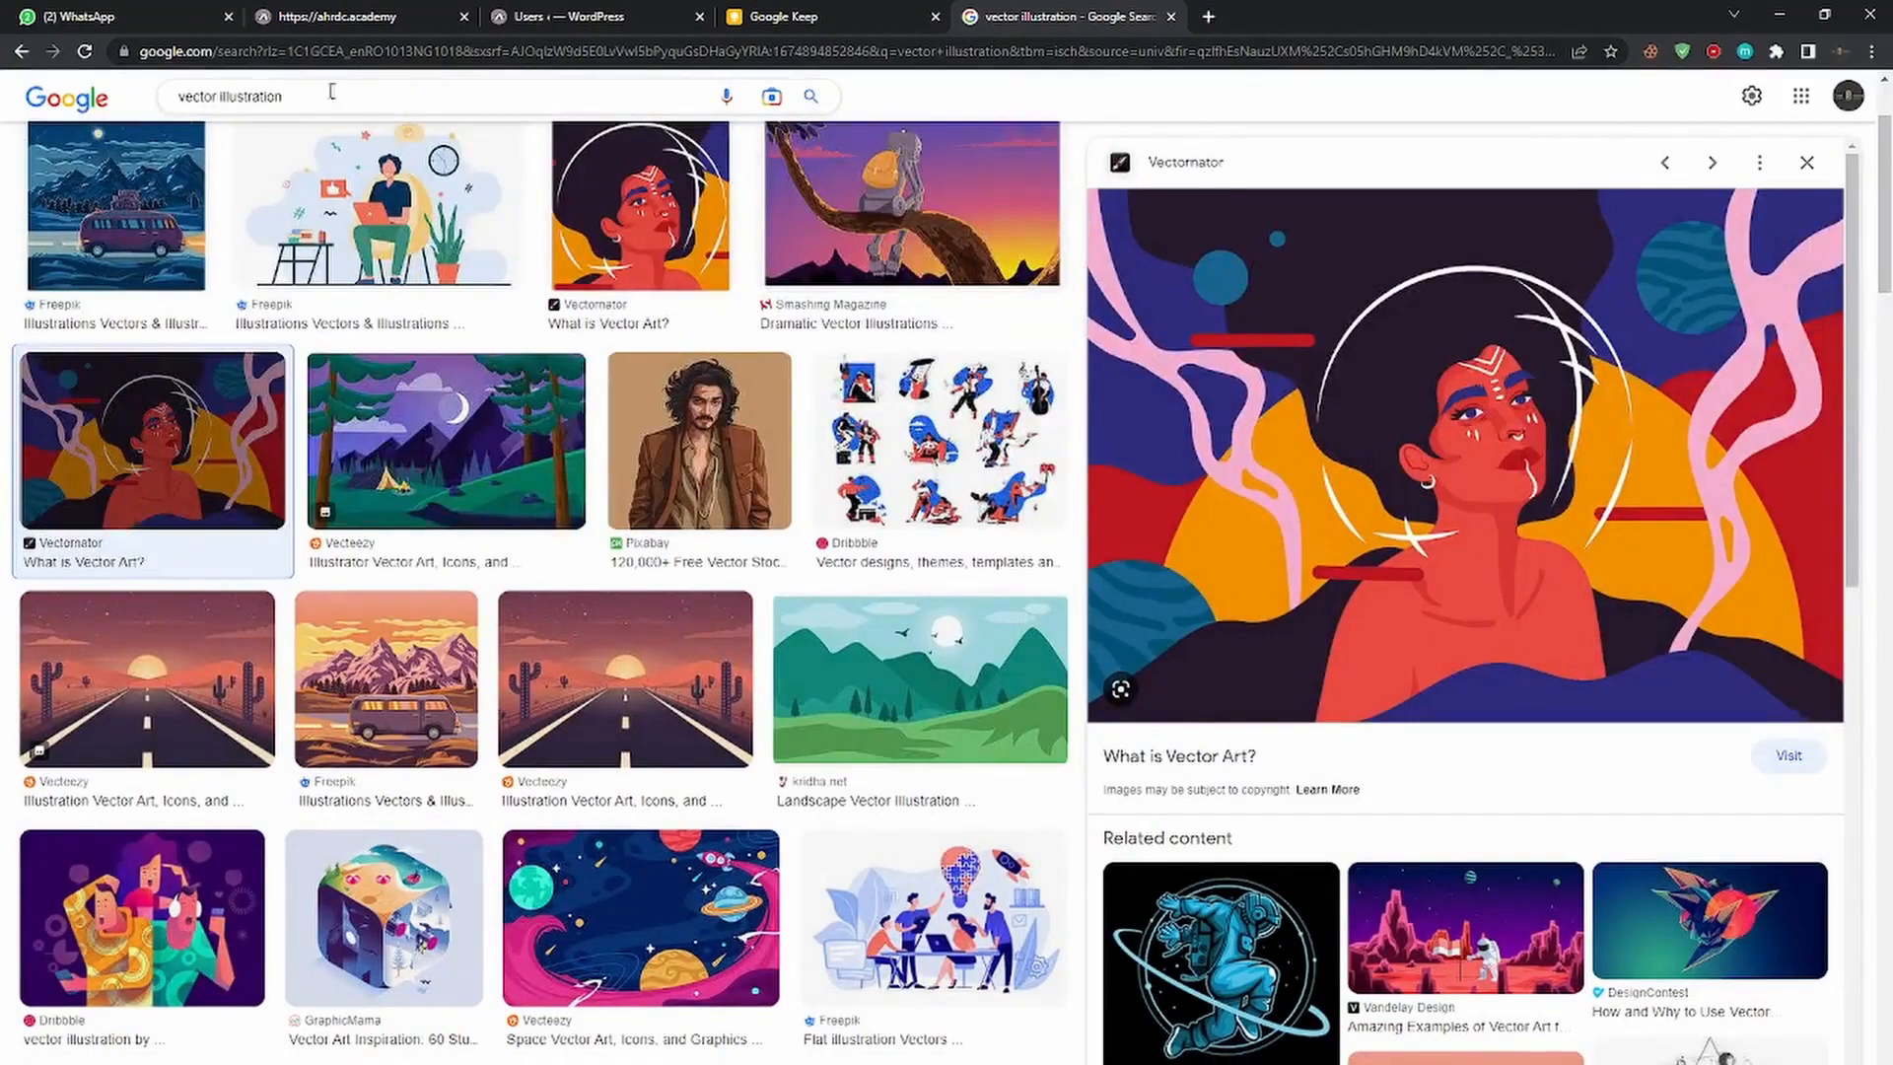
Switch to Chrome, search Google Images for "bottle" and open the preview of the green Sprite glass bottle.
left_click_drag(332, 94, 96, 97)
type("bottle")
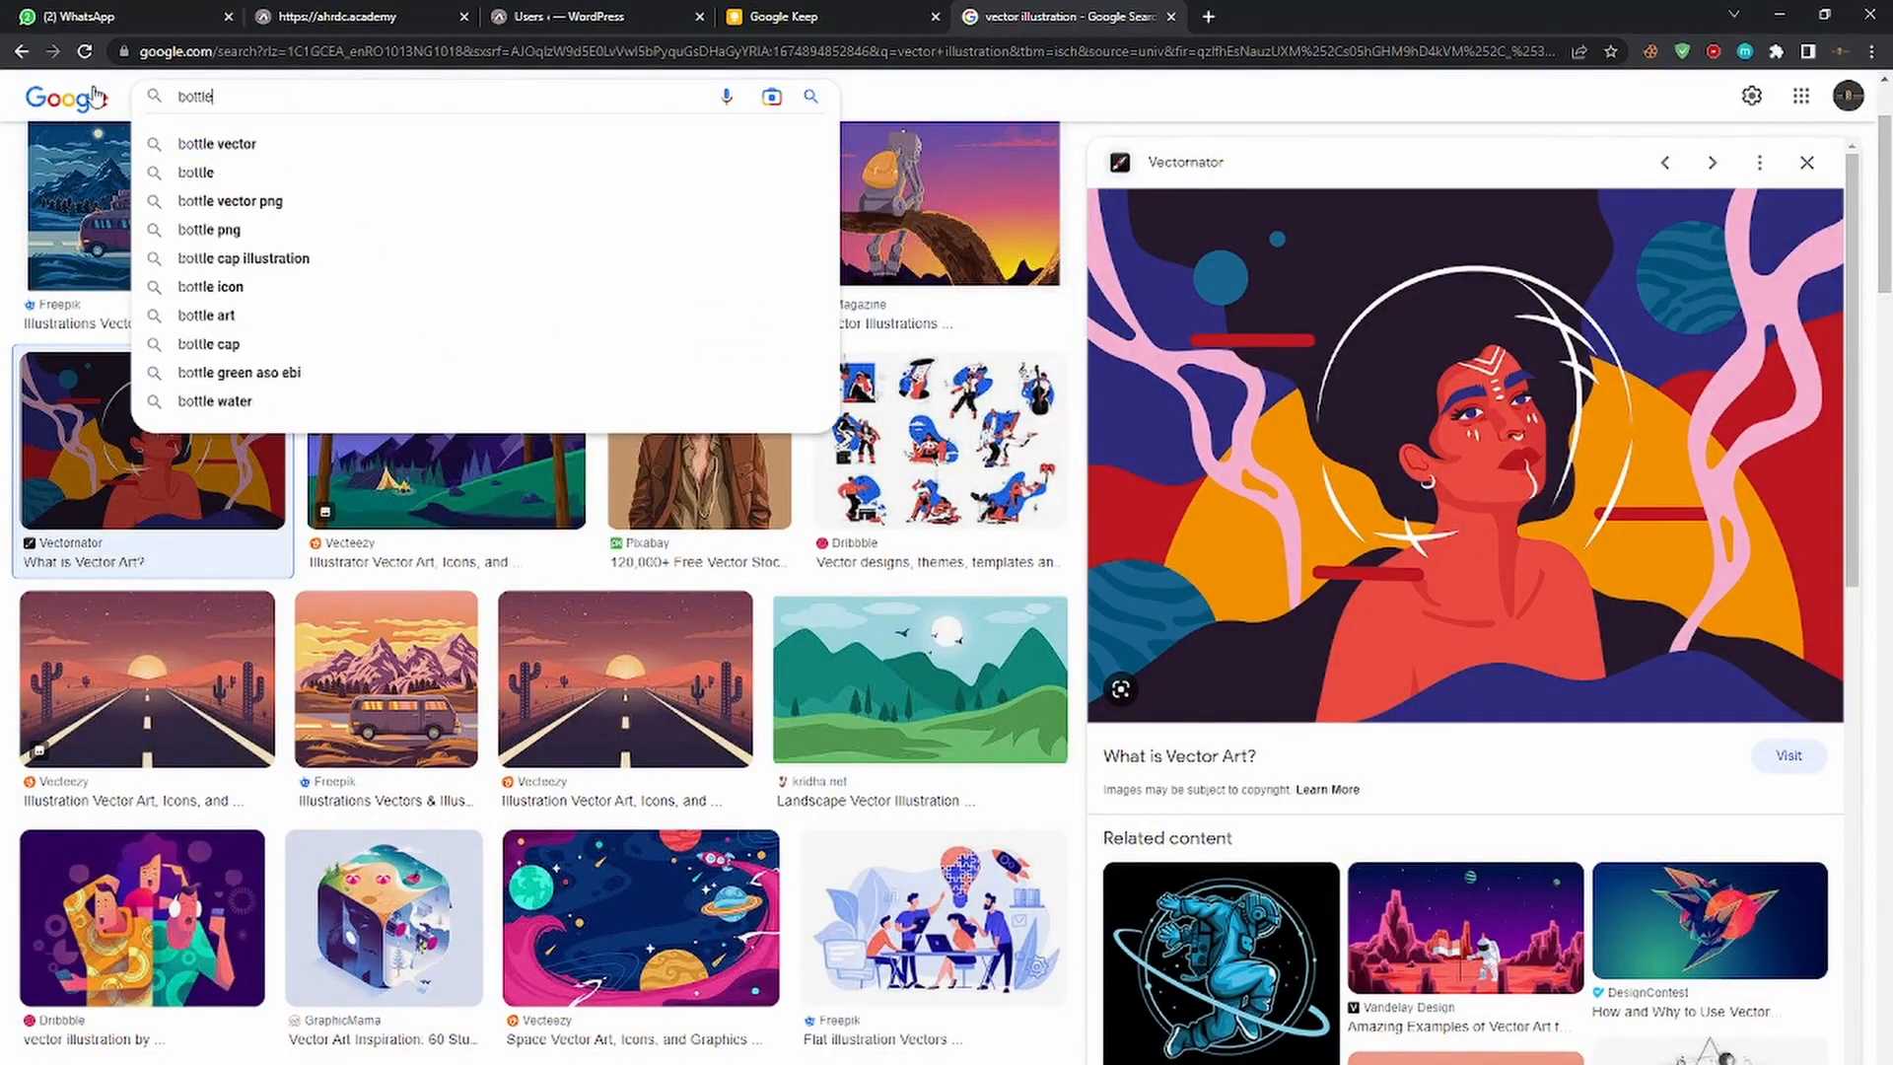
key("Return")
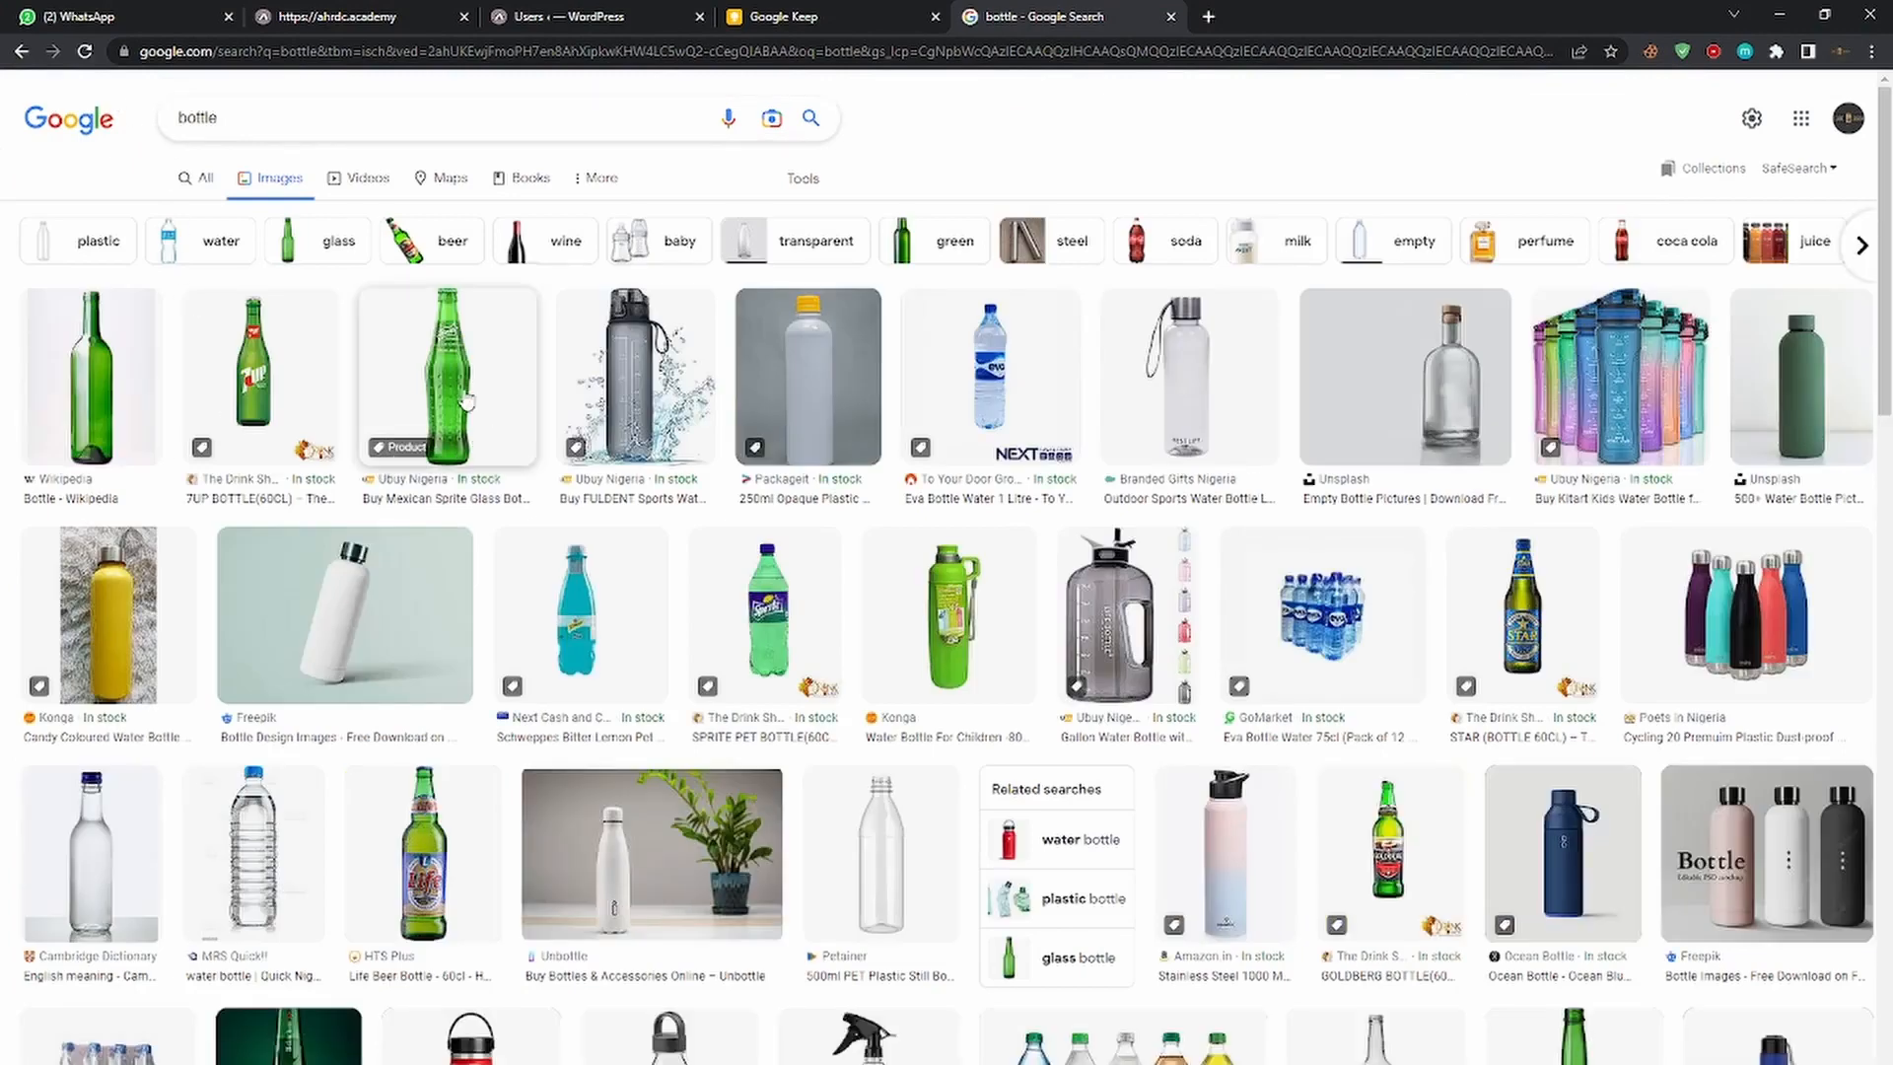
left_click(452, 385)
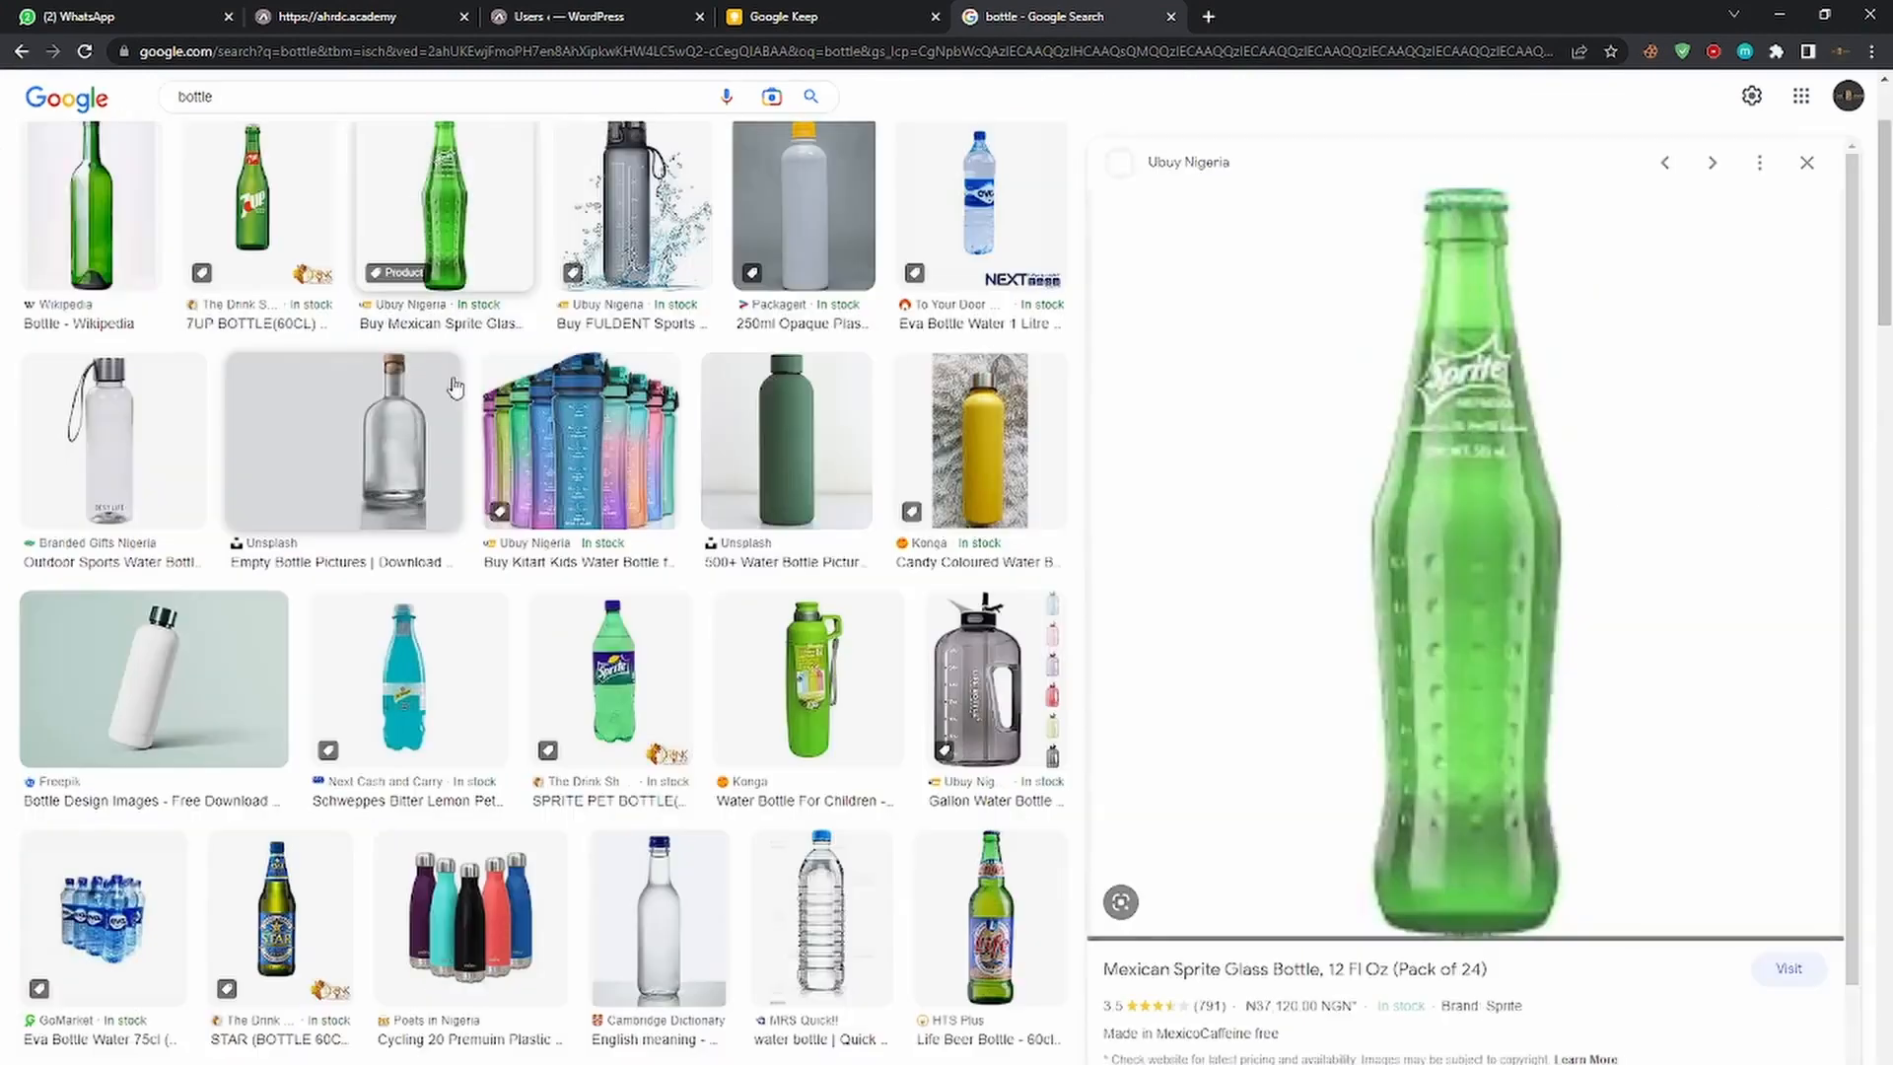
Save the Sprite bottle image as a JPEG in the Downloads folder under its suggested file name.
right_click(1460, 562)
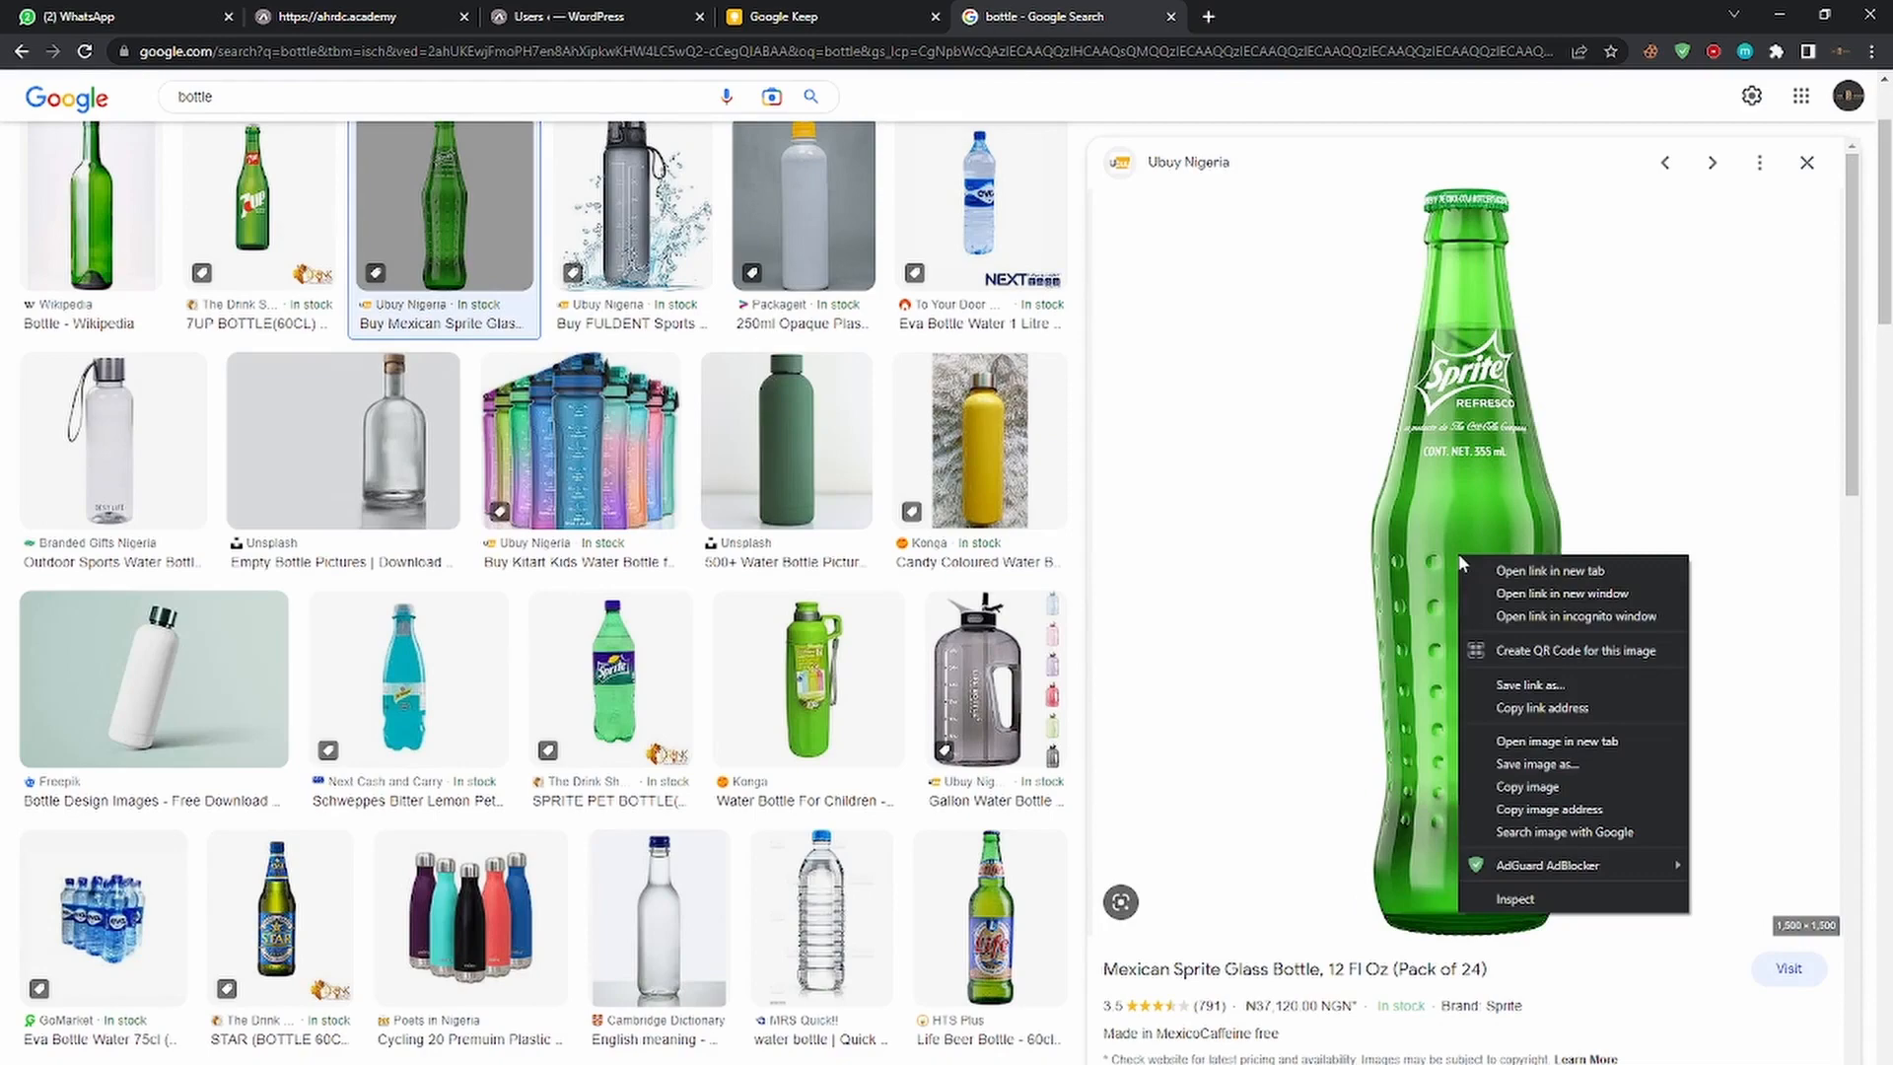
left_click(1513, 767)
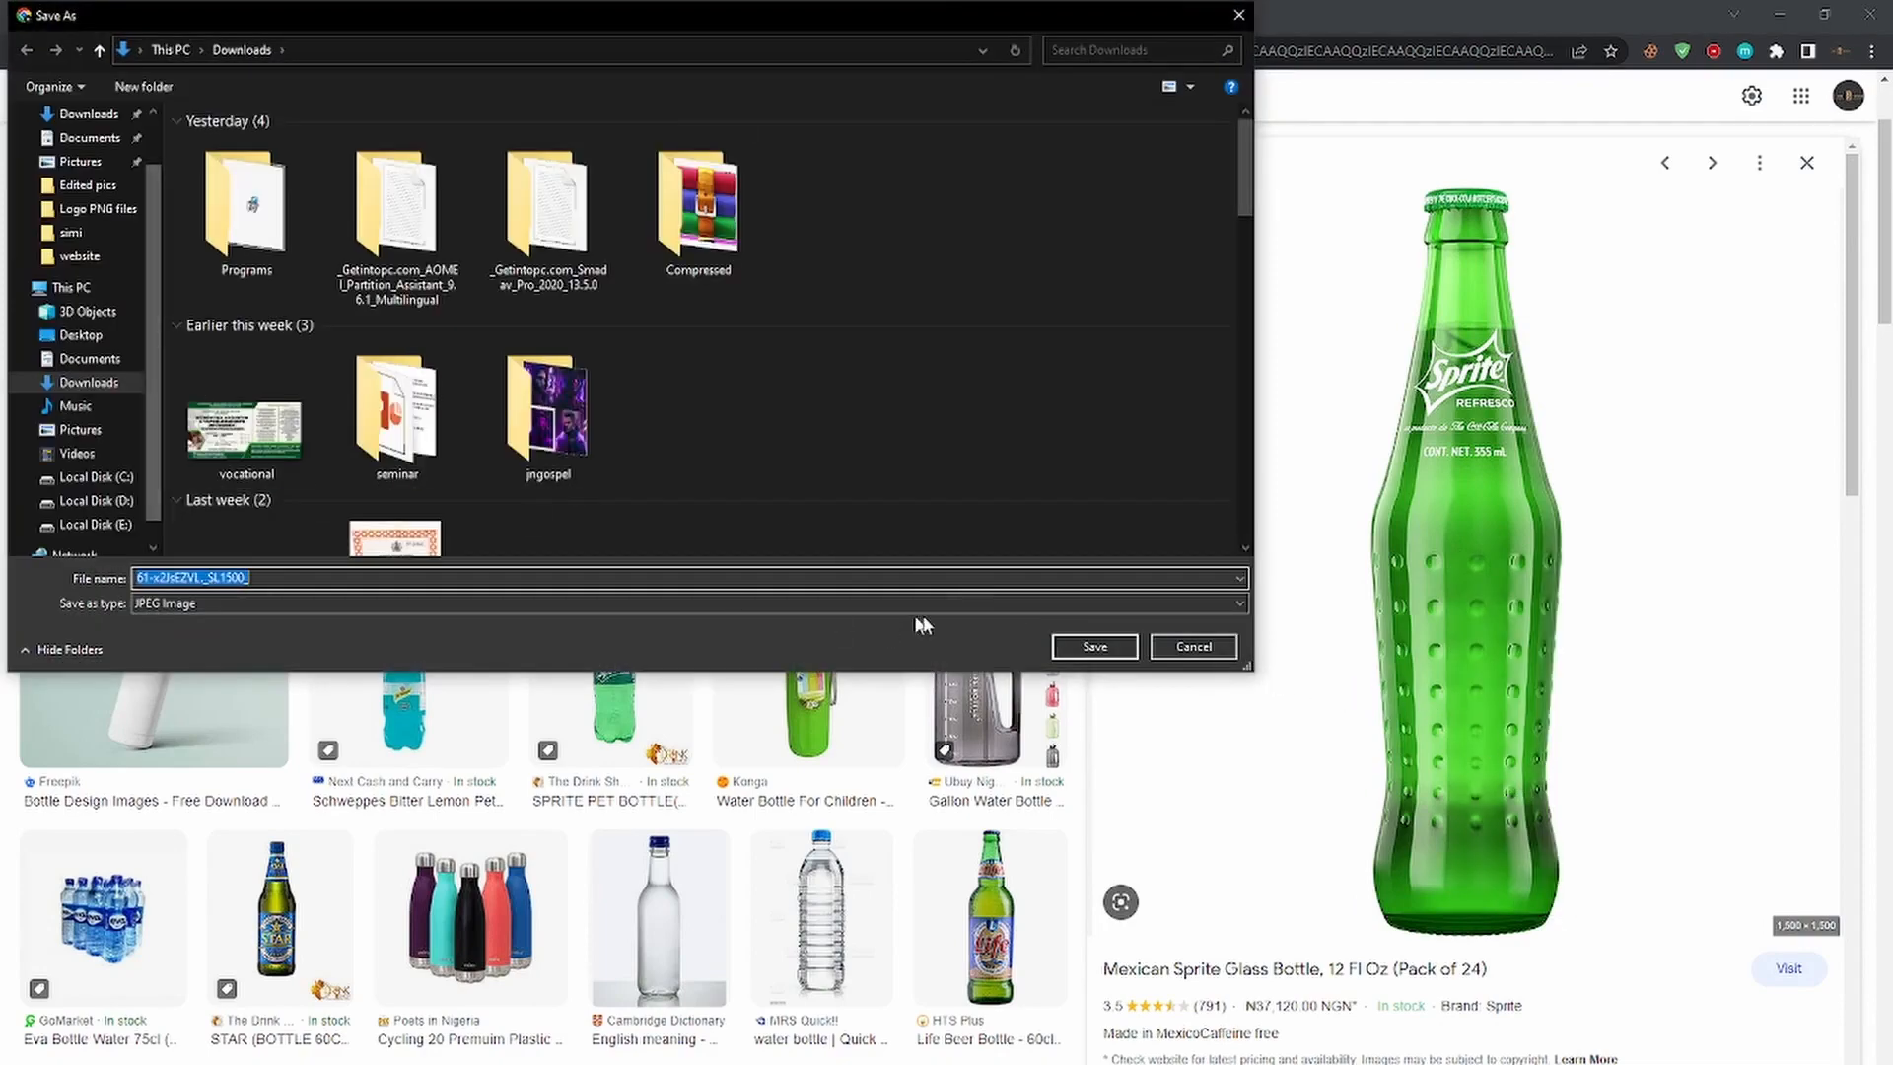
left_click(1092, 646)
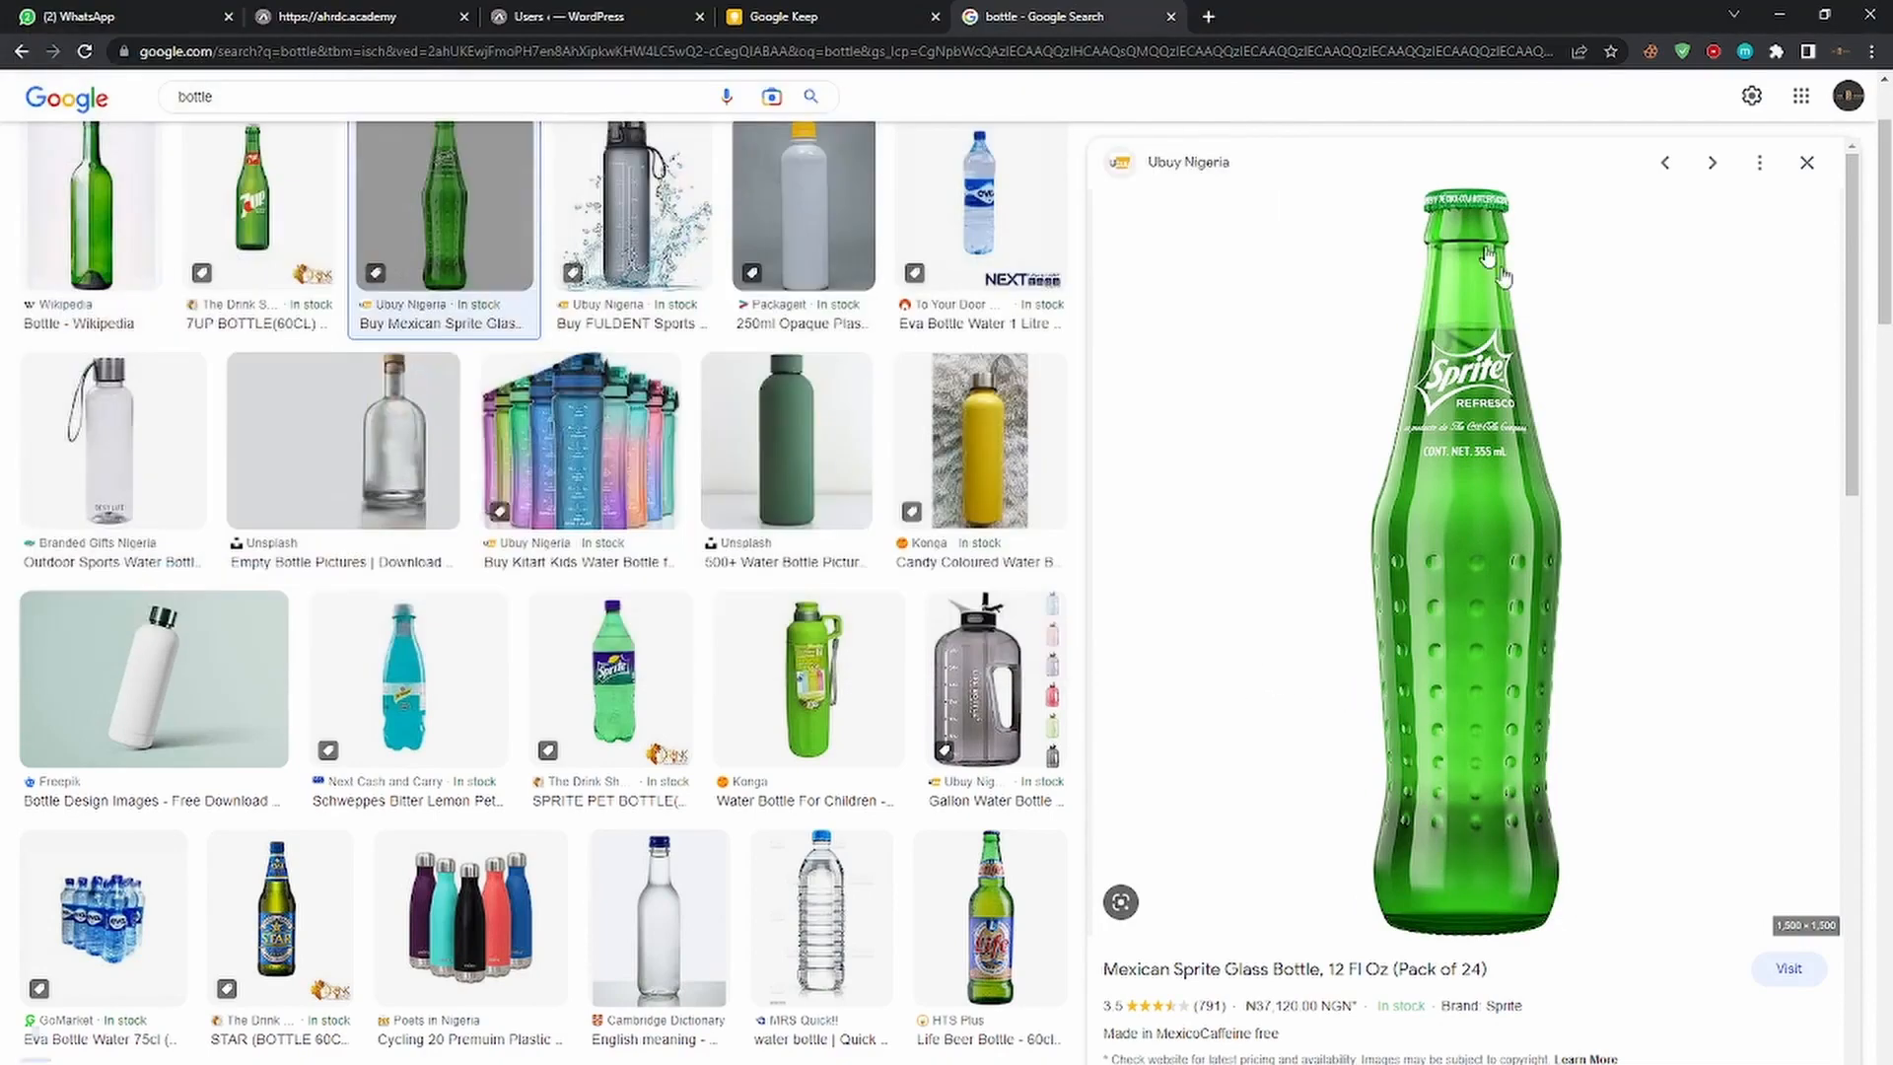
Switch to CorelDRAW and import the Sprite bottle JPEG from Downloads, placing it about 199 mm square beside the page's right edge.
left_click(1780, 15)
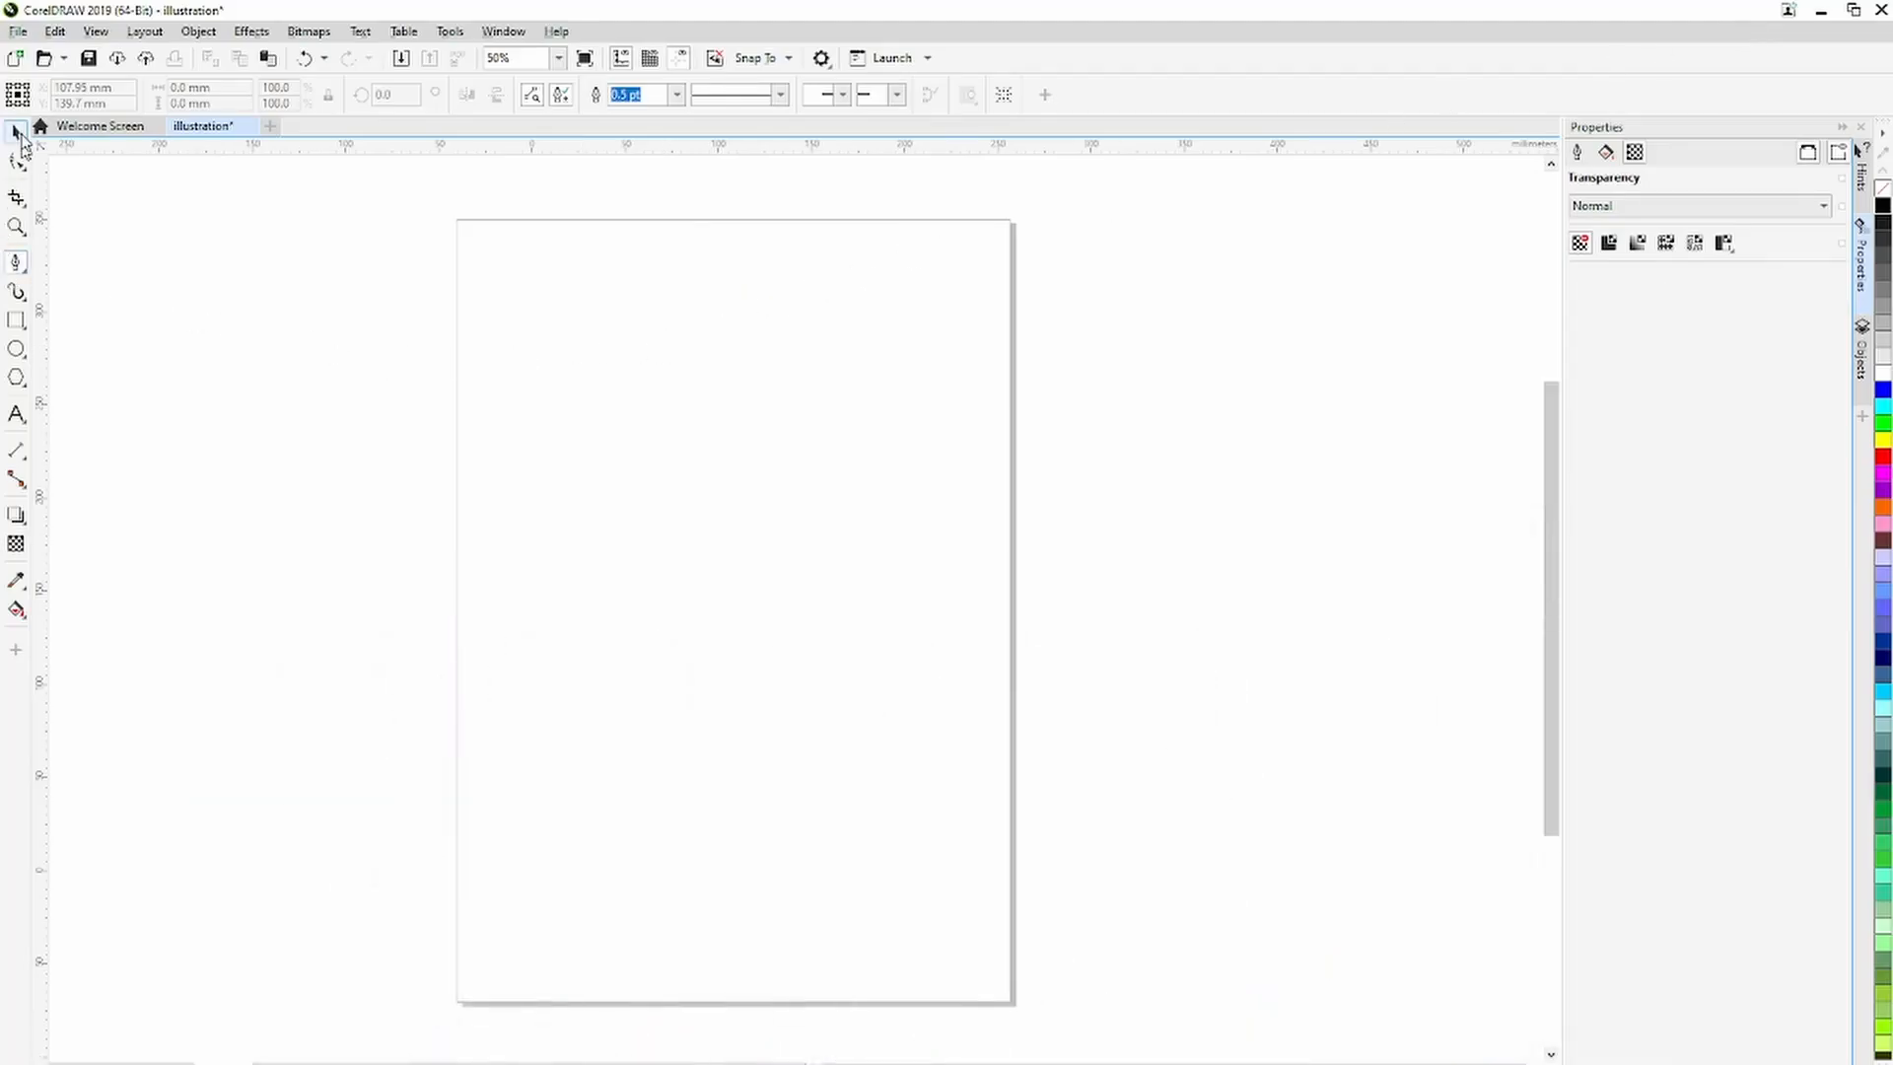
left_click(18, 133)
right_click(210, 288)
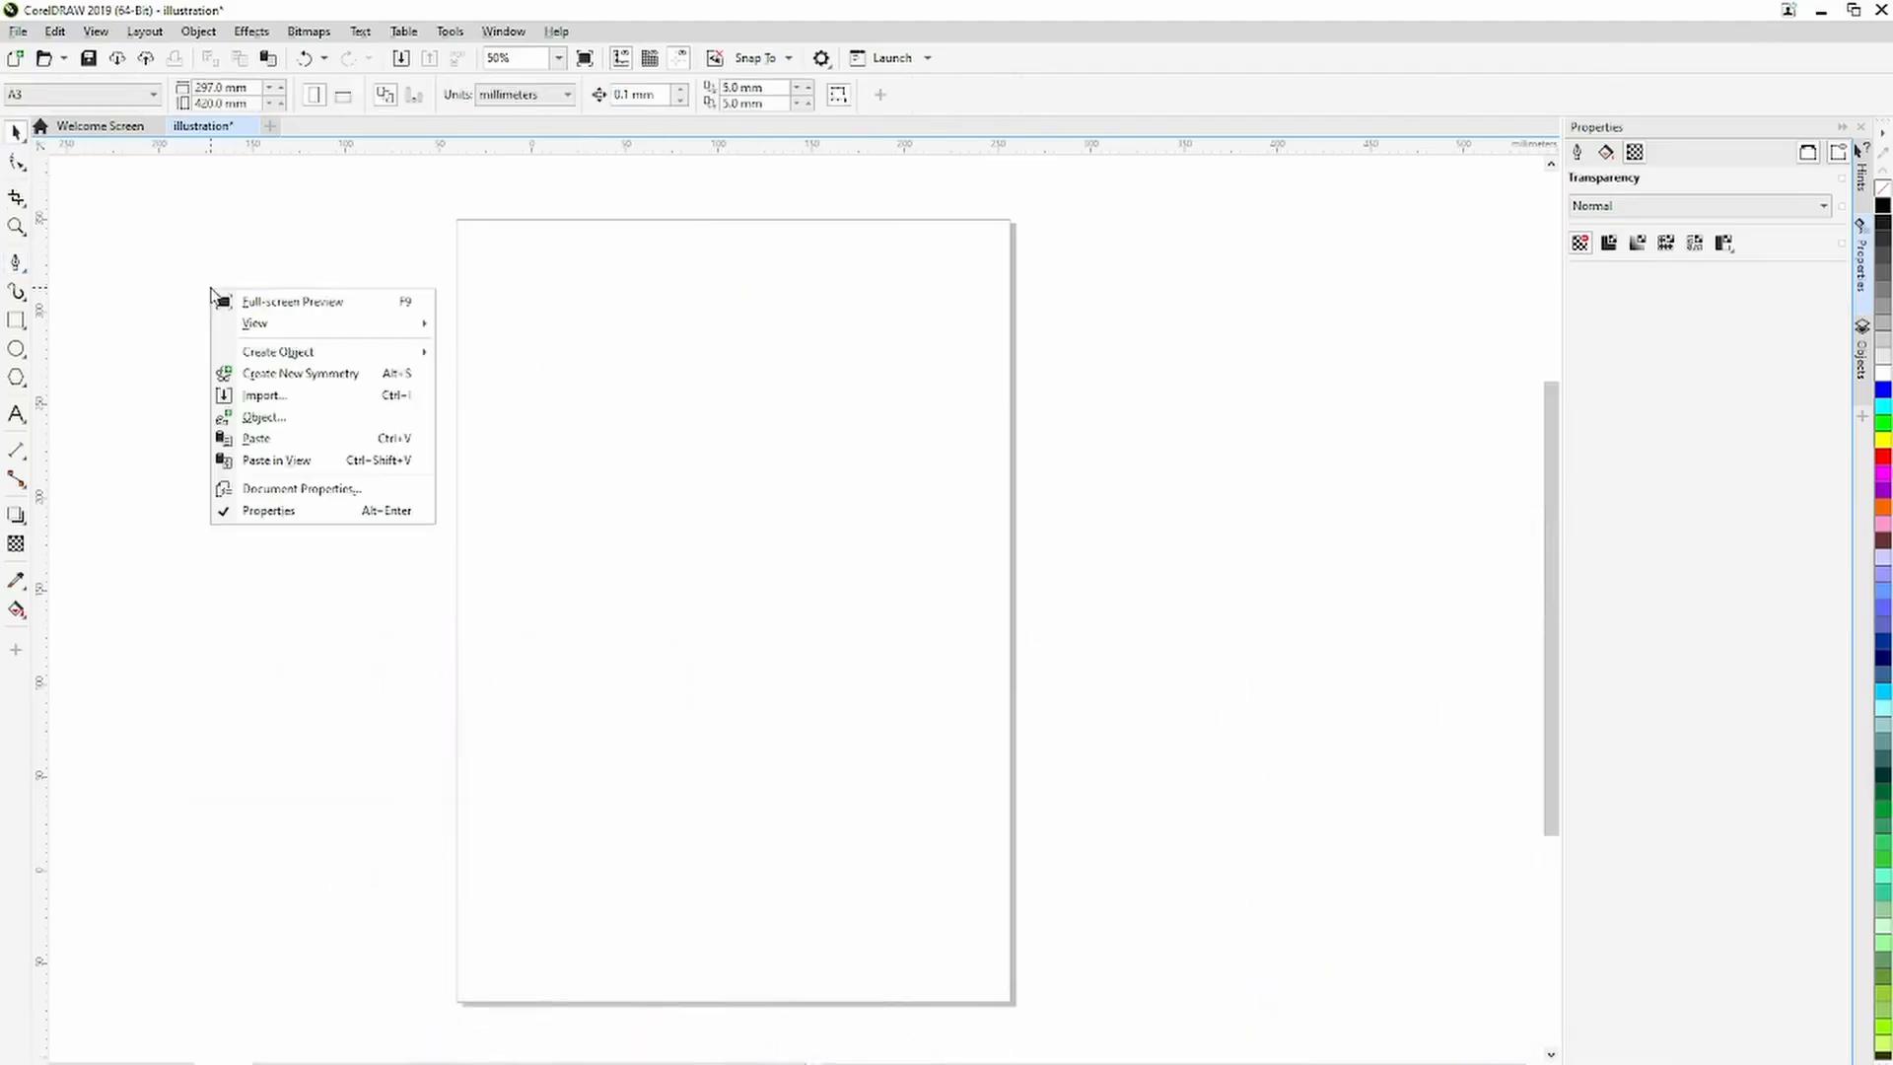
left_click(258, 396)
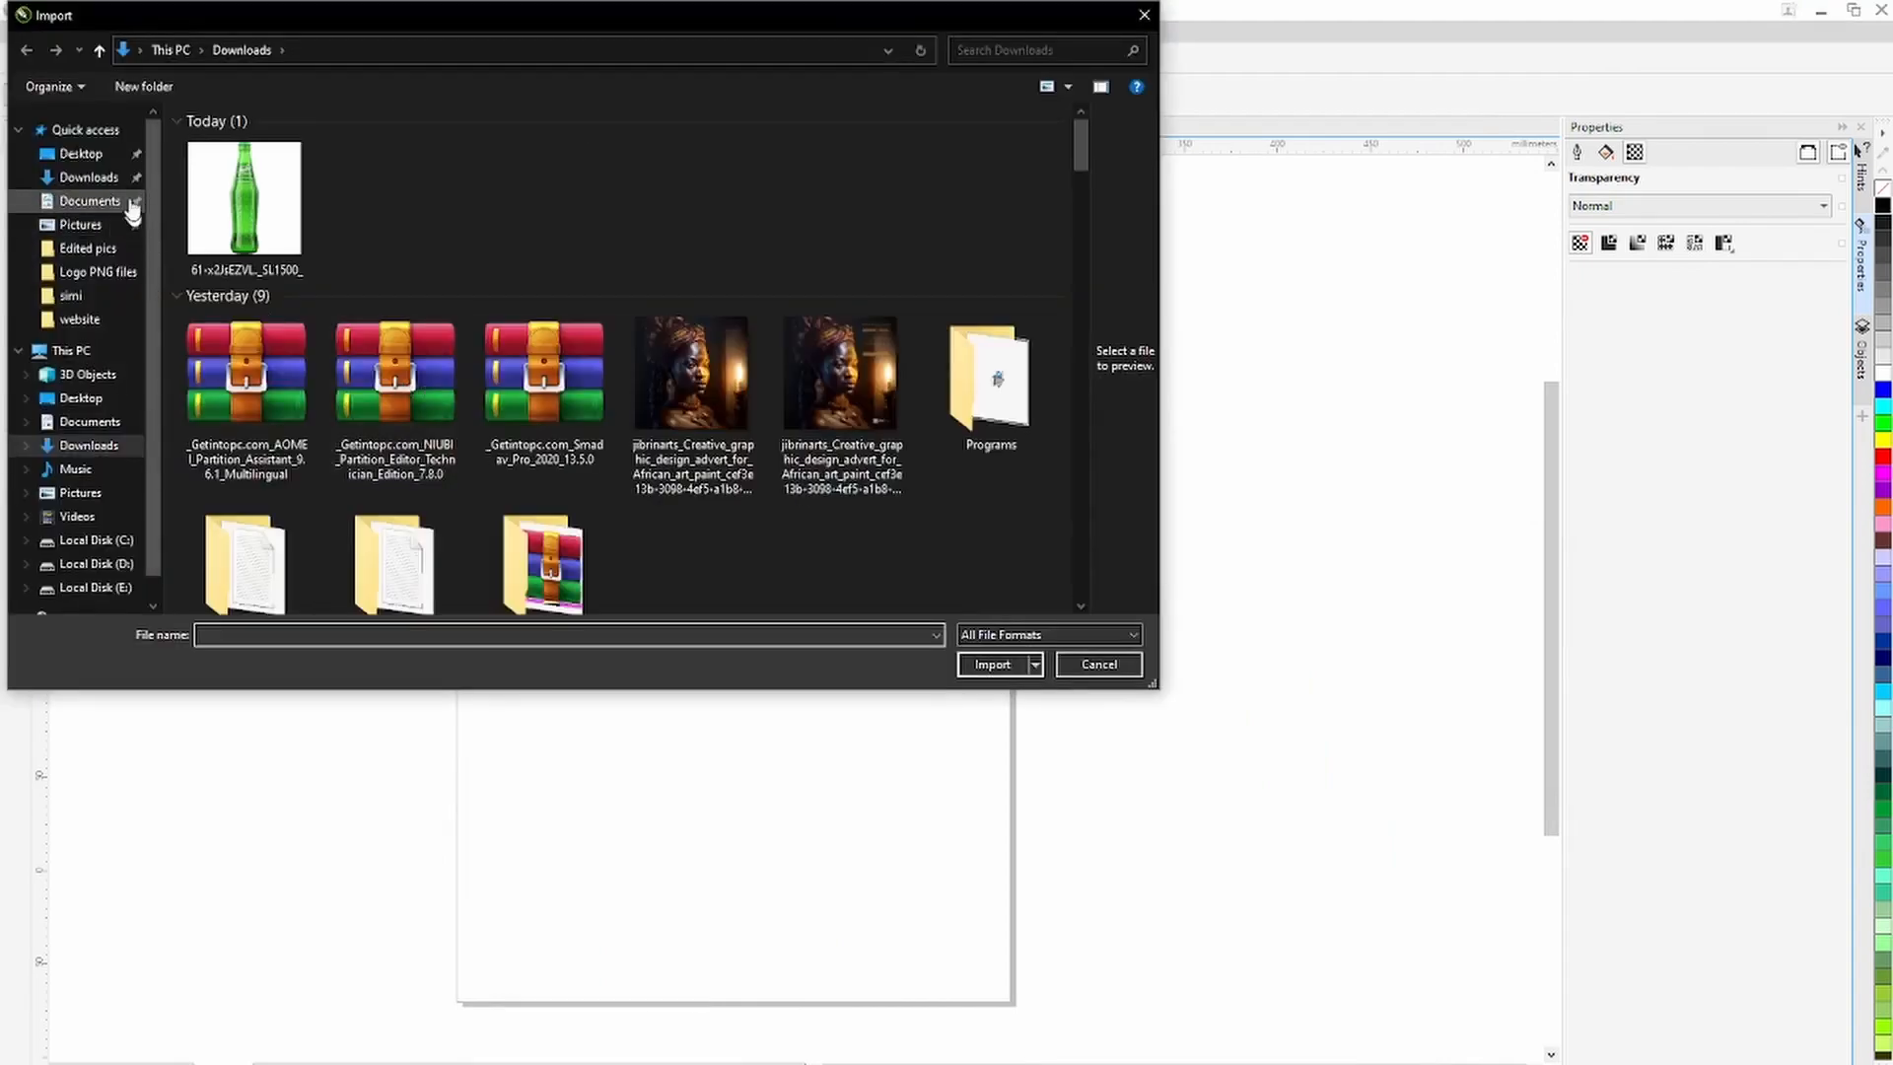
left_click(255, 198)
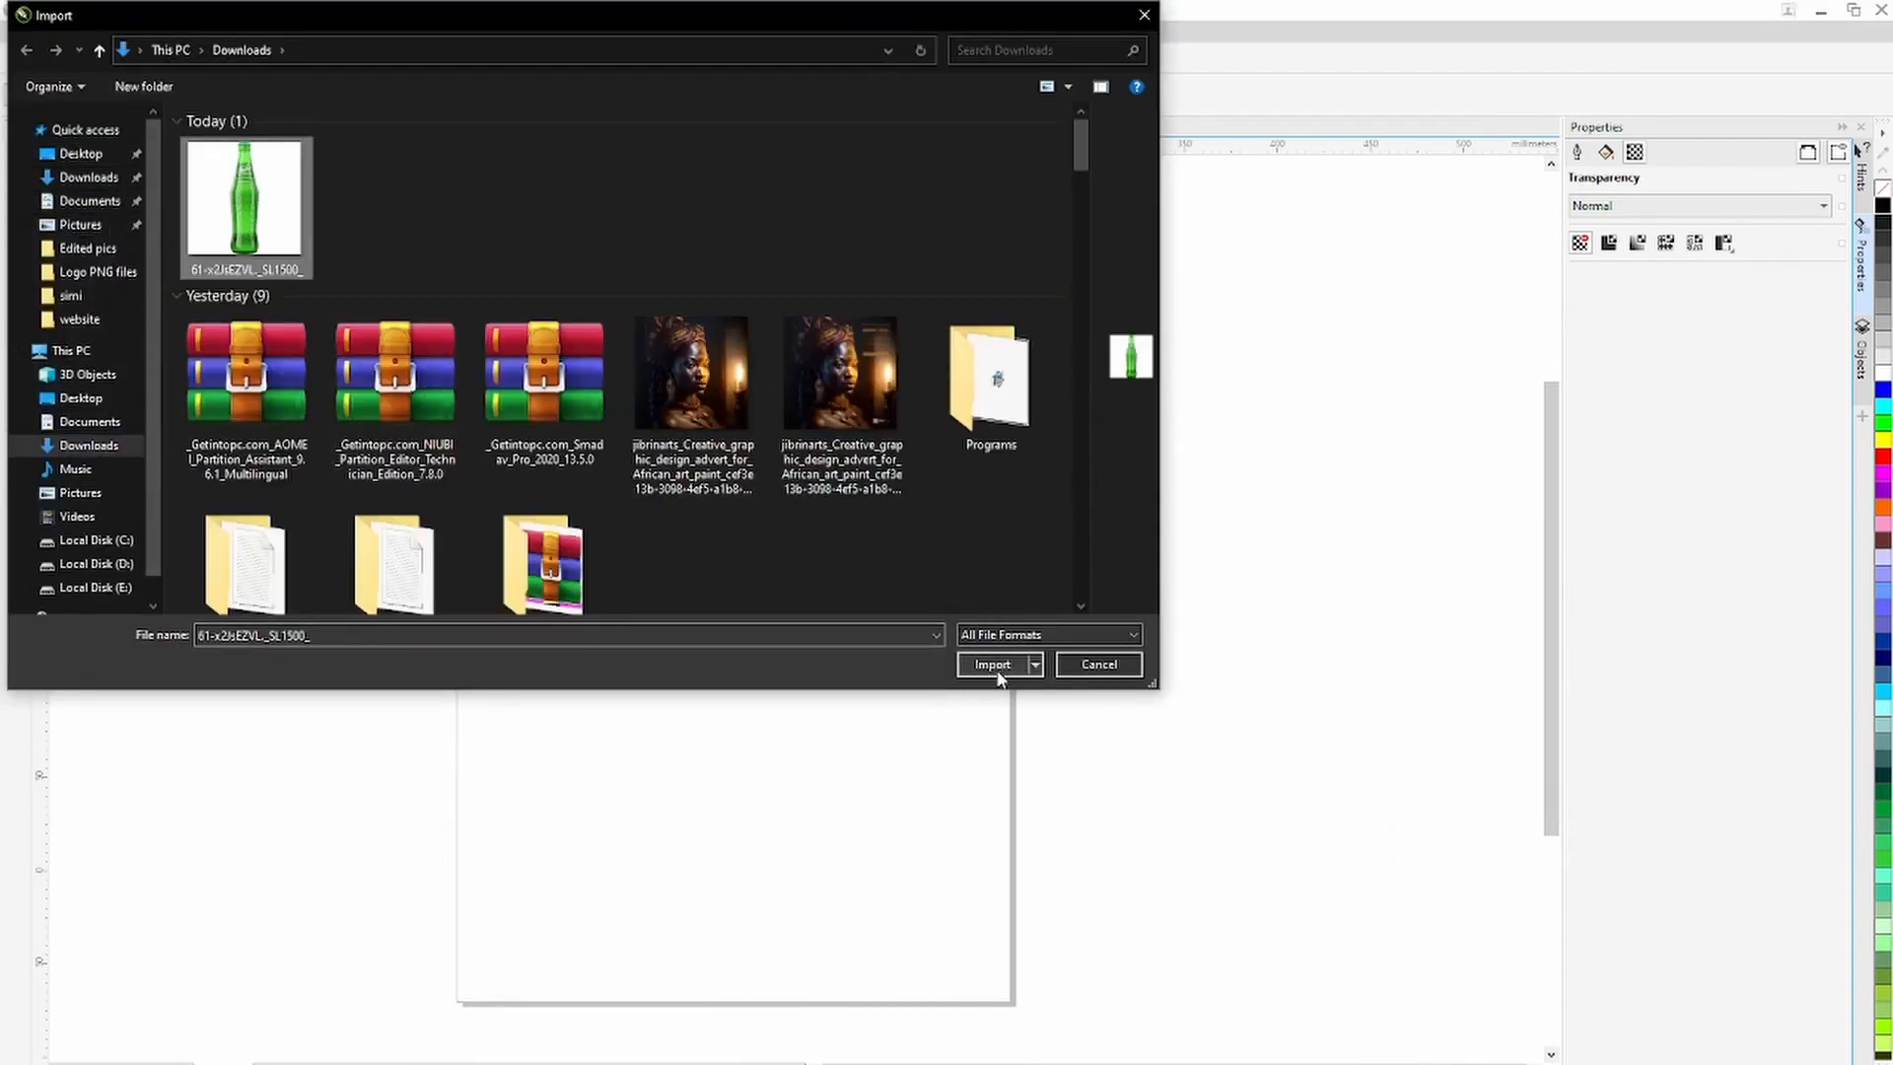
left_click(993, 665)
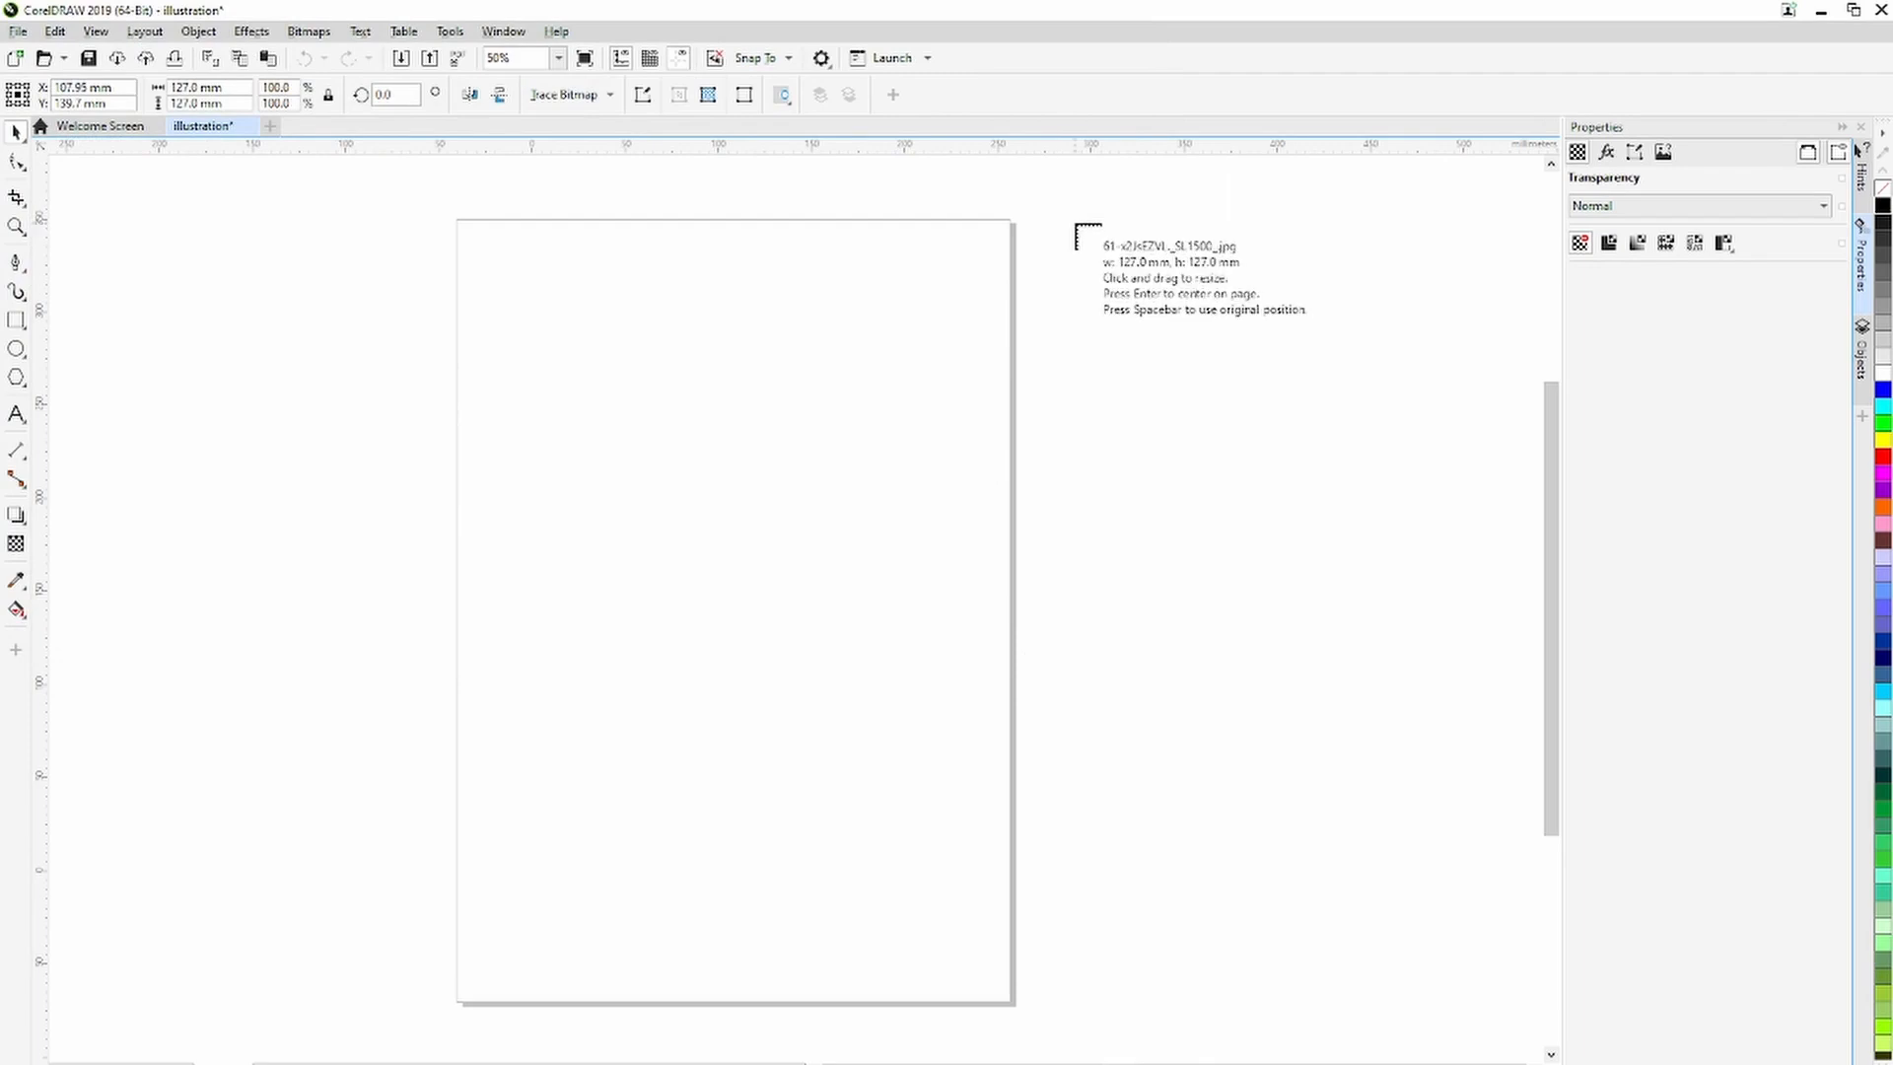
left_click_drag(1076, 225, 1447, 936)
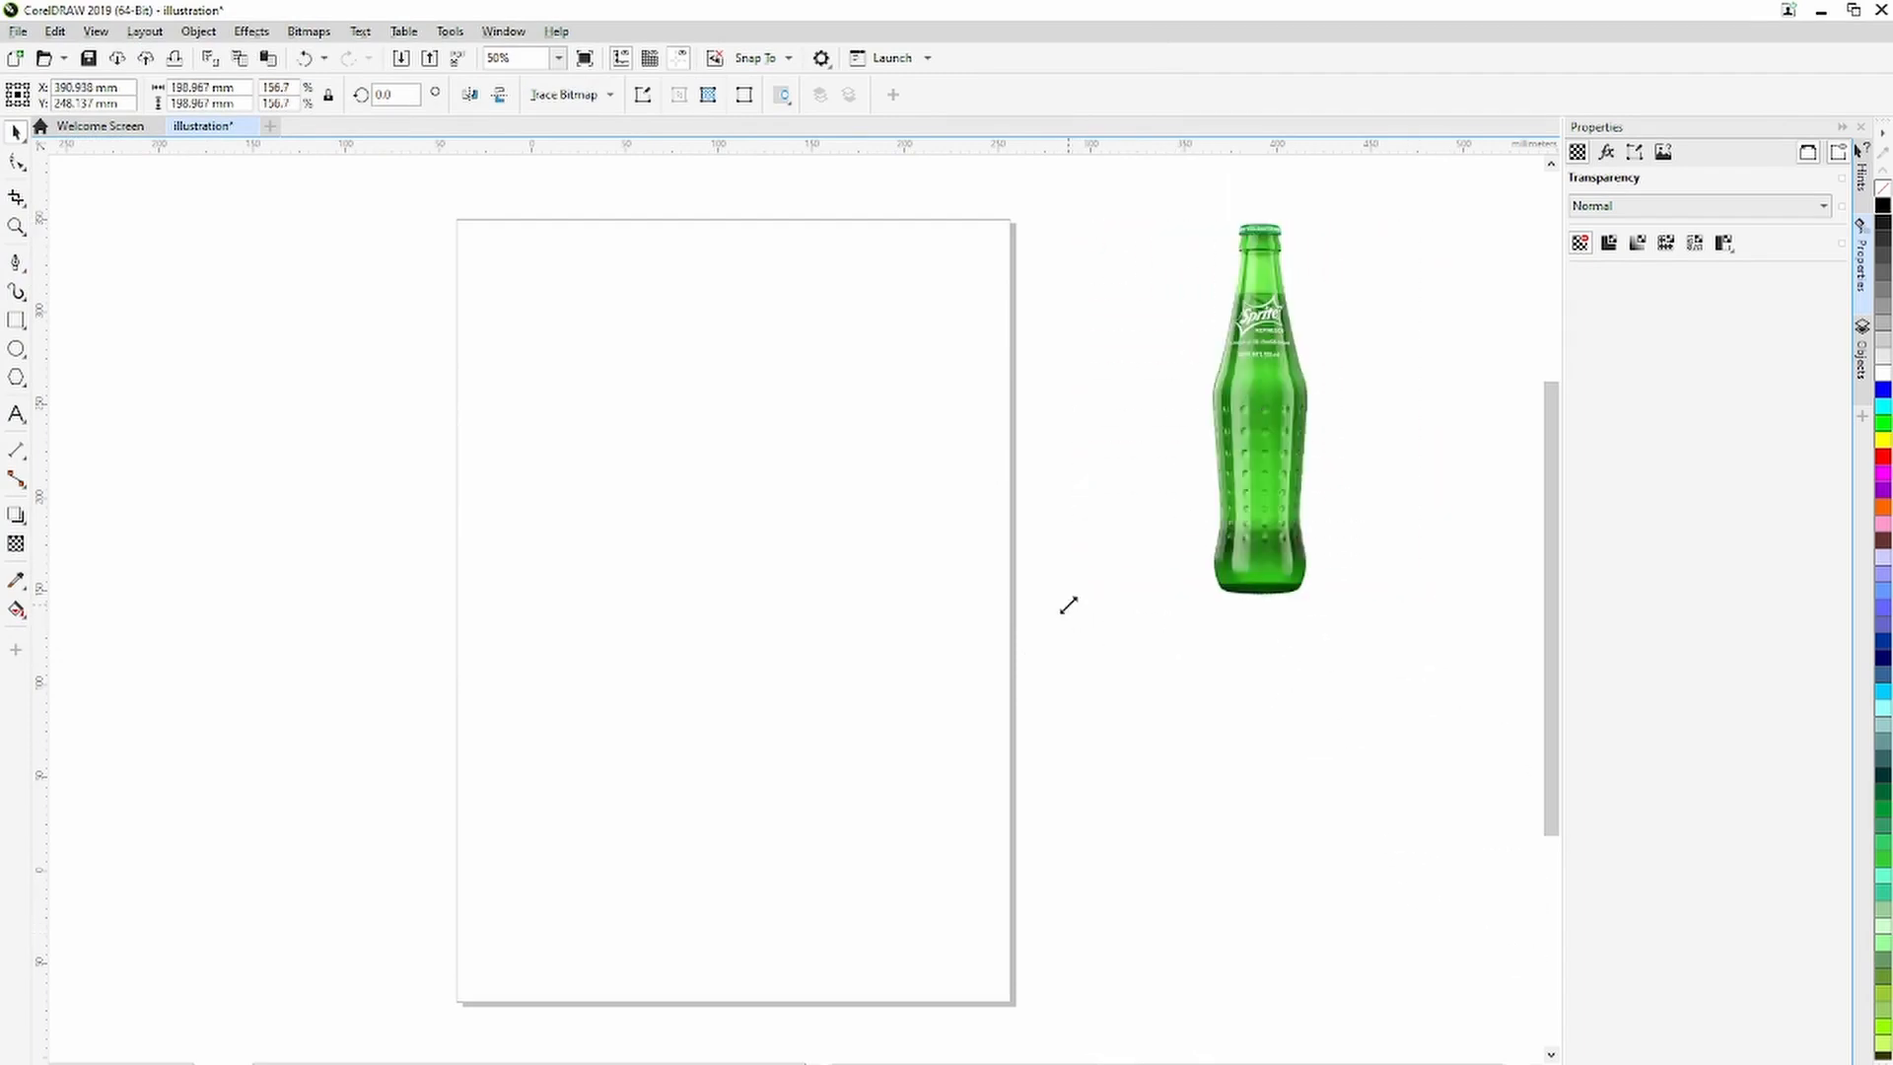
Enlarge the bottle photo to about 334 mm square and move it onto the empty area beside the page's left edge.
left_click_drag(1069, 600, 816, 849)
left_click_drag(1195, 553, 807, 631)
left_click_drag(791, 738, 280, 684)
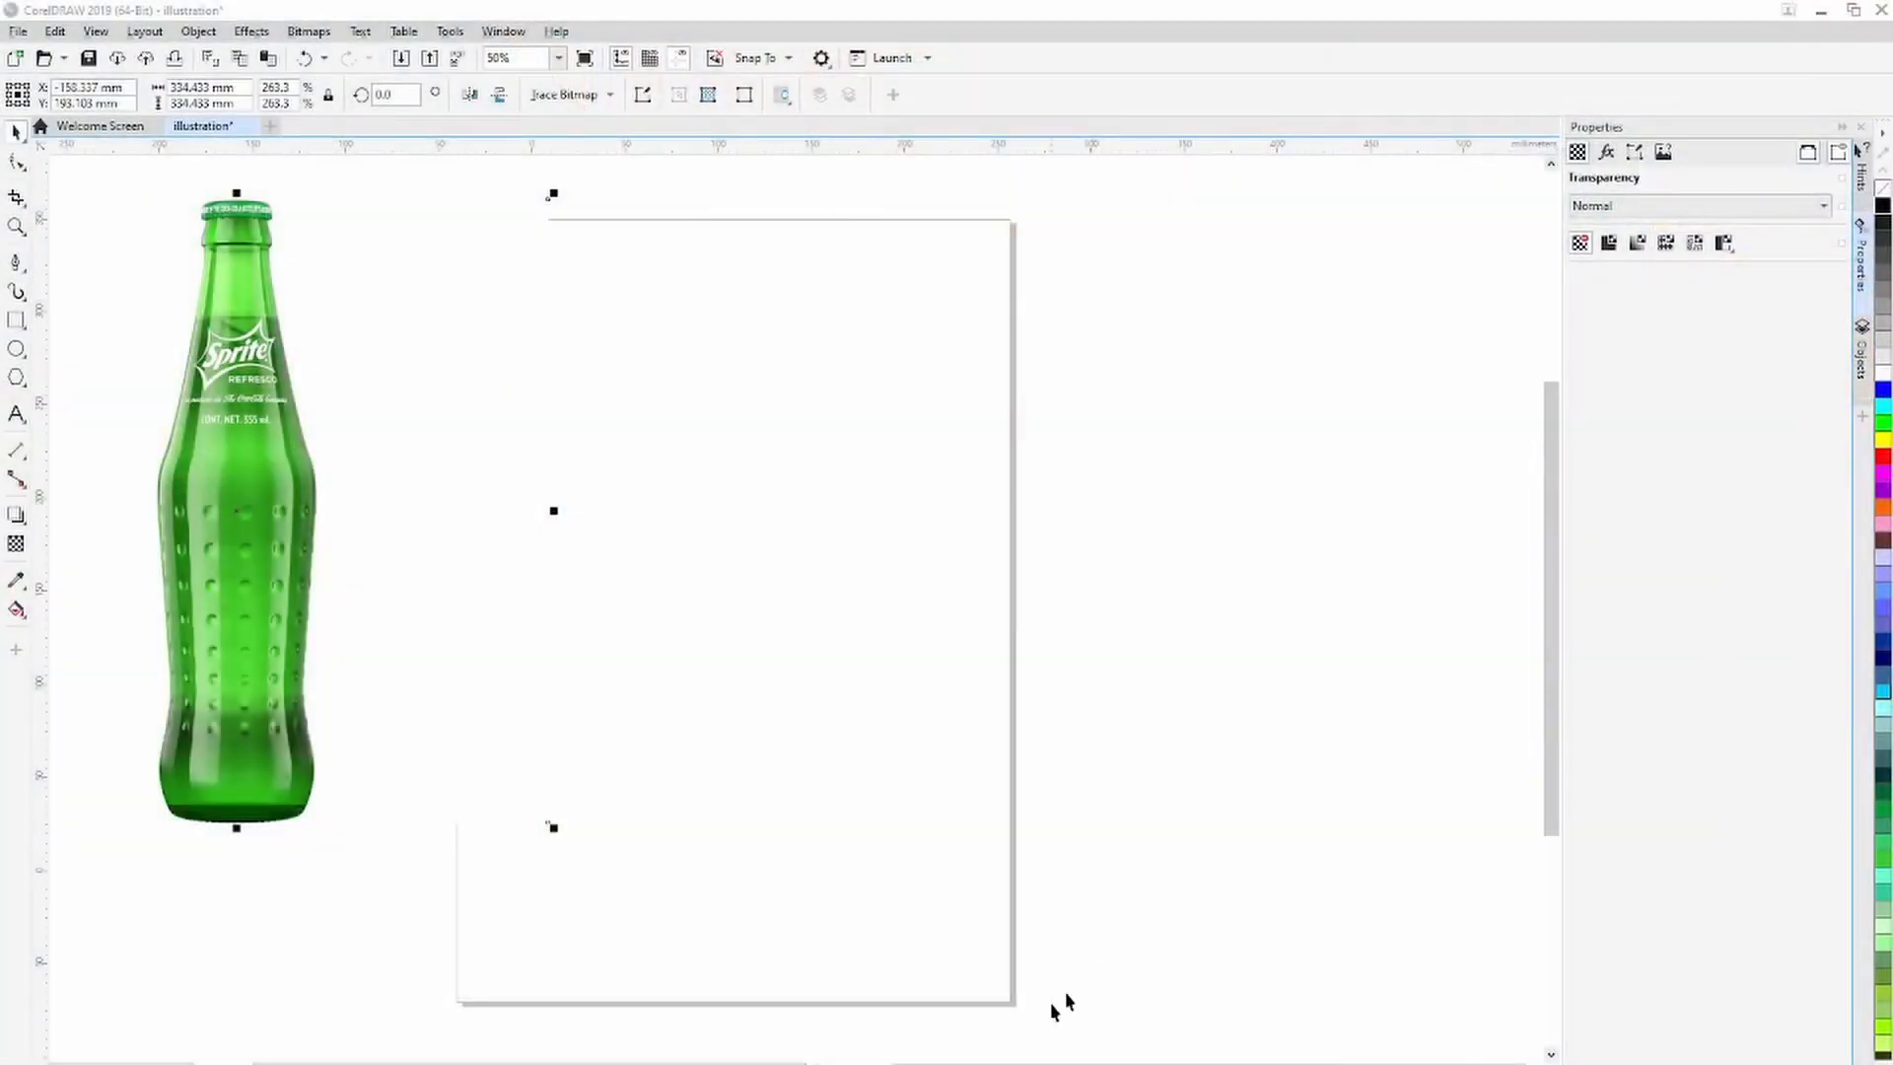
scroll(804, 606, "left", 1)
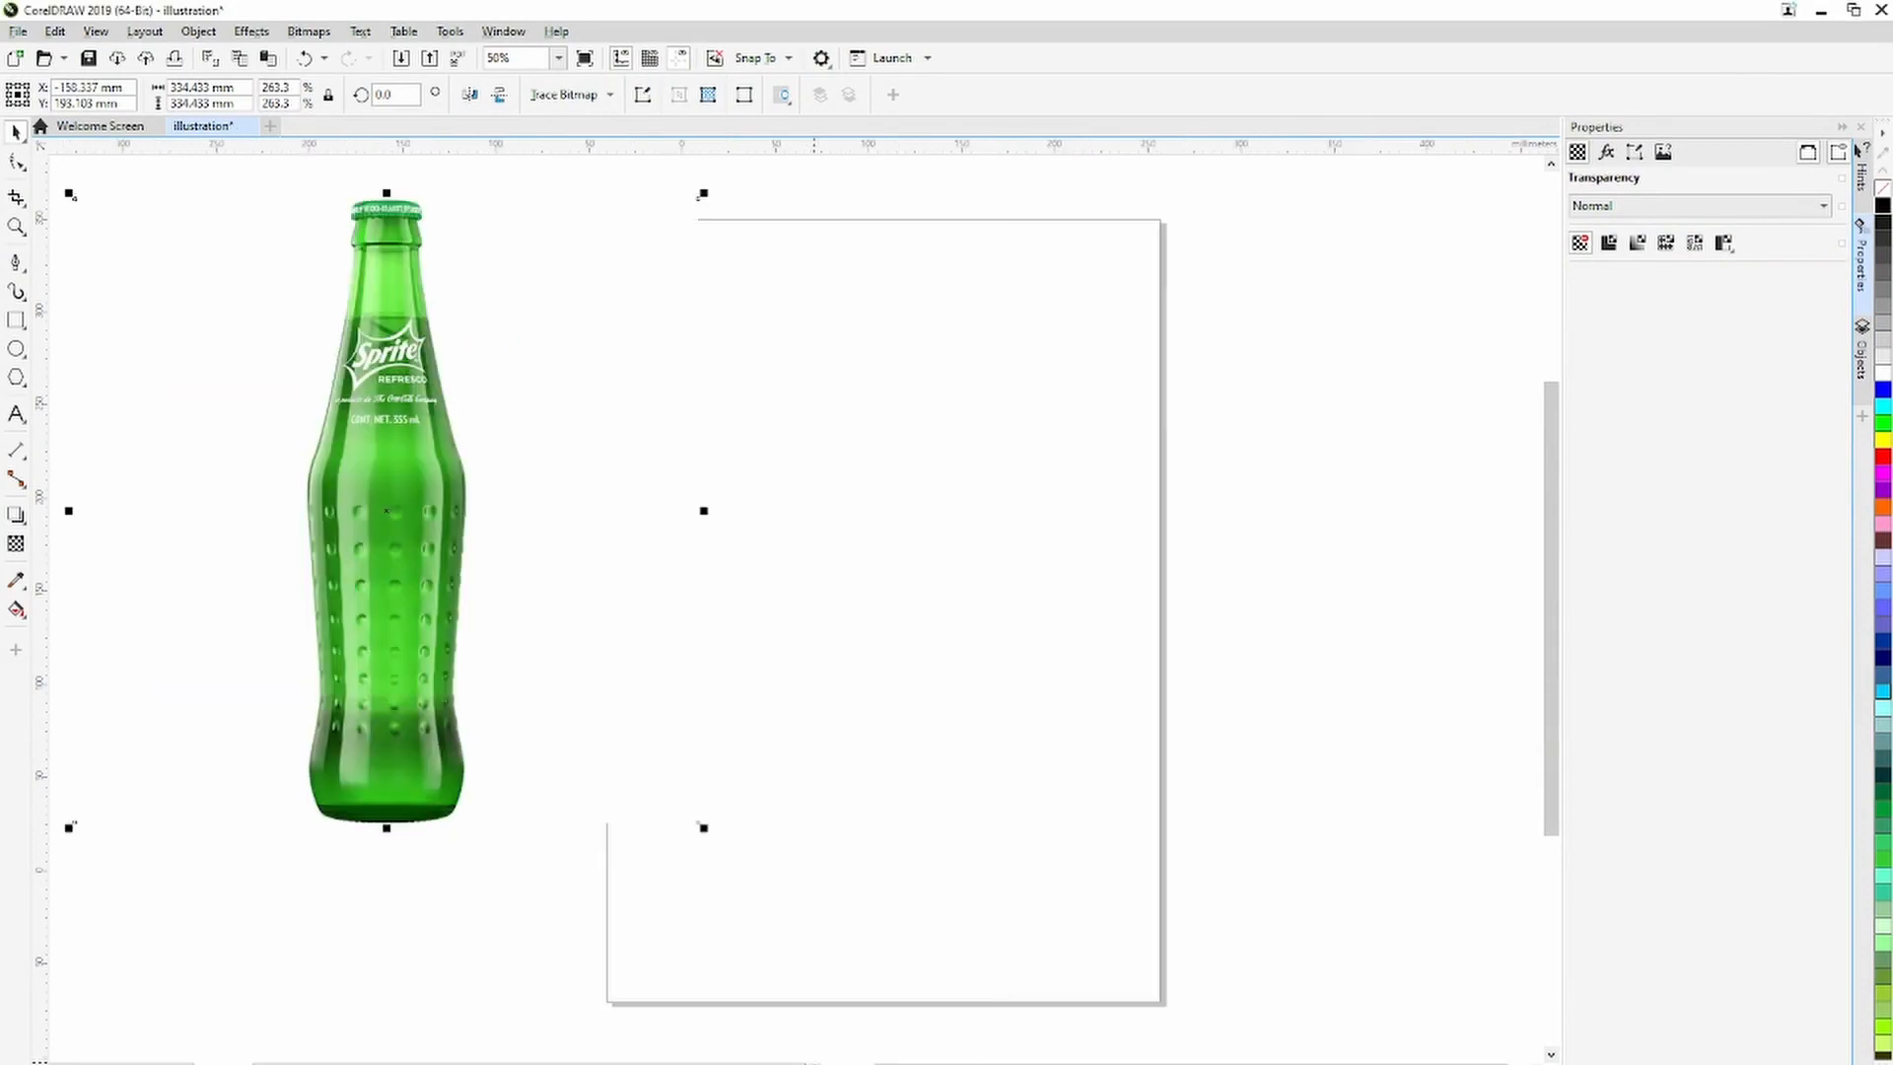
left_click_drag(479, 606, 385, 616)
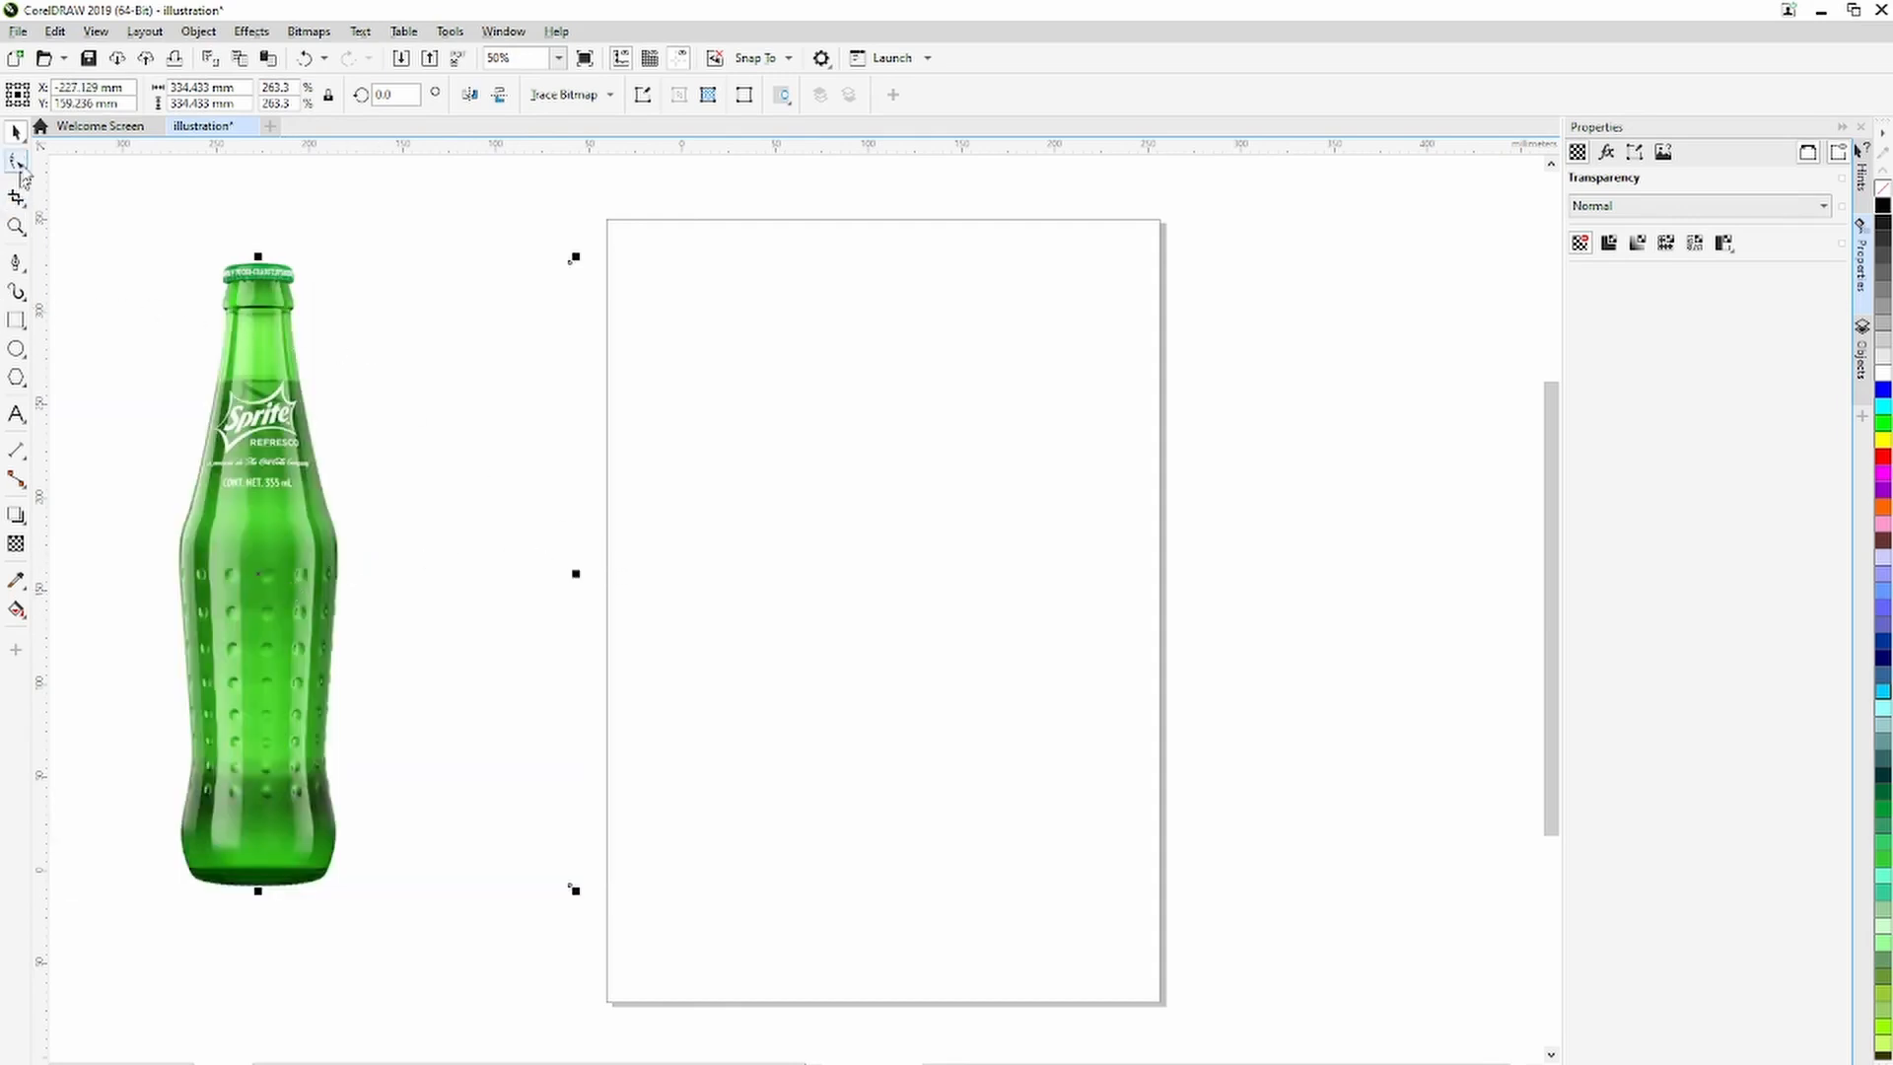
Draw a closed four-sided shape about 260 by 330 mm on the page with the Pen tool, redoing its third point.
left_click(16, 260)
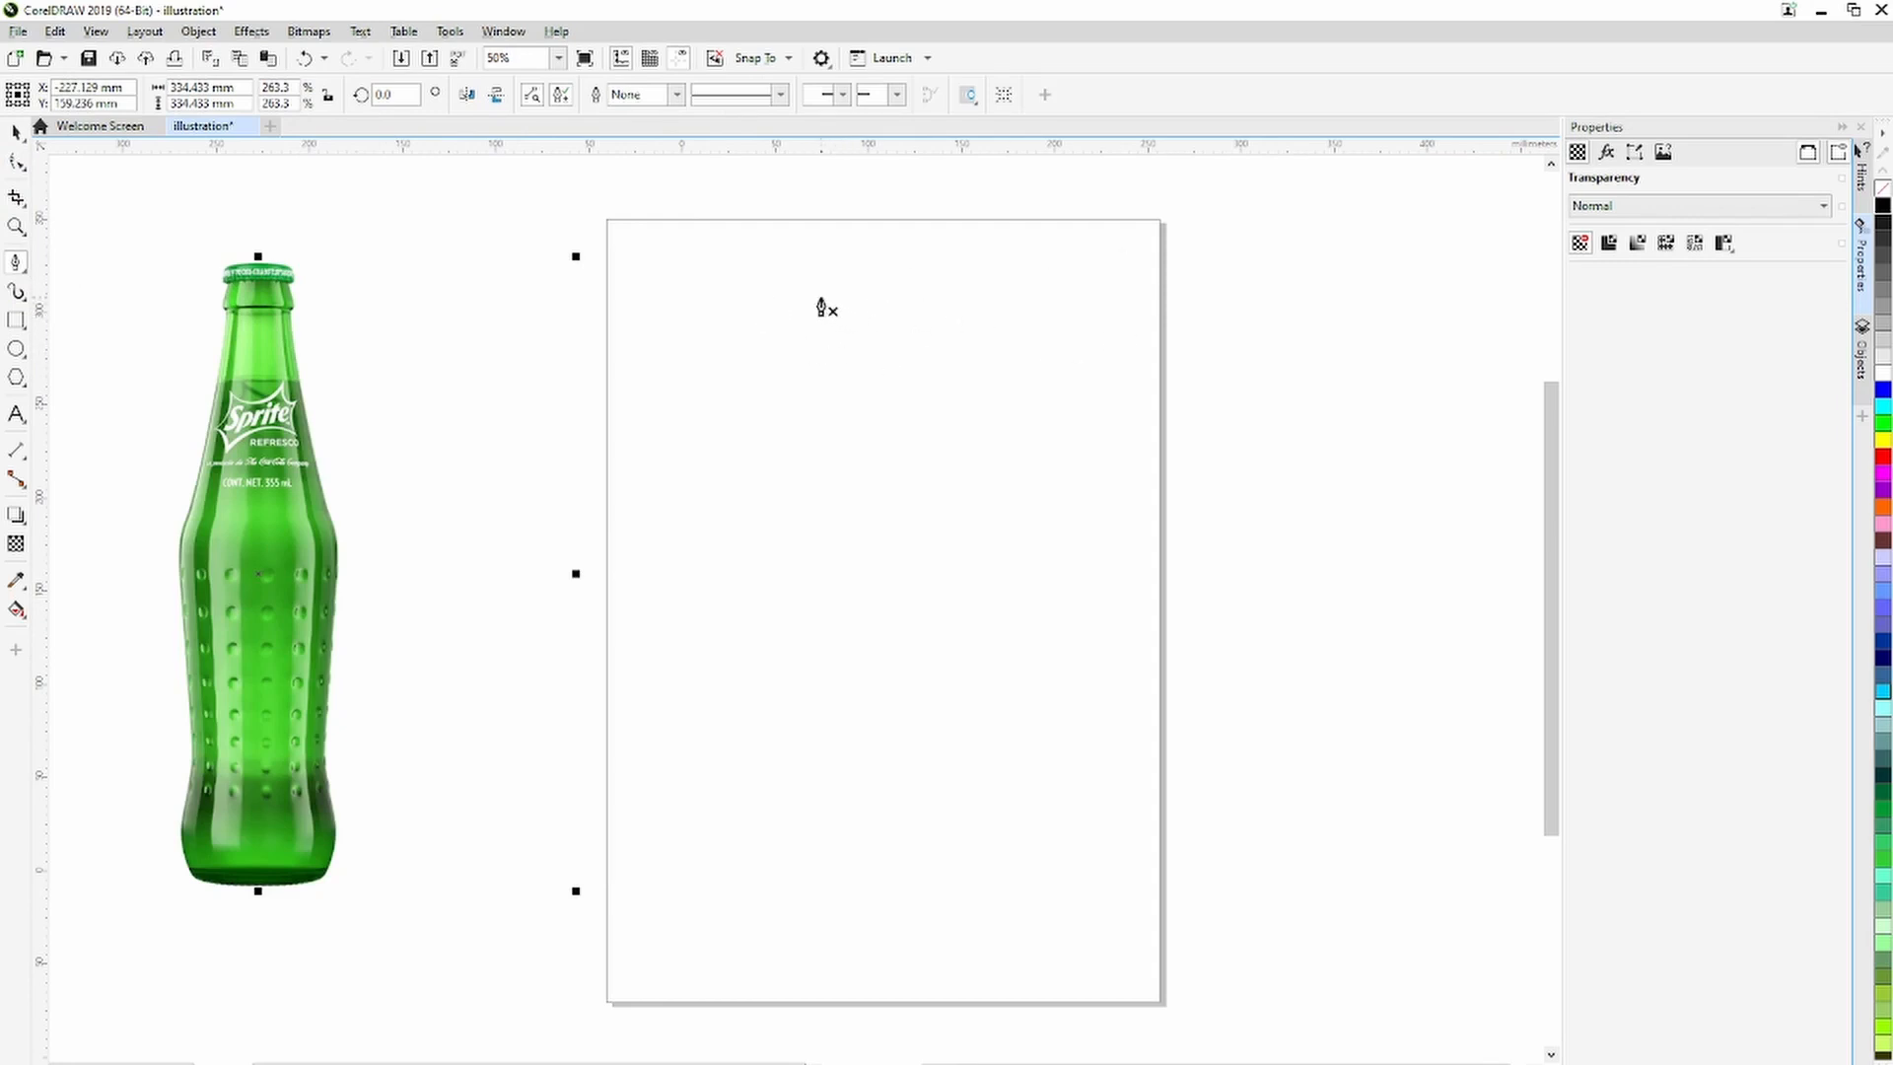
left_click(798, 307)
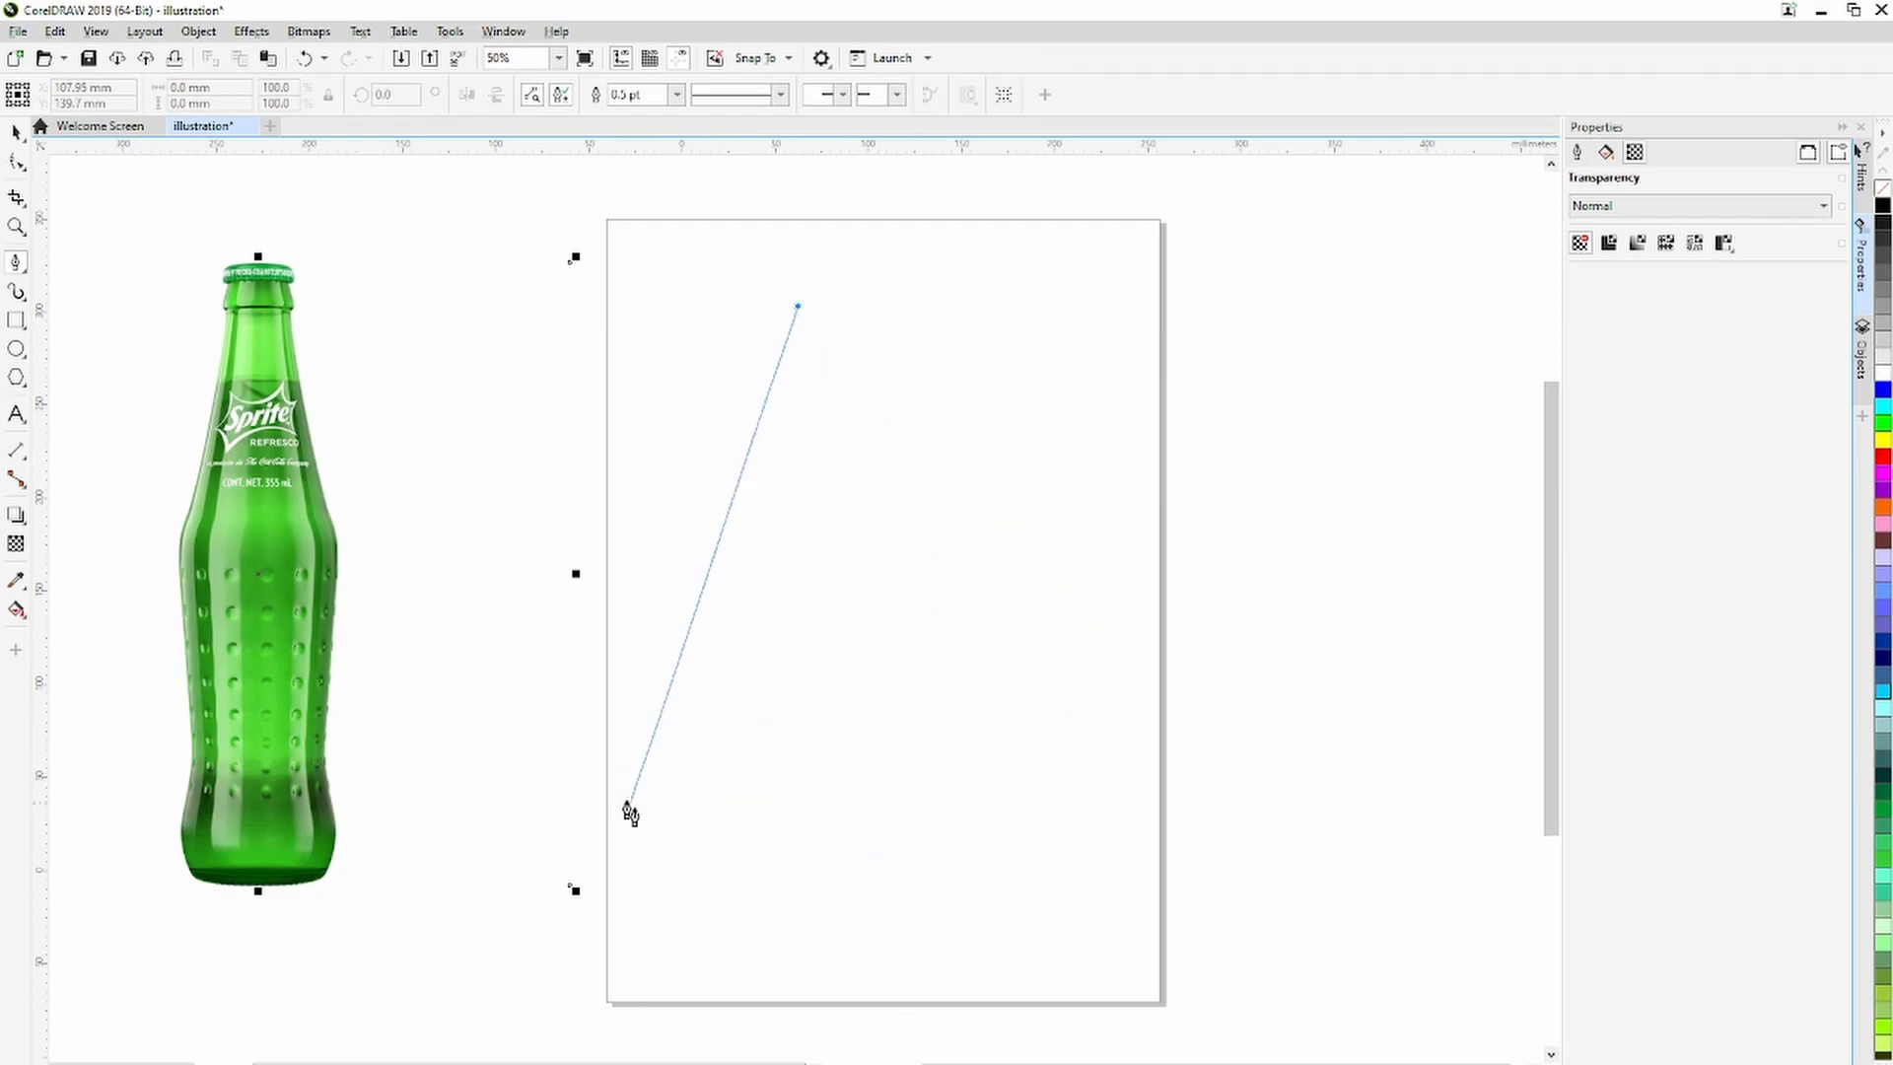
left_click(628, 870)
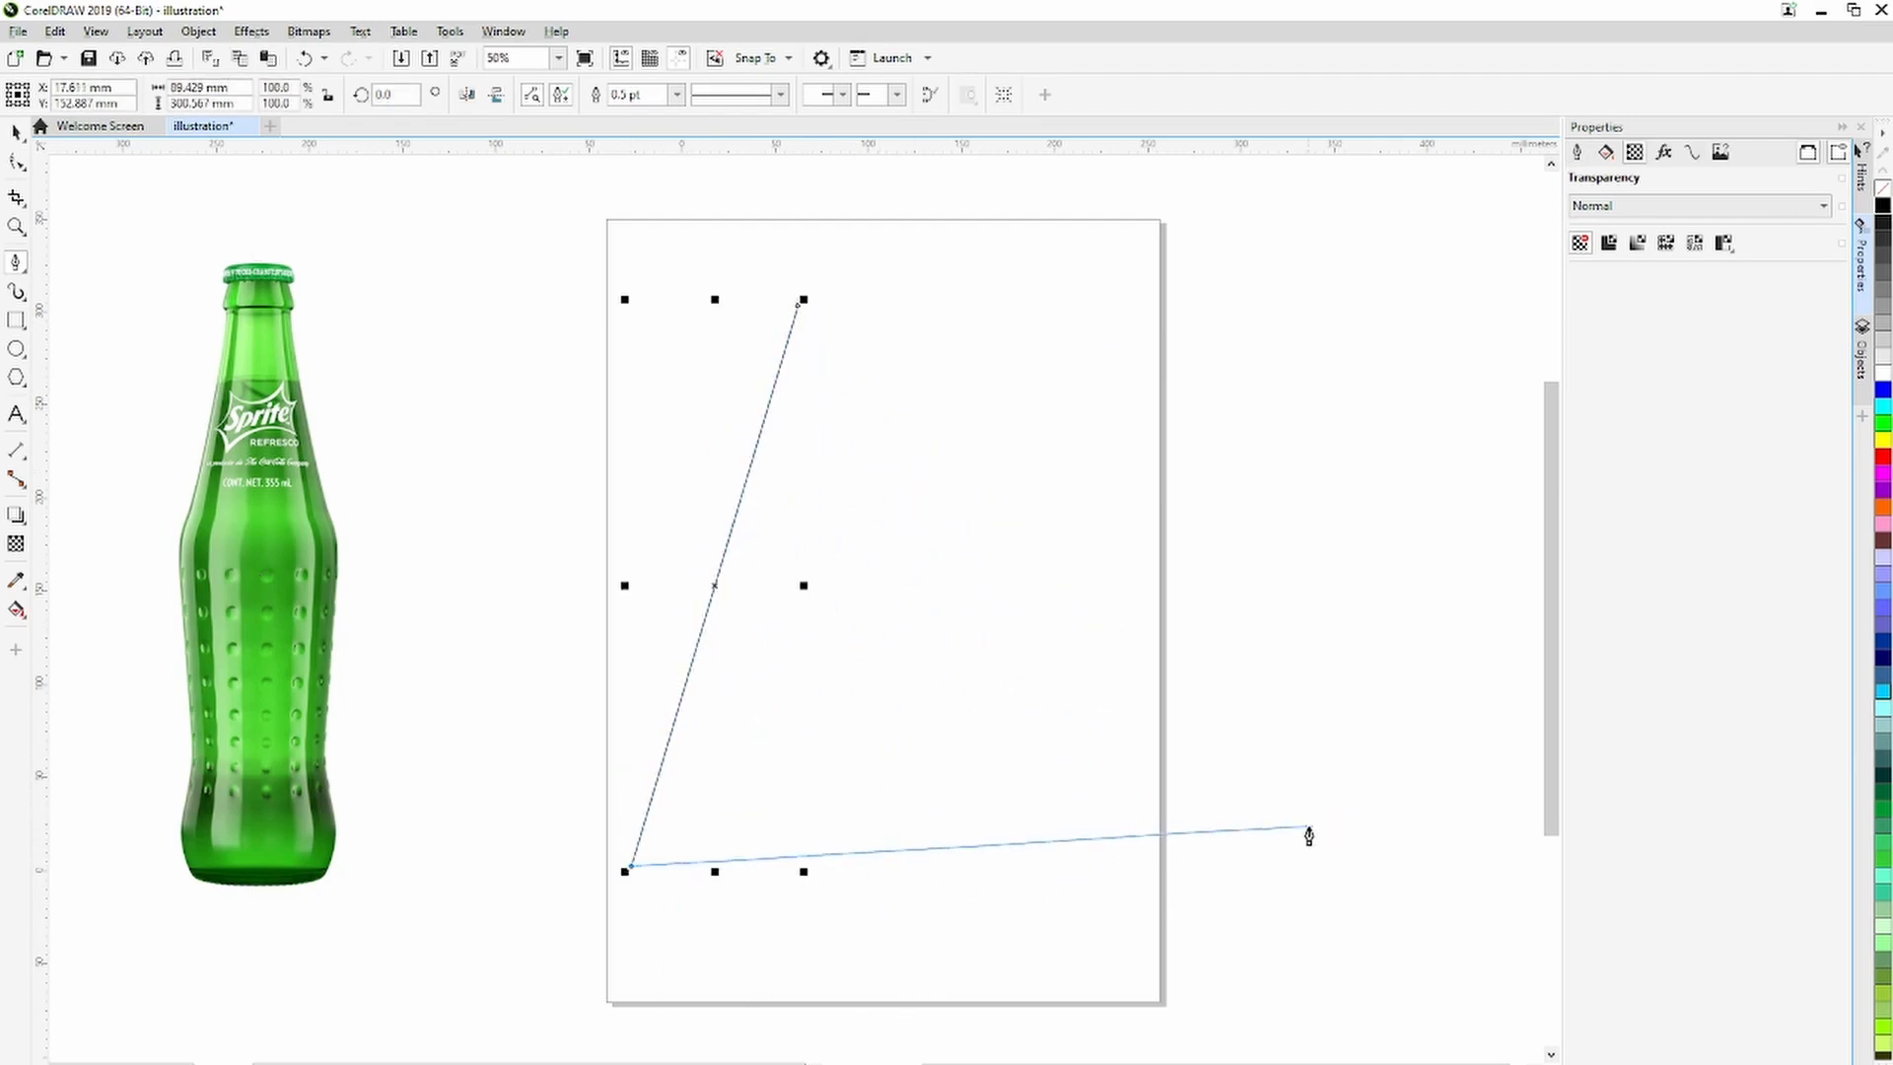
left_click(1117, 757)
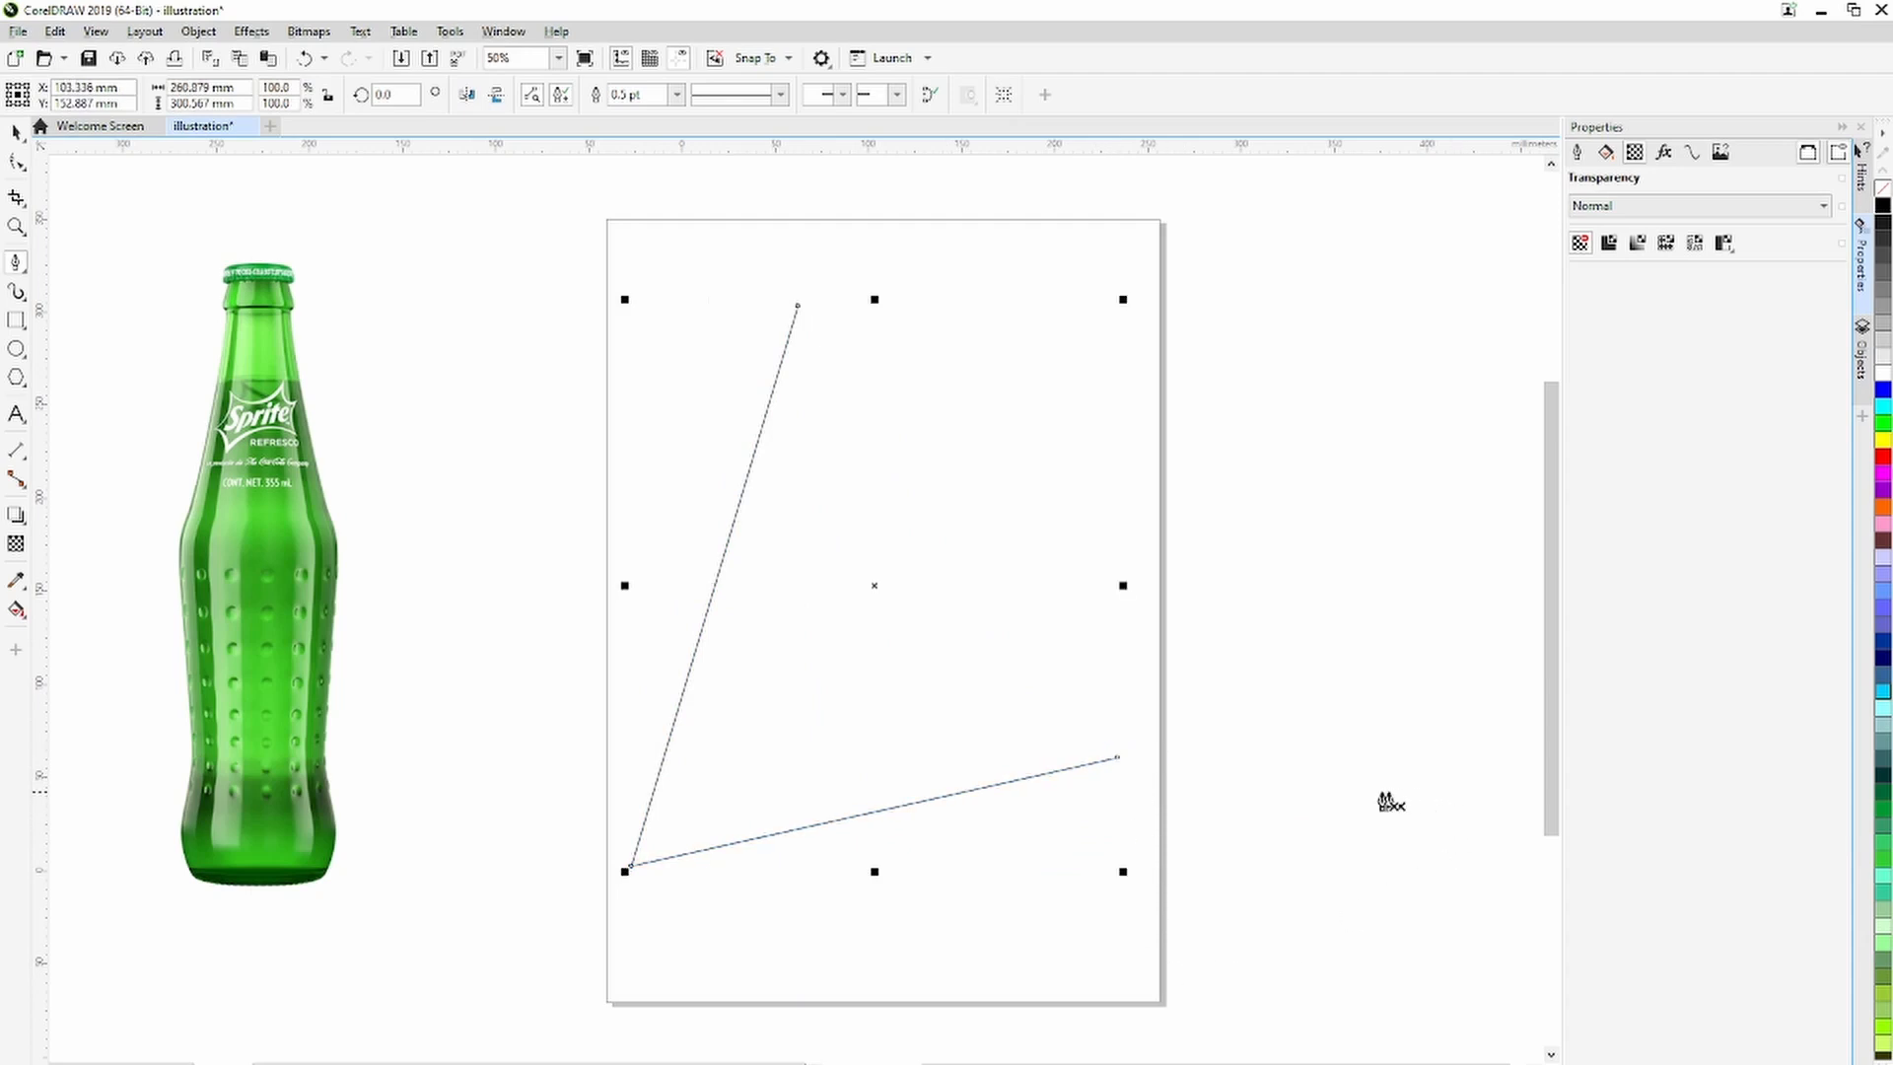
key("ctrl+z")
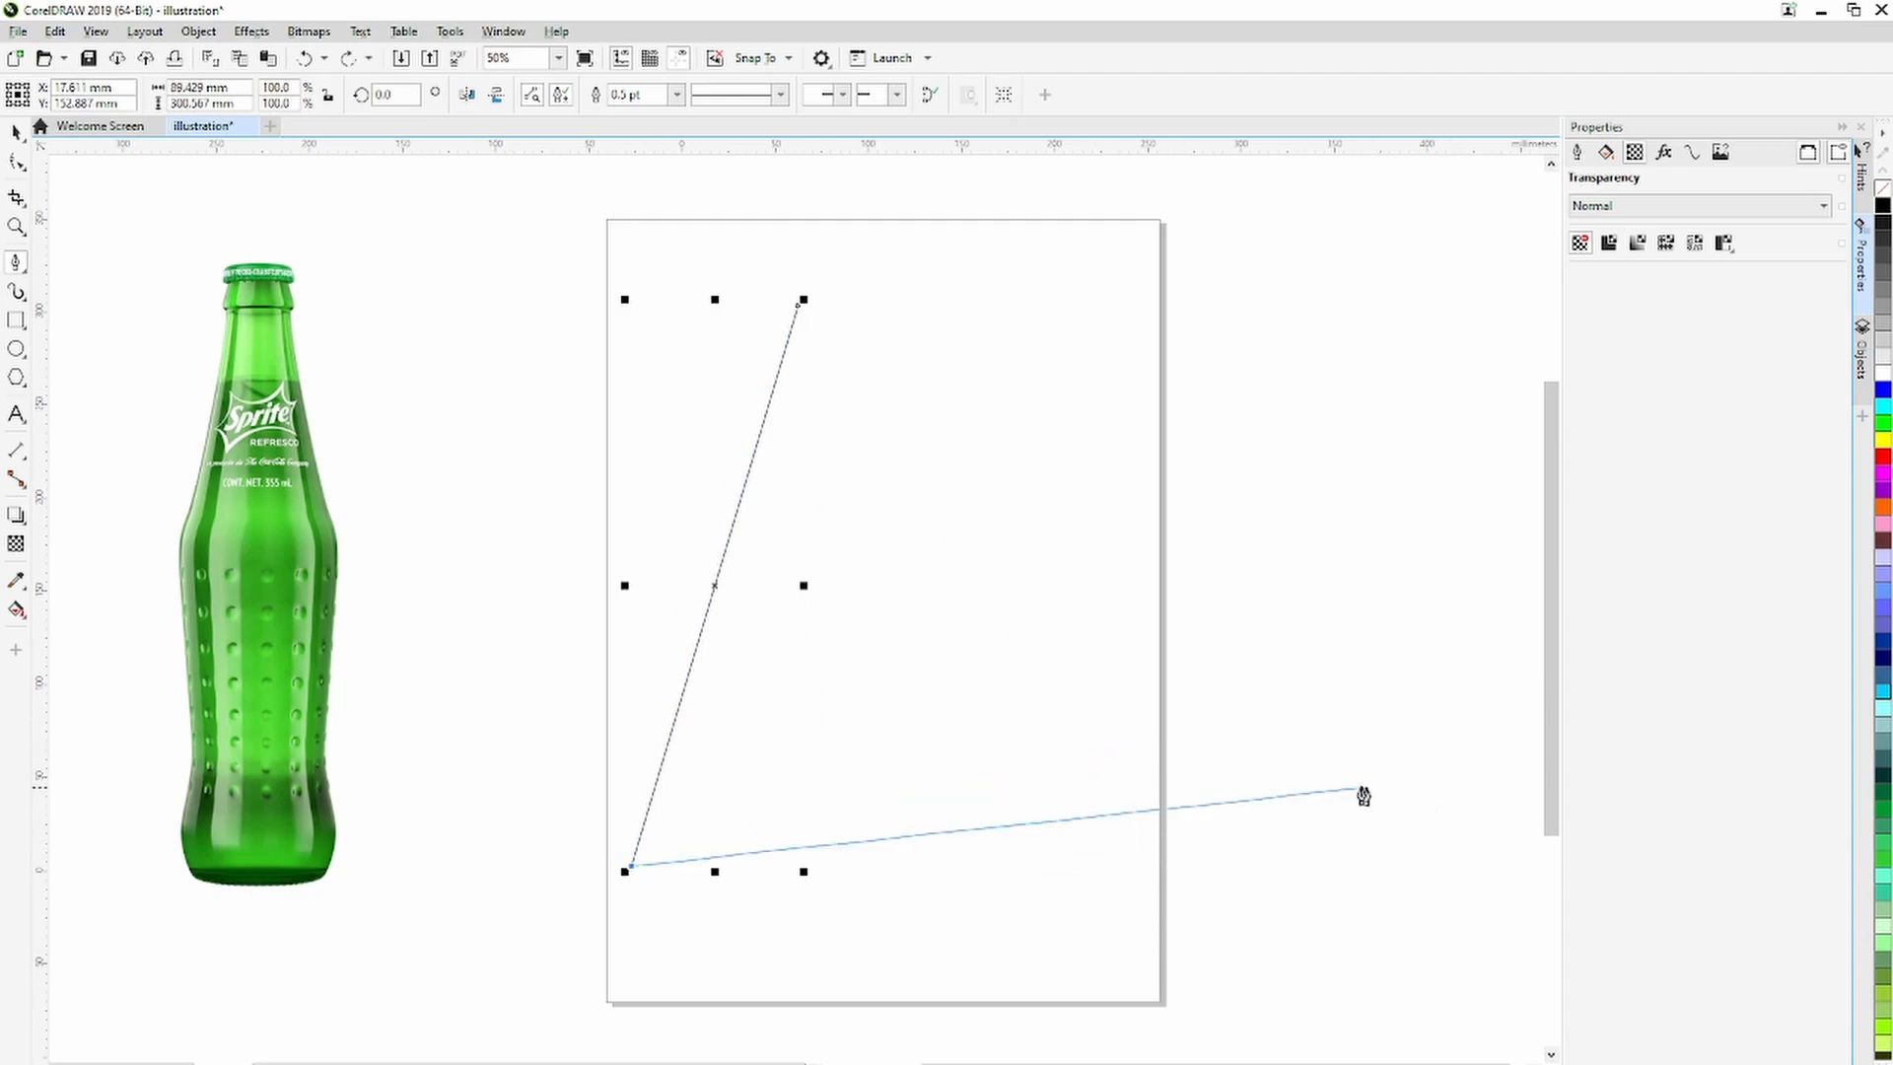
left_click(915, 921)
left_click(1114, 308)
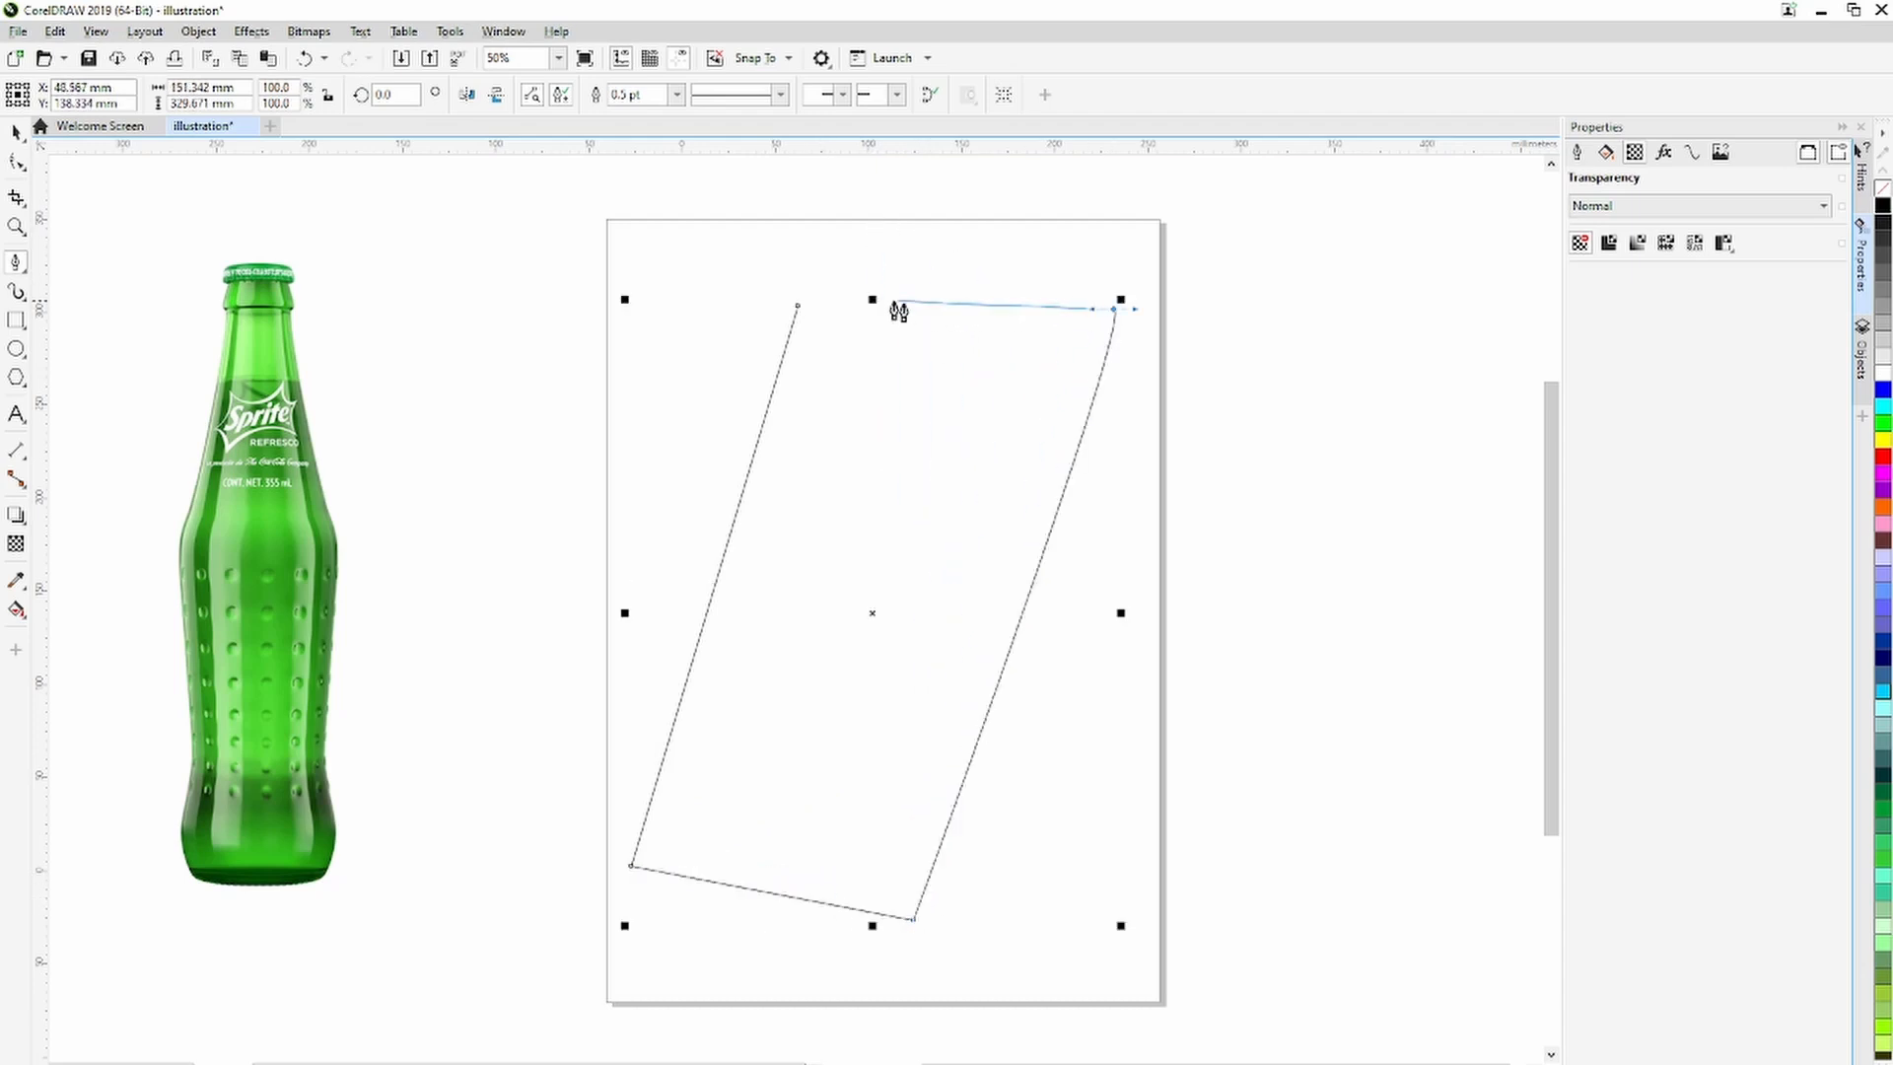
left_click(798, 308)
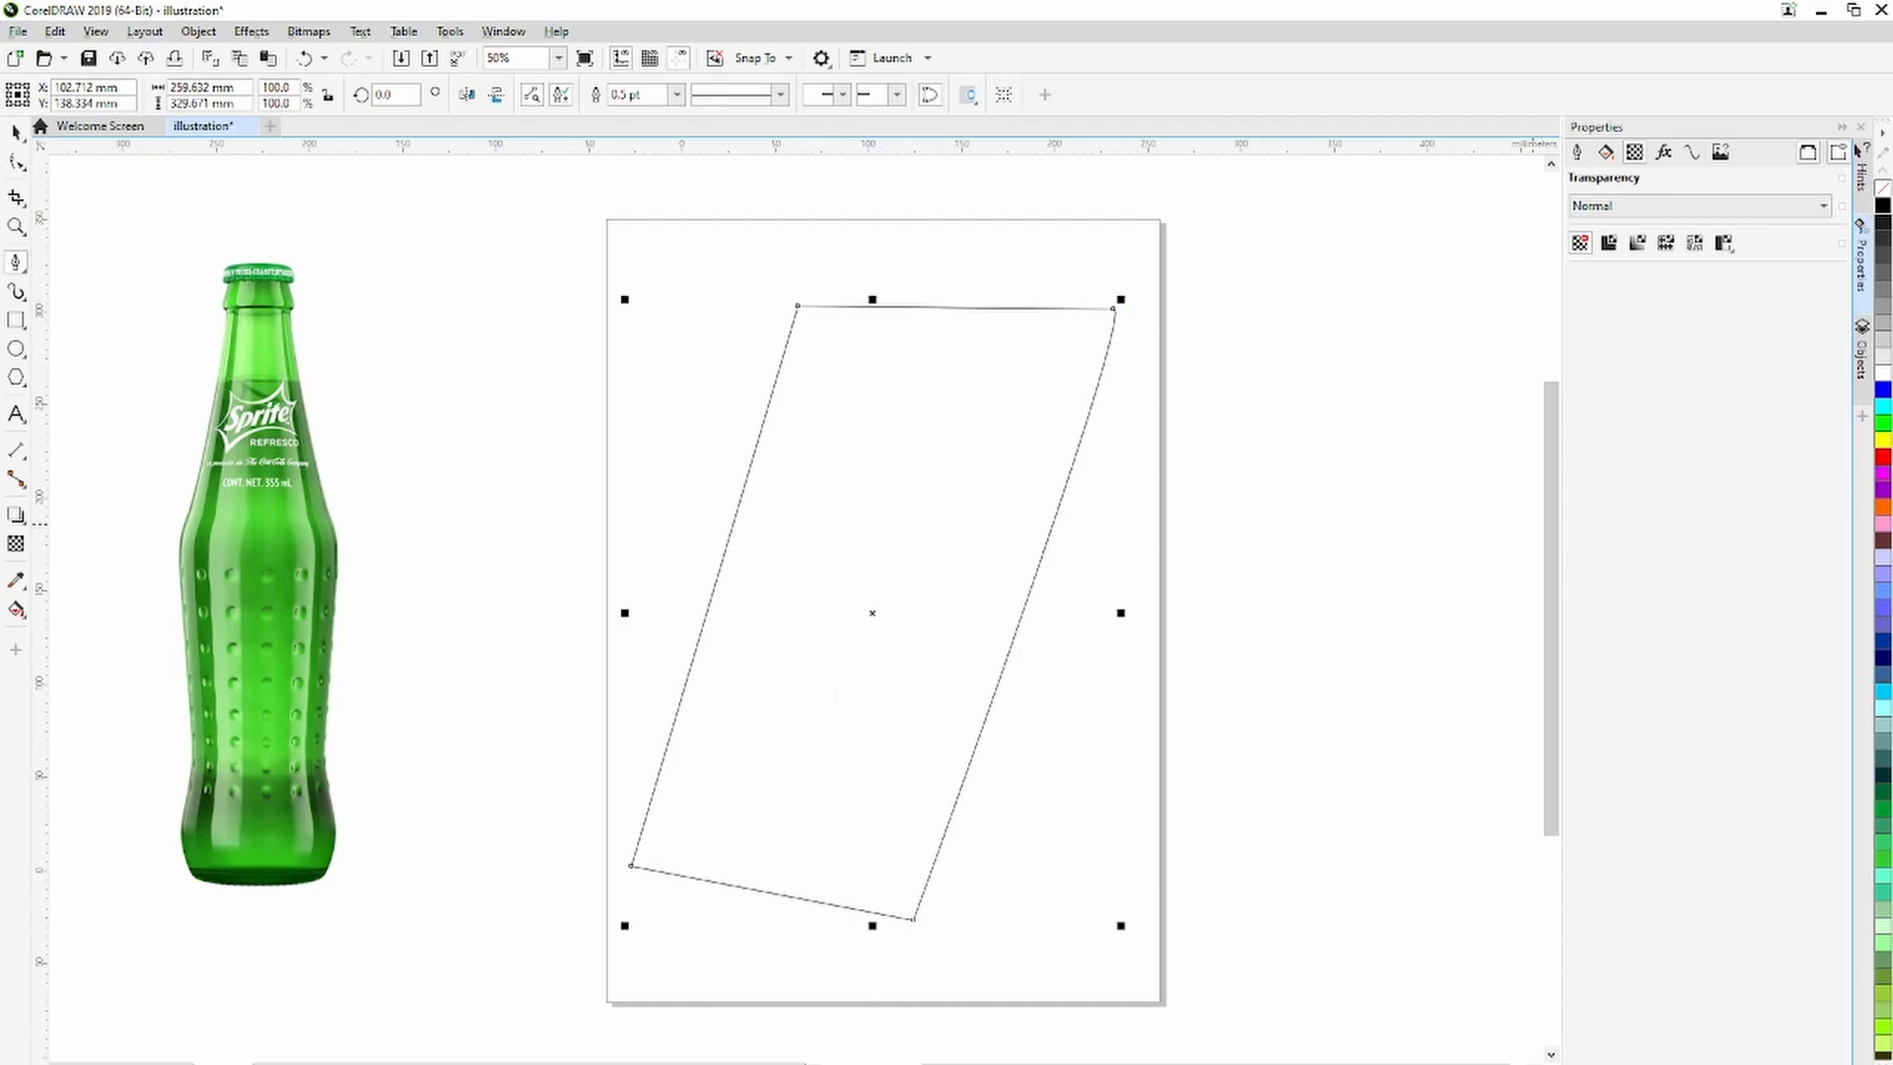
Fill the four-sided shape with red and delete it from the page.
left_click(1882, 458)
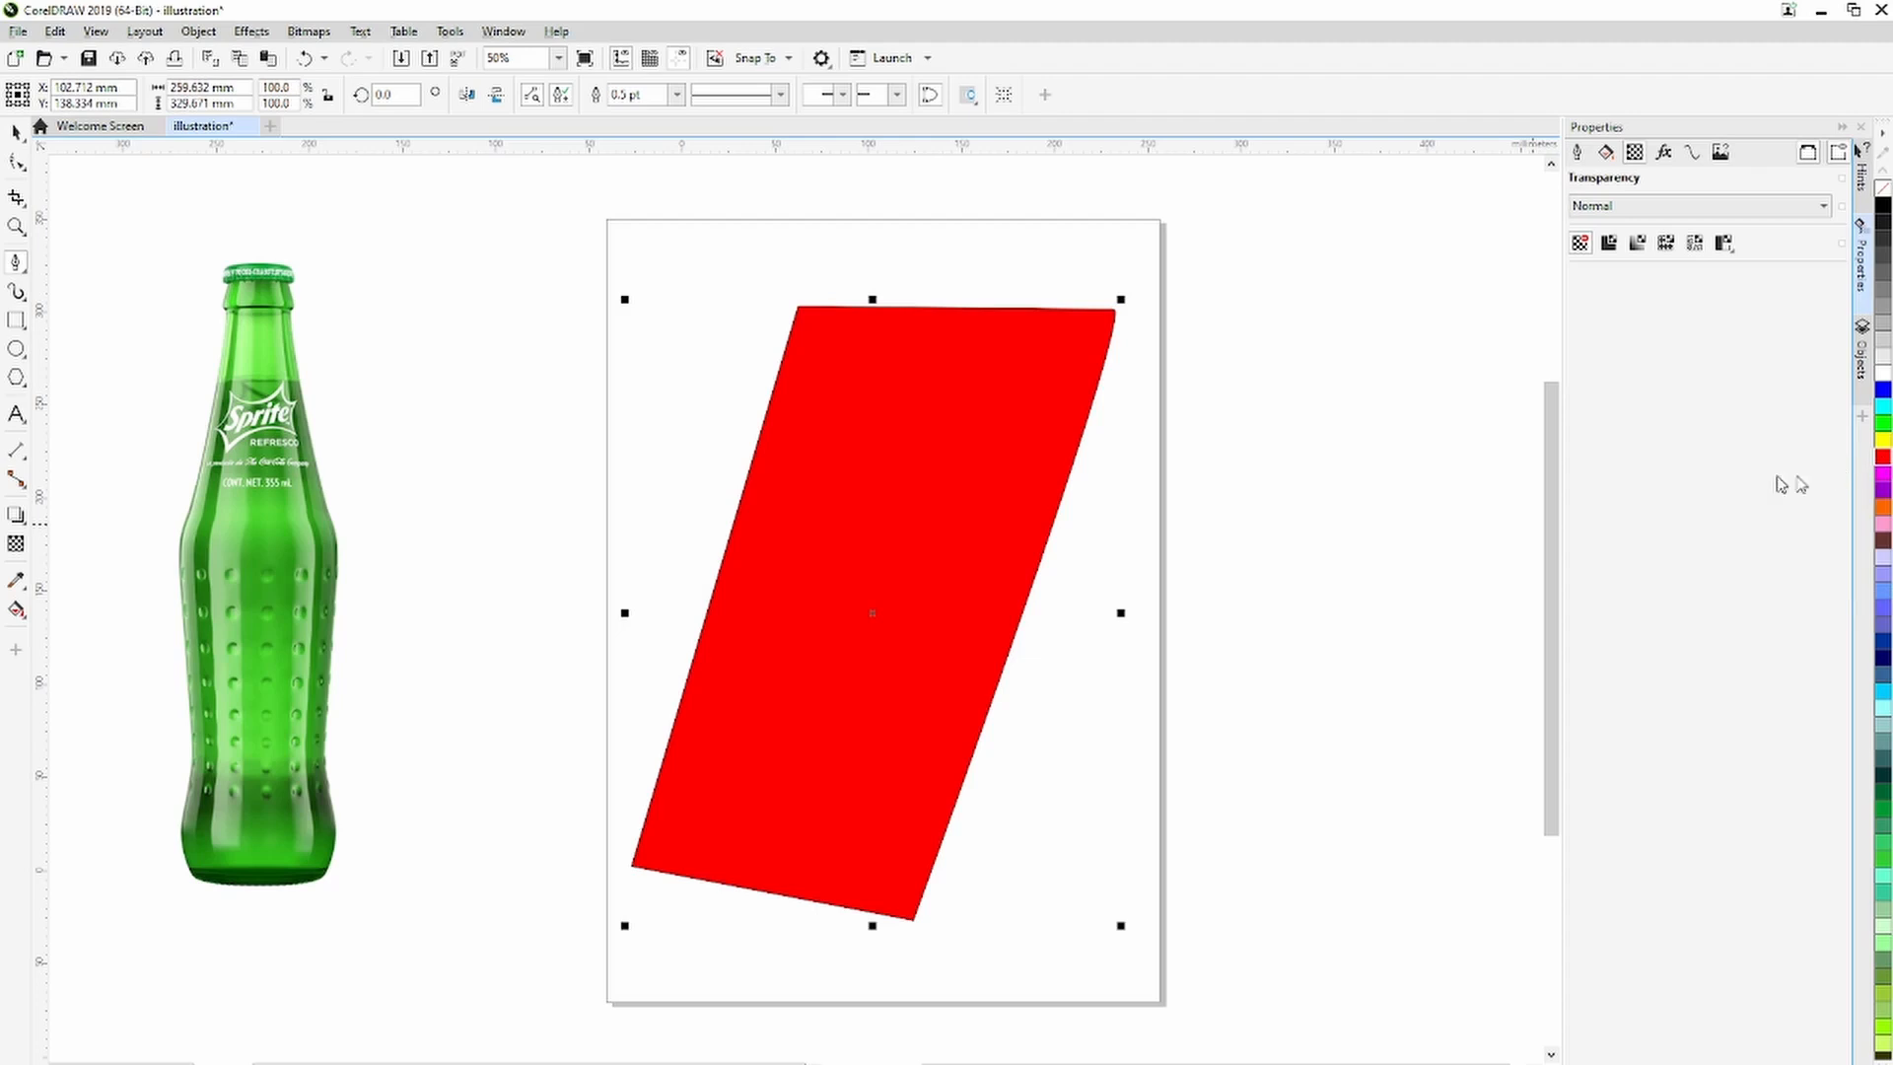
key("space")
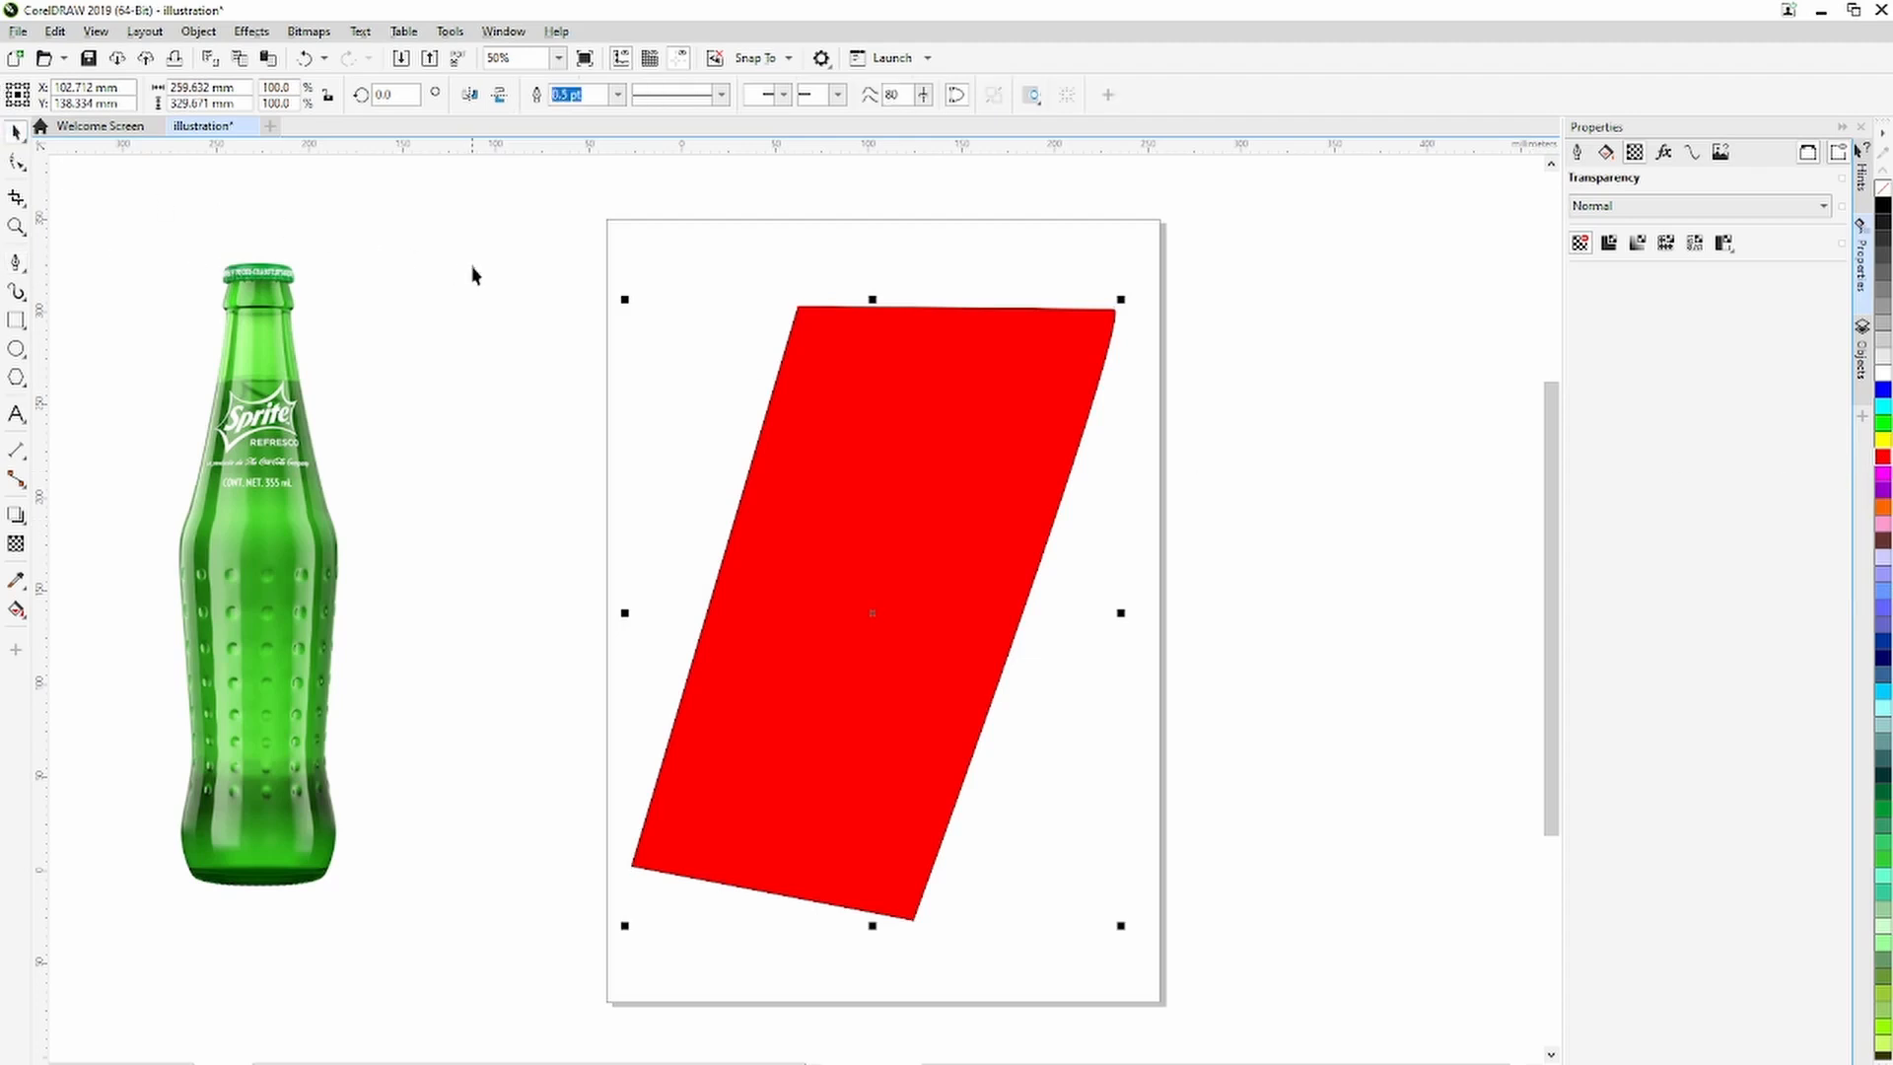
key("Delete")
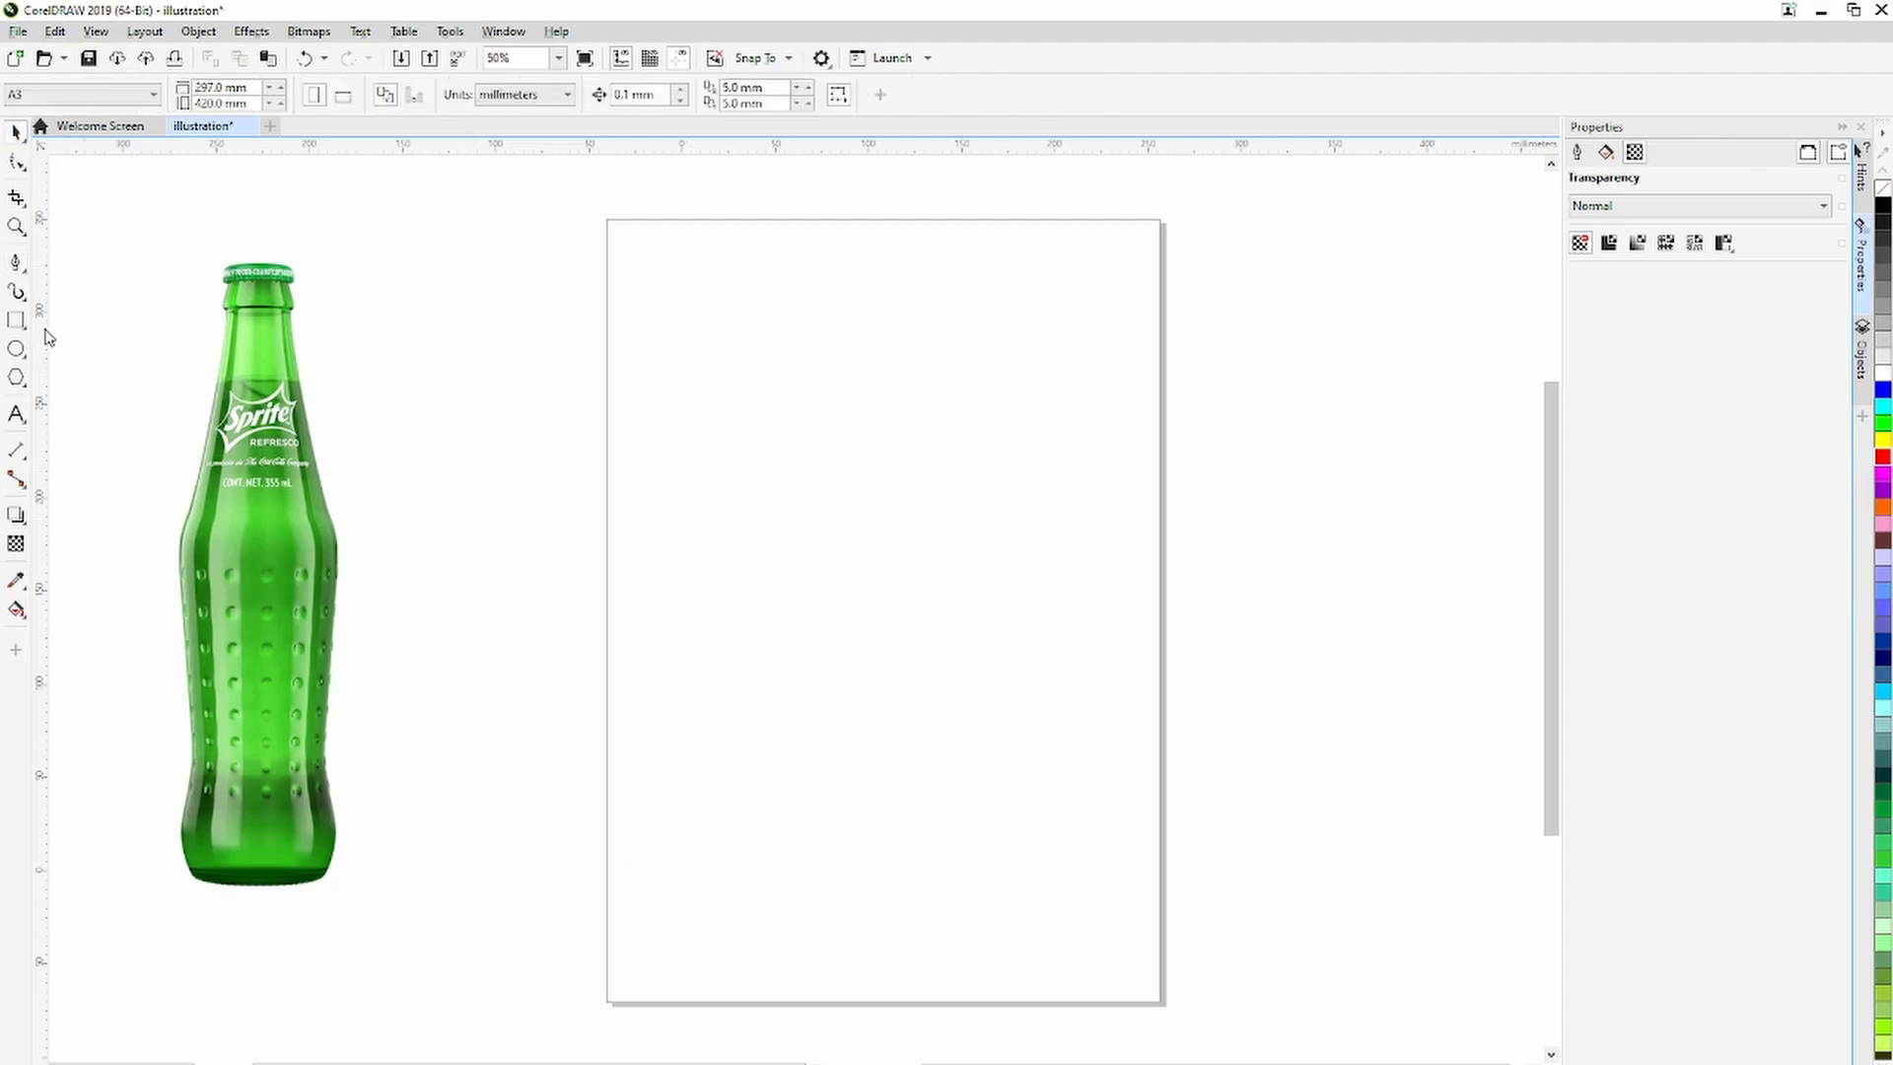
Draw a closed shape with a rounded upper side, about 175 by 179 mm, on the page with the Pen tool.
left_click(16, 261)
left_click(659, 594)
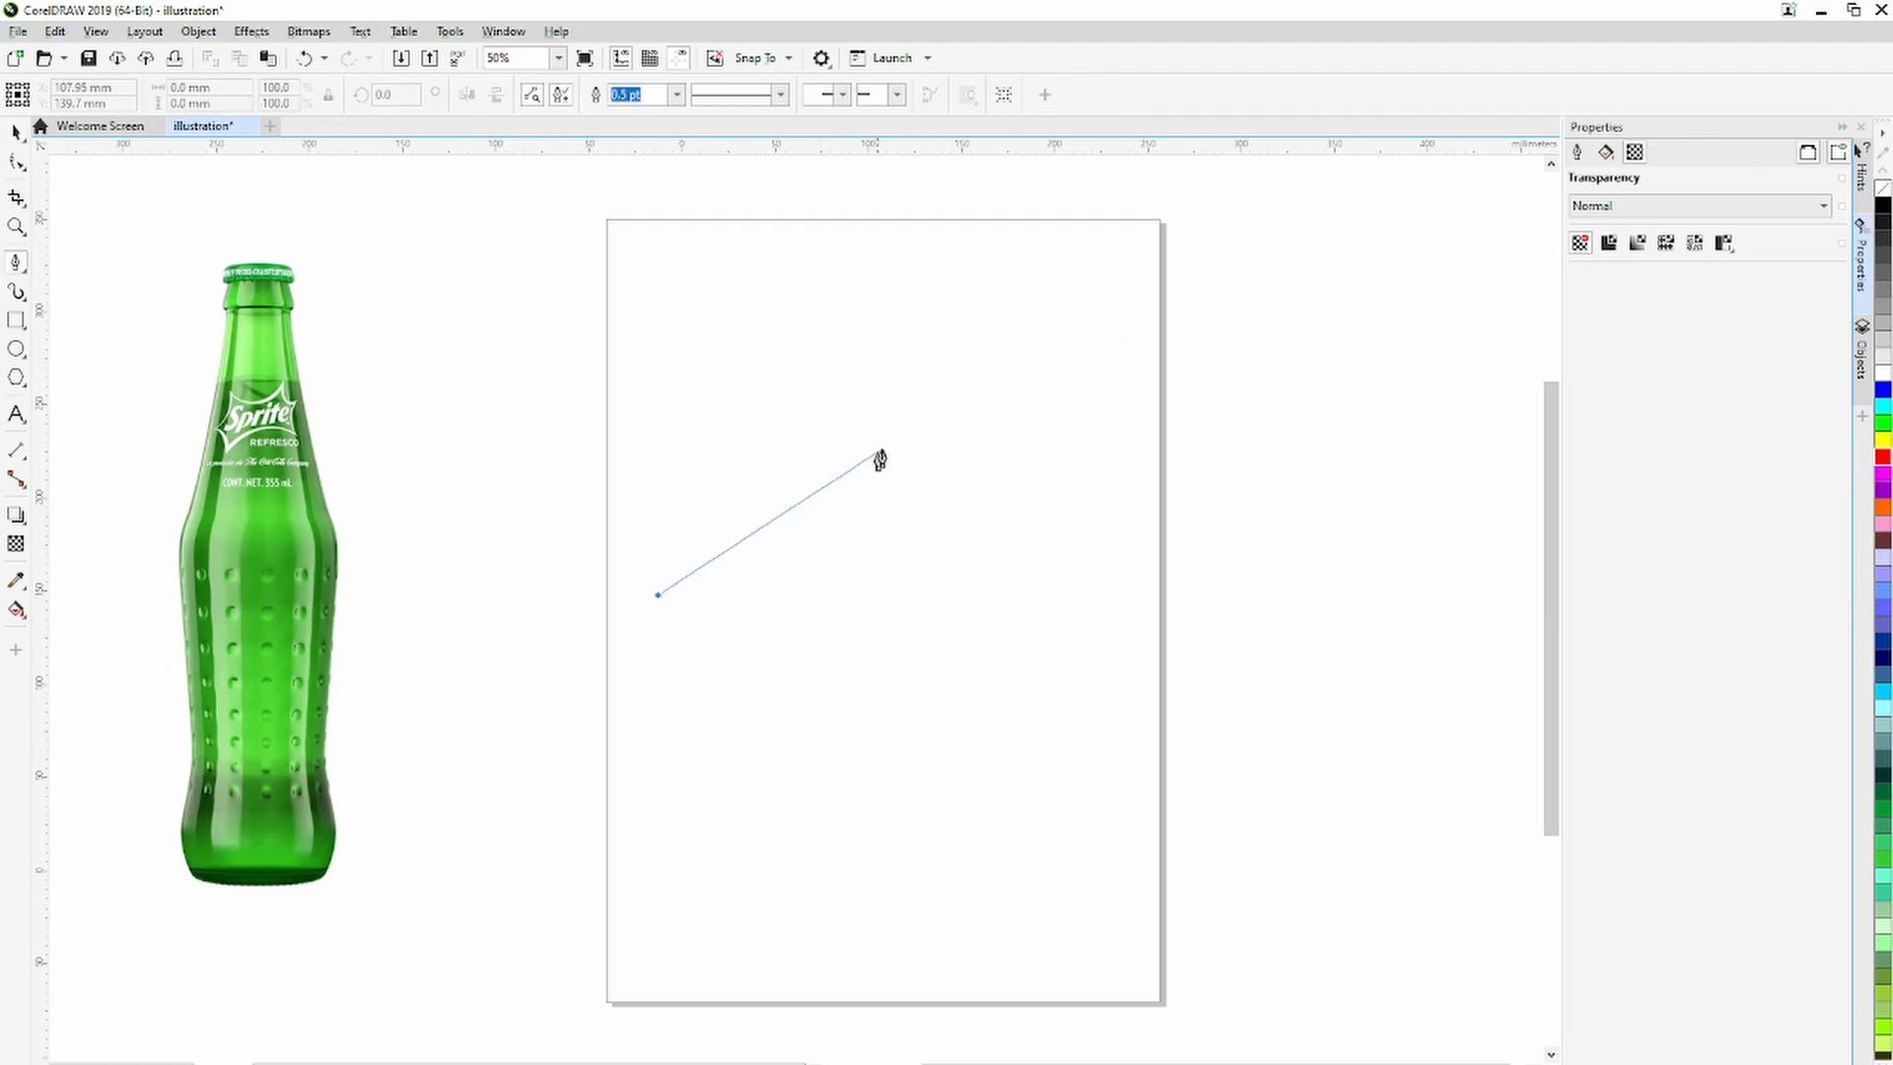
left_click(908, 419)
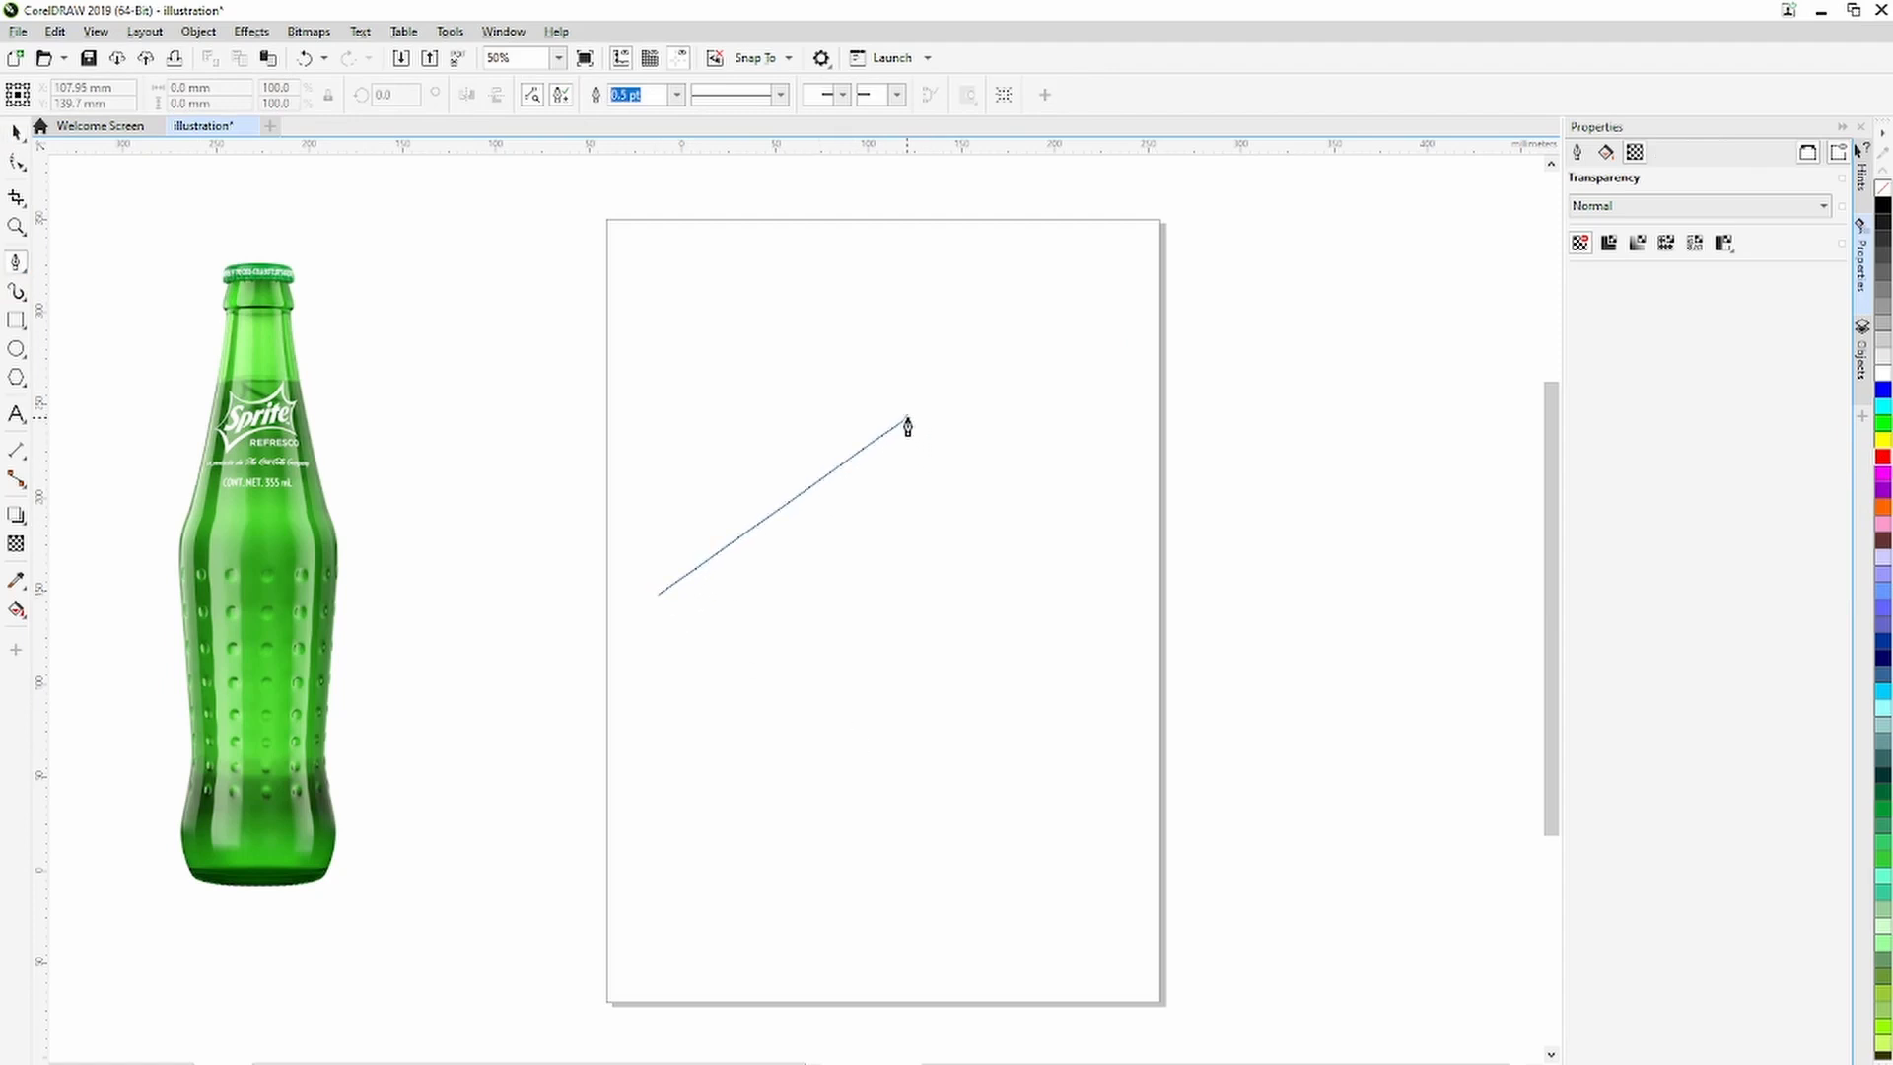
left_click_drag(908, 424, 1142, 582)
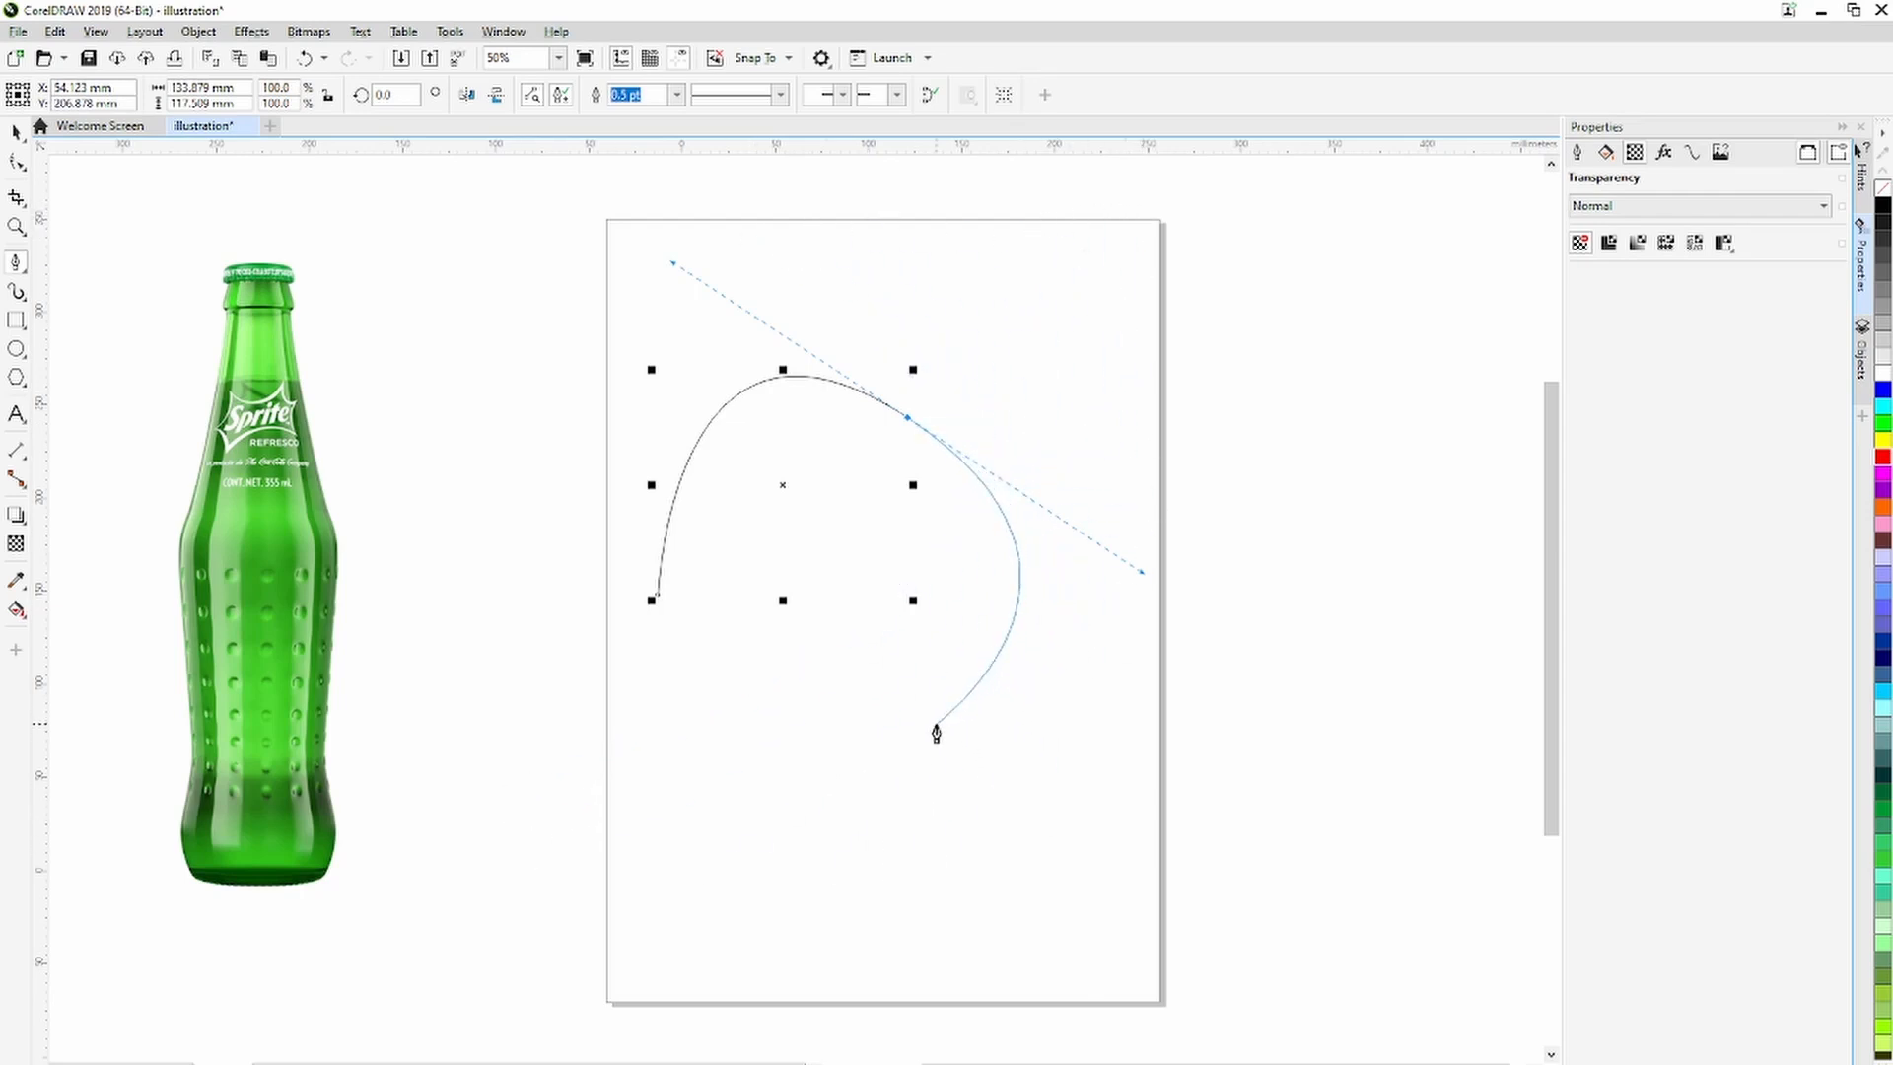
left_click(757, 710)
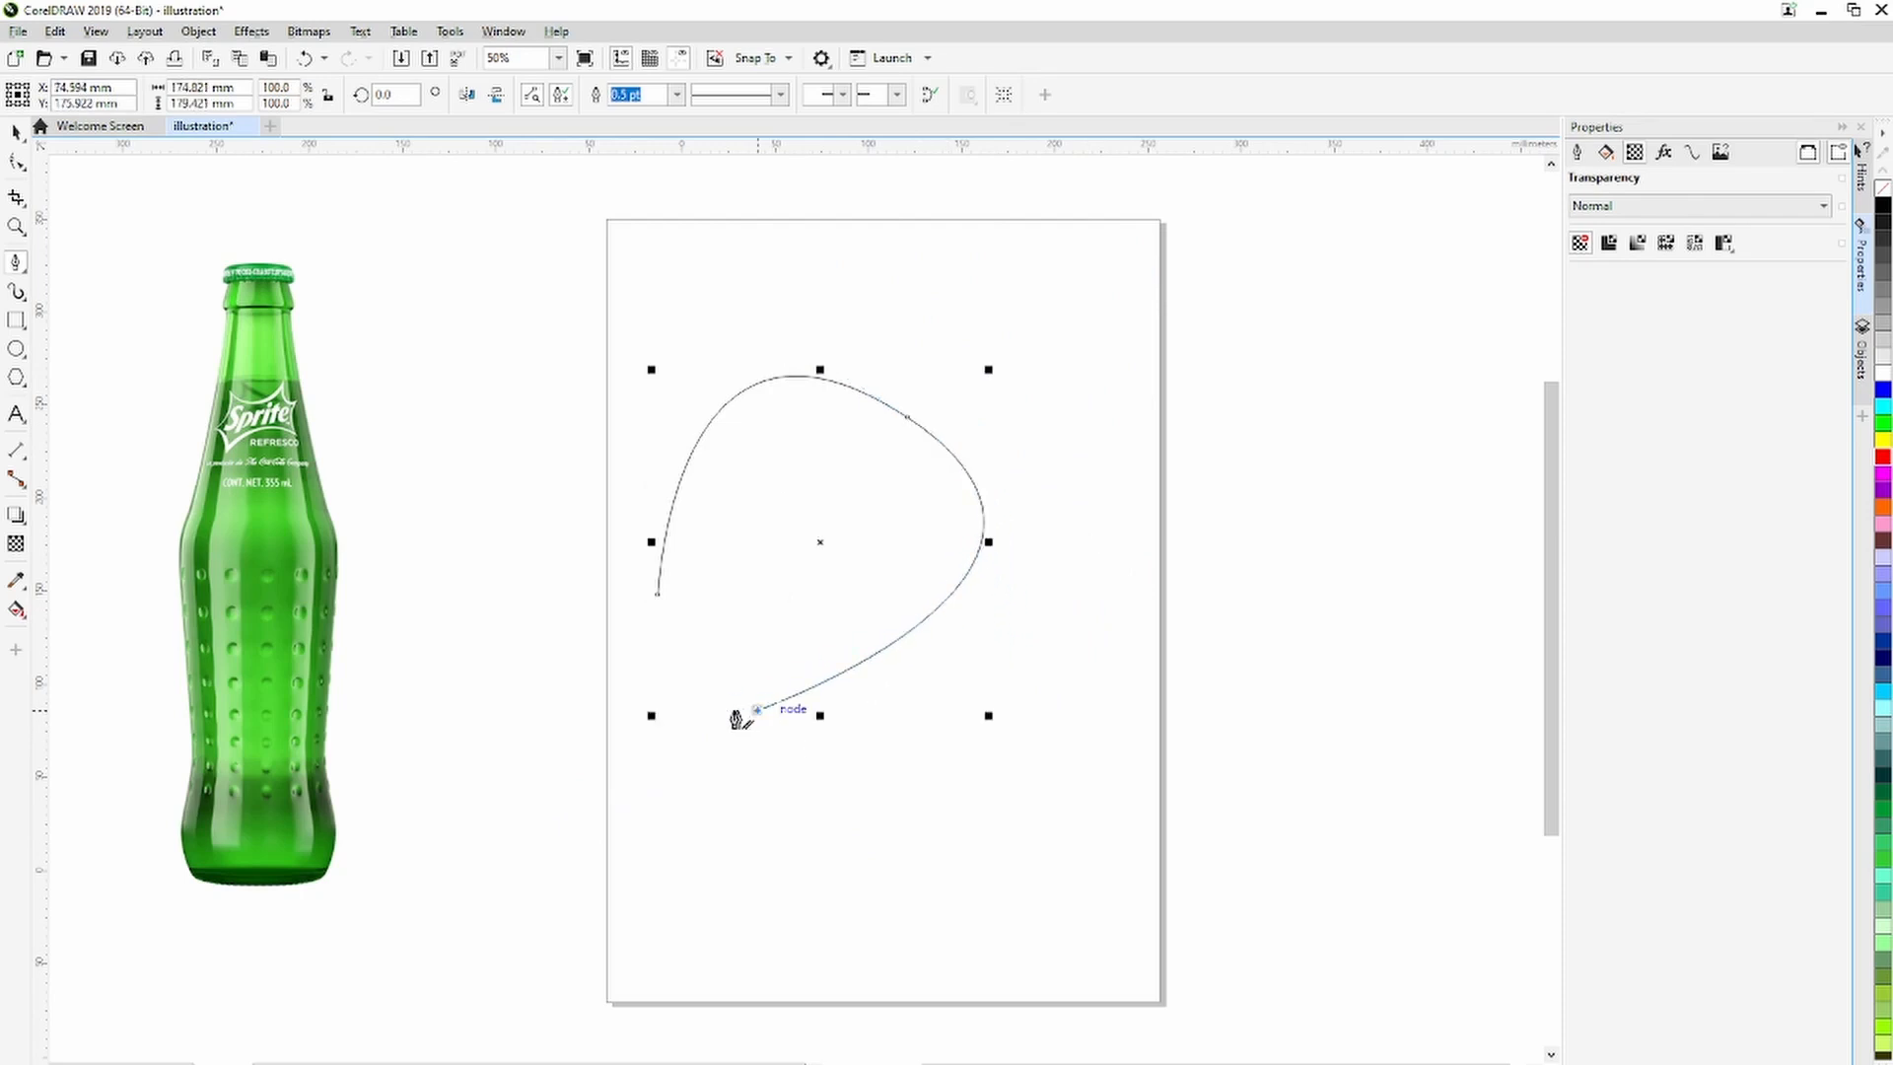
left_click(657, 598)
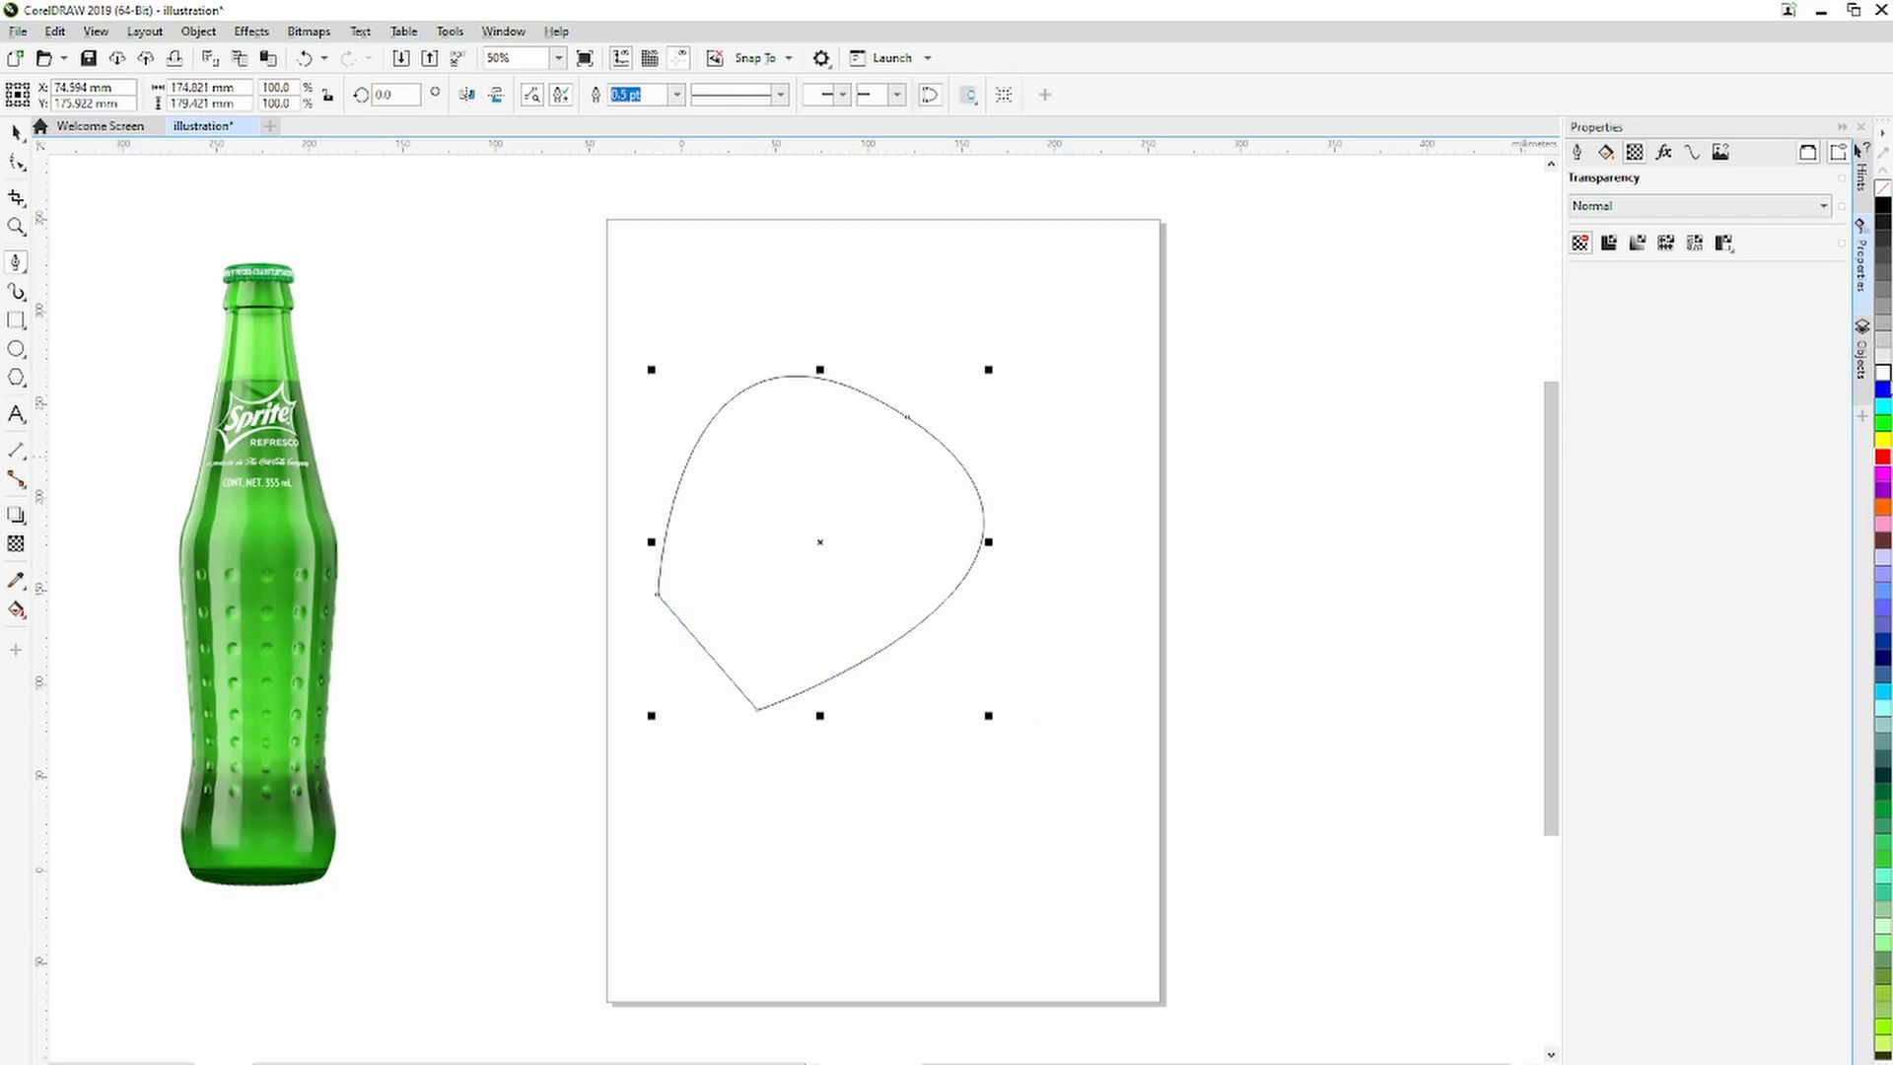
Fill the rounded shape with orange and delete it from the page.
left_click(1882, 509)
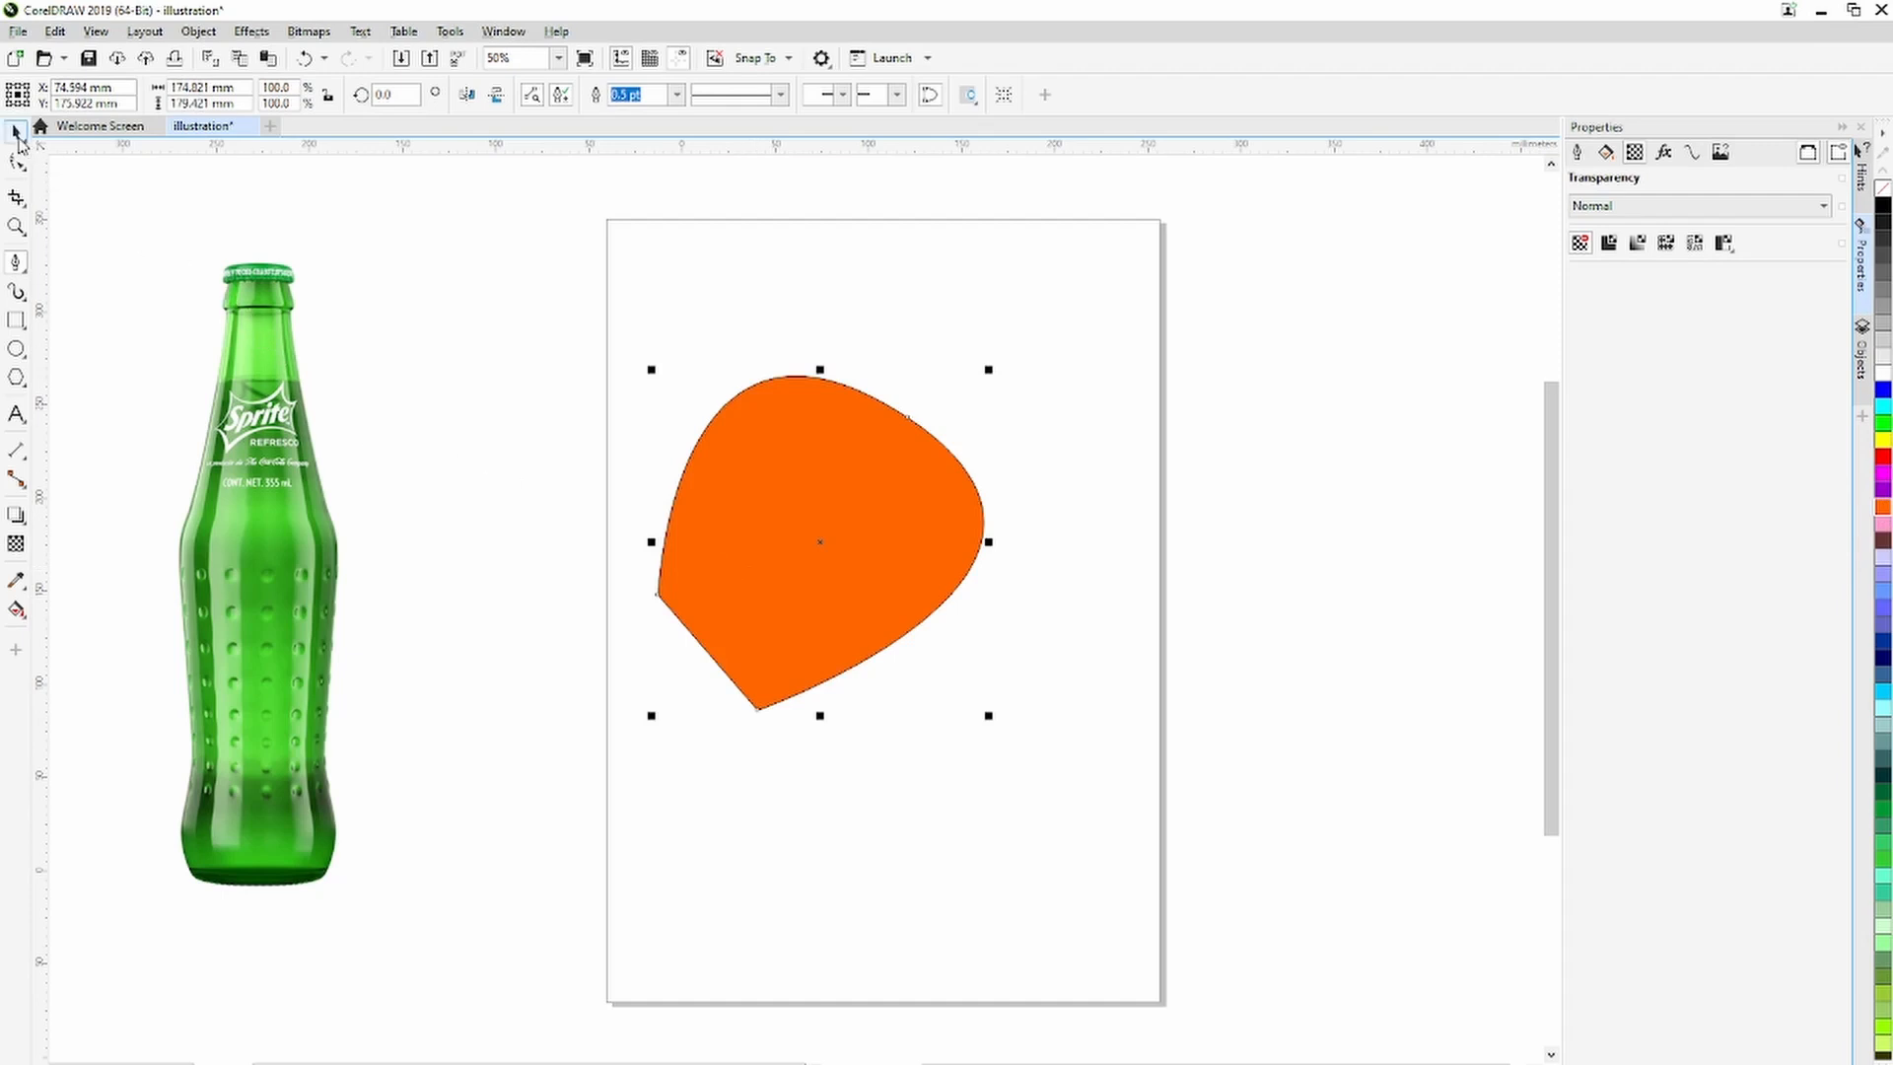
left_click(17, 133)
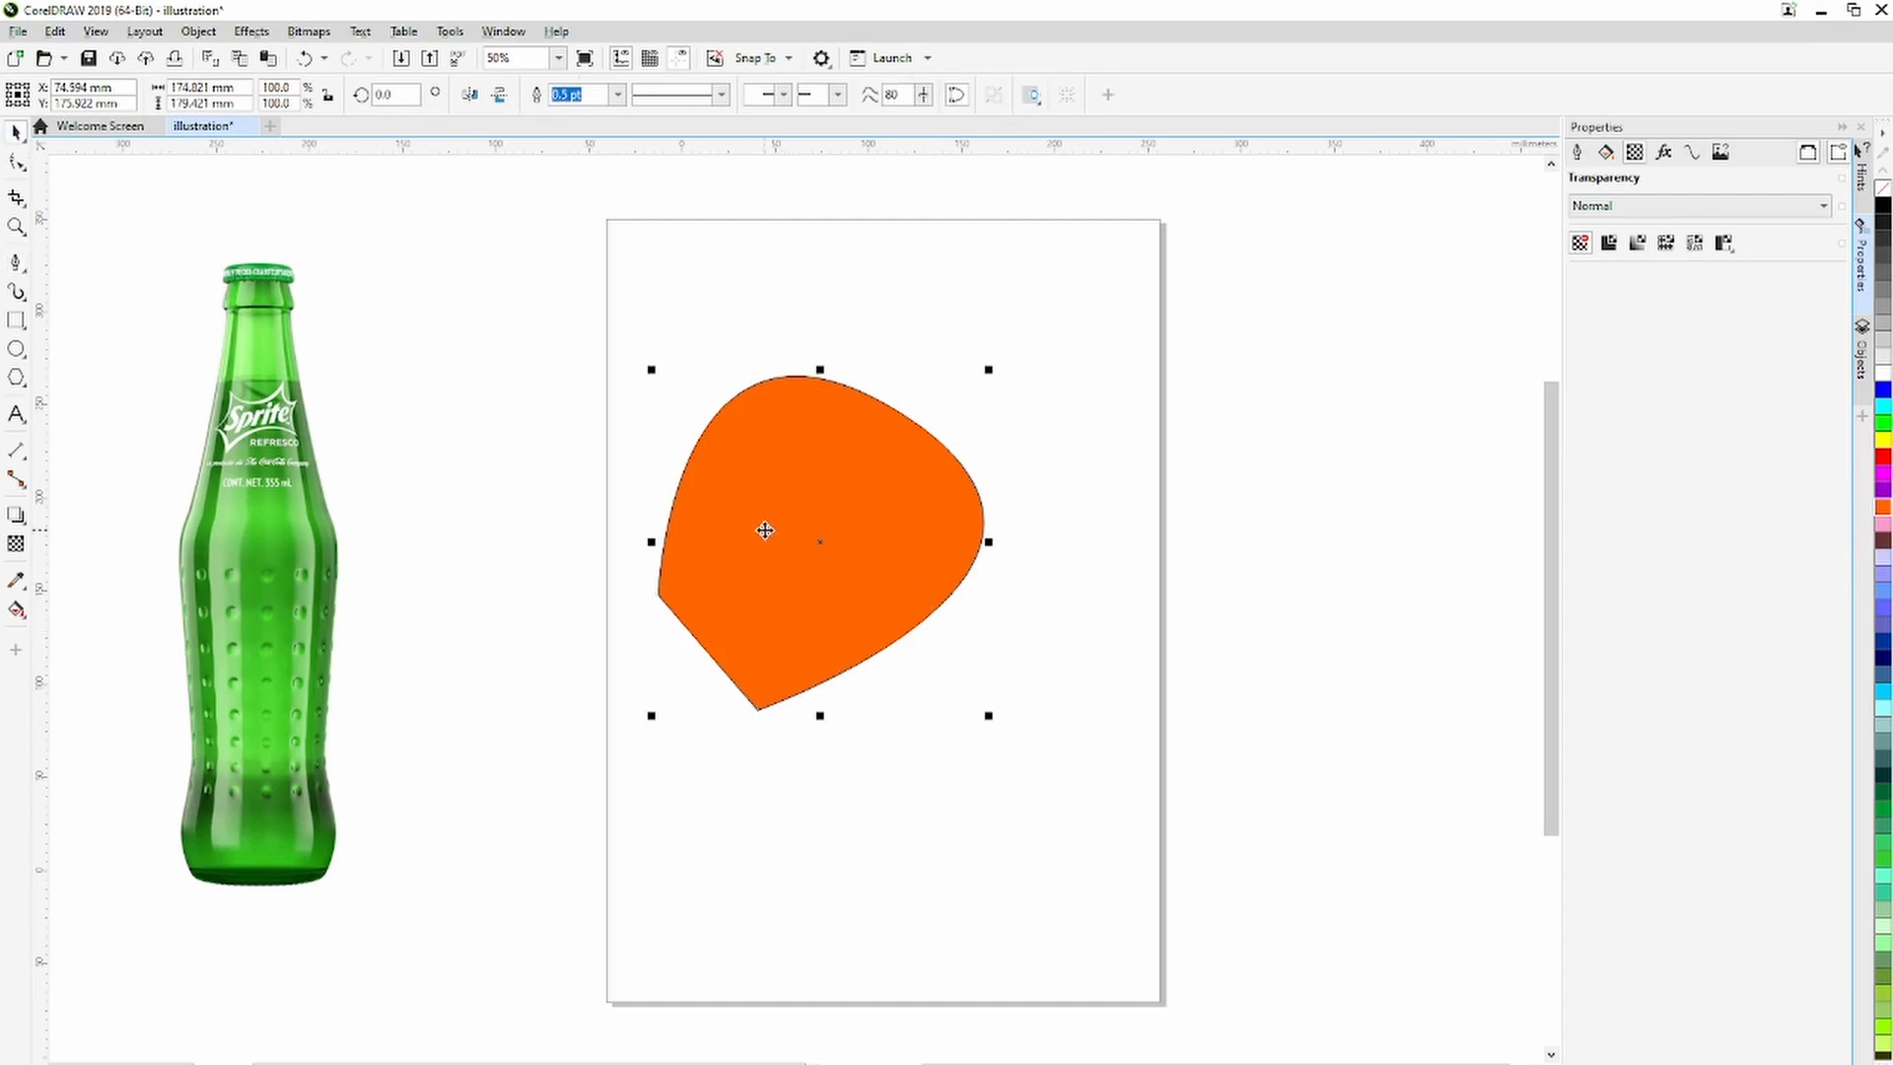
key("Delete")
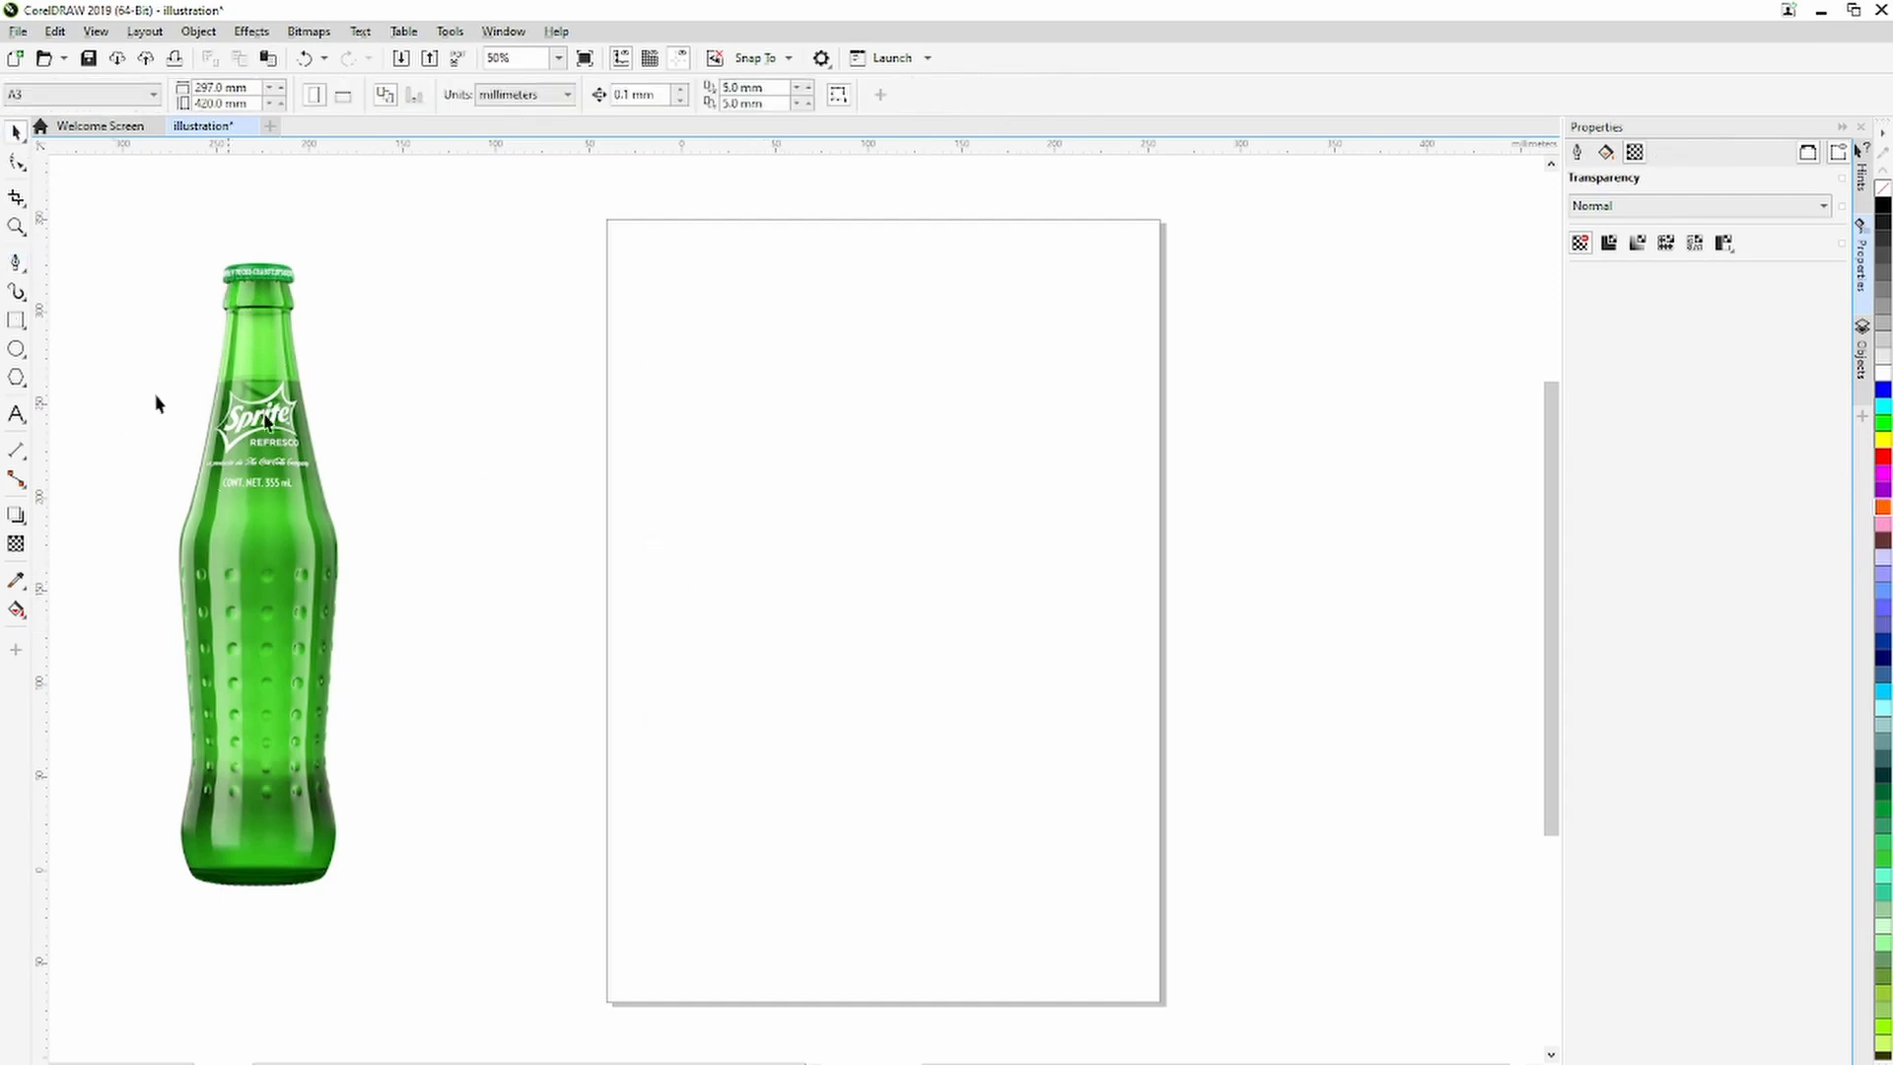
Draw a closed, flat cap-like shape about 92 by 20 mm near the page's upper edge with the Pen tool.
left_click(17, 261)
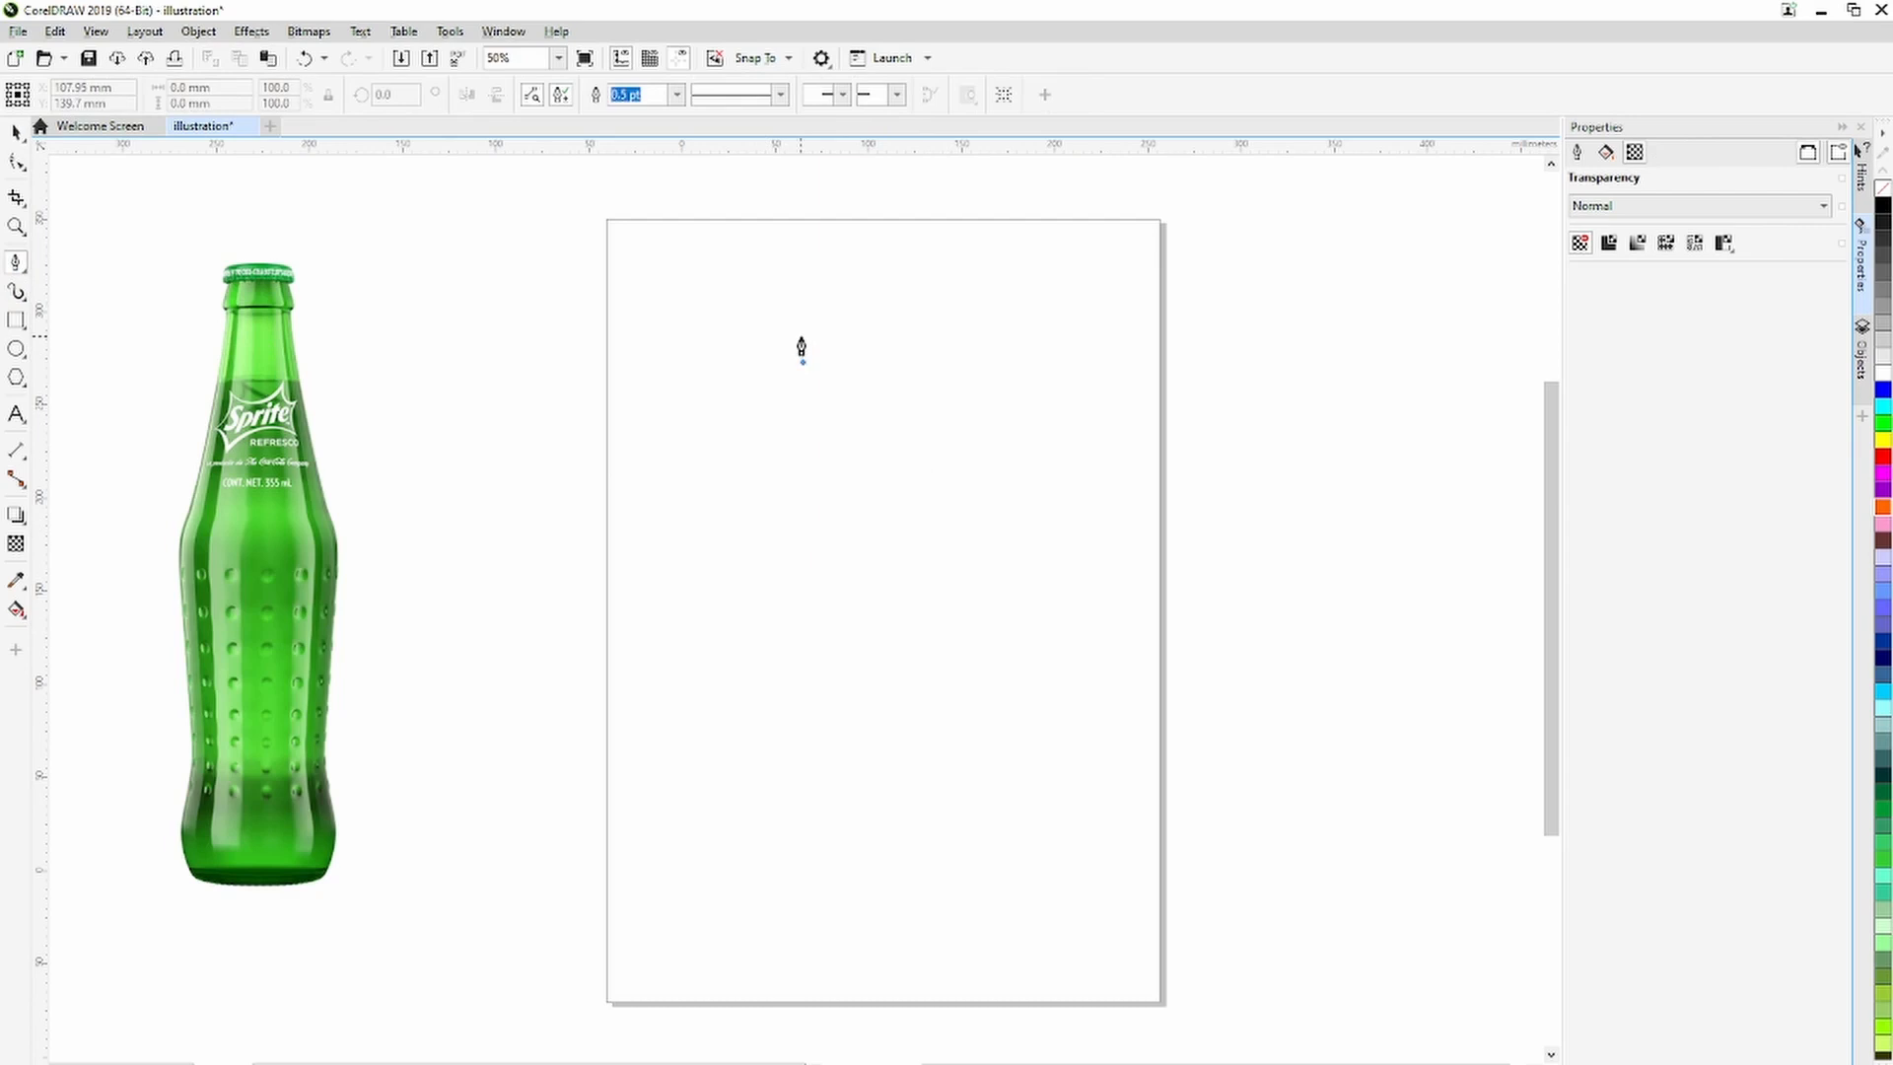
left_click(798, 341)
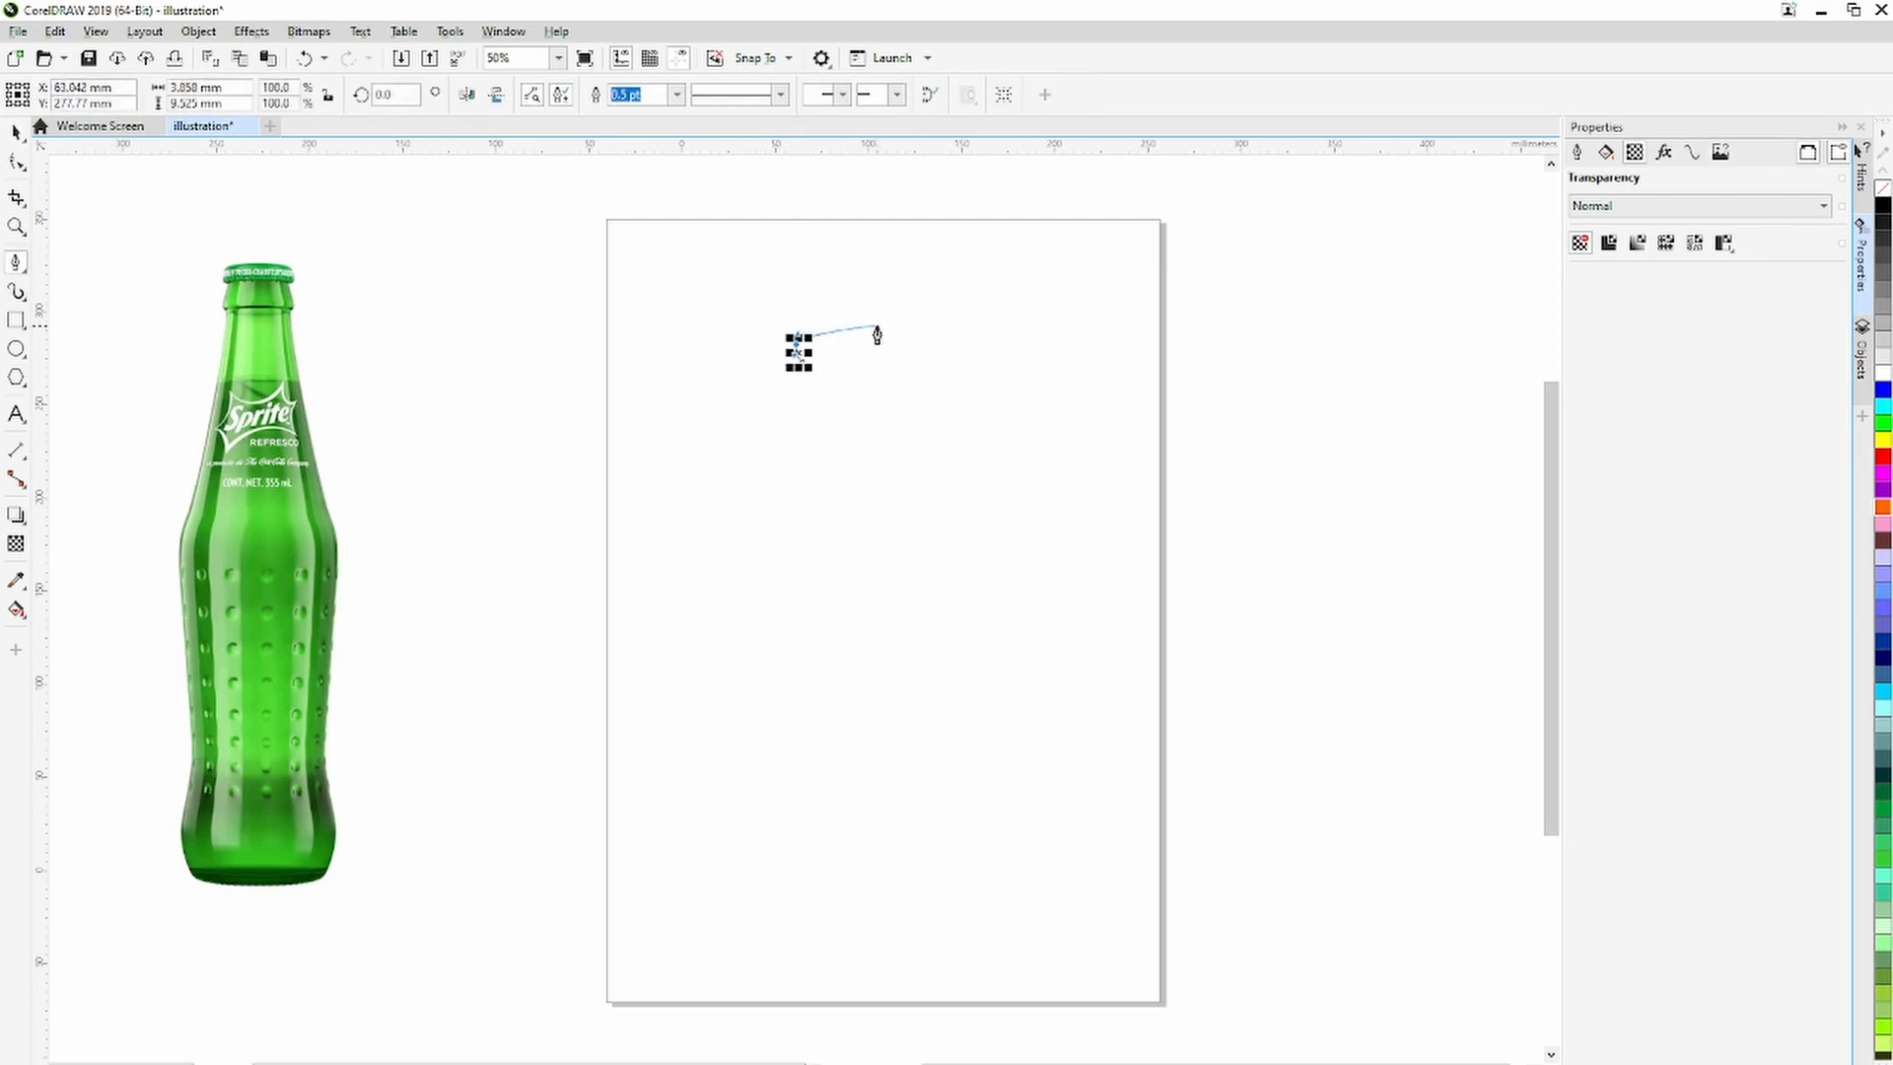
left_click_drag(877, 325, 969, 367)
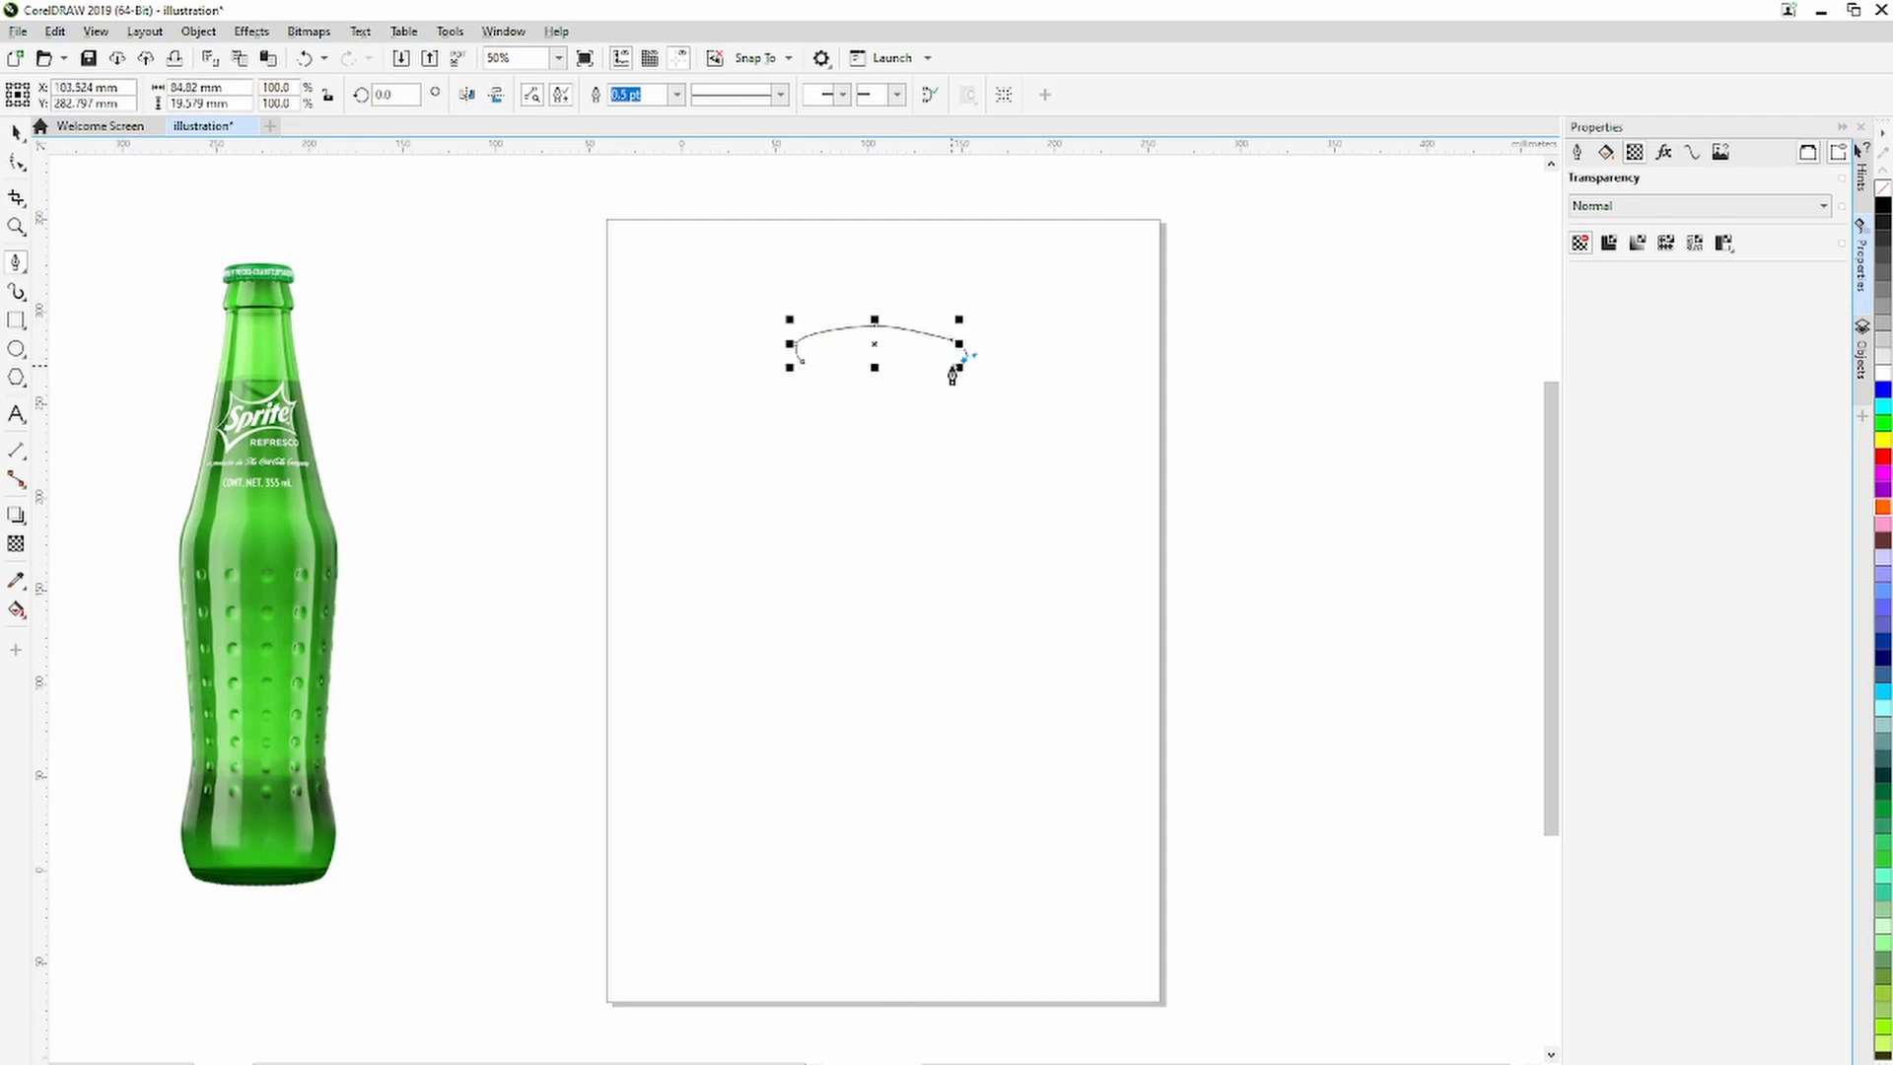
left_click(803, 365)
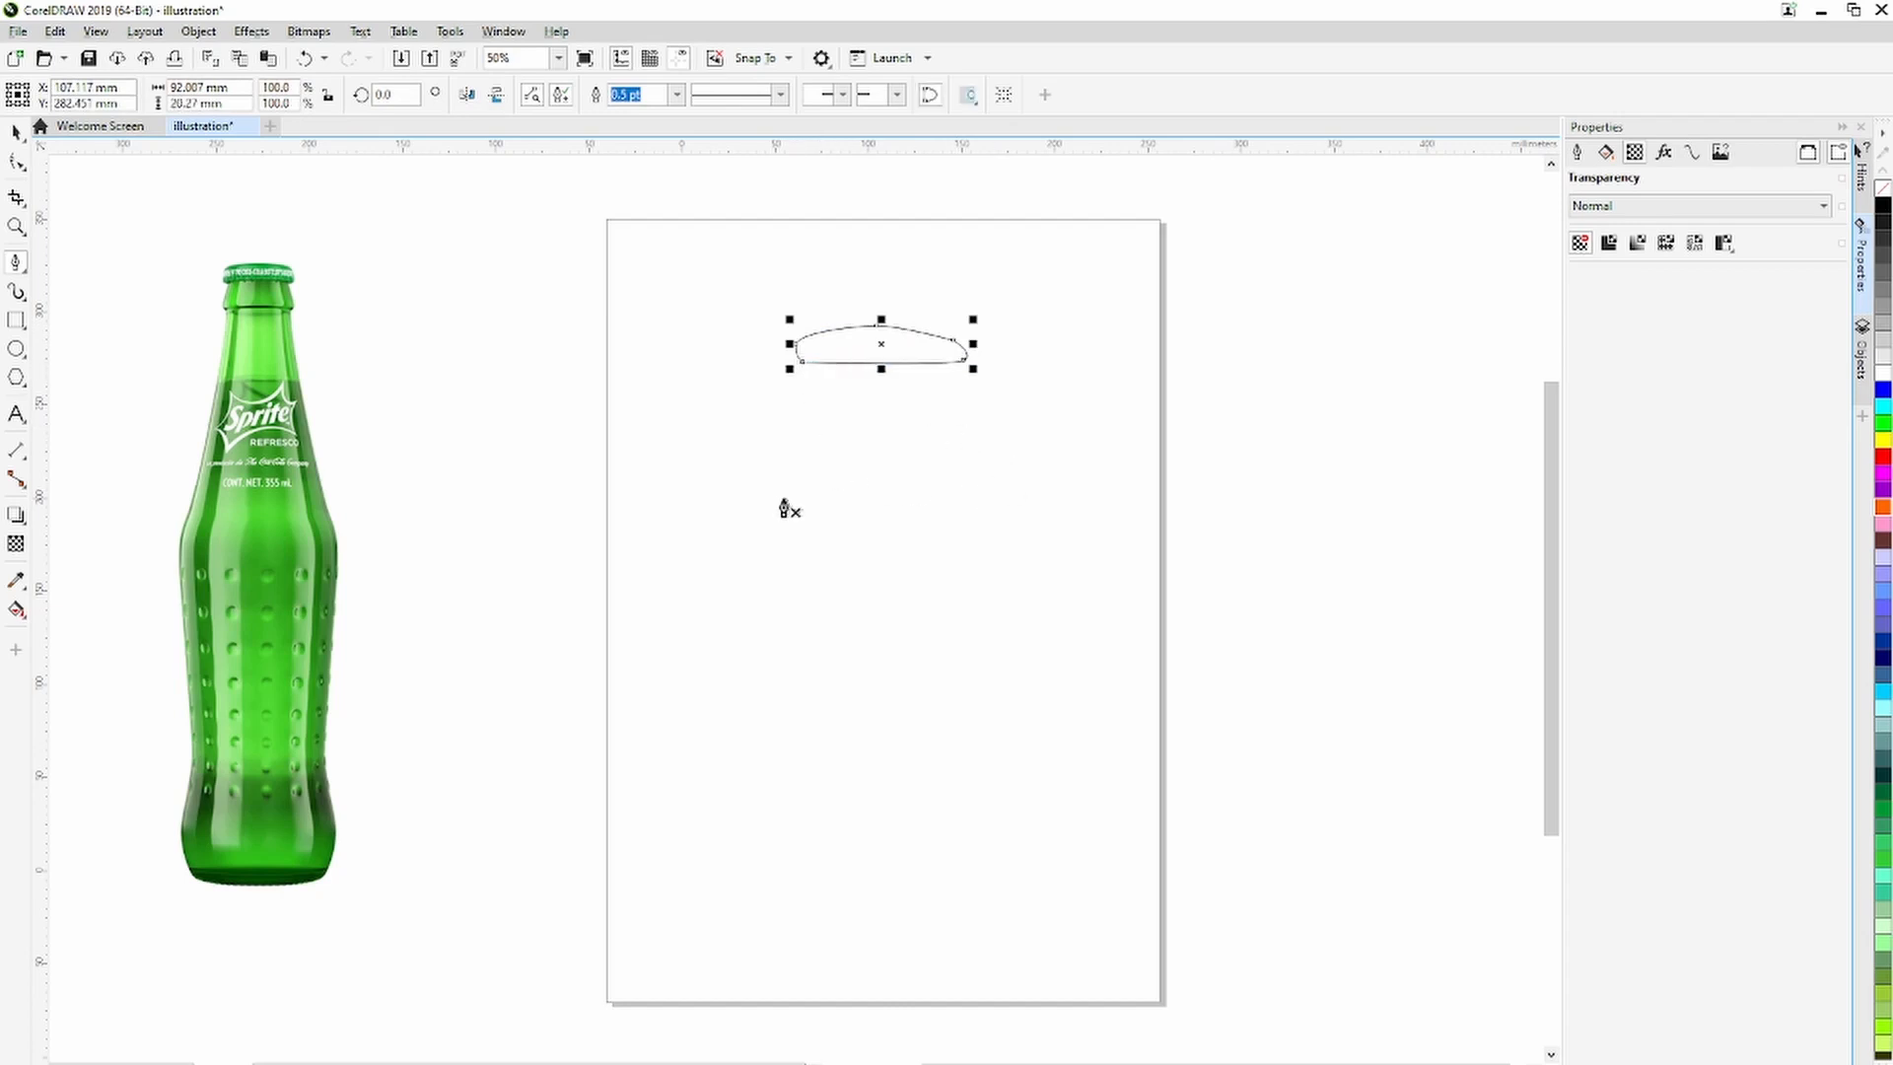
left_click(16, 133)
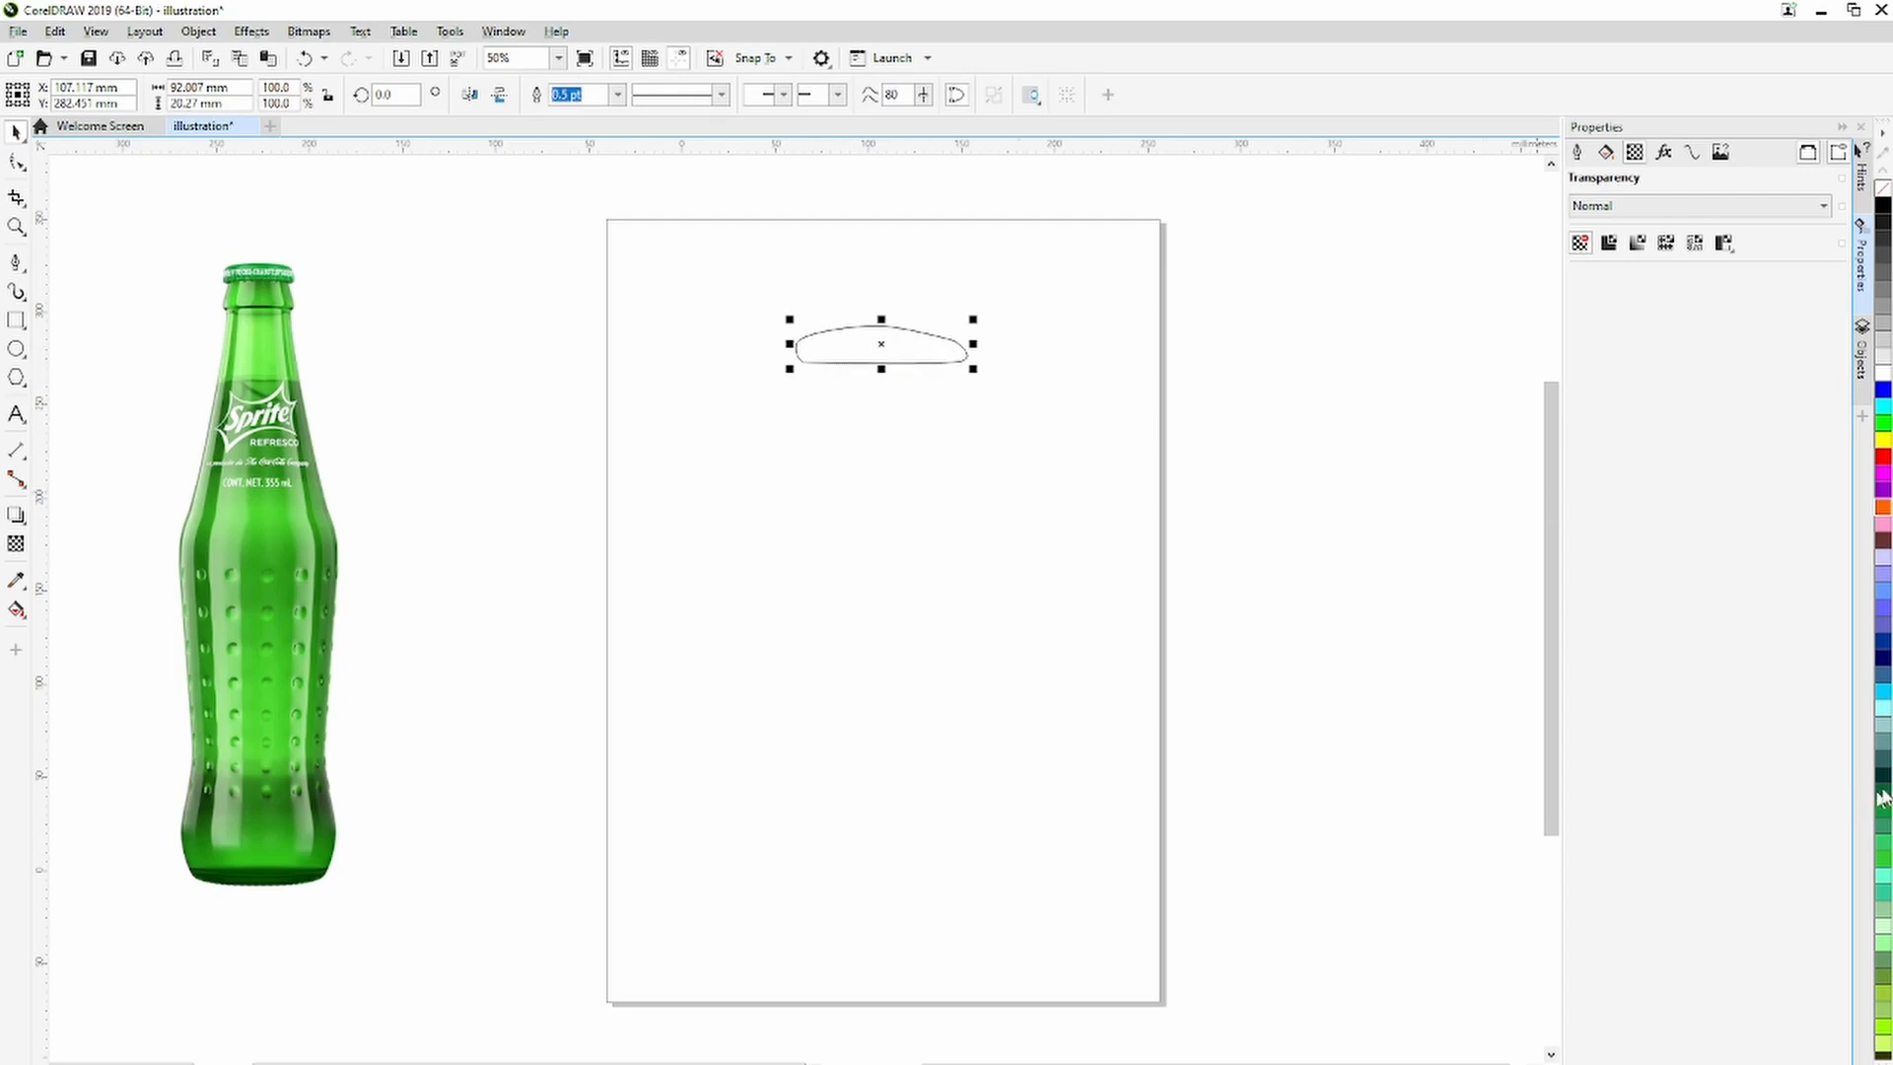
Give the cap-like shape a uniform light green fill of RGB 157, 227, 77.
left_click(1607, 153)
left_click(1610, 207)
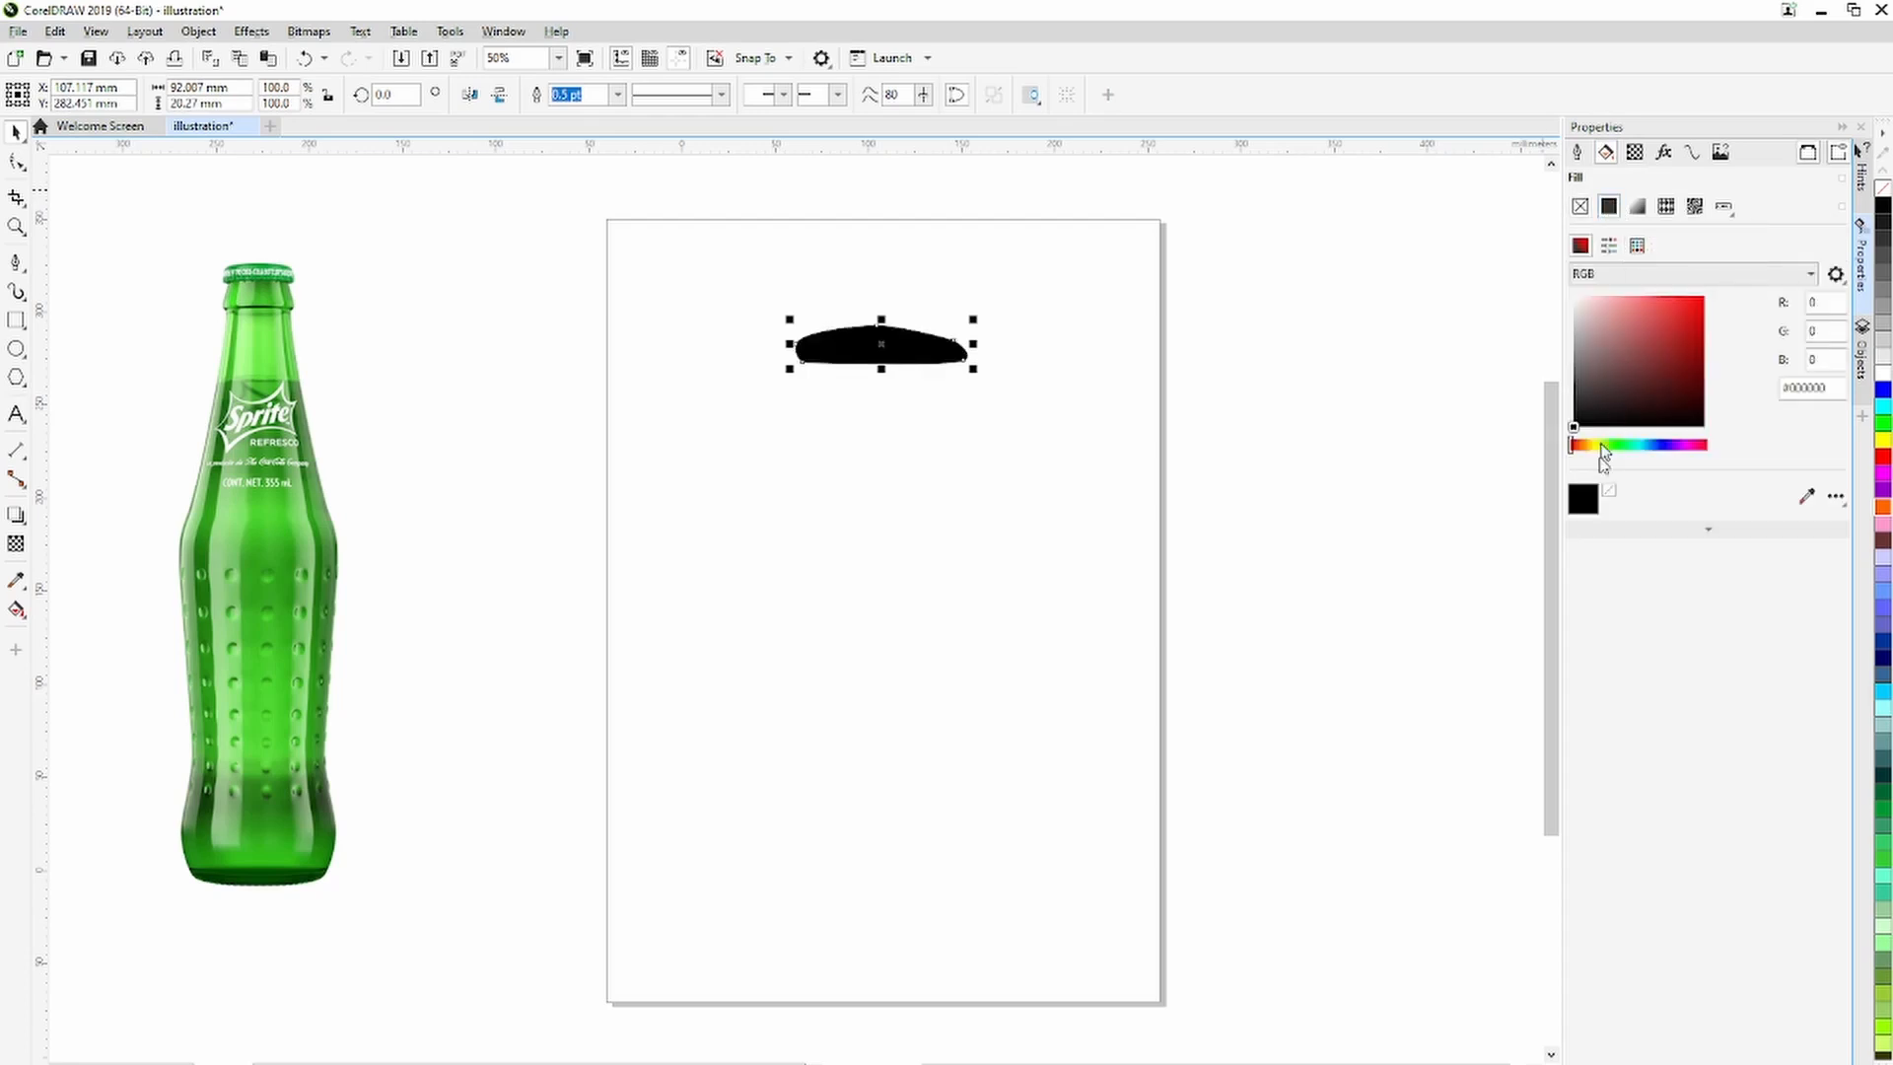
left_click(1621, 445)
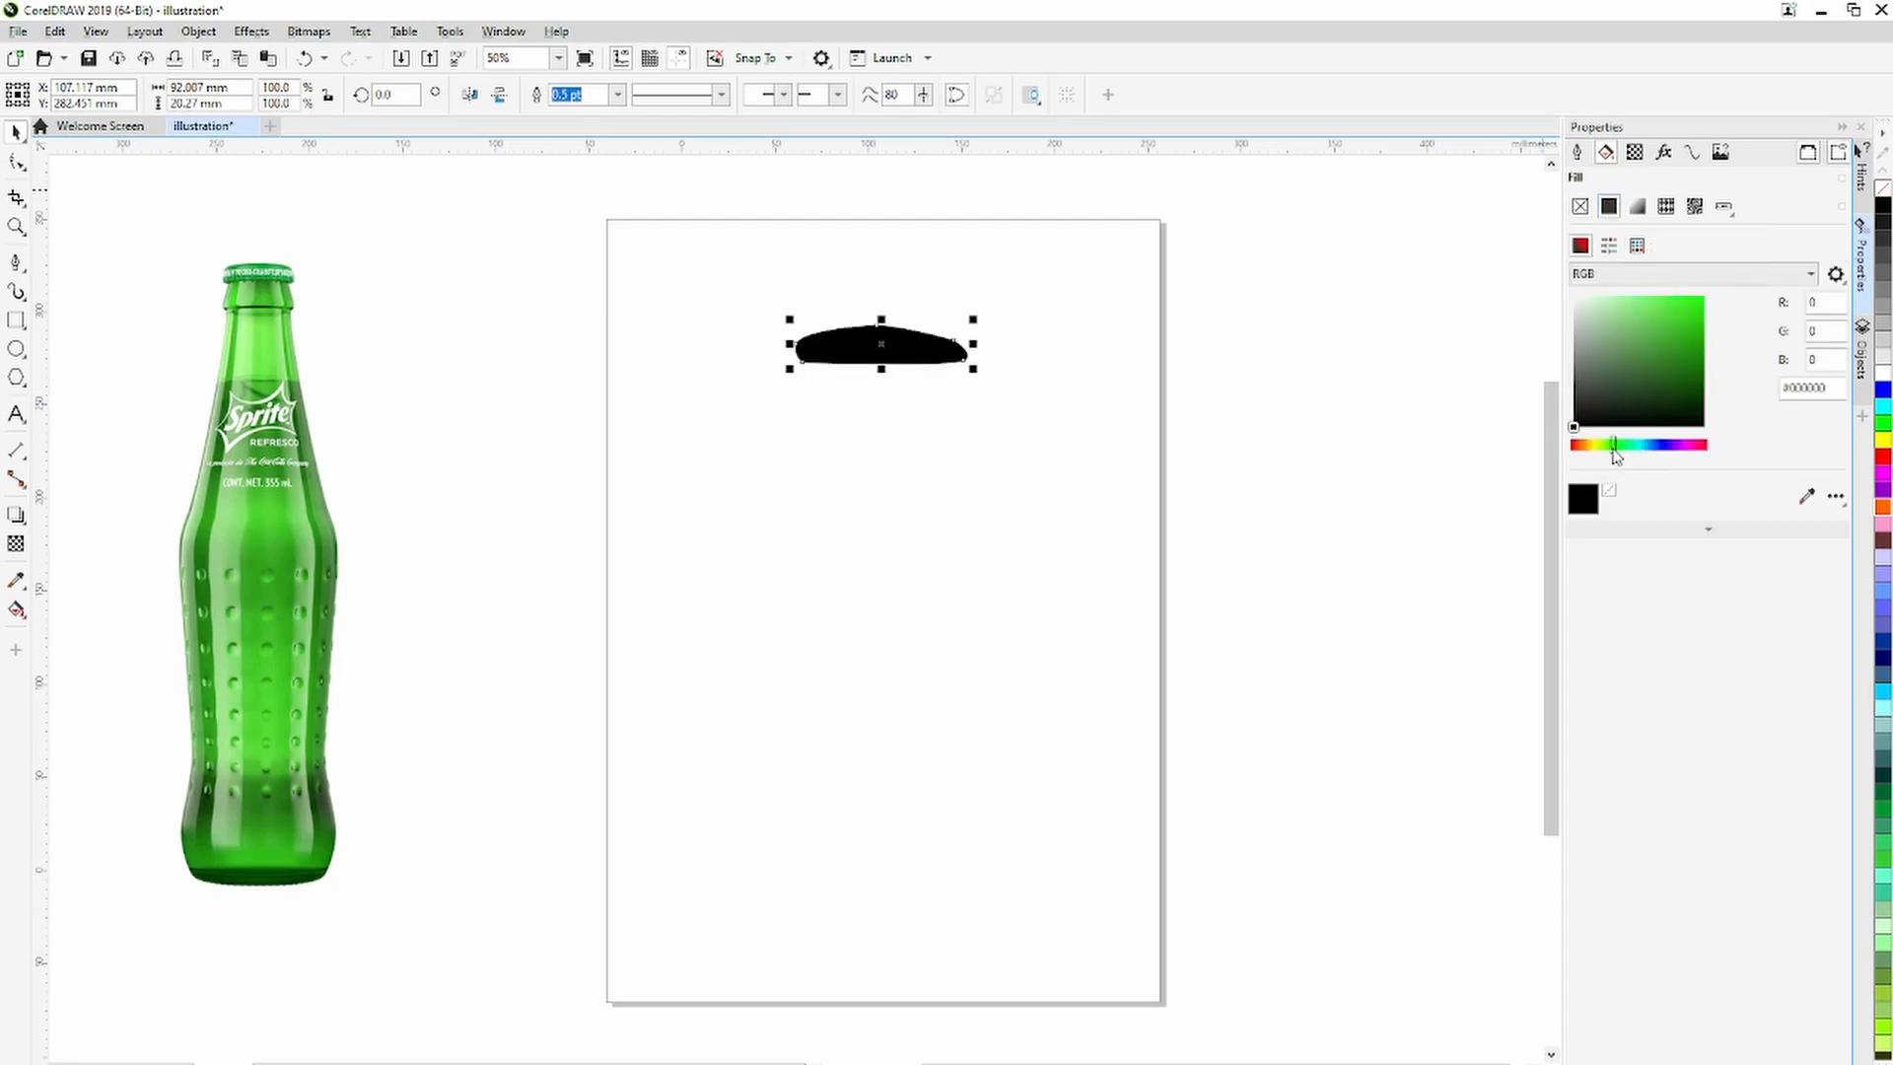
left_click(1631, 359)
left_click(1660, 314)
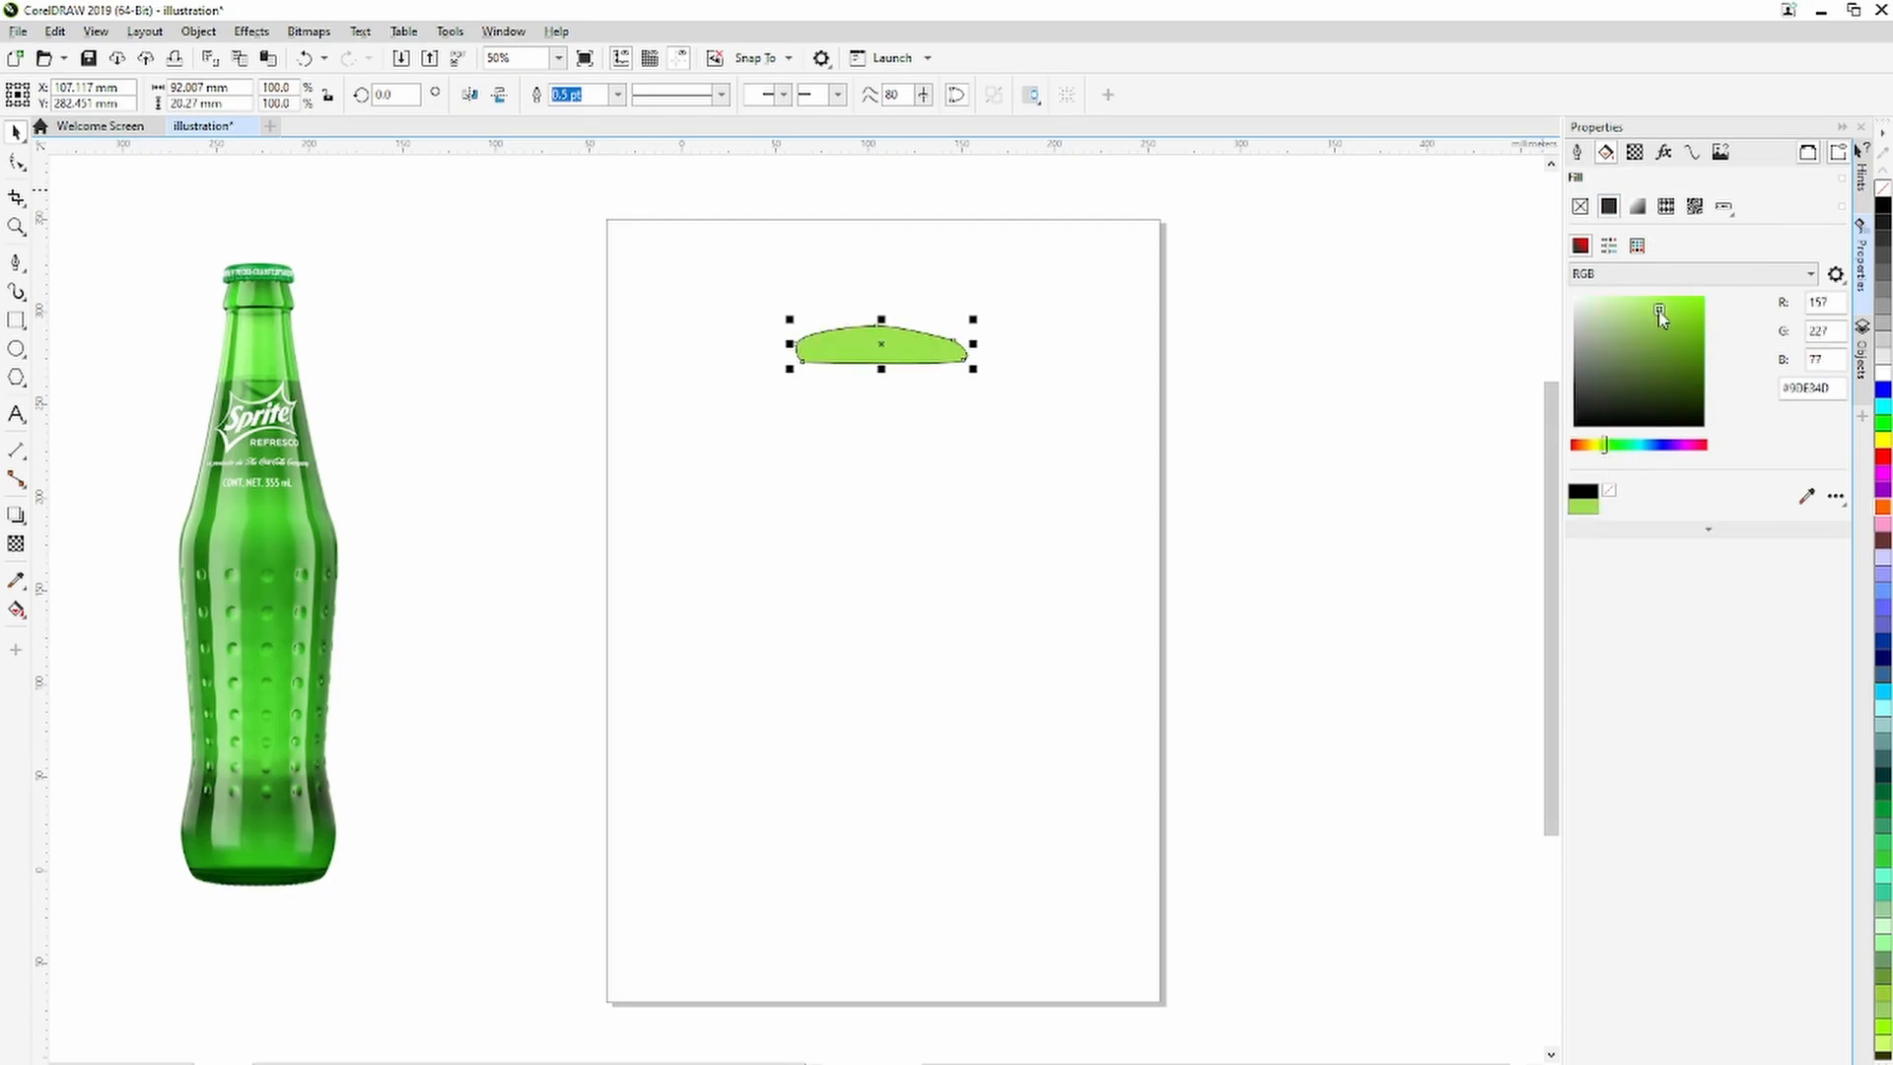
Darken the cap-like shape's uniform fill to a medium green of RGB 118, 194, 74.
left_click(1654, 334)
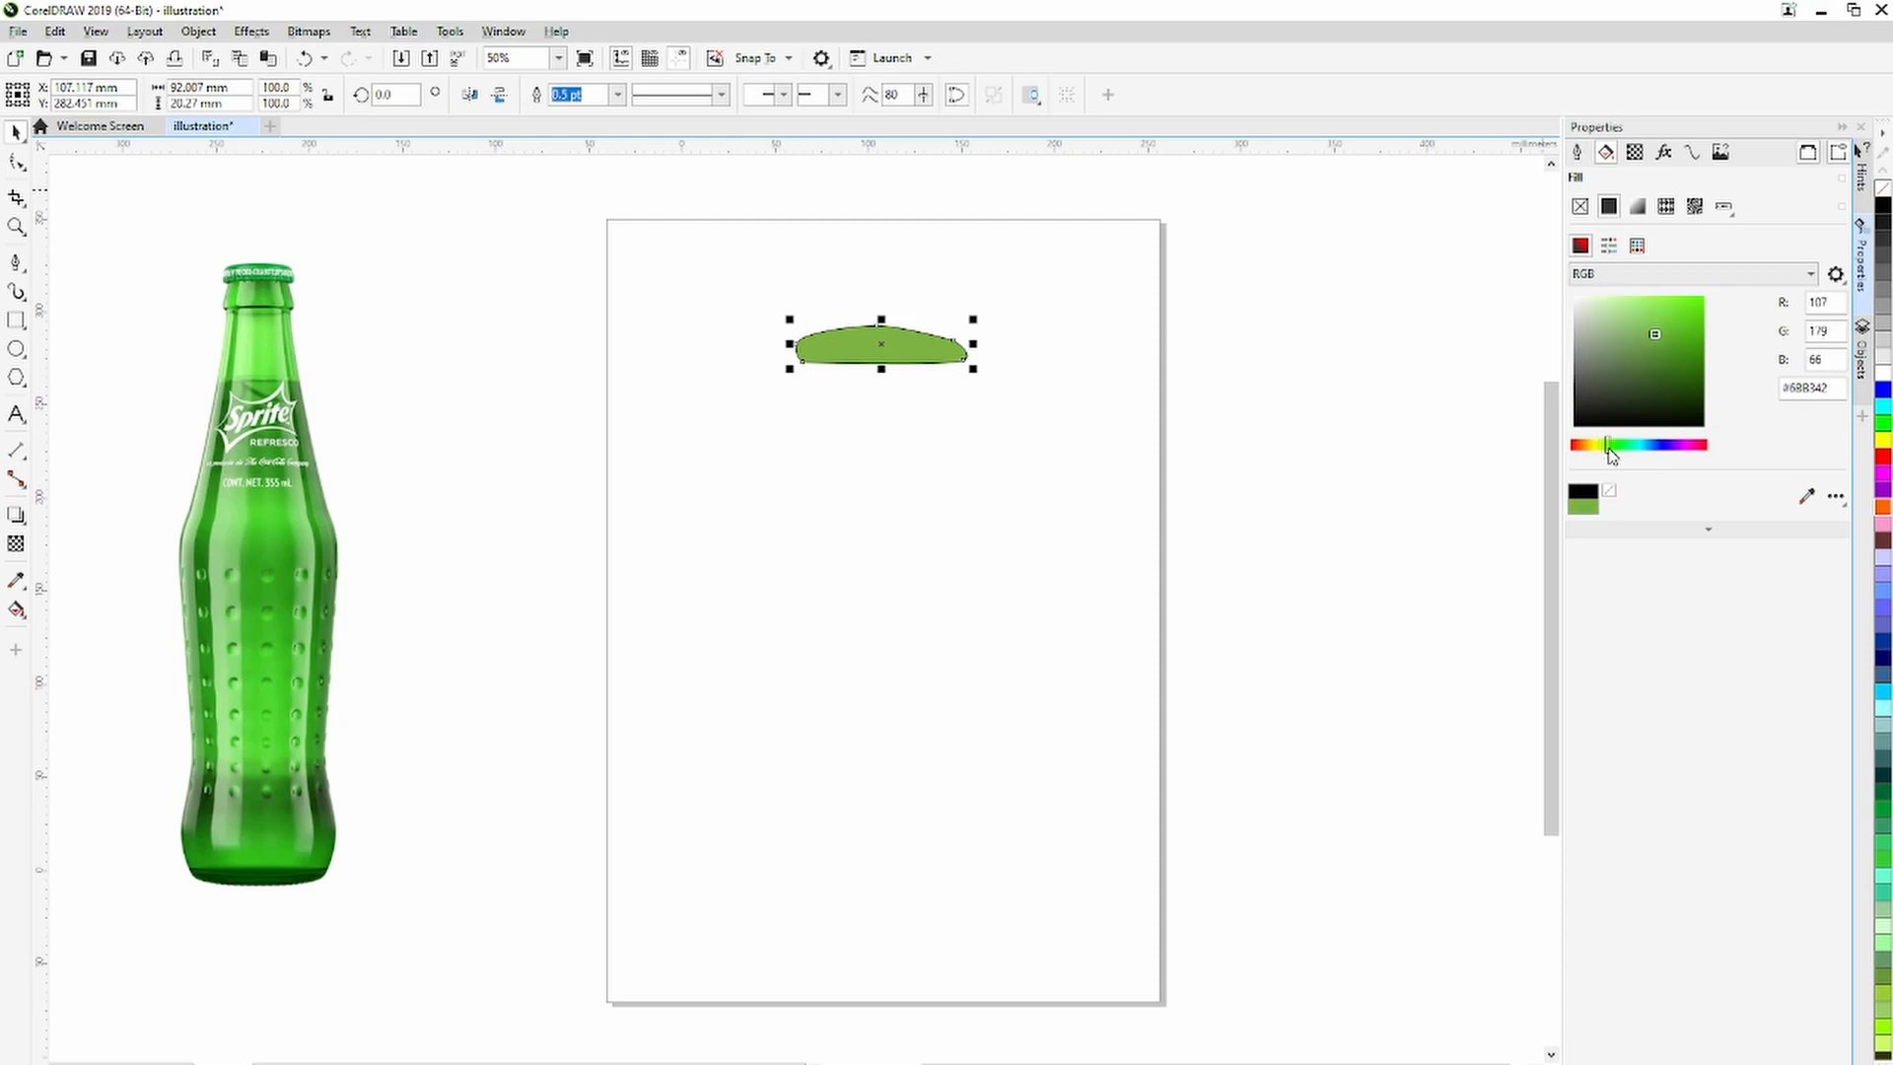
left_click(1636, 366)
left_click_drag(1638, 376, 1641, 362)
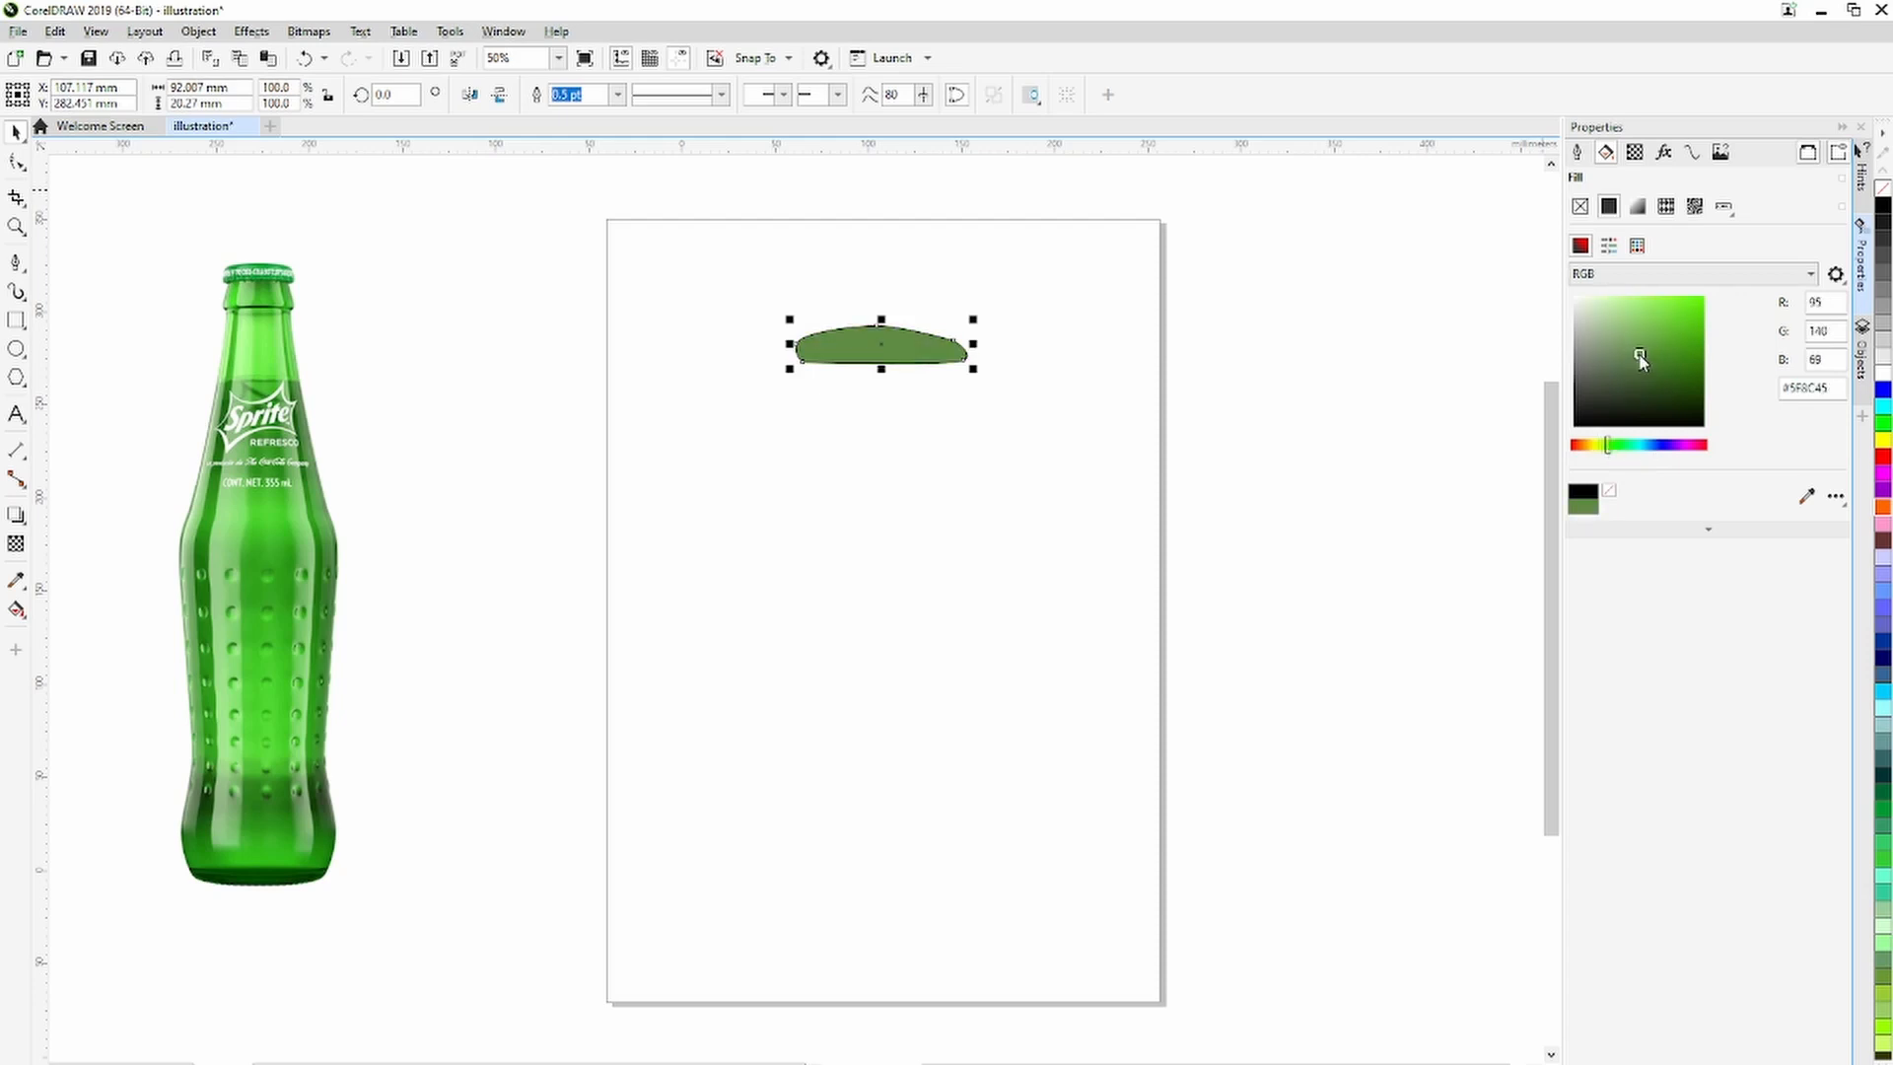
left_click(1655, 328)
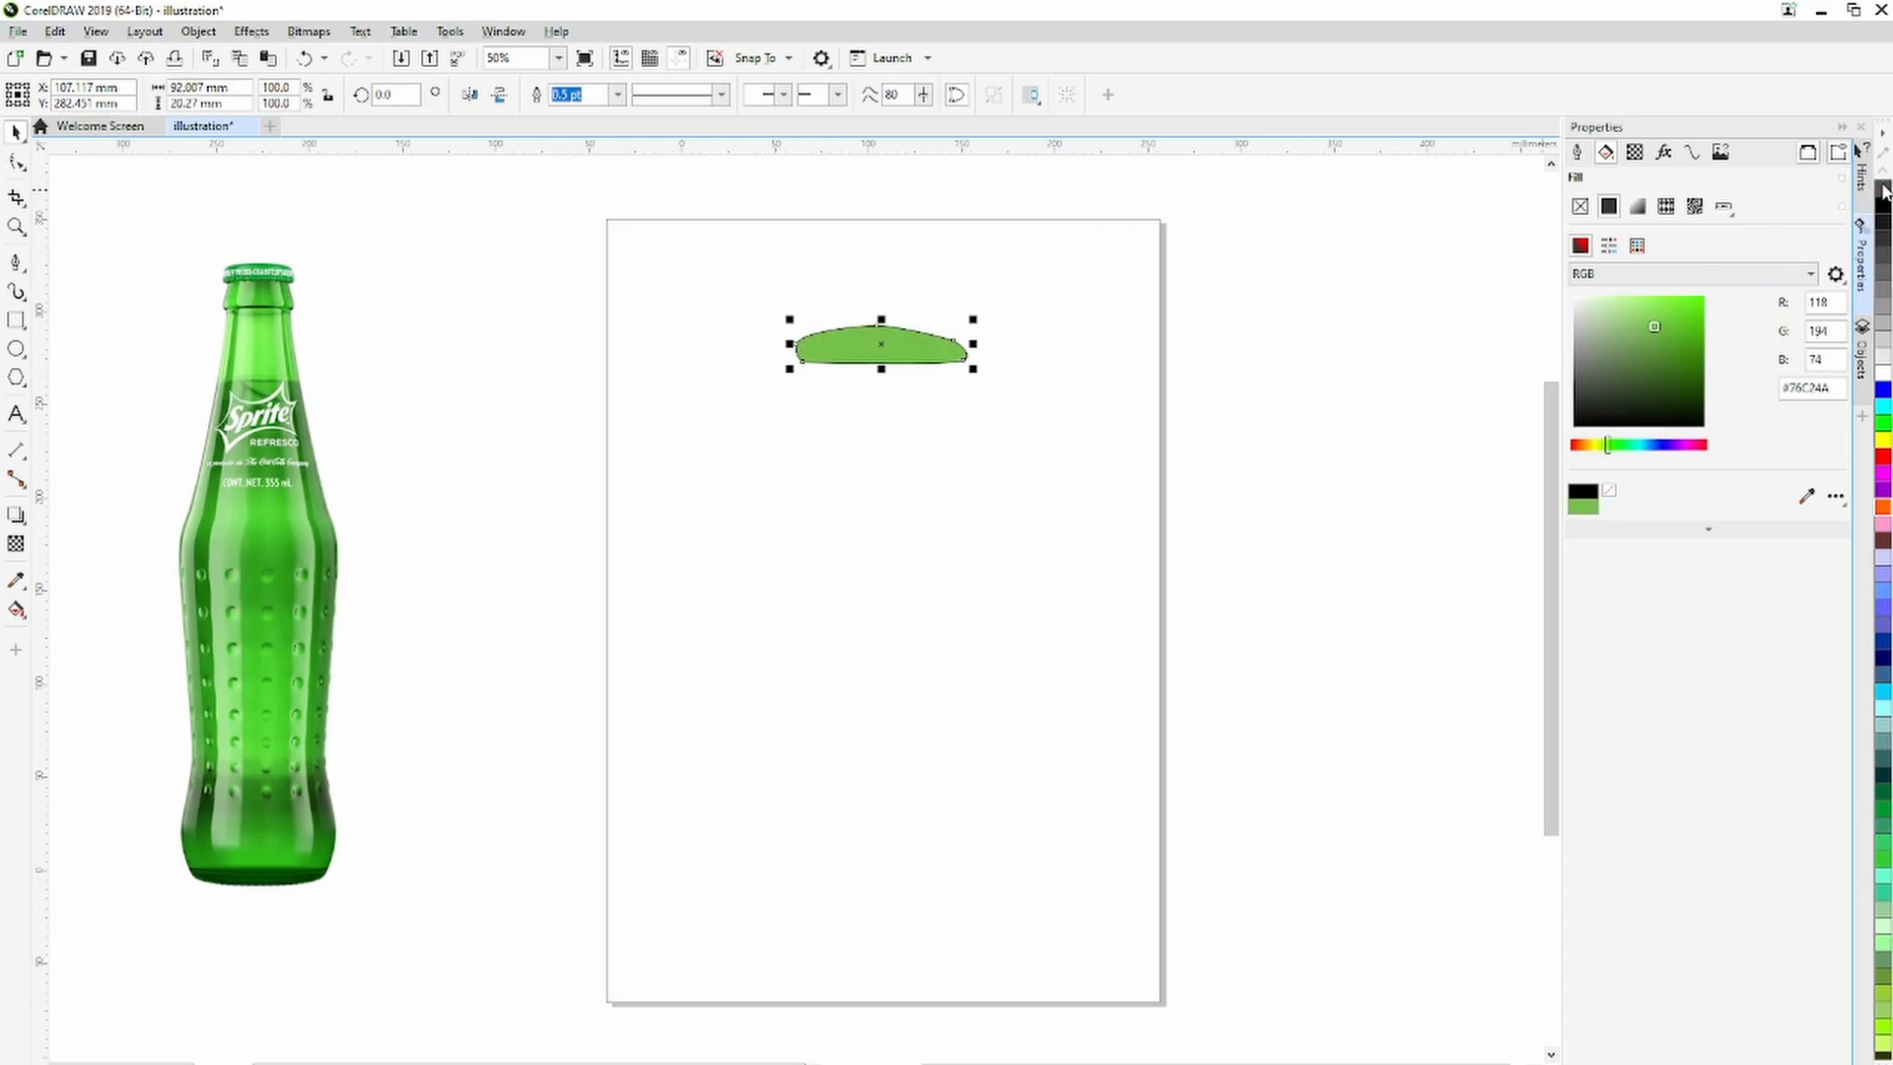
Remove the cap-like shape's outline by setting its outline width to None.
left_click(1576, 157)
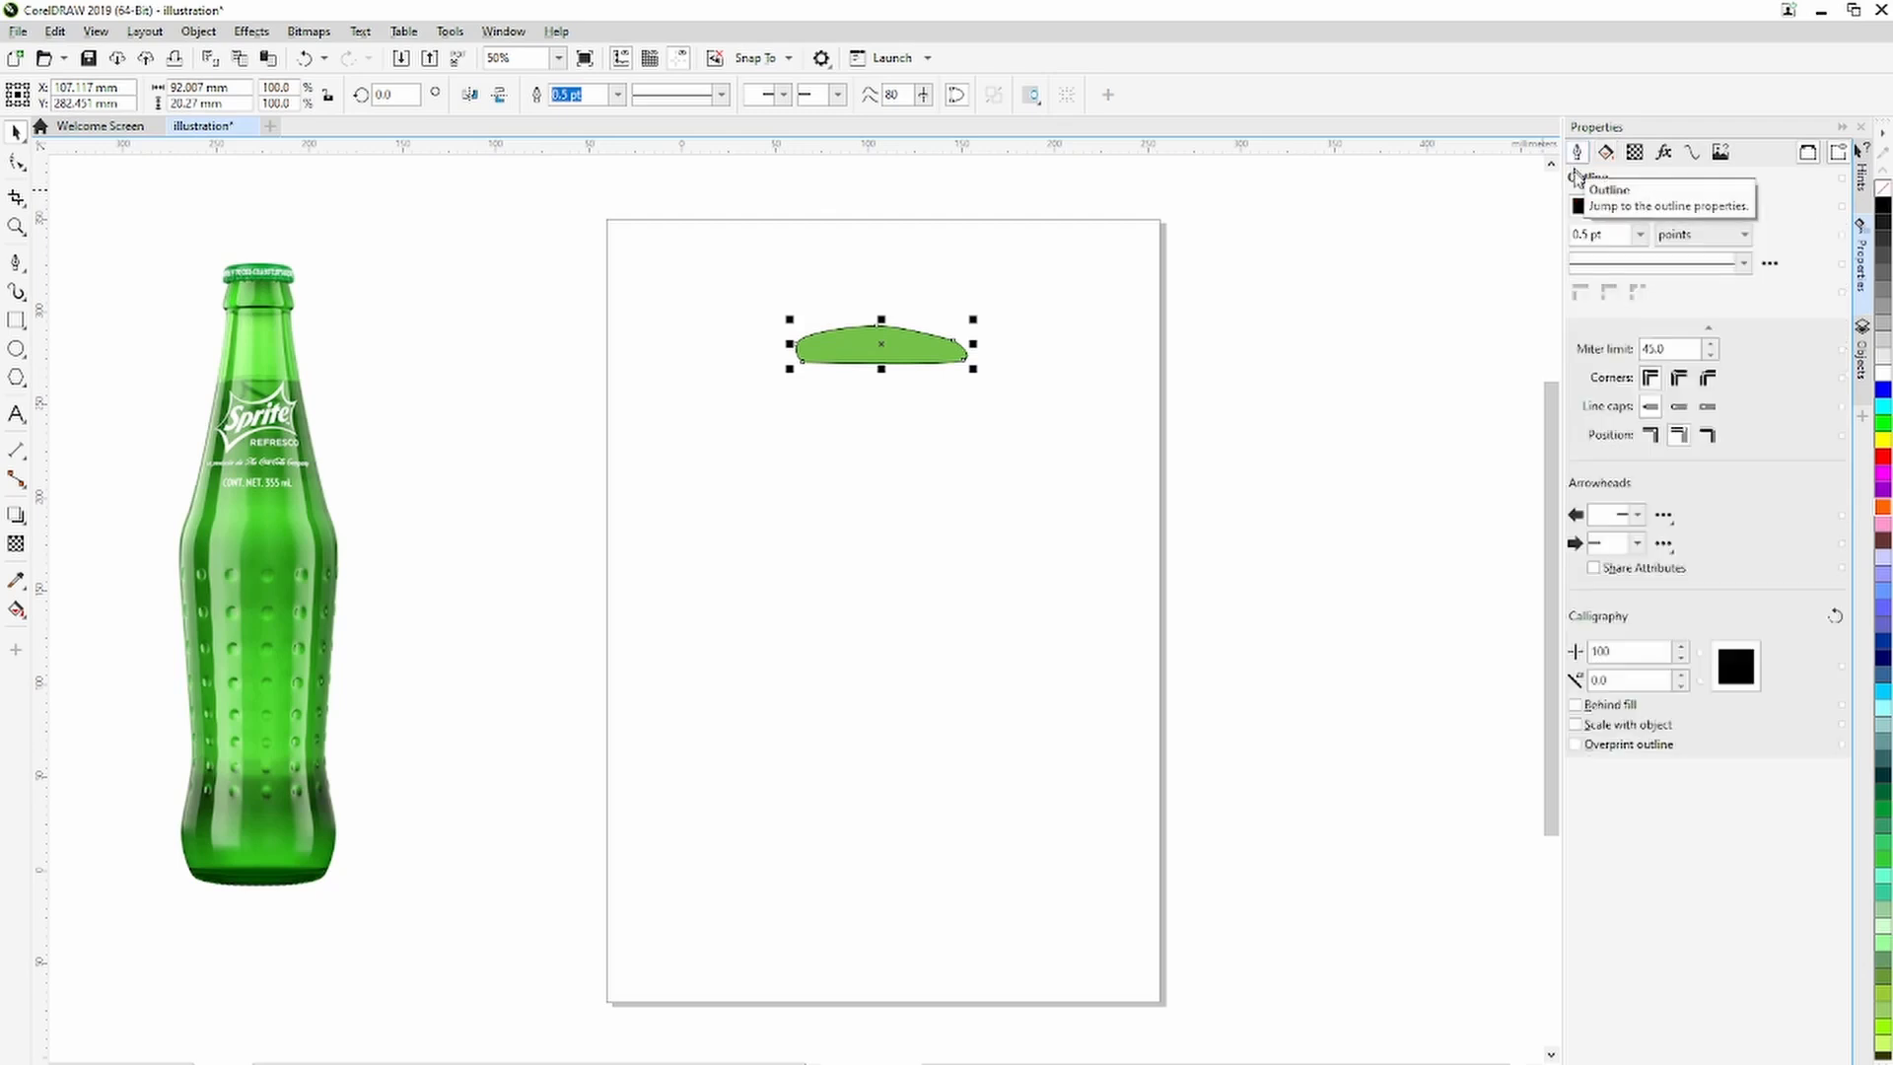
left_click(1640, 235)
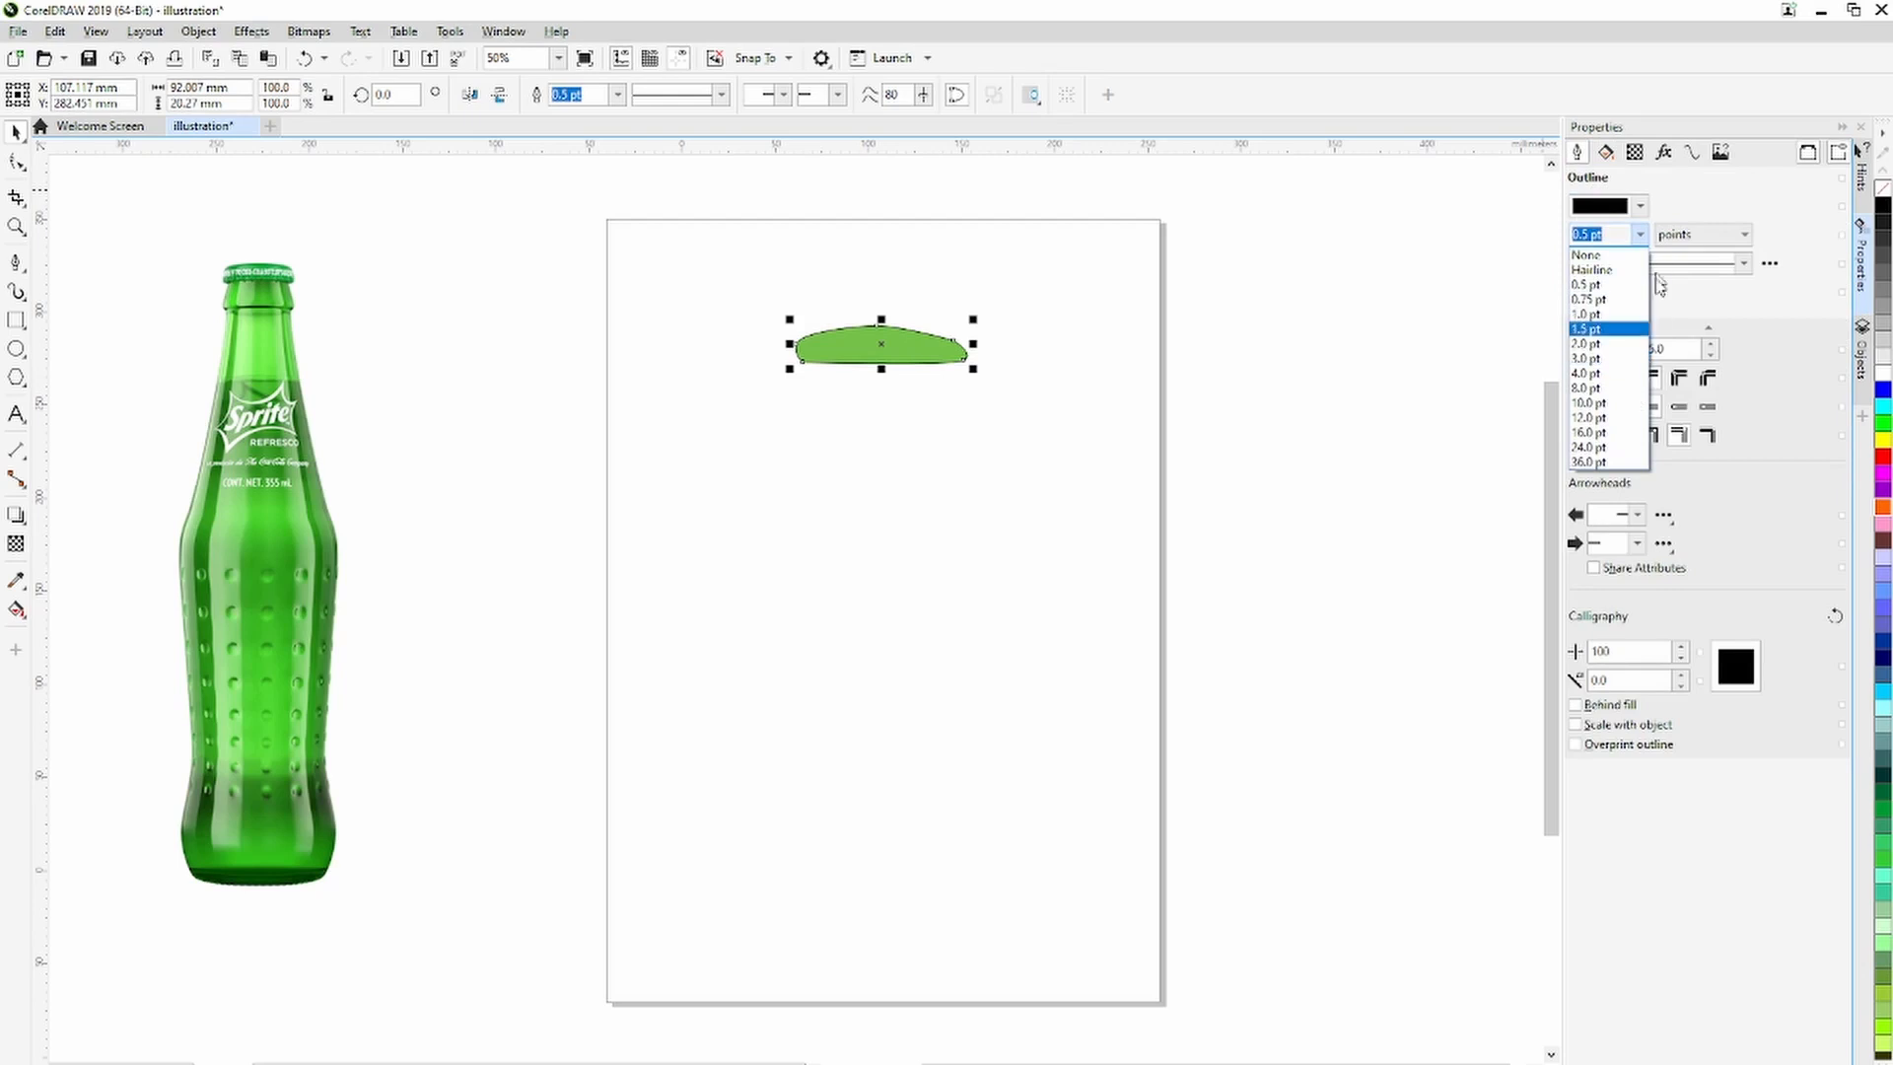
left_click(1583, 256)
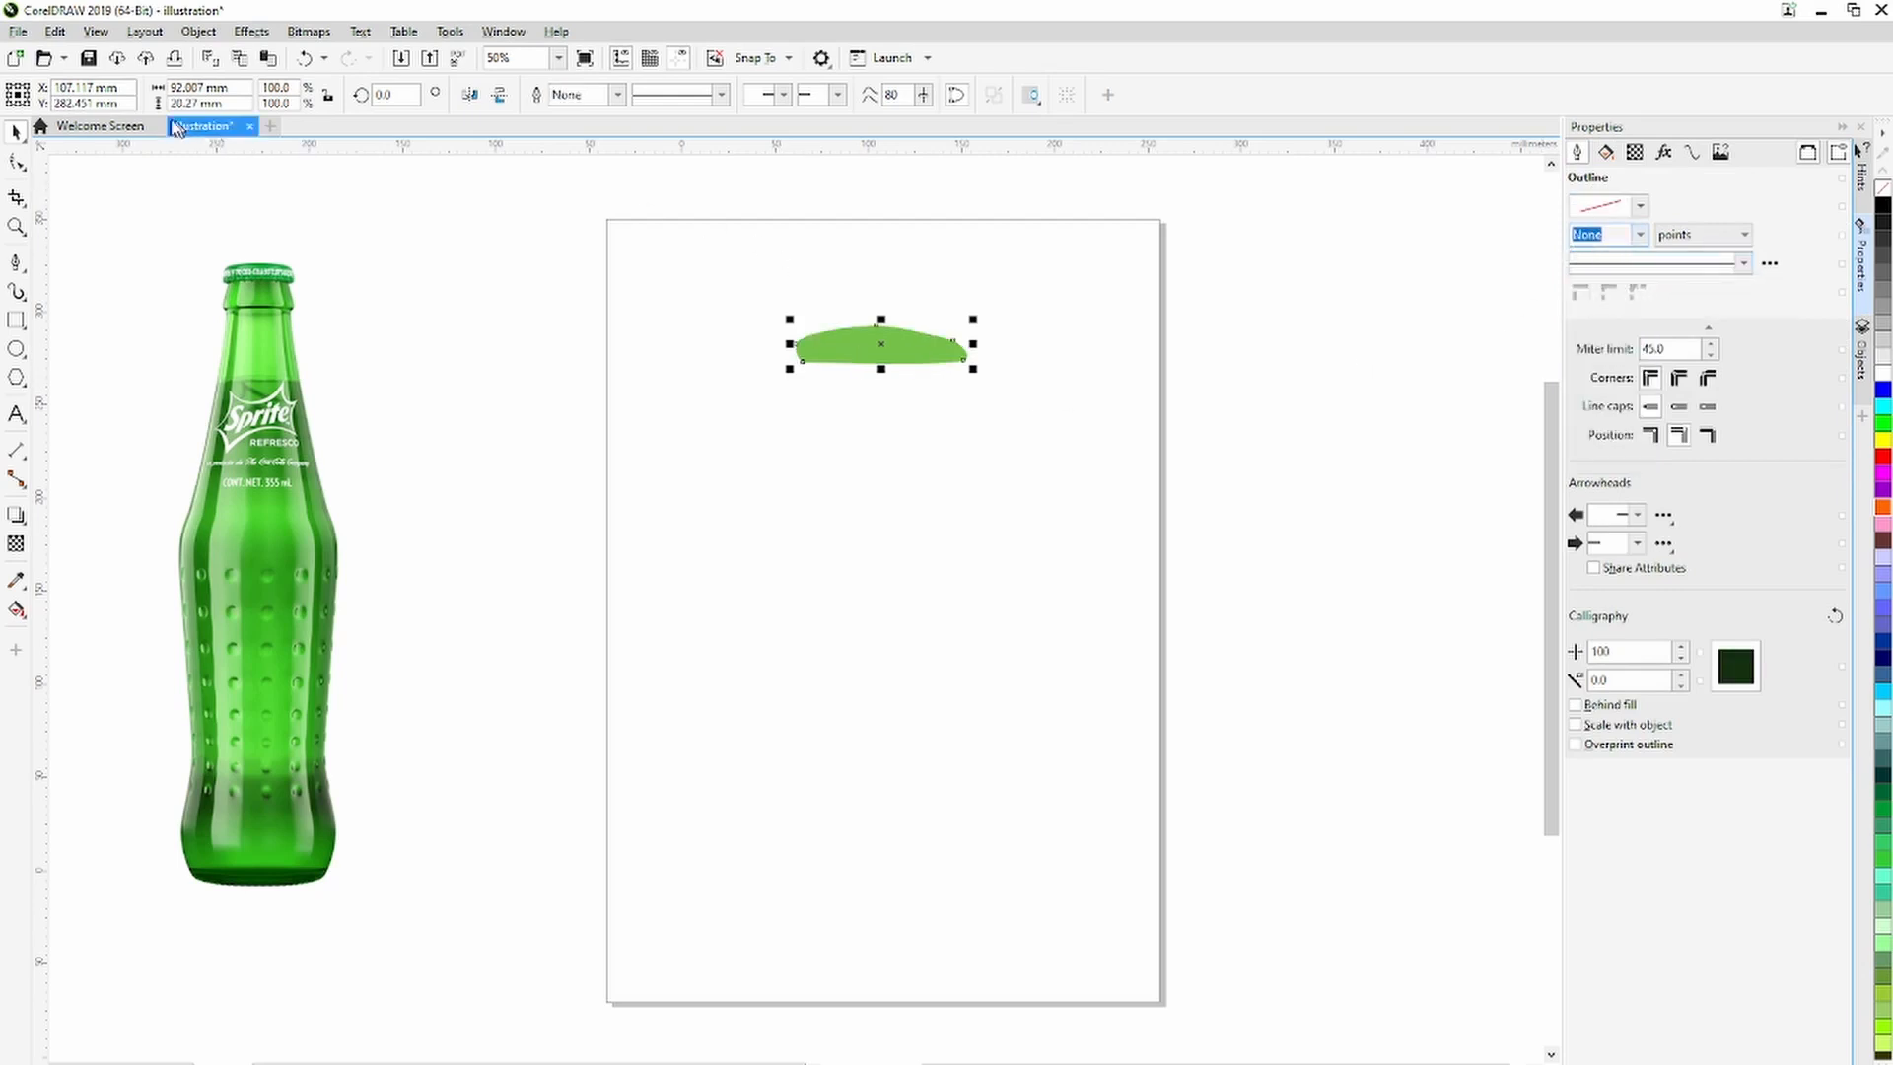
Scale the green cap shape proportionally down to about 70 by 15 mm and move it up to the page's upper edge.
left_click(828, 505)
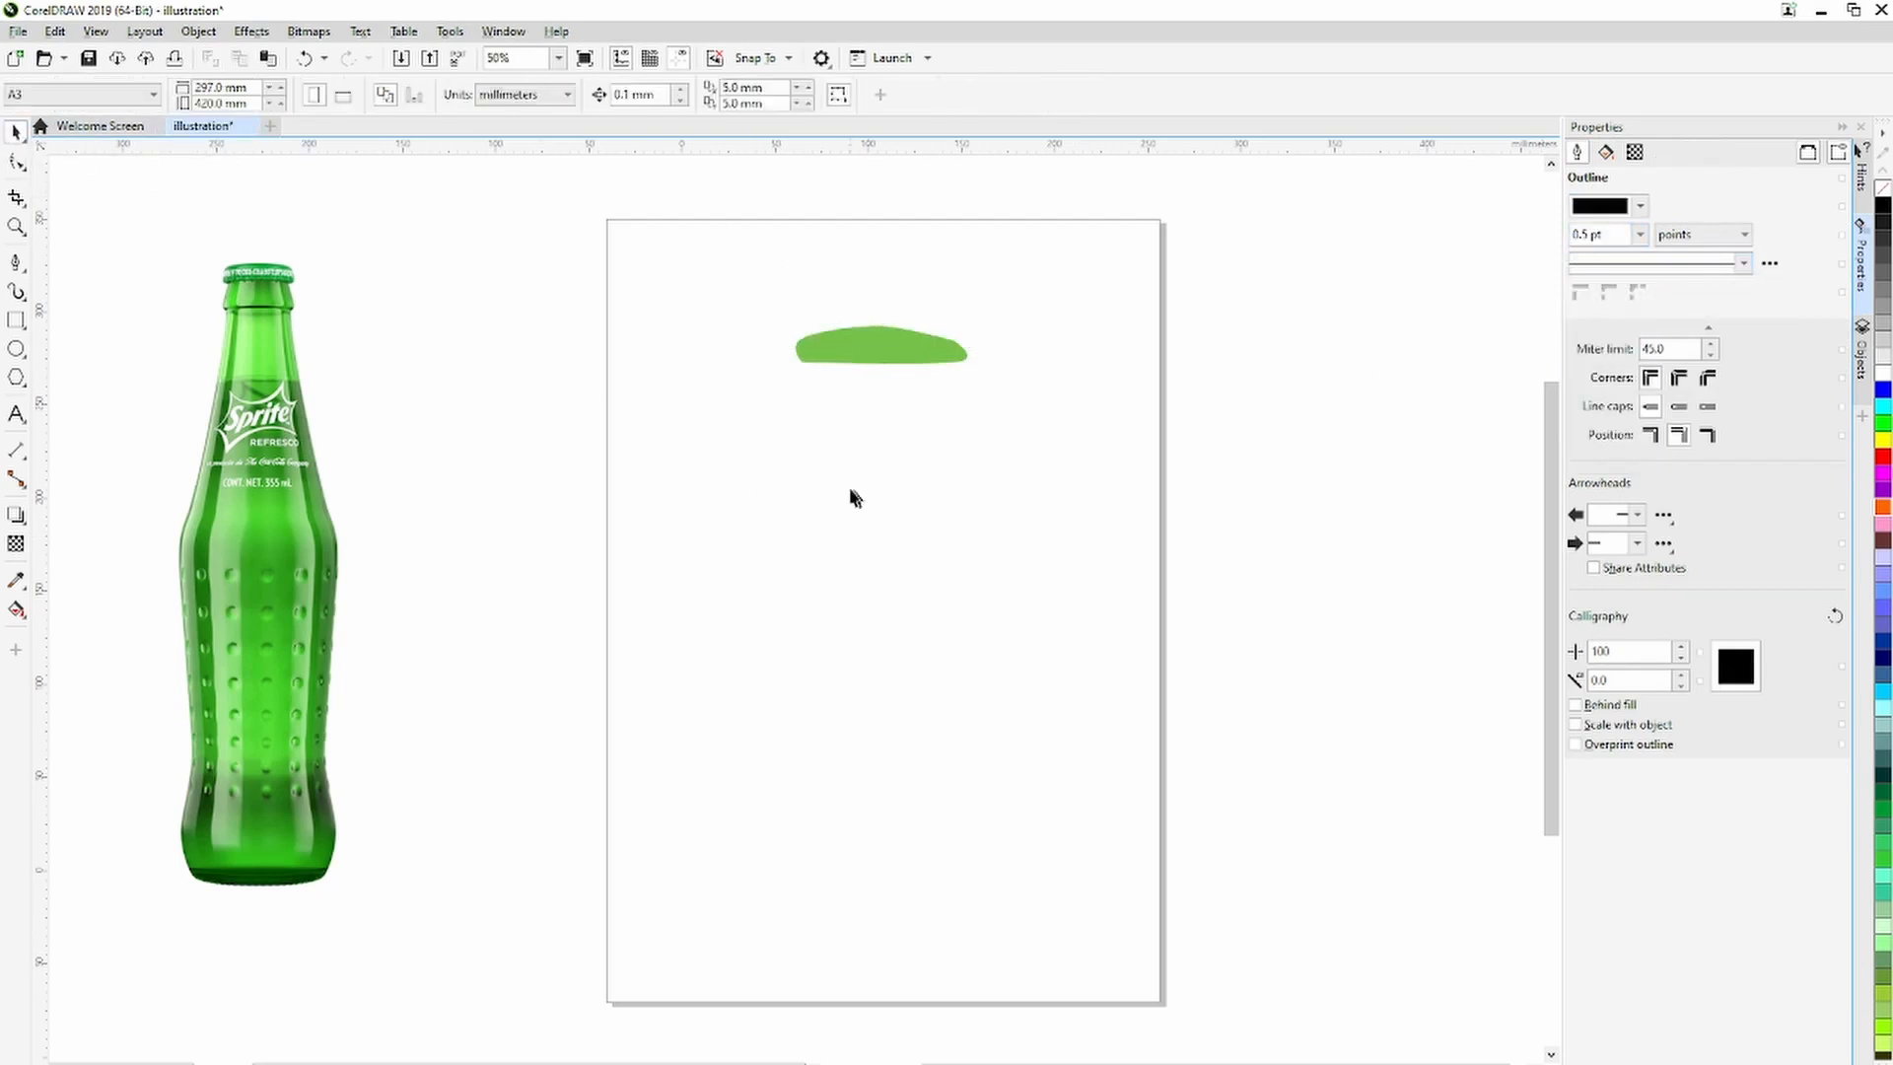
left_click(840, 366)
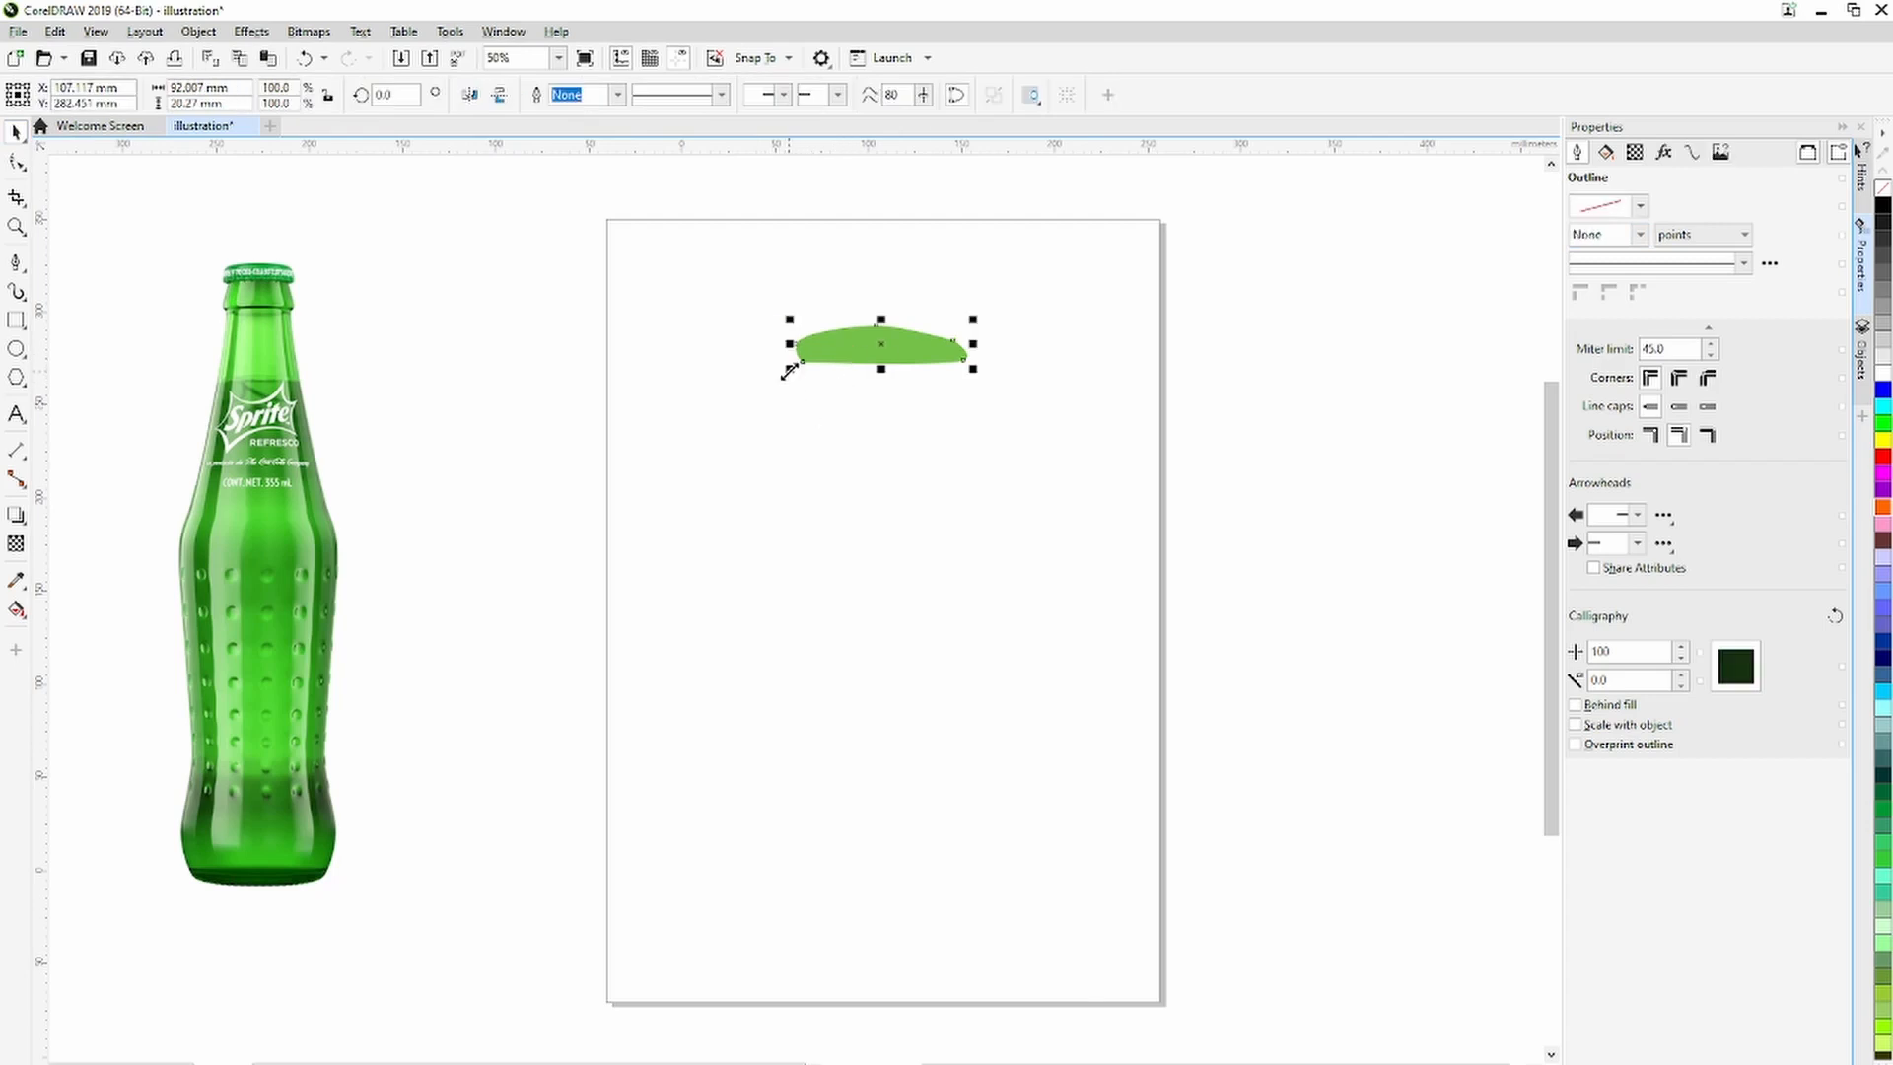
left_click_drag(790, 366, 904, 253)
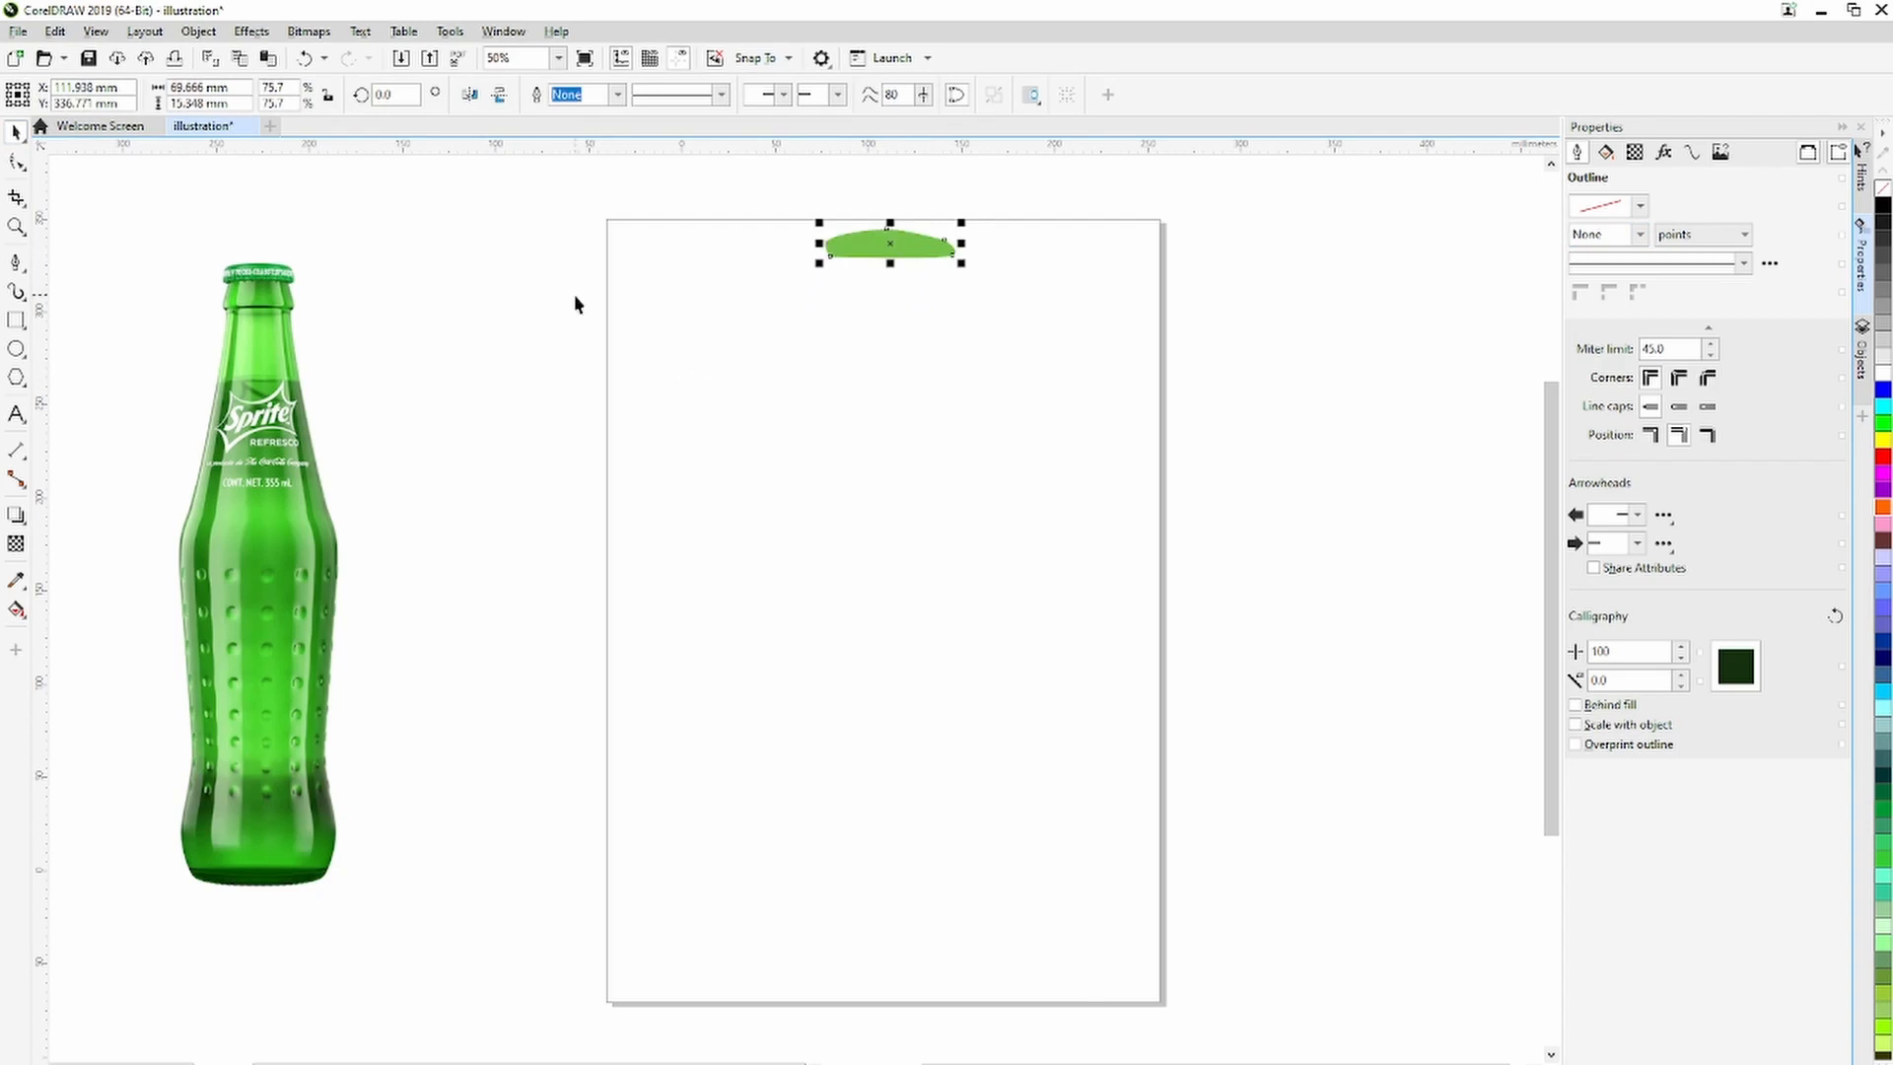
left_click(16, 258)
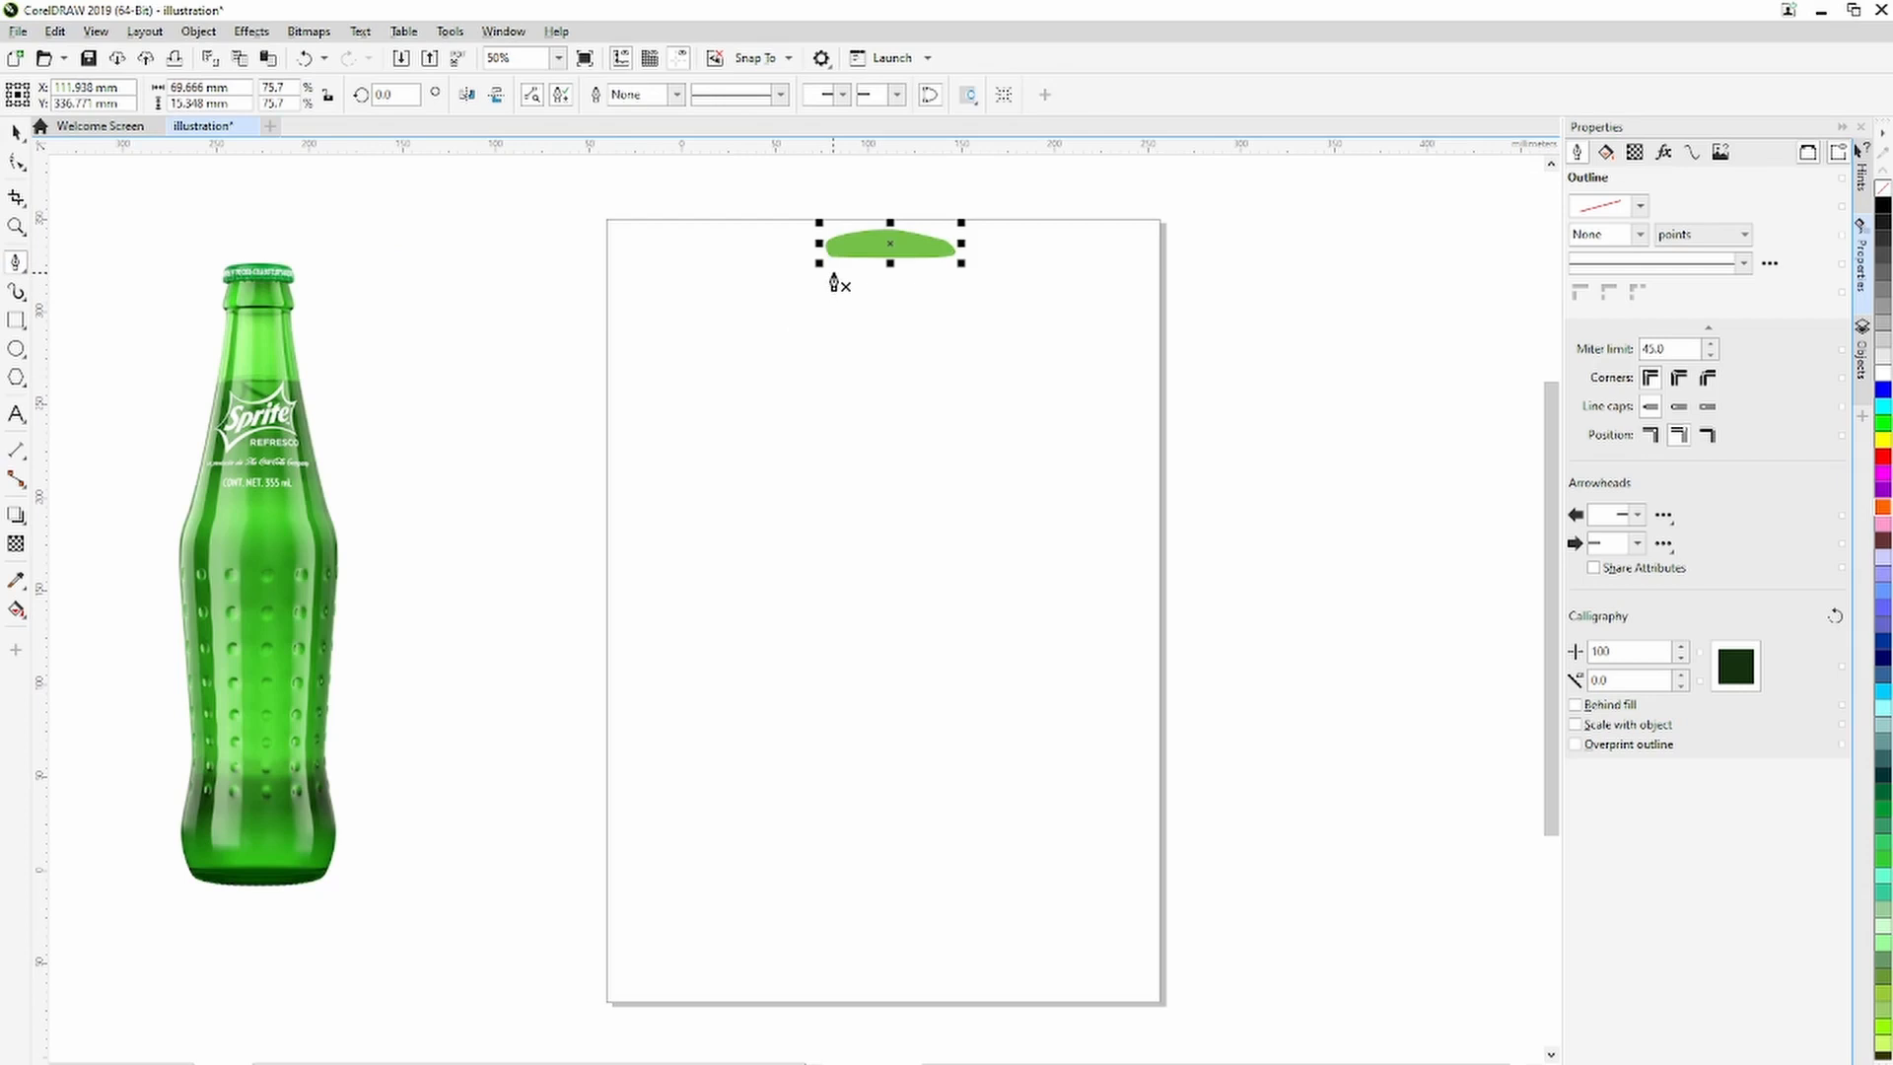
left_click(833, 273)
double_click(808, 332)
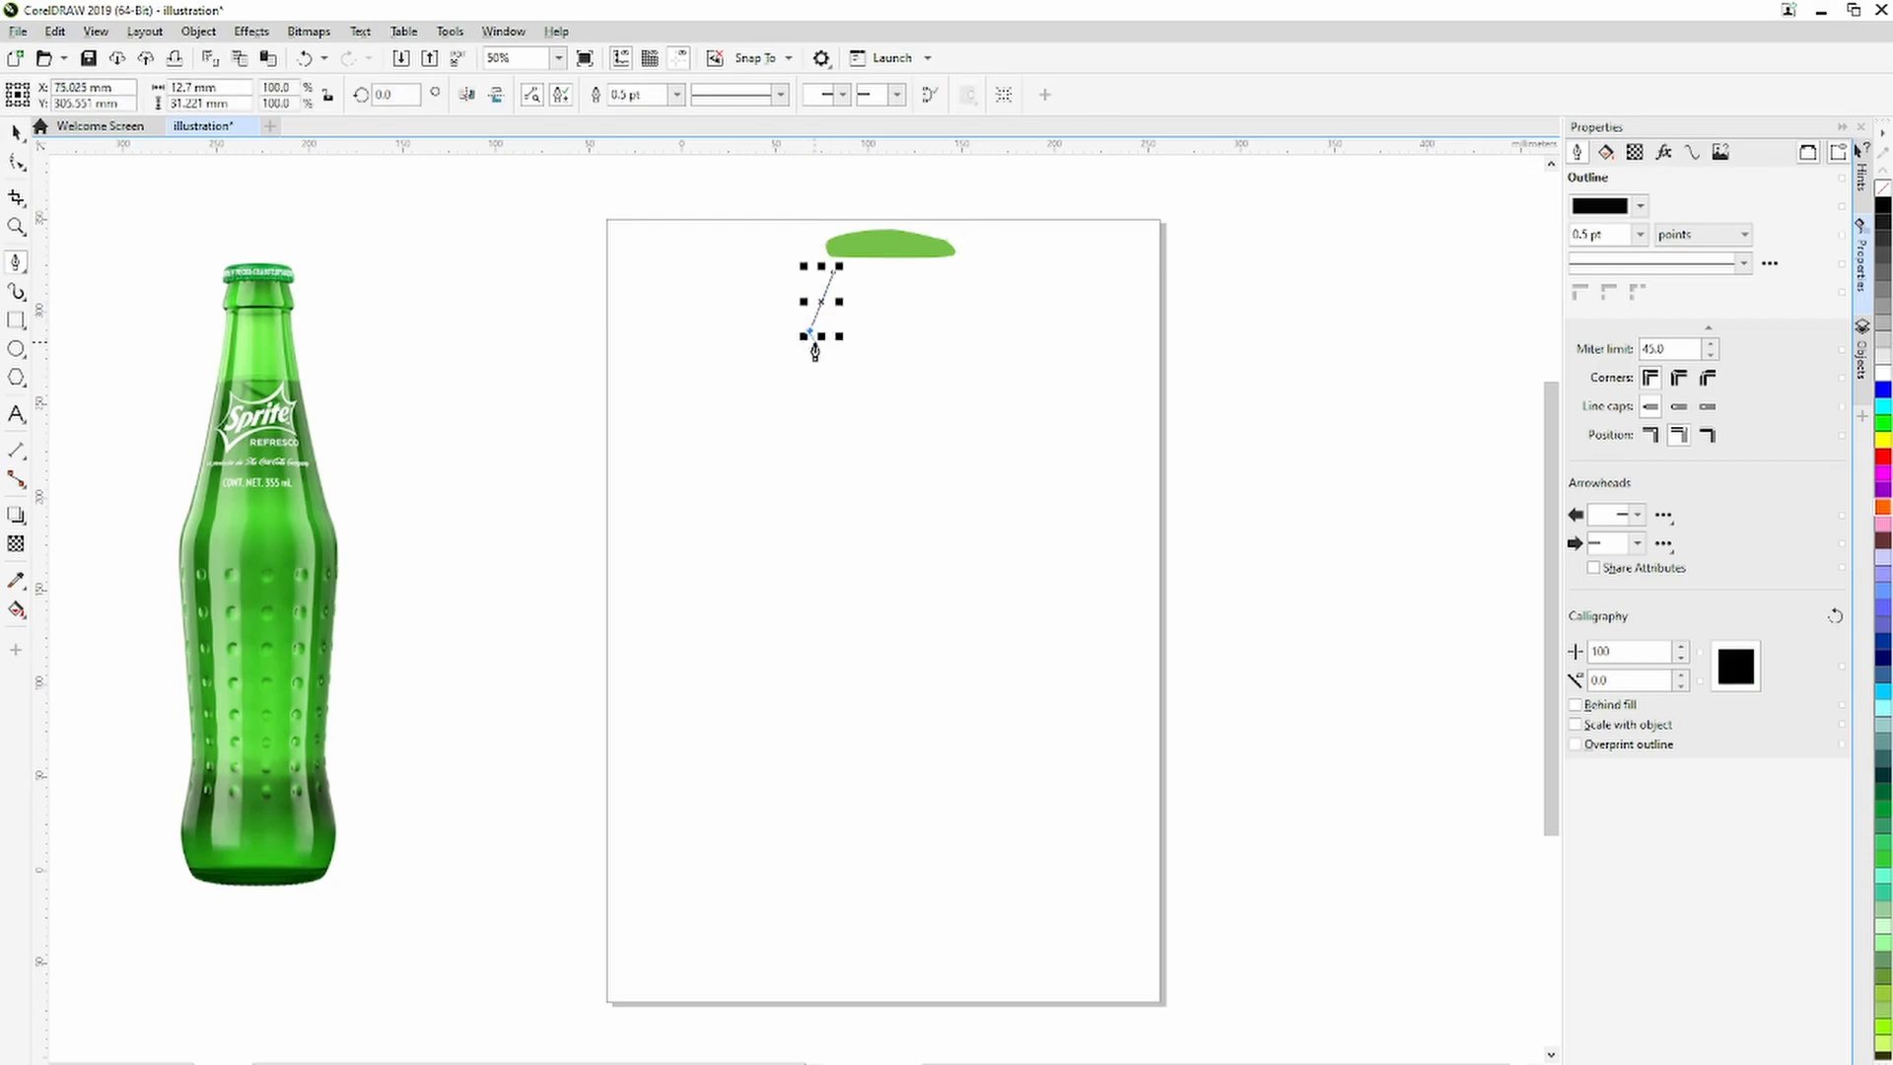
left_click(814, 342)
left_click(787, 550)
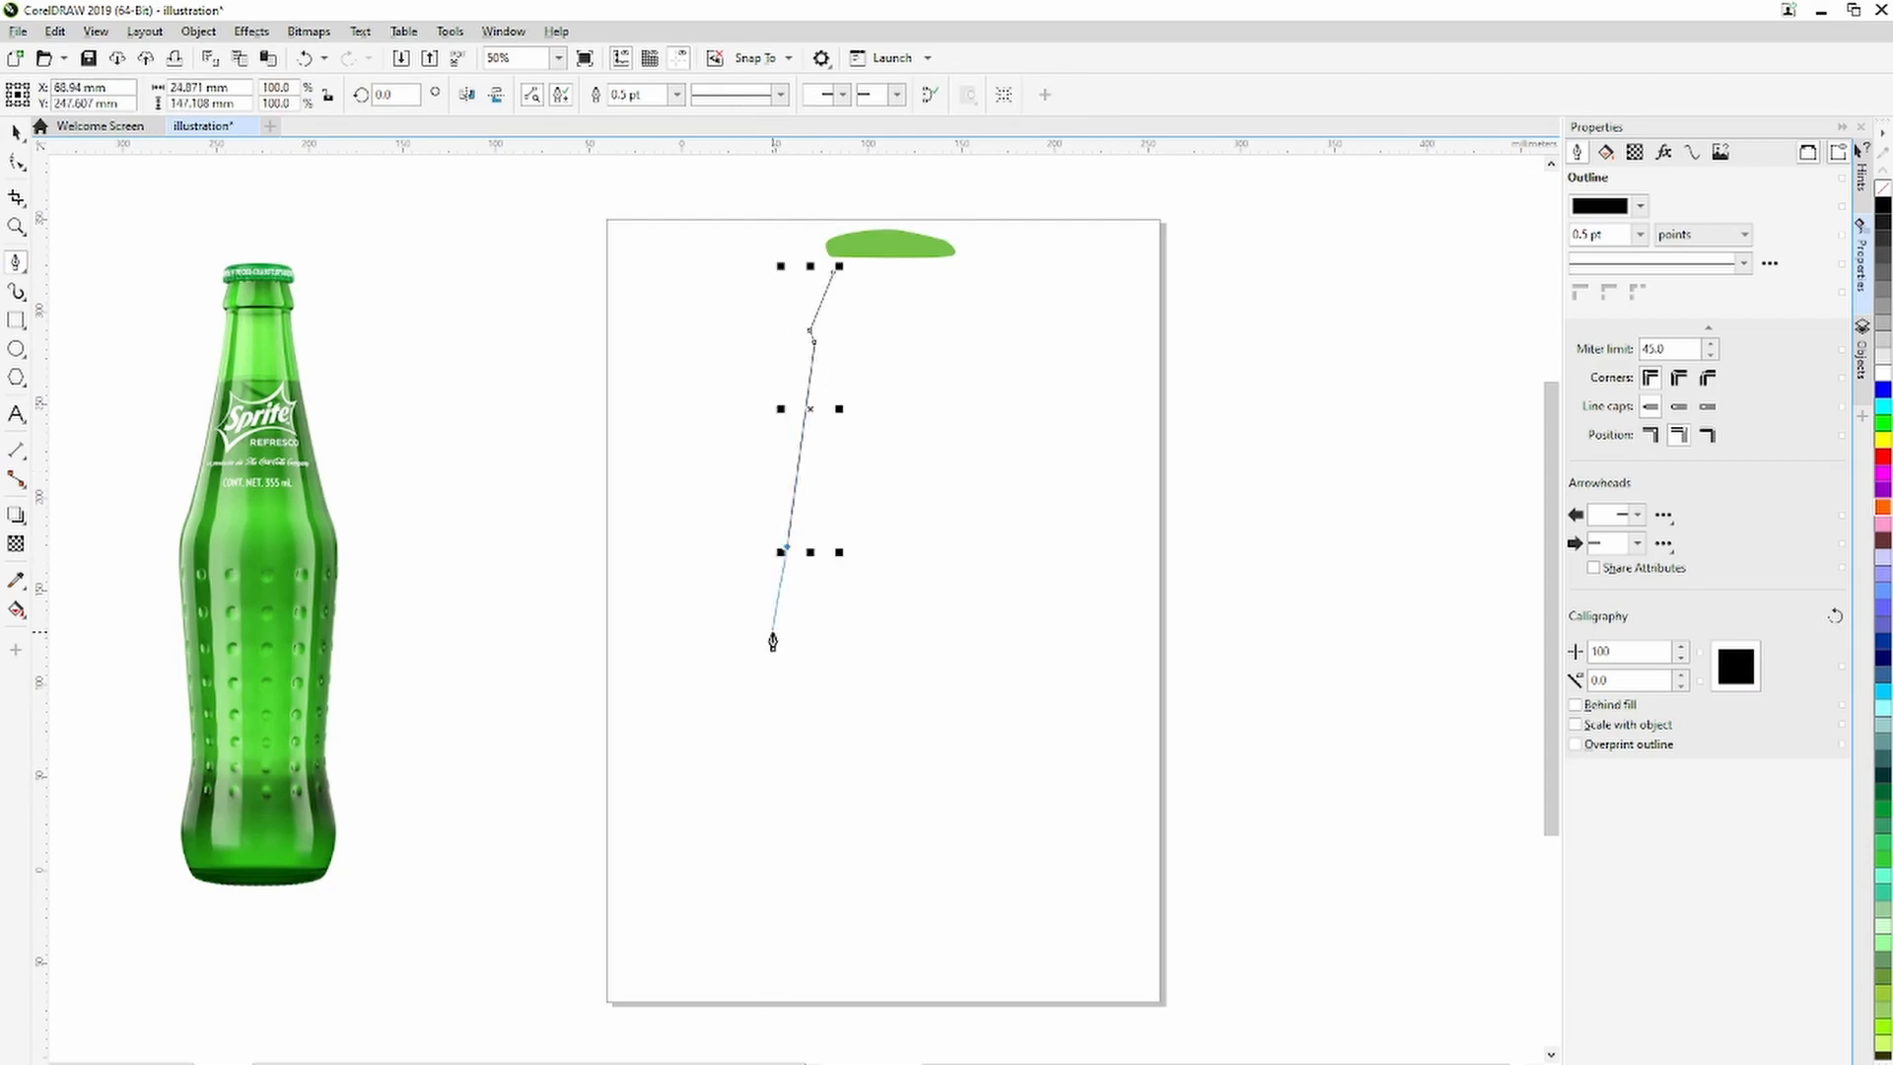
key("Delete")
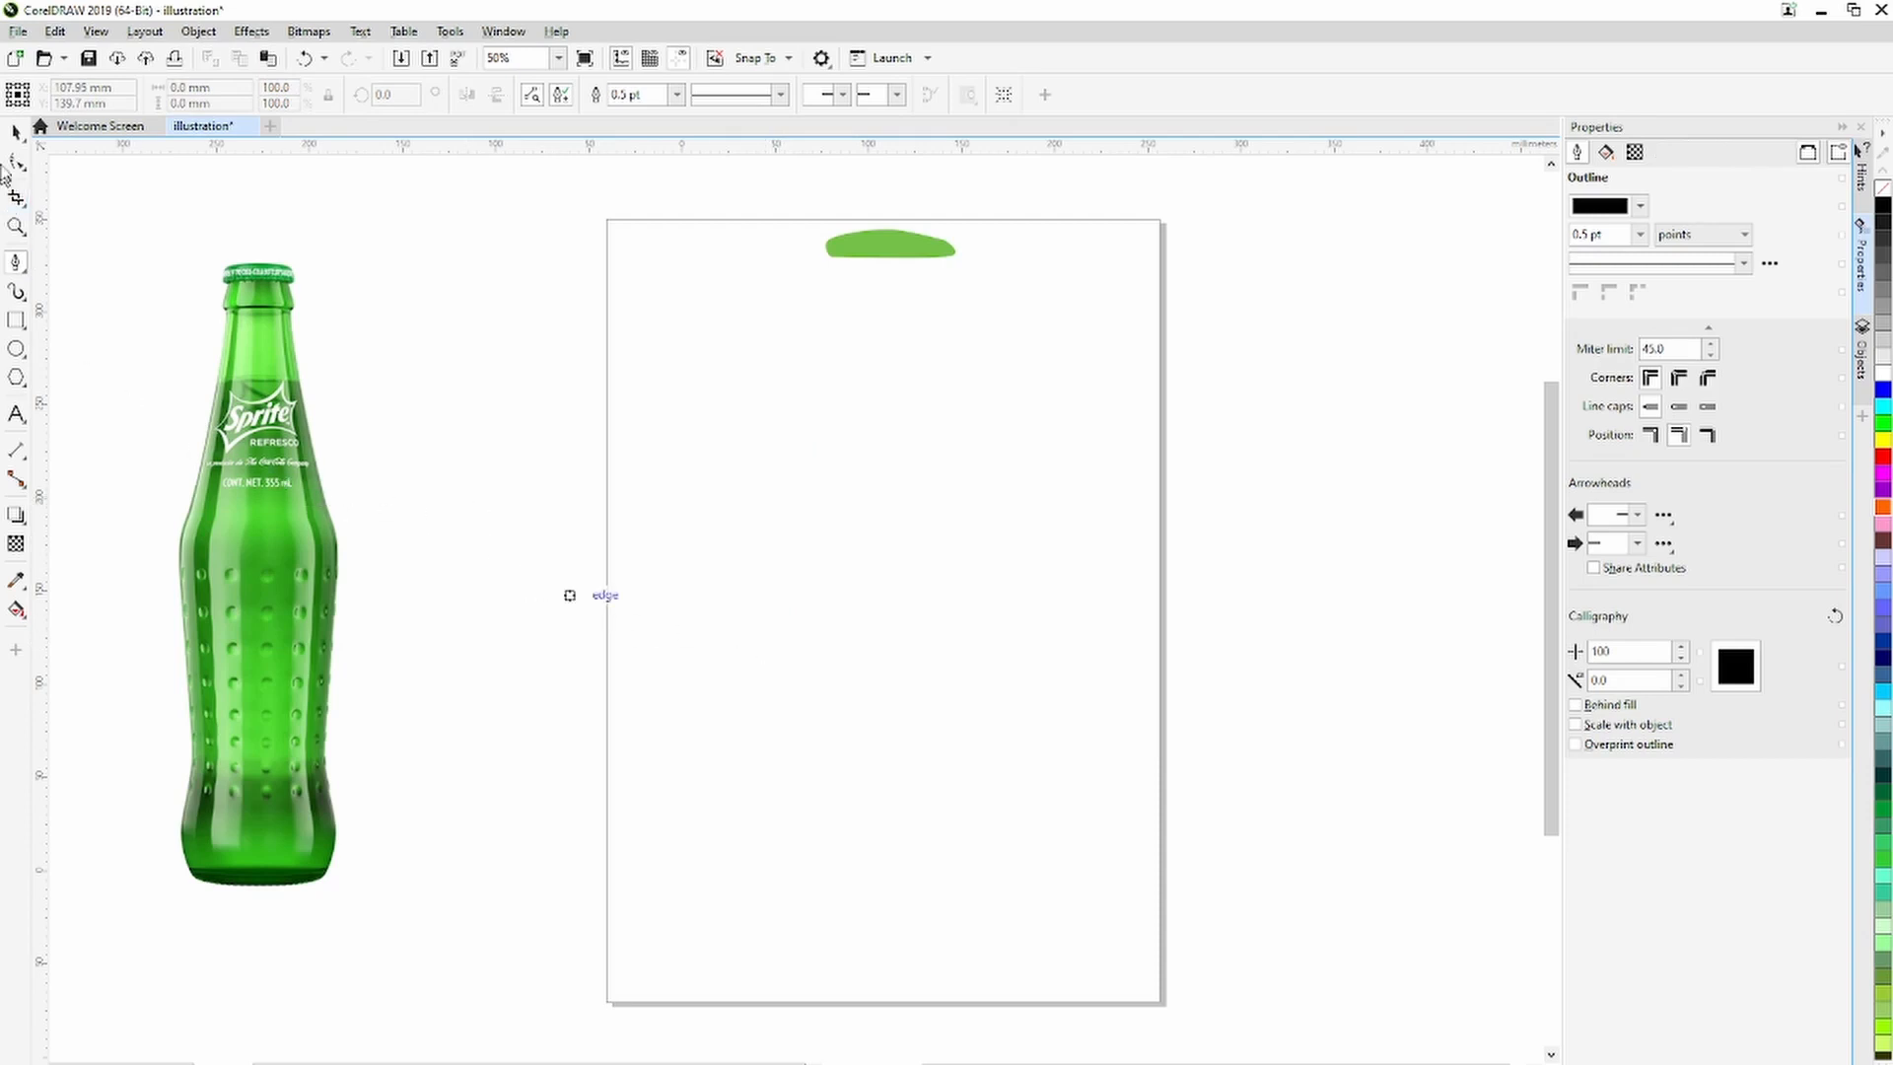
Move the bottle reference photo onto the page, enlarge it to about 405 by 405 mm, and position the bottle just beneath the green cap.
left_click(15, 131)
left_click(294, 645)
left_click_drag(278, 642, 889, 648)
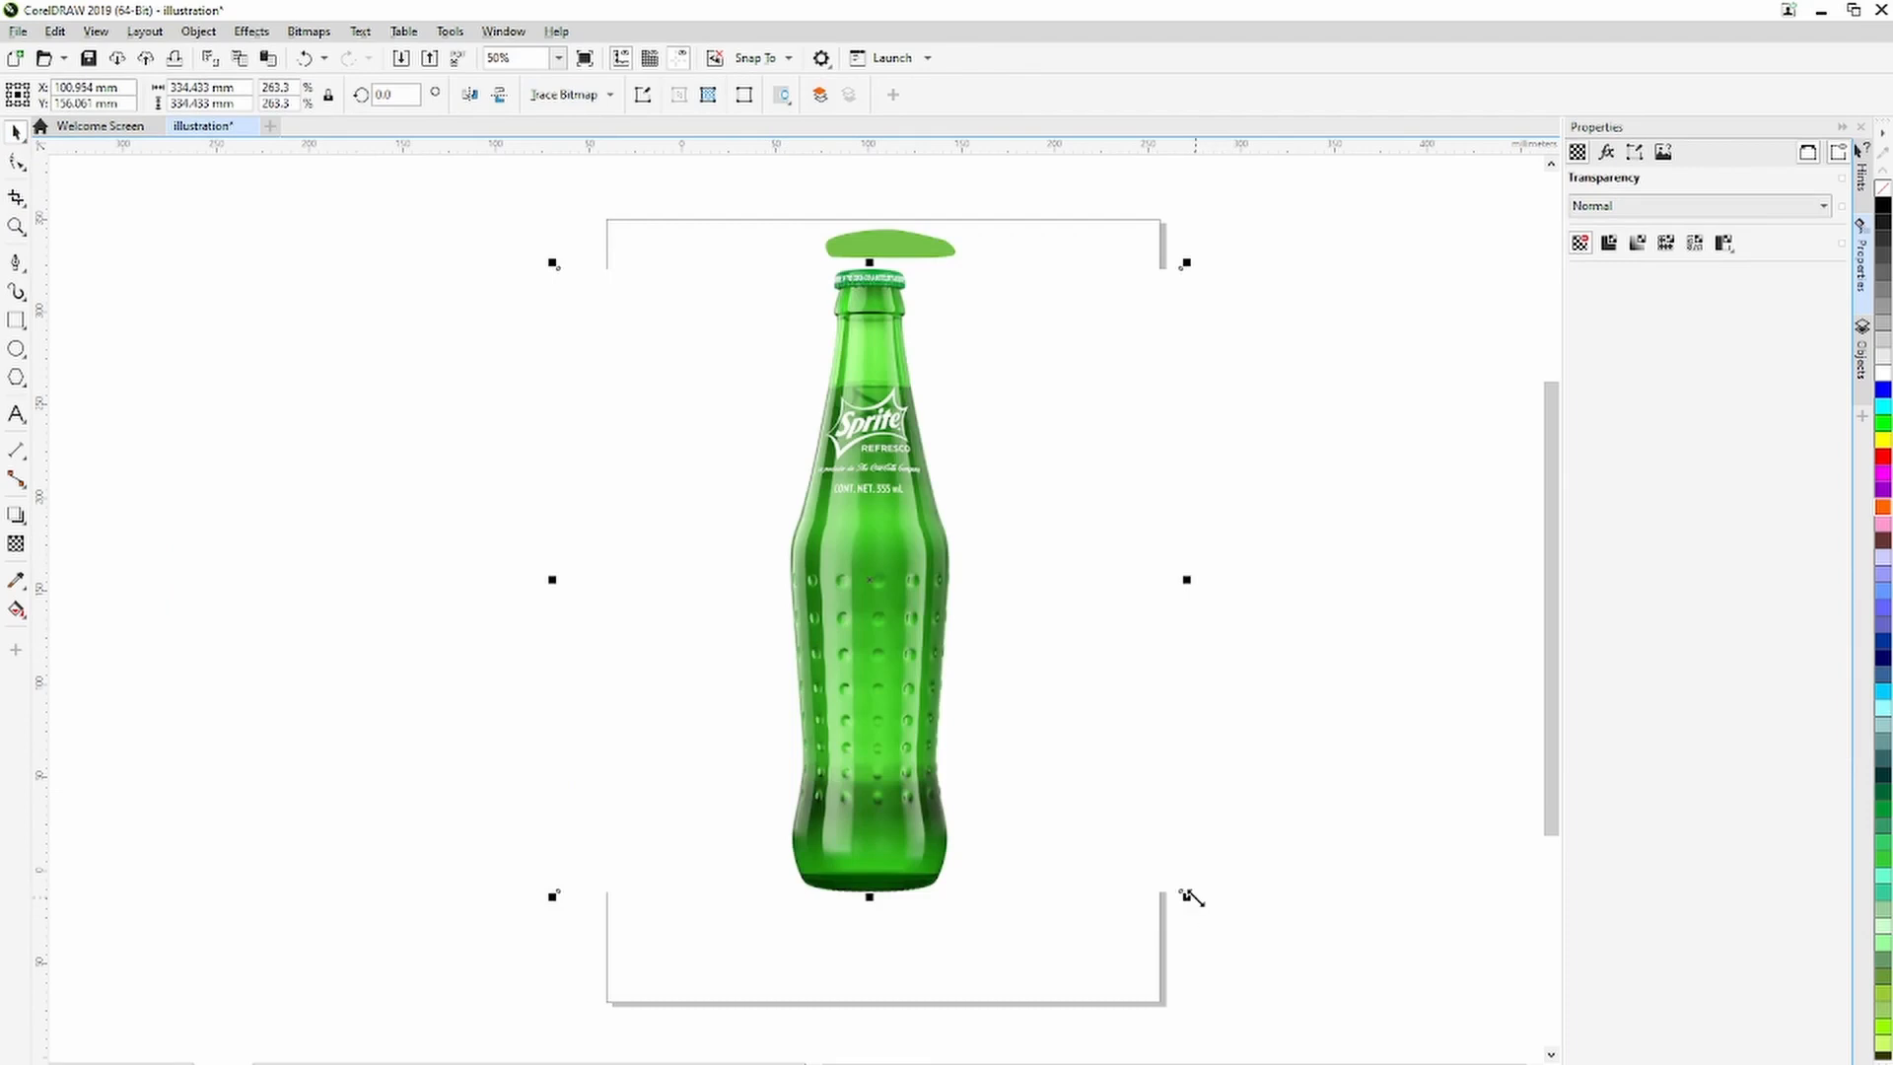
left_click_drag(1191, 897, 1365, 998)
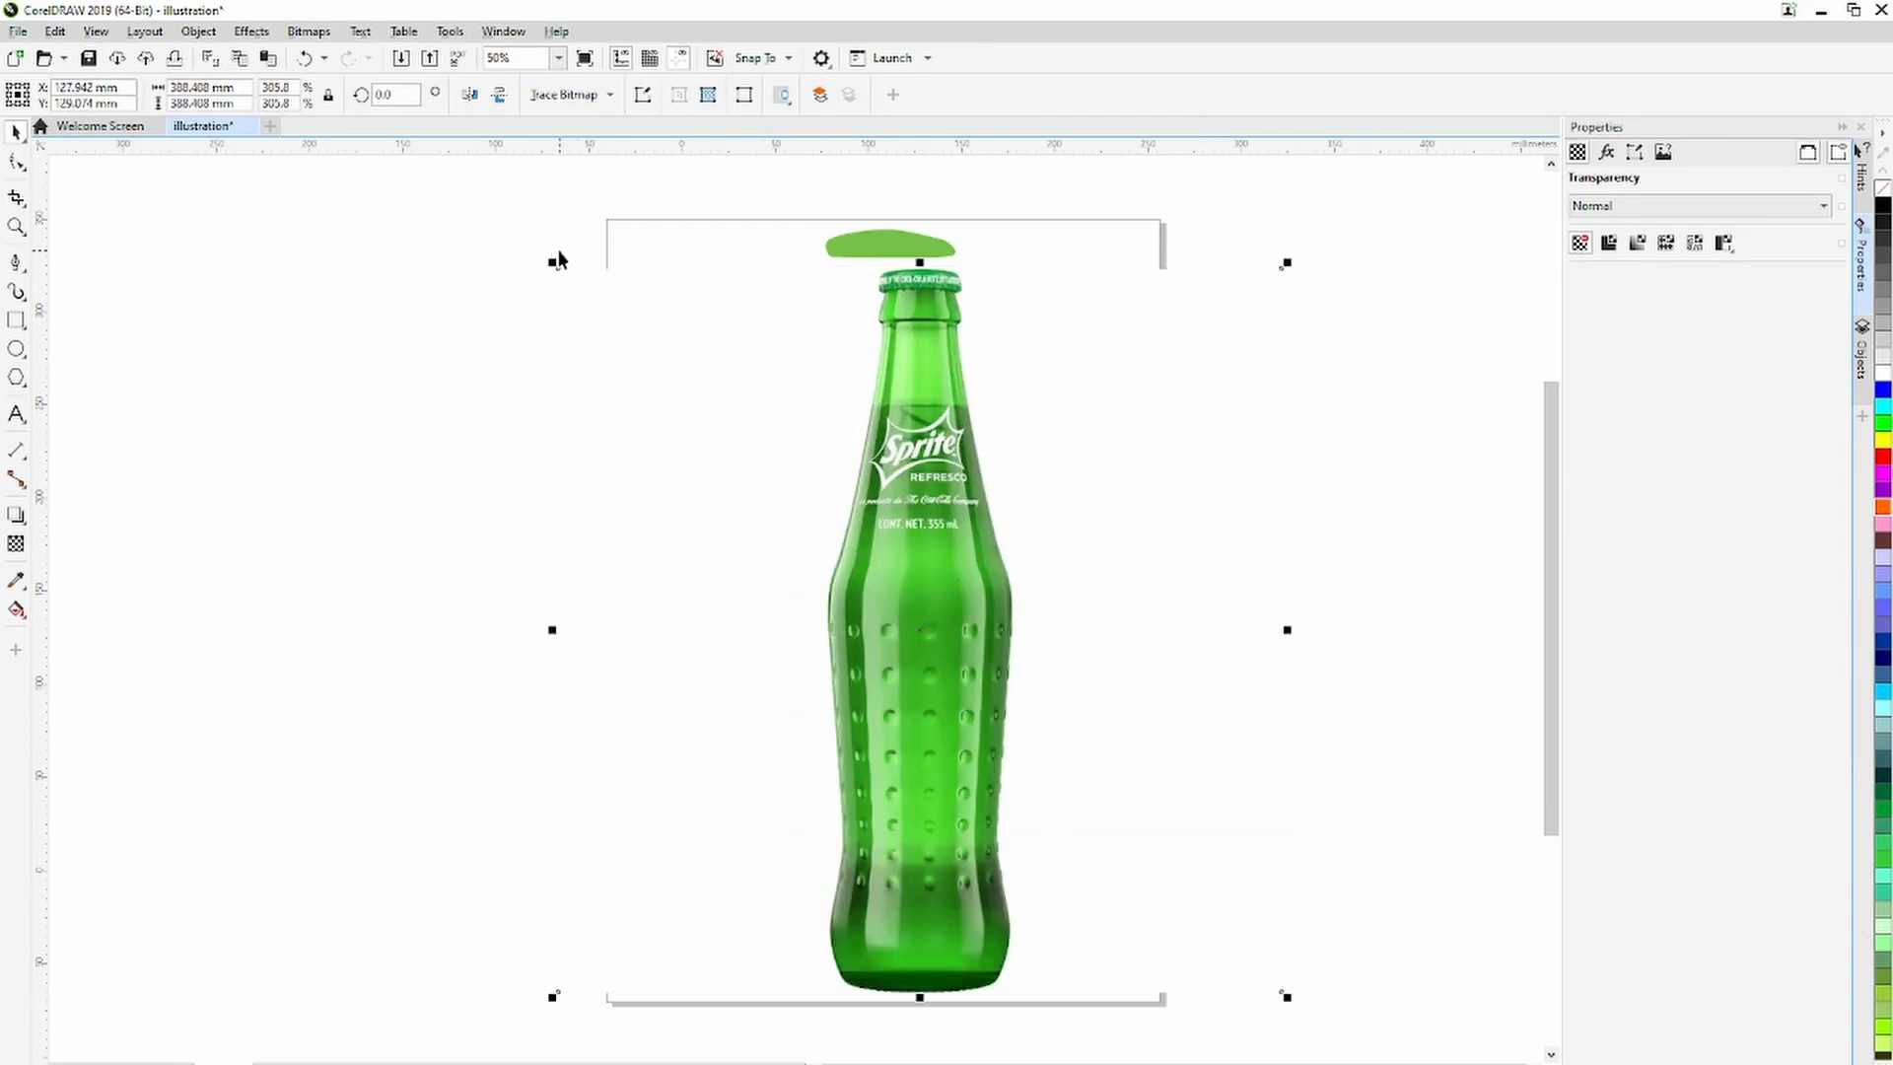
left_click_drag(554, 260, 433, 224)
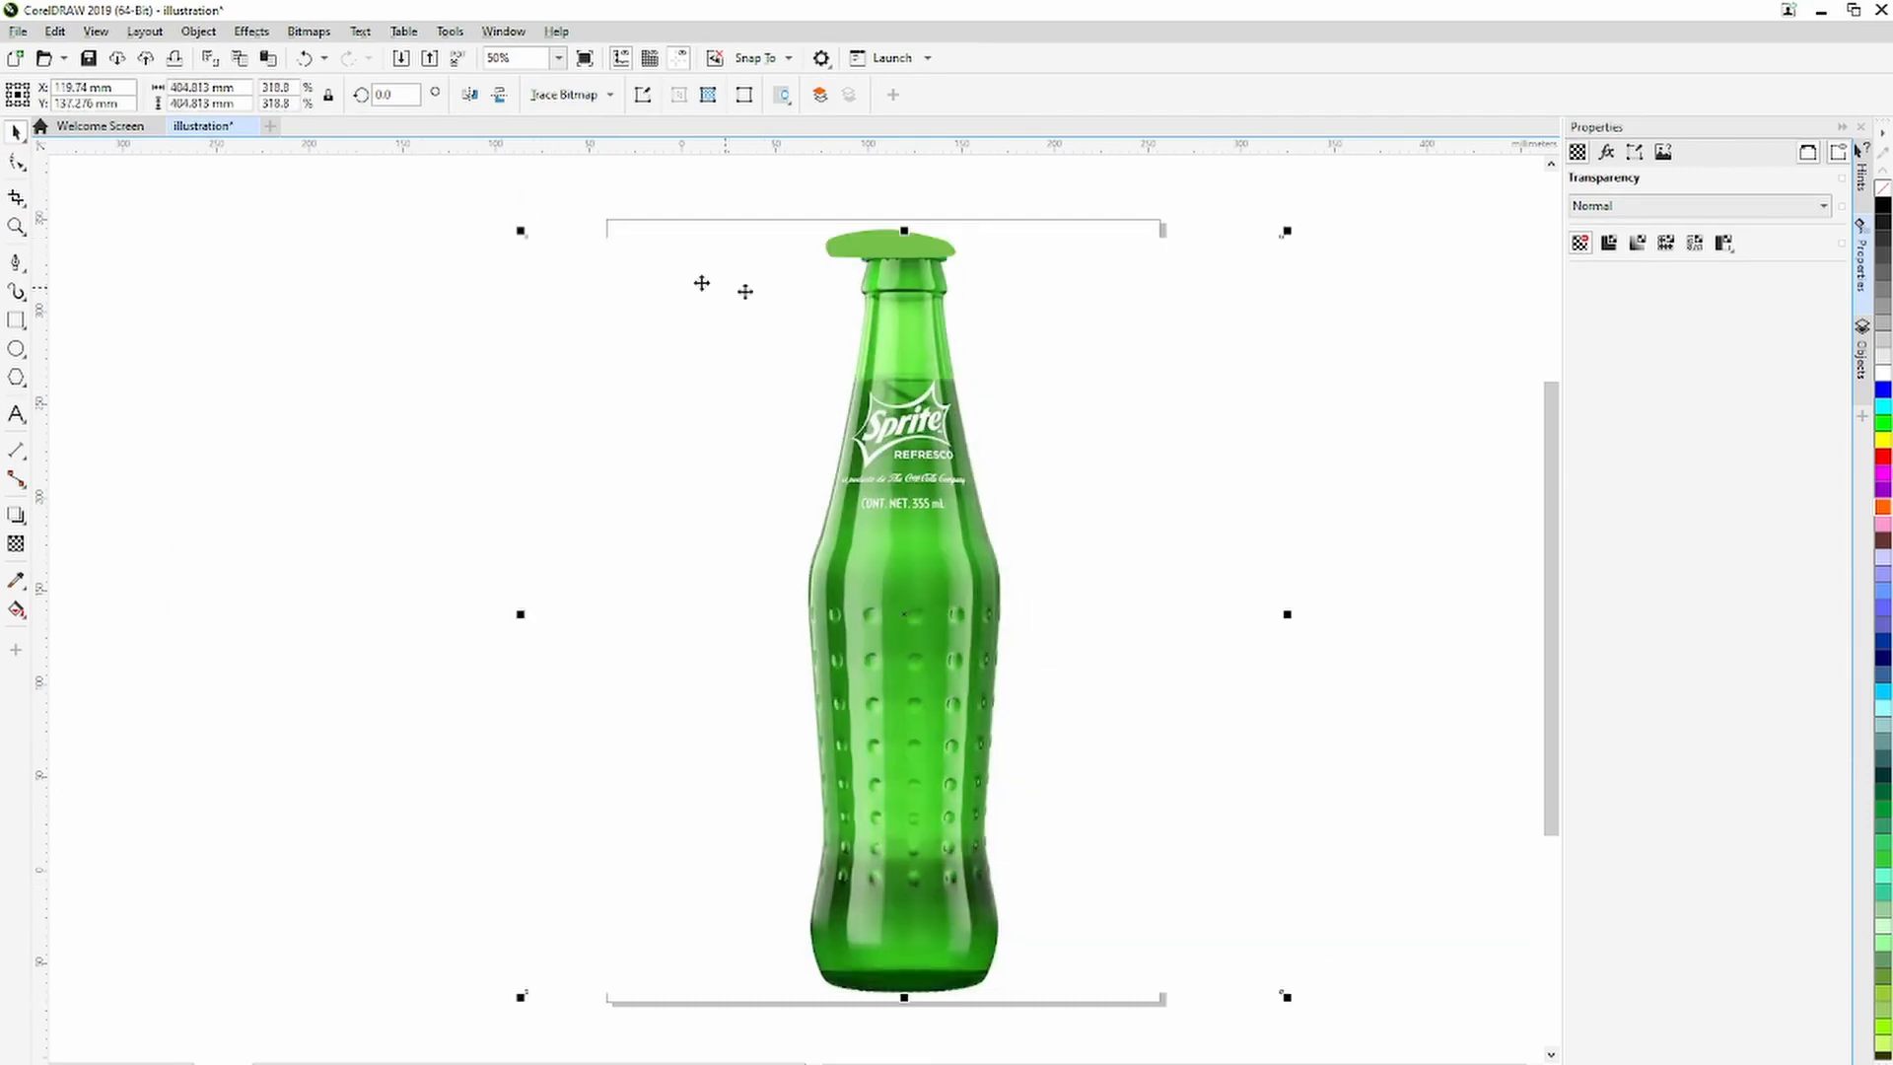
left_click_drag(952, 460, 923, 463)
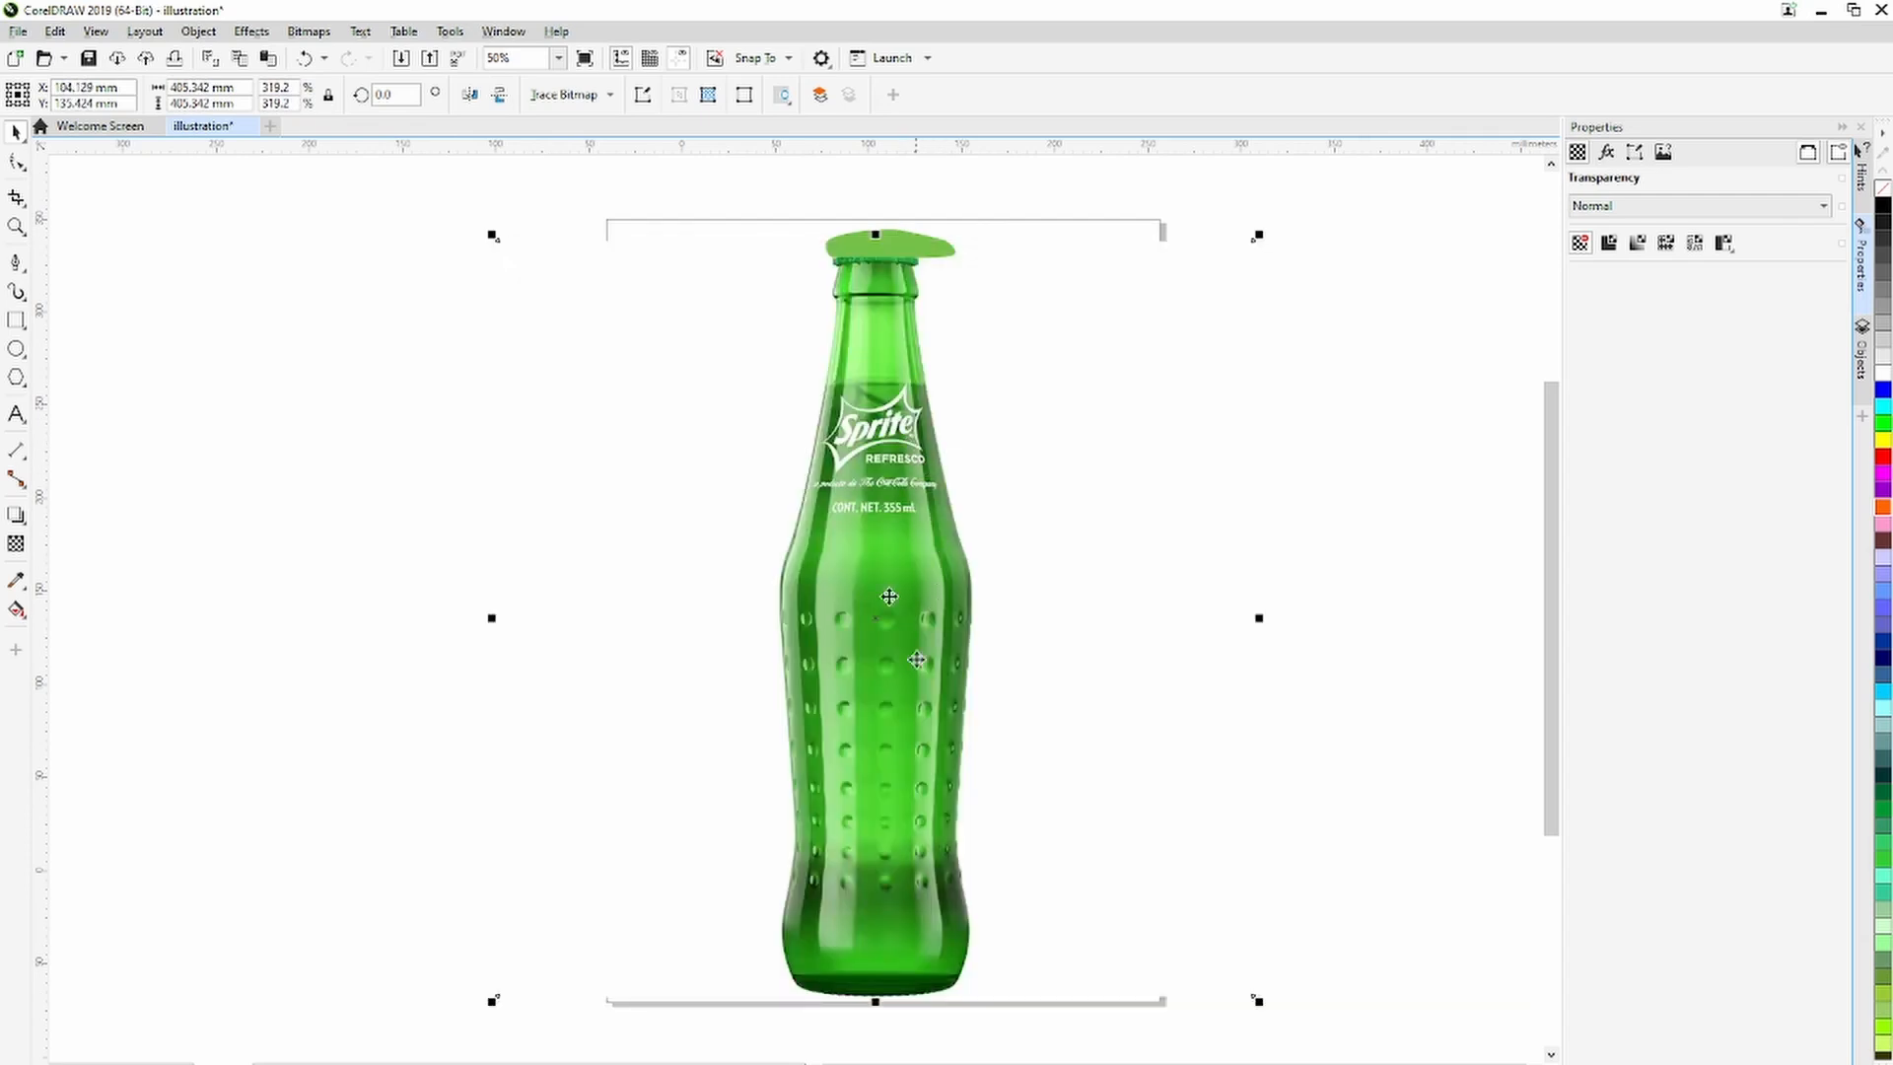
left_click_drag(915, 598, 918, 600)
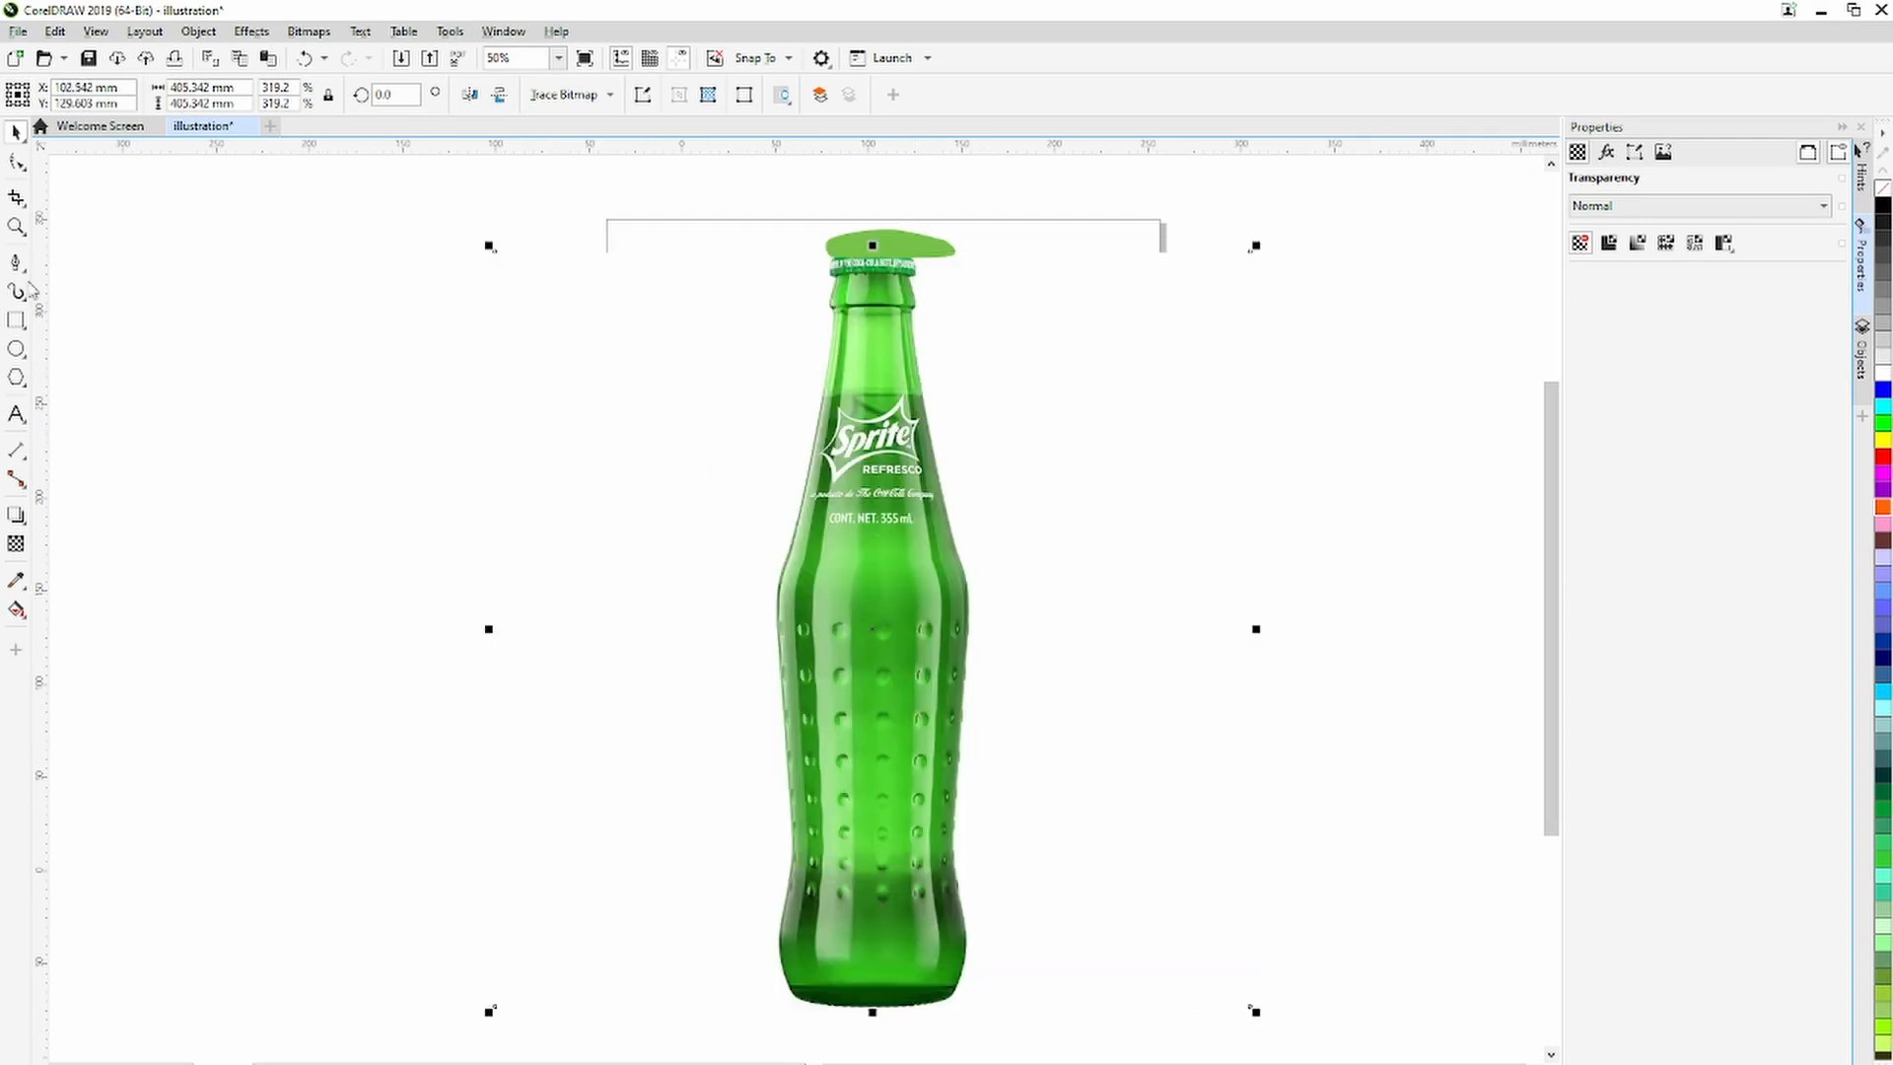
Start tracing the bottle with the Pen tool along the lower edge of its cap and down the right side of the neck ring.
left_click(16, 262)
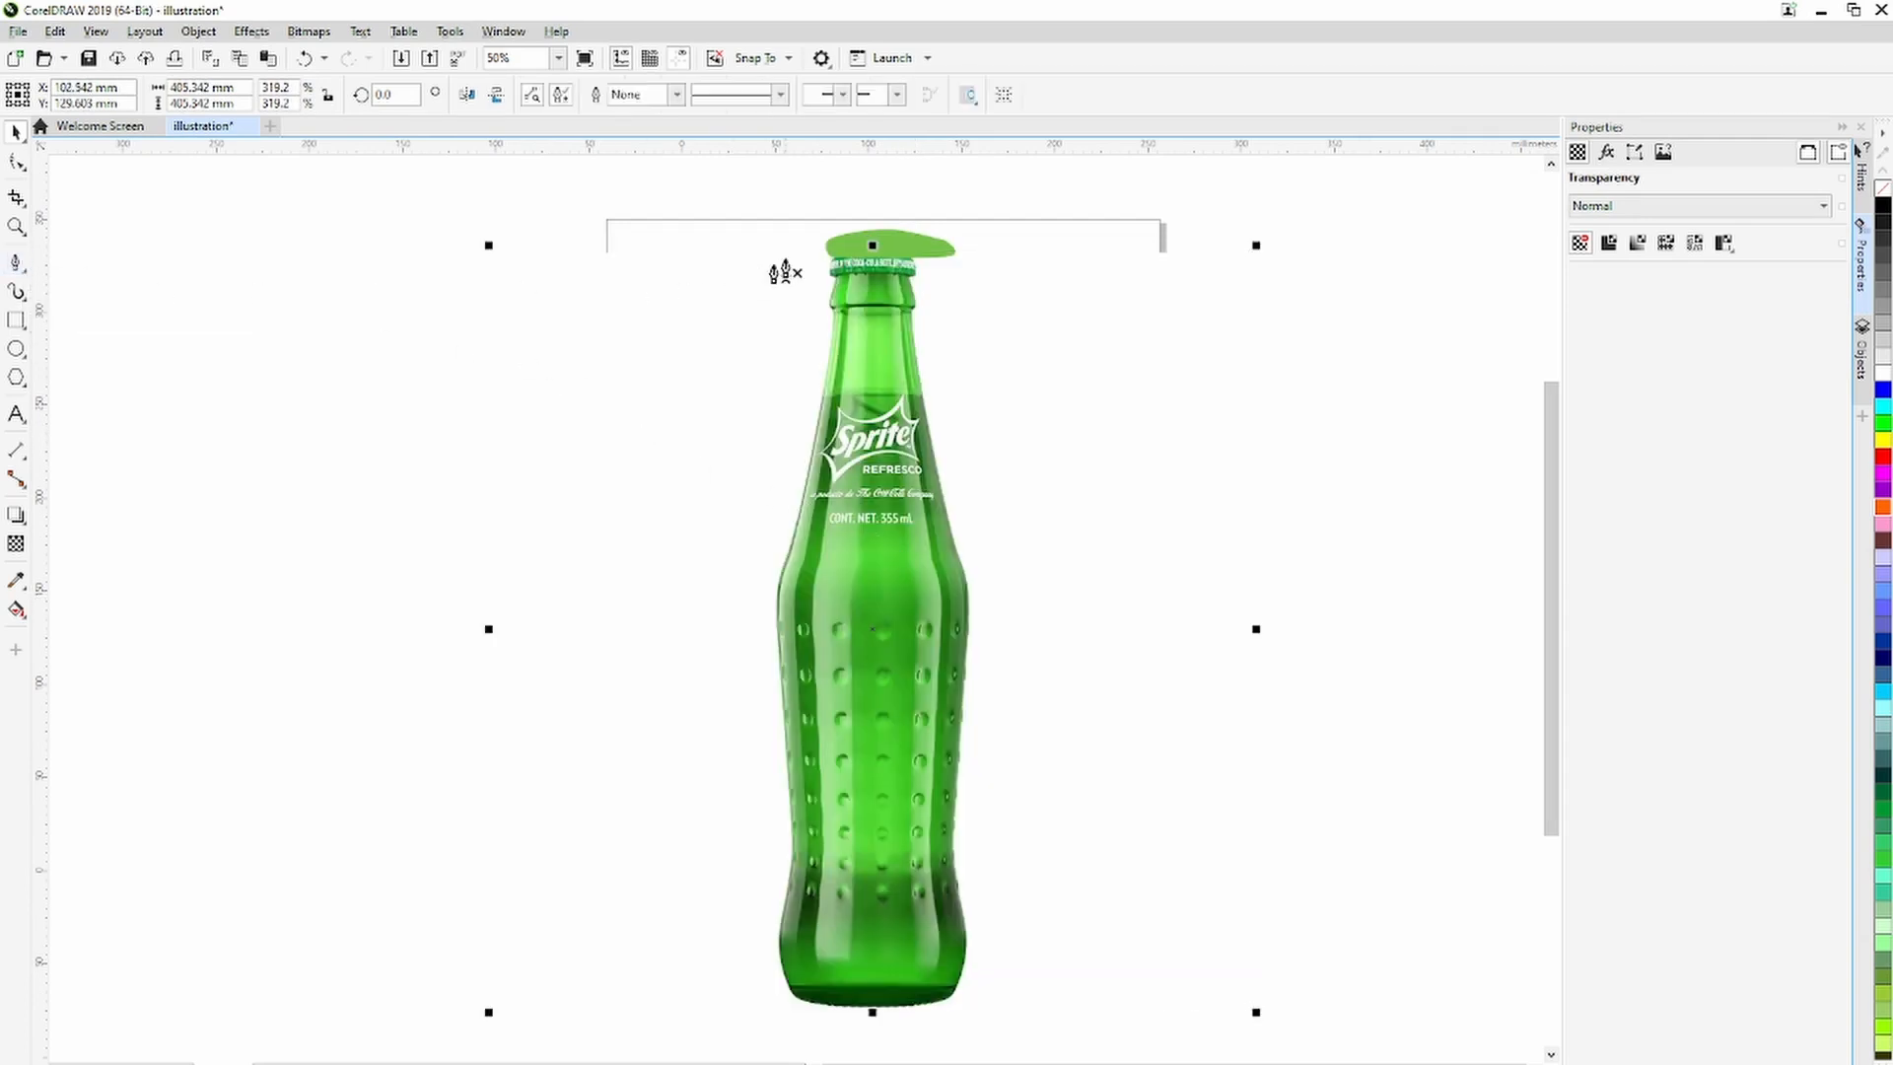
left_click(834, 276)
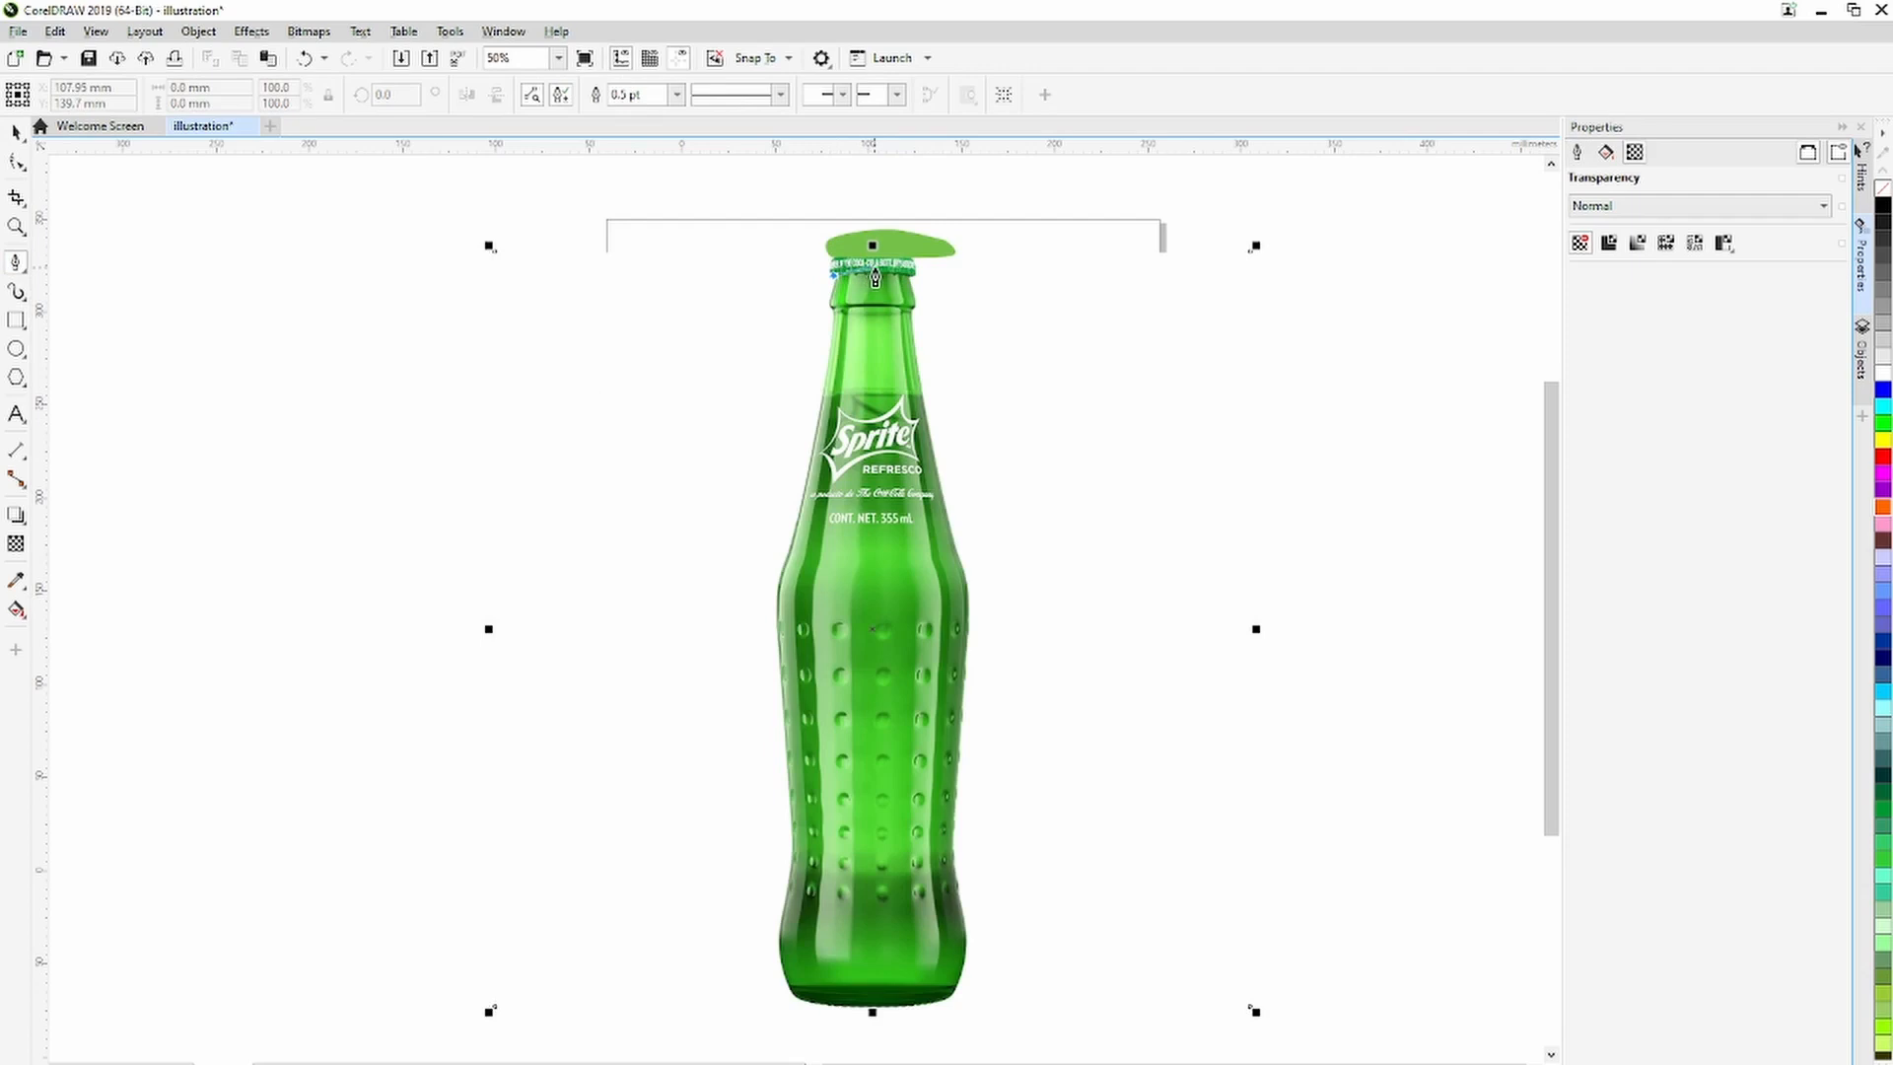
left_click(884, 276)
left_click(909, 278)
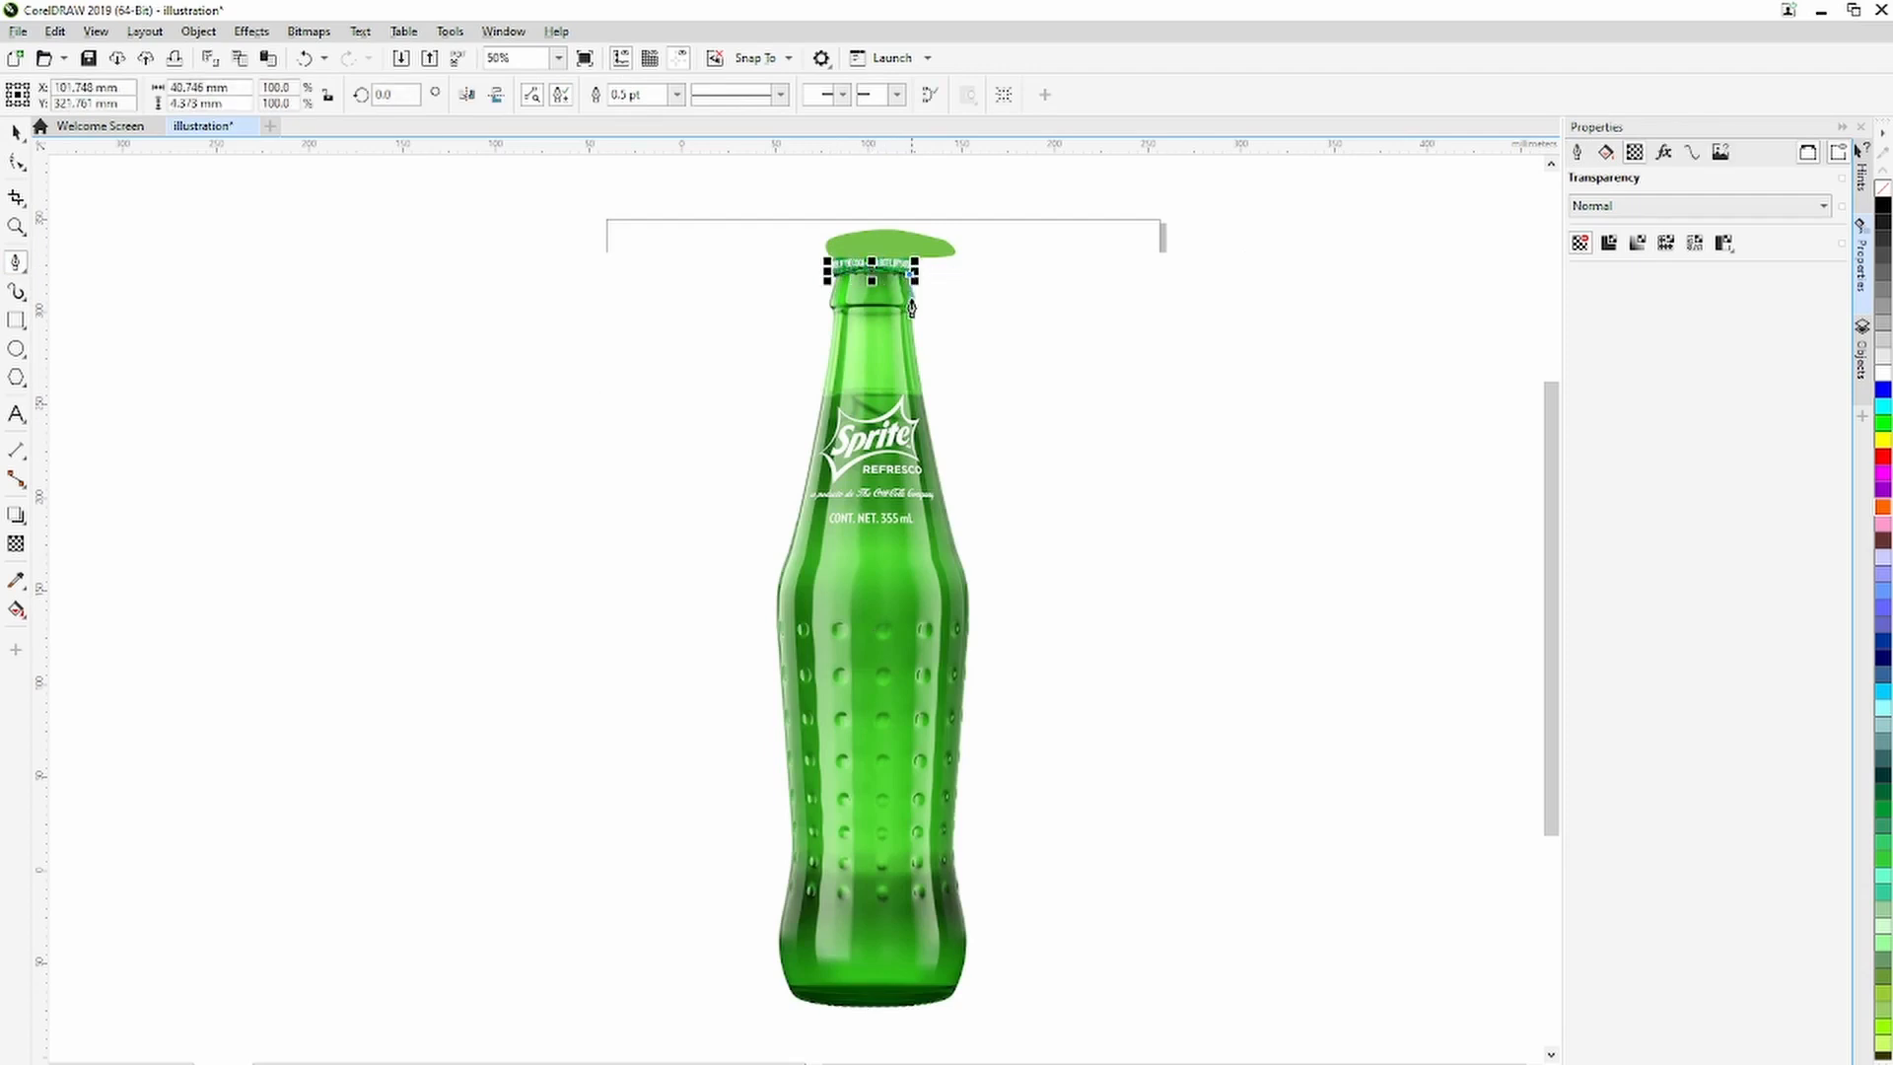
left_click(915, 305)
scroll(914, 329, "up", 3)
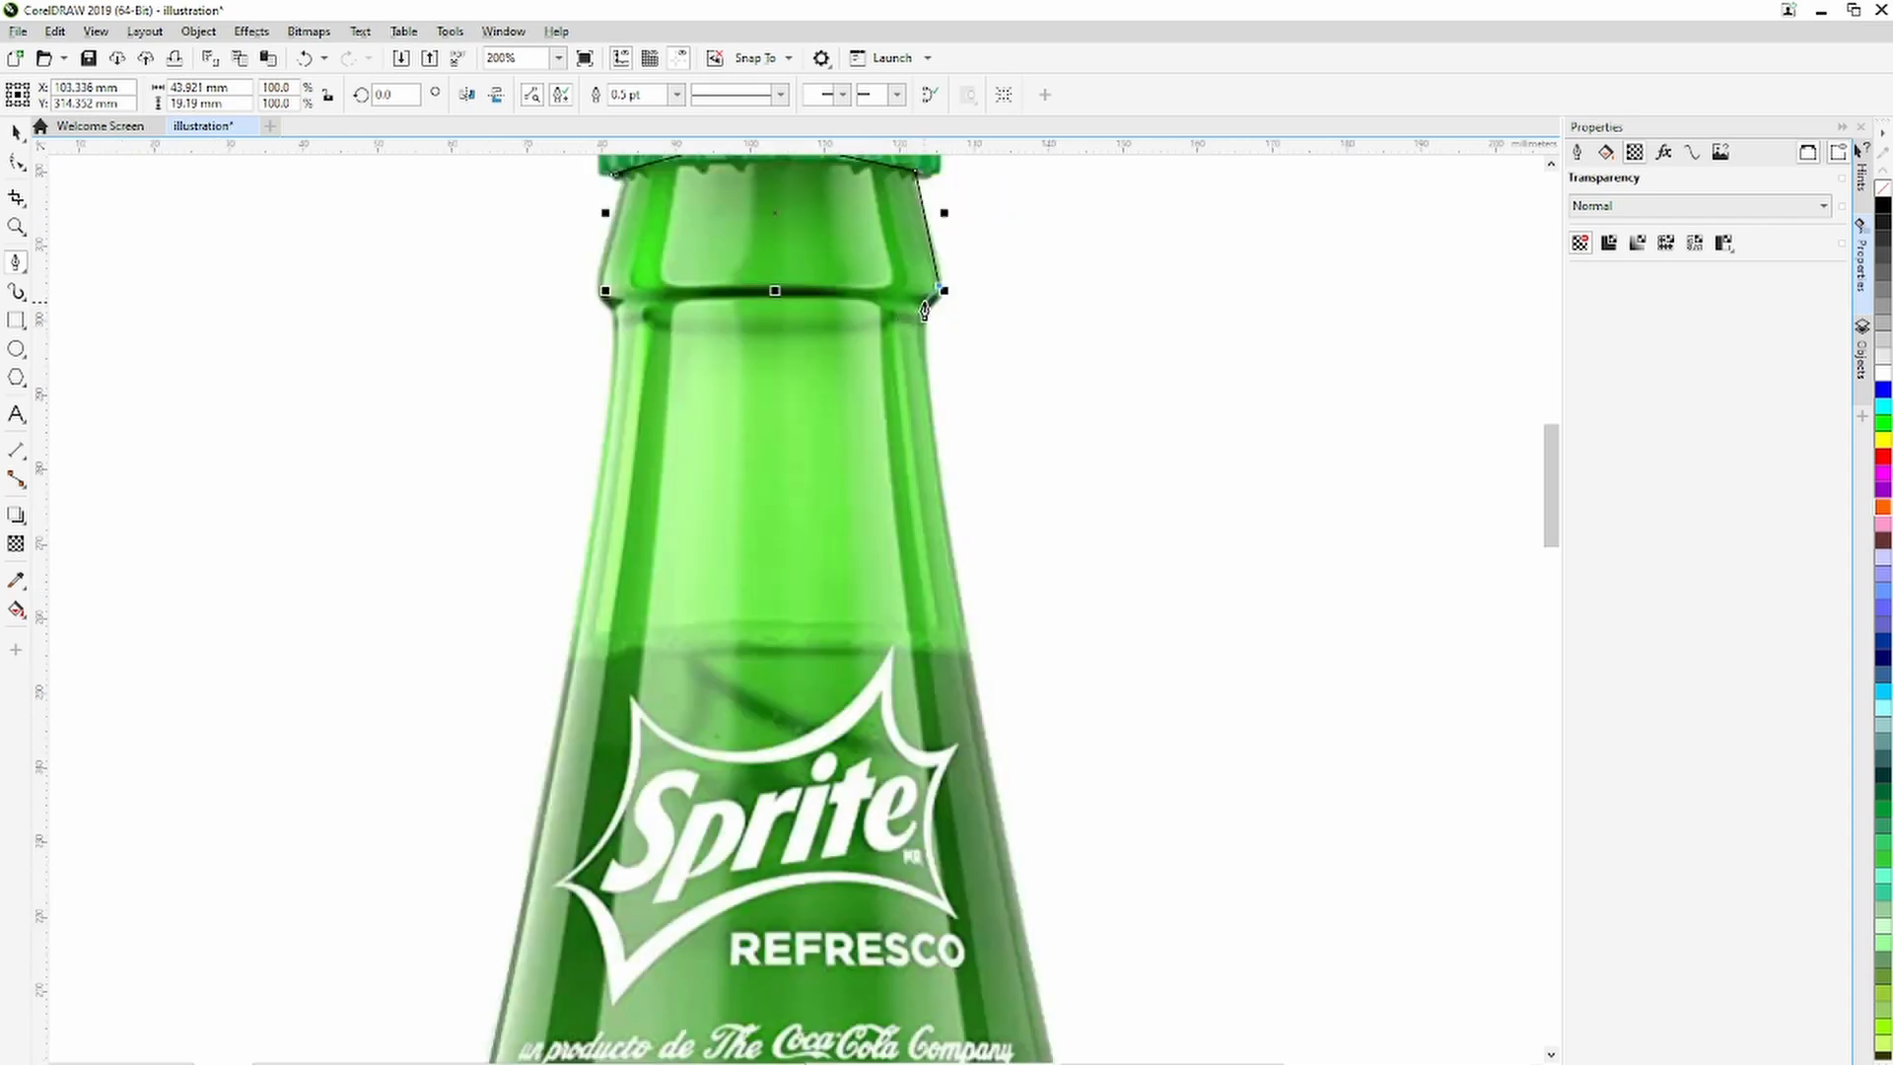
left_click(923, 311)
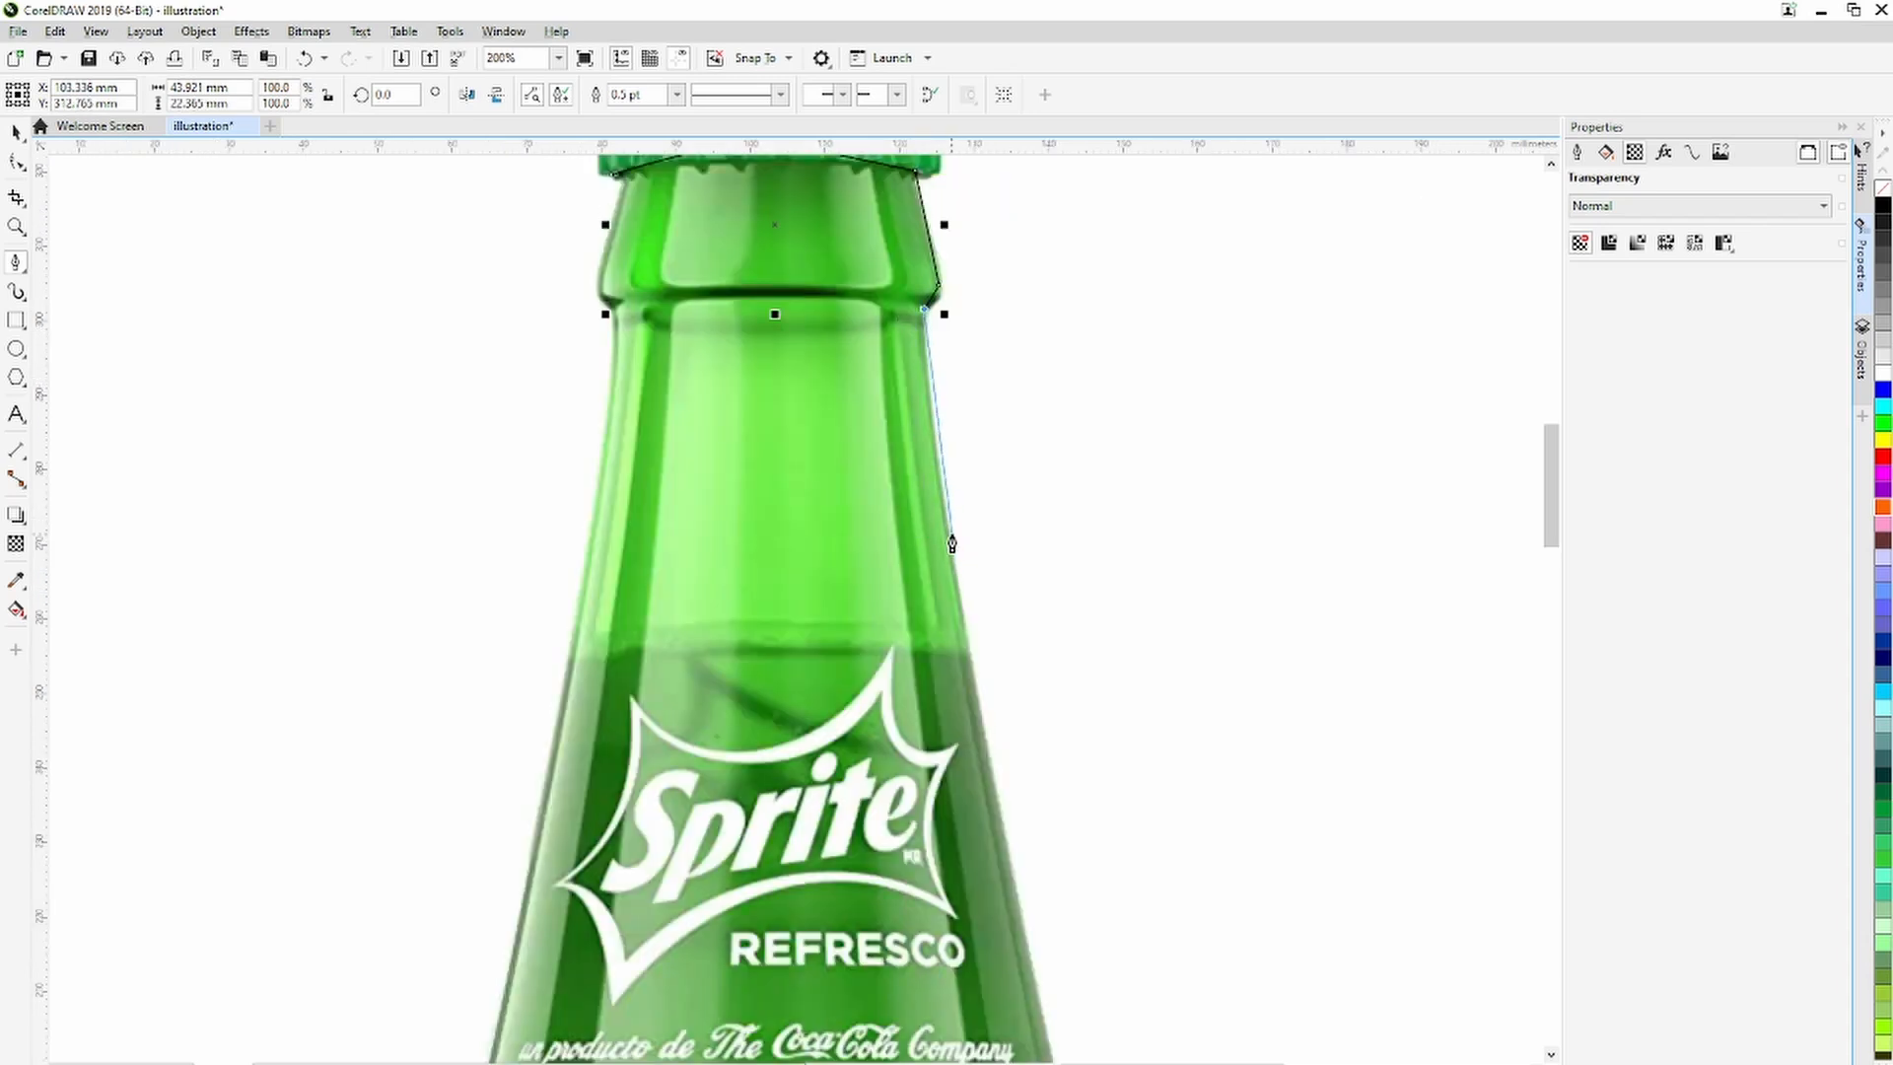
Continue the bottle outline down the right side of the neck and around the right shoulder.
left_click(947, 552)
scroll(976, 663, "down", 2)
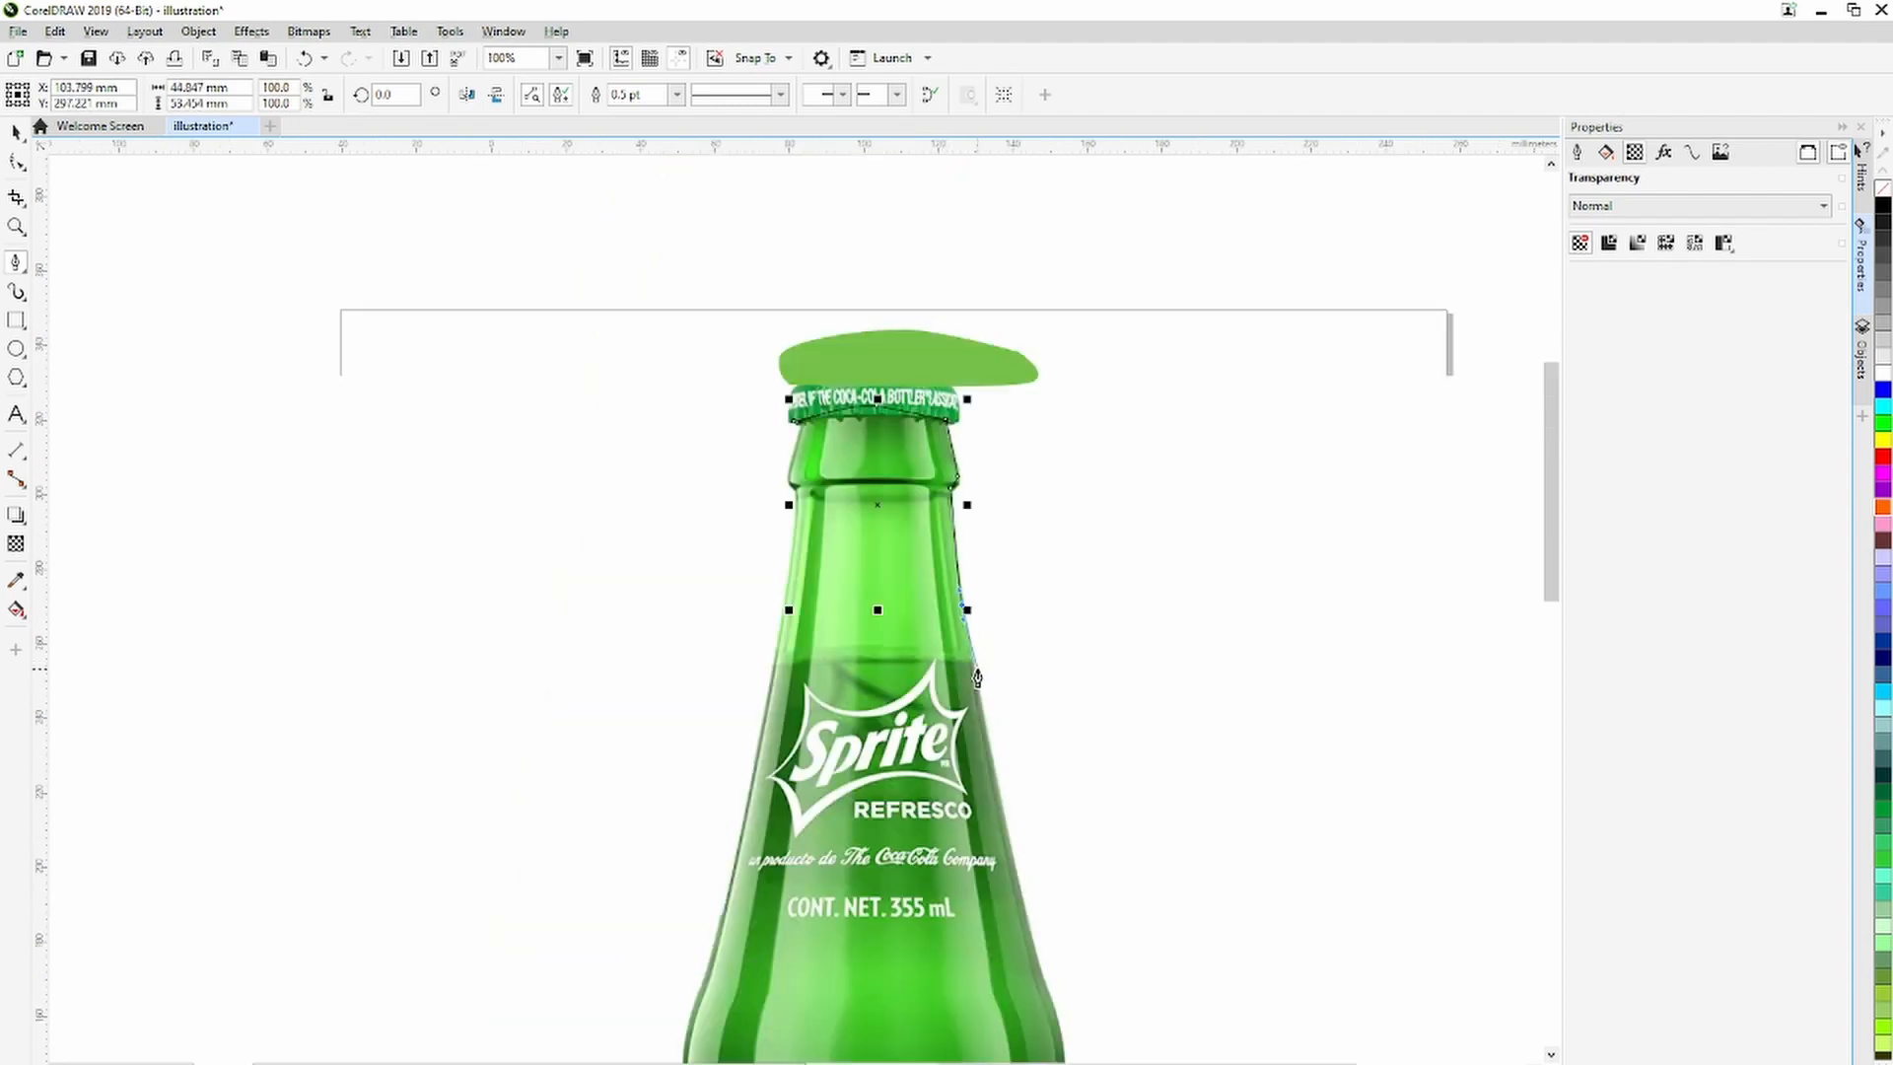
left_click(1040, 974)
left_click_drag(1553, 574, 1559, 731)
scroll(1122, 509, "down", 2)
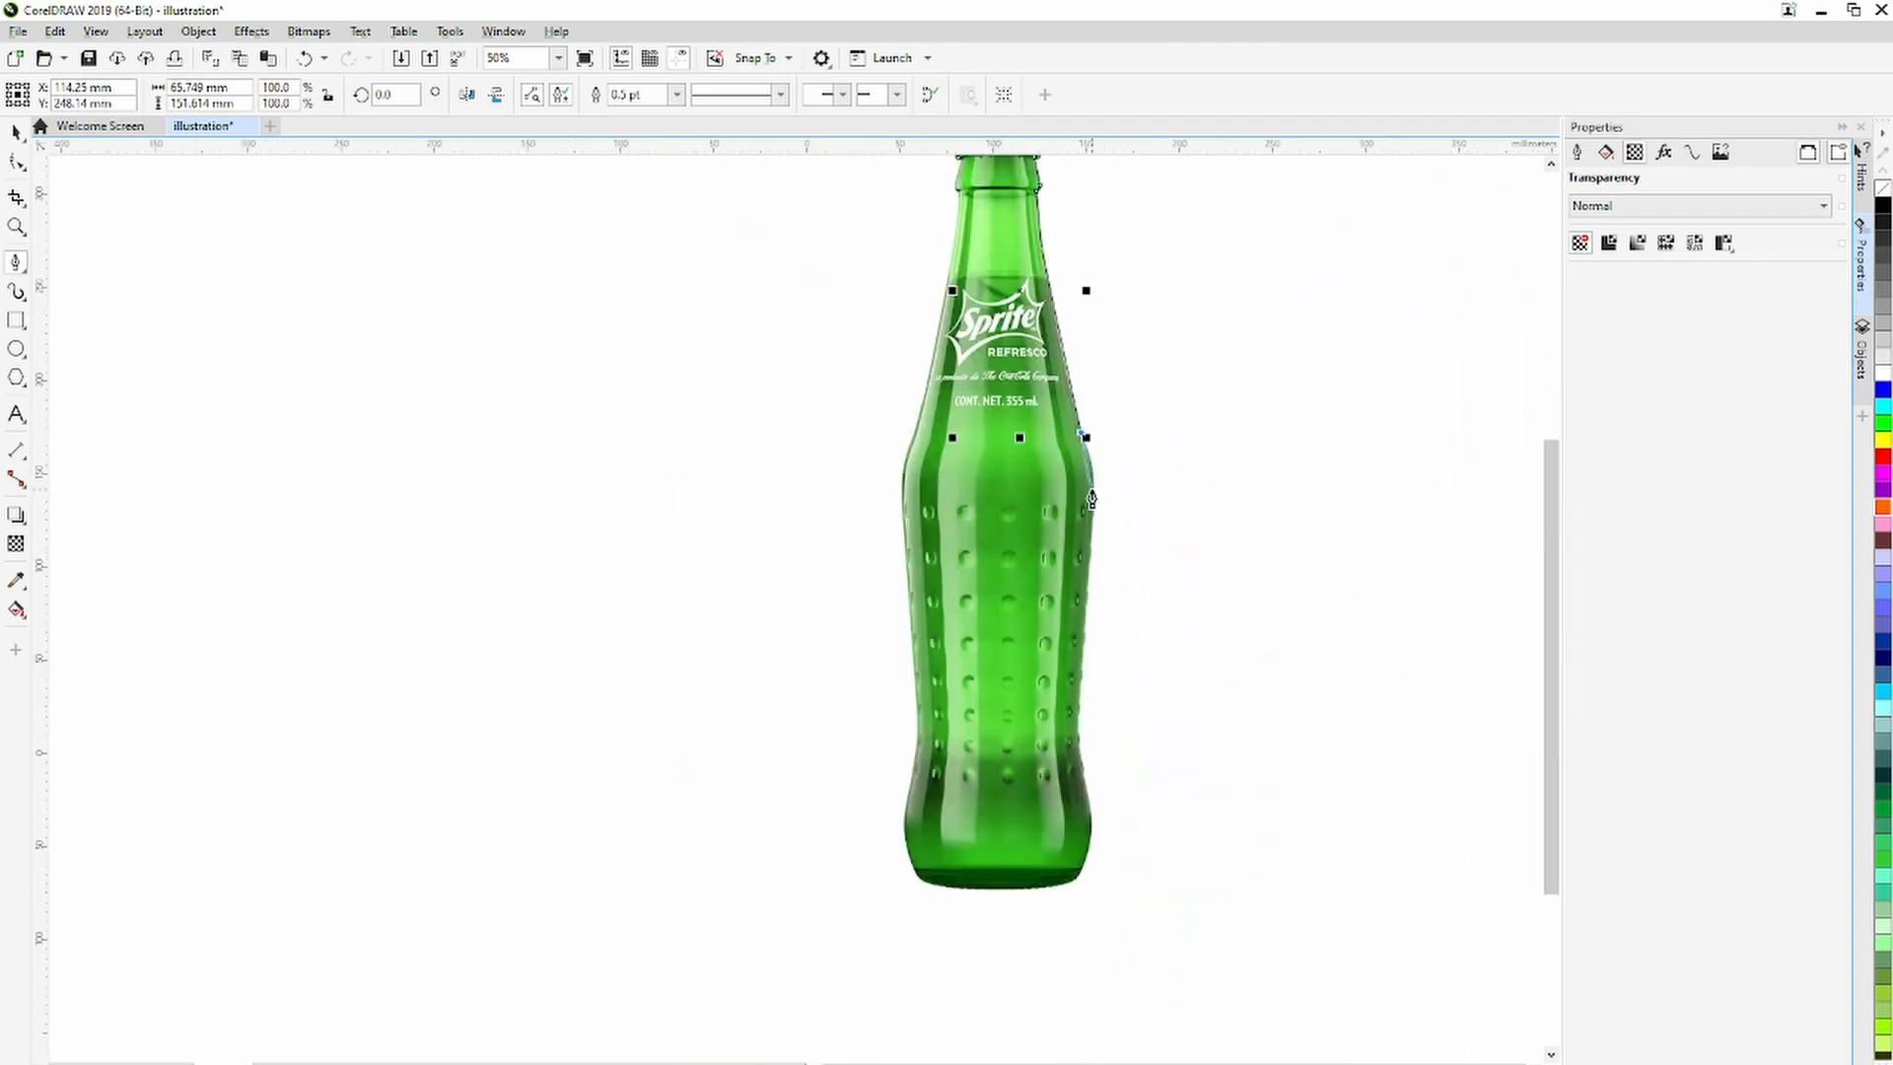
left_click(1092, 533)
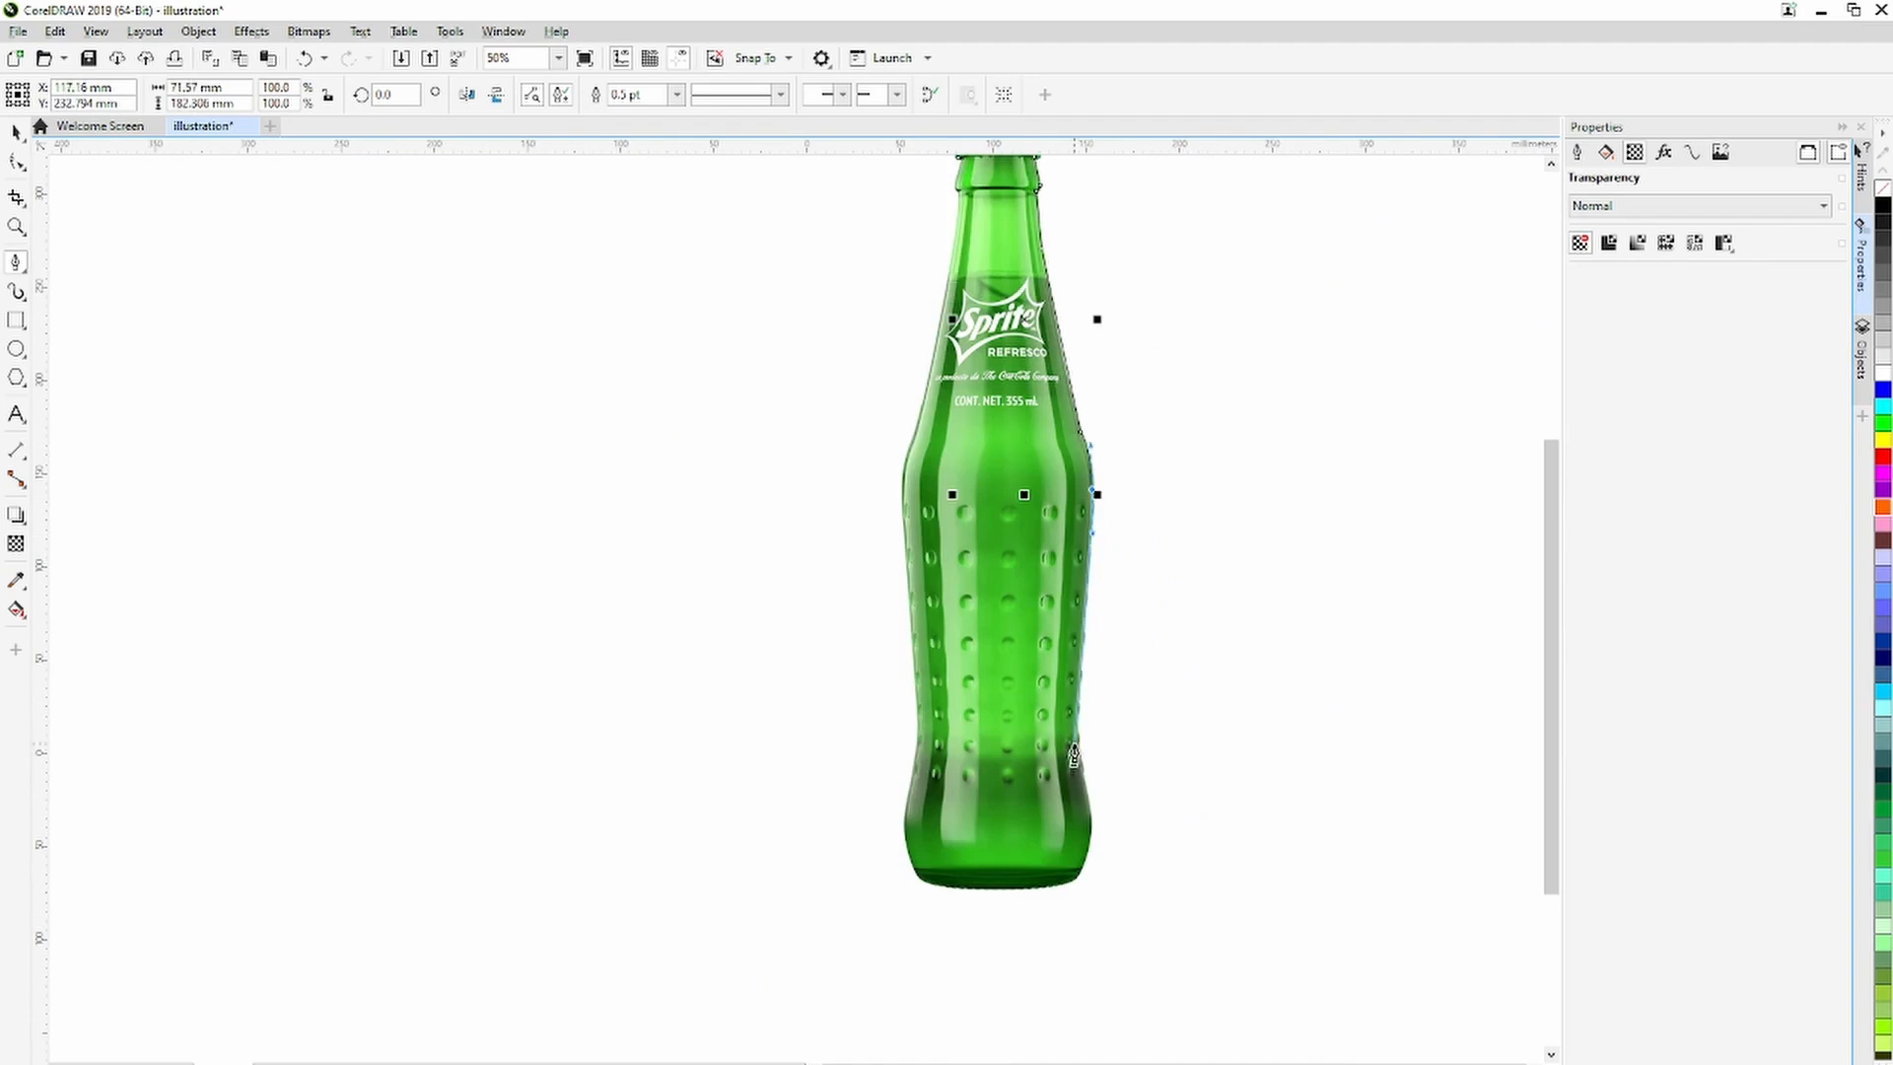
Trace the right side of the lower body and the rounded base up to the bottle's lower left corner.
left_click(1090, 818)
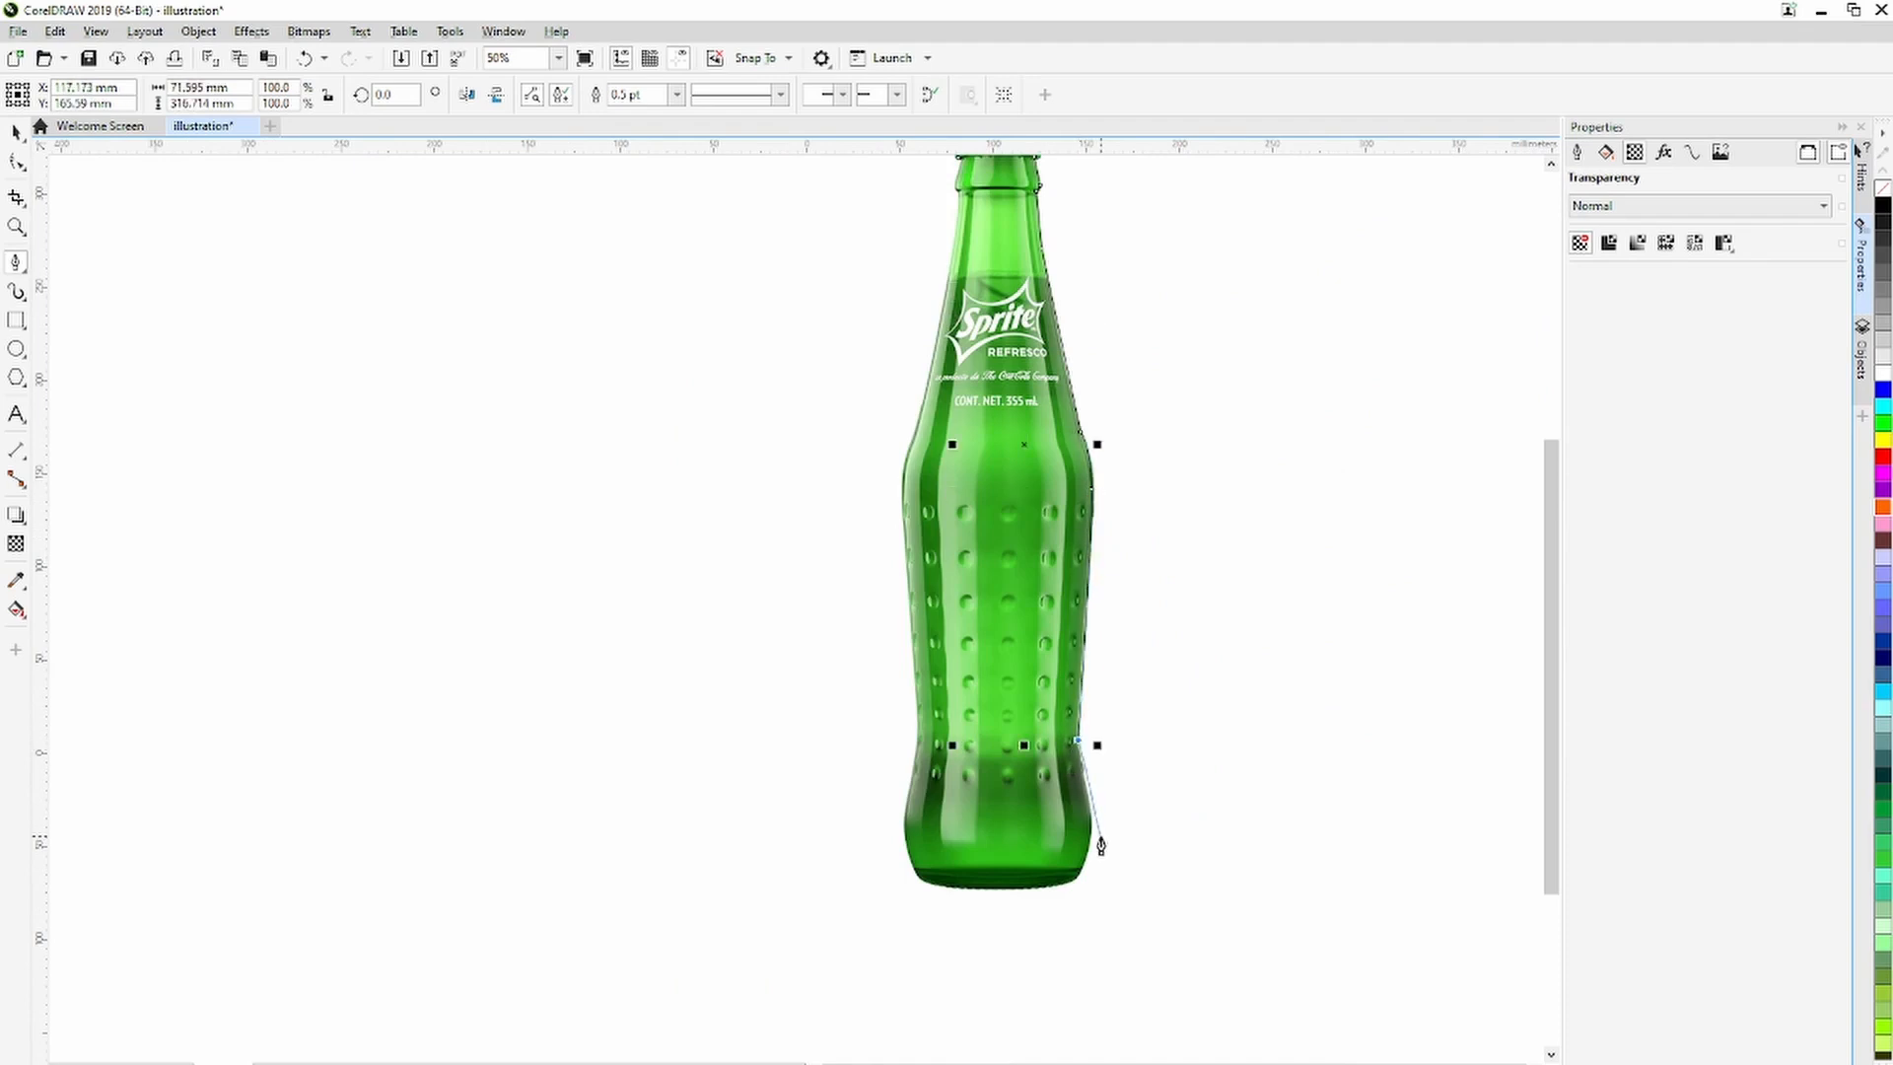
left_click_drag(1089, 840, 1089, 837)
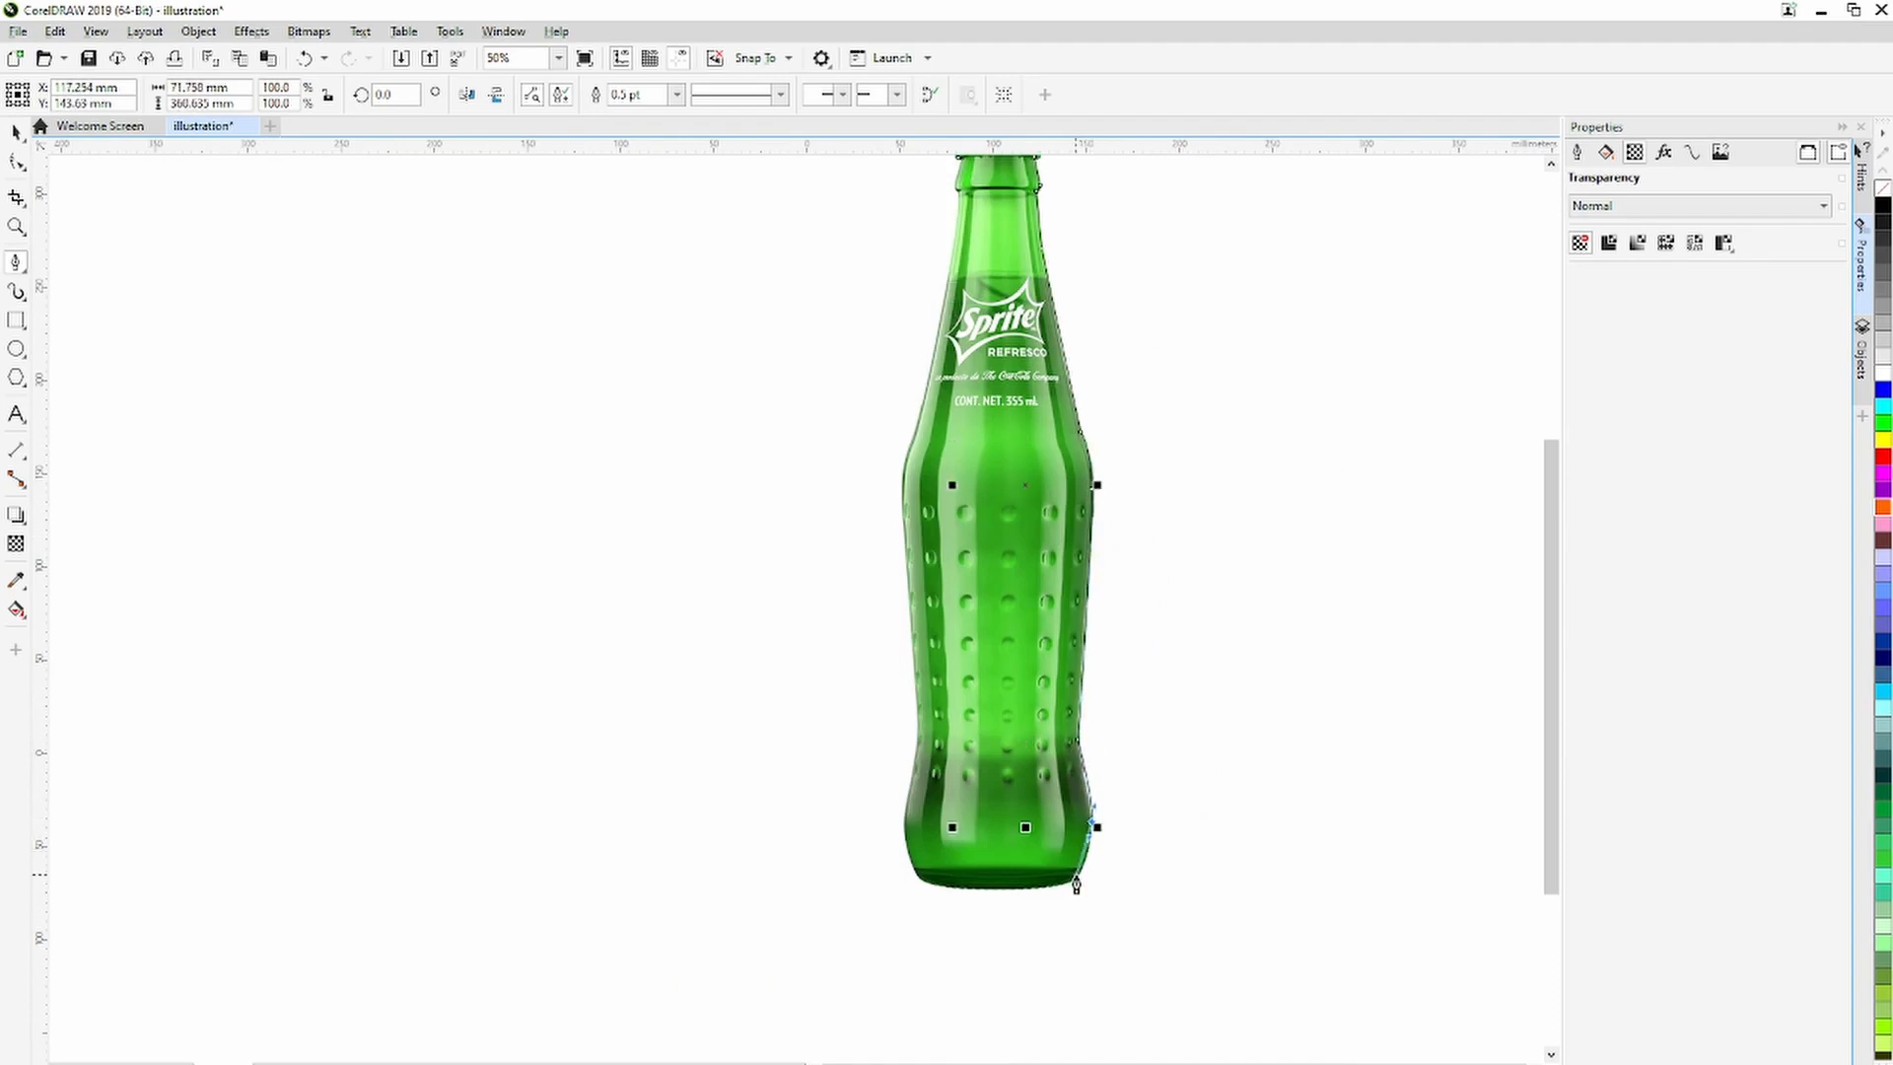
left_click(1067, 882)
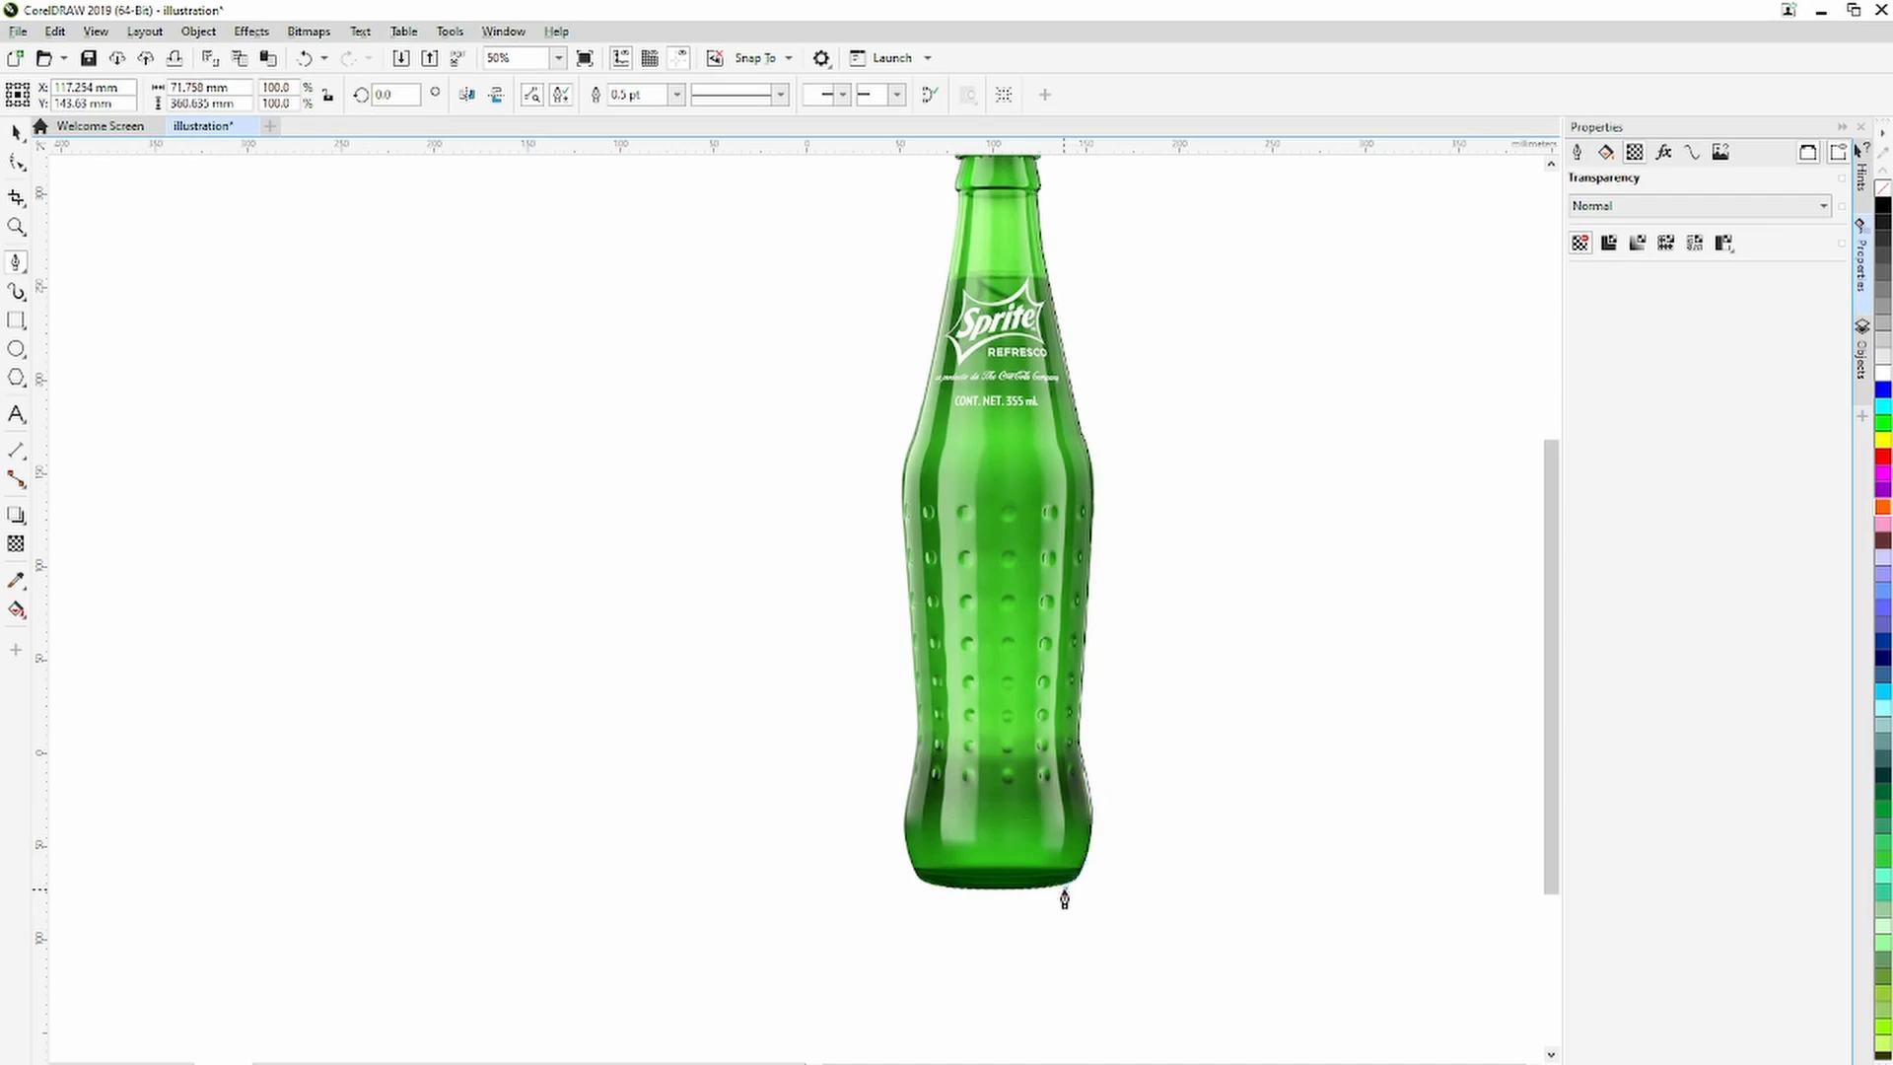
left_click(974, 893)
left_click(924, 886)
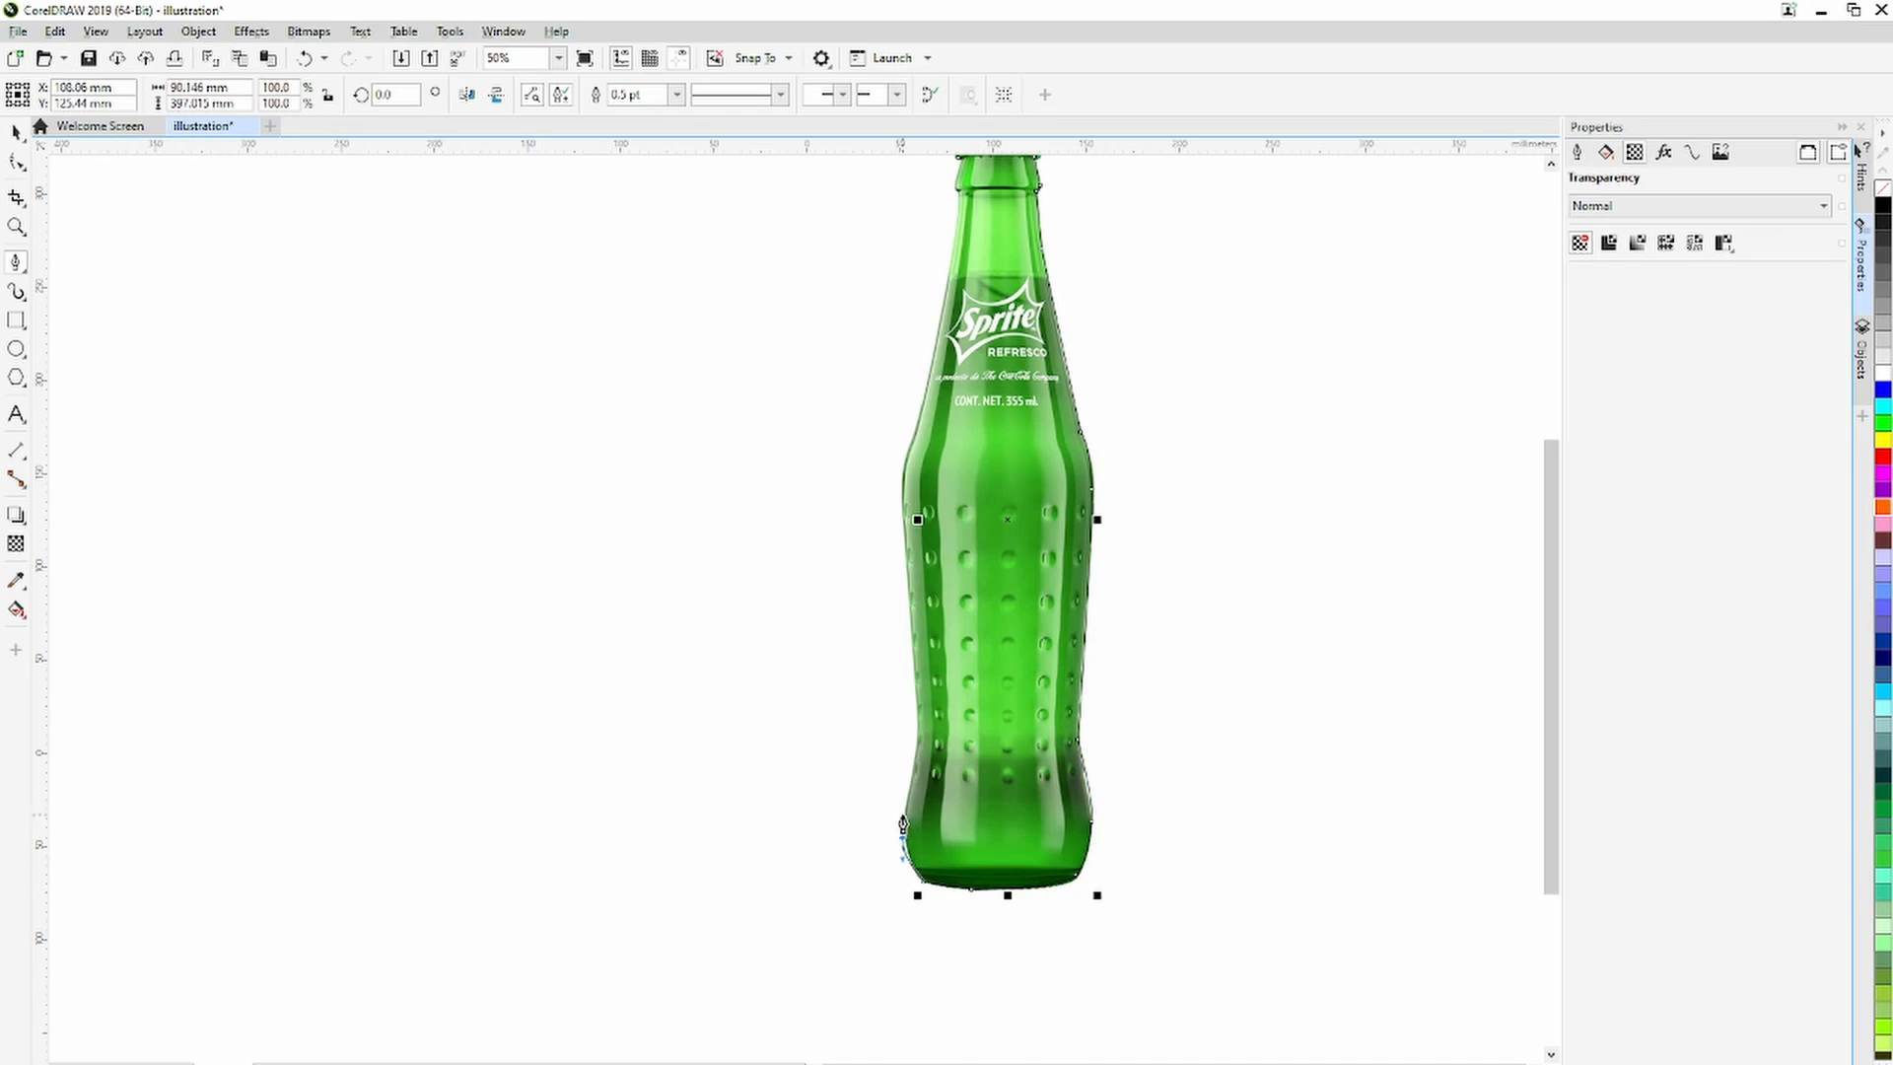
Trace the bottle's left side up past the neck ring and close the outline at its starting point, about 102 by 397 mm overall.
left_click(902, 823)
left_click(917, 734)
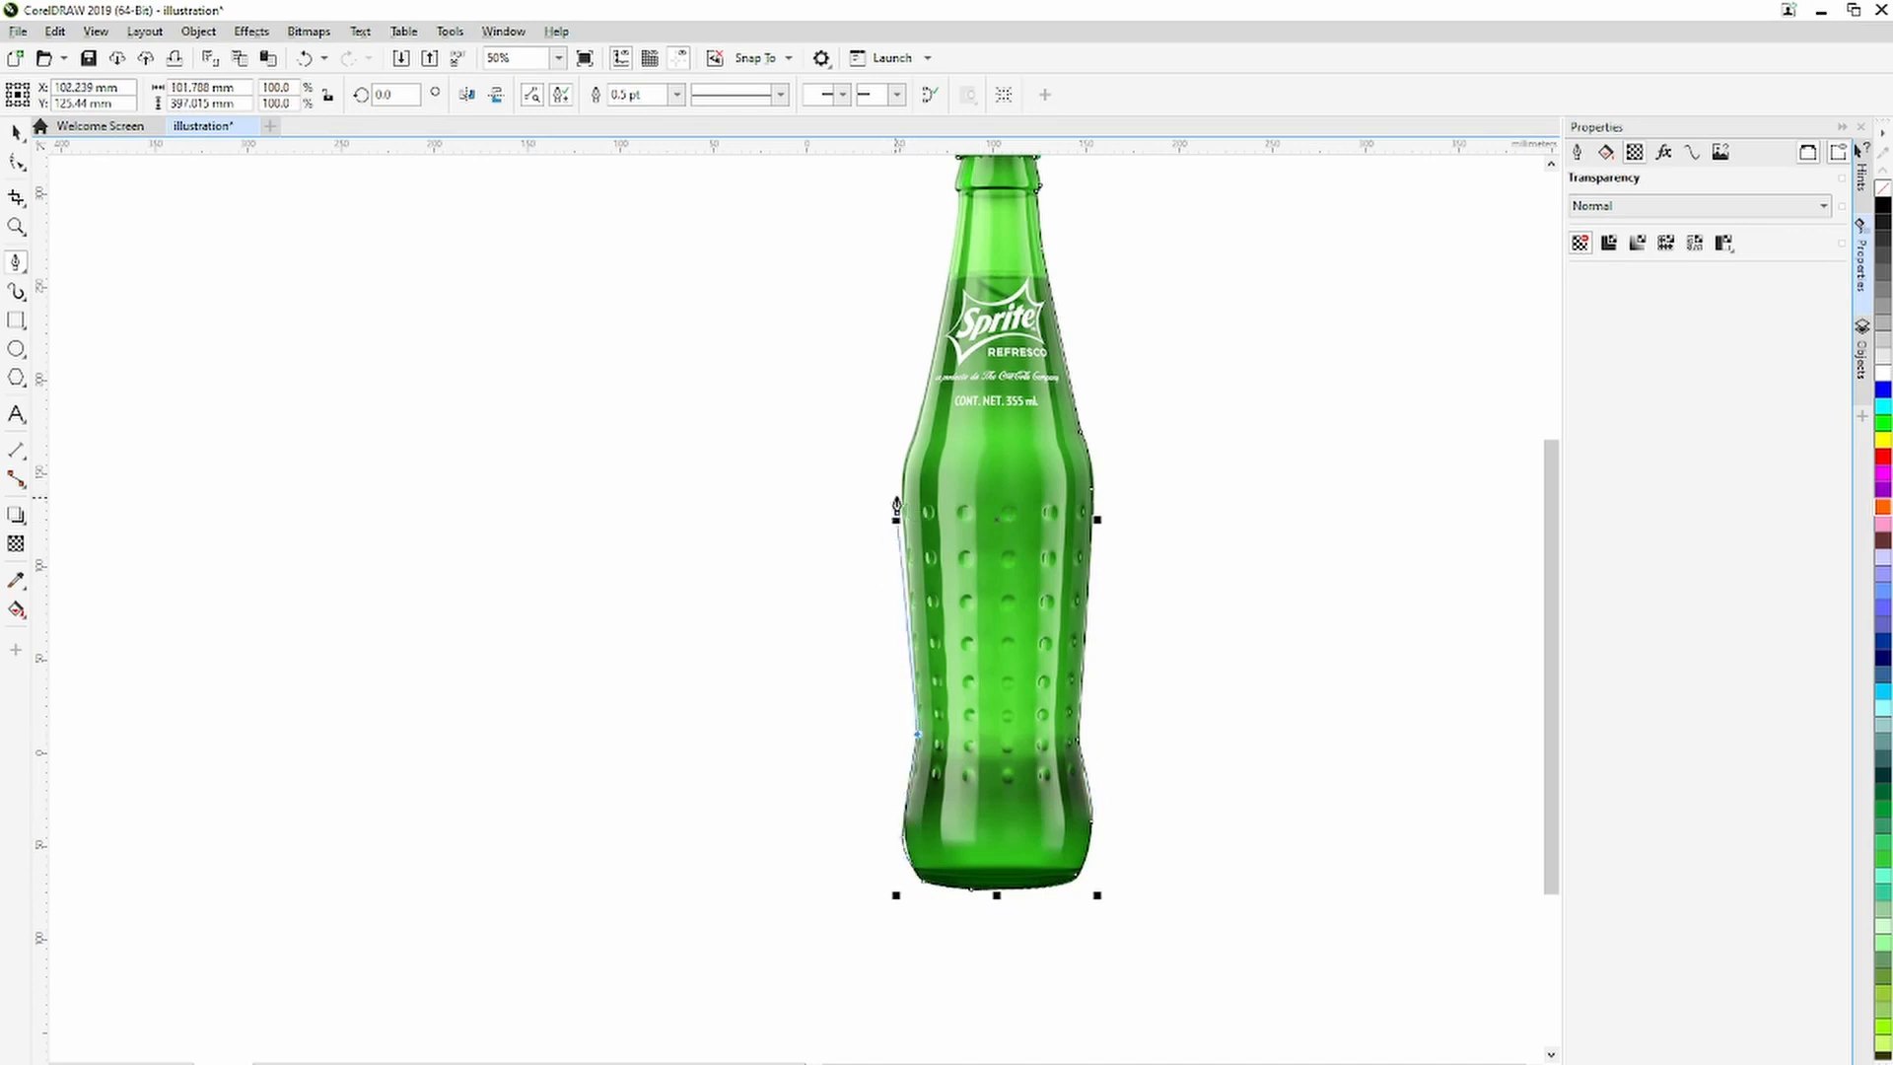
left_click(902, 479)
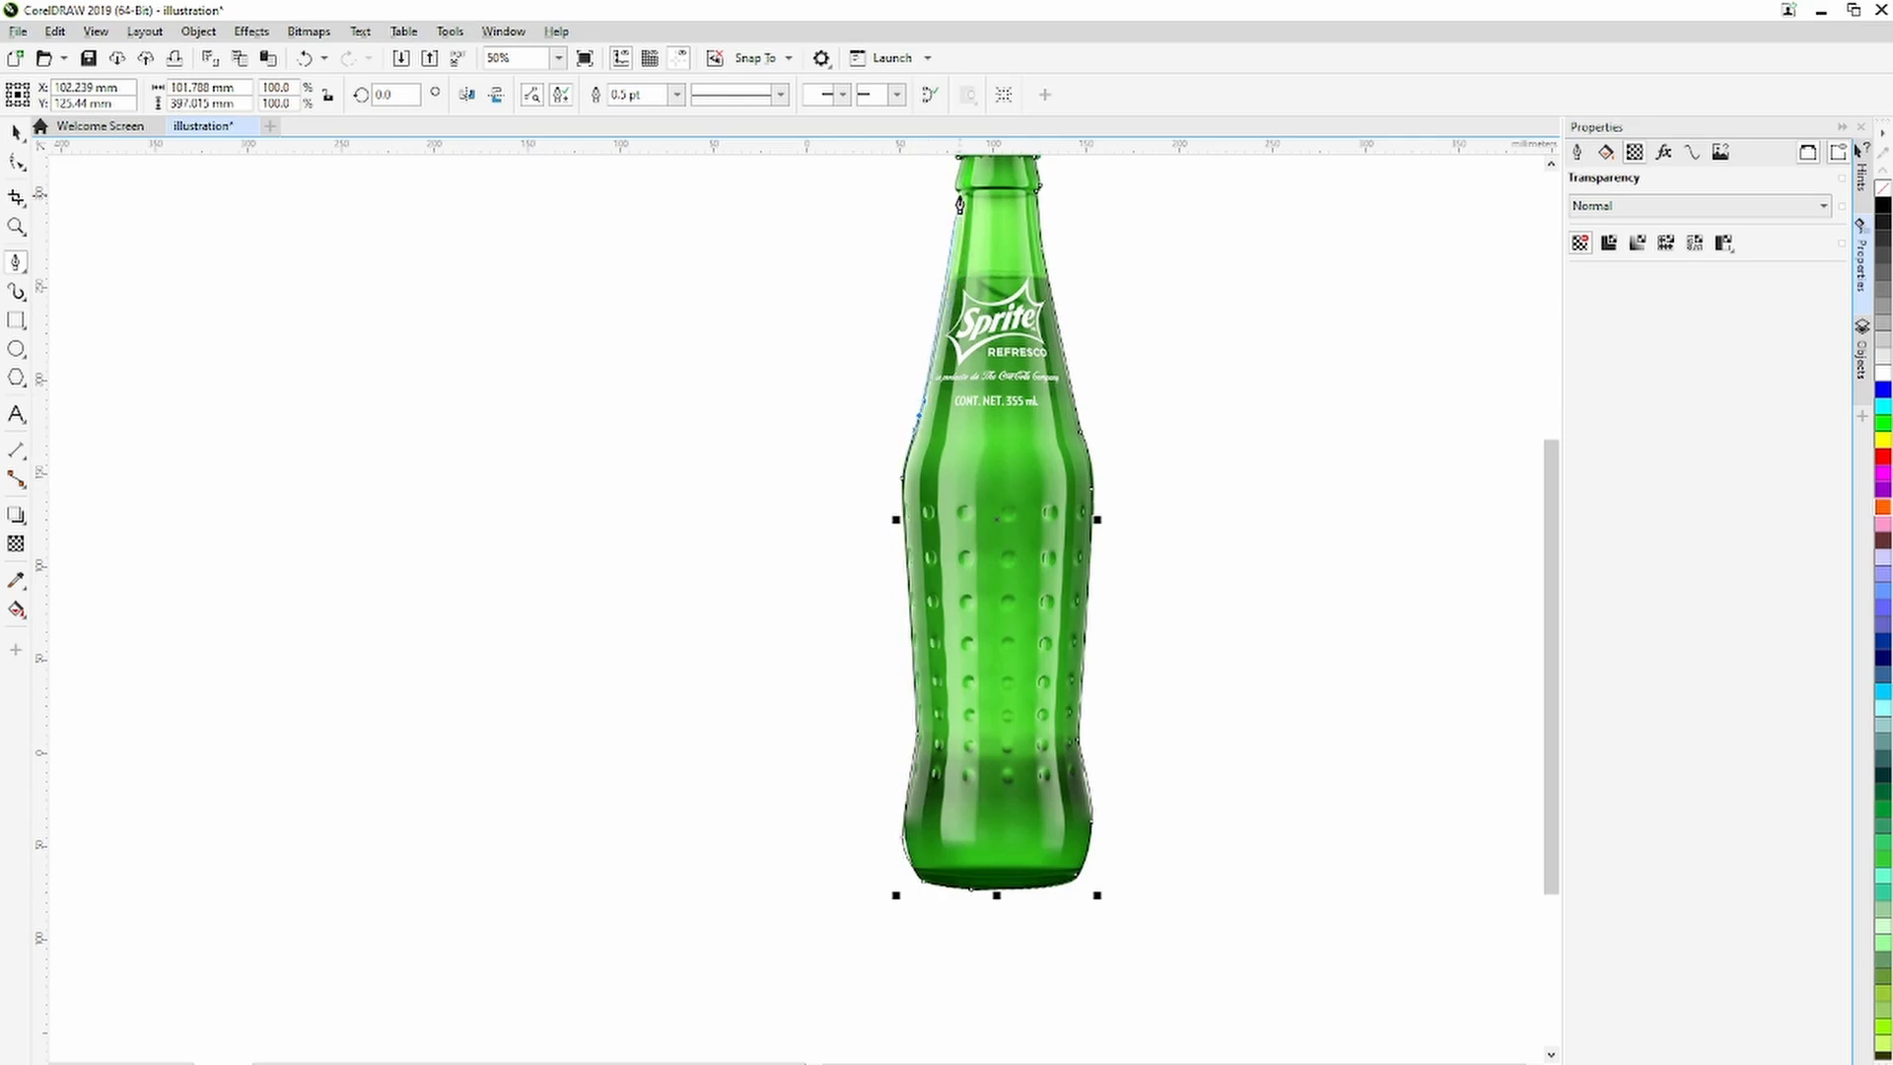
left_click(959, 209)
scroll(955, 176, "up", 1)
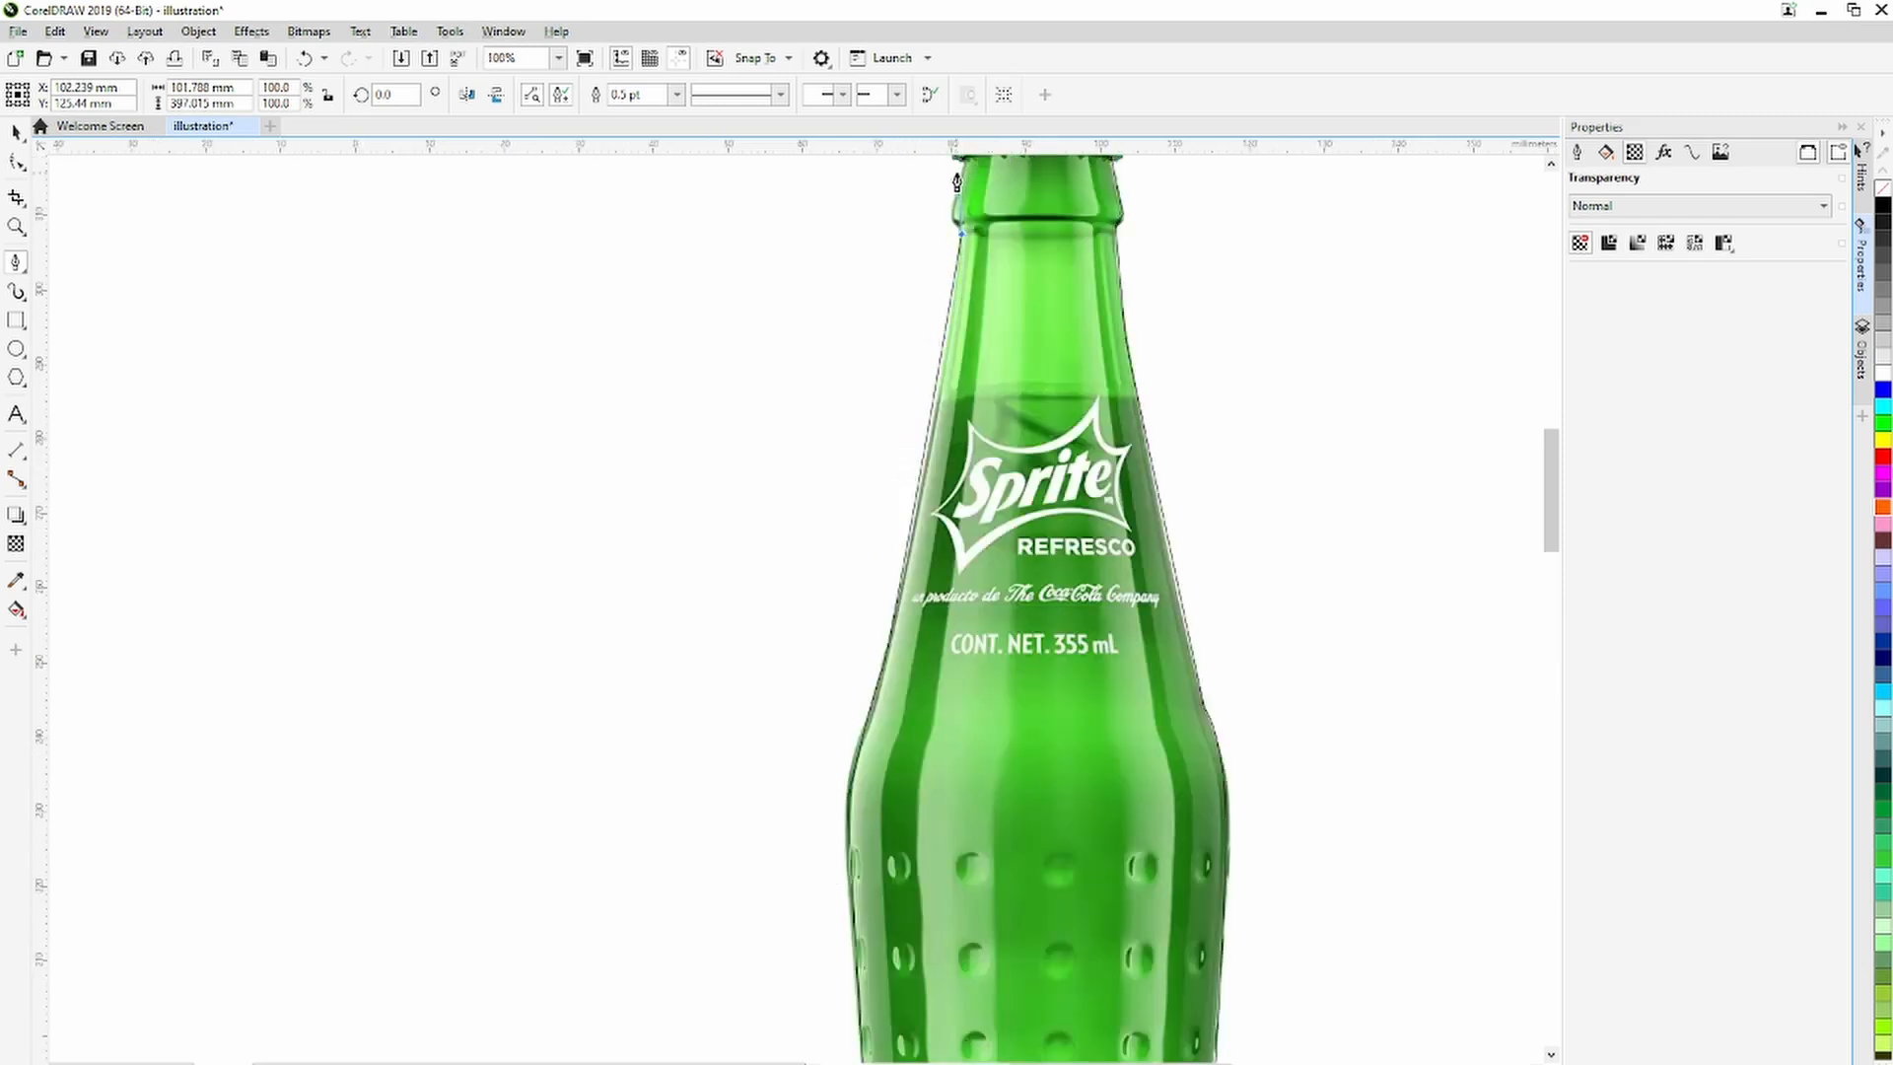
scroll(971, 187, "up", 1)
left_click_drag(1550, 496, 1513, 461)
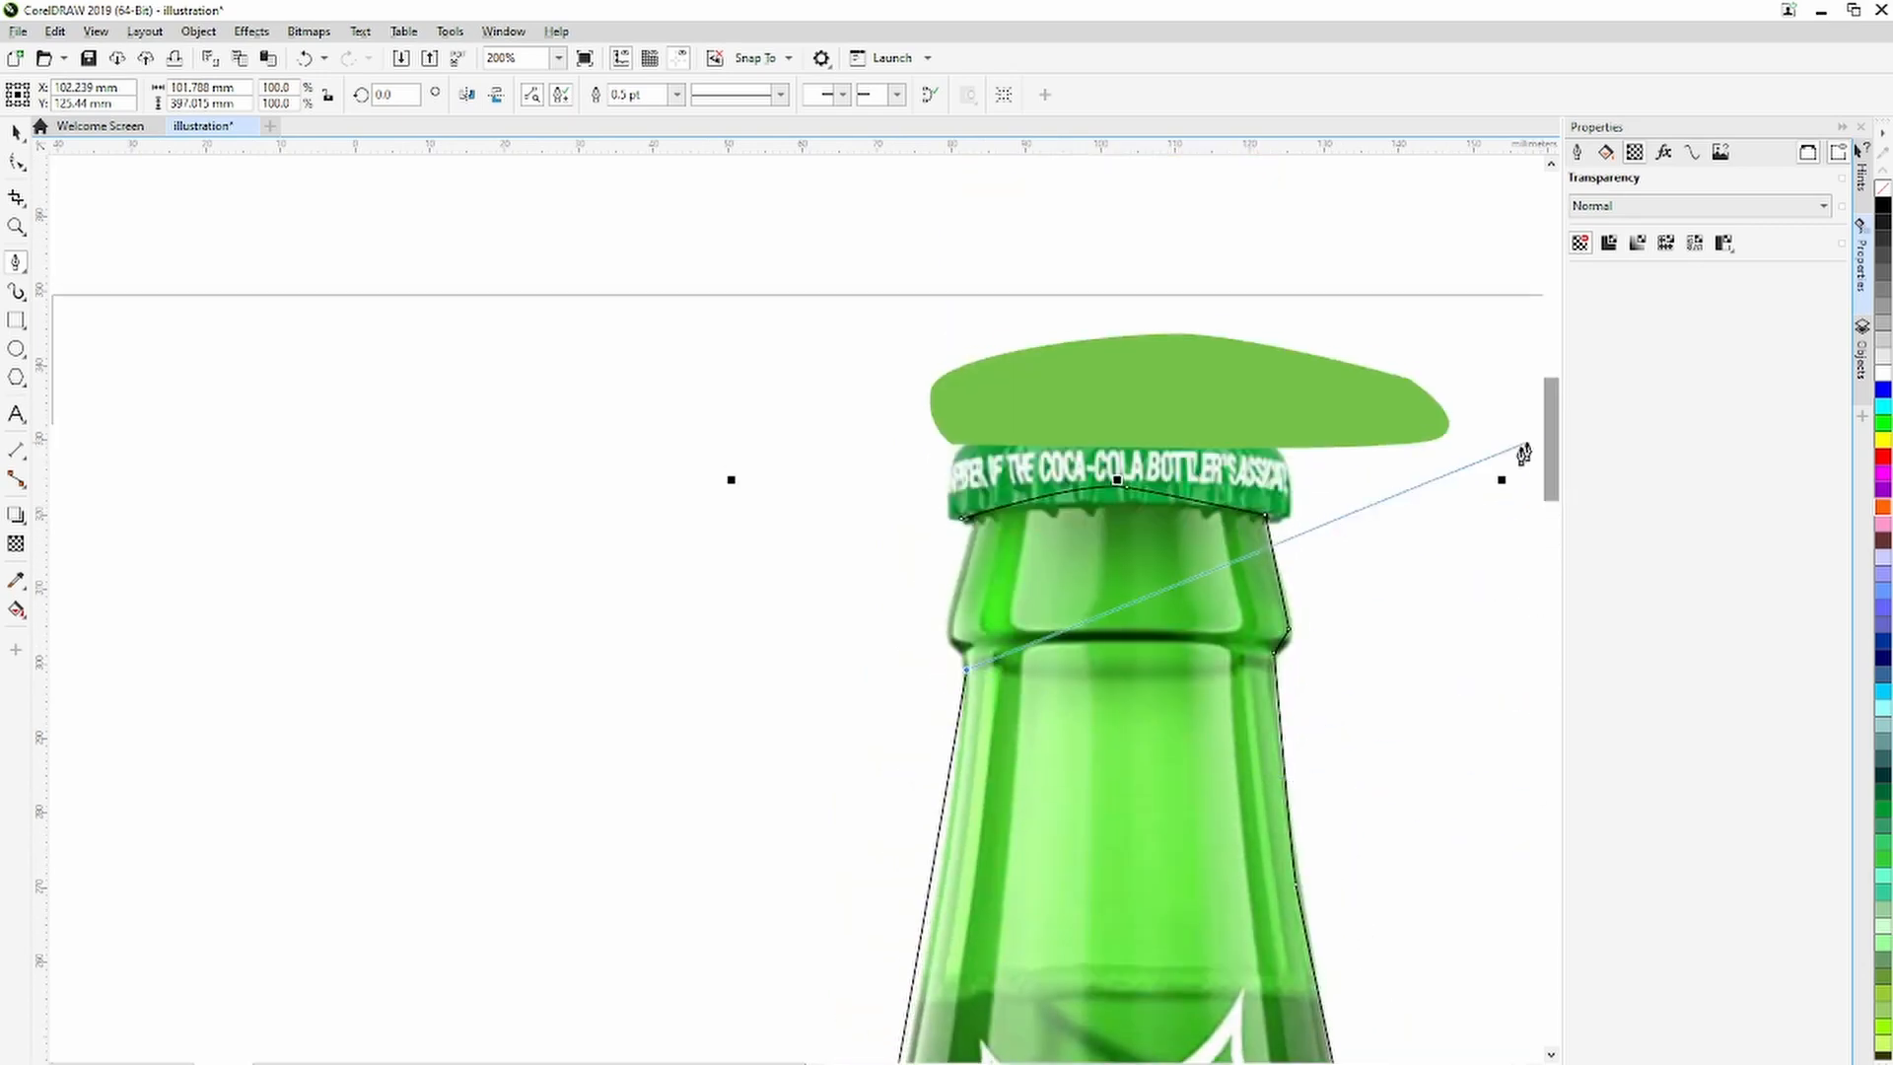
left_click(947, 640)
left_click(961, 517)
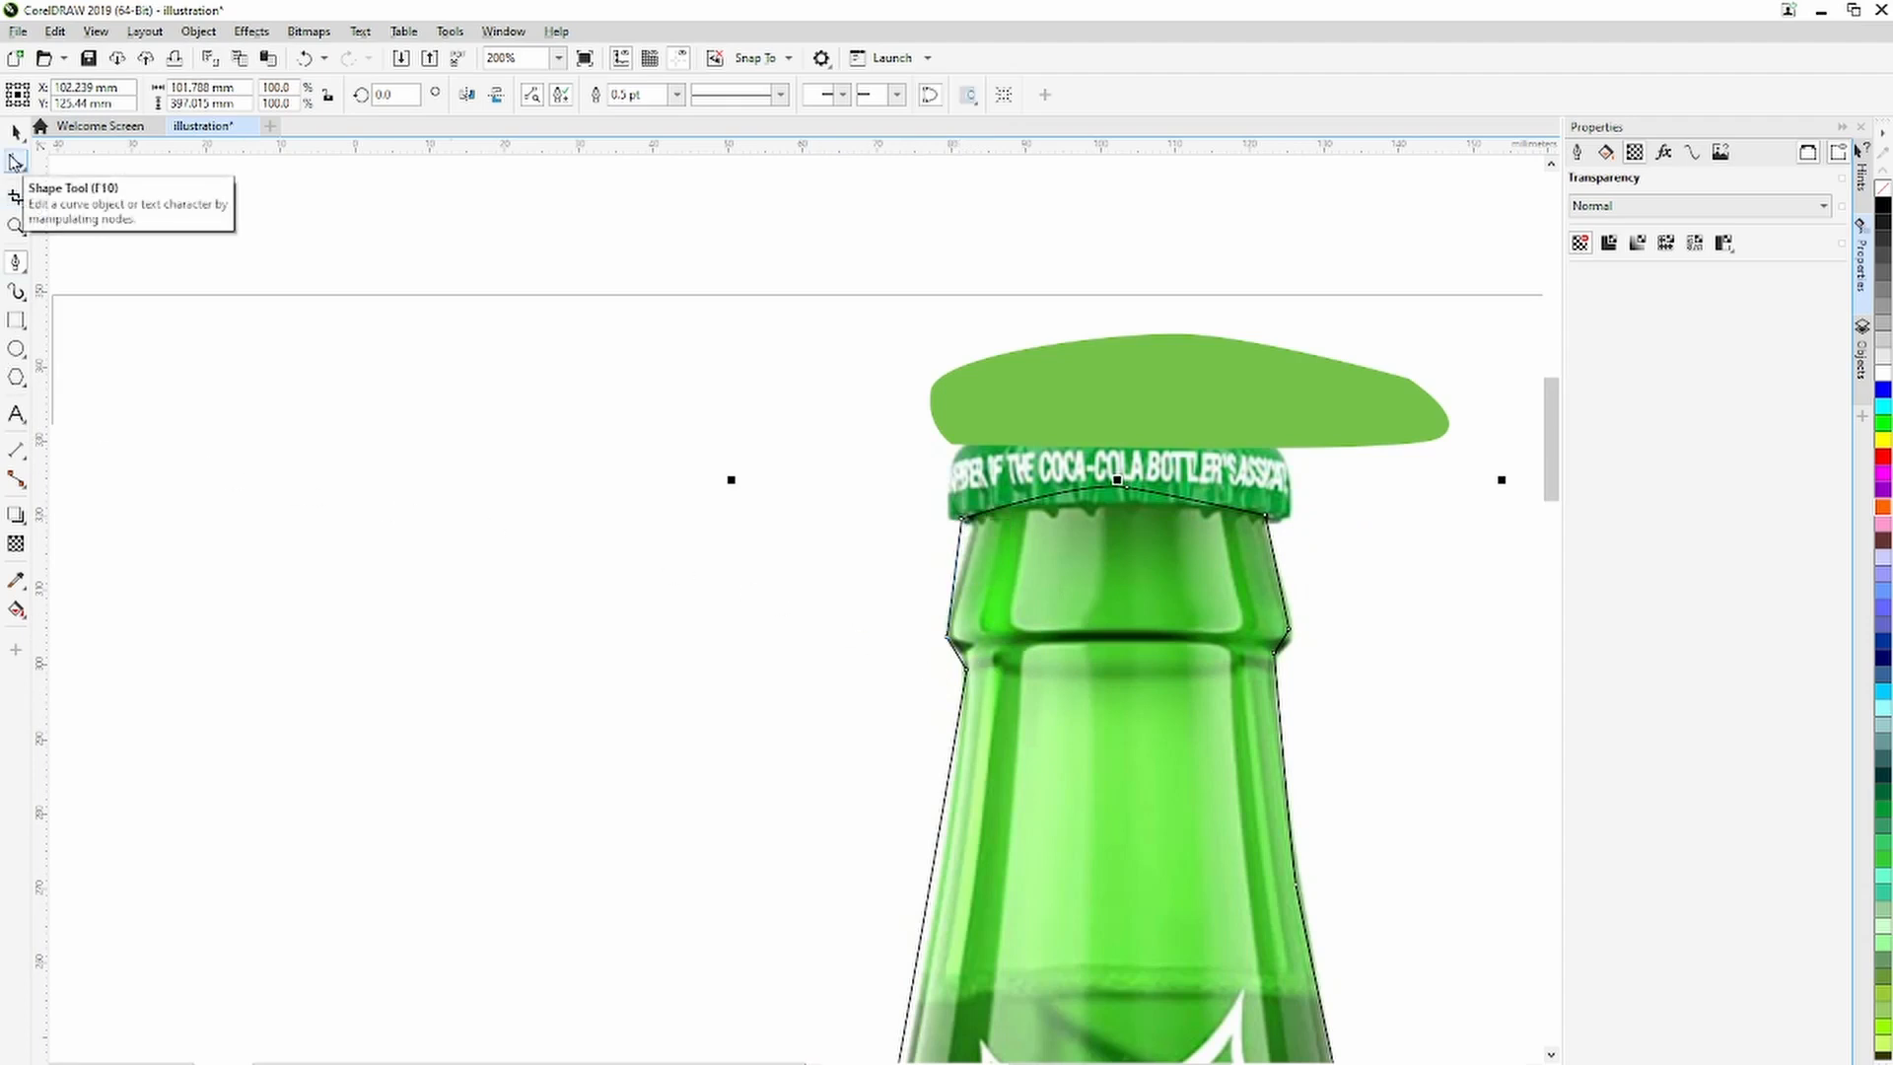
Shift the traced outline's upper left node onto the bottle's edge just below the cap with the Shape tool.
left_click(16, 163)
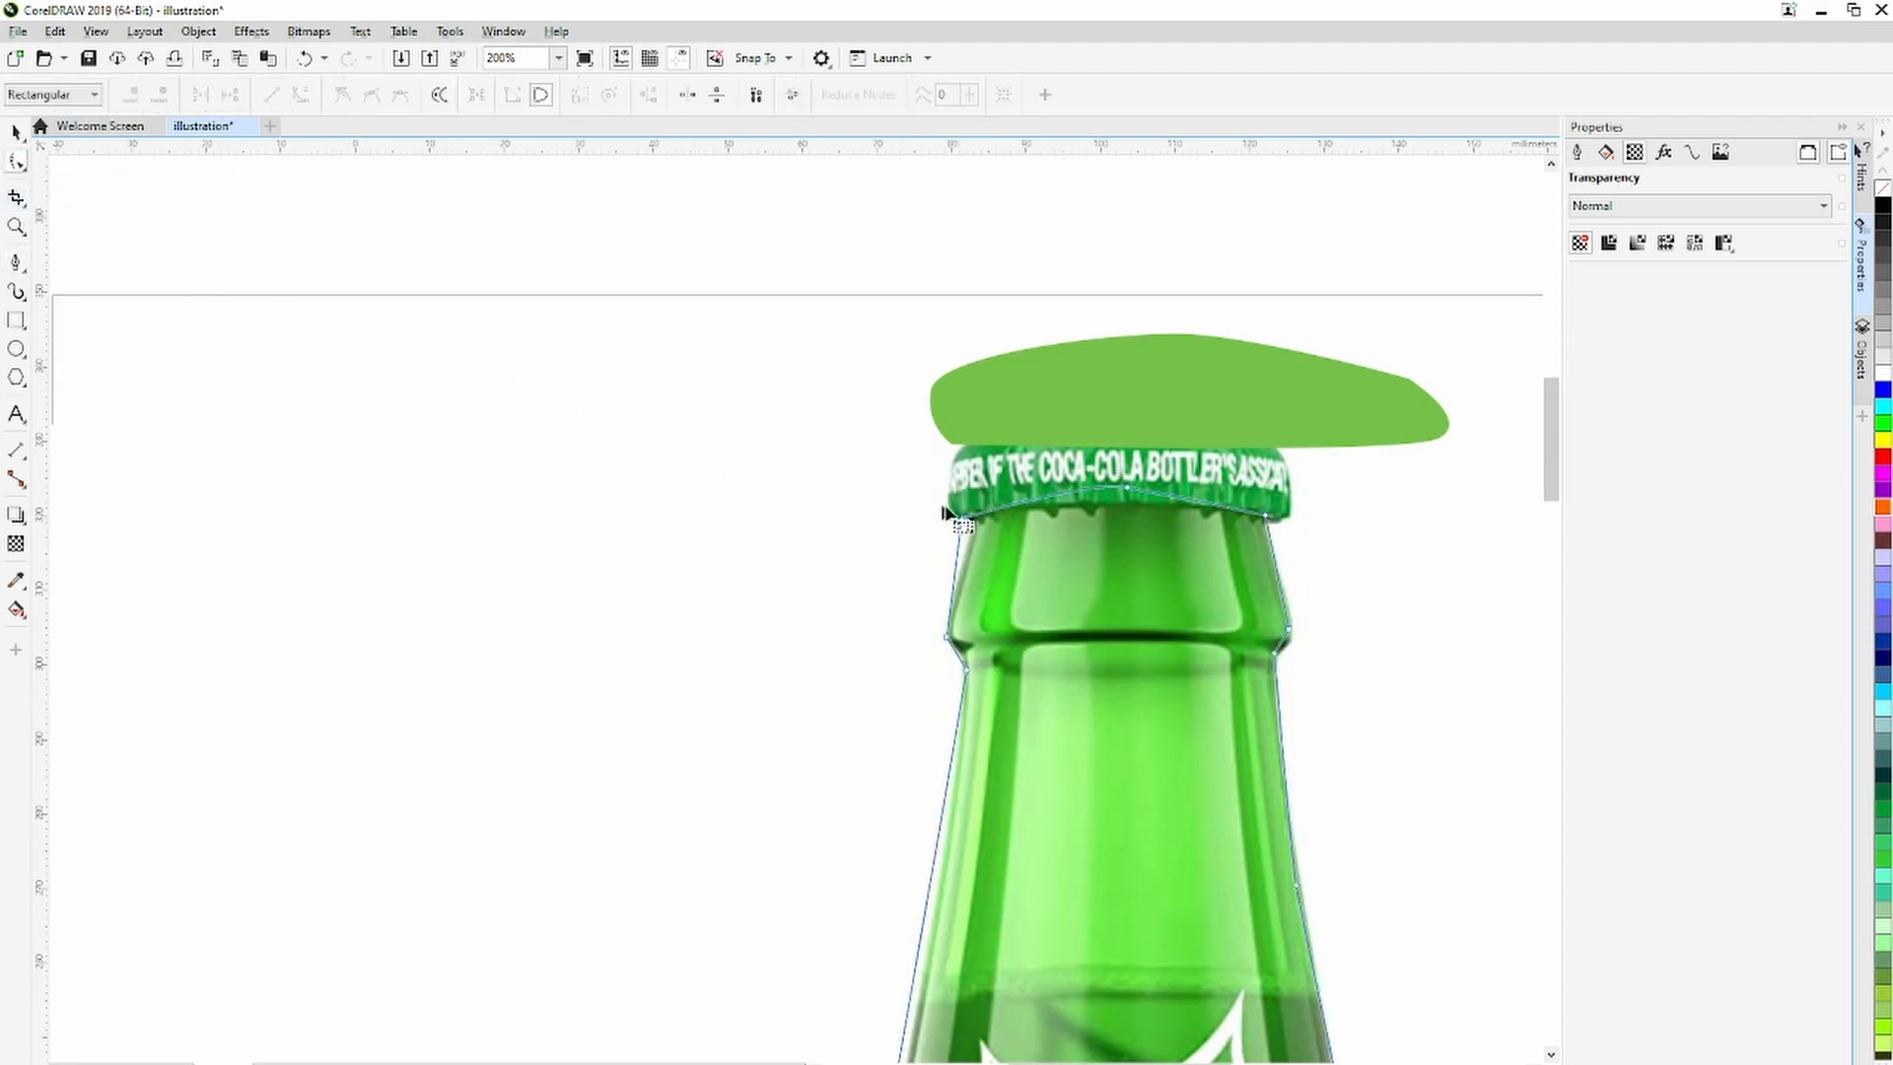
left_click(965, 516)
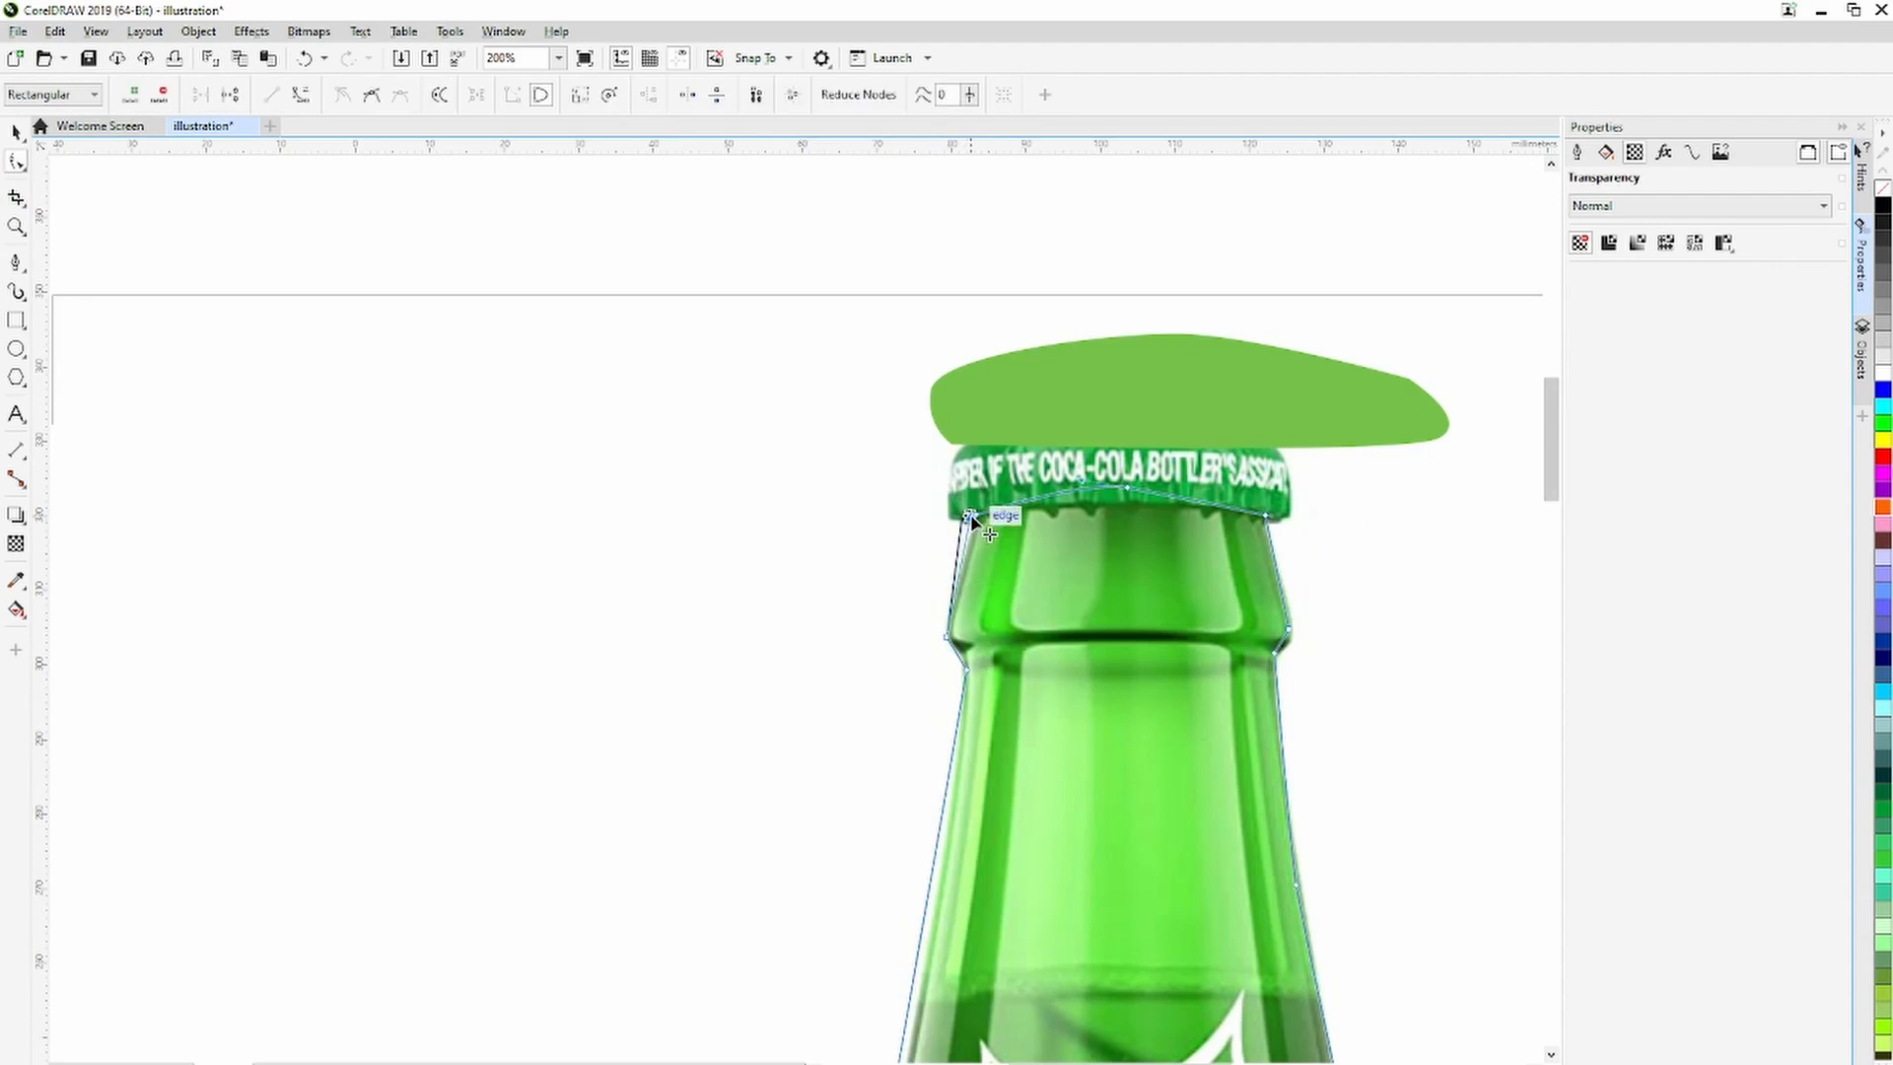
left_click_drag(972, 512, 972, 513)
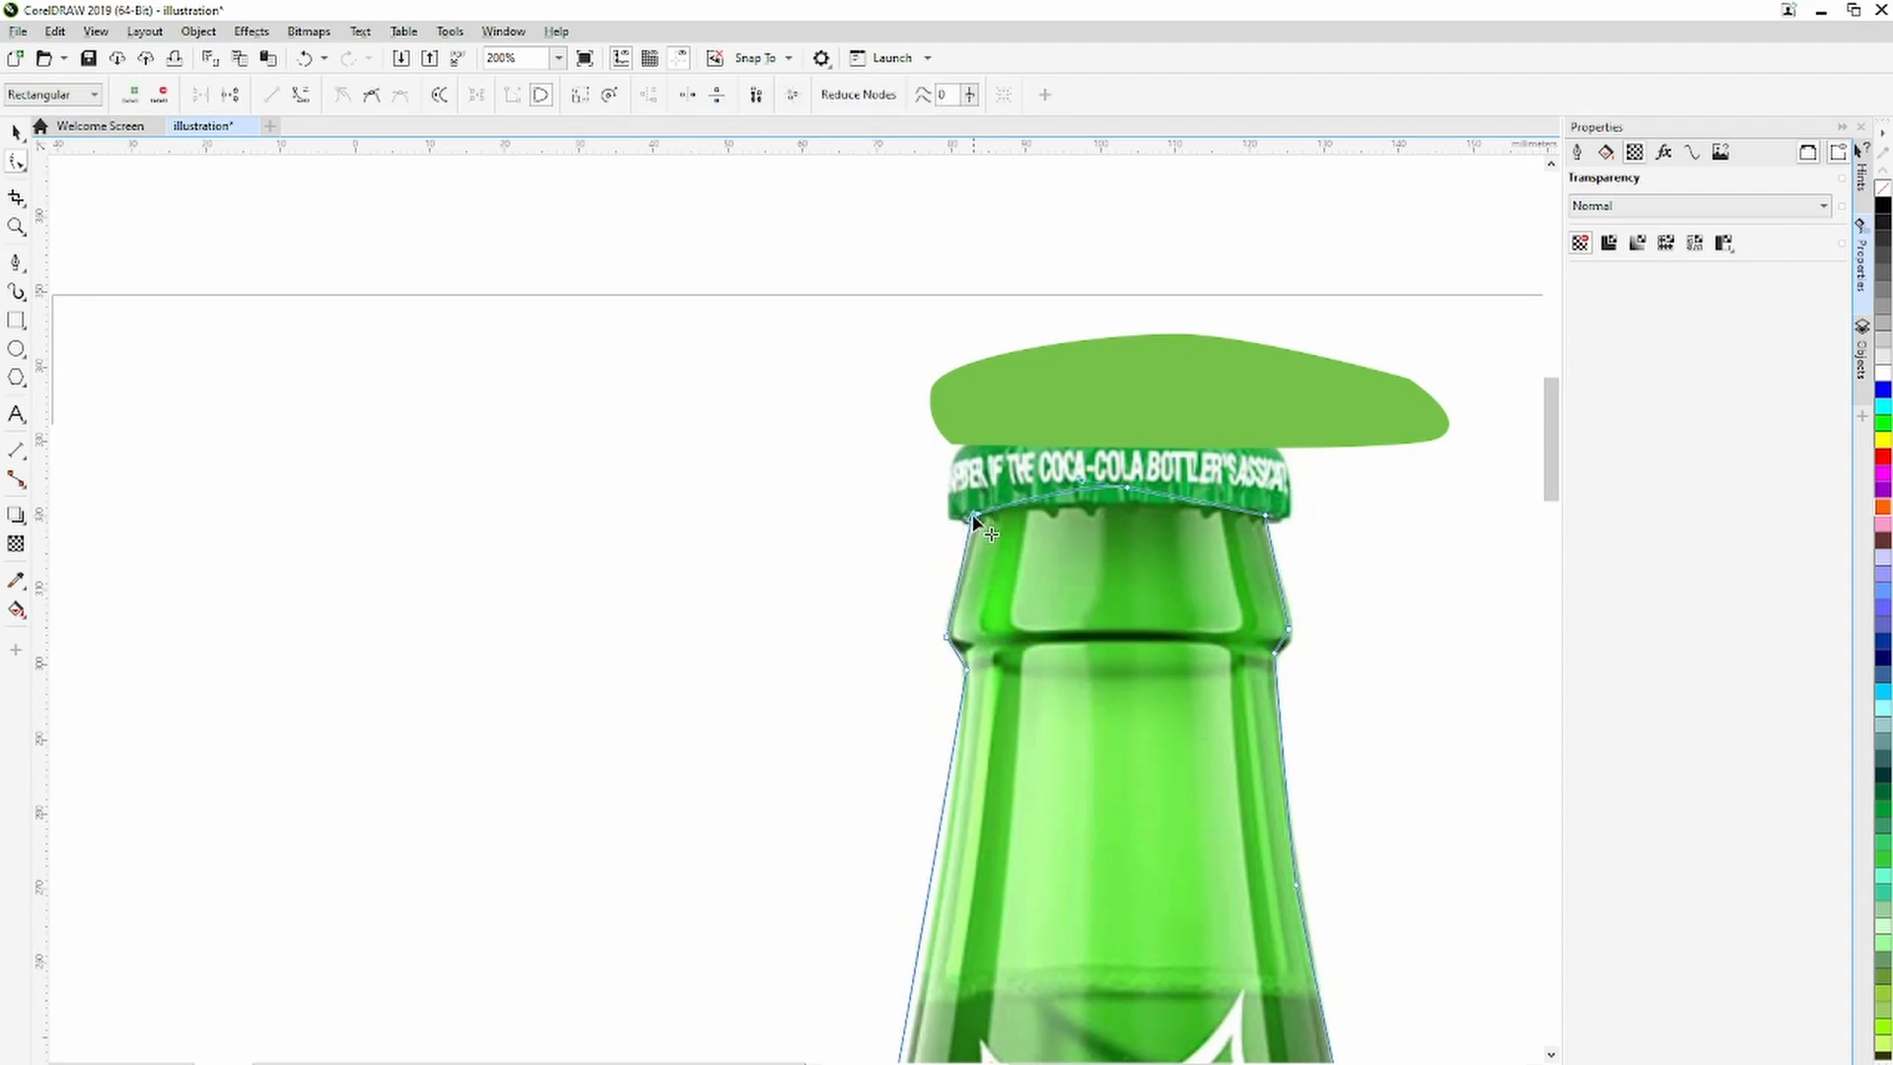
Move the reference photo off the left side of the page and reposition the traced bottle outline on the page.
left_click(16, 133)
scroll(608, 625, "down", 5)
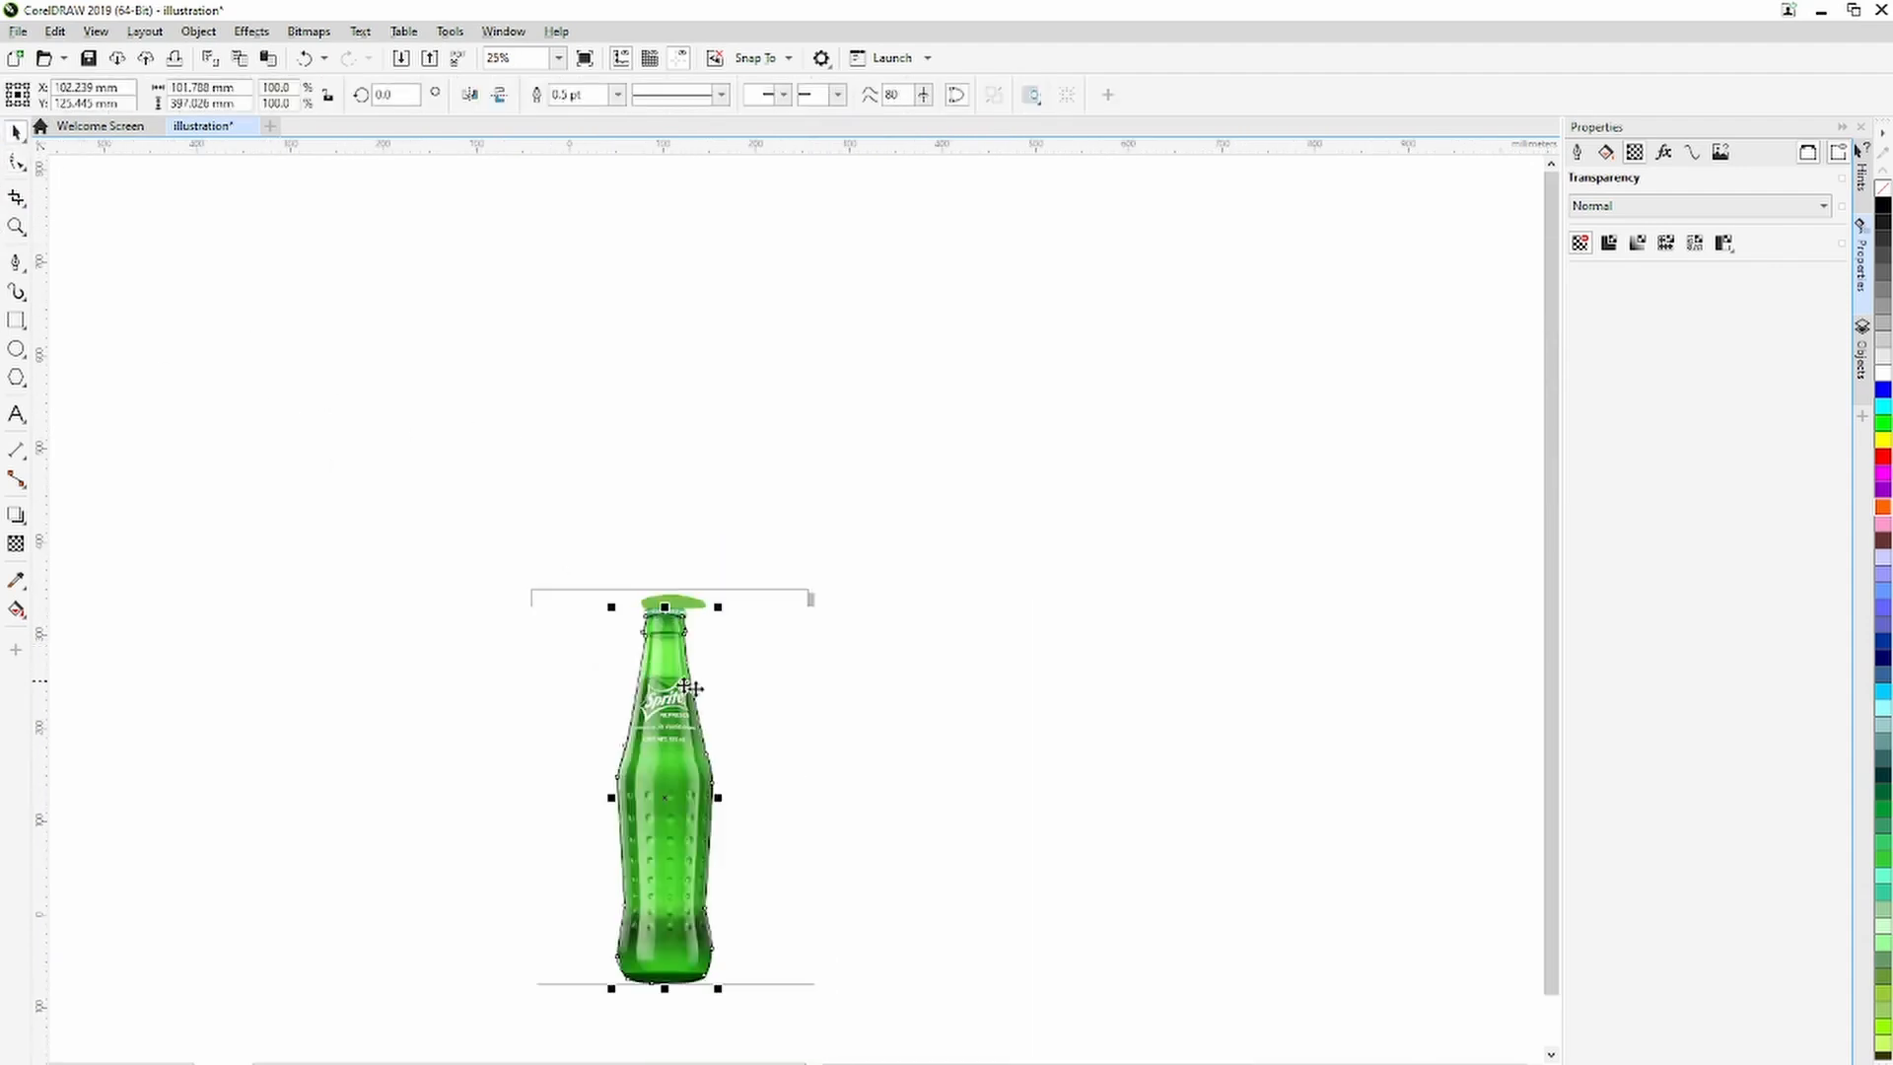
left_click_drag(786, 798, 431, 769)
left_click(678, 783)
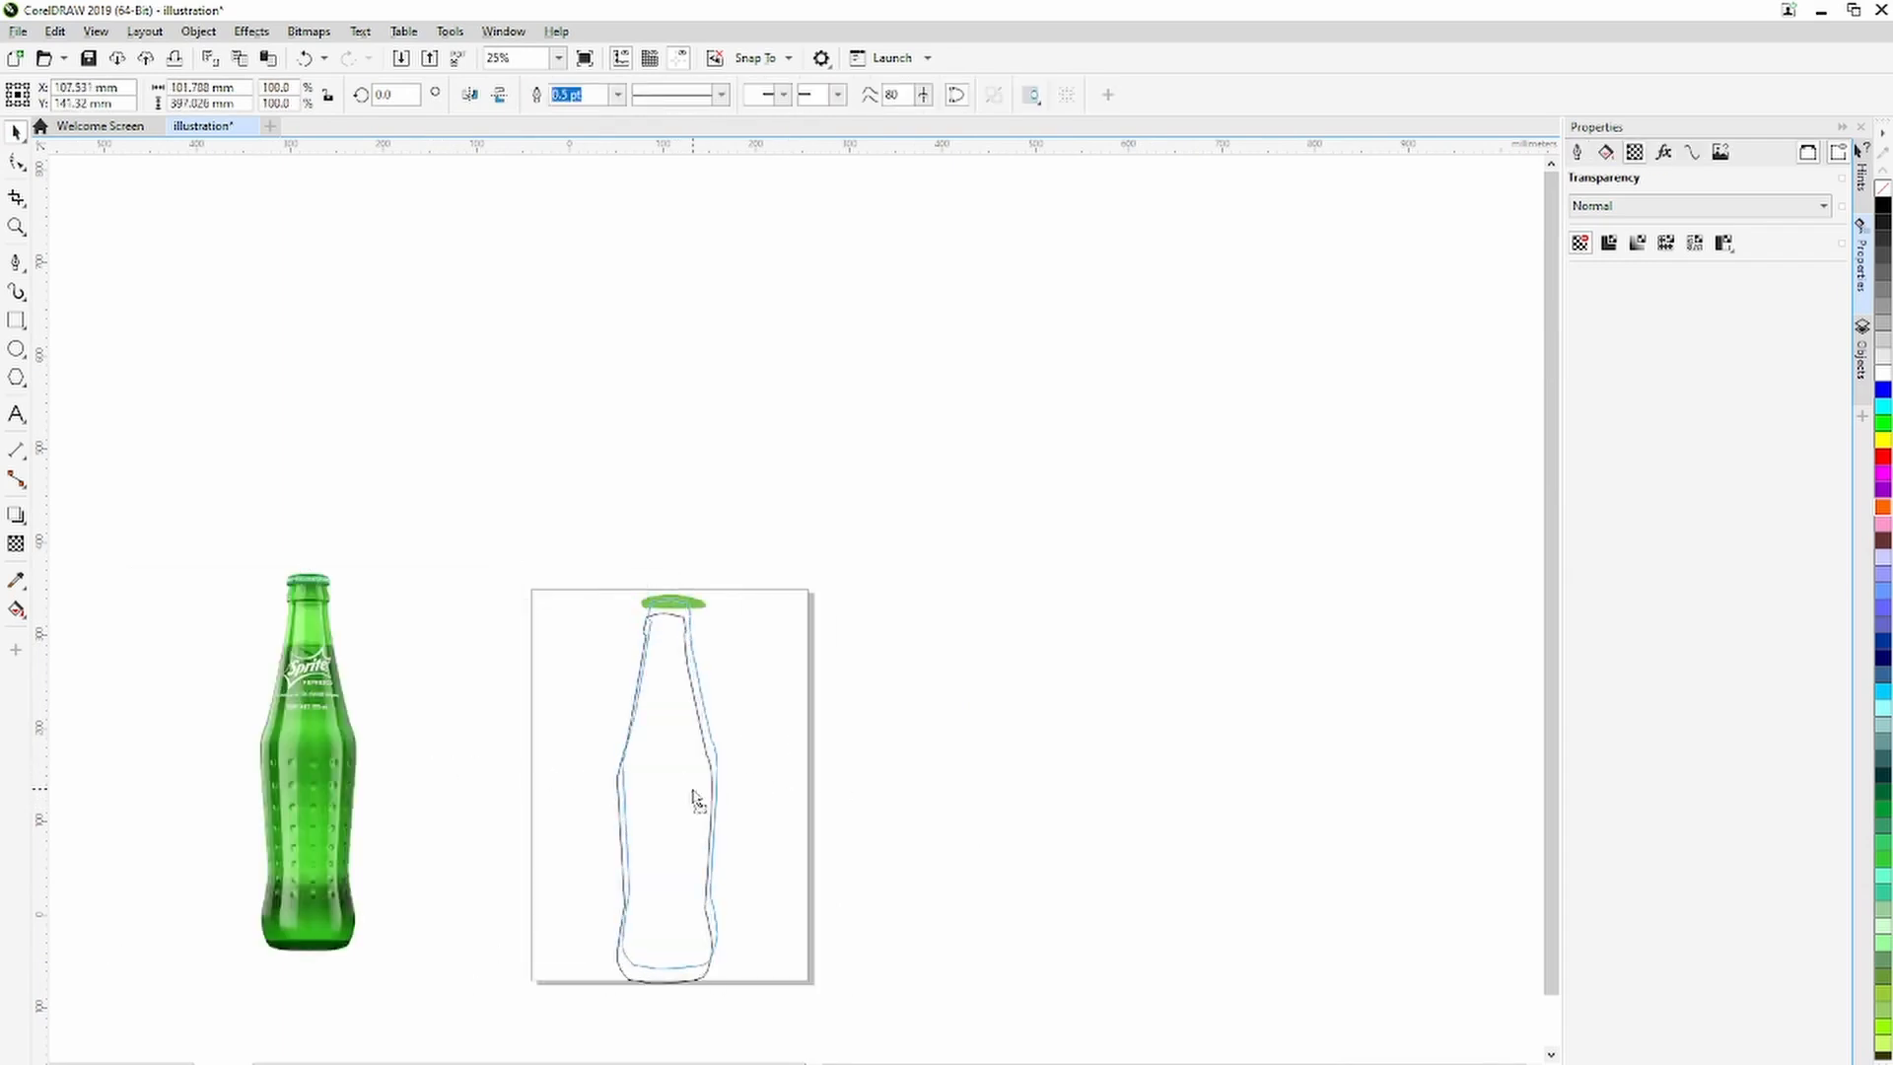
left_click_drag(695, 798, 696, 802)
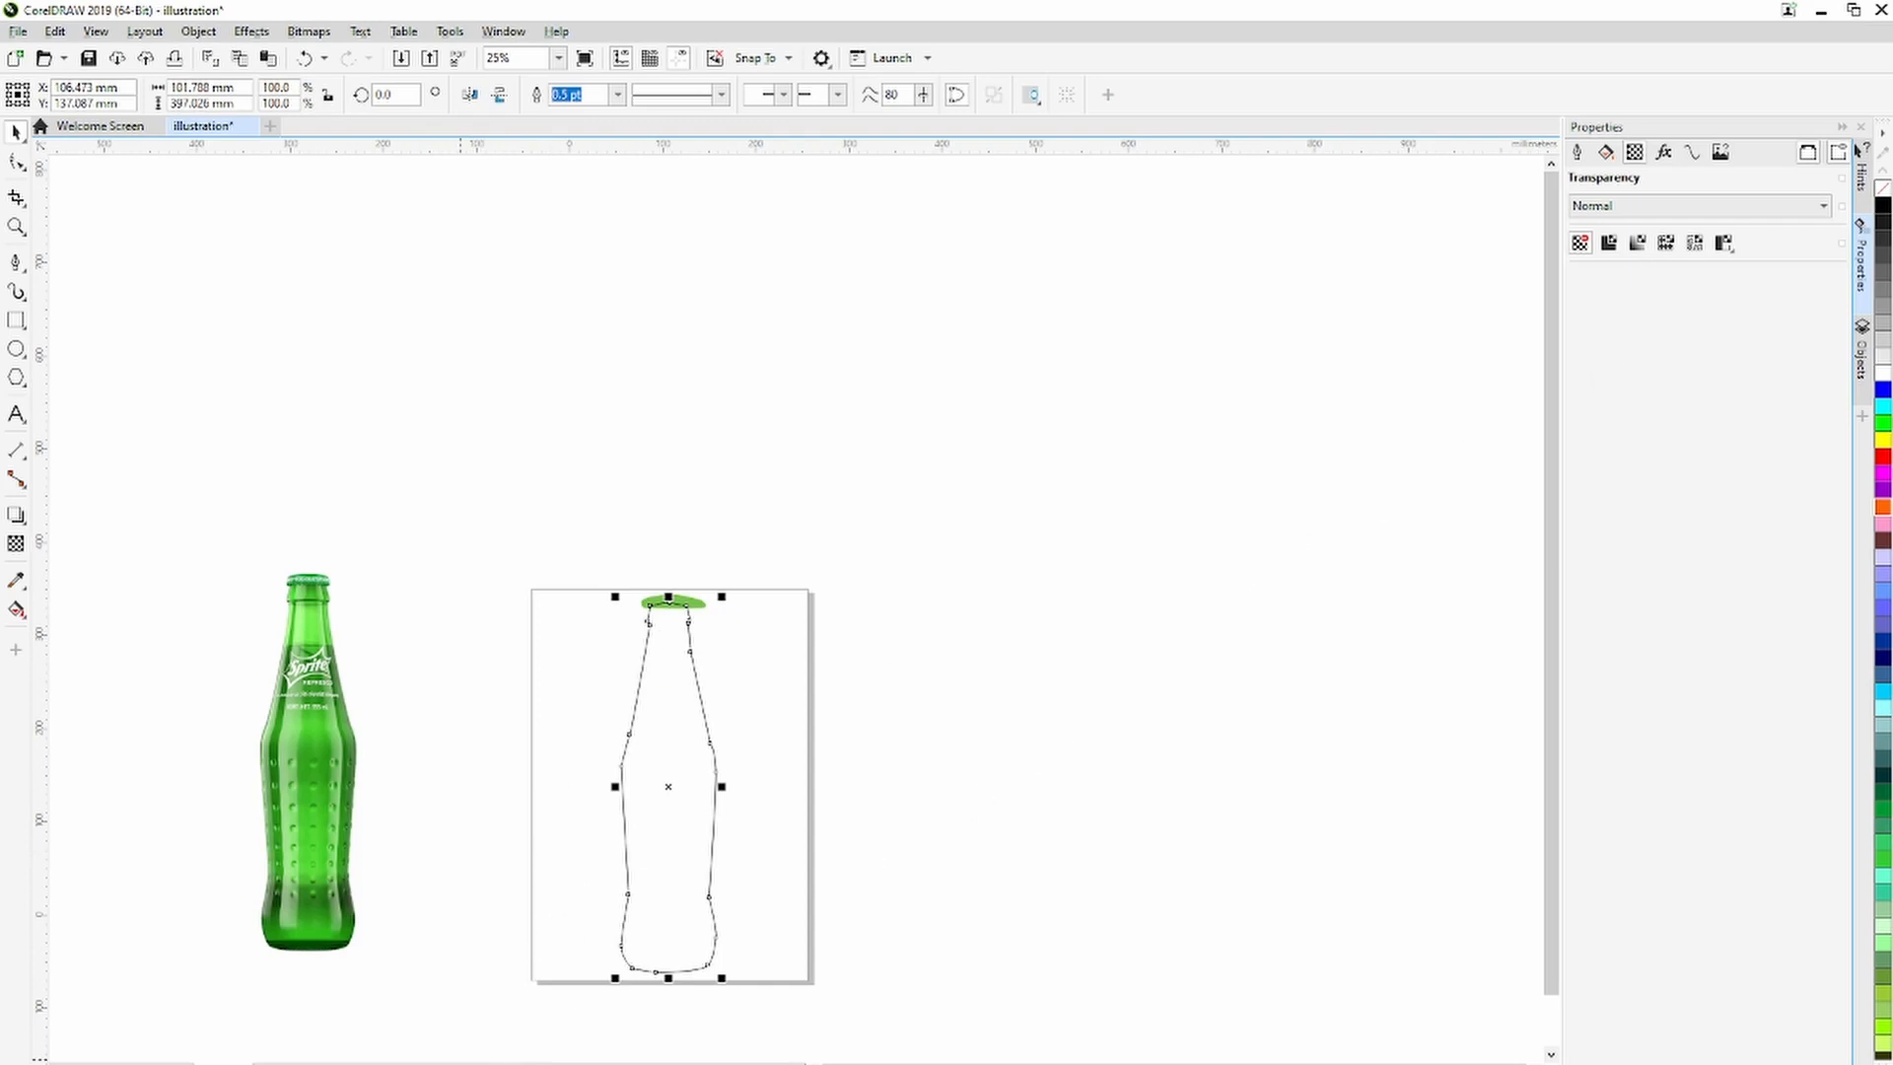
Fill the bottle outline with the cap's light green and move it down clear of the cap shape.
left_click(559, 1063)
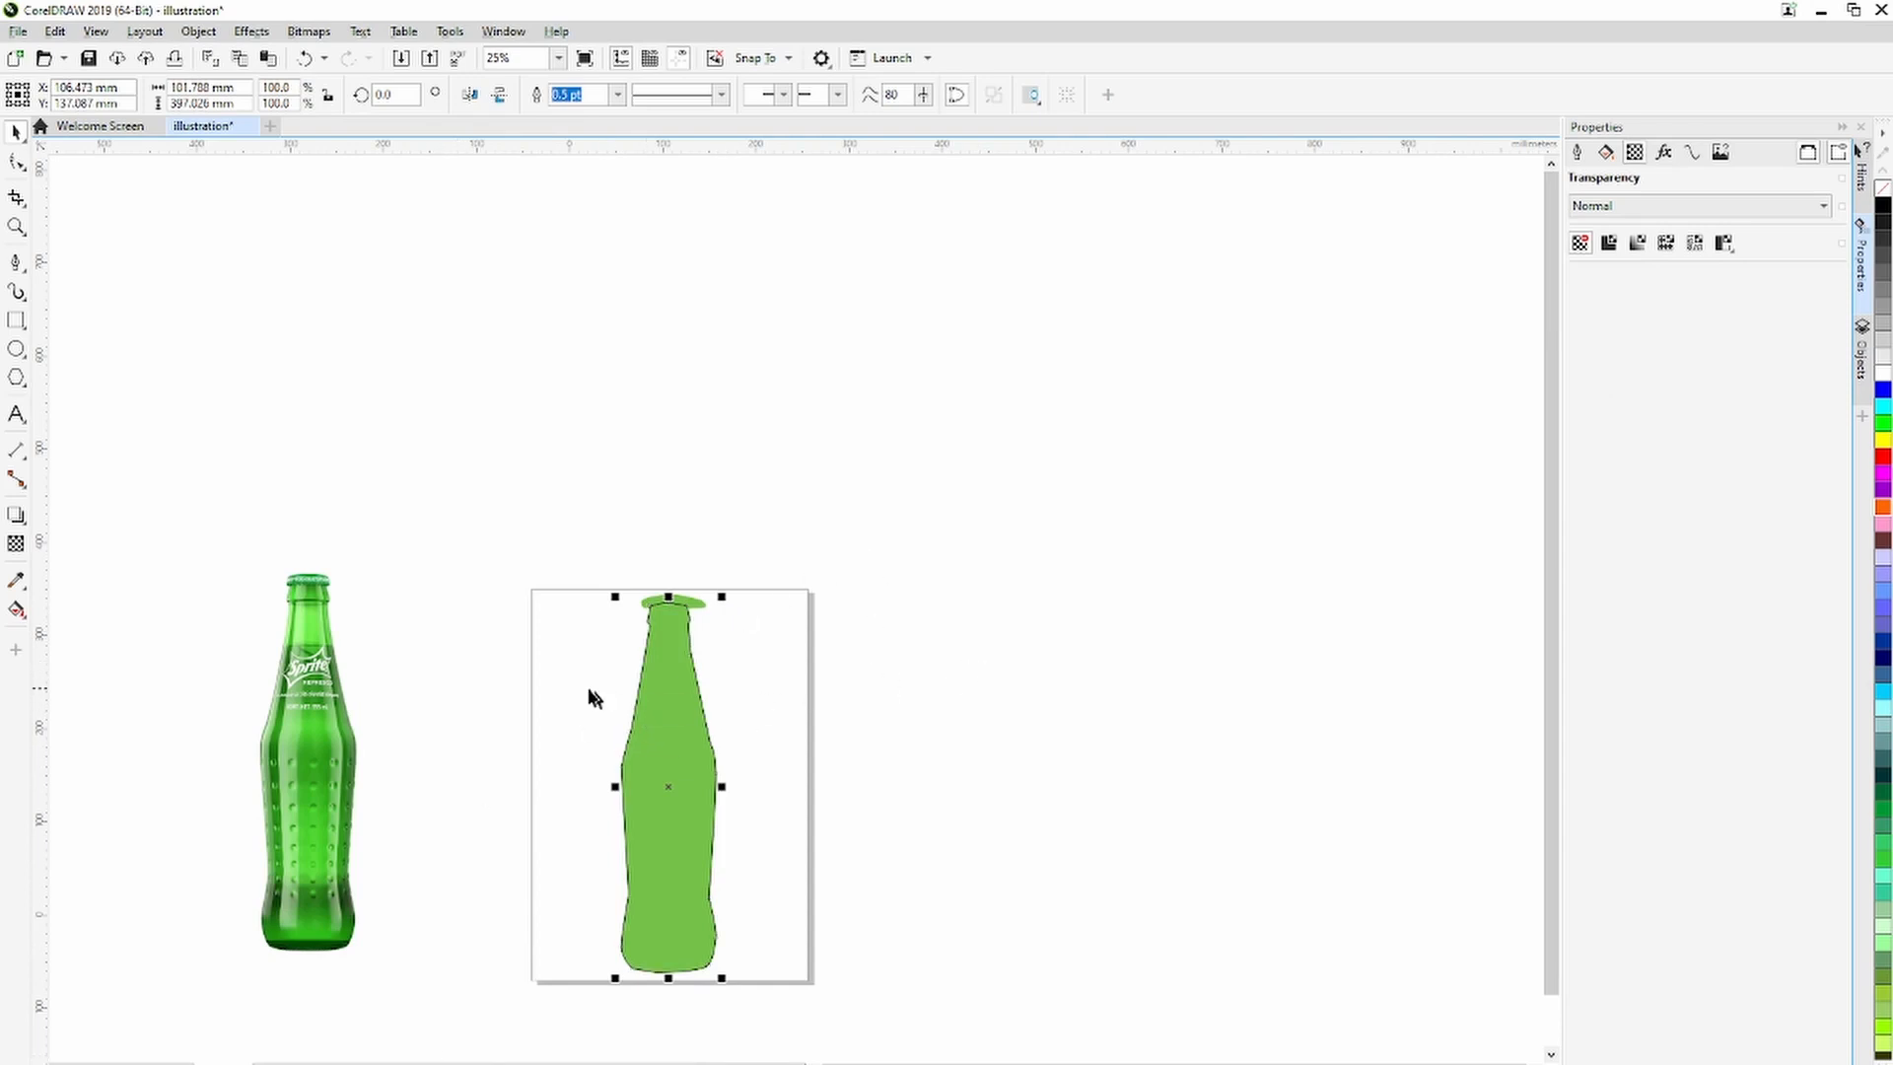
scroll(650, 644, "up", 1)
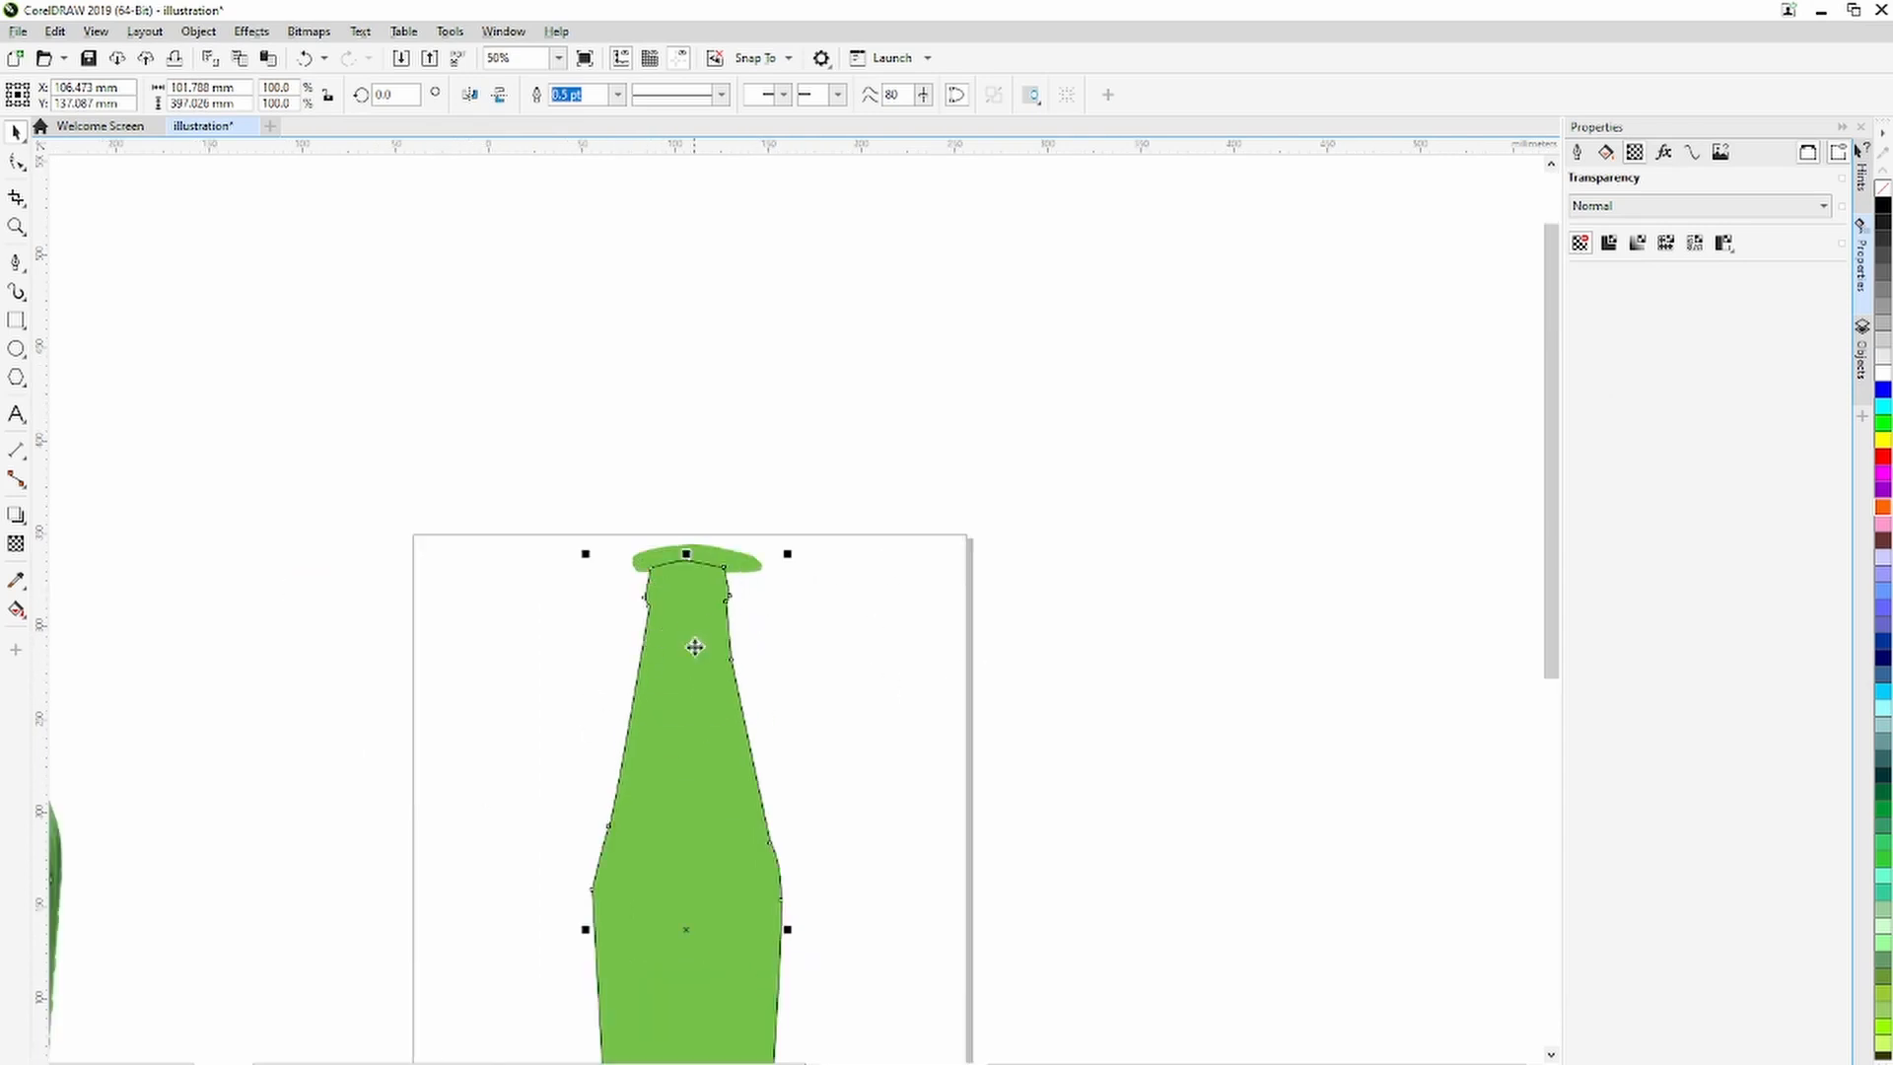
scroll(695, 700, "down", 1)
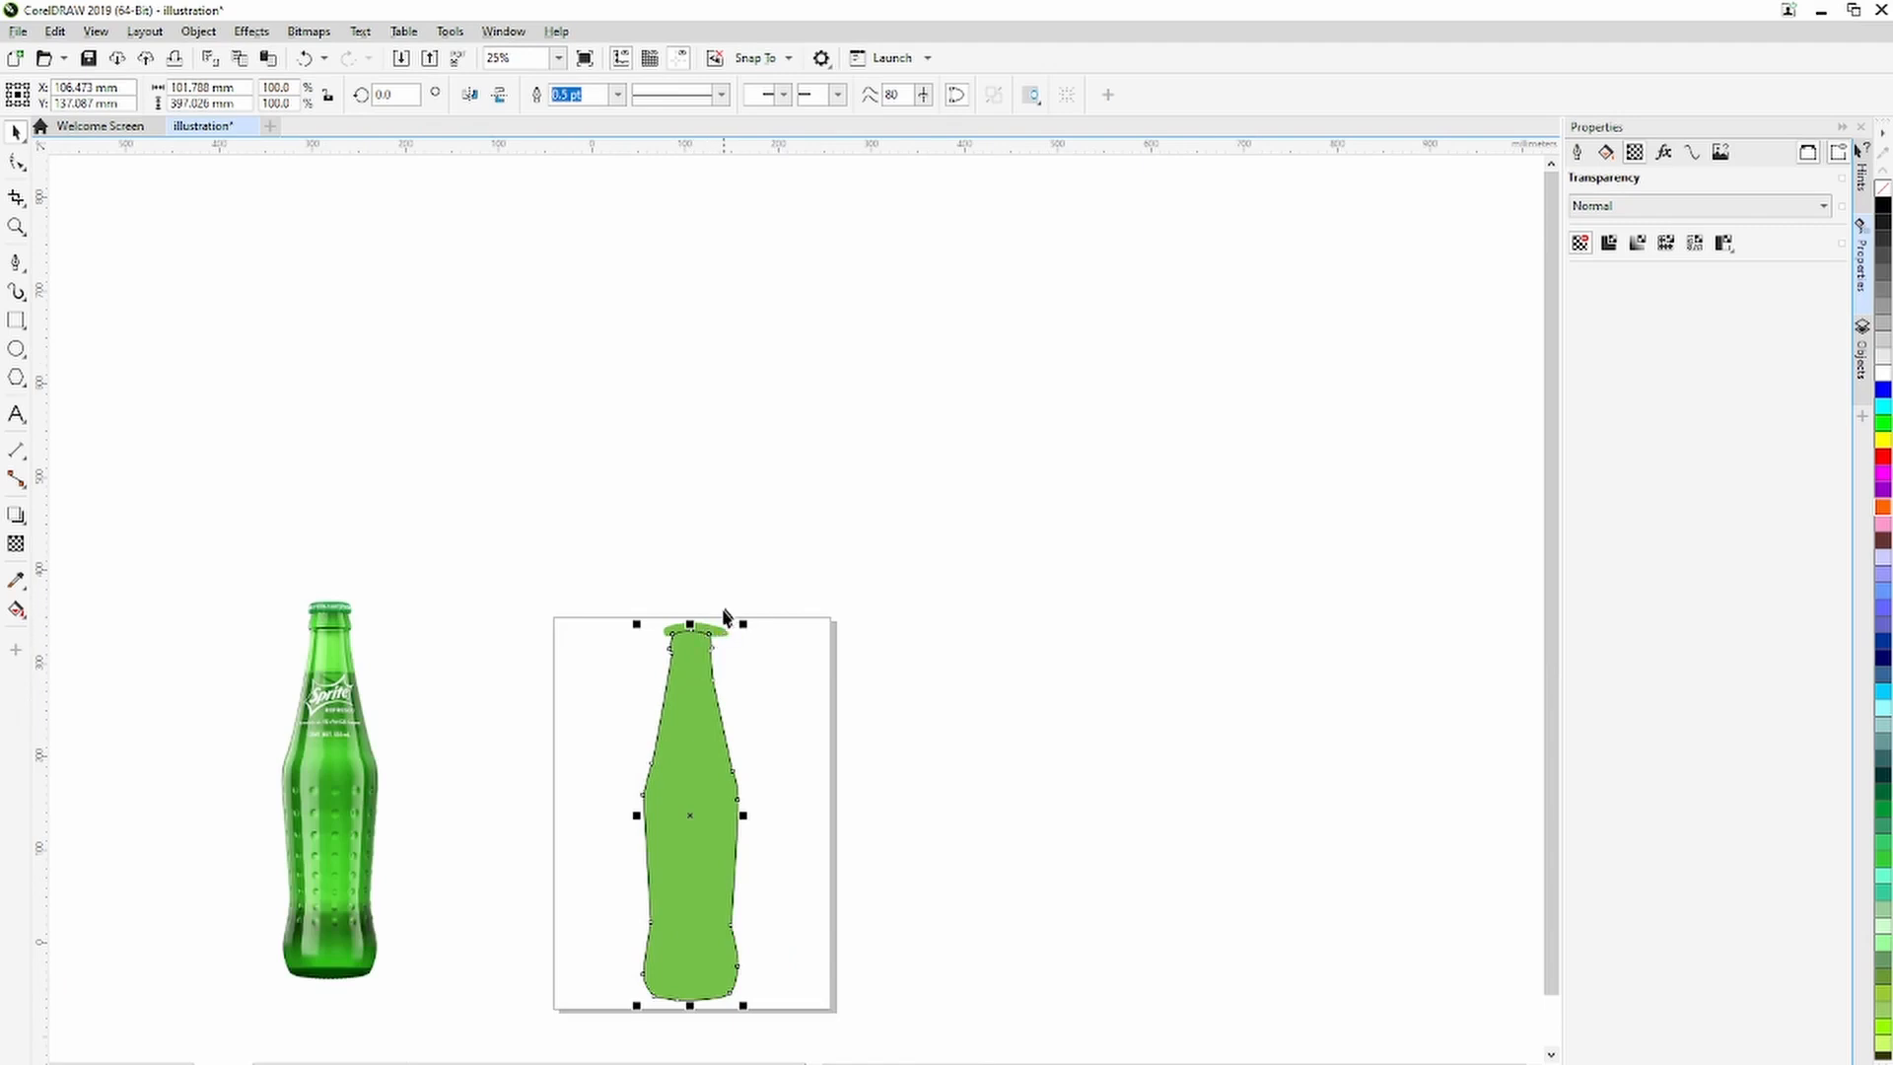
left_click_drag(694, 656, 733, 687)
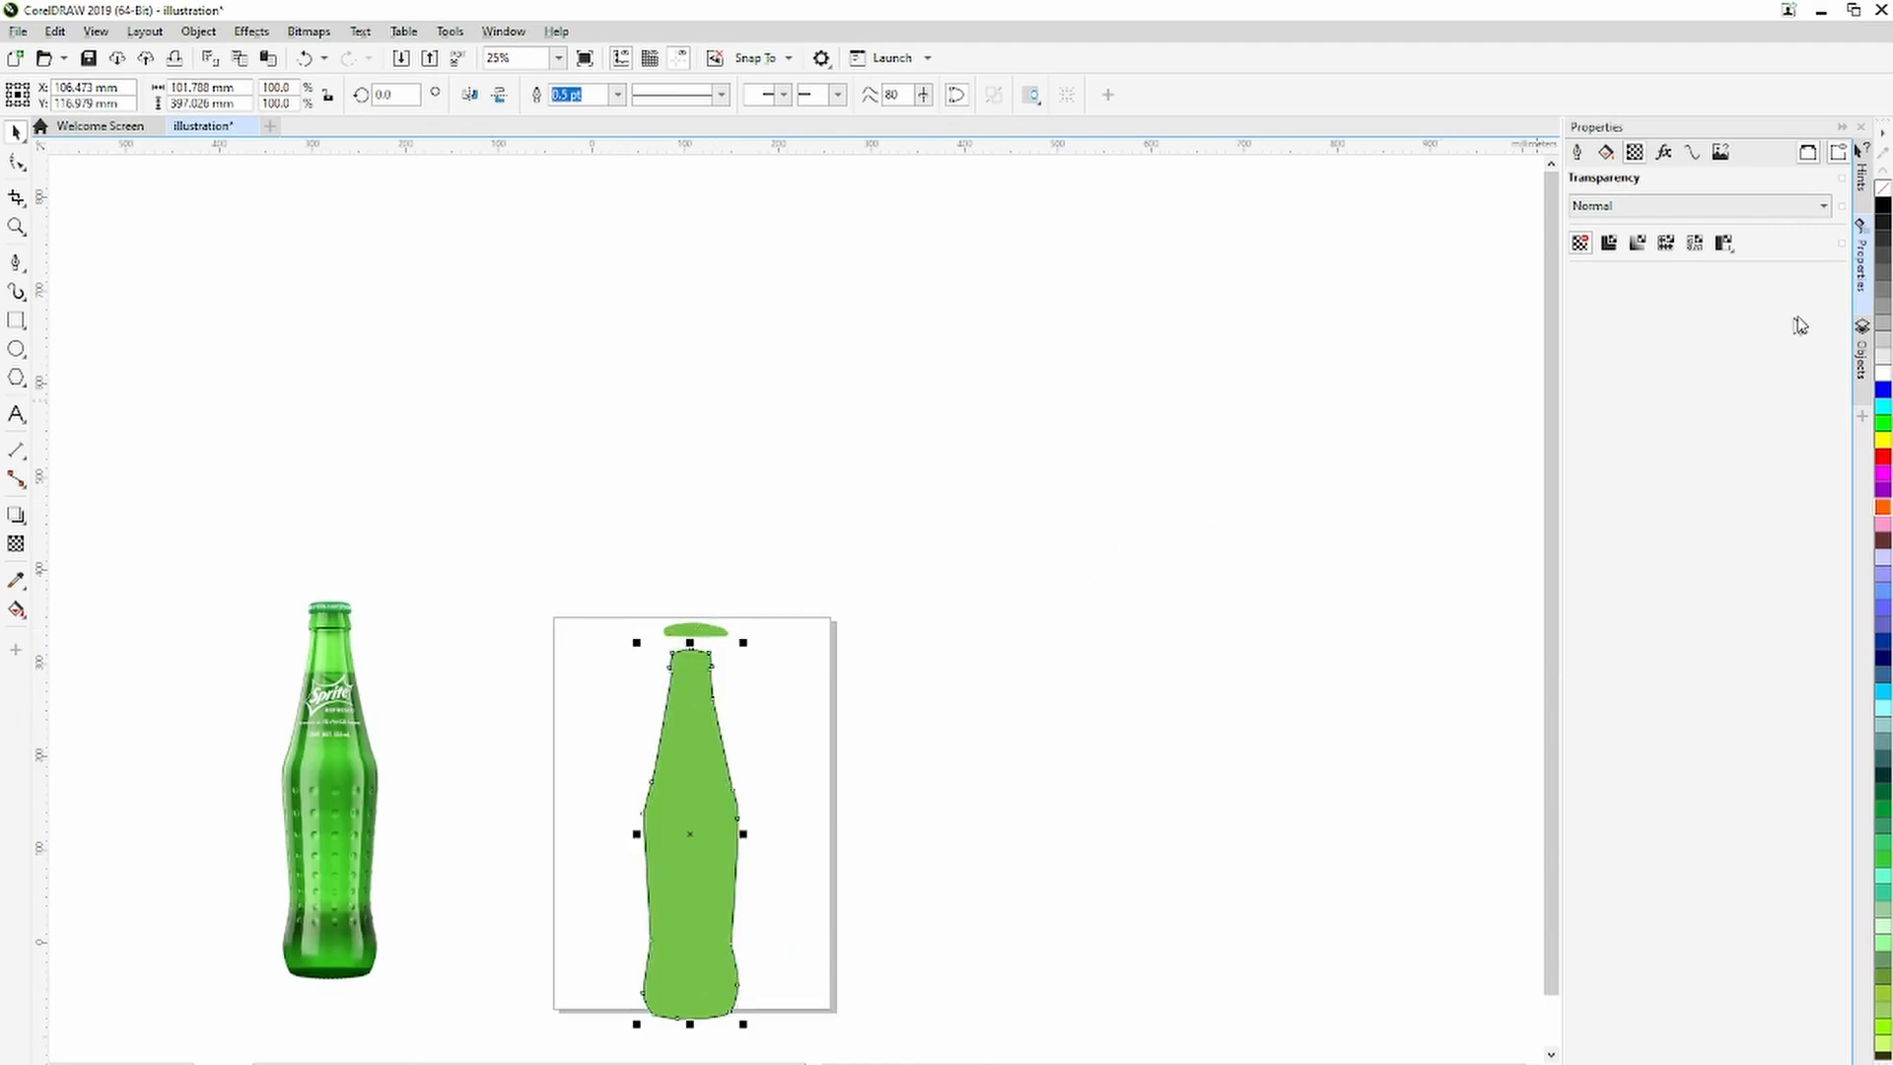
Remove the black outline from the bottle shape, keeping its green fill.
left_click(1882, 193)
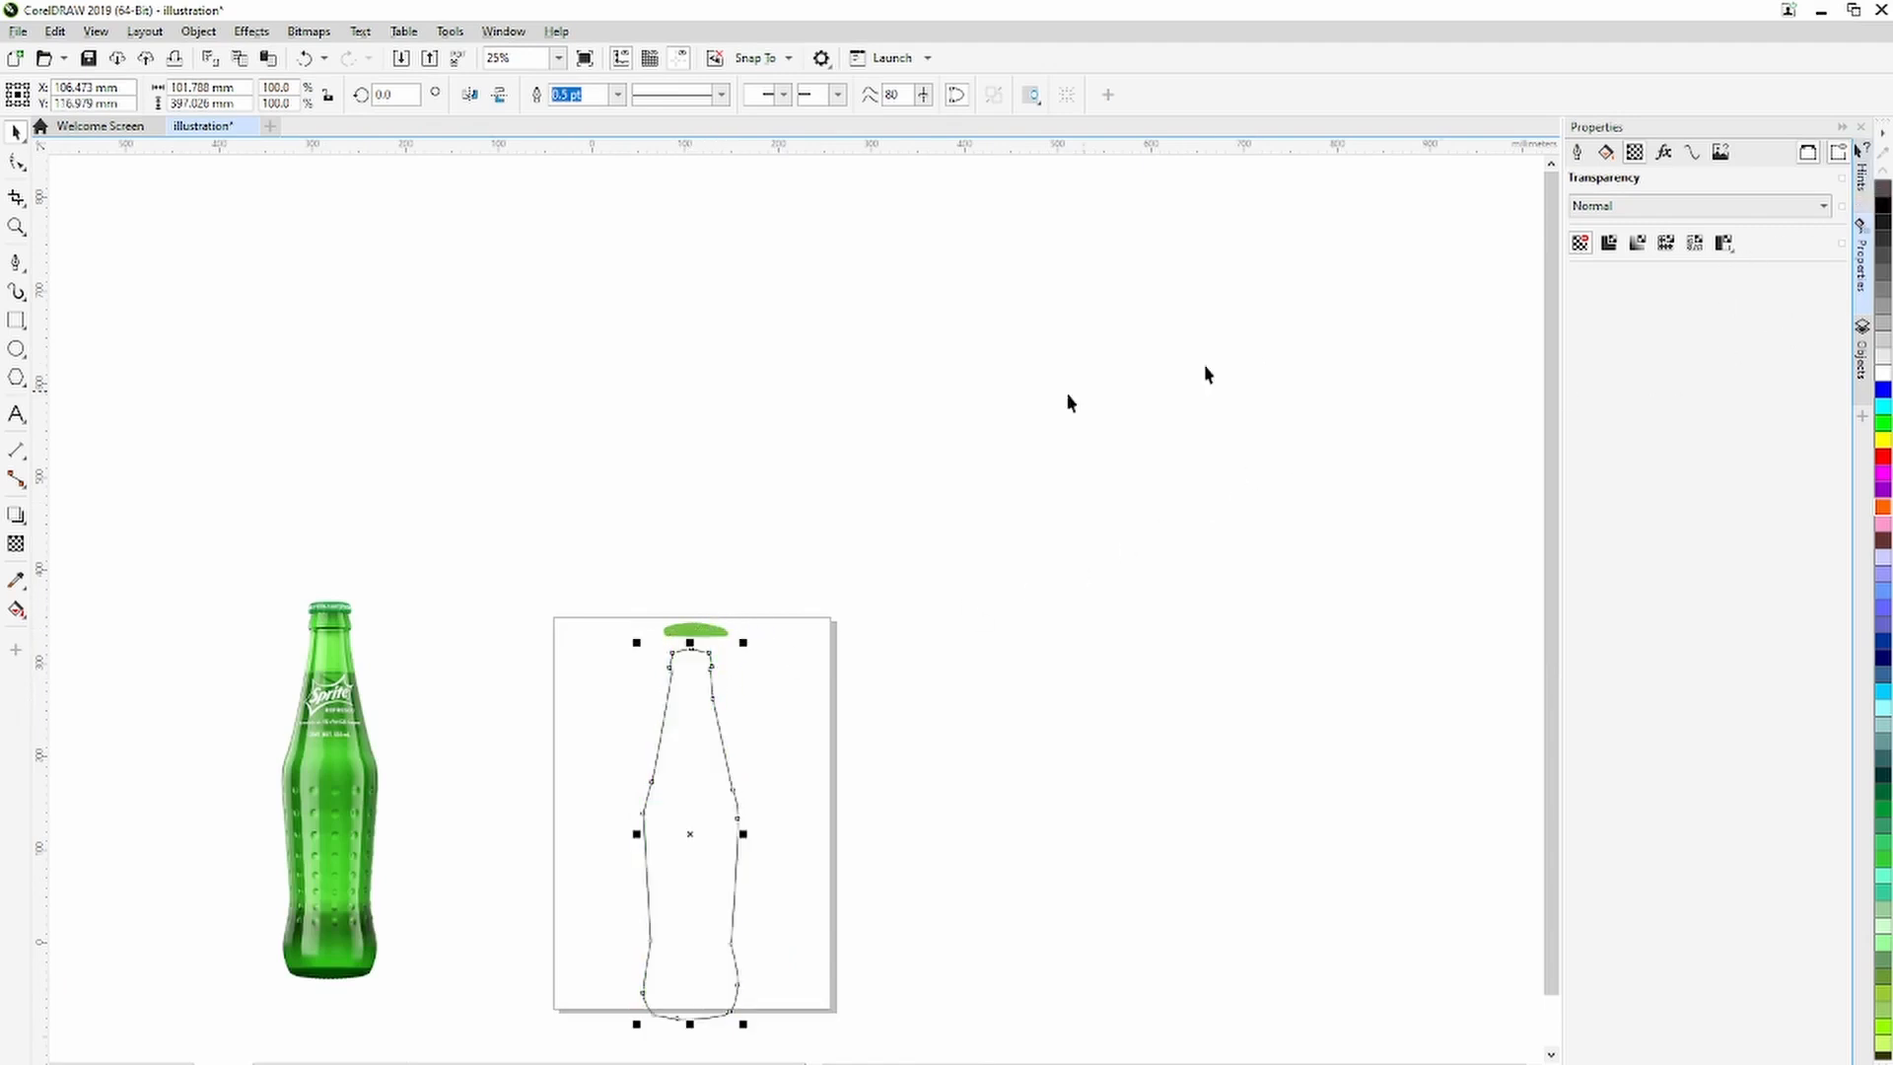
key("ctrl+z")
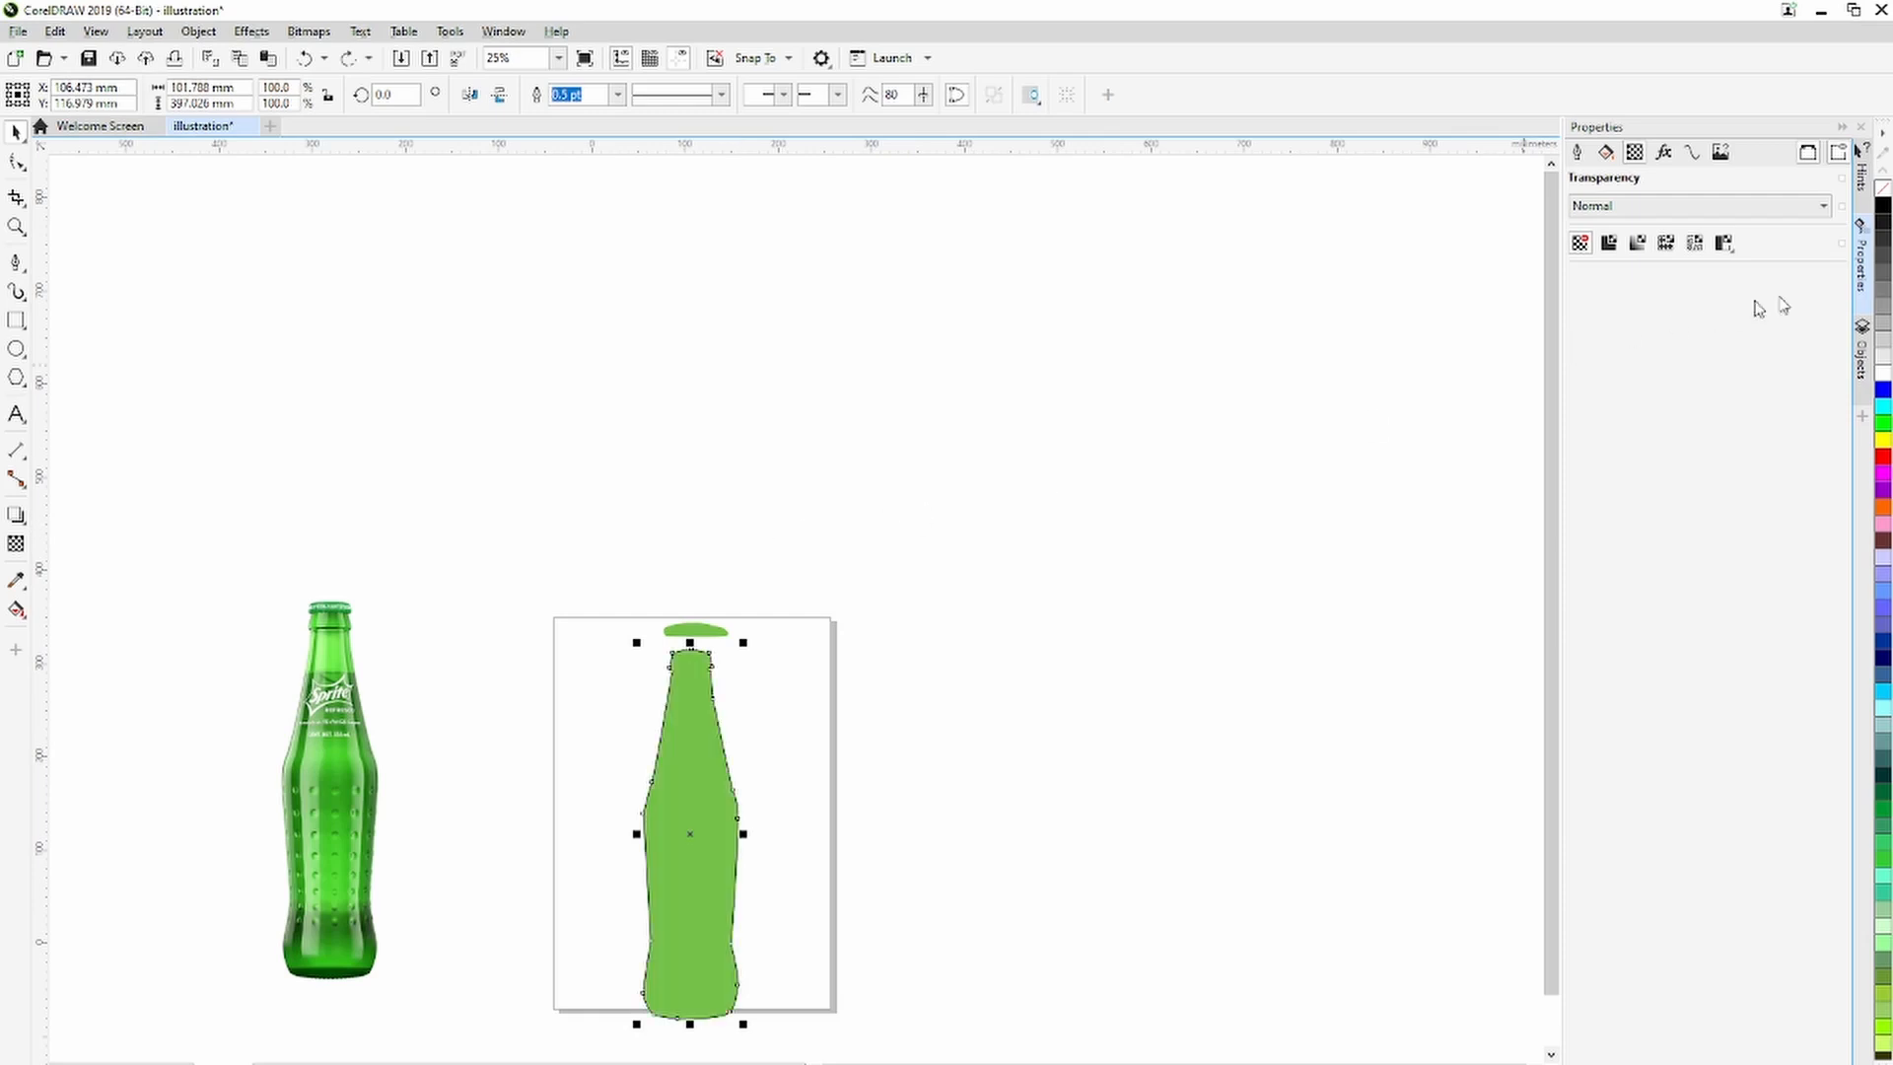
right_click(1882, 192)
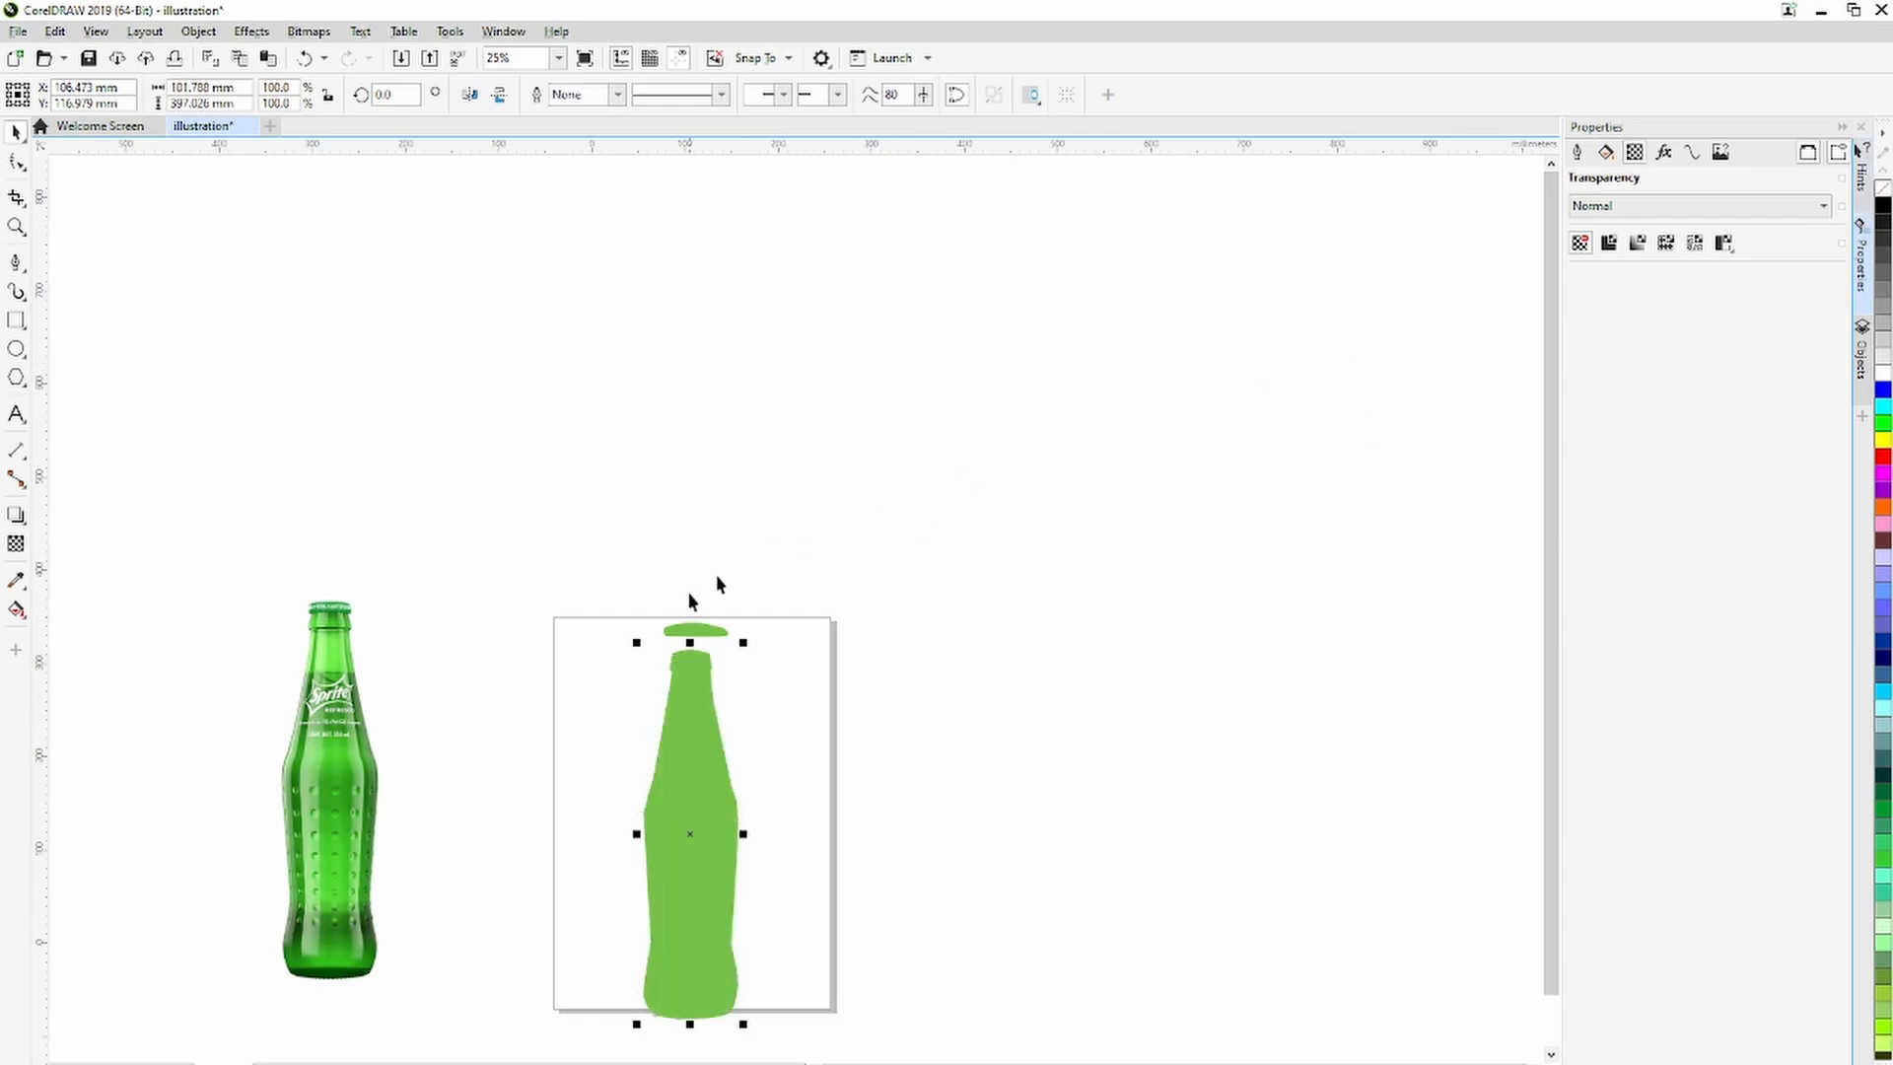
Scale the cap shape down to about 46 by 10 mm and move it just above the bottle's neck.
left_click(690, 631)
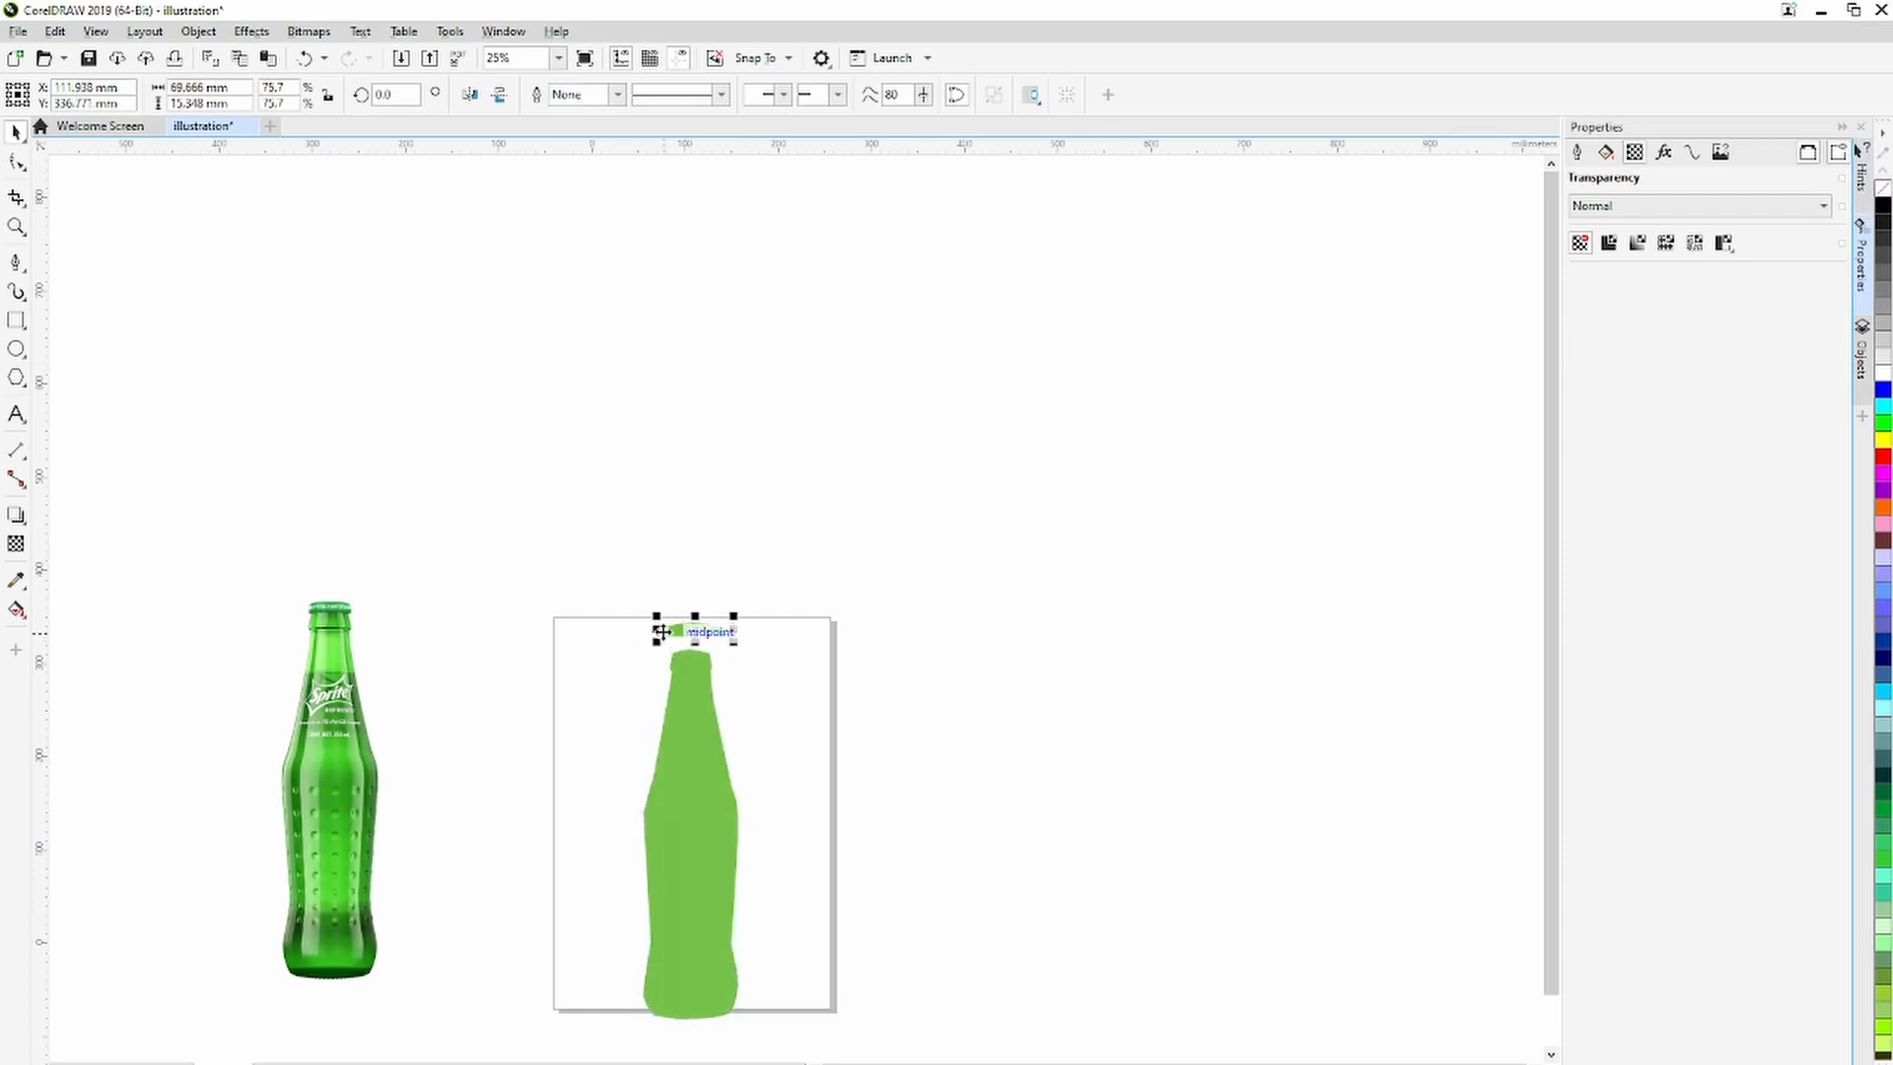
left_click_drag(654, 611, 680, 621)
scroll(695, 640, "up", 5)
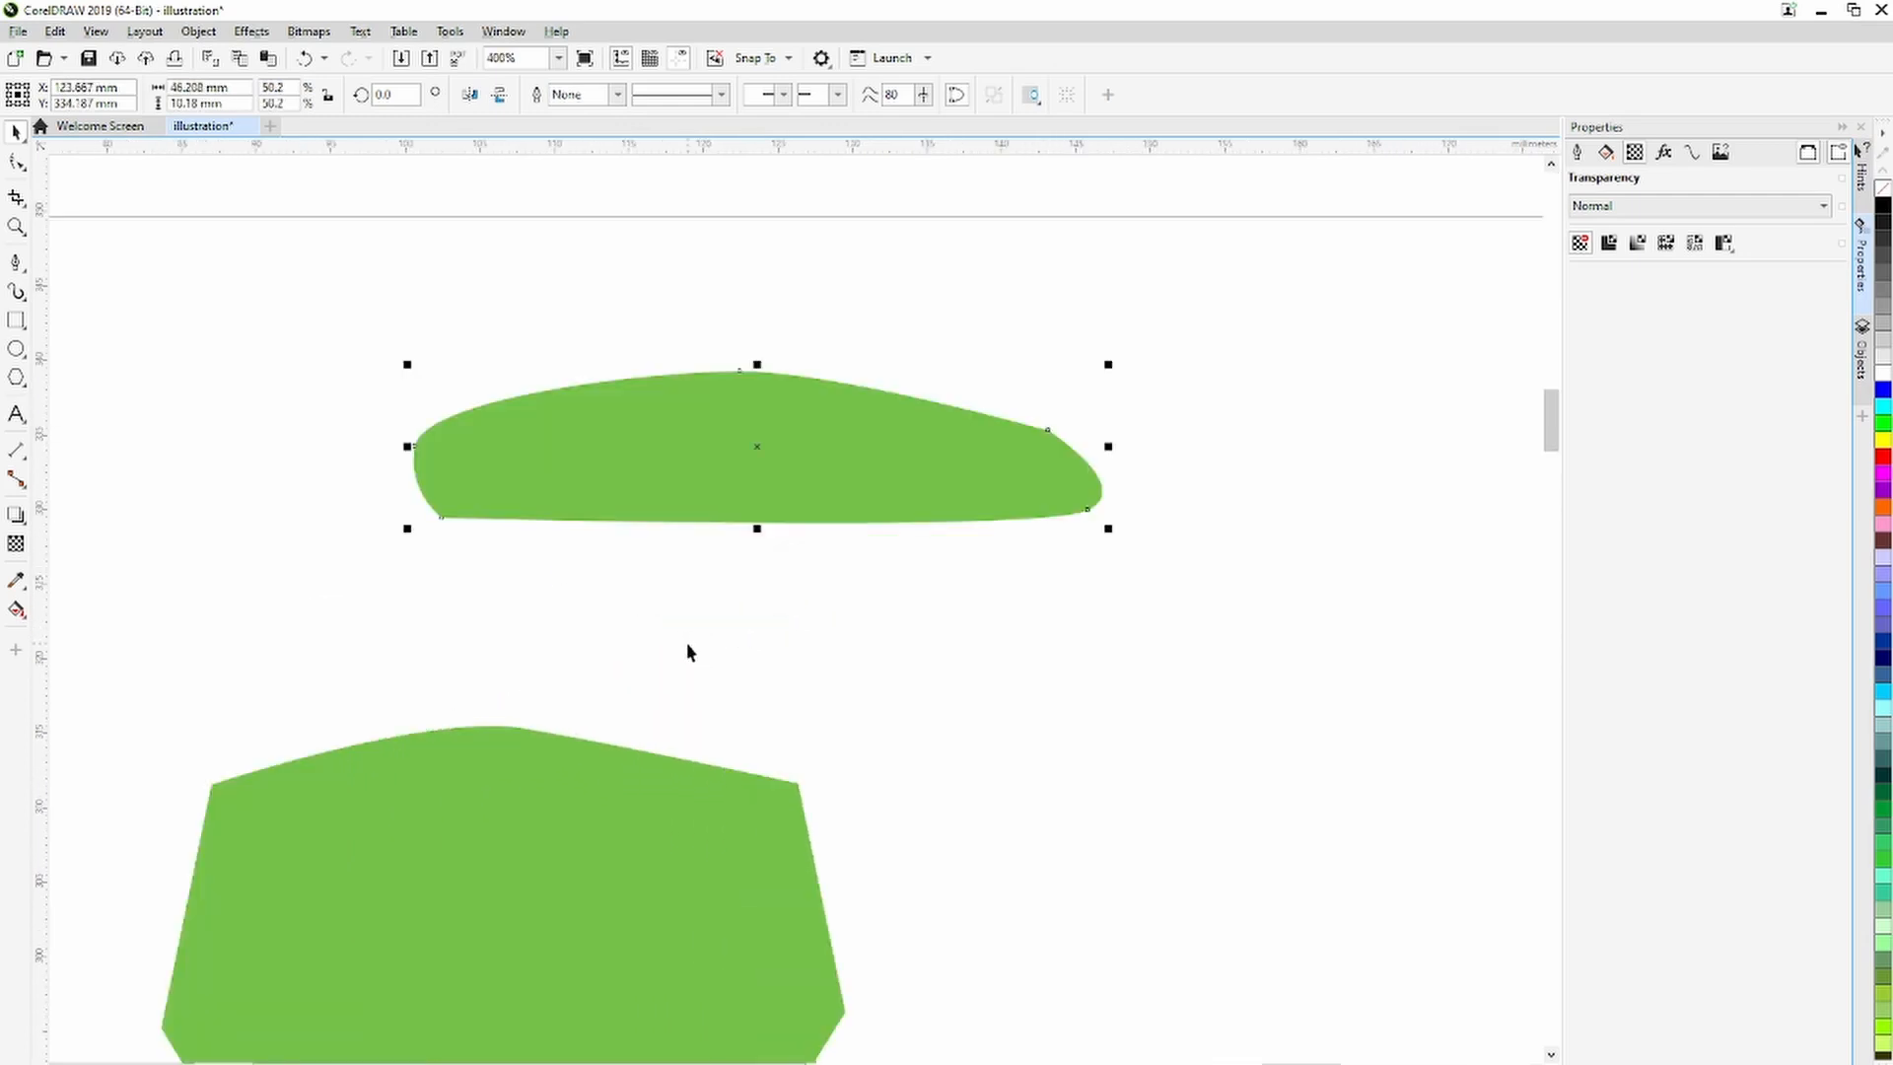
left_click_drag(848, 498, 728, 603)
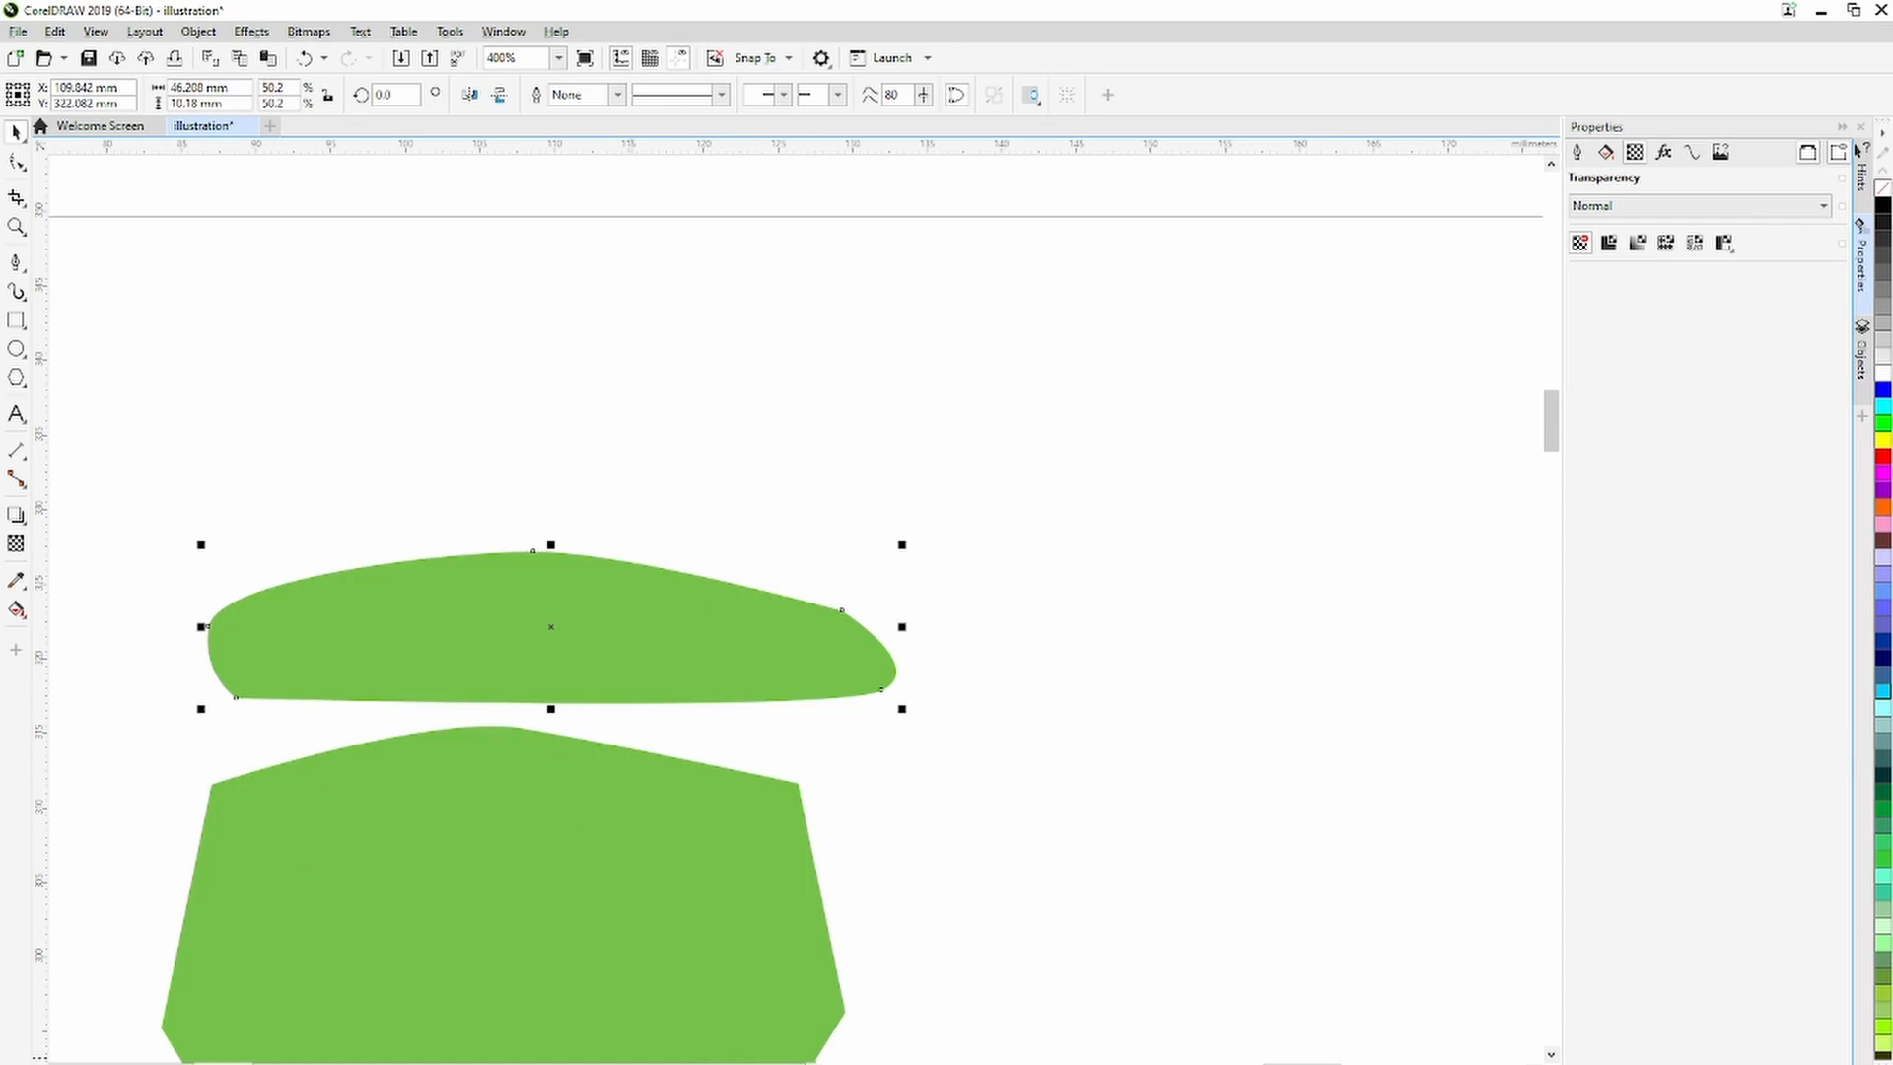
Lower the cap over the top of the neck in a darker green and bring it to the front of the page.
left_click_drag(636, 659, 604, 786)
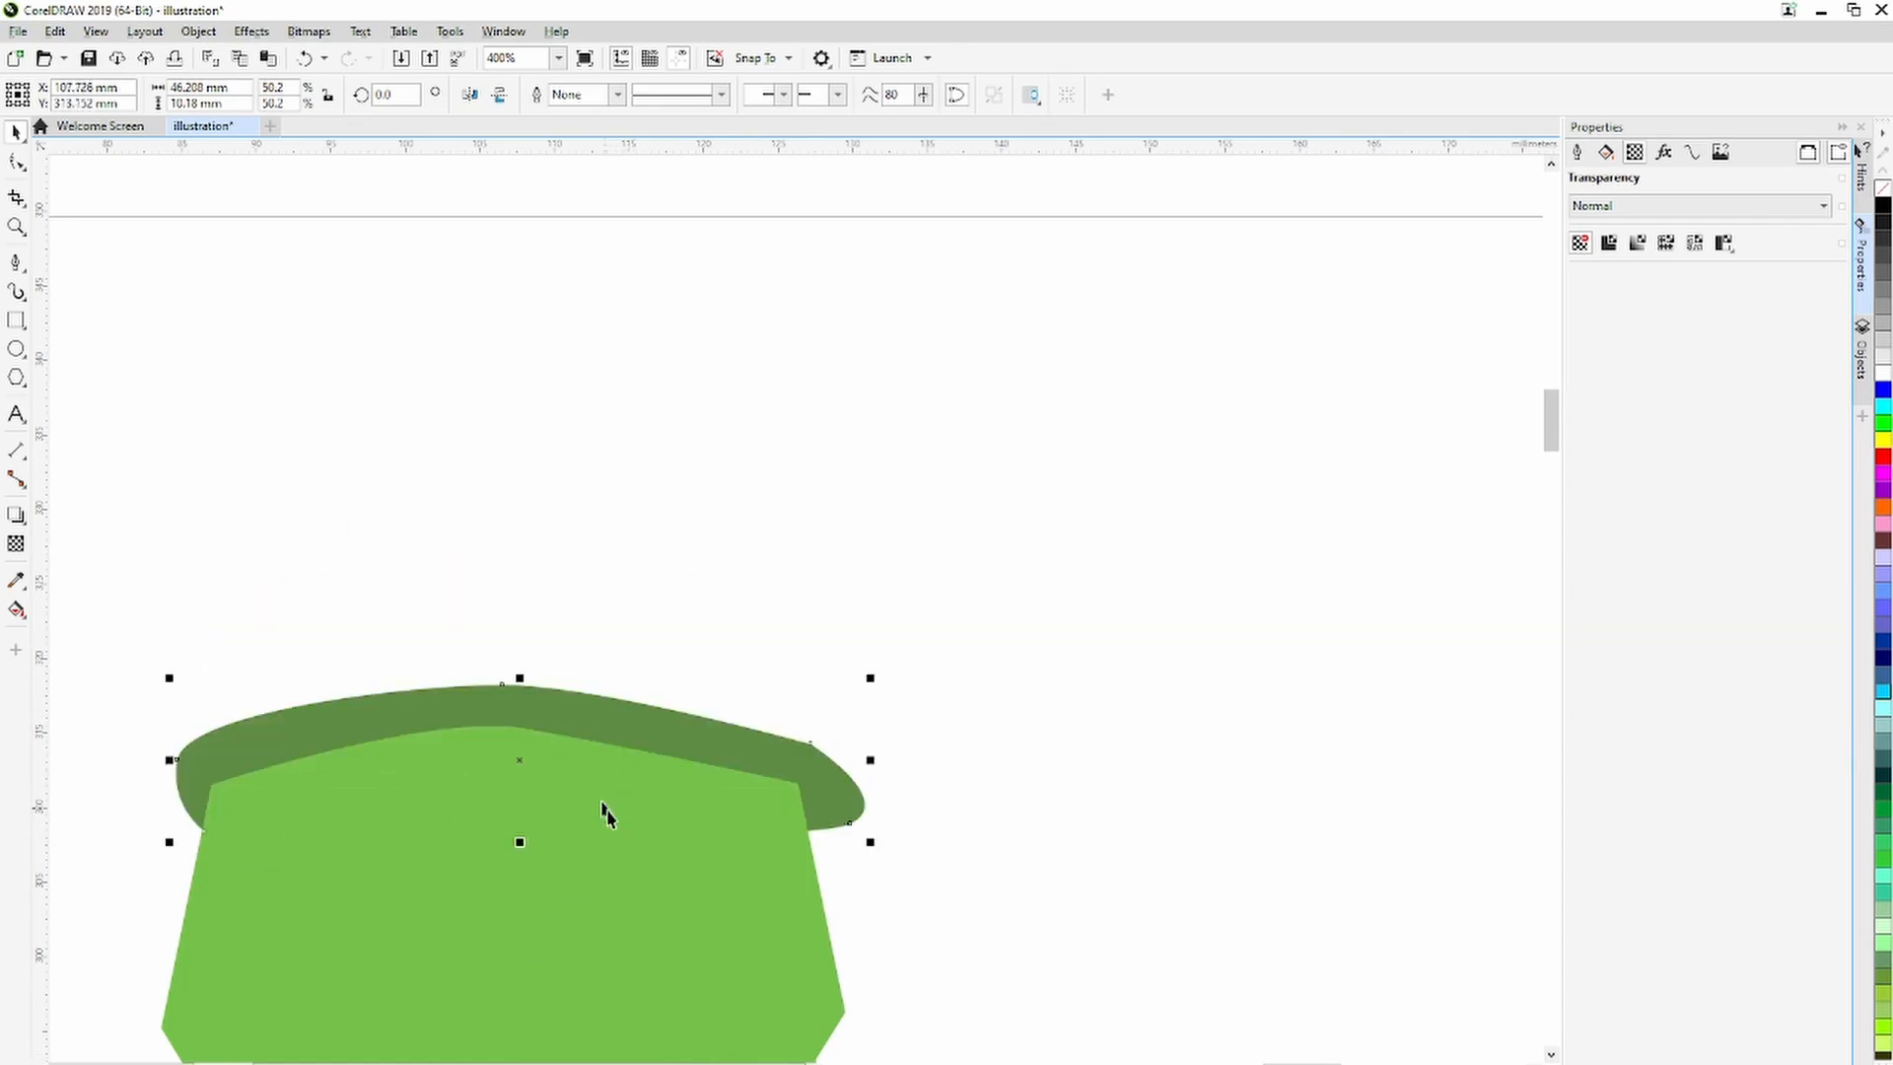
right_click(640, 717)
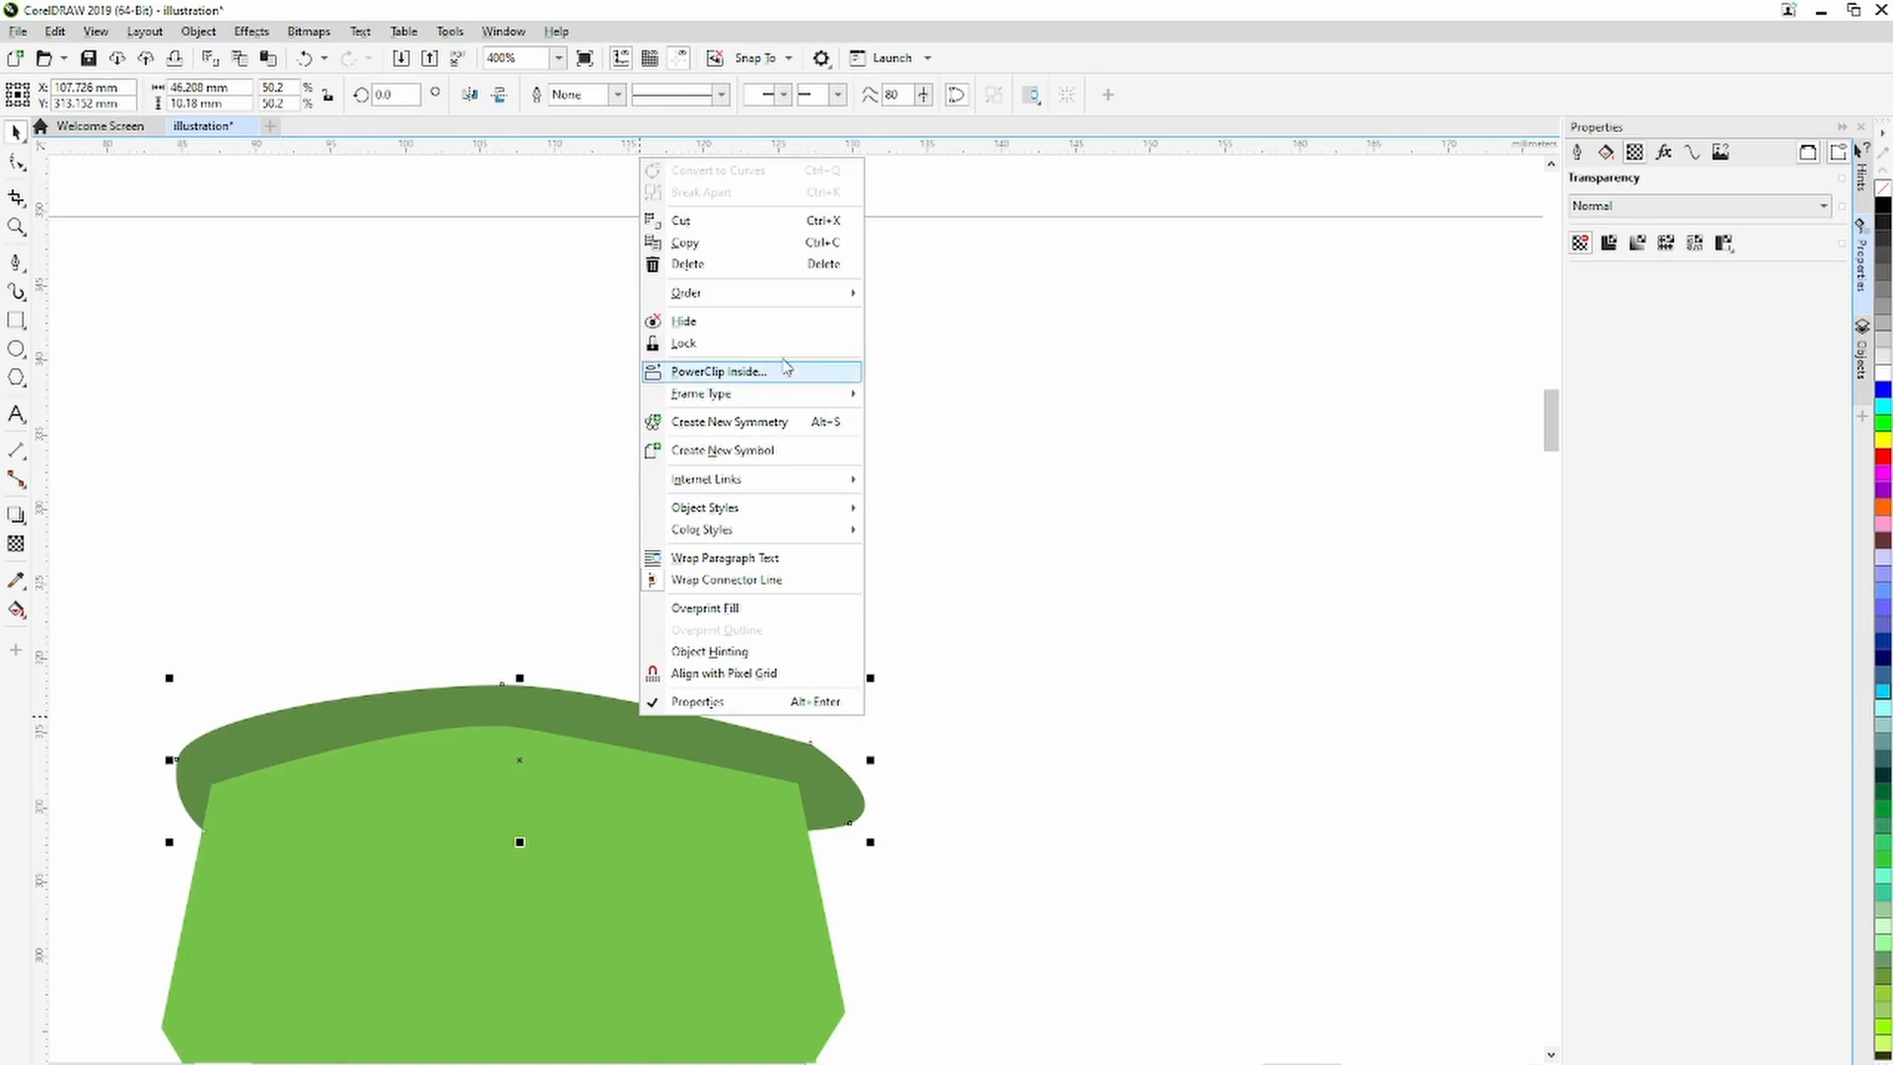
mouse_move(794, 293)
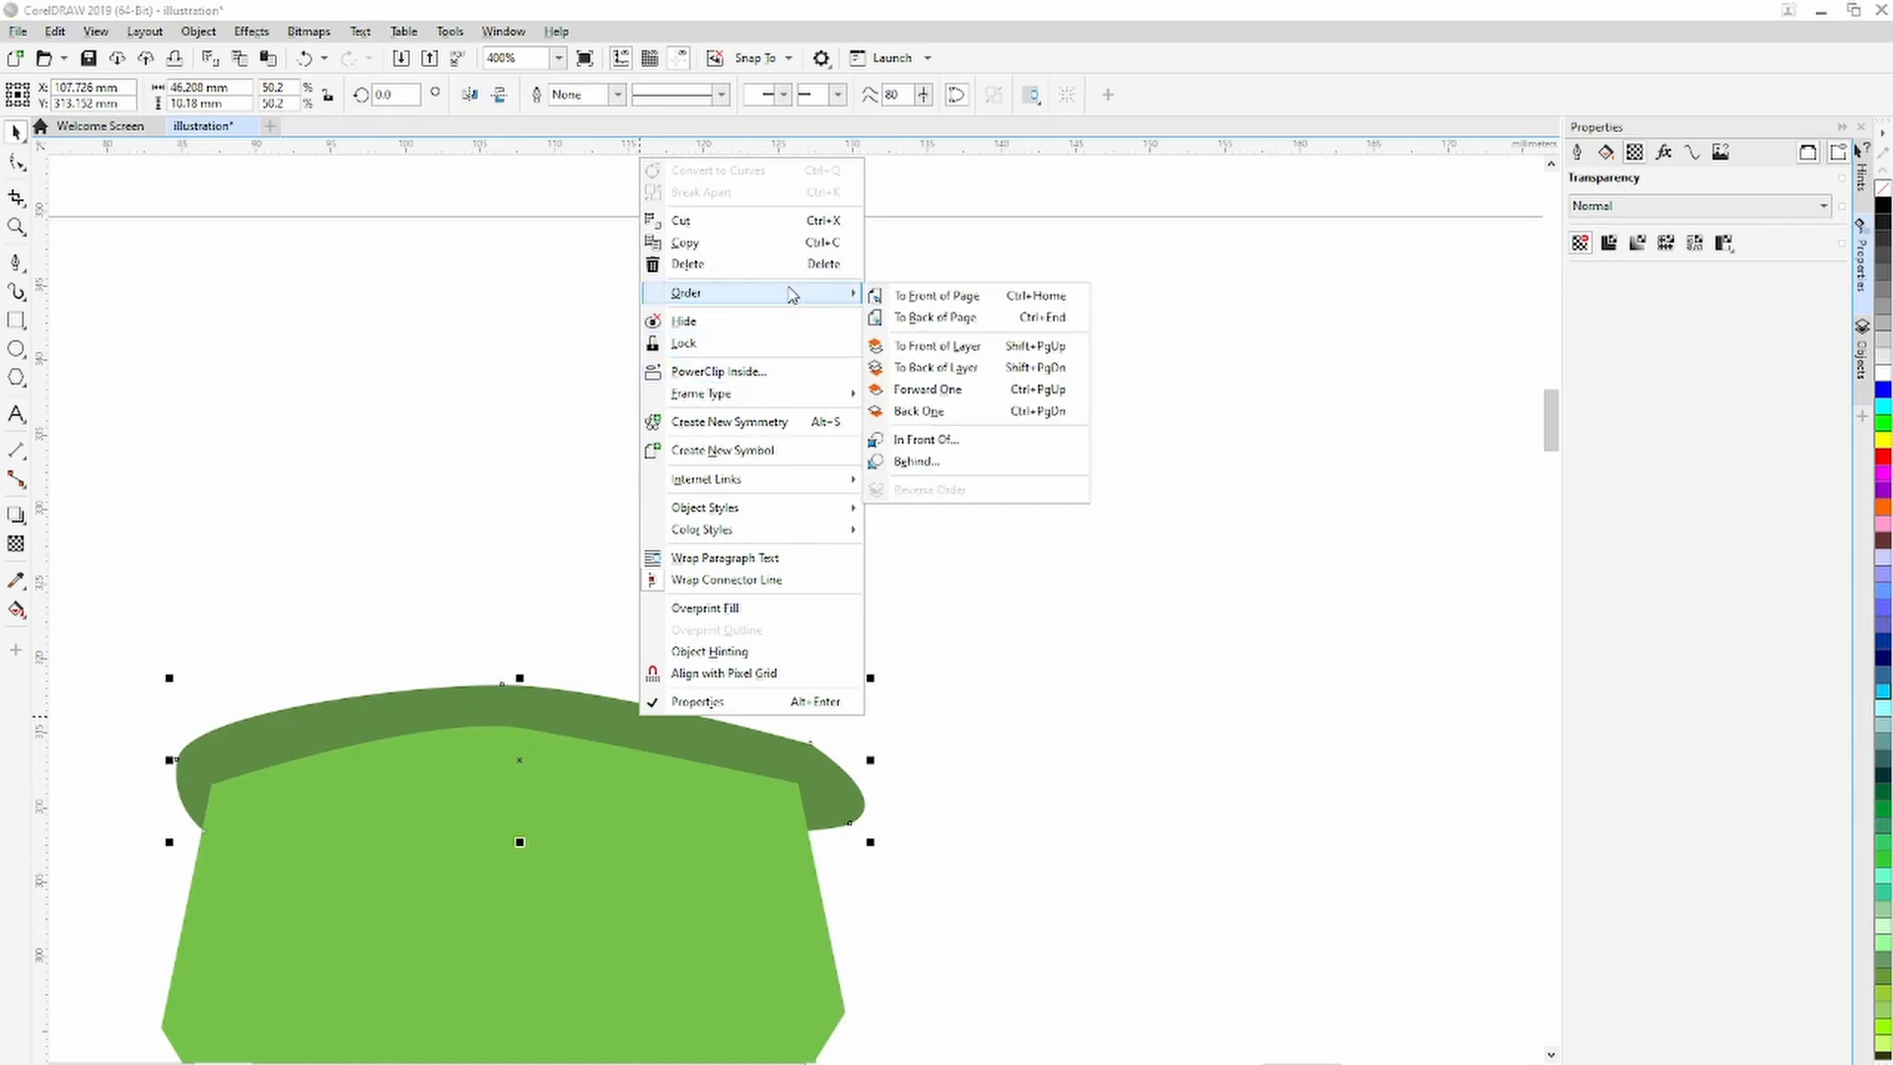
left_click(964, 303)
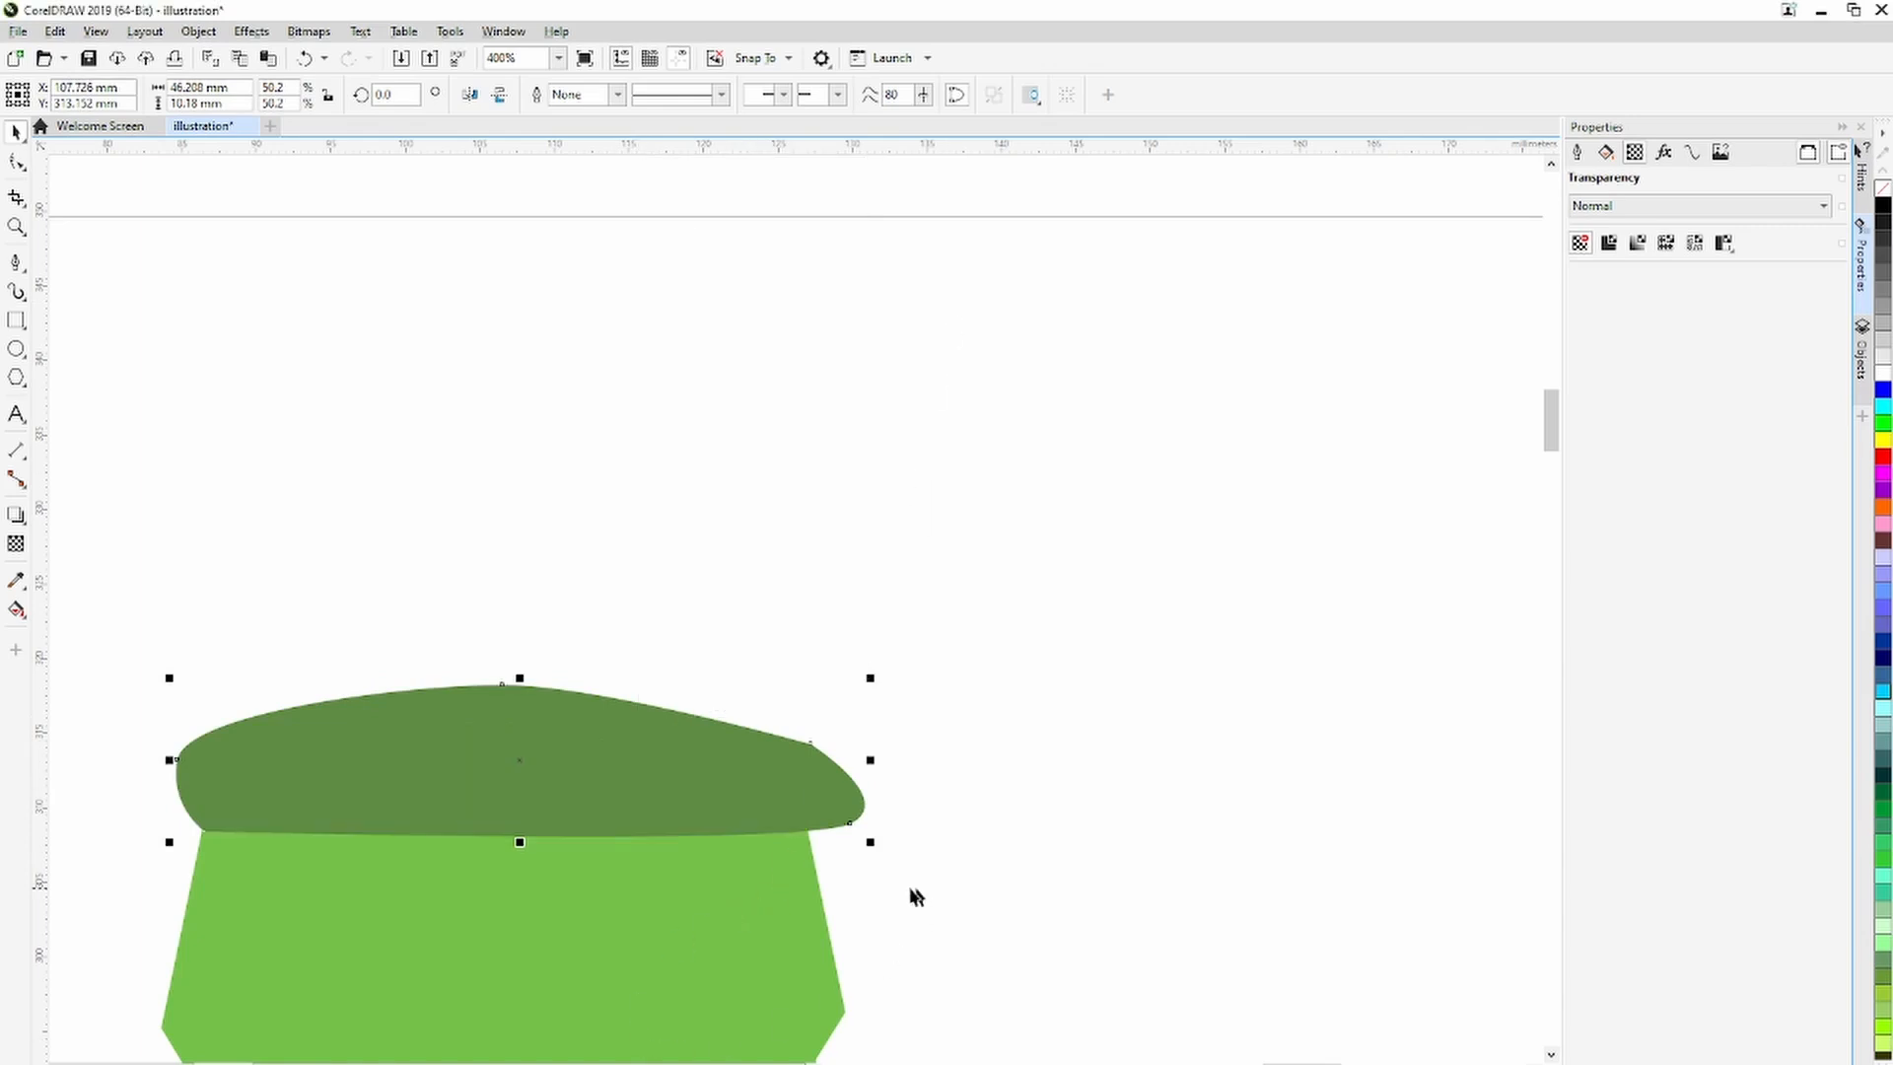
Select the cap and the bottle body together and group them.
scroll(847, 902, "down", 4)
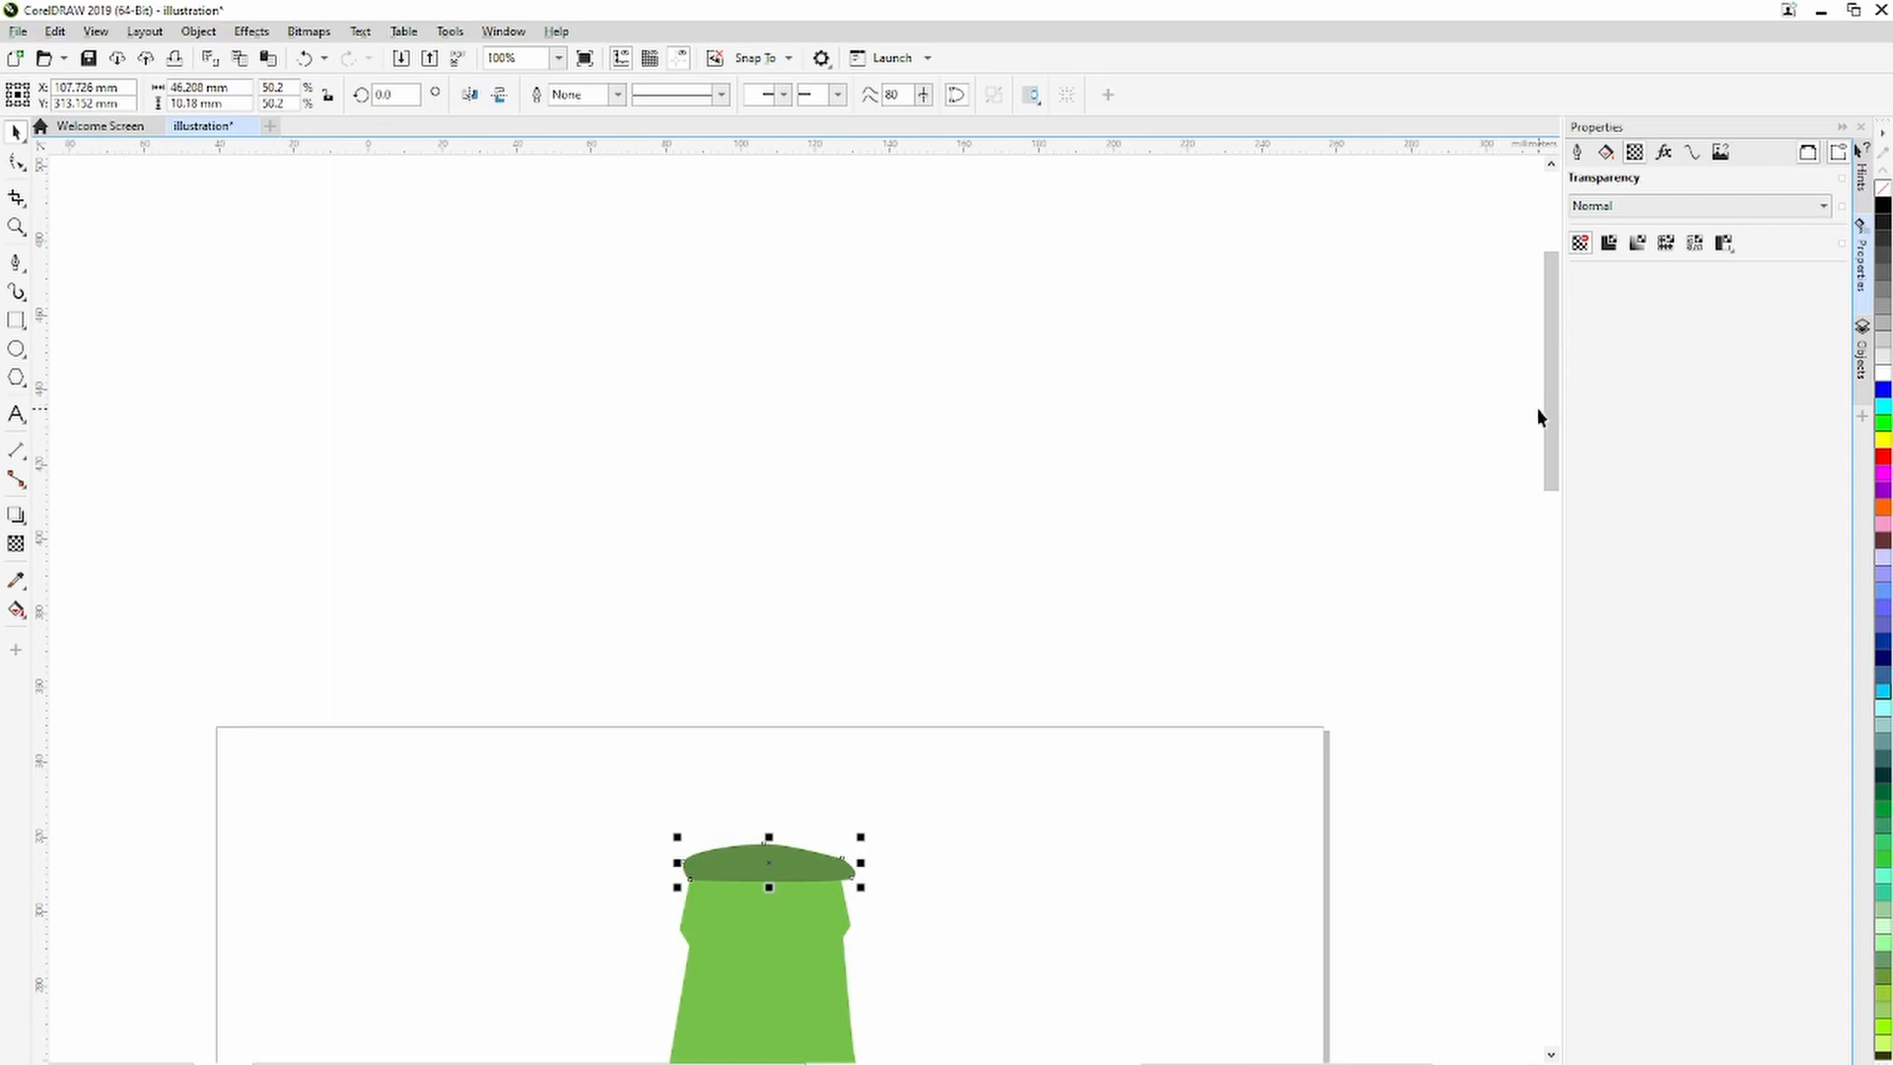
left_click_drag(1541, 416, 1534, 490)
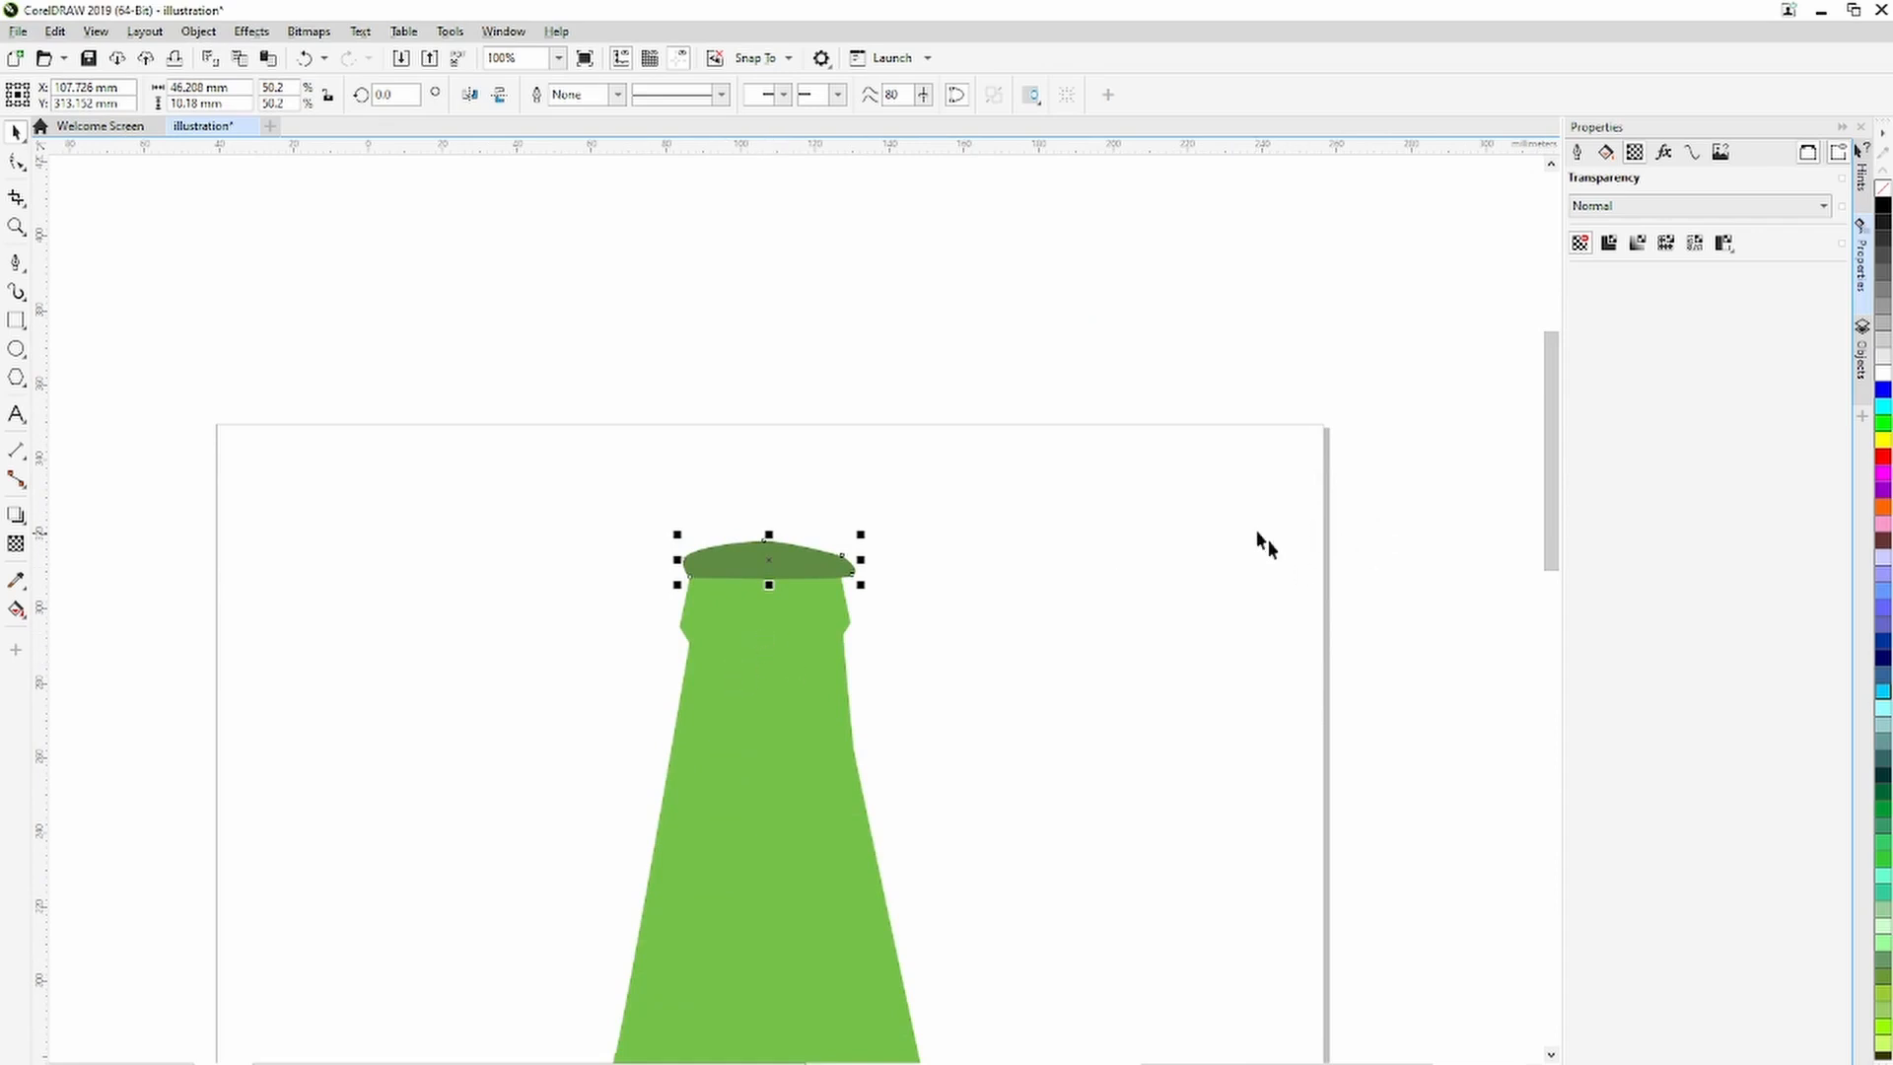
left_click_drag(1550, 462, 1549, 578)
scroll(864, 615, "down", 2)
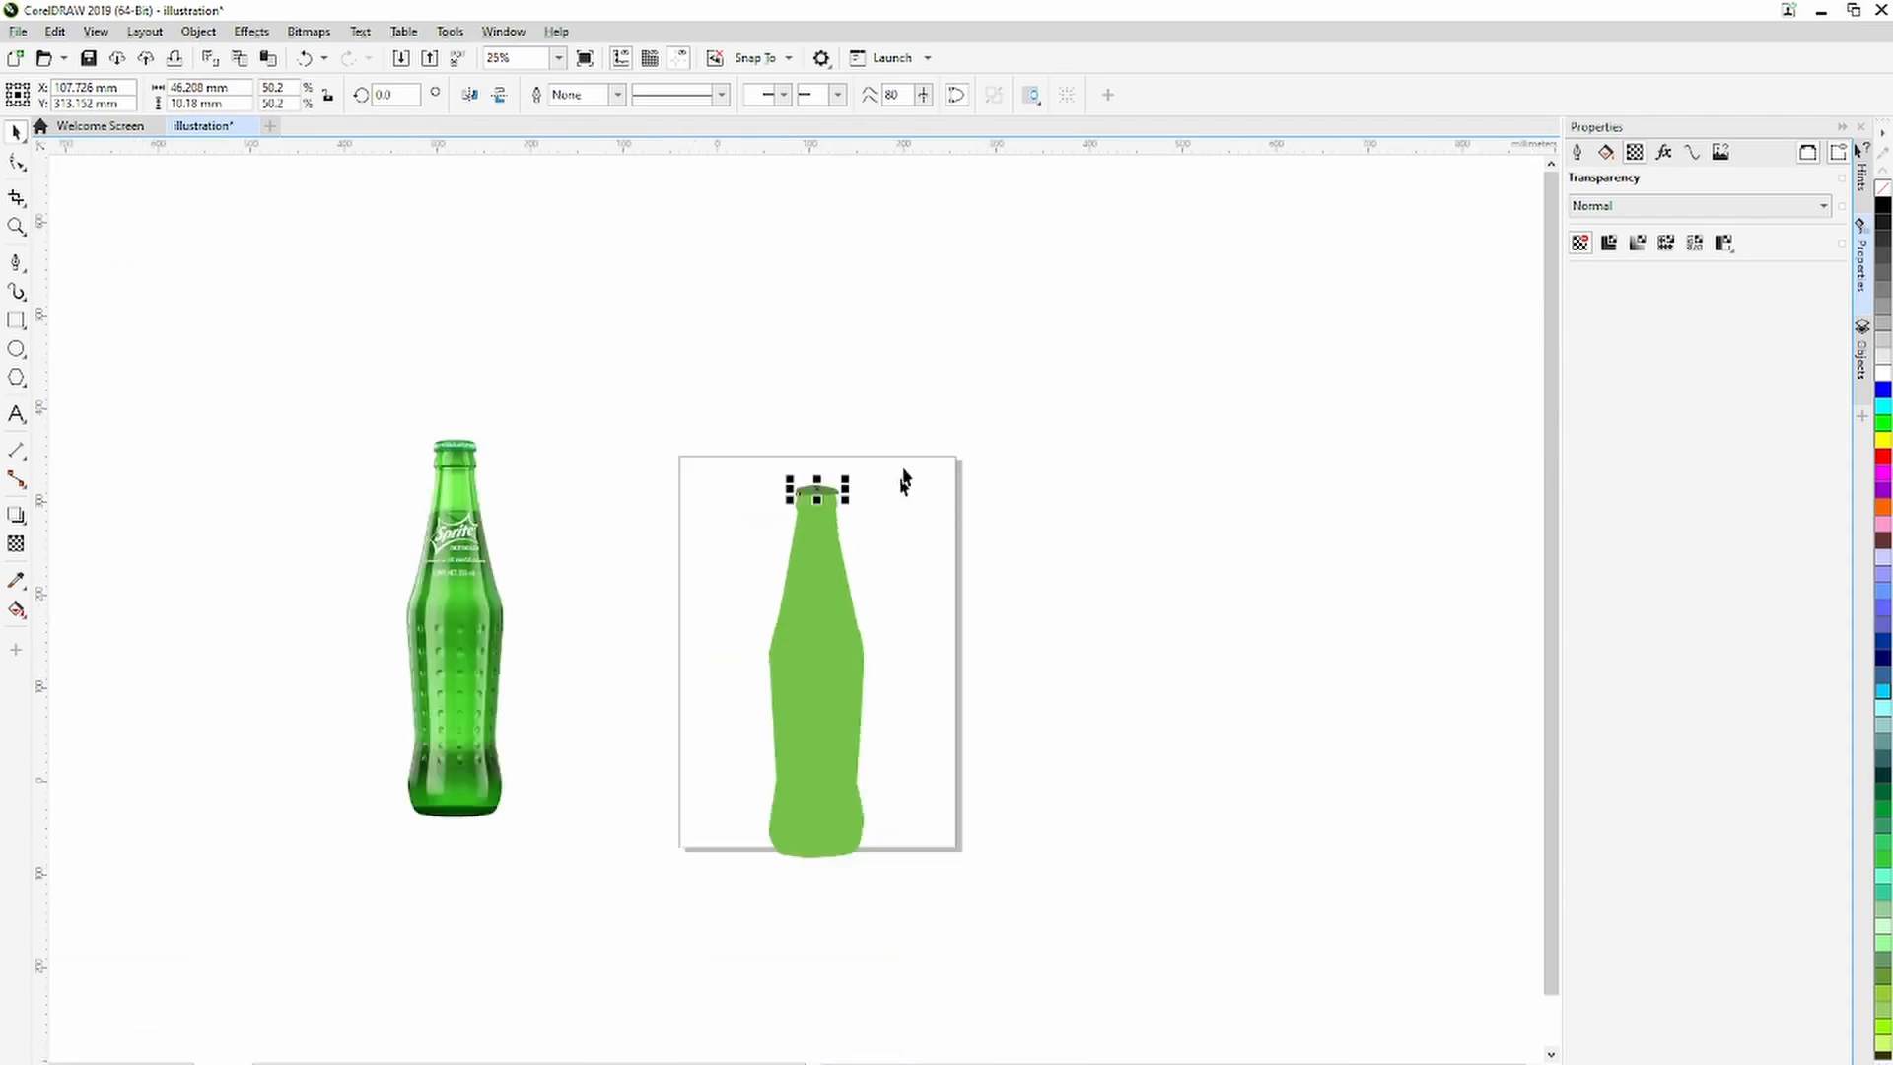
left_click_drag(974, 361, 712, 1045)
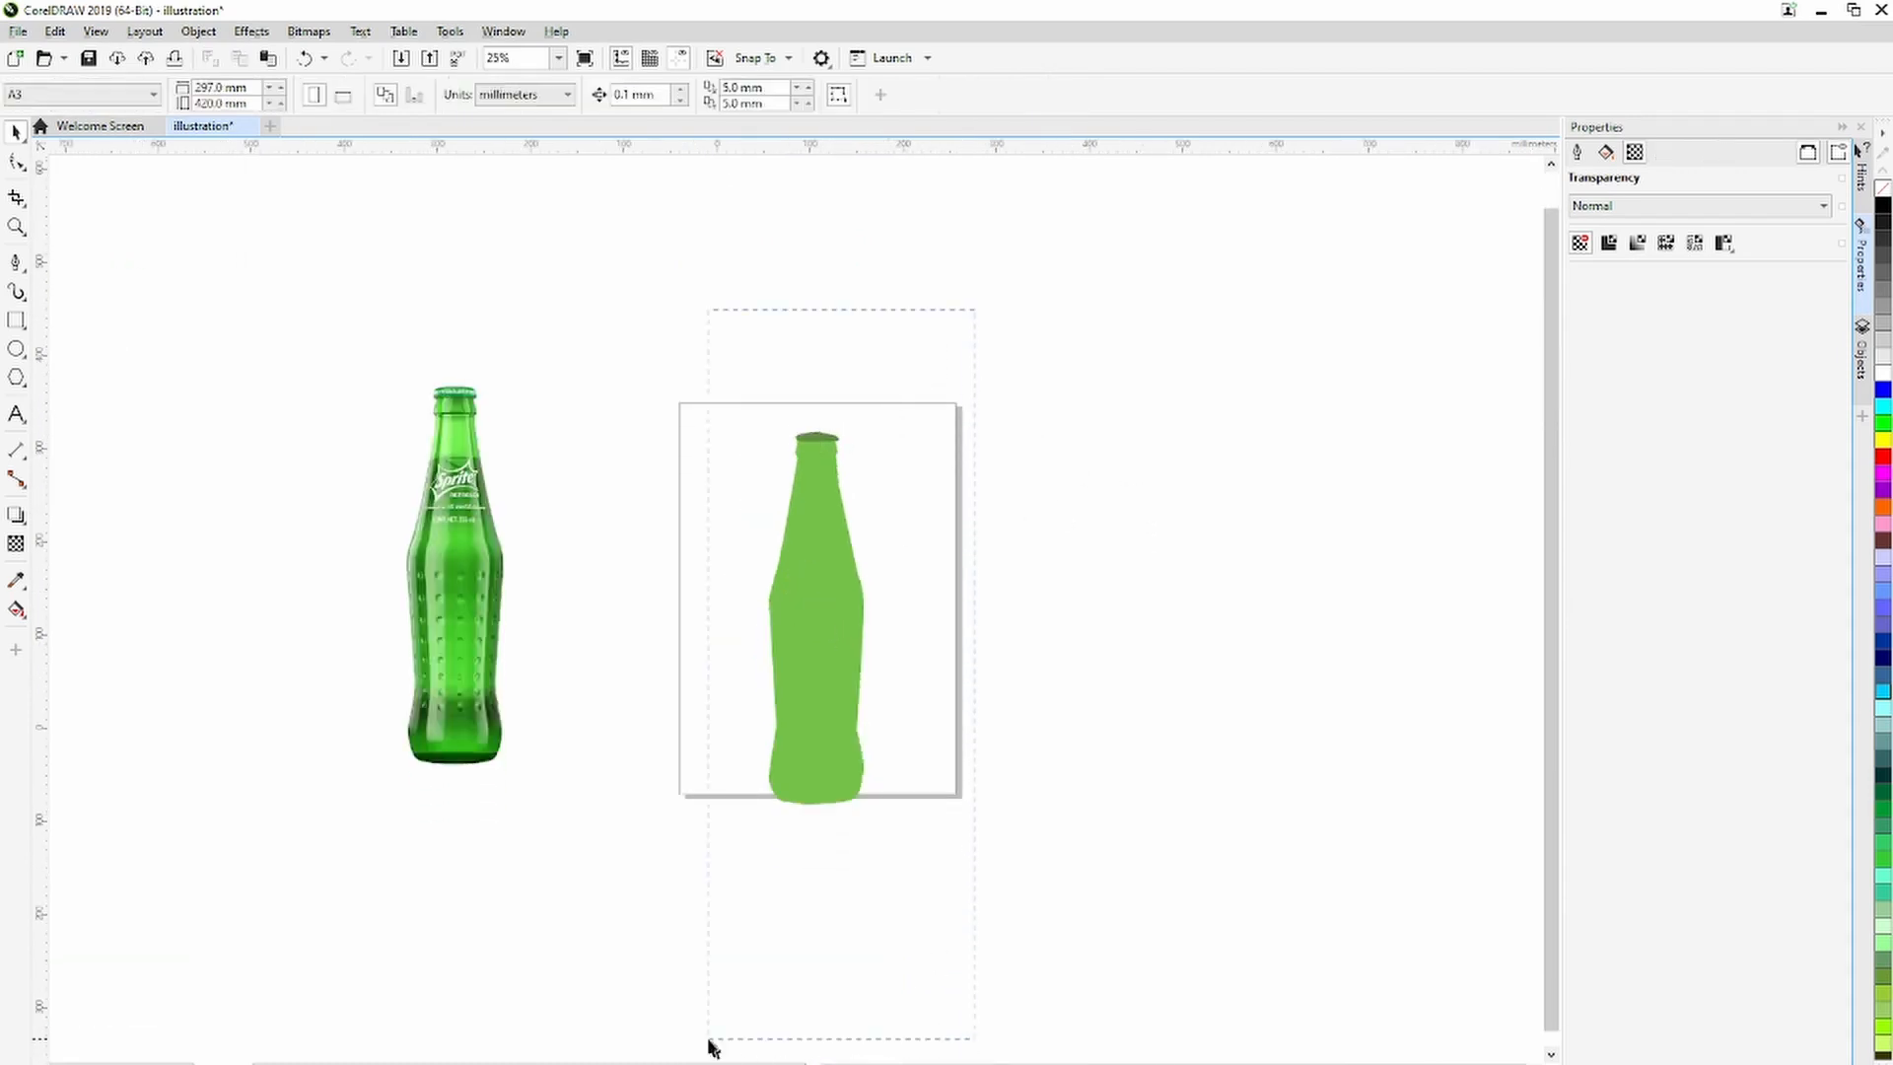
left_click_drag(698, 905, 700, 899)
right_click(833, 705)
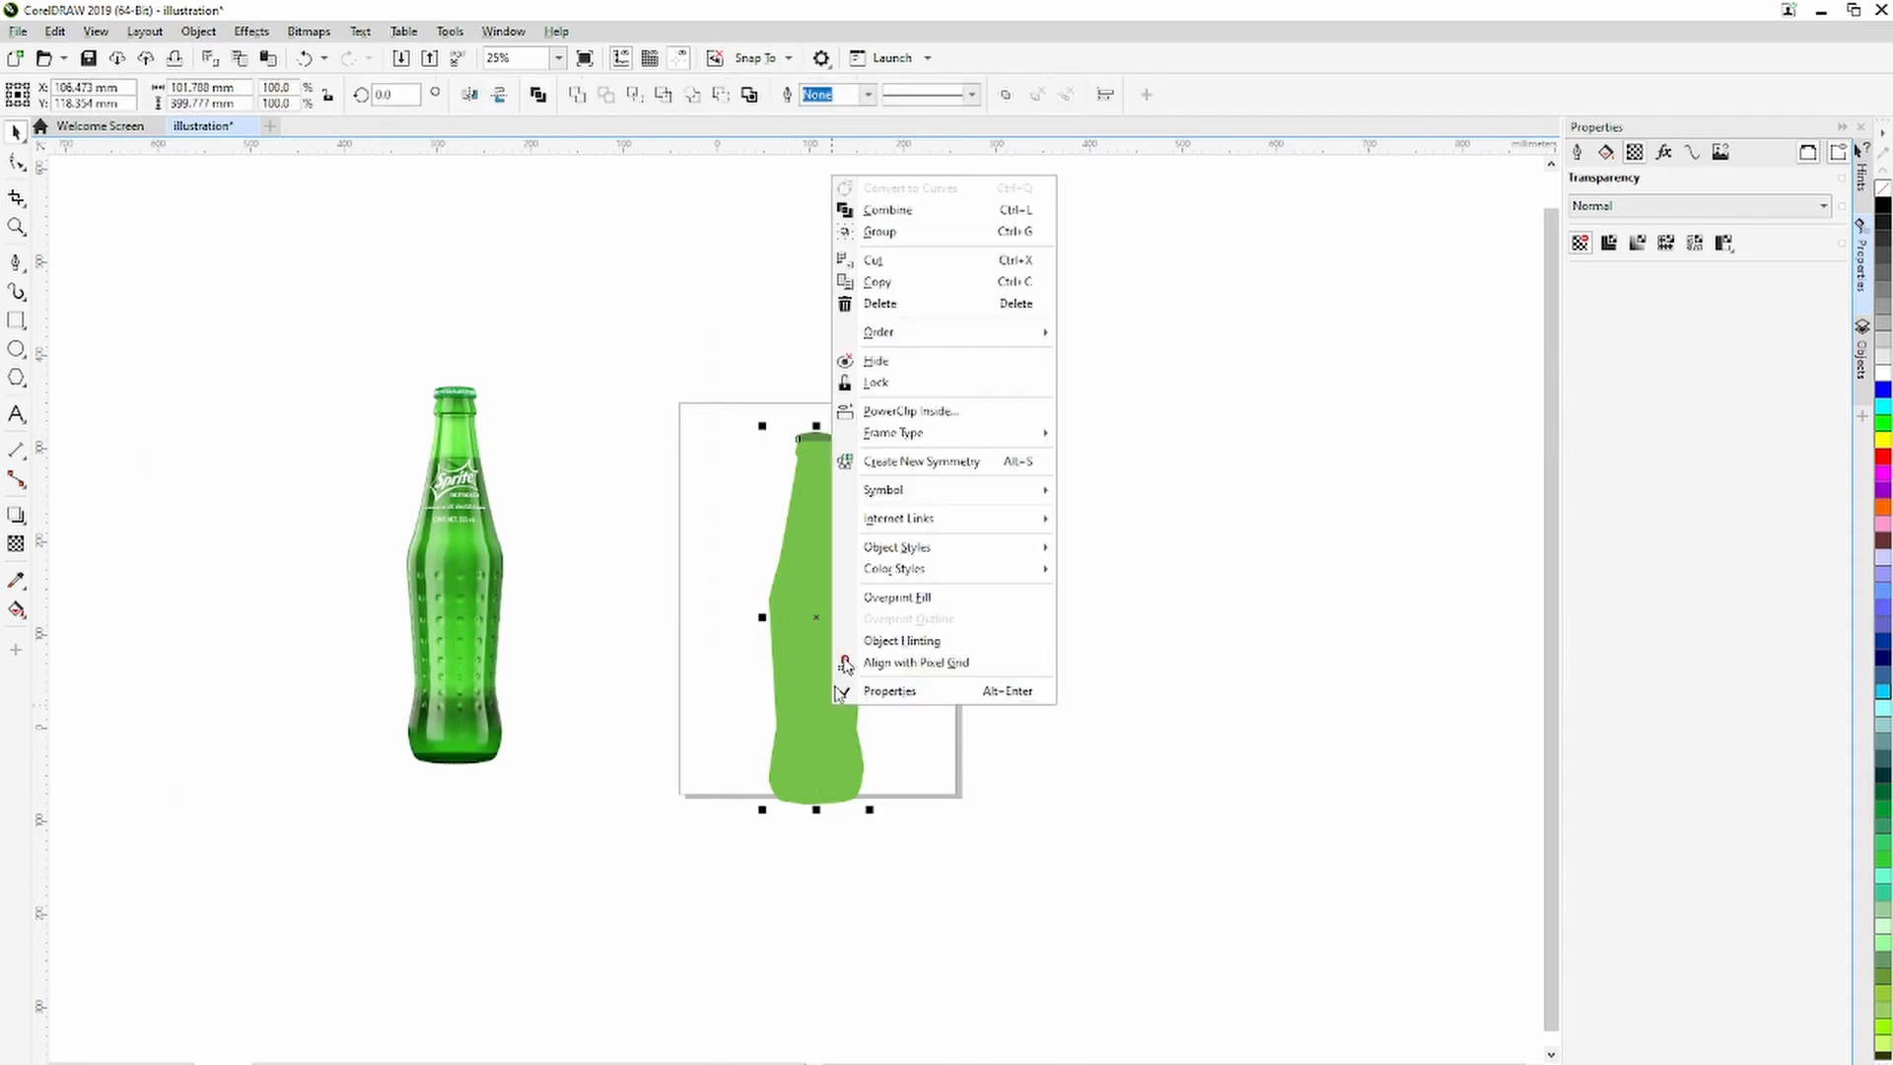
left_click(887, 233)
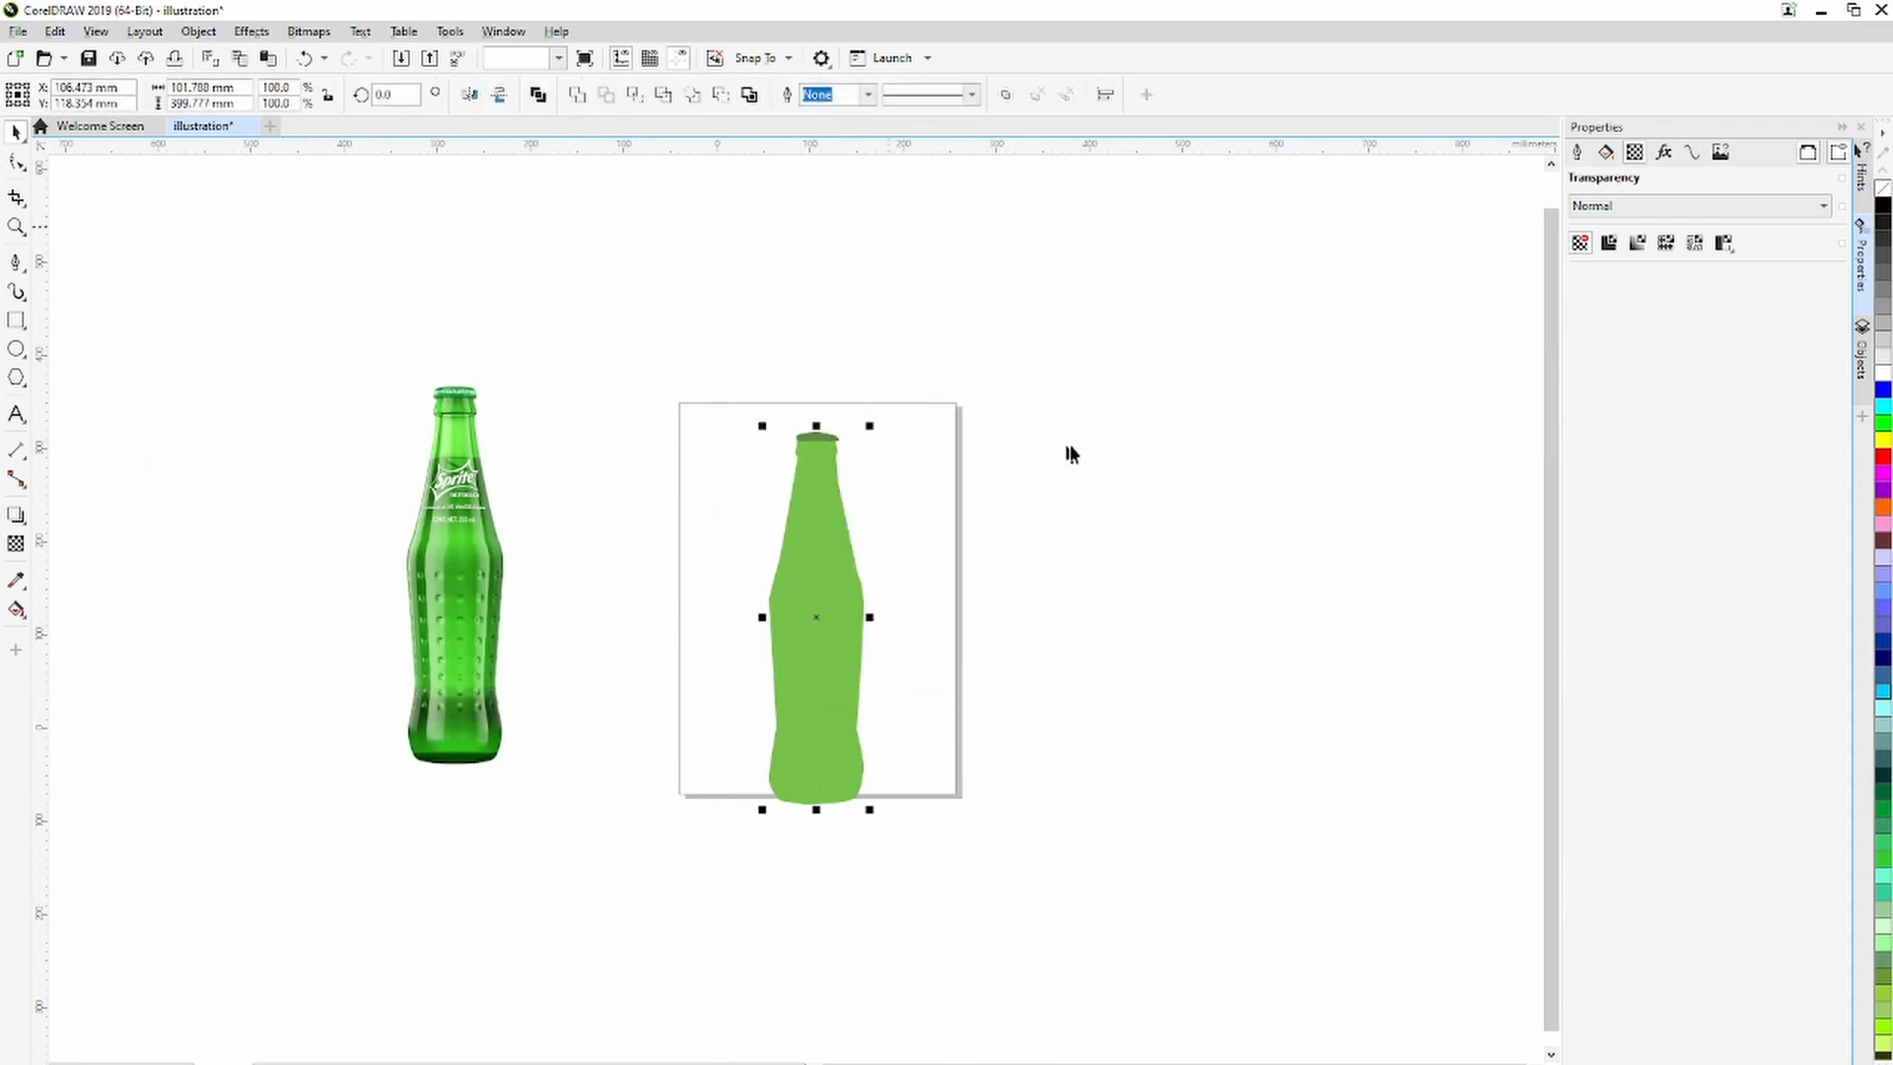
Move the grouped bottle up so it fits inside the page, and shift the reference photo level with it beside the page.
left_click(766, 653)
mouse_move(798, 641)
left_mouse_down()
mouse_move(878, 596)
mouse_move(831, 653)
mouse_move(790, 650)
left_mouse_up()
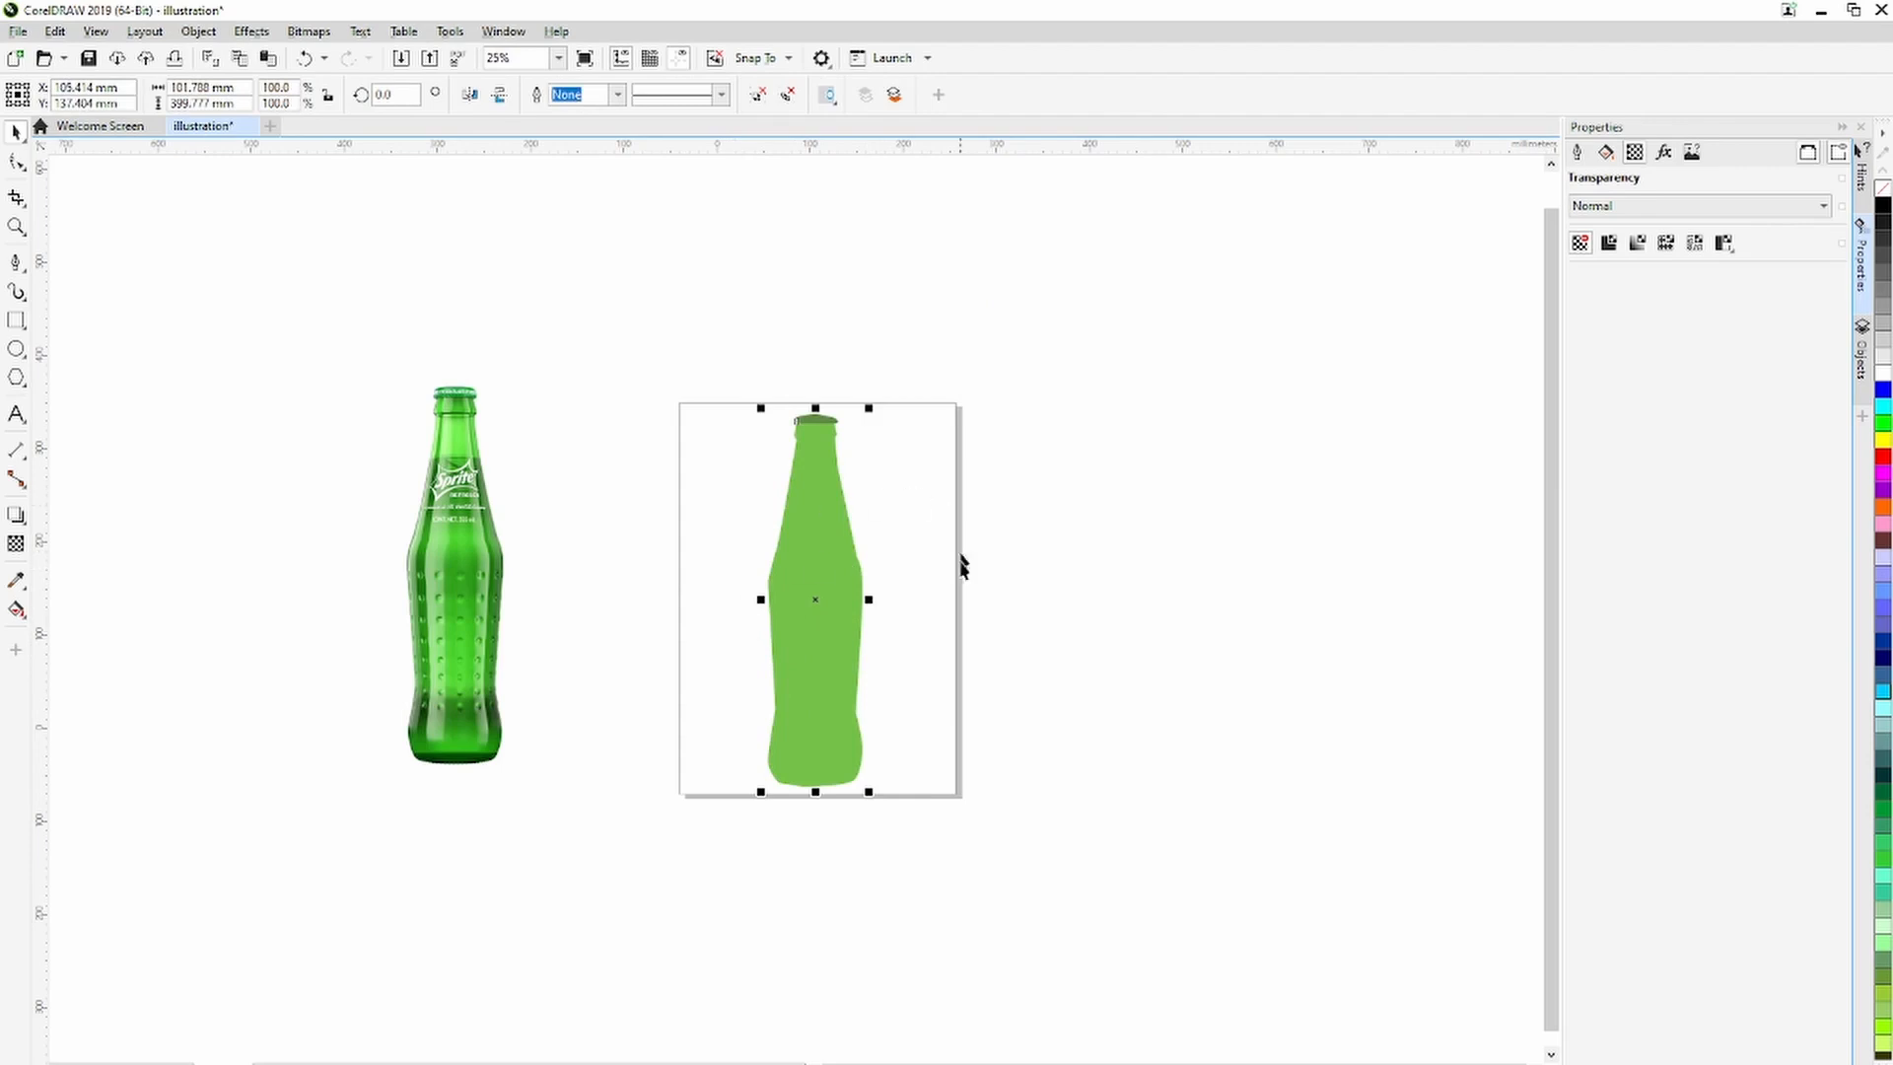
left_click(439, 522)
left_click_drag(439, 522, 468, 549)
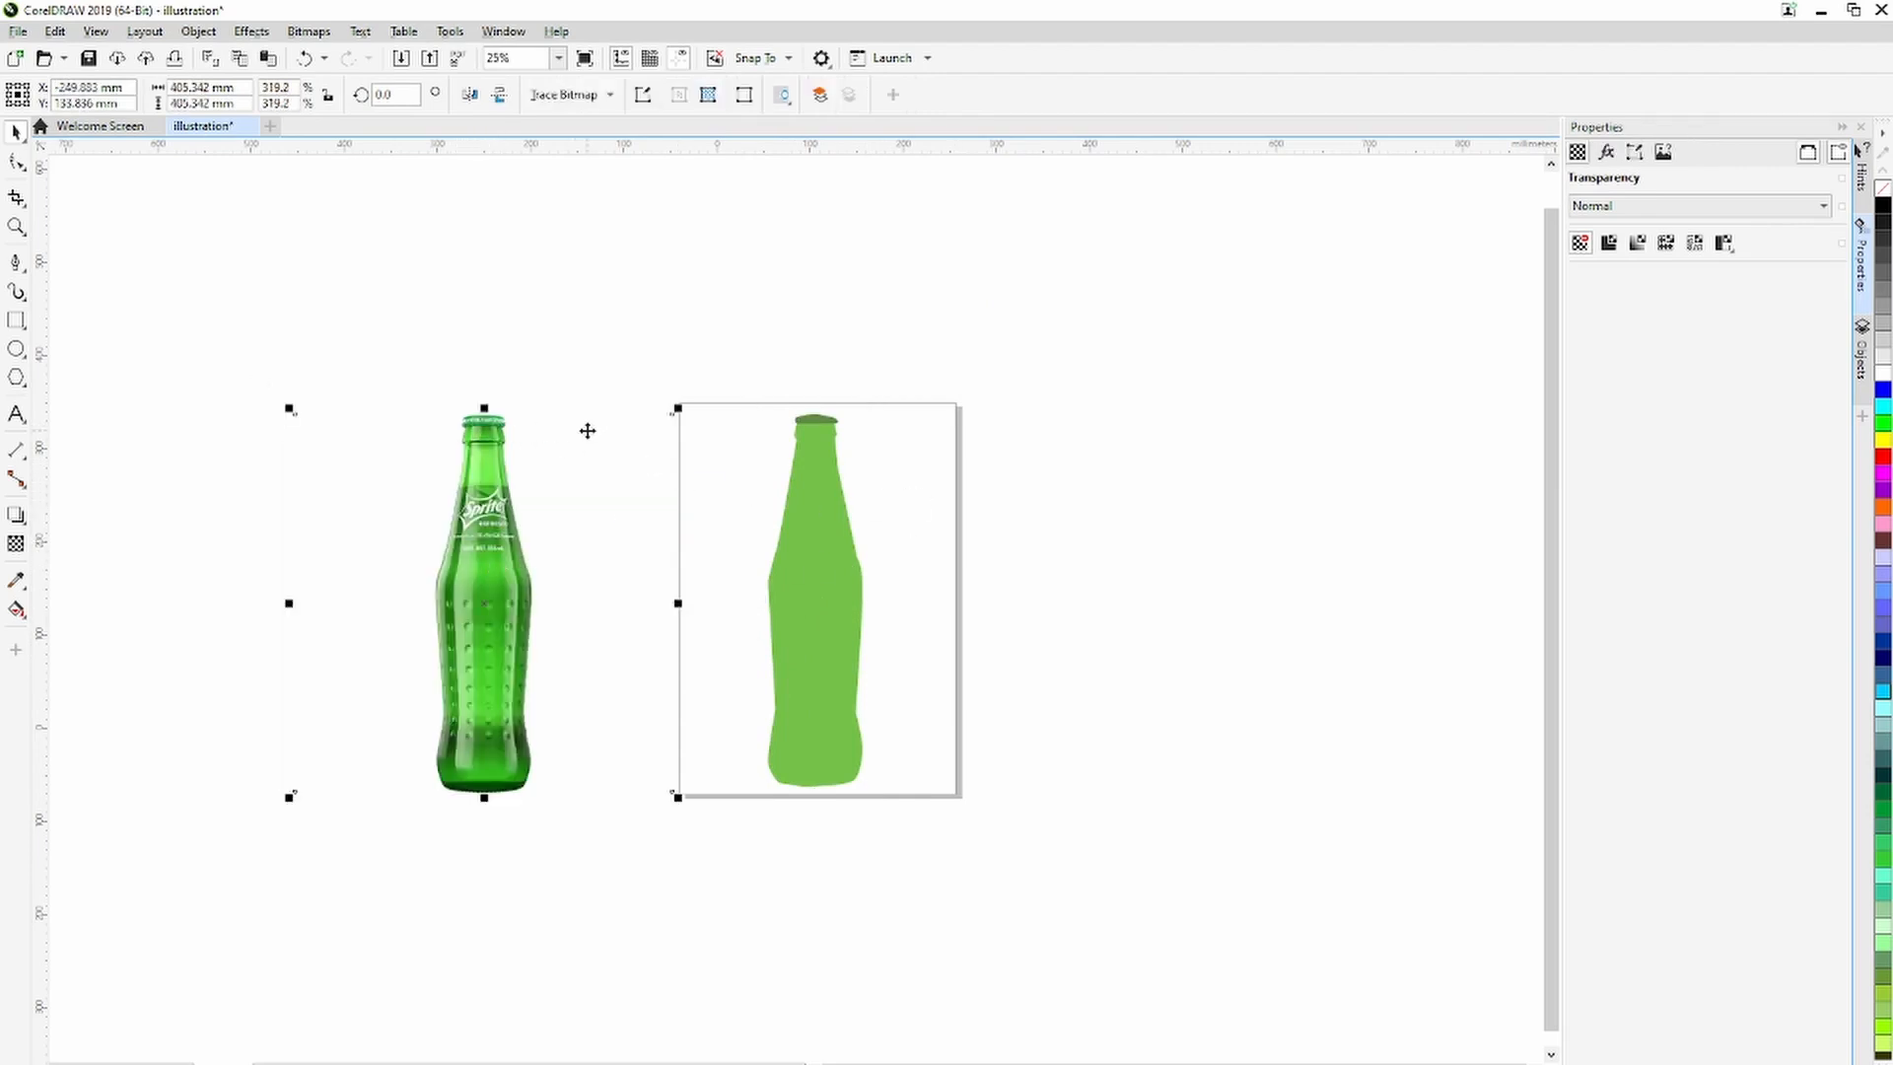
Draw a closed trapezoid about 27 by 12 mm on the bottle's neck, directly below the dark green cap, with the Pen tool.
key("z")
left_click_drag(377, 389, 927, 814)
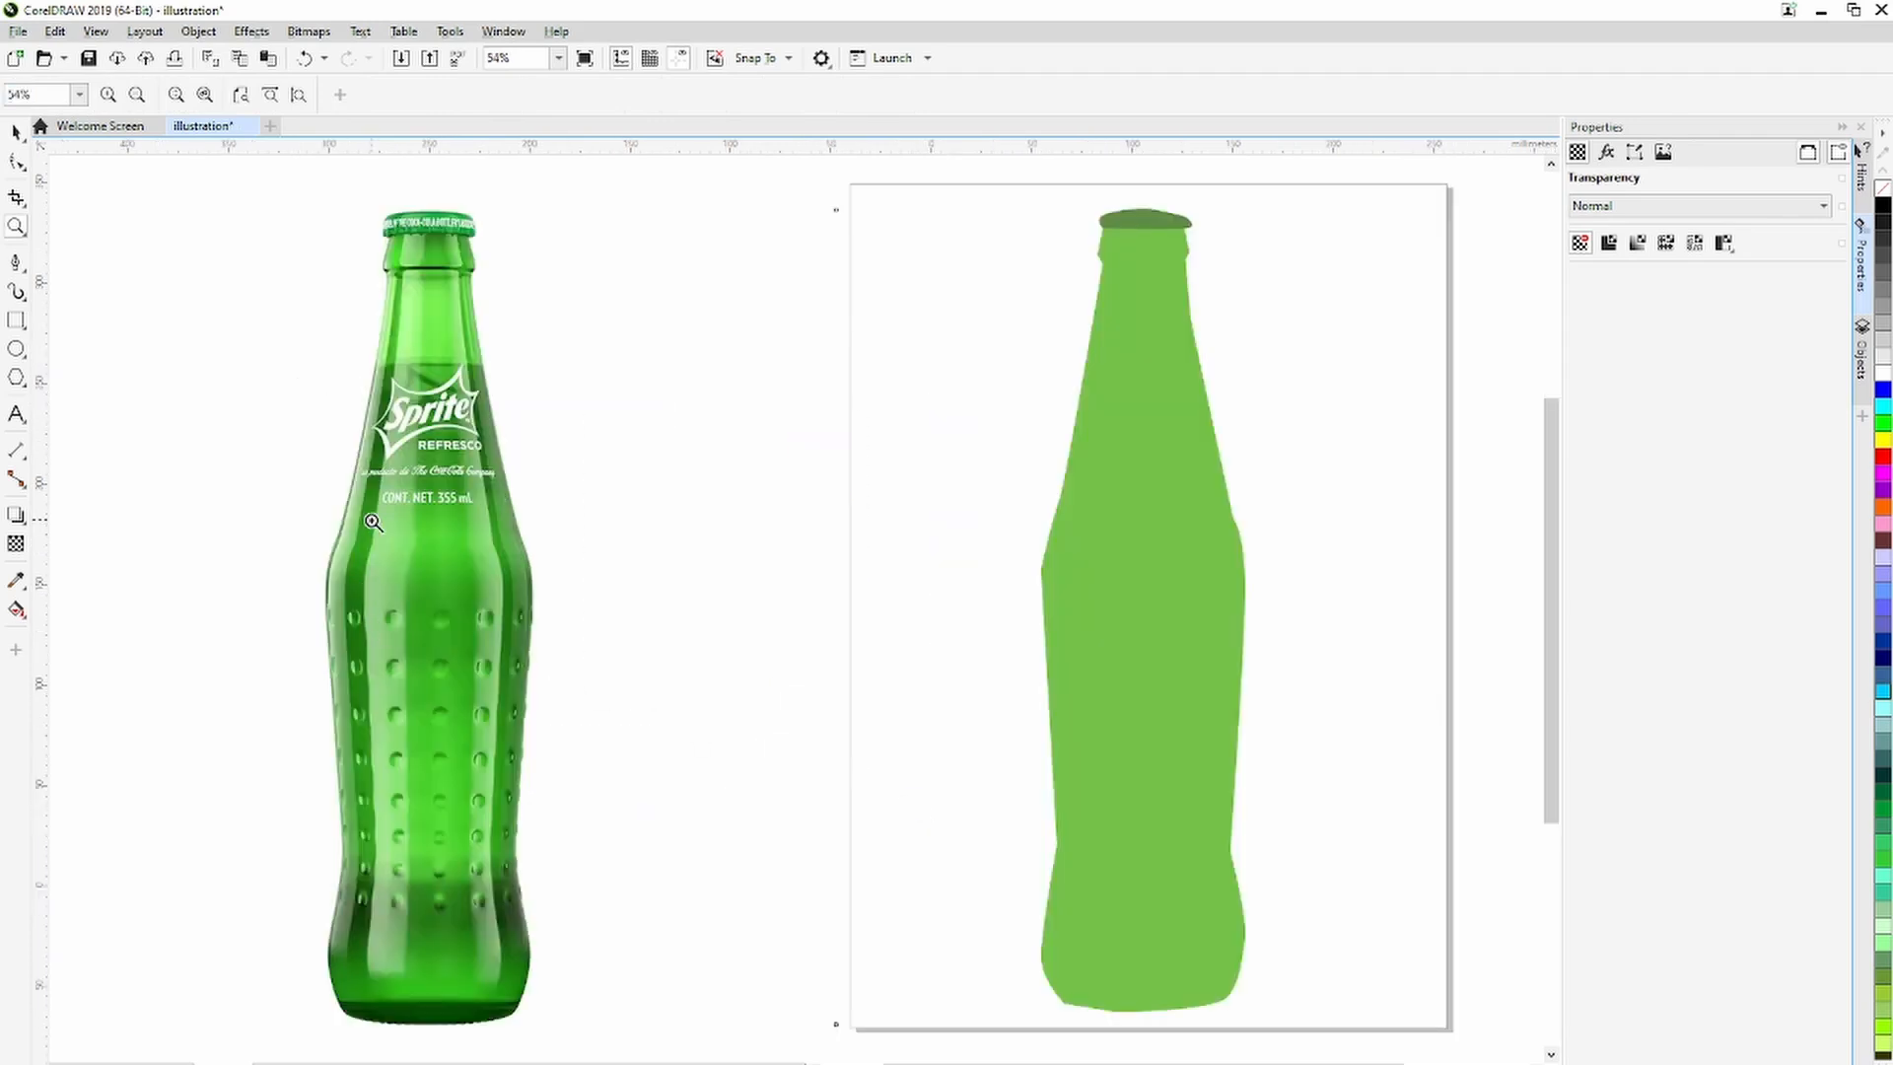
left_click(13, 260)
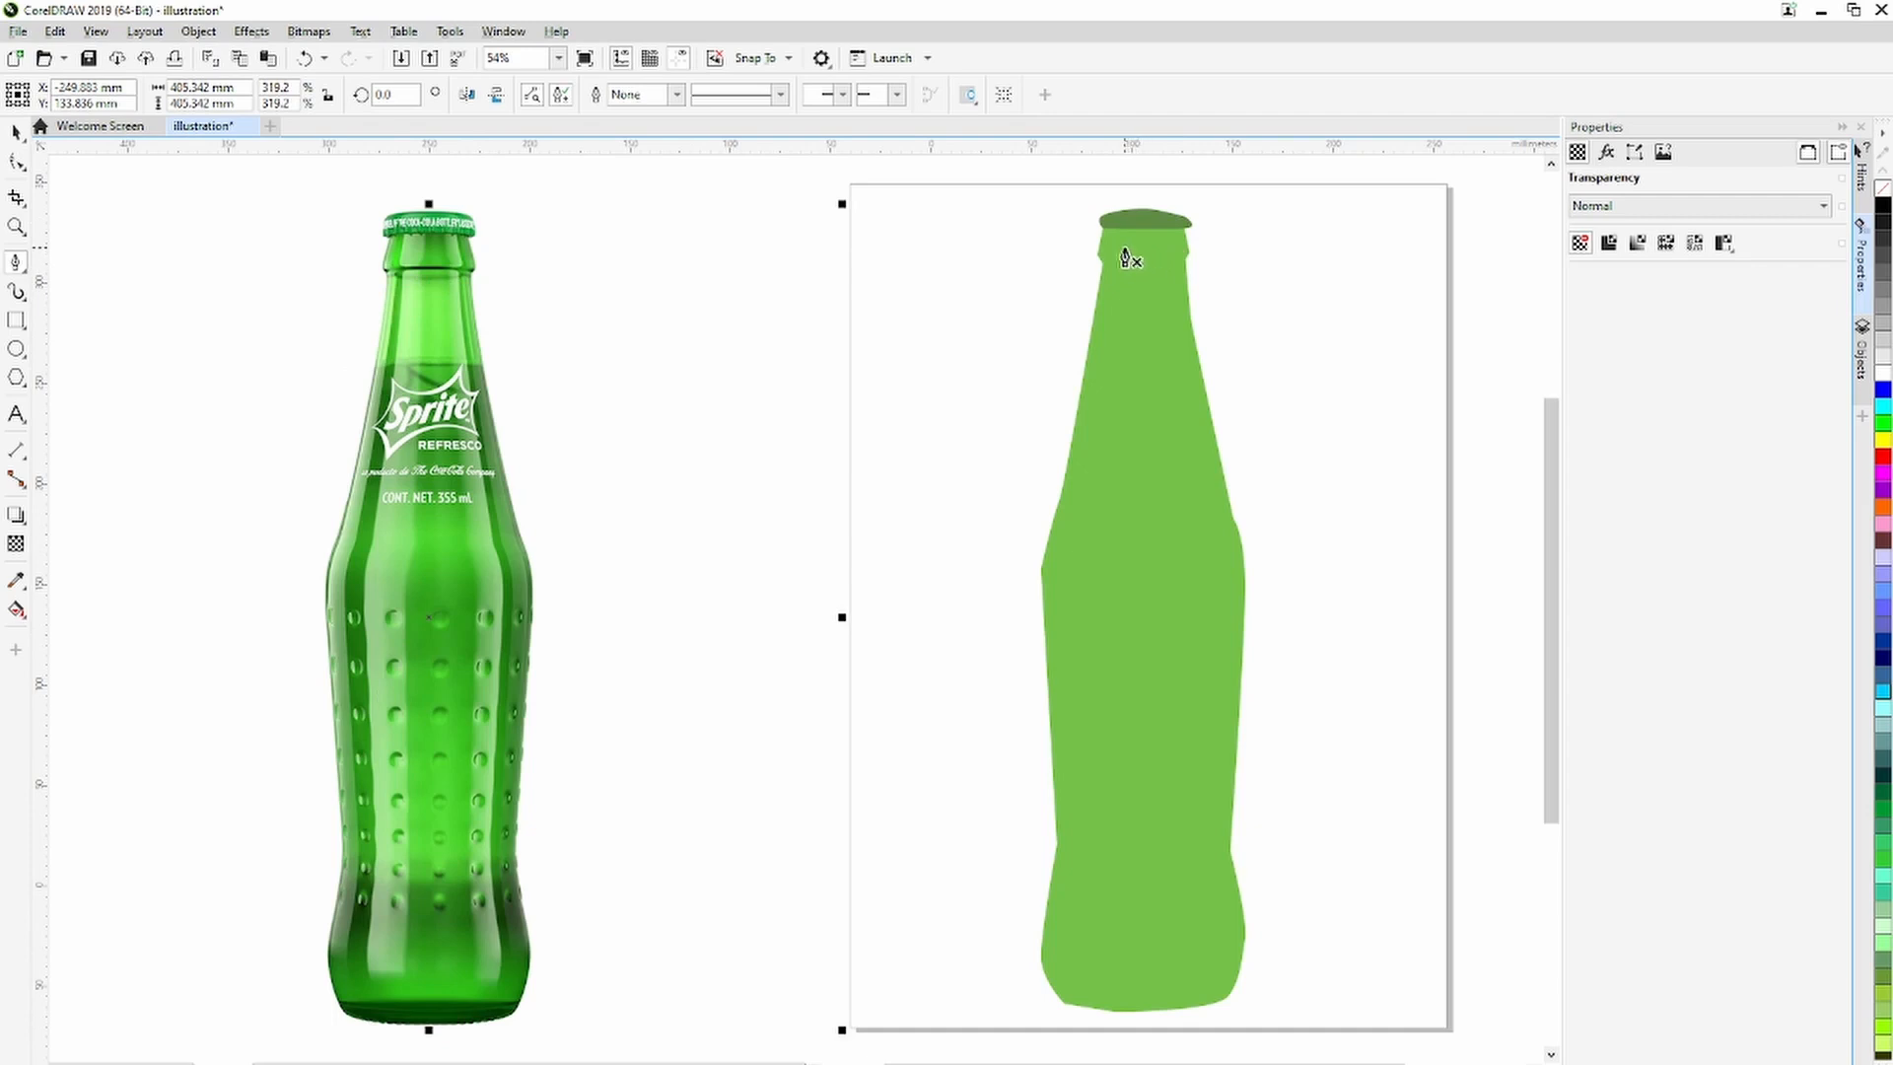
scroll(1167, 230, "up", 5)
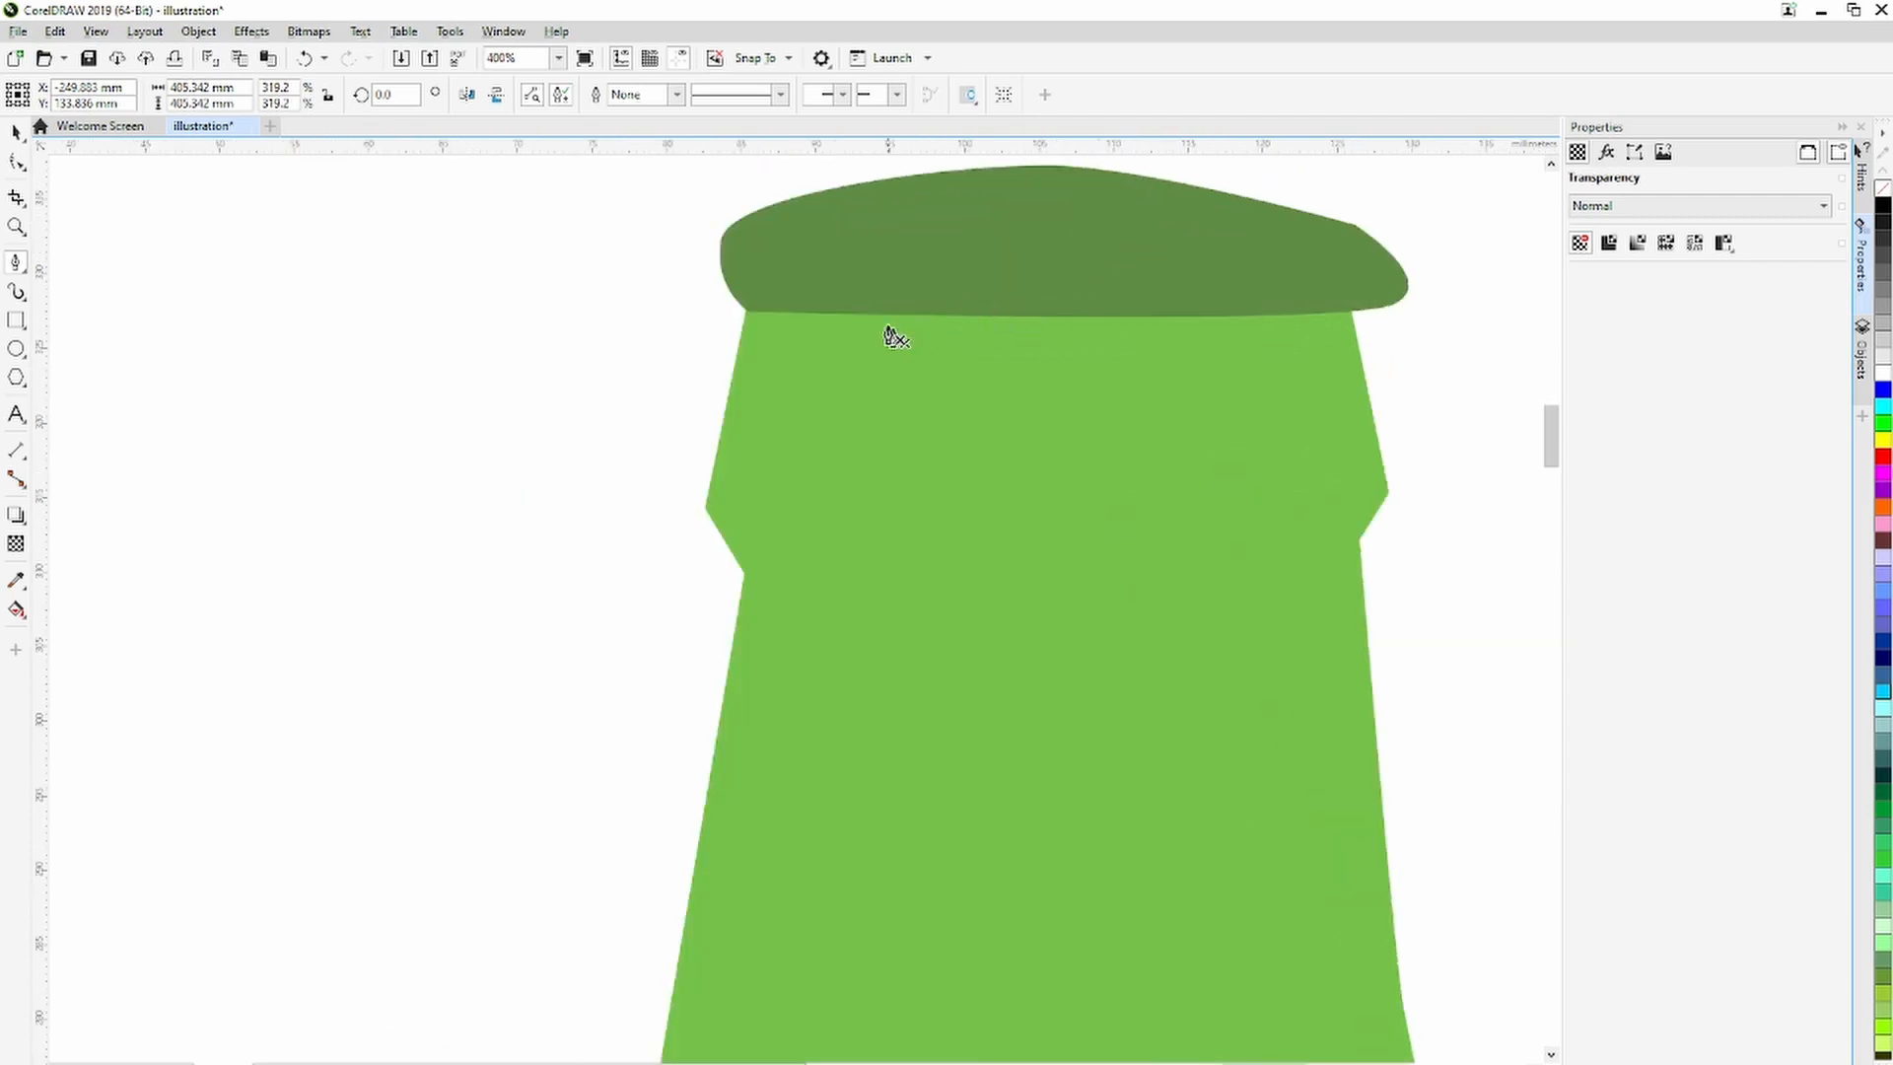
left_click(874, 314)
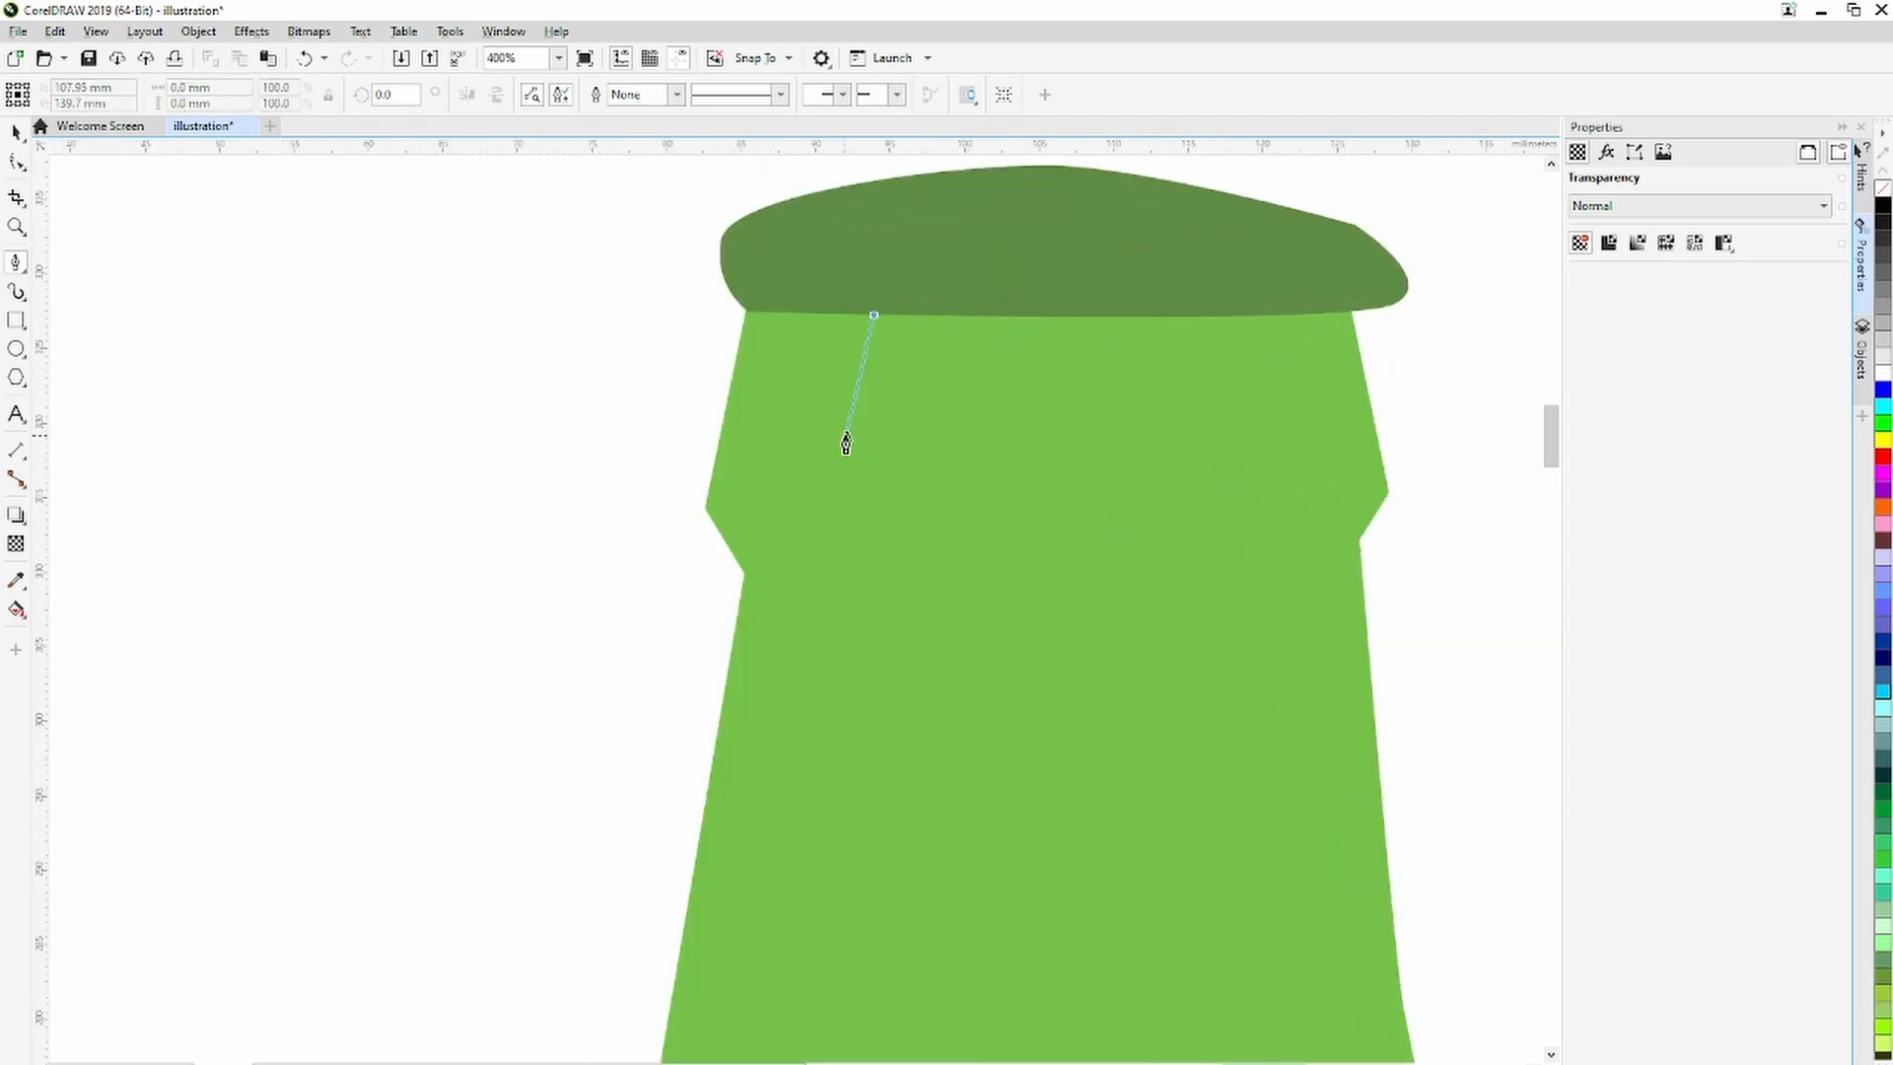
left_click(834, 504)
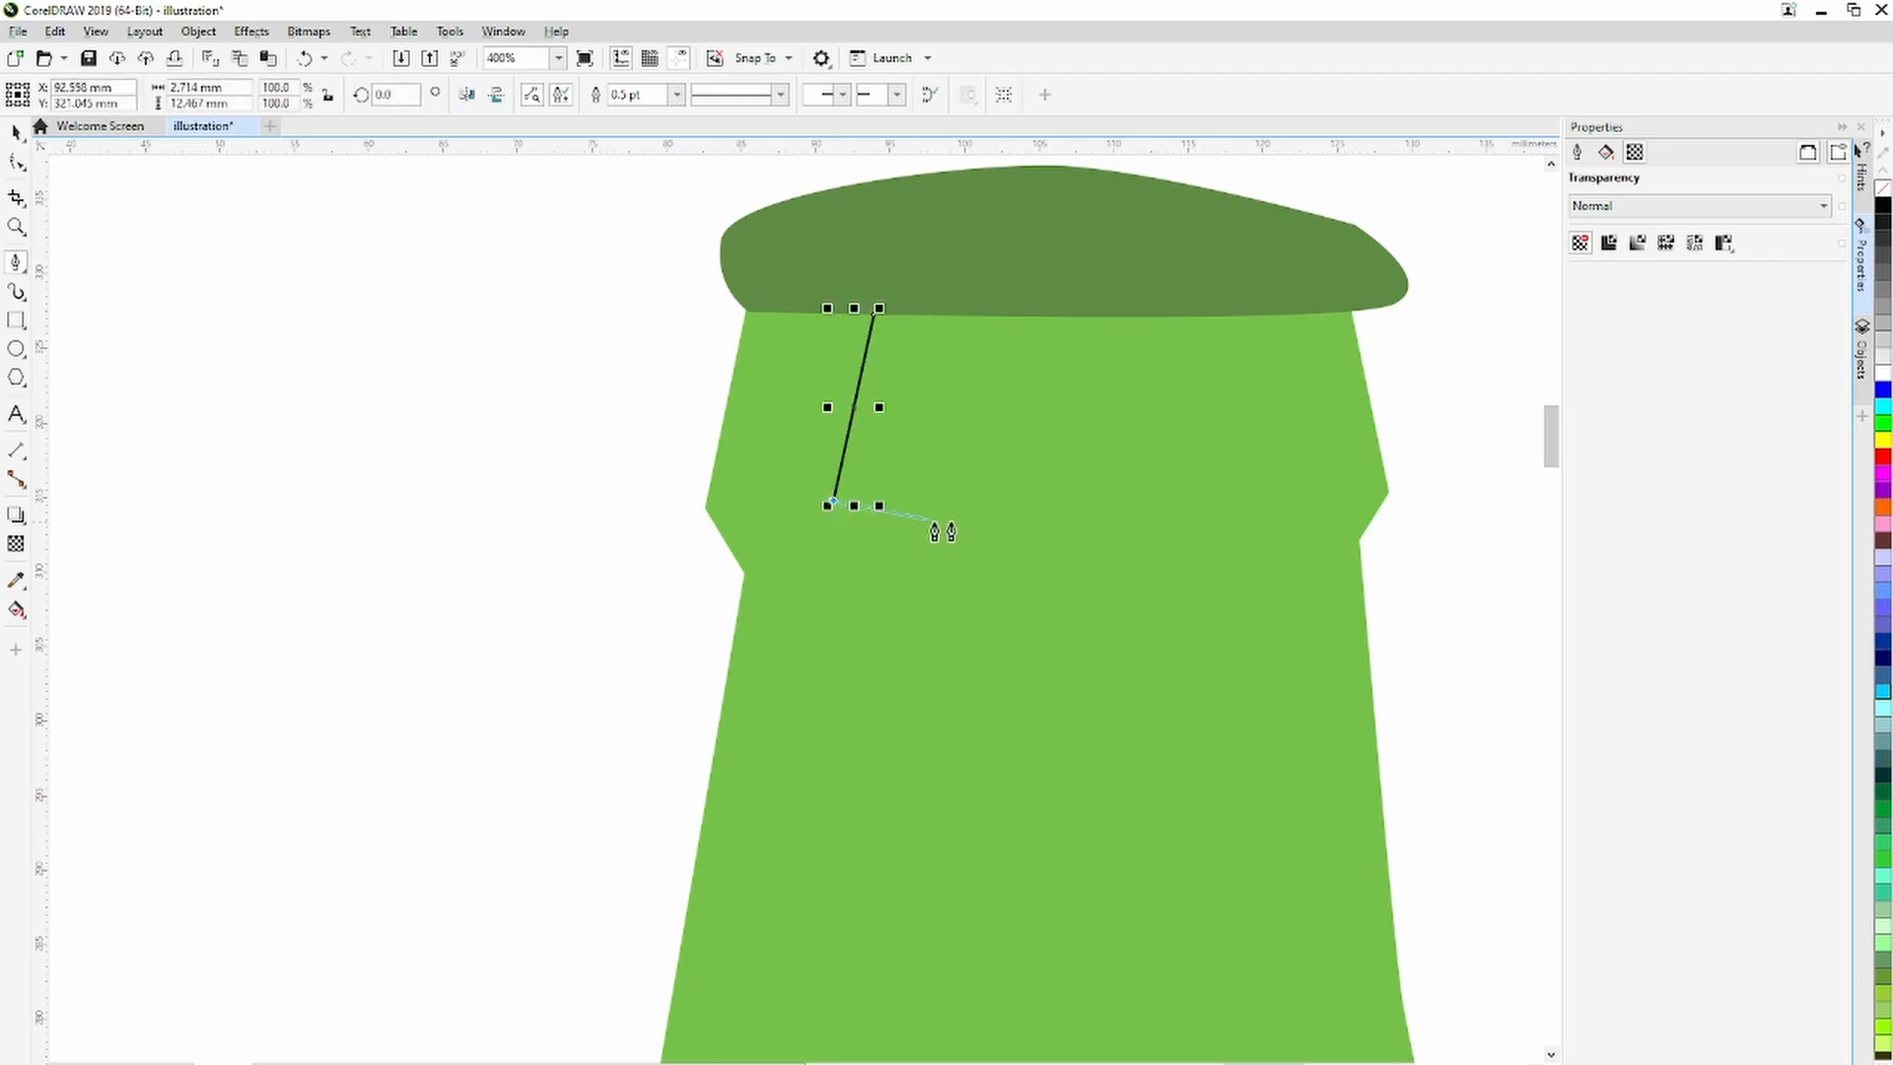
left_click(1230, 505)
left_click(1190, 317)
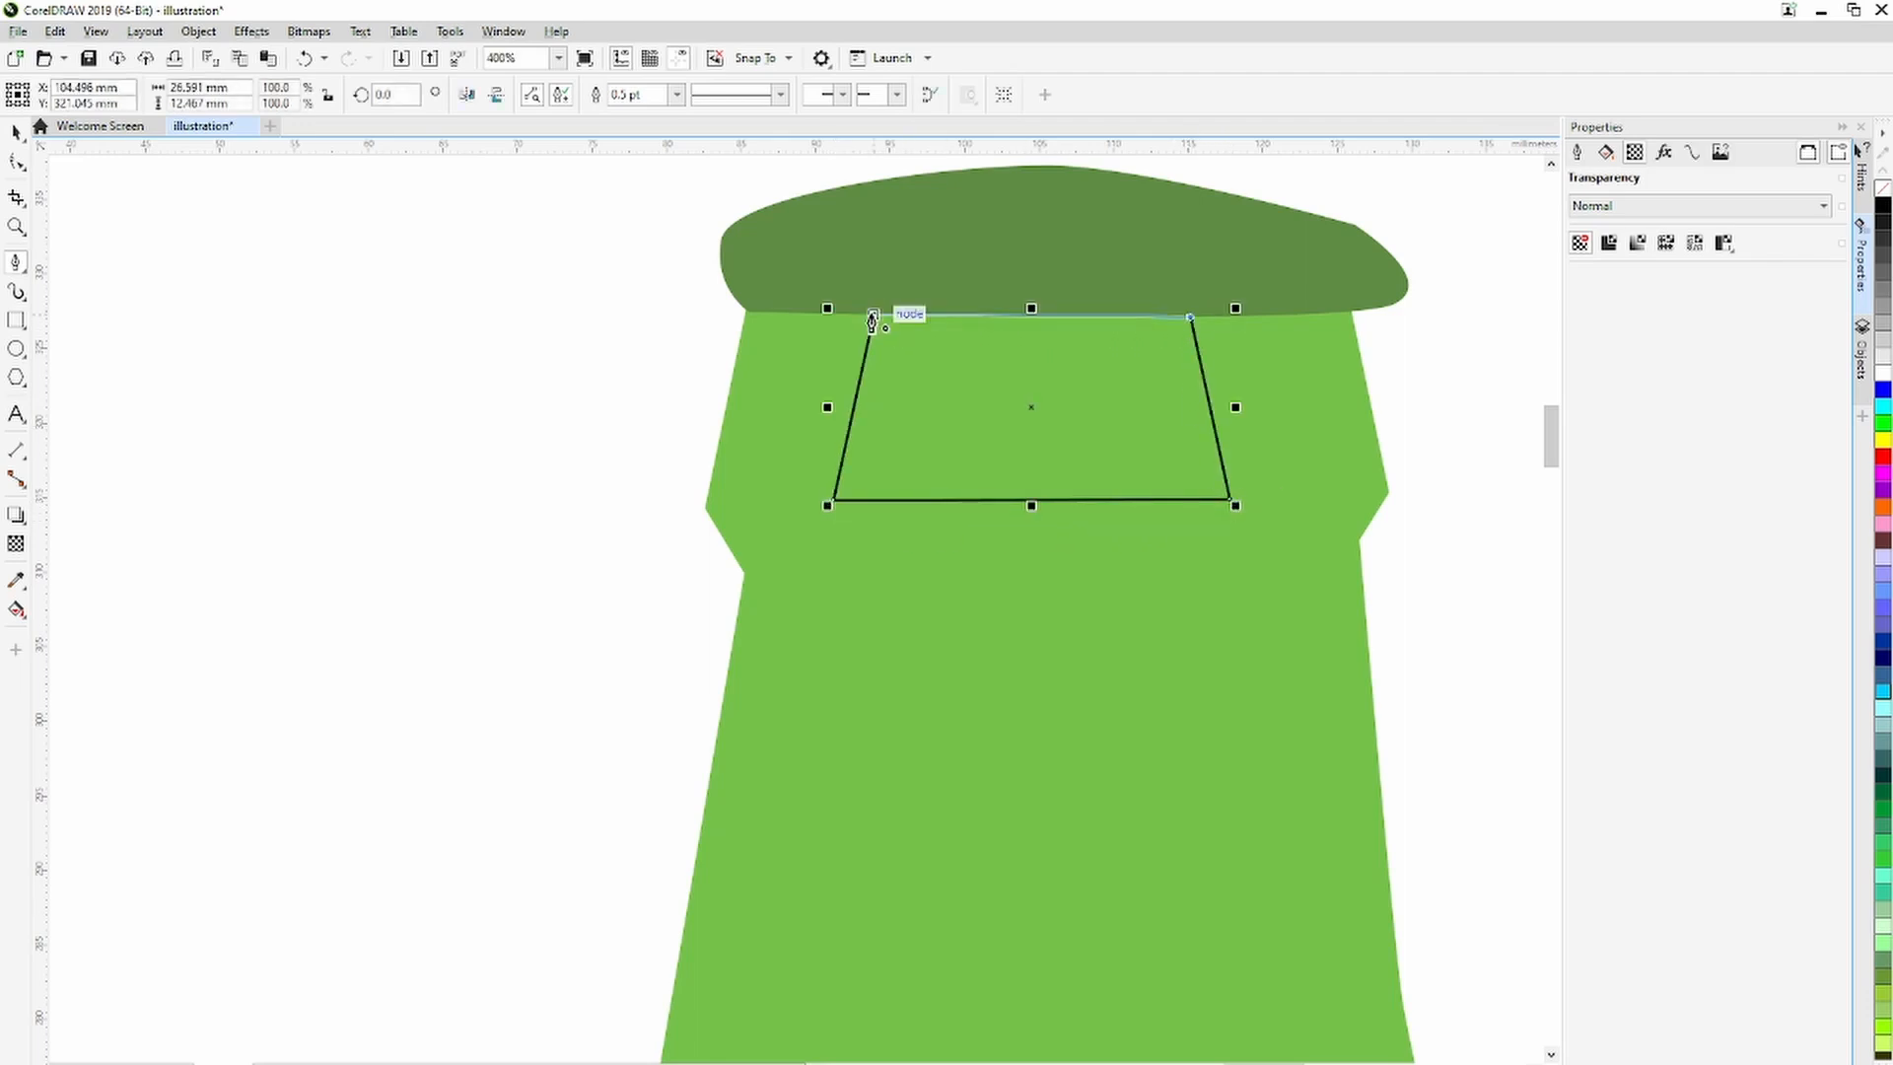
left_click(873, 314)
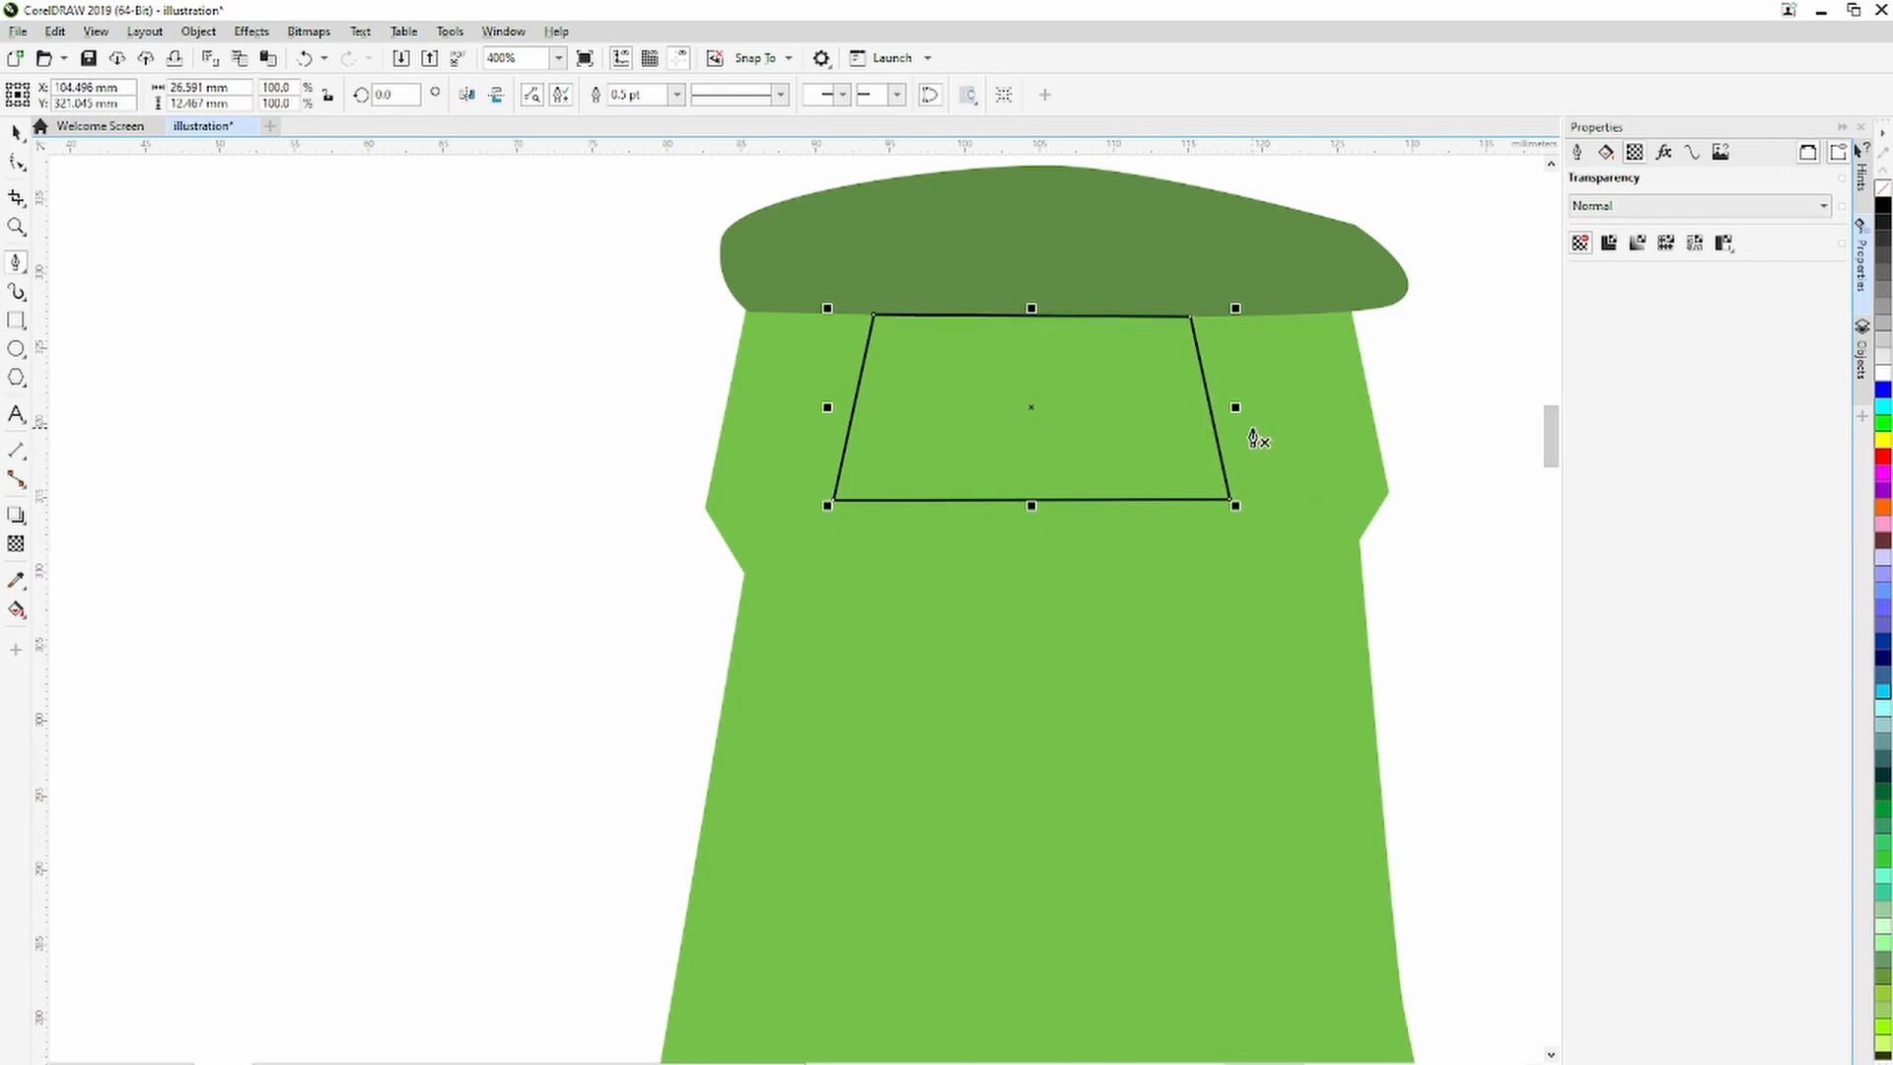
Fill the neck trapezoid white without an outline and give it a uniform transparency of 64.
left_click(1883, 373)
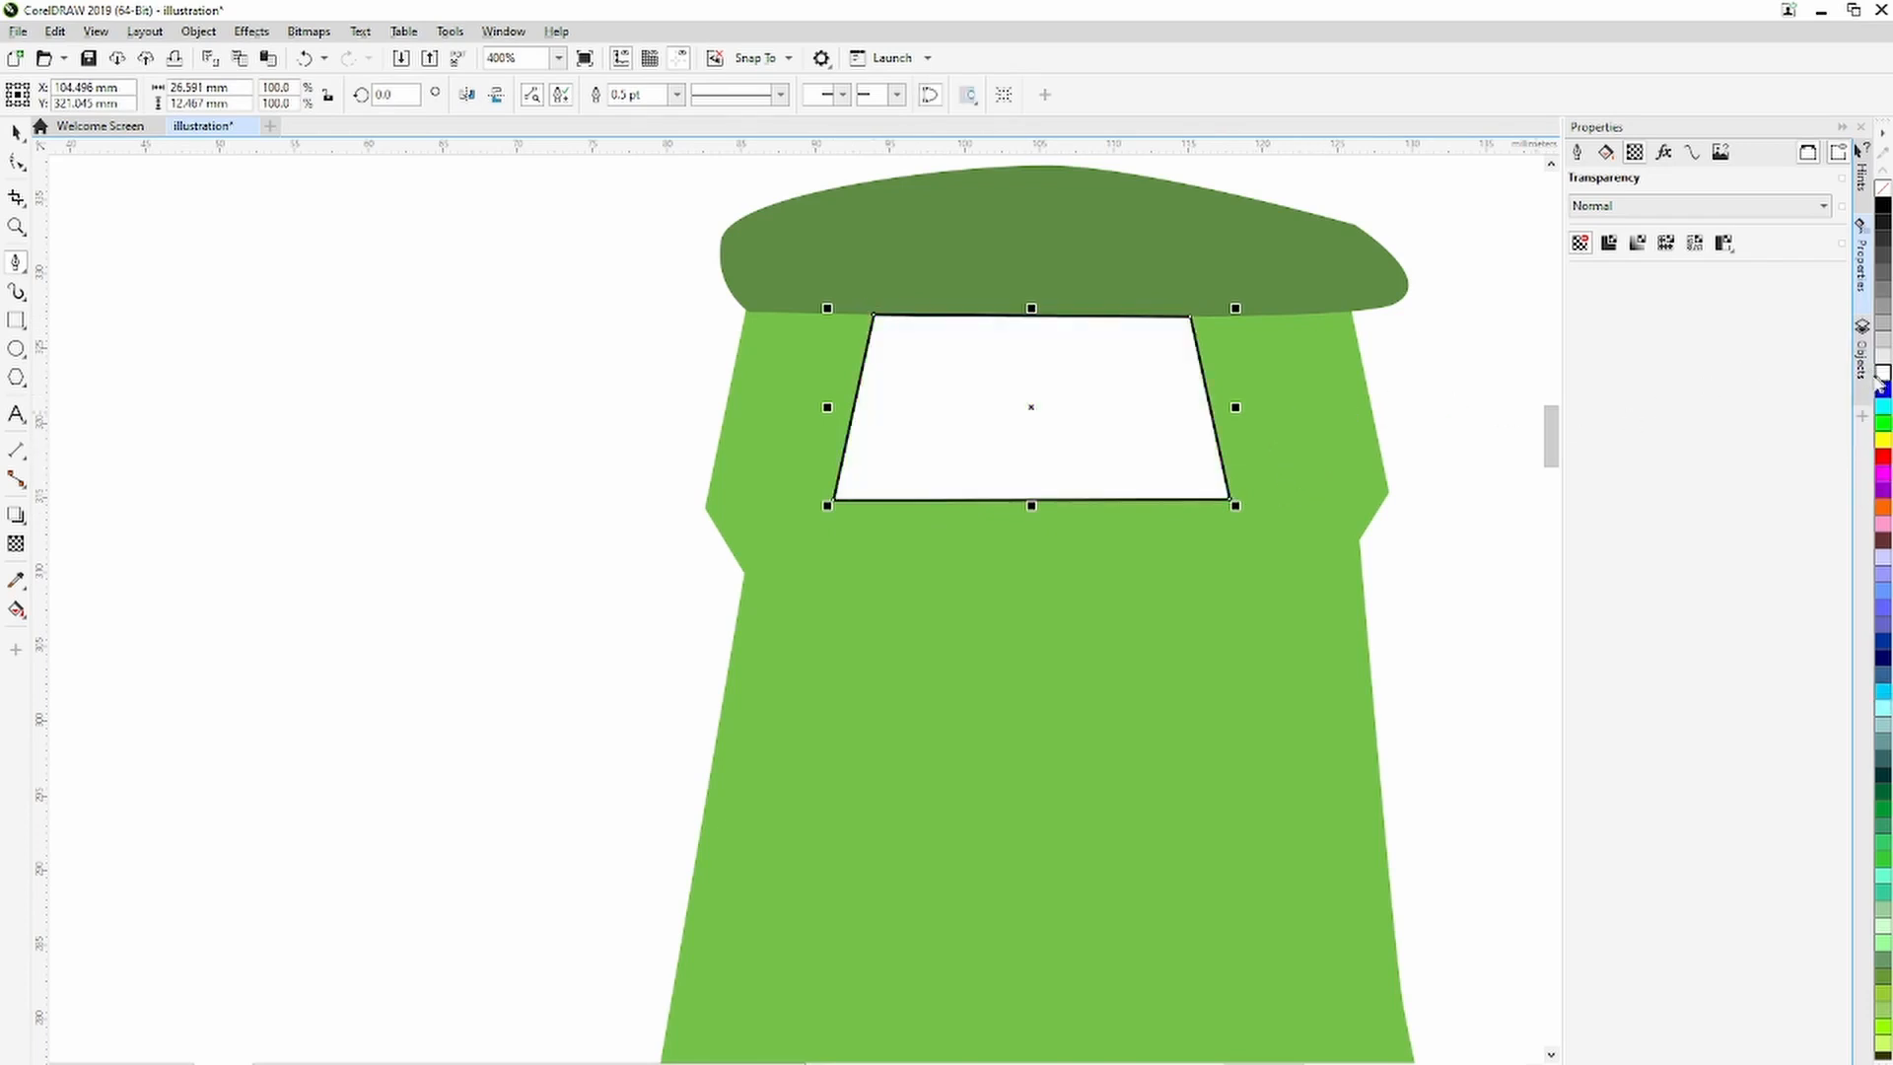
right_click(1884, 194)
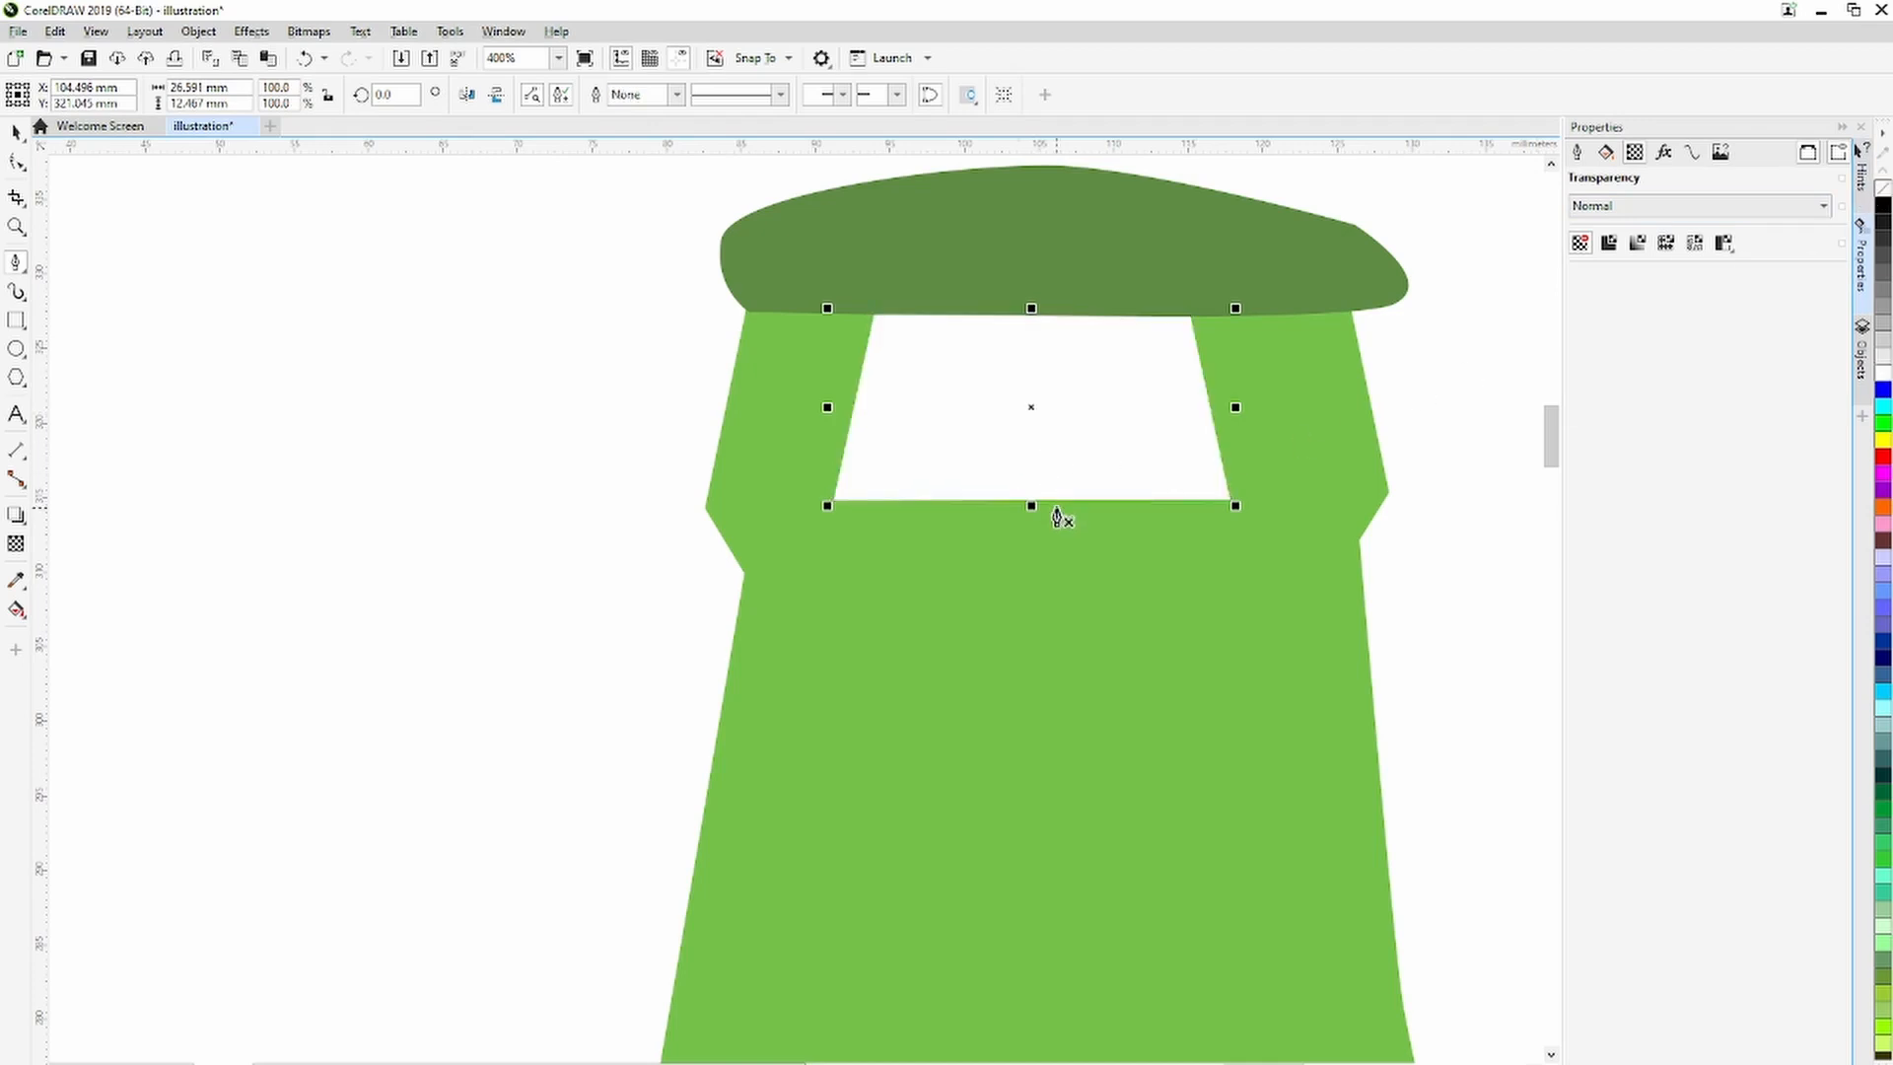
scroll(1055, 496, "down", 1)
scroll(1055, 496, "down", 4)
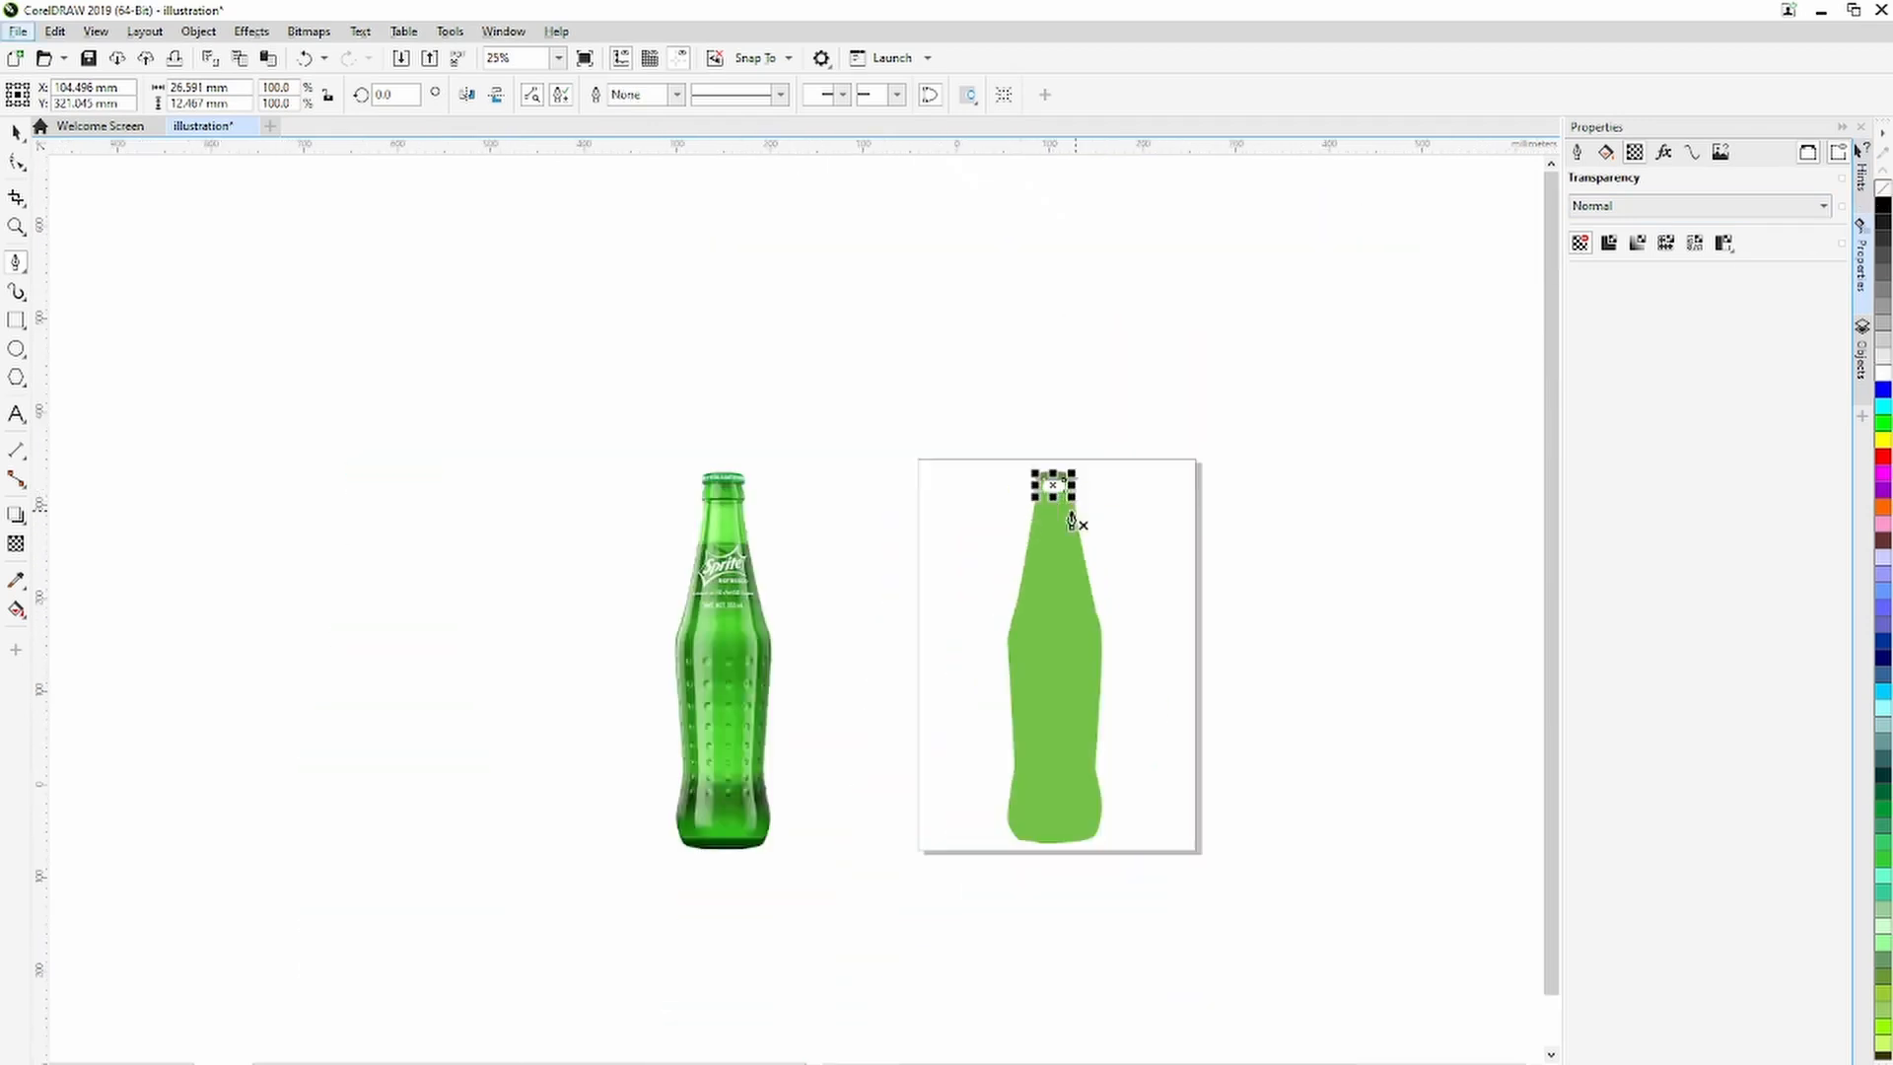
scroll(1061, 488, "up", 1)
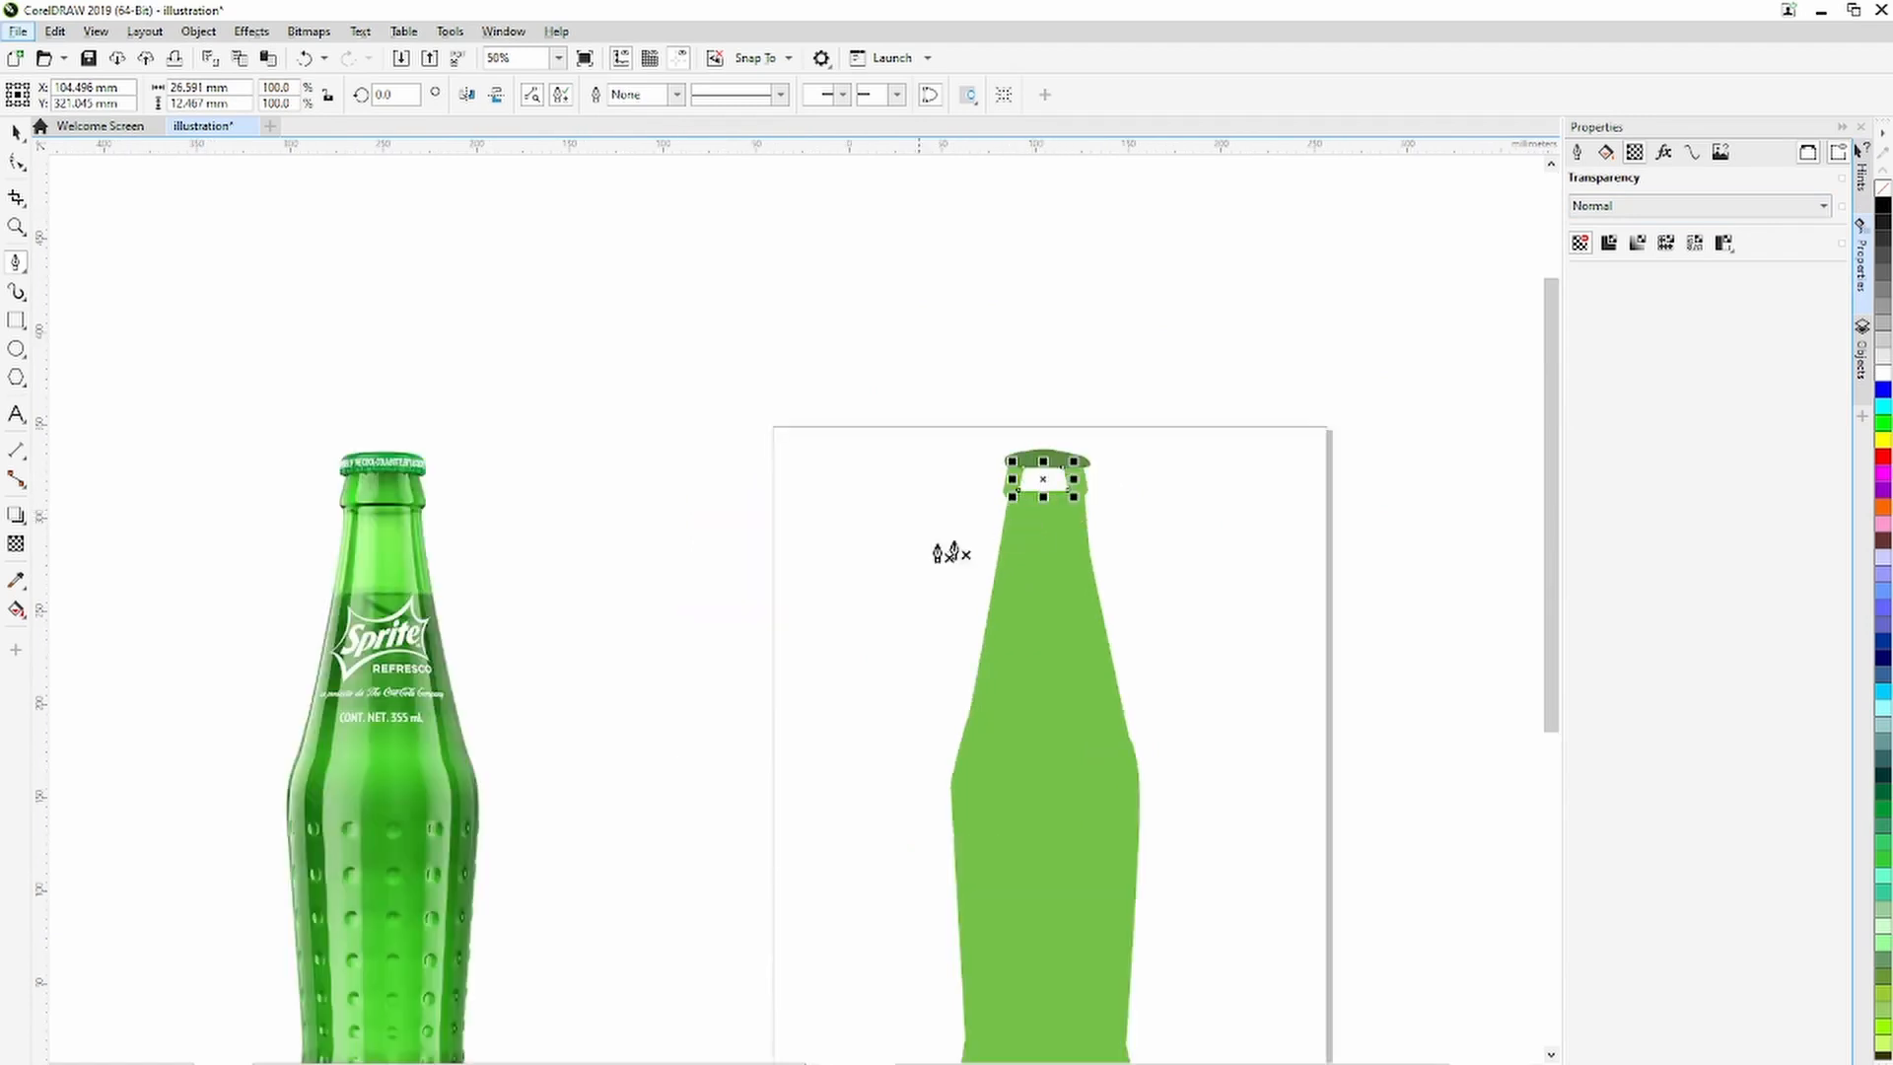
left_click(17, 544)
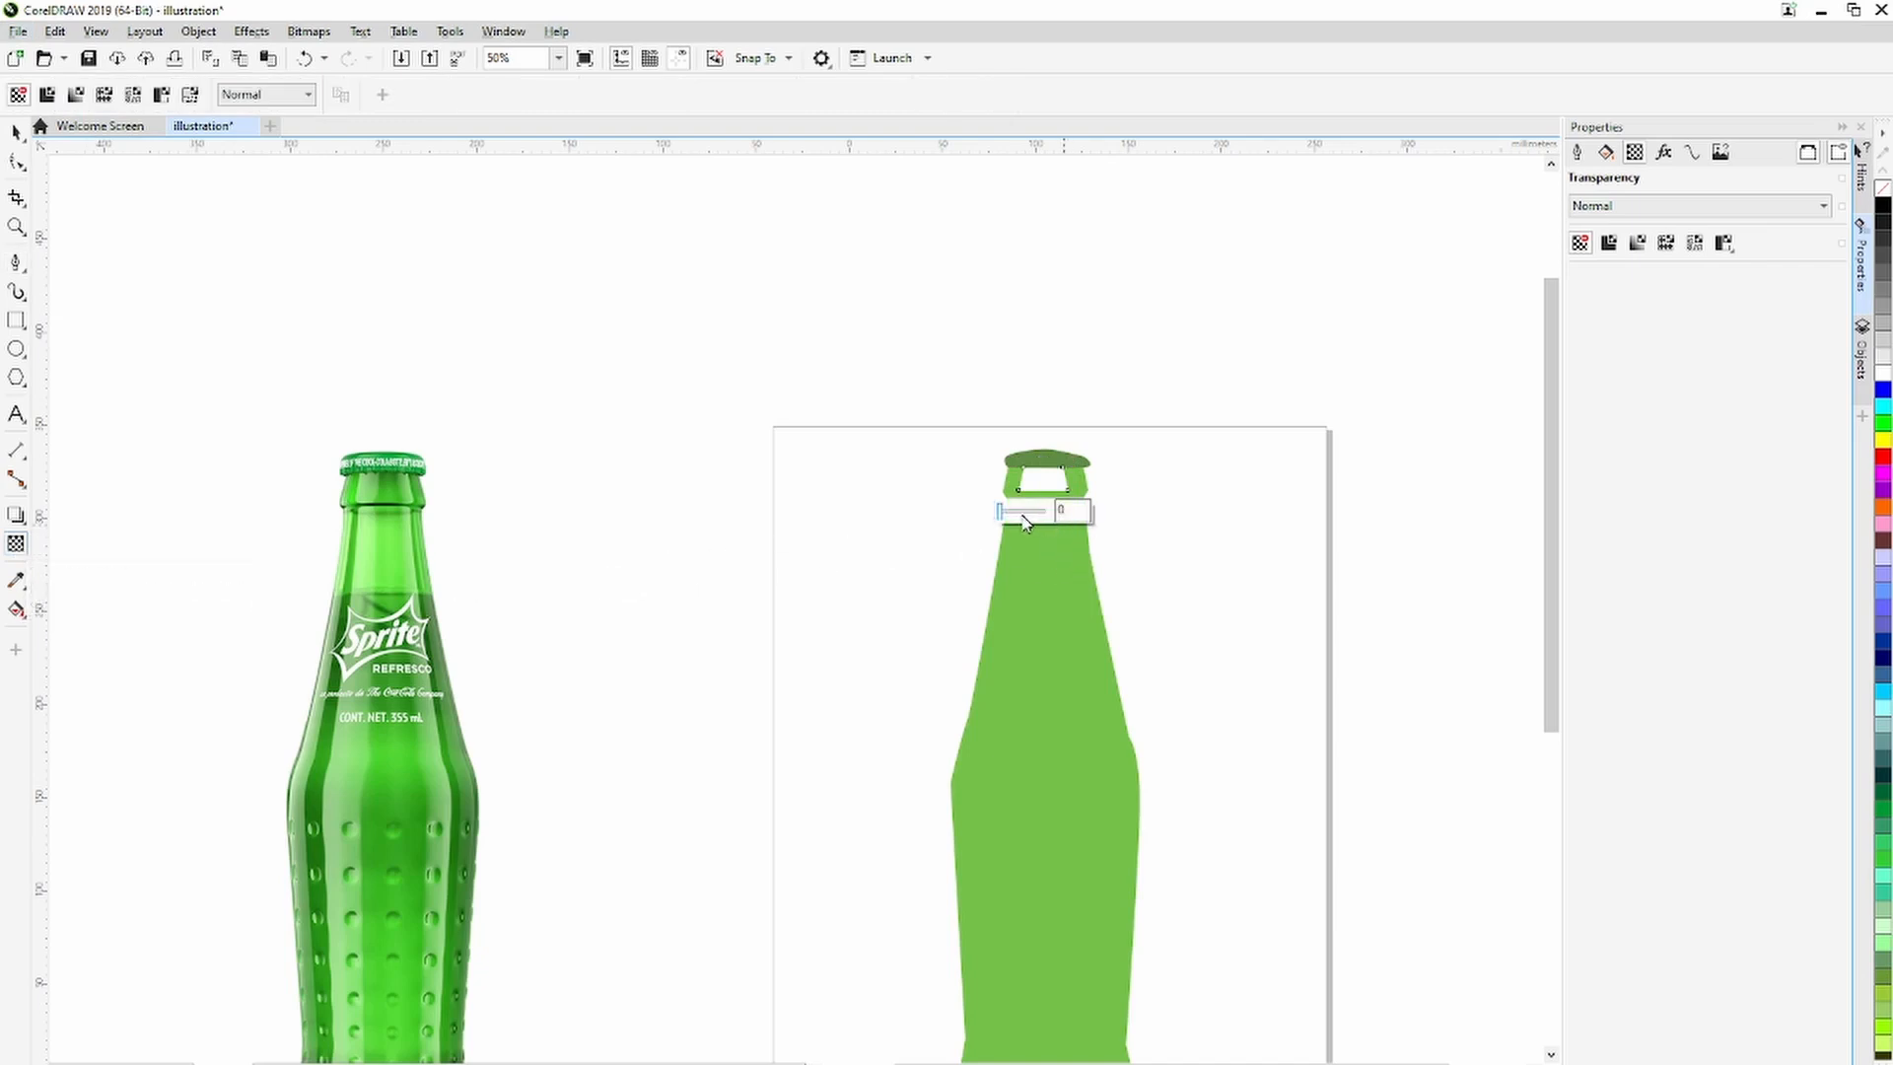
left_click(1026, 516)
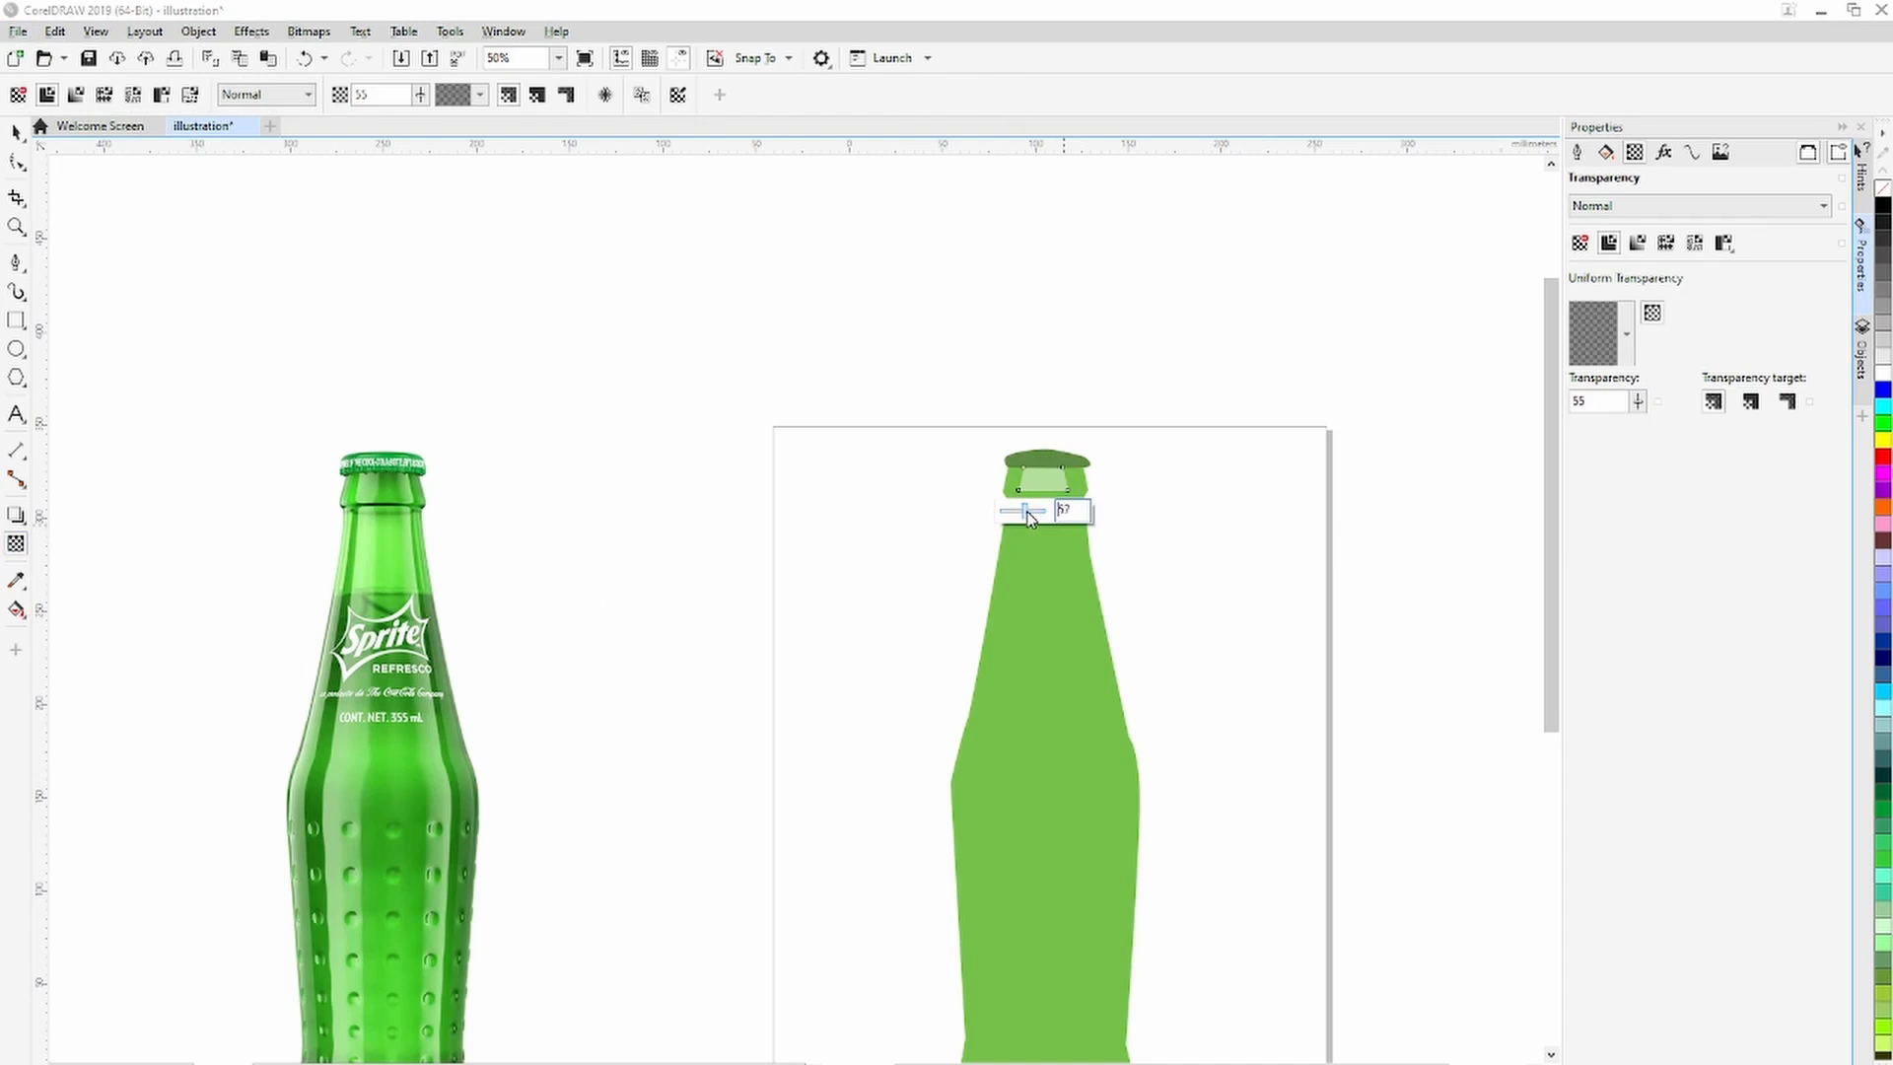
left_click_drag(1028, 510, 1034, 509)
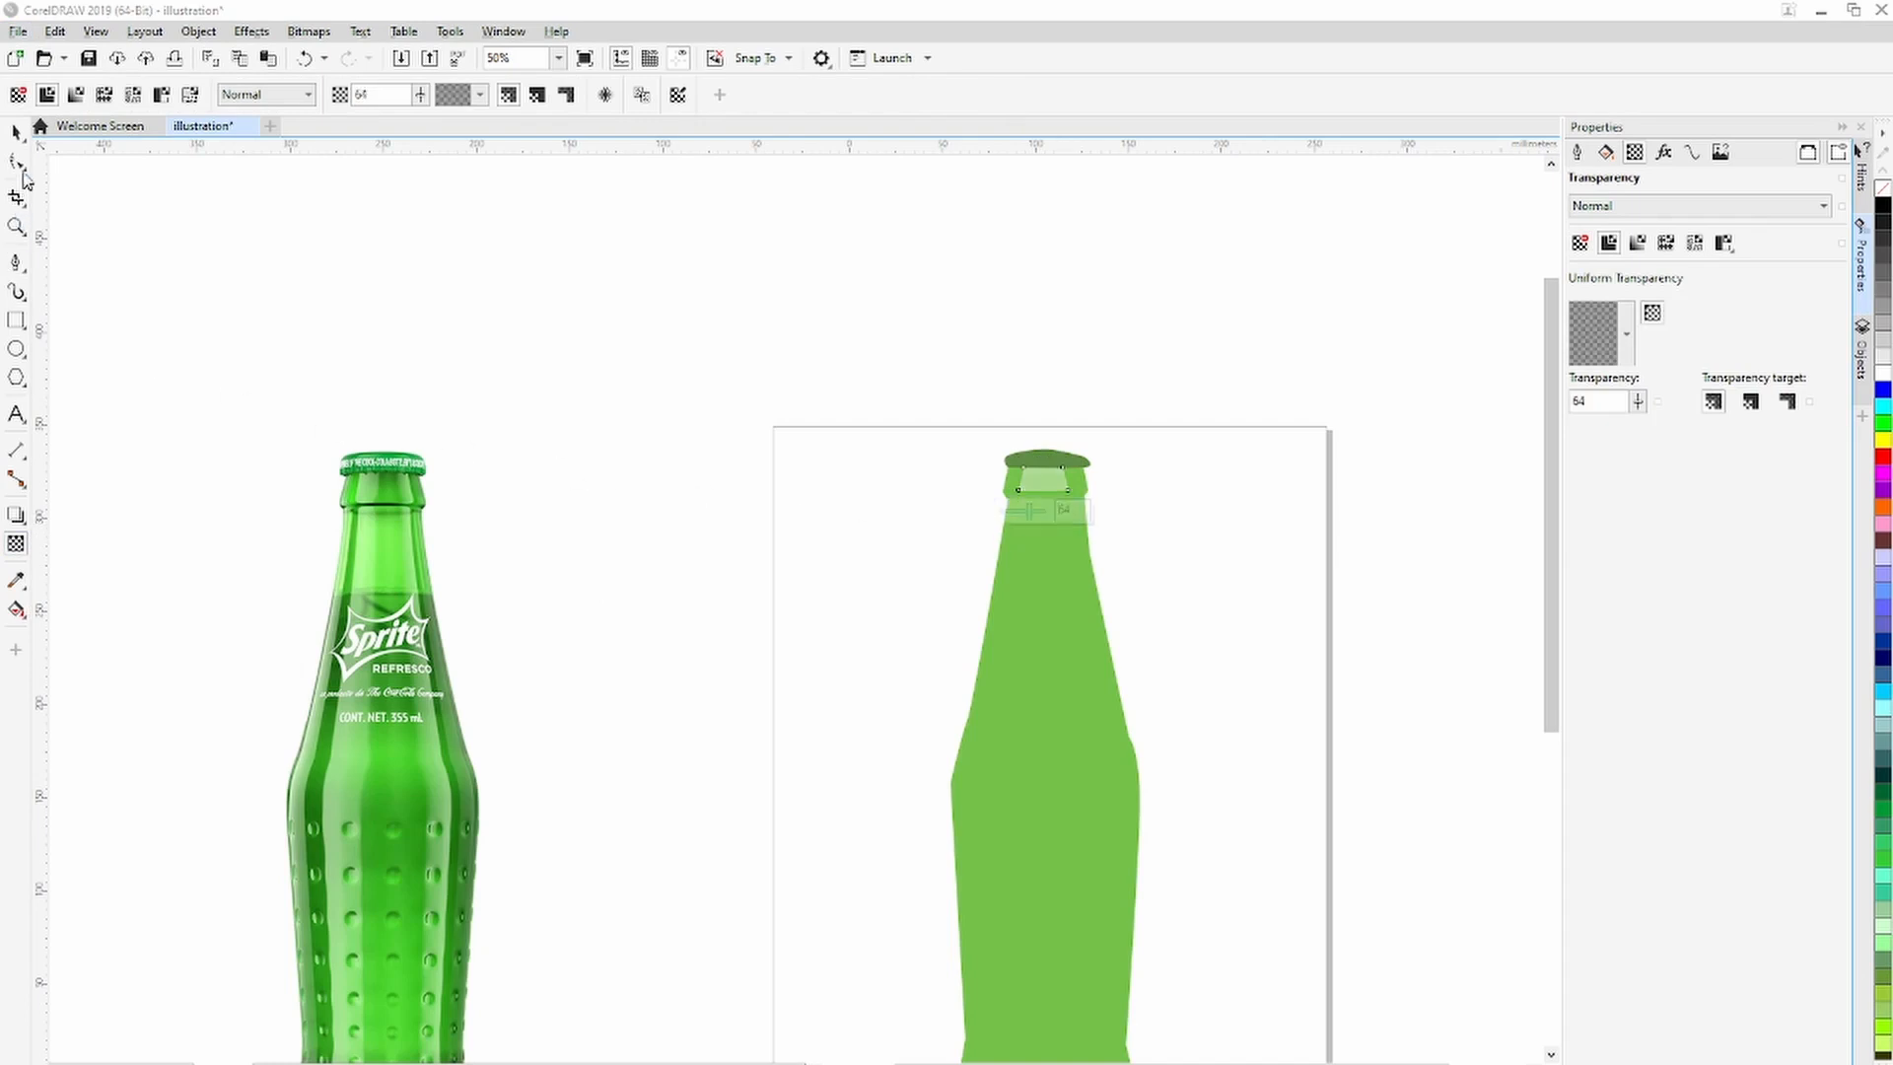
left_click(16, 131)
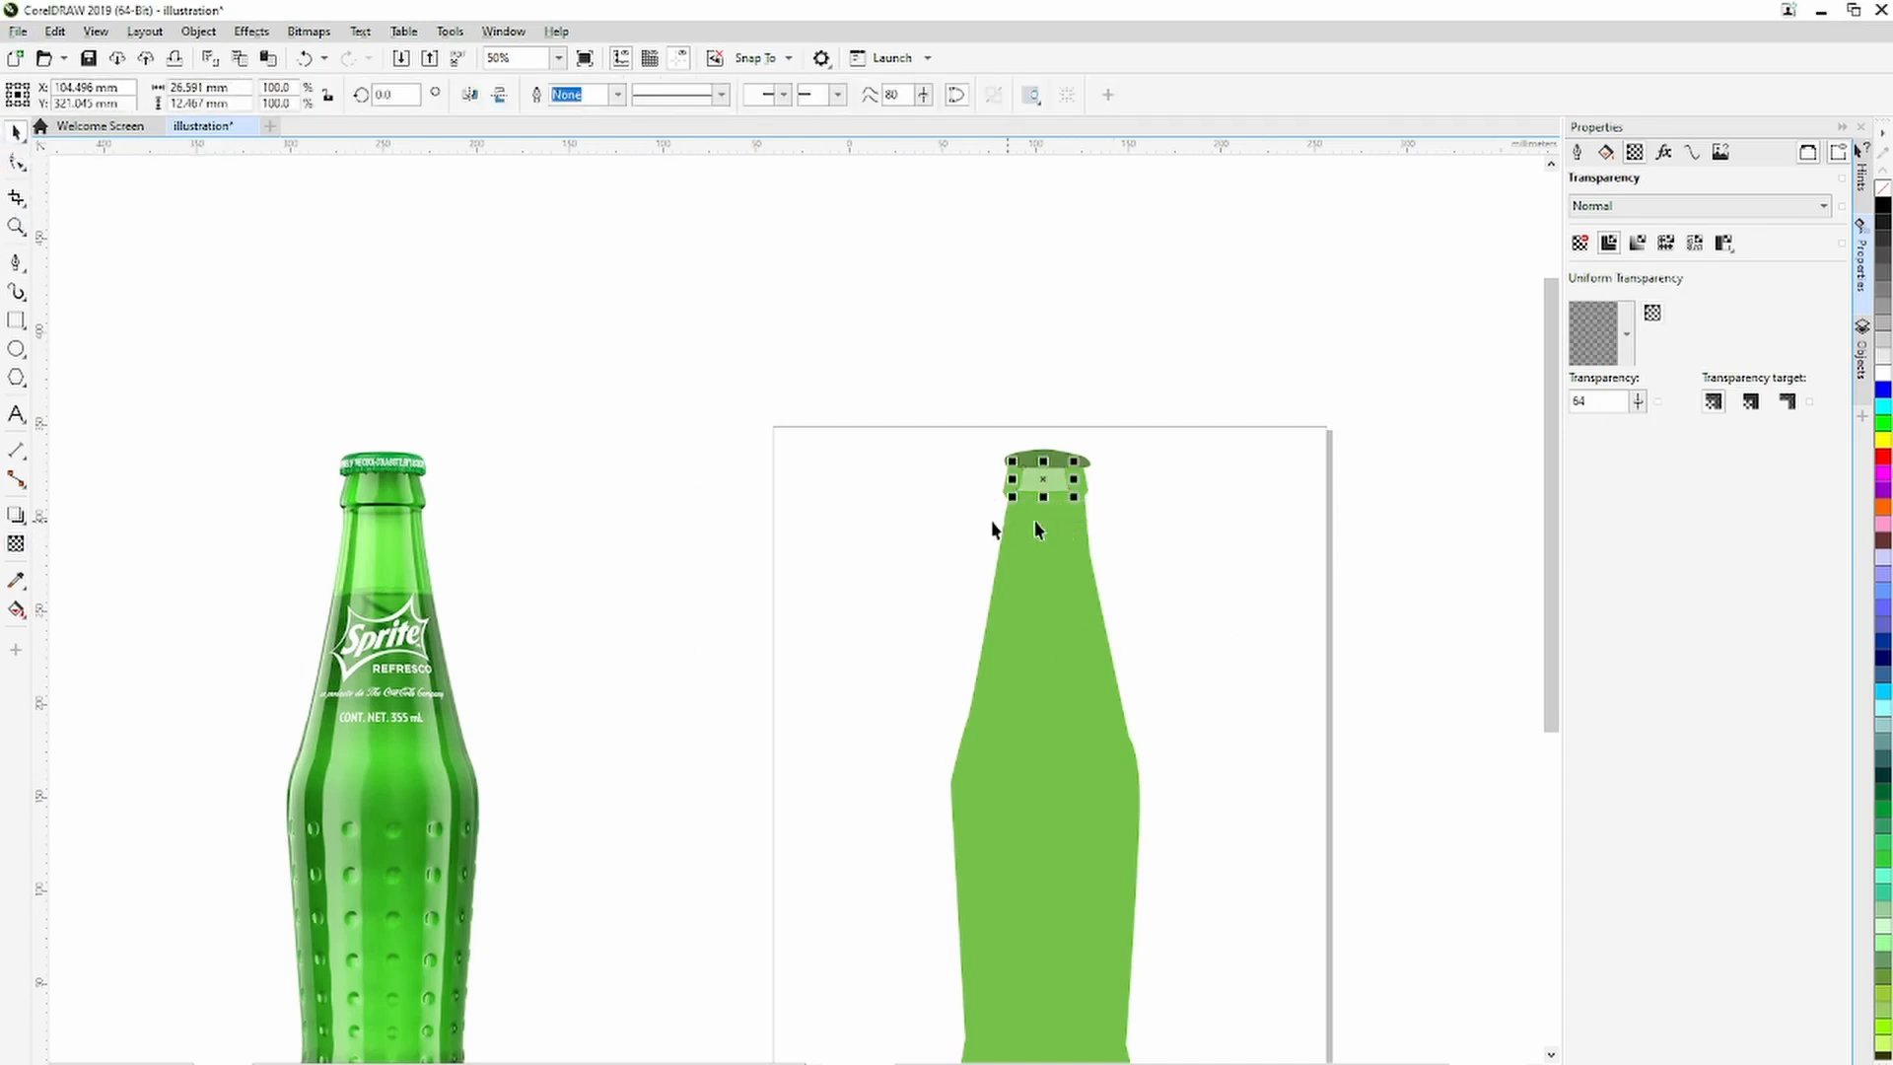
left_click(560, 535)
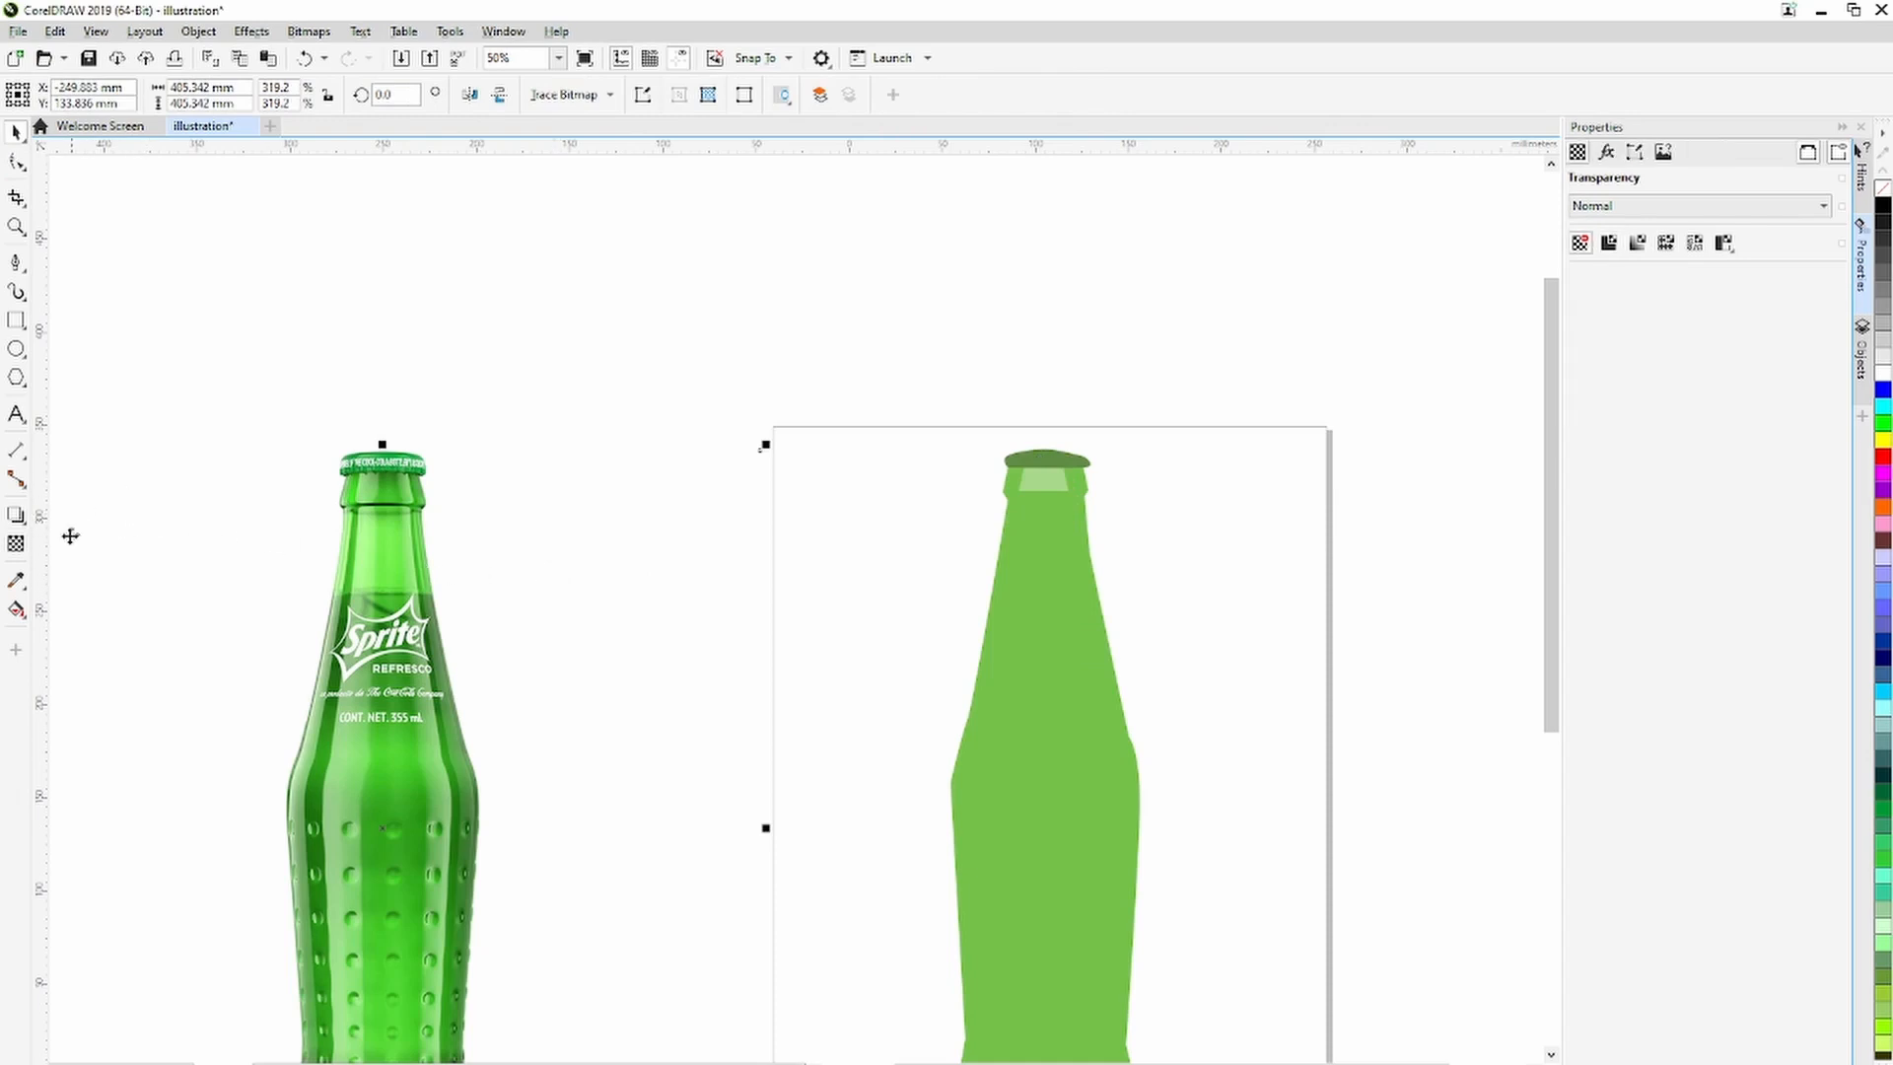
Start a body highlight outline with a top edge about 24 mm wide below the neck trapezoid and a right side down to the shoulder.
left_click(17, 262)
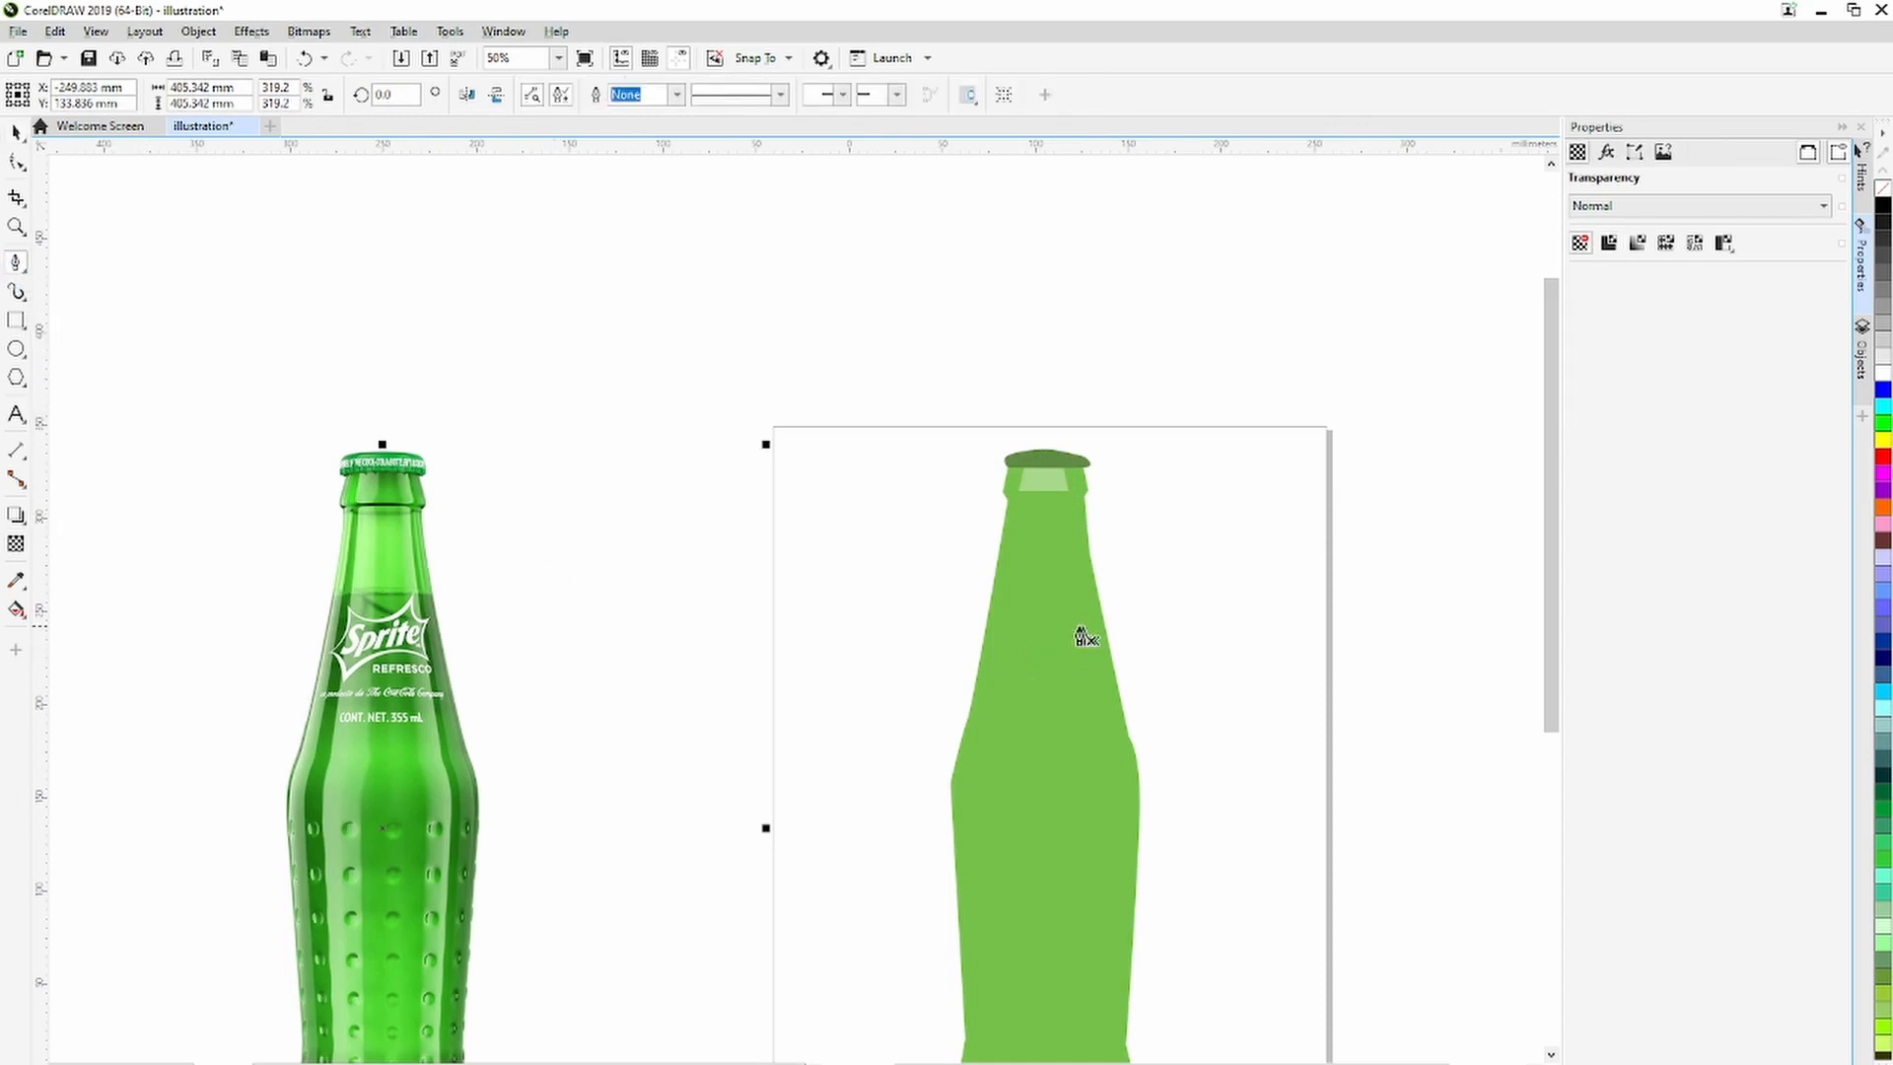
scroll(1083, 606, "up", 2)
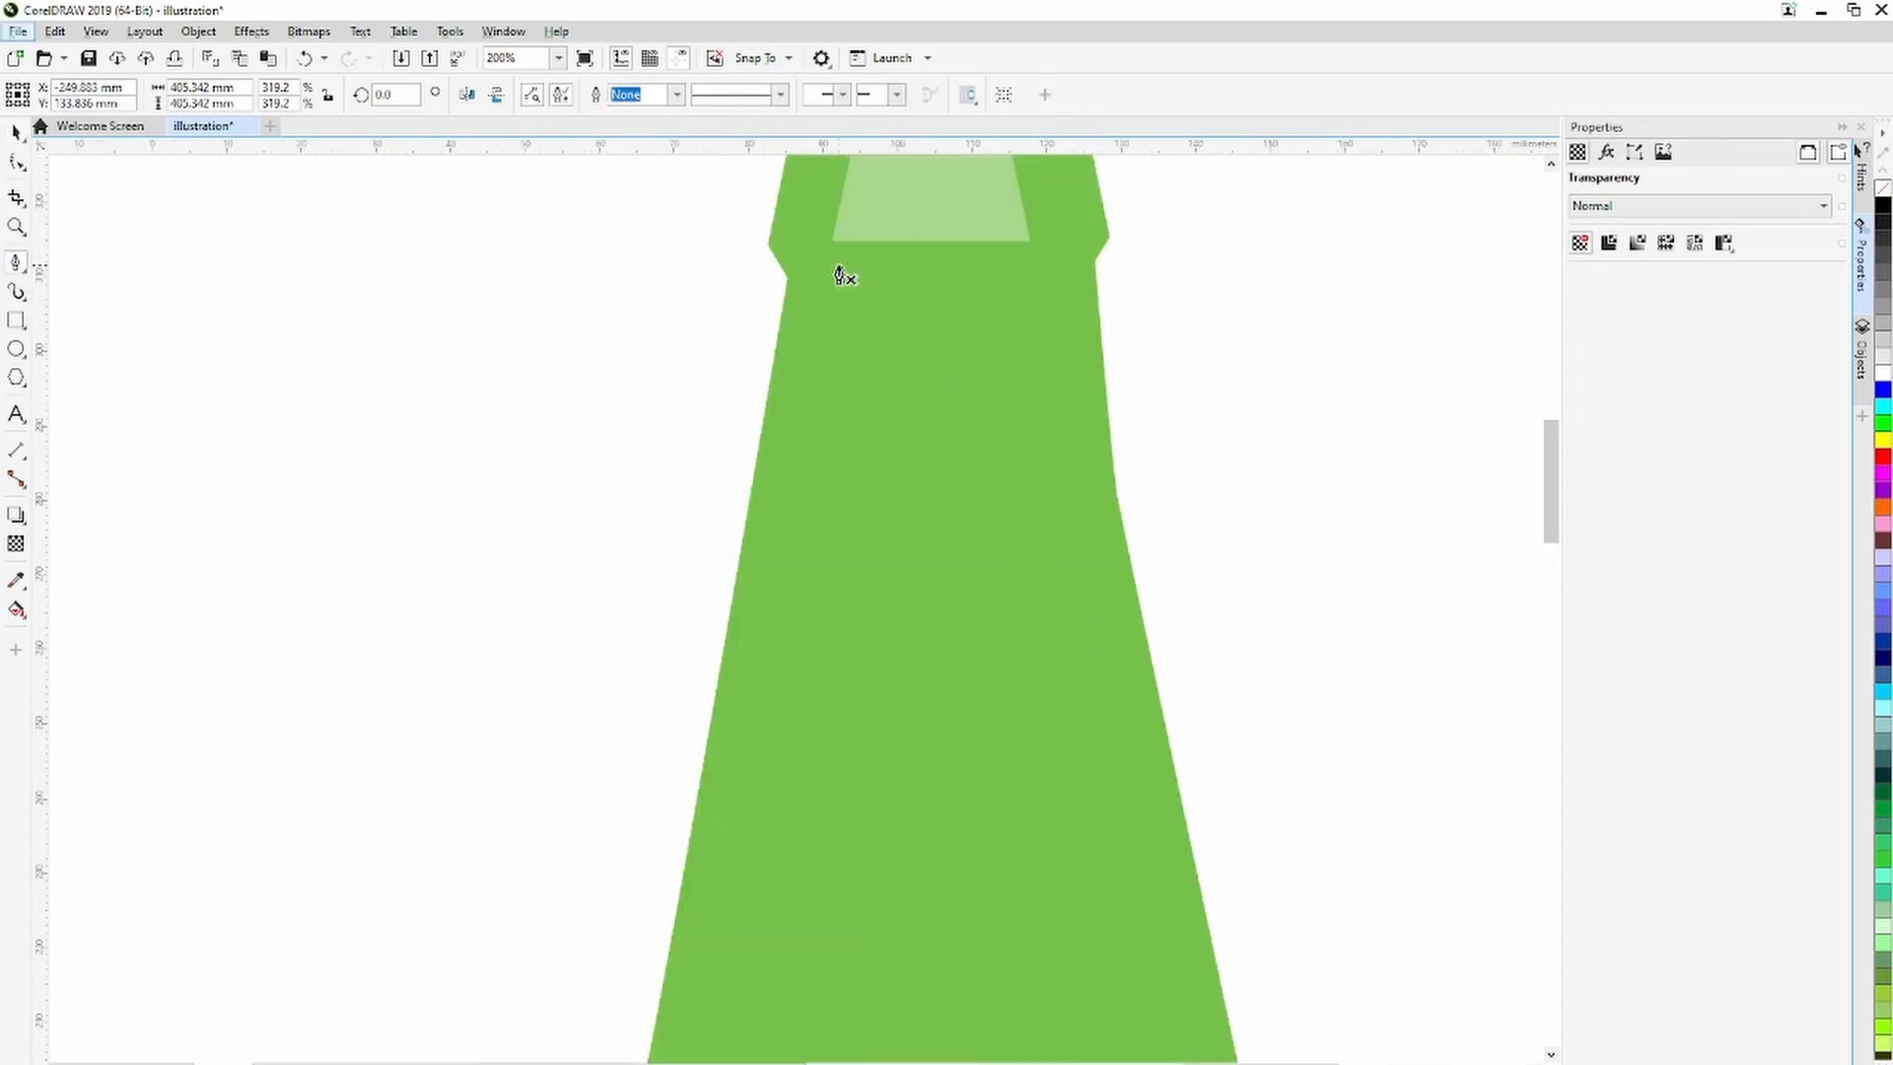
left_click(846, 269)
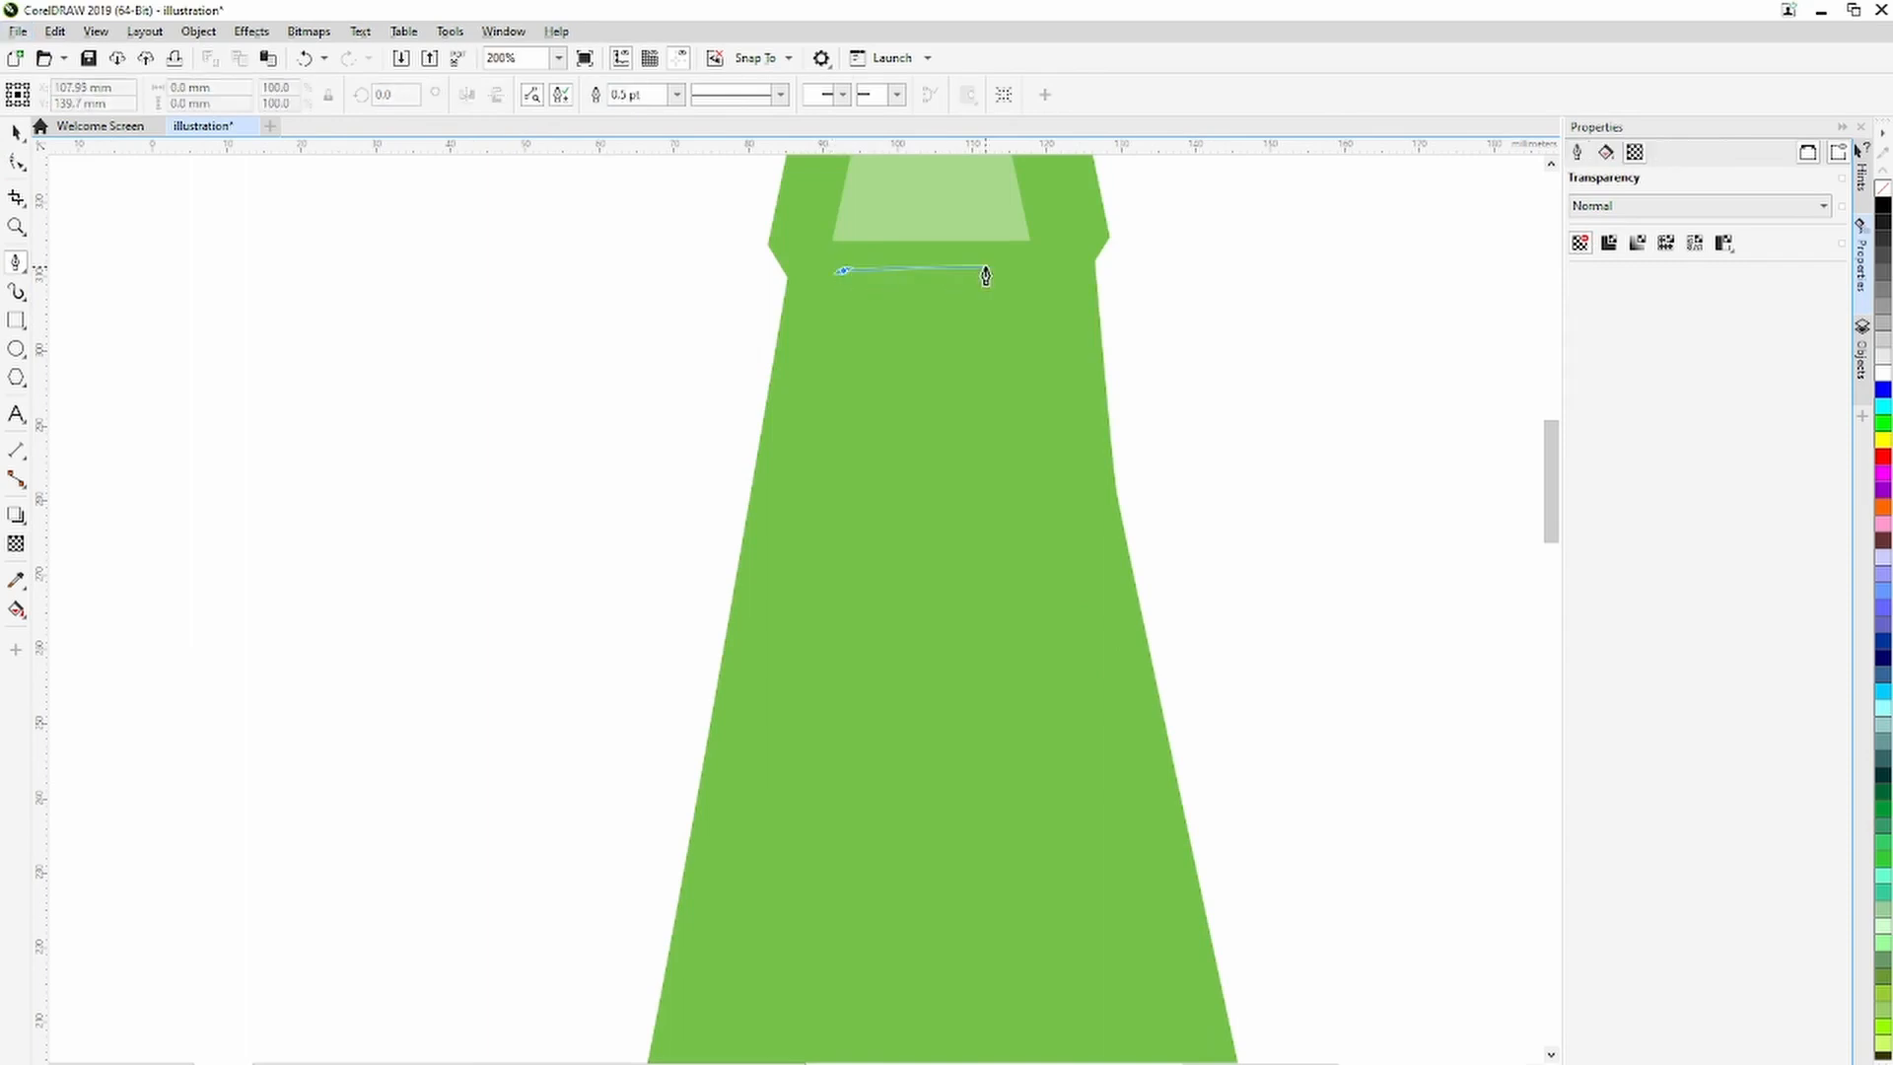
left_click(1023, 269)
left_click(1023, 269)
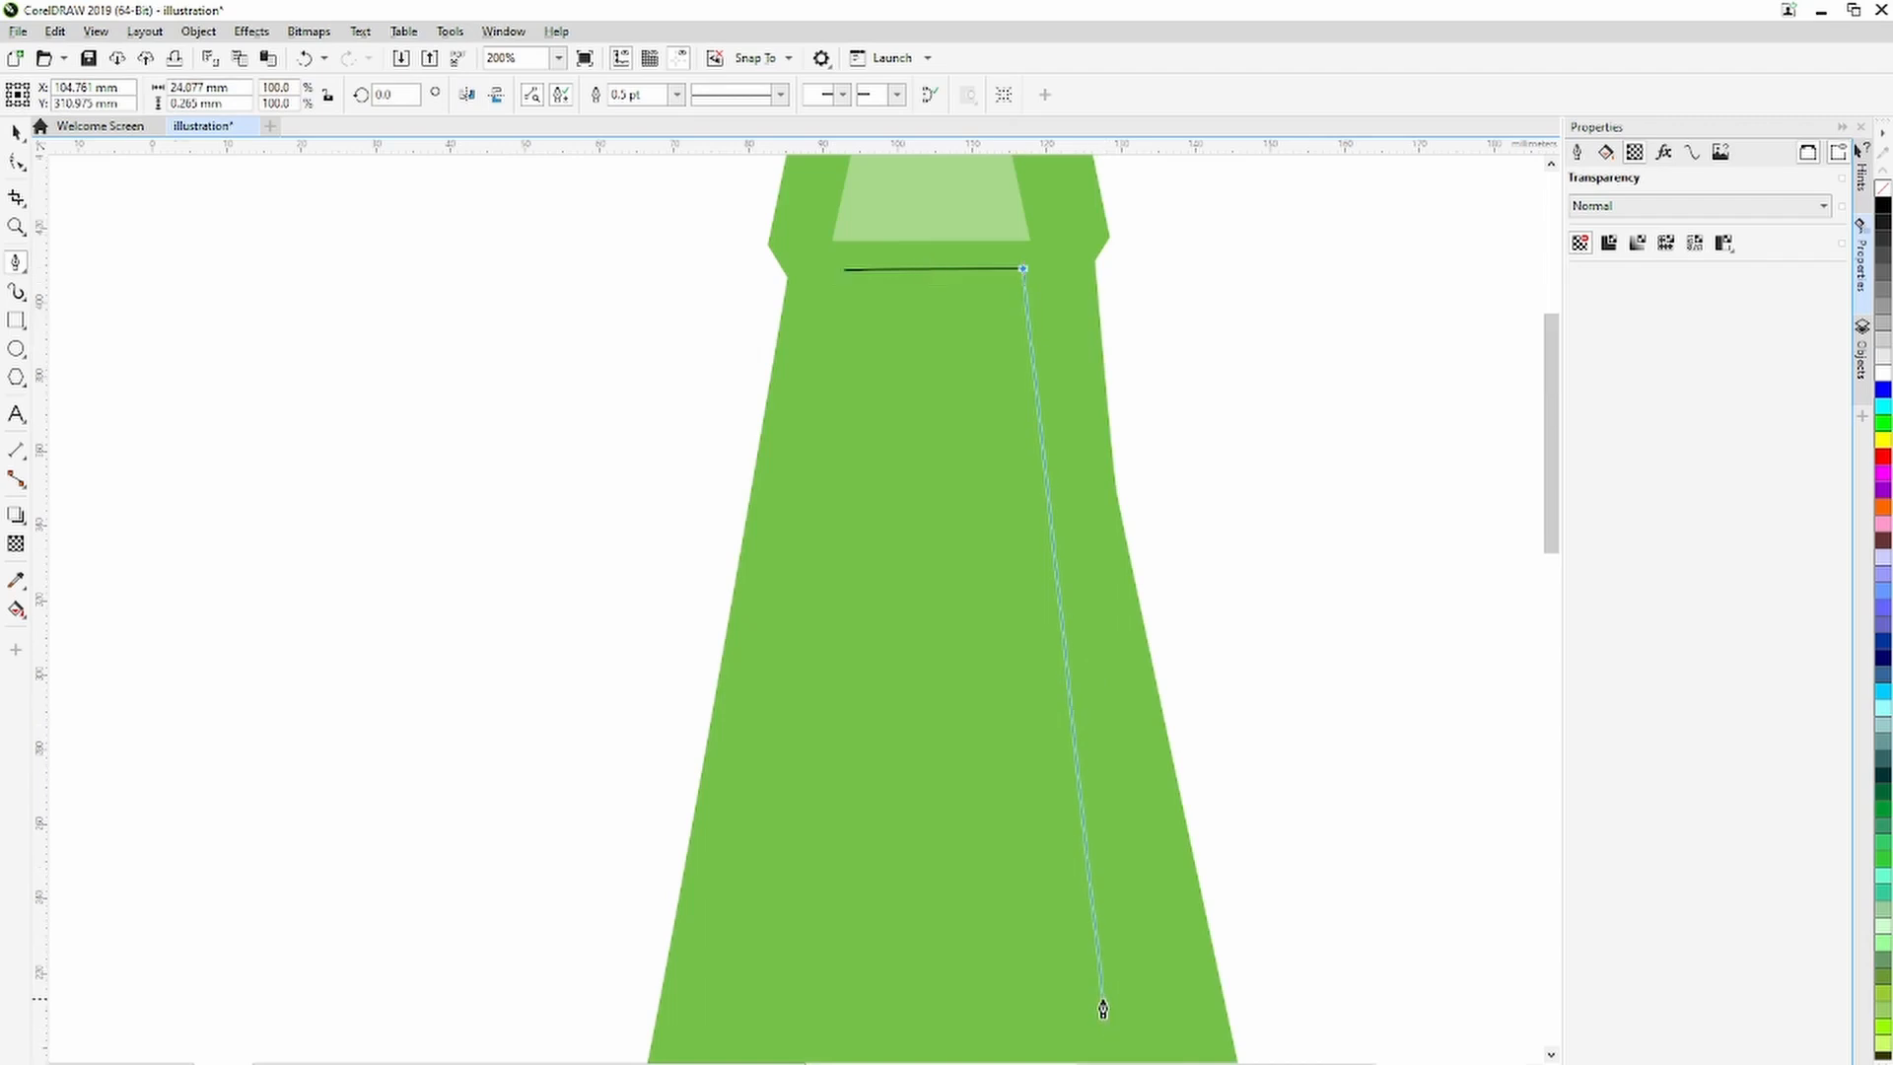
scroll(1100, 1010, "down", 1)
left_click_drag(1551, 510, 1554, 654)
scroll(1283, 609, "down", 1)
scroll(1283, 618, "down", 2)
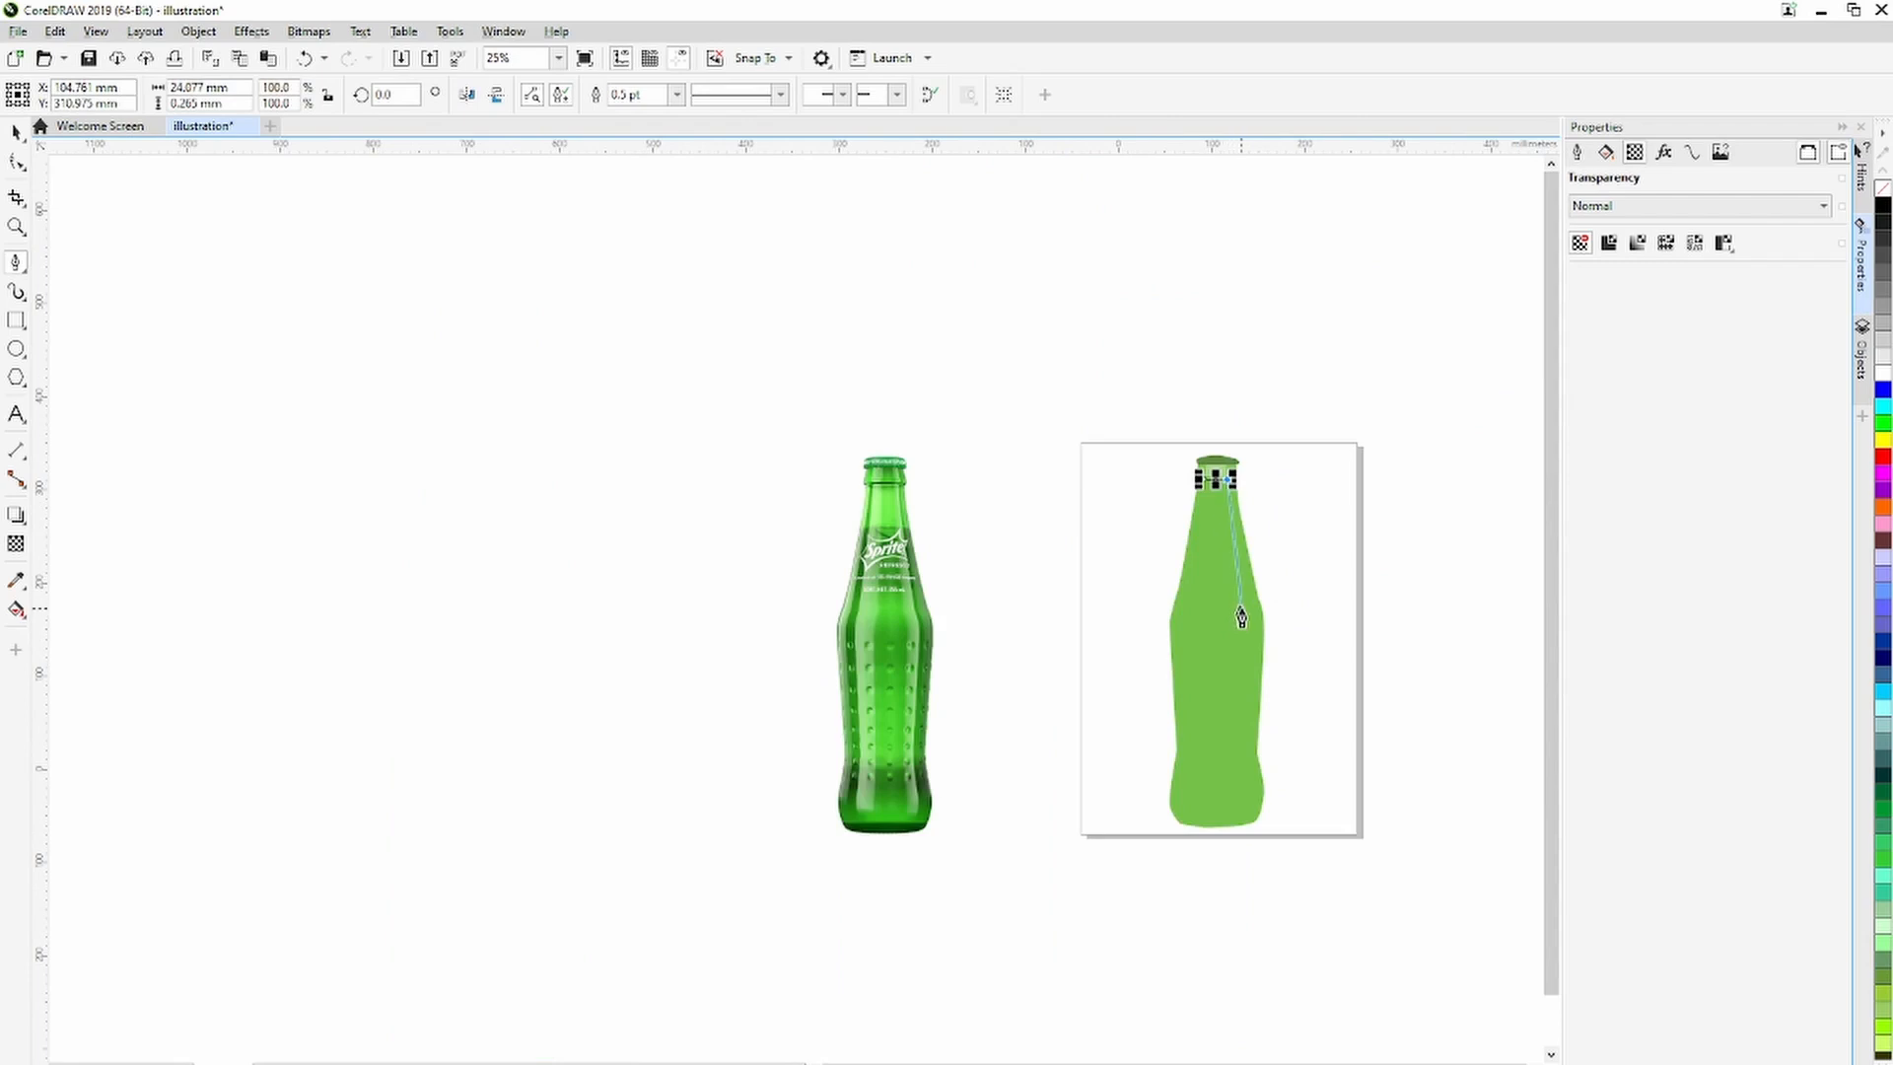
left_click(1242, 614)
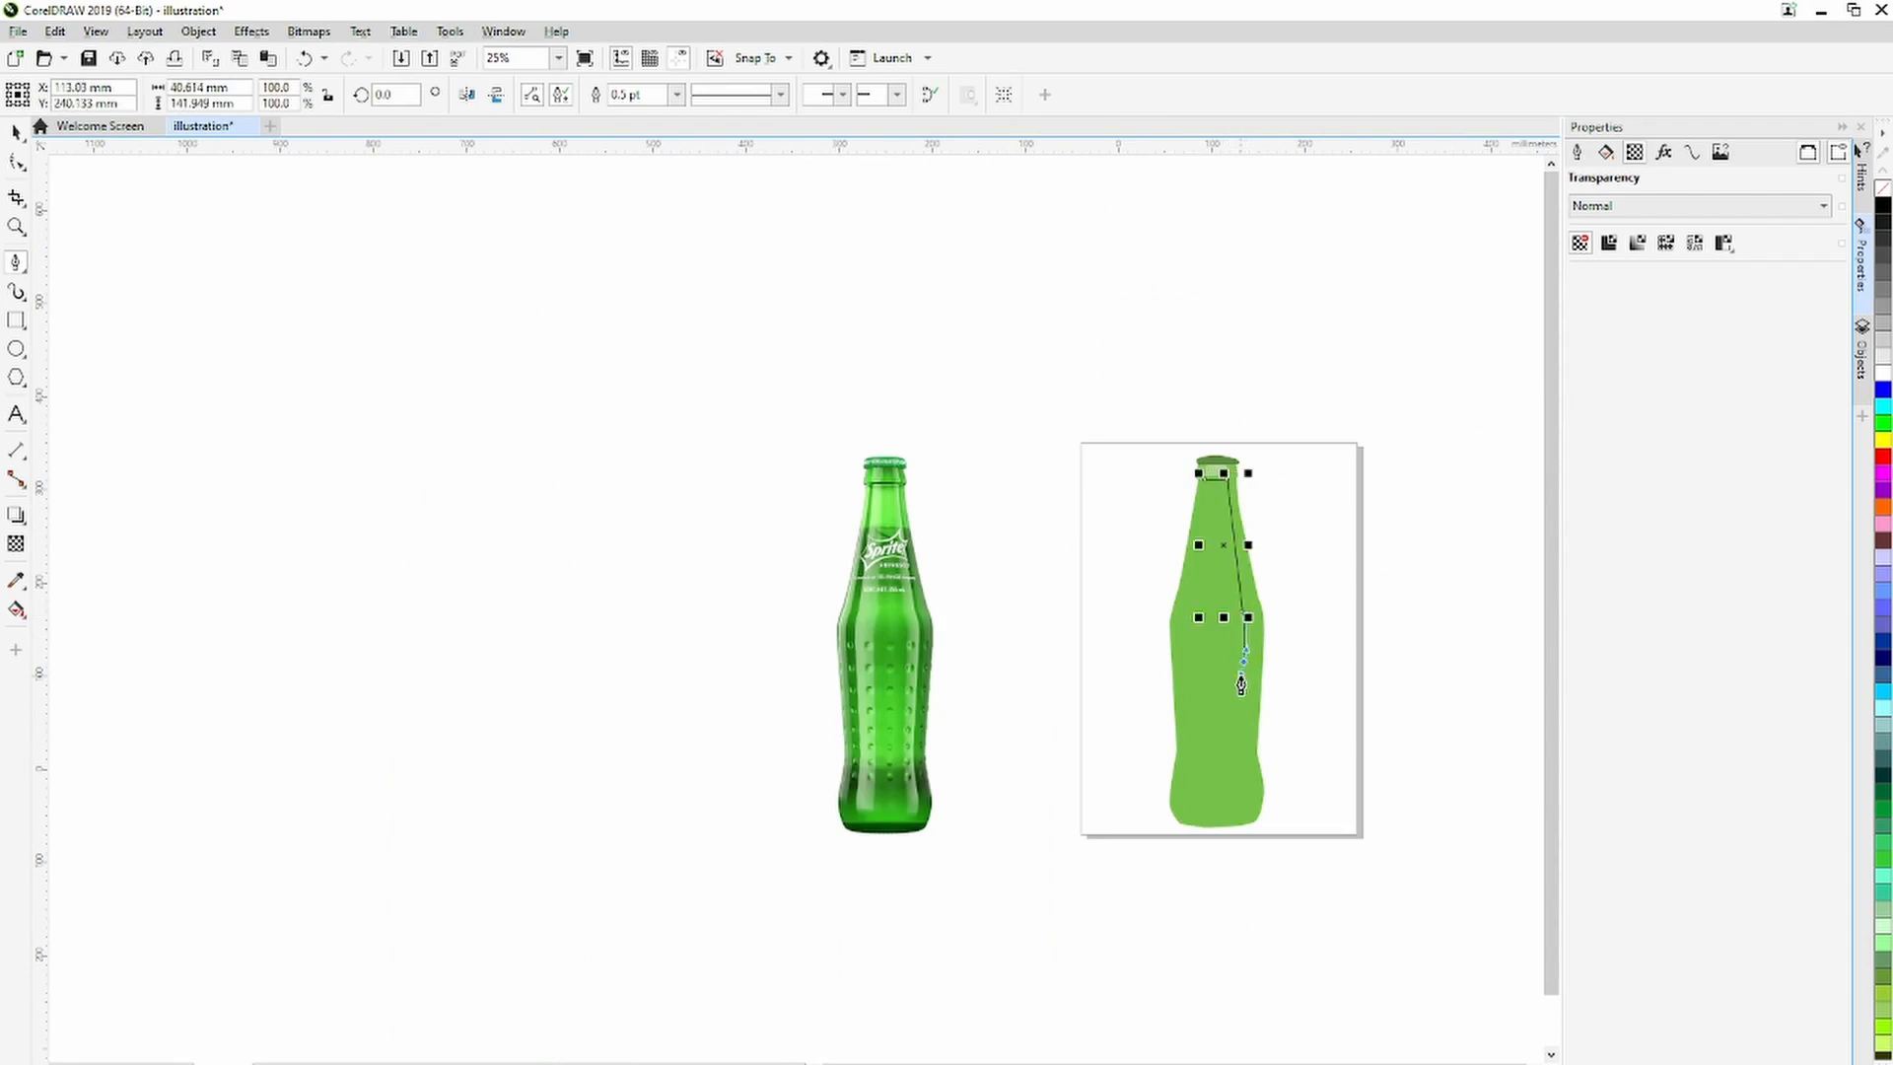
Continue the highlight outline down to the bottle's base, across it and back up the left side, closing it at about 58 by 352 mm.
left_click(1243, 668)
left_click(1237, 775)
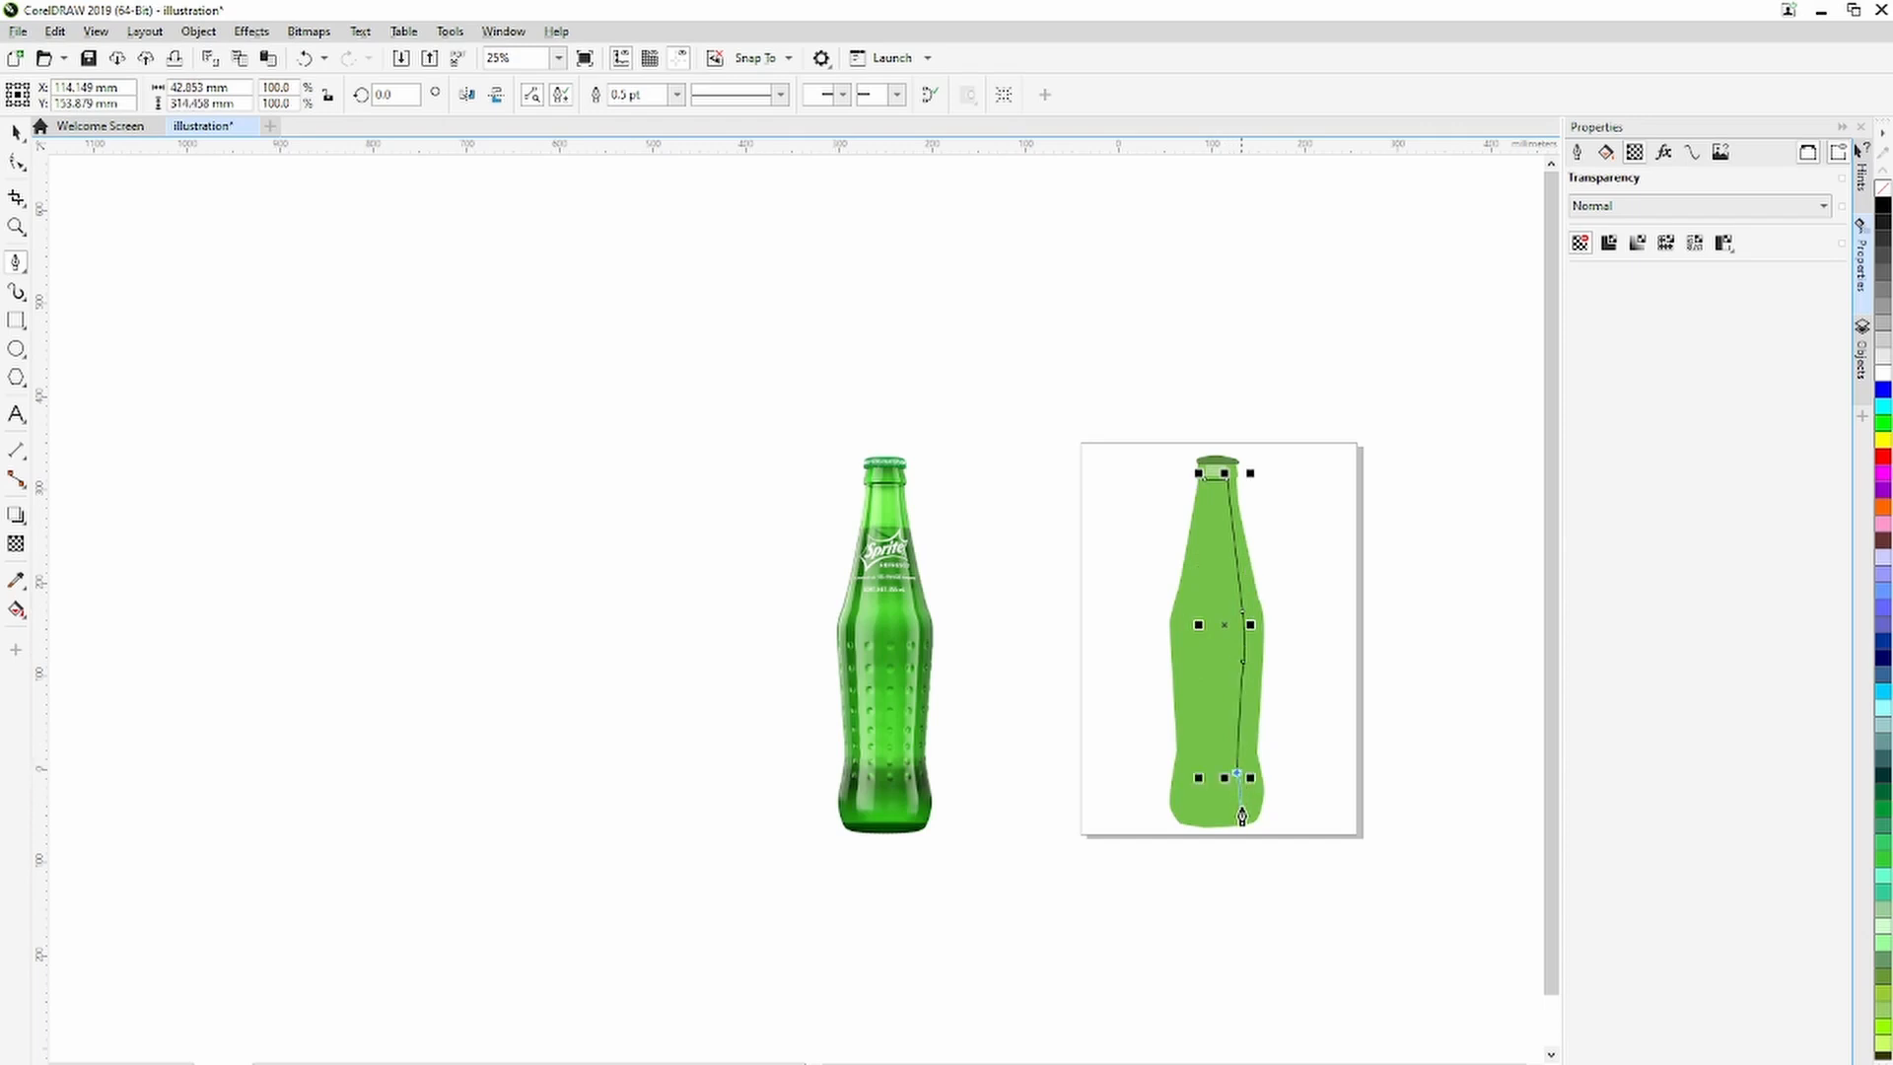
left_click(1233, 809)
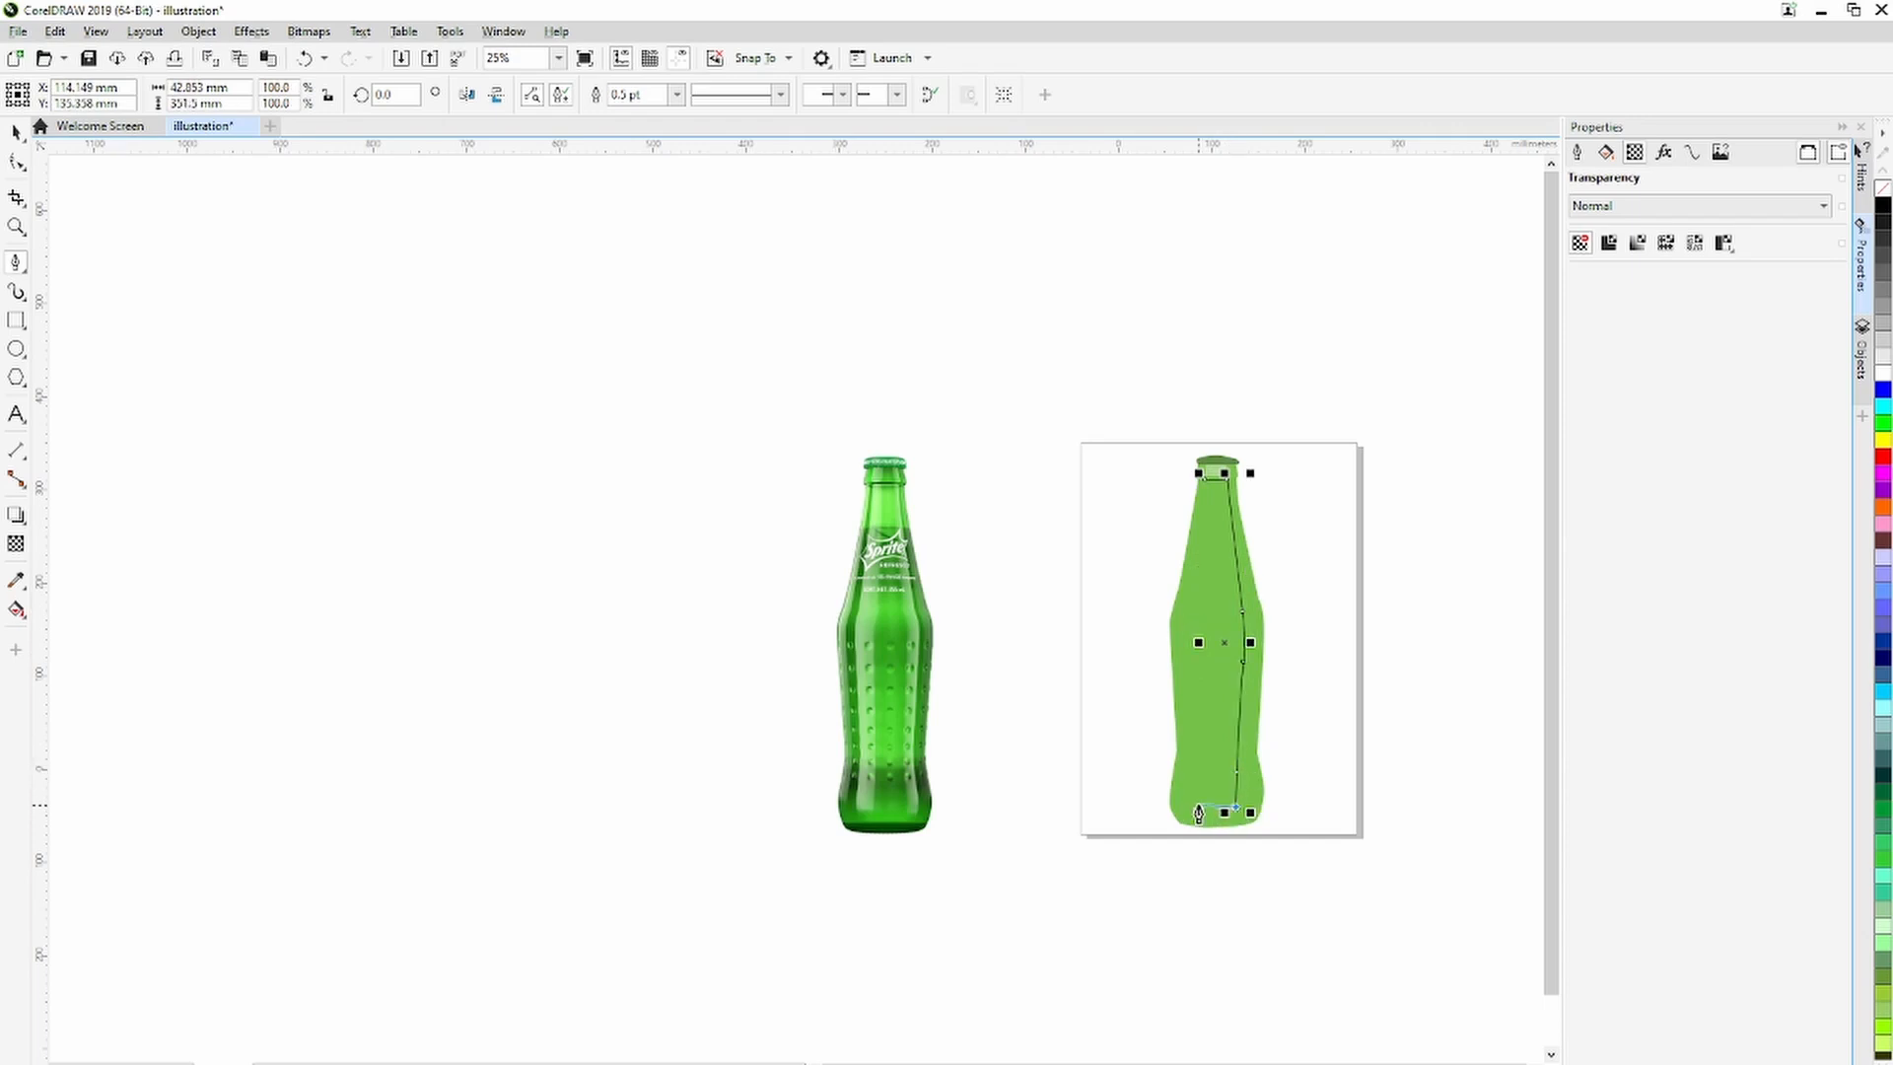
left_click(1195, 808)
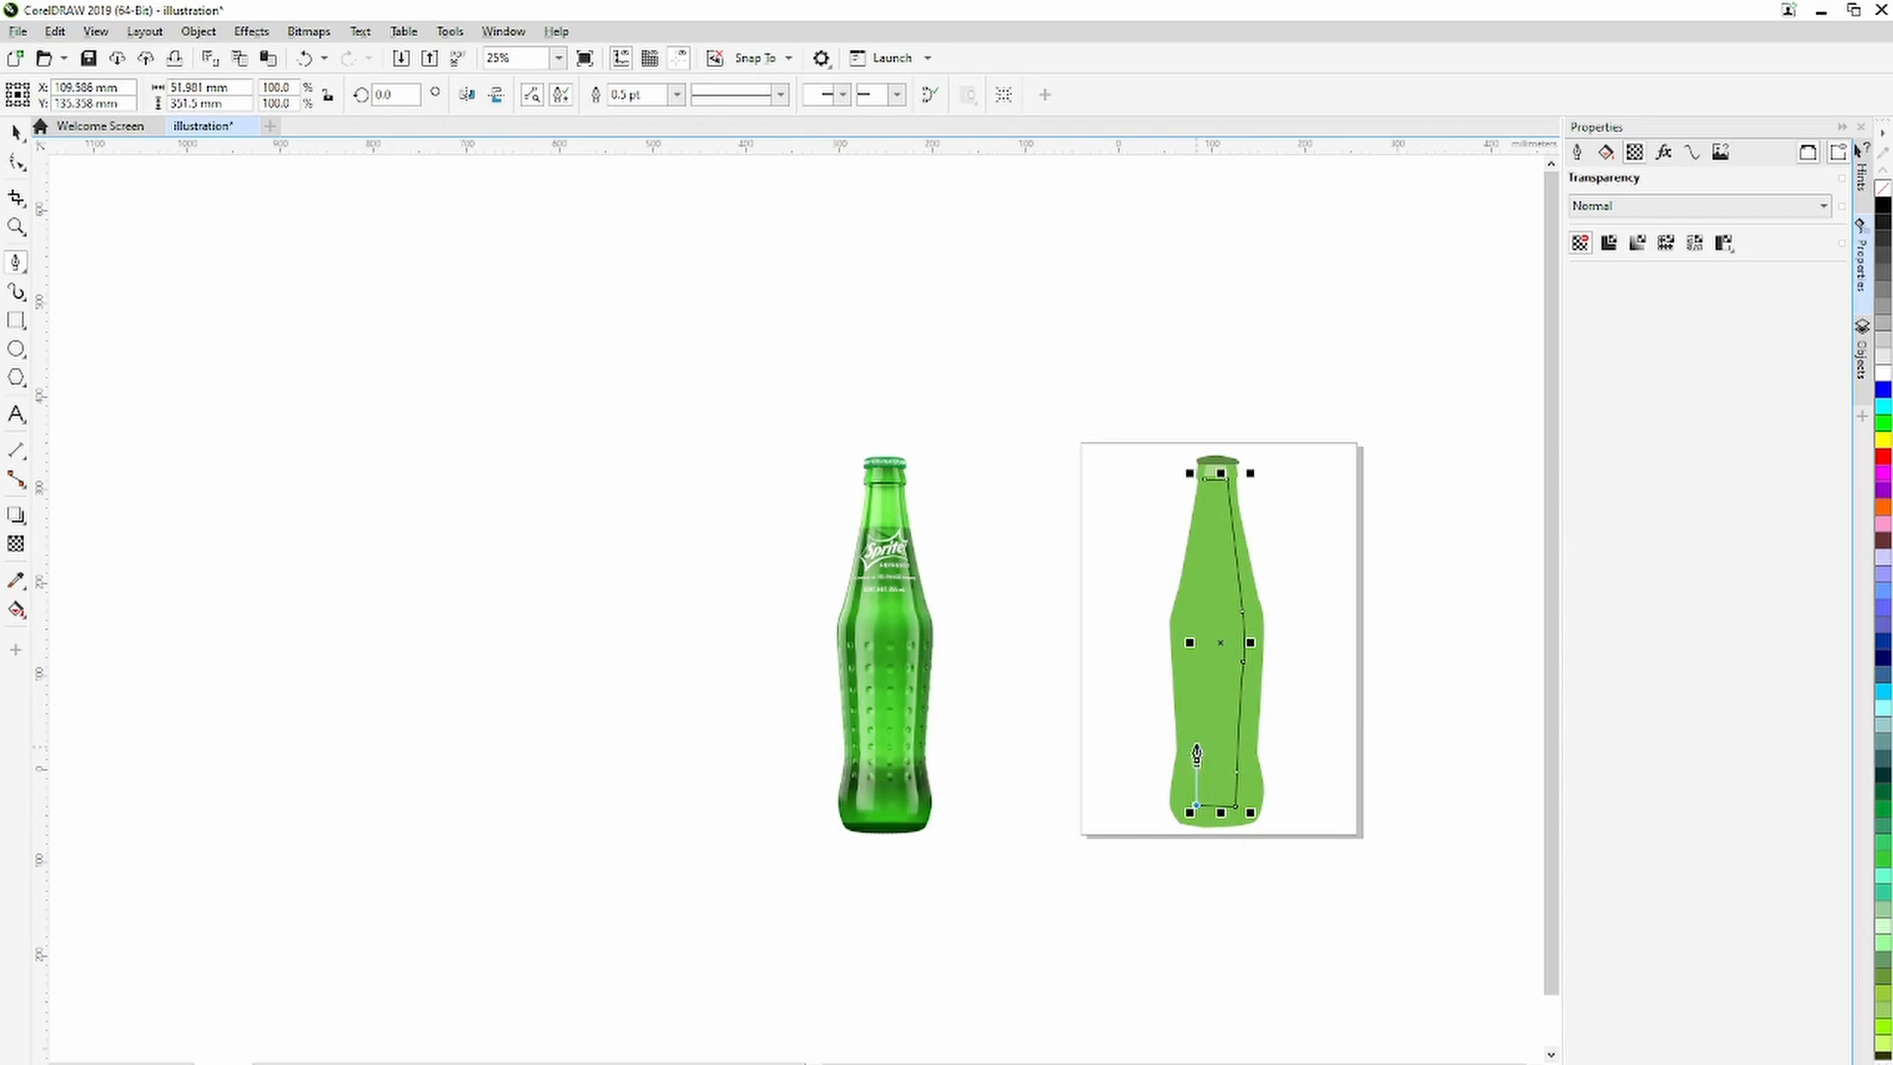
left_click(1190, 620)
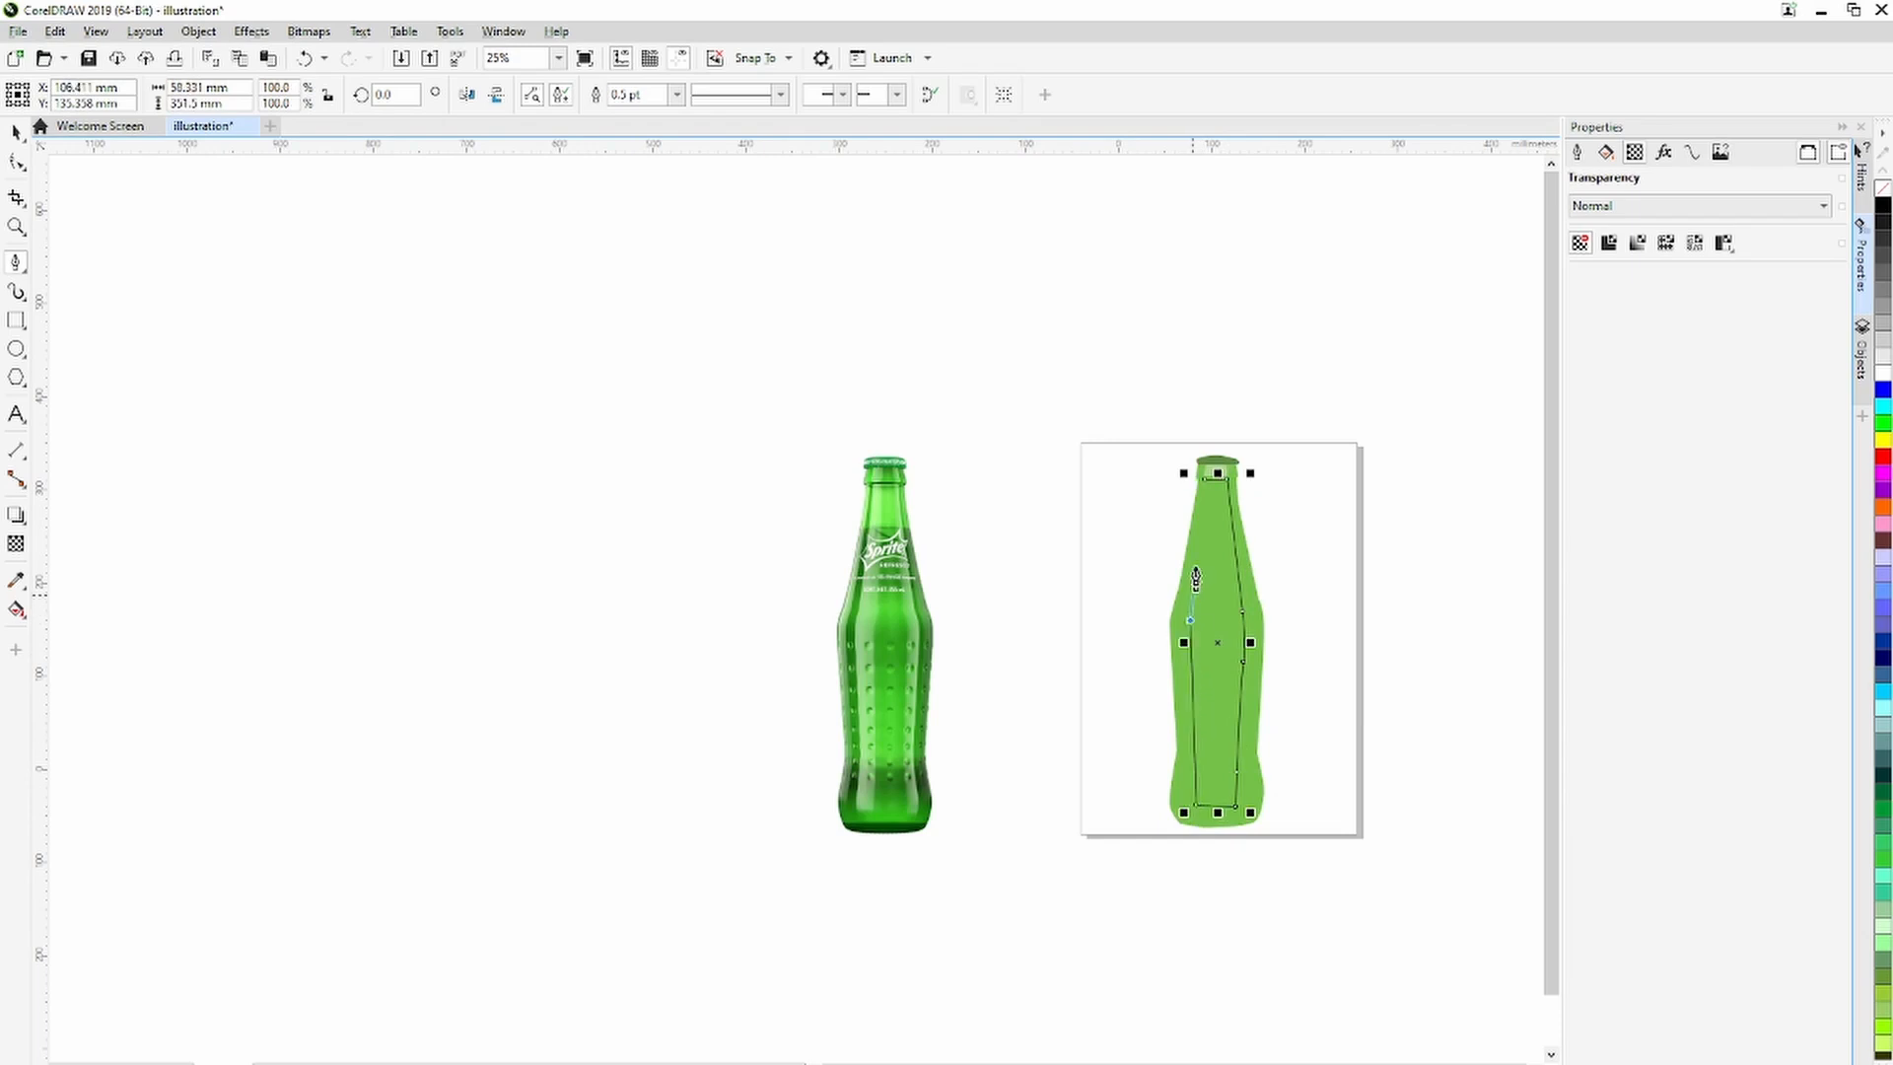
left_click(1205, 482)
Fill the body highlight white without an outline and give it a uniform transparency of 64.
left_click(612, 1050)
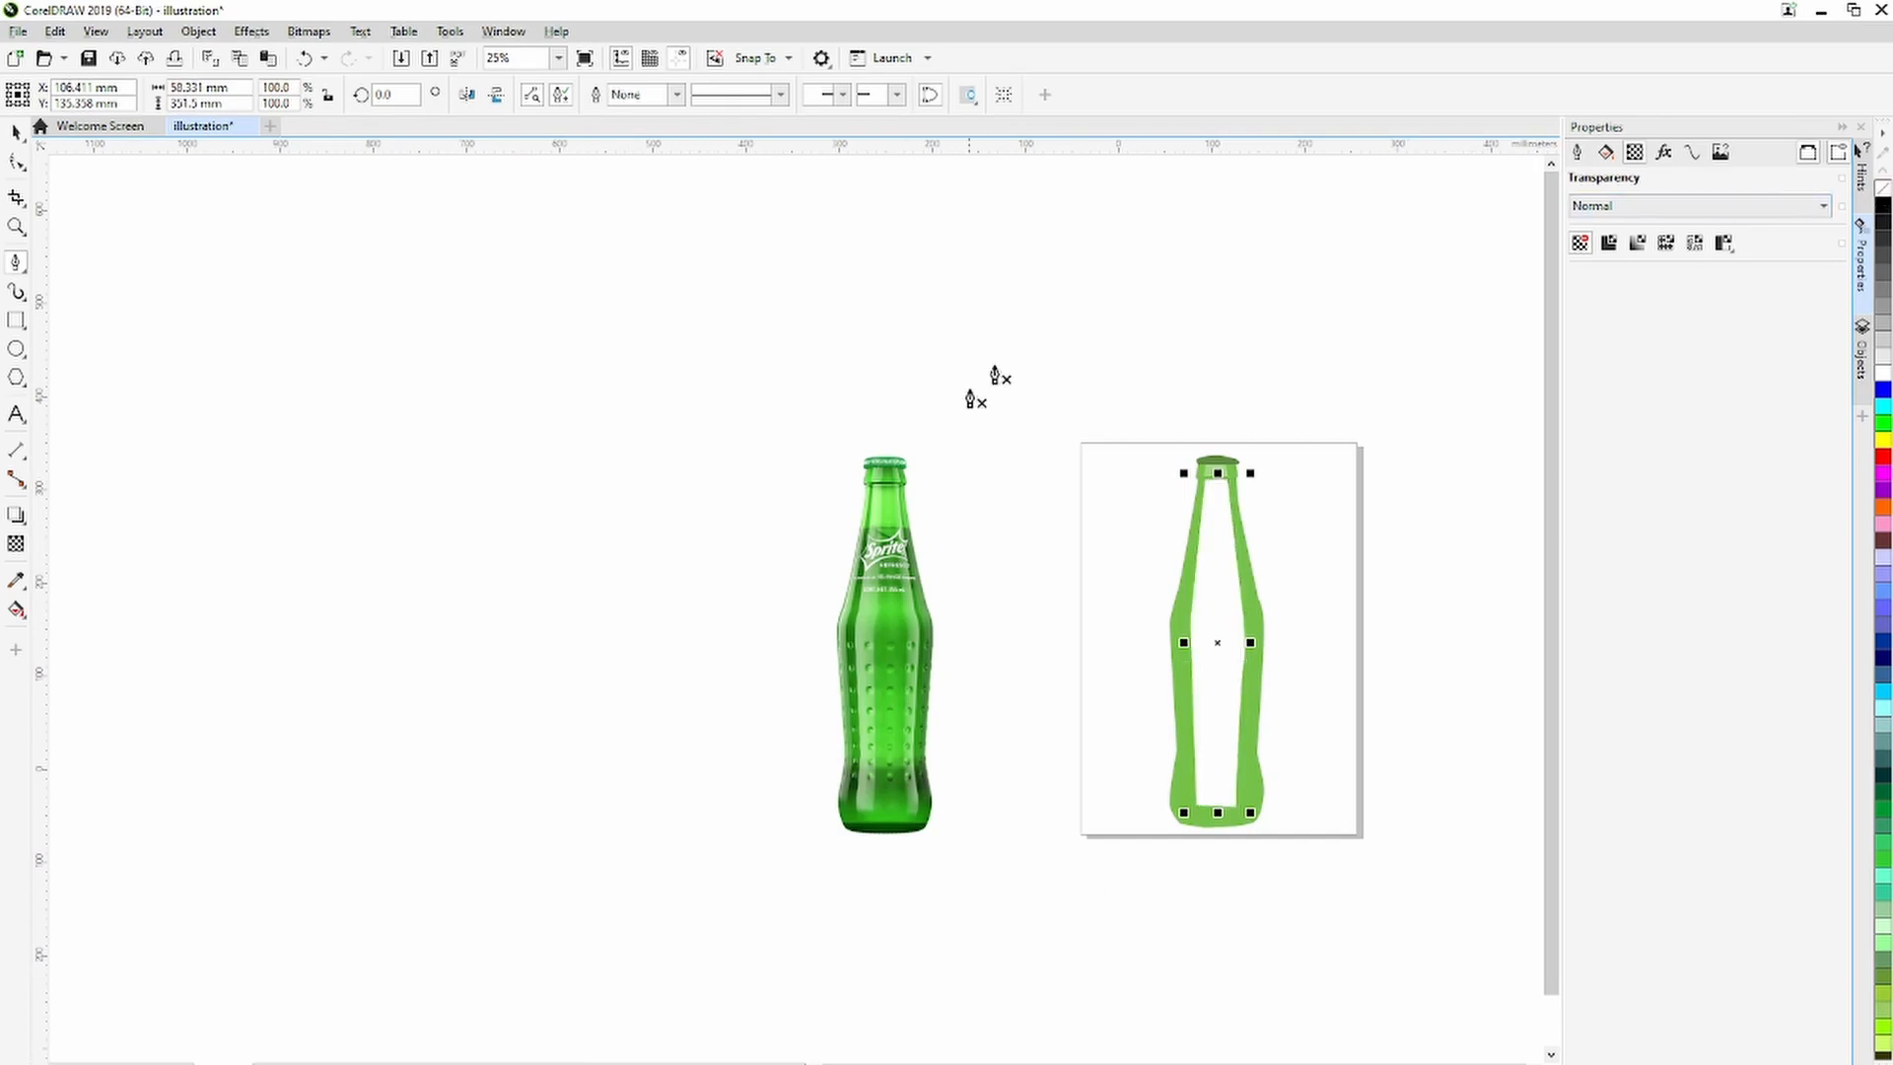
left_click(17, 544)
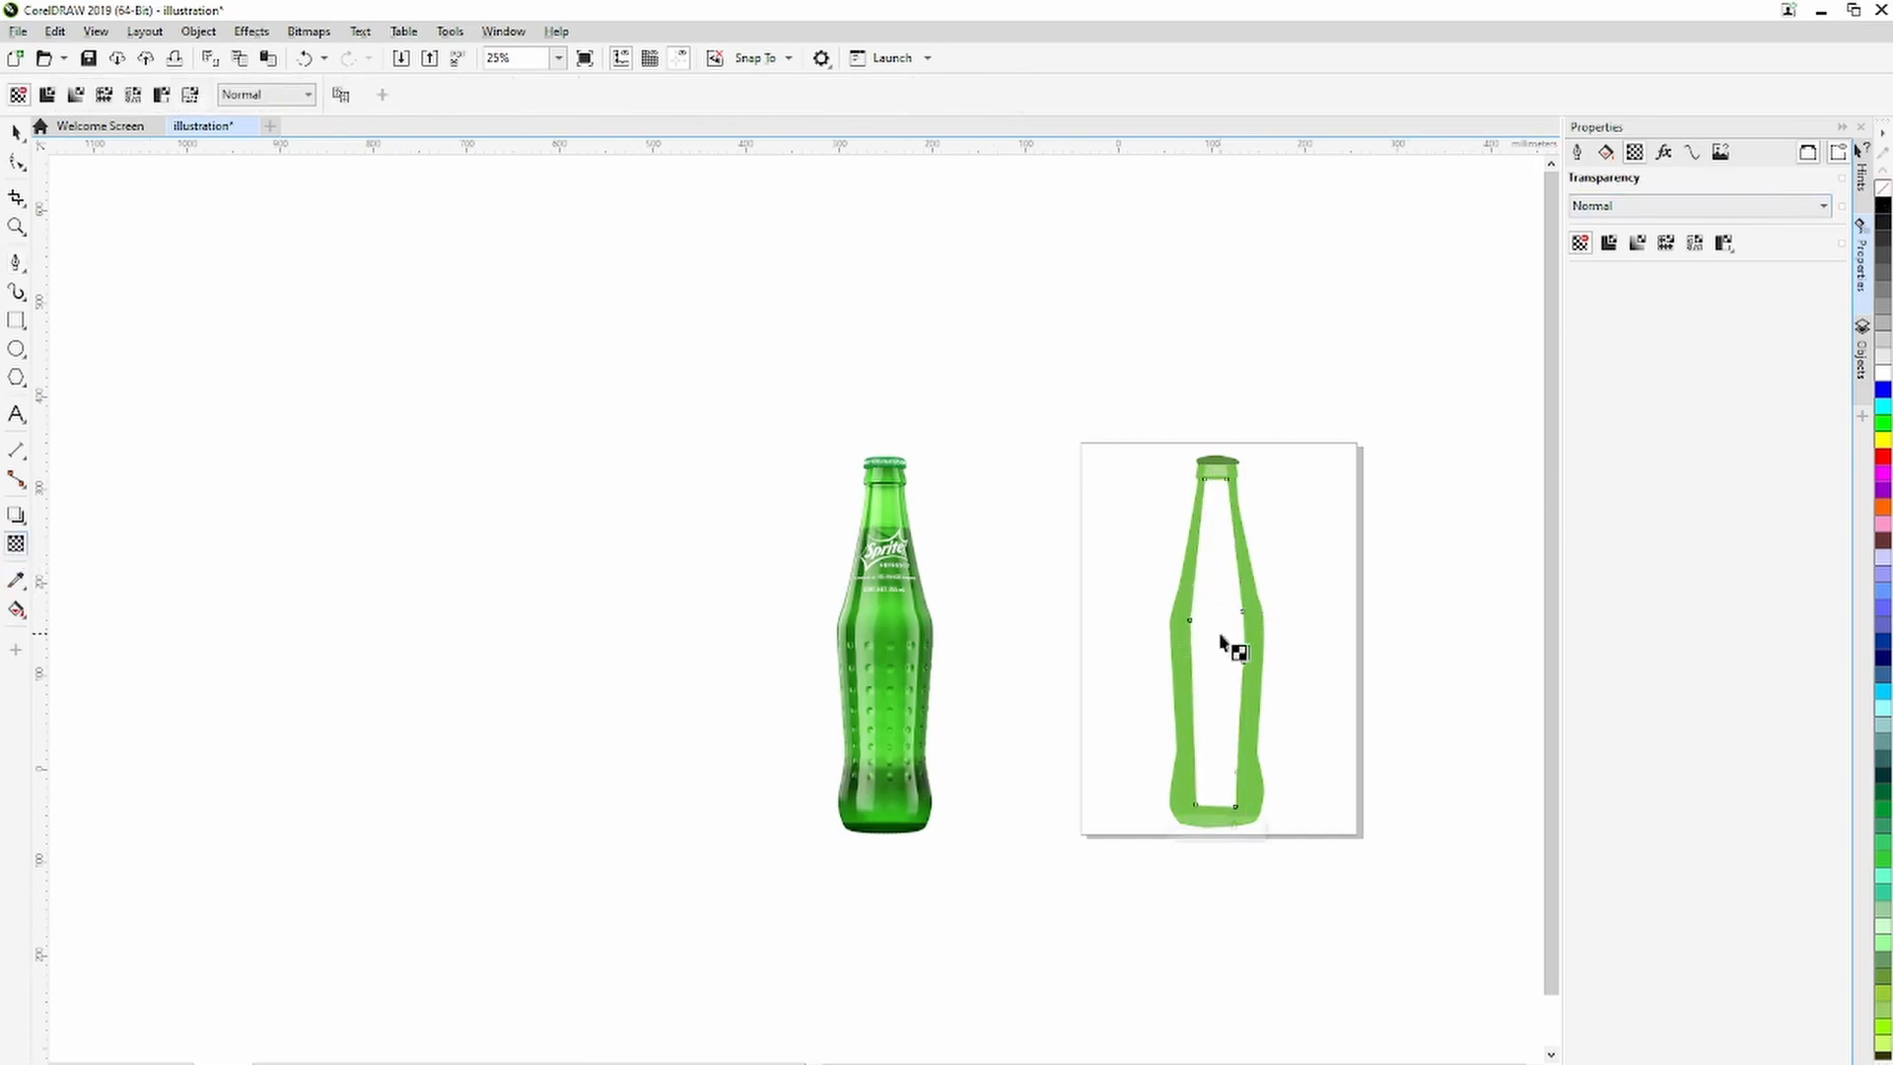
left_click_drag(1190, 836, 1199, 838)
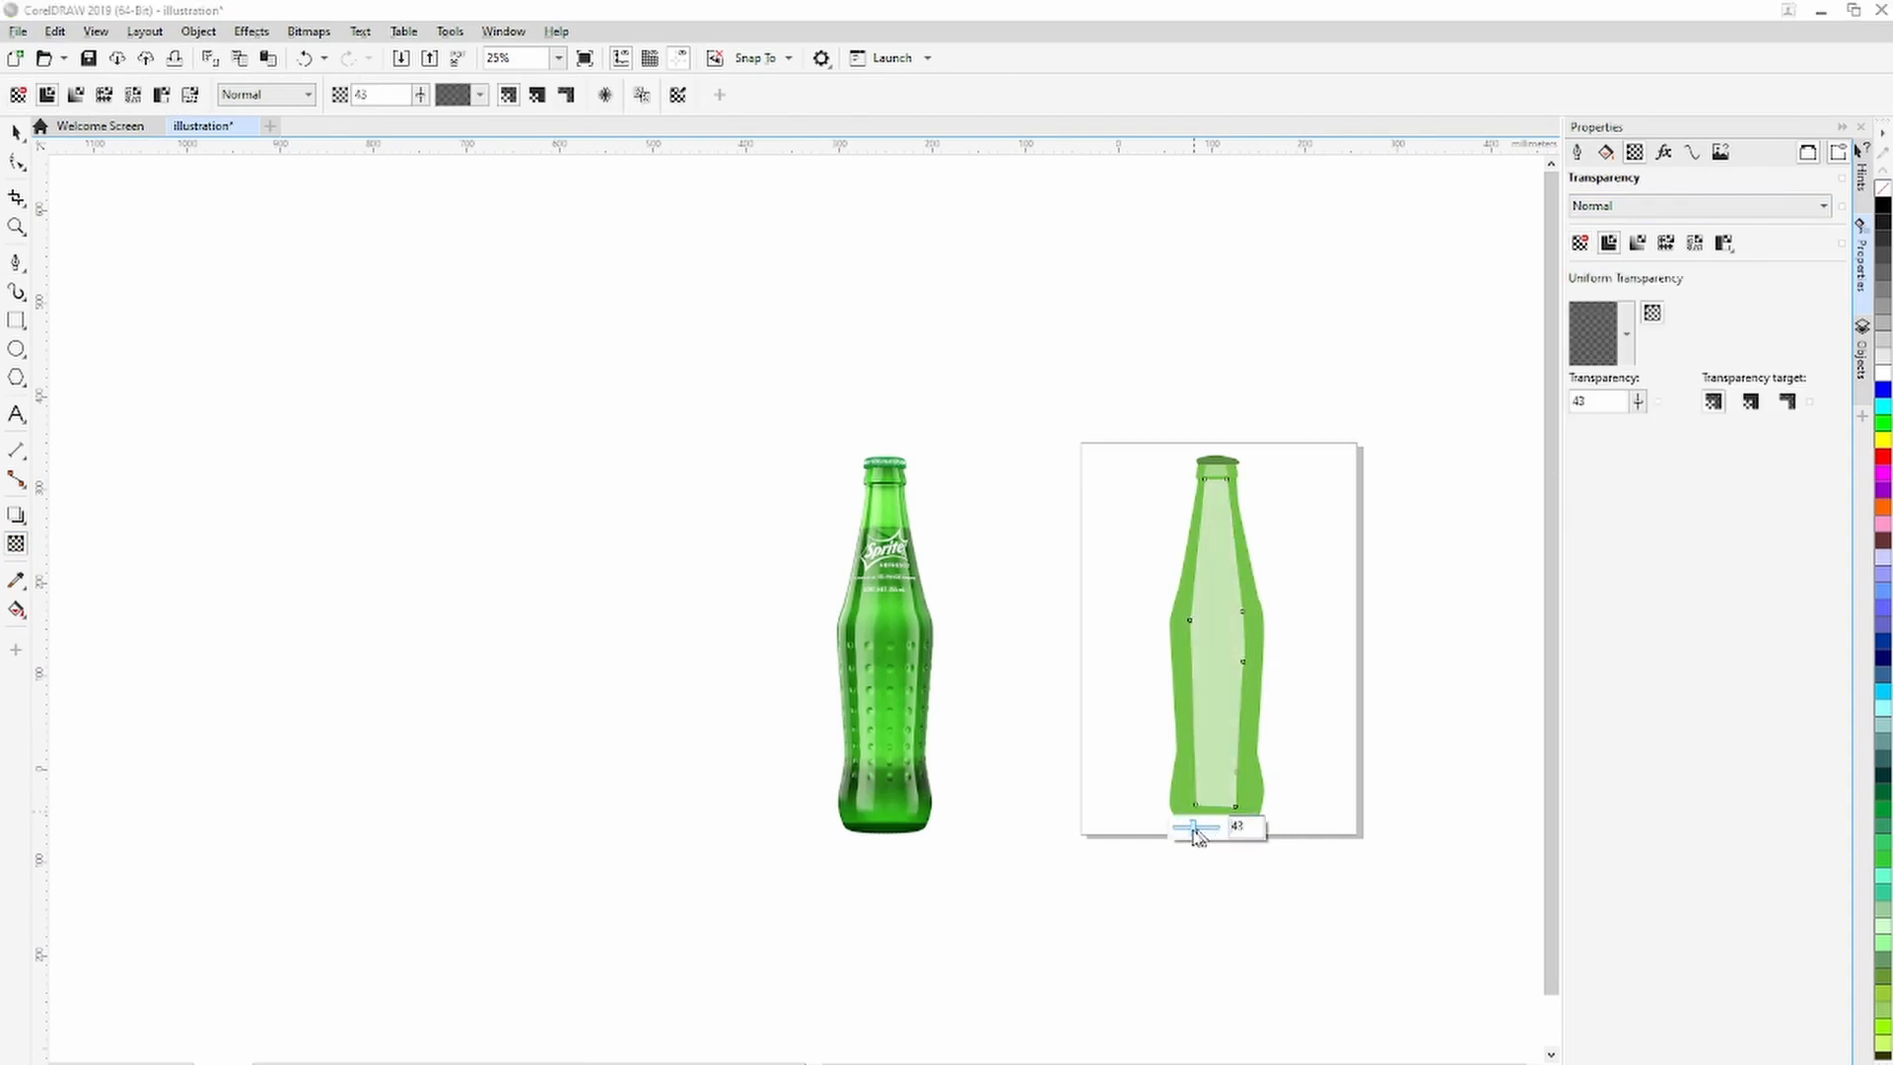
left_click_drag(1202, 837, 1205, 836)
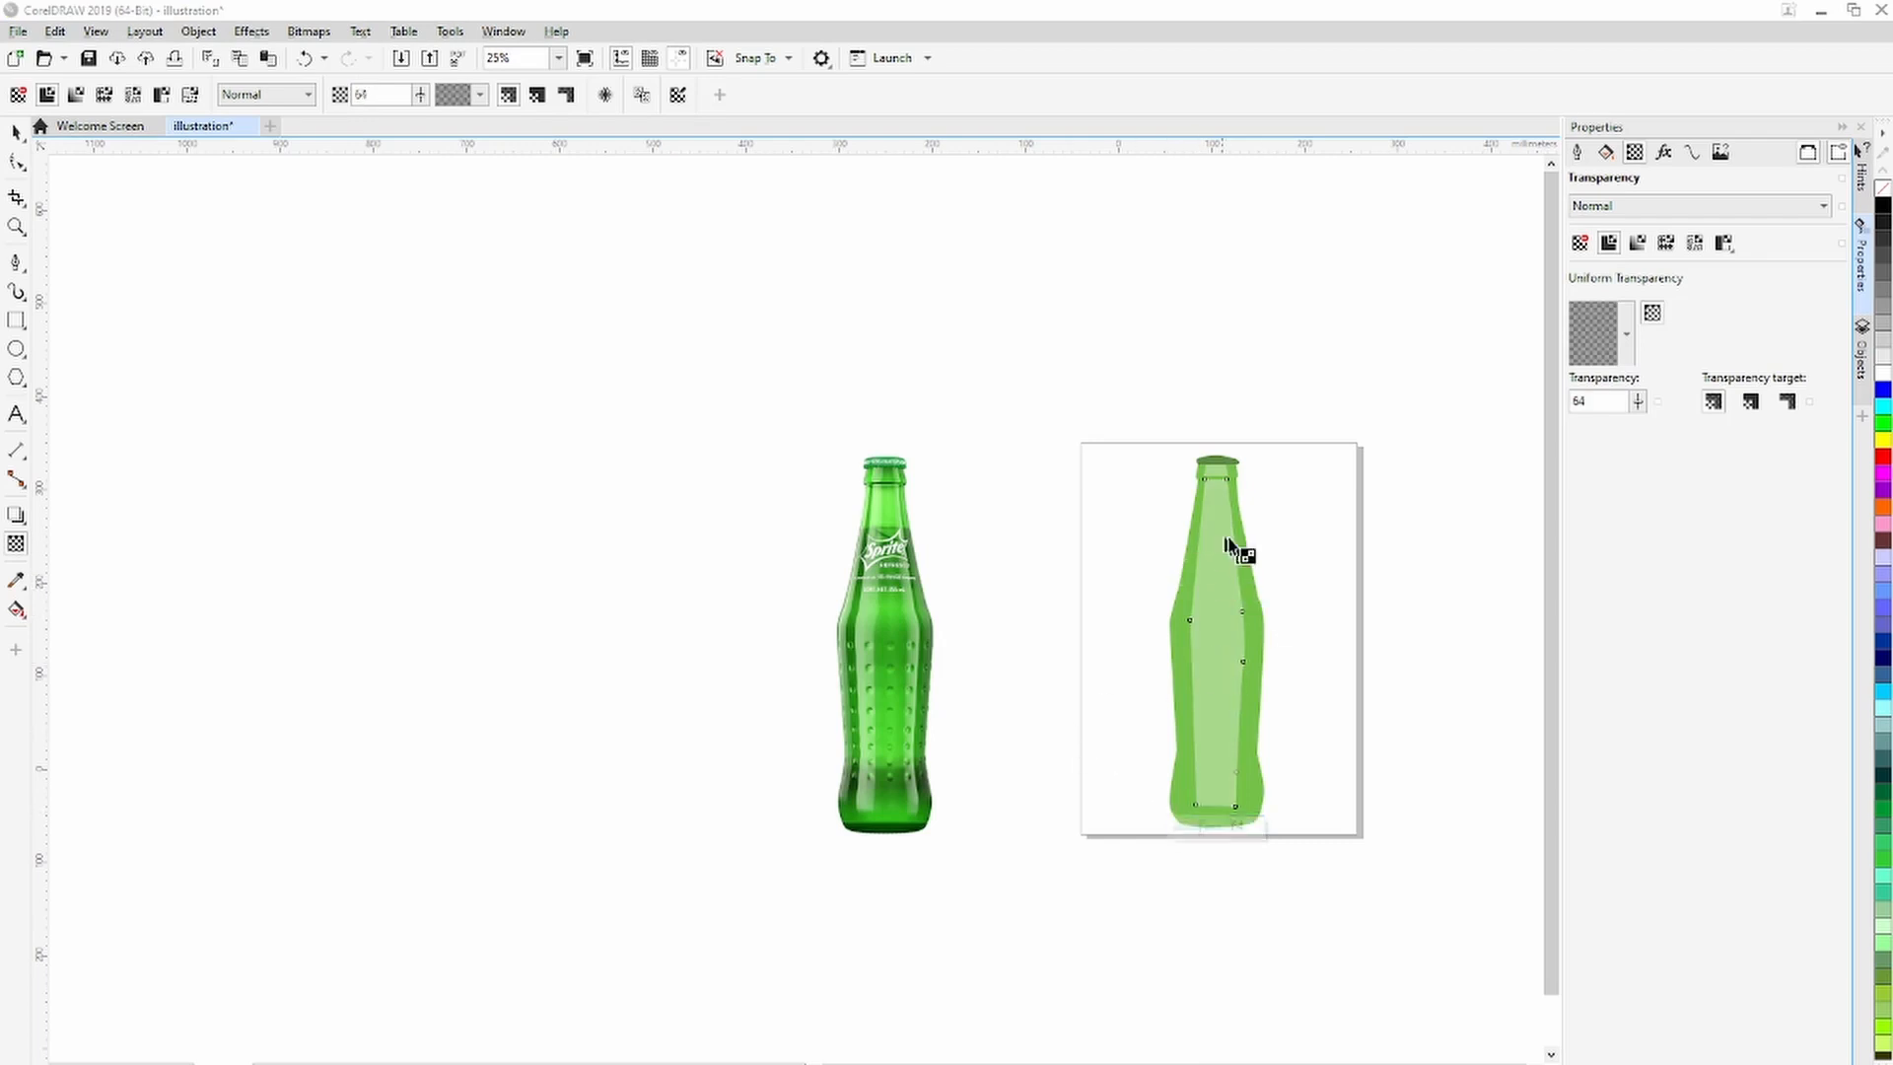
left_click(15, 133)
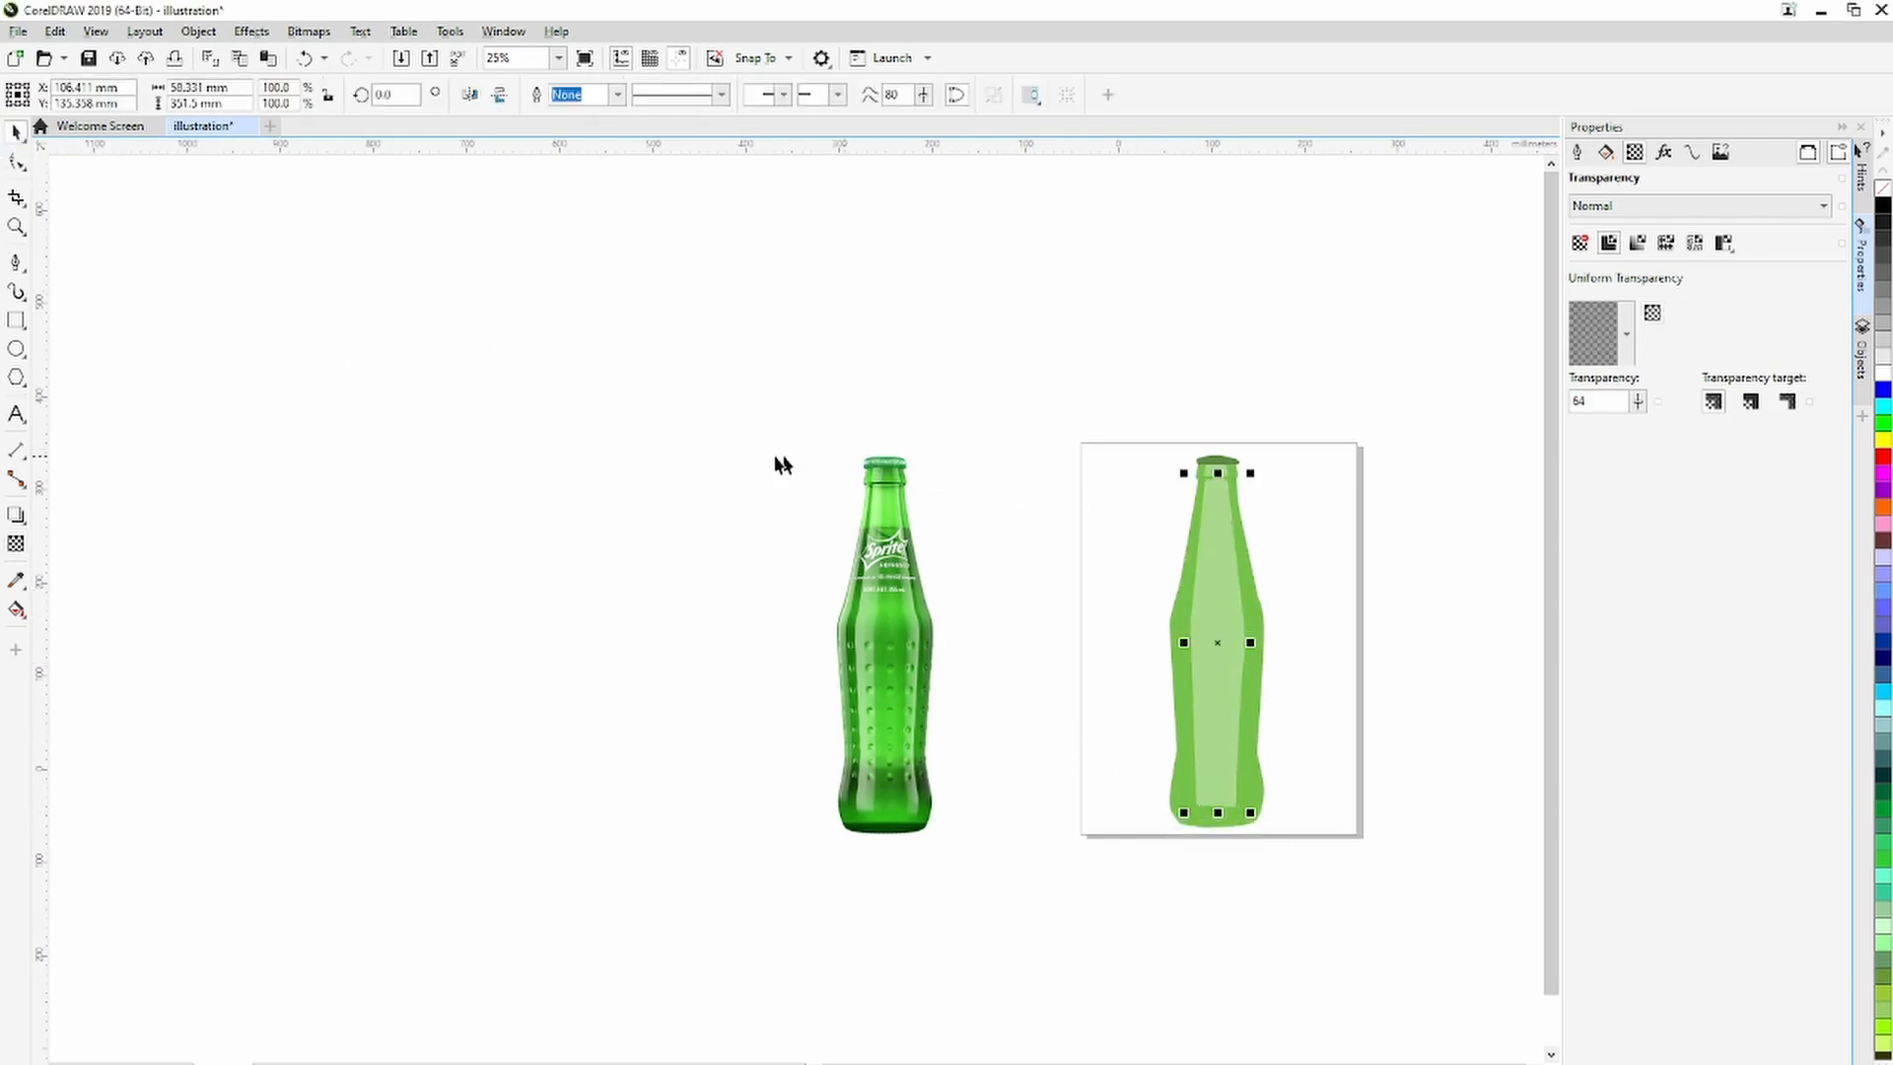
left_click(1426, 547)
Try to PowerClip the white body highlight inside the green bottle shape.
left_click(1208, 633)
scroll(1282, 571, "up", 3)
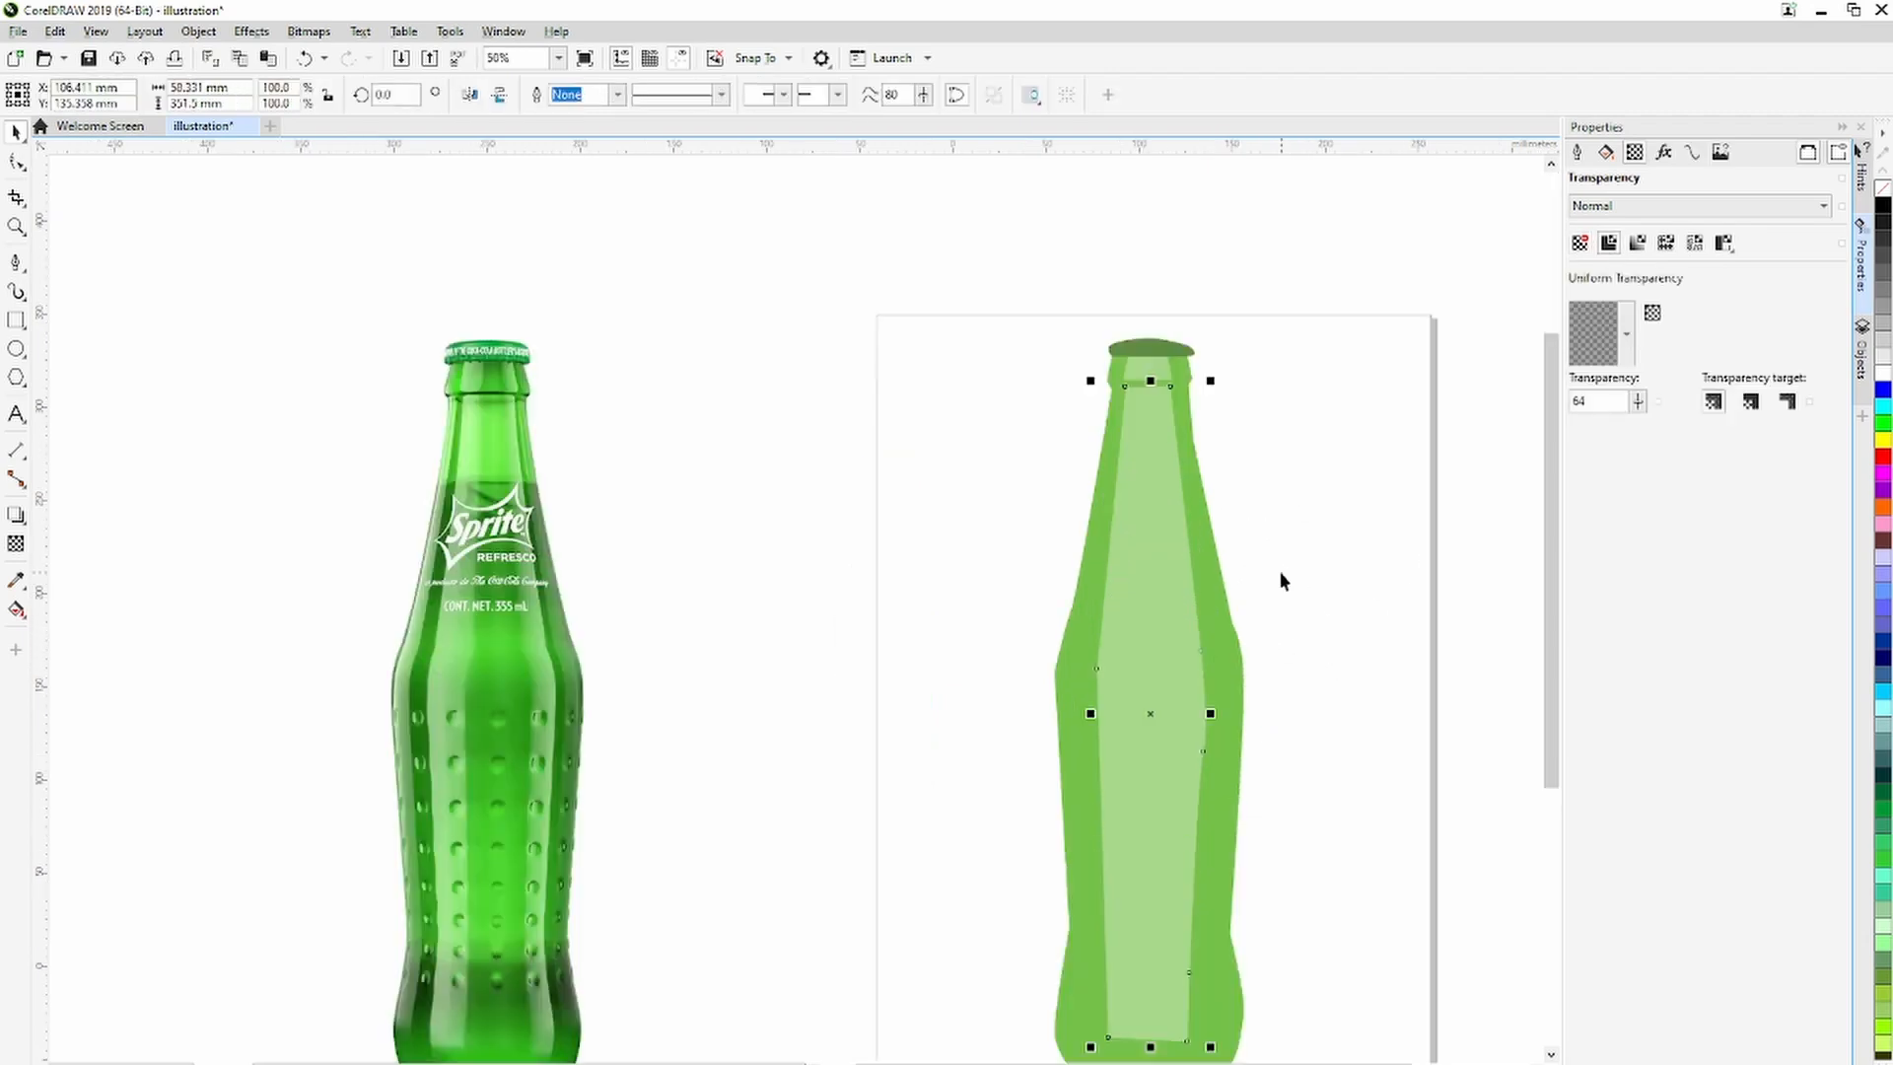
left_click(608, 585)
left_click(1015, 595)
right_click(1052, 613)
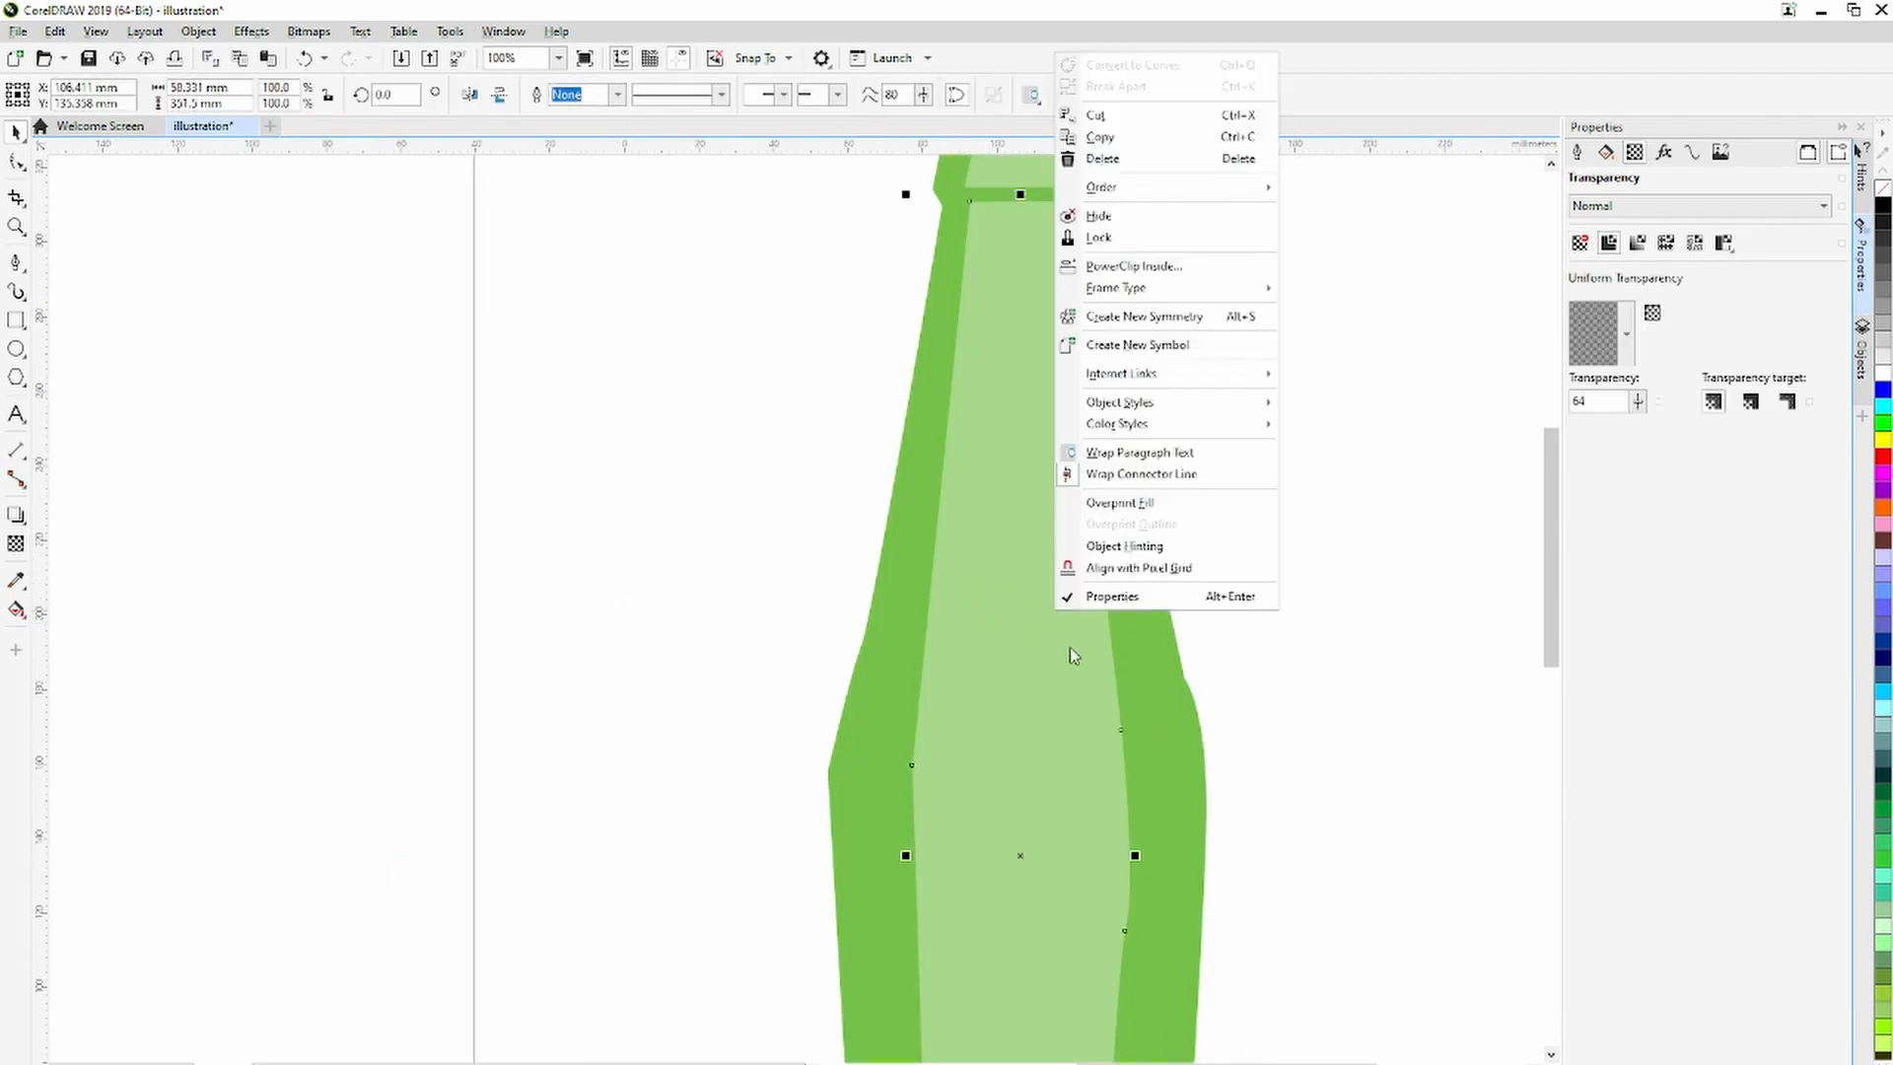
left_click(1133, 266)
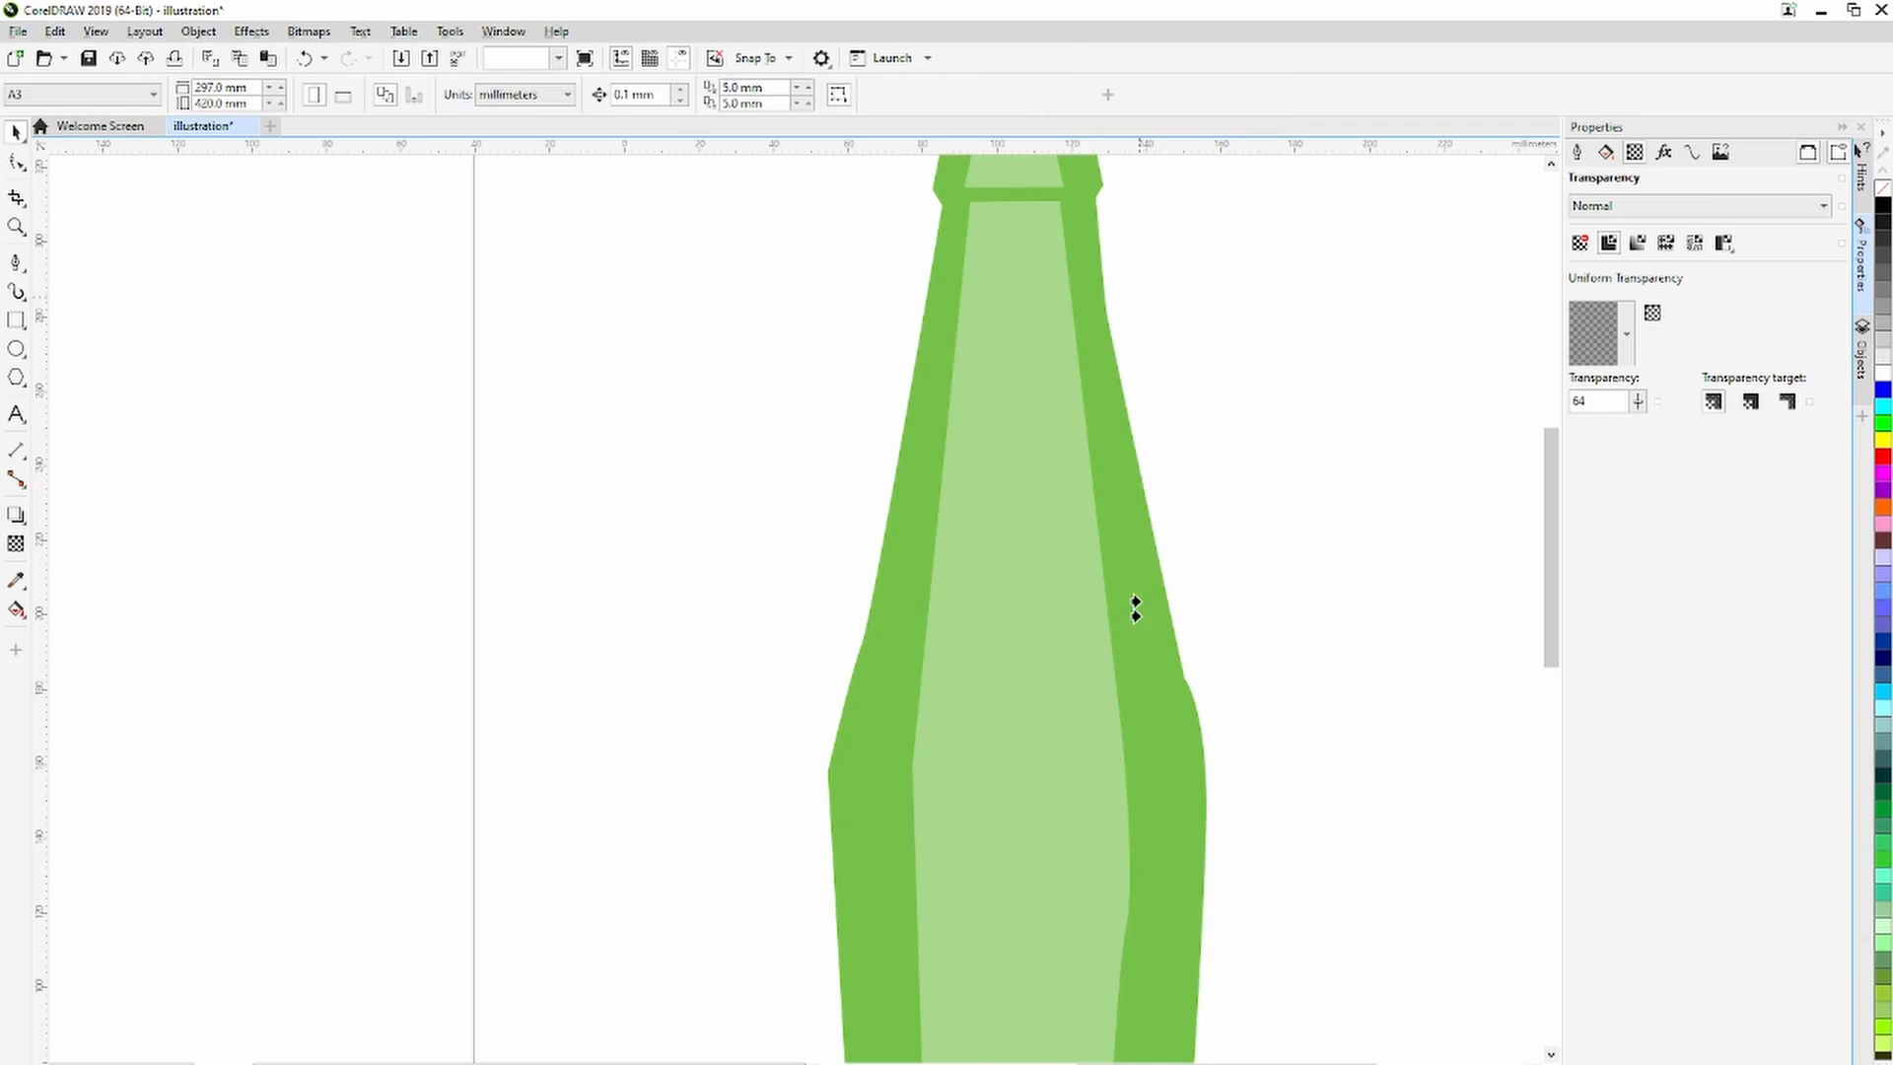
left_click(1137, 657)
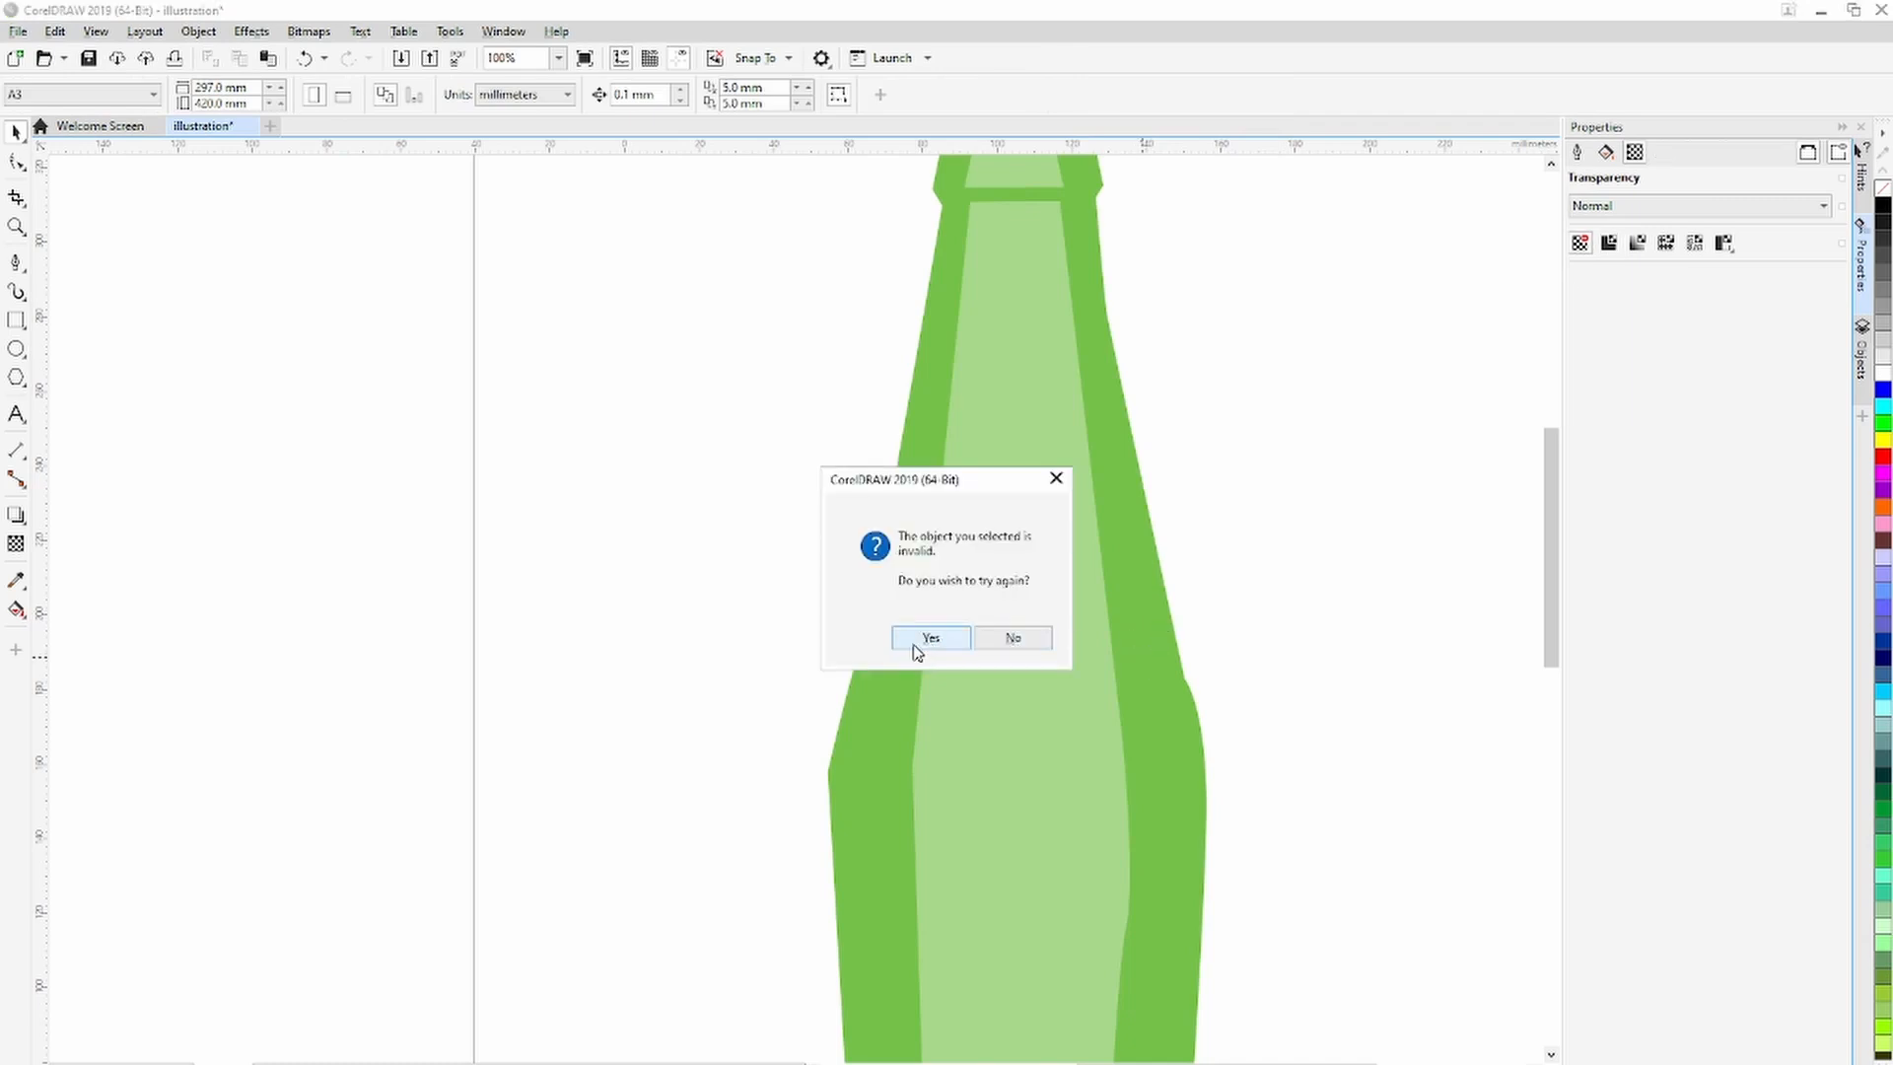
left_click(1013, 641)
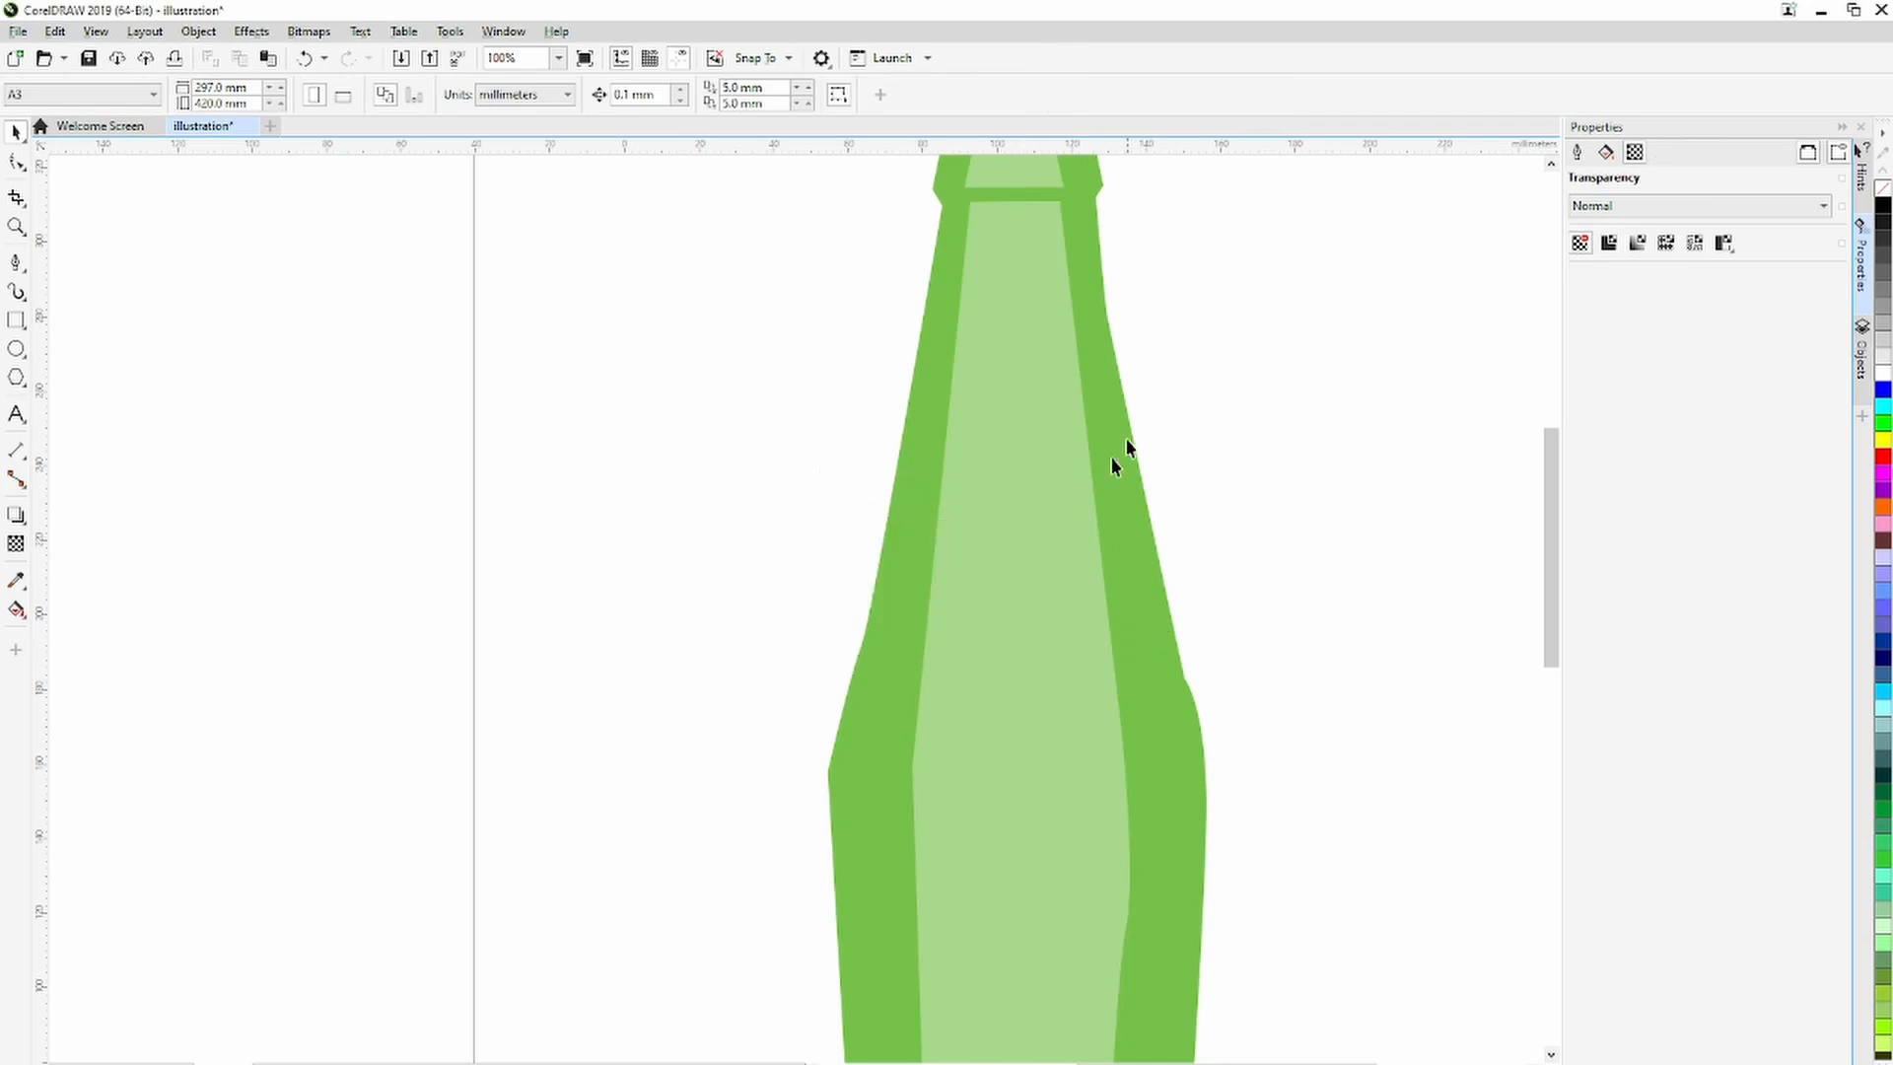
Group the white neck highlight with the body highlight.
scroll(1127, 448, "down", 3)
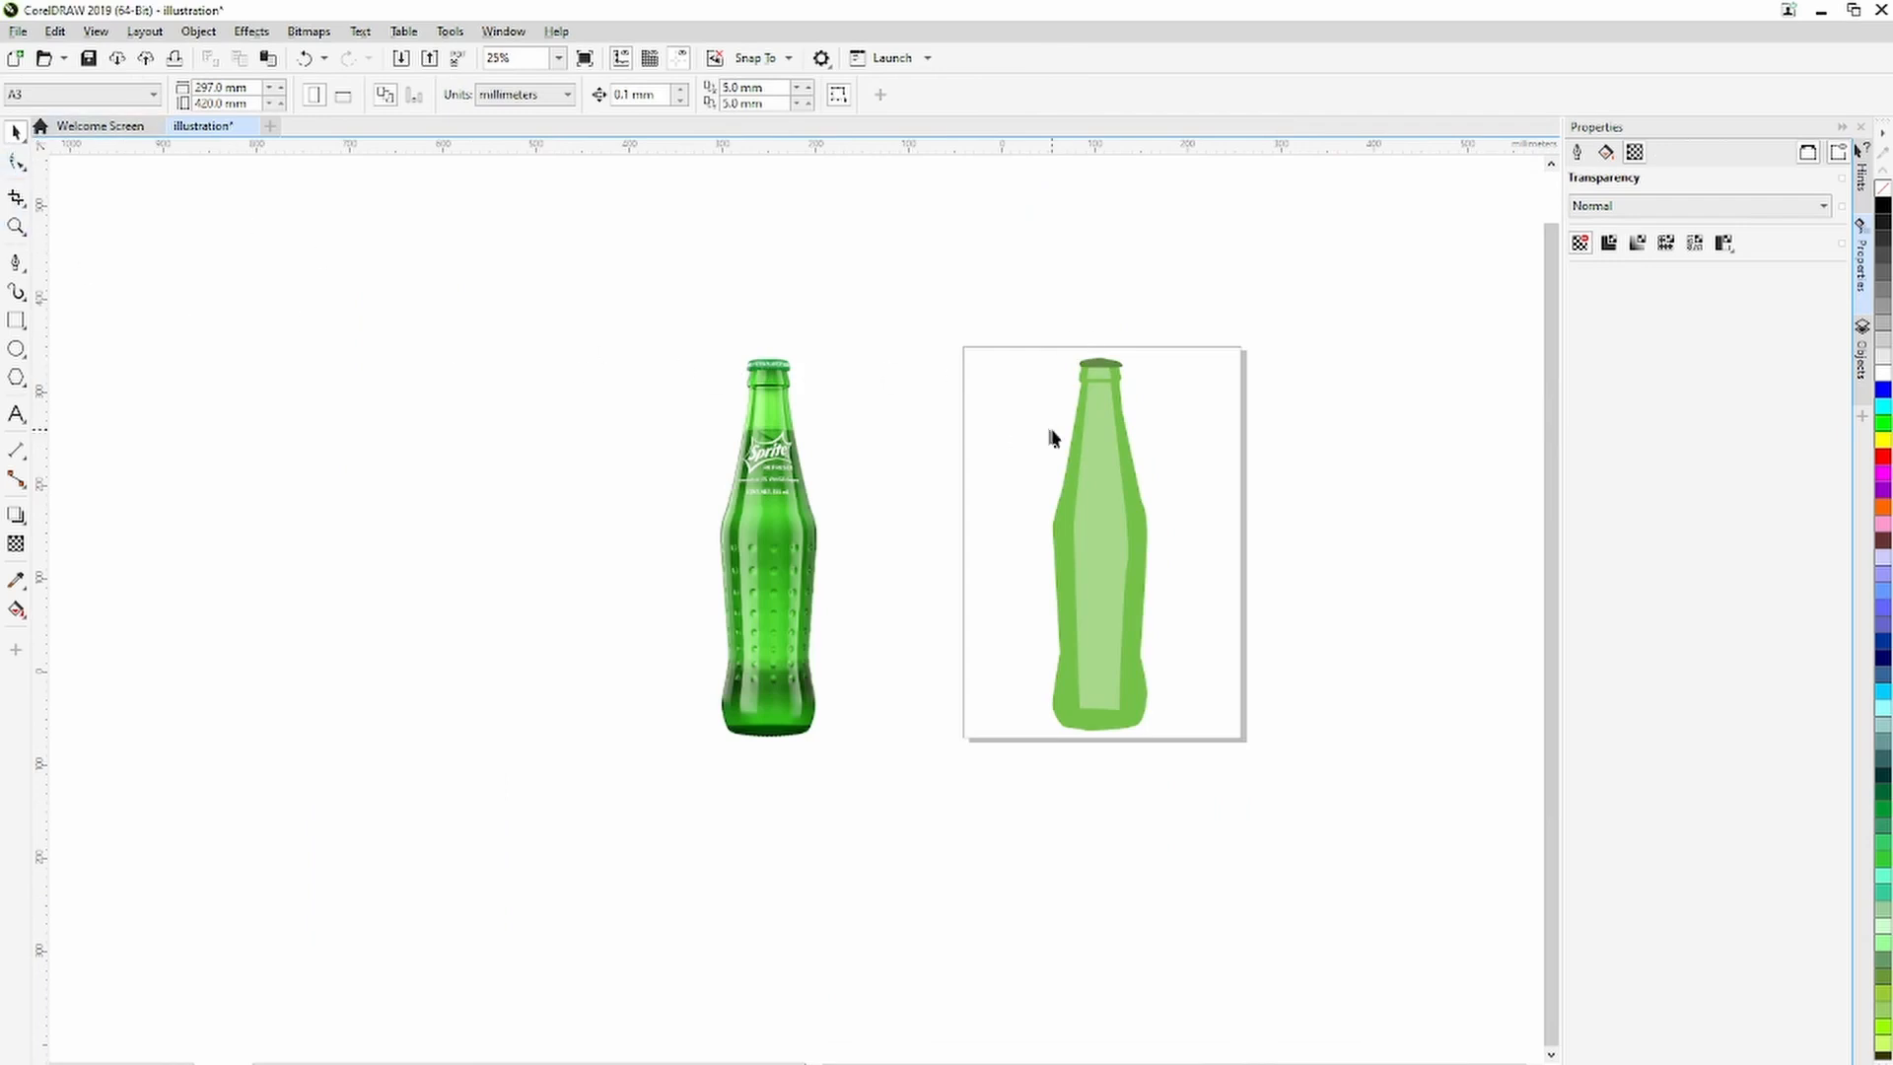
left_click(1101, 378)
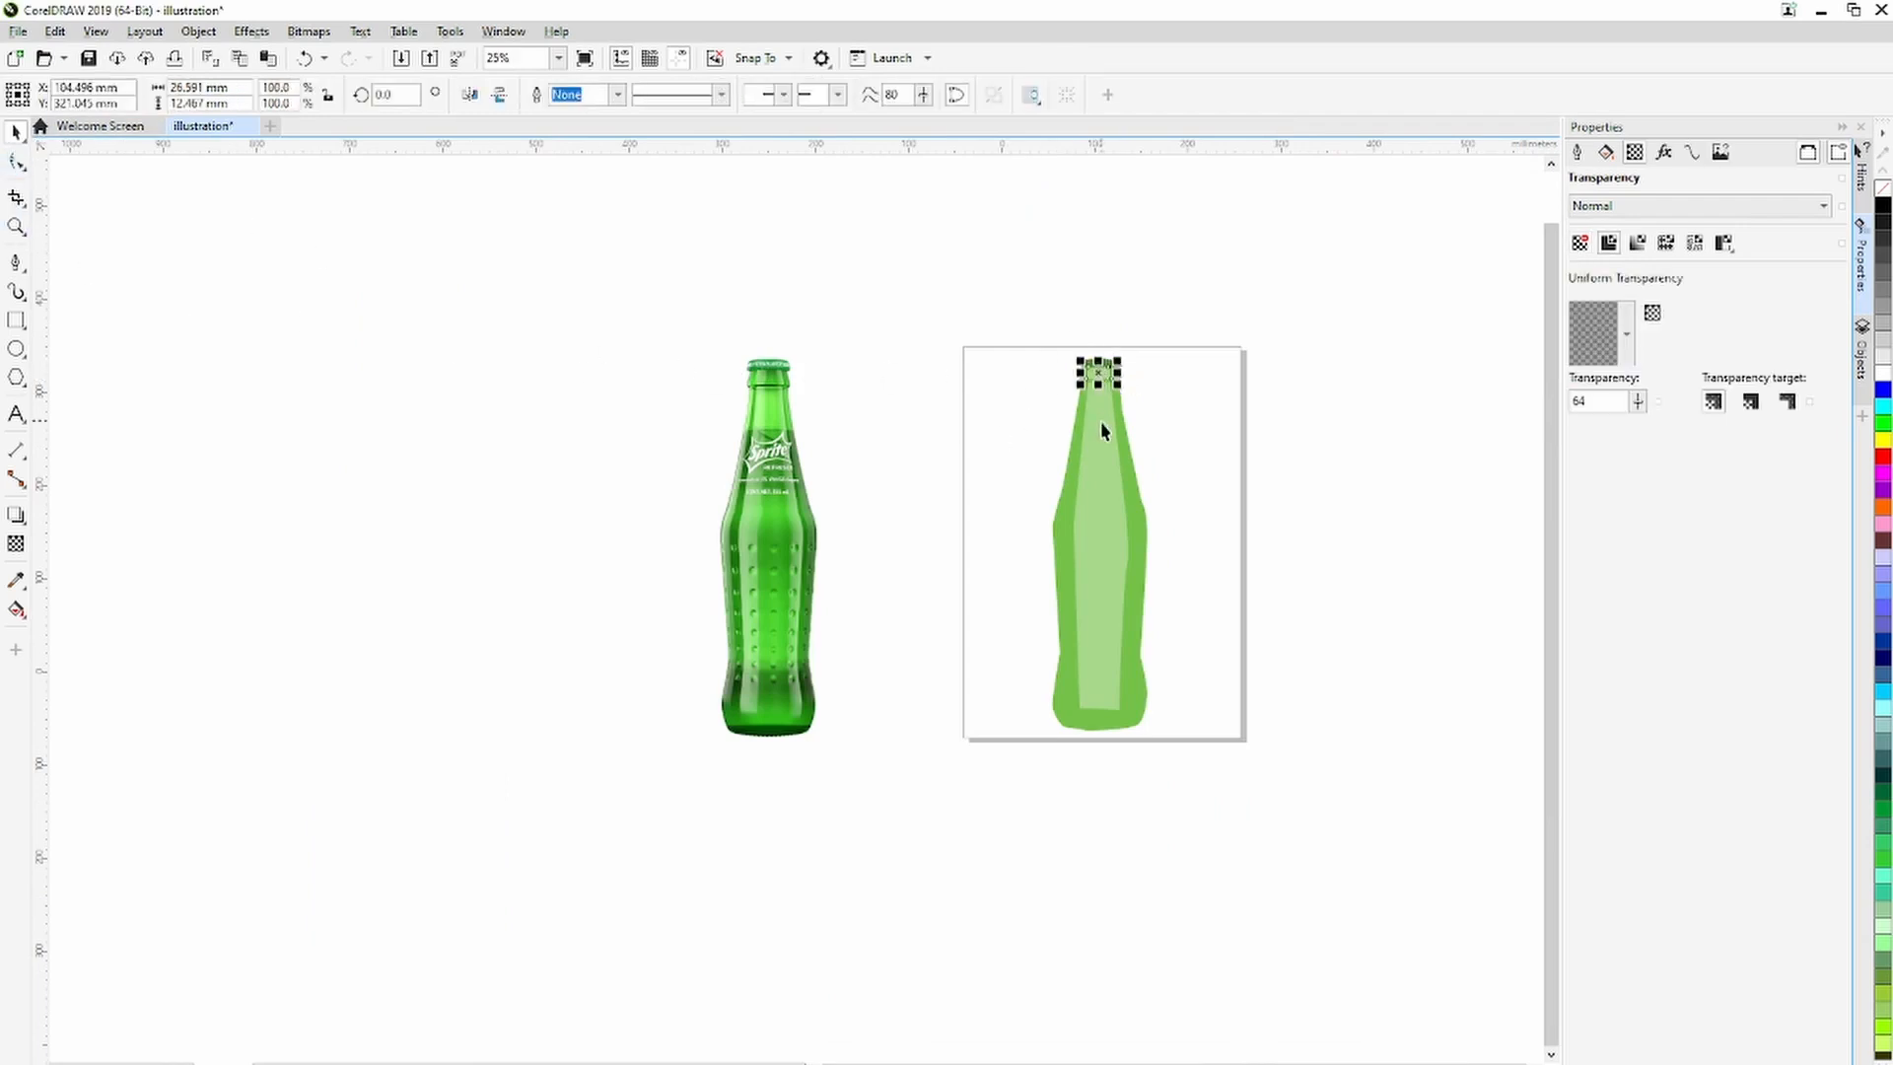
left_click(1103, 510, "shift")
right_click(1102, 507)
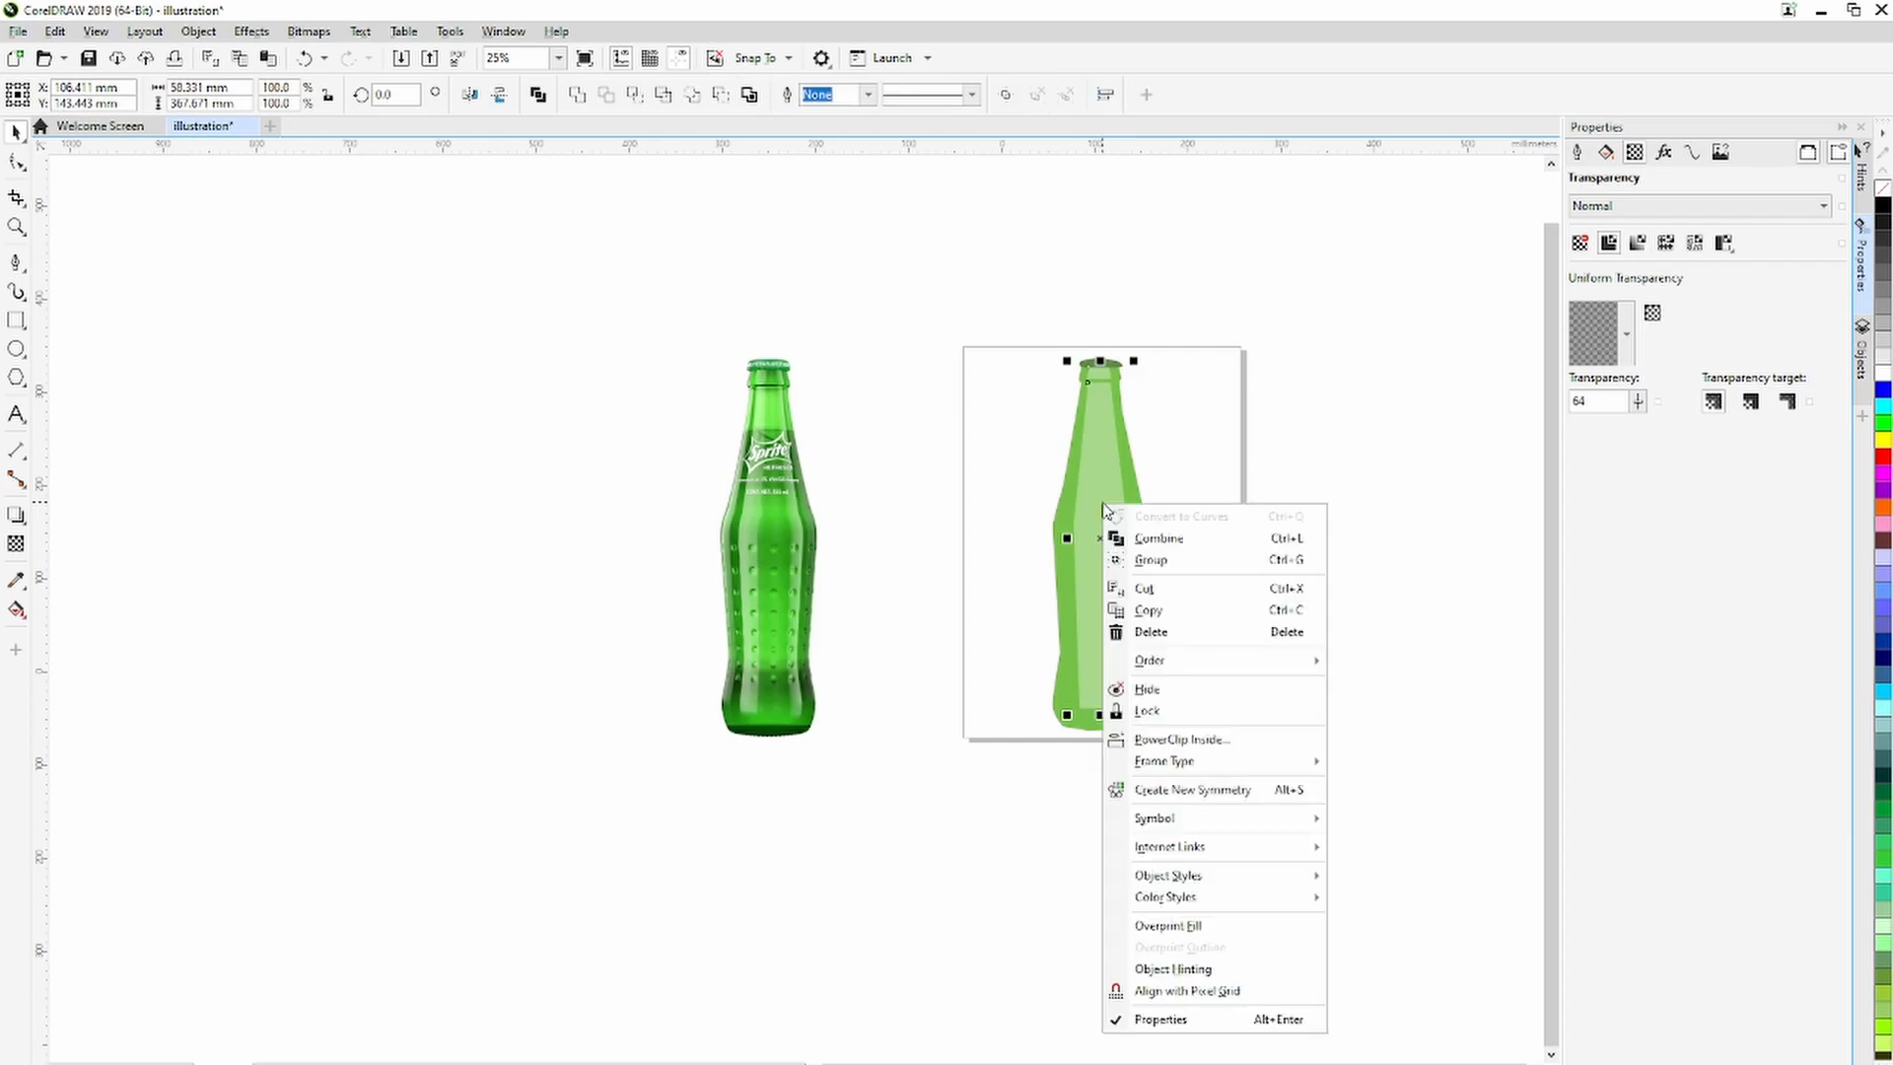
left_click(1166, 562)
mouse_move(1115, 575)
left_mouse_down()
mouse_move(1226, 579)
mouse_move(1110, 583)
left_mouse_up()
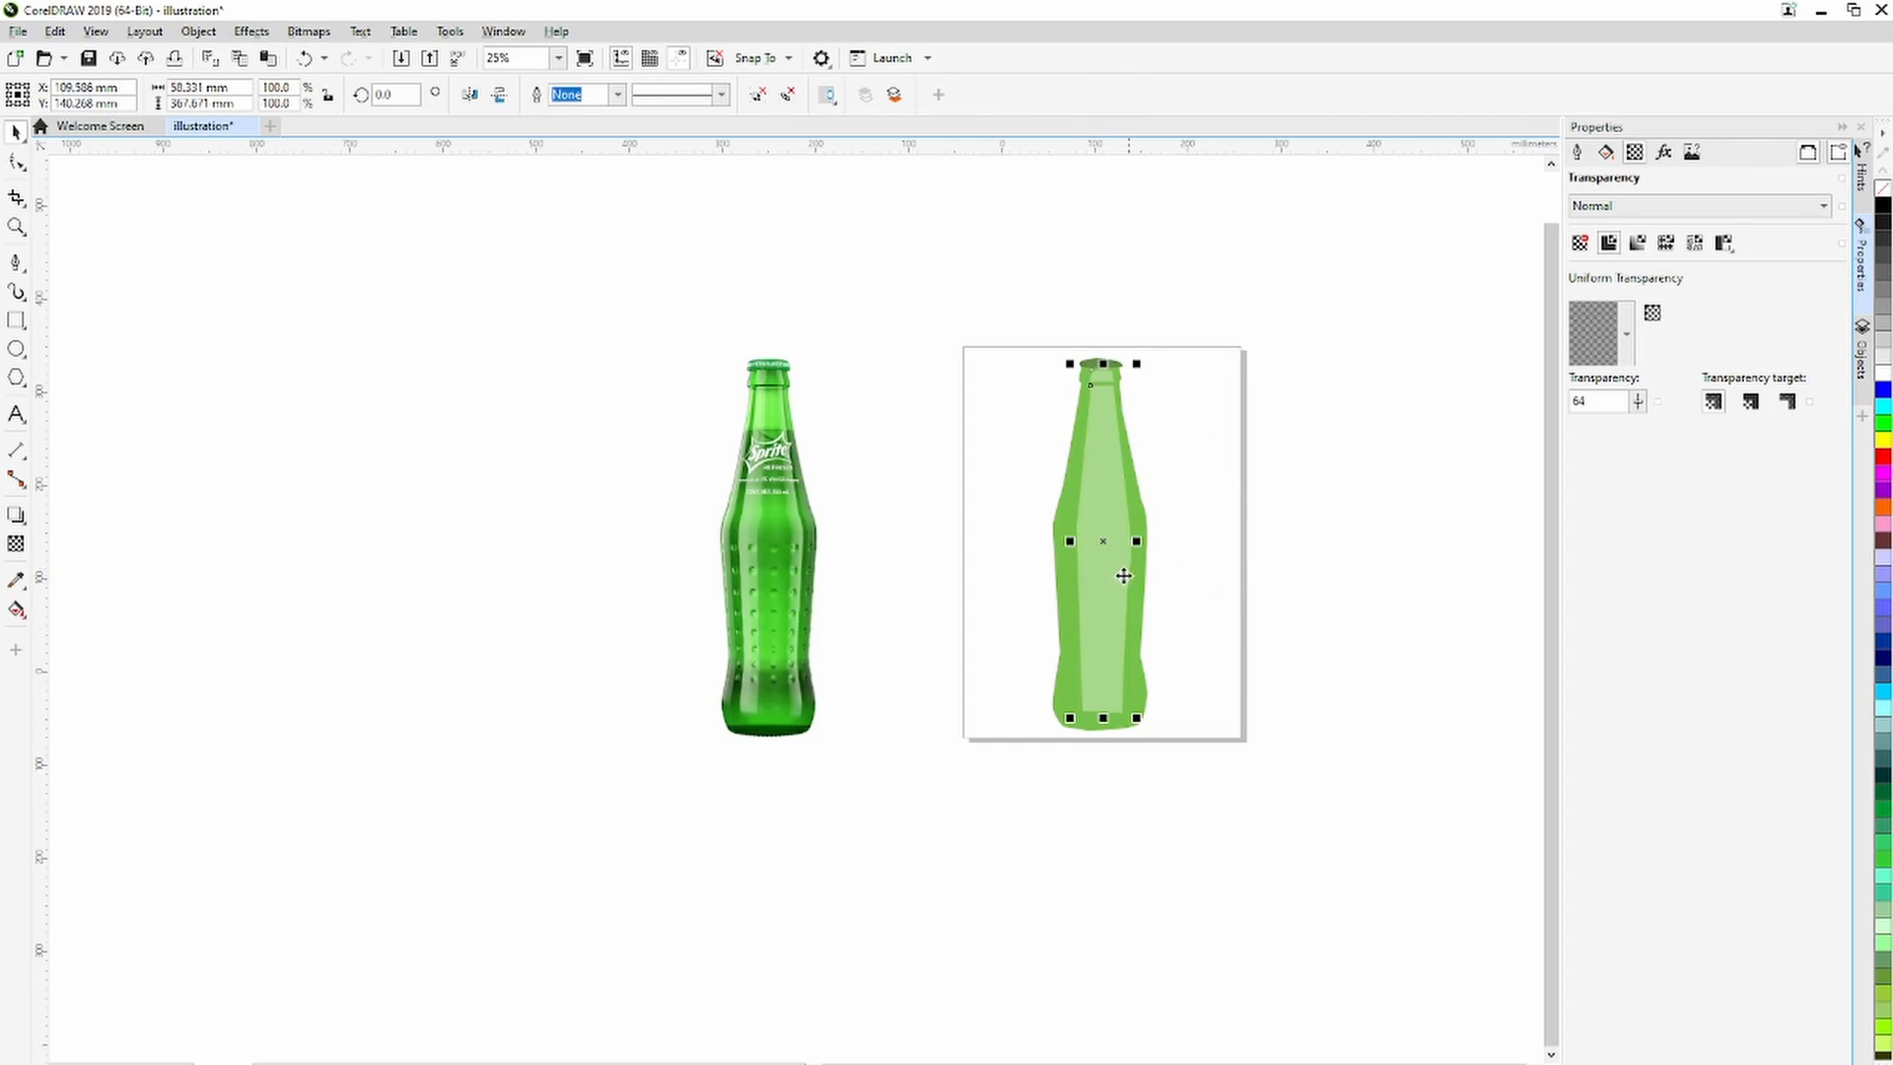
key("ctrl+z")
key("ctrl+z")
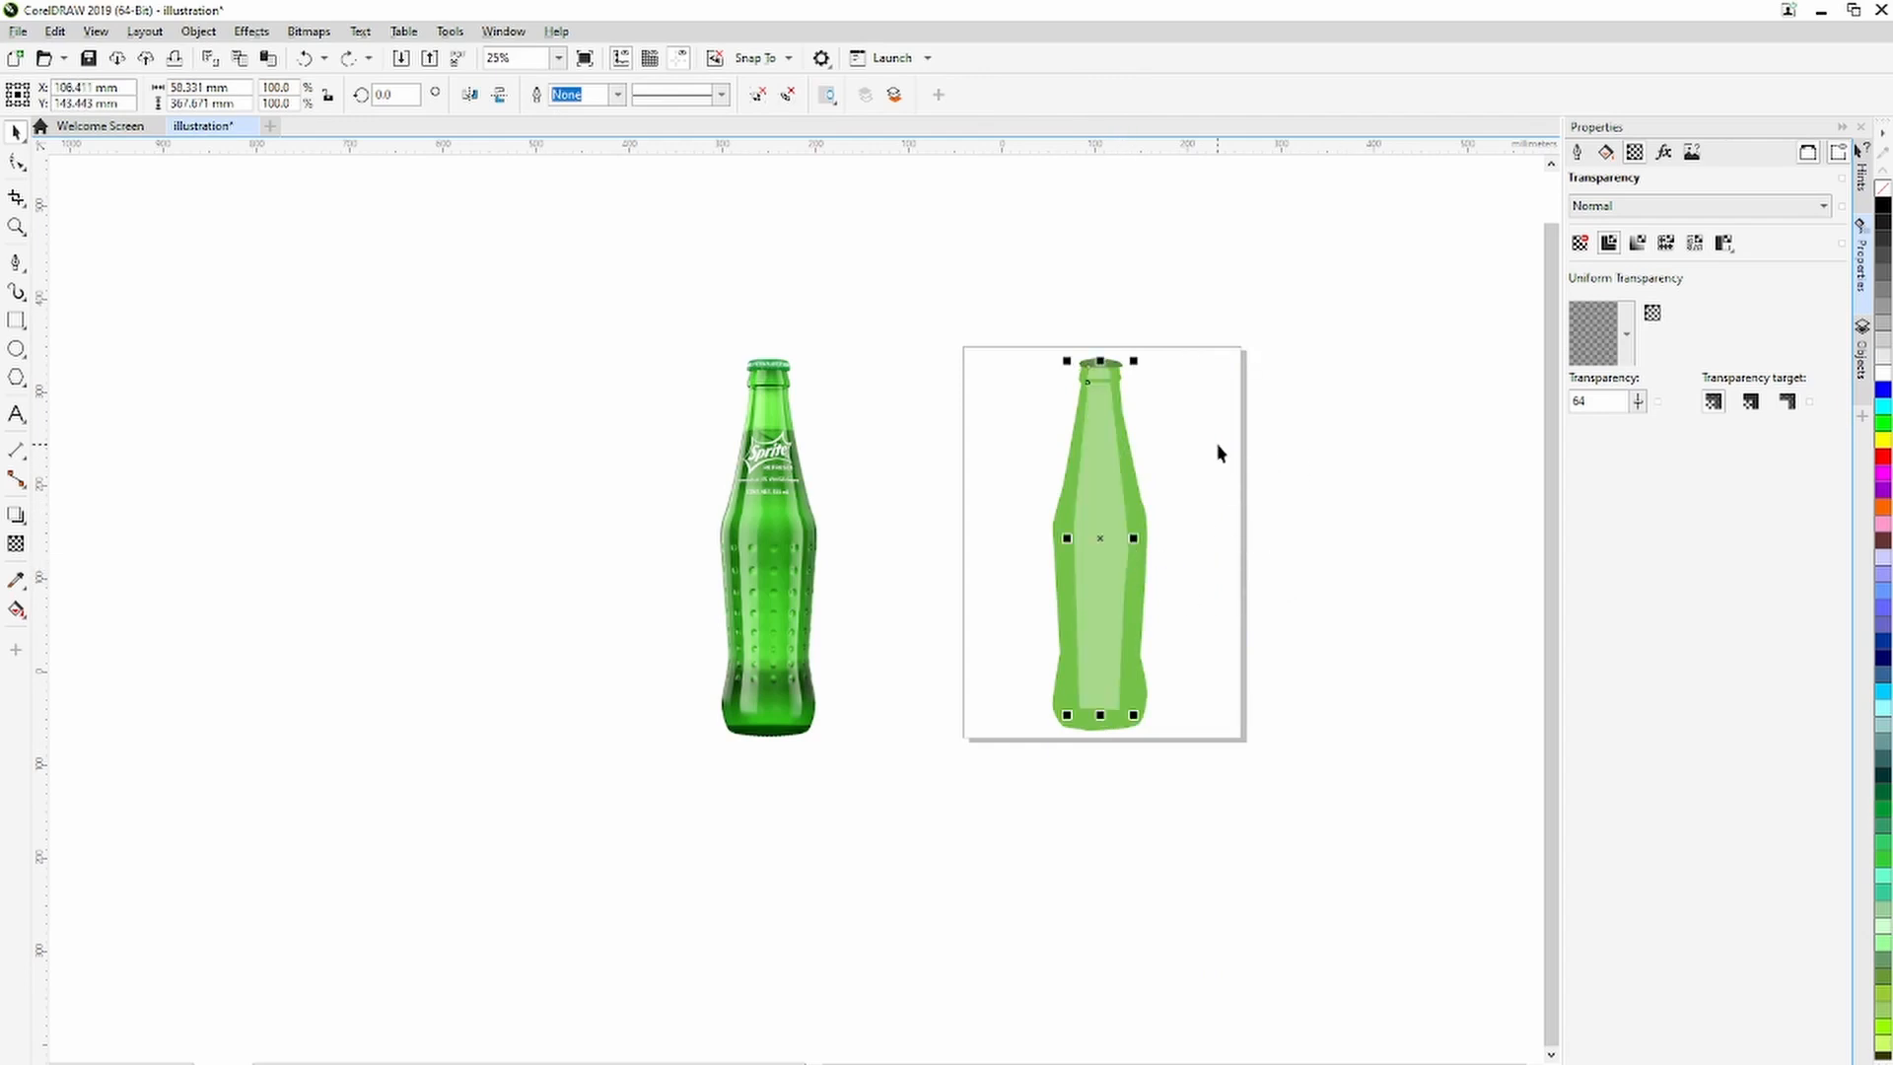
Draw a closed shadow shape with a curved lower edge directly below the cap, about 43 mm wide and 6 mm high.
scroll(1219, 452, "up", 2)
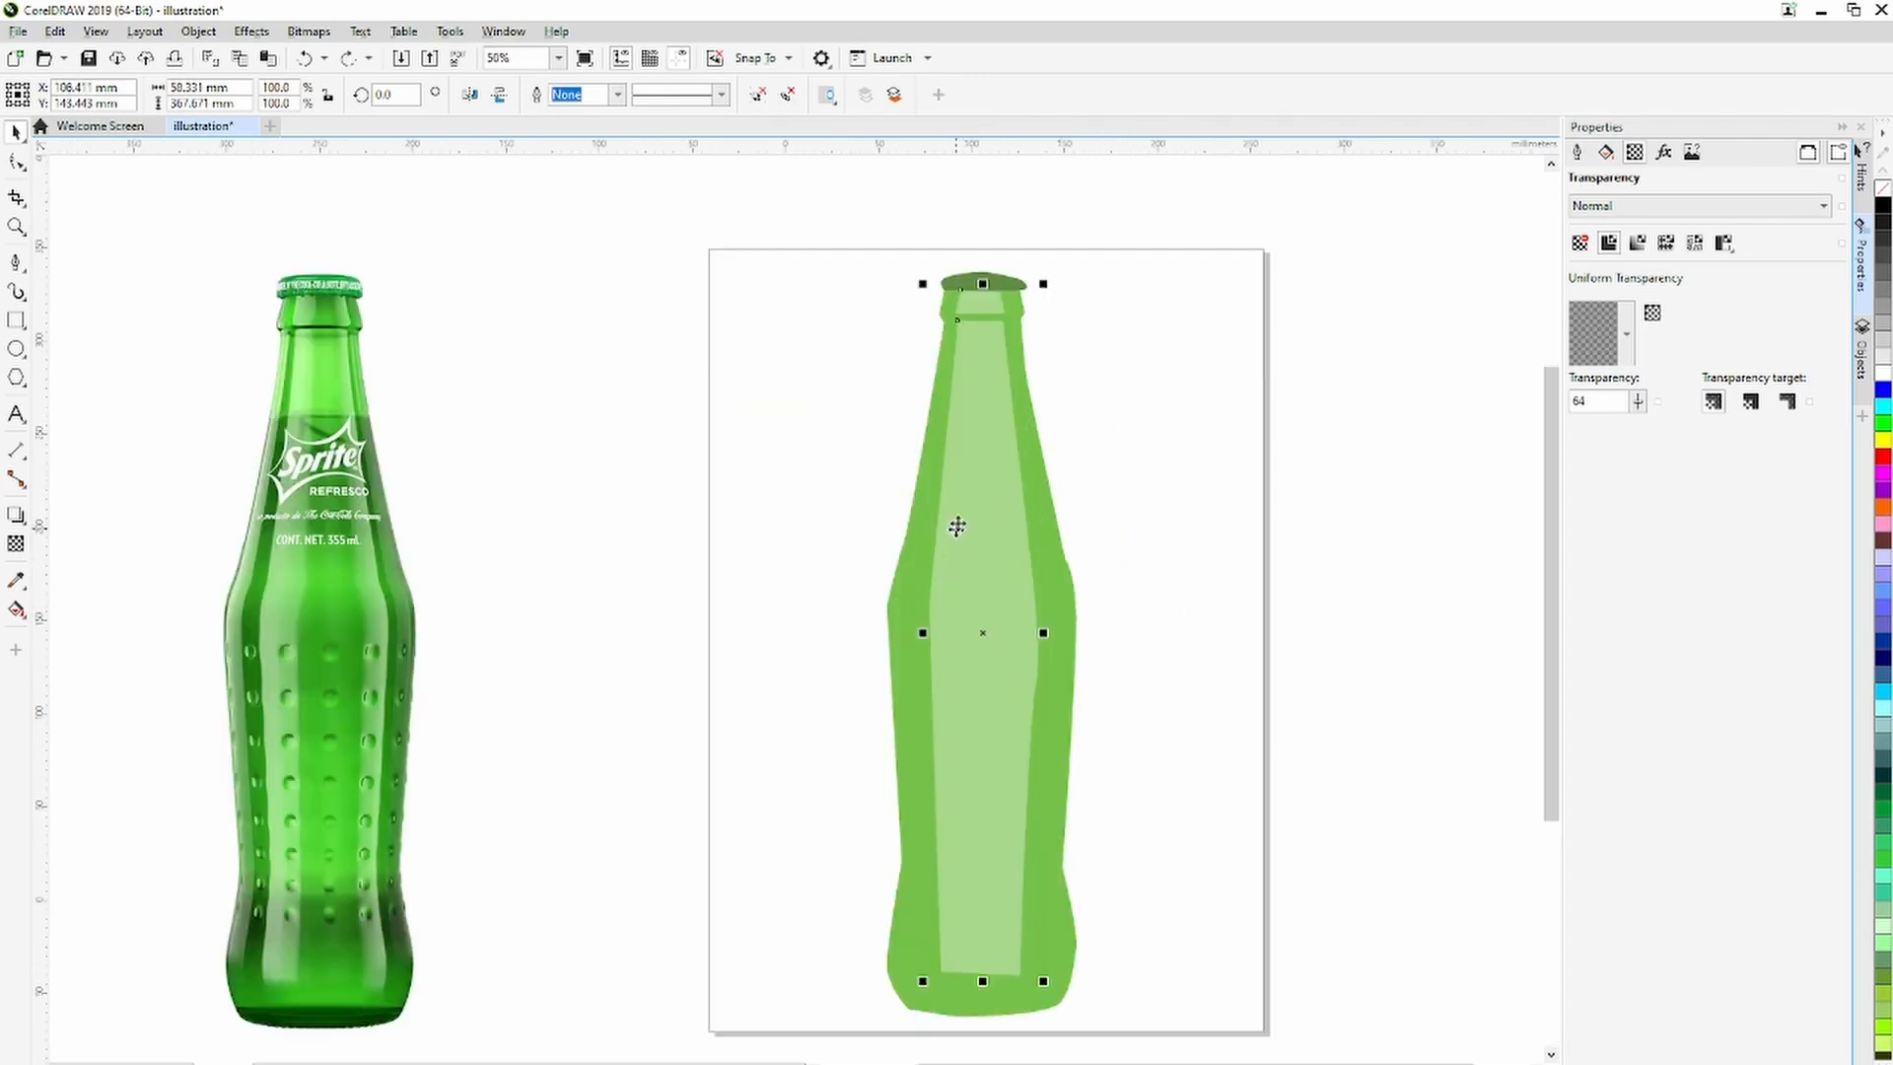
left_click(570, 402)
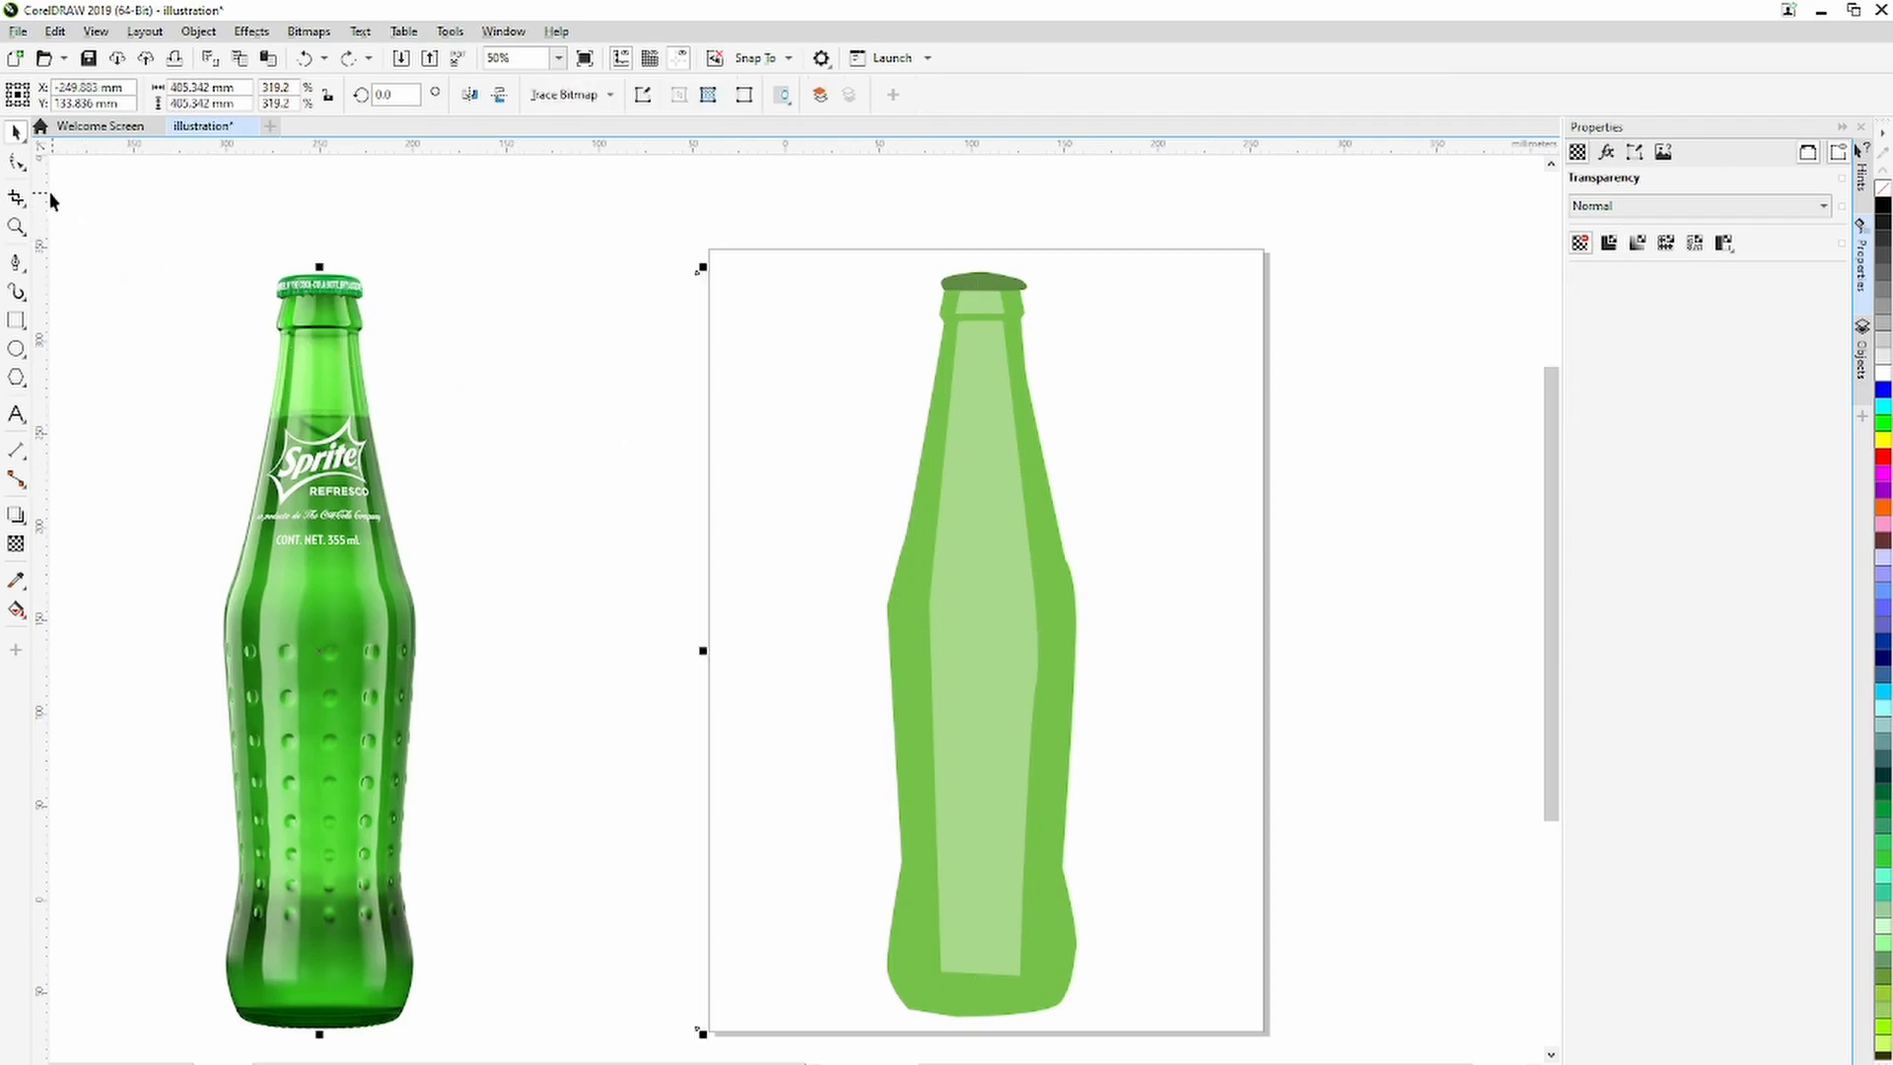
left_click(16, 261)
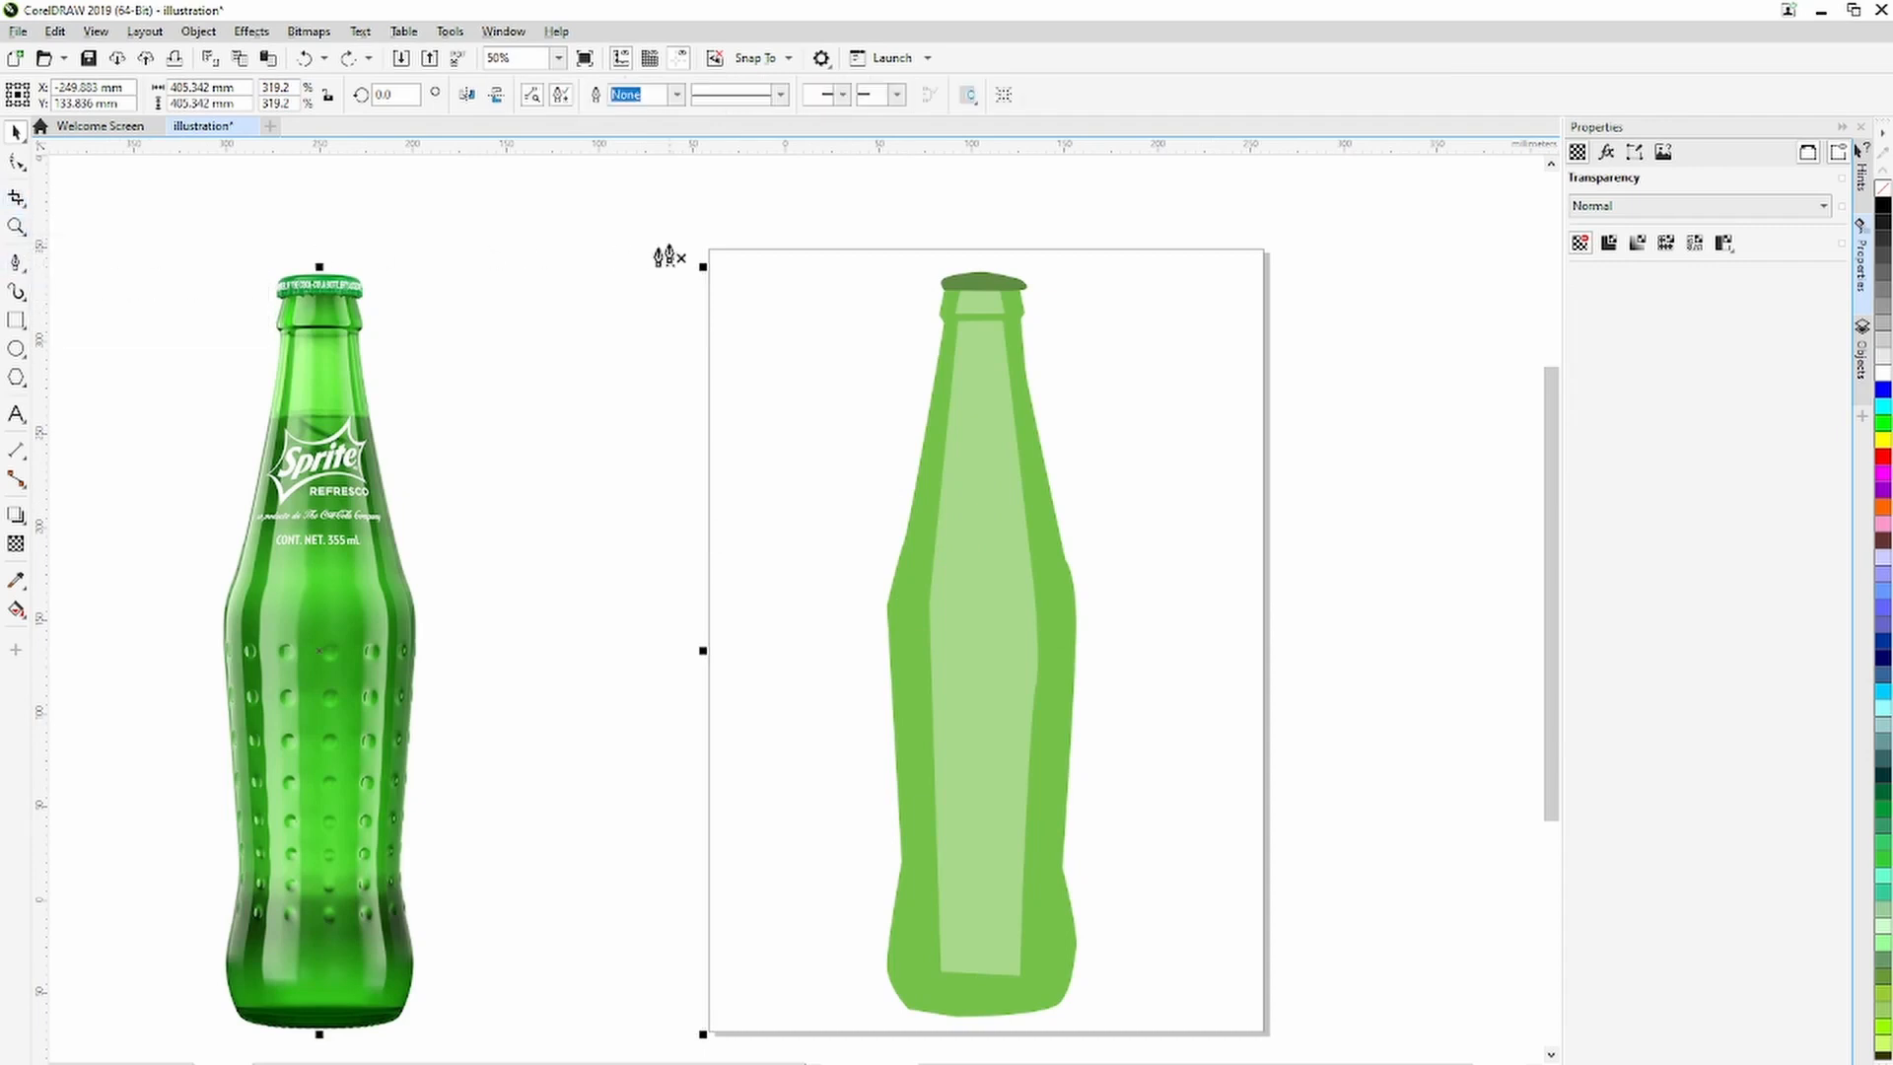
scroll(1001, 318, "up", 2)
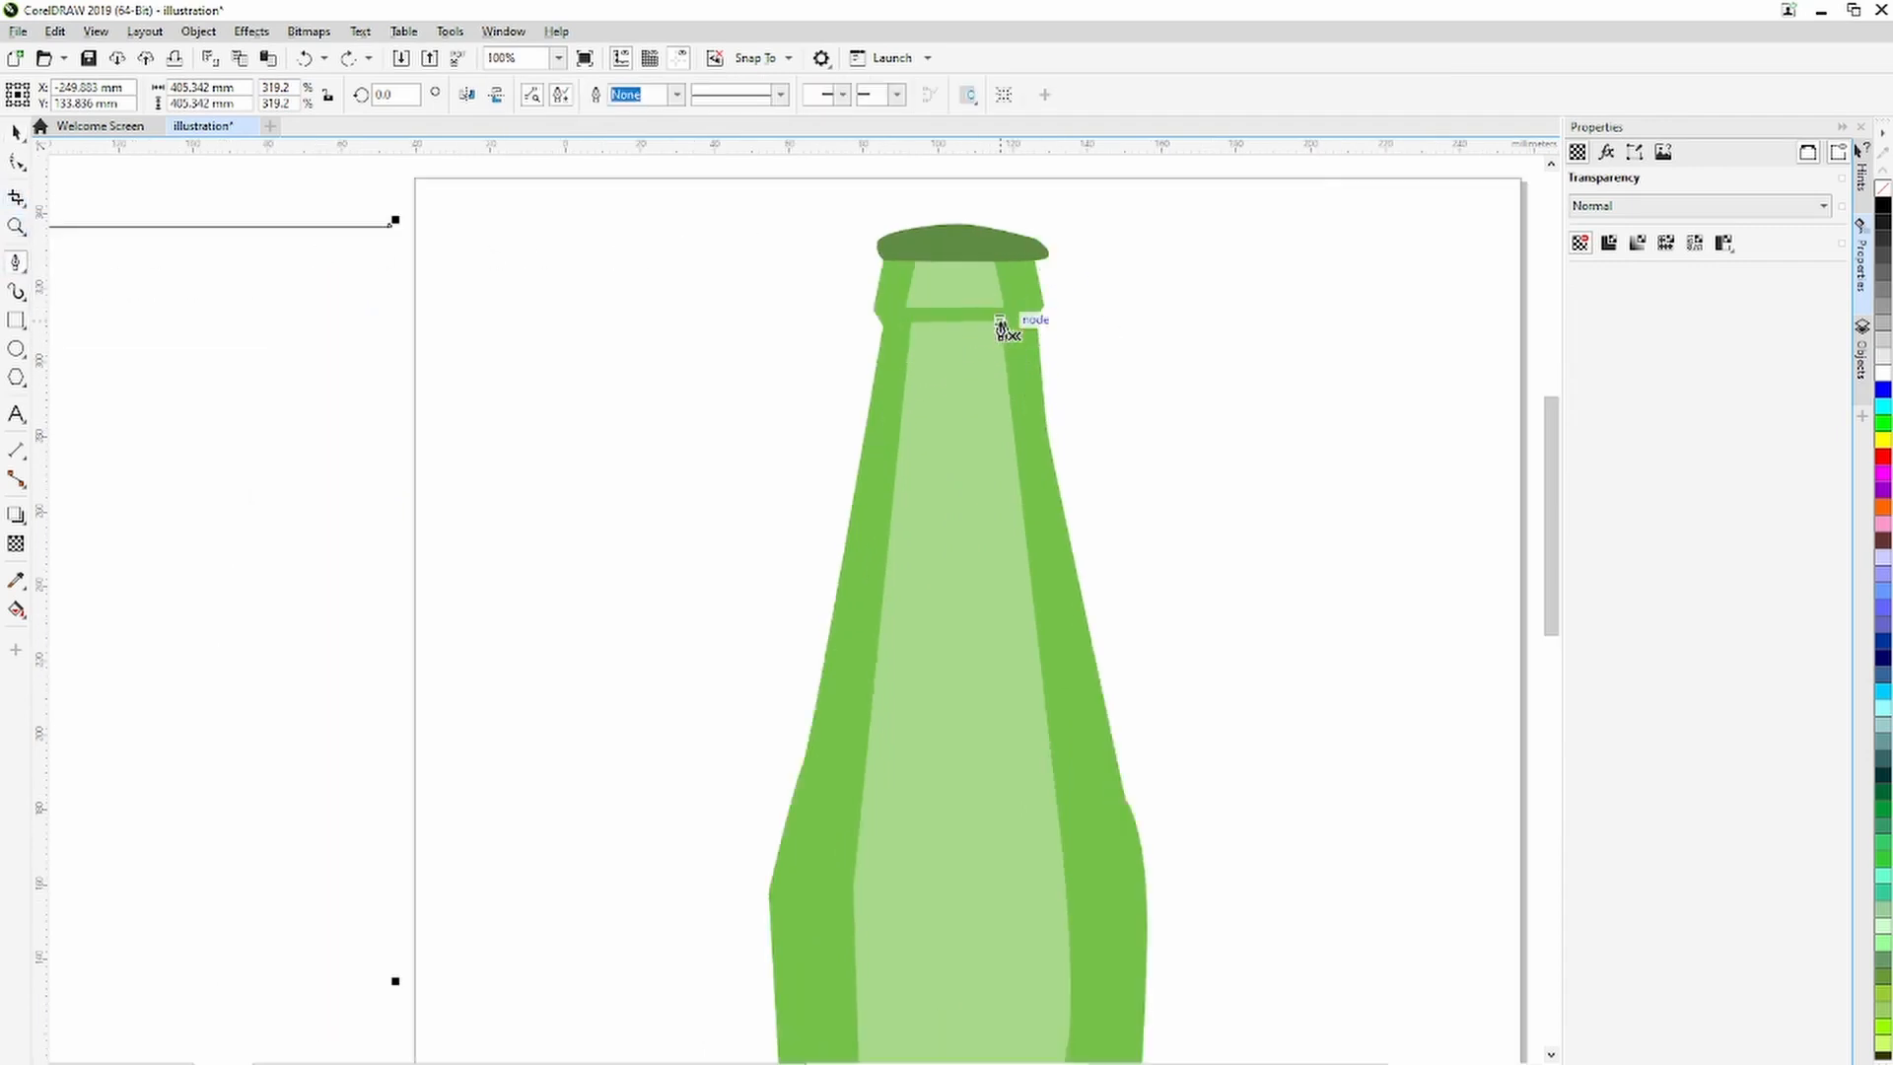
scroll(894, 317, "up", 2)
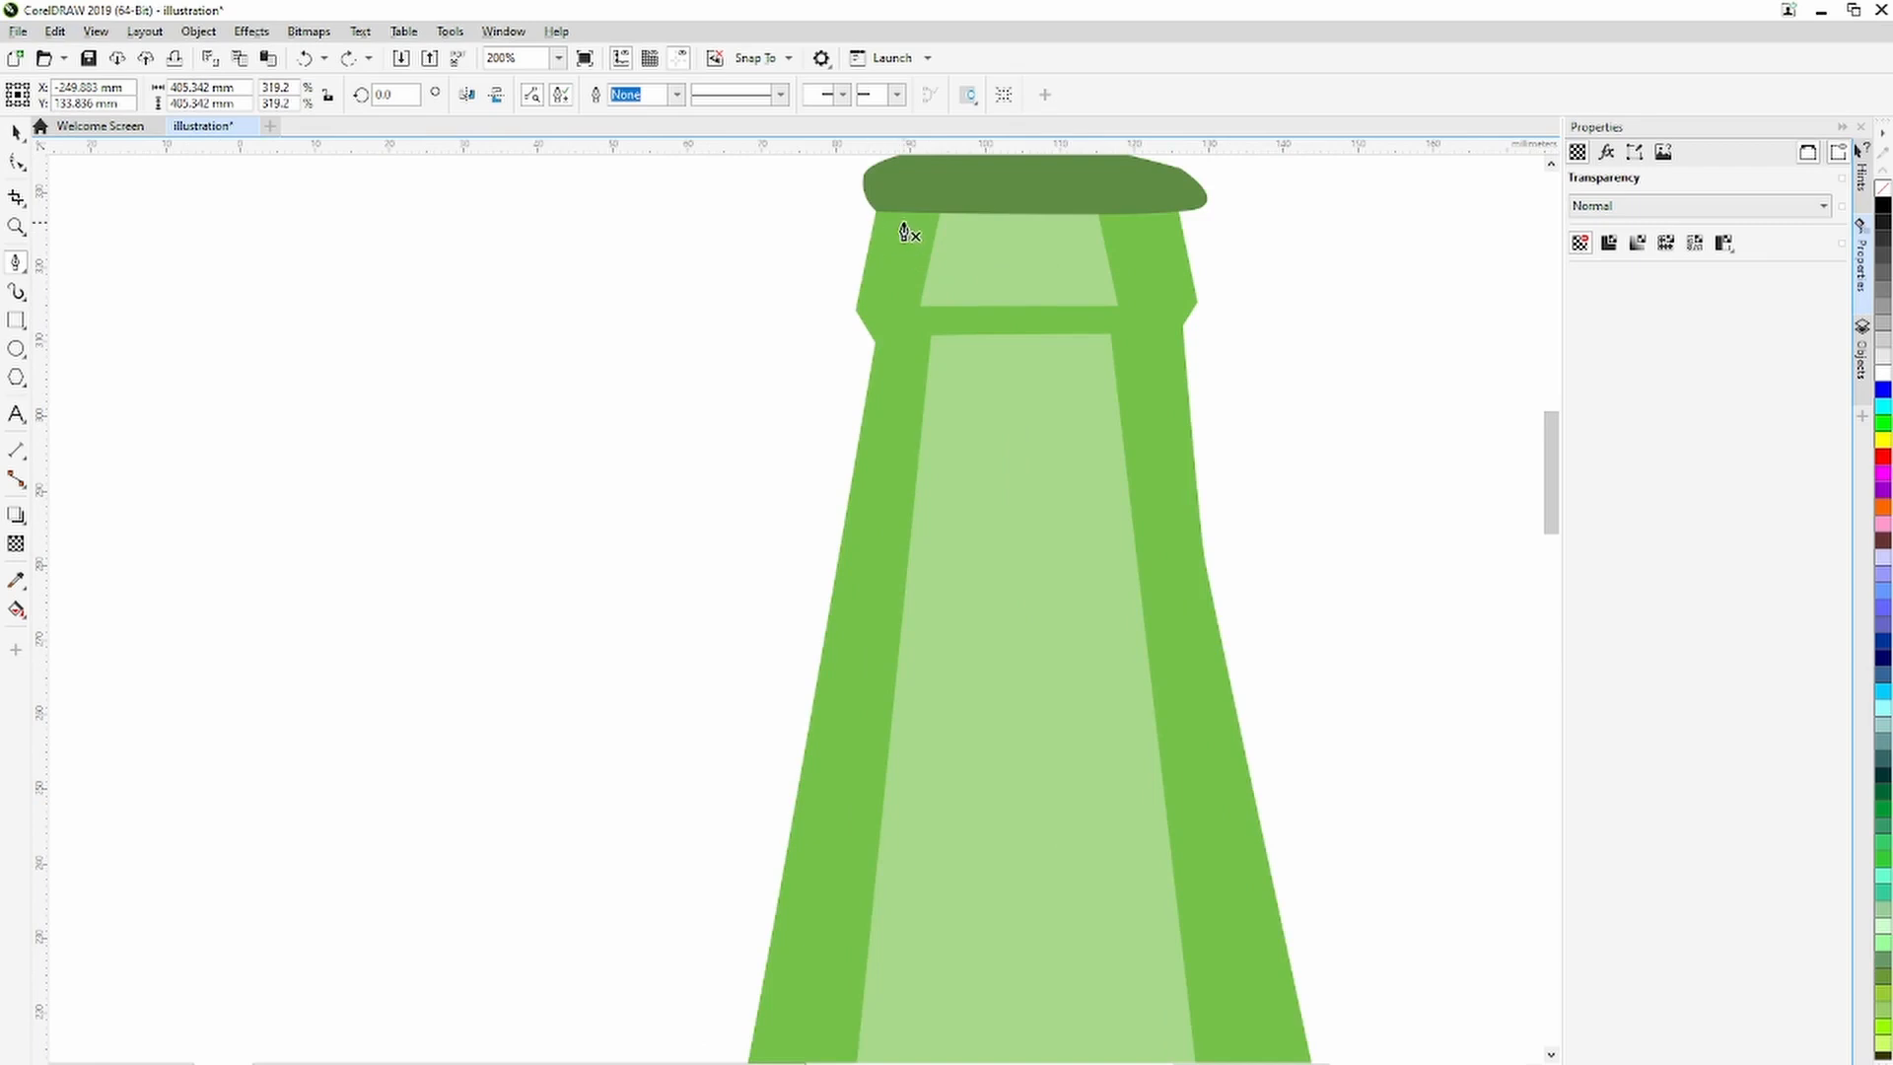
left_click(875, 211)
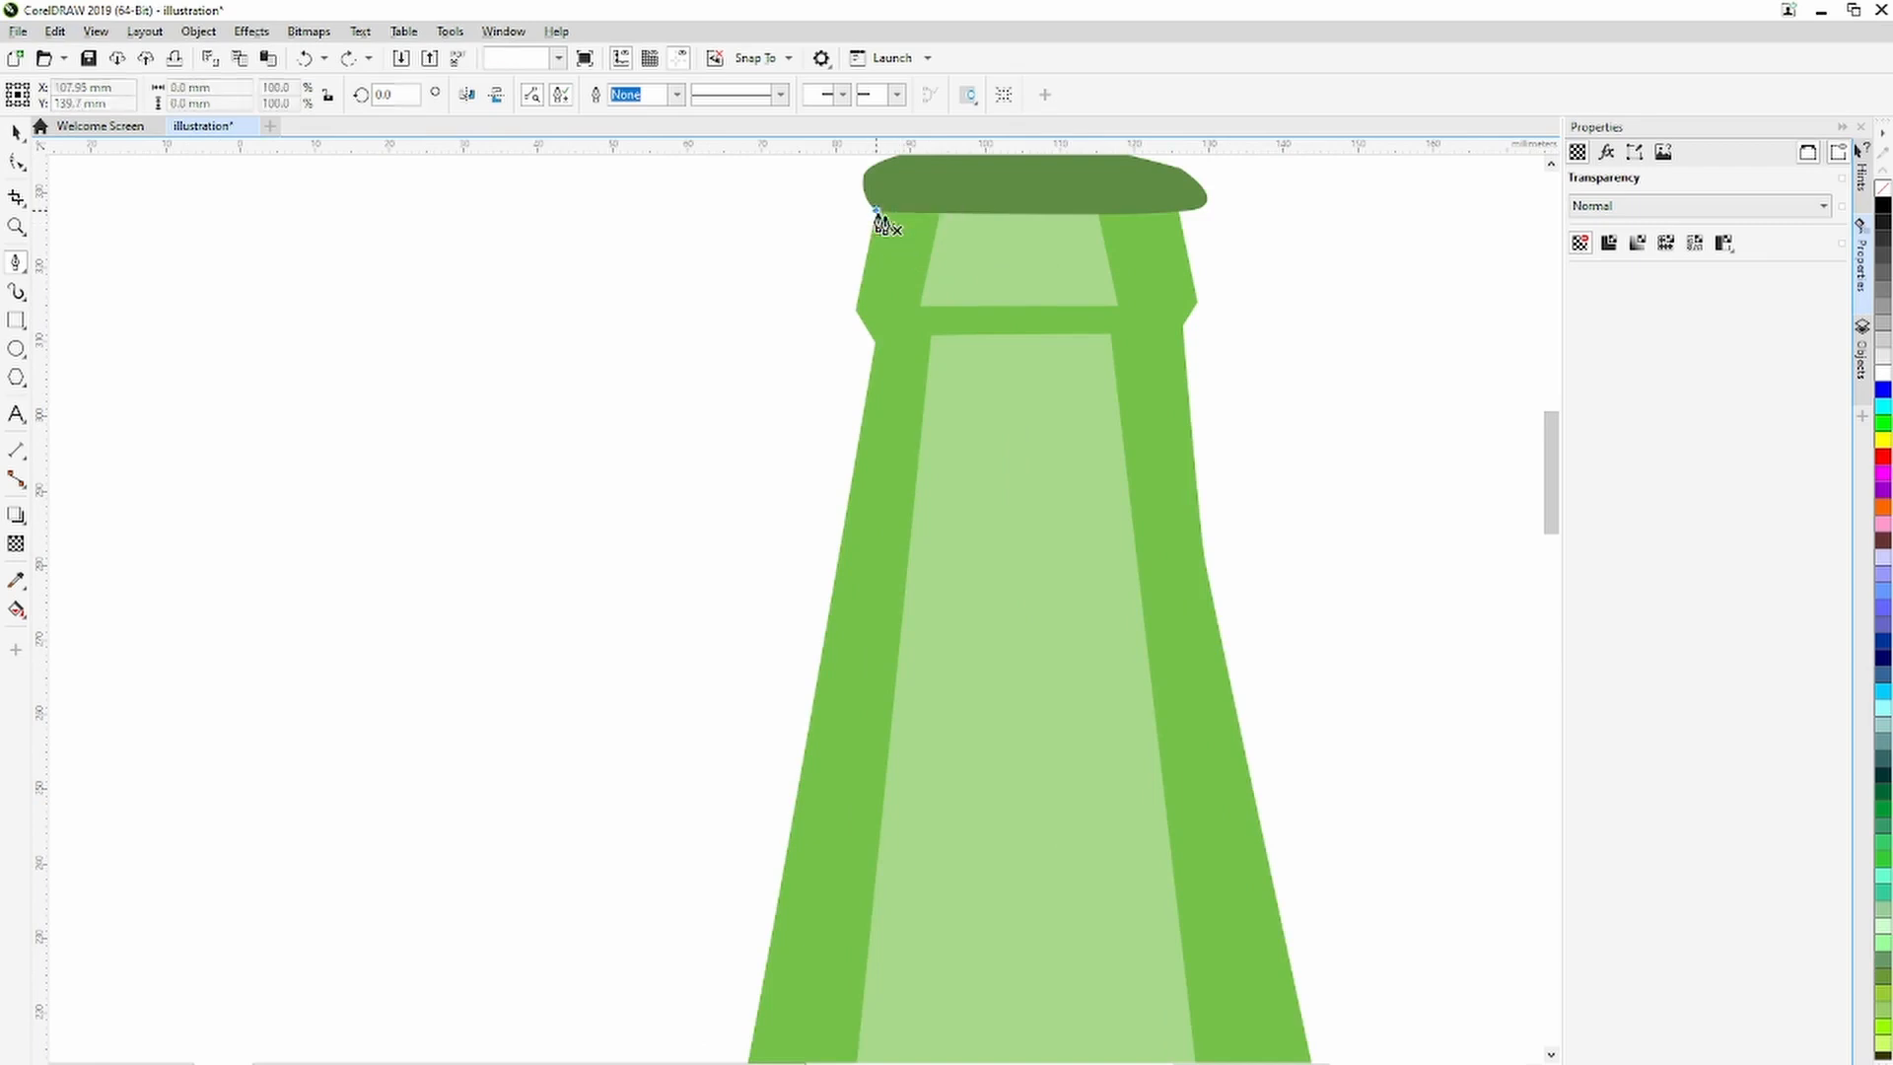
double_click(1179, 211)
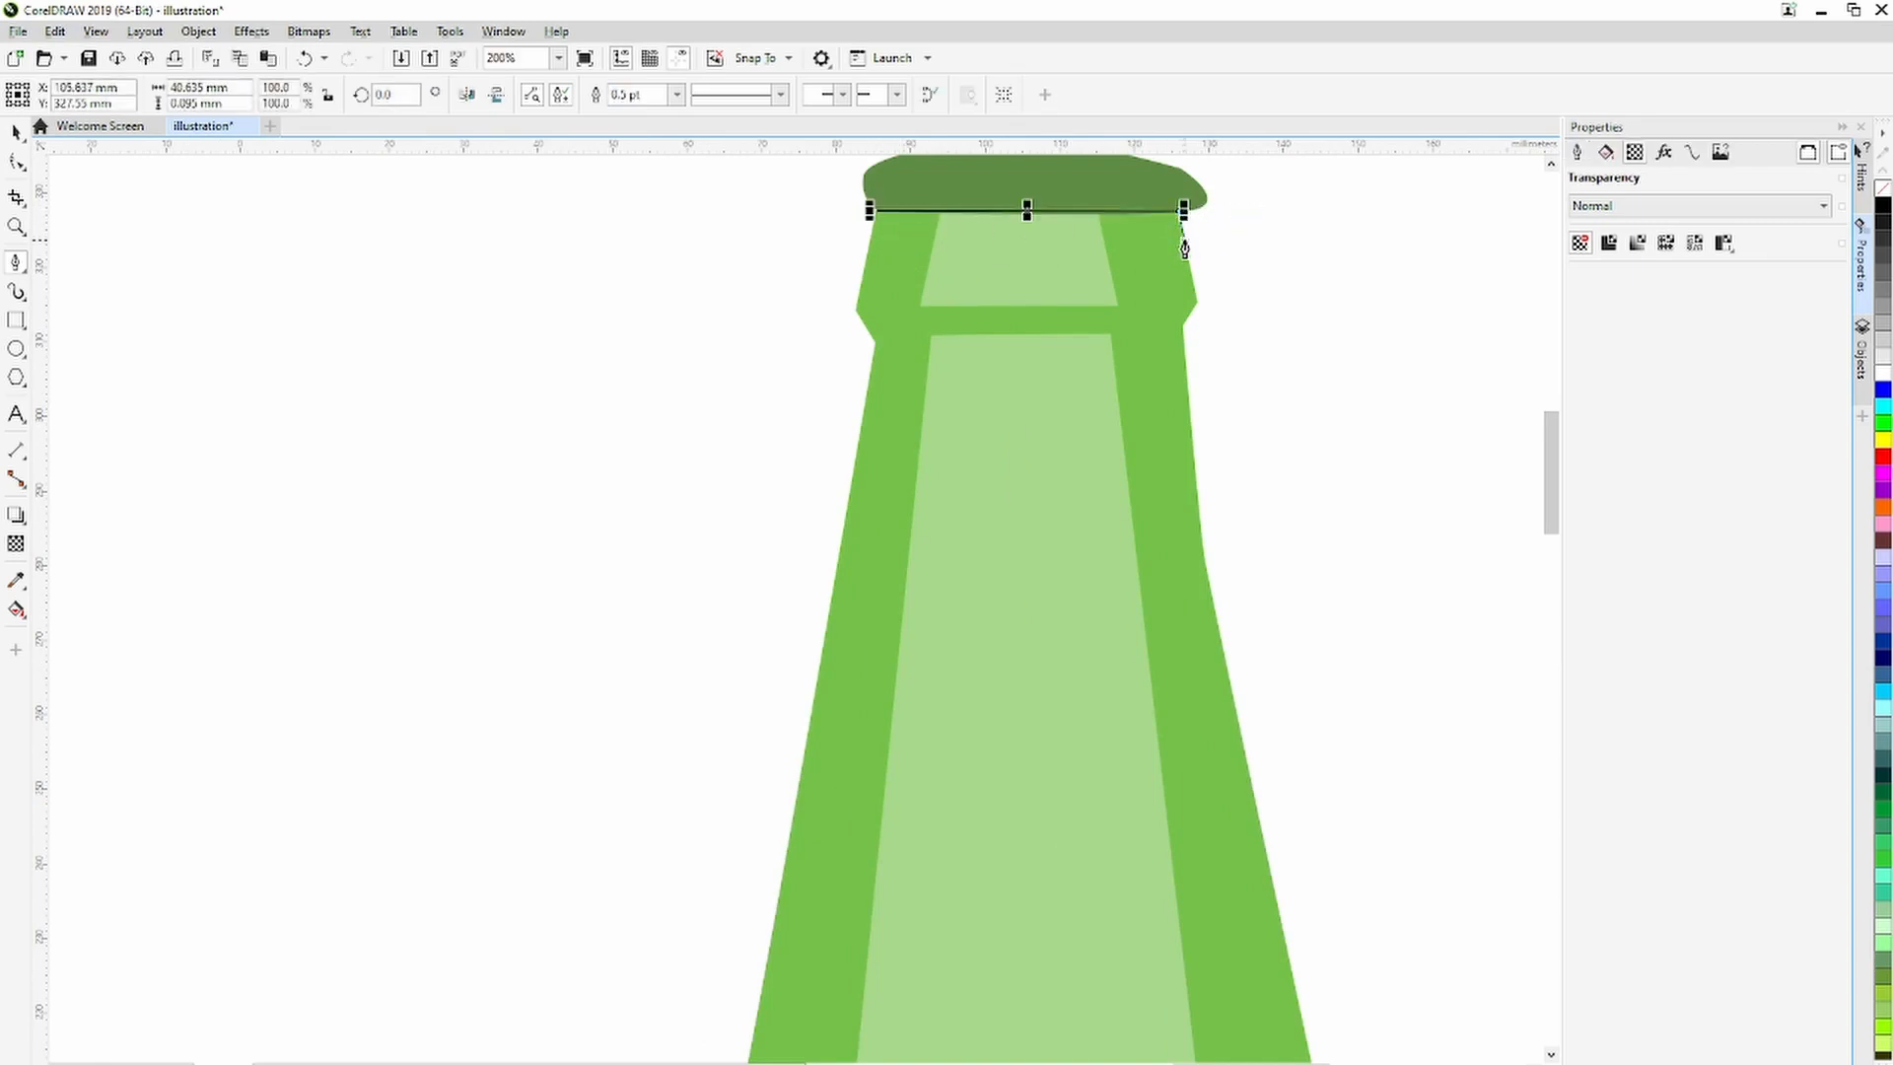
left_click(1188, 241)
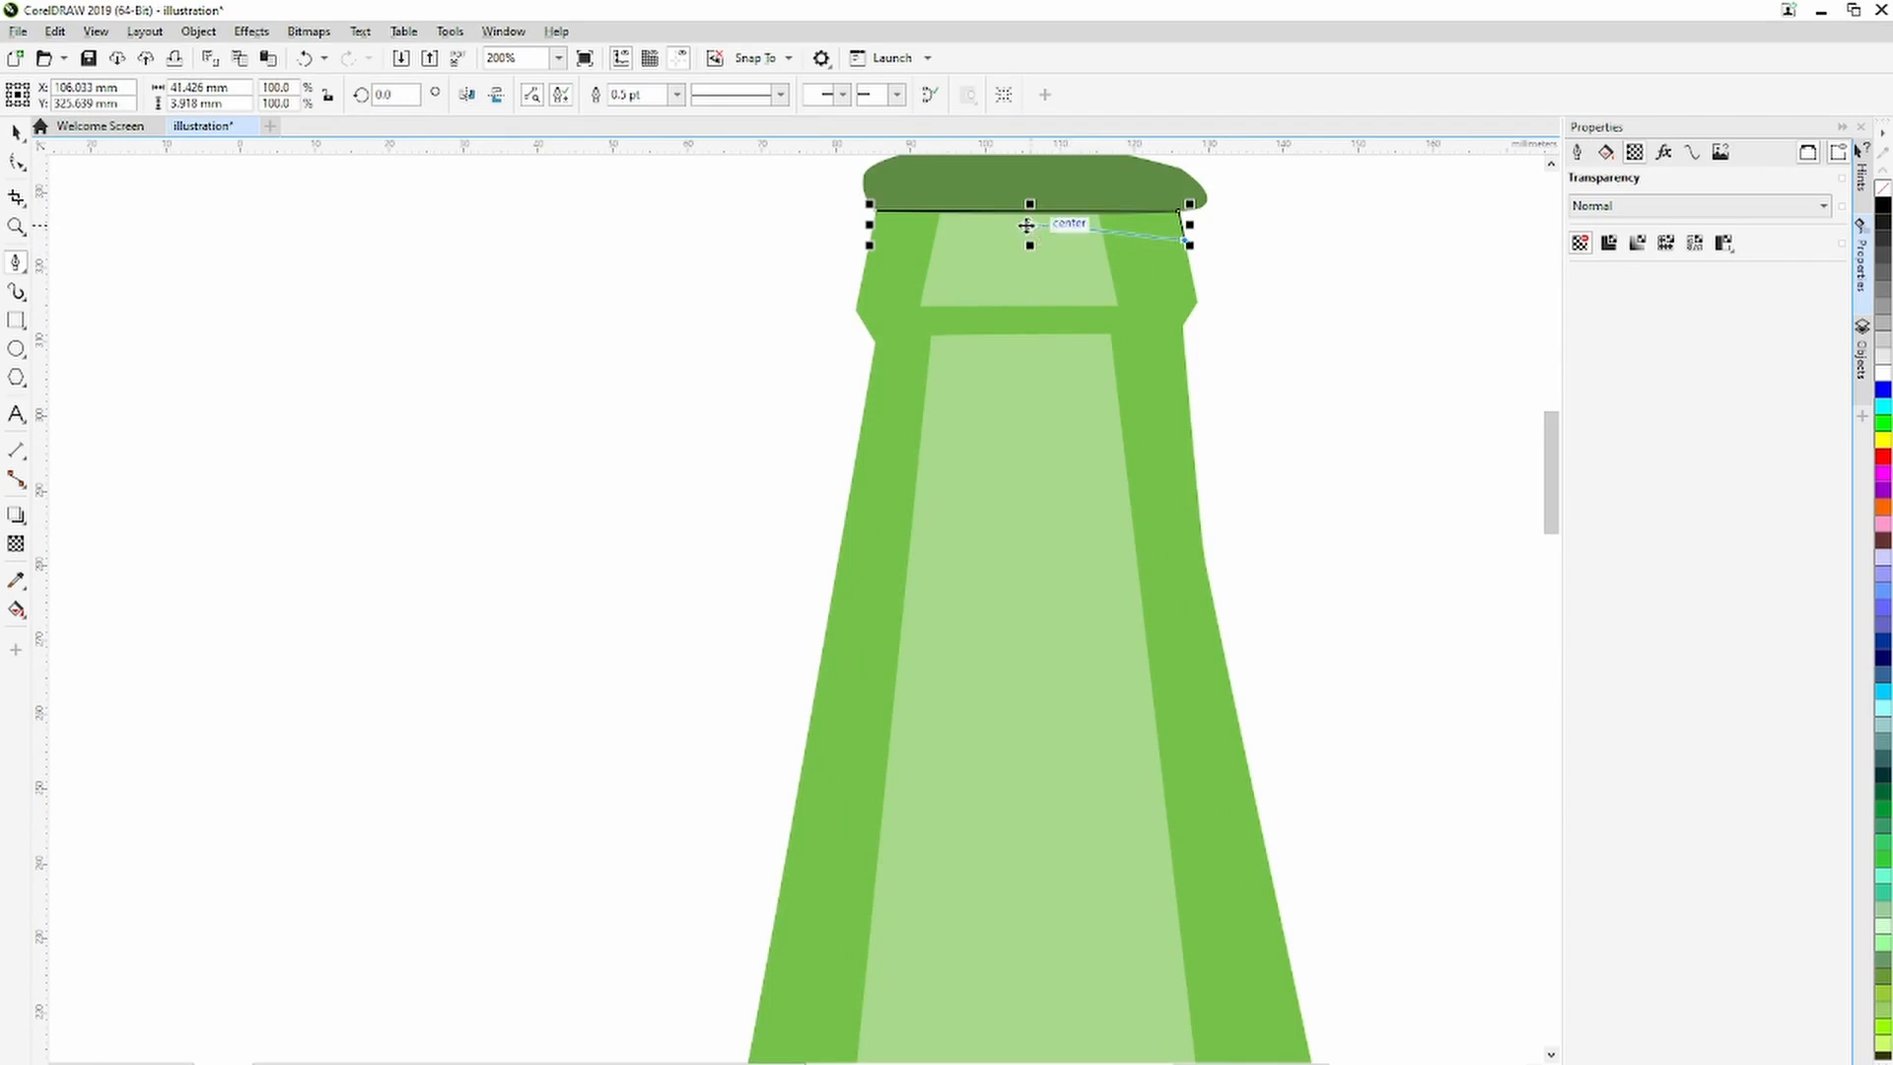
left_click_drag(956, 226, 875, 252)
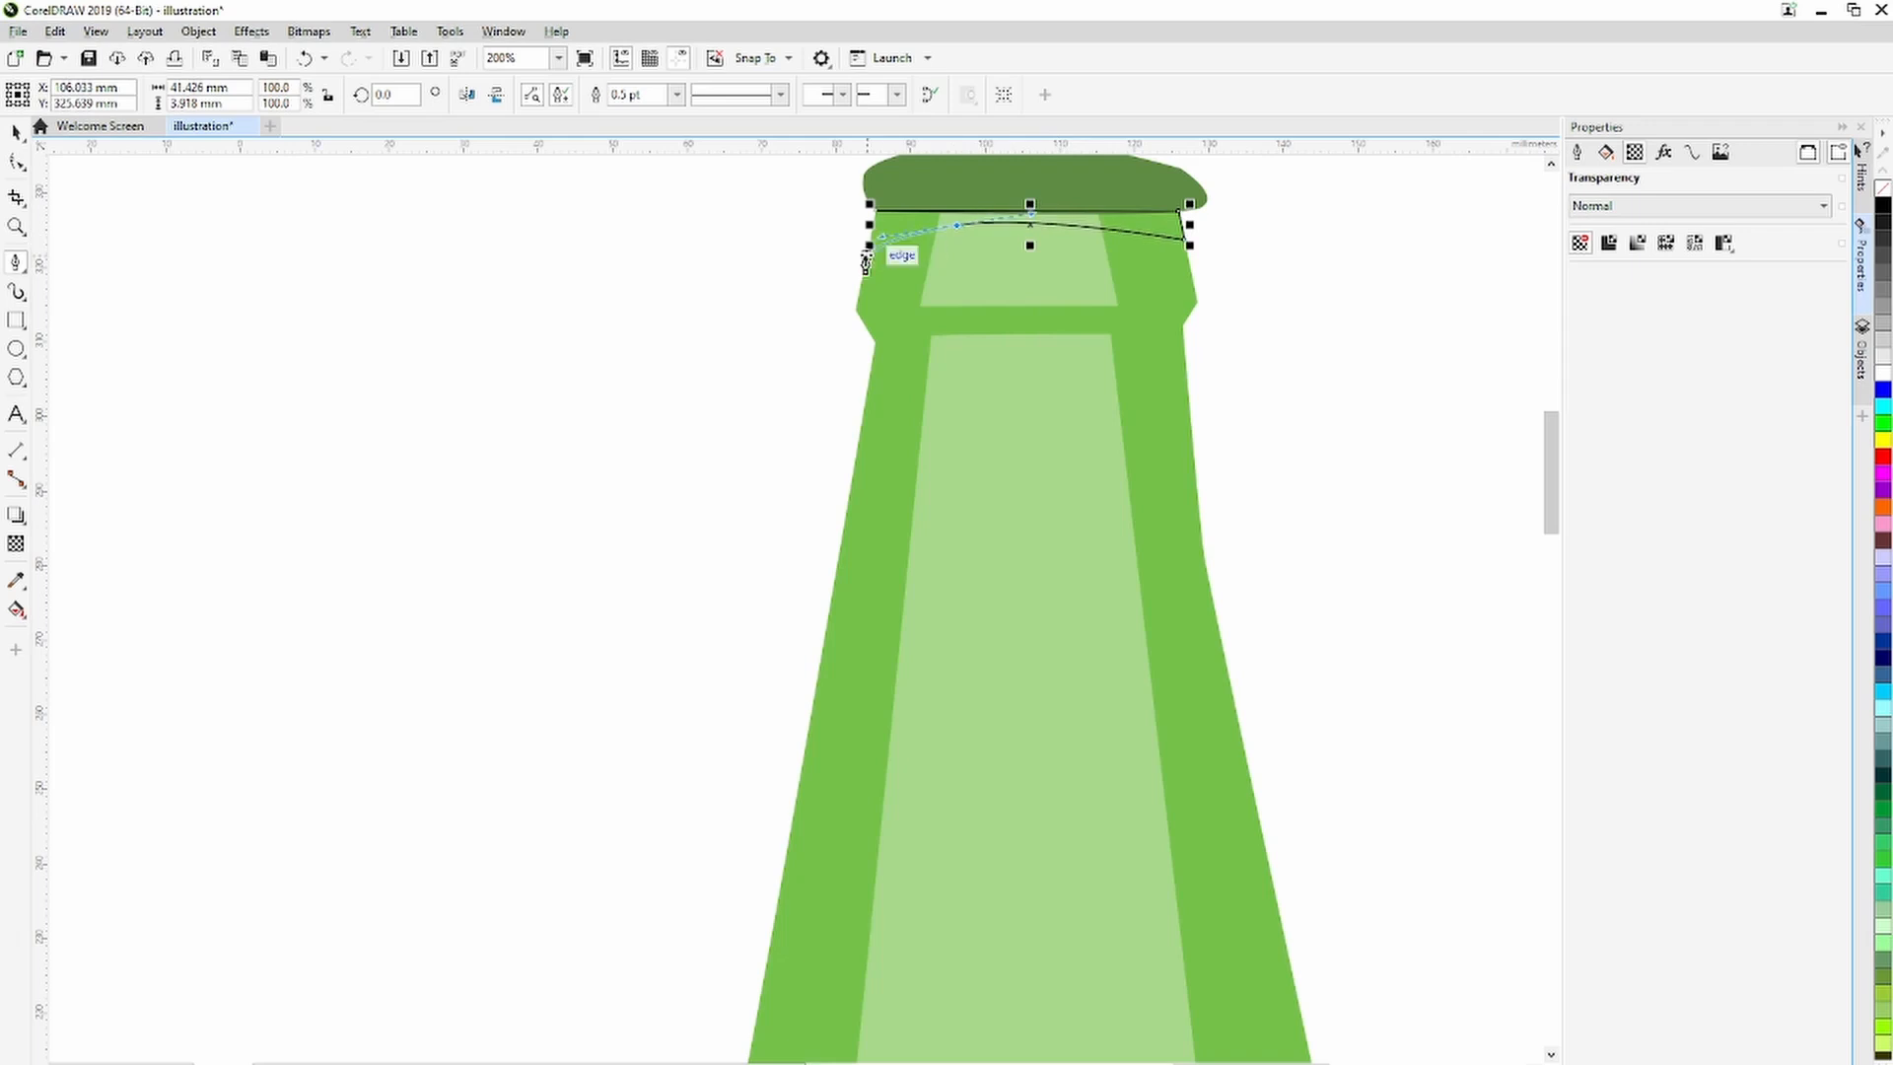
left_click(866, 259)
left_click(875, 213)
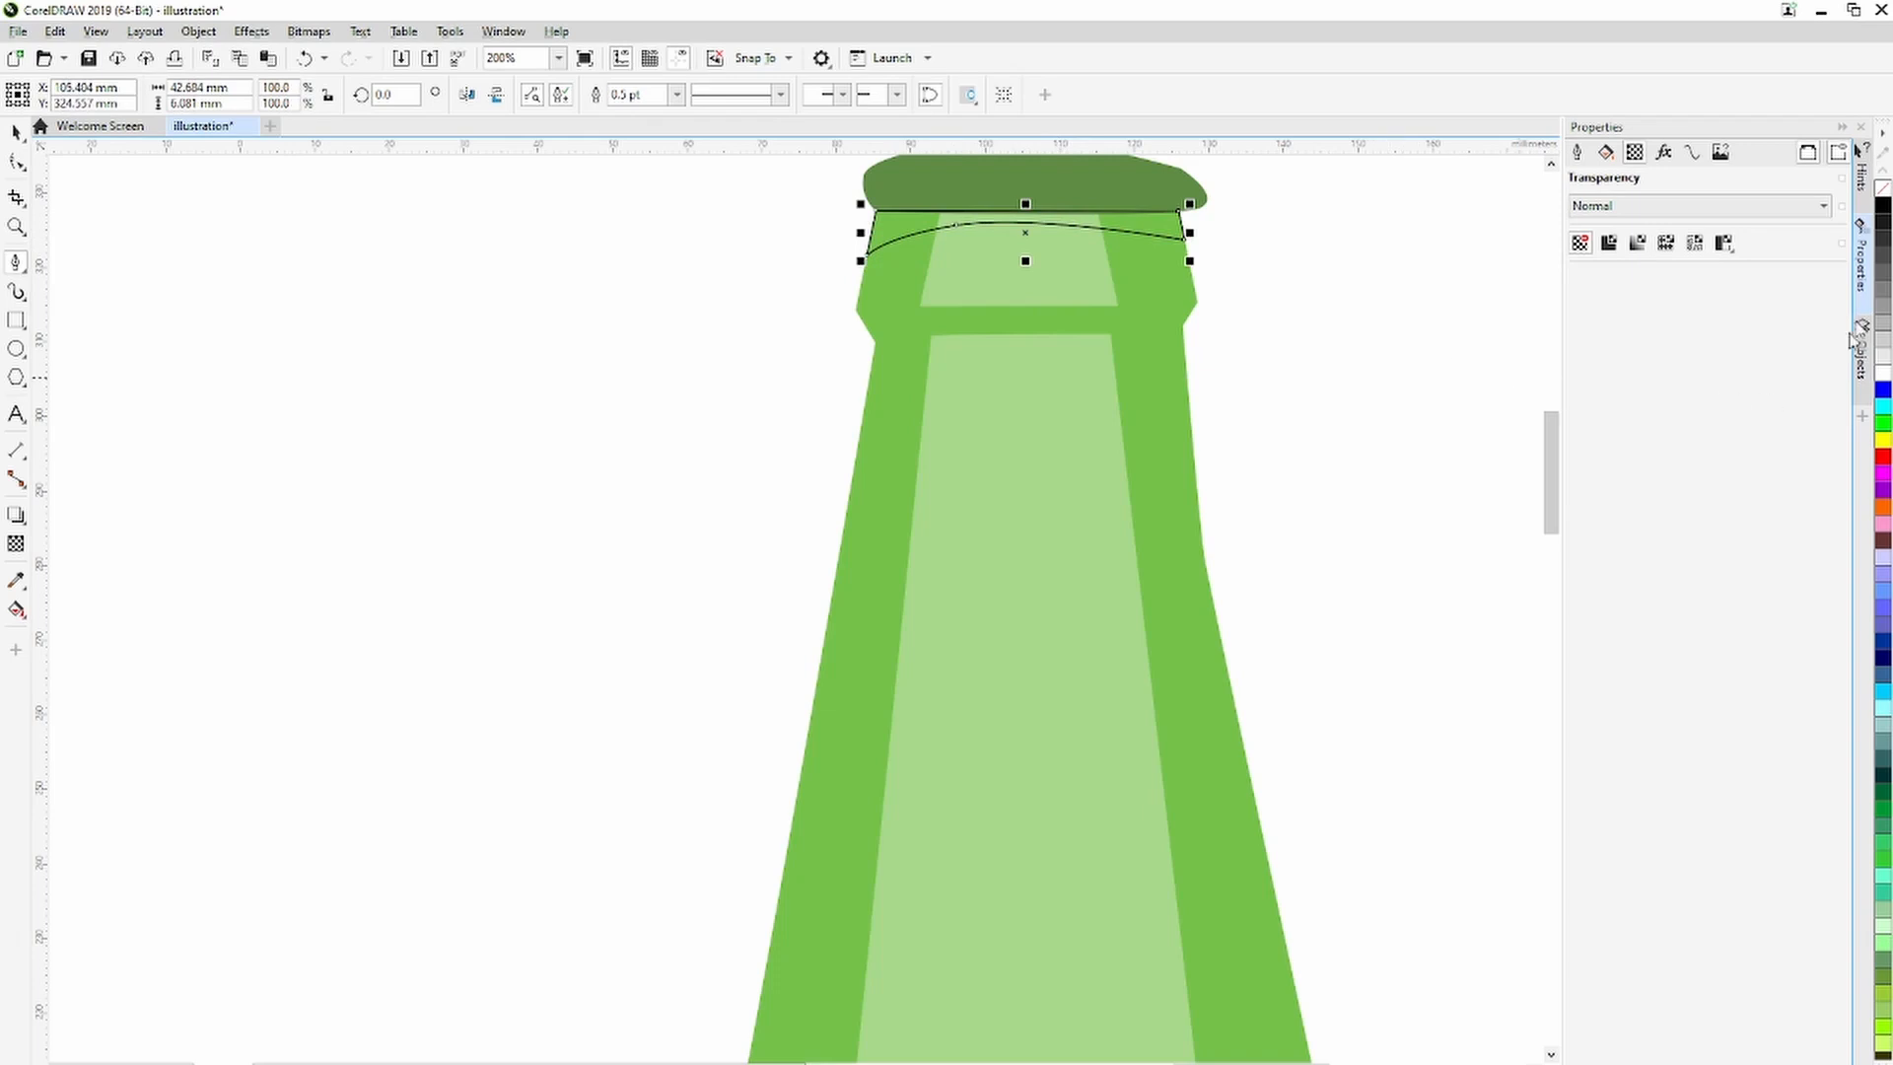
Fill the shadow shape below the cap black and give it a uniform transparency of 74.
left_click(1883, 212)
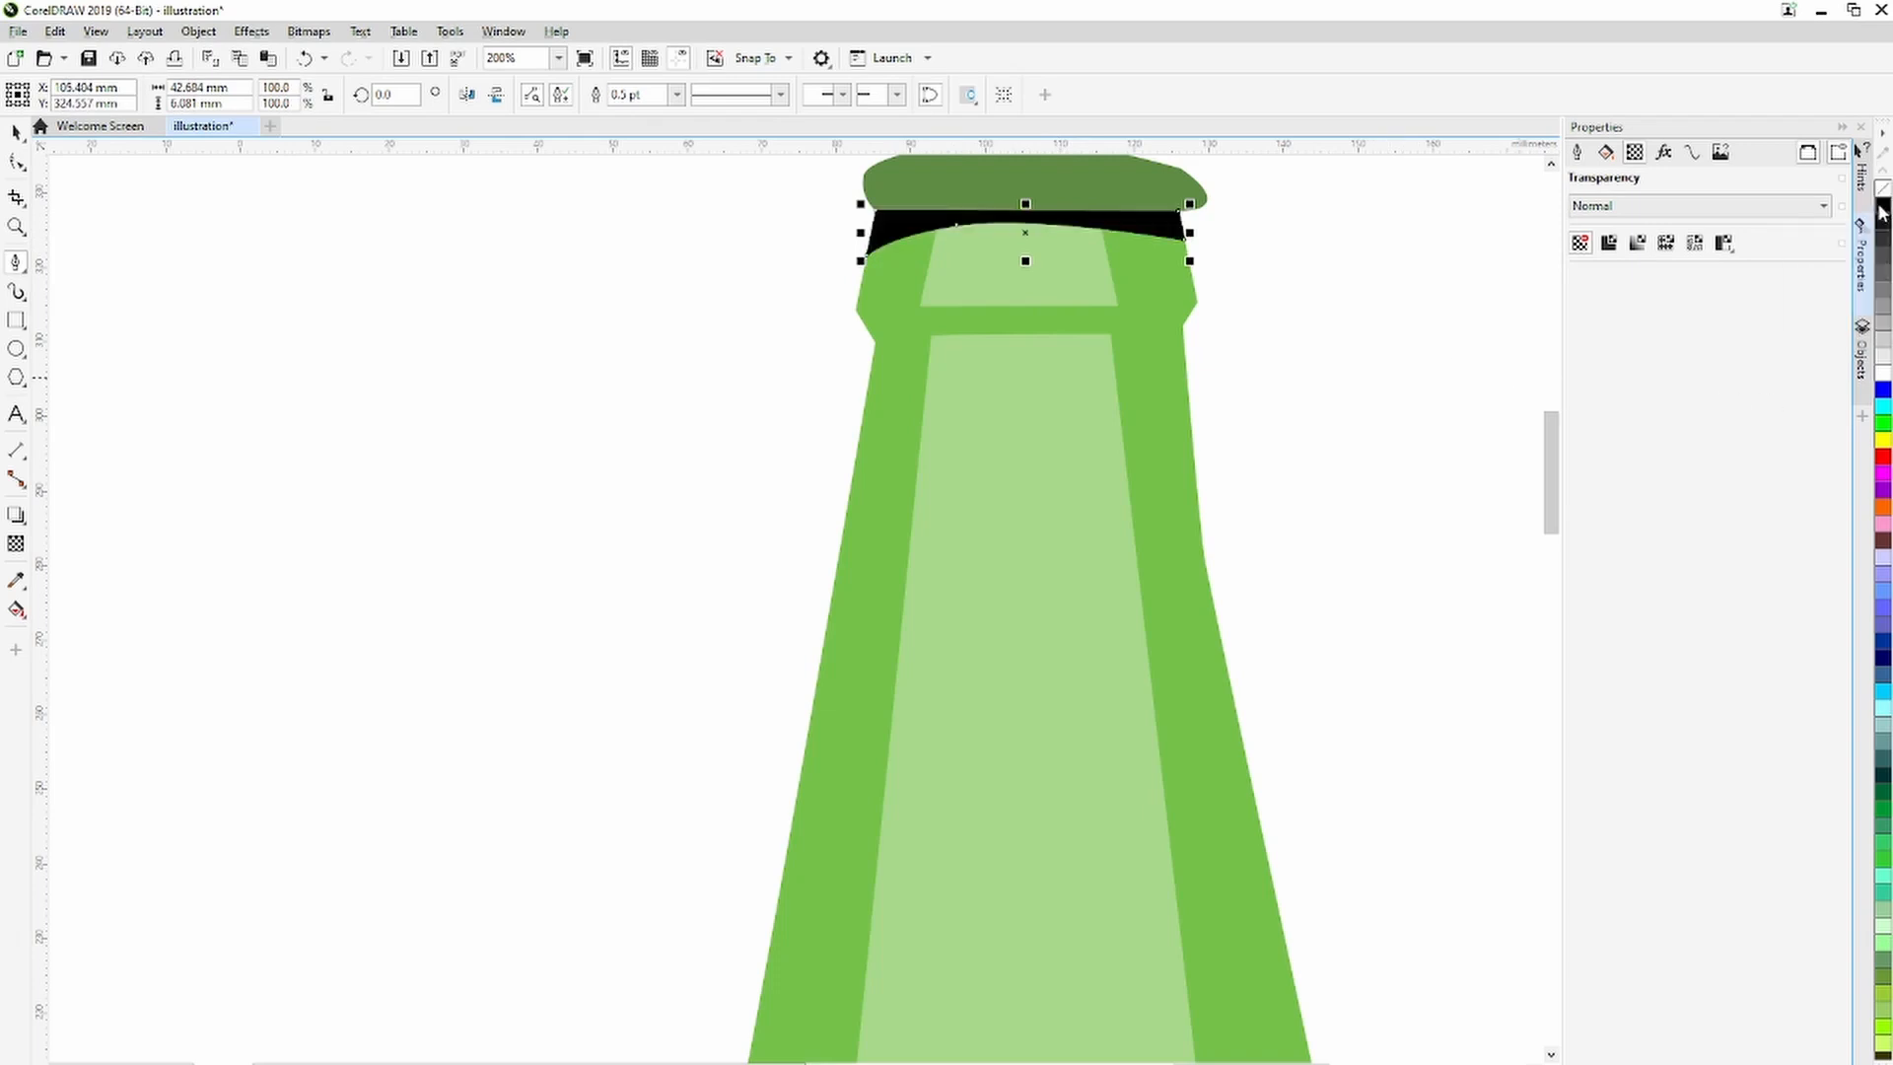
left_click(16, 545)
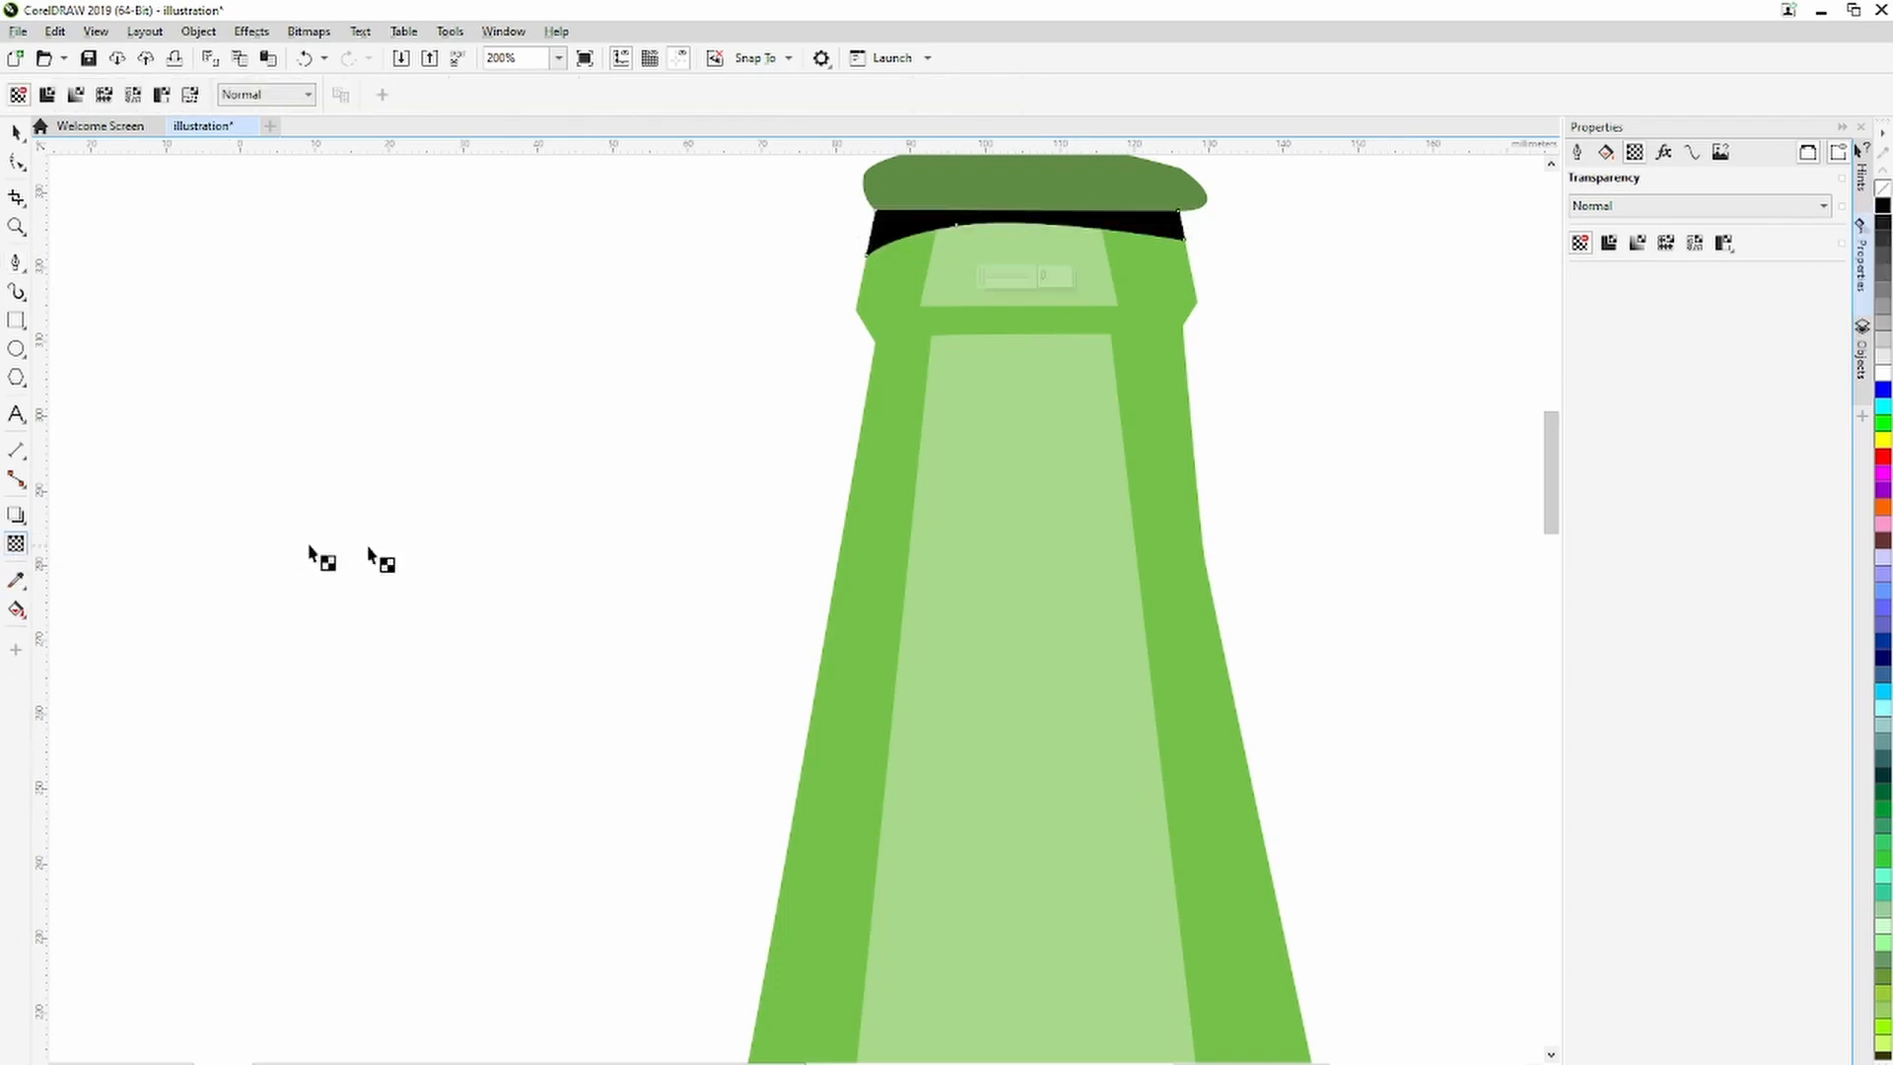
left_click(1013, 286)
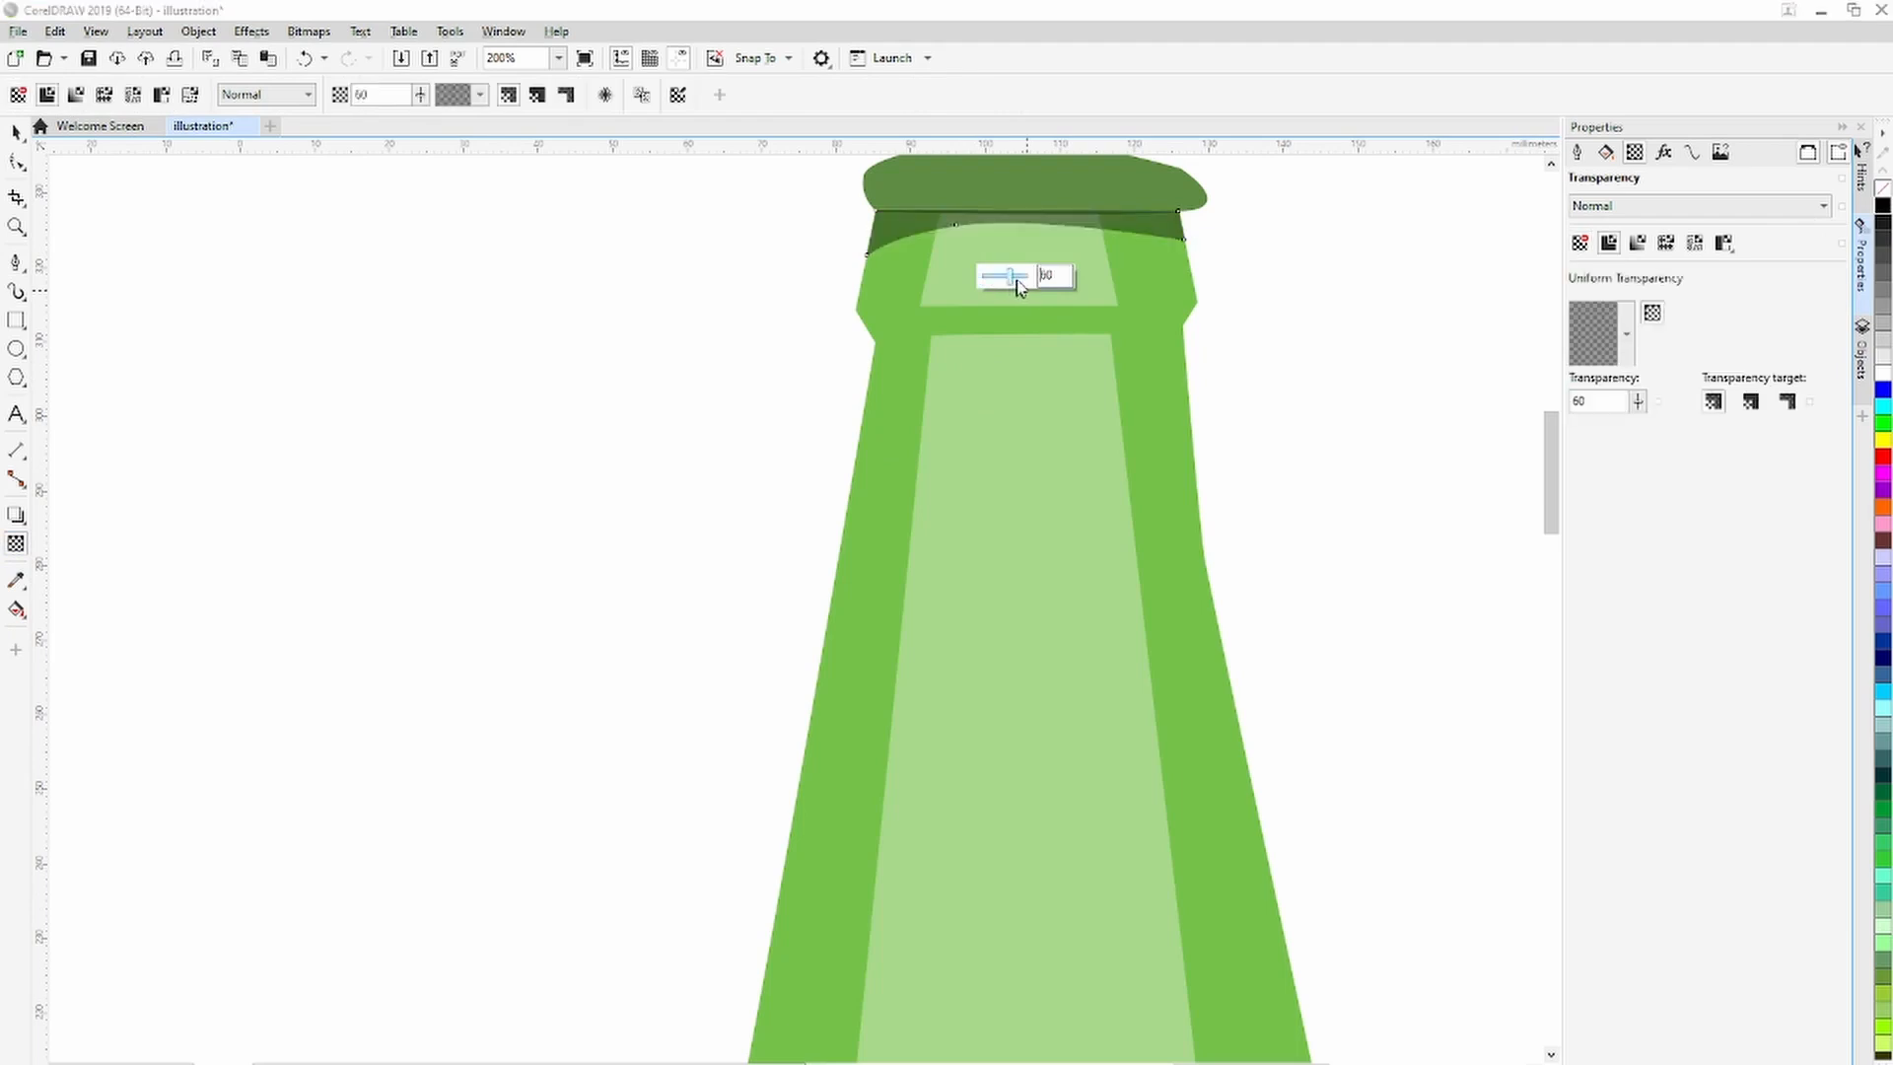
scroll(860, 441, "down", 5)
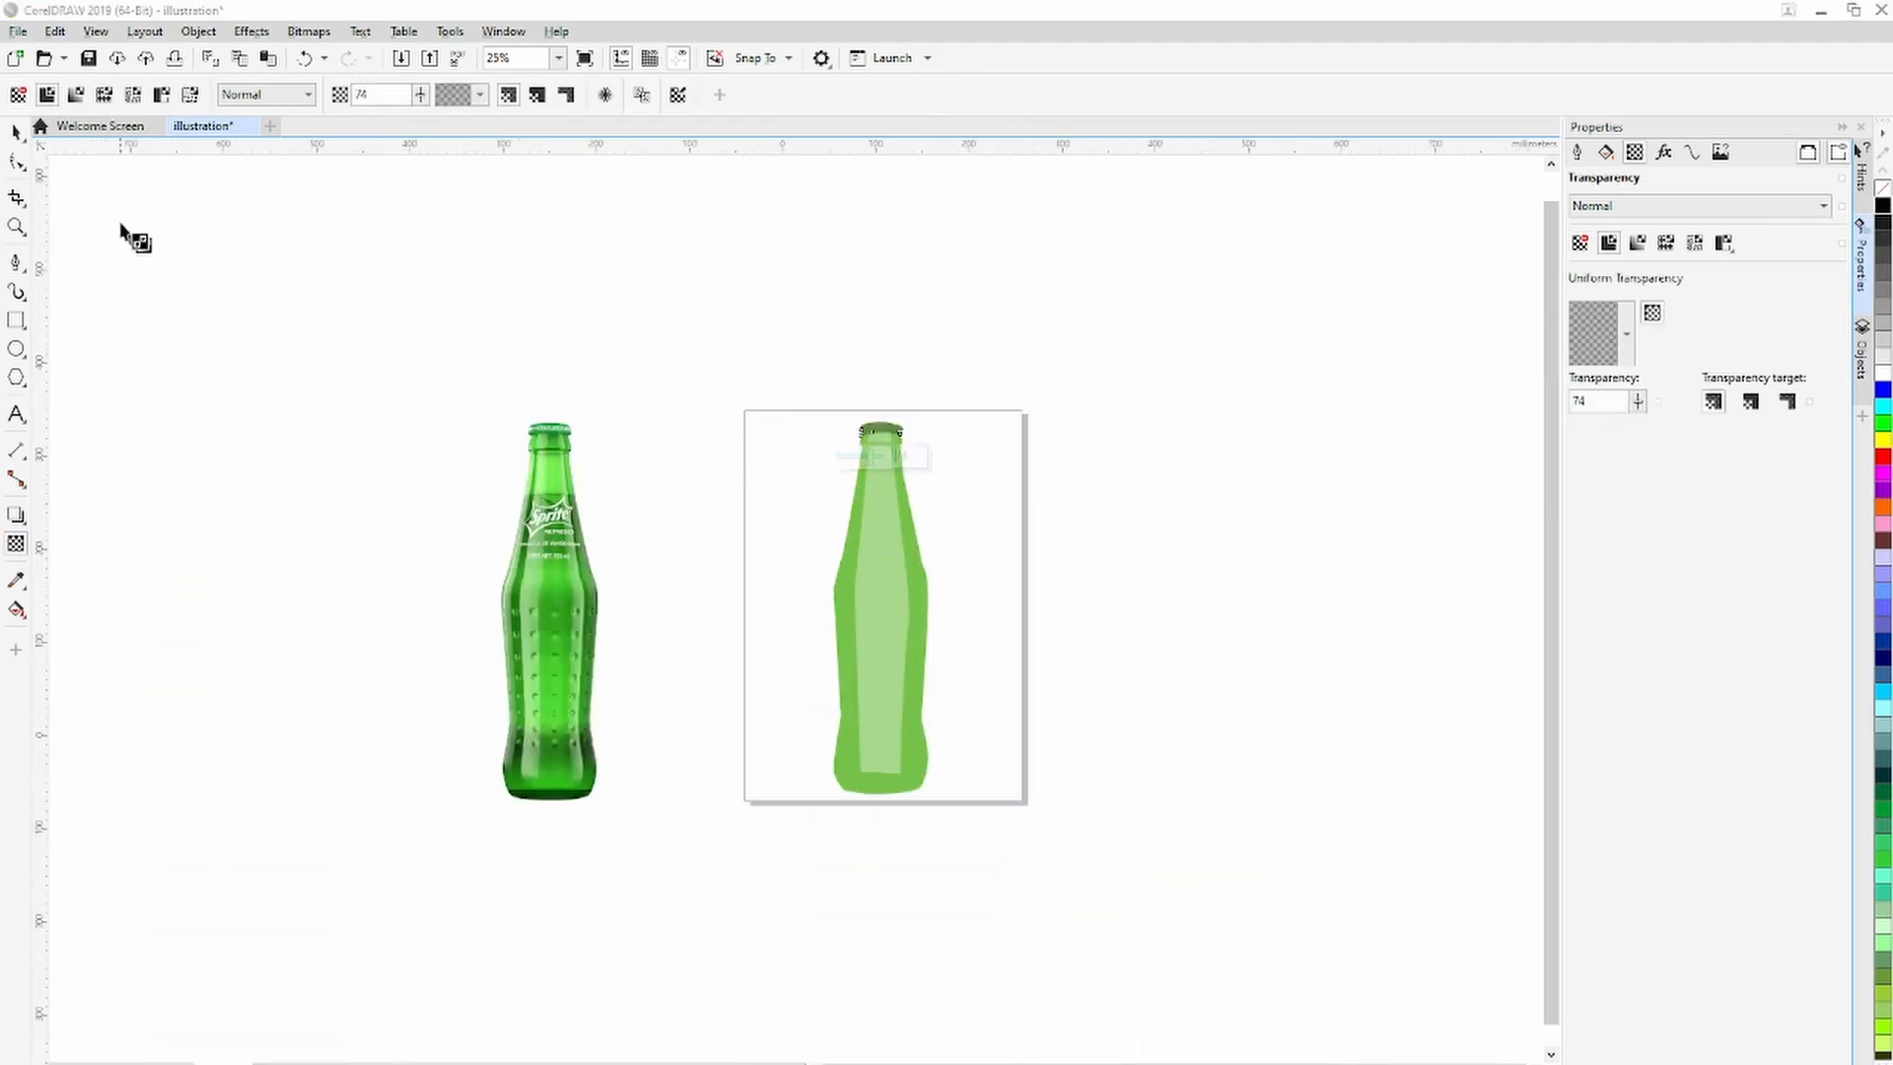
left_click(15, 132)
left_click(1237, 532)
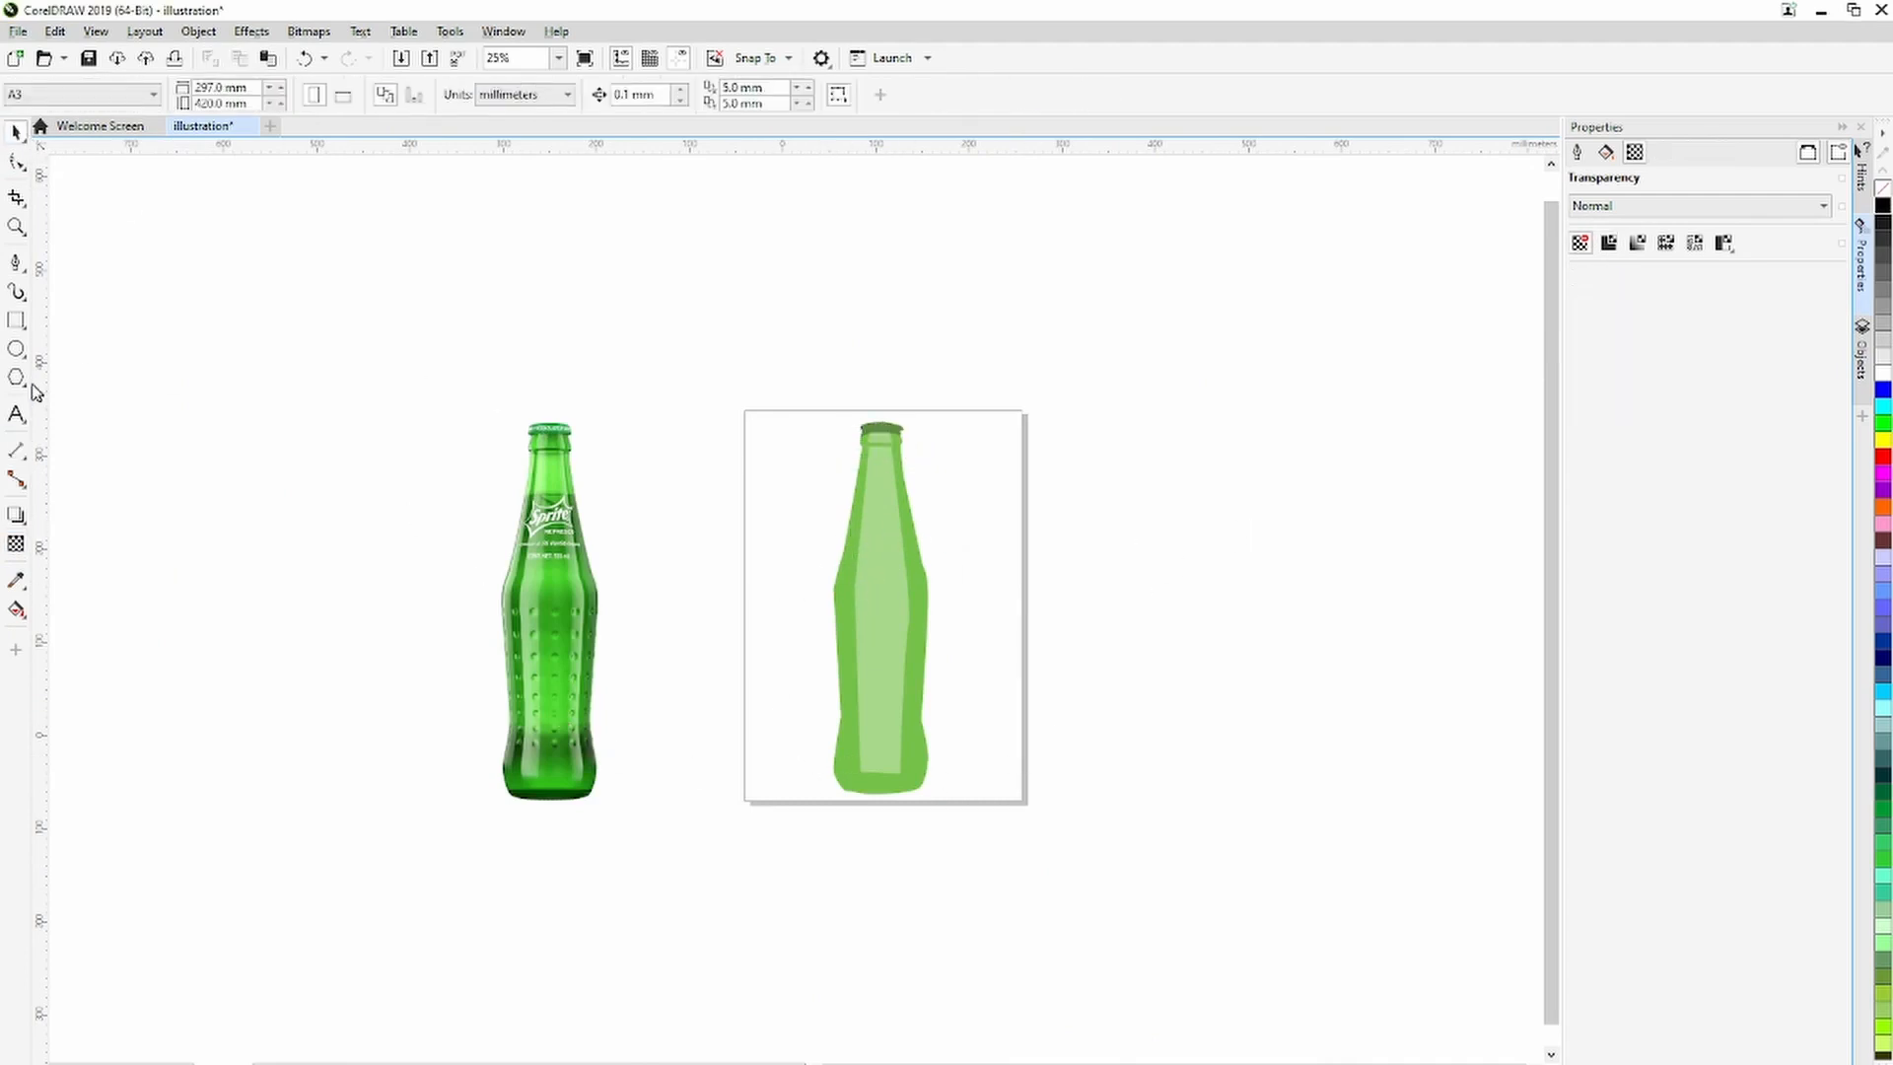
Start a side strip outline below the cap, running about 14.5 mm down the neck highlight's left edge to the body highlight's top corner.
left_click(17, 271)
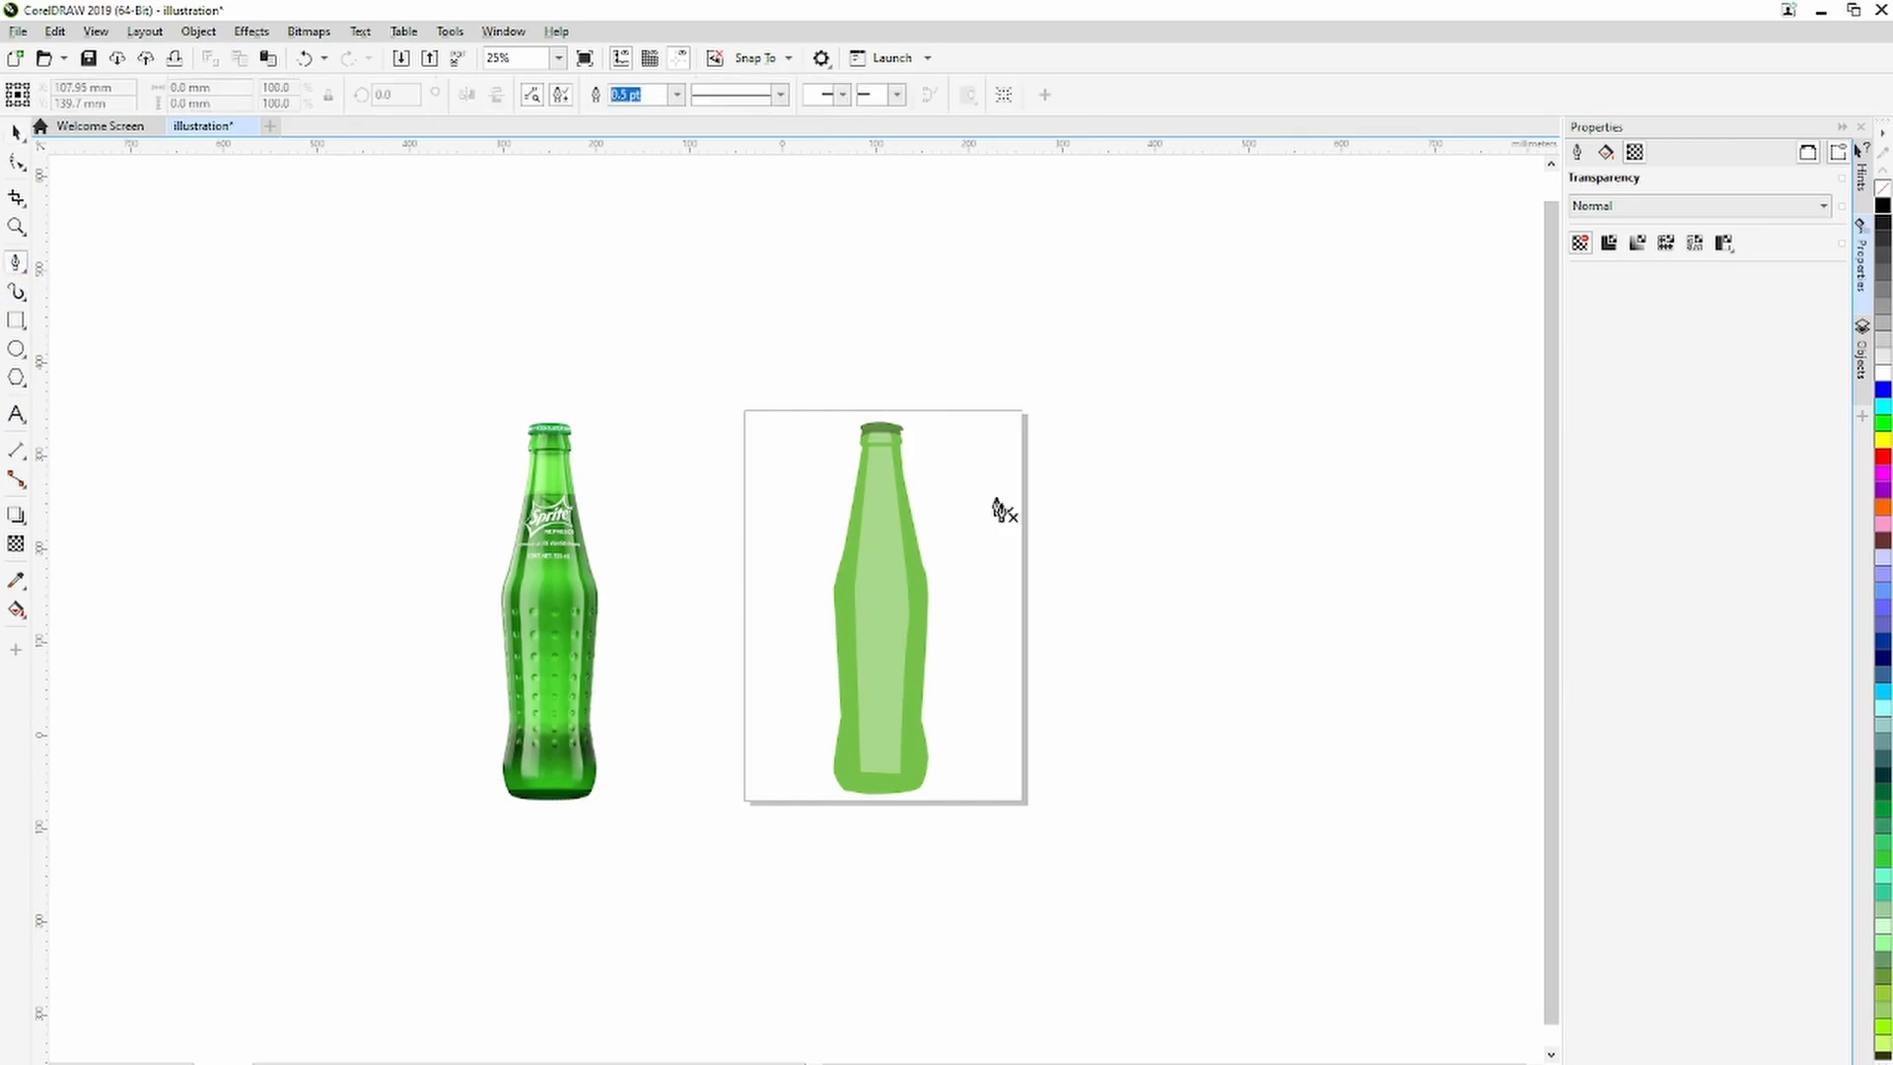
scroll(966, 532, "up", 1)
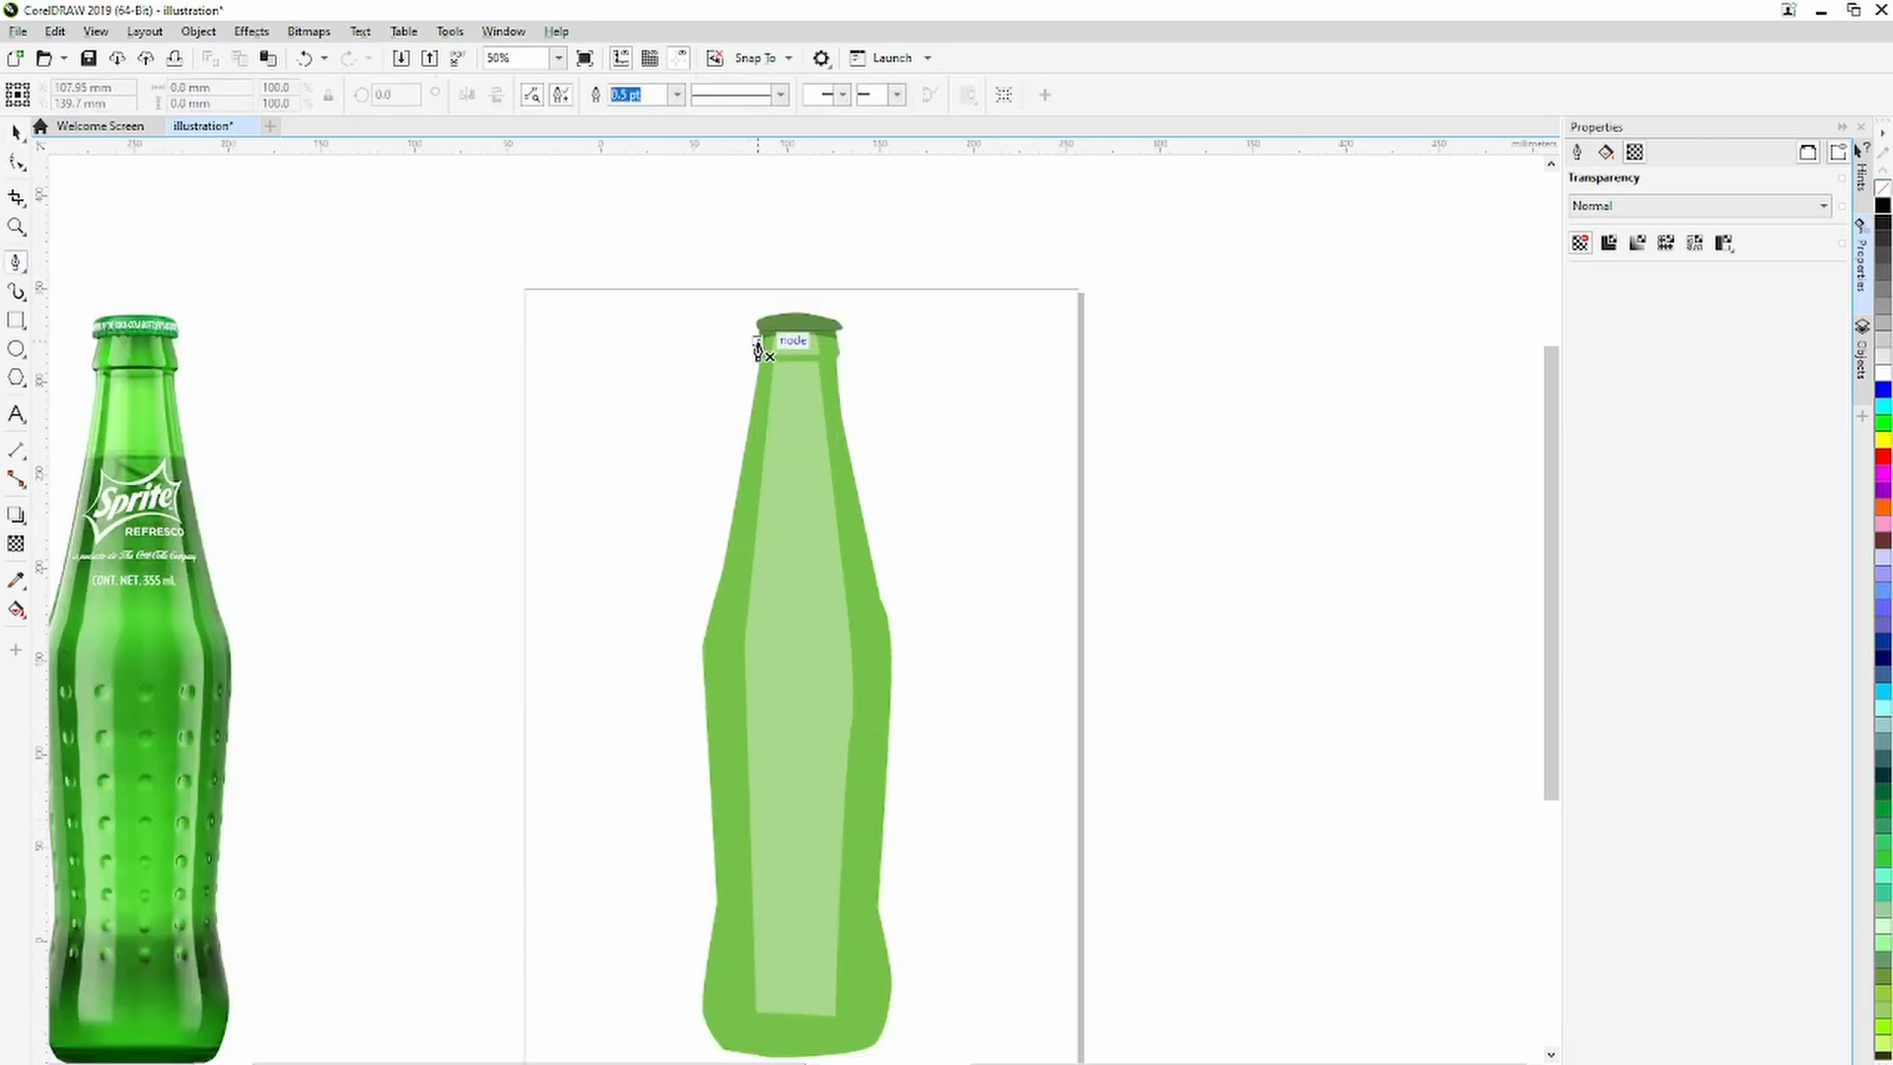
scroll(769, 369, "up", 2)
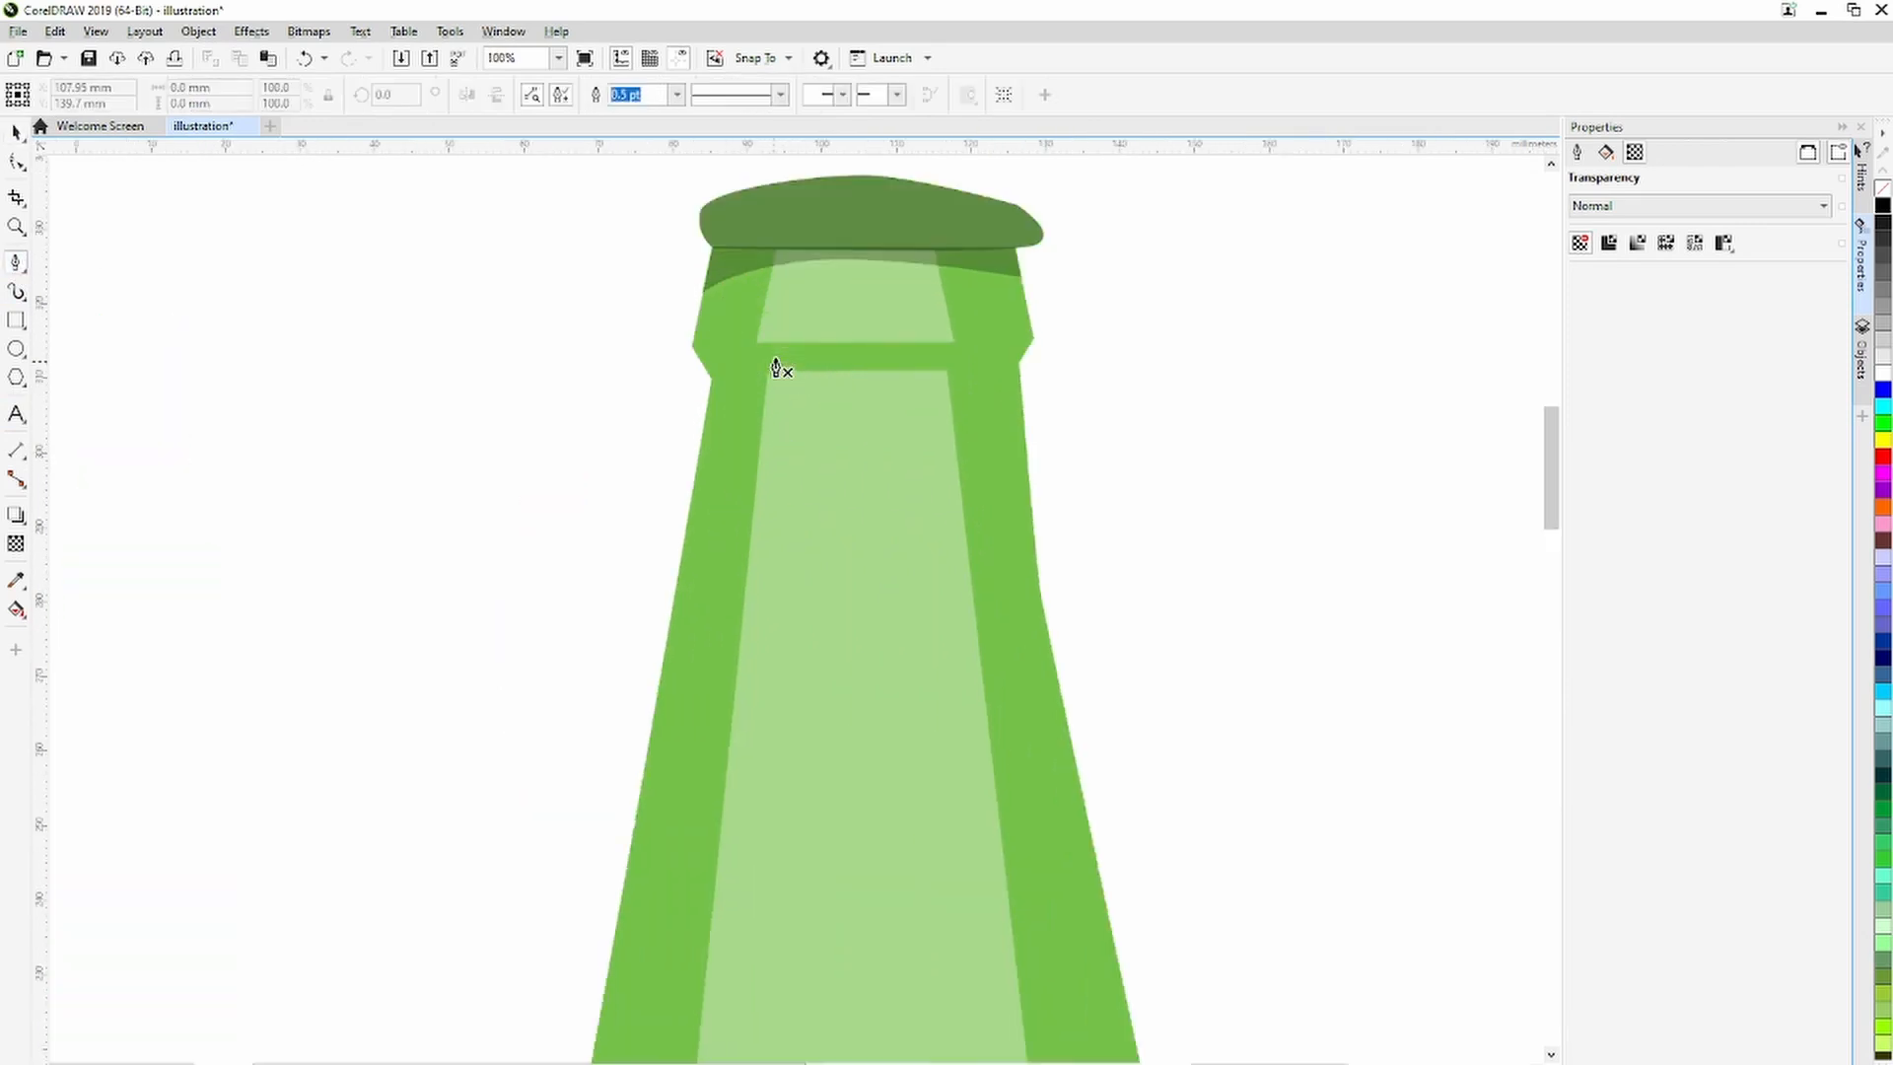
left_click(789, 251)
double_click(766, 345)
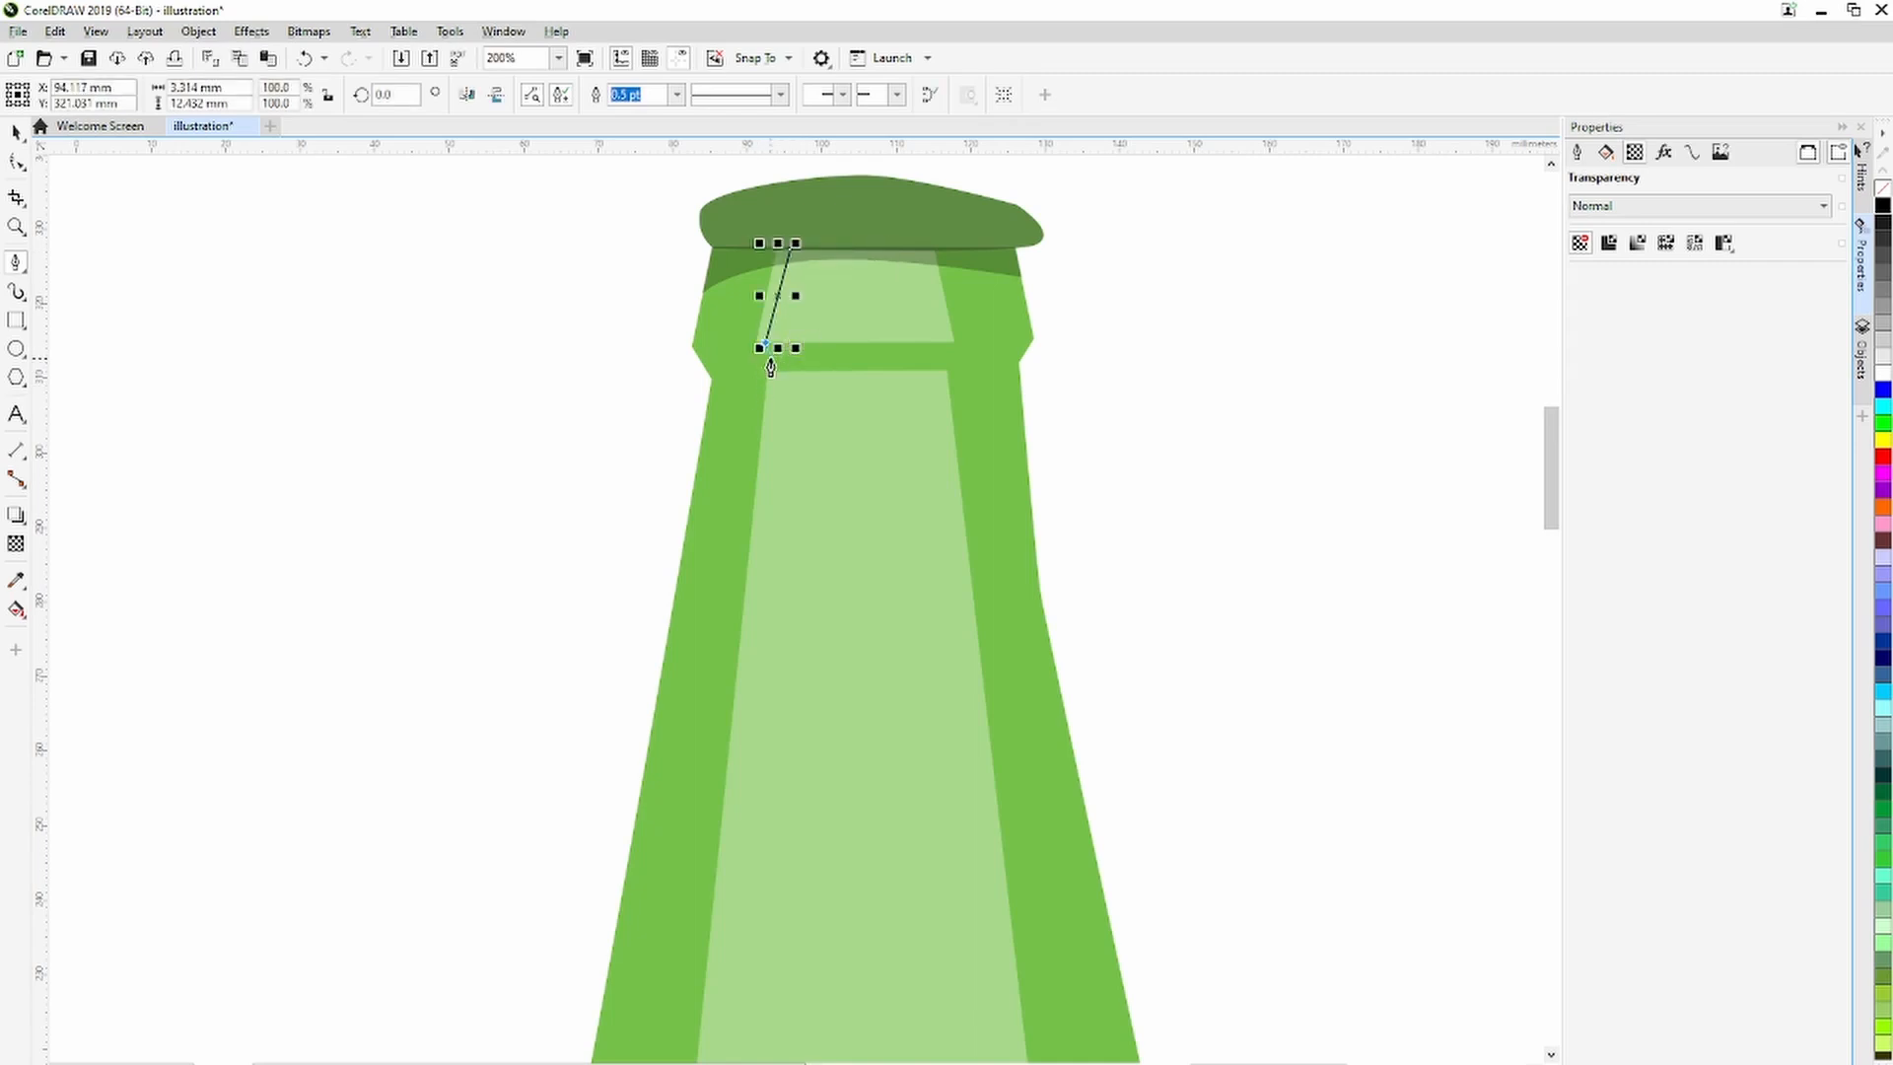
left_click(770, 360)
Continue the side strip outline down the body highlight's left edge to its base corner, and back up to the bottle's left shoulder.
scroll(738, 1055, "down", 2)
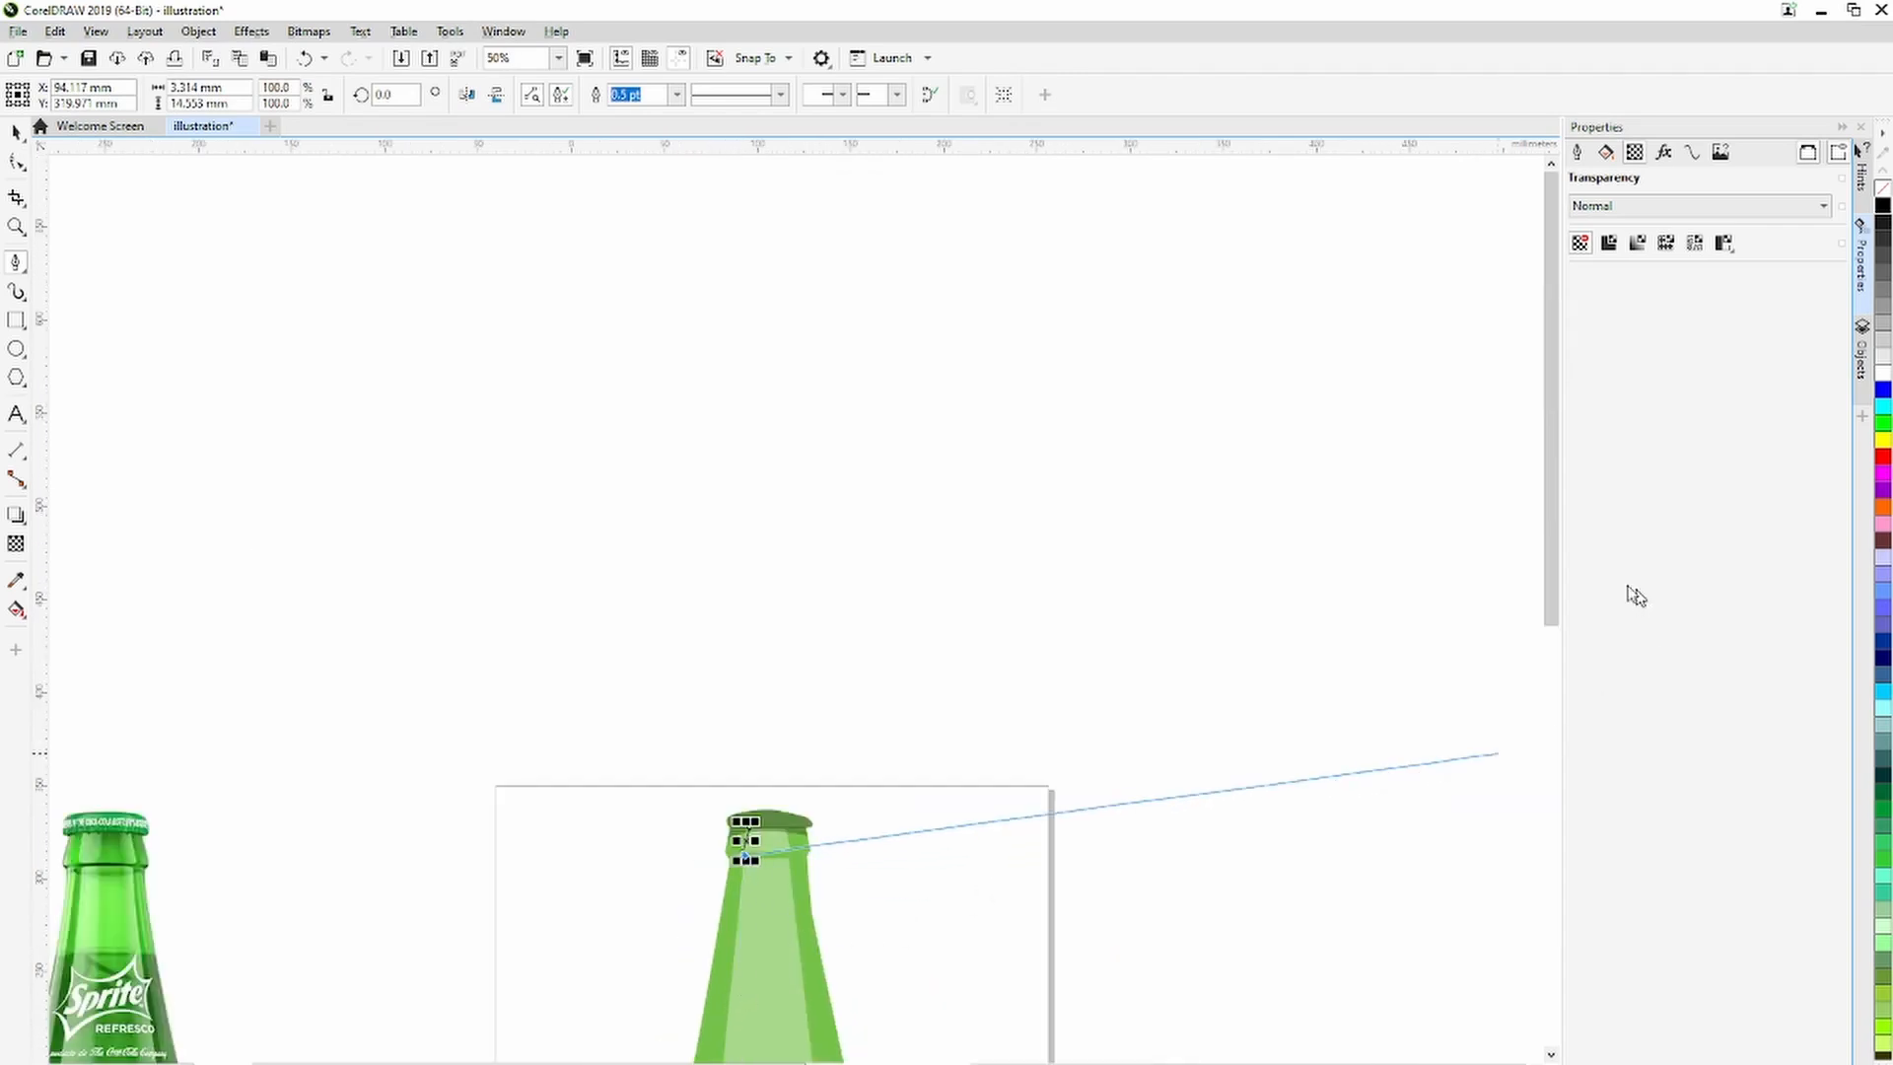
left_click_drag(1551, 579, 1555, 799)
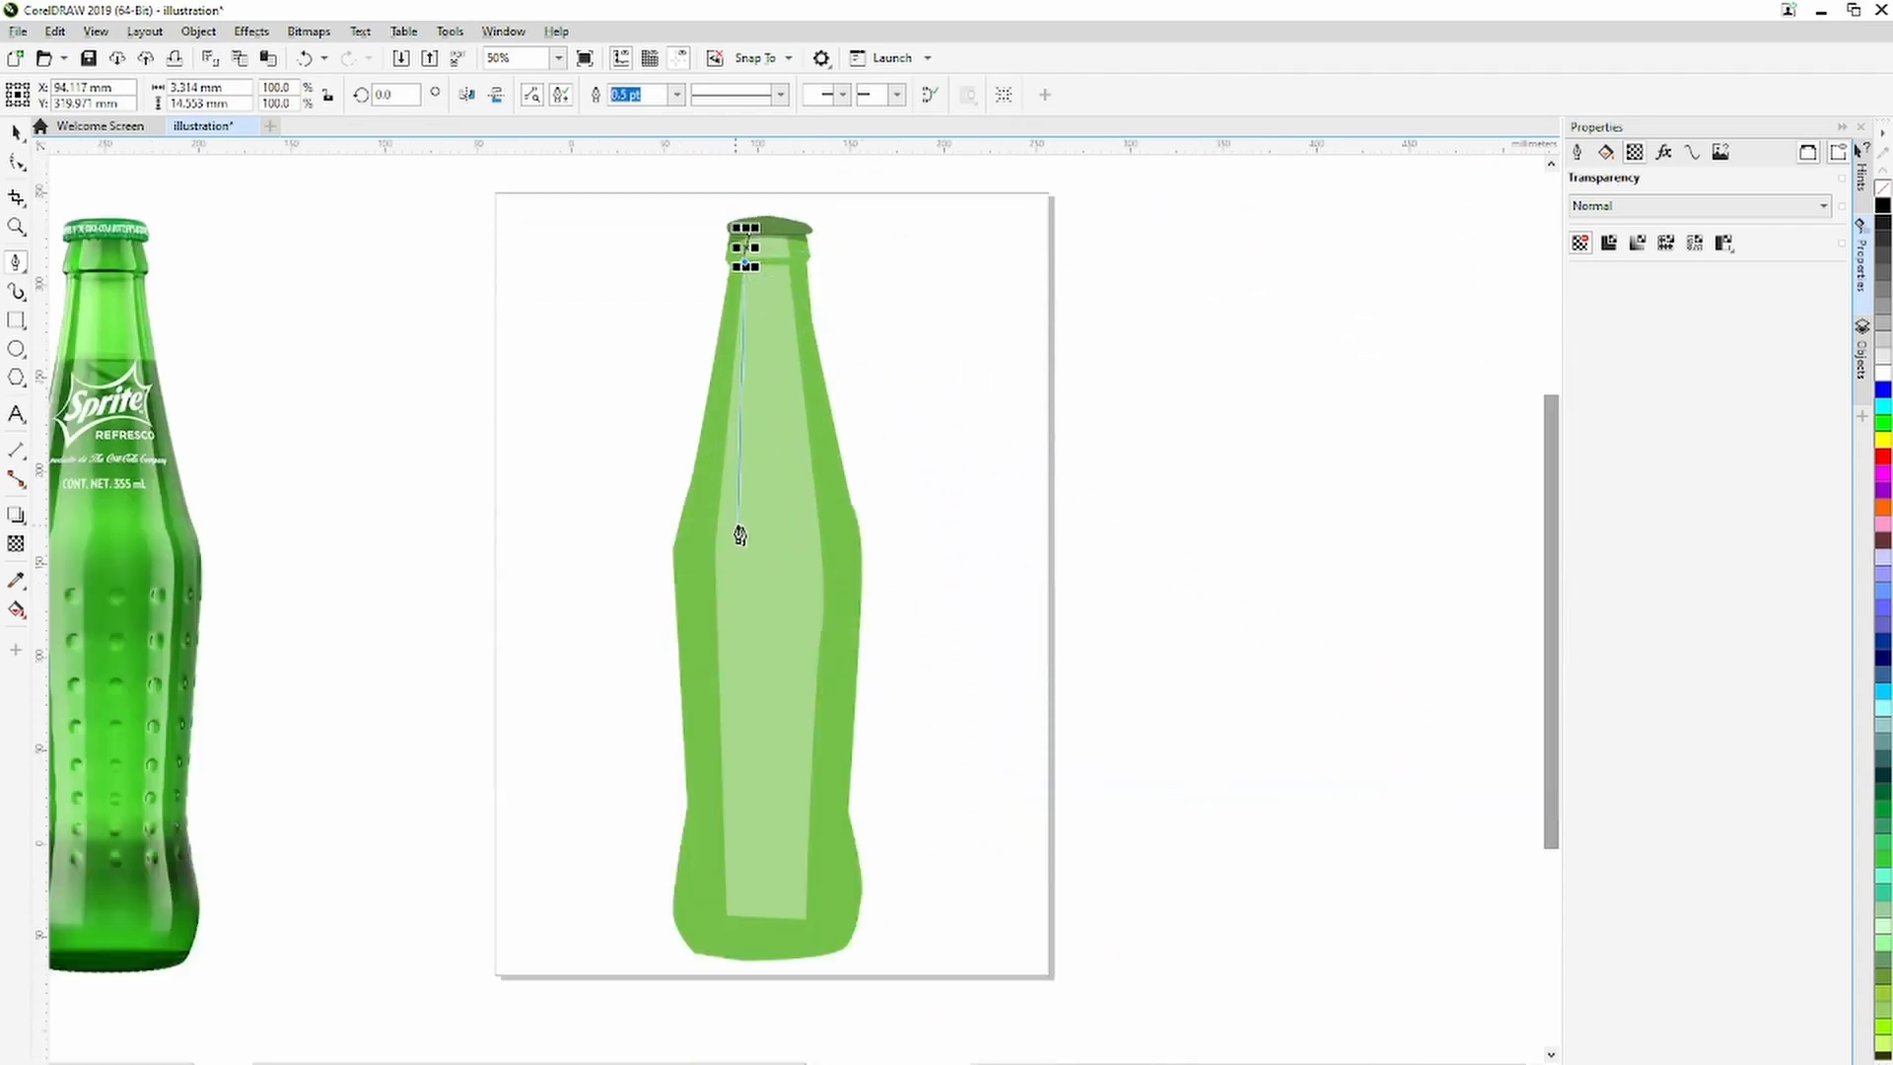
left_click(715, 550)
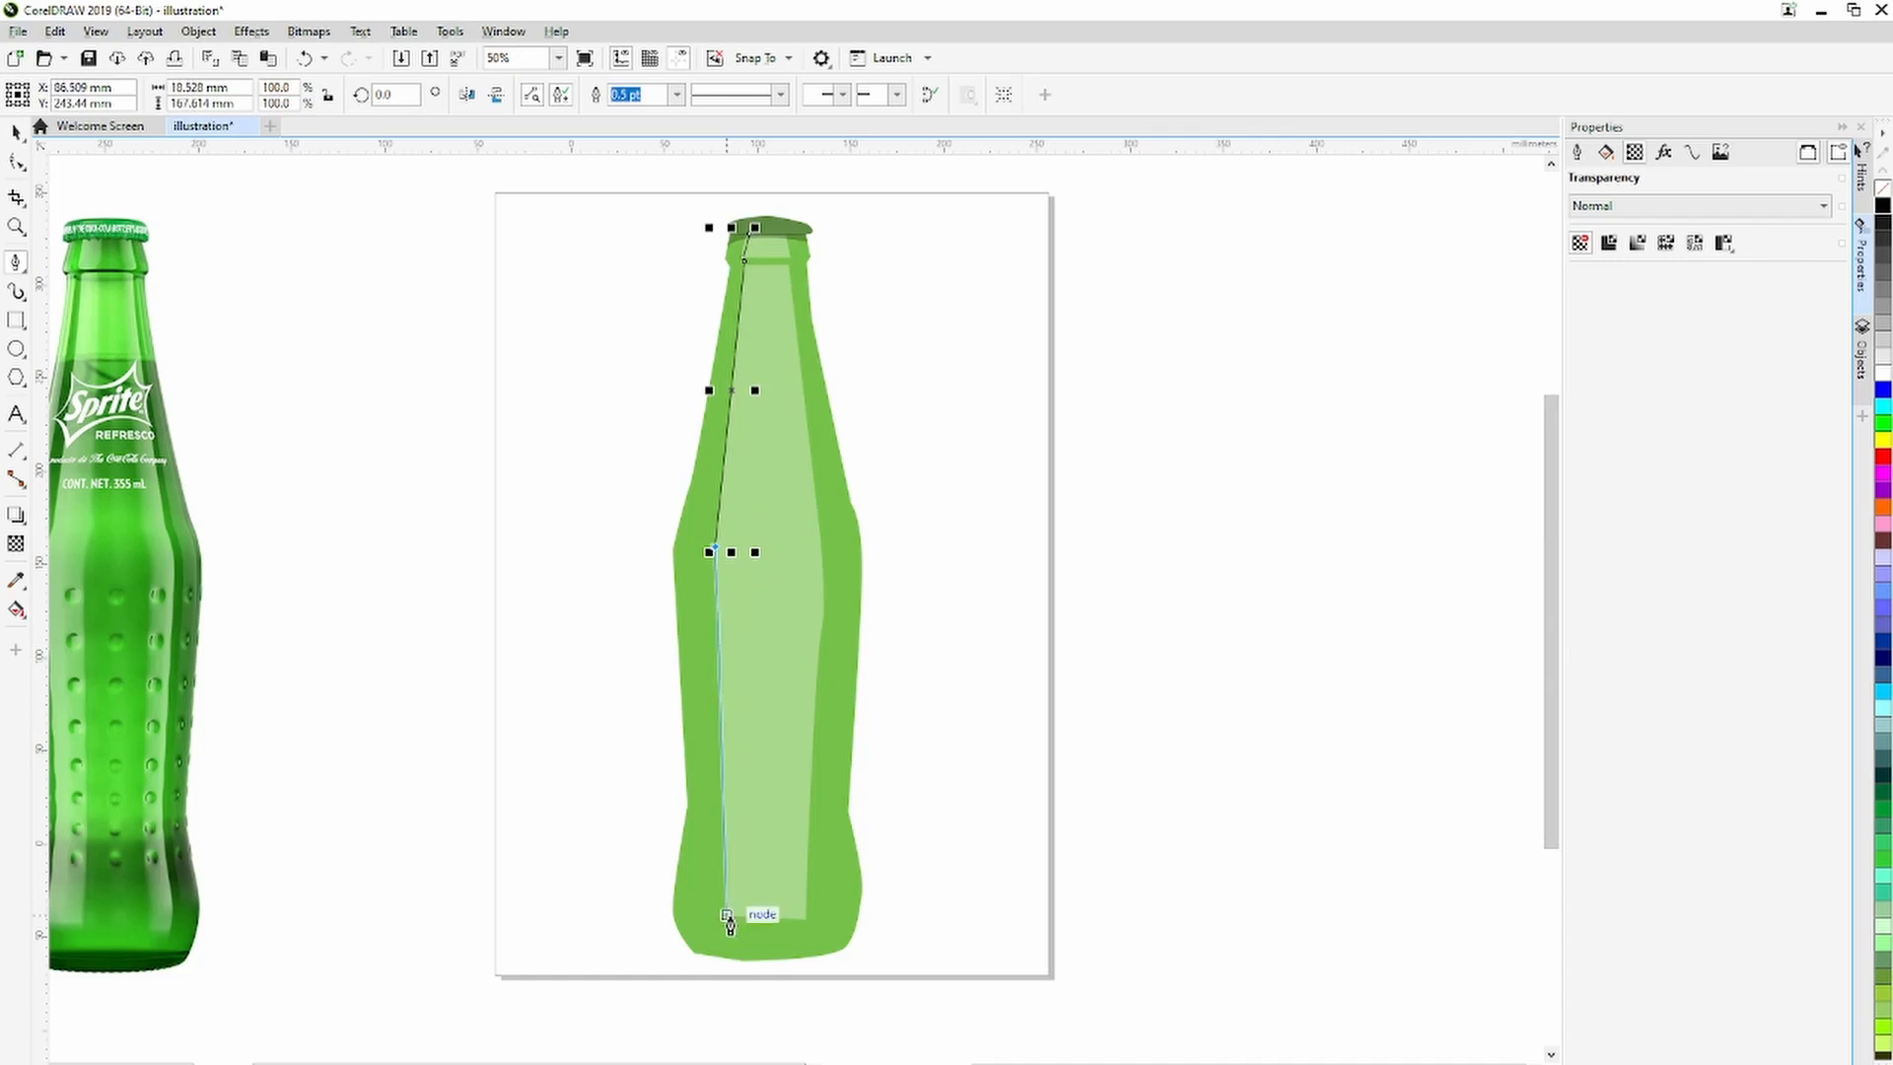
left_click(727, 916)
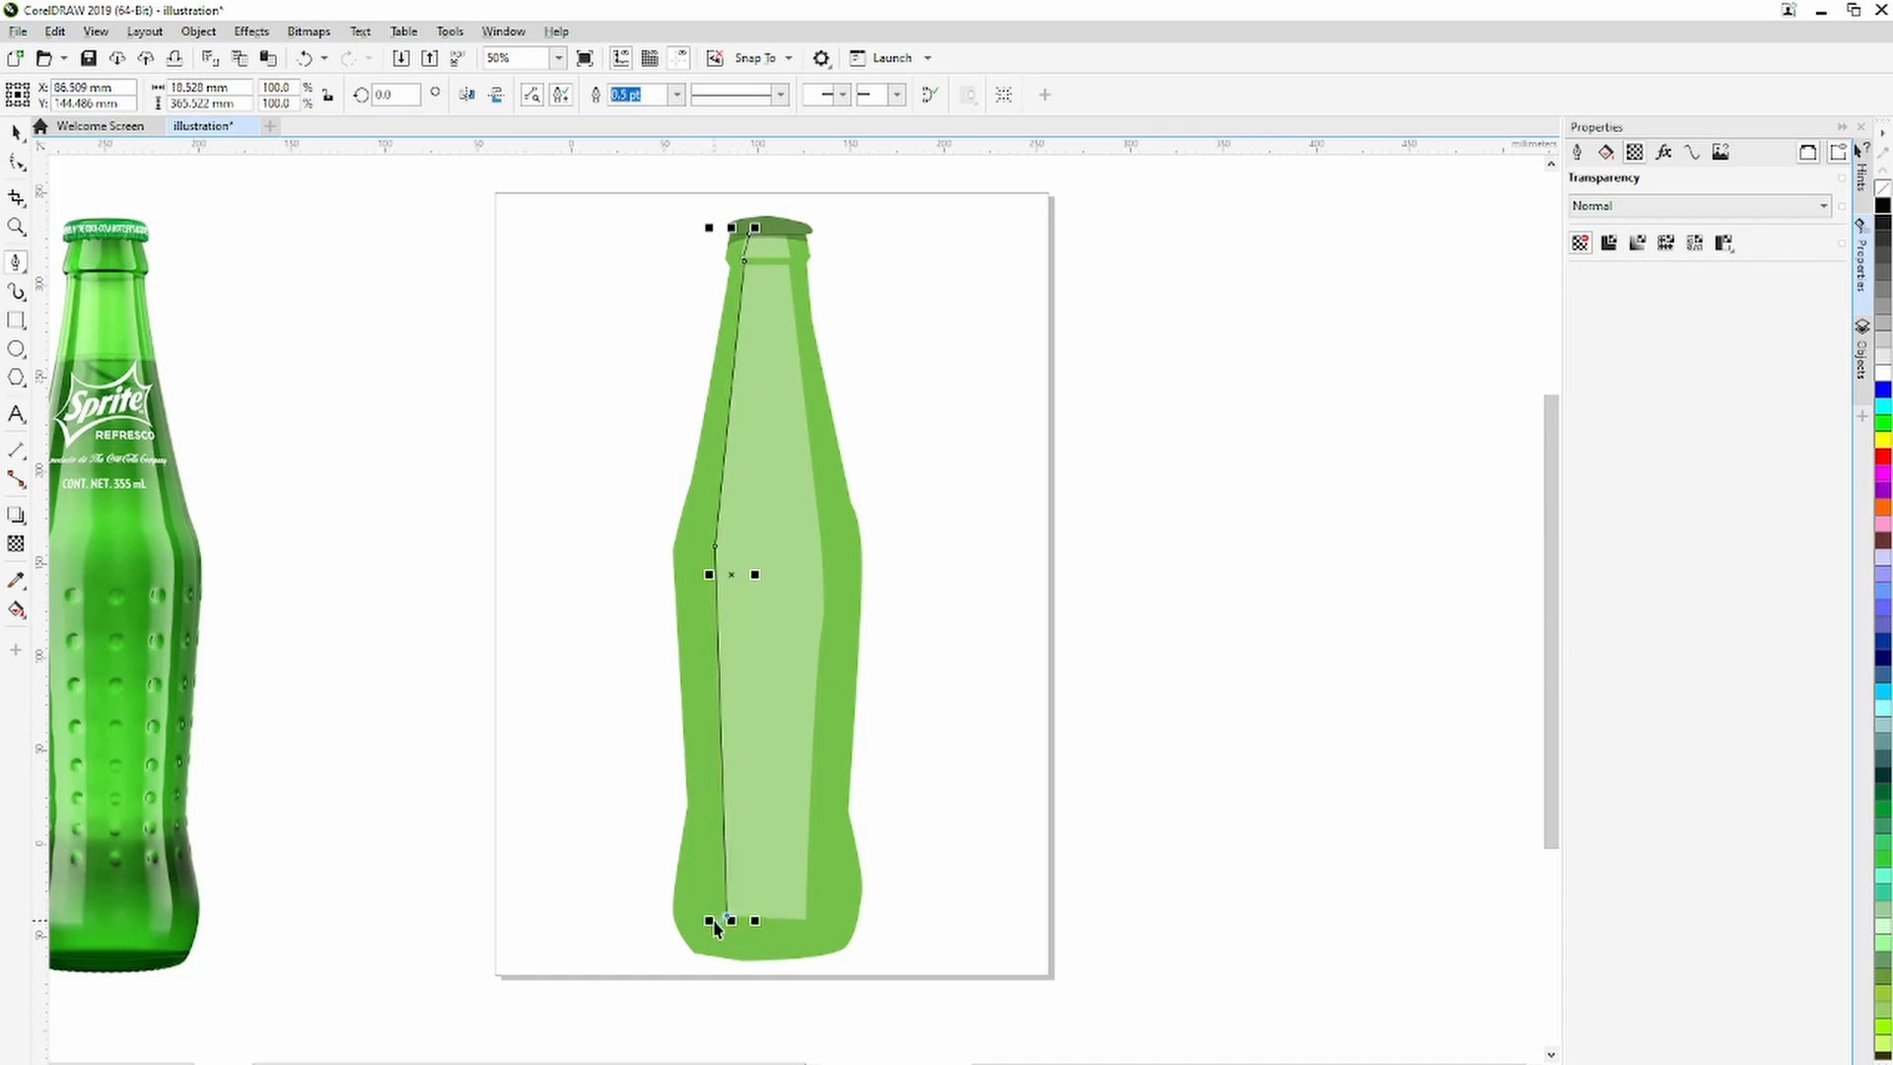
left_click(689, 550)
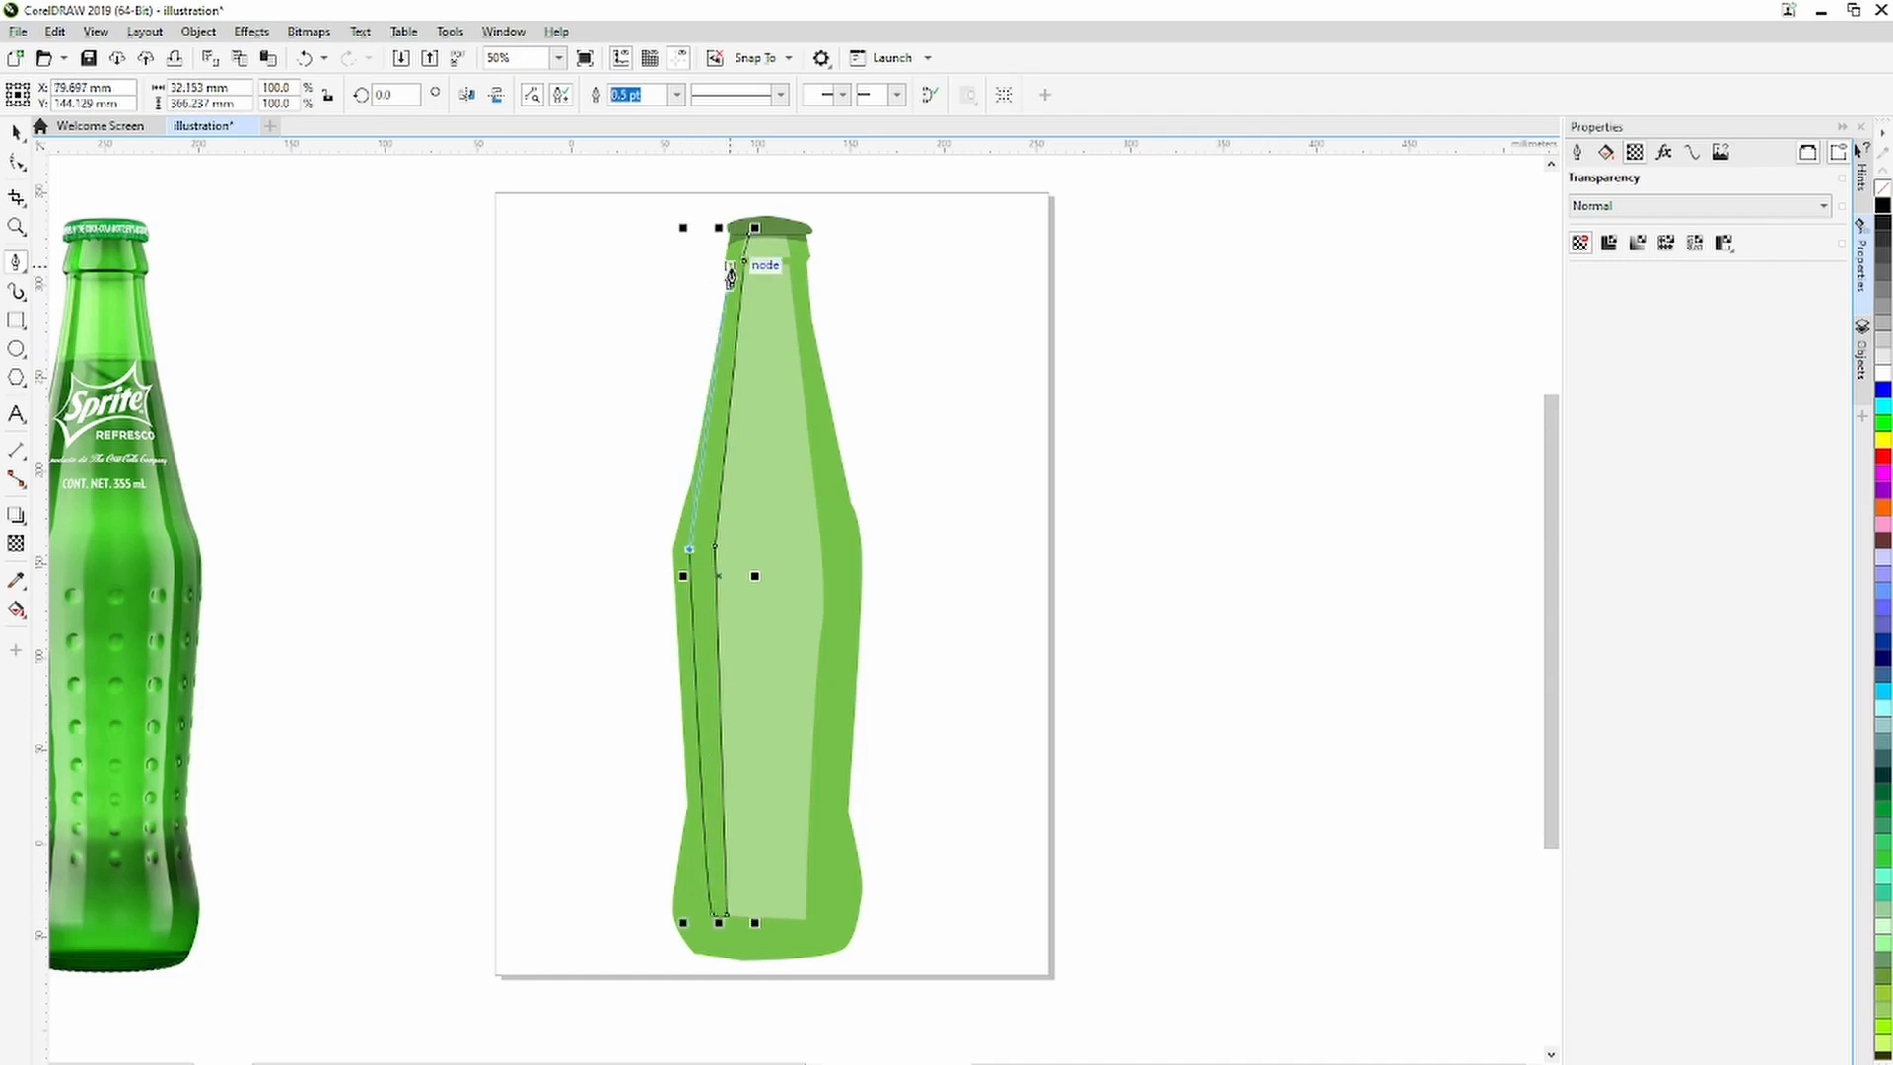
Close the side strip outline up the neck, around the collar notch and along the cap's underside, about 32 mm wide and 366.5 mm high.
scroll(728, 278, "up", 5)
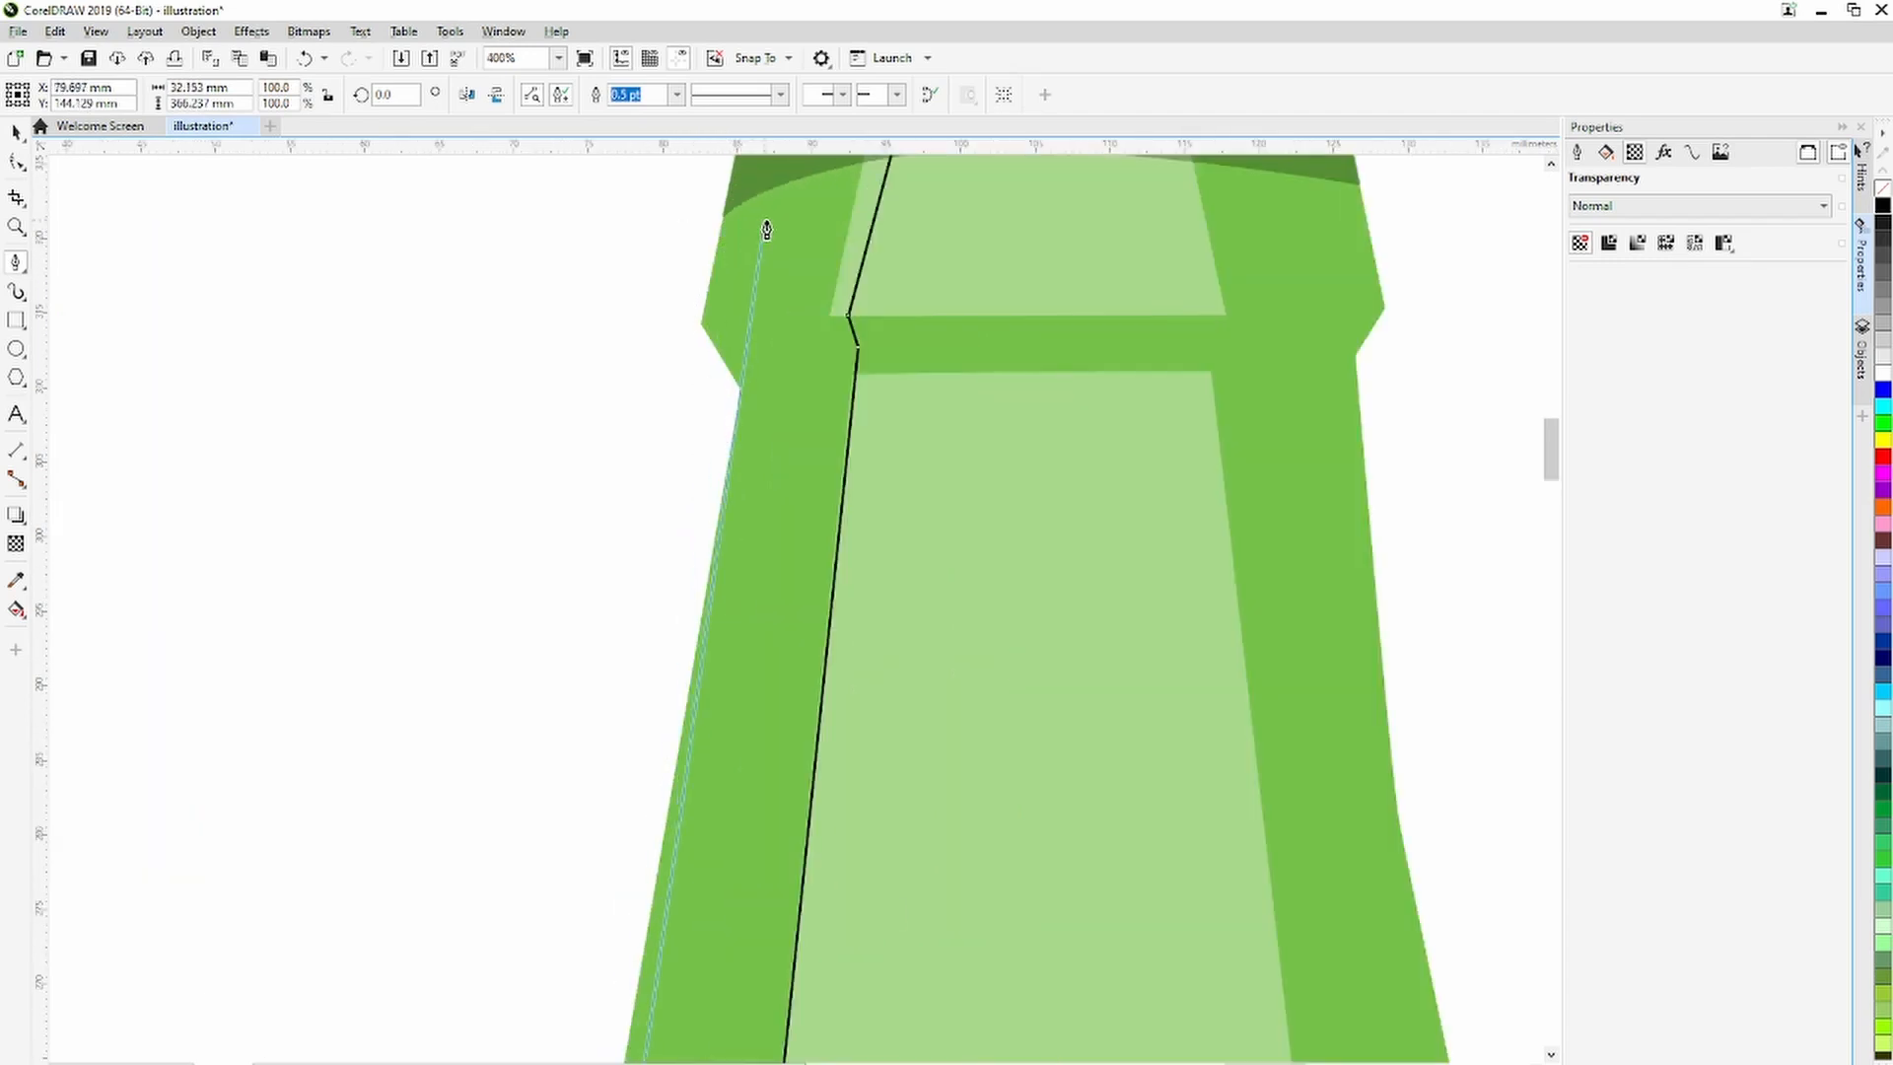
double_click(807, 353)
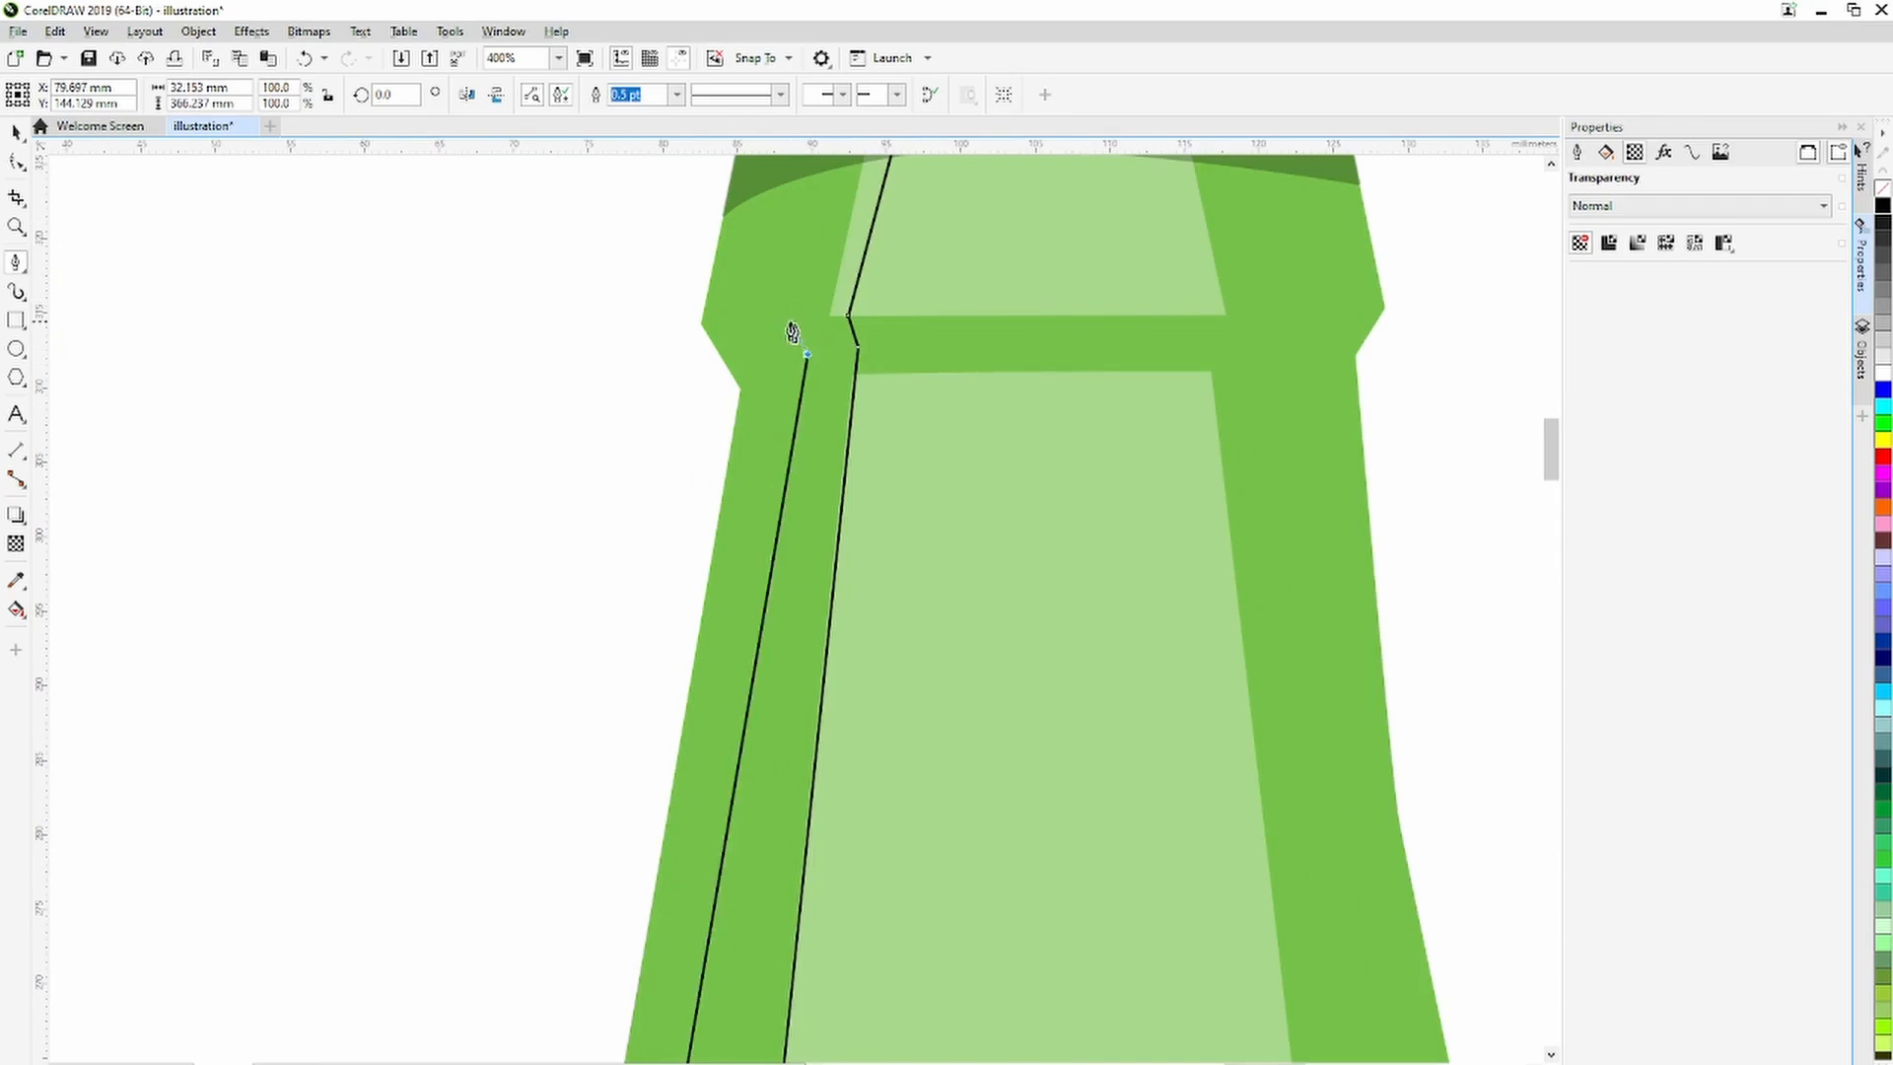
left_click(789, 325)
scroll(1549, 463, "up", 1)
scroll(1550, 453, "up", 4)
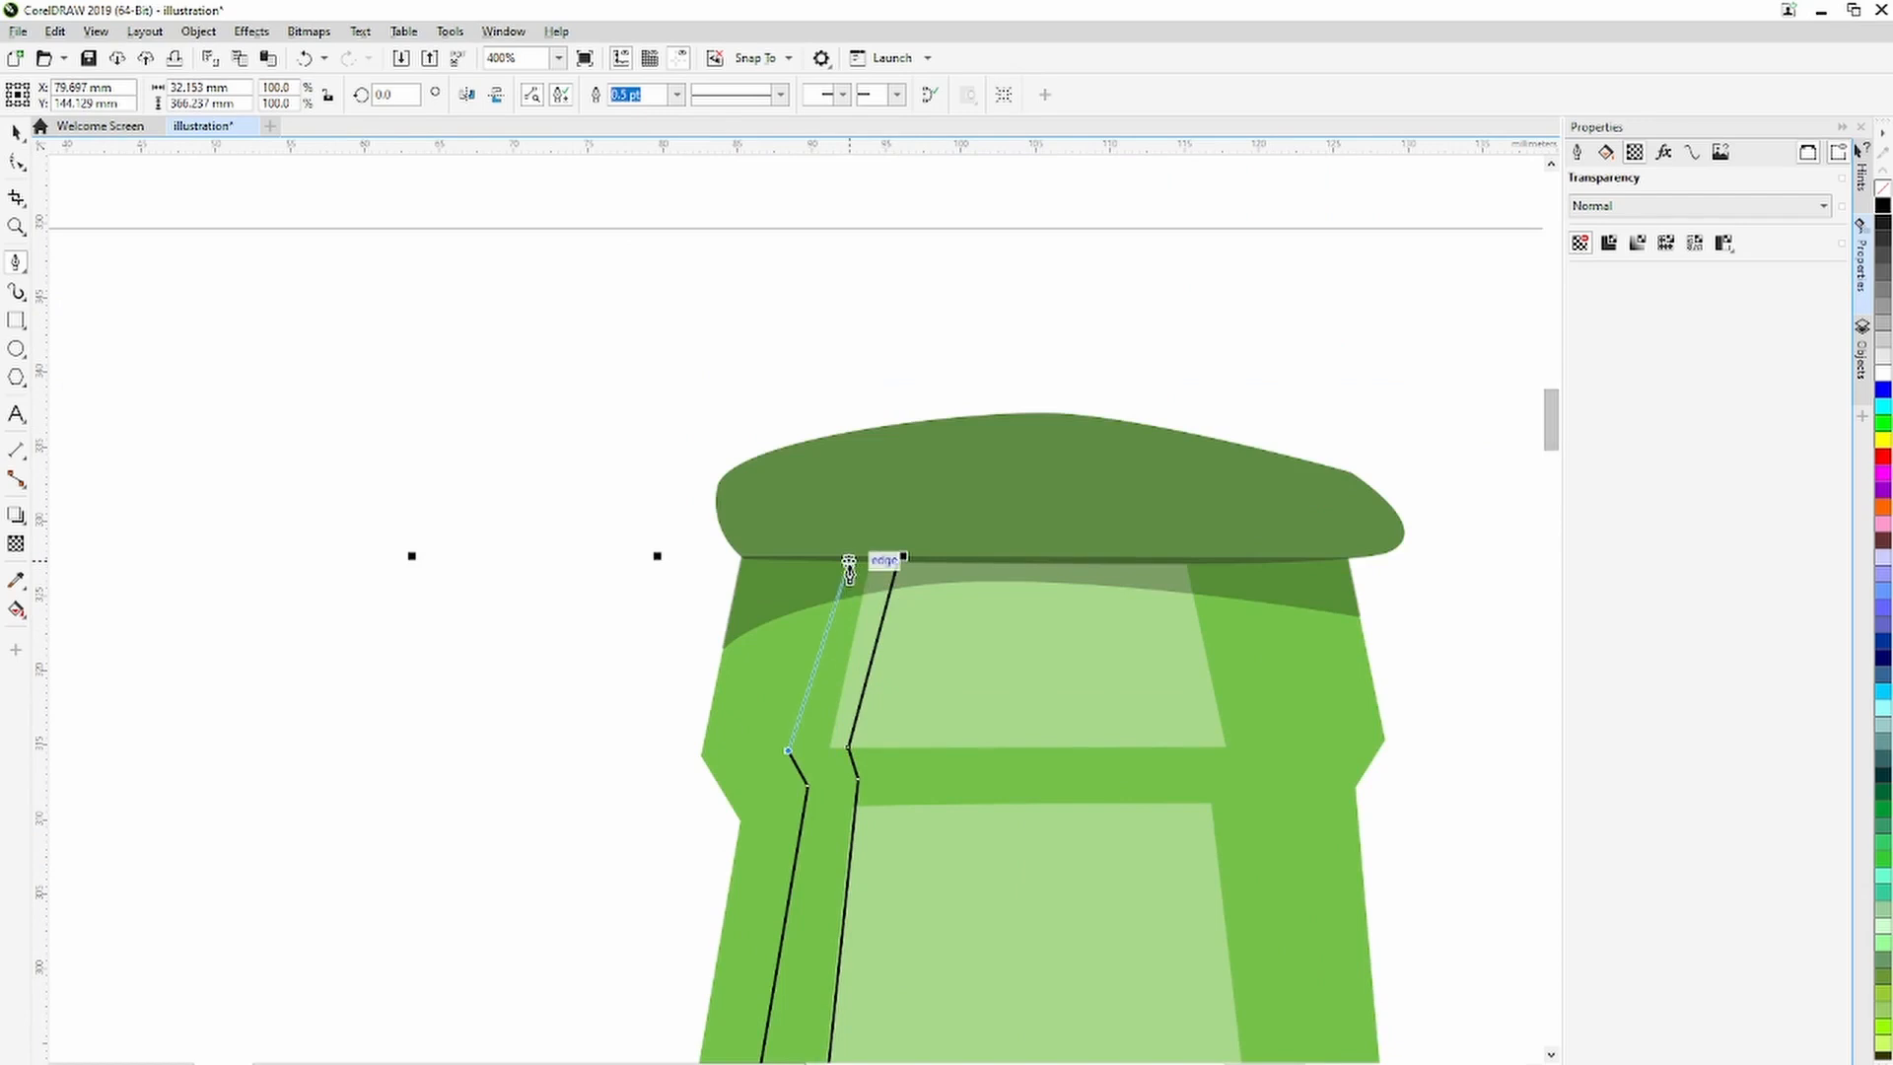
left_click(873, 566)
left_click(900, 557)
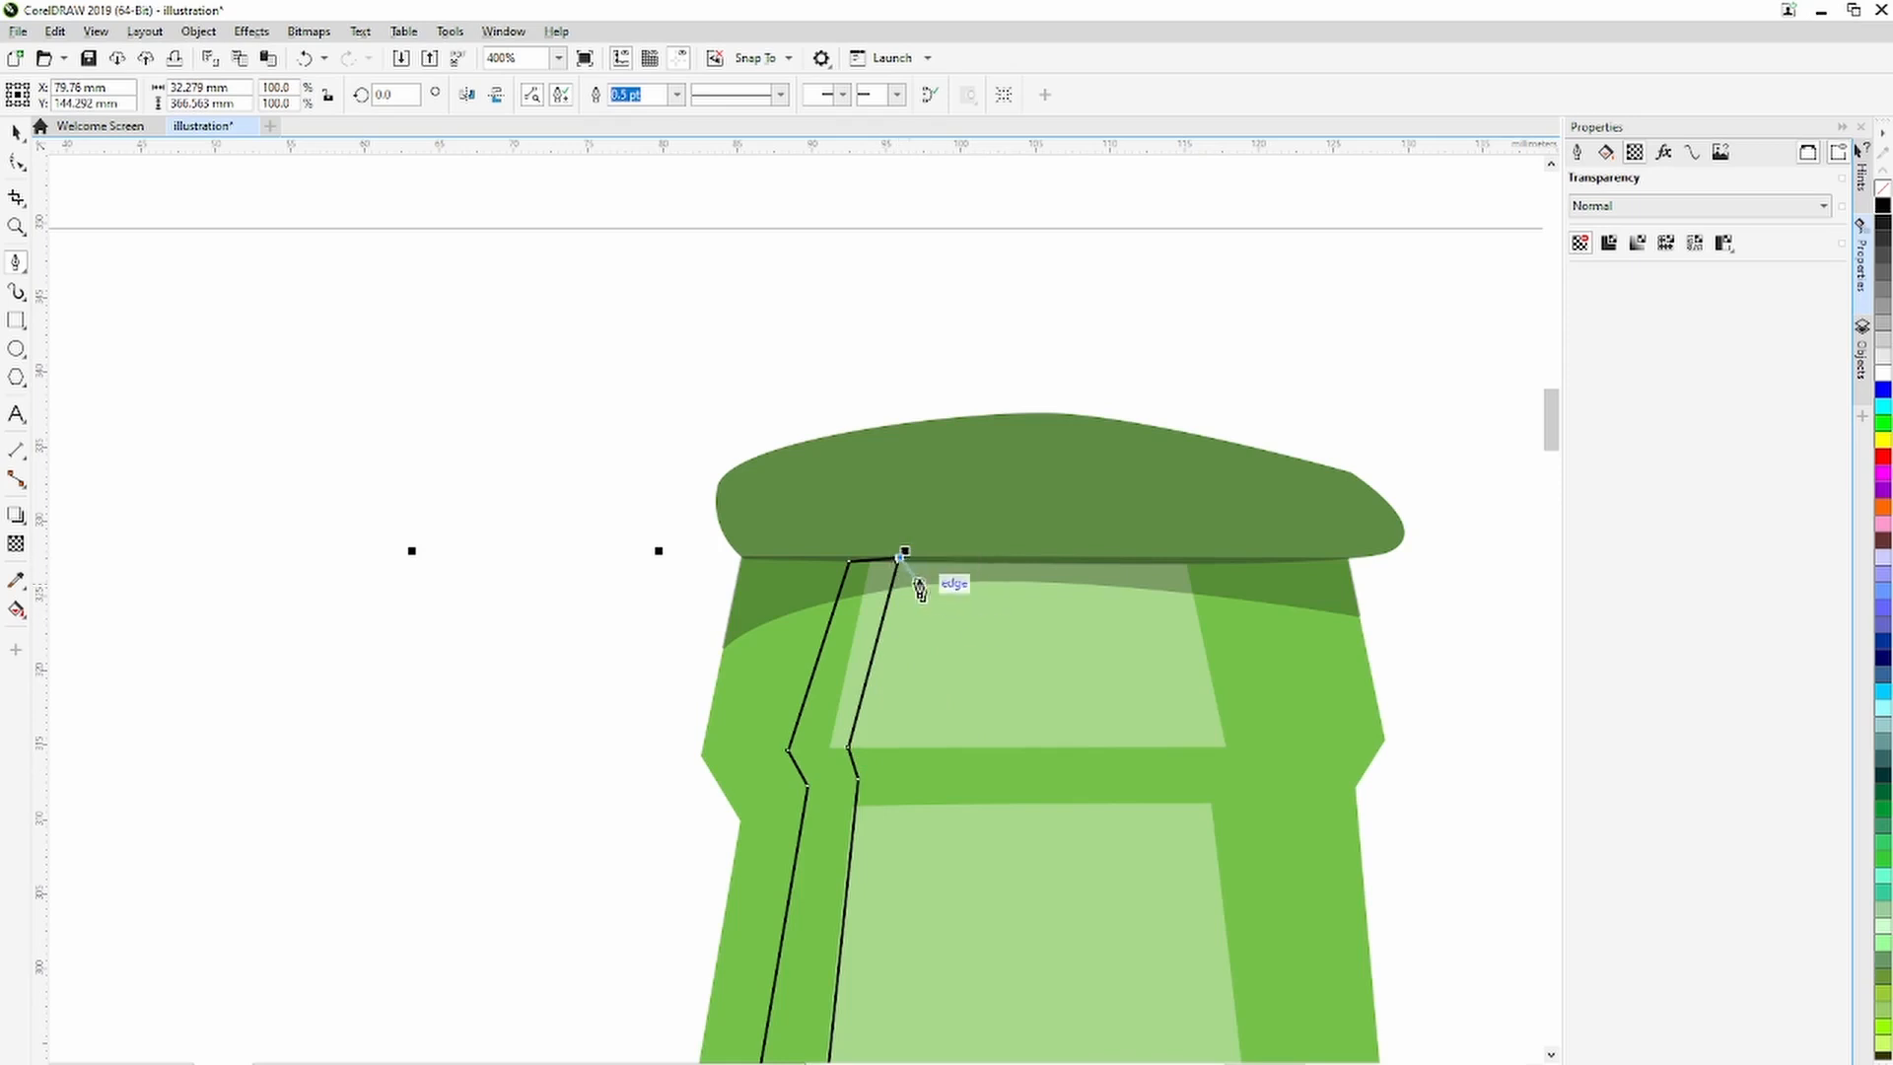
double_click(900, 555)
Fill the closed side strip black and give it a uniform transparency of 81.
left_click(16, 135)
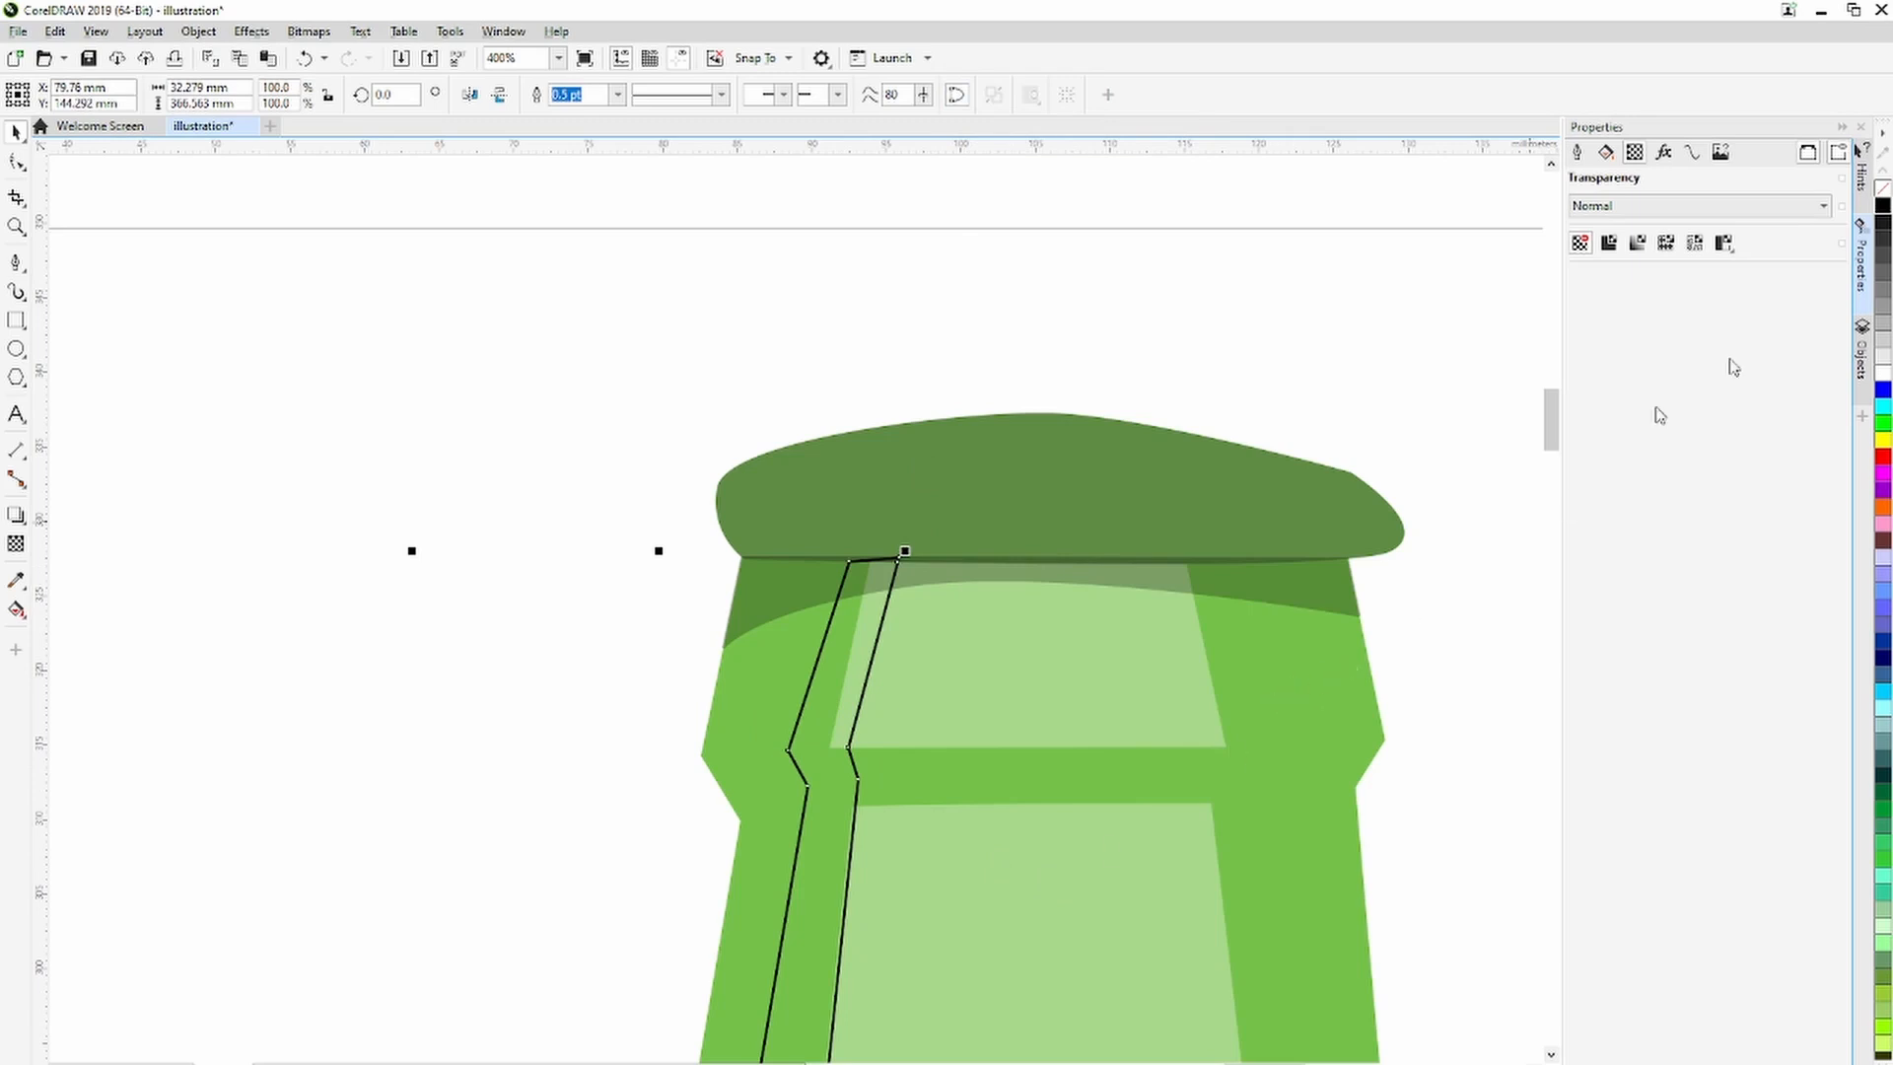
left_click(1881, 207)
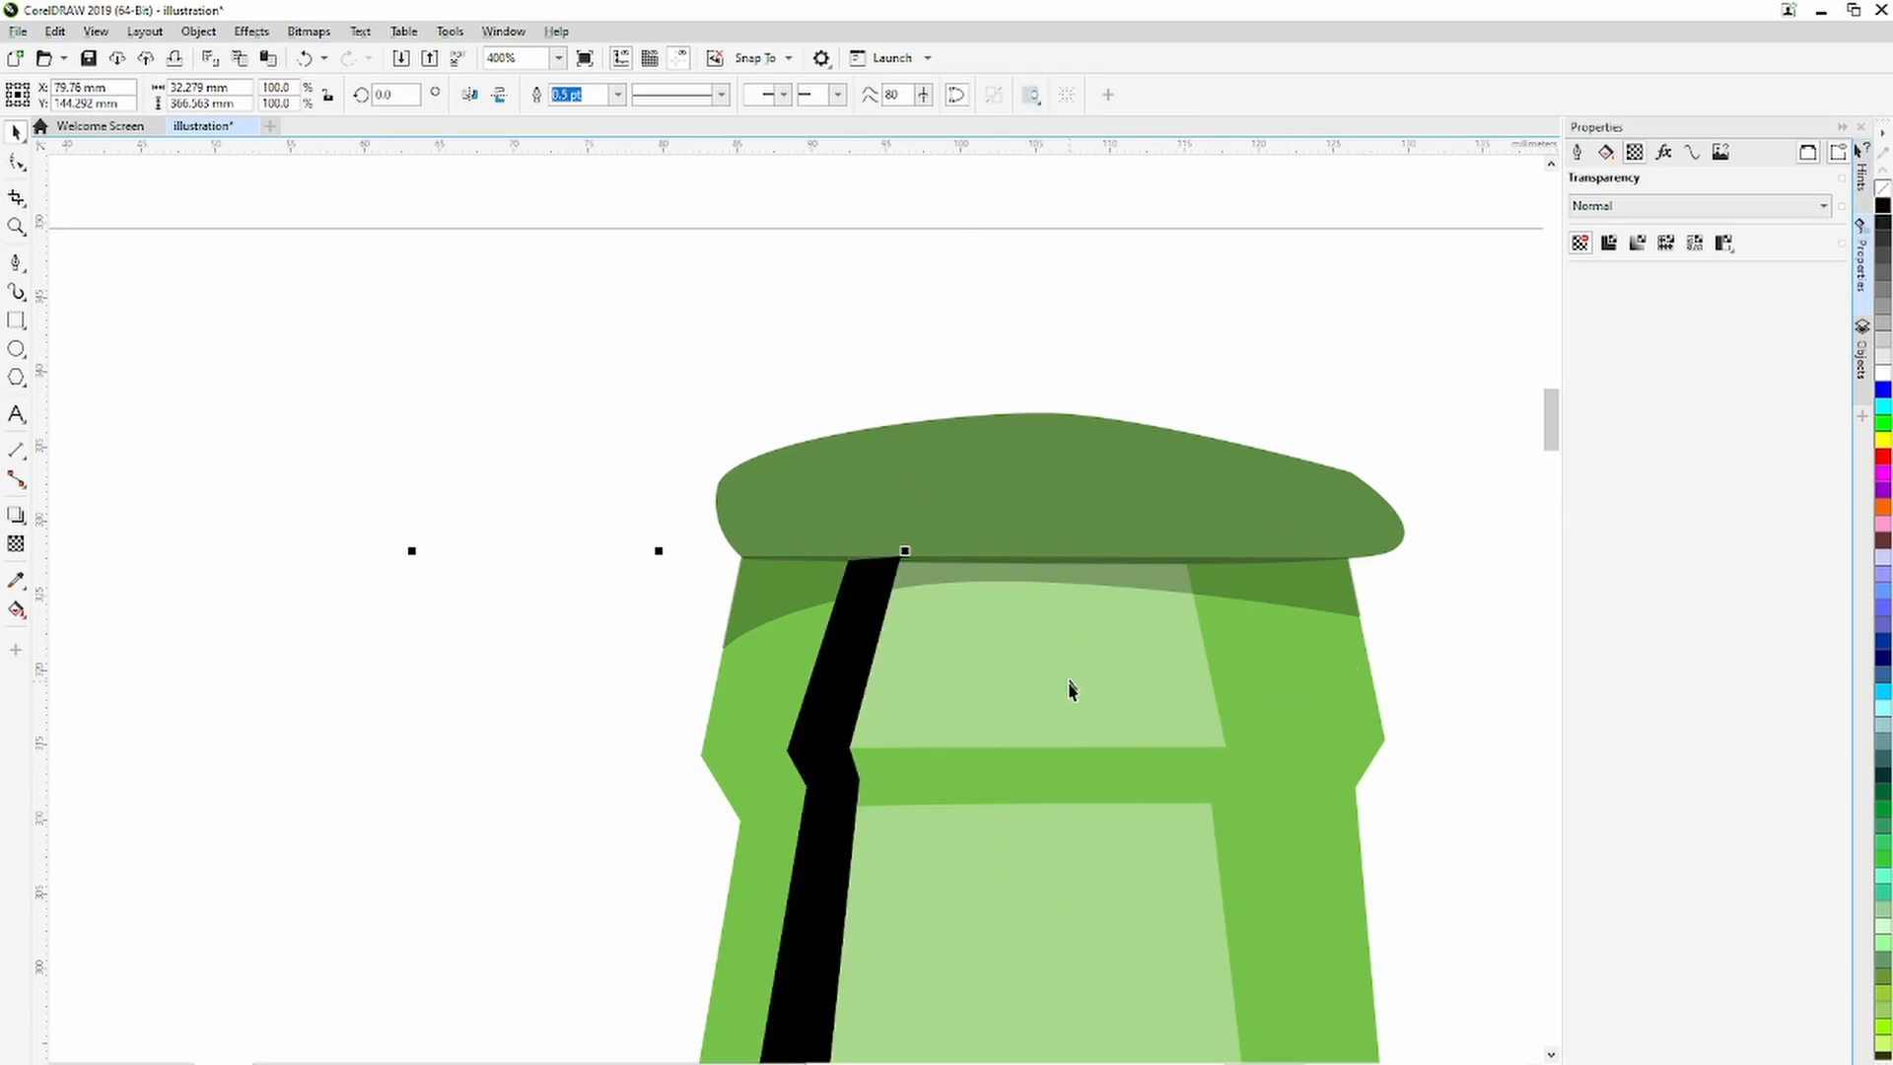
scroll(1022, 786, "down", 4)
left_click_drag(1549, 434, 1553, 564)
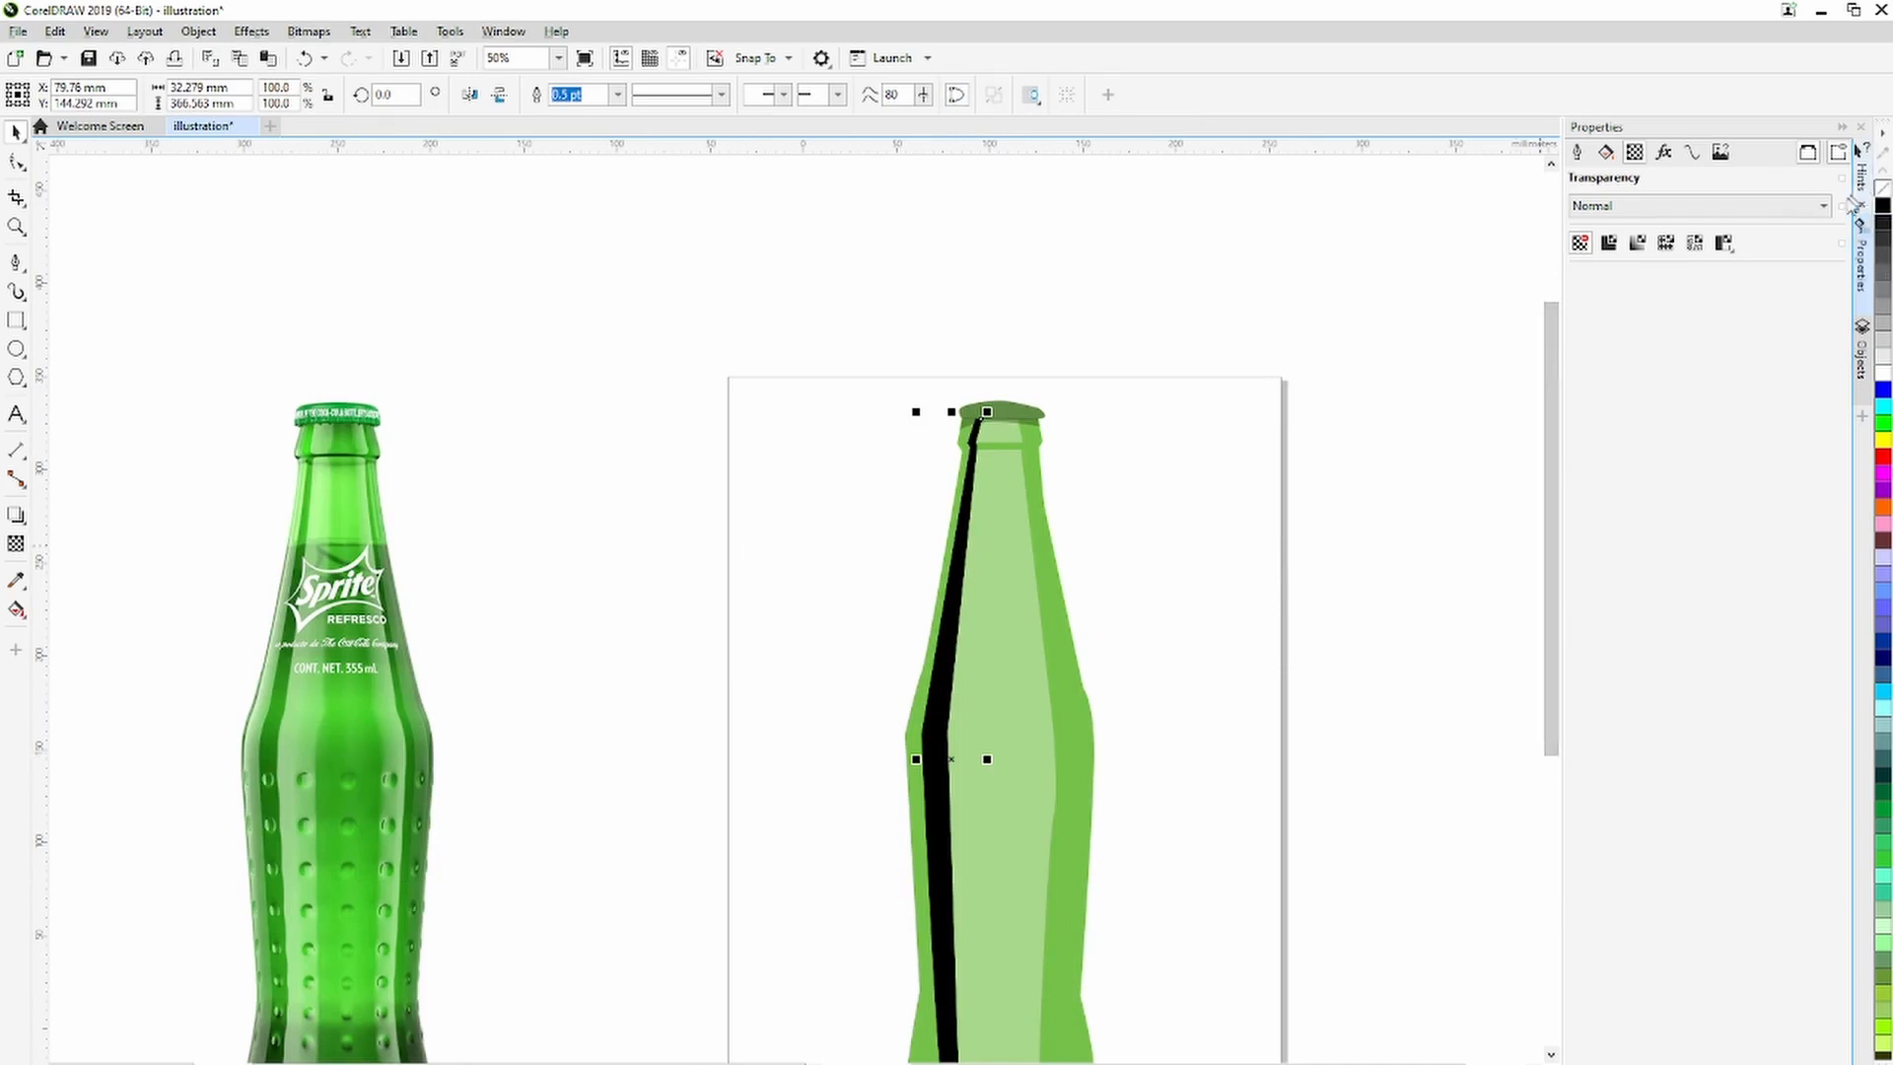
left_click(13, 548)
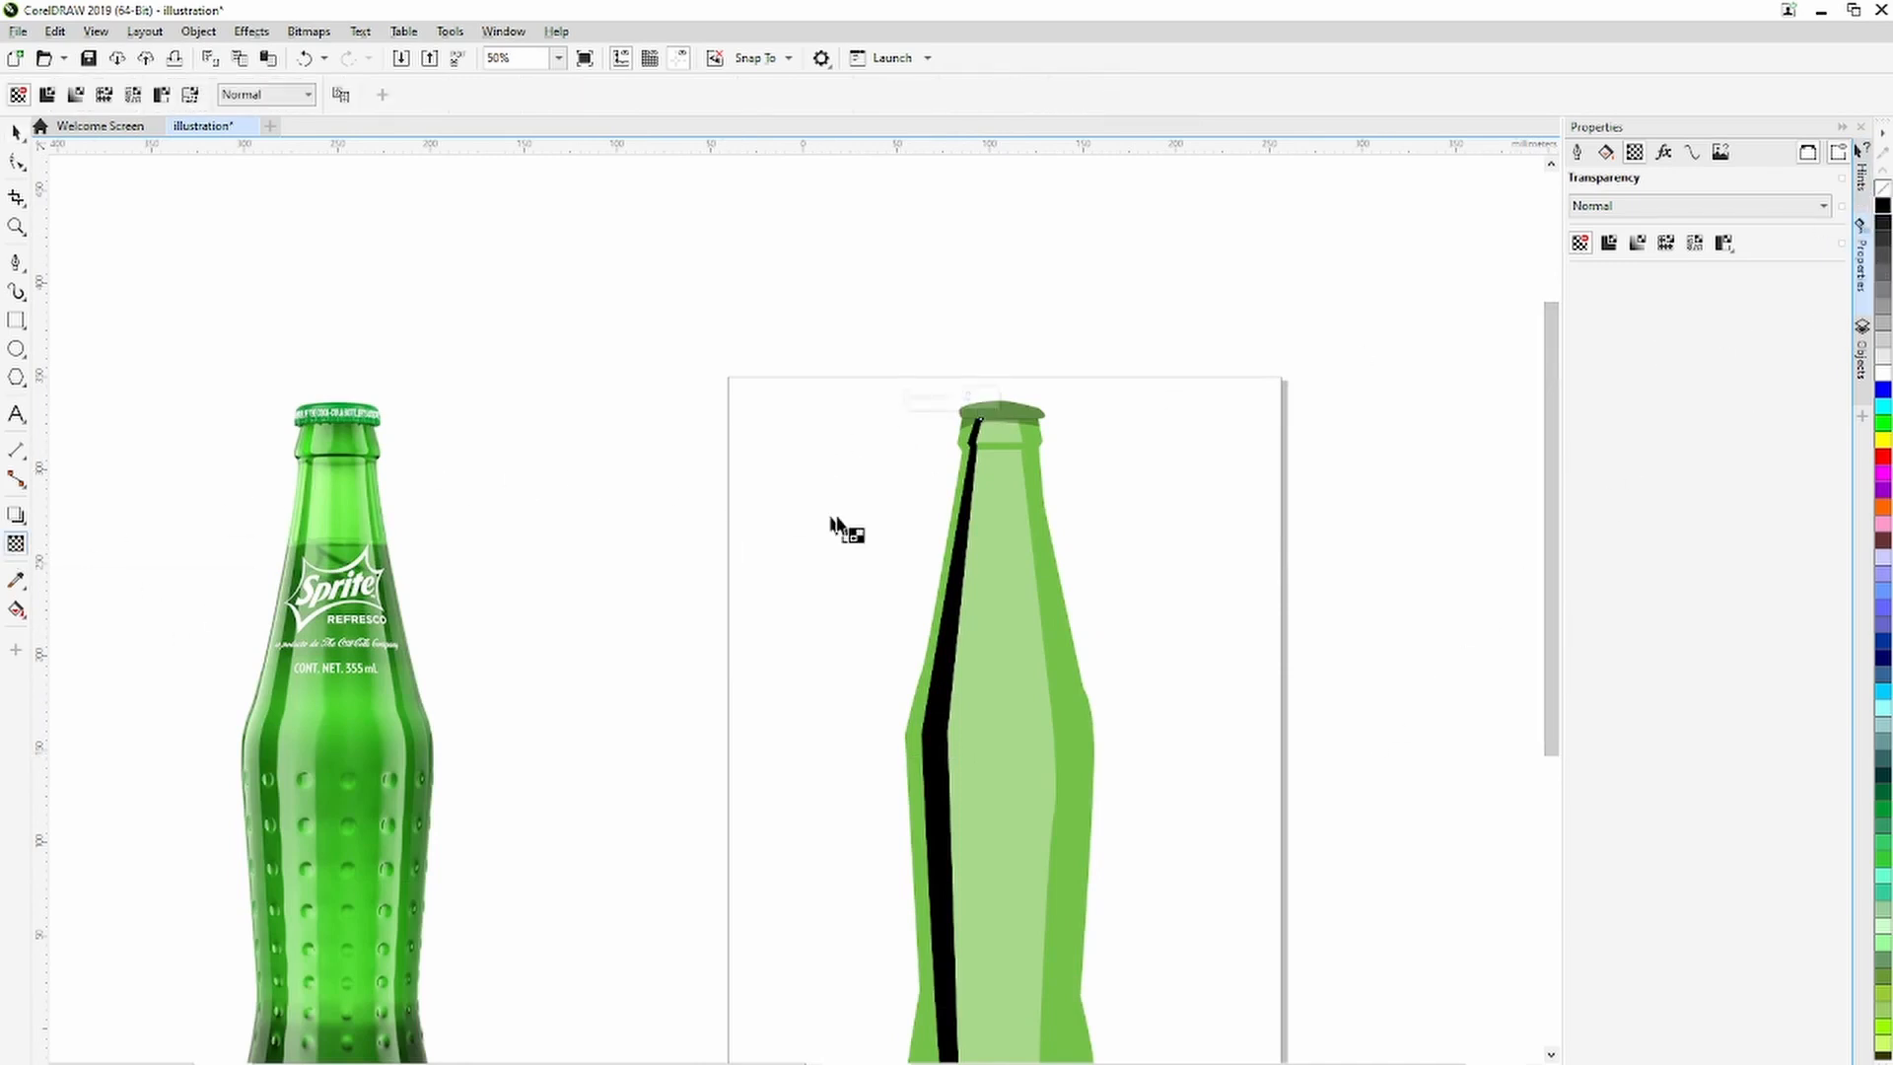
left_click_drag(926, 399, 963, 399)
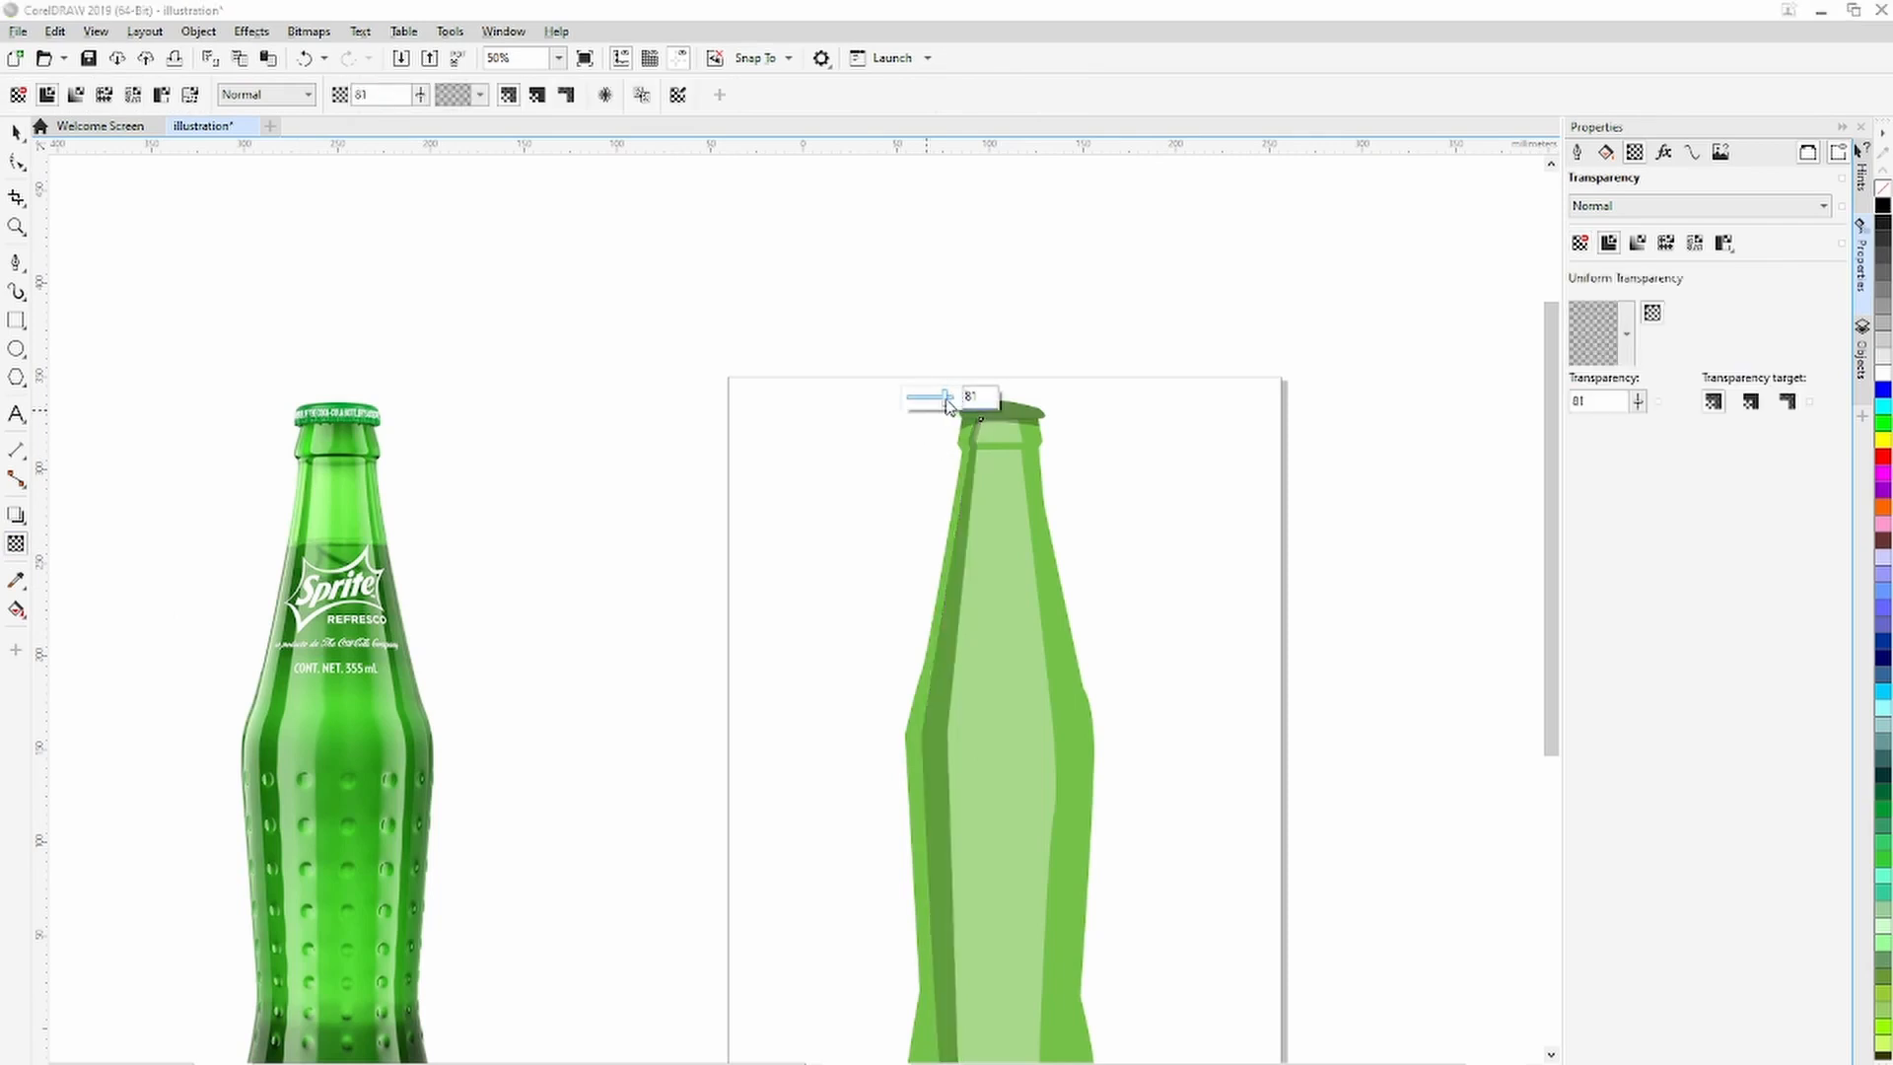
left_click(16, 131)
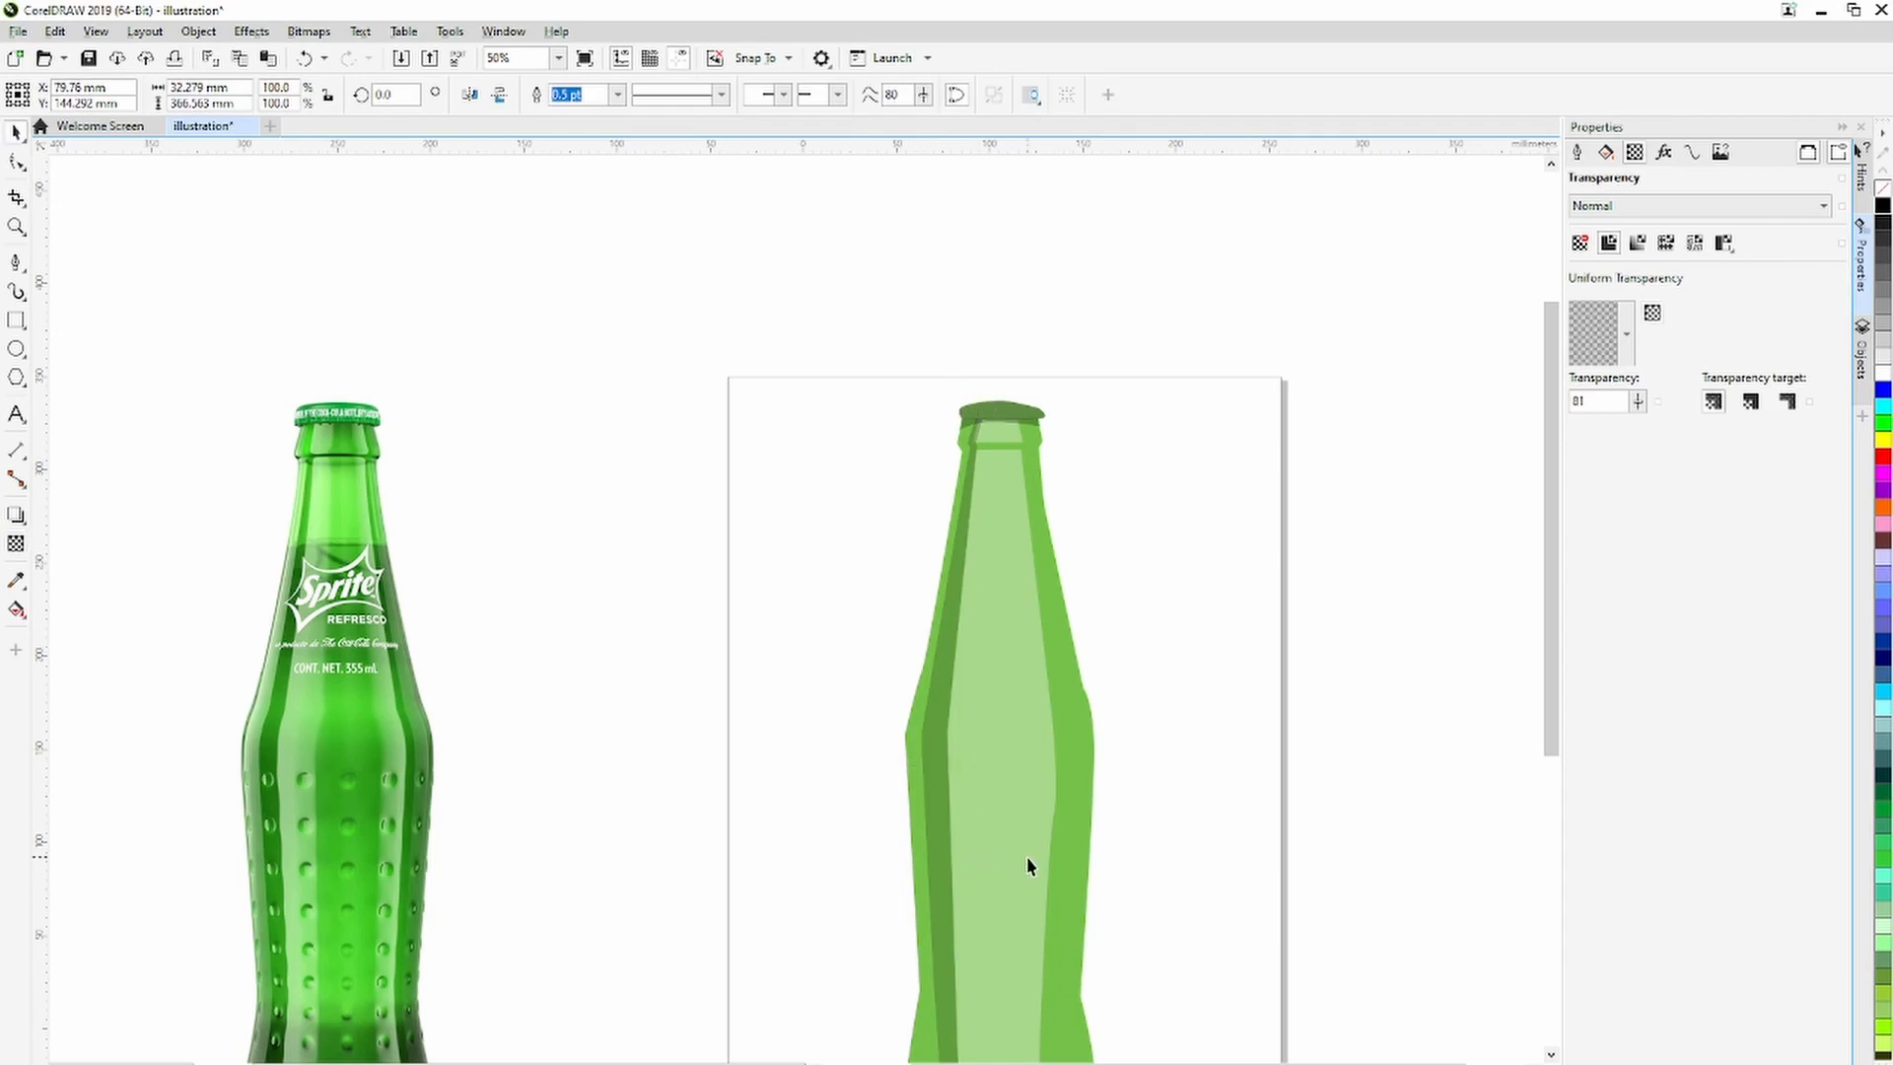
Nudge the dark side strip about 3 mm left, away from the body highlight.
key("Left")
key("Left")
key("Left")
key("Left")
key("Left")
key("Left")
key("Left")
key("Left")
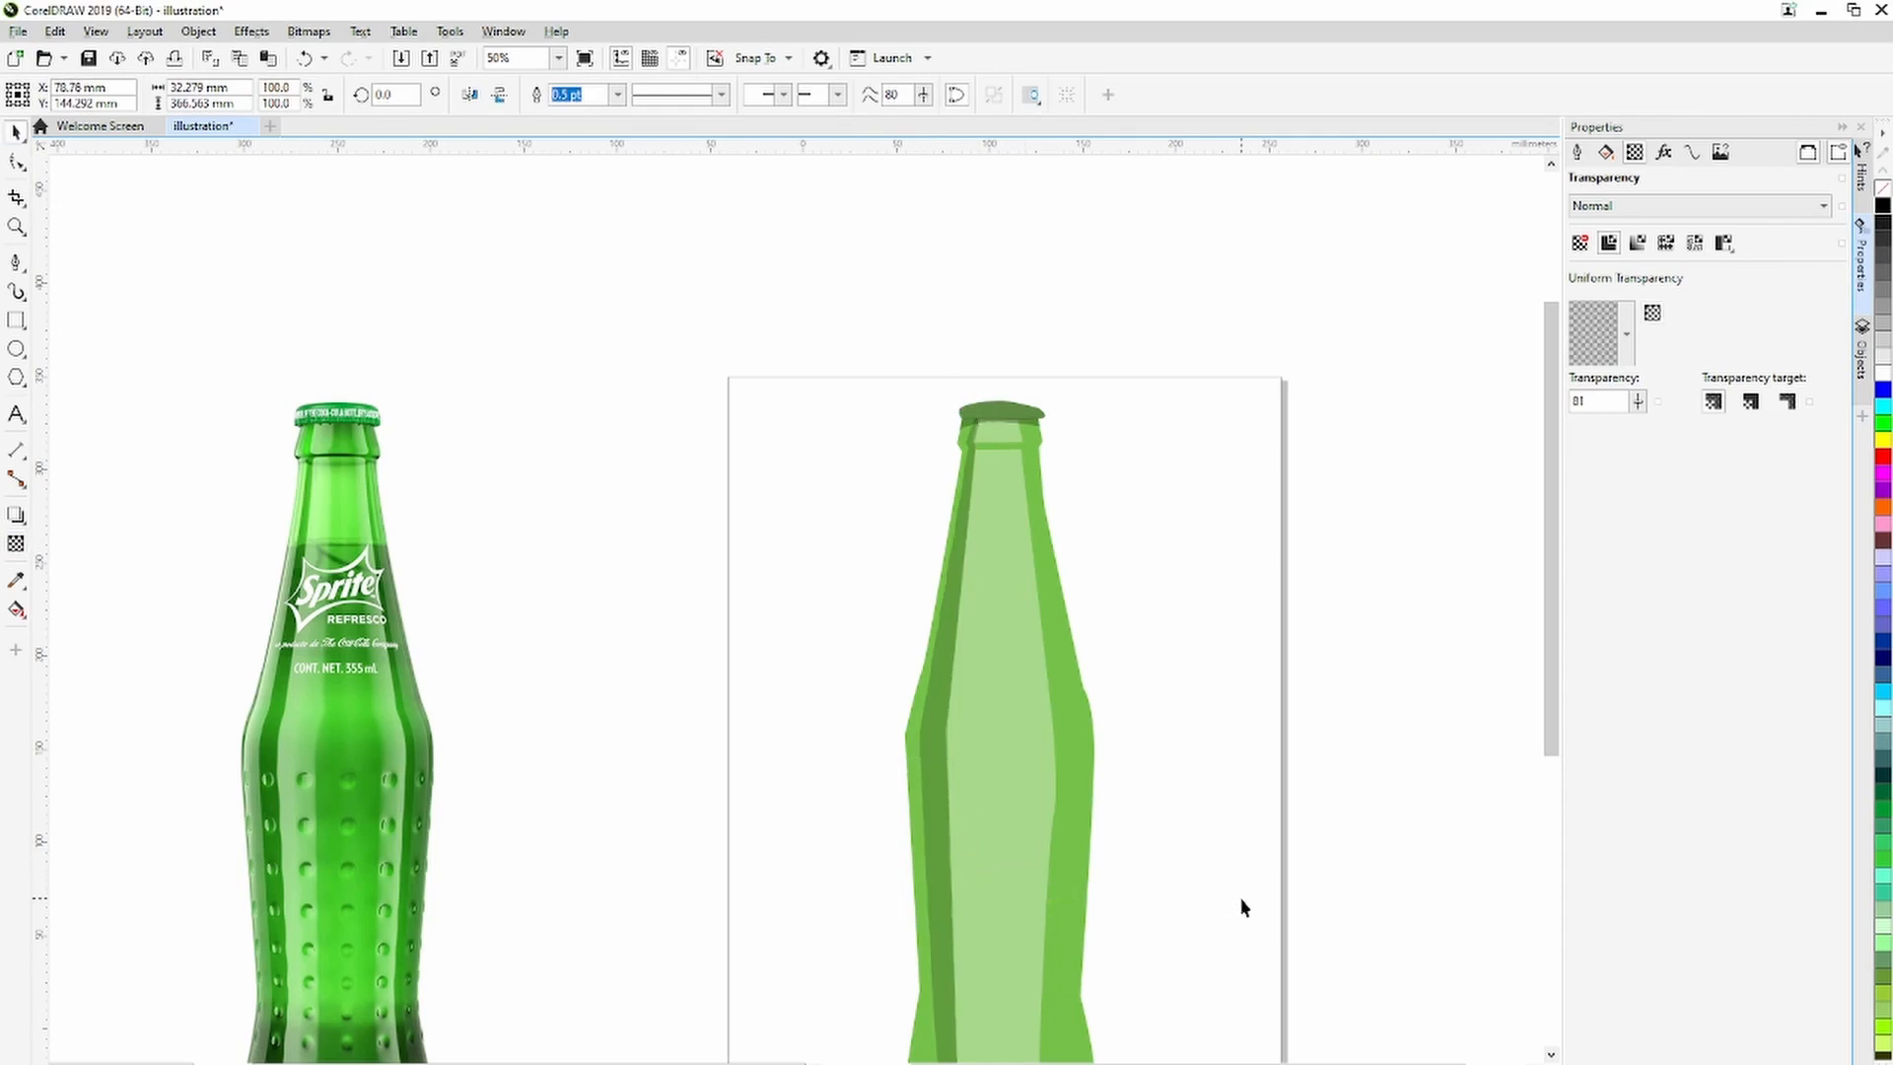
key("Left")
key("Left")
key("Left")
key("Left")
key("Left")
key("Left")
key("Left")
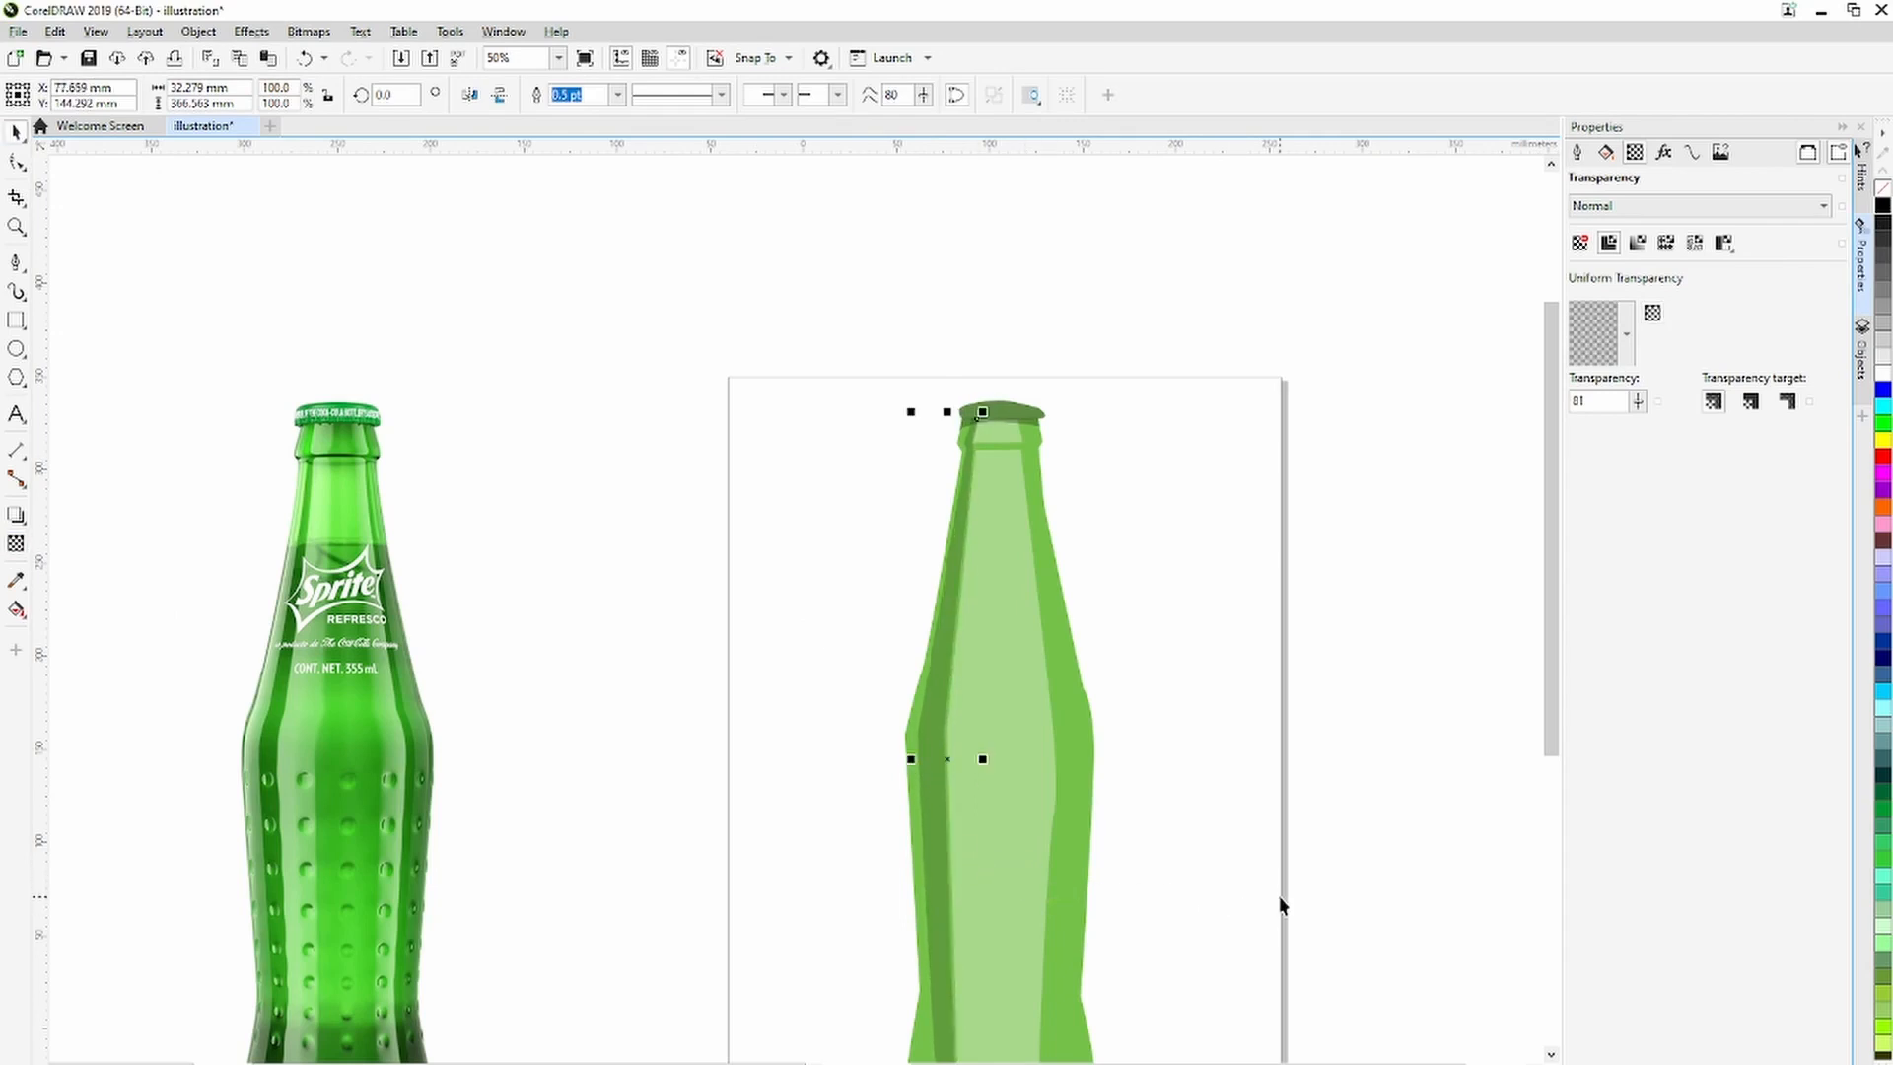
key("Left")
key("Left")
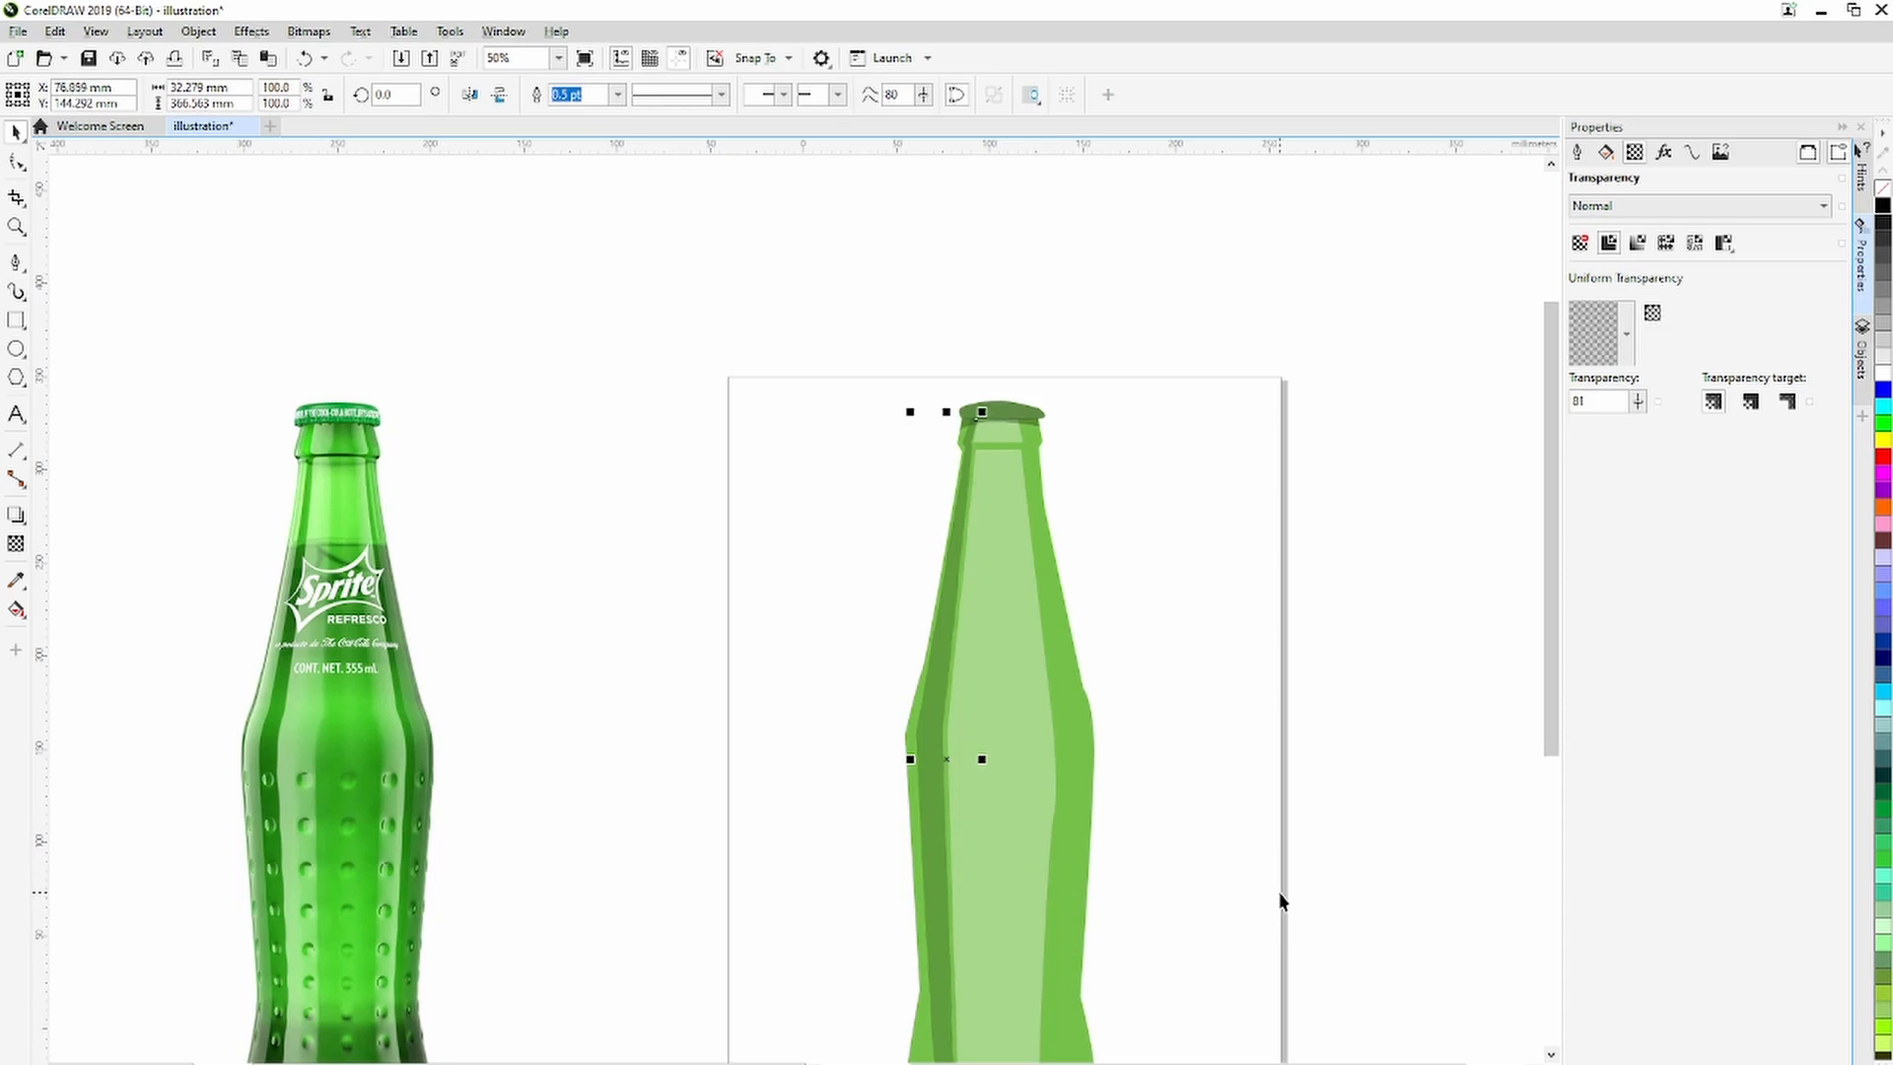
Duplicate the dark side strip and turn the copy by 180 degrees.
scroll(1280, 902, "down", 3)
scroll(1295, 934, "up", 2)
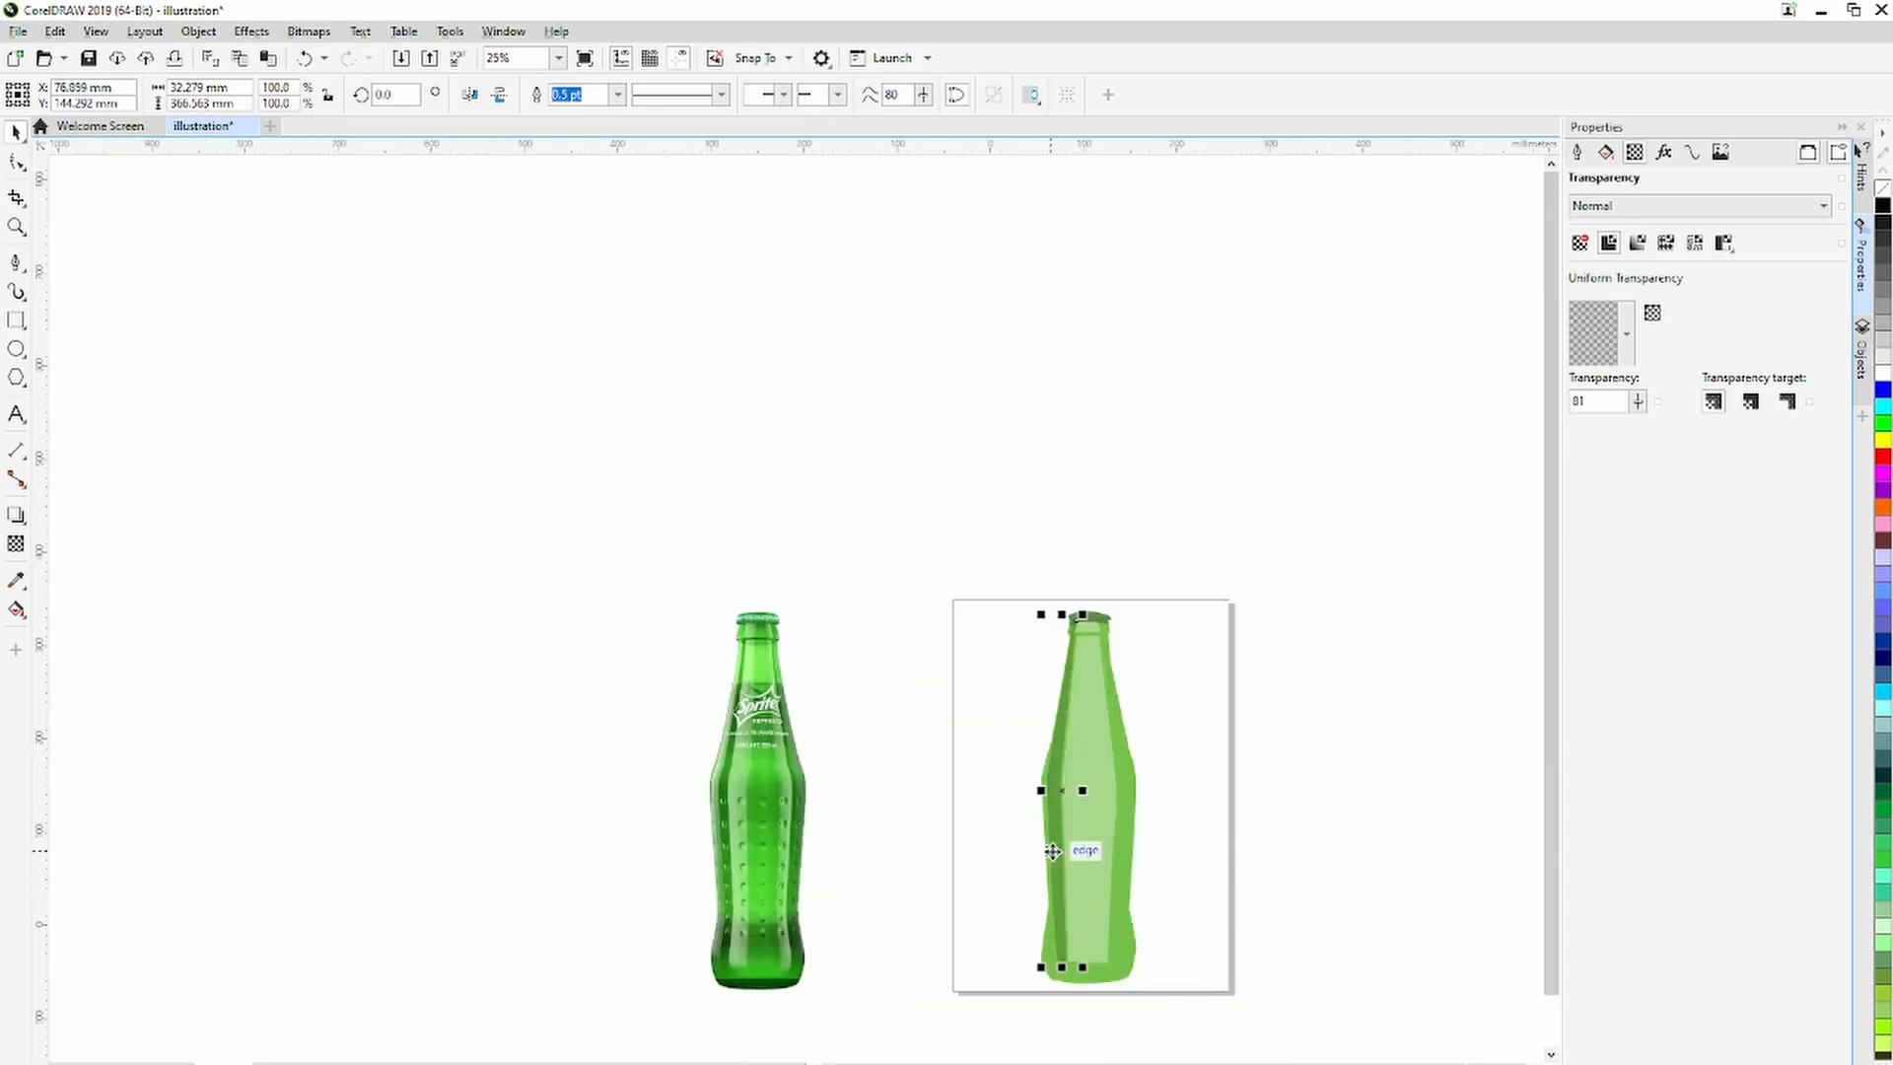
key("ctrl+d")
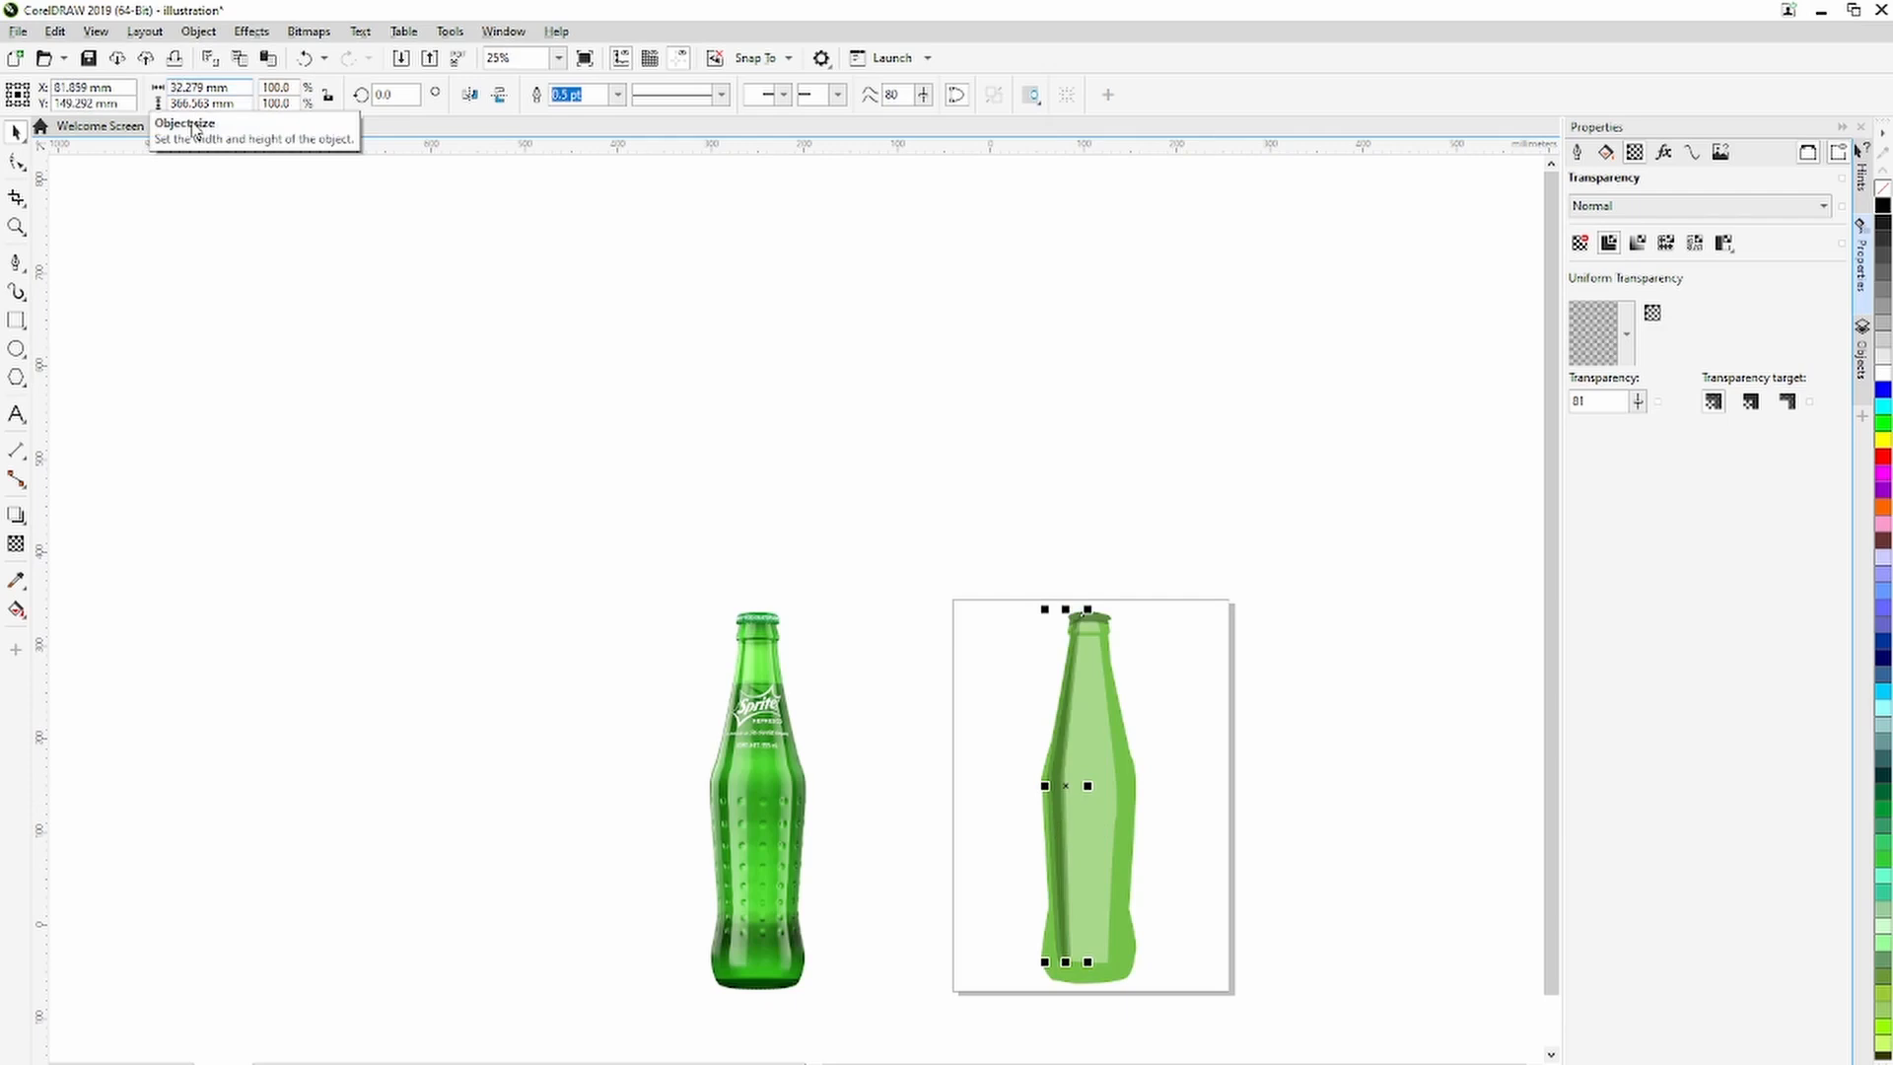
type("-")
key("Return")
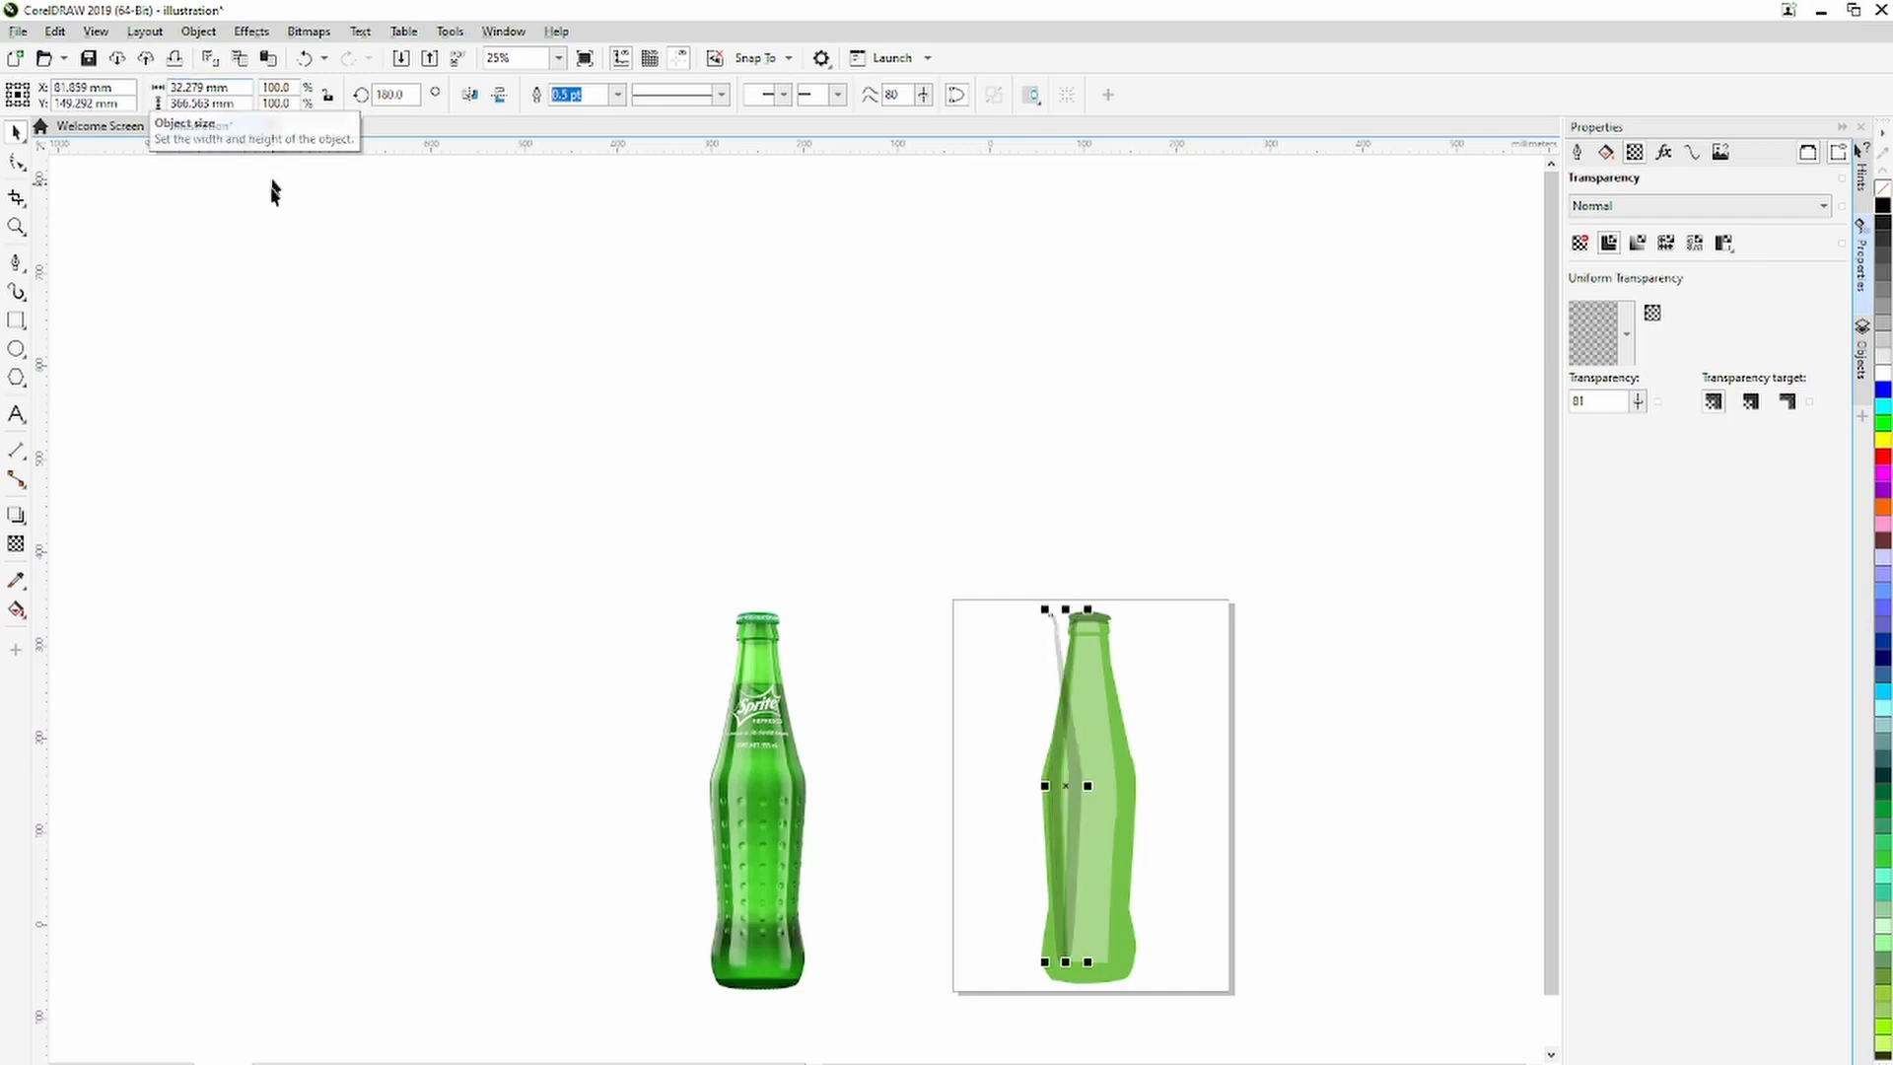
Move the strip copy to the bottle's right side beside the highlight and nudge it down about 4.6 mm.
left_click_drag(1079, 820, 1131, 828)
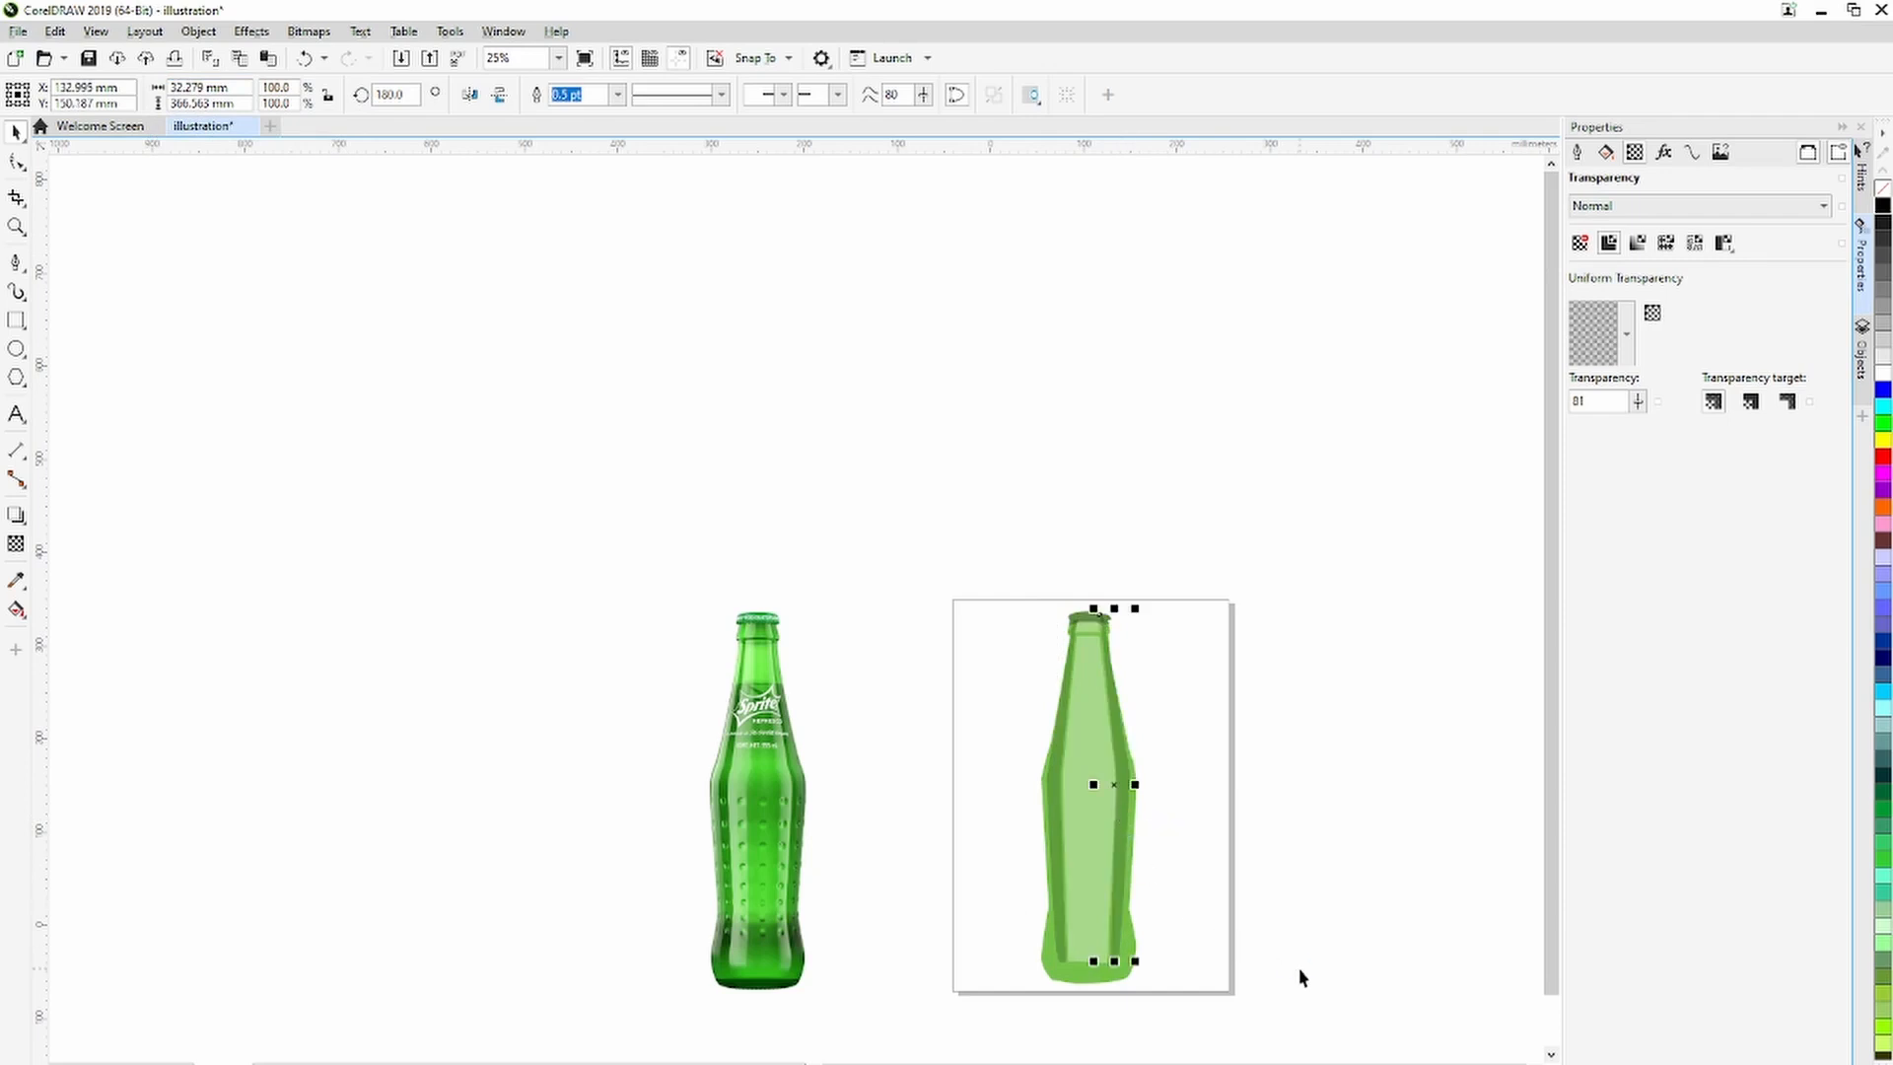
key("Down")
key("Down")
key("Down")
key("Down")
key("Down")
key("Down")
key("Down")
key("Down")
Set the right strip's uniform transparency to 94.
left_click(17, 544)
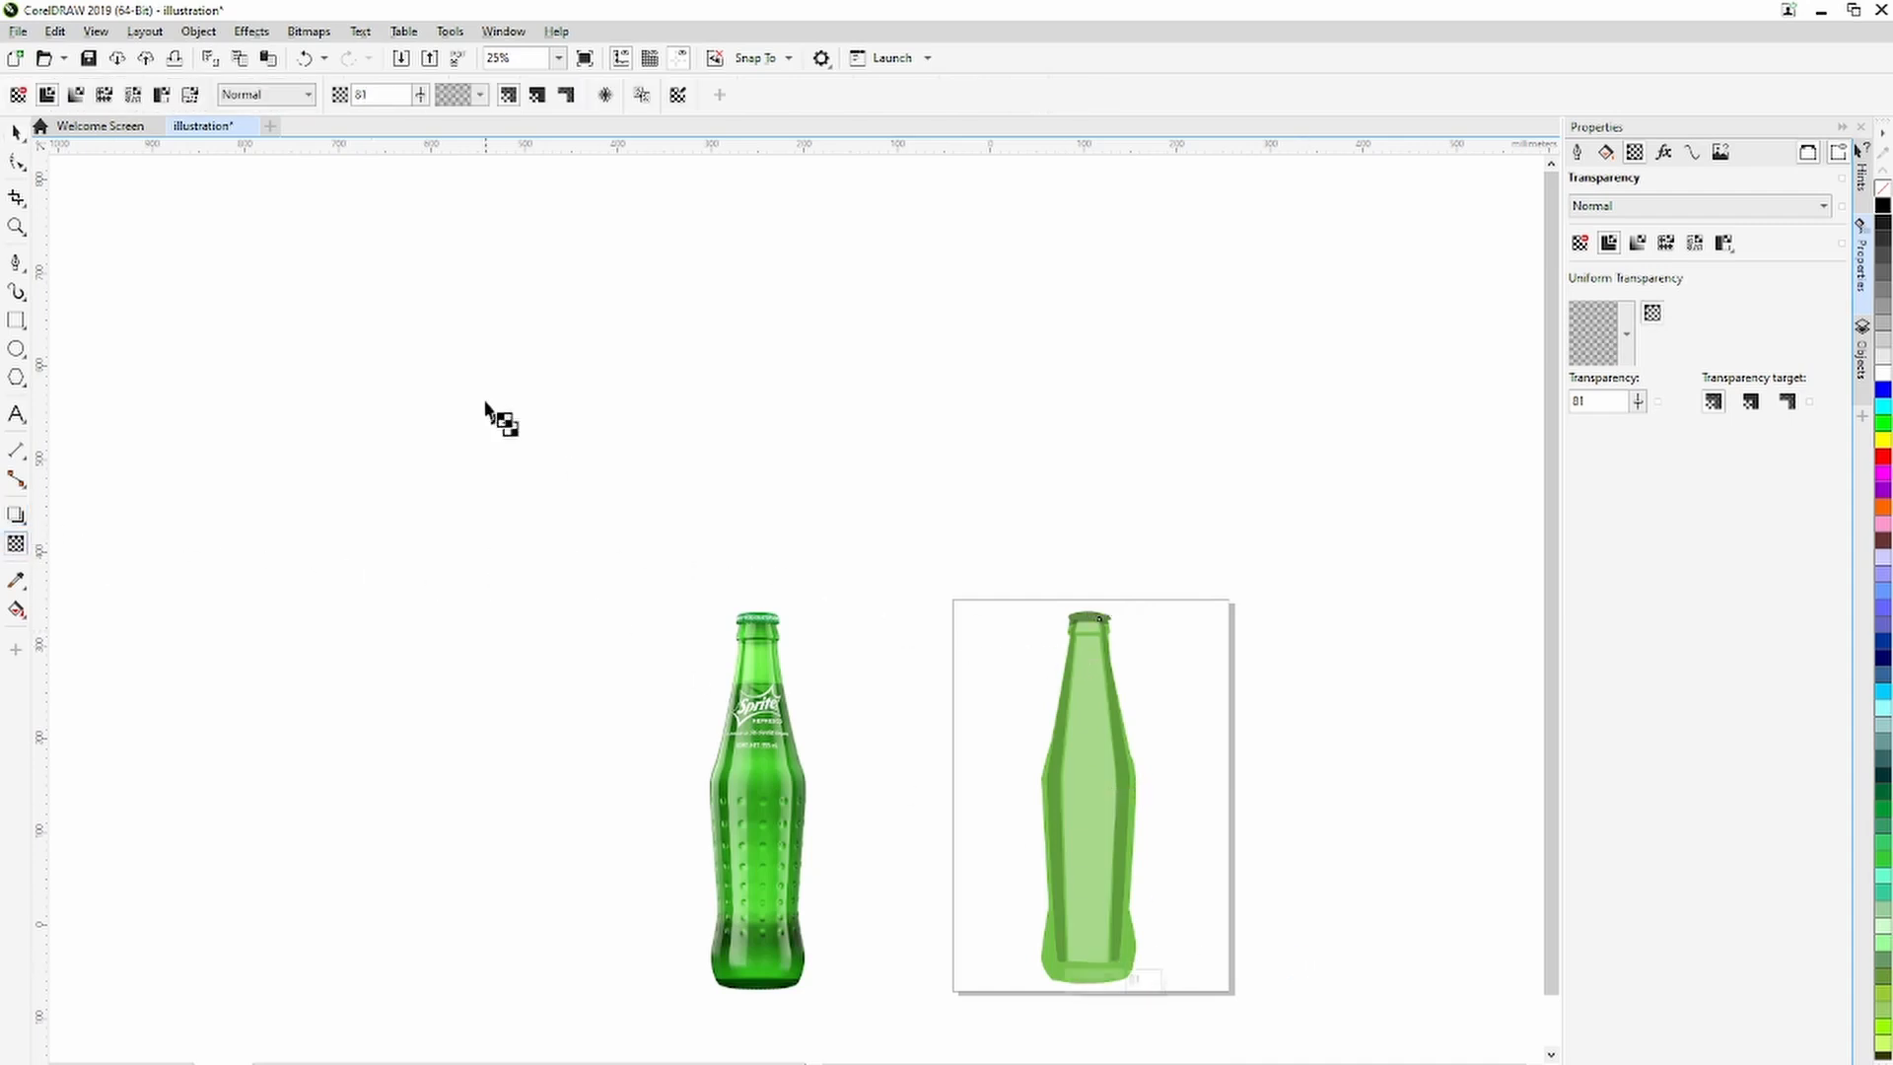
left_click_drag(1092, 983, 1119, 988)
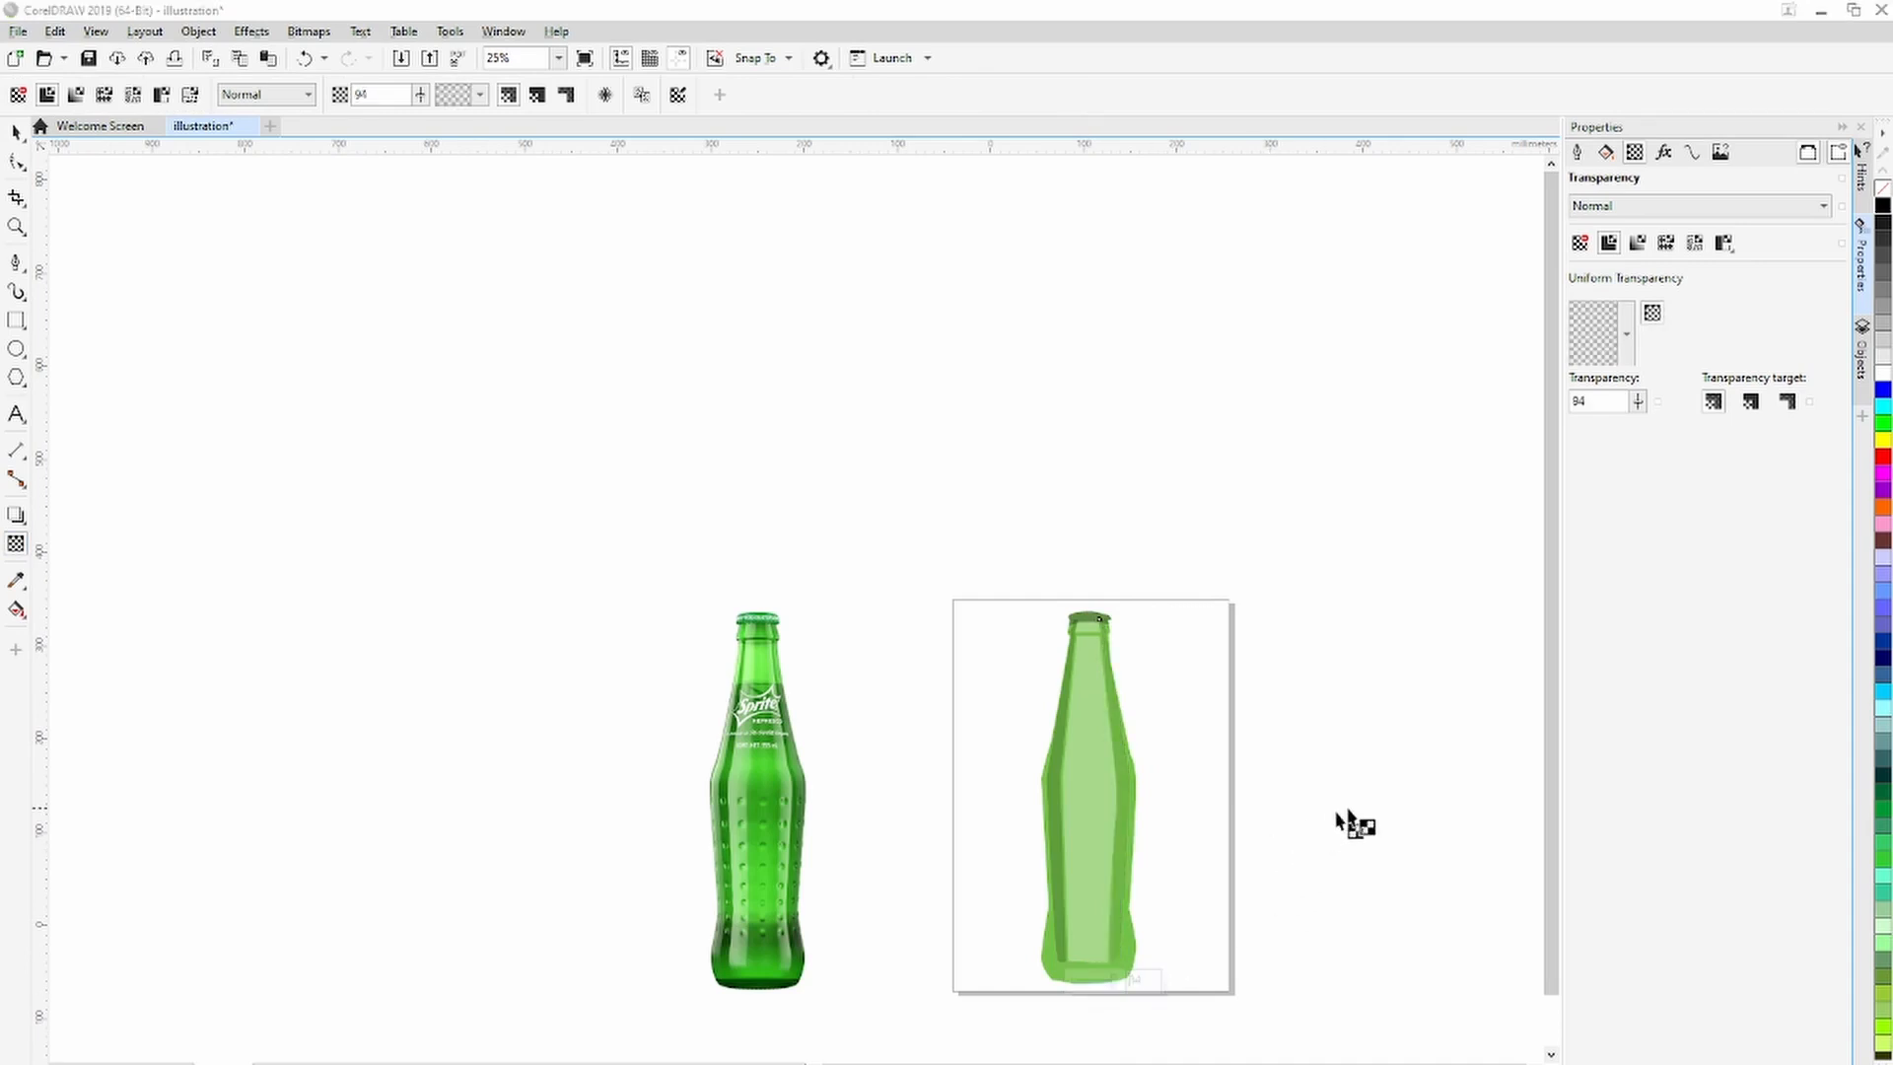
left_click(17, 131)
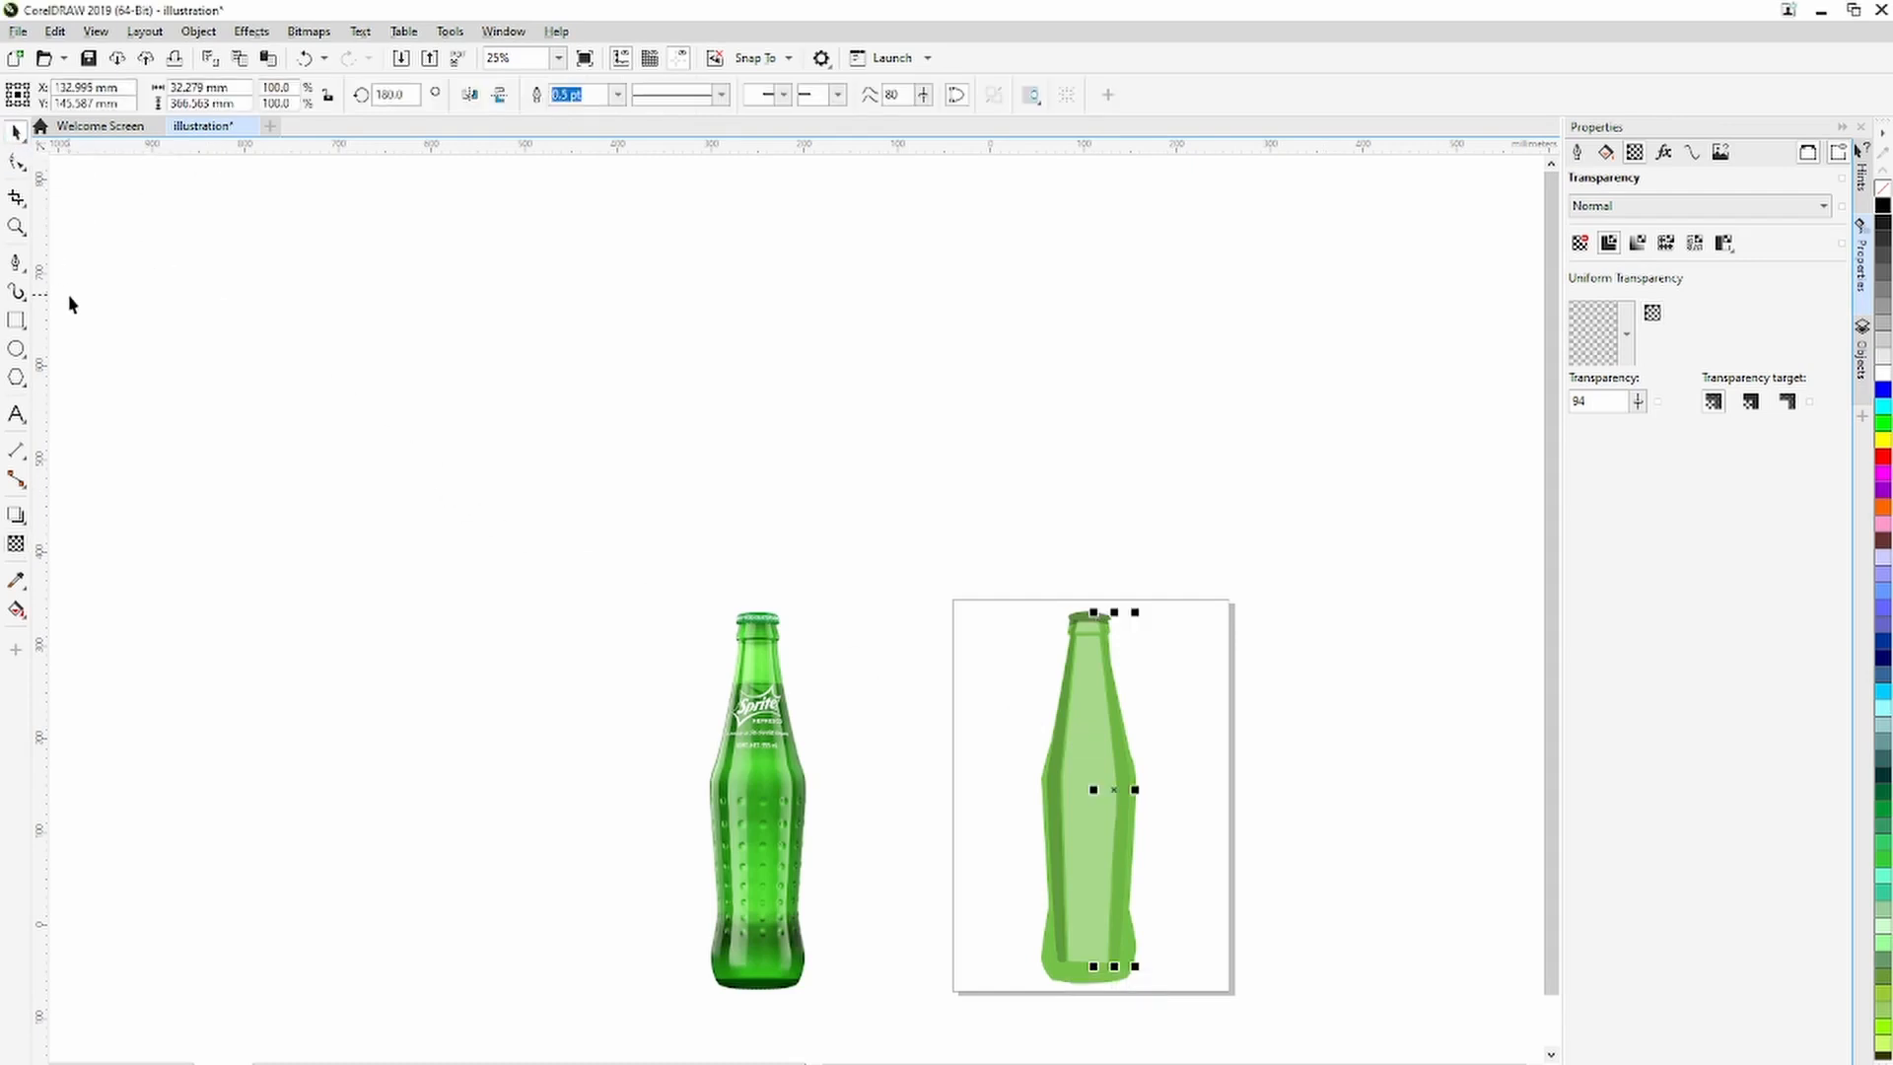
Delete the reference photo of the Sprite bottle beside the page.
scroll(1203, 690, "up", 4)
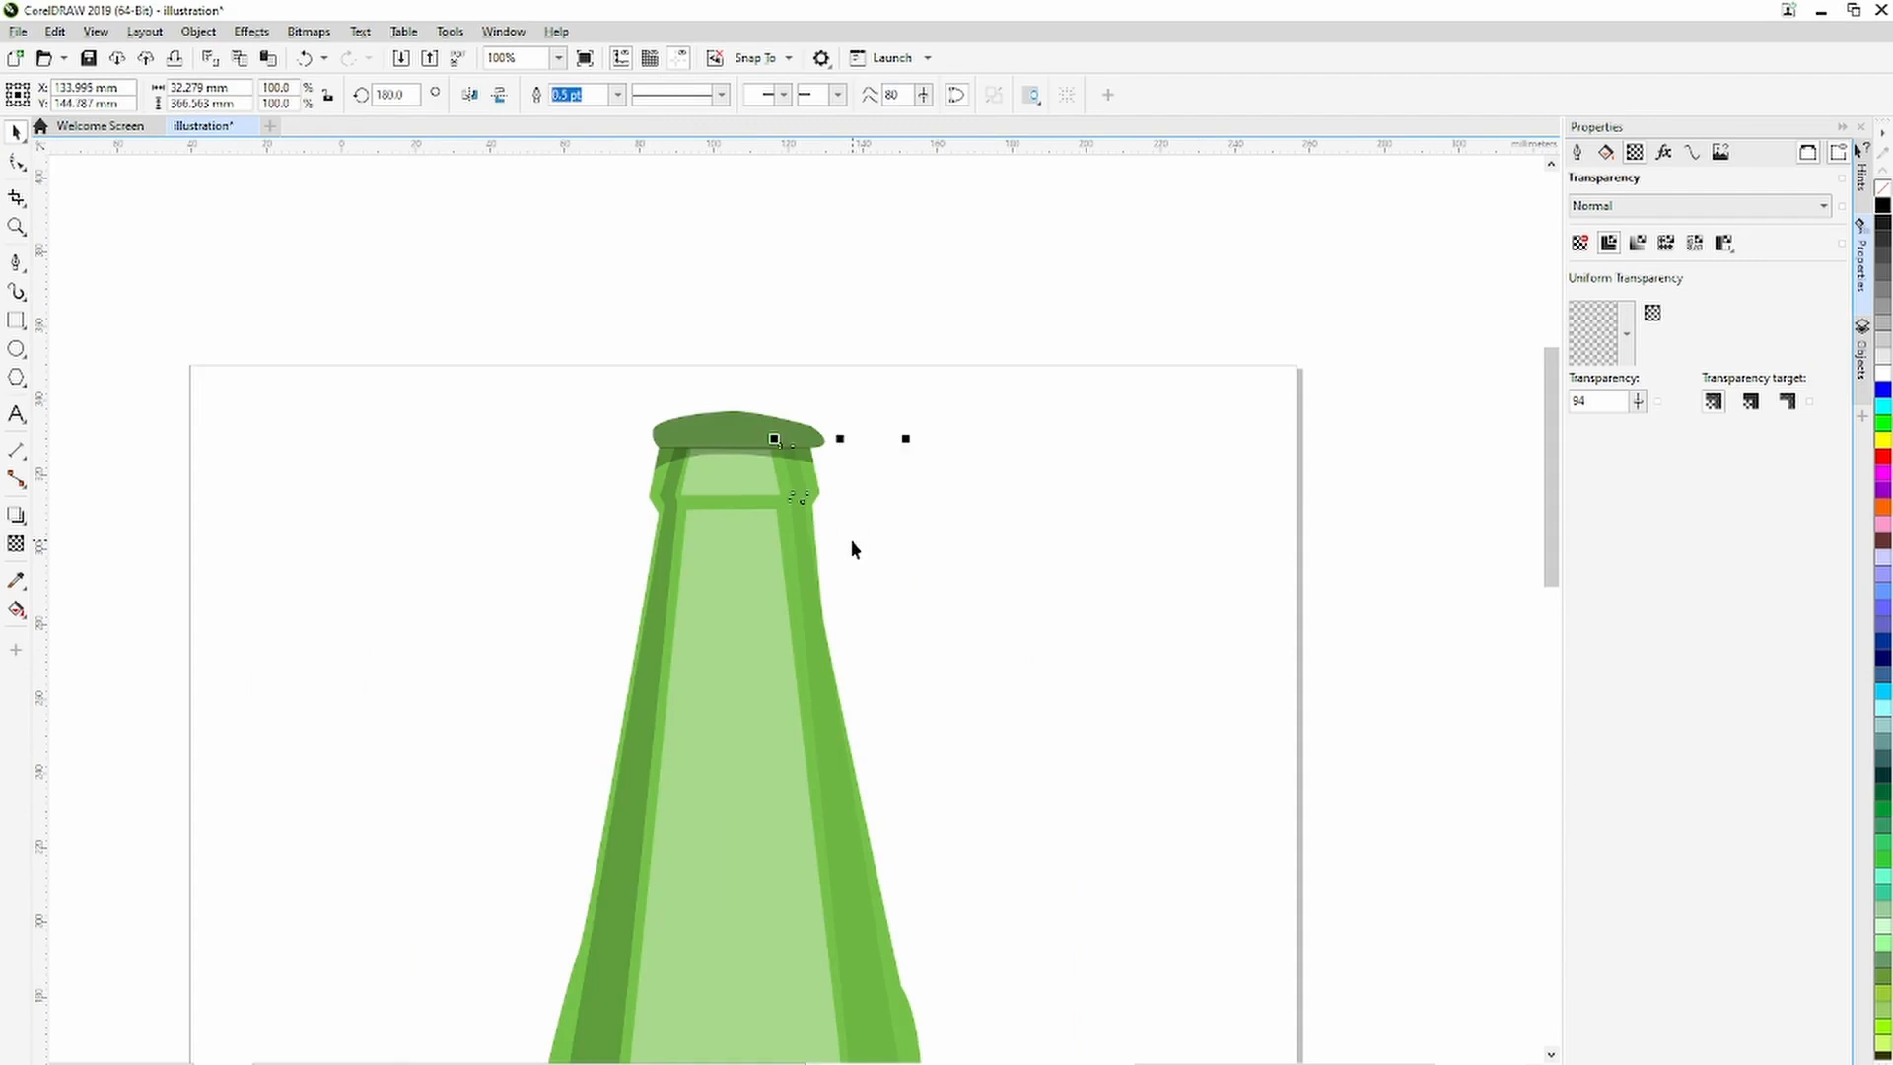
scroll(861, 708, "down", 5)
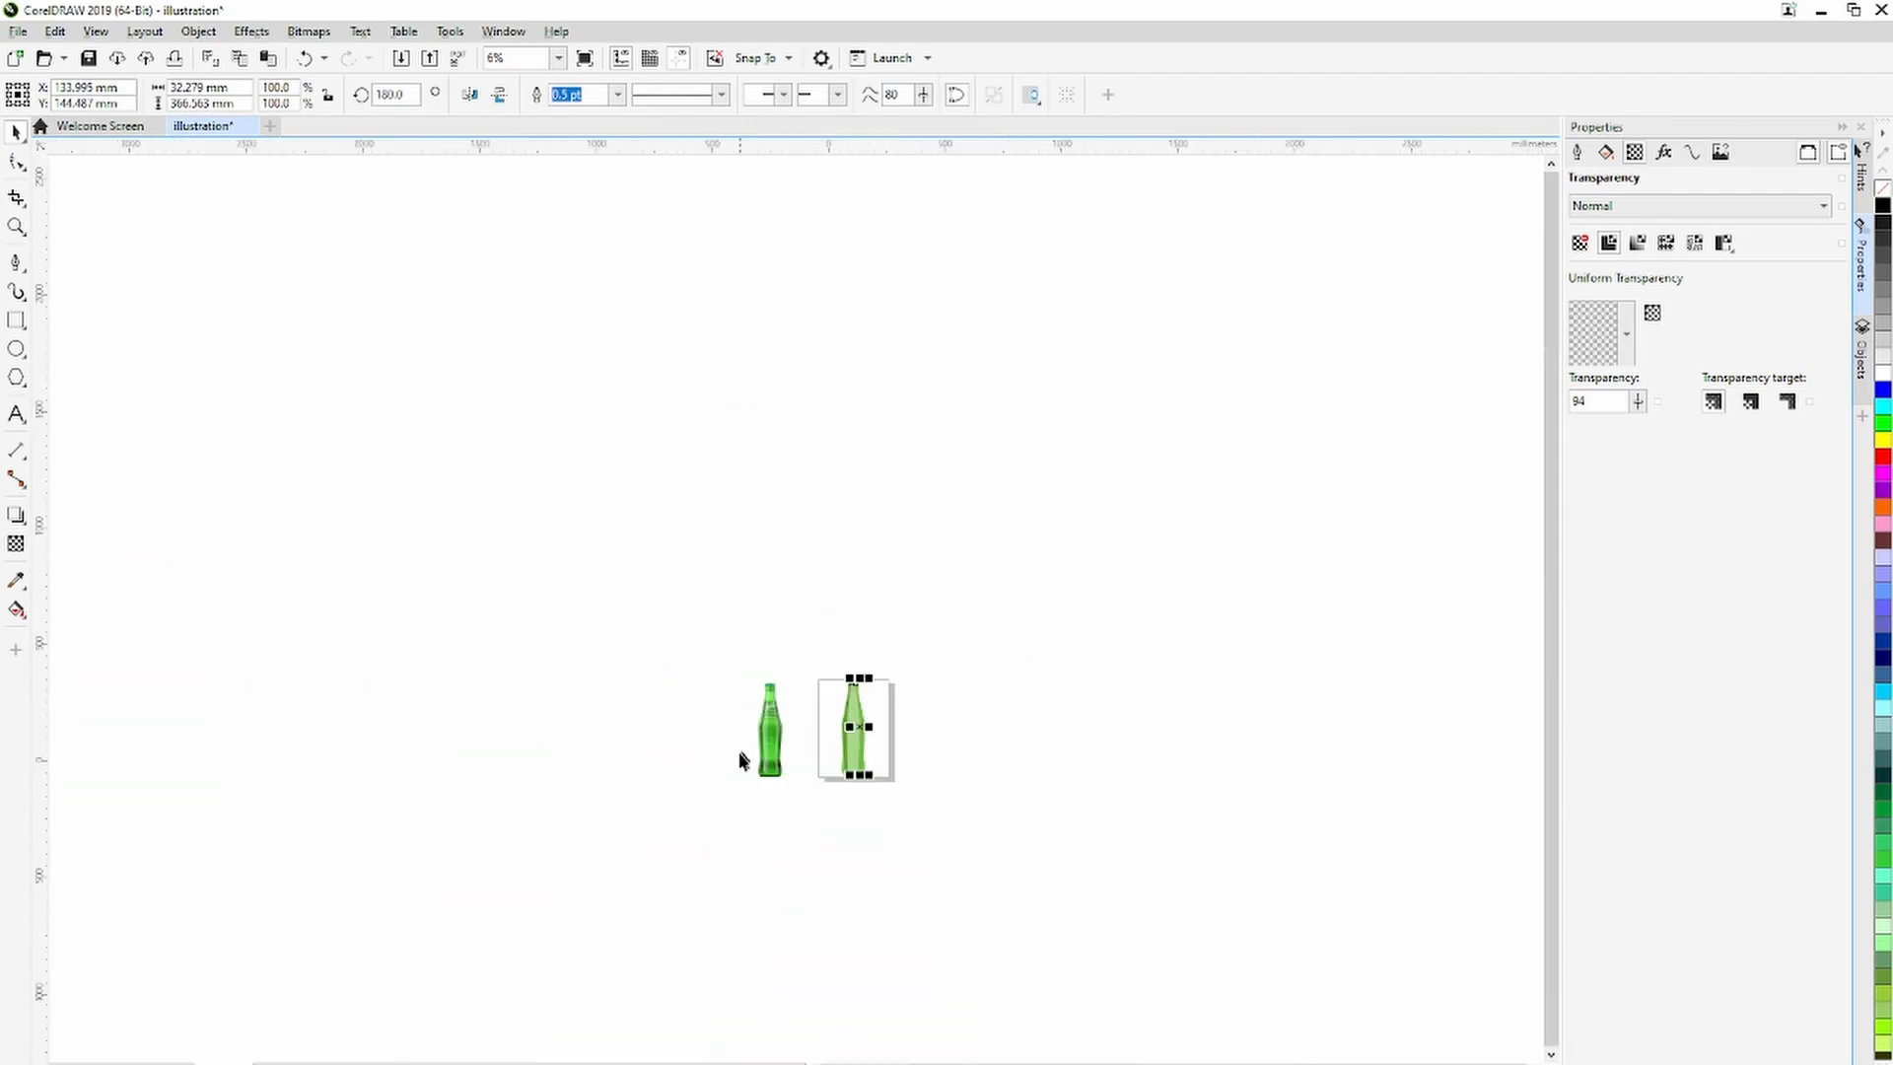
left_click(769, 742)
key("Delete")
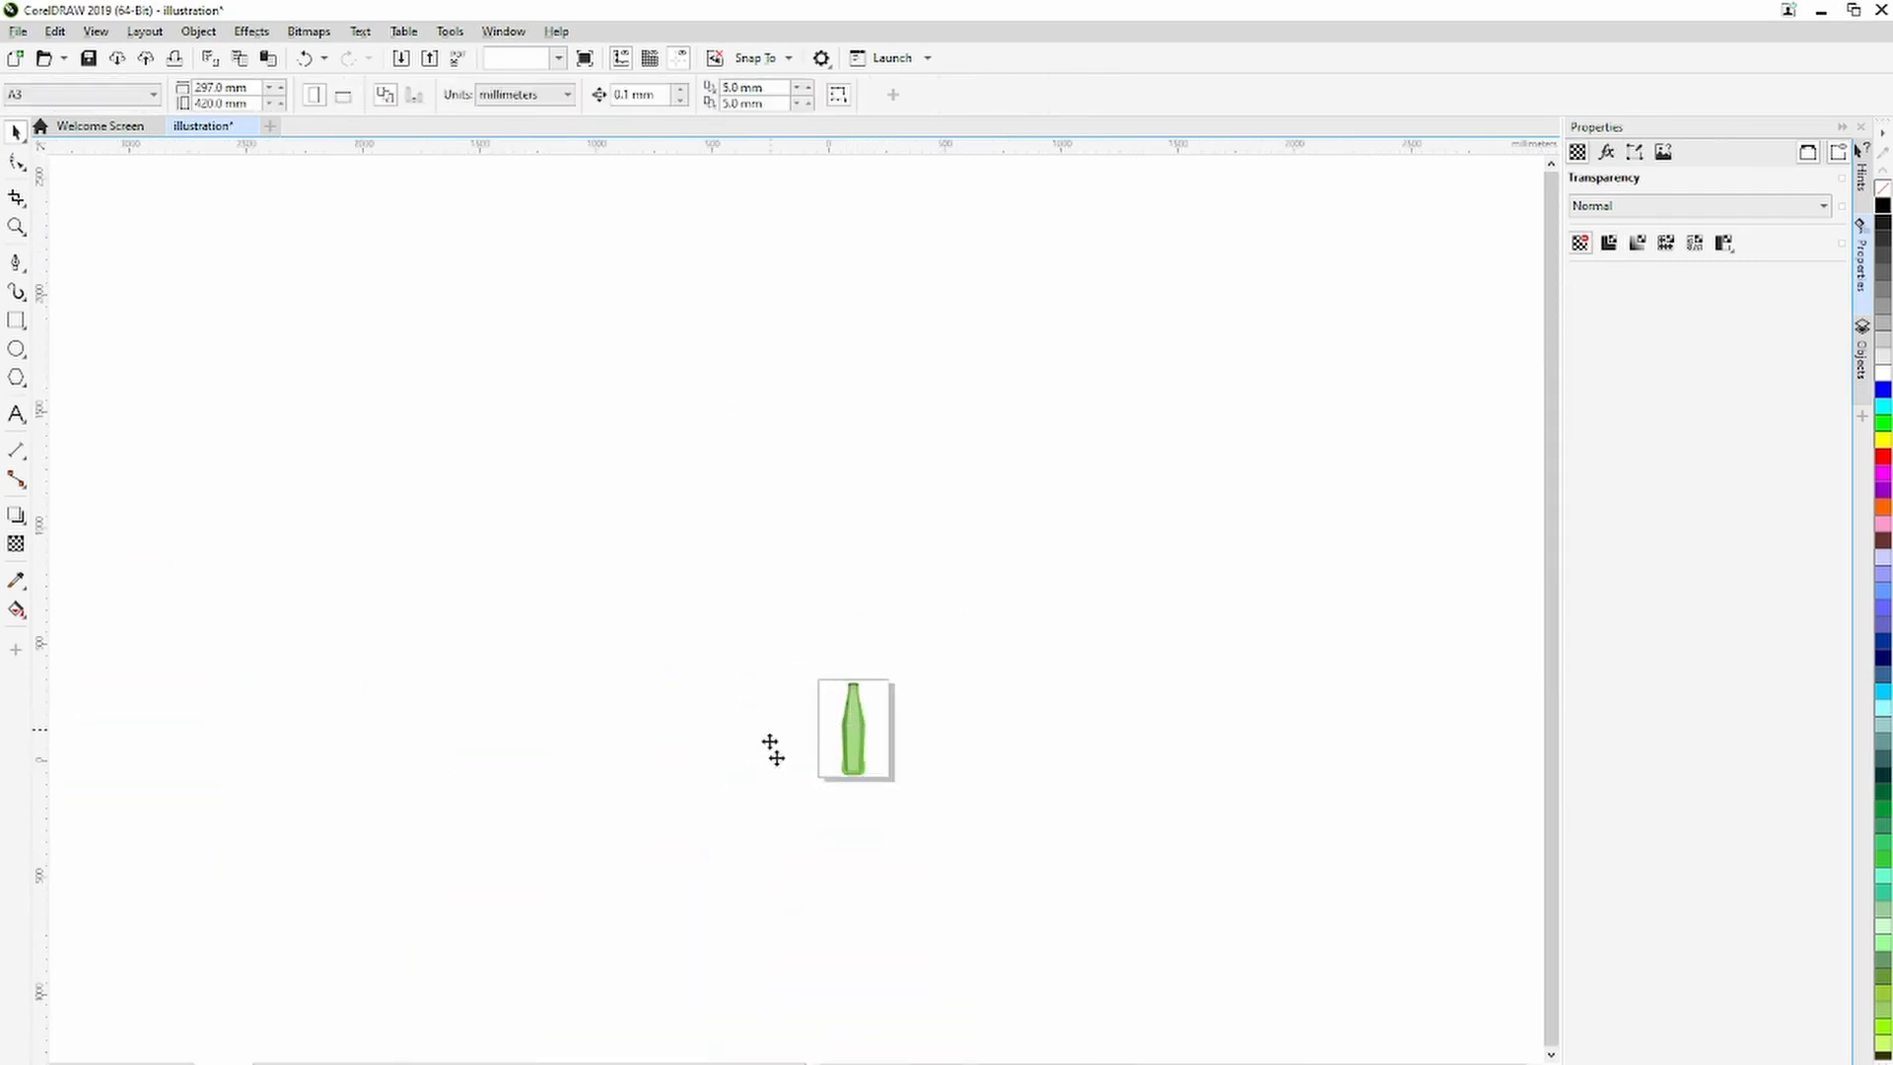
Group all parts of the drawn bottle and scale the group down proportionally to 84.6%, about 86 mm wide and 338 mm high.
scroll(937, 739, "up", 3)
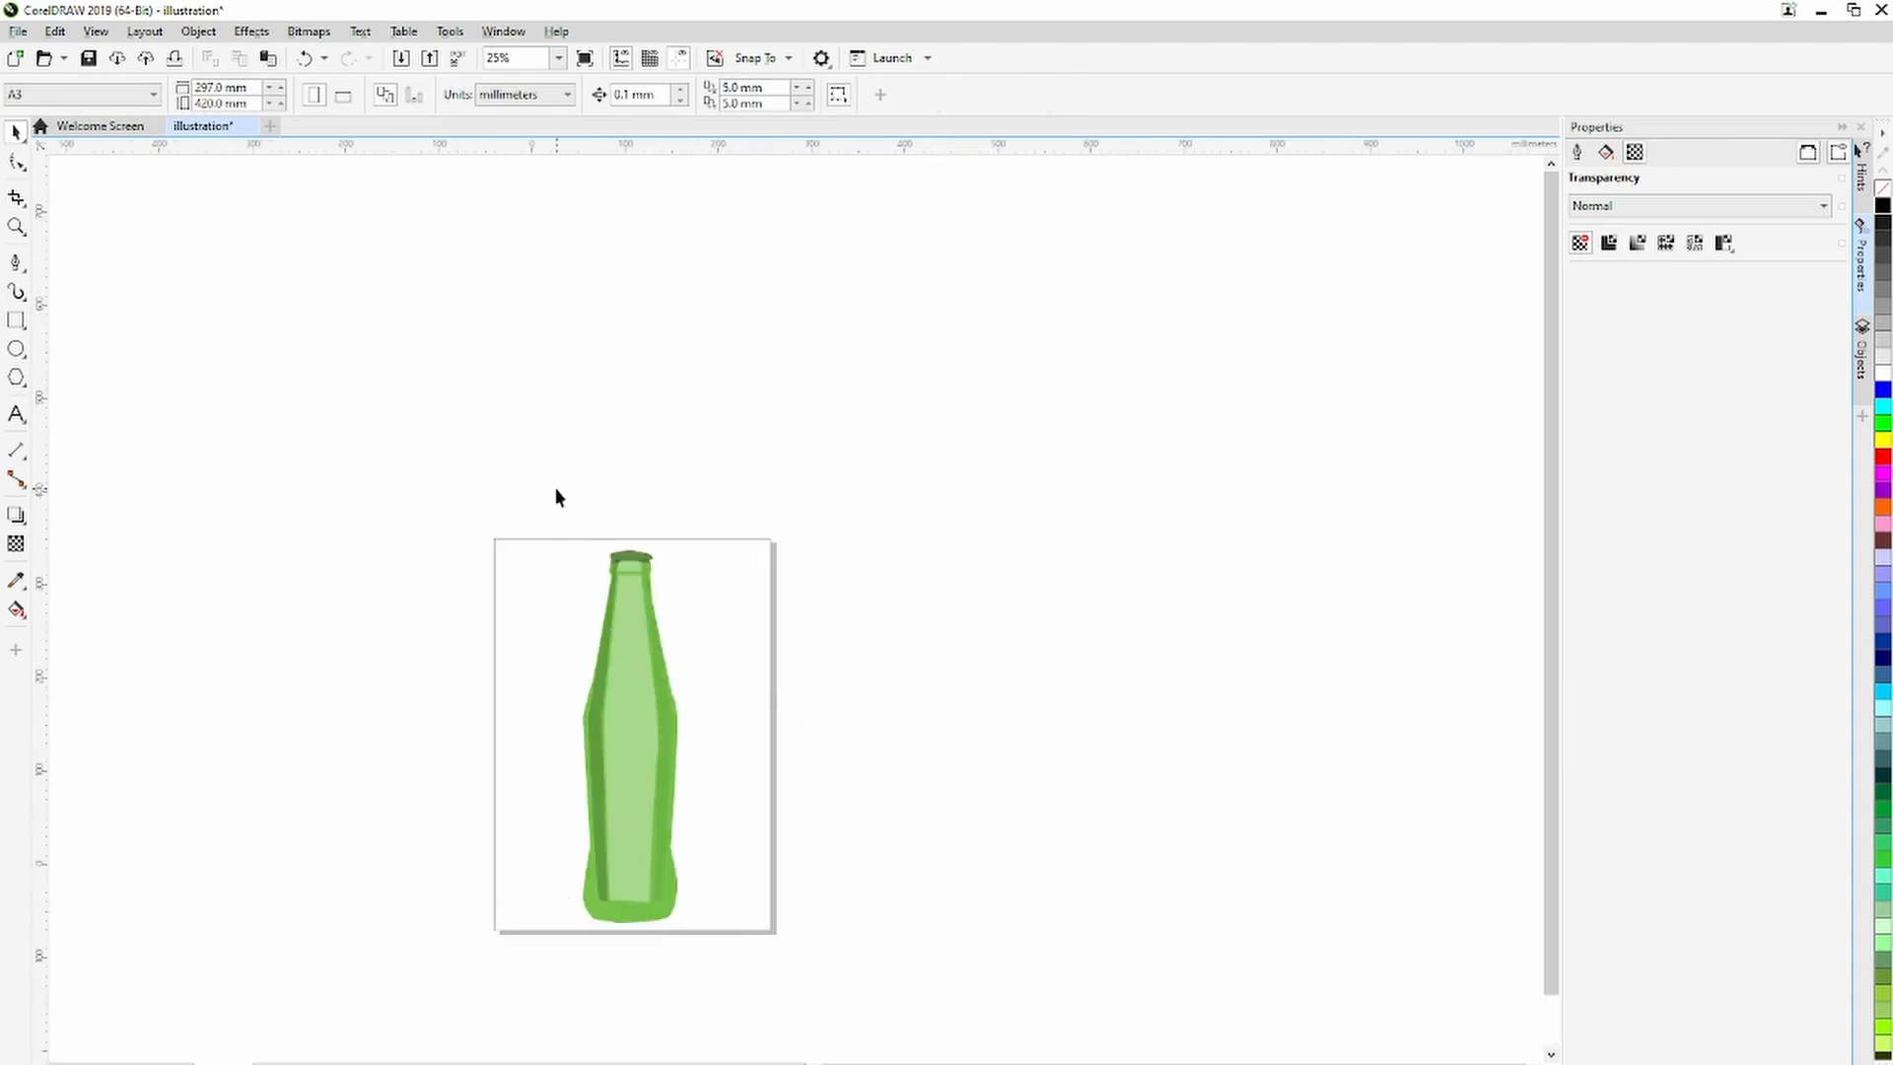
left_click_drag(719, 1035, 730, 1016)
right_click(639, 867)
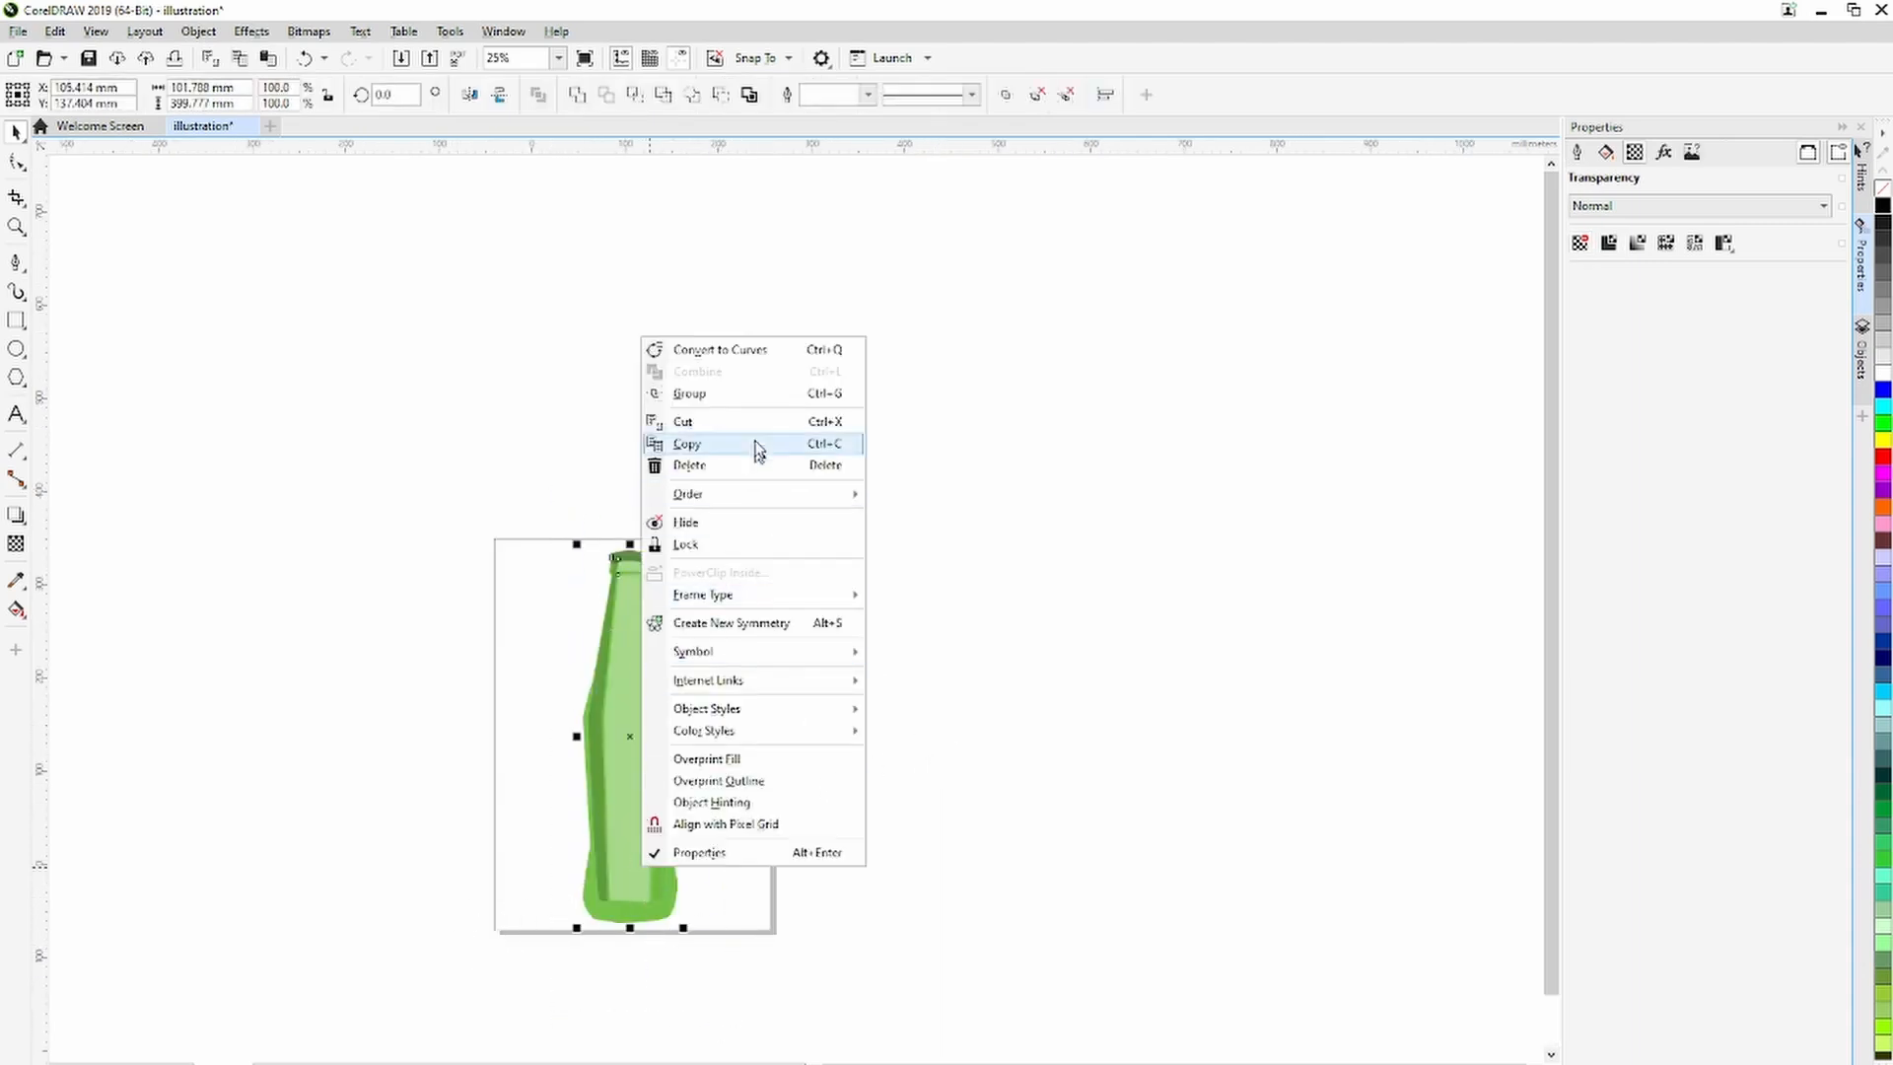
left_click(690, 394)
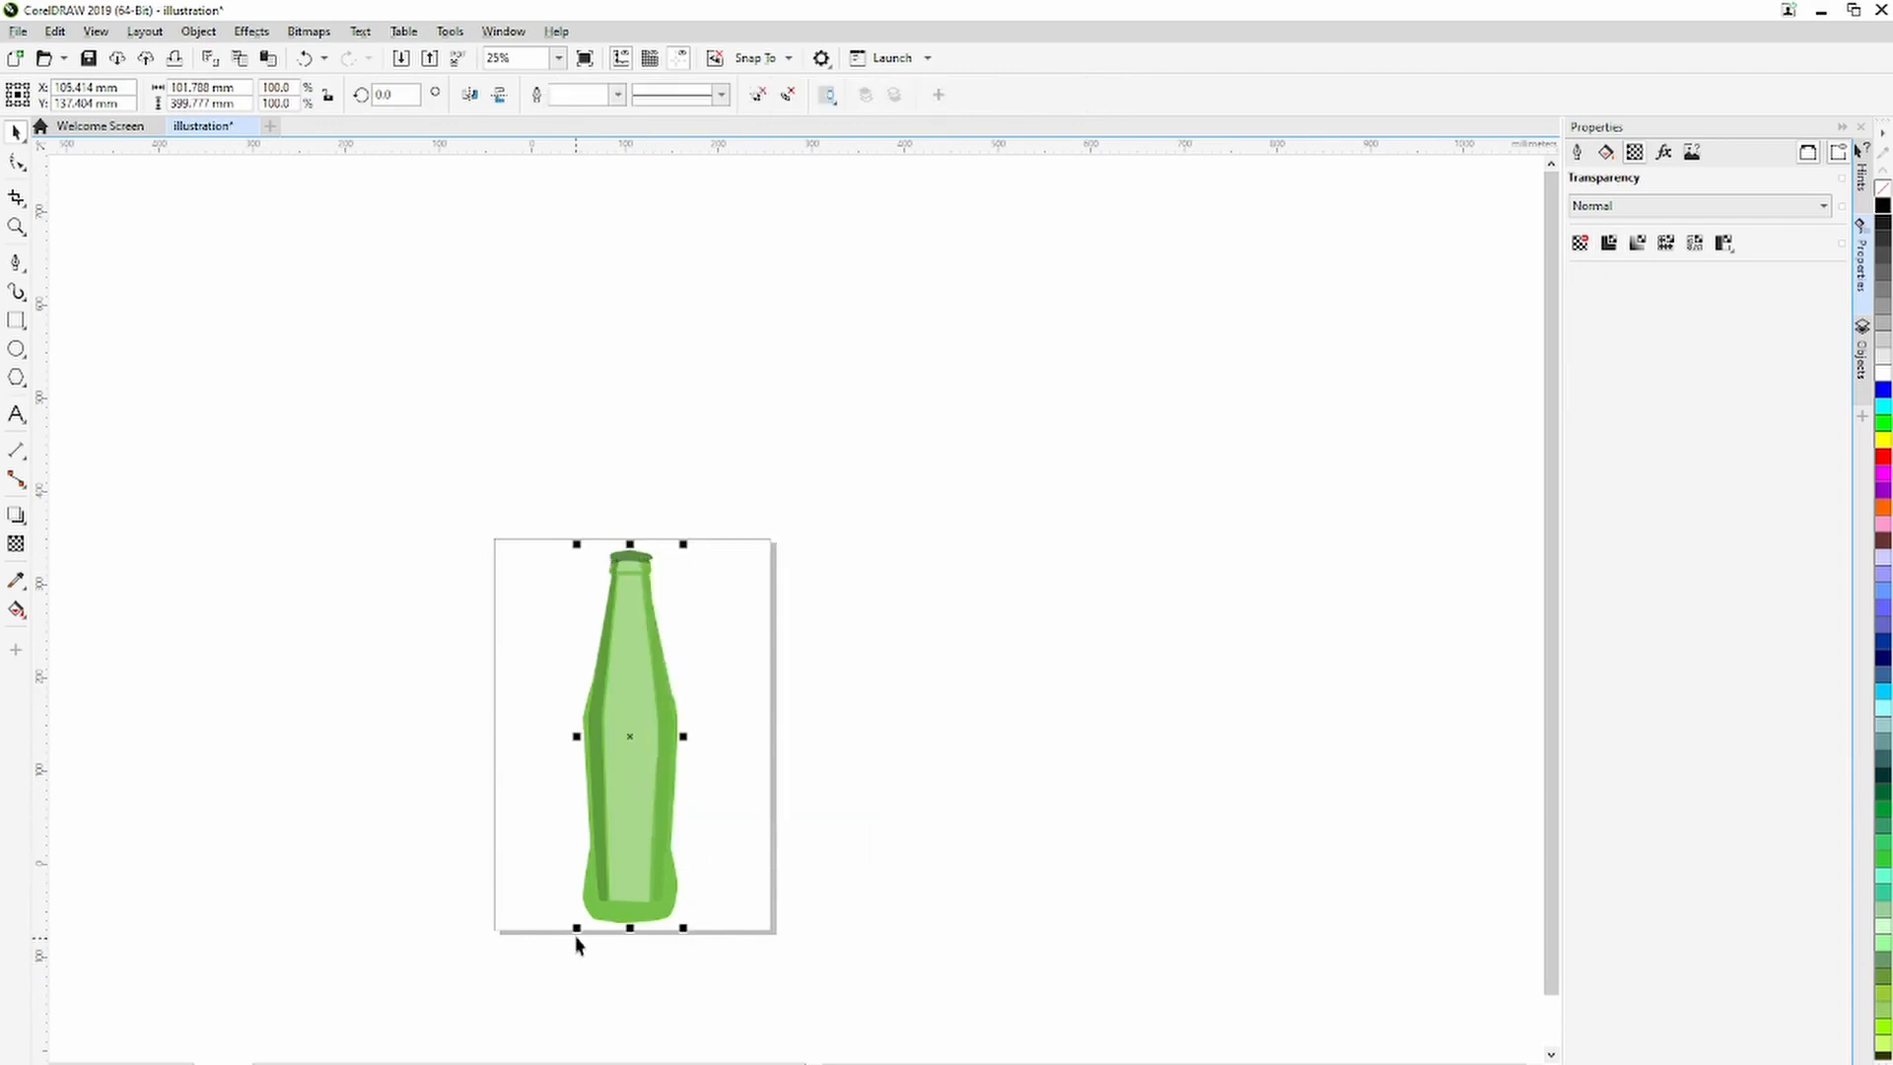
left_click_drag(577, 927, 592, 870)
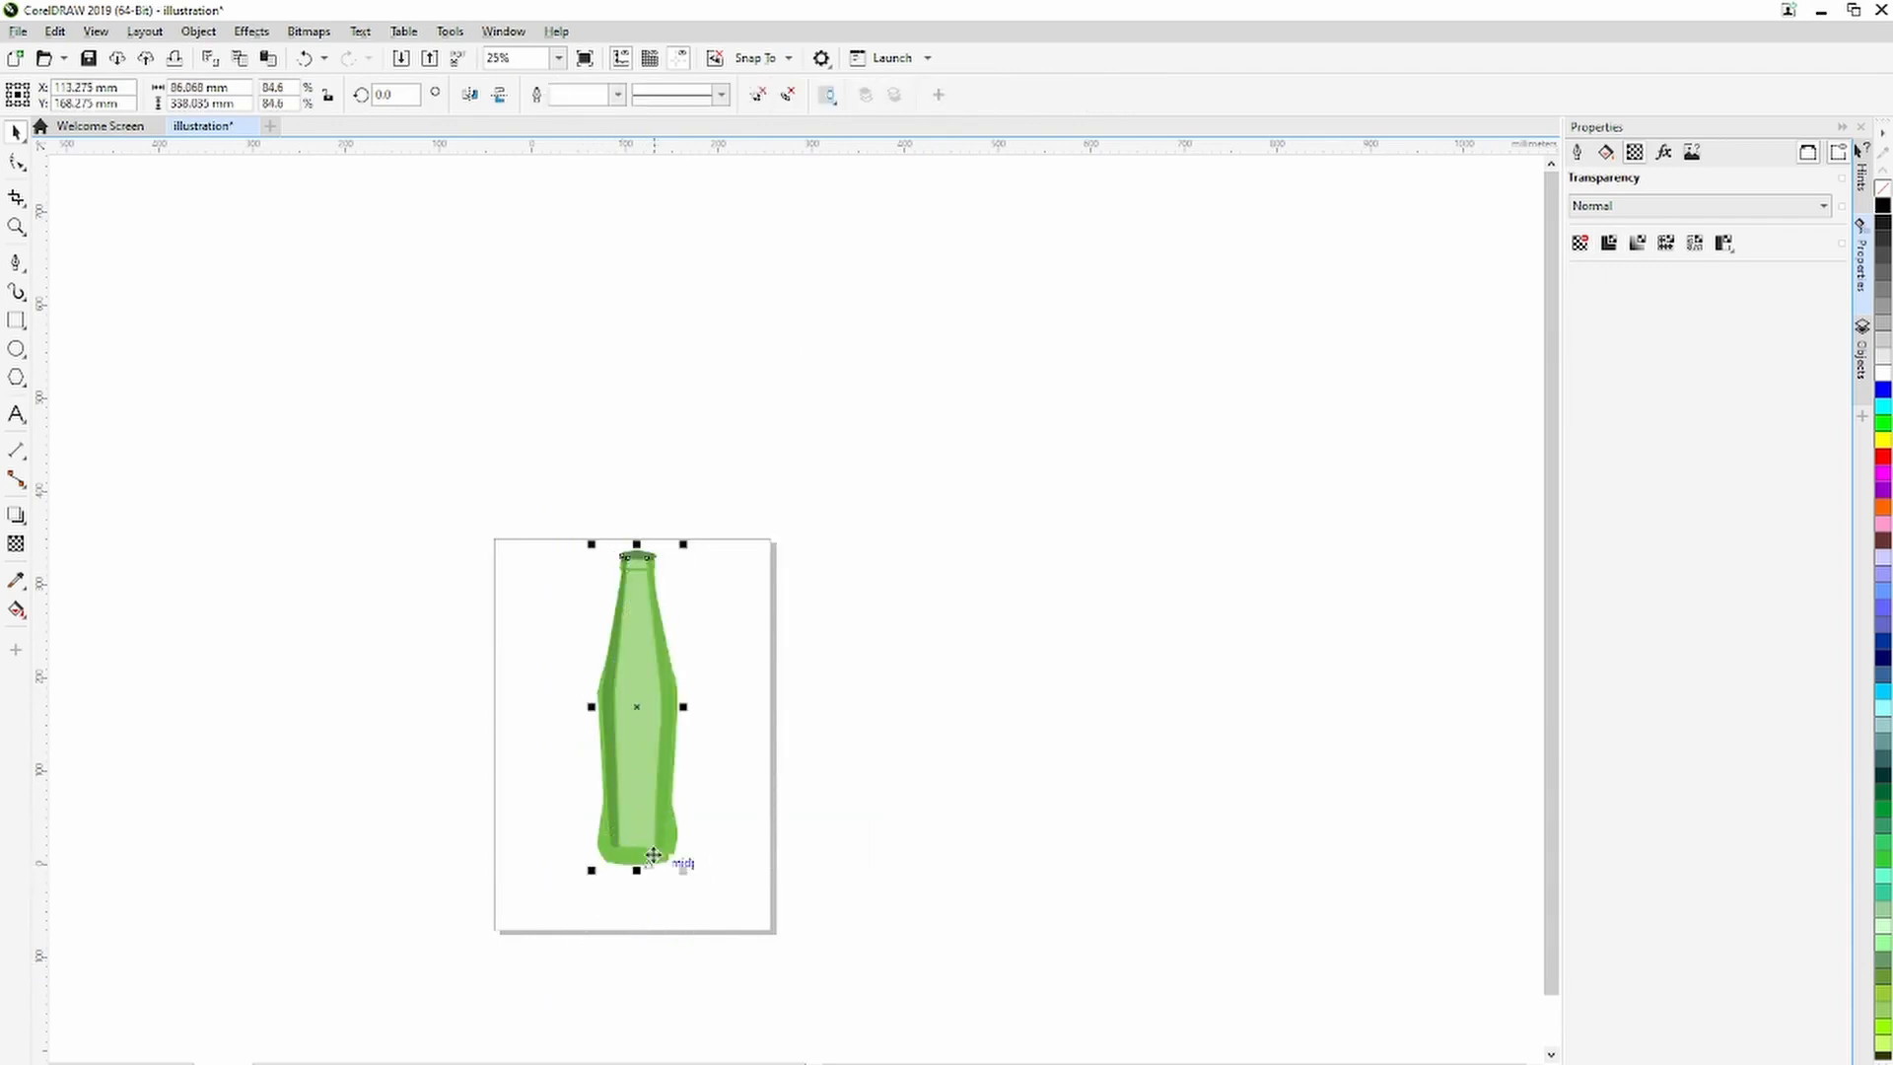
Draw a rectangle across the full page width over the bottle's middle, about 297 mm wide and 167 mm high.
left_click(16, 321)
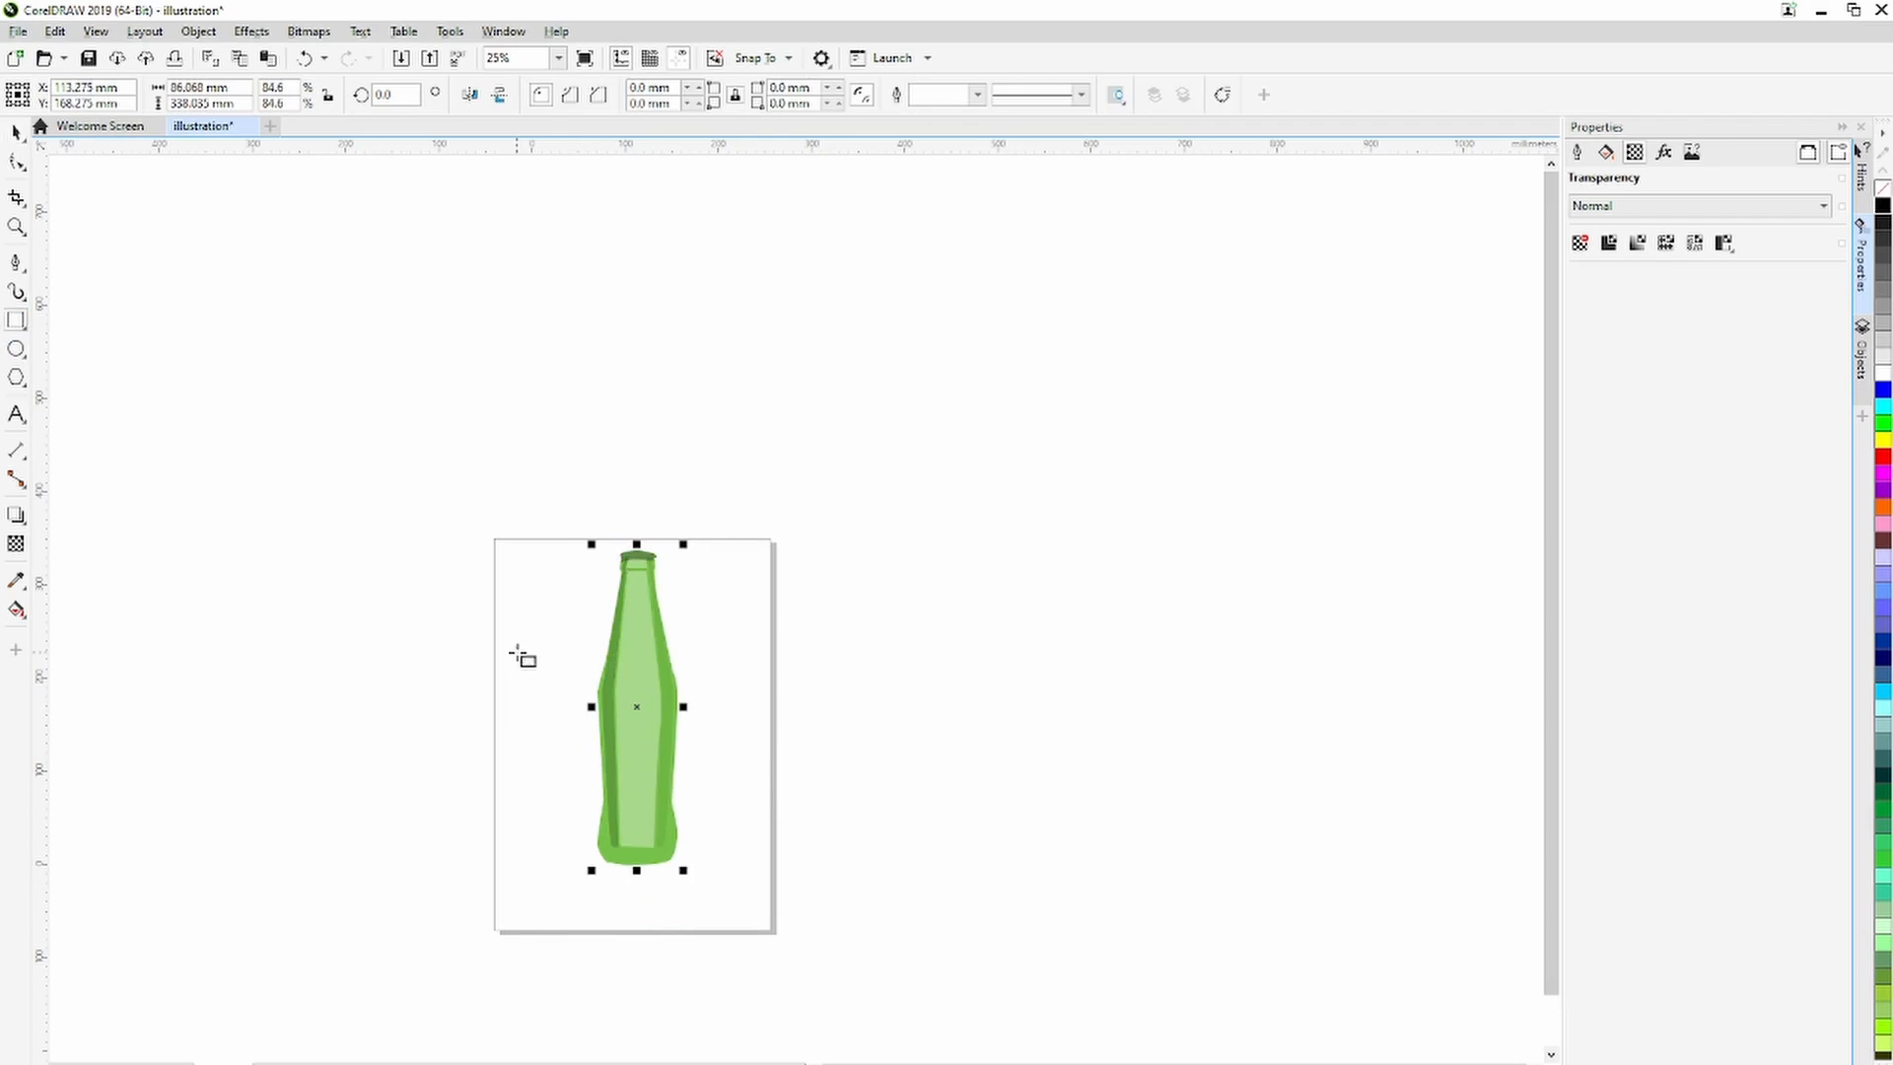
left_click_drag(495, 608, 775, 767)
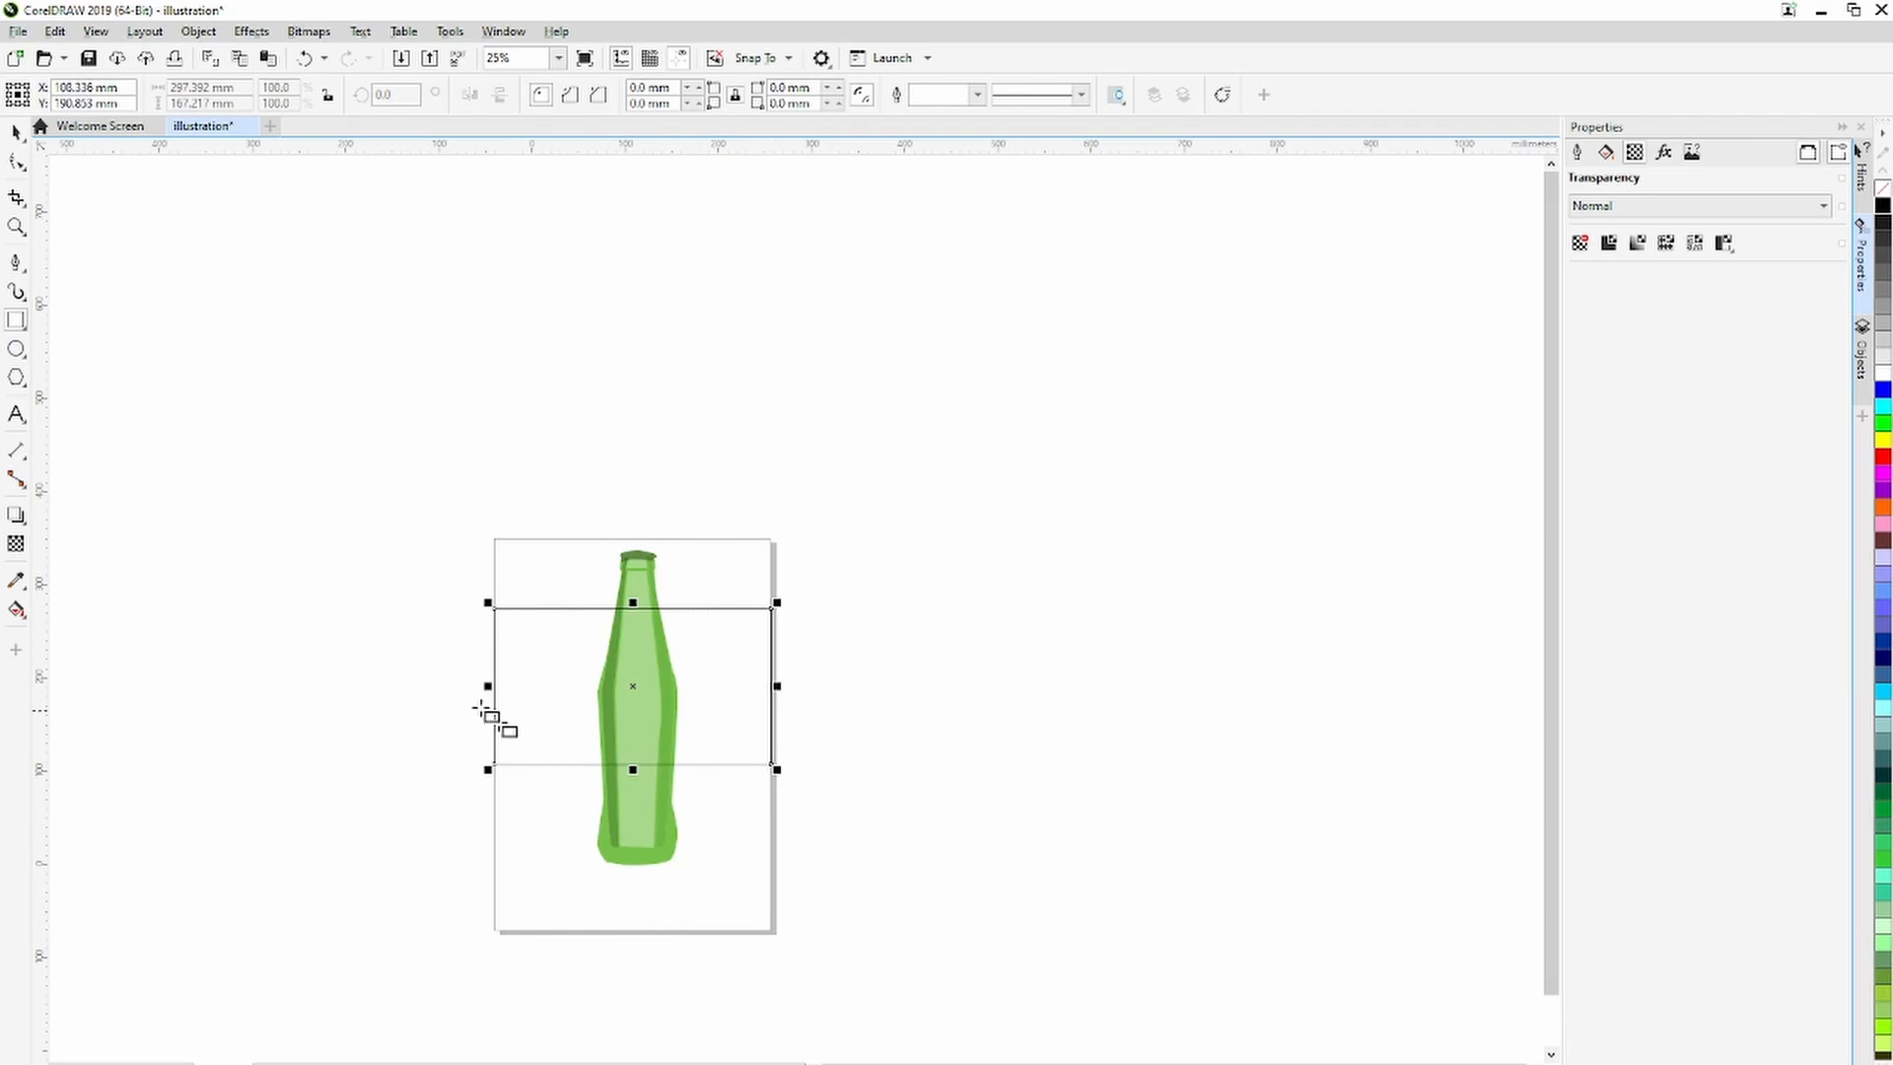
left_click(15, 134)
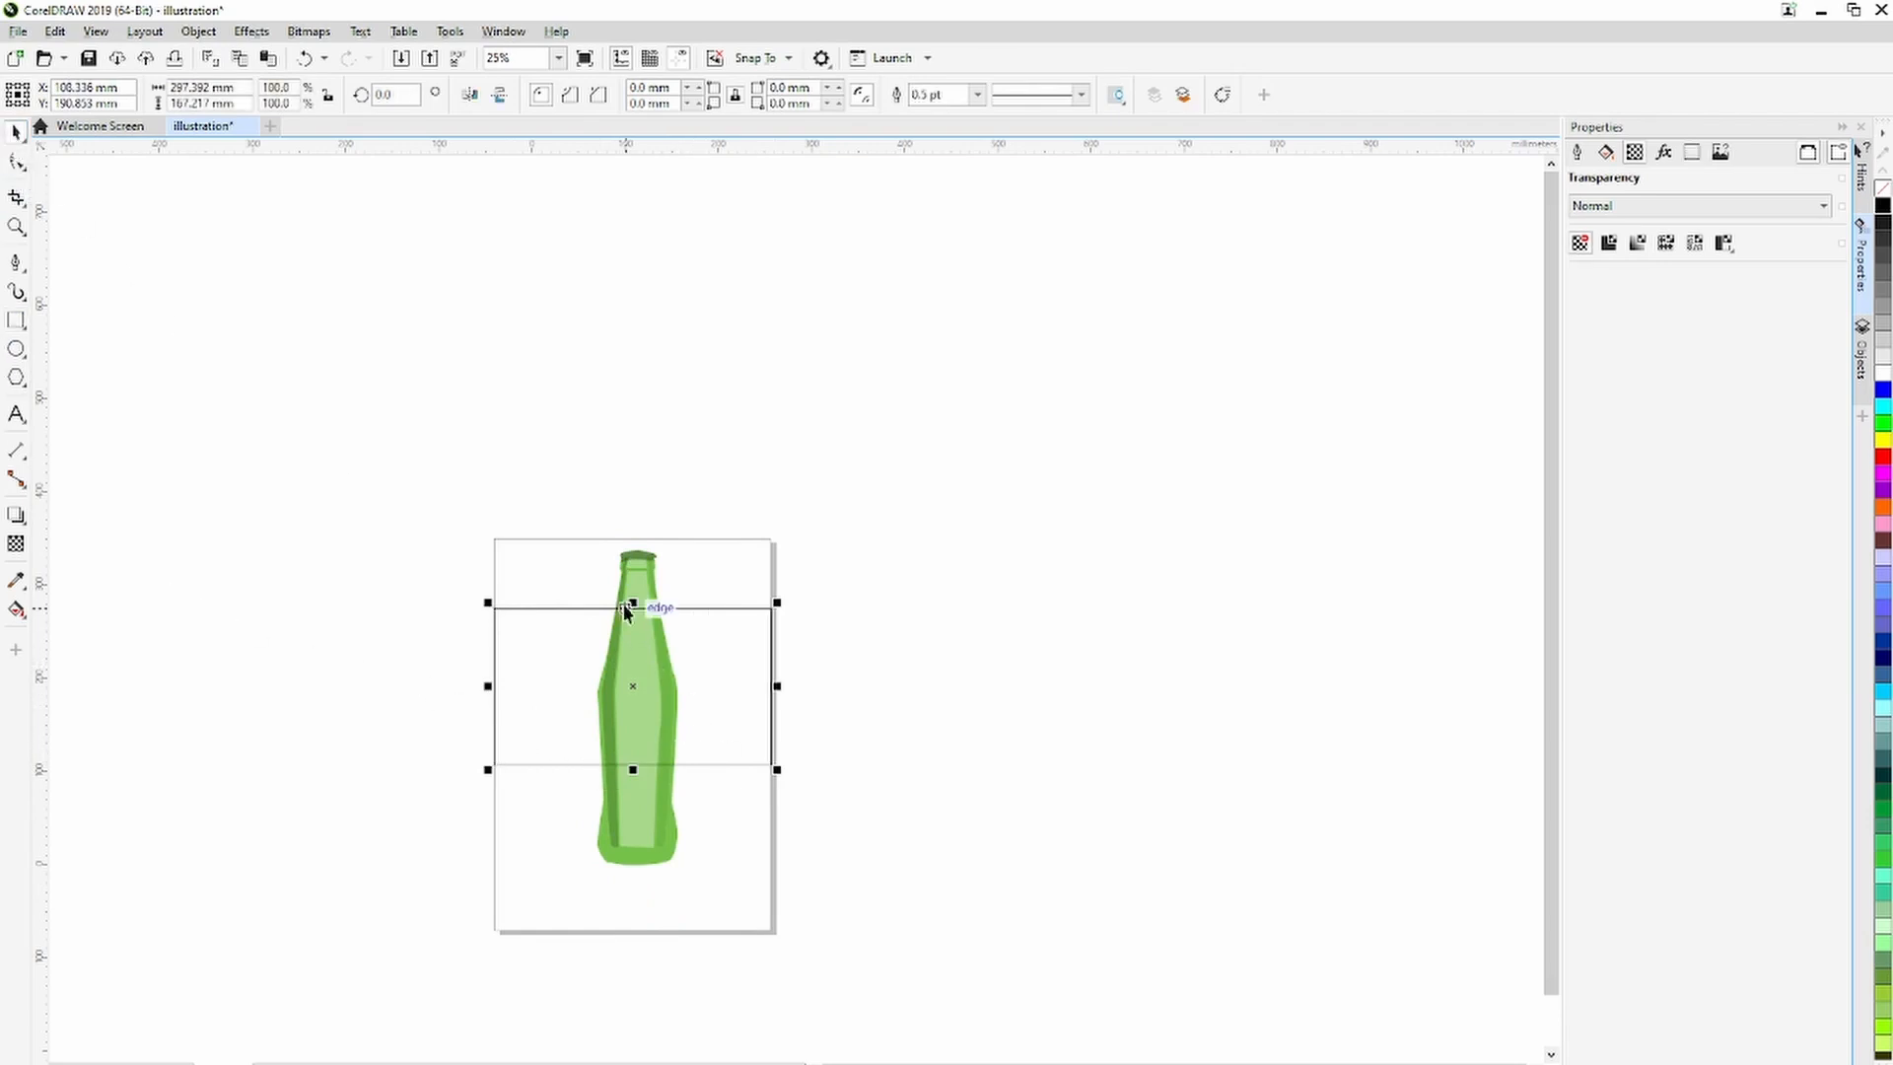
Stretch the rectangle up to the page's top edge, about 243 mm high, and place a copy directly below it, shortened to about 168 mm high.
left_click_drag(633, 604, 631, 537)
left_click_drag(748, 689, 722, 935)
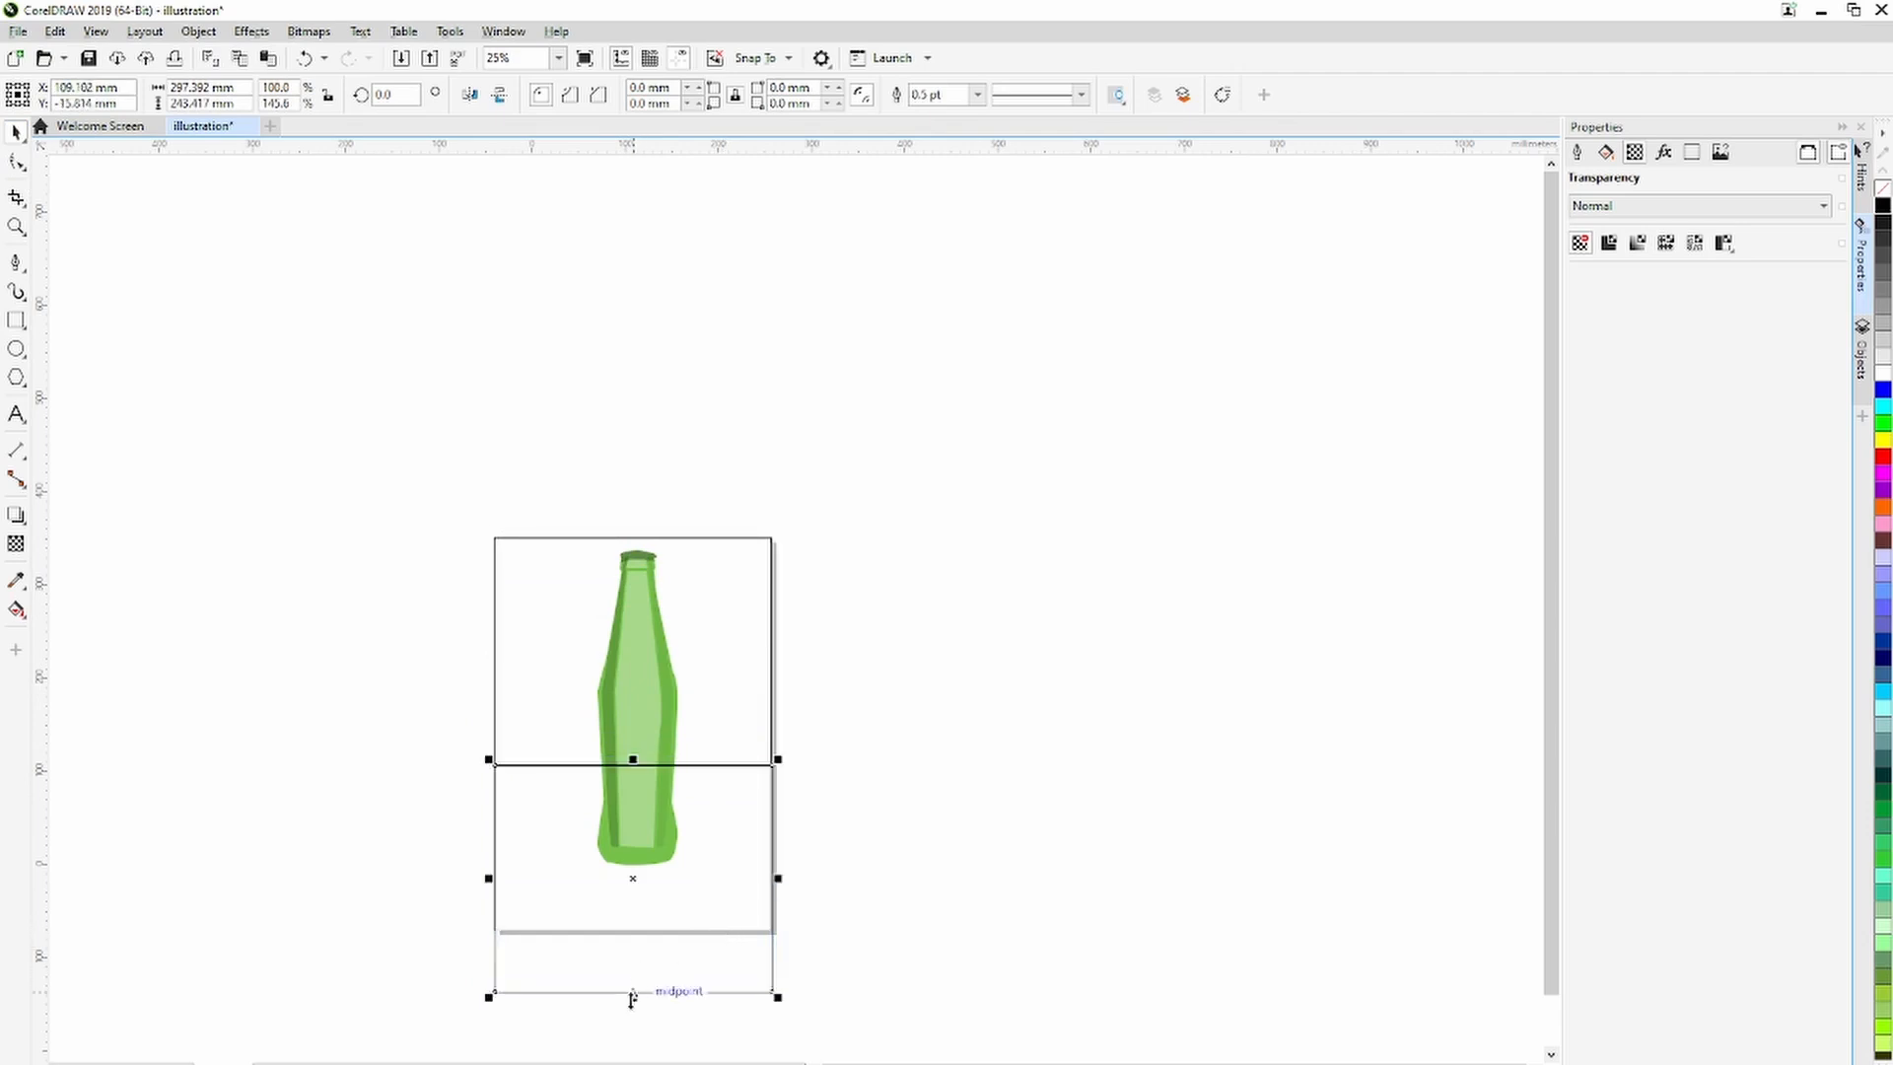
left_click_drag(632, 996, 626, 930)
Give the upper rectangle a uniform dusty pink fill, #C4A1A1, and remove its outline.
left_click(733, 583)
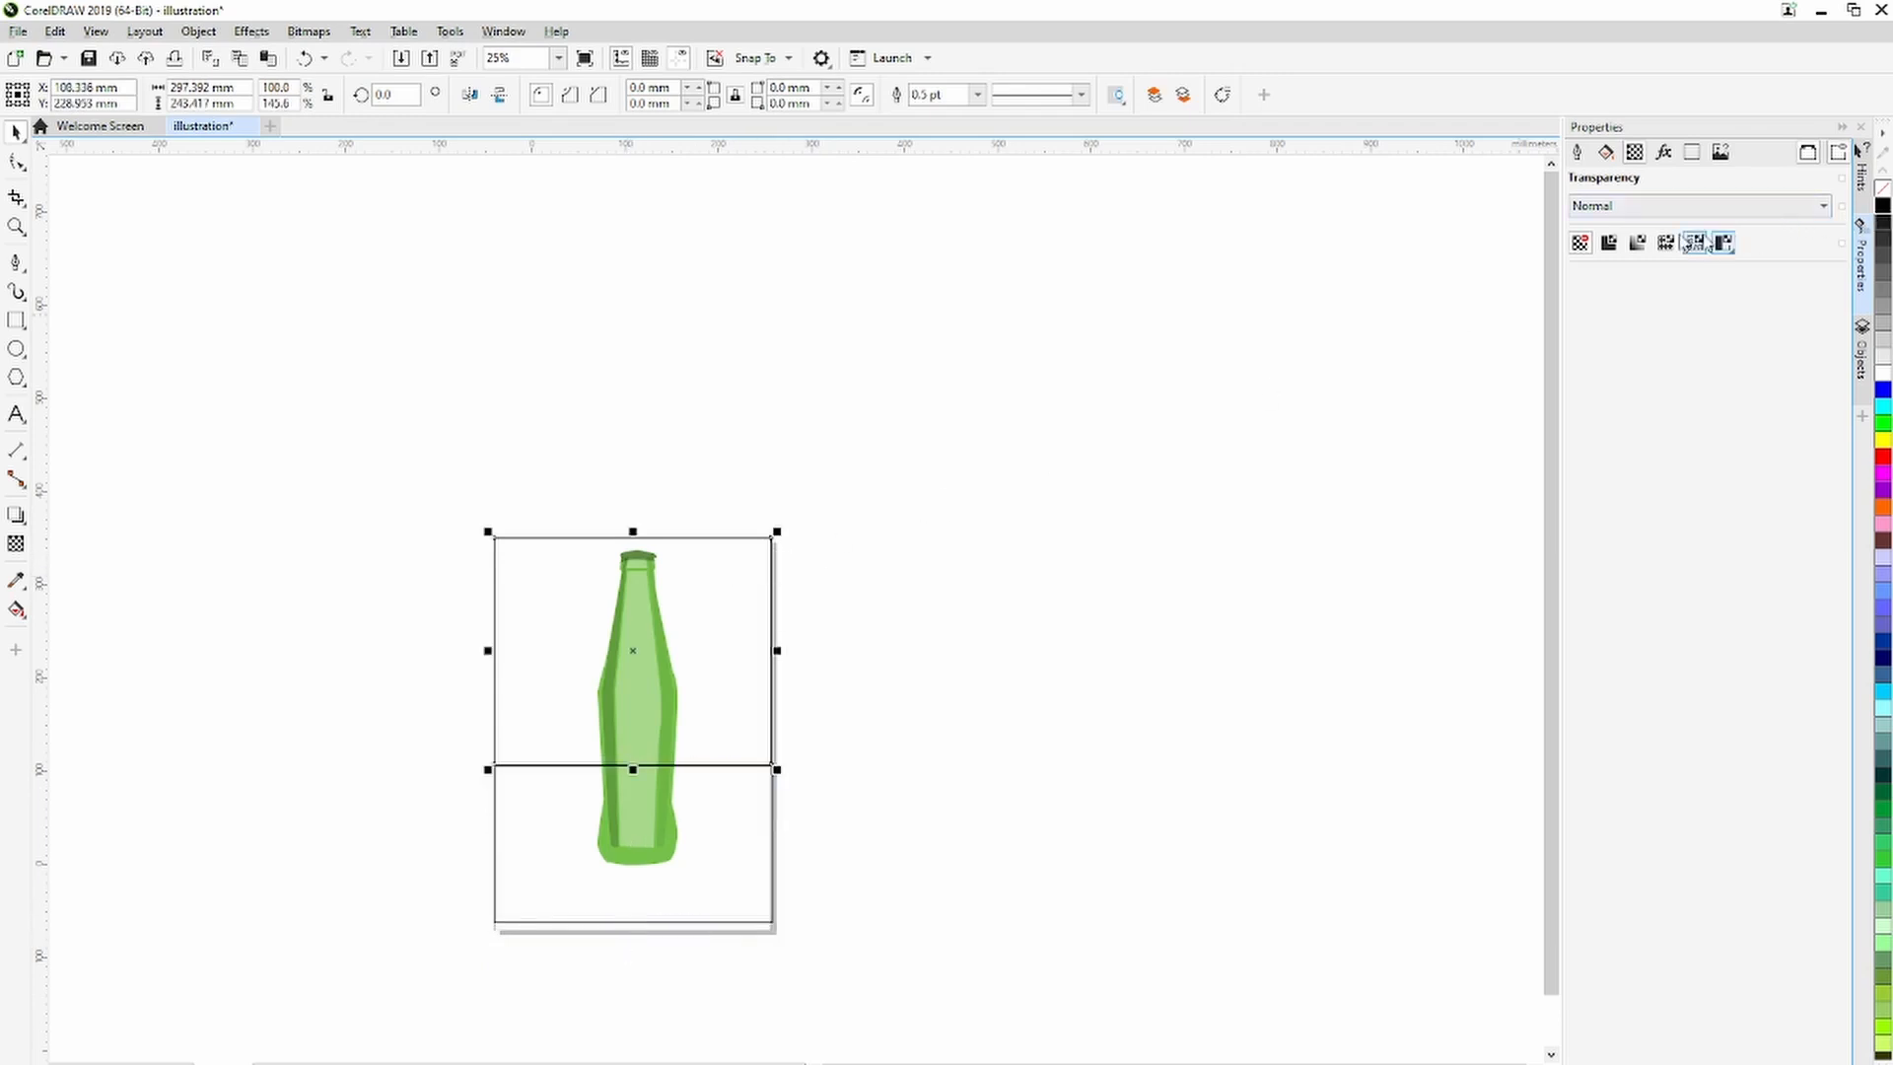
left_click(1605, 151)
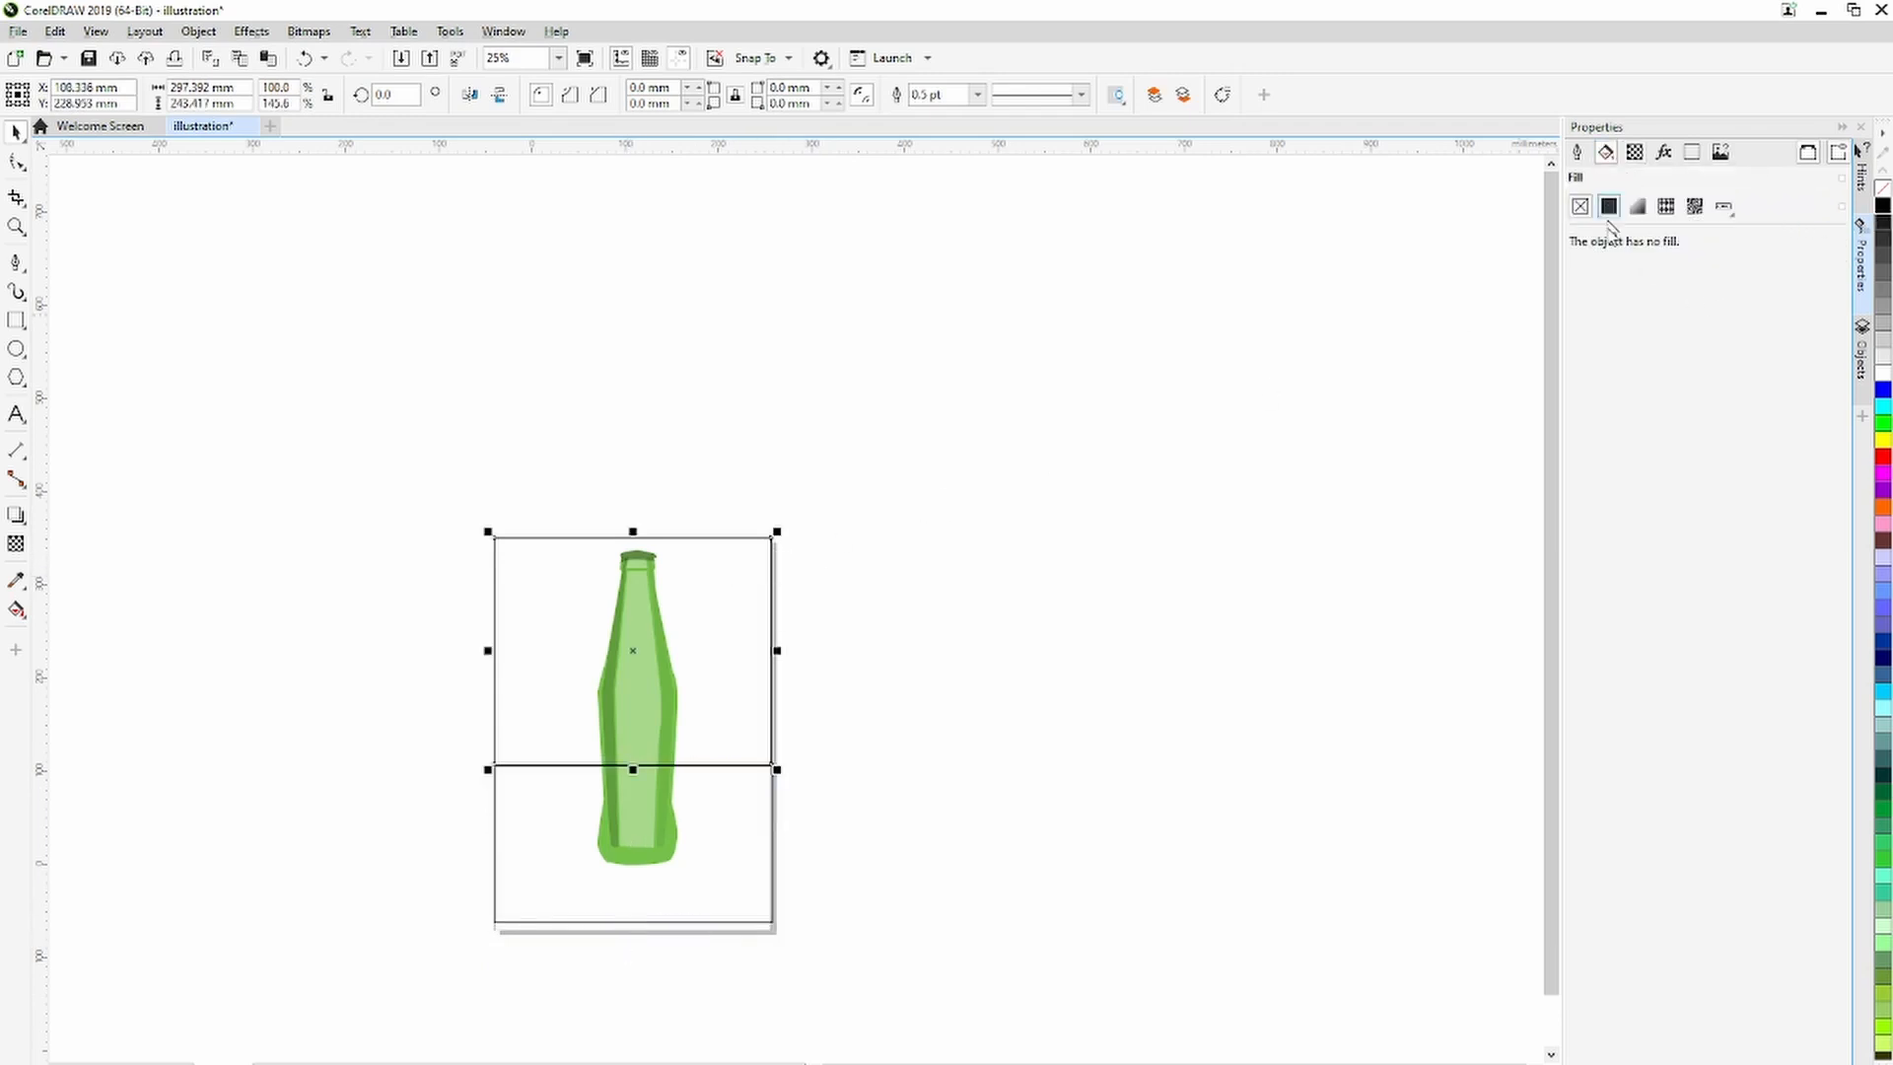
left_click(1608, 206)
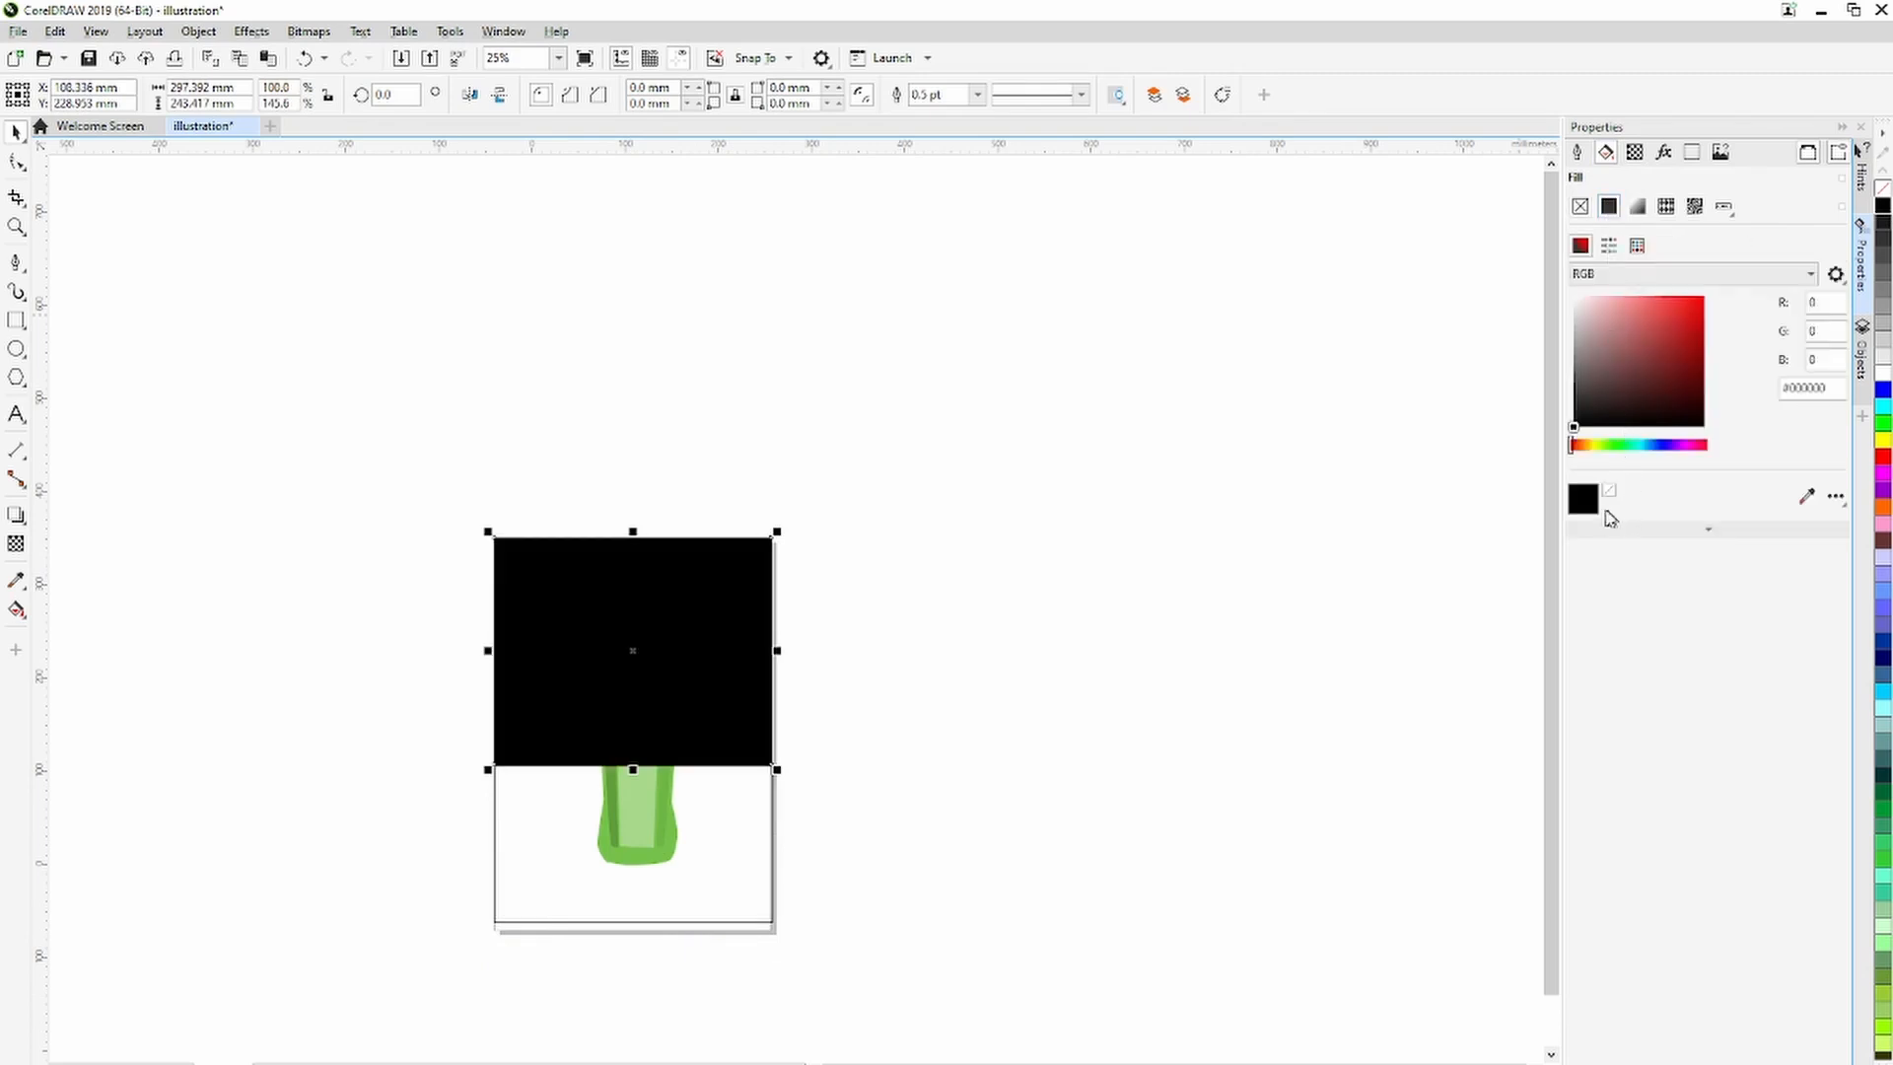
left_click(1603, 340)
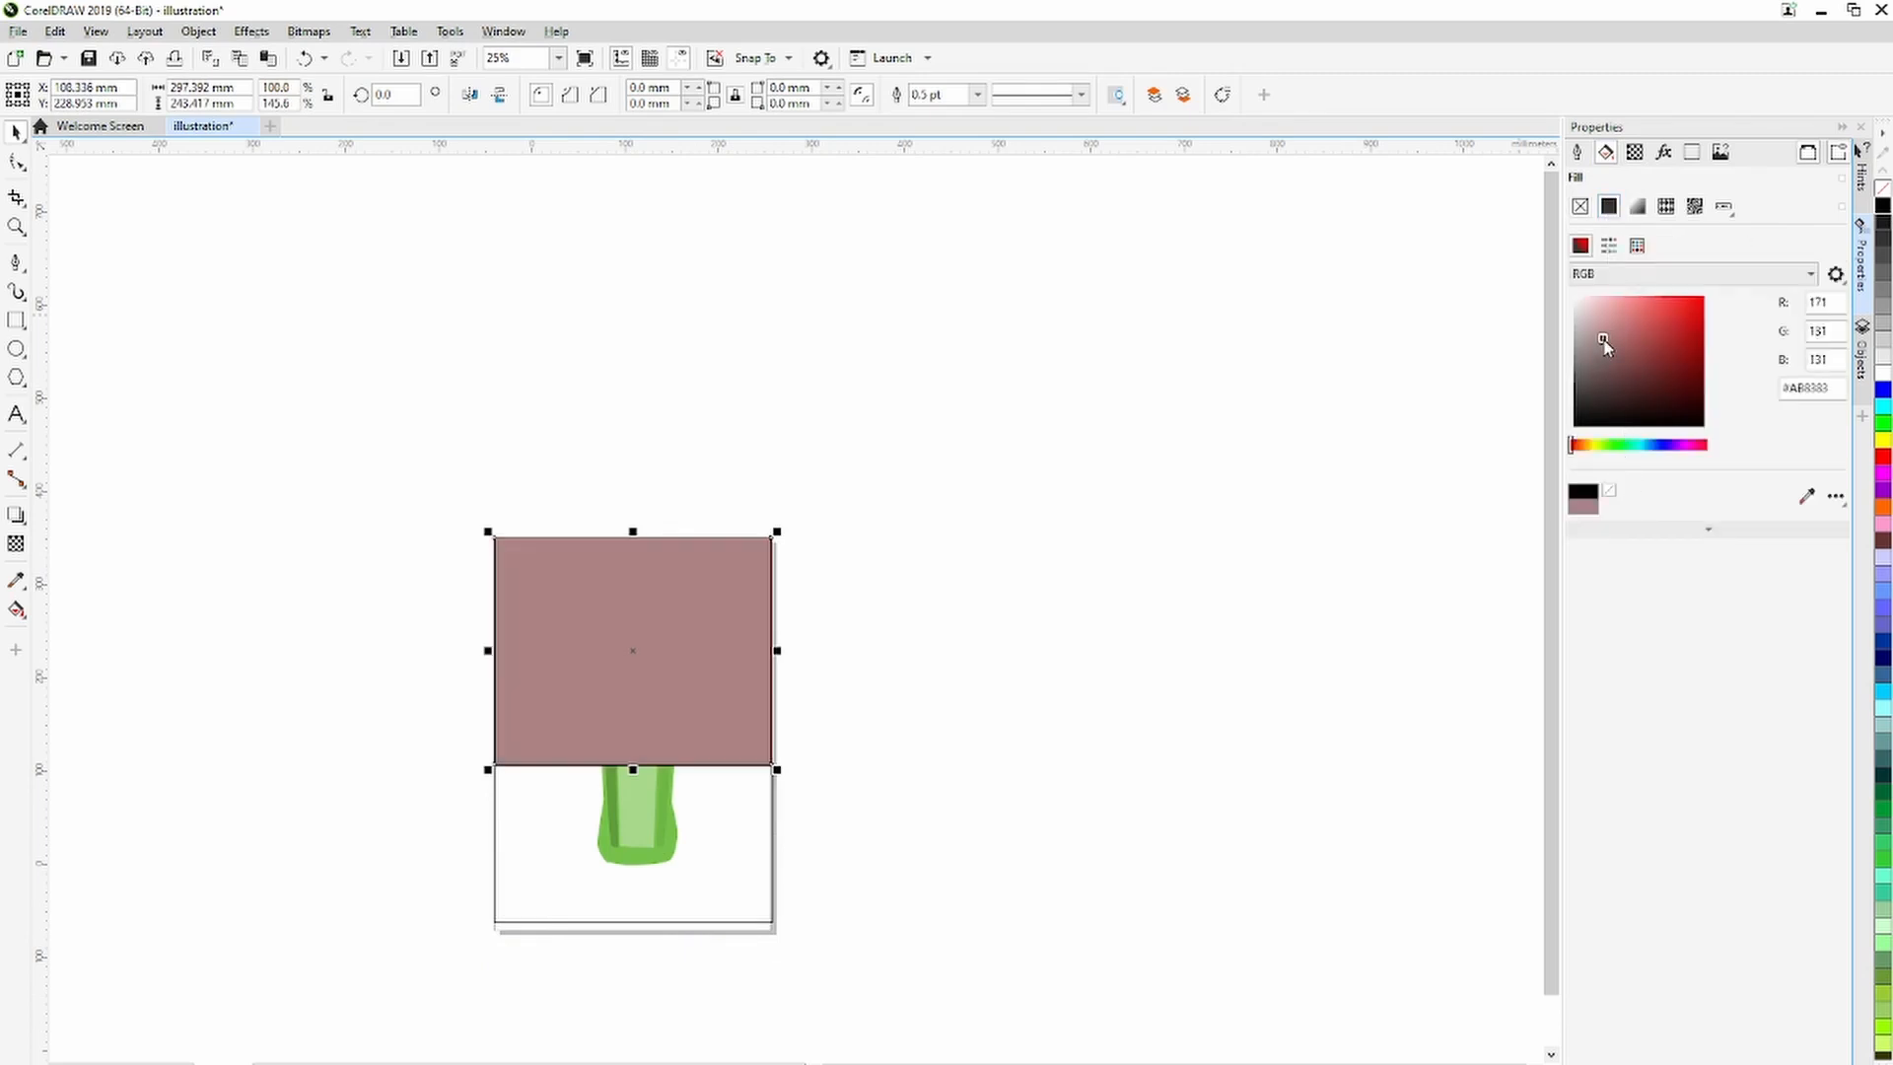
left_click_drag(1605, 340, 1598, 331)
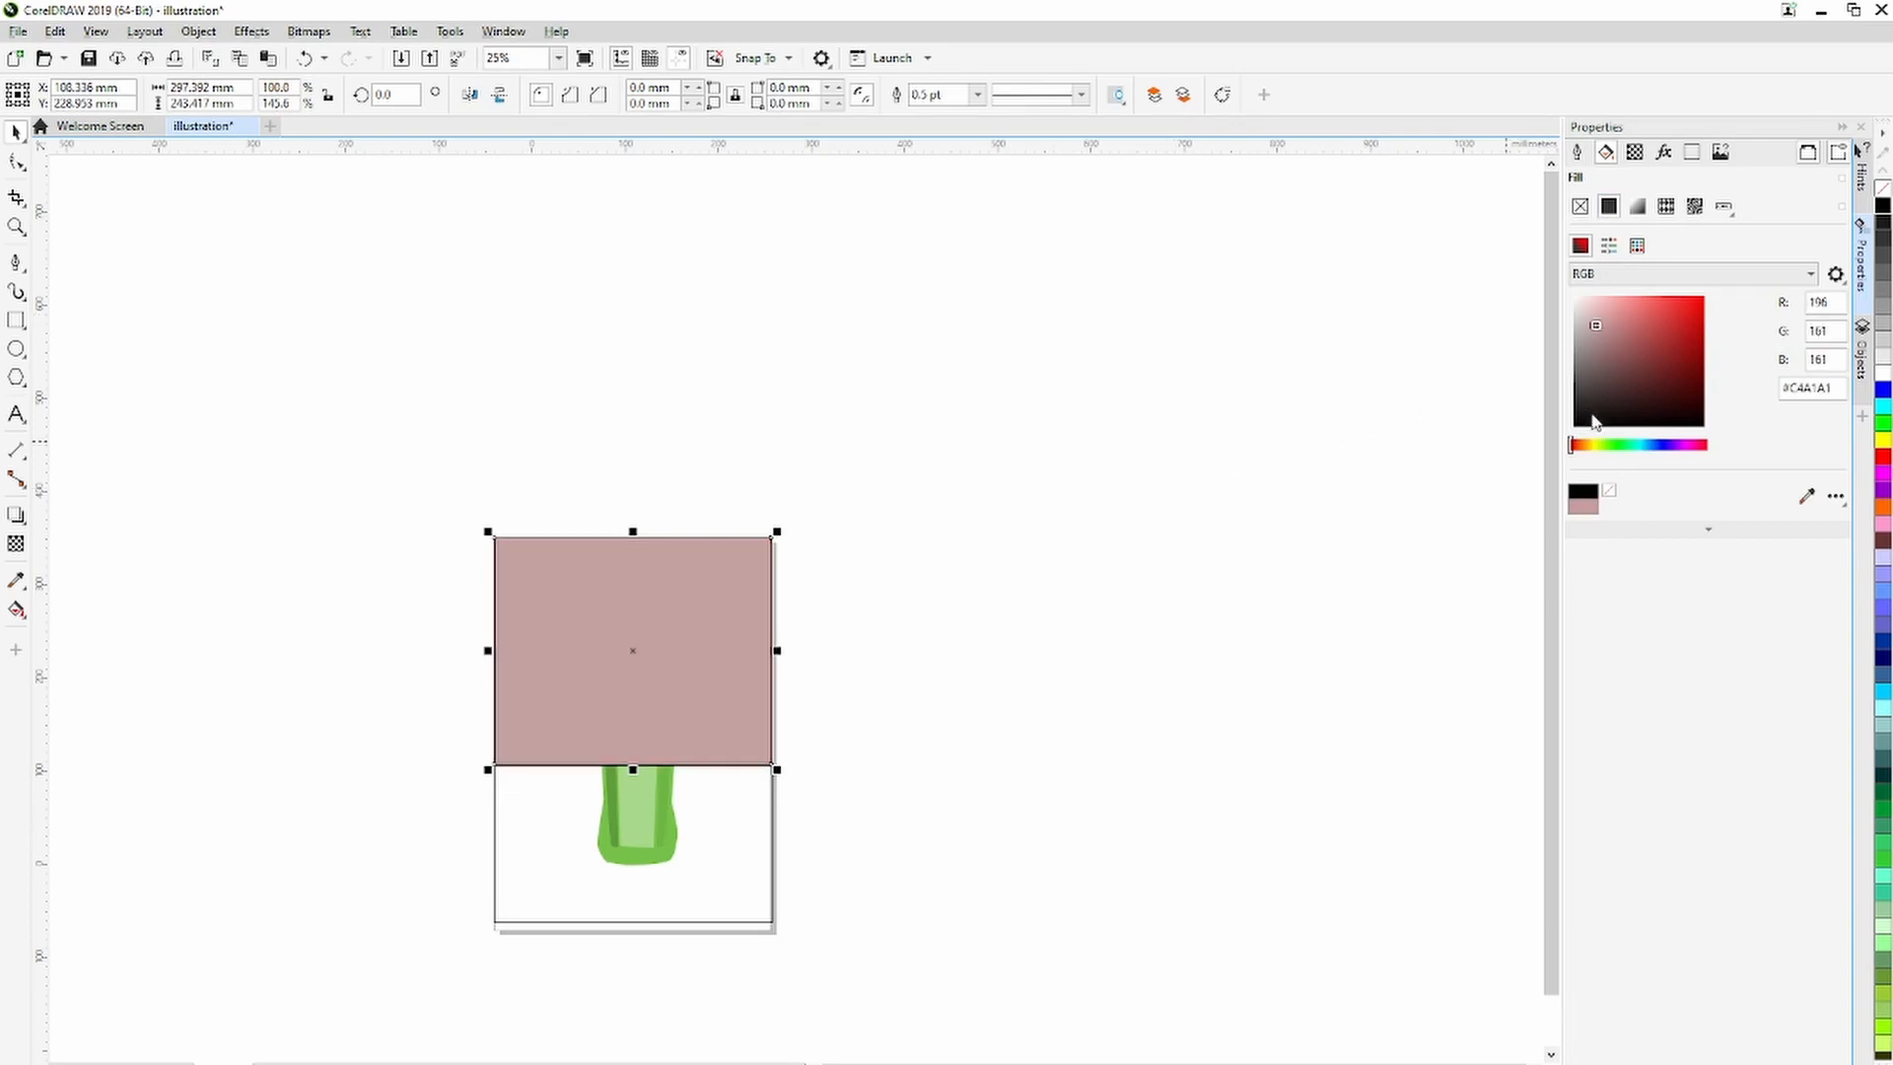
right_click(1881, 193)
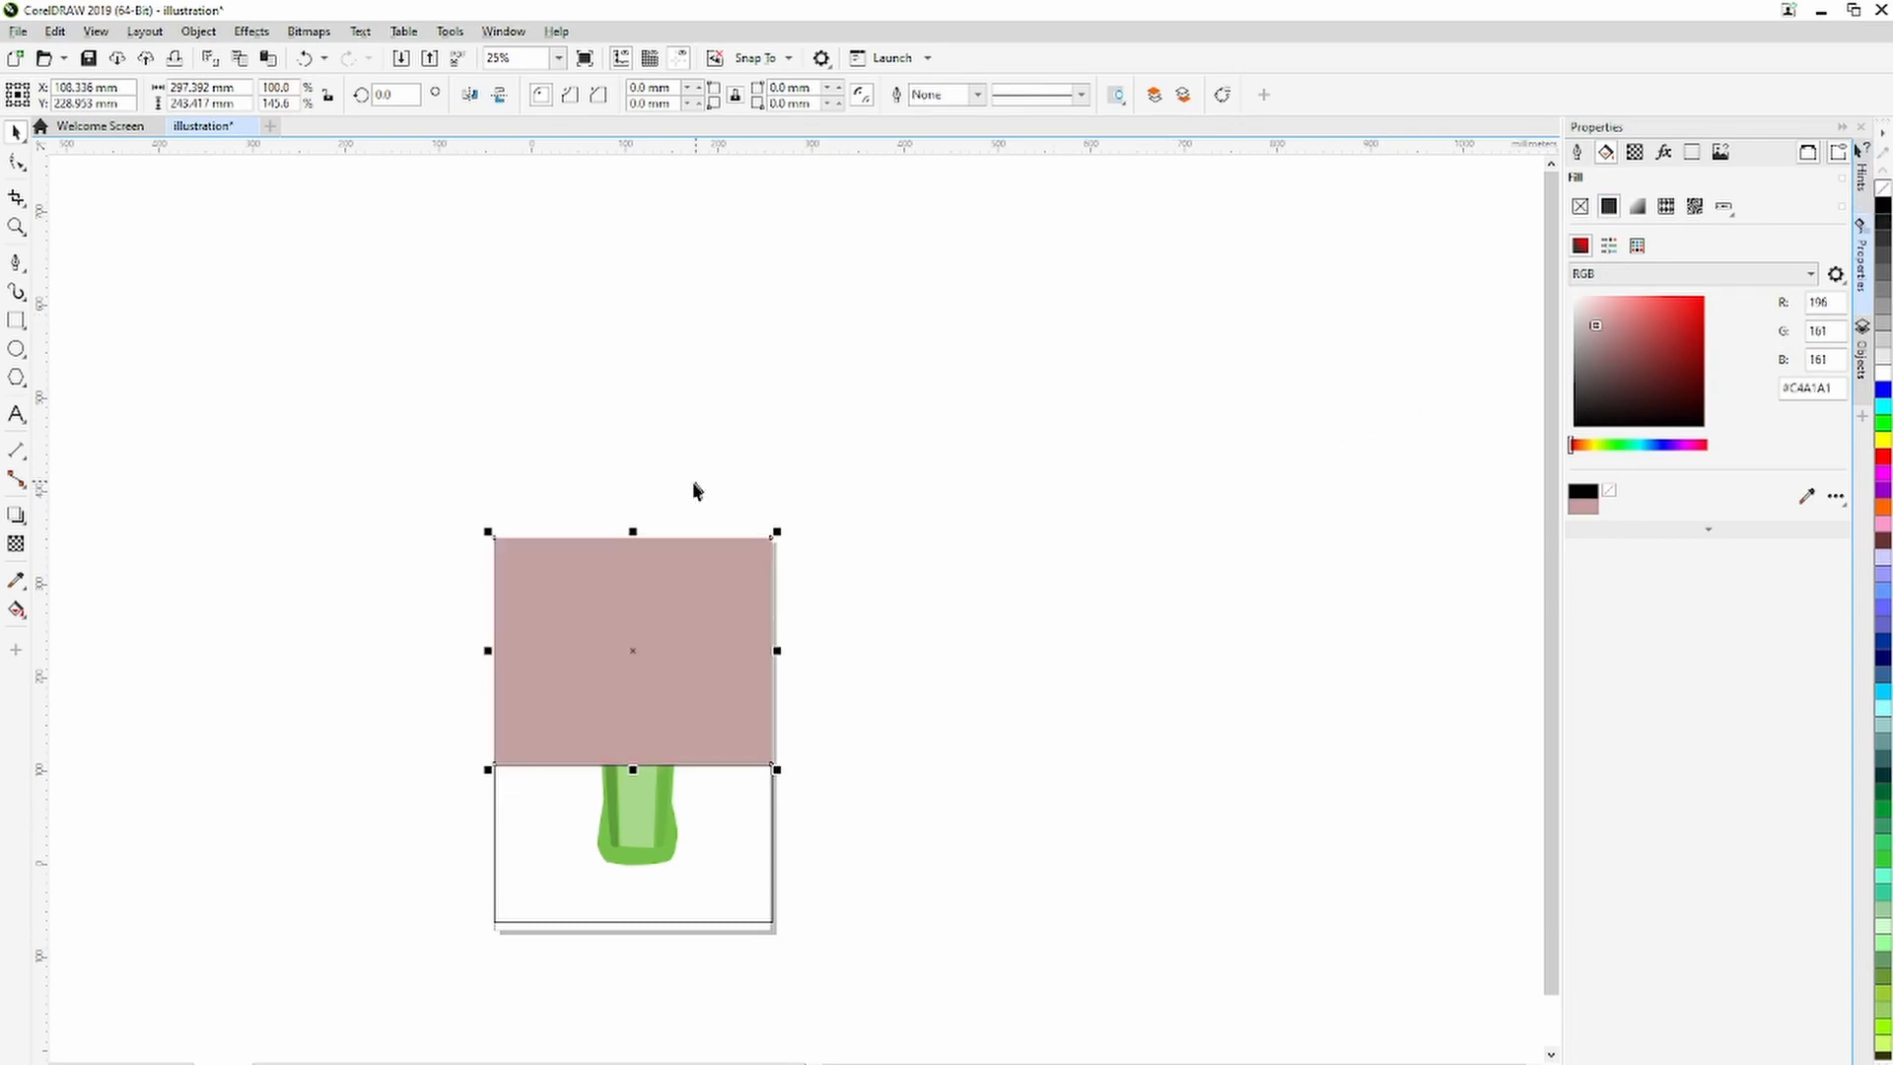
Send the upper rectangle to the back of the layer, behind the bottle.
right_click(684, 578)
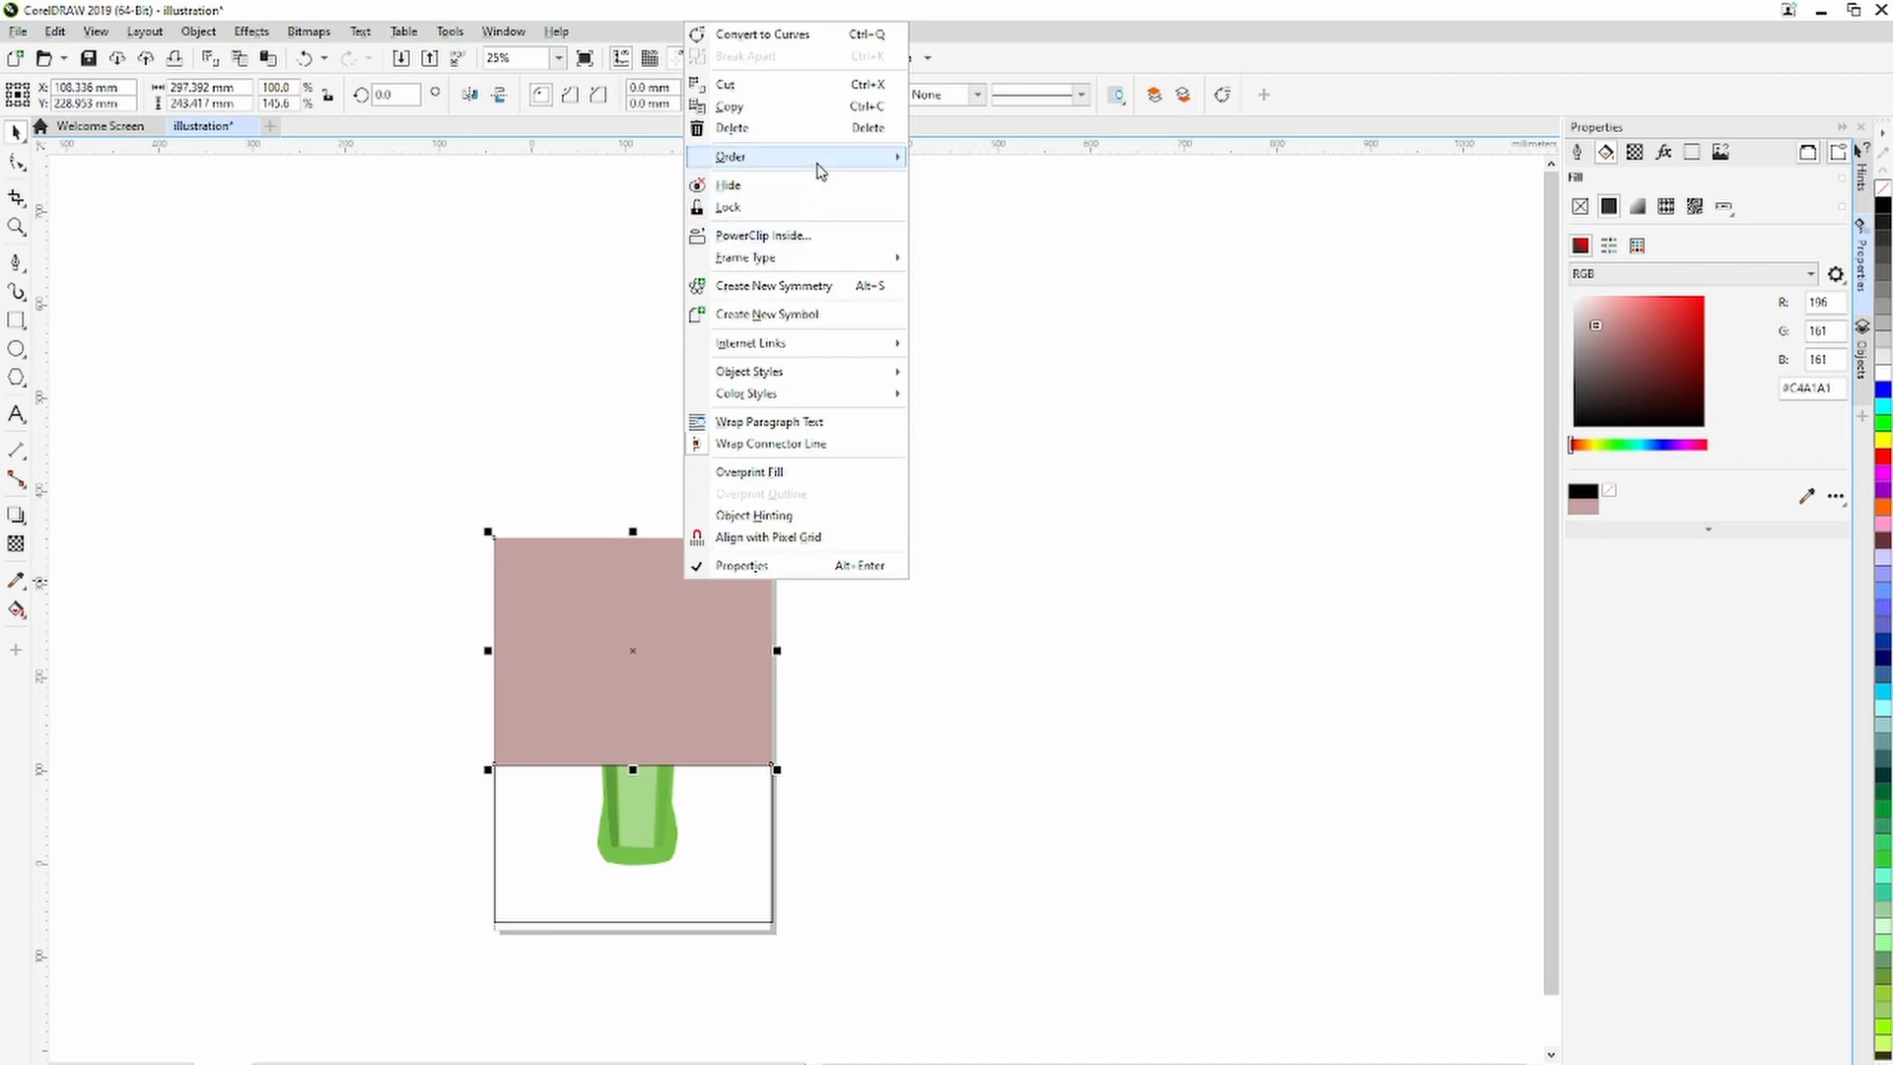
mouse_move(832, 162)
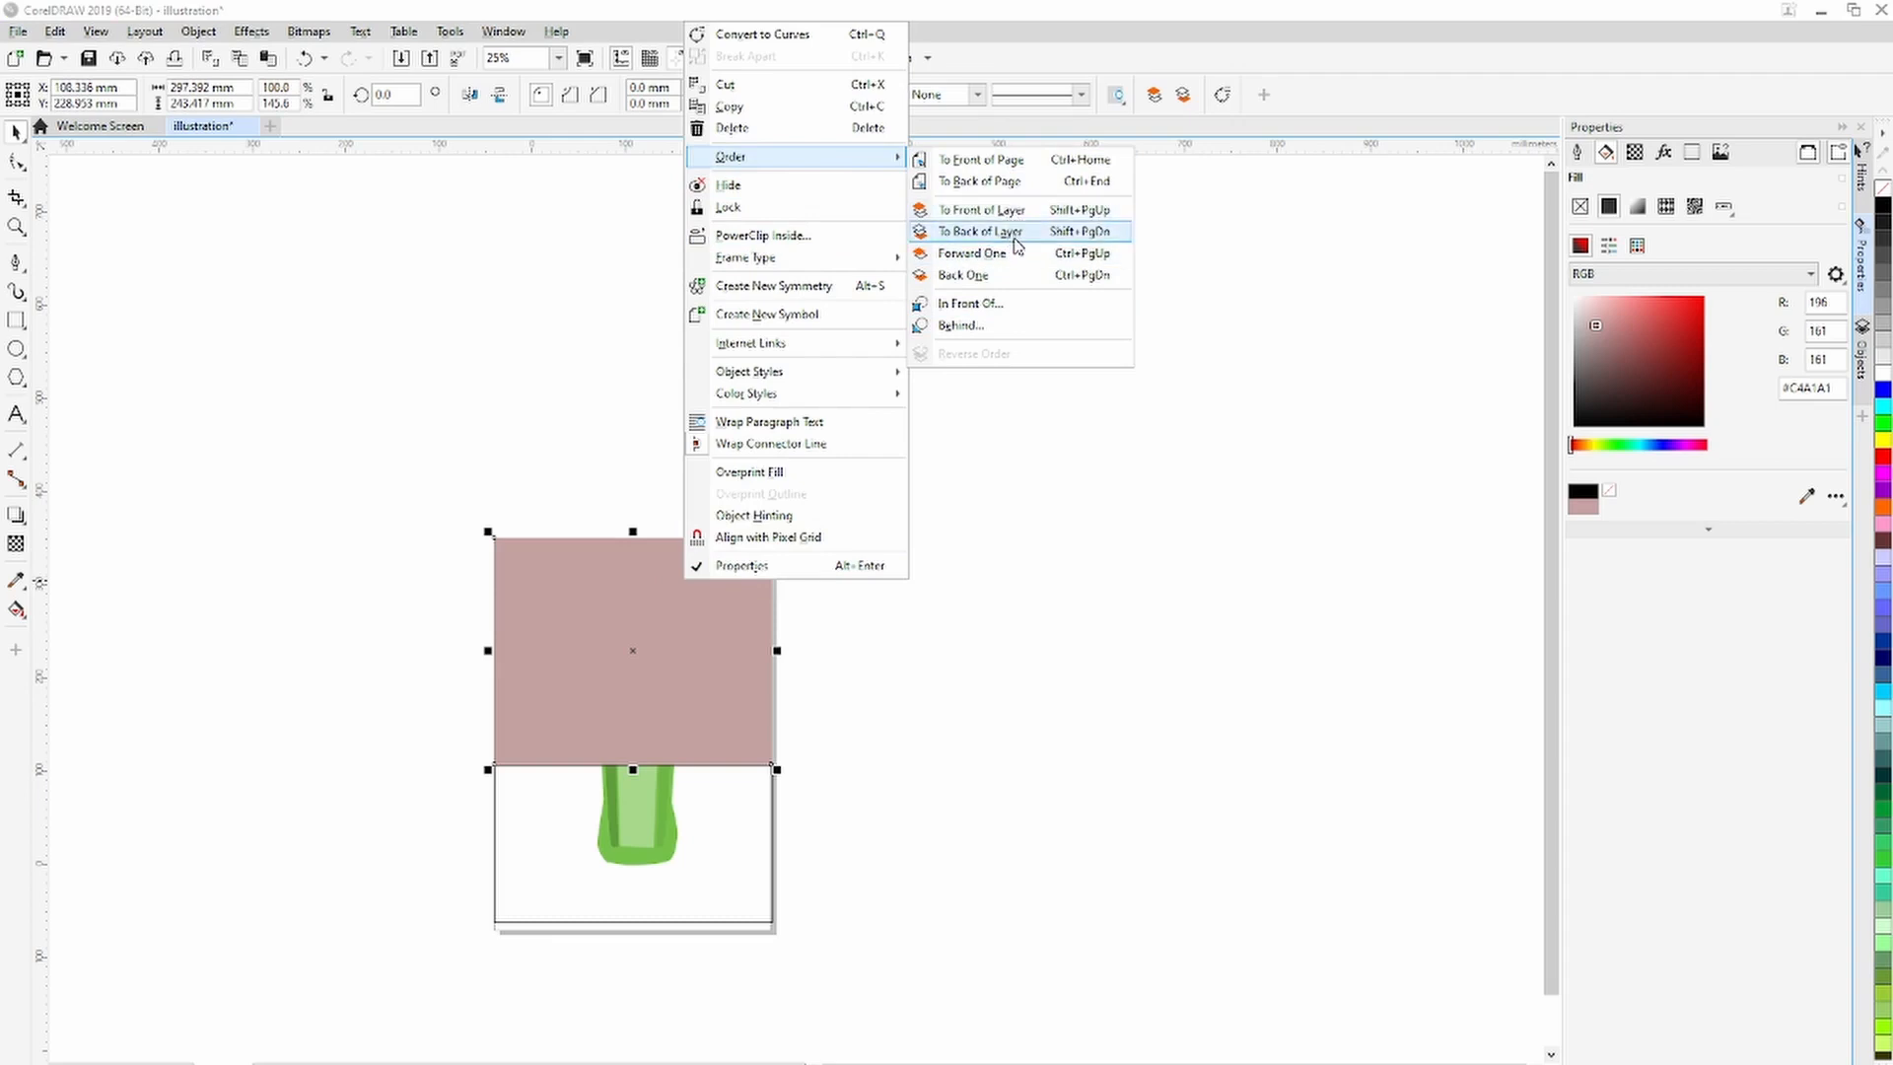
left_click(980, 230)
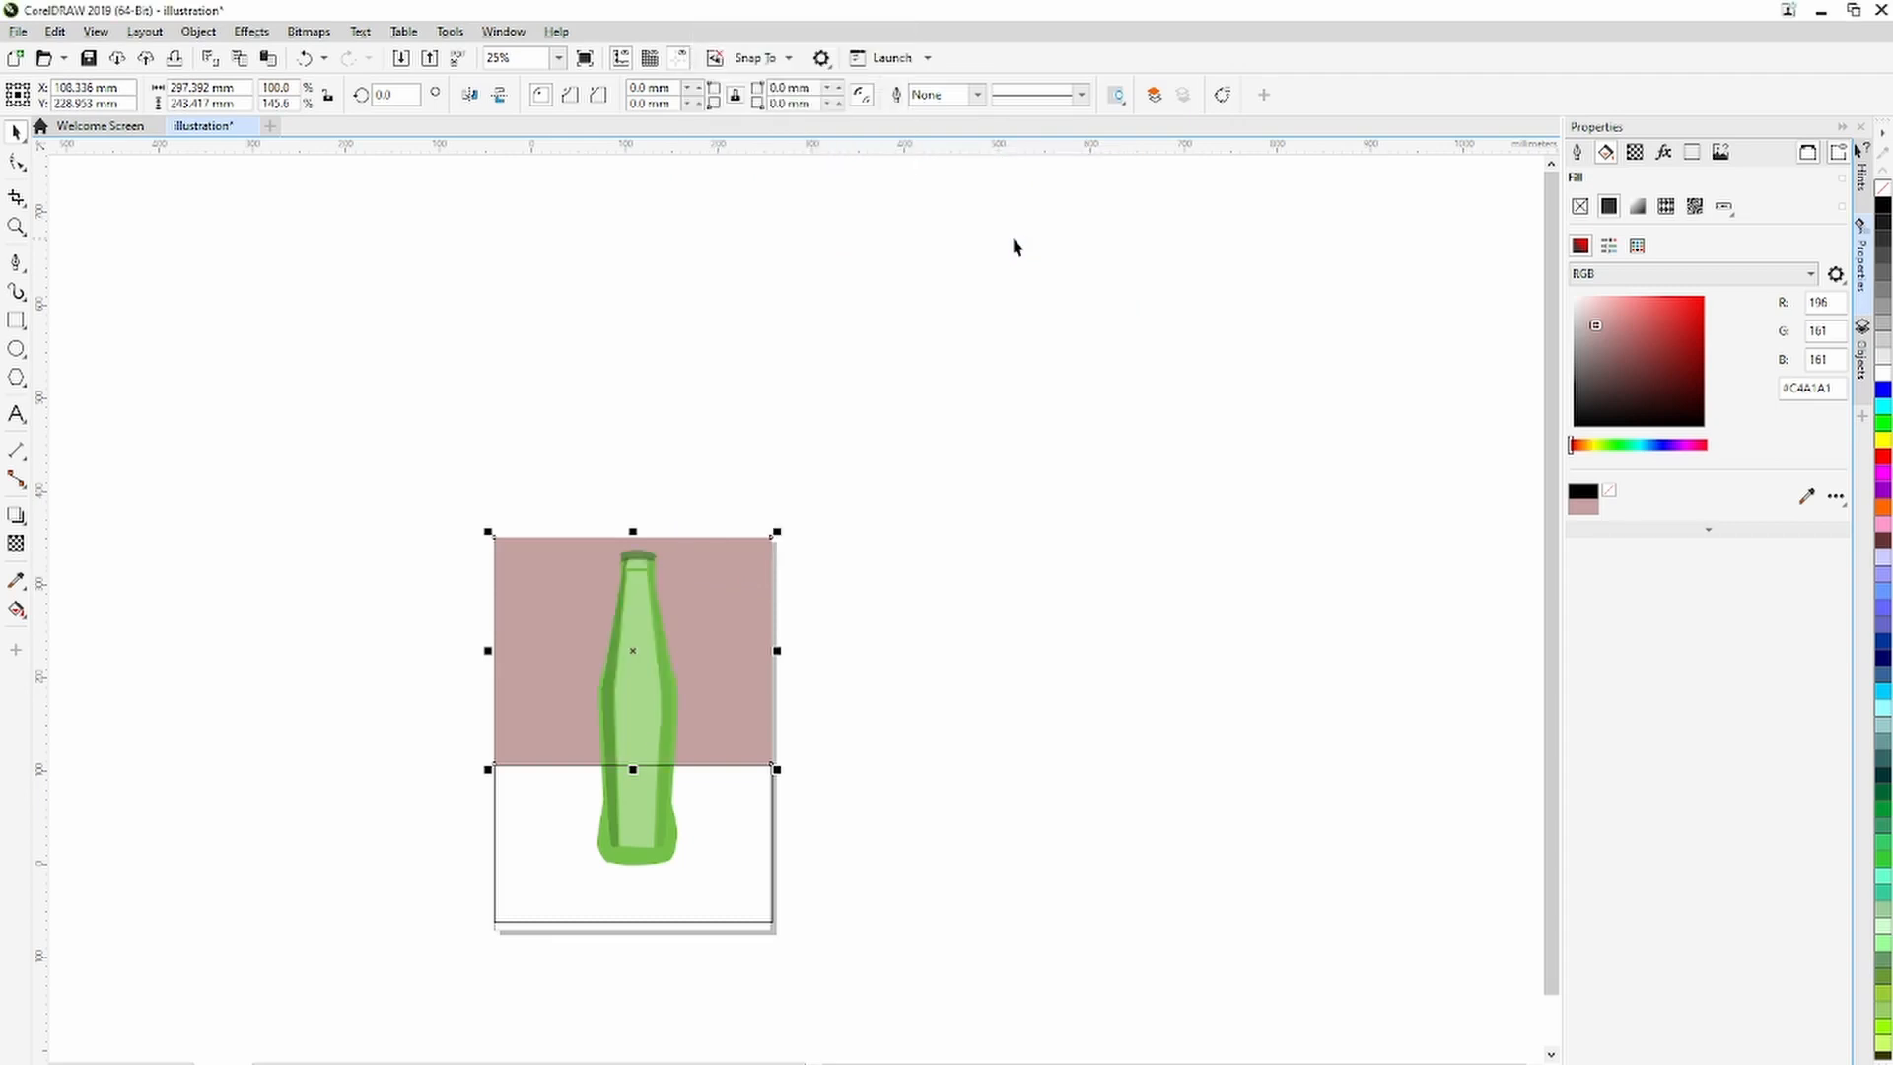
Give the lower rectangle a uniform light beige fill, RGB 227, 217, 198.
left_click(730, 878)
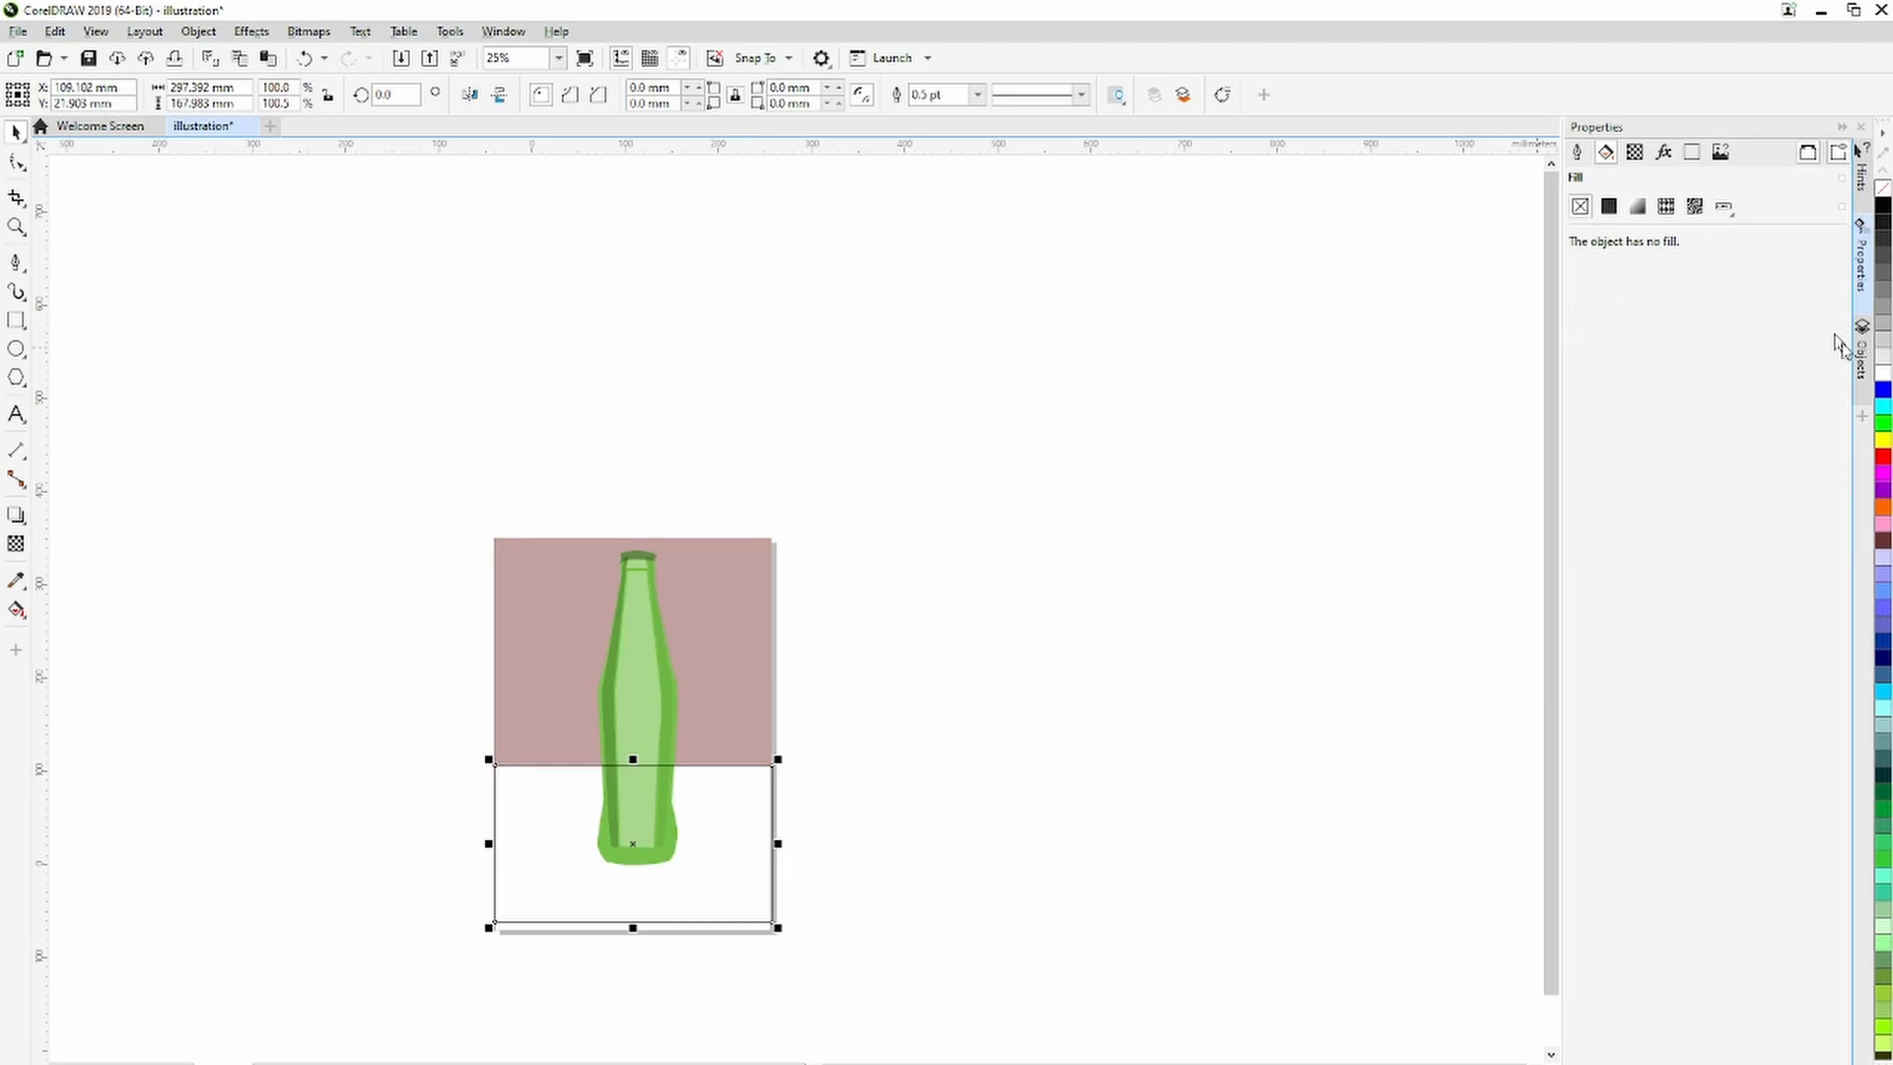
left_click(1881, 540)
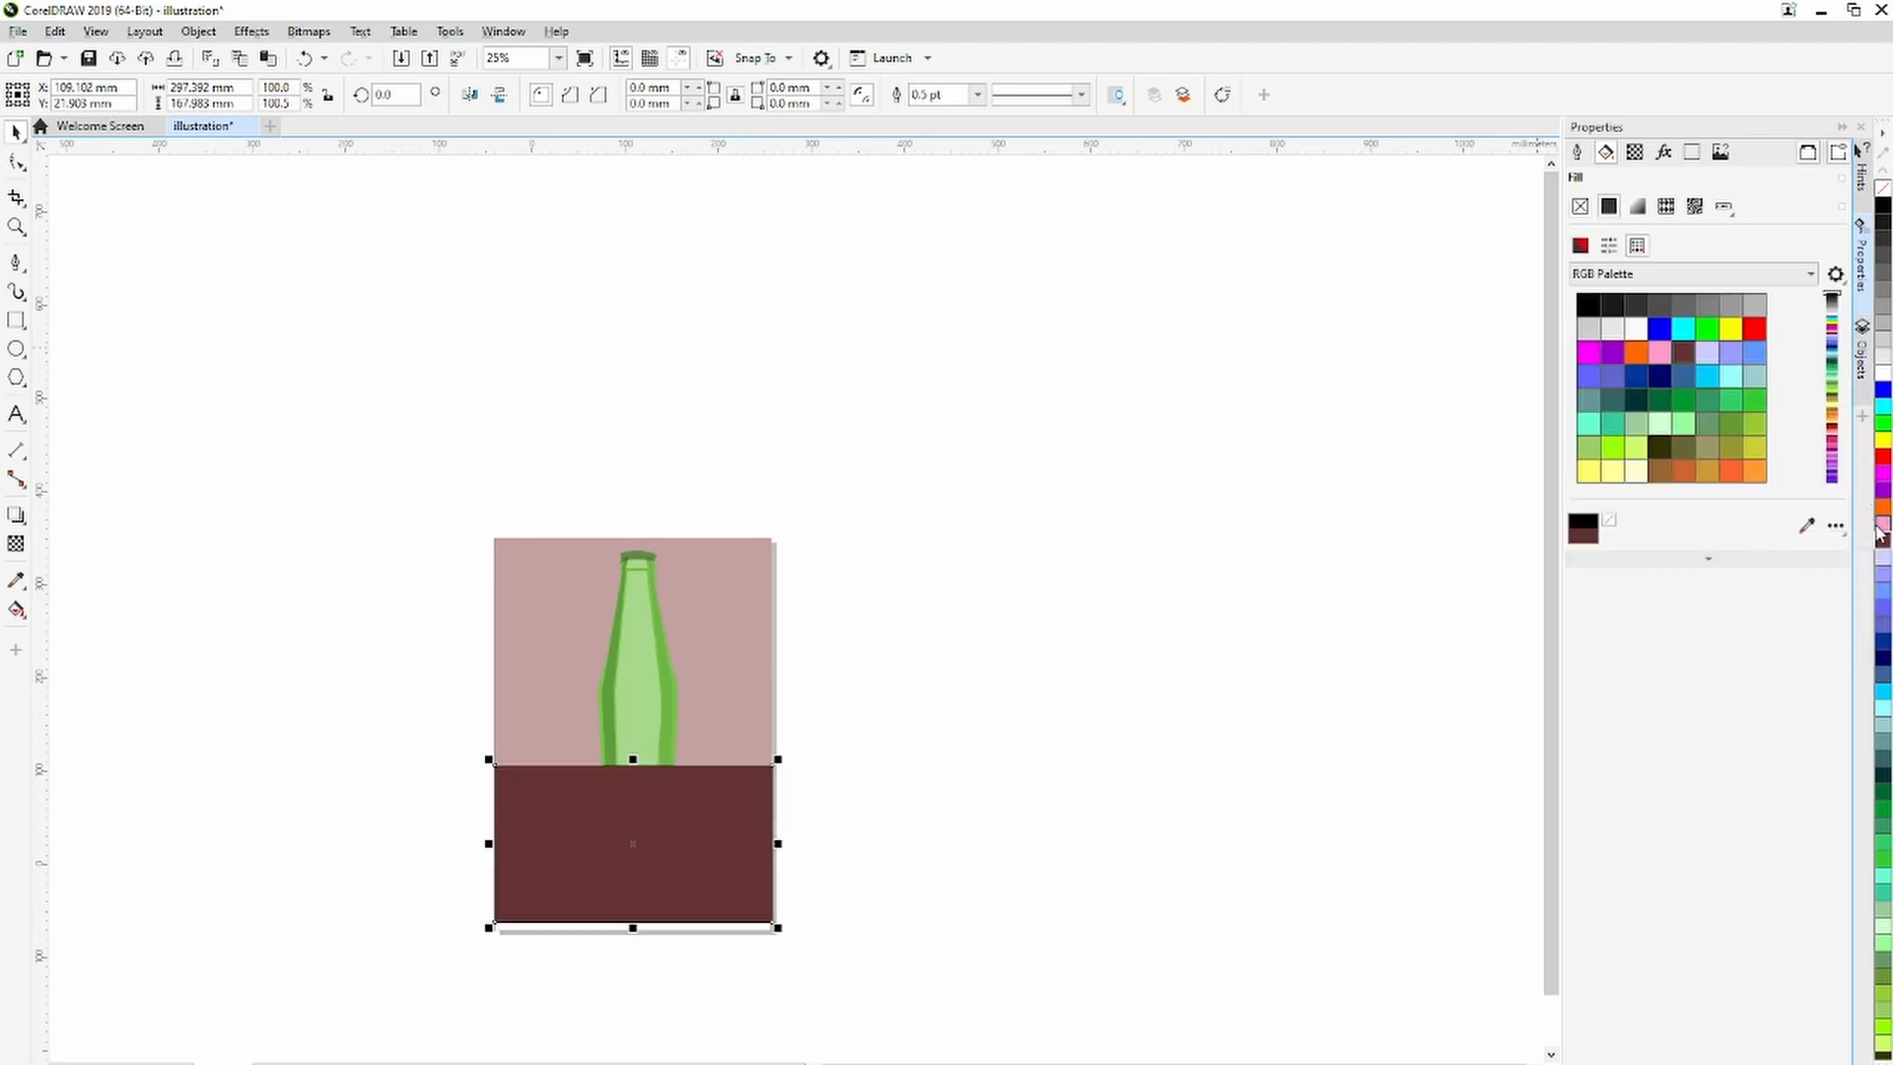
left_click(1706, 471)
left_click(1580, 244)
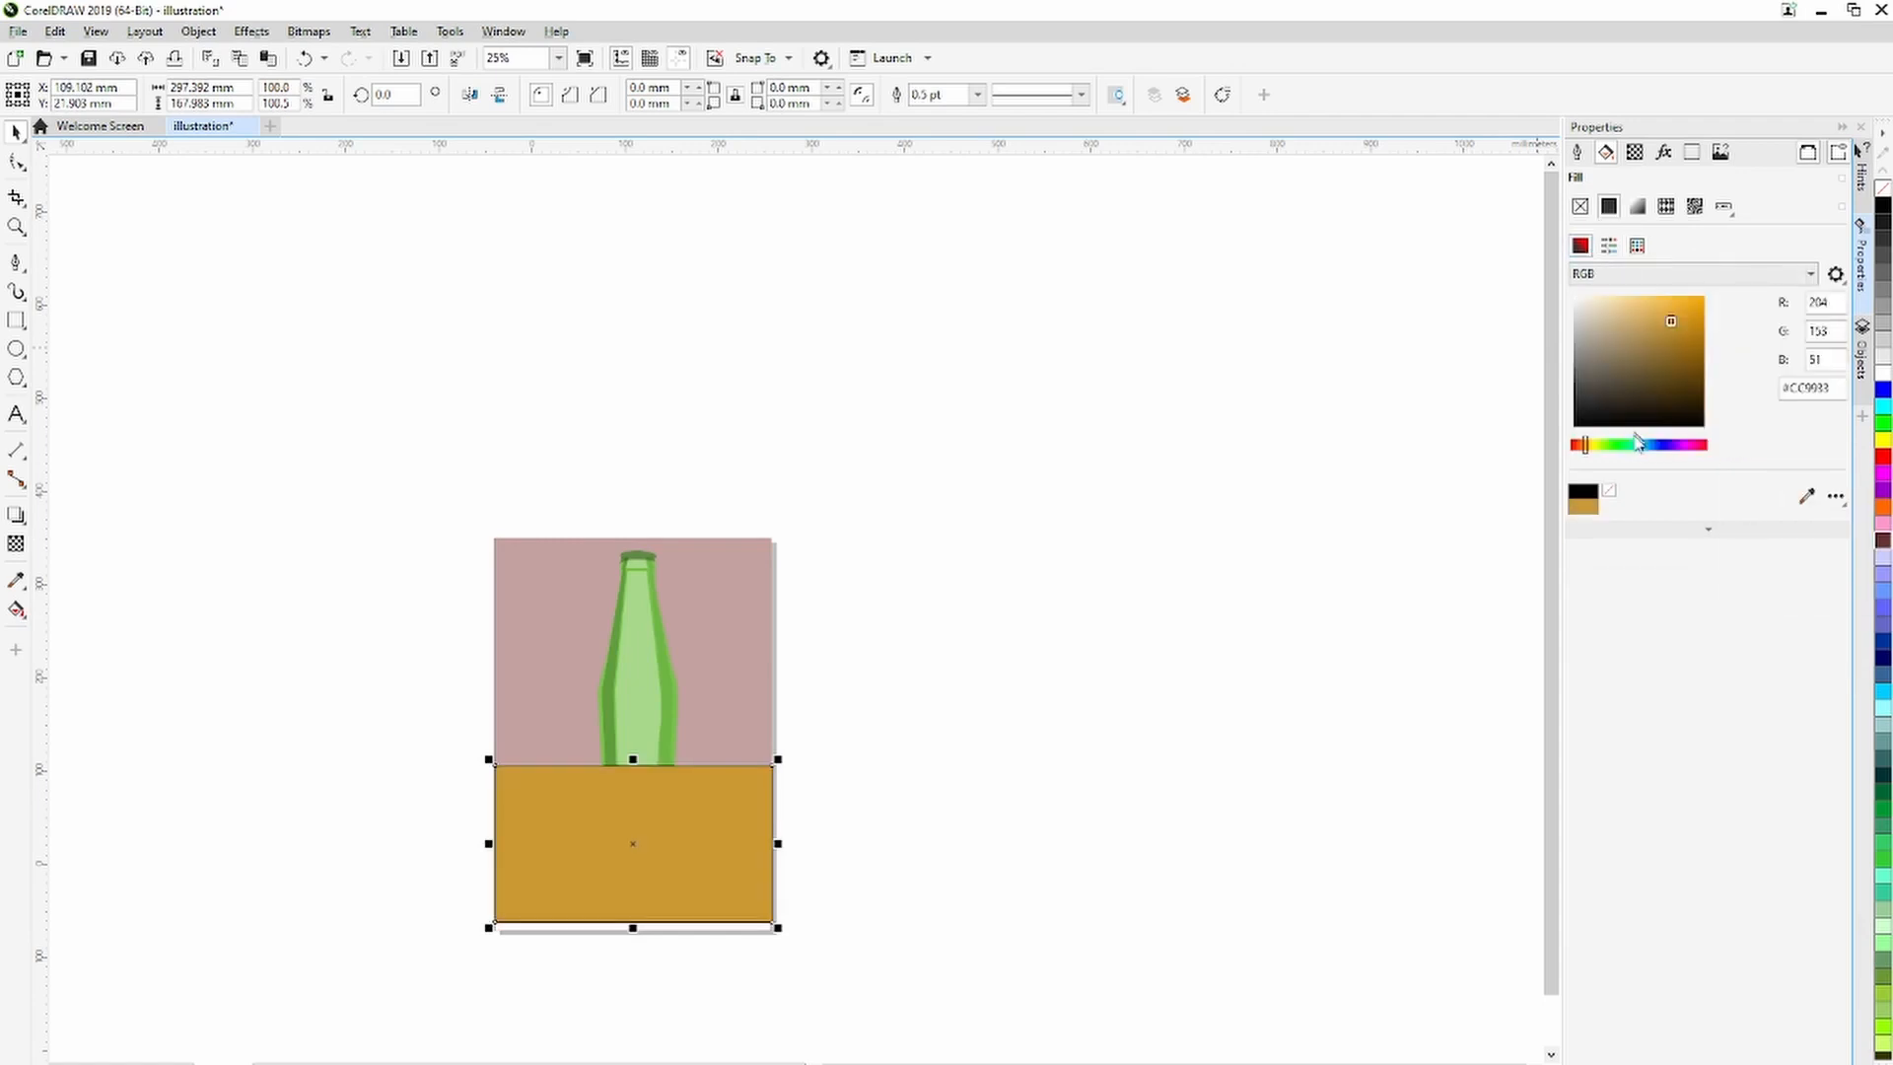
left_click_drag(1628, 361, 1589, 309)
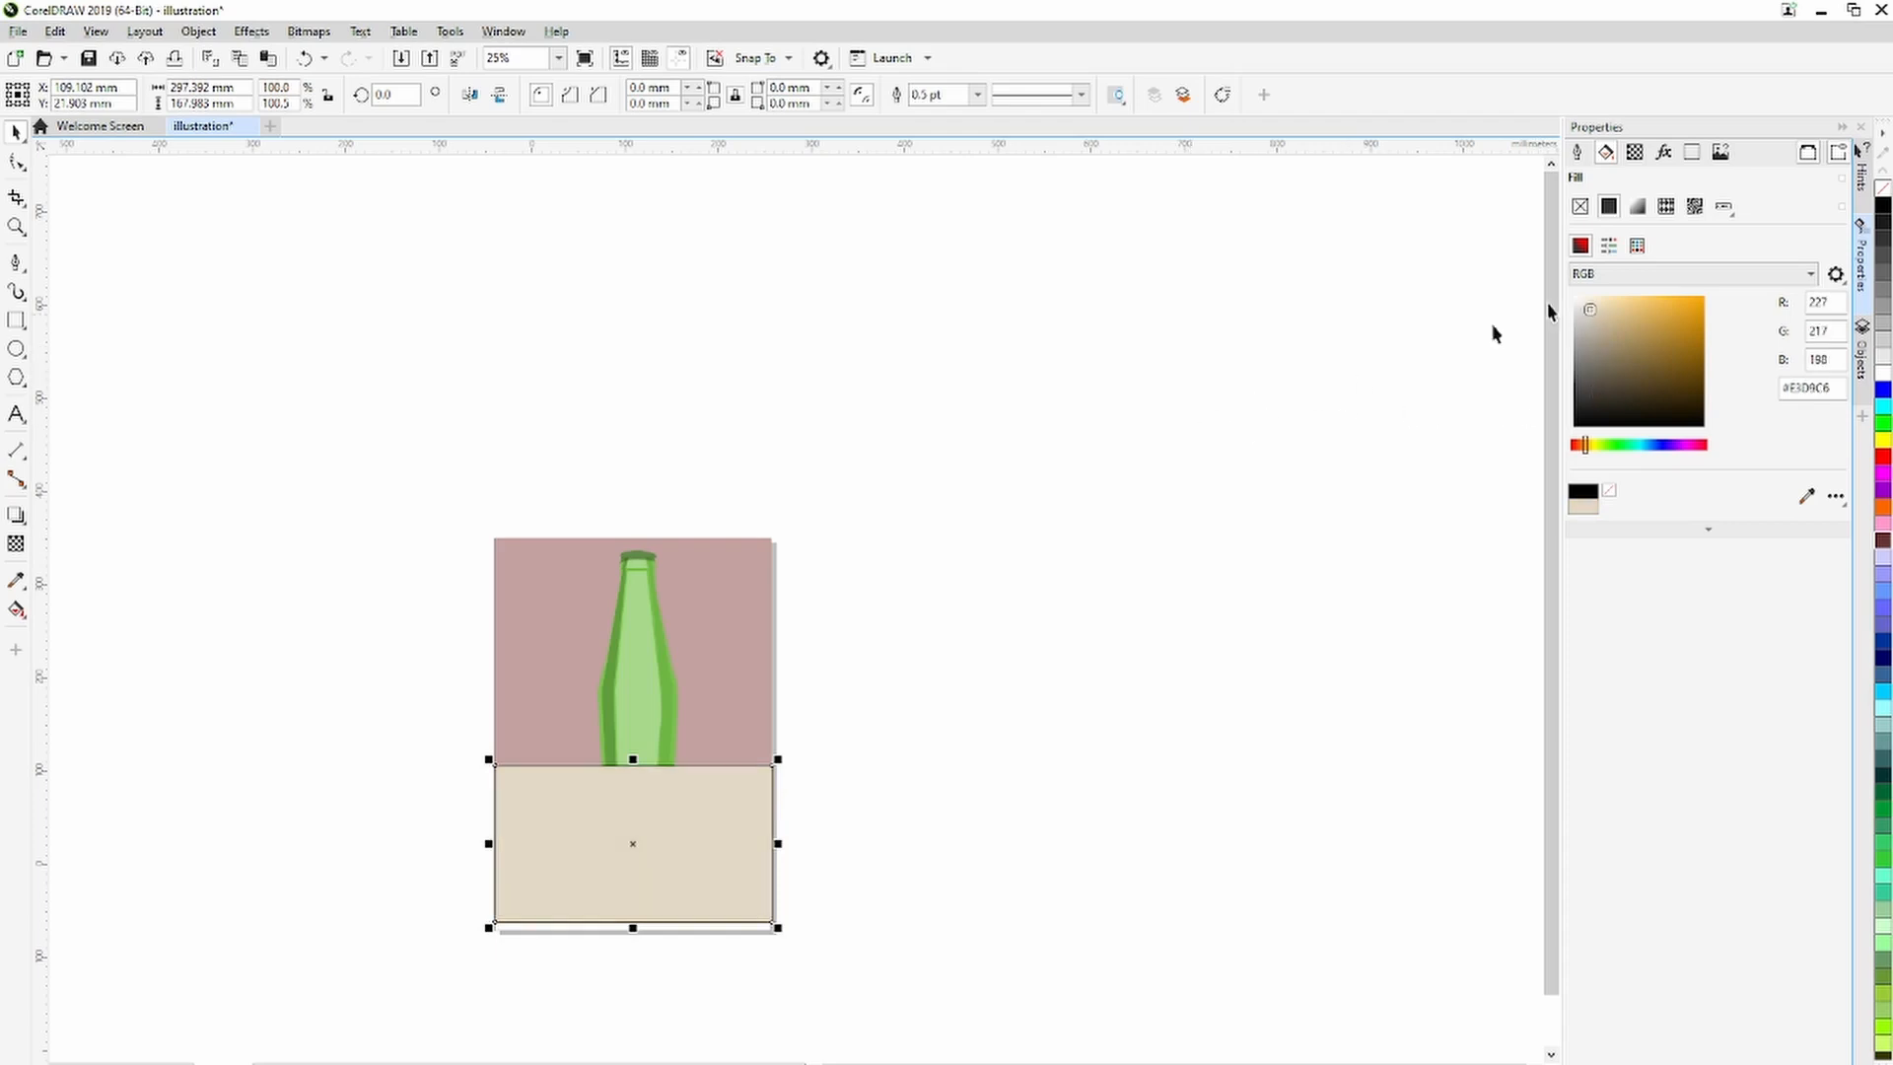
Lighten the upper rectangle's fill to a pale greyish pink, RGB 219, 204, 204.
left_click(718, 600)
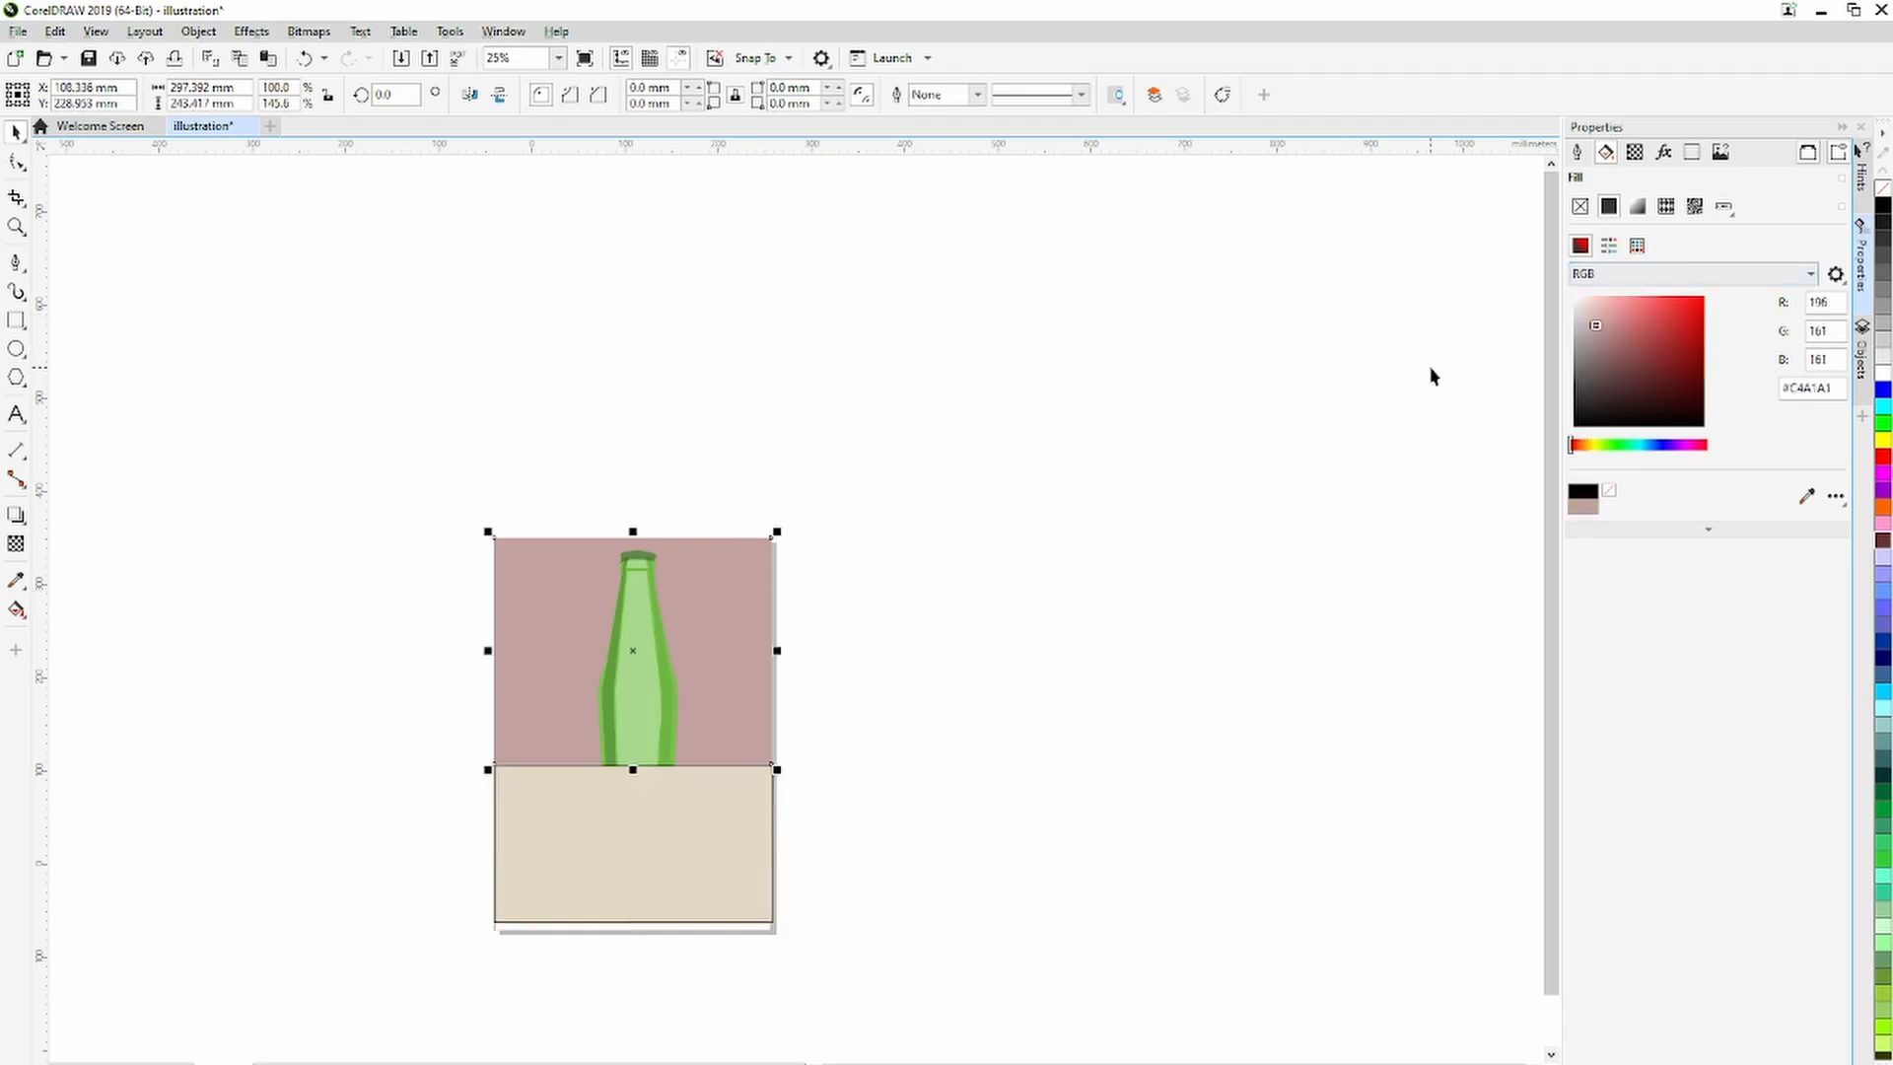
left_click(1580, 310)
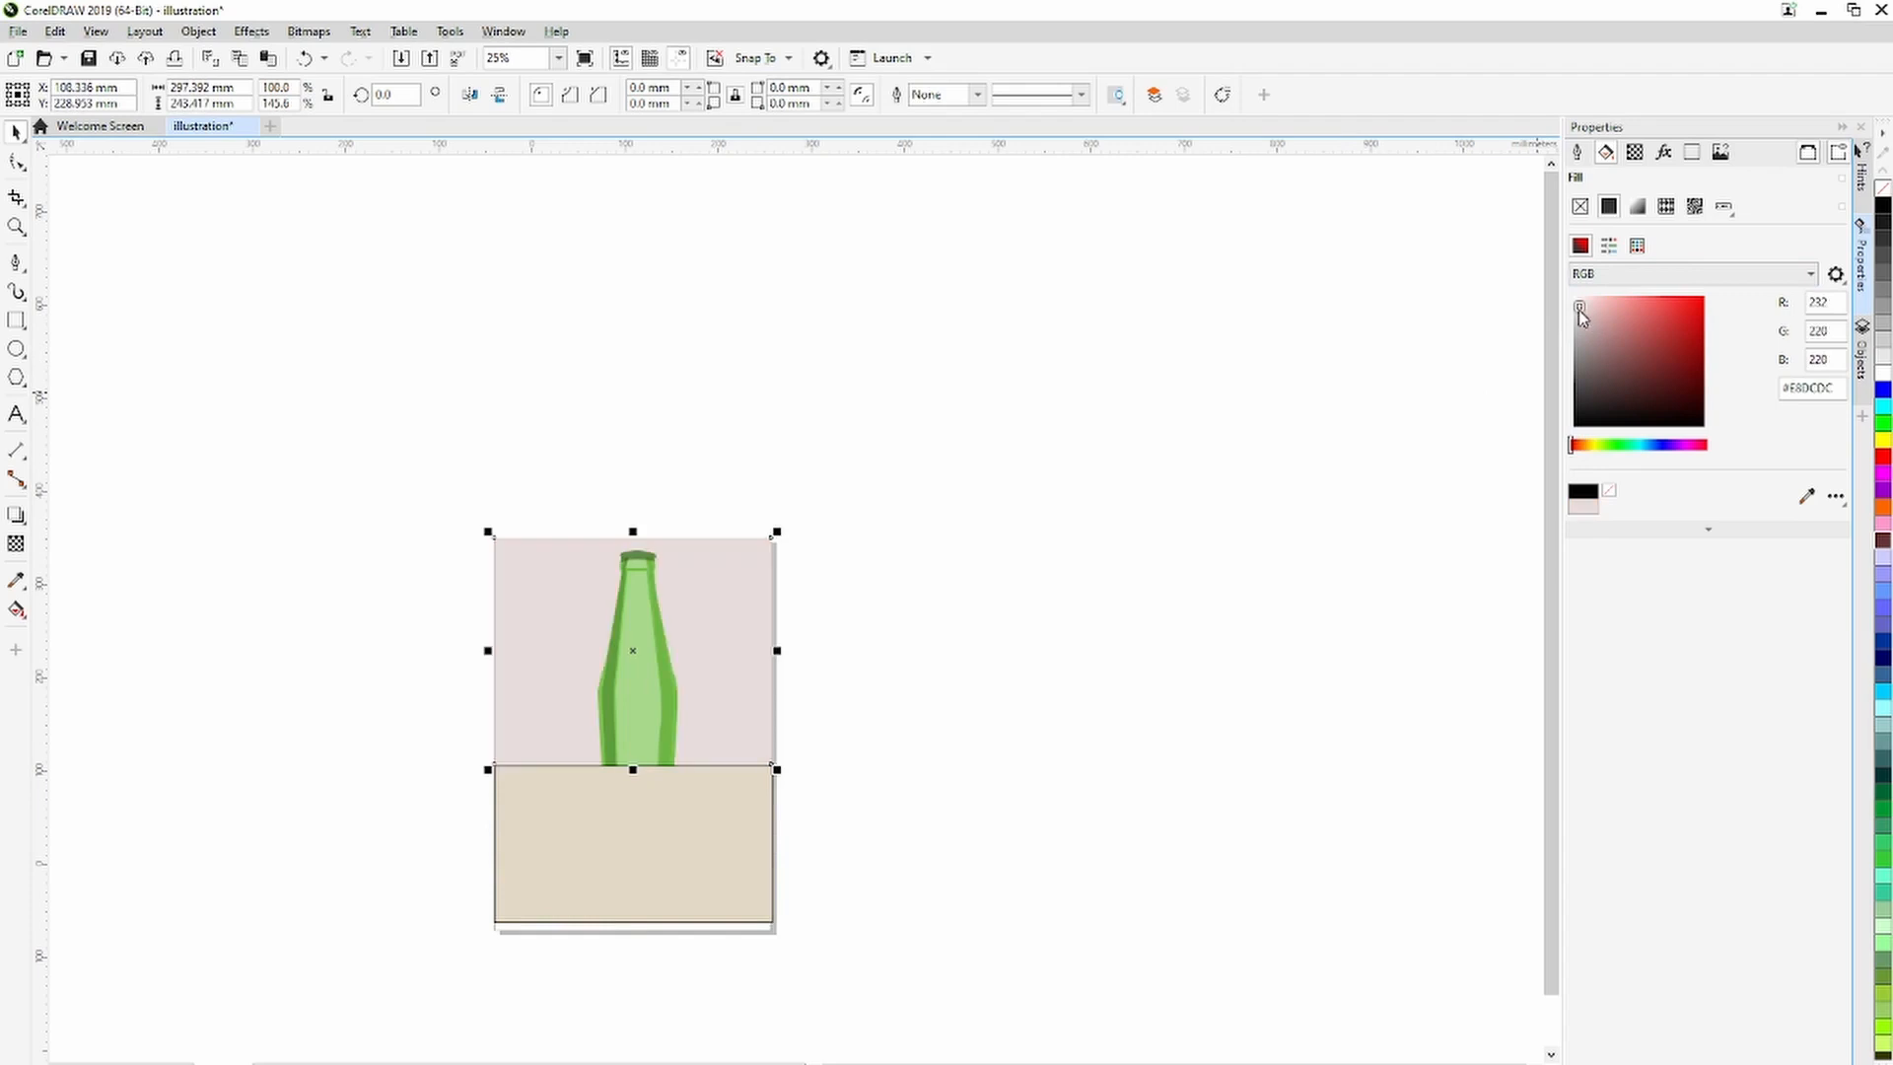
left_click_drag(1578, 311, 1583, 316)
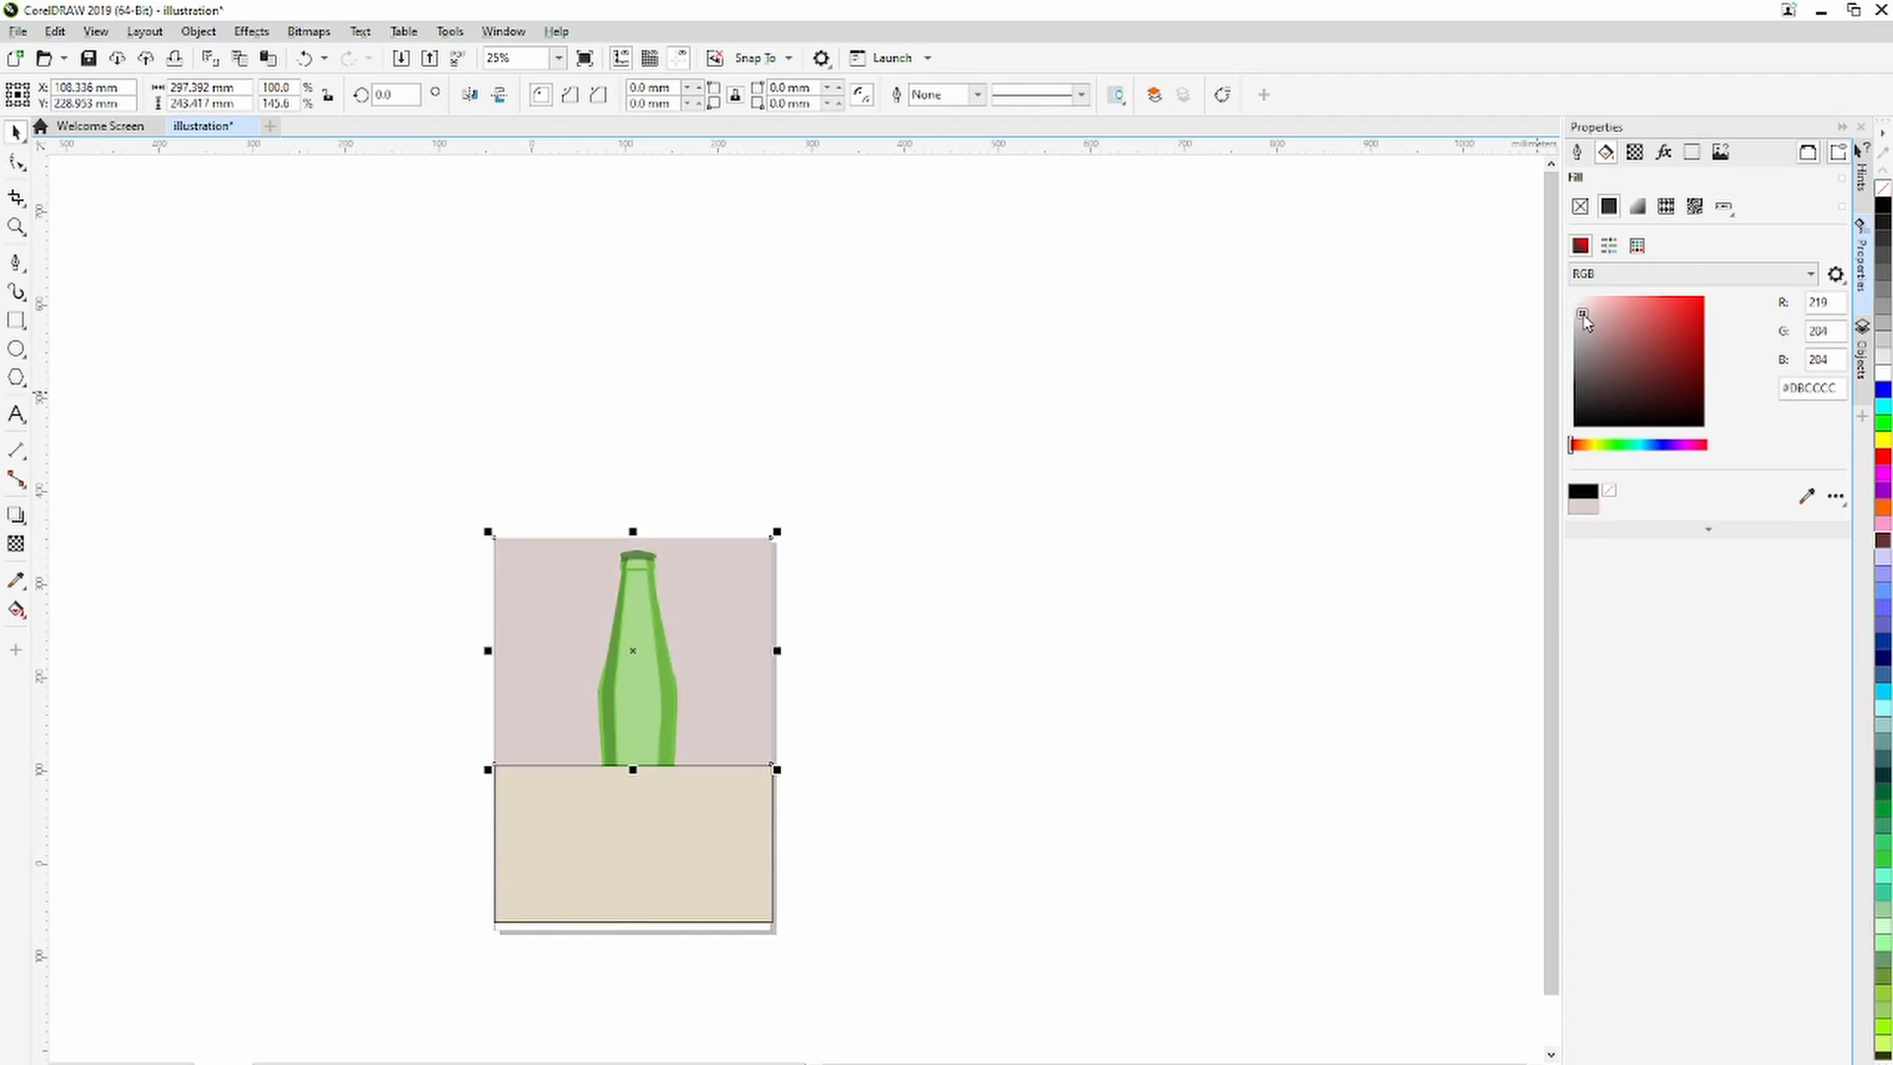
Remove the lower beige rectangle's outline and send it to the back of the layer, behind the bottle.
left_click(646, 856)
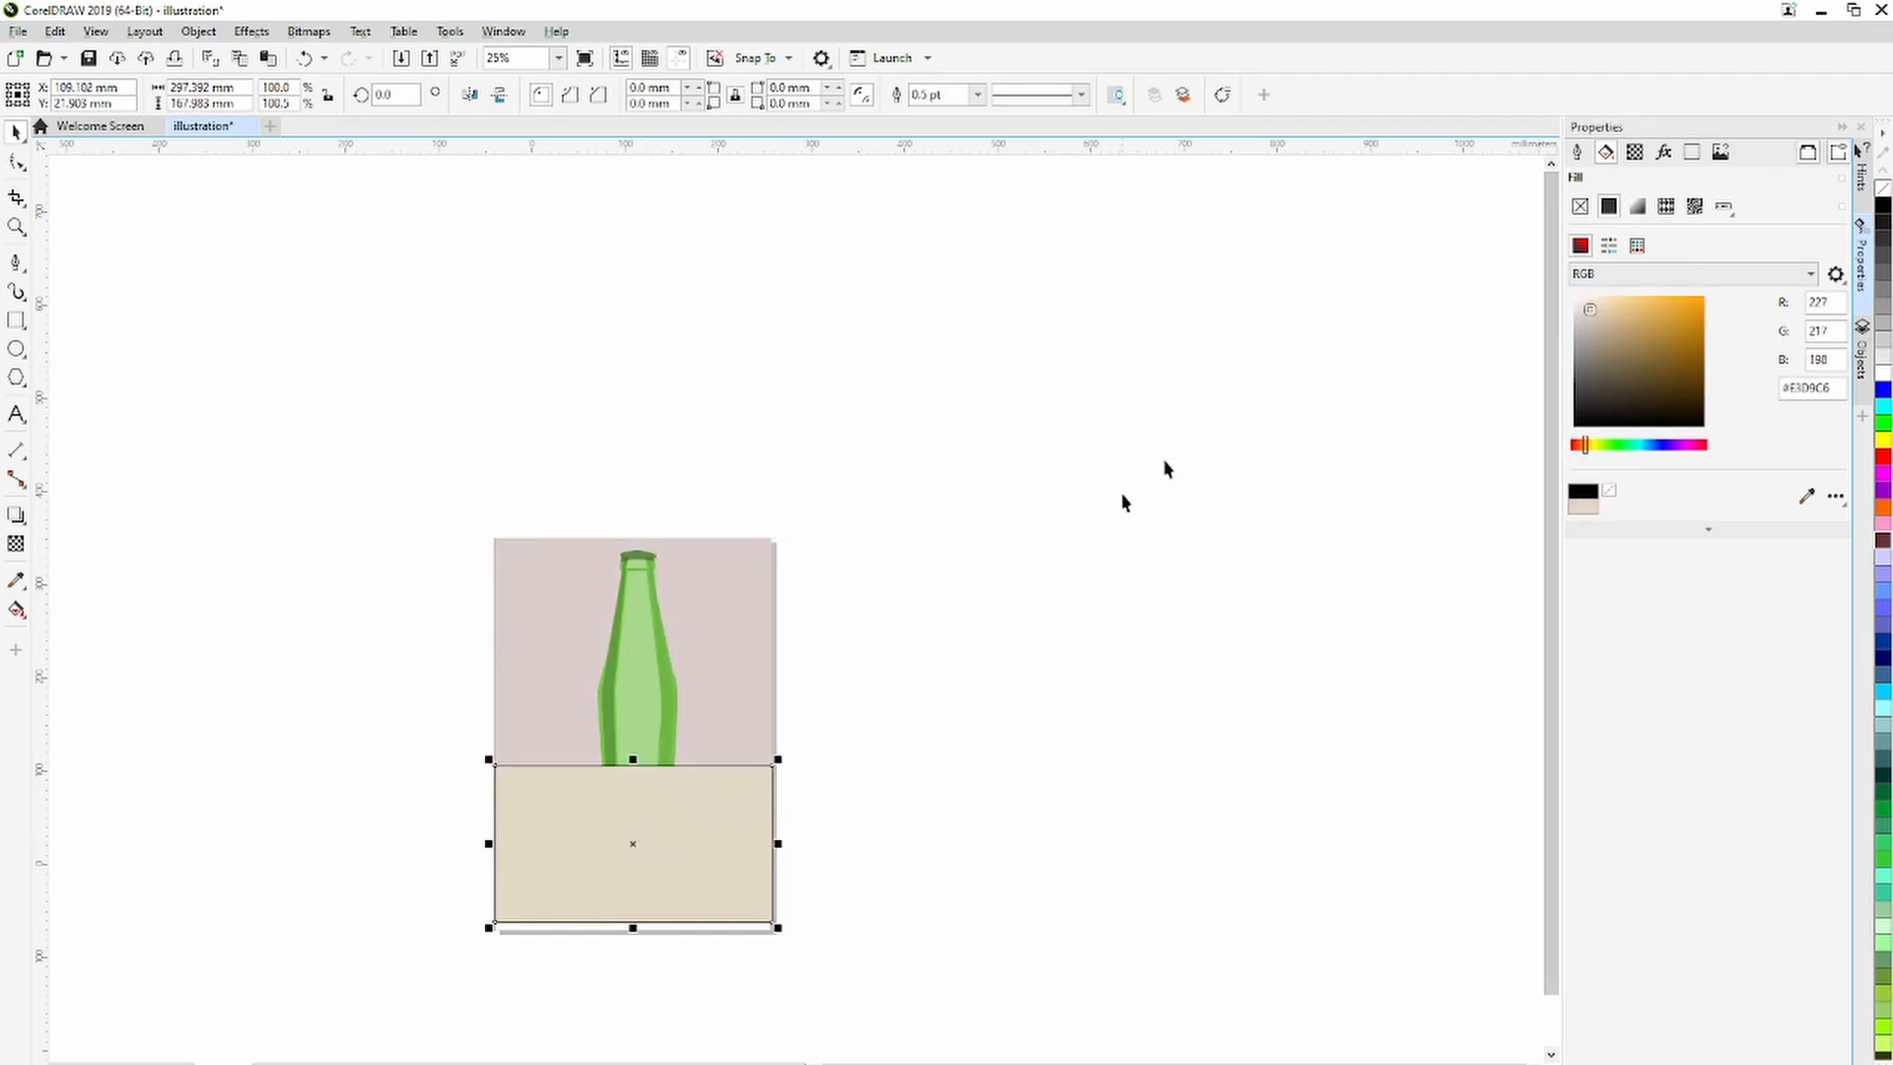
right_click(1883, 188)
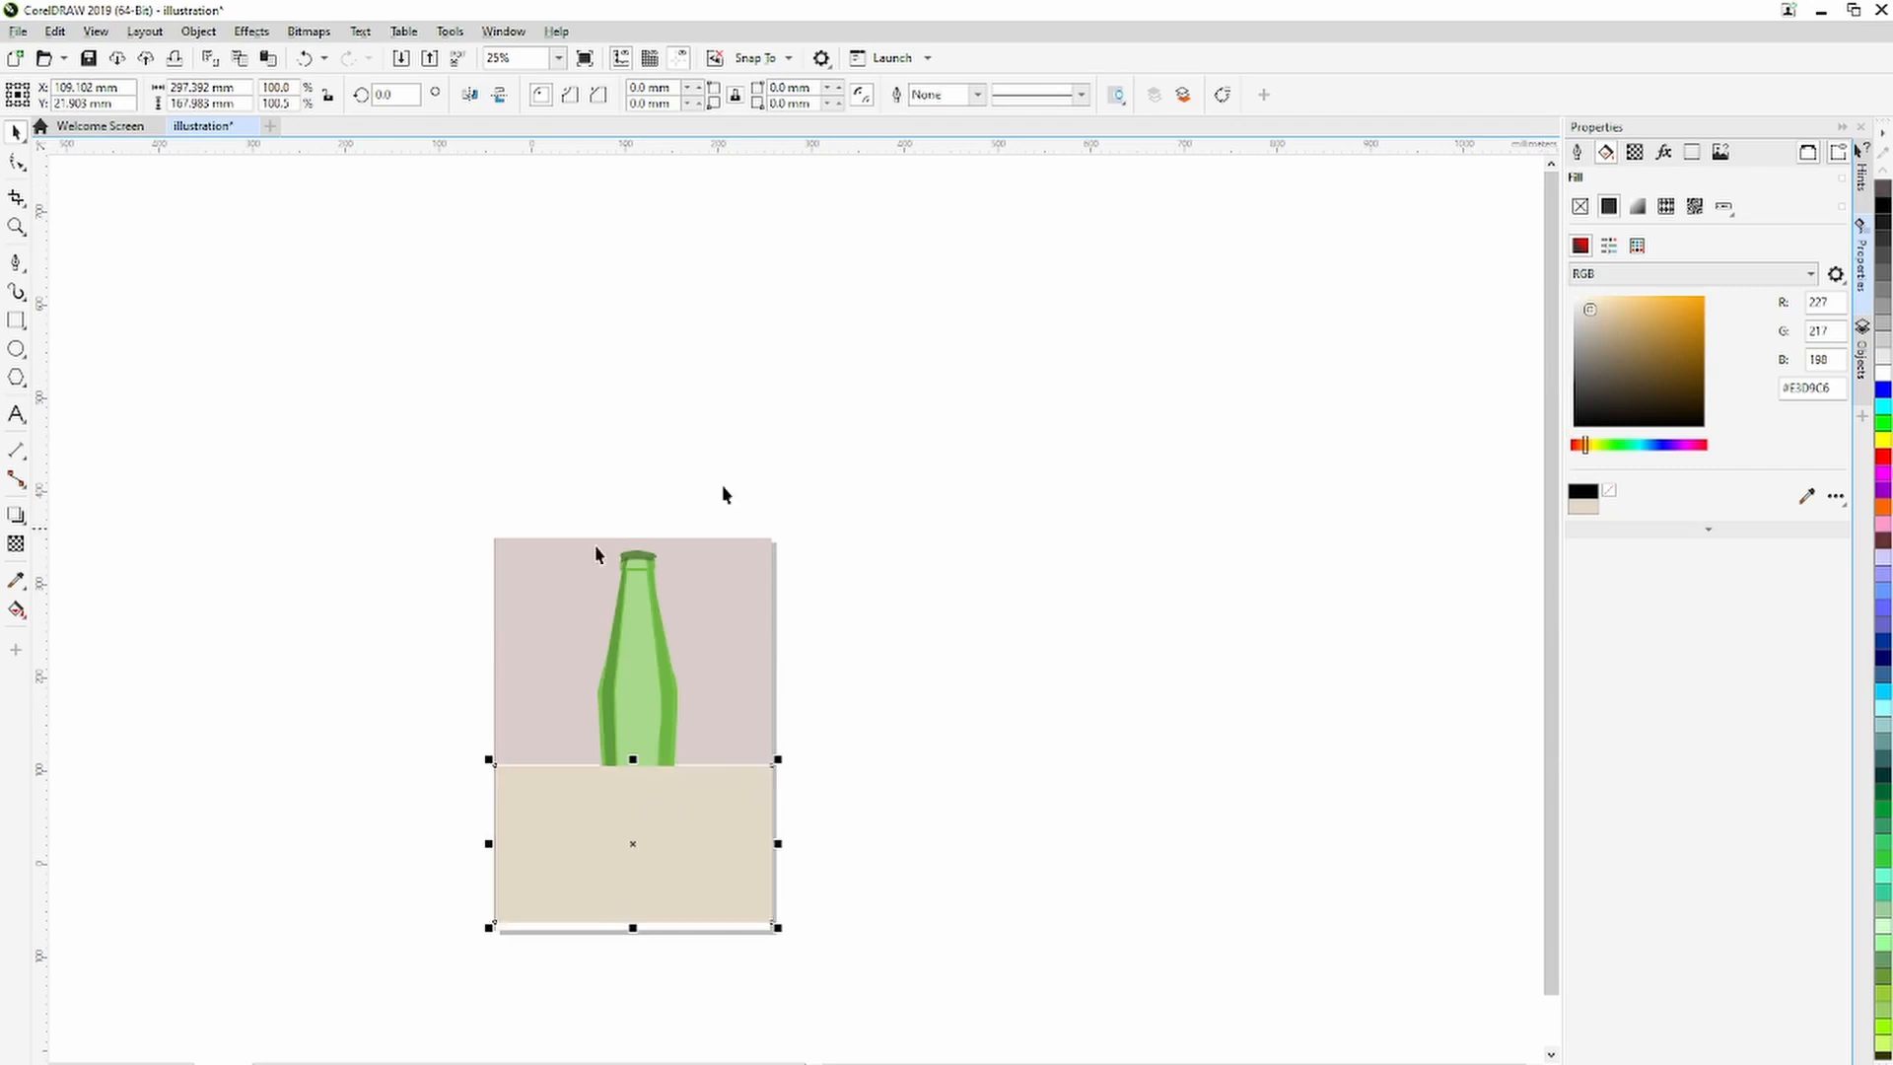
right_click(707, 832)
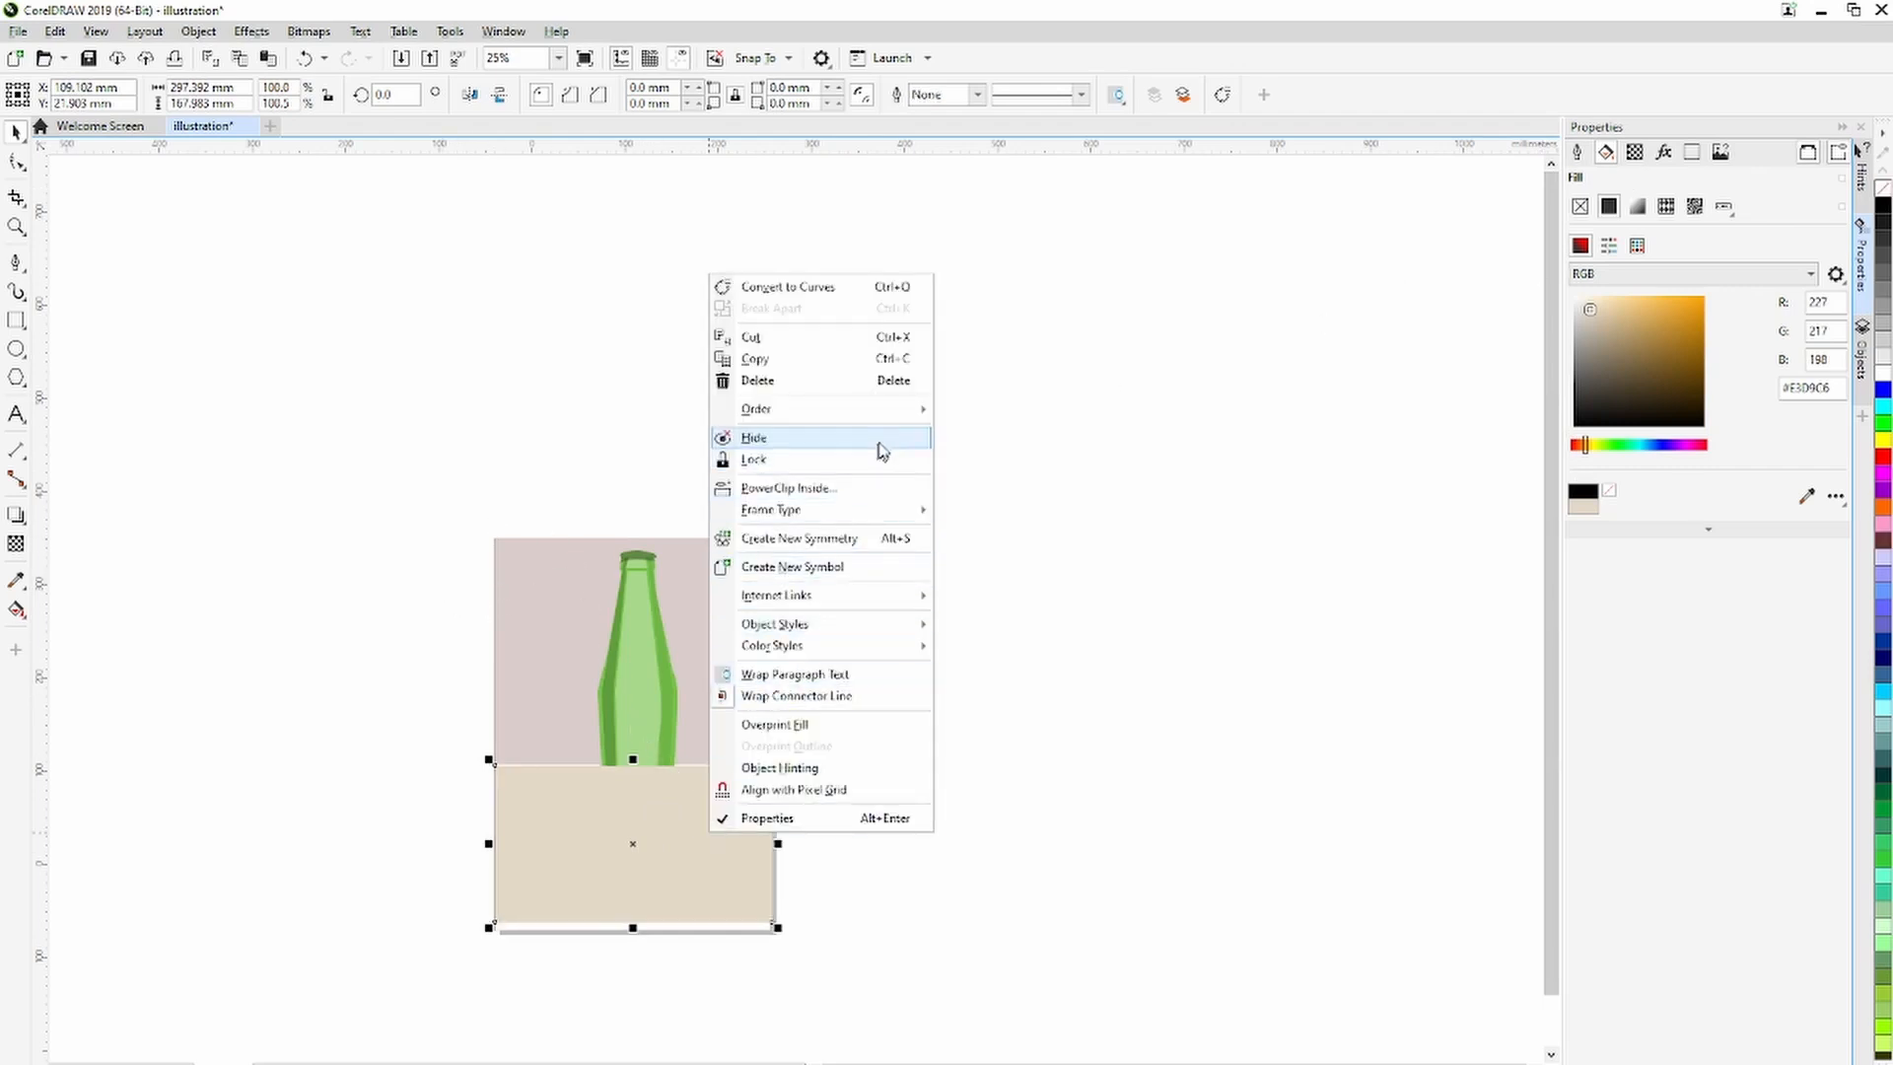
mouse_move(890, 414)
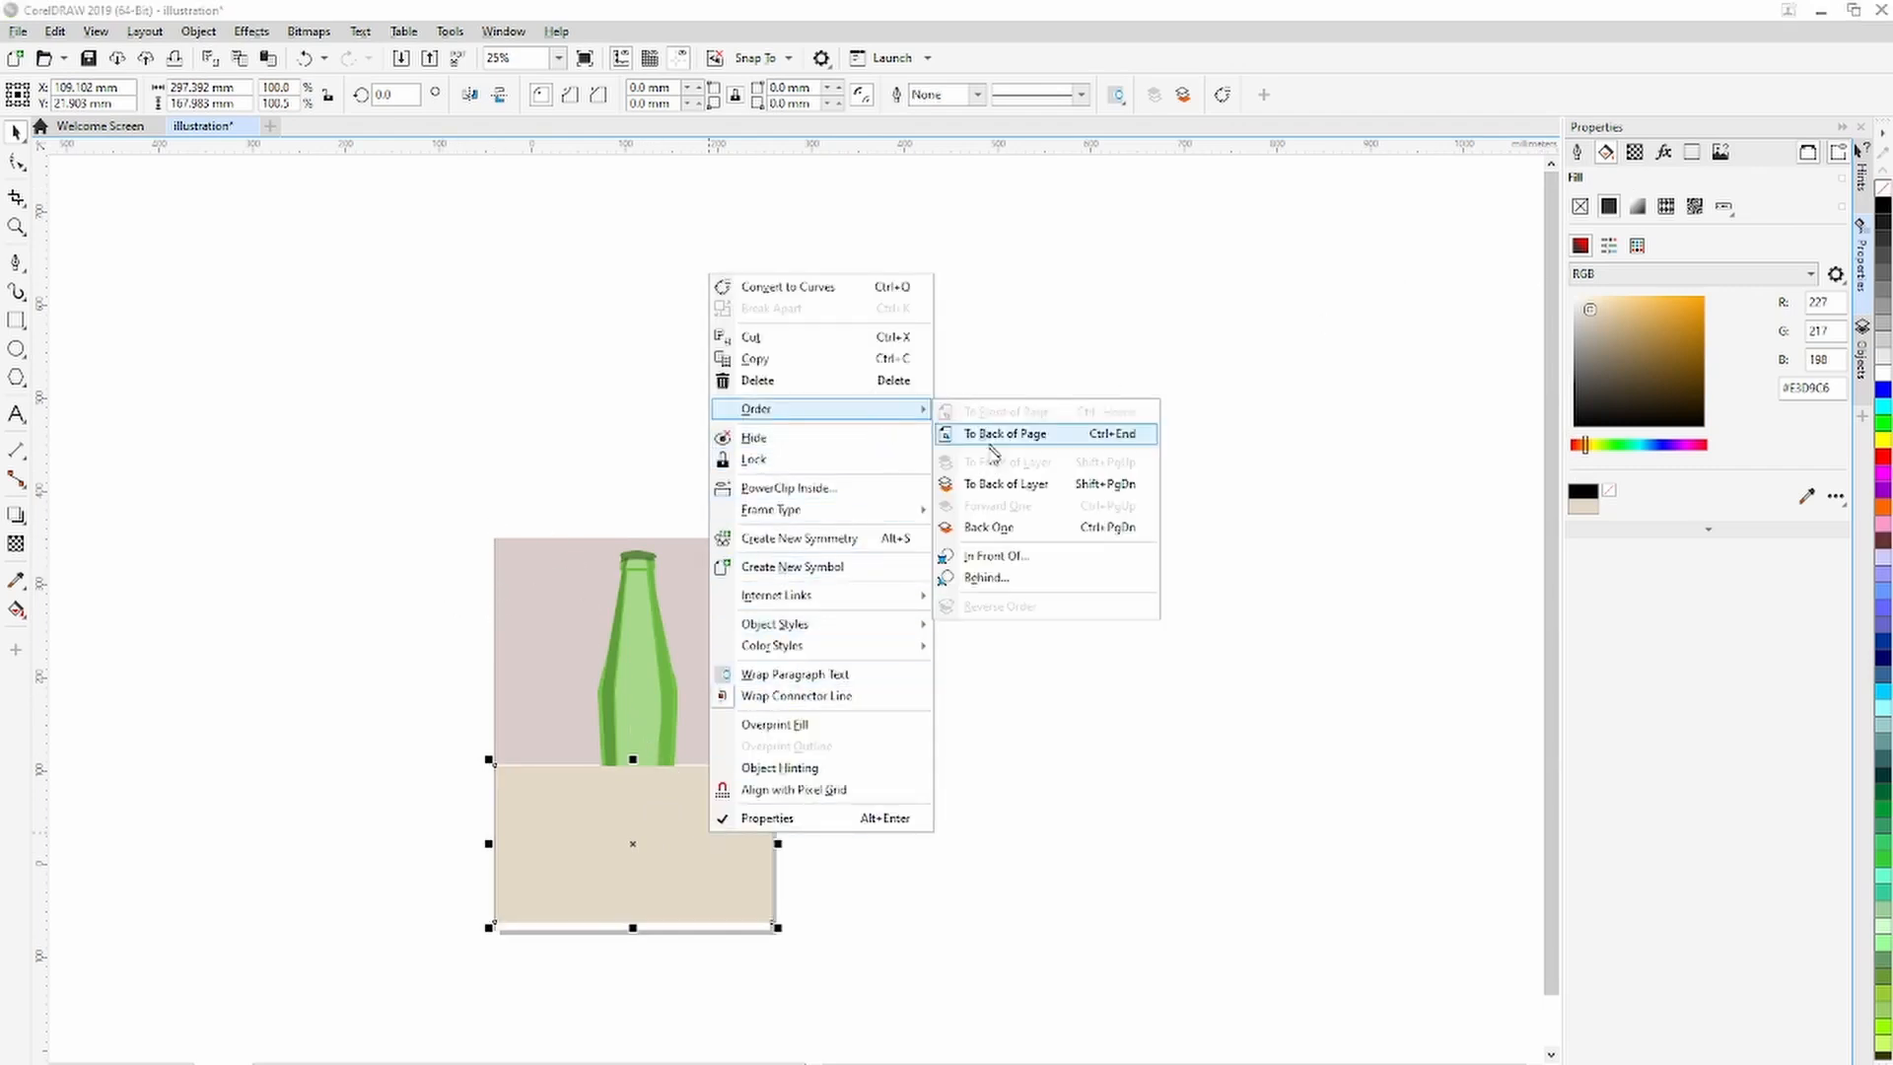
left_click(1026, 496)
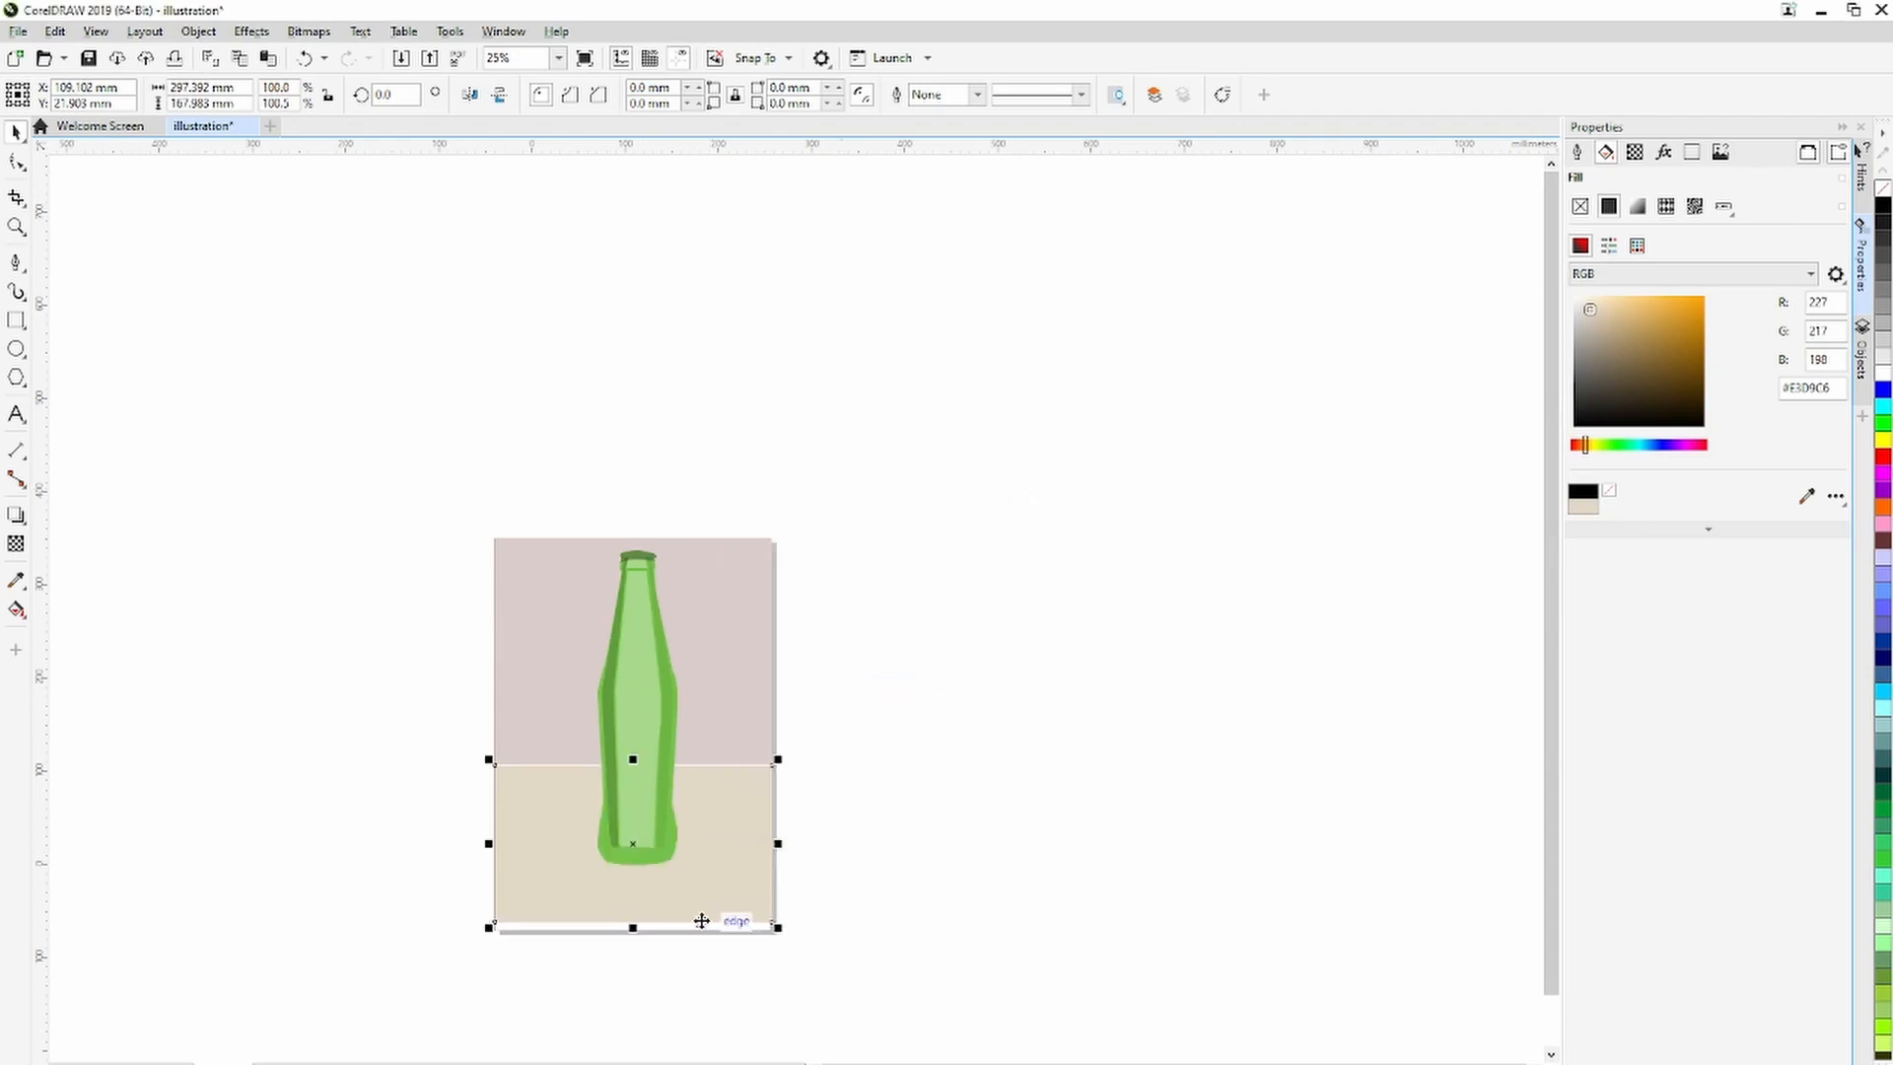
Nudge the beige rectangle up about 2.7 mm and extend its lower edge to the page's bottom, making it about 181 mm high.
key("Up")
key("Up")
key("Up")
key("Up")
key("Up")
key("Up")
key("Up")
key("Up")
key("Up")
key("Up")
key("Up")
key("Up")
key("Up")
key("Up")
key("Up")
key("Up")
key("Up")
key("Up")
key("Up")
key("Up")
key("Up")
key("Up")
key("Up")
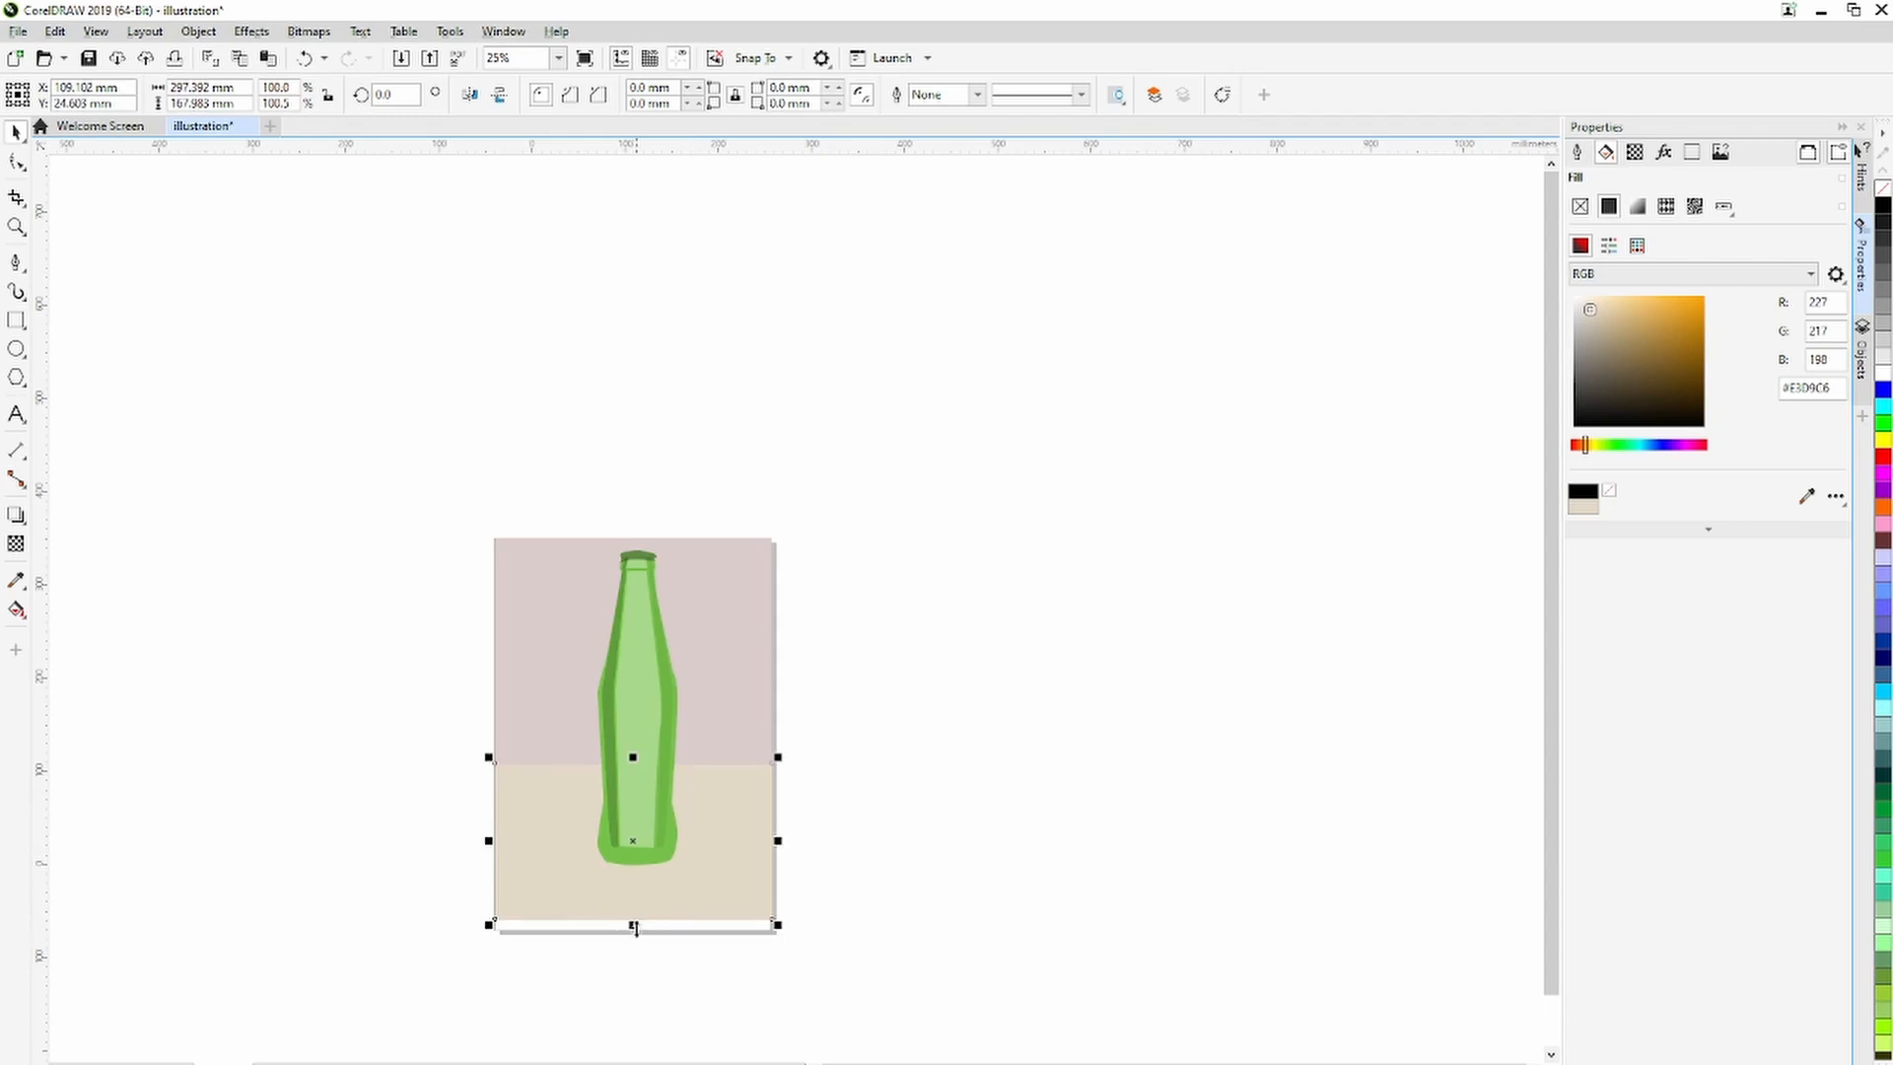
left_click_drag(635, 927, 635, 936)
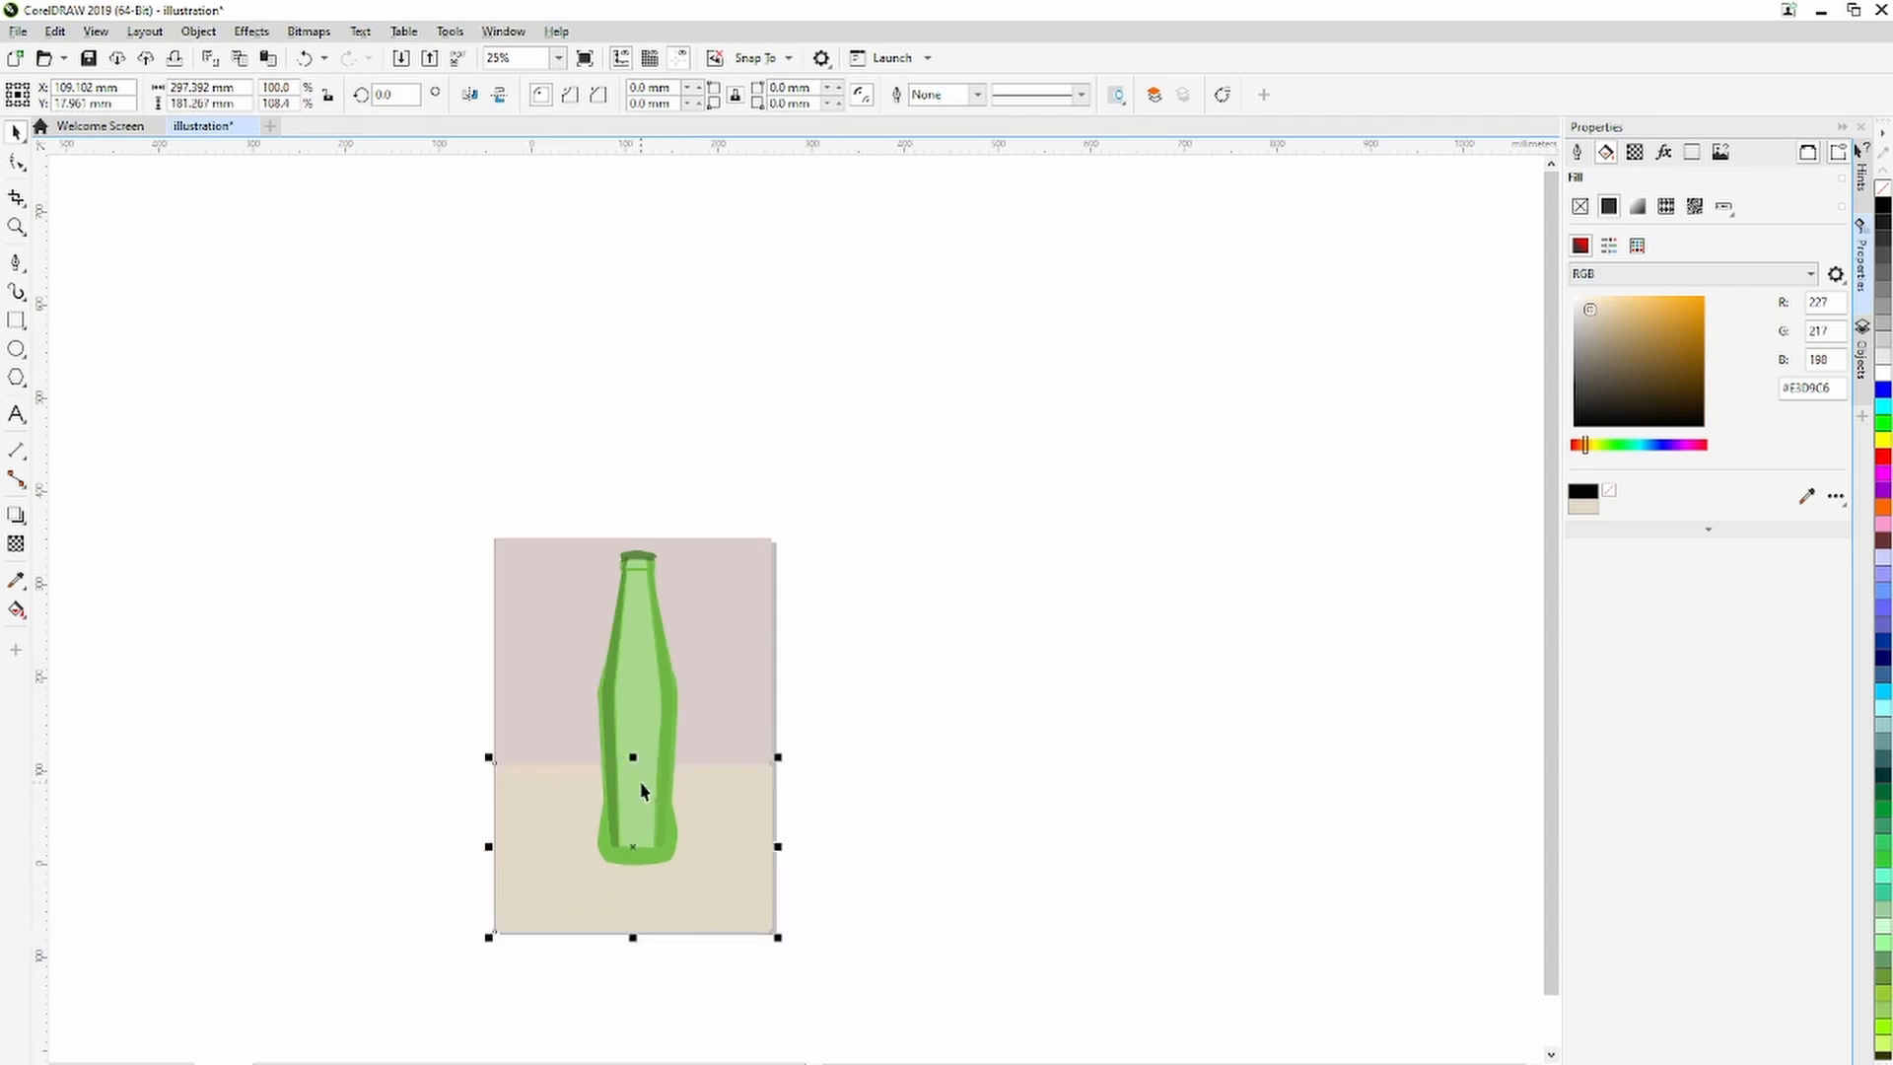
left_click(636, 706)
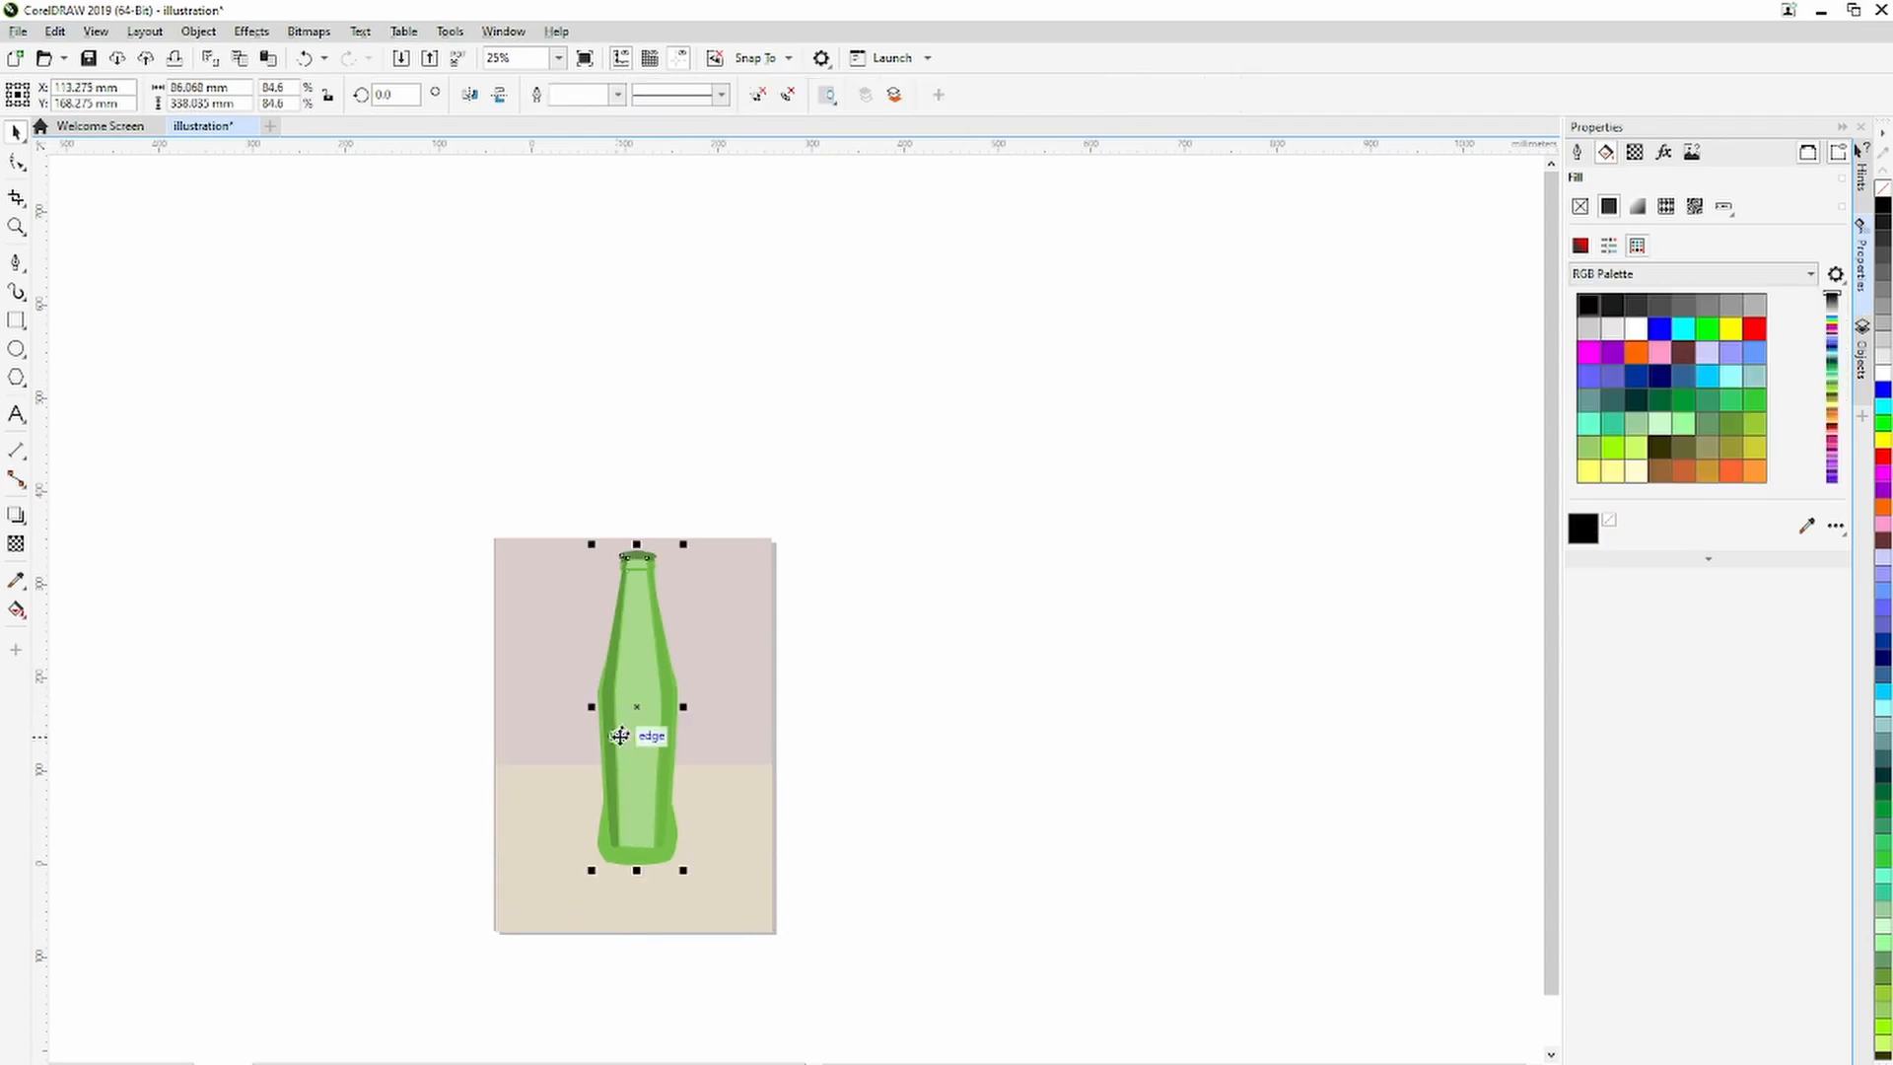
scroll(625, 794, "up", 3)
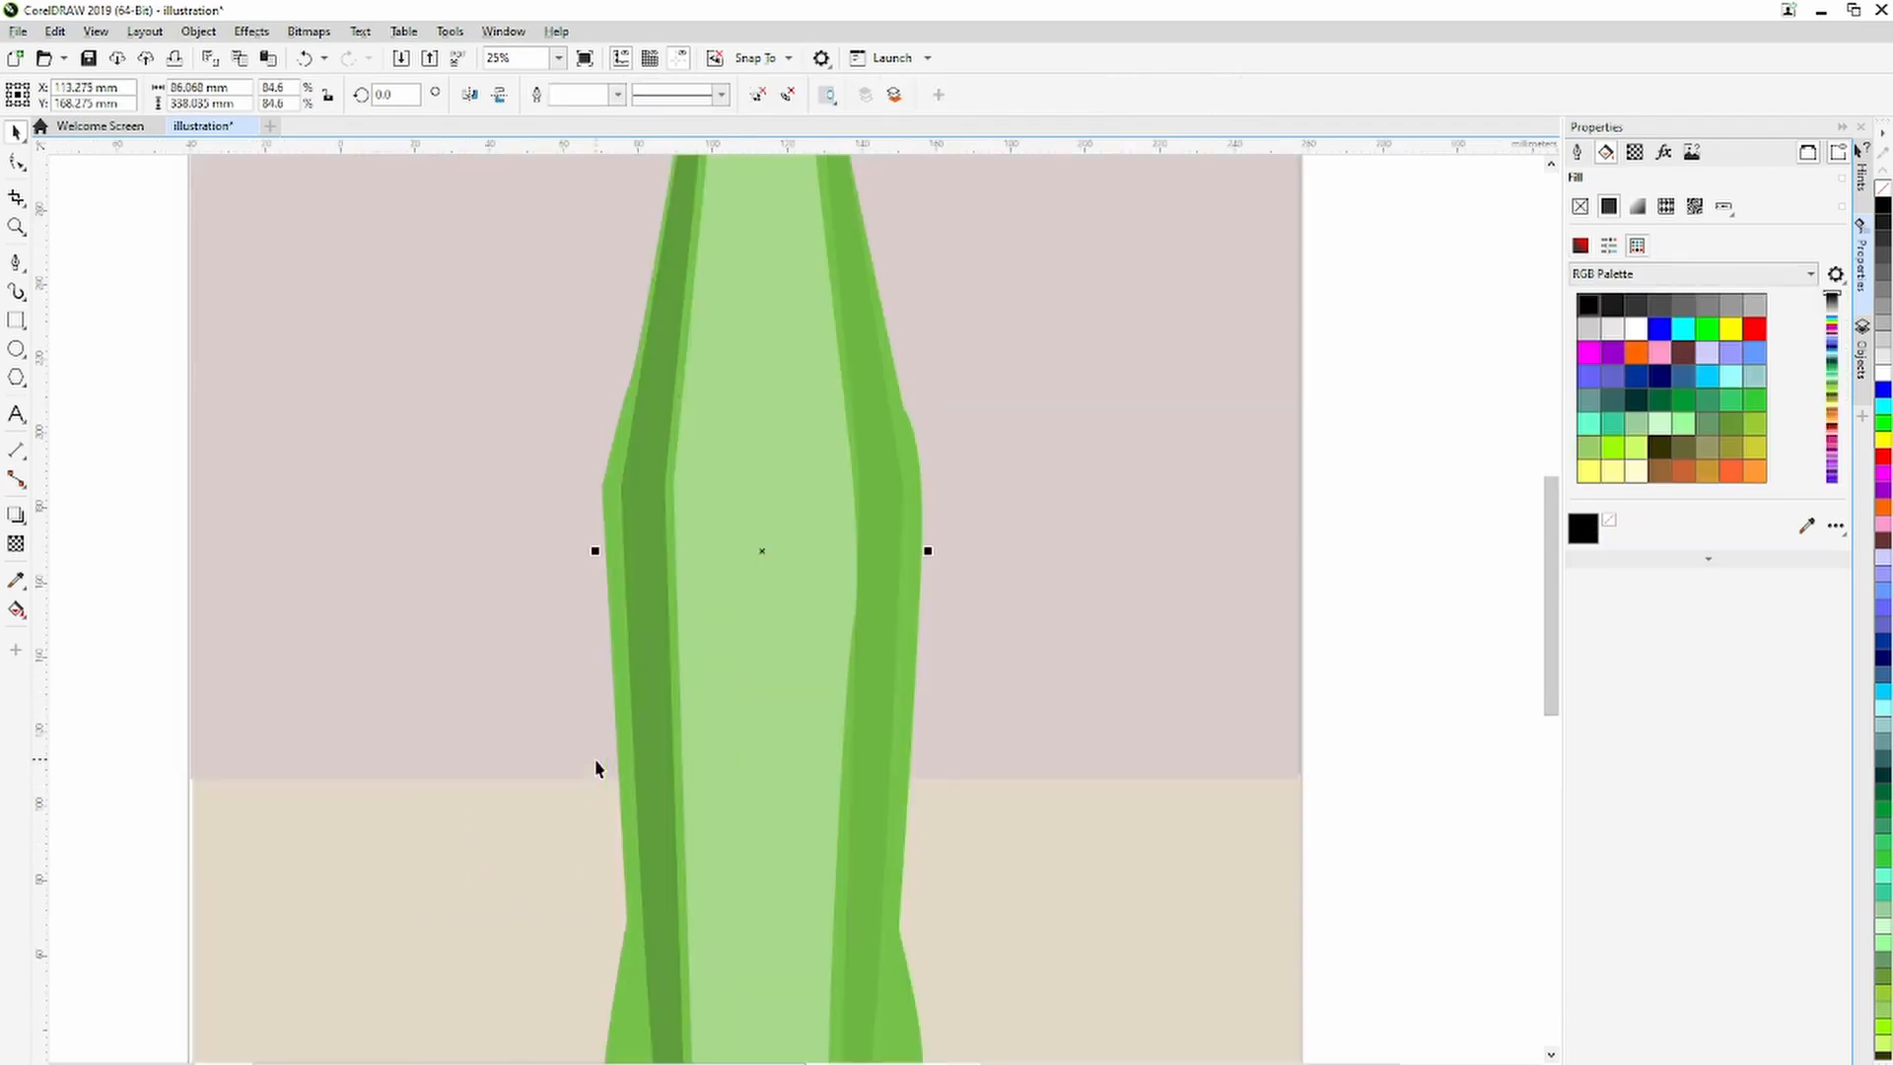
scroll(700, 776, "down", 3)
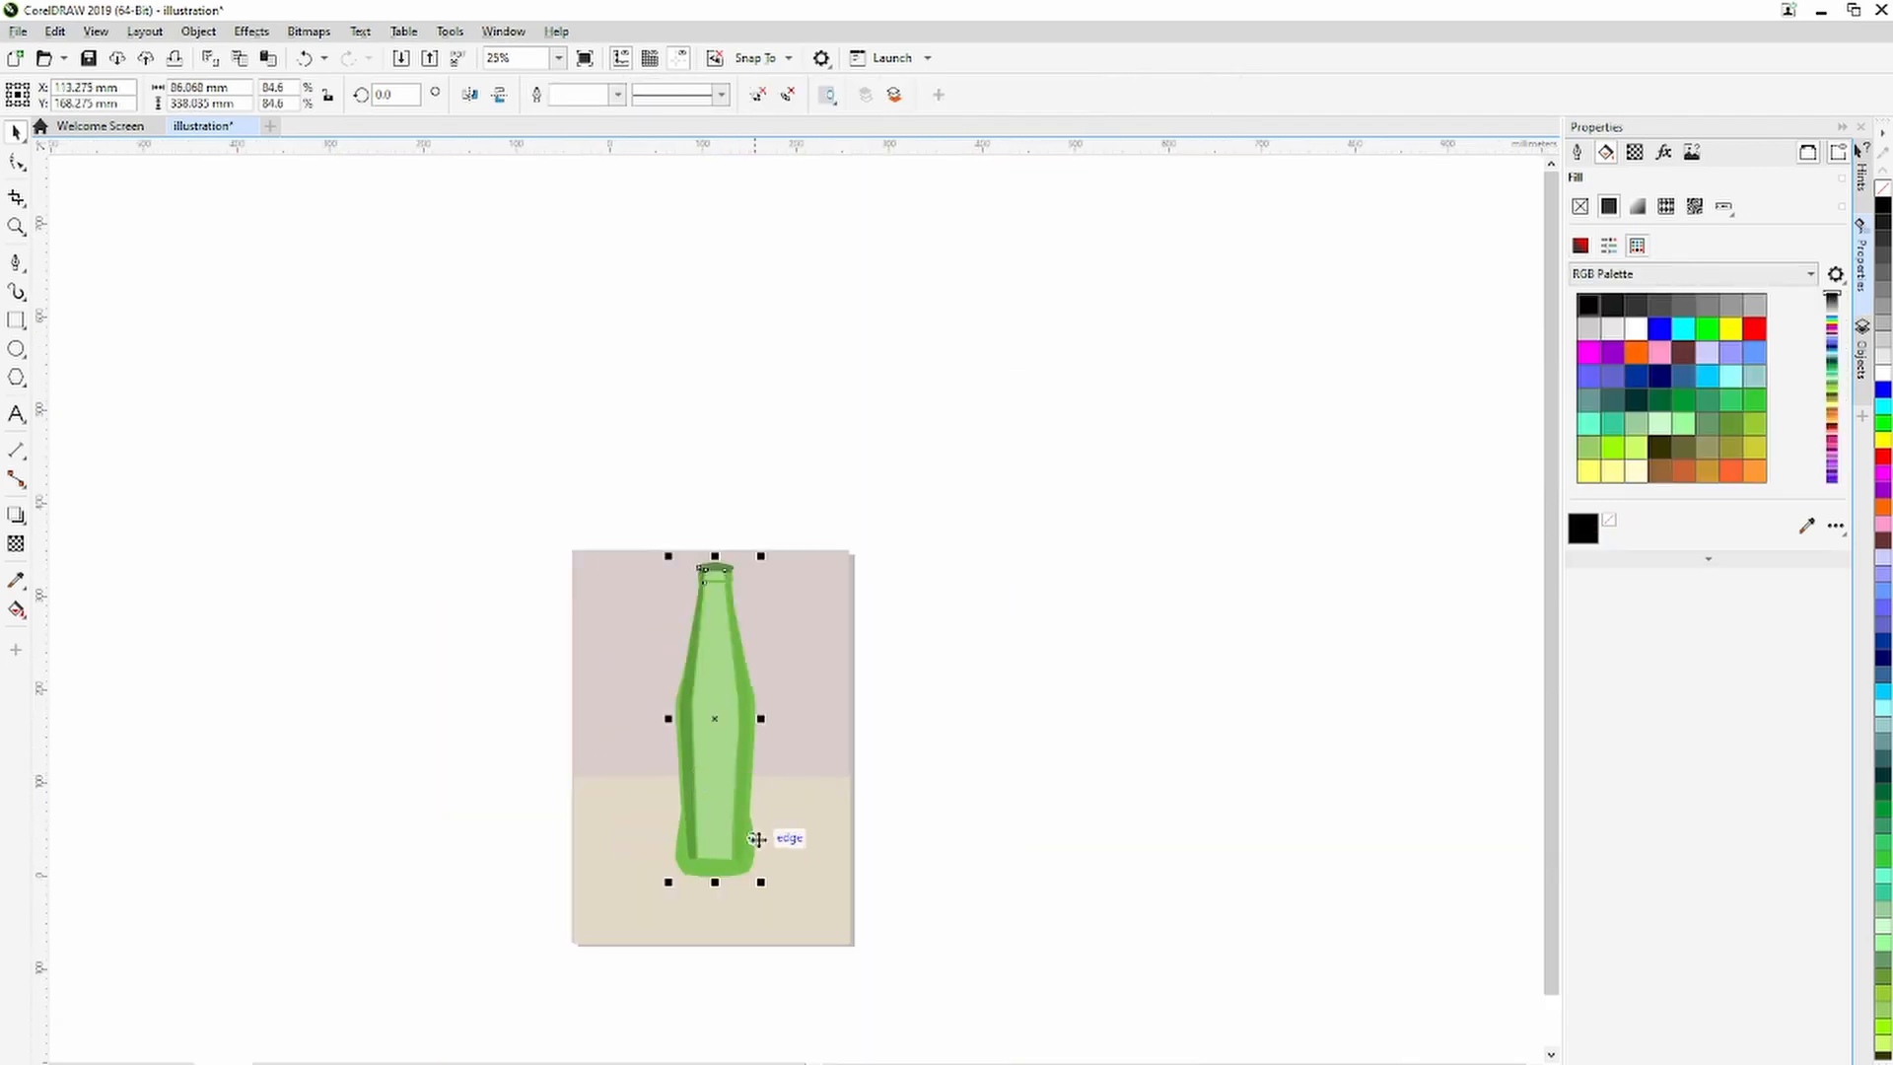
left_click(787, 840)
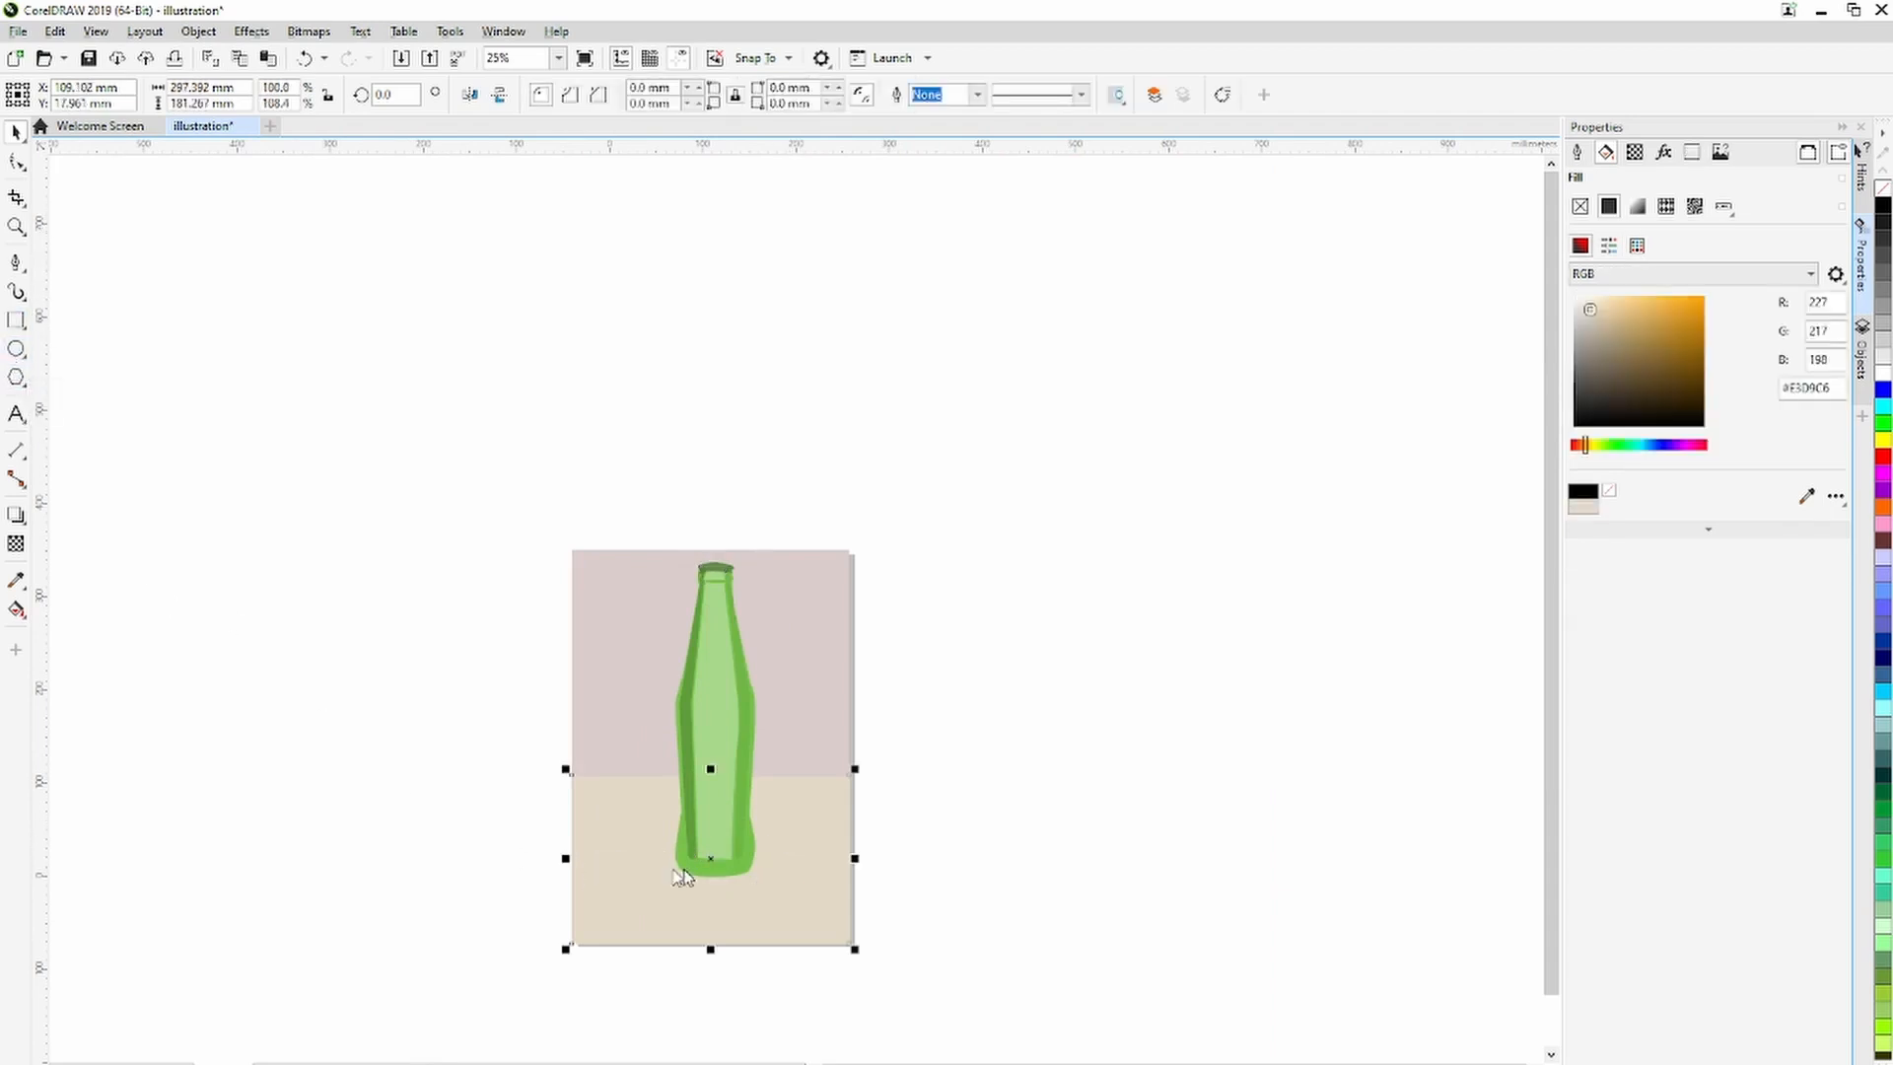
key("F7")
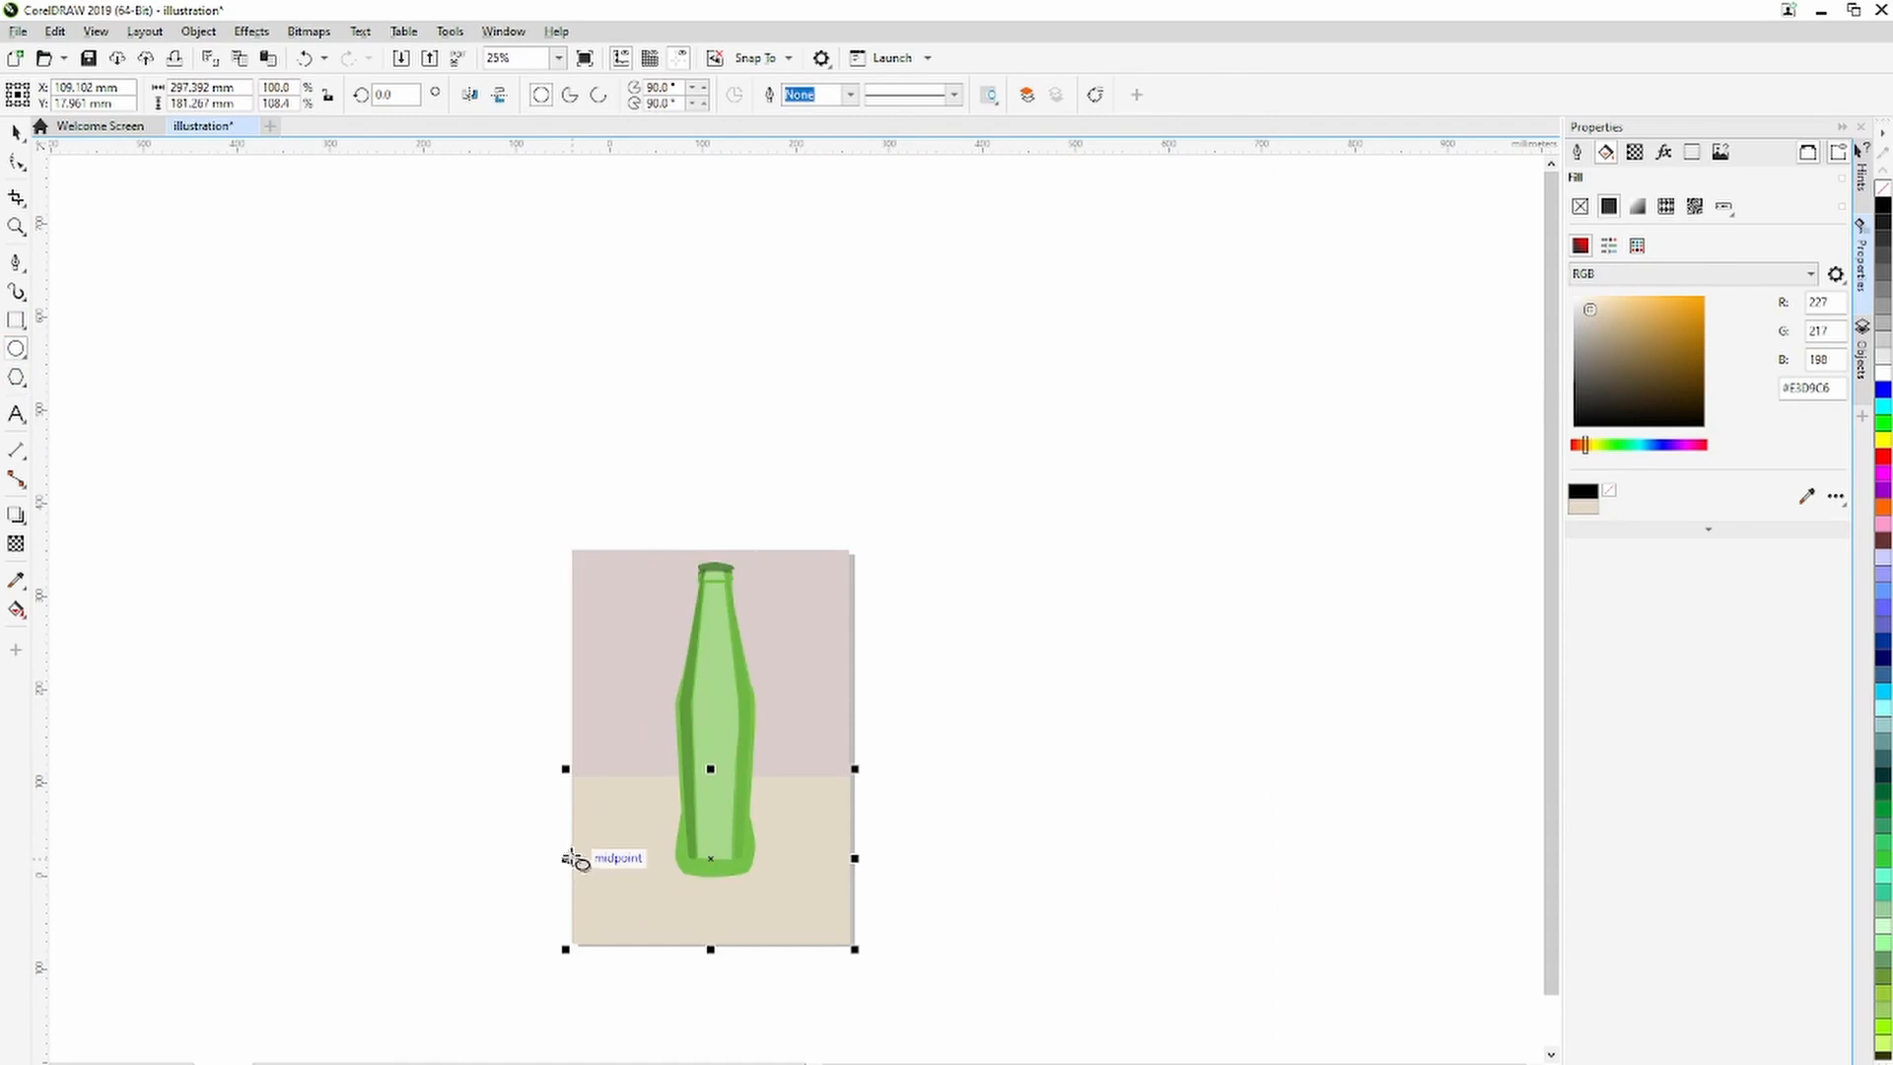
Draw a closed shadow shape with the Pen tool, about 196 by 50 mm, from the page's left edge to the bottle's base.
left_click(17, 264)
scroll(604, 878, "up", 2)
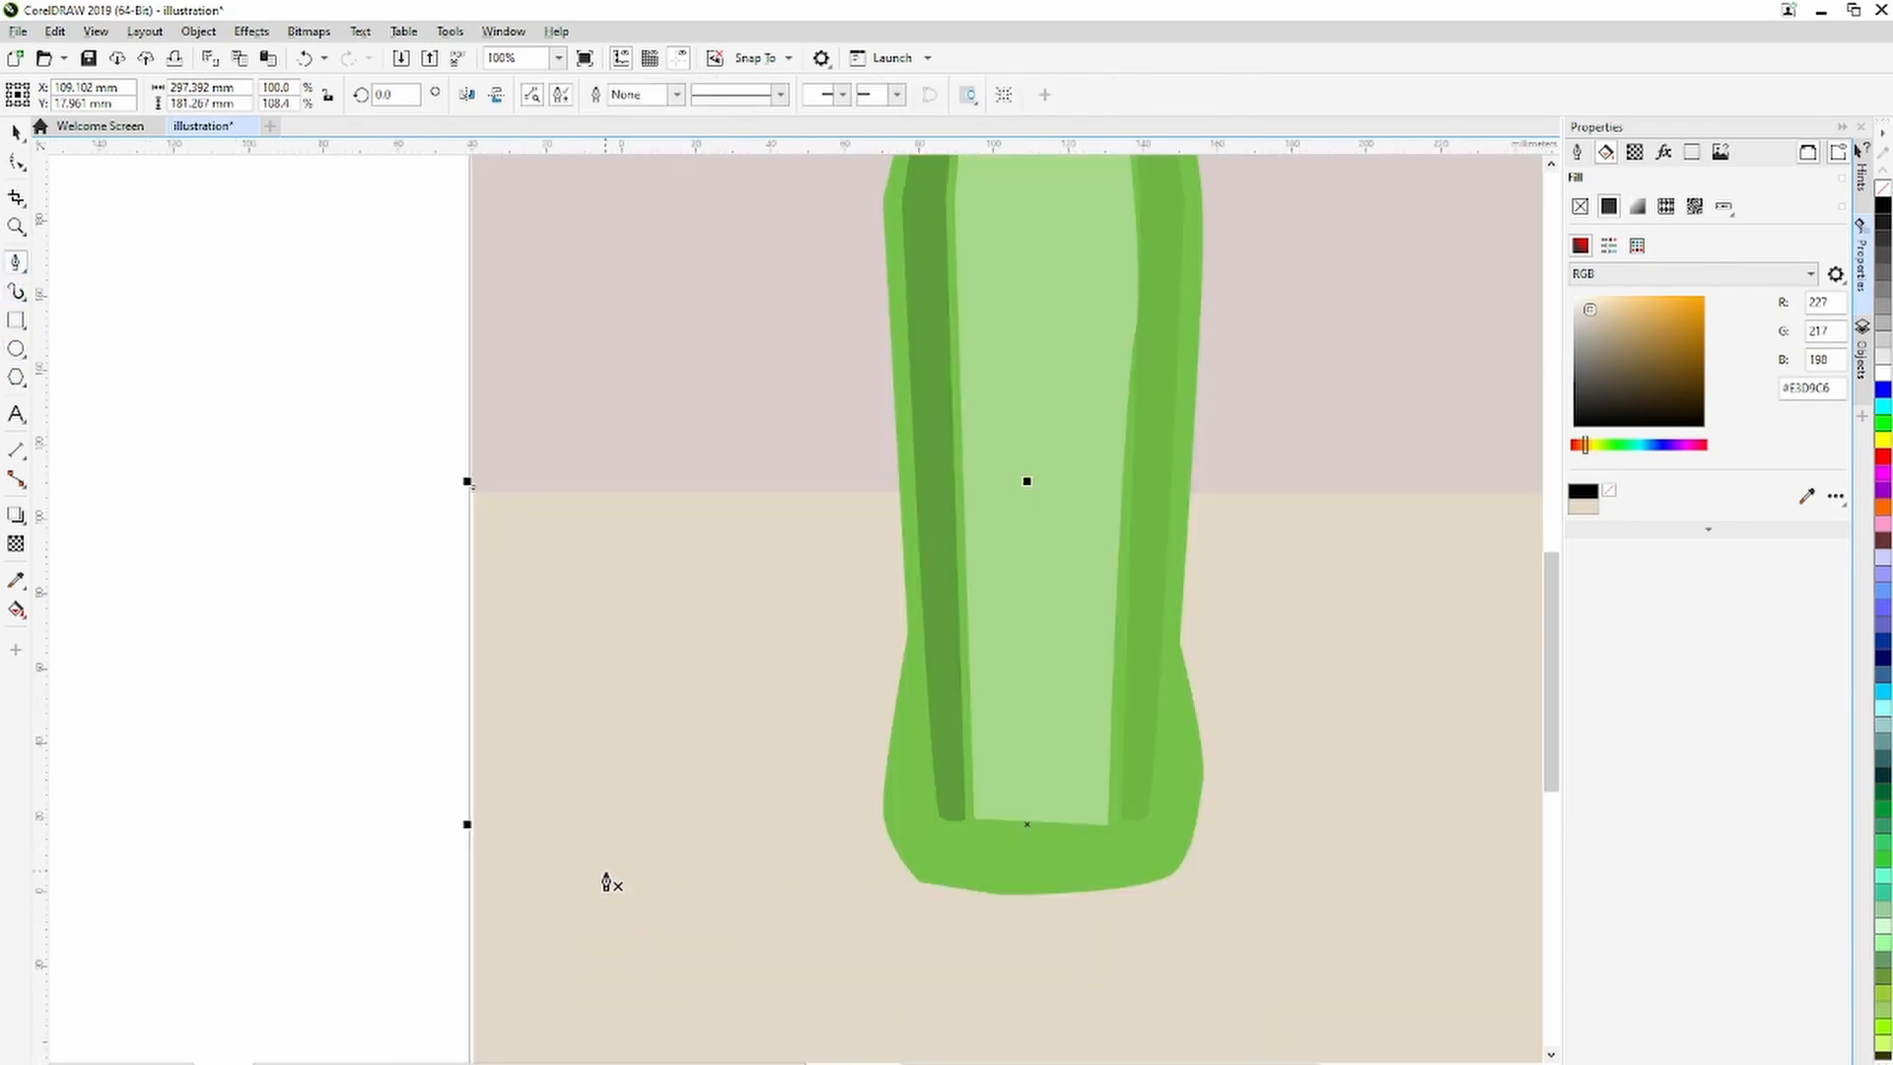
left_click(473, 741)
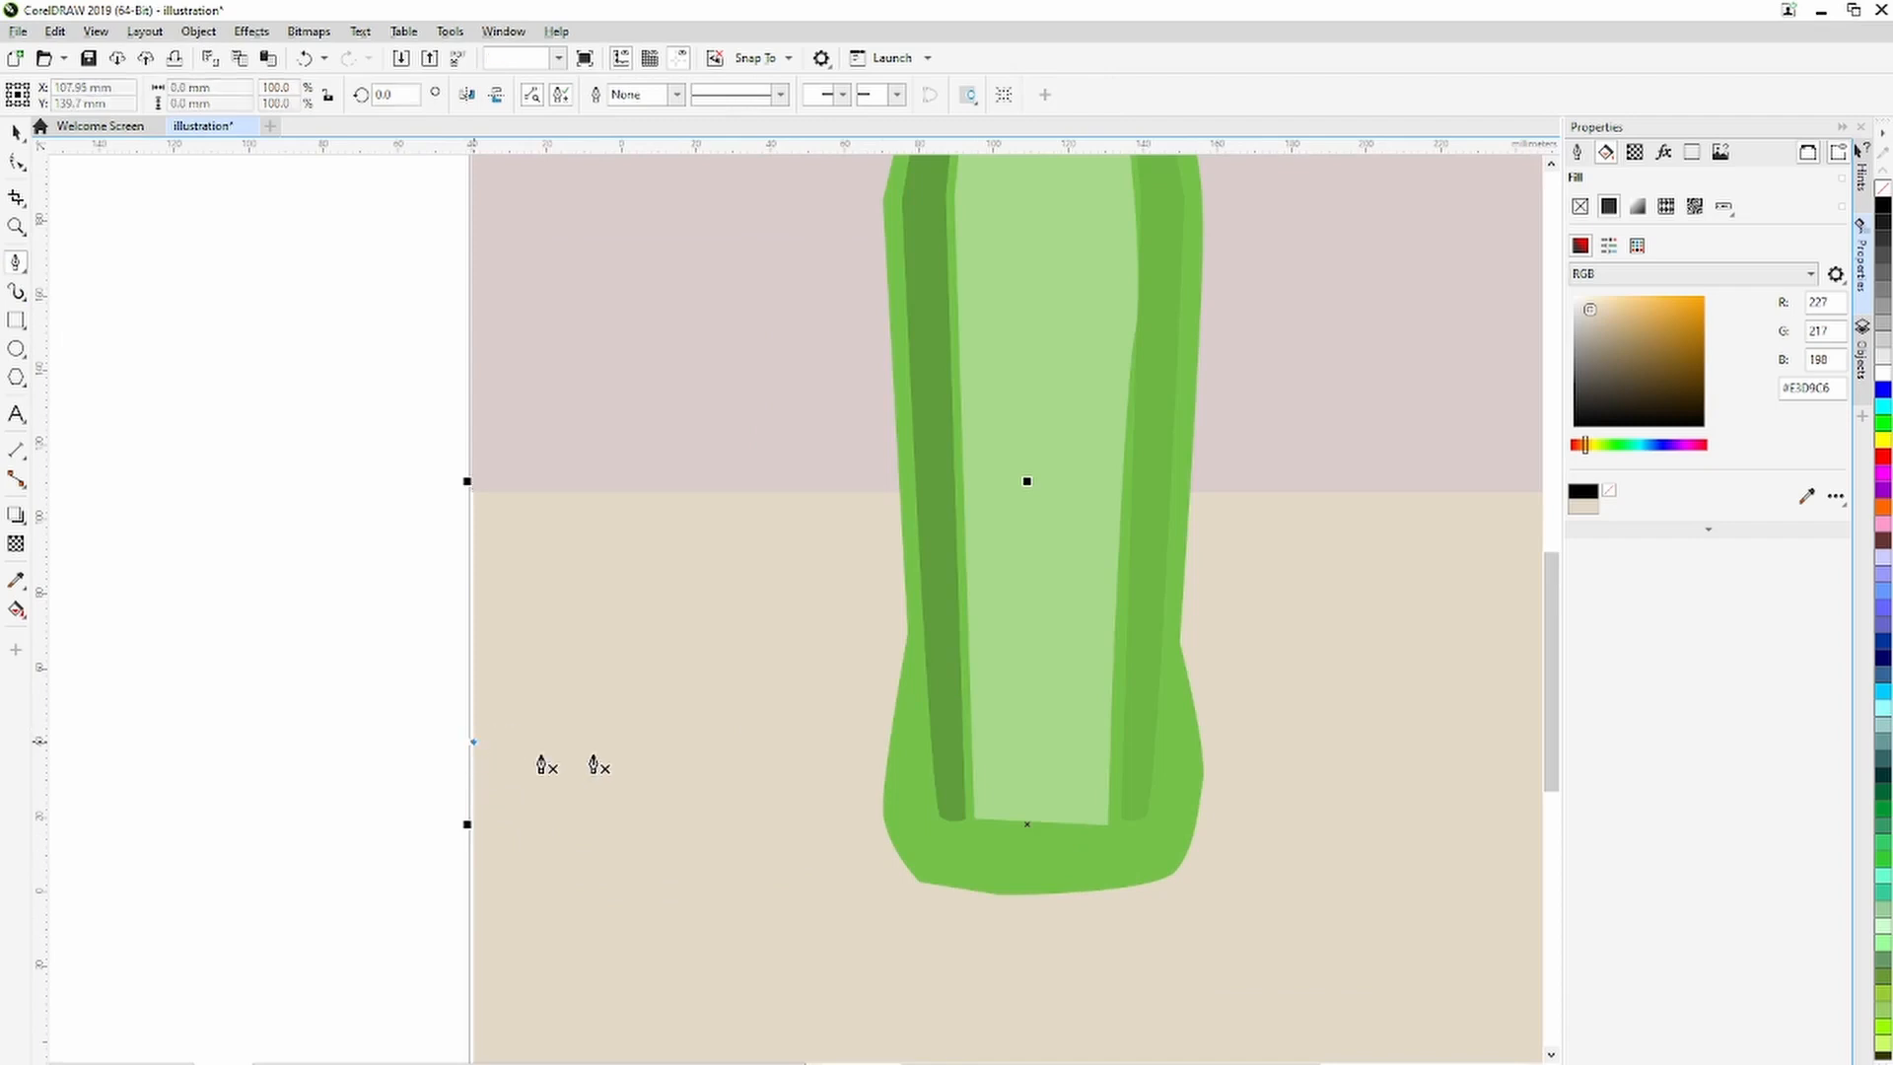
left_click(644, 755)
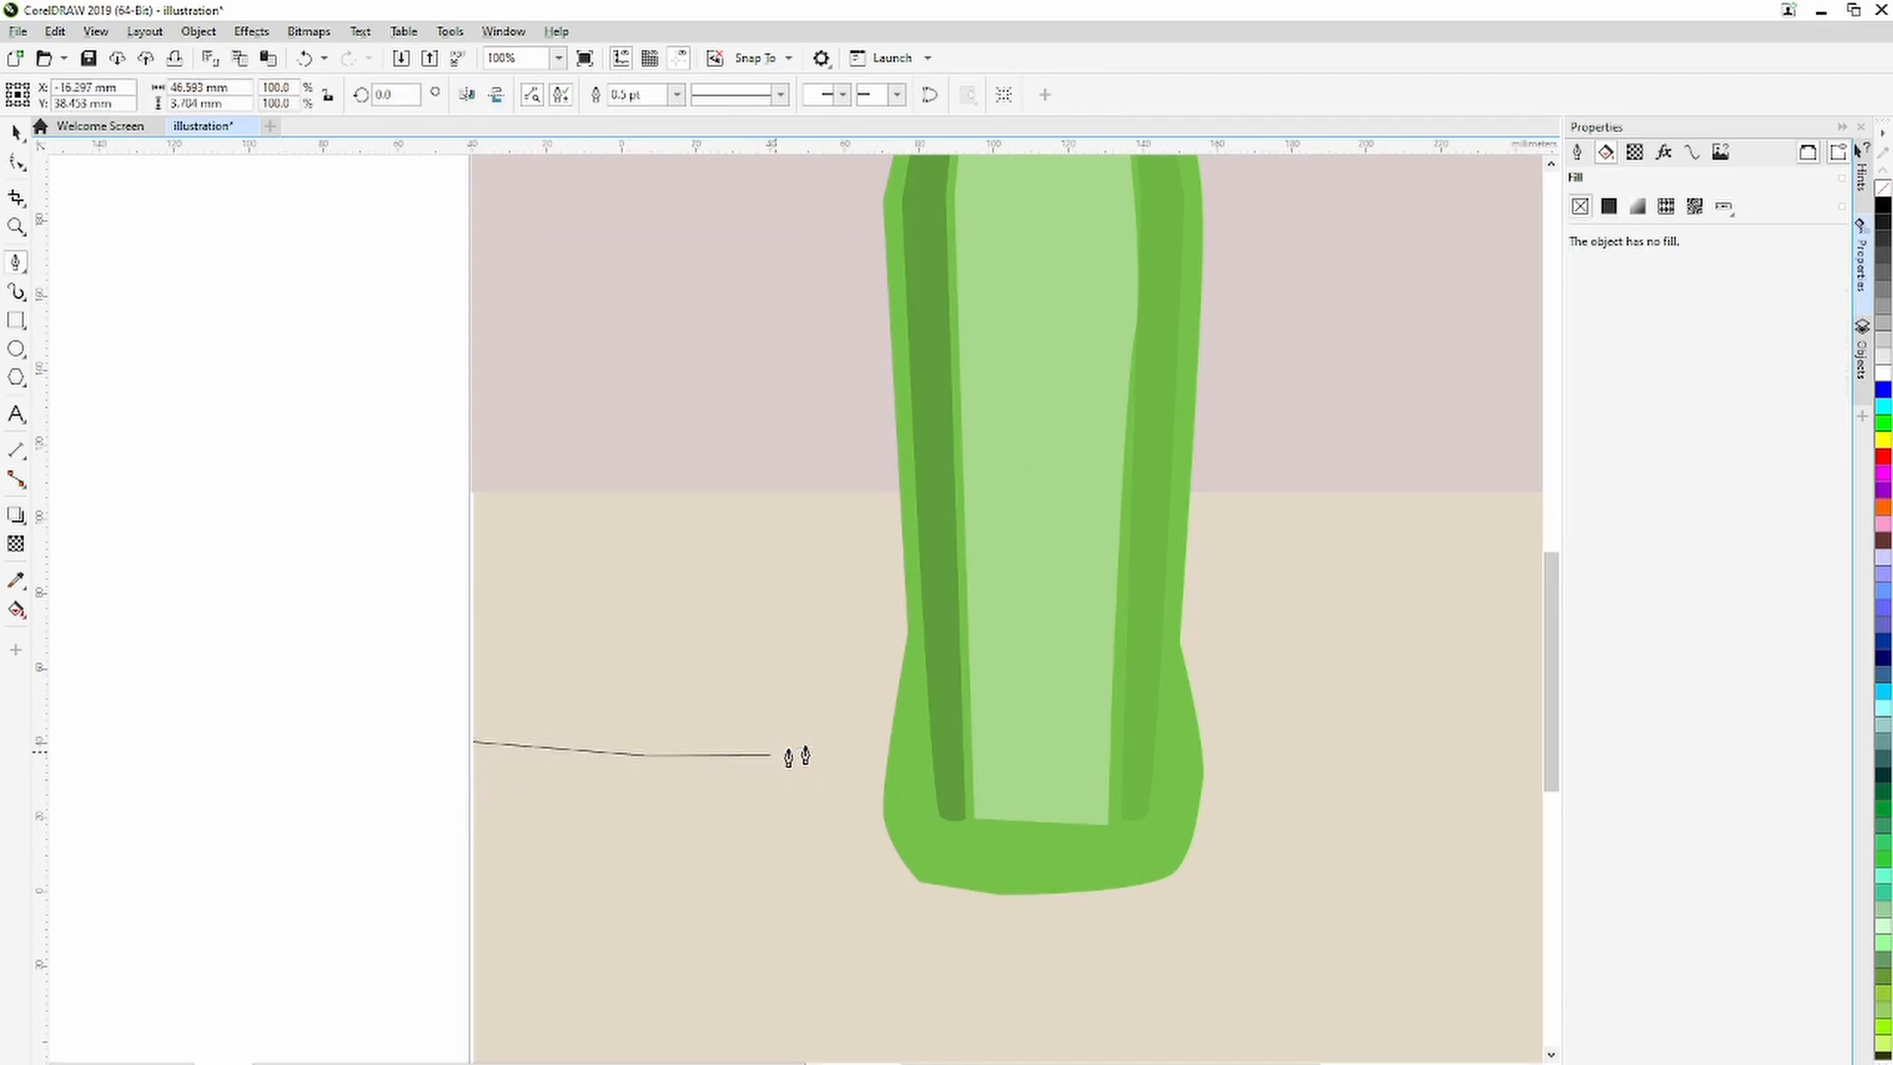
left_click(770, 755)
left_click(905, 749)
left_click(1158, 762)
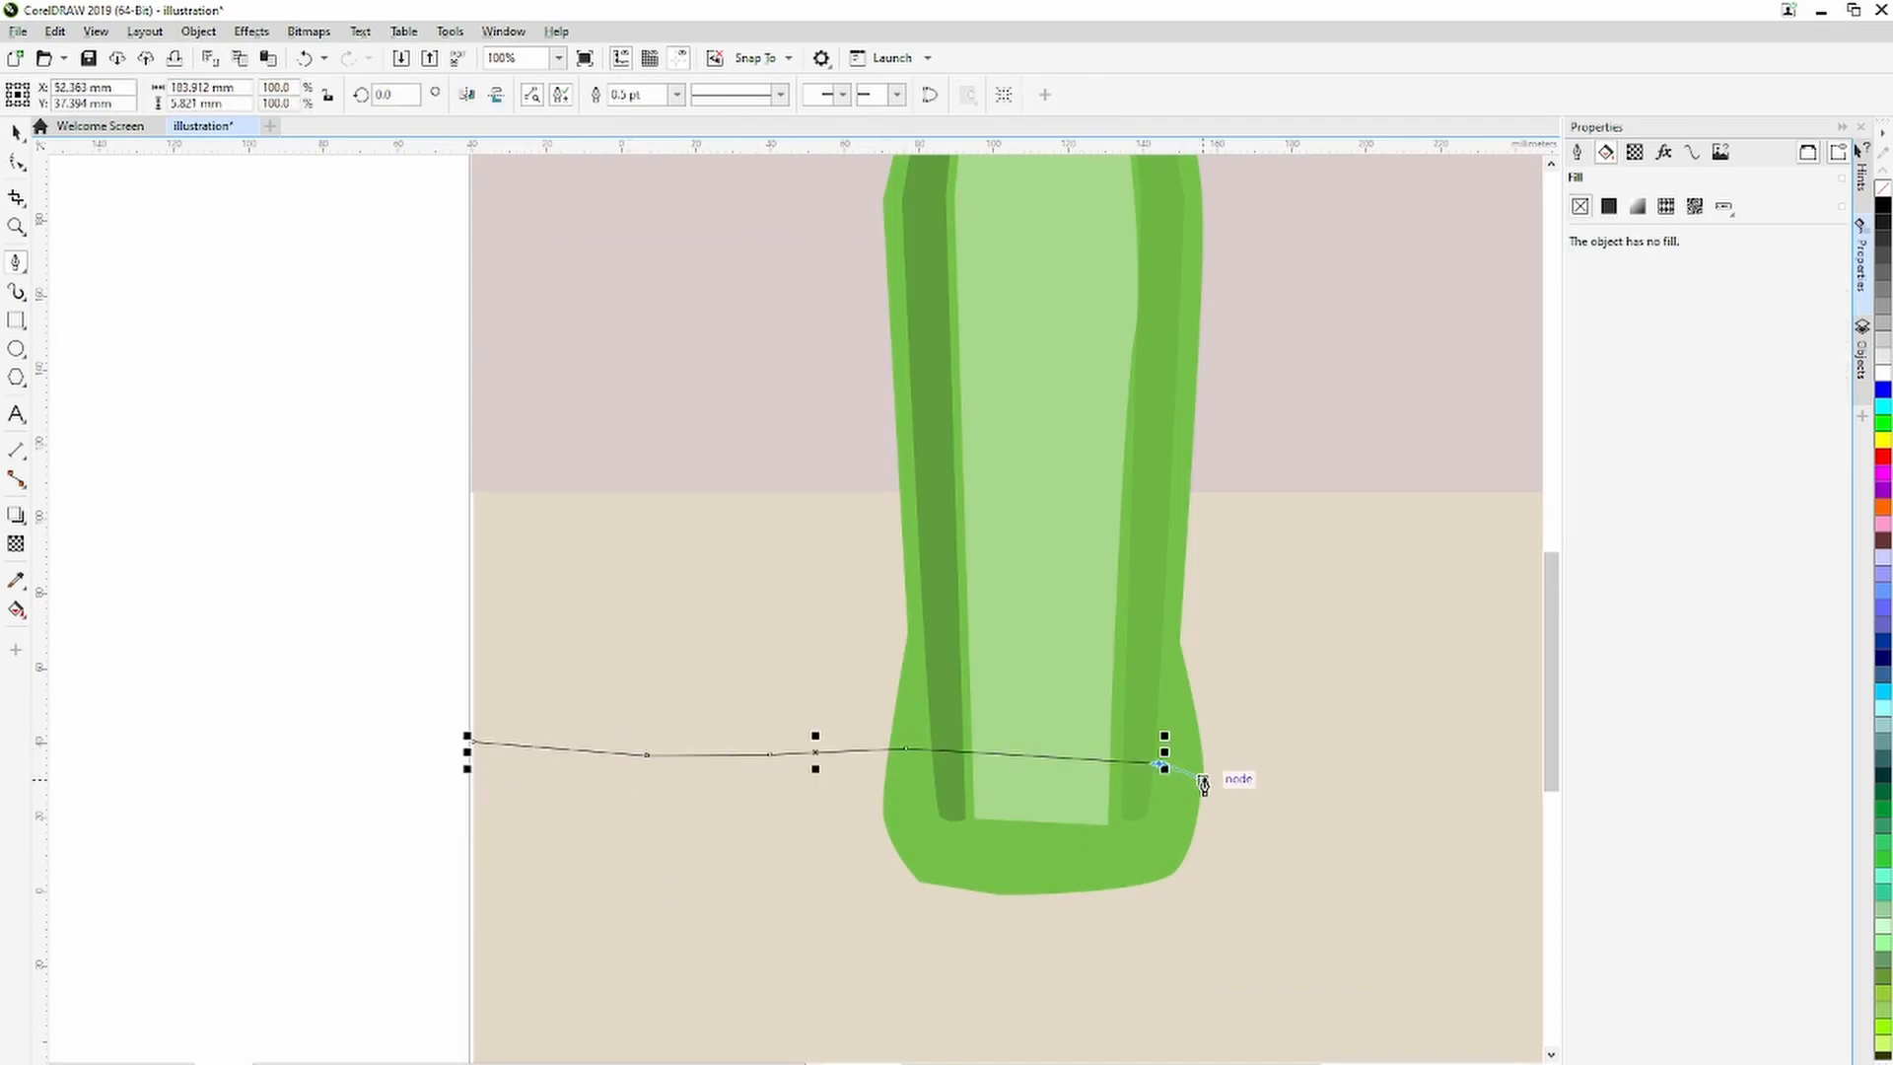
left_click(1203, 782)
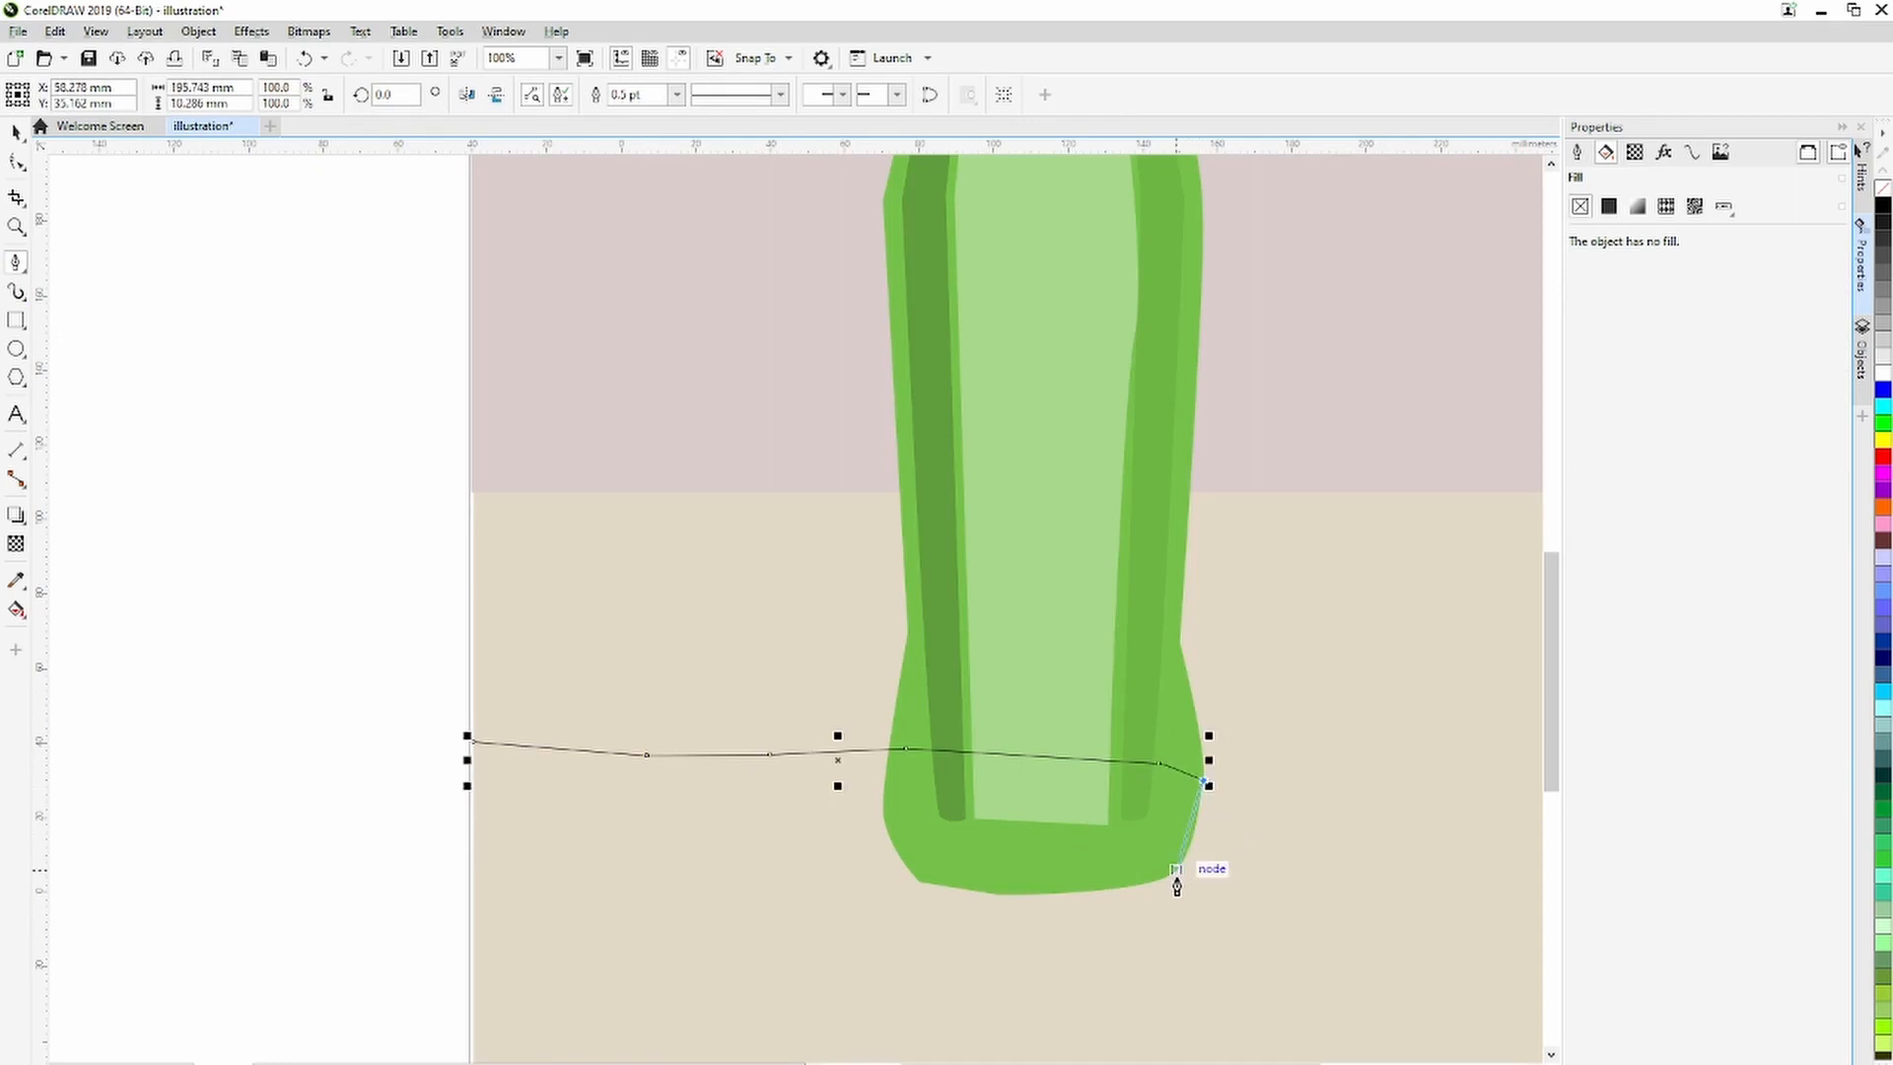
left_click(1176, 871)
left_click(1126, 906)
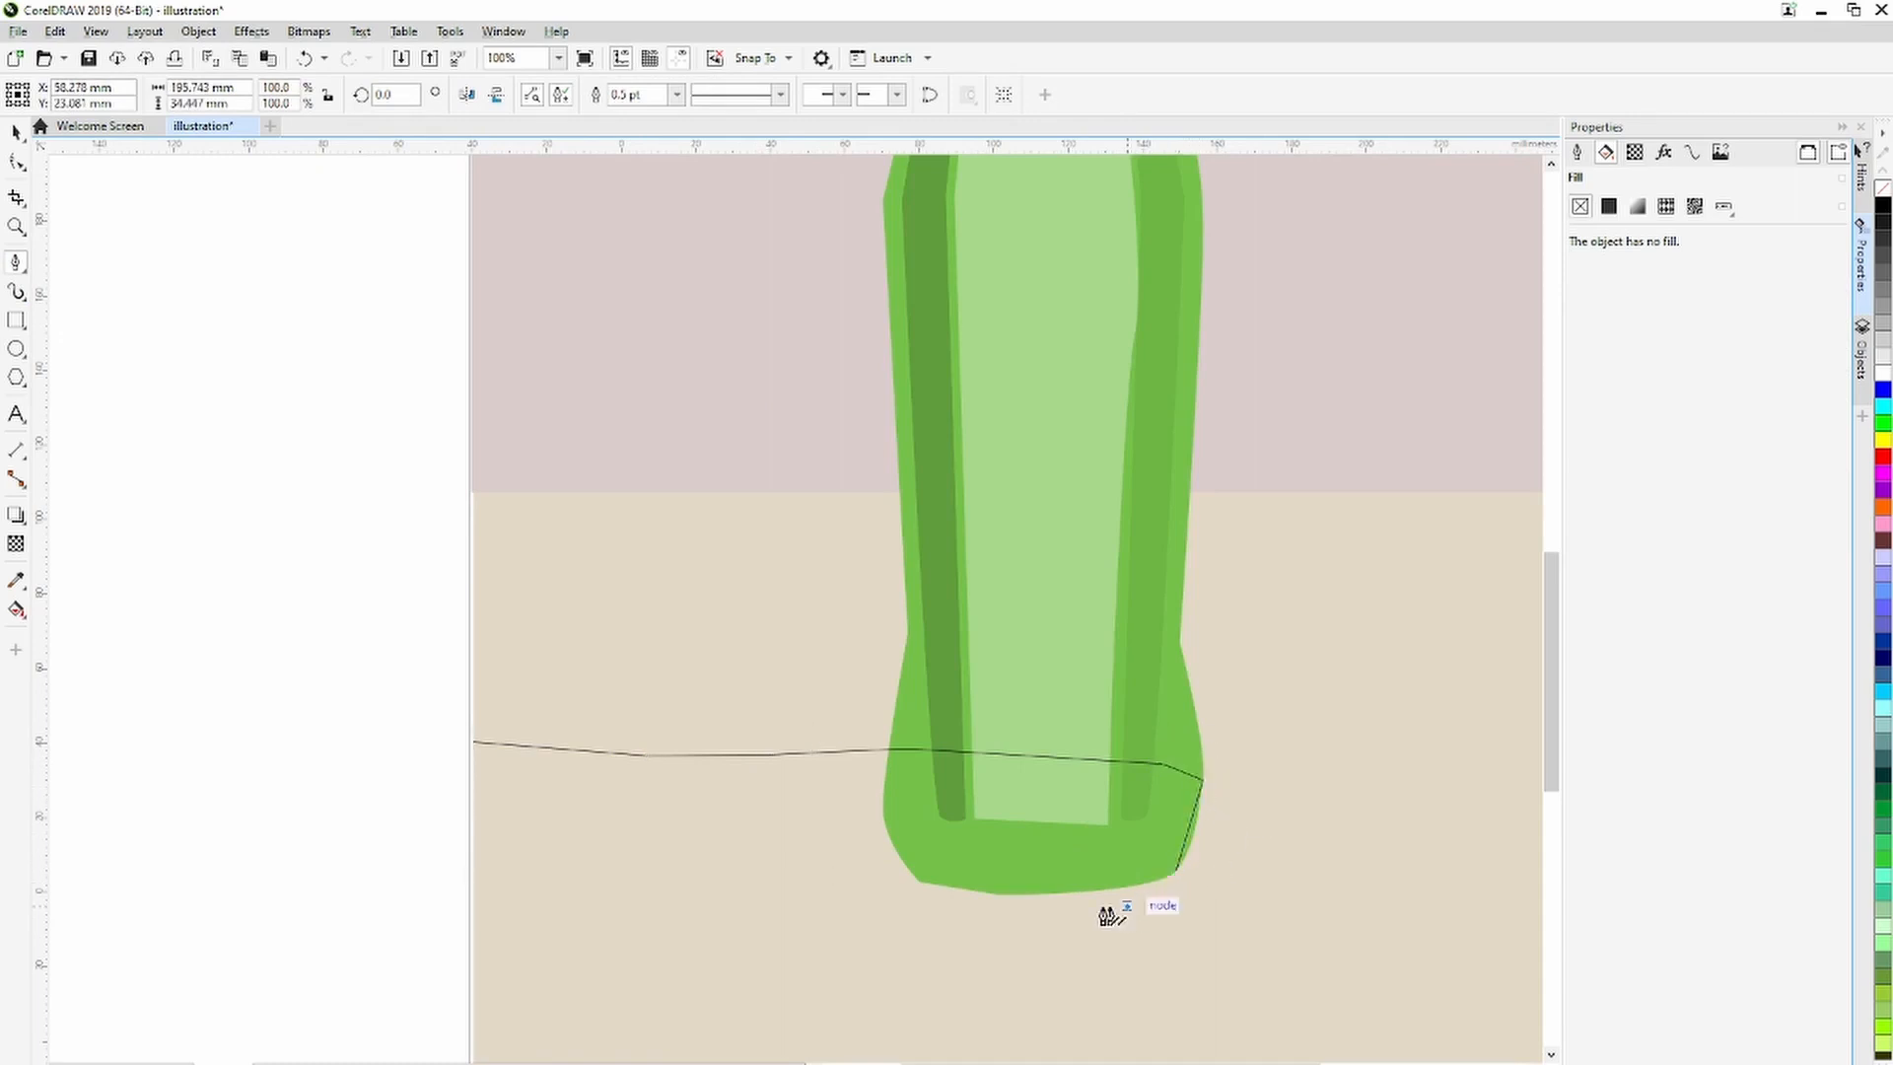
left_click(981, 930)
left_click(470, 929)
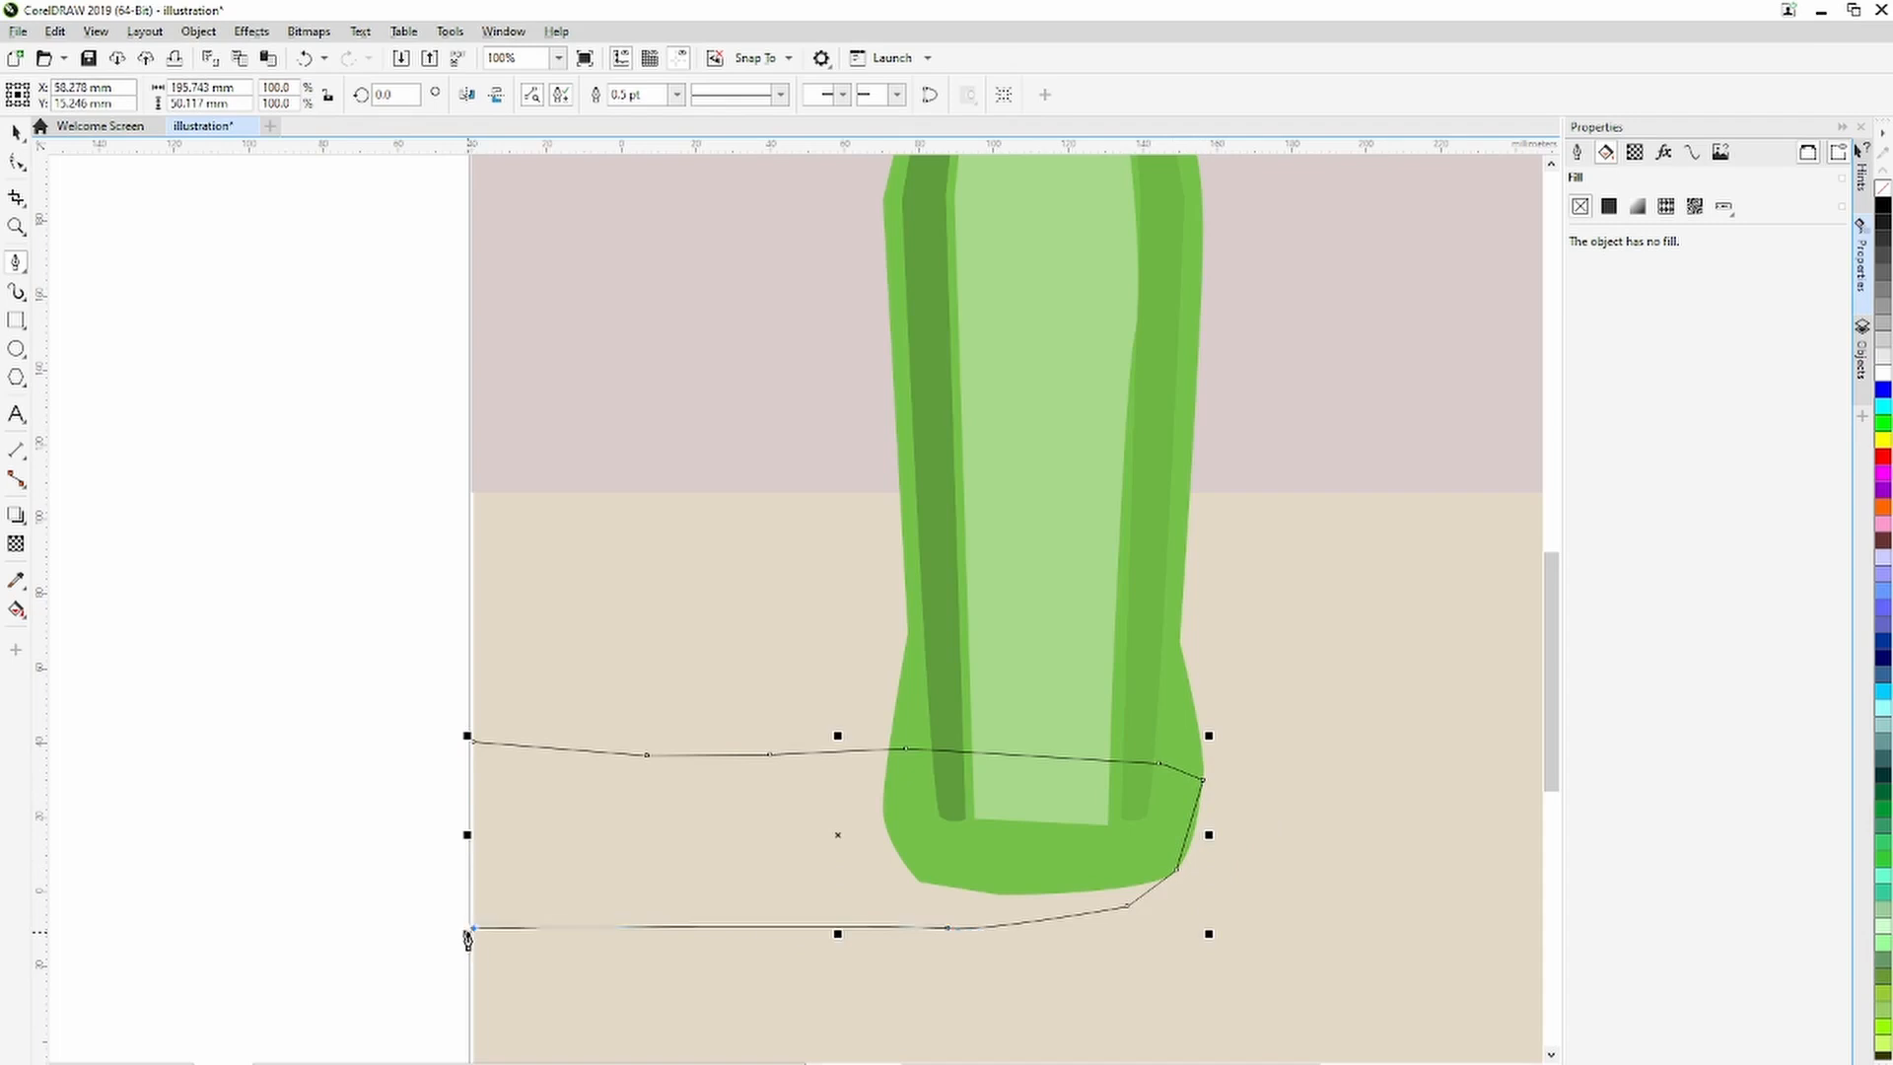
left_click(474, 747)
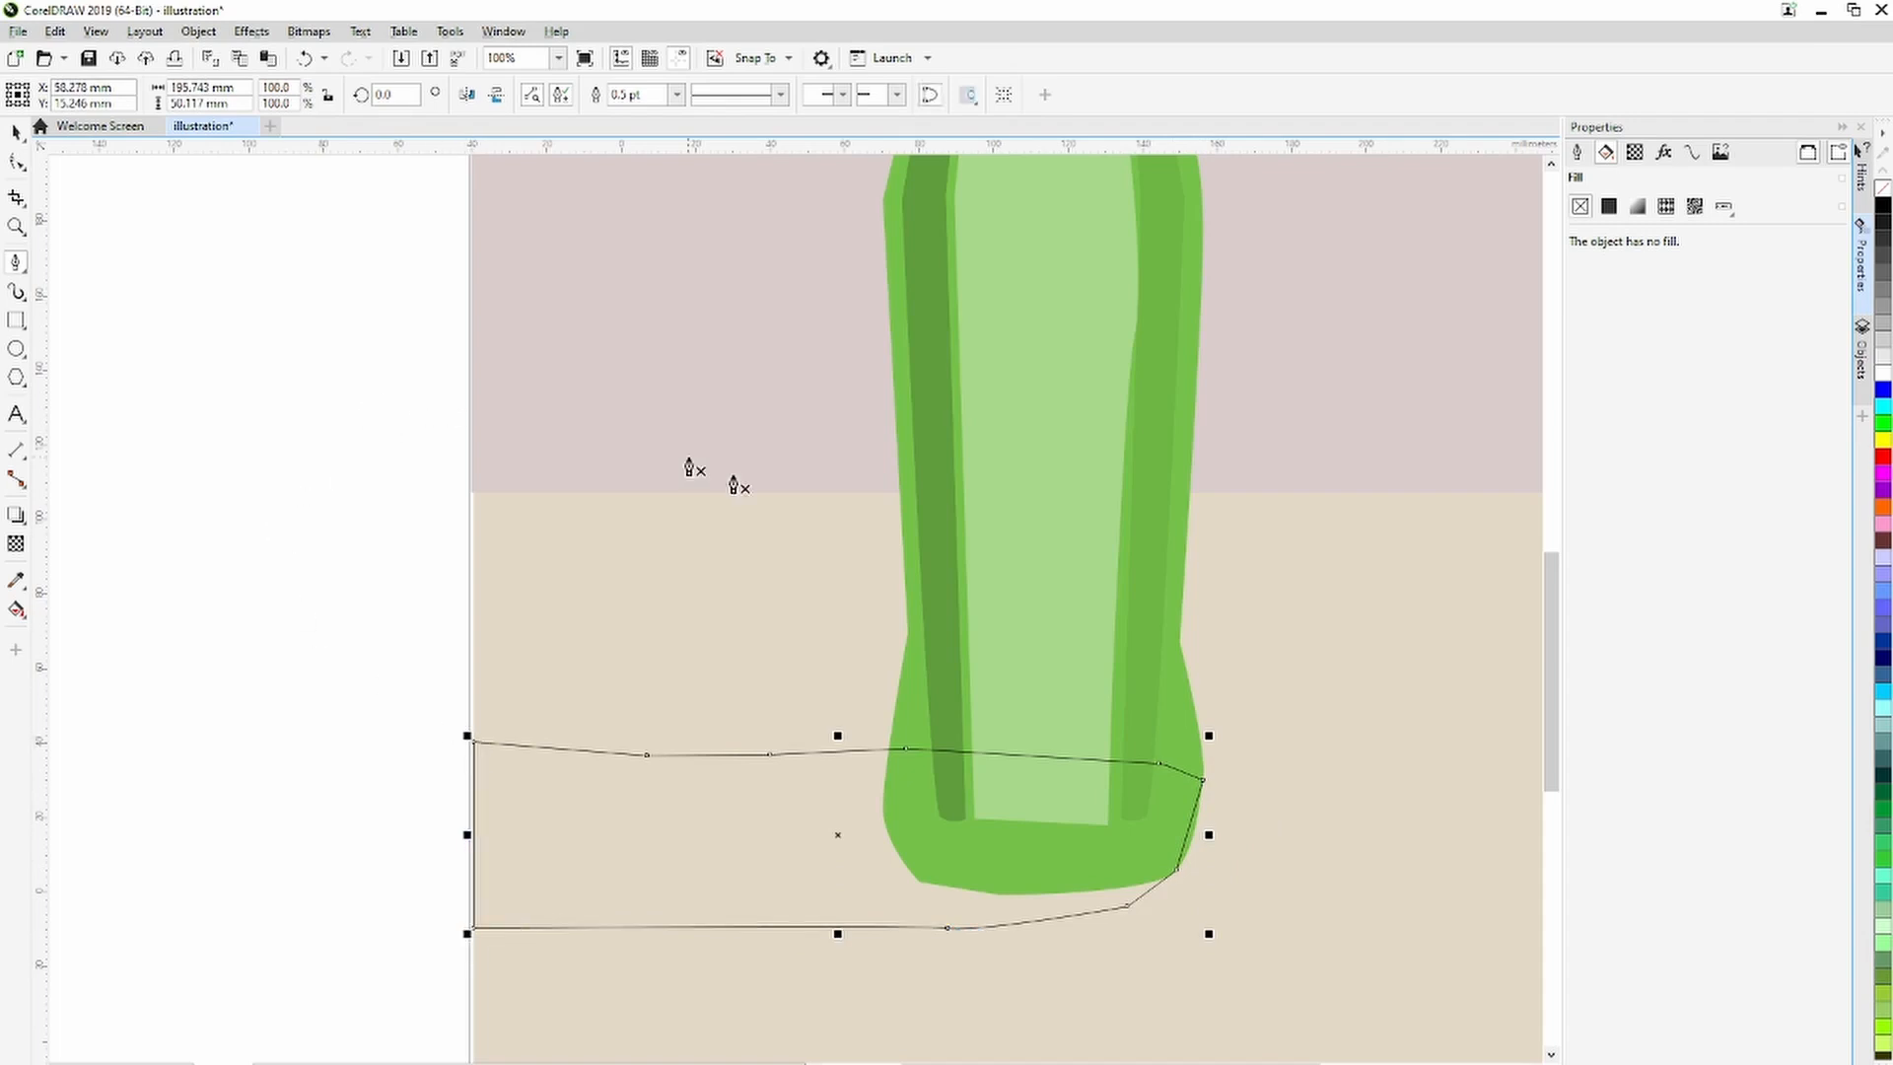
Fill the shadow shape black, remove its outline and give it a uniform transparency of about 81.
left_click(1883, 207)
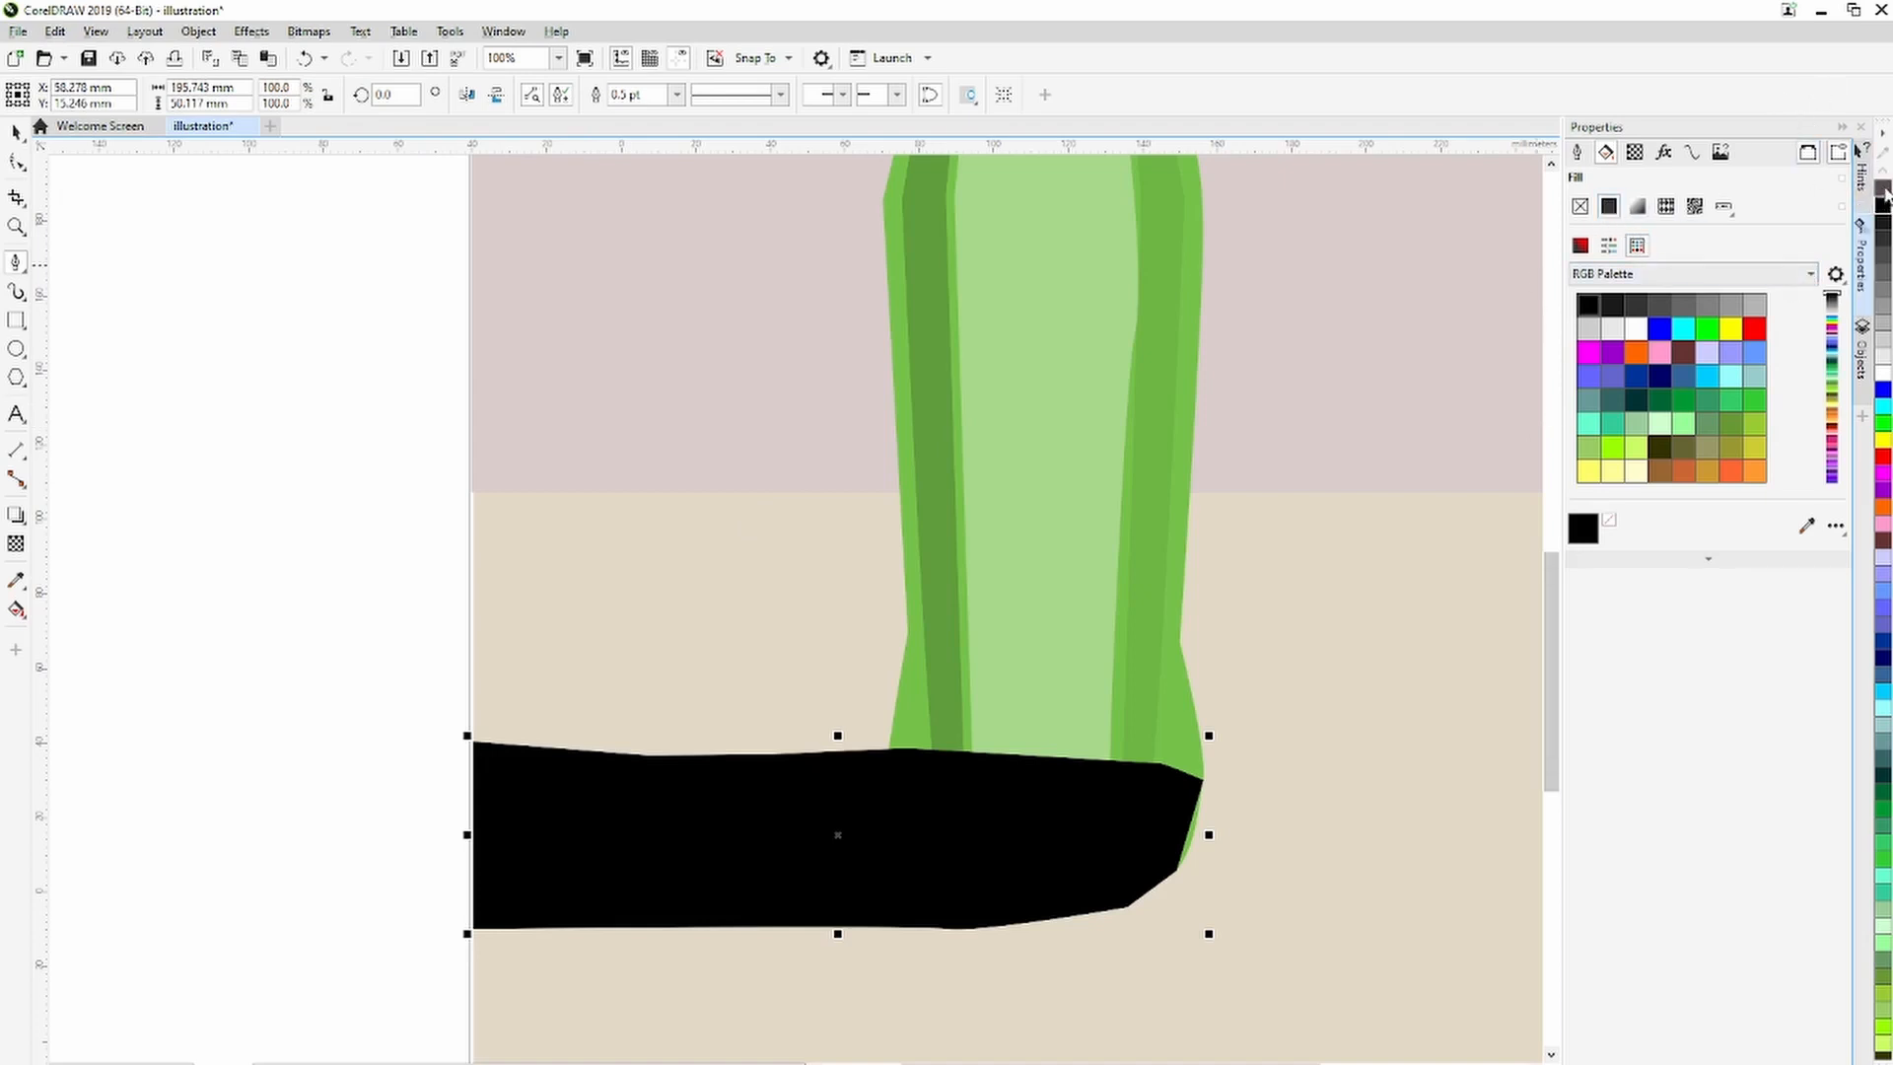
left_click(16, 543)
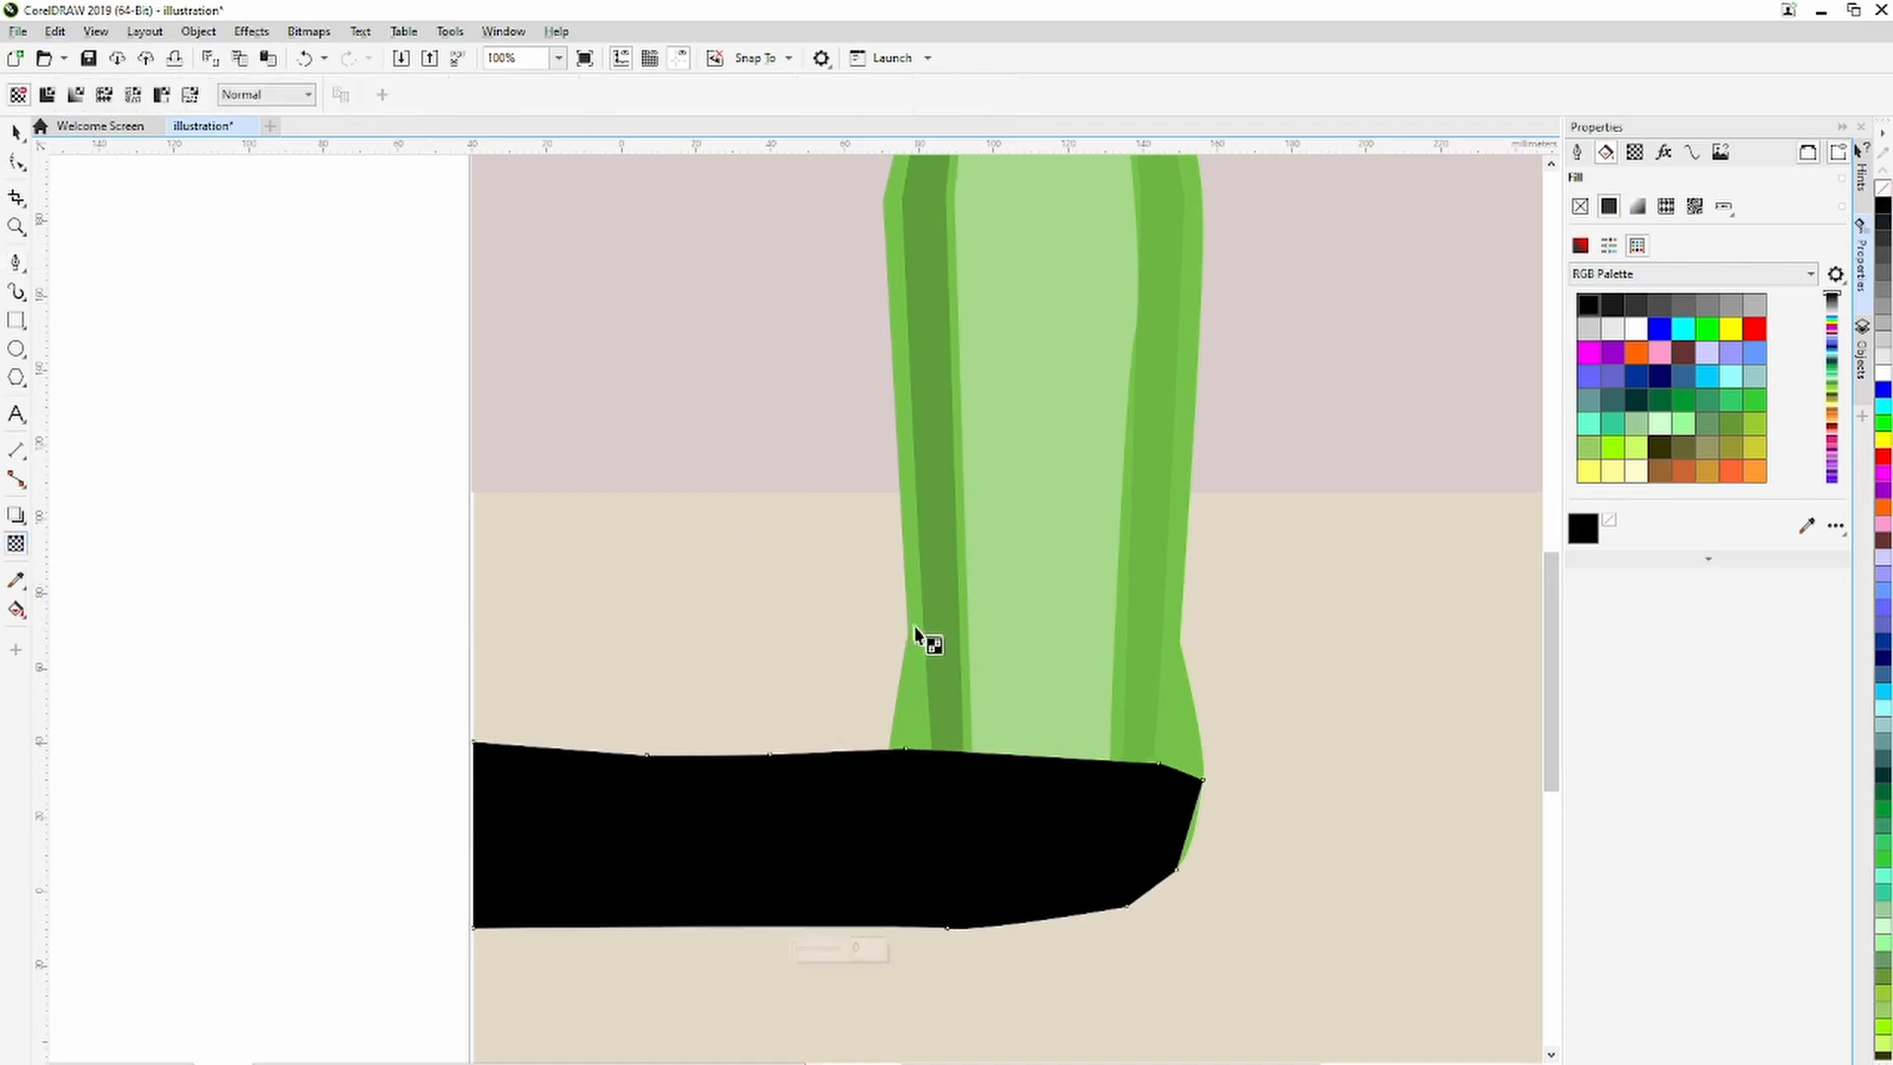
left_click_drag(797, 949, 834, 953)
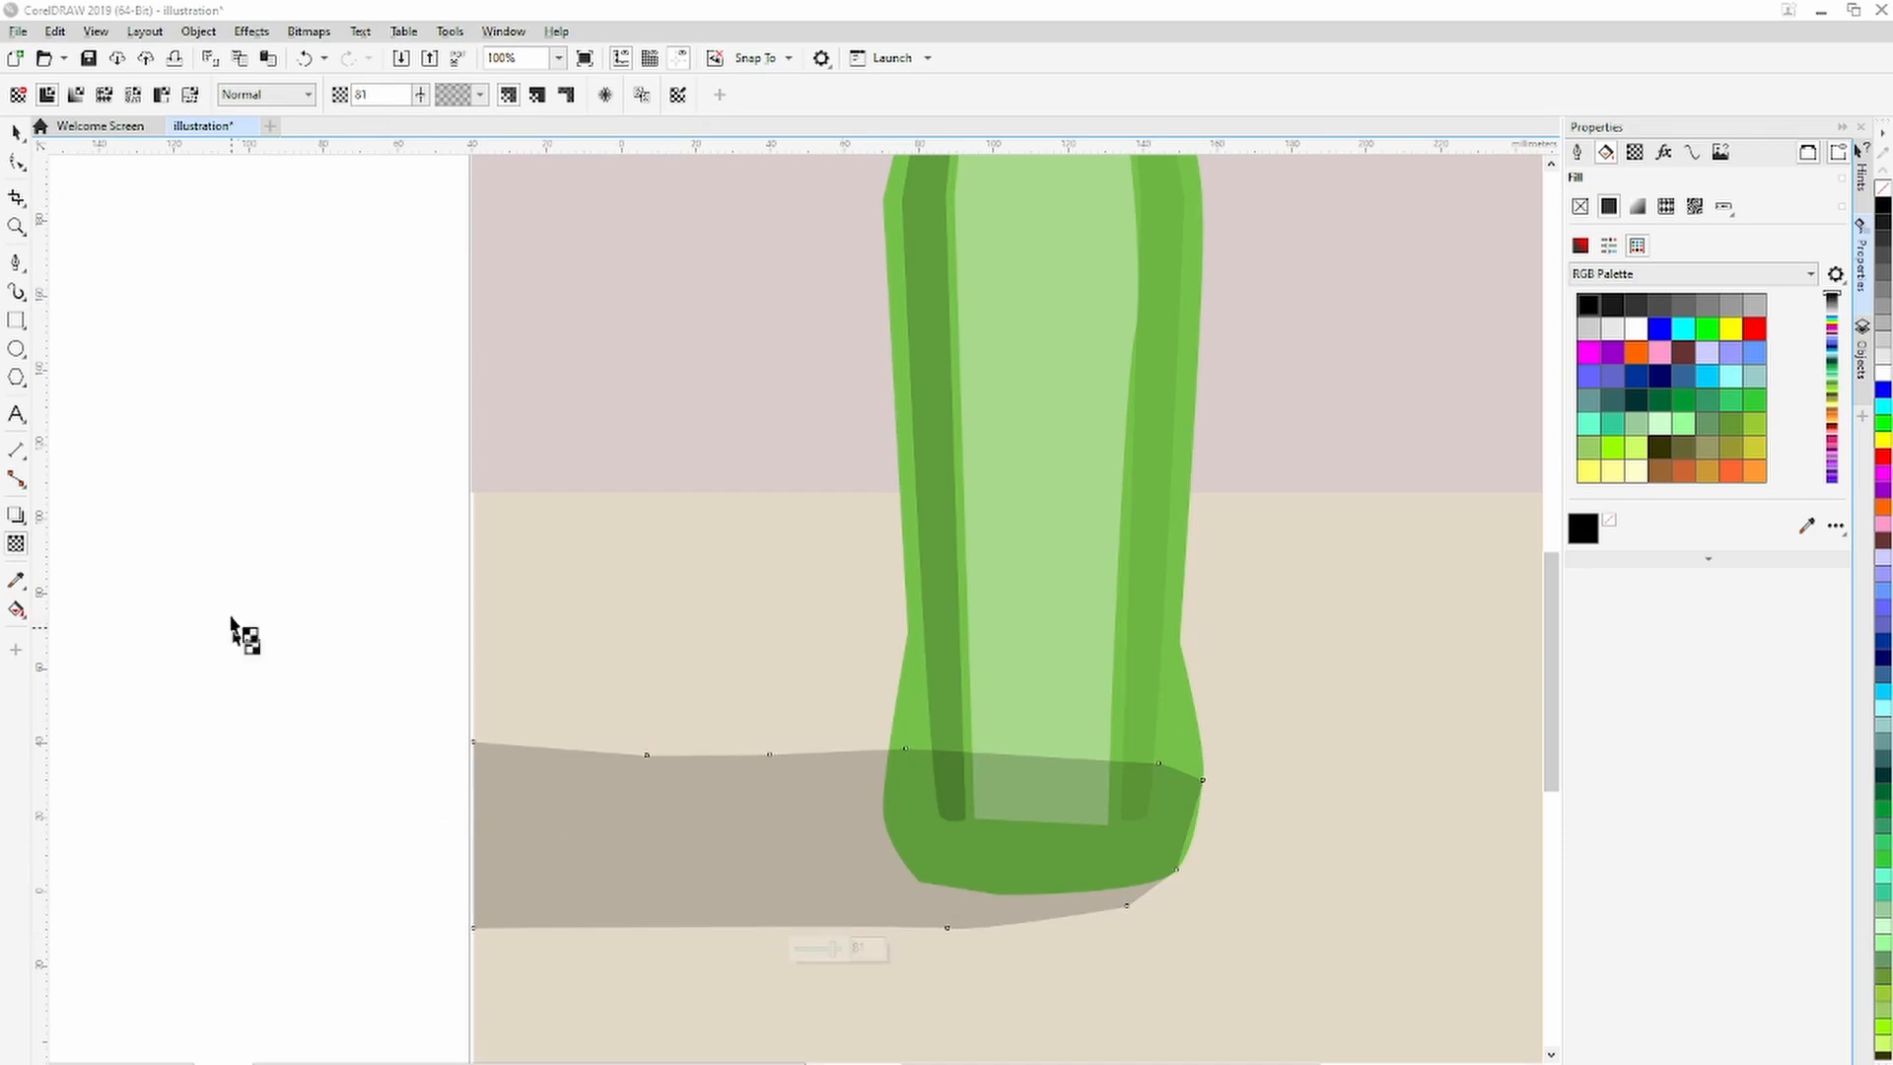
Place the shadow shape directly behind the bottle in the stacking order and deselect it.
left_click(15, 128)
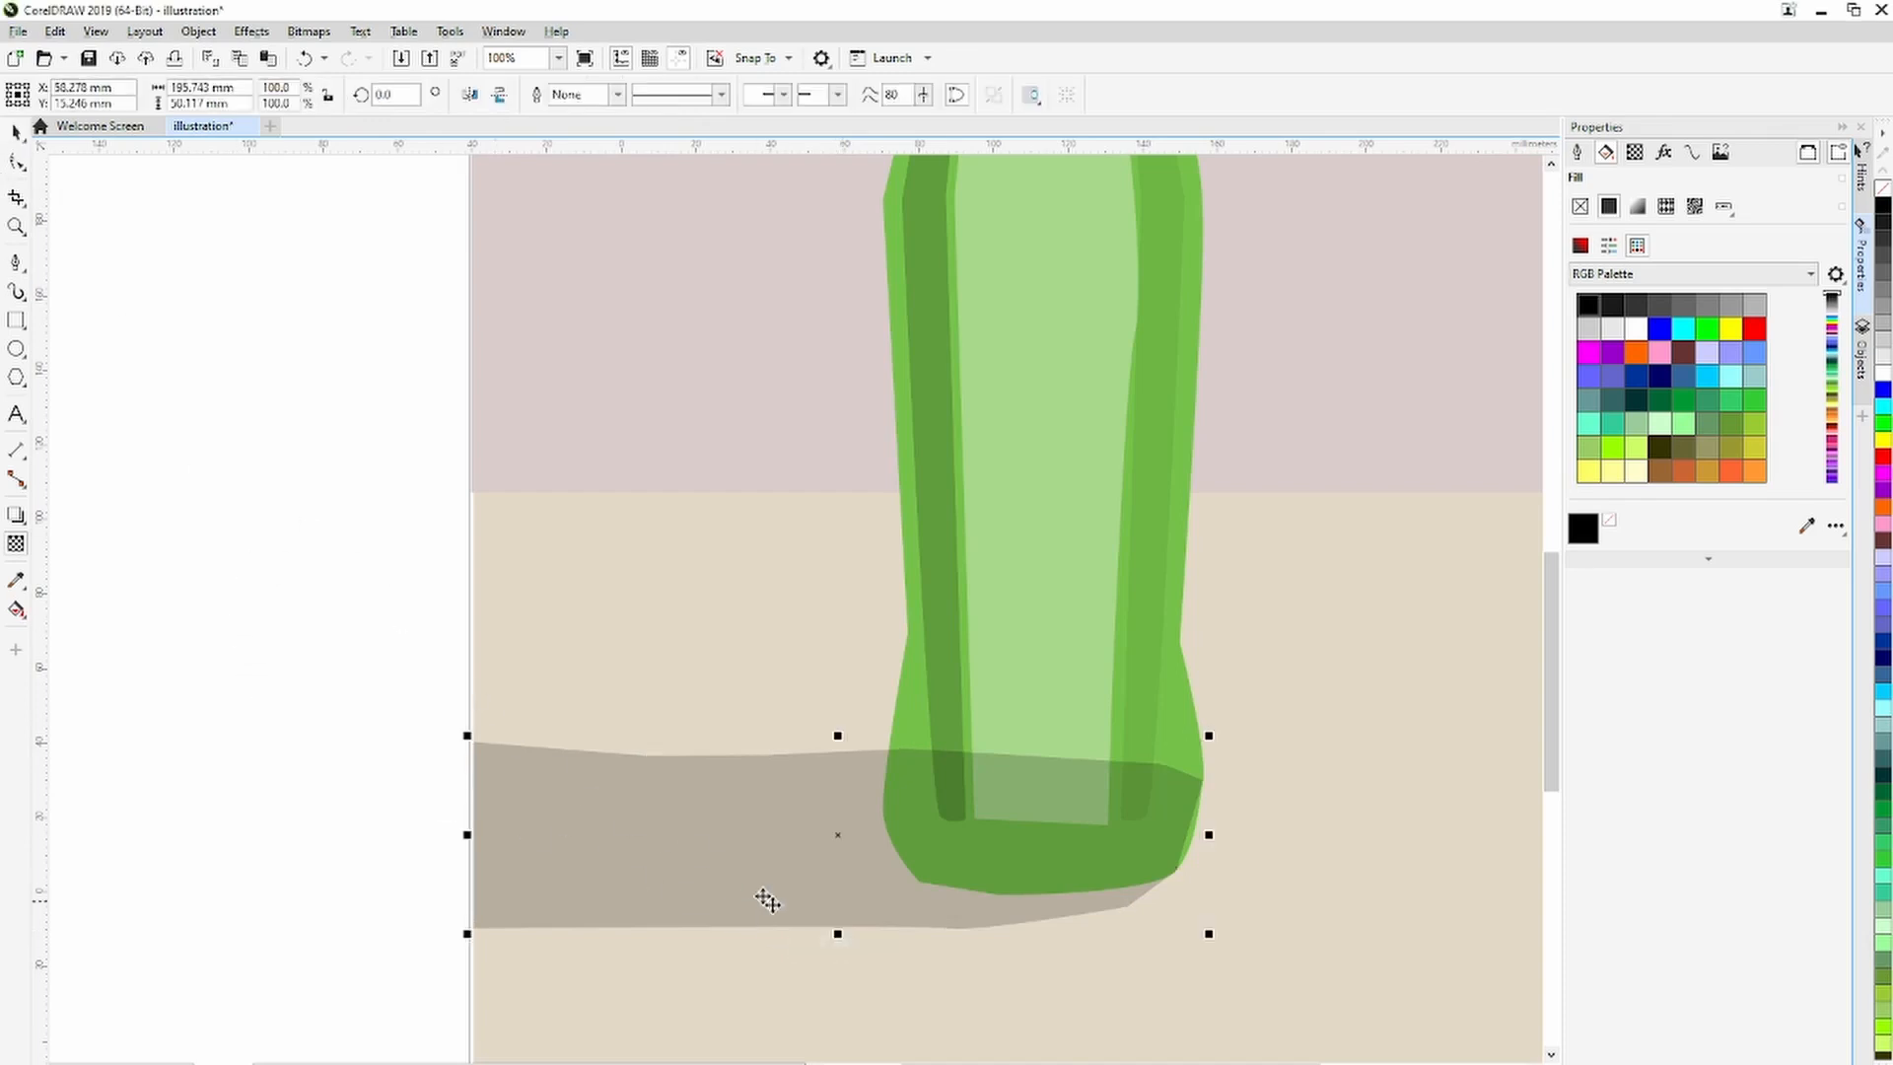
right_click(786, 872)
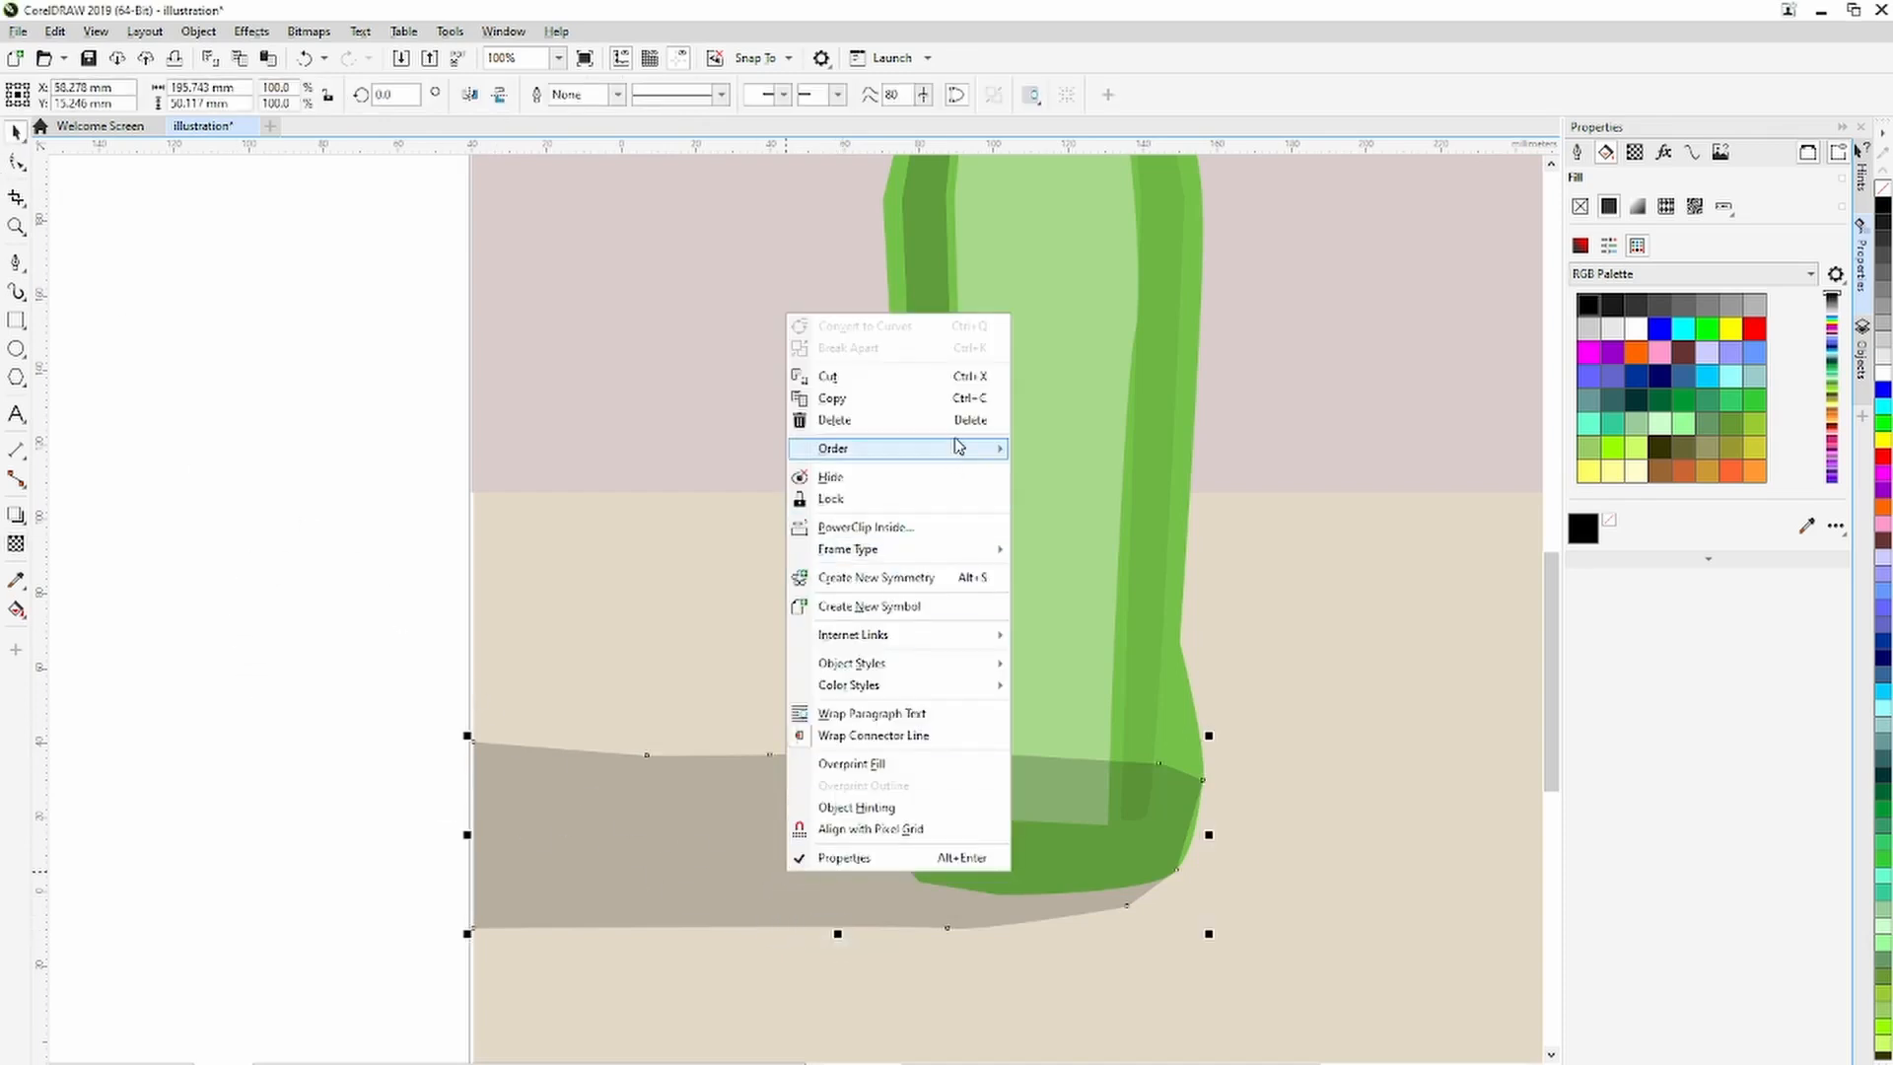
mouse_move(971, 448)
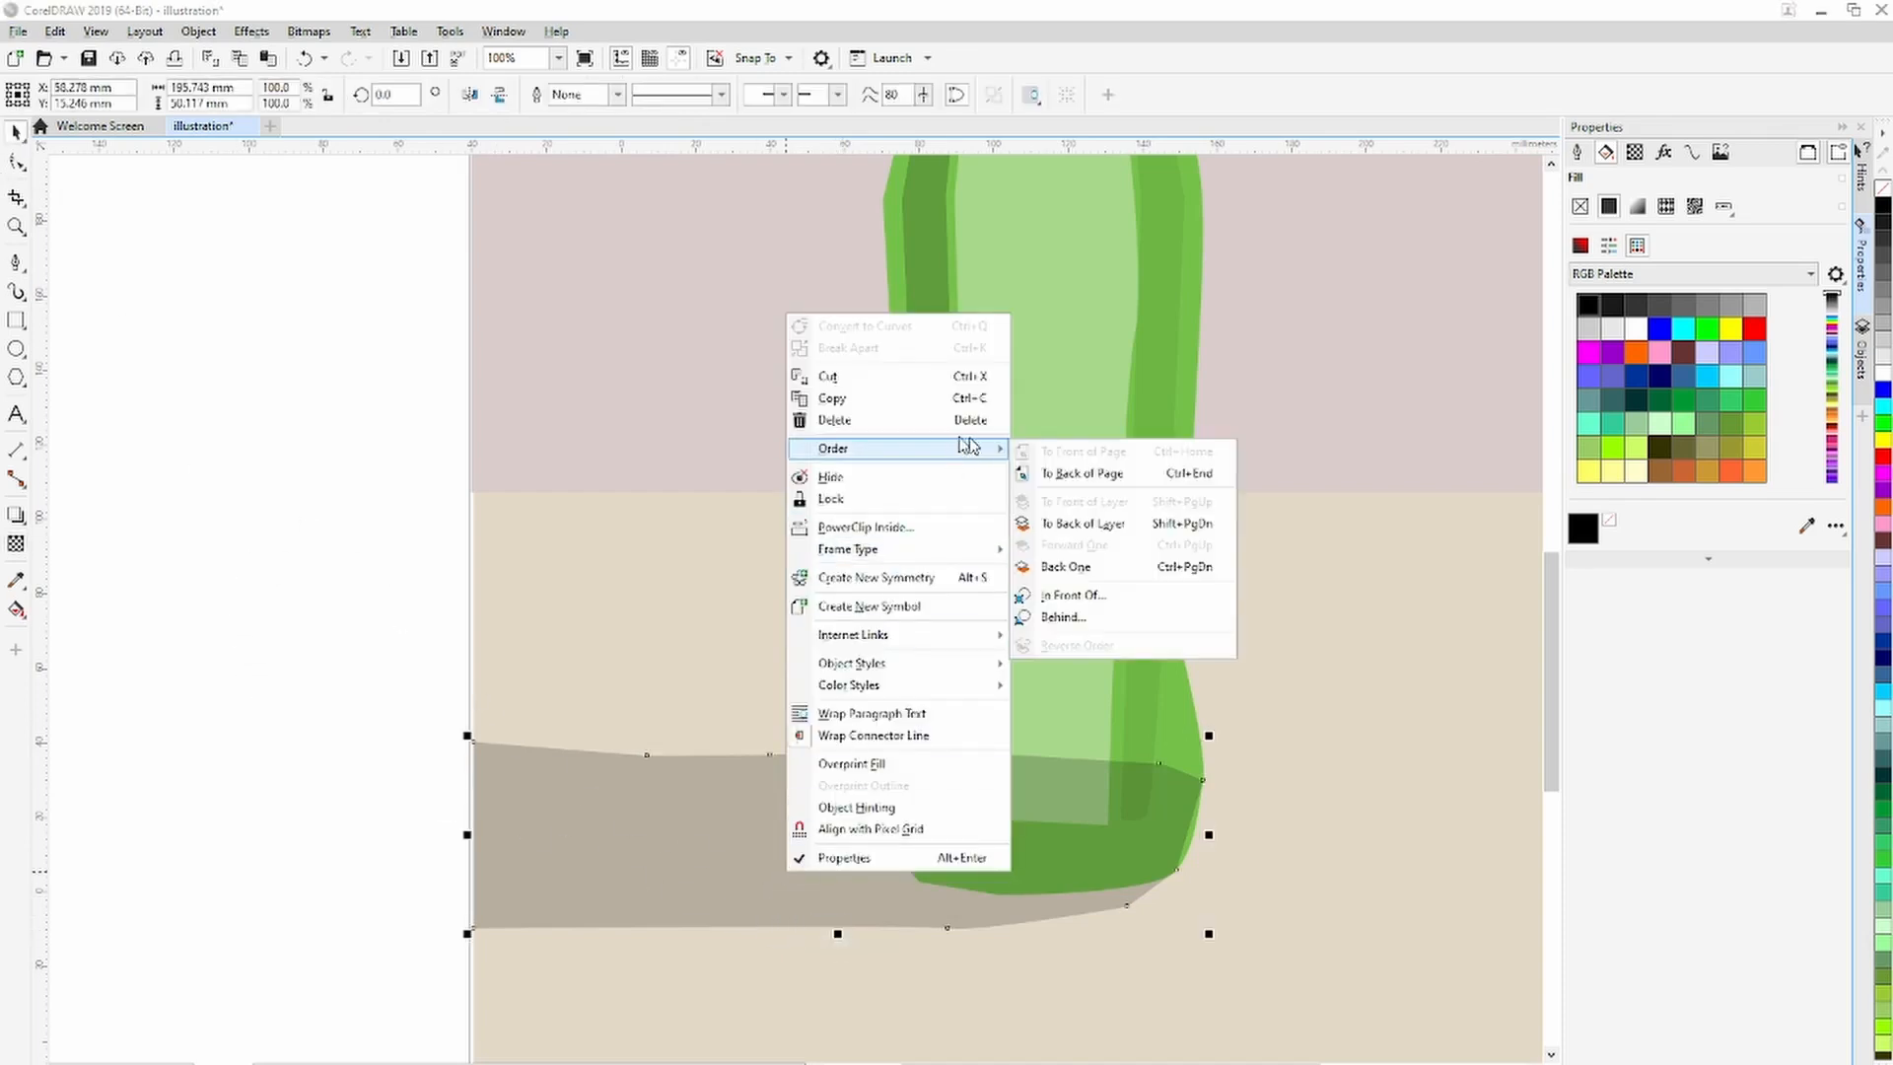
left_click(1078, 618)
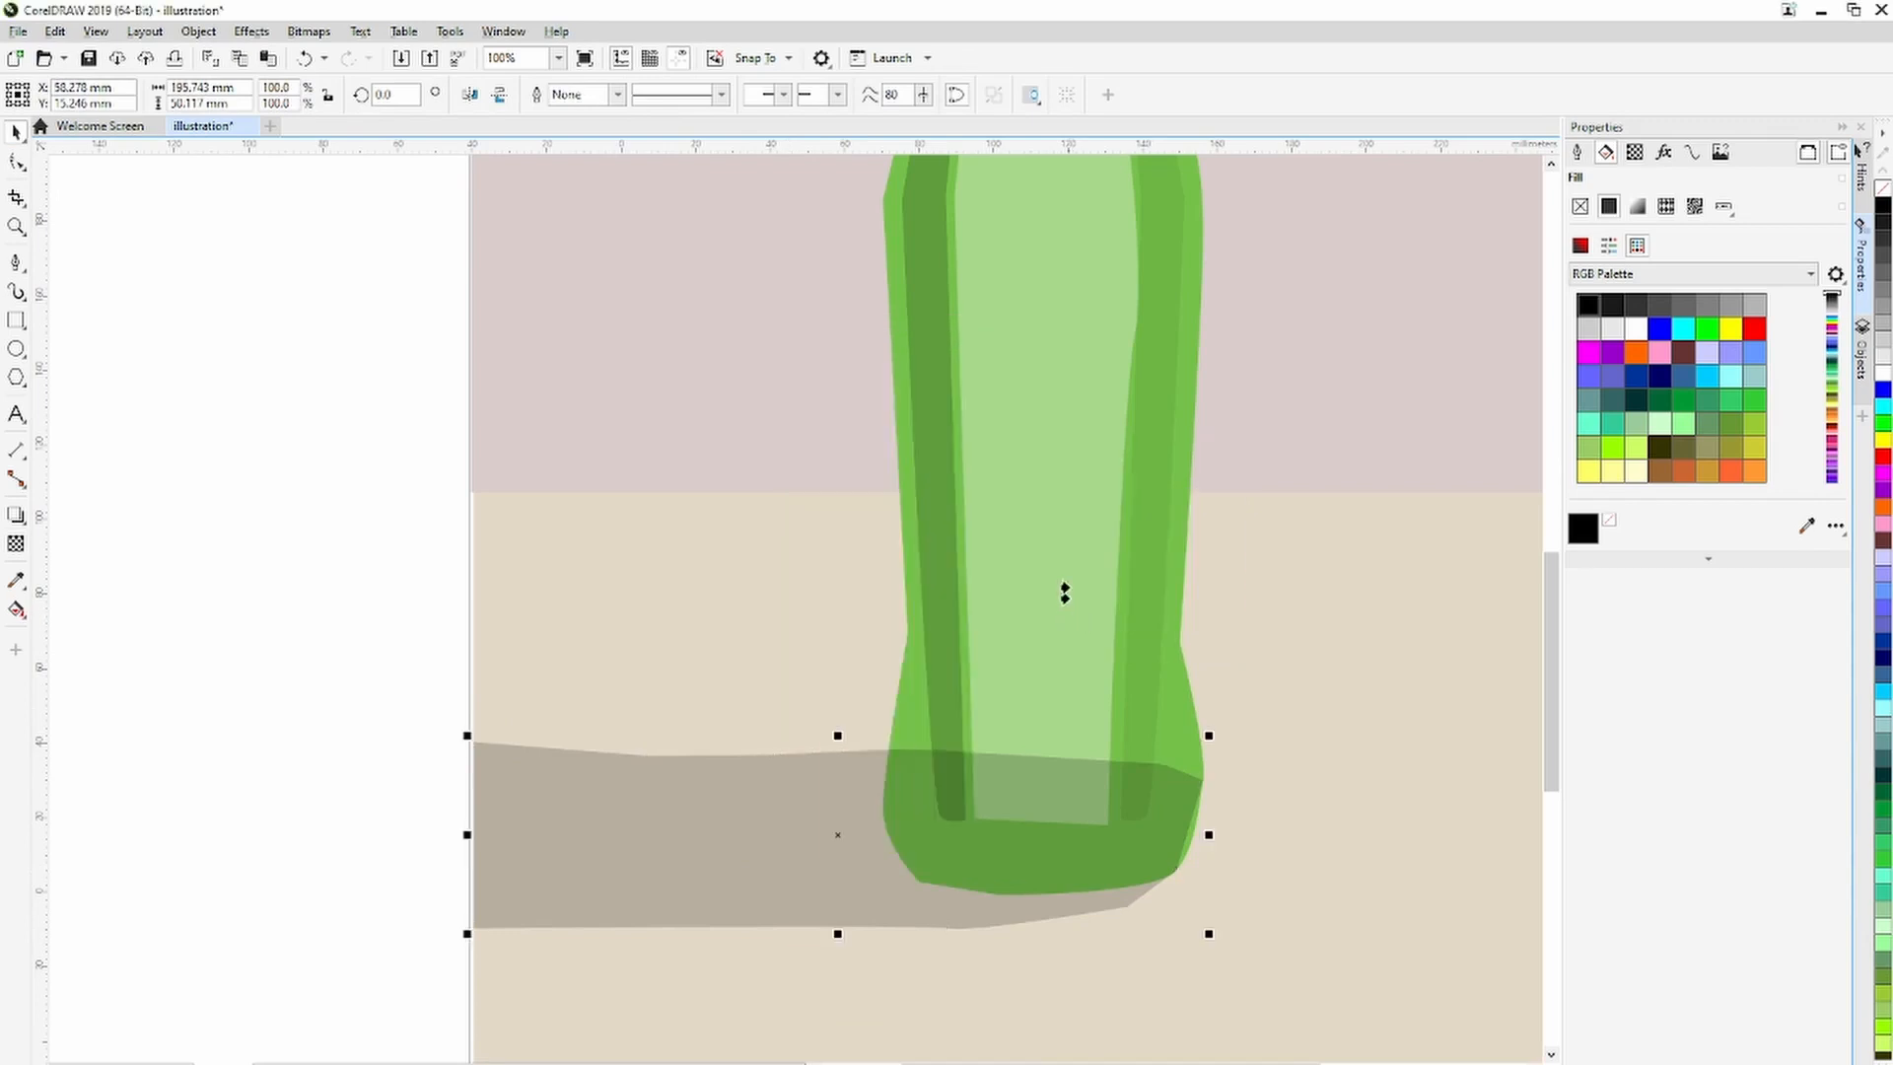
left_click(1005, 381)
scroll(972, 667, "down", 3)
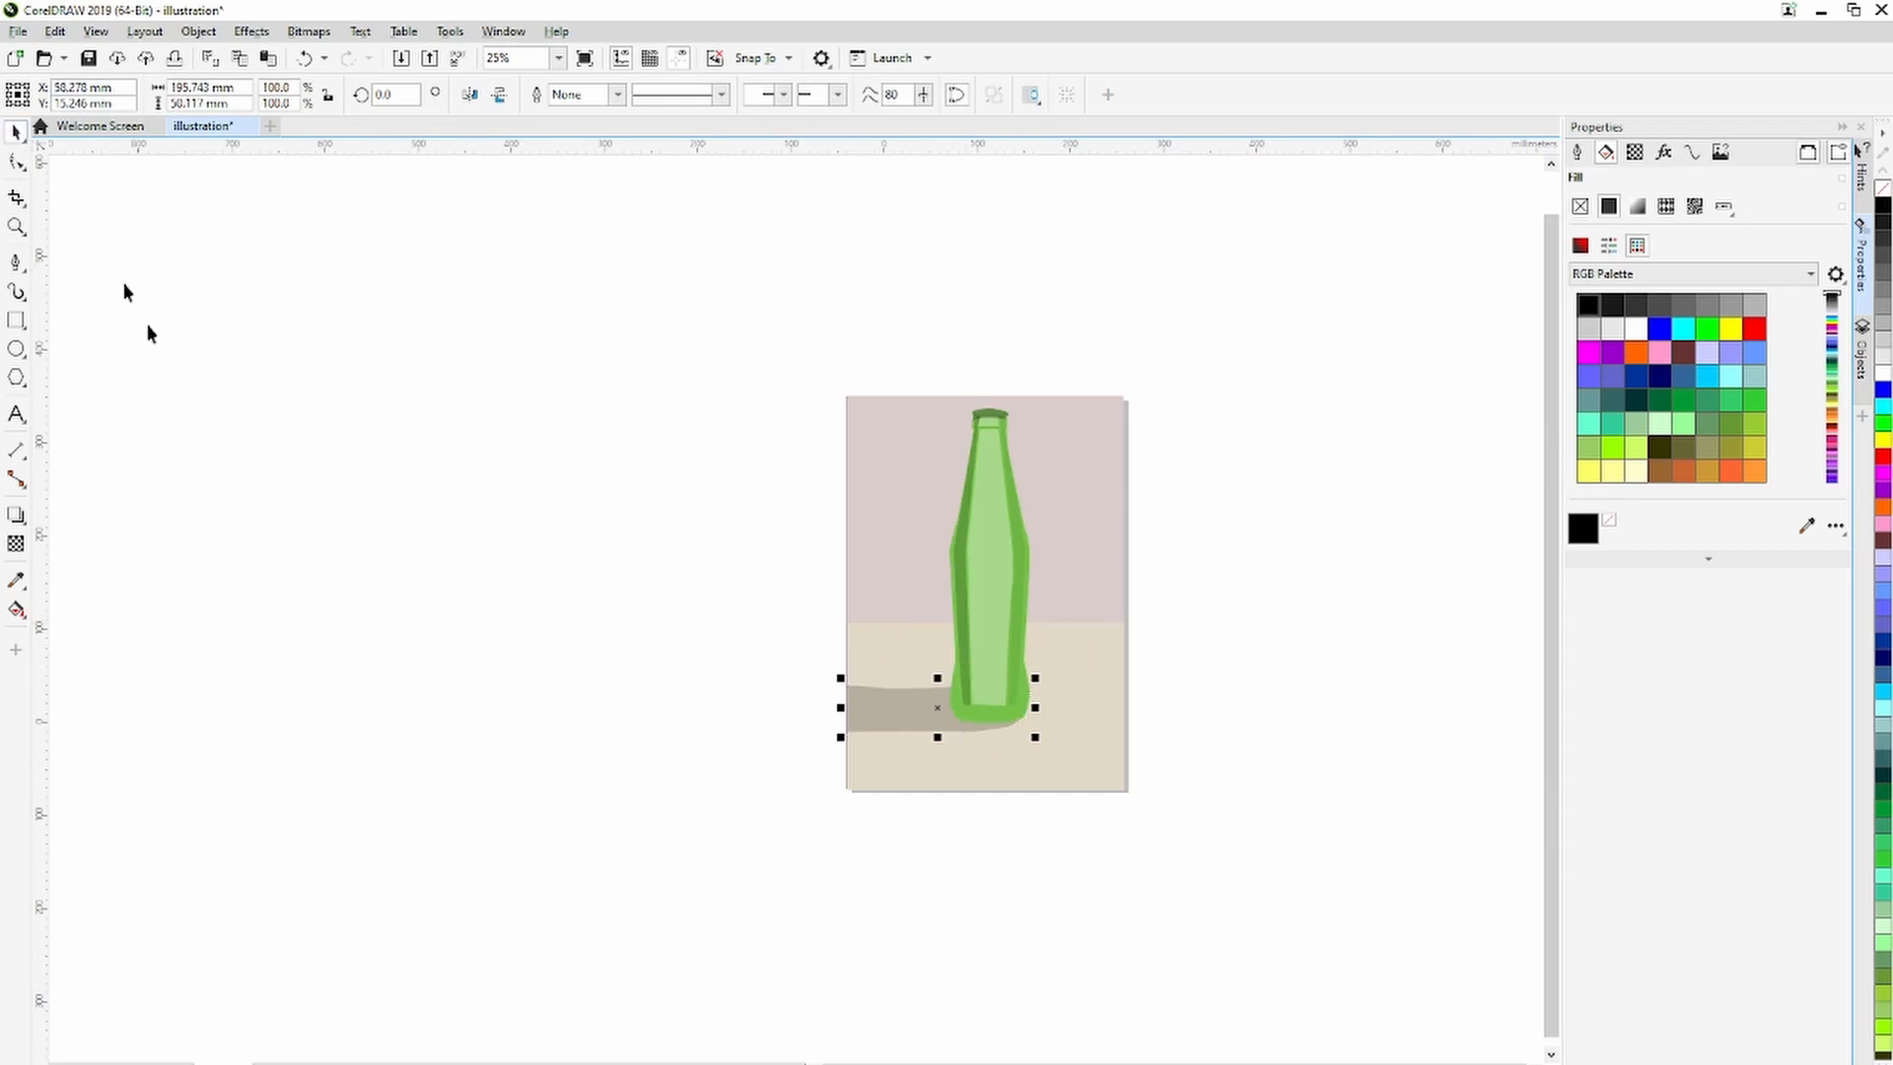
left_click(449, 609)
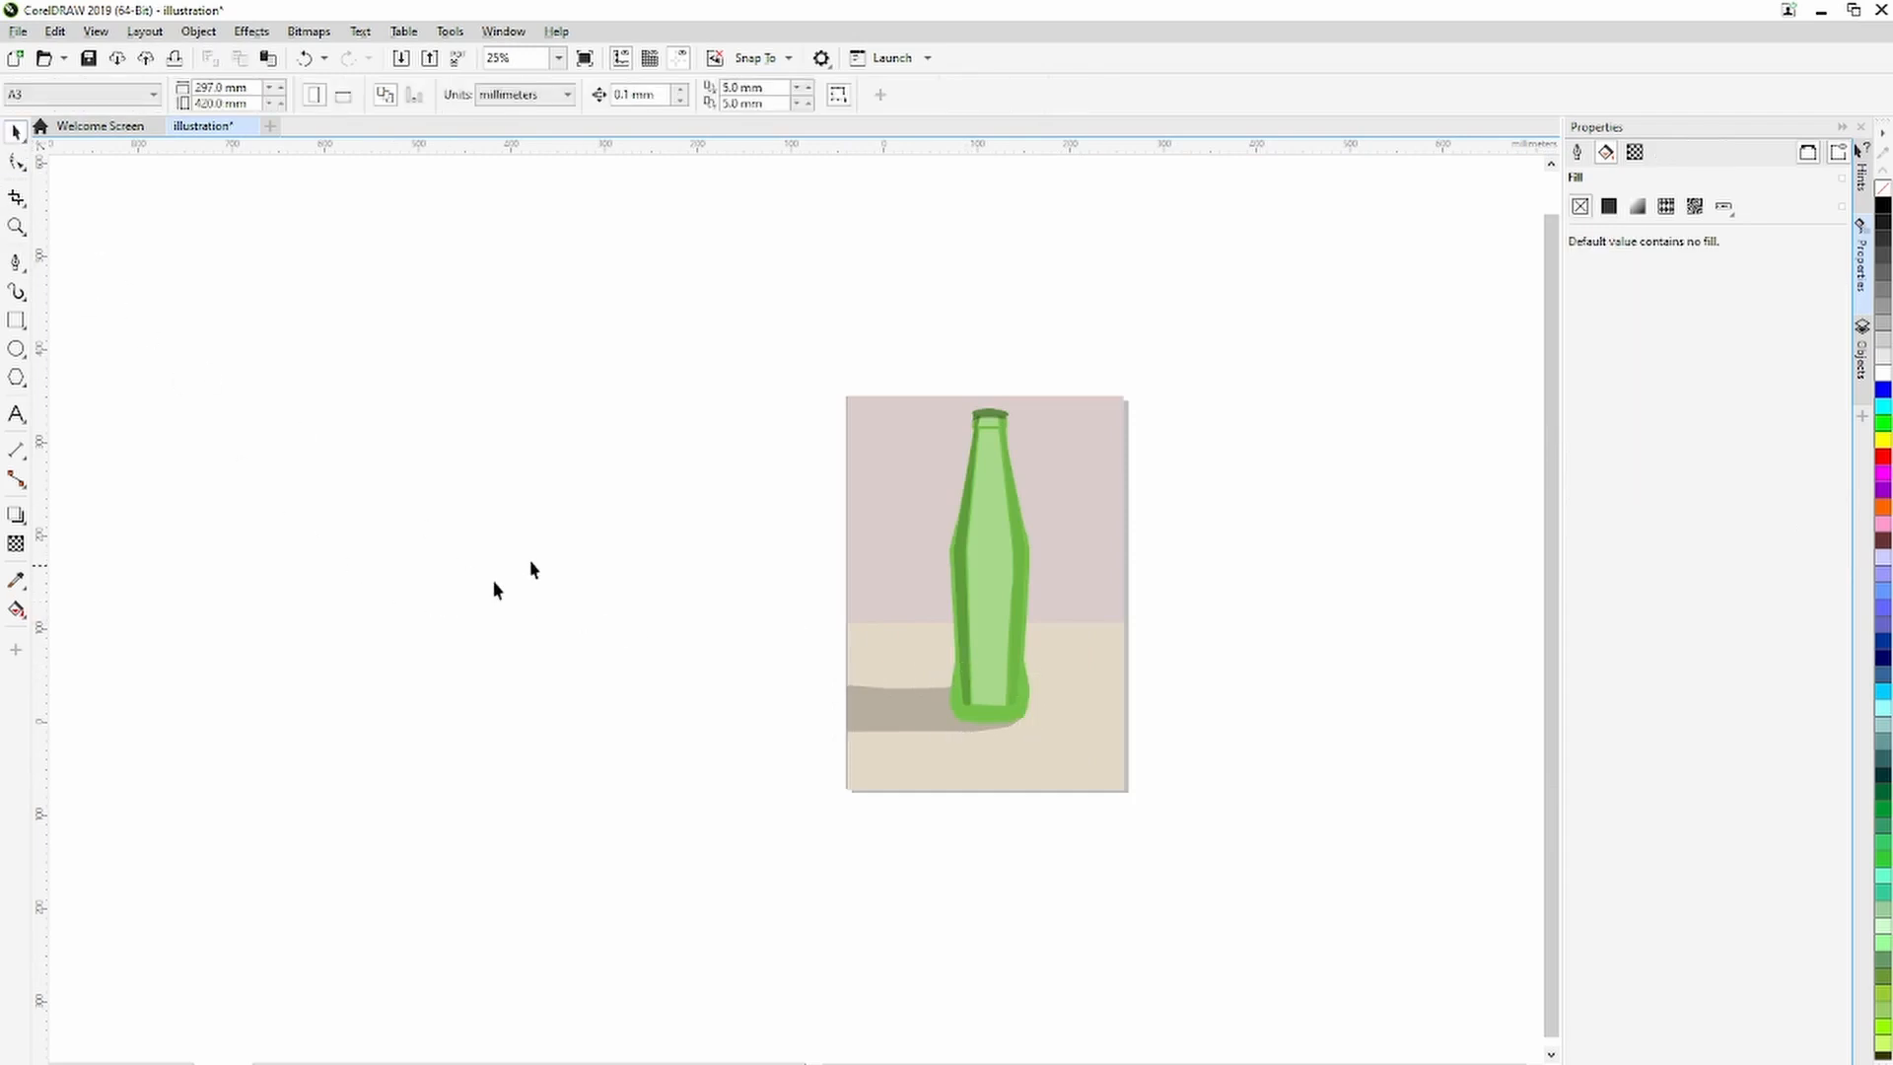
Try lowering the grouped bottle's uniform transparency to 70, 34 and 4, and undo the last changes.
left_click(990, 636)
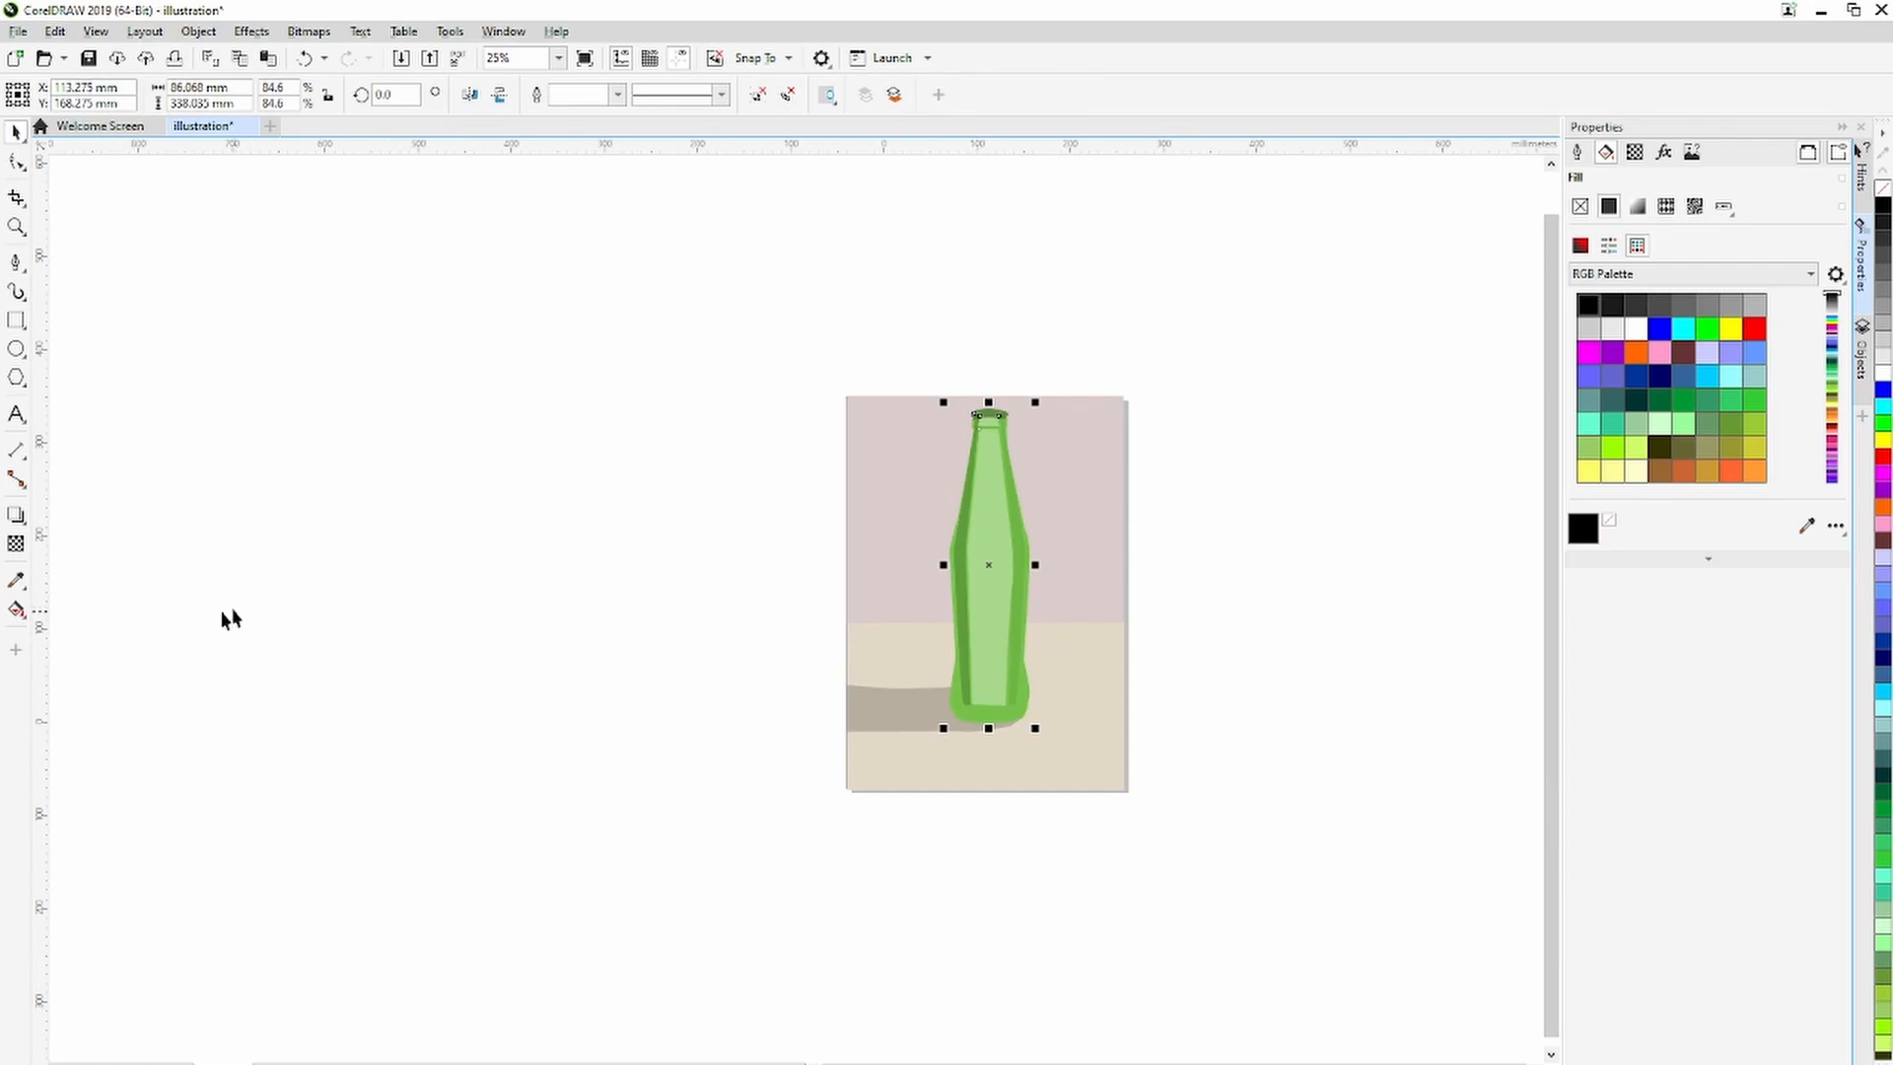
left_click(16, 543)
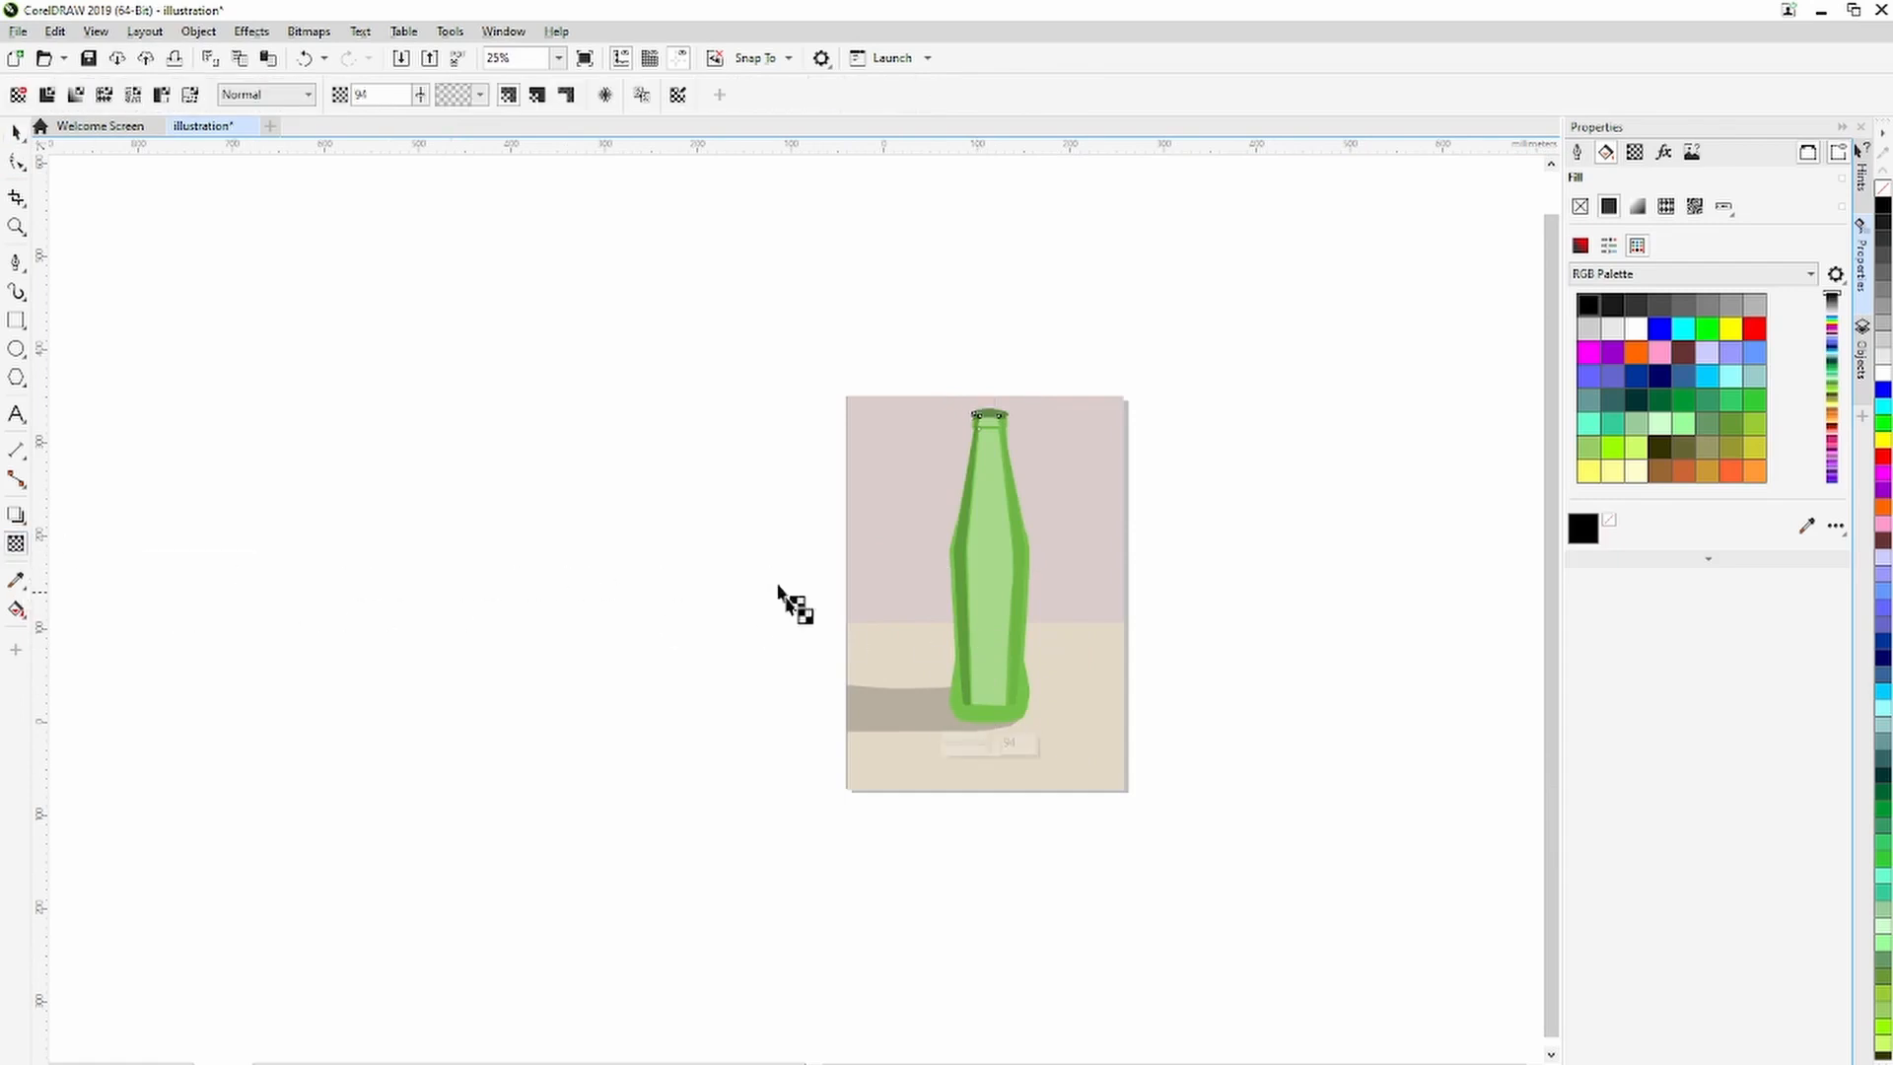
left_click(980, 747)
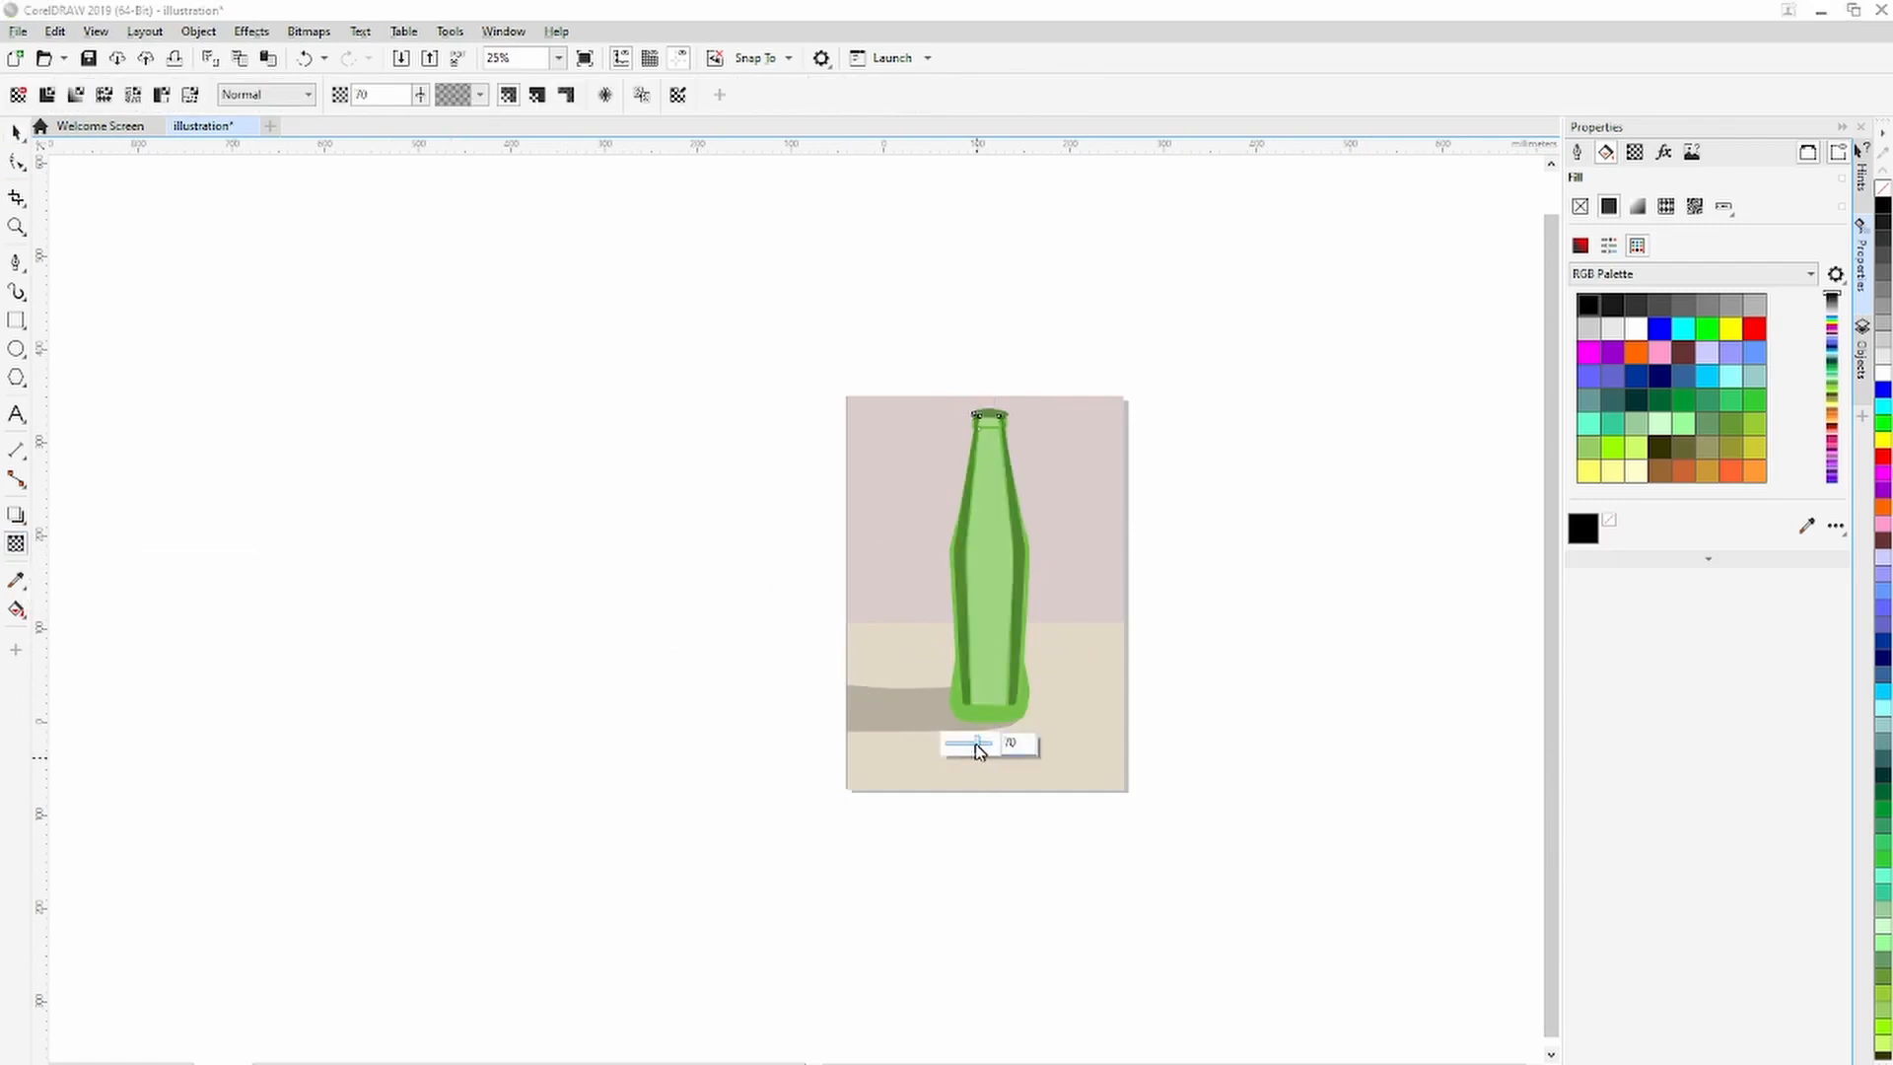
left_click_drag(969, 744, 963, 745)
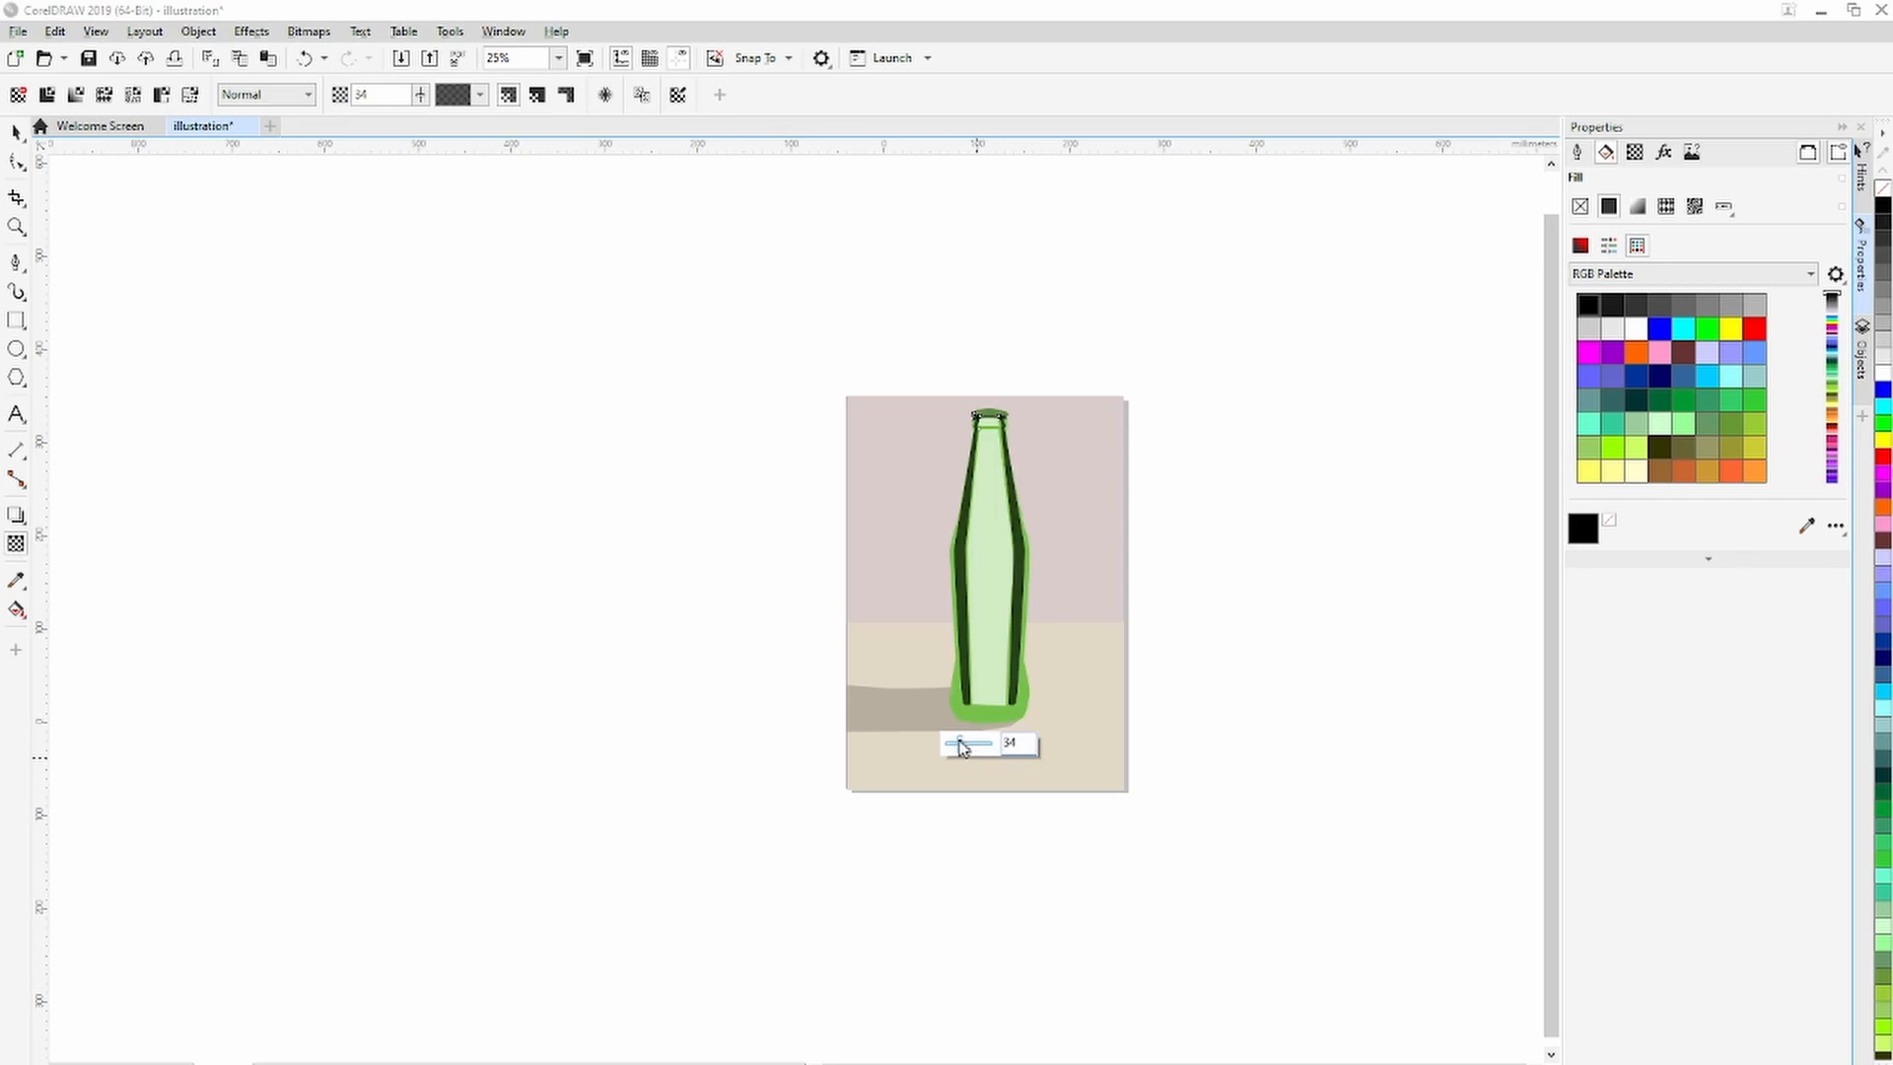
left_click_drag(954, 749, 950, 748)
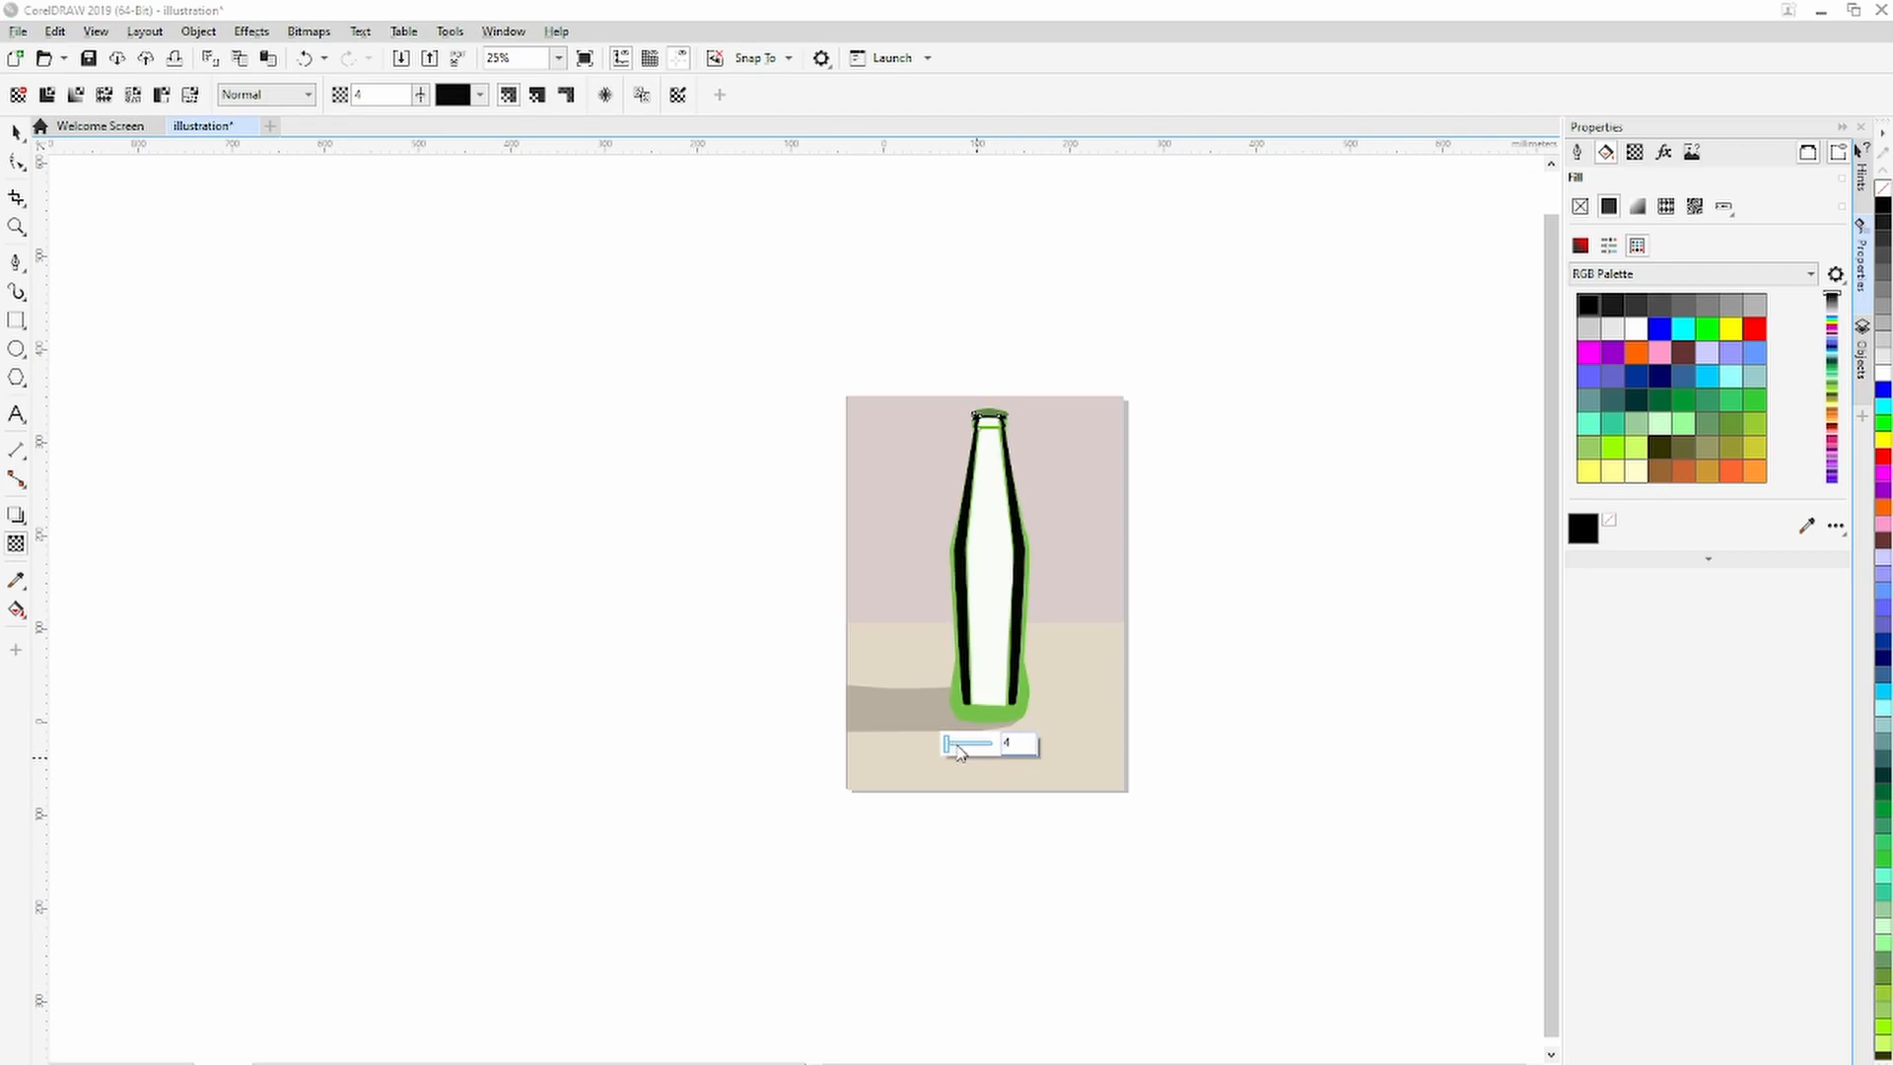
left_click(537, 723)
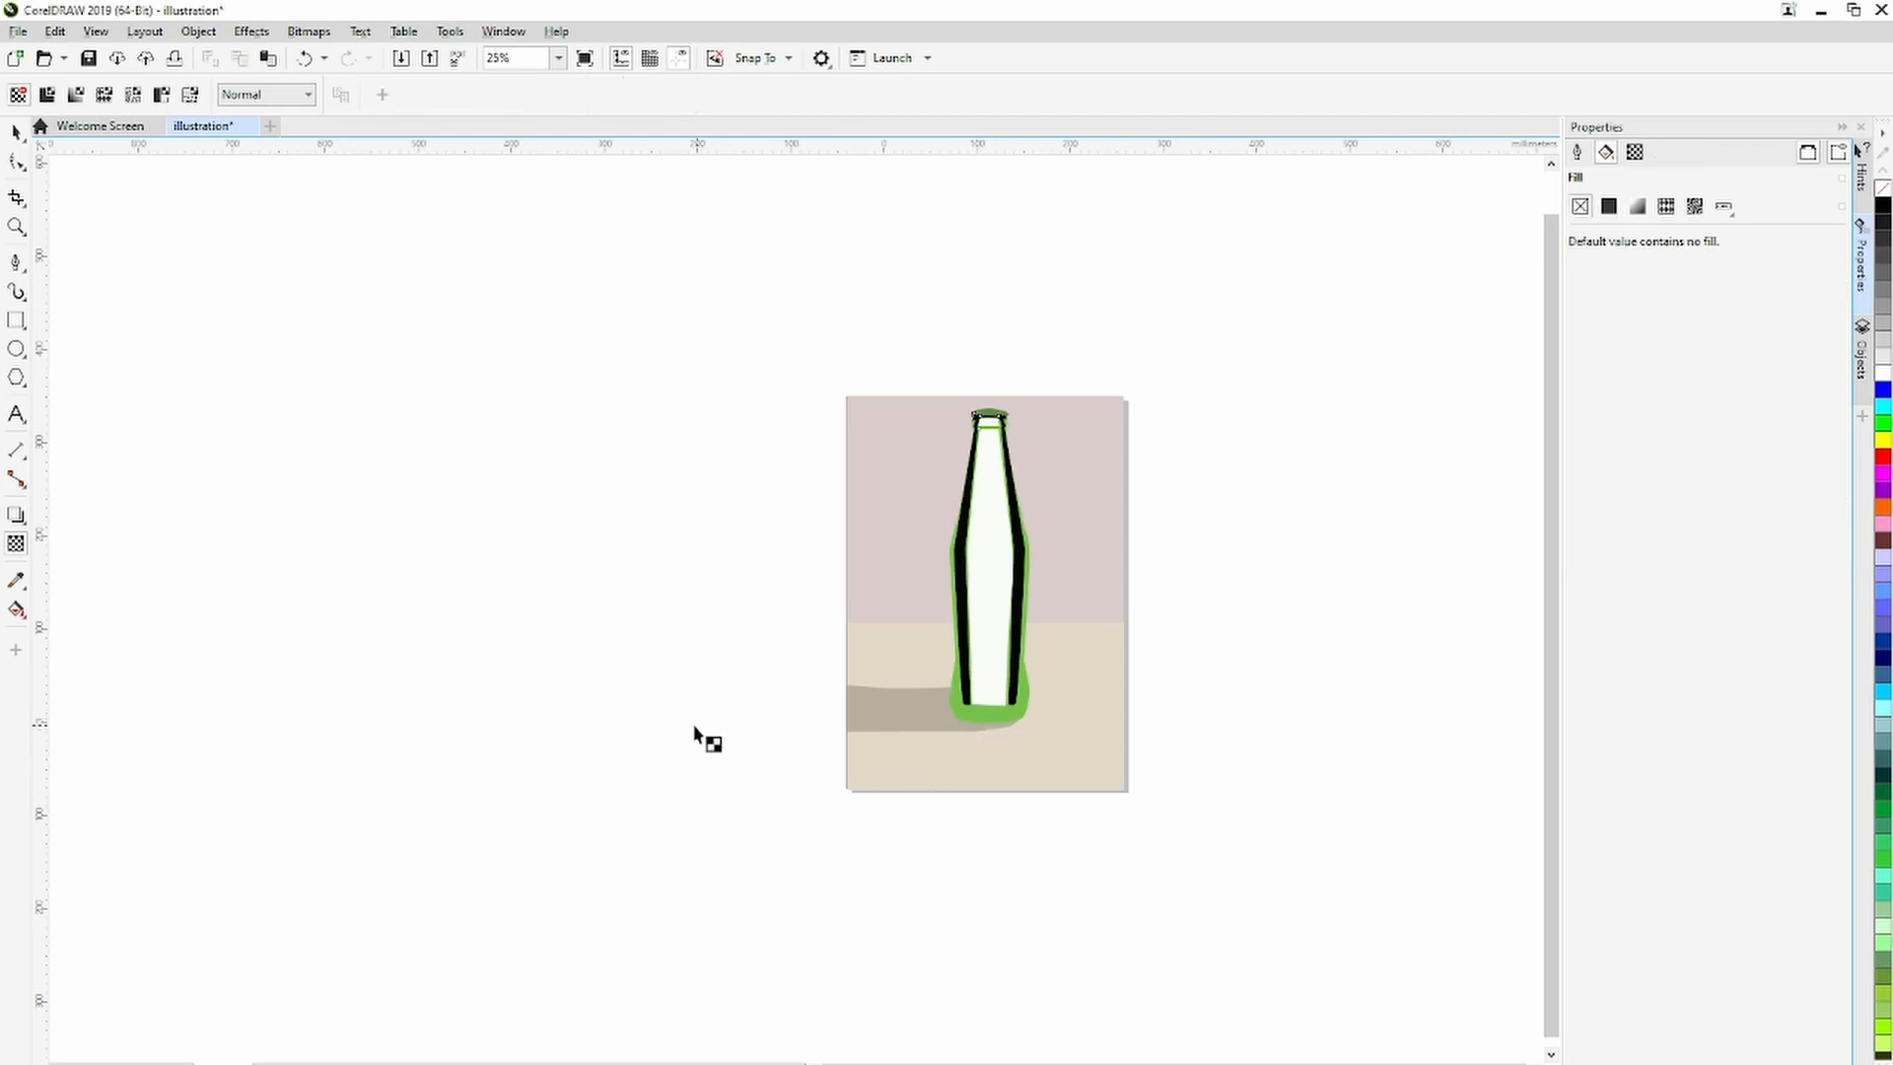
key("ctrl+z")
key("ctrl+z")
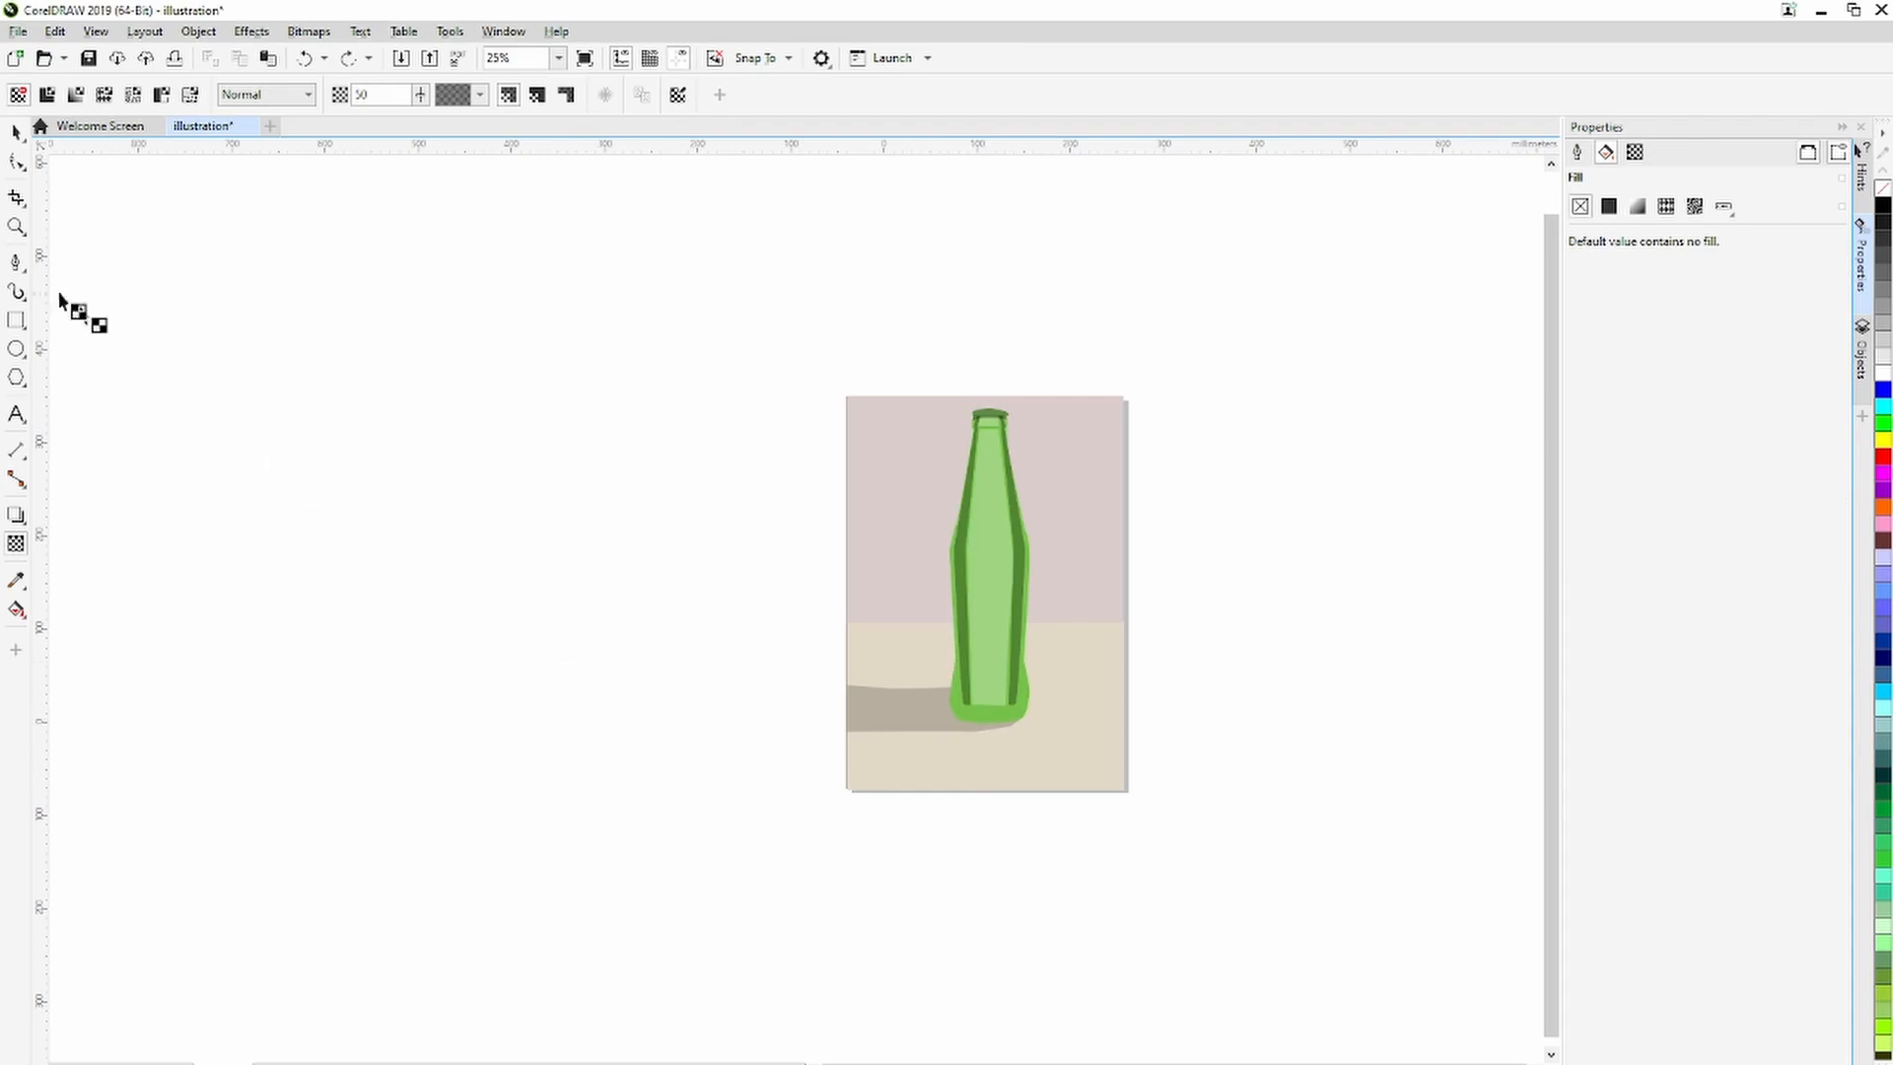
Ungroup all the objects that make up the bottle and clear the selection.
left_click(16, 131)
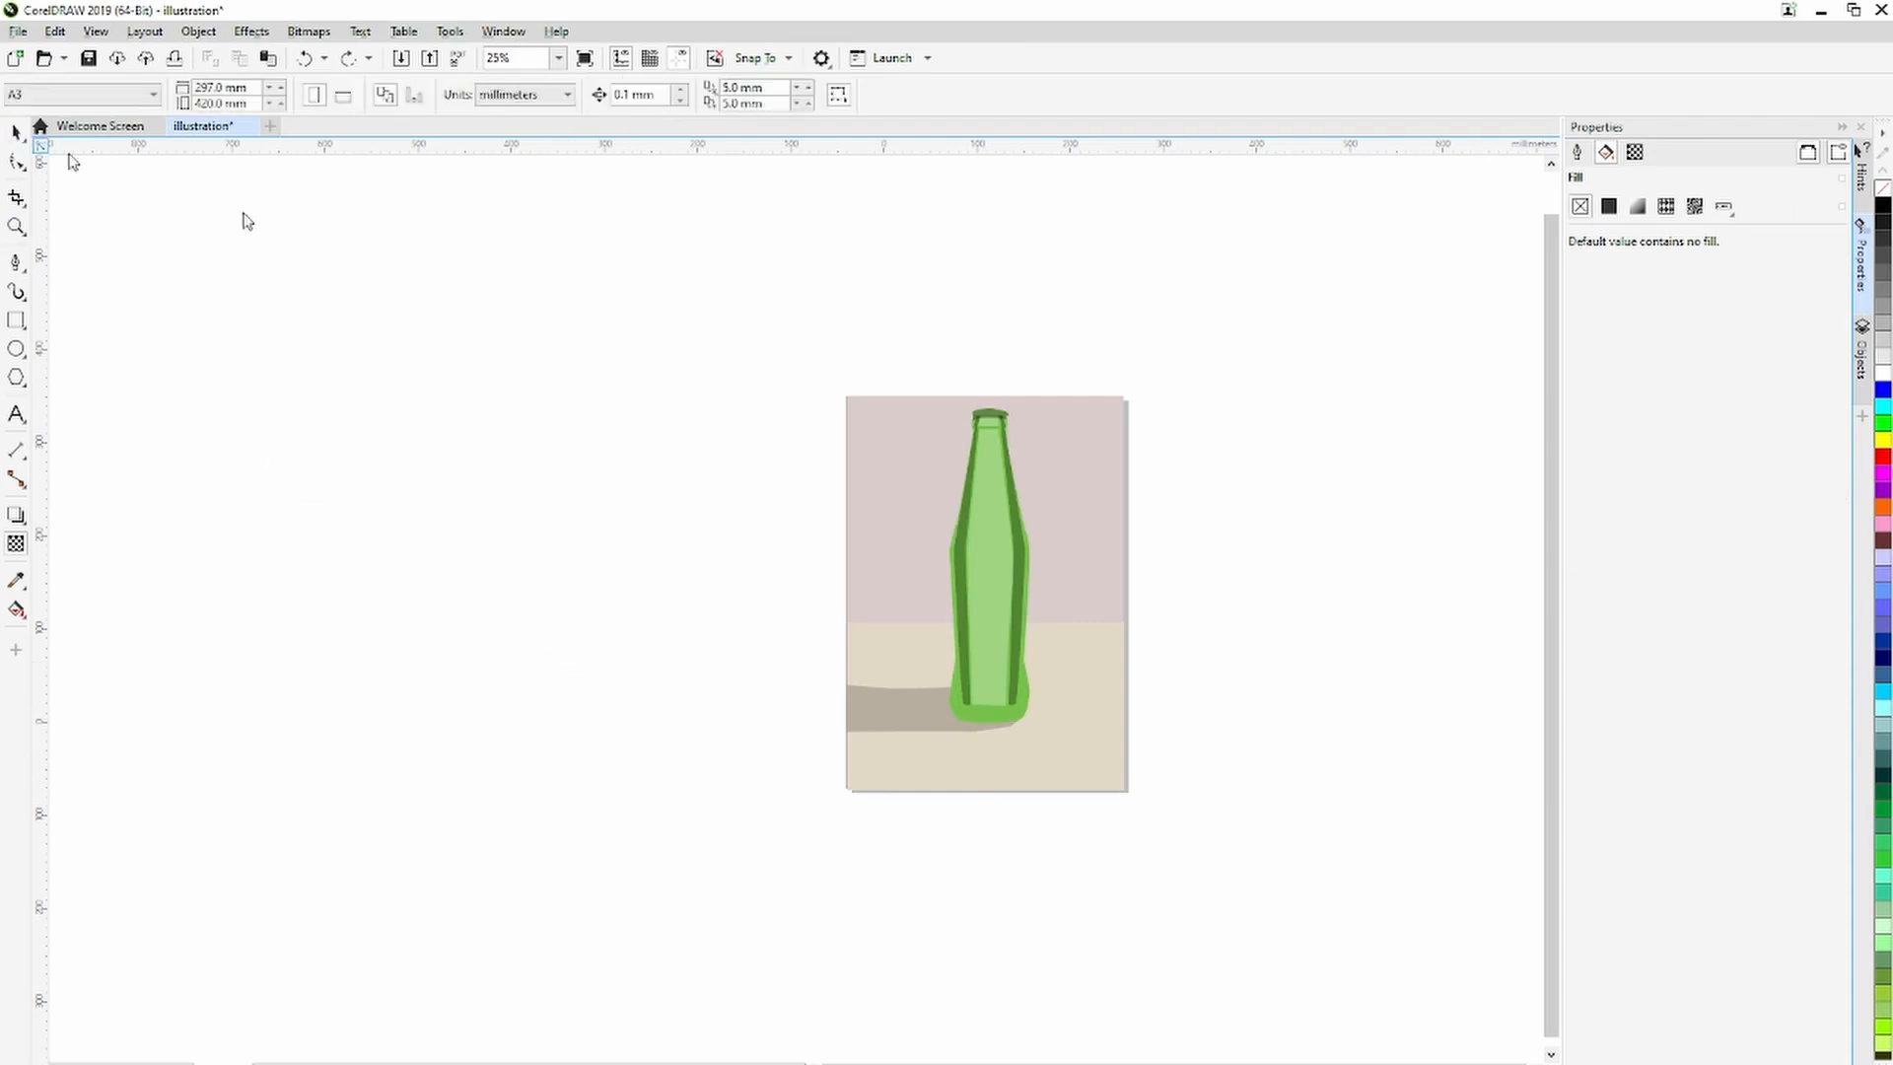
left_click(1013, 641)
right_click(984, 640)
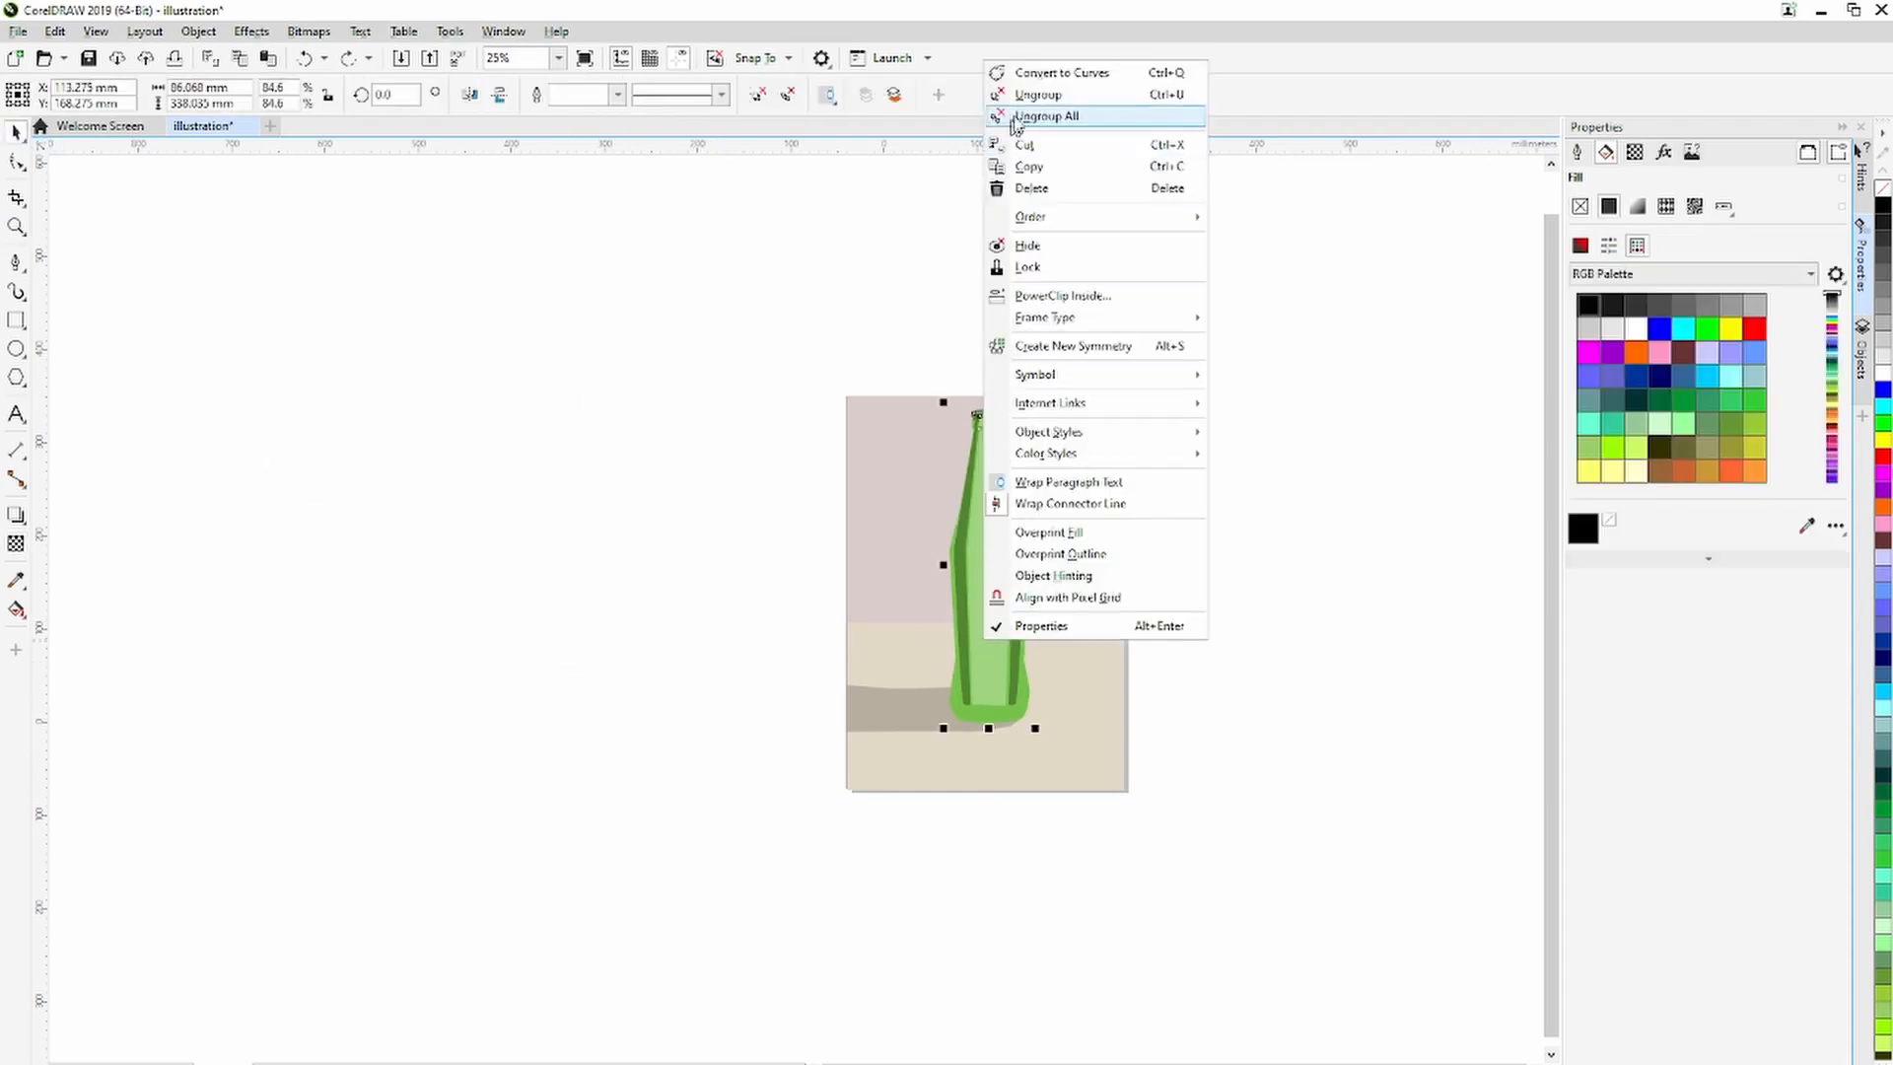
left_click(1016, 116)
left_click(895, 388)
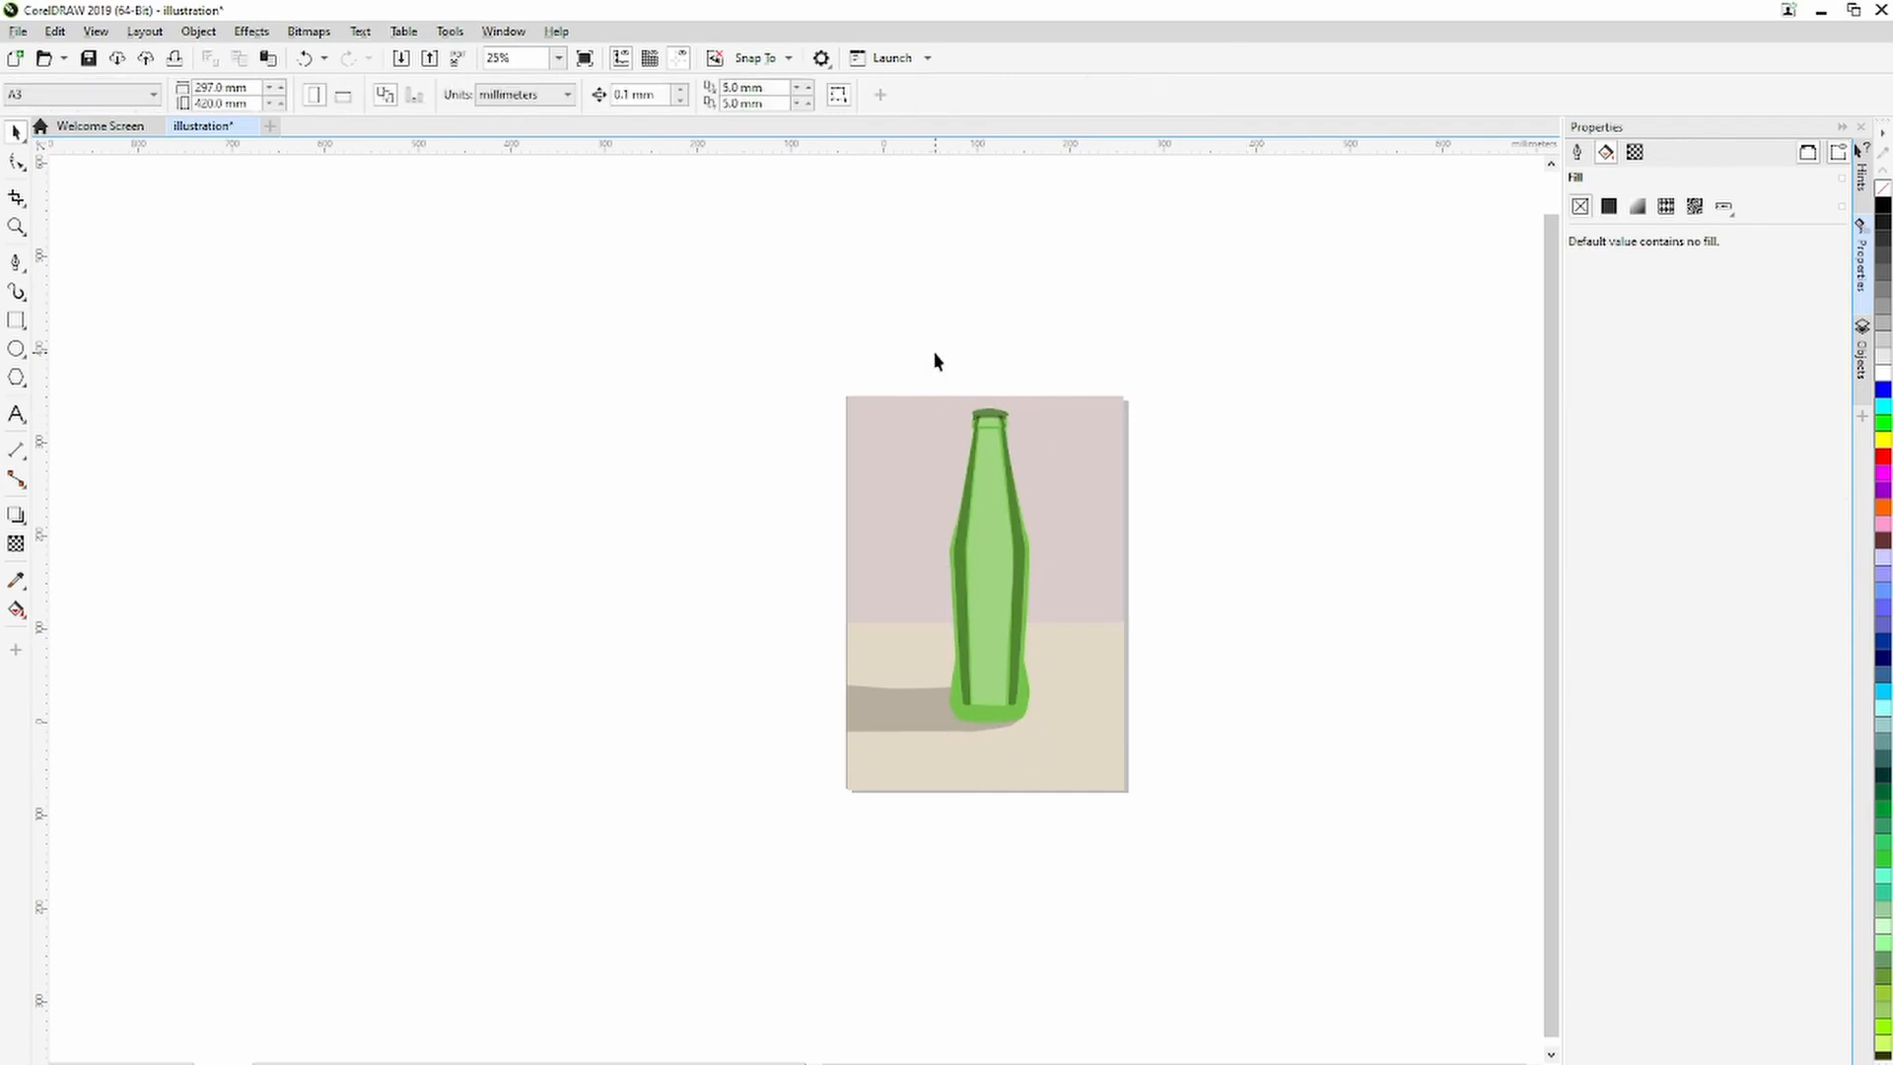
Select all the bottle's pieces together and give them a uniform transparency of 32.
left_click_drag(1041, 745, 1043, 744)
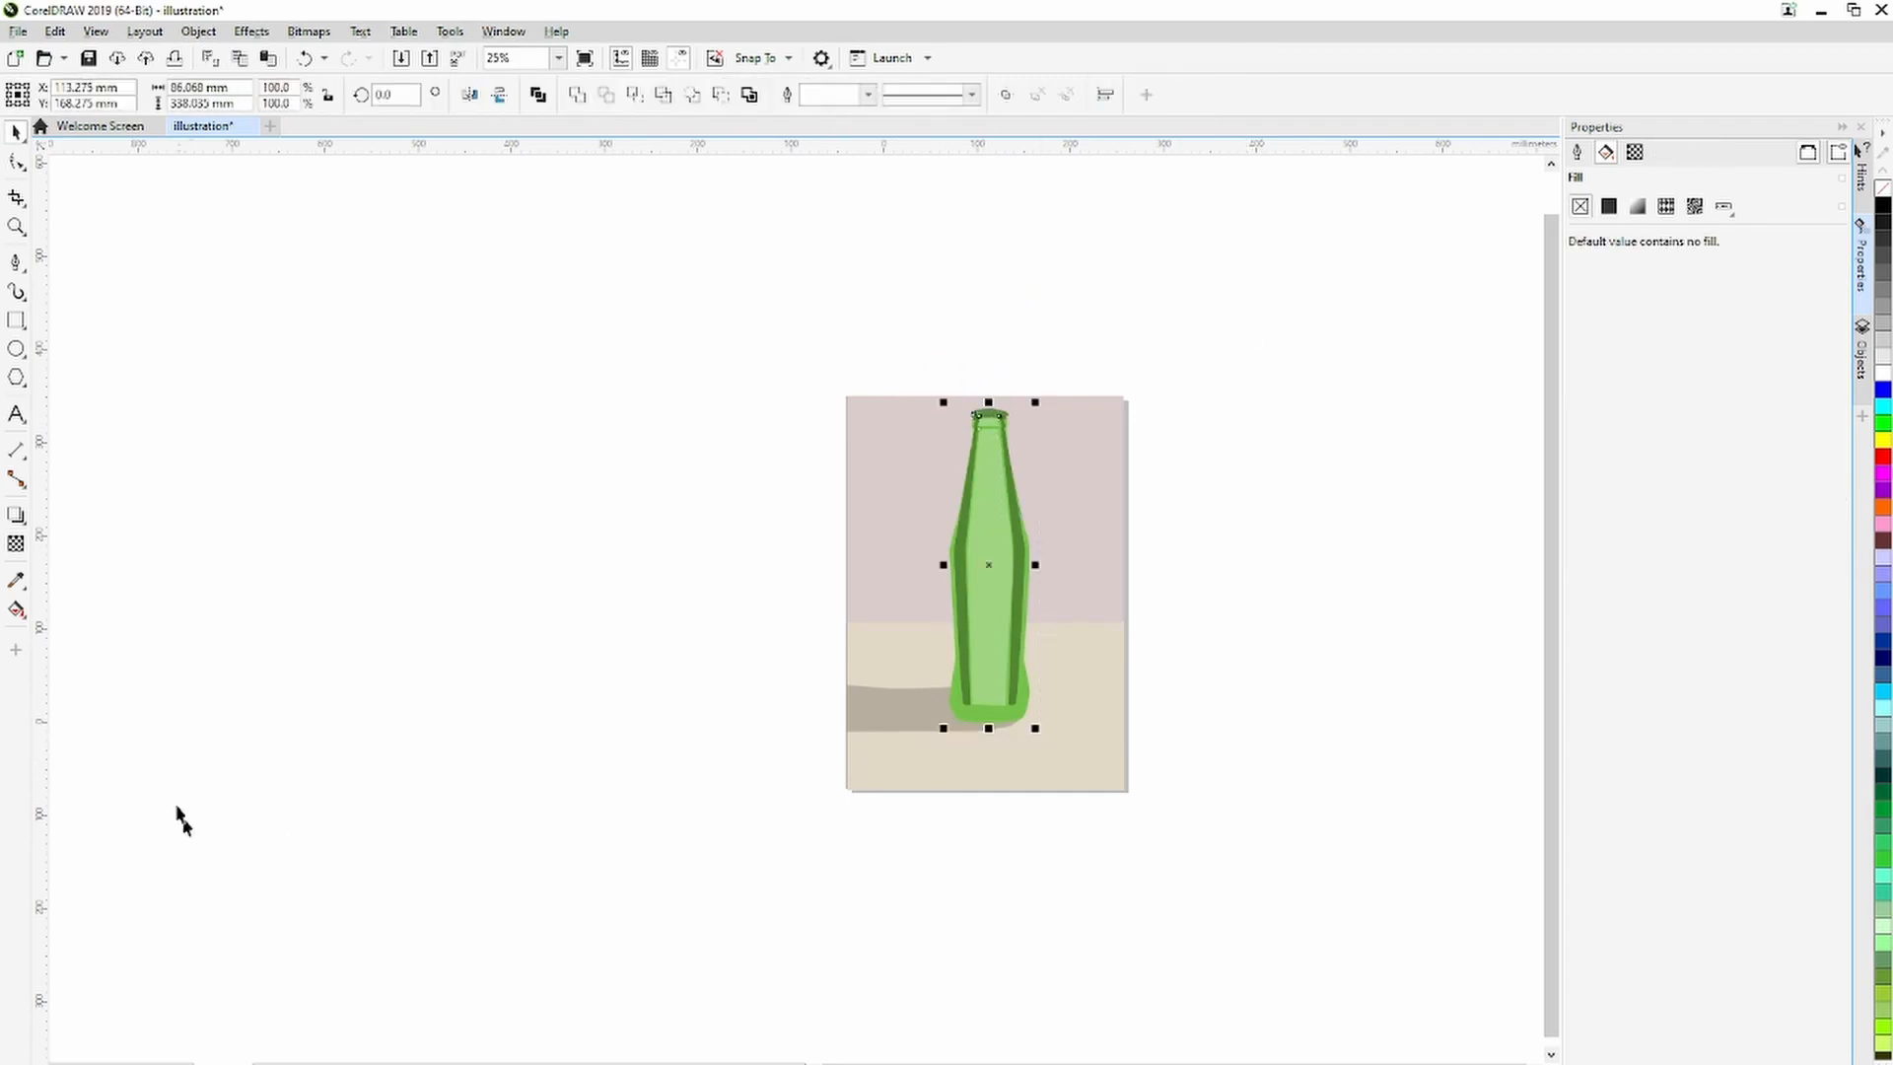
left_click(28, 549)
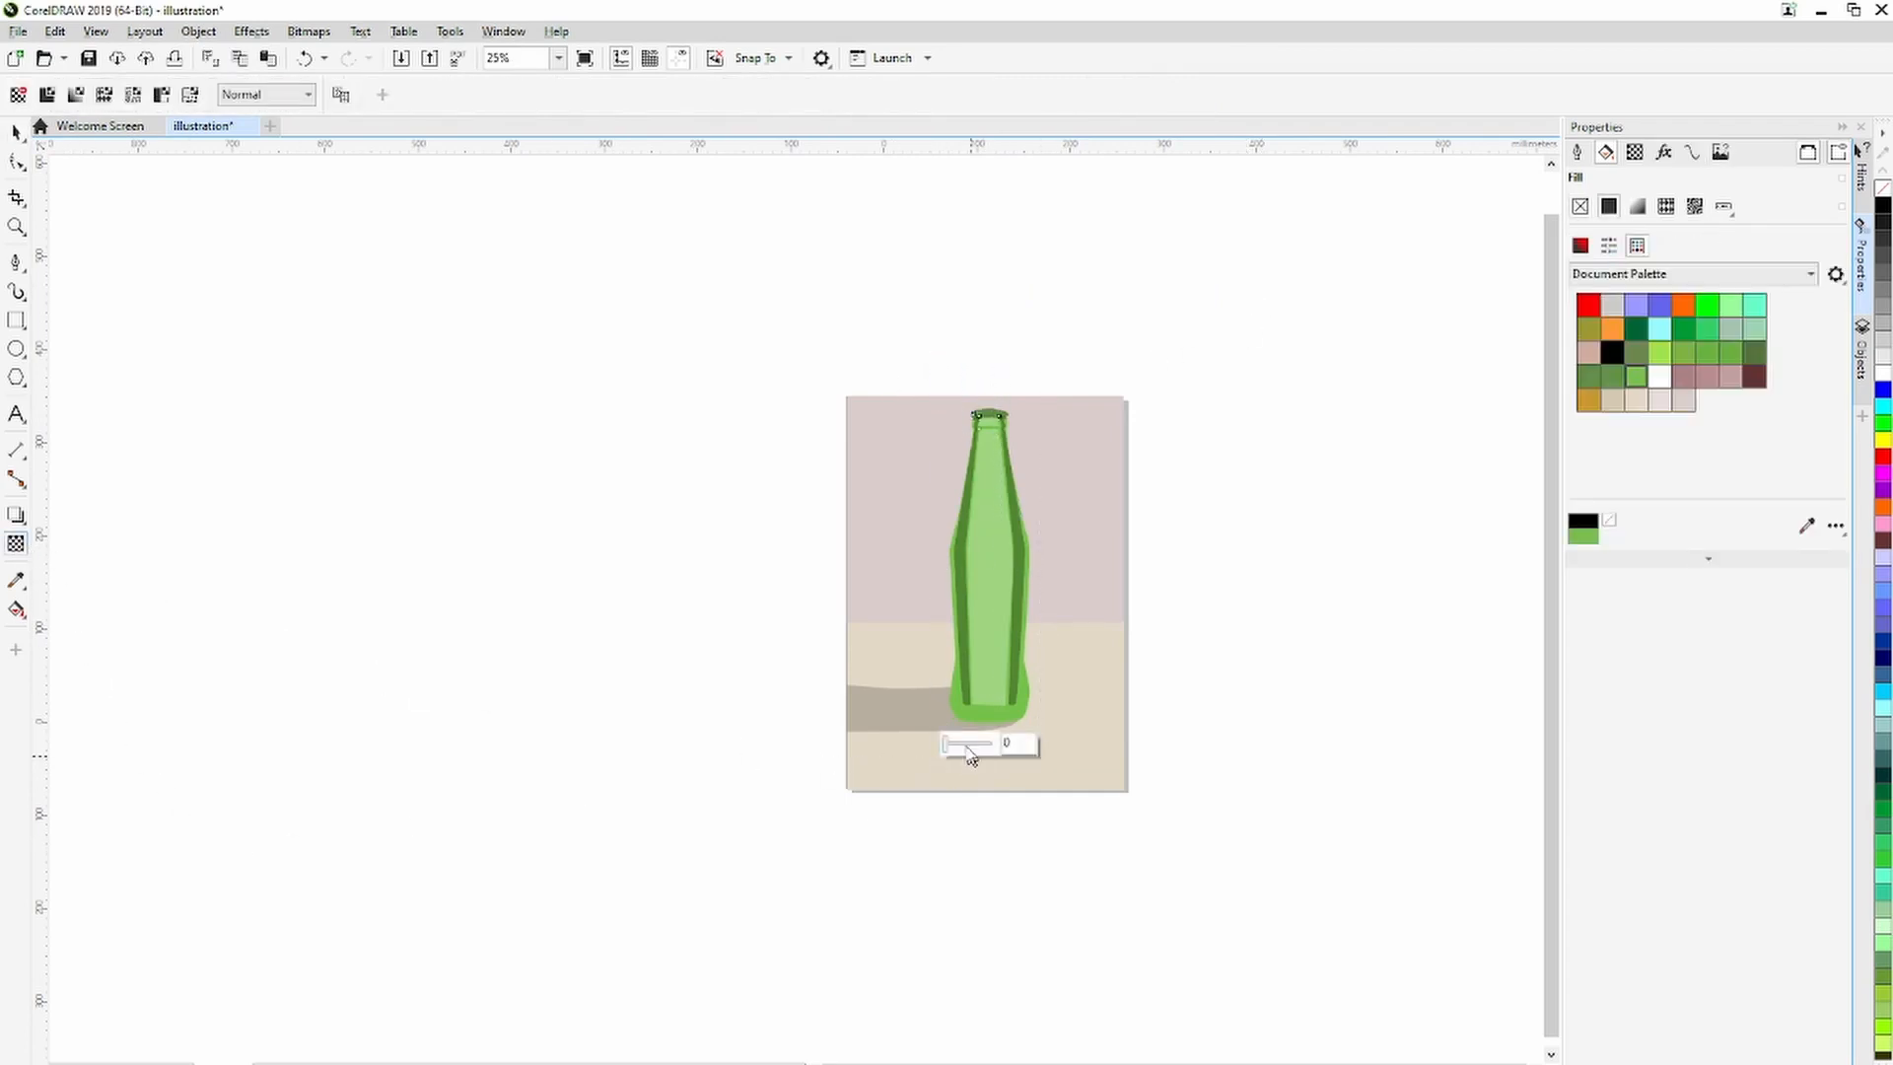
left_click_drag(968, 753, 965, 752)
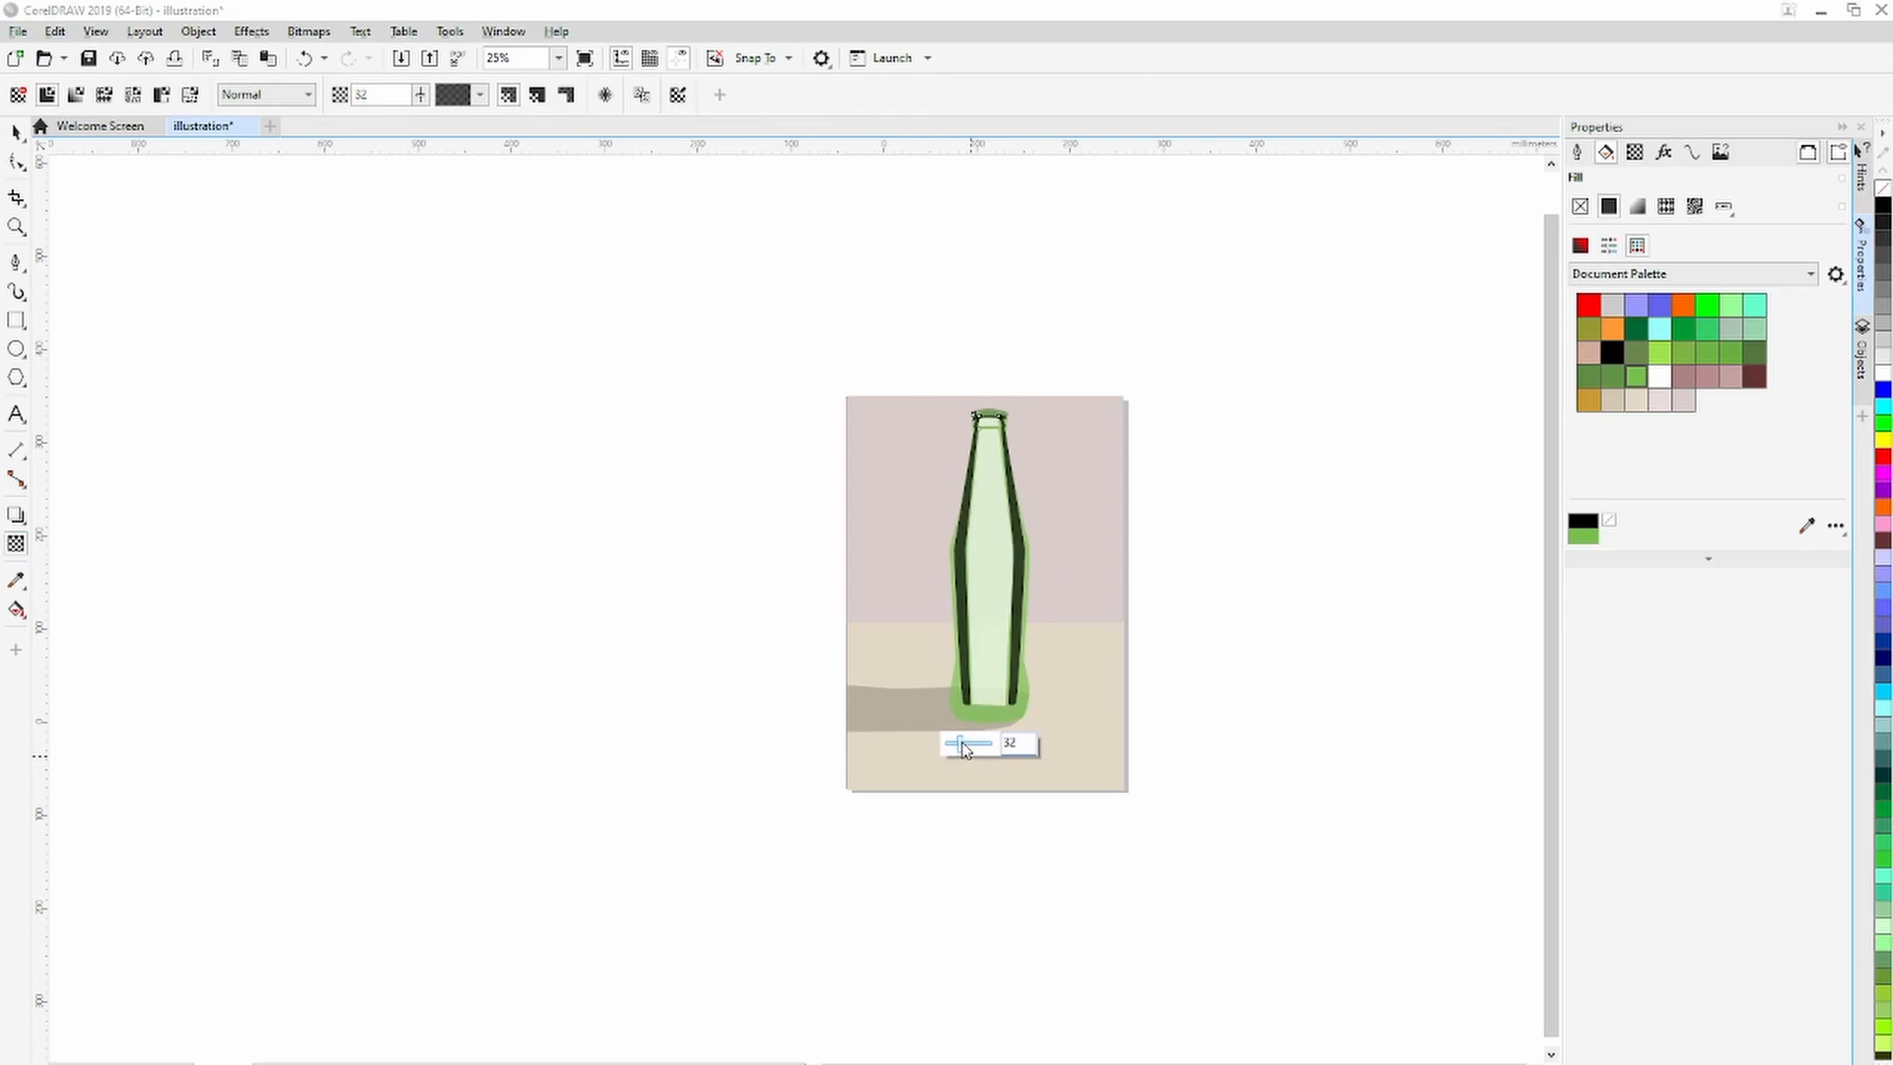
left_click(1293, 603)
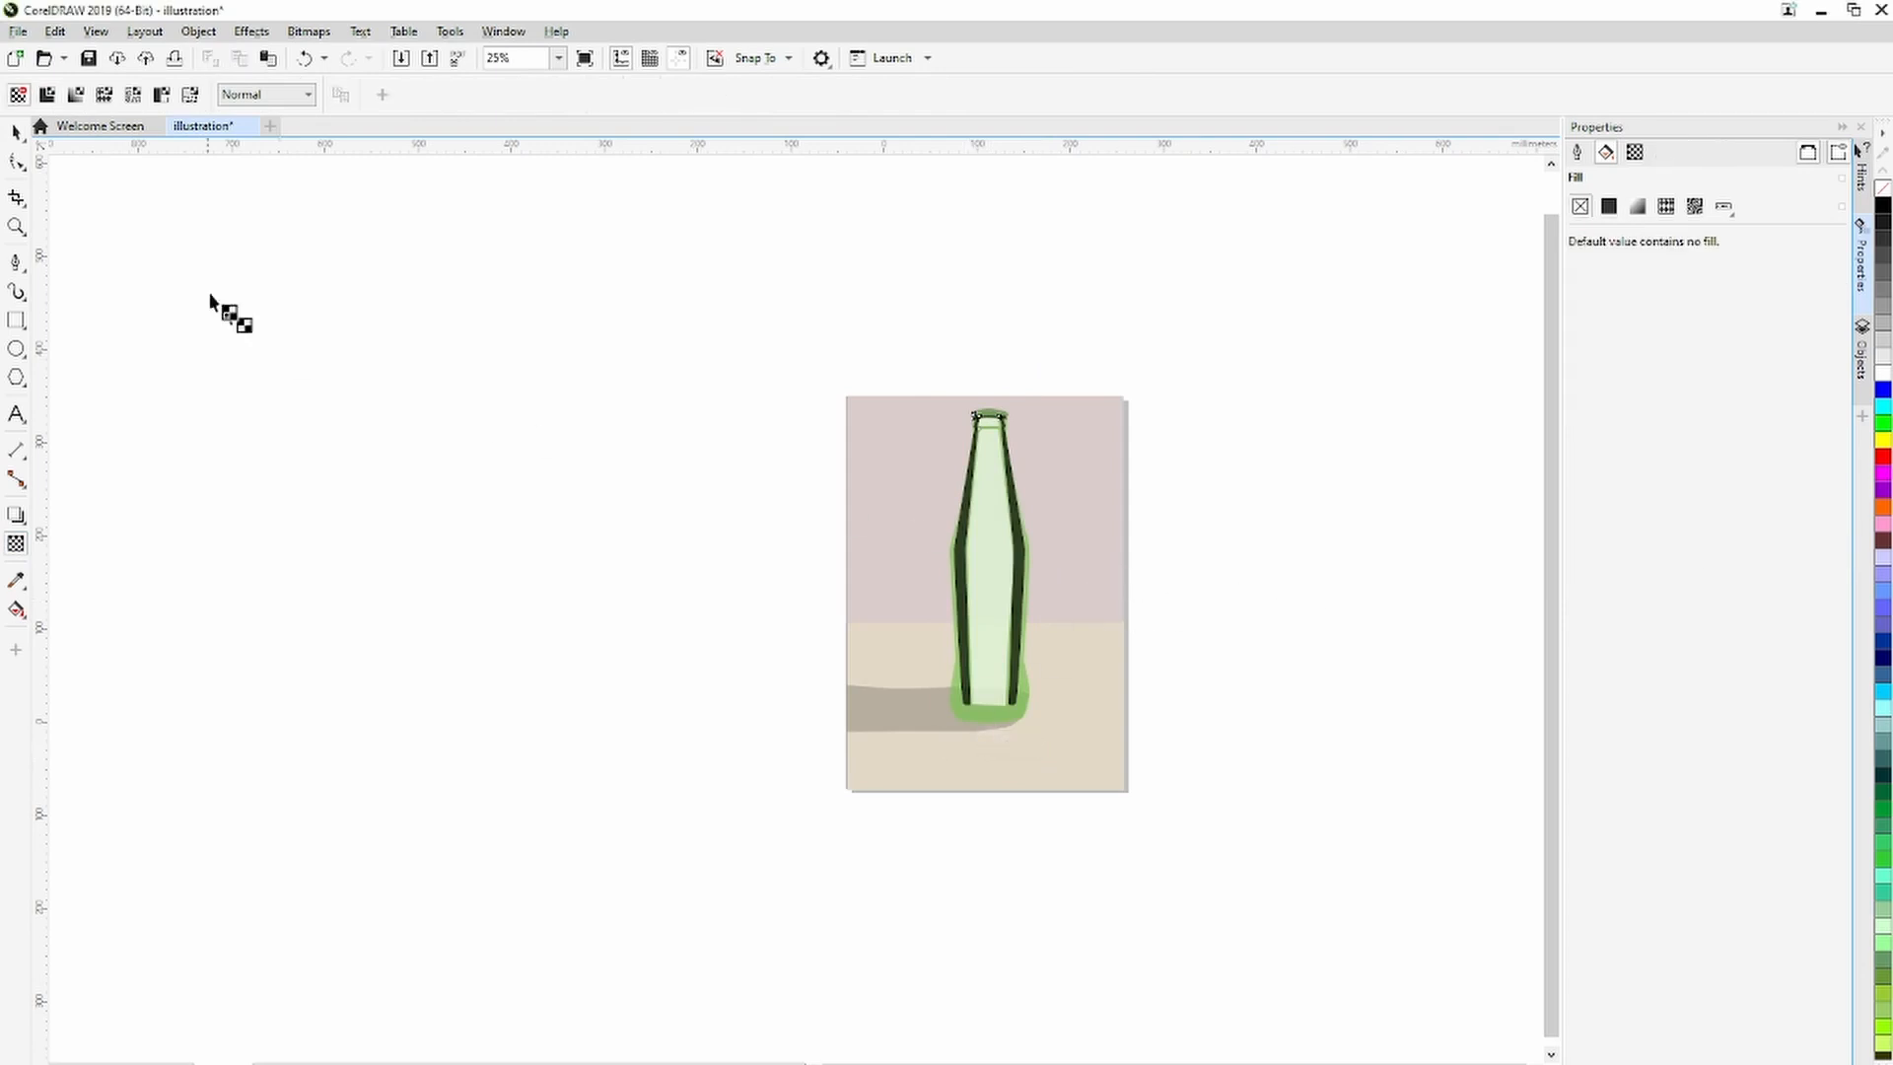
Raise the uniform transparency of the dark strip on the bottle's left side to above 80.
left_click(17, 133)
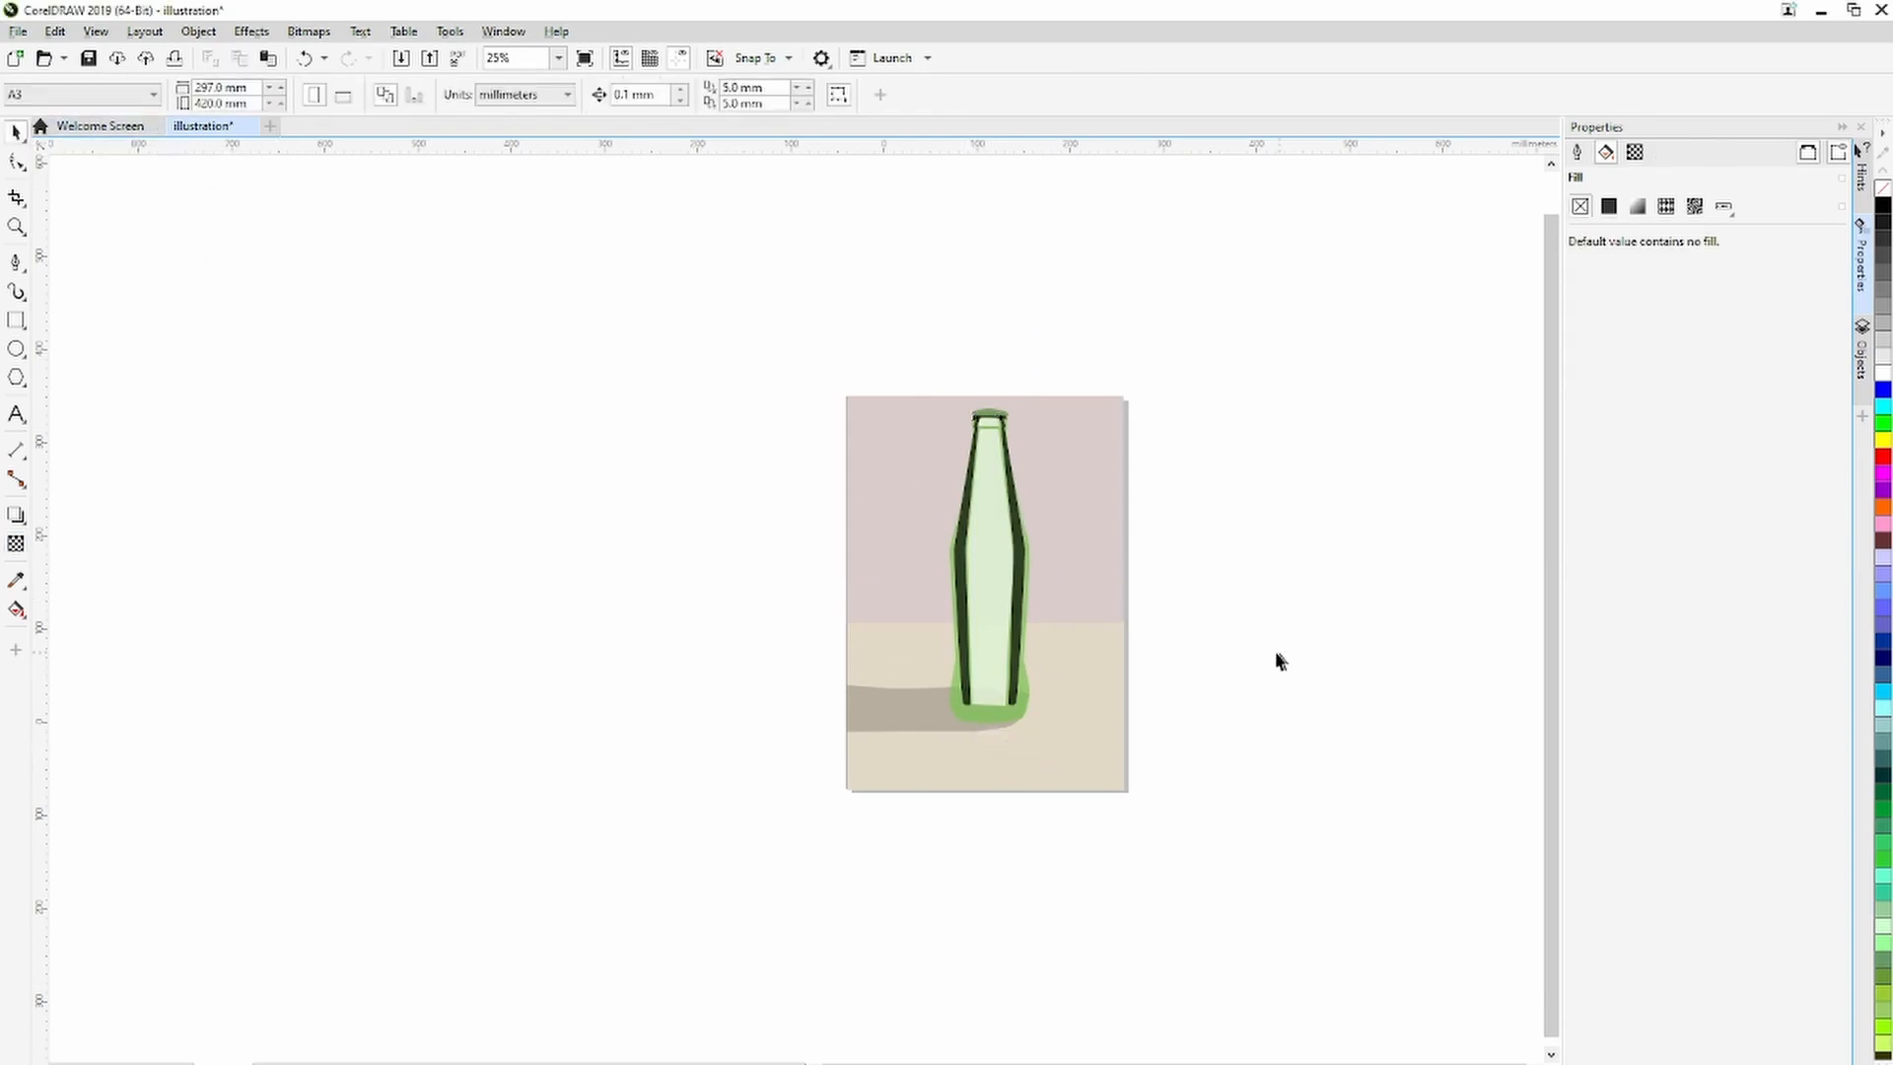
scroll(986, 631, "up", 2)
left_click(914, 648)
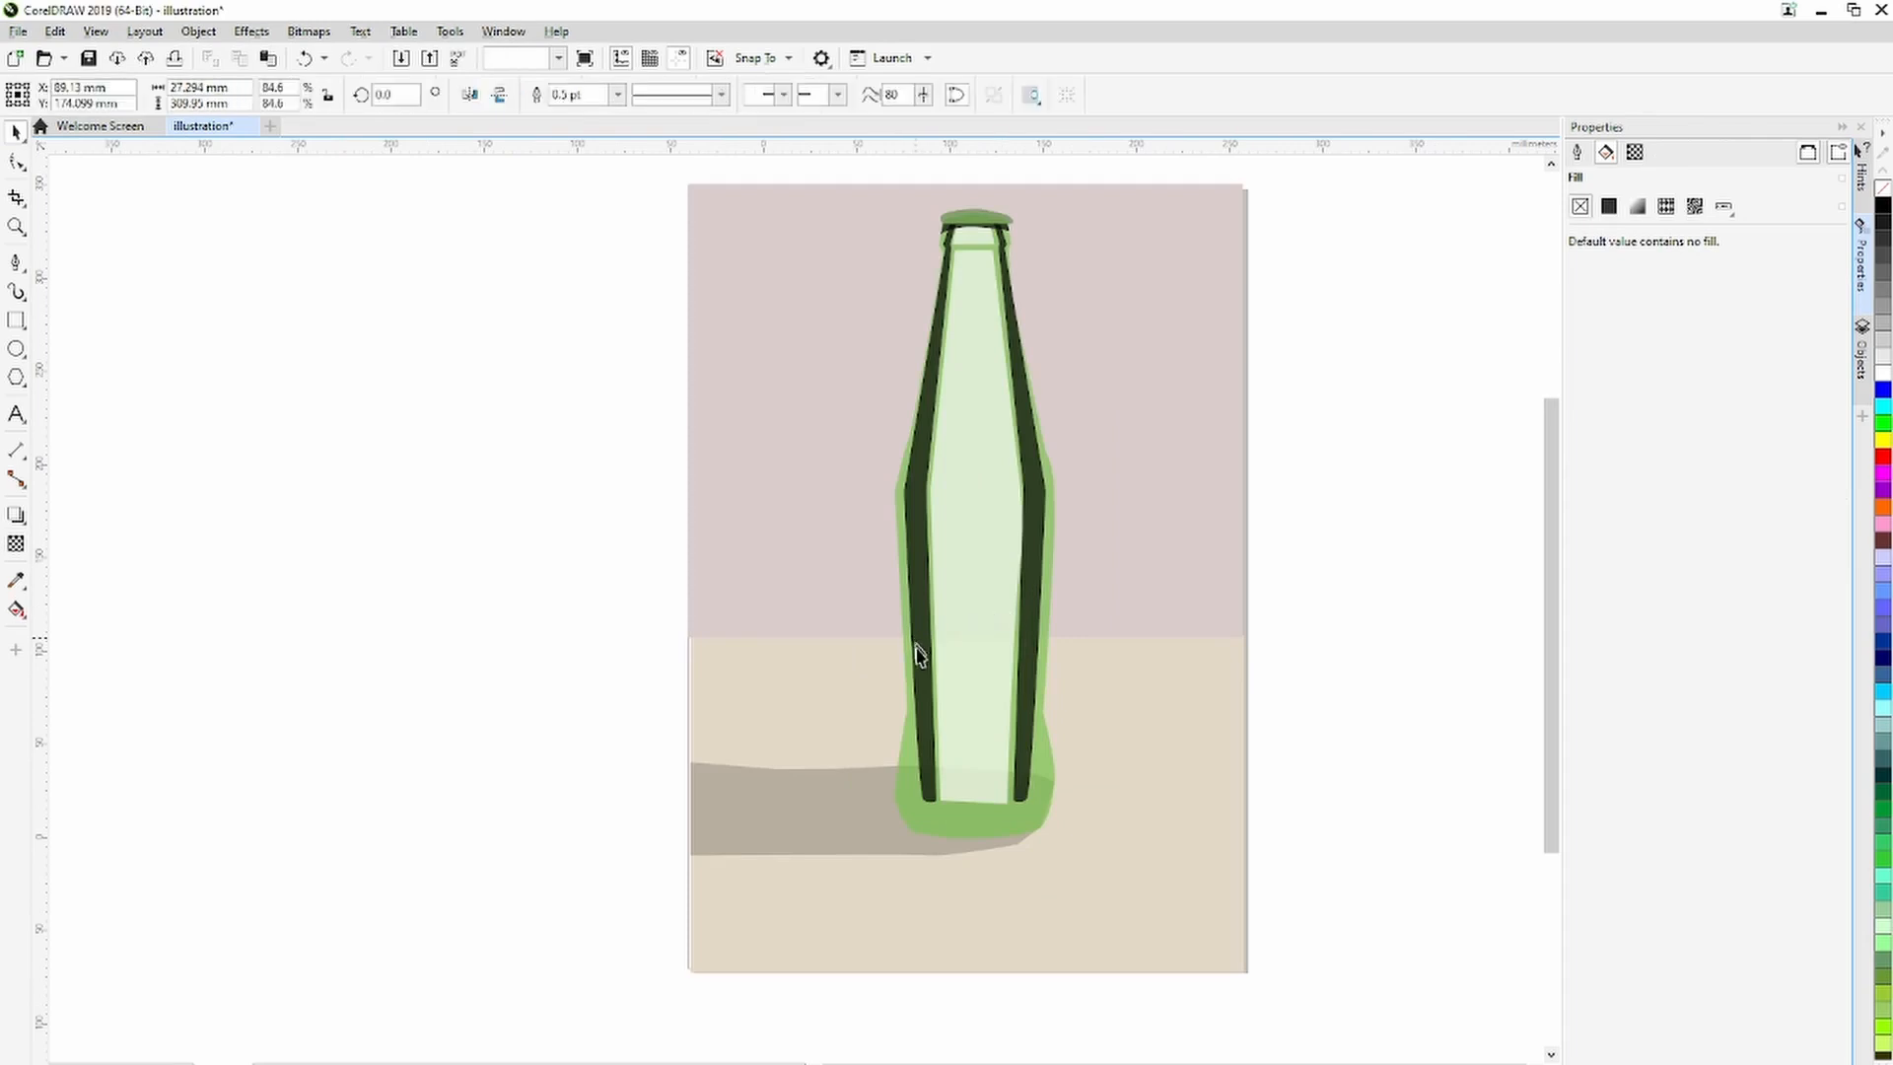
left_click(16, 543)
left_click(923, 824)
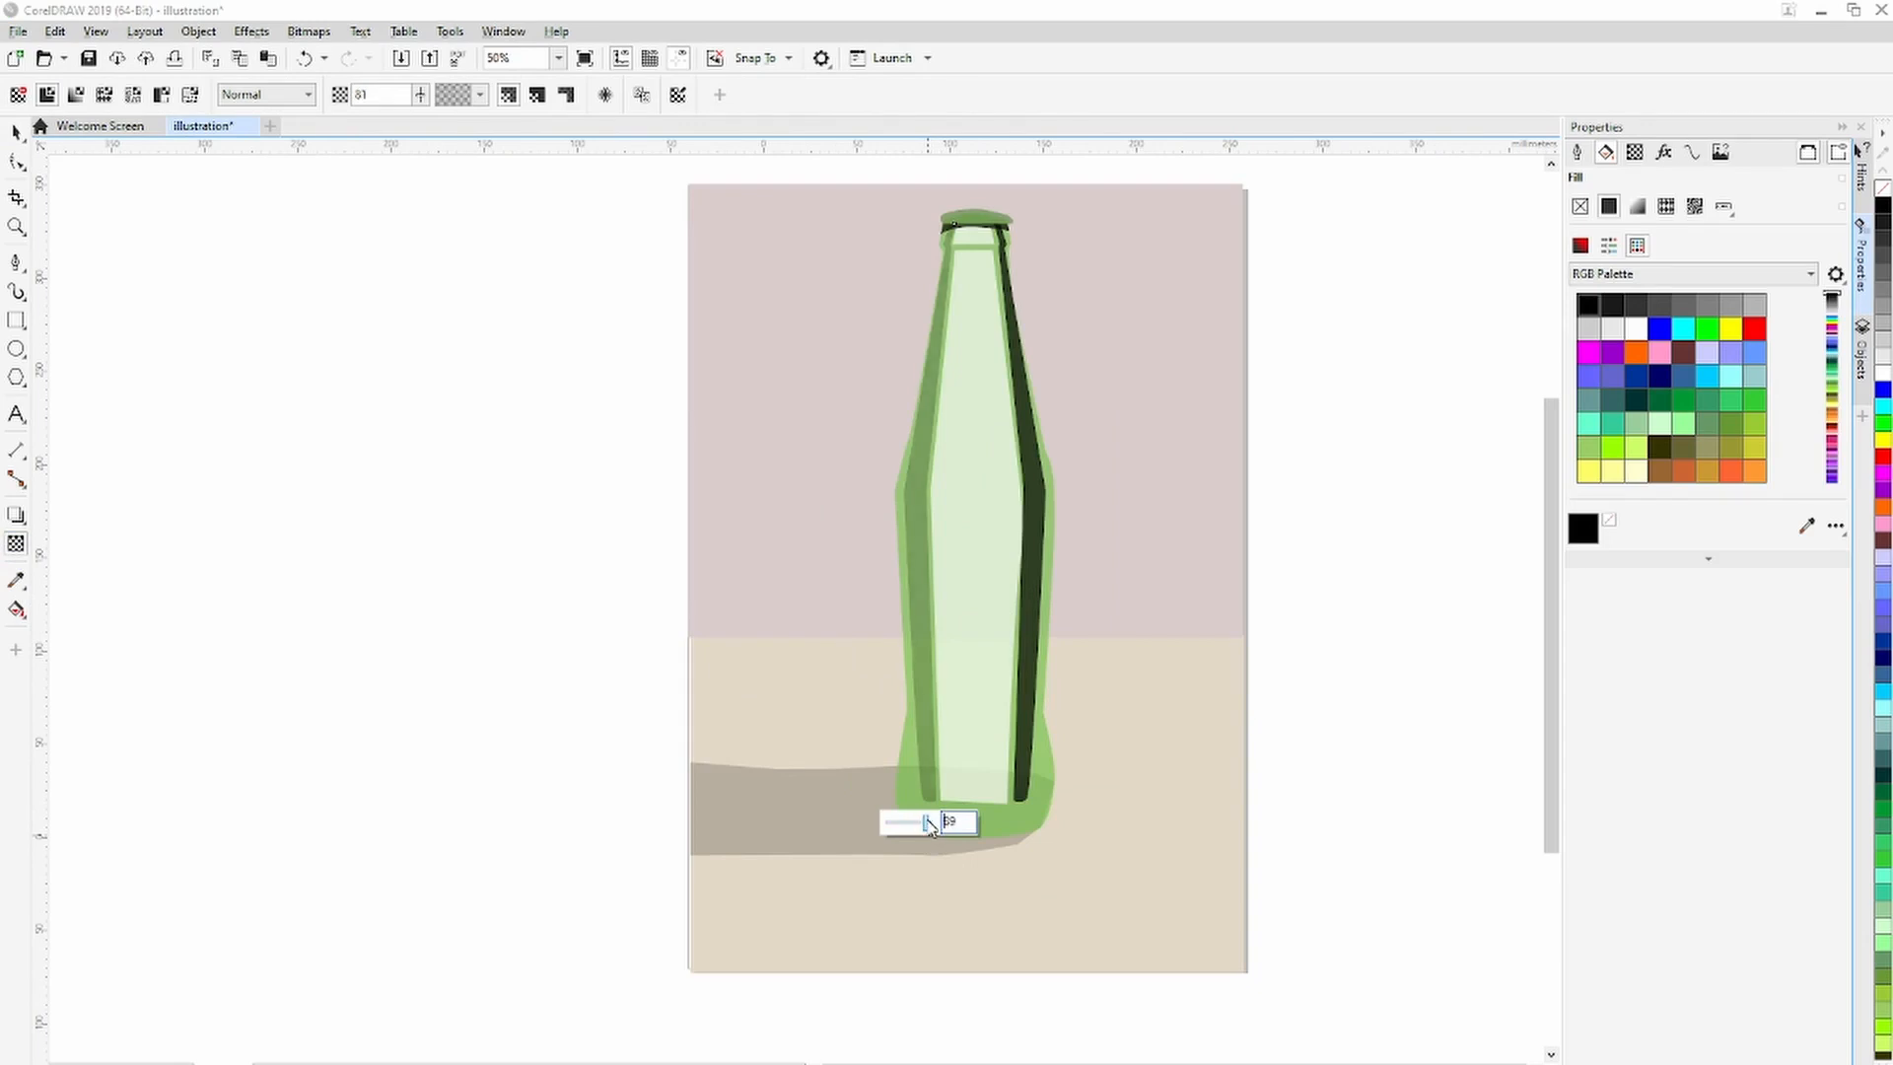
Raise the uniform transparency of the dark strip along the bottle's right side to 87.
left_click(1022, 670)
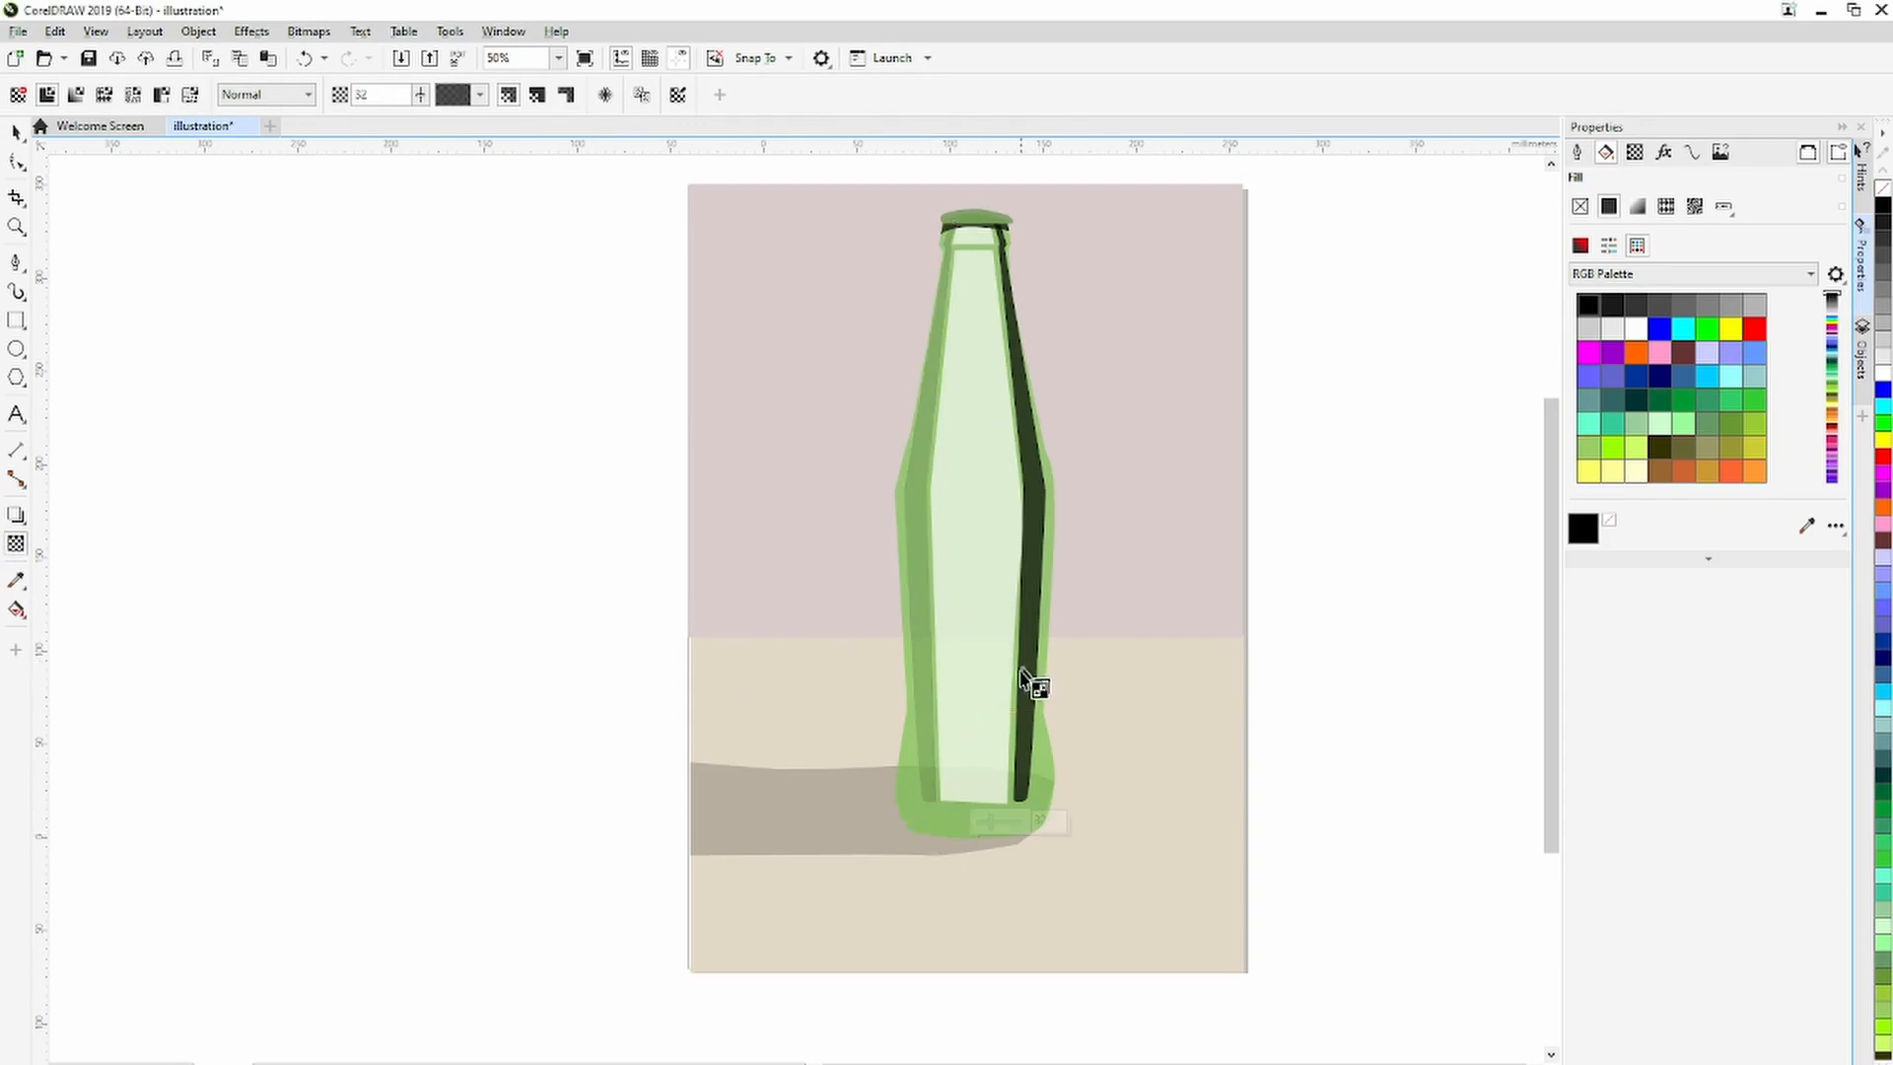
left_click(15, 131)
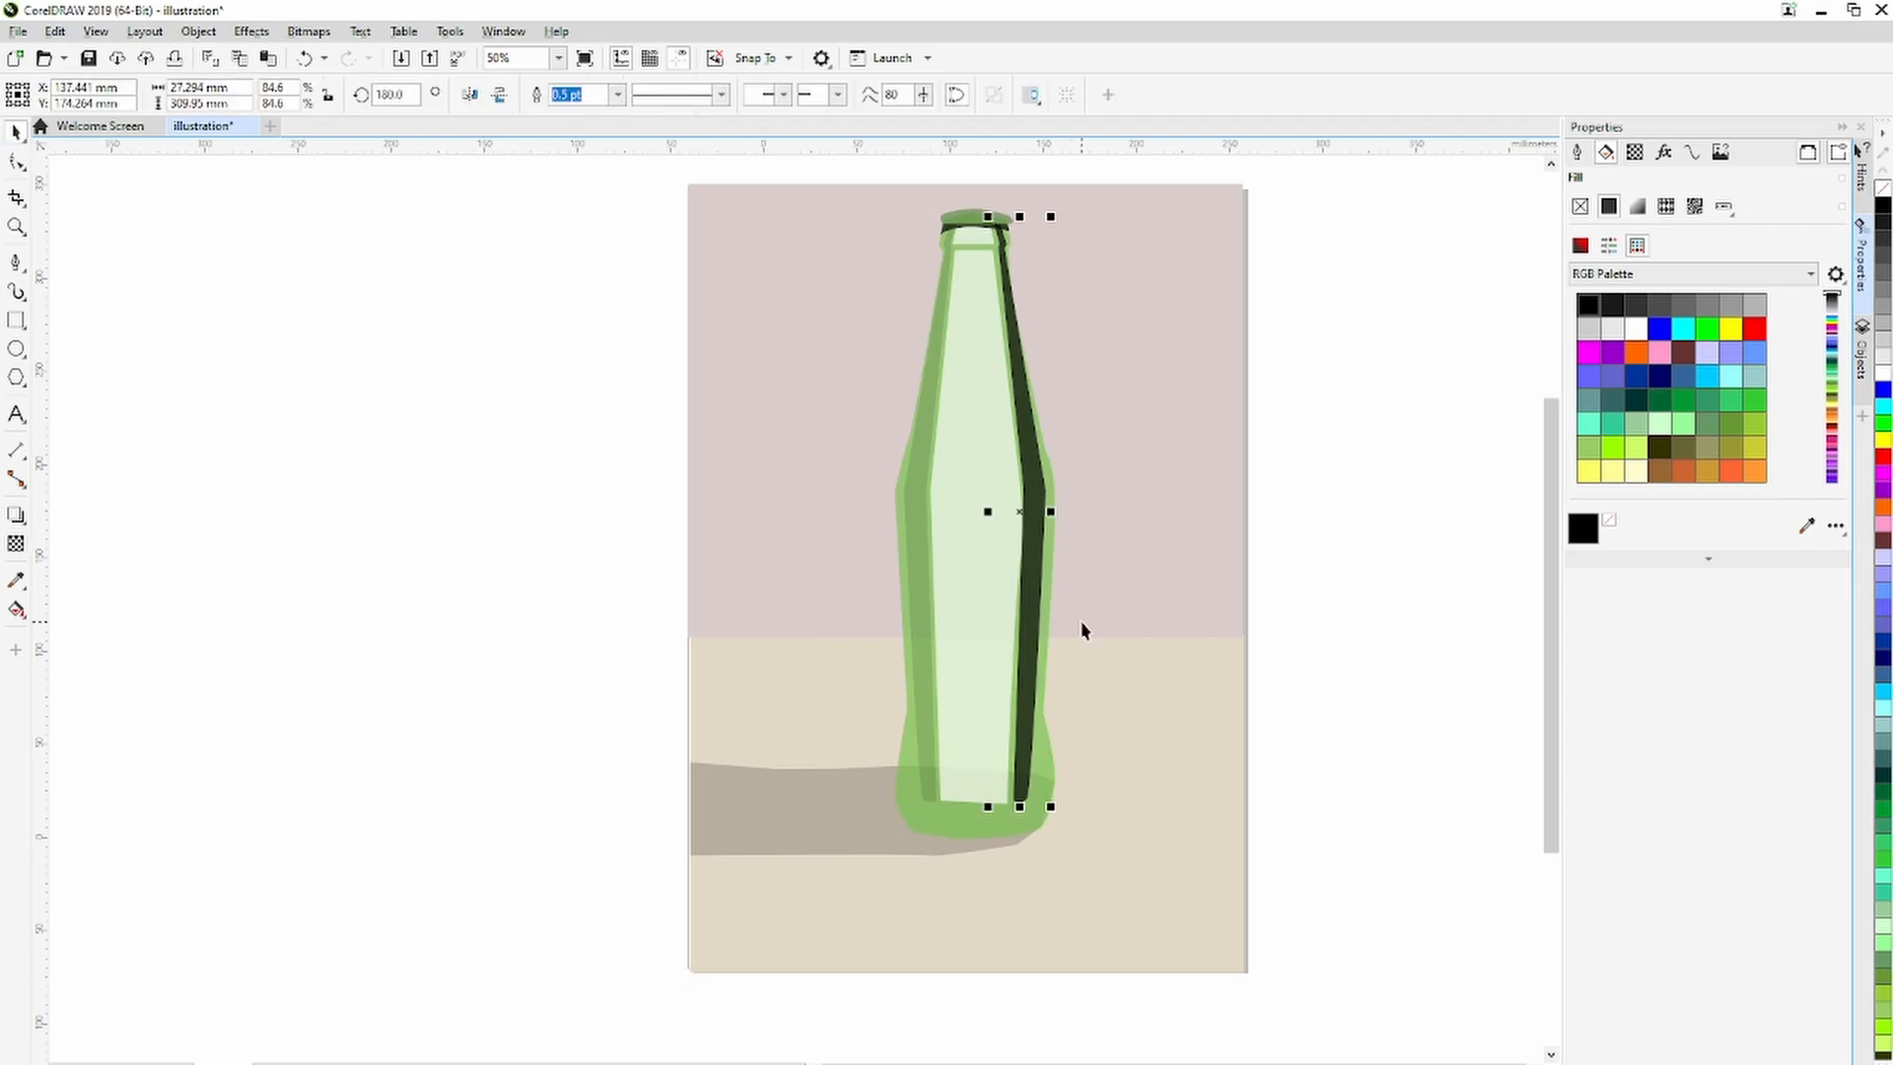
left_click(16, 544)
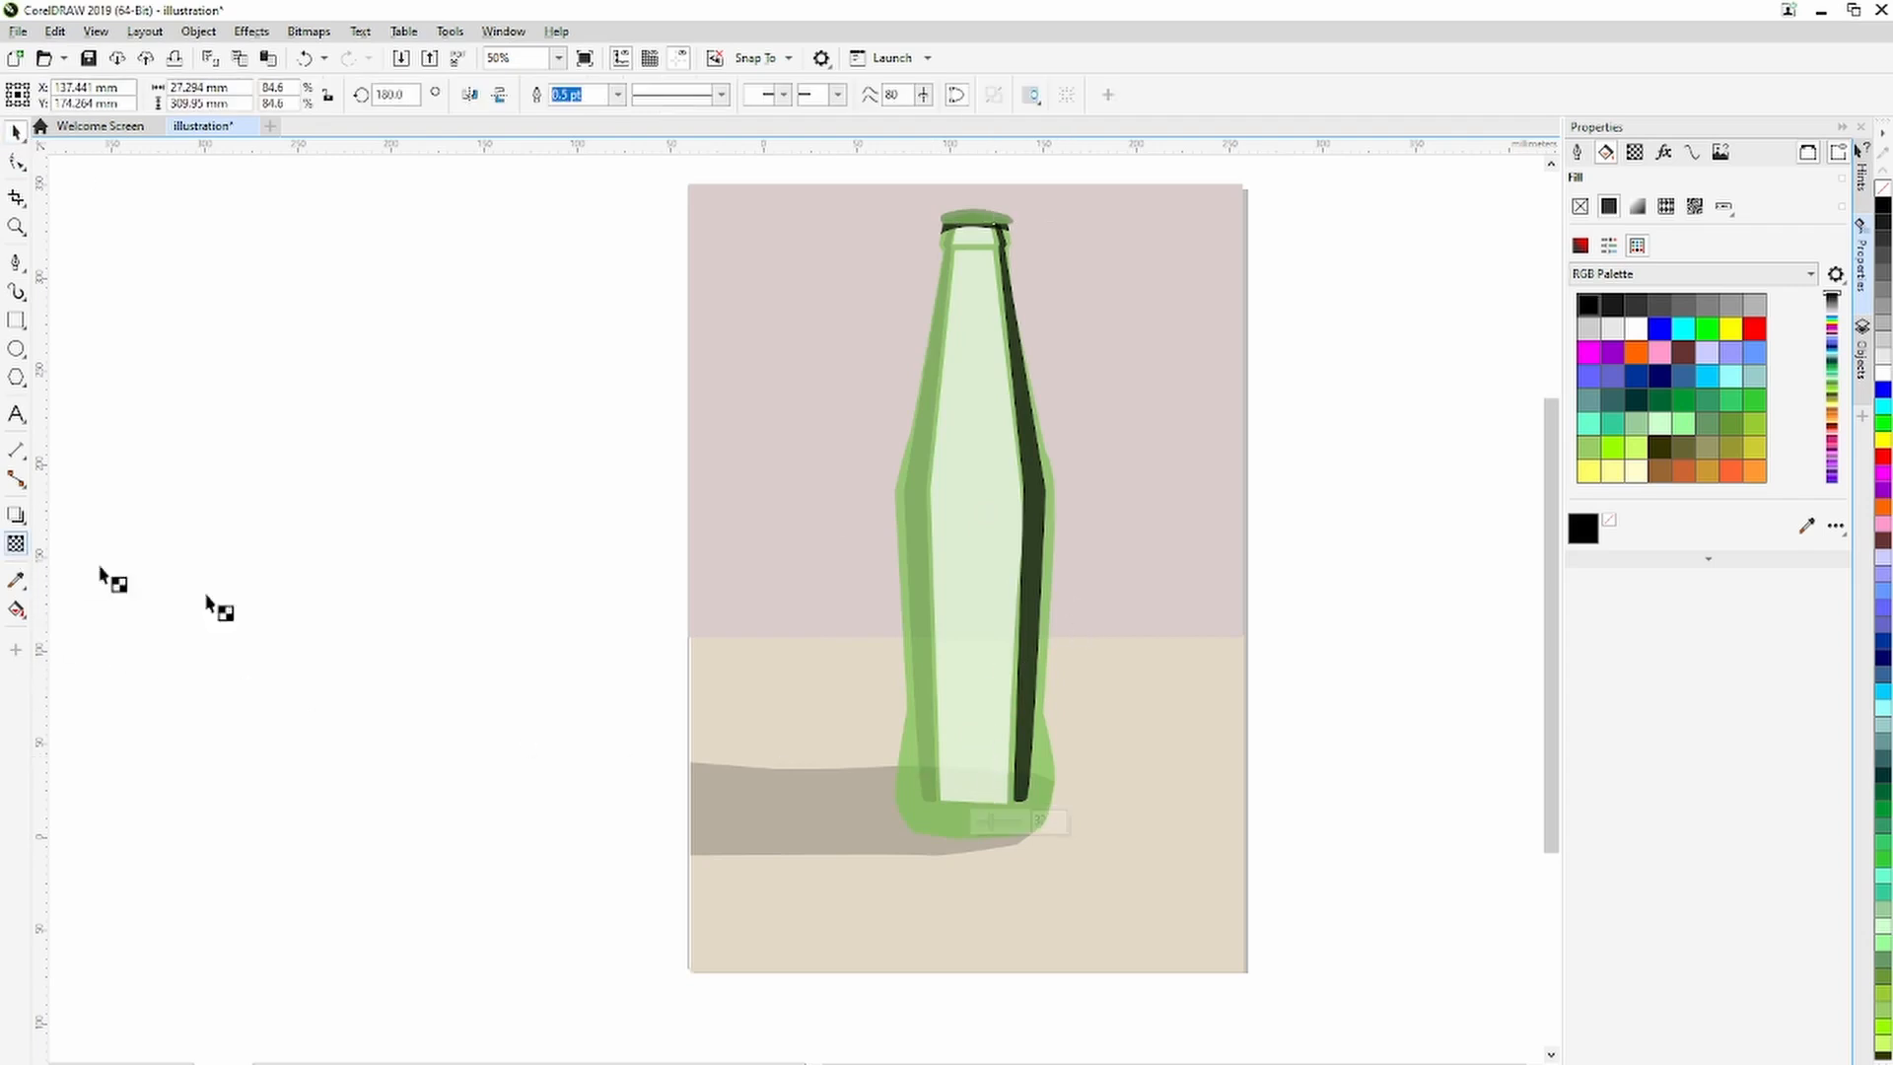
left_click_drag(1015, 820, 1019, 828)
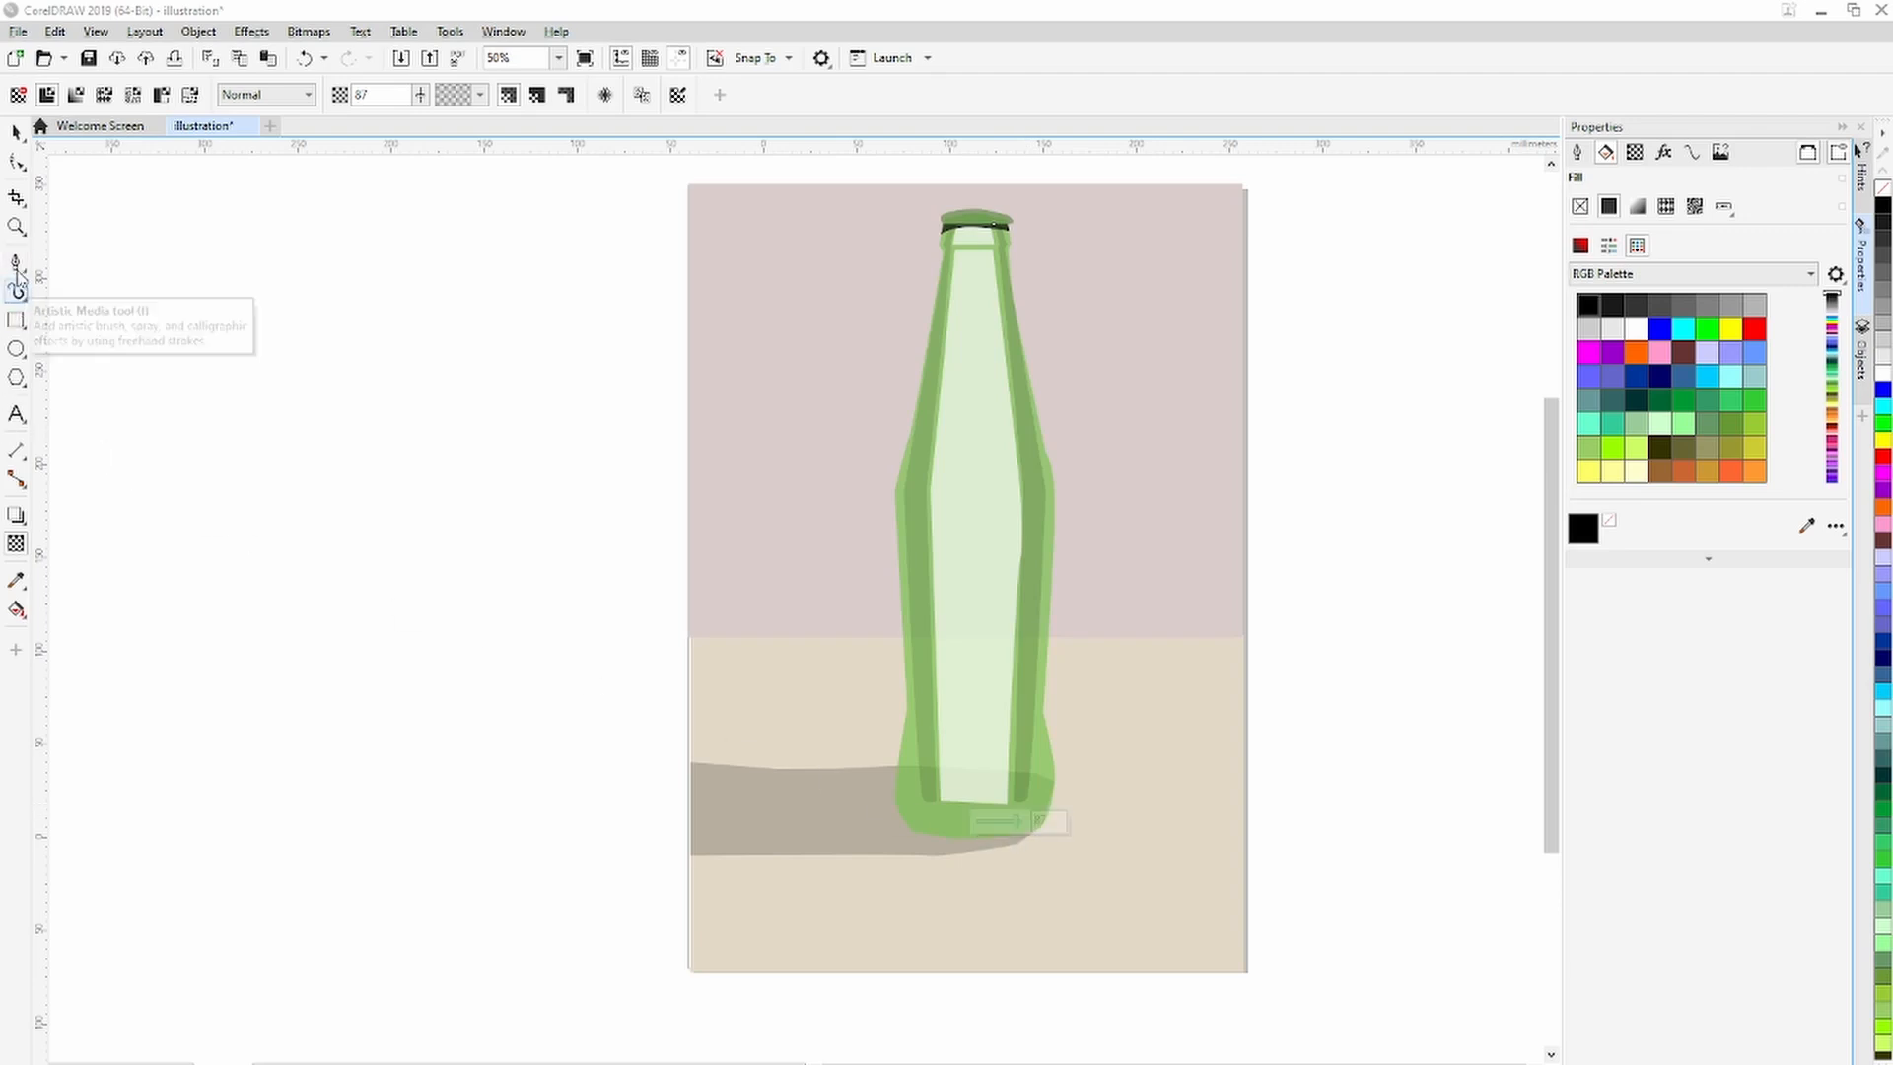
left_click(16, 132)
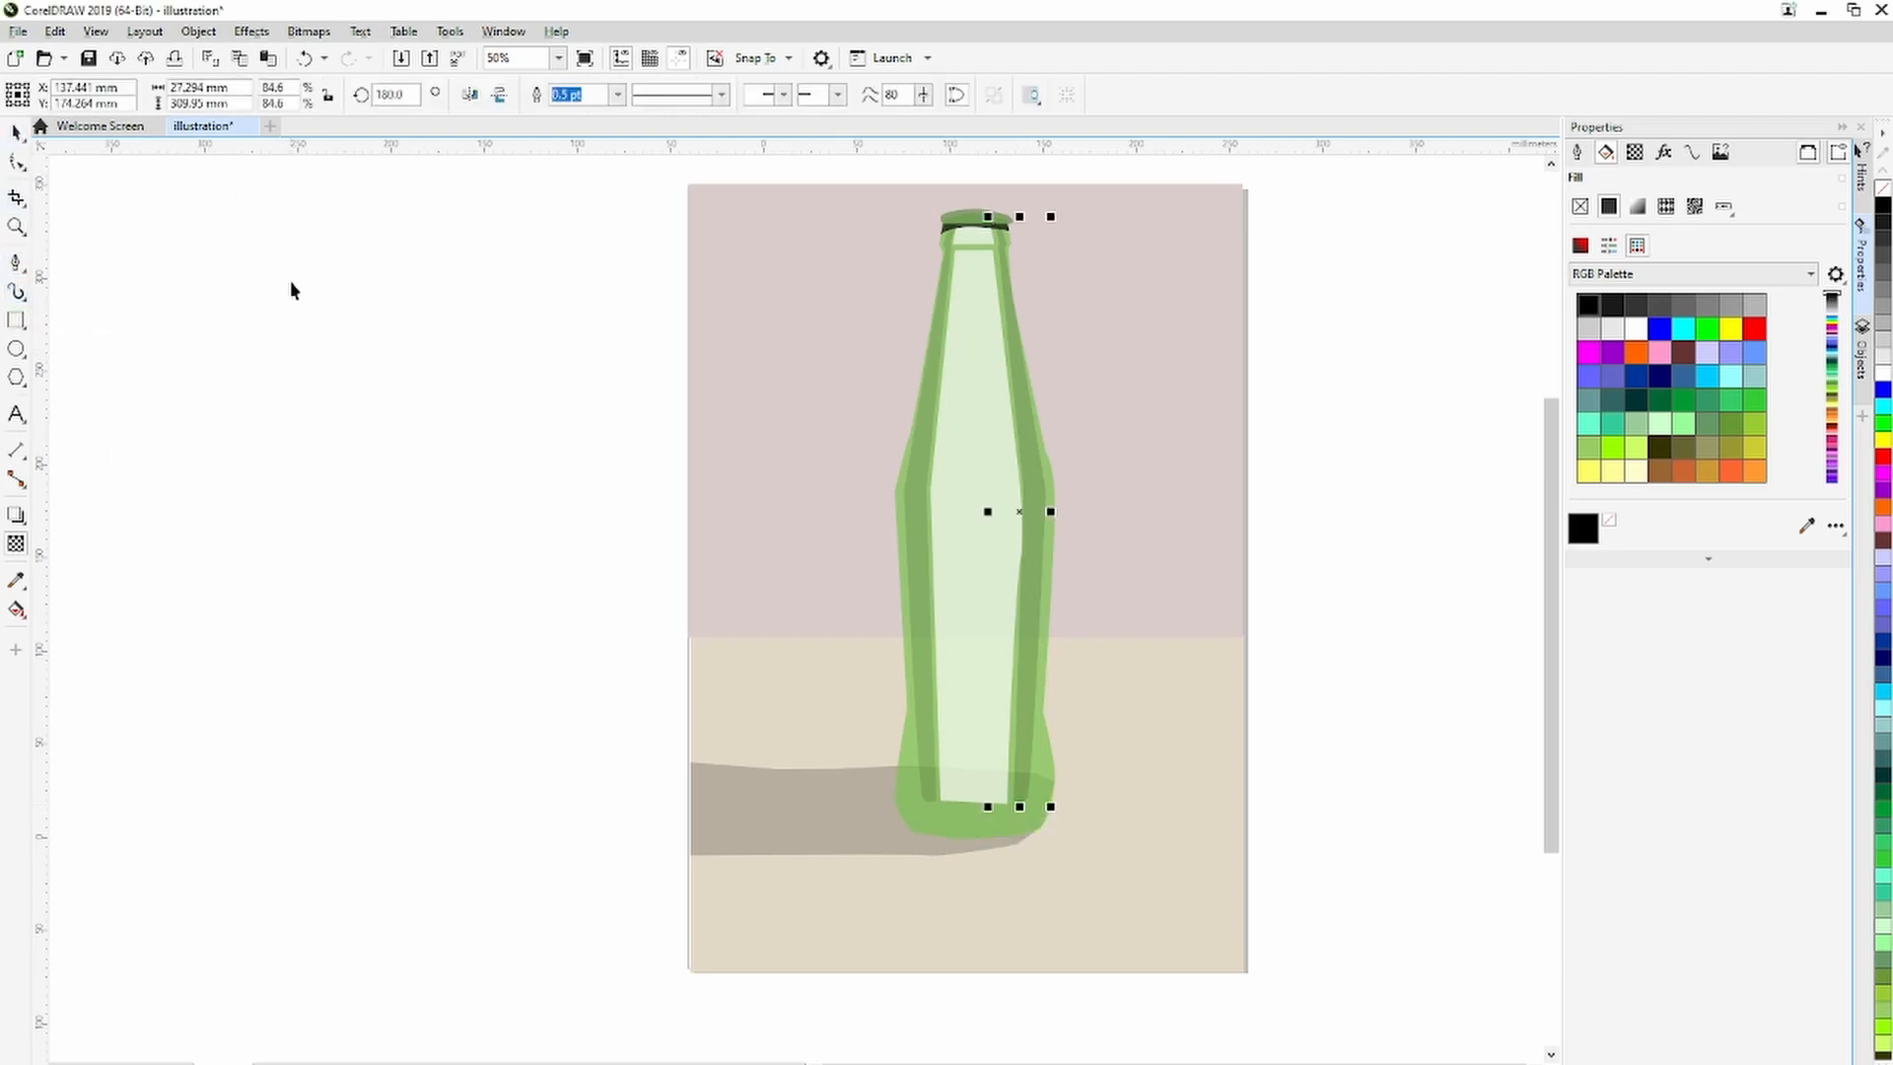
Raise the uniform transparency of the long white central panel on the bottle's body to about 66 and clear the selection.
left_click(983, 684)
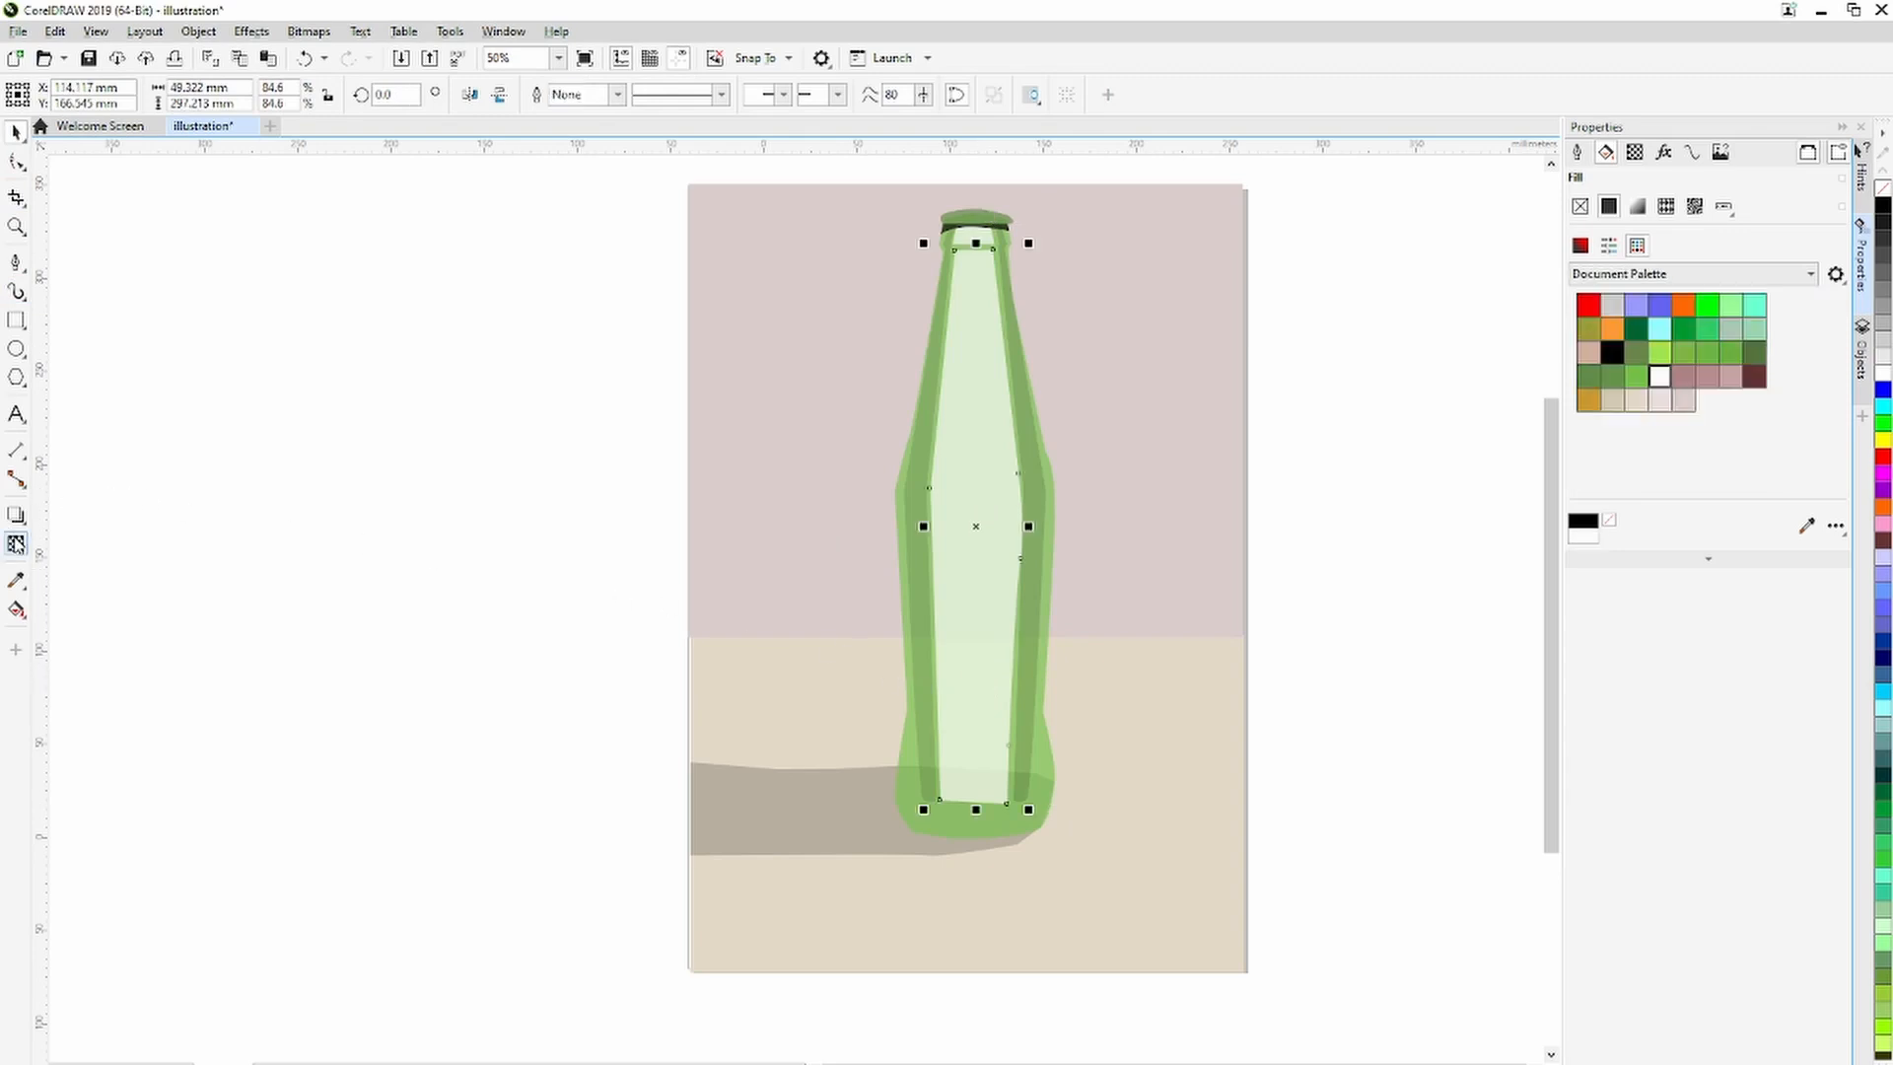
left_click(16, 543)
left_click_drag(955, 824, 965, 827)
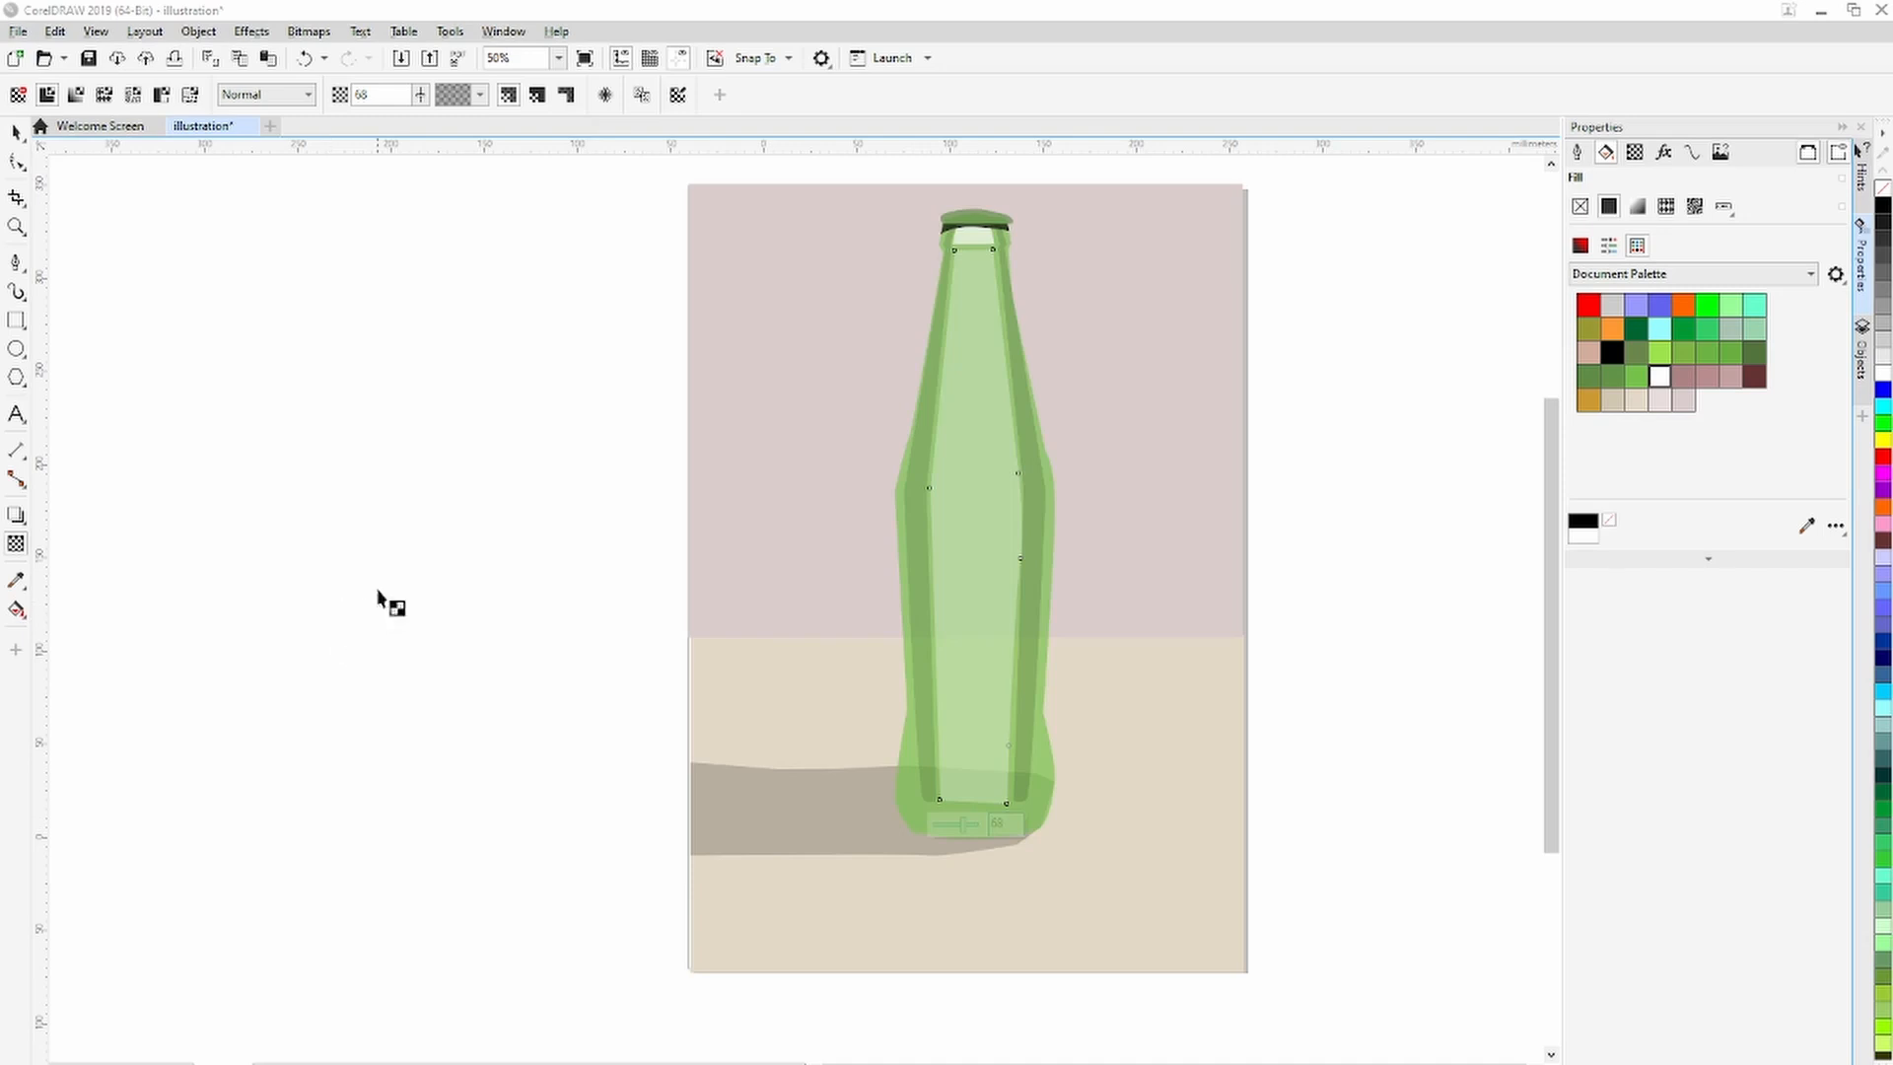
left_click(16, 131)
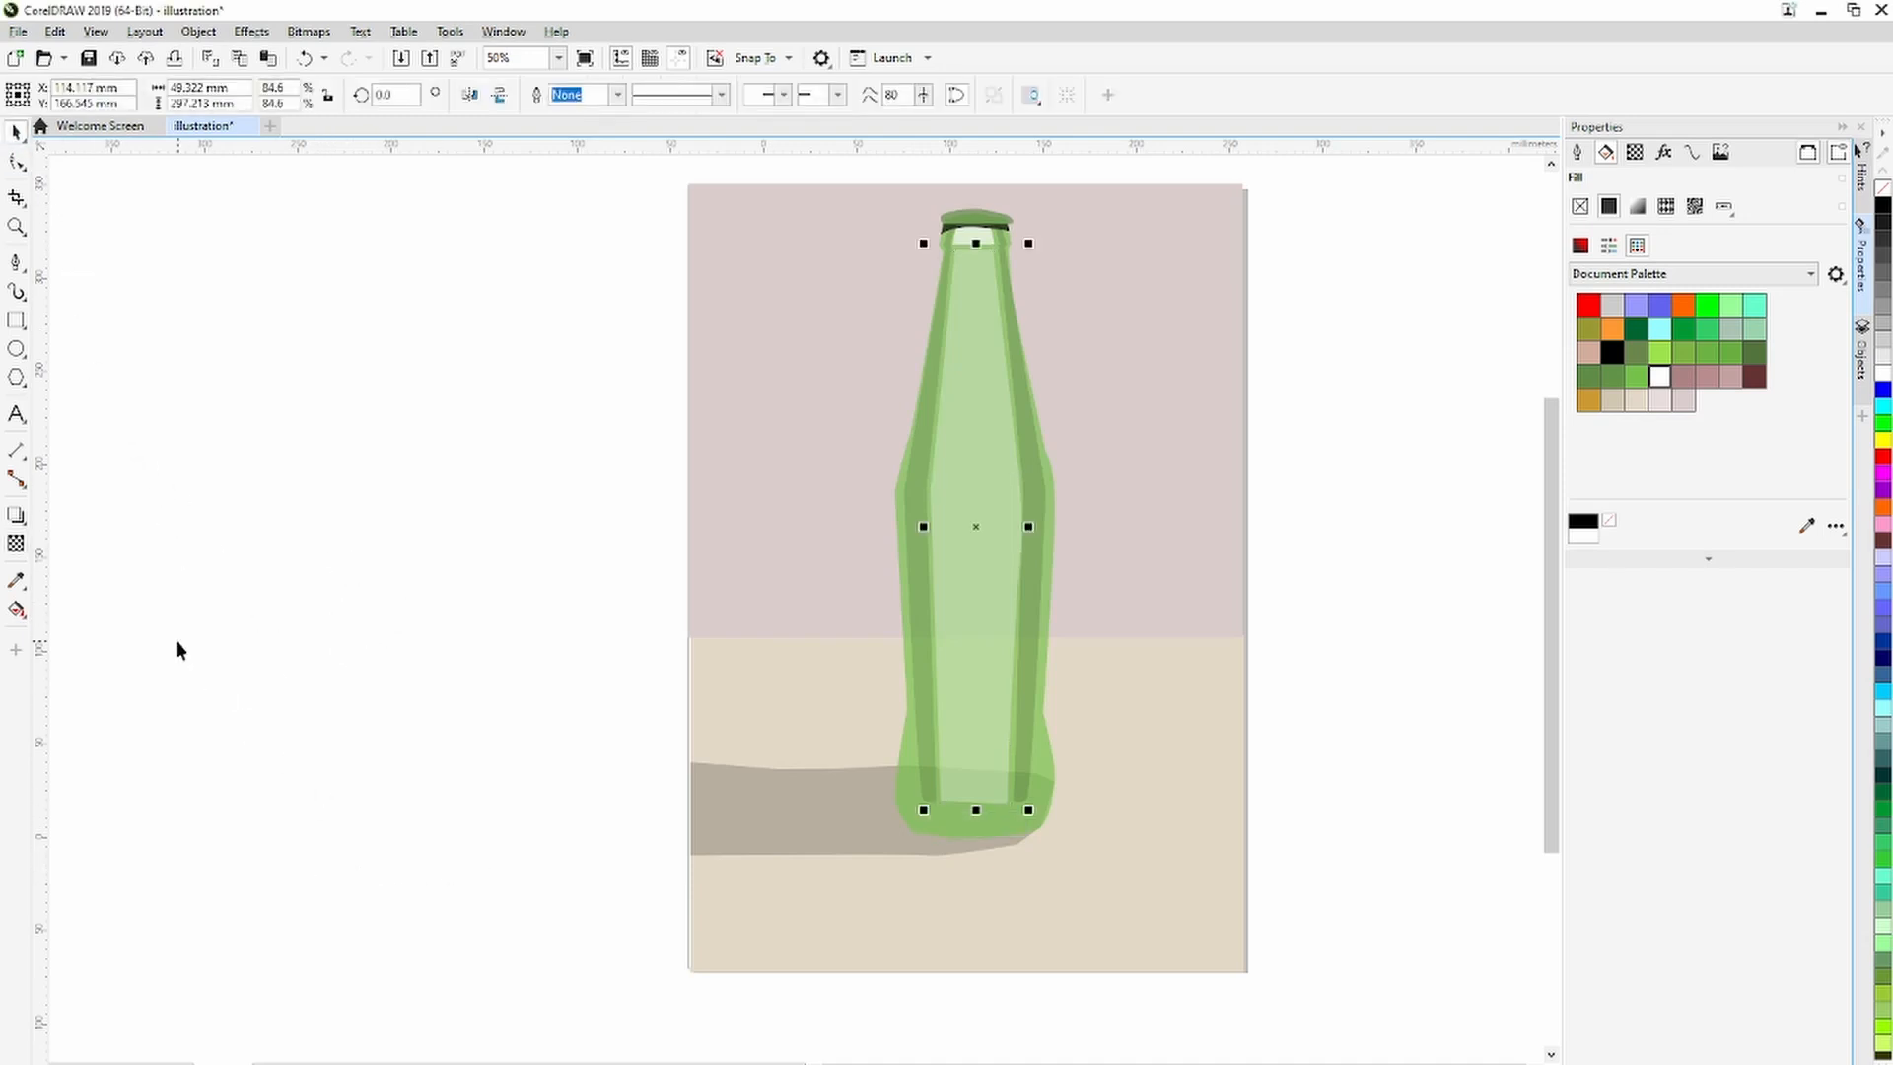
left_click(567, 454)
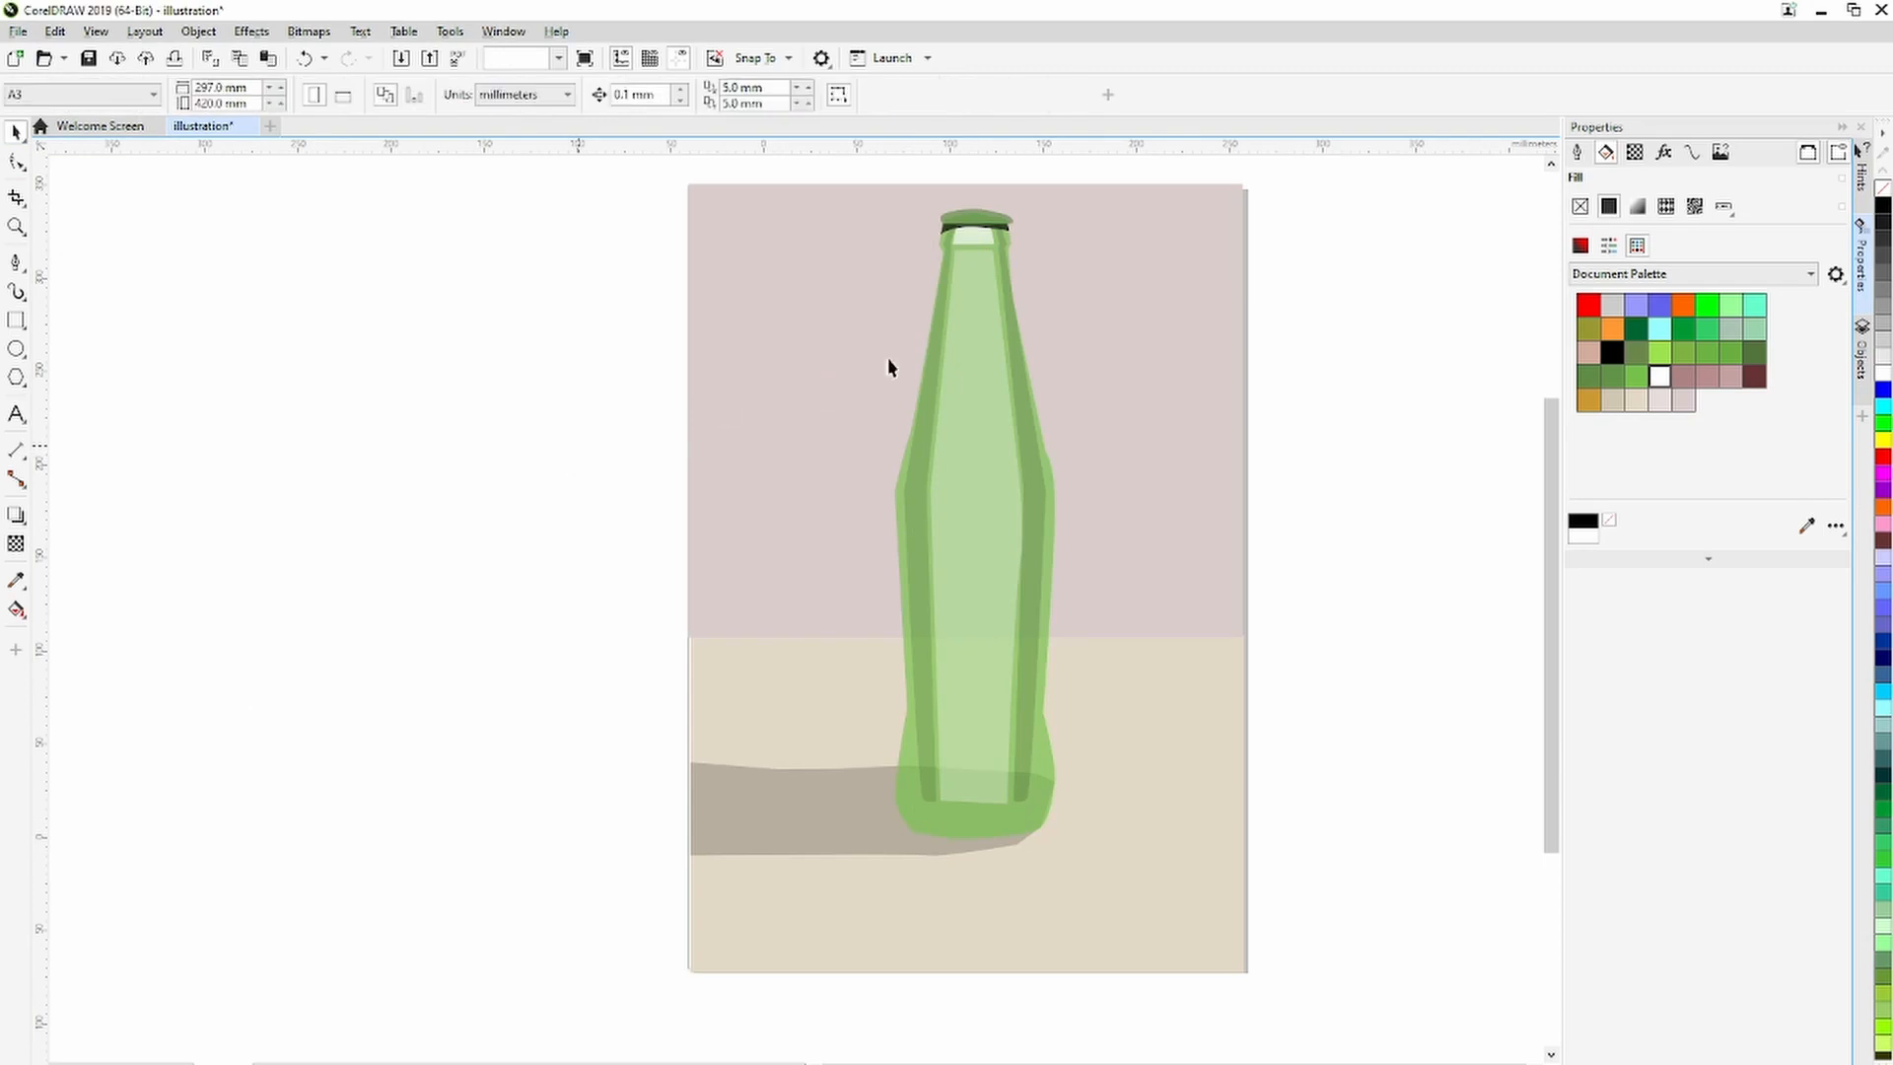
Raise the uniform transparency of the small white highlight on the bottle's neck, just below the cap, to above 62.
left_click(966, 243)
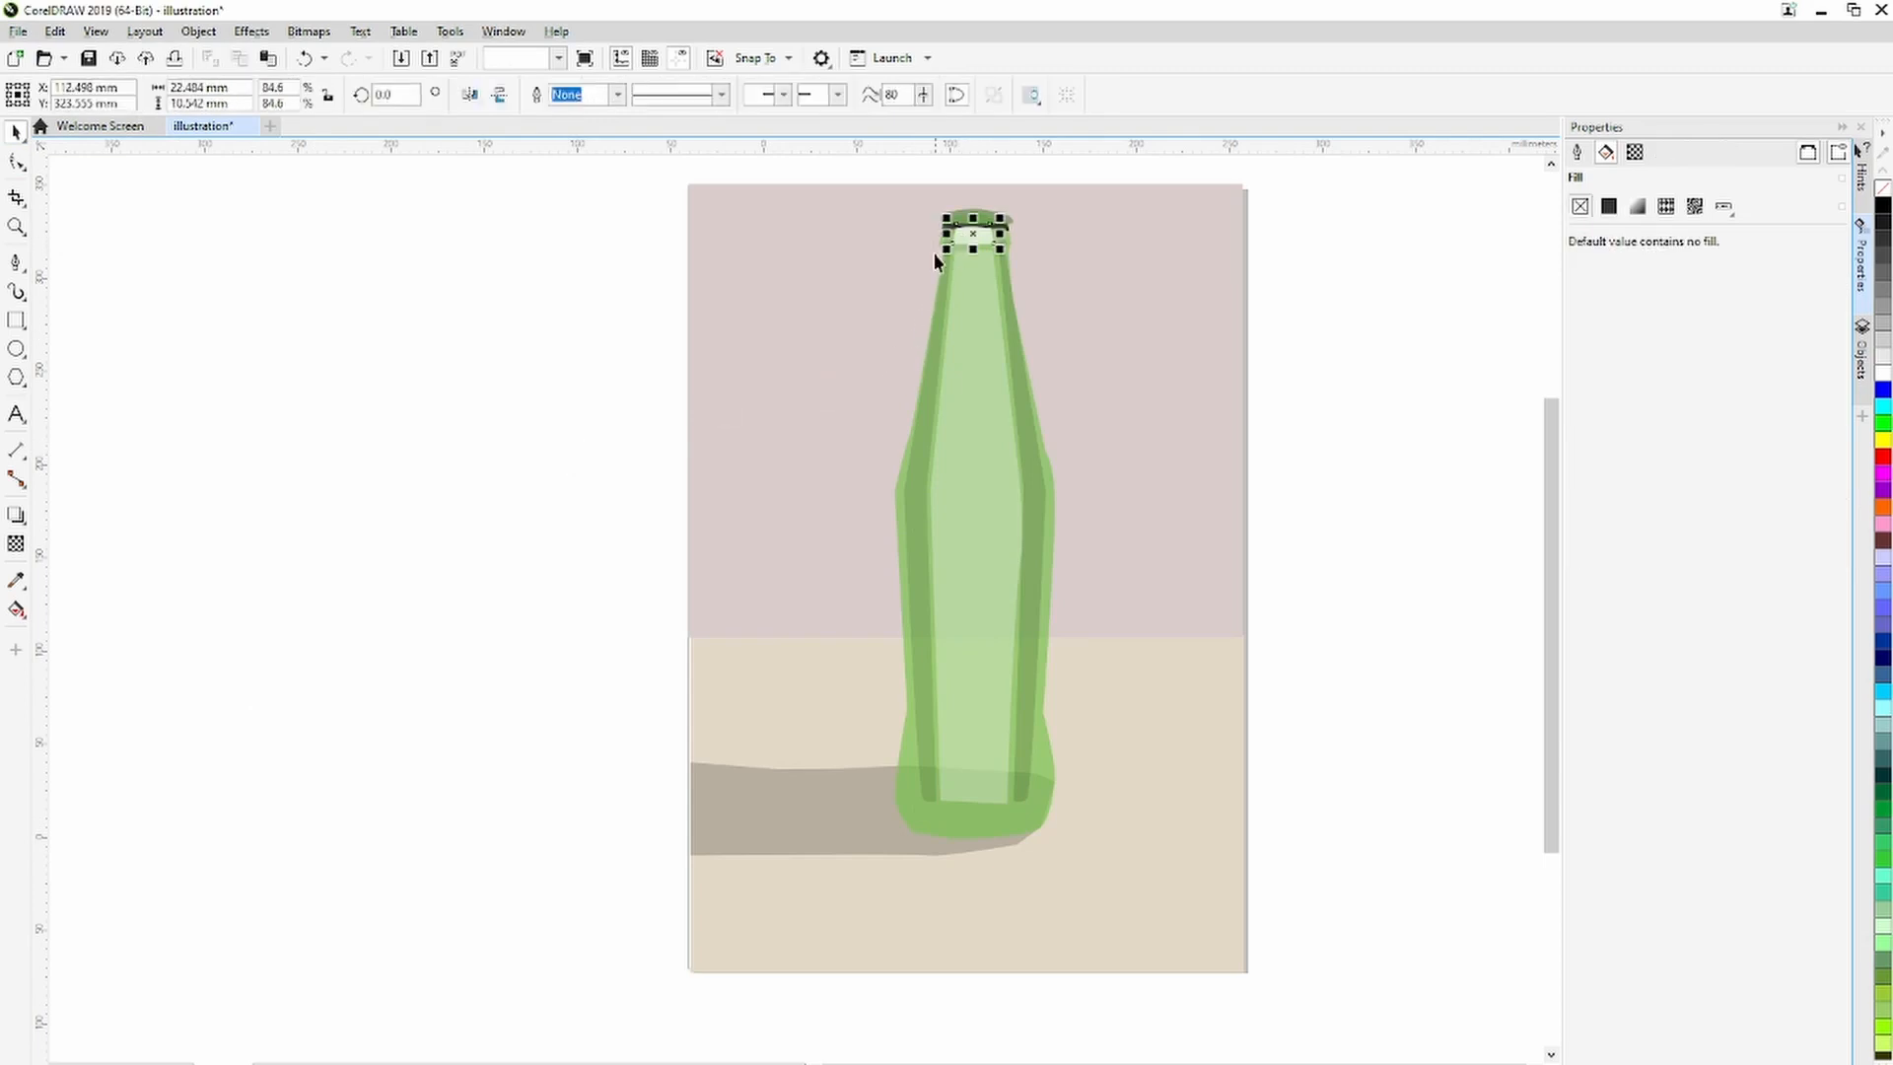
left_click(17, 545)
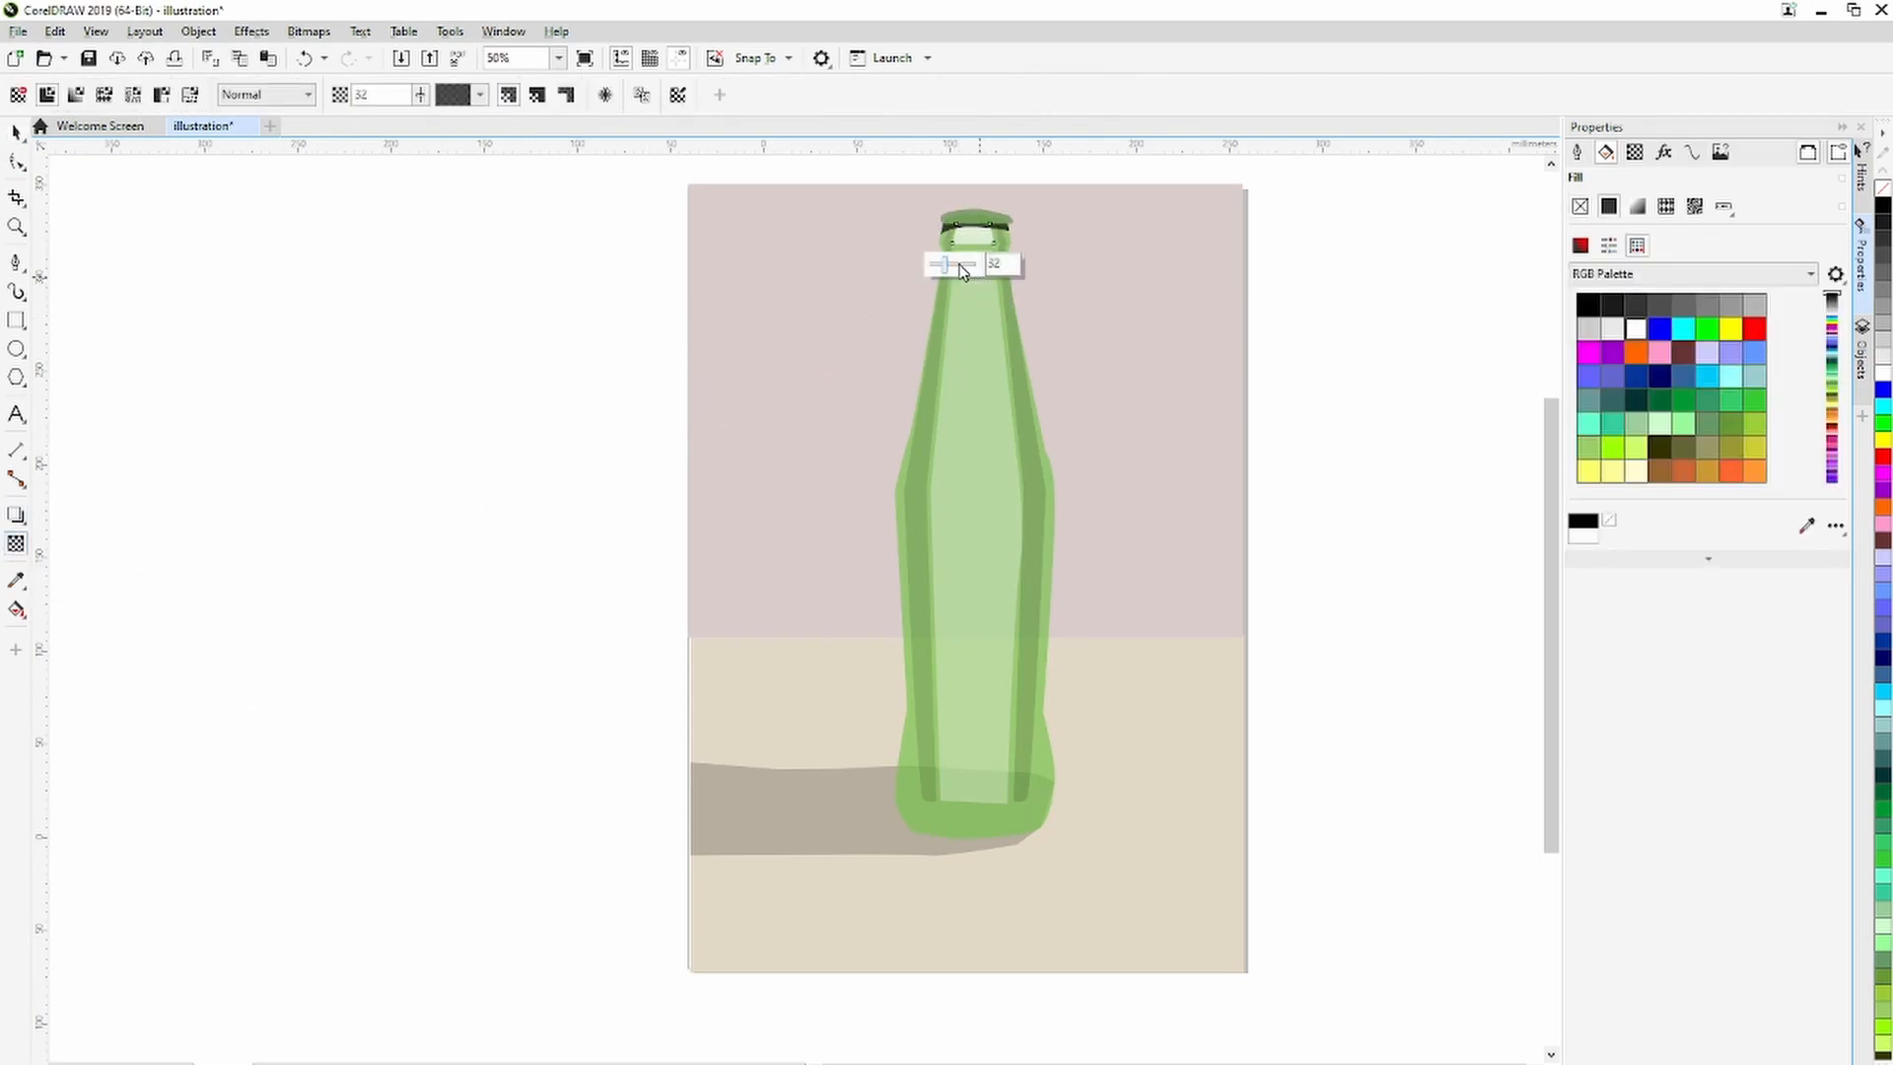
left_click(961, 264)
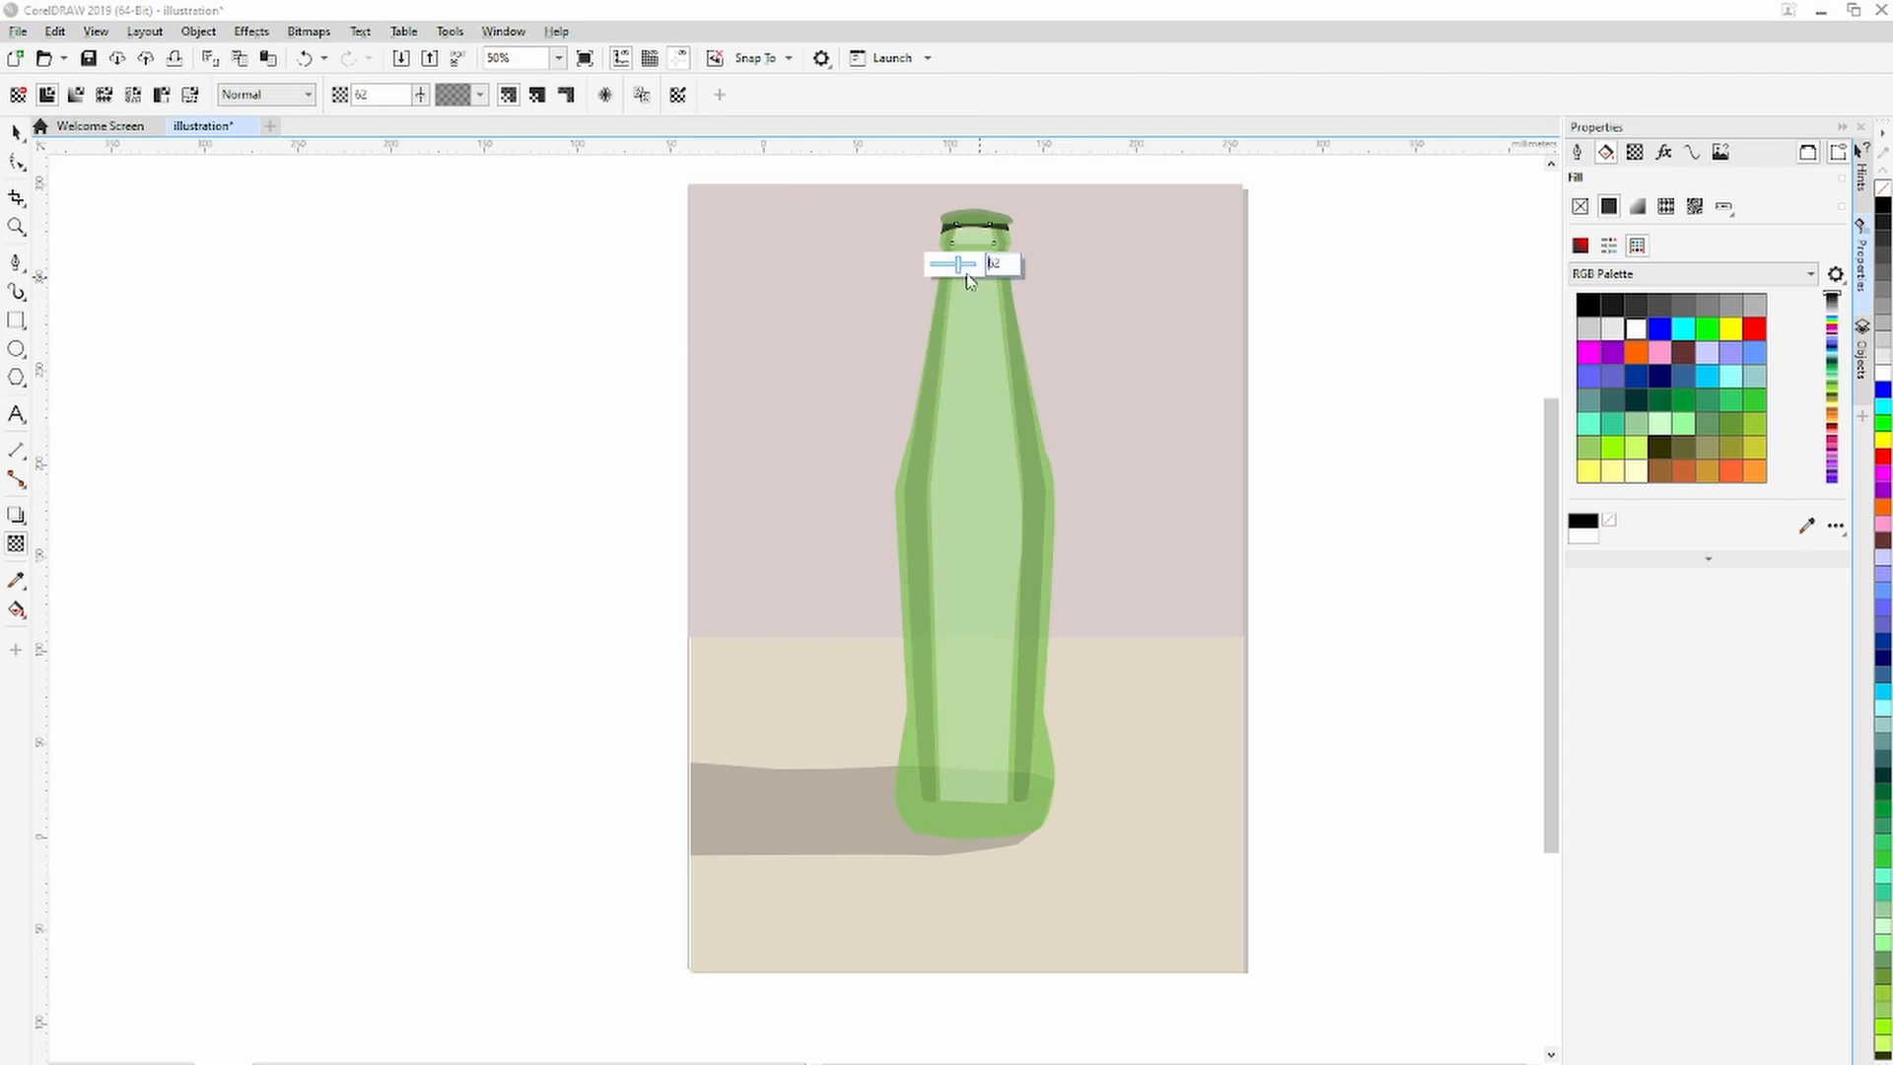
left_click_drag(963, 267, 972, 264)
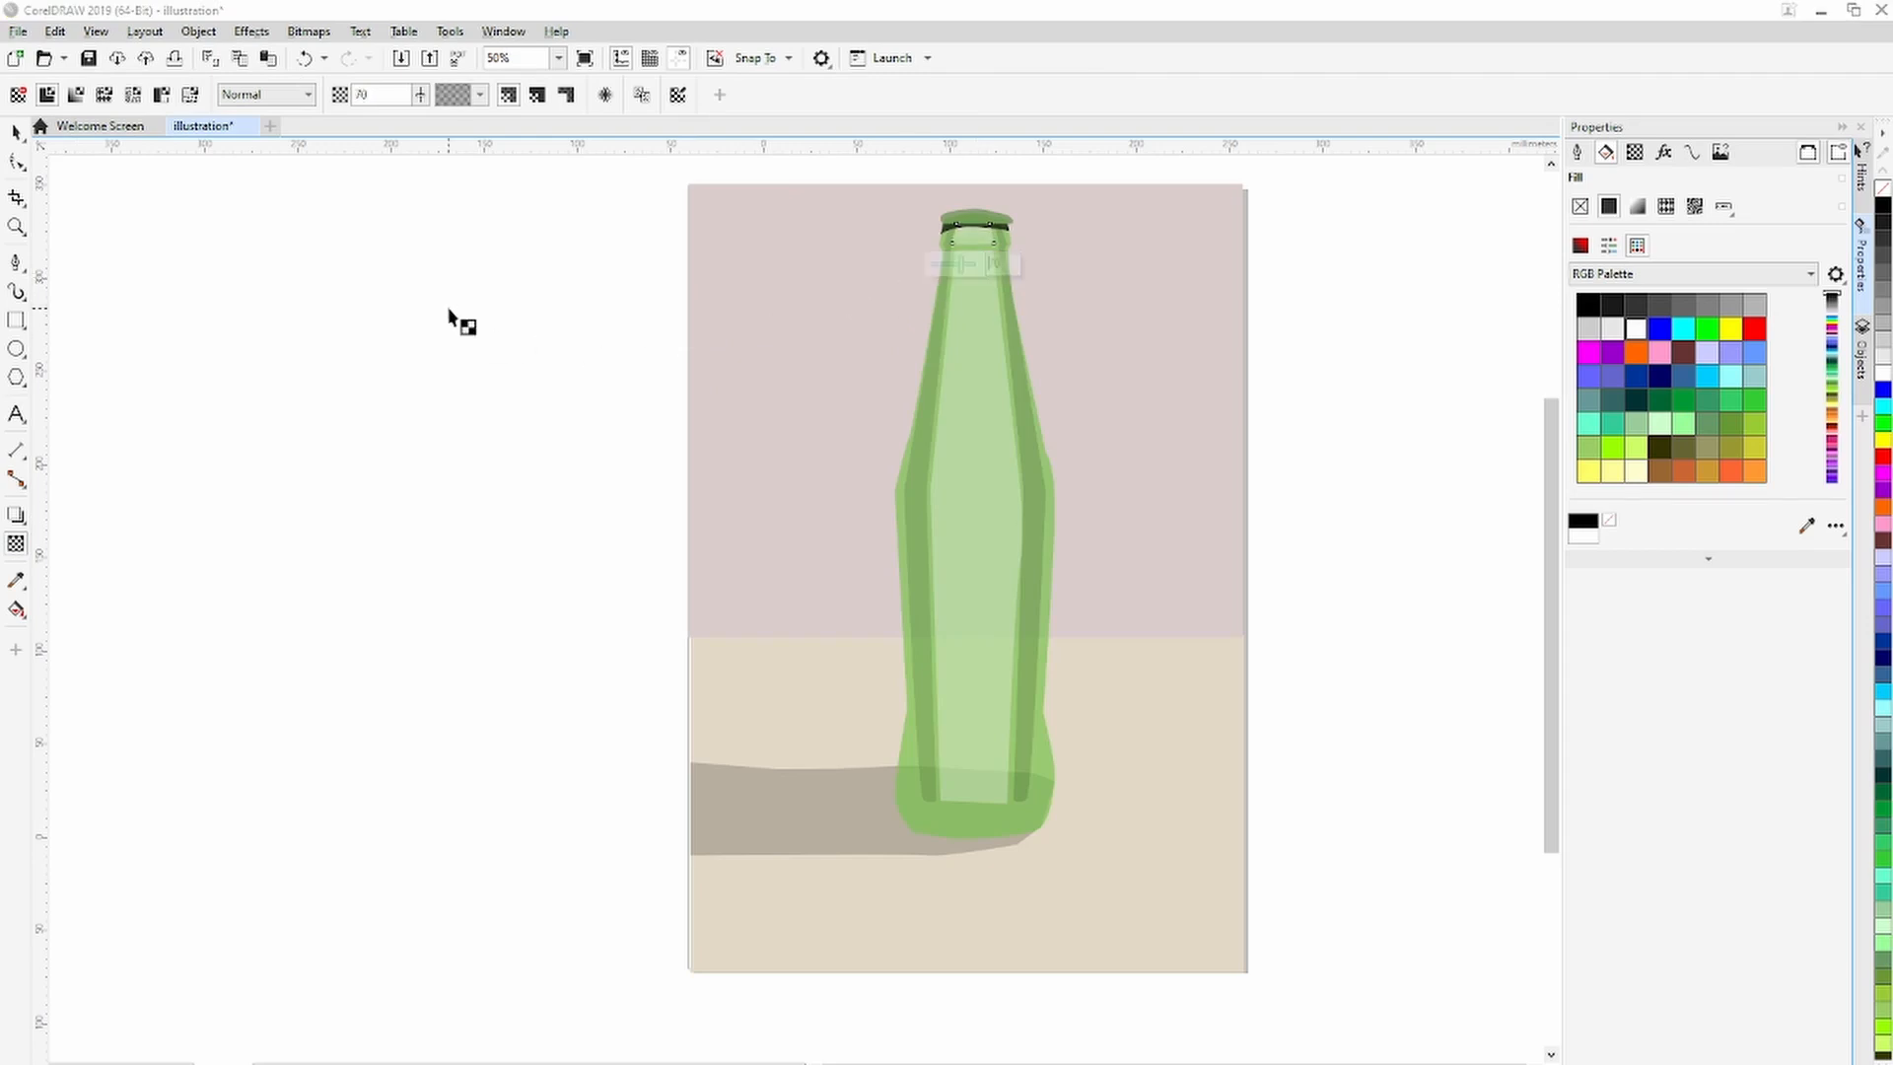
left_click(14, 131)
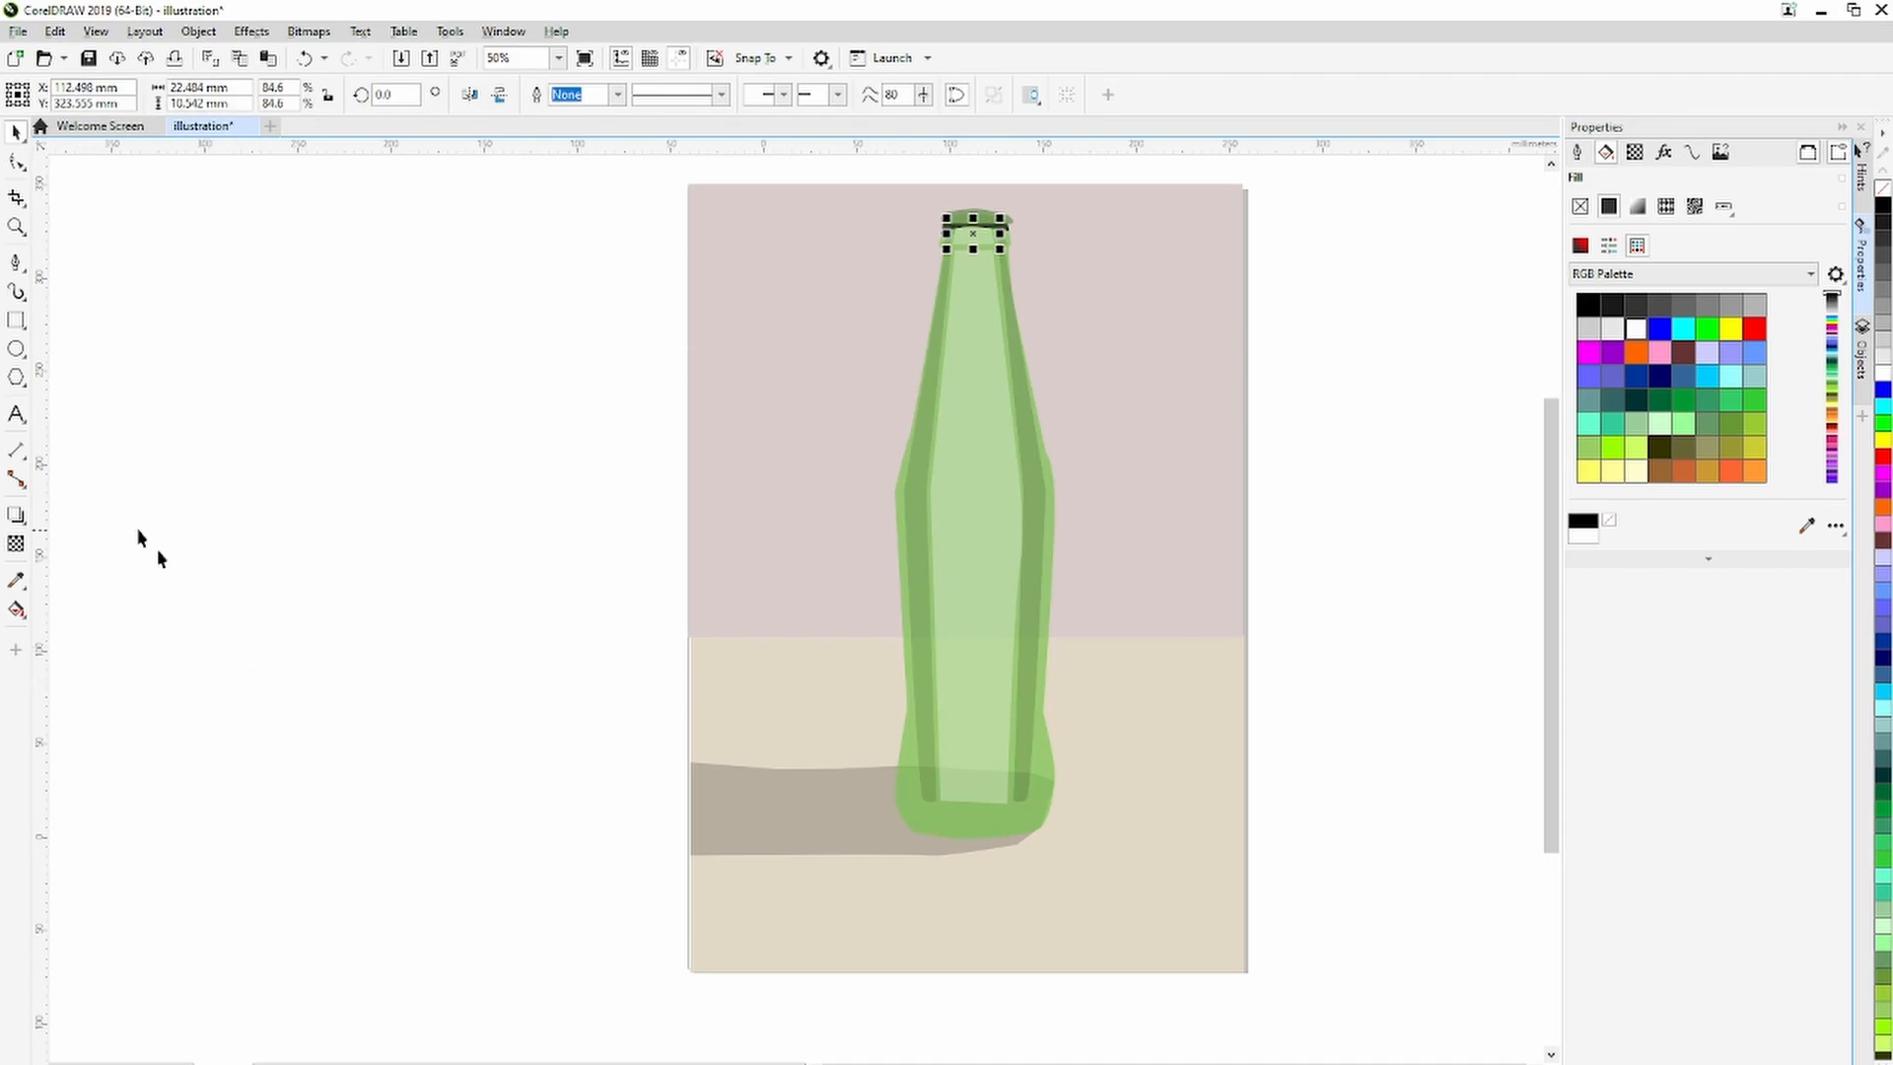
Draw a closed tapered highlight about 36 mm wide and 119 mm tall inside the upper part of the bottle's central panel with the Pen tool.
left_click(16, 265)
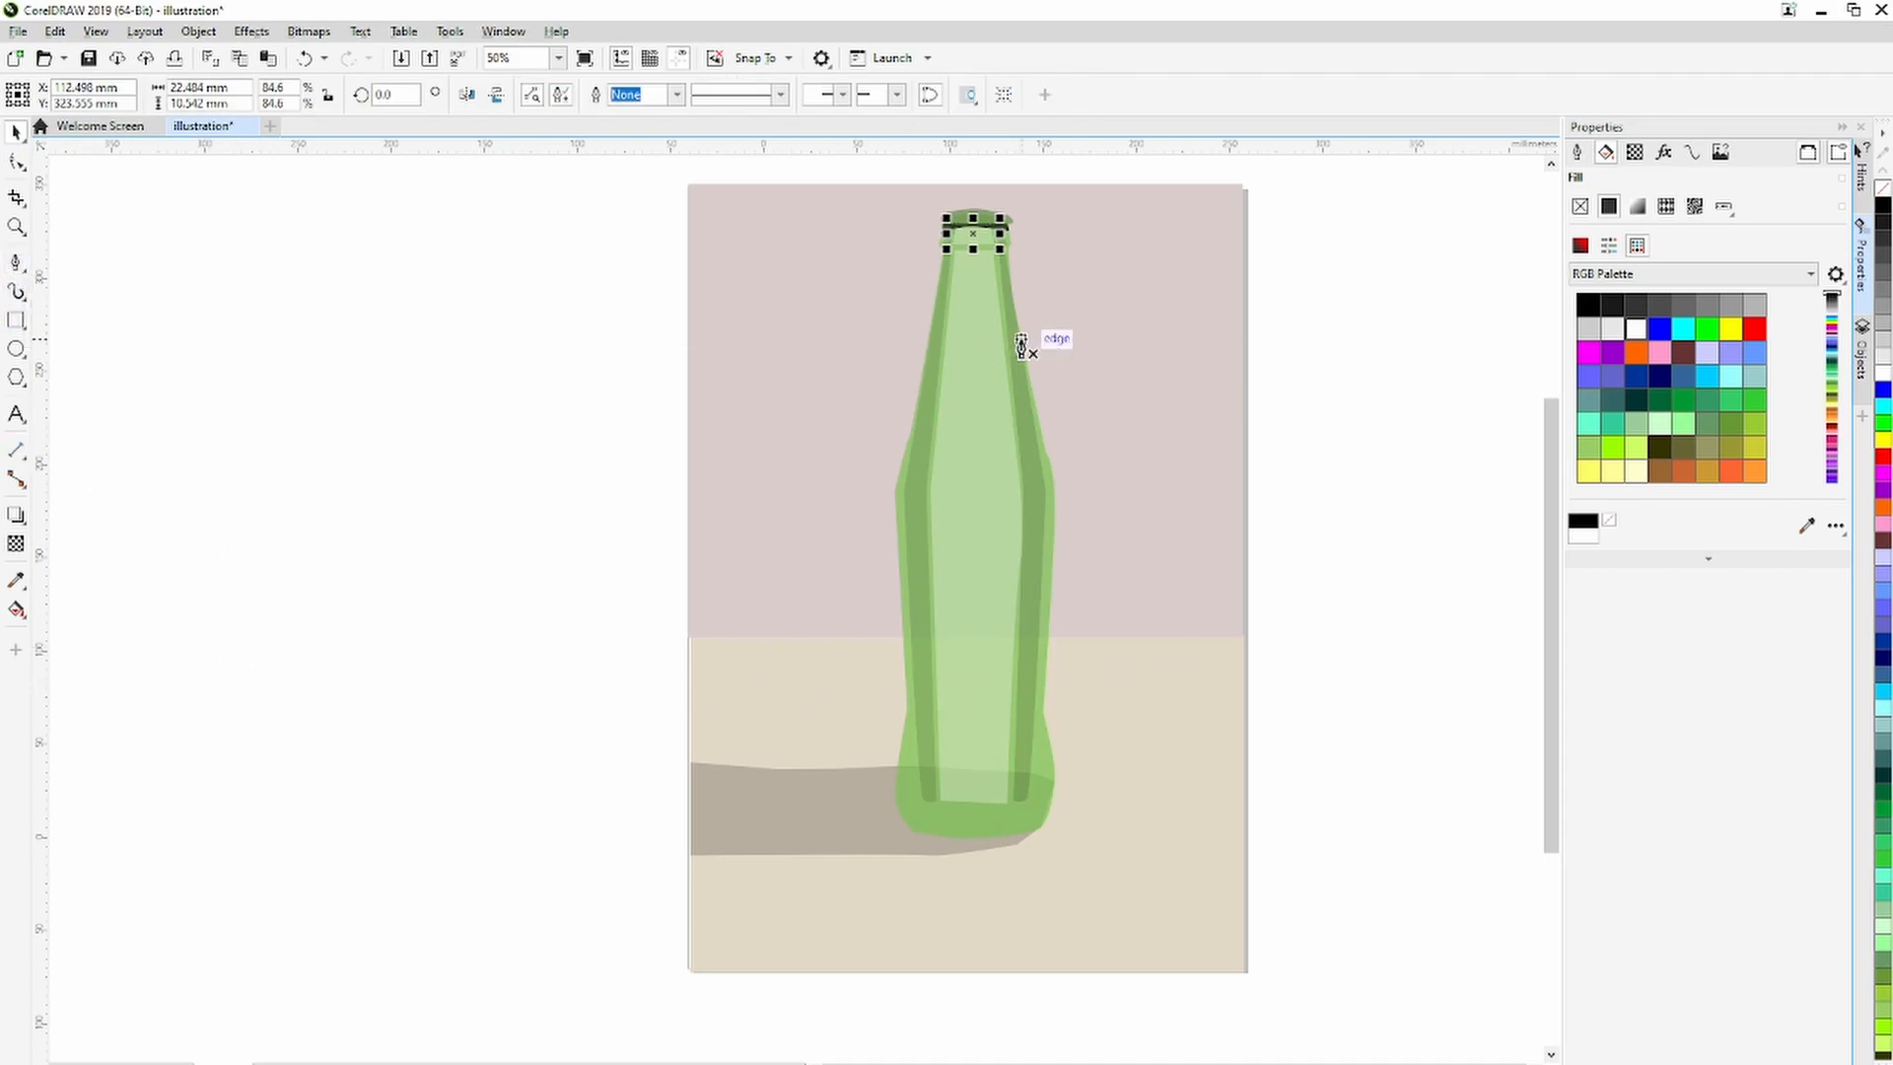
left_click(961, 270)
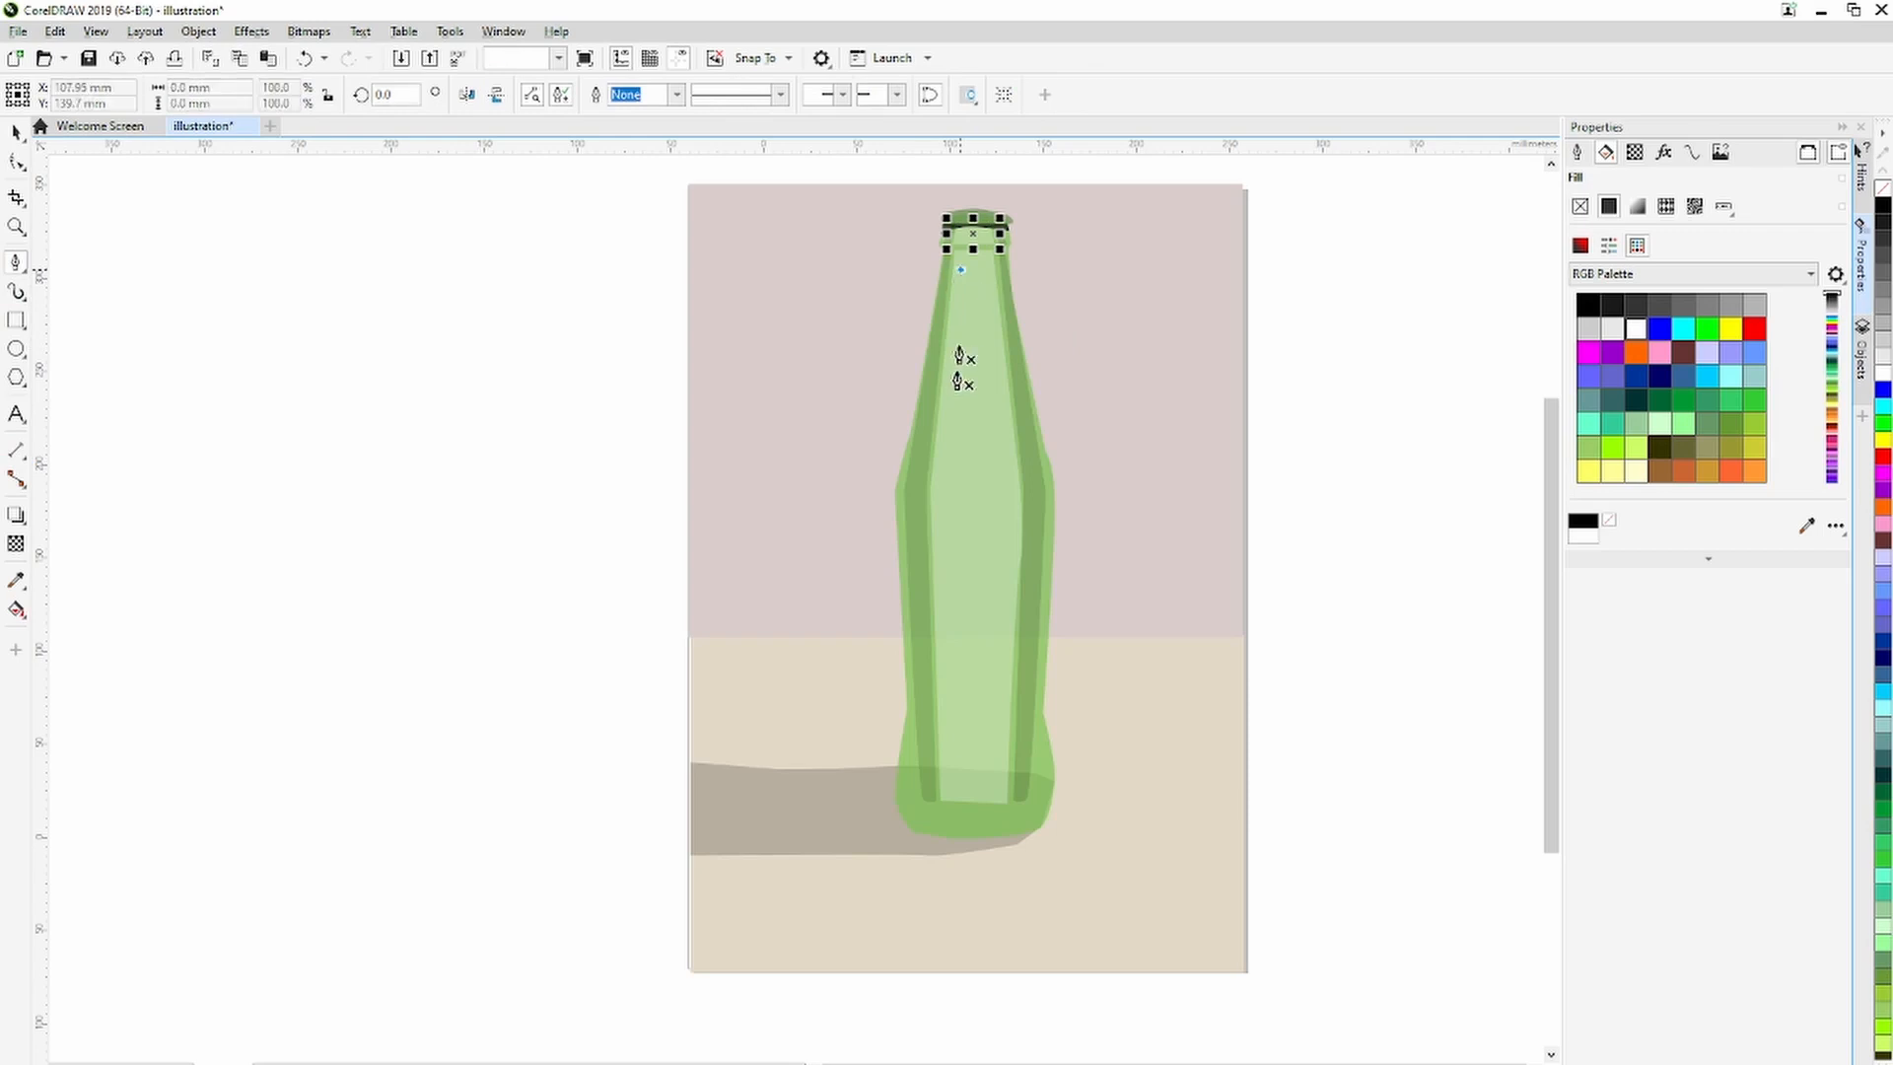
left_click(944, 467)
left_click(946, 488)
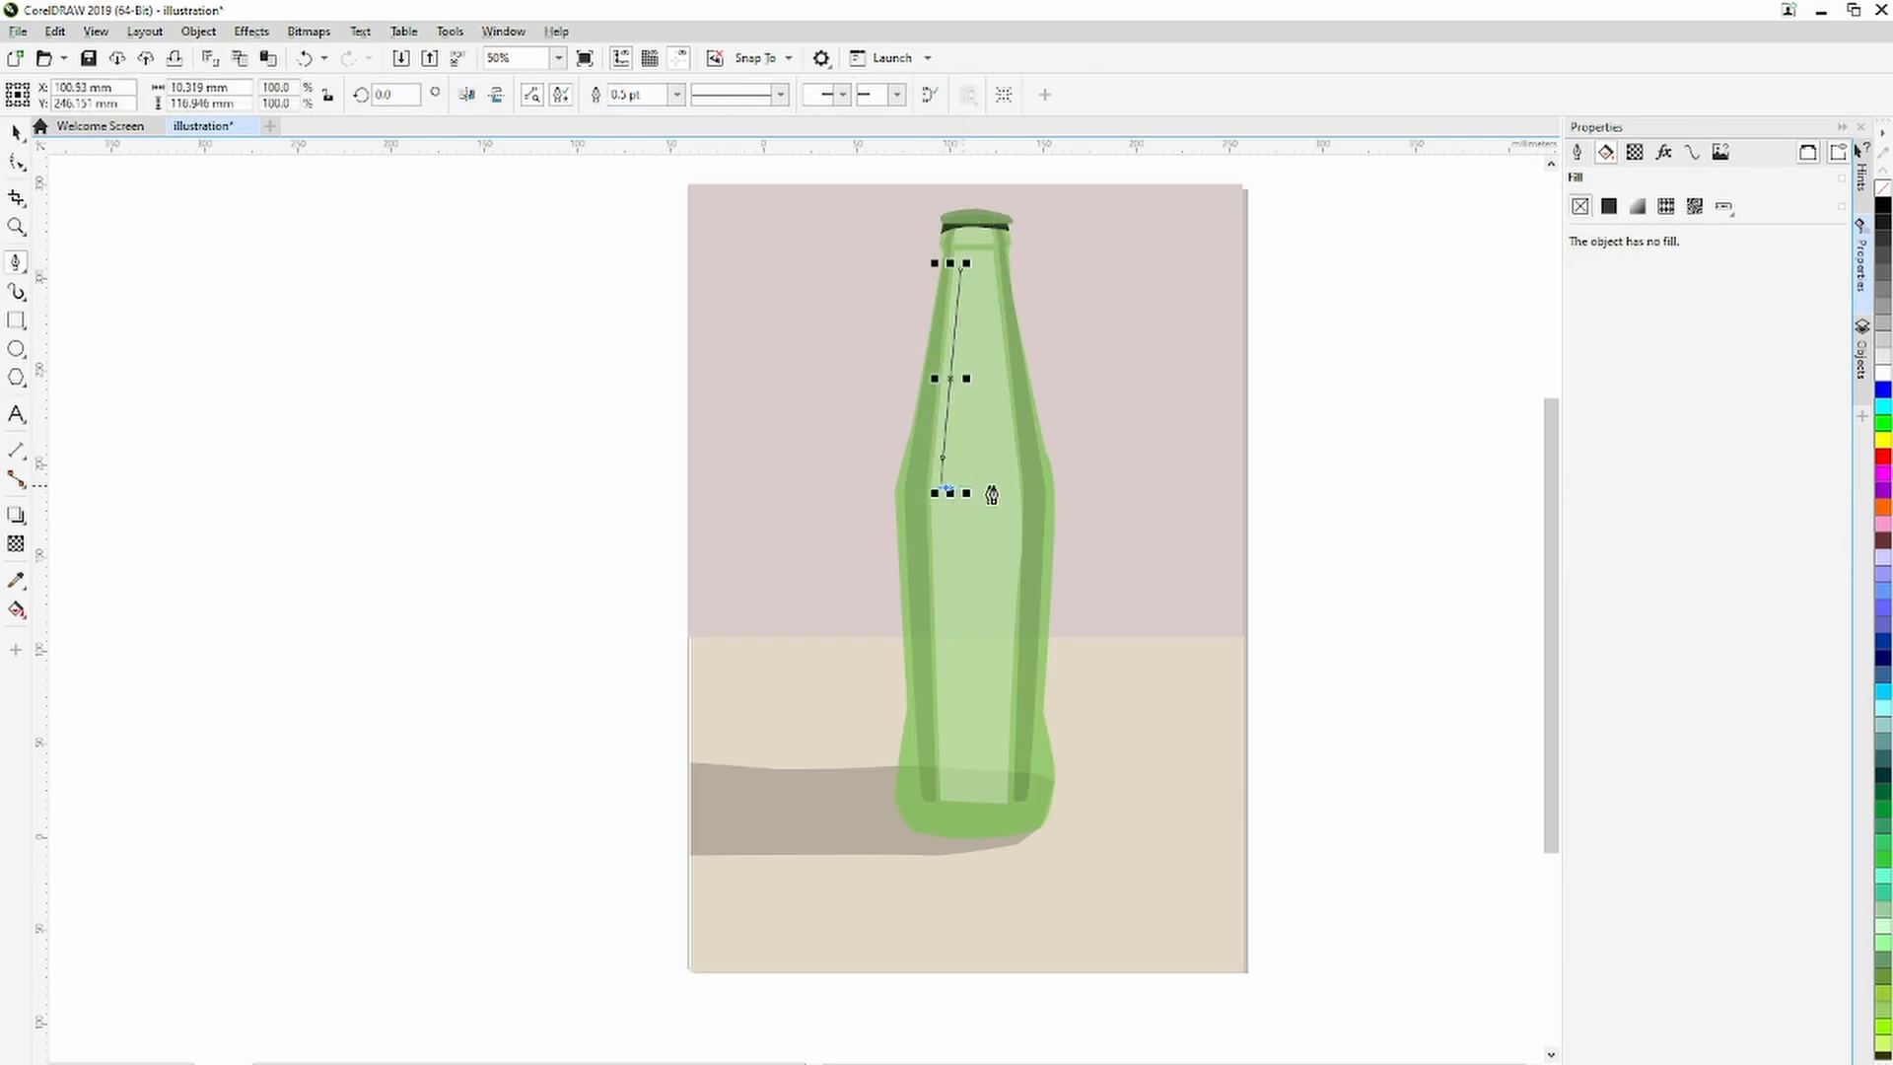
left_click(1008, 491)
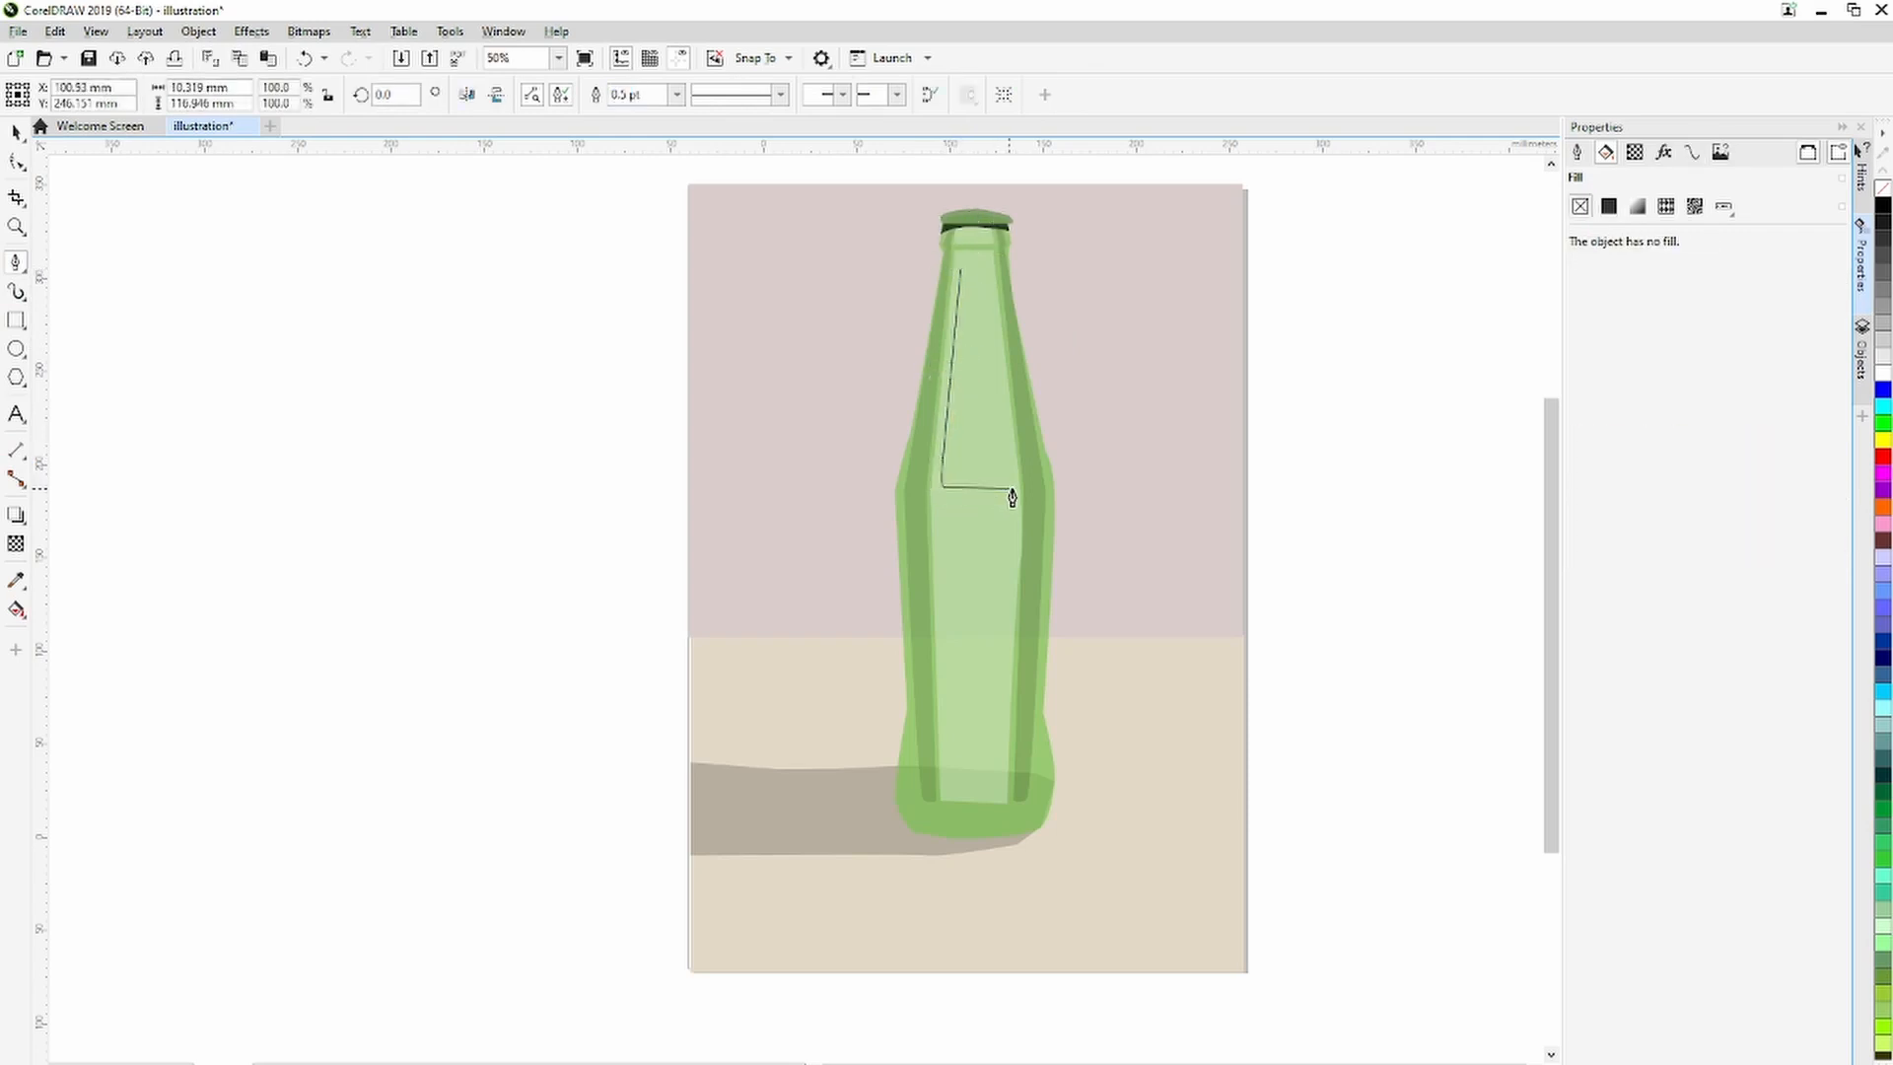
left_click(987, 275)
left_click(962, 273)
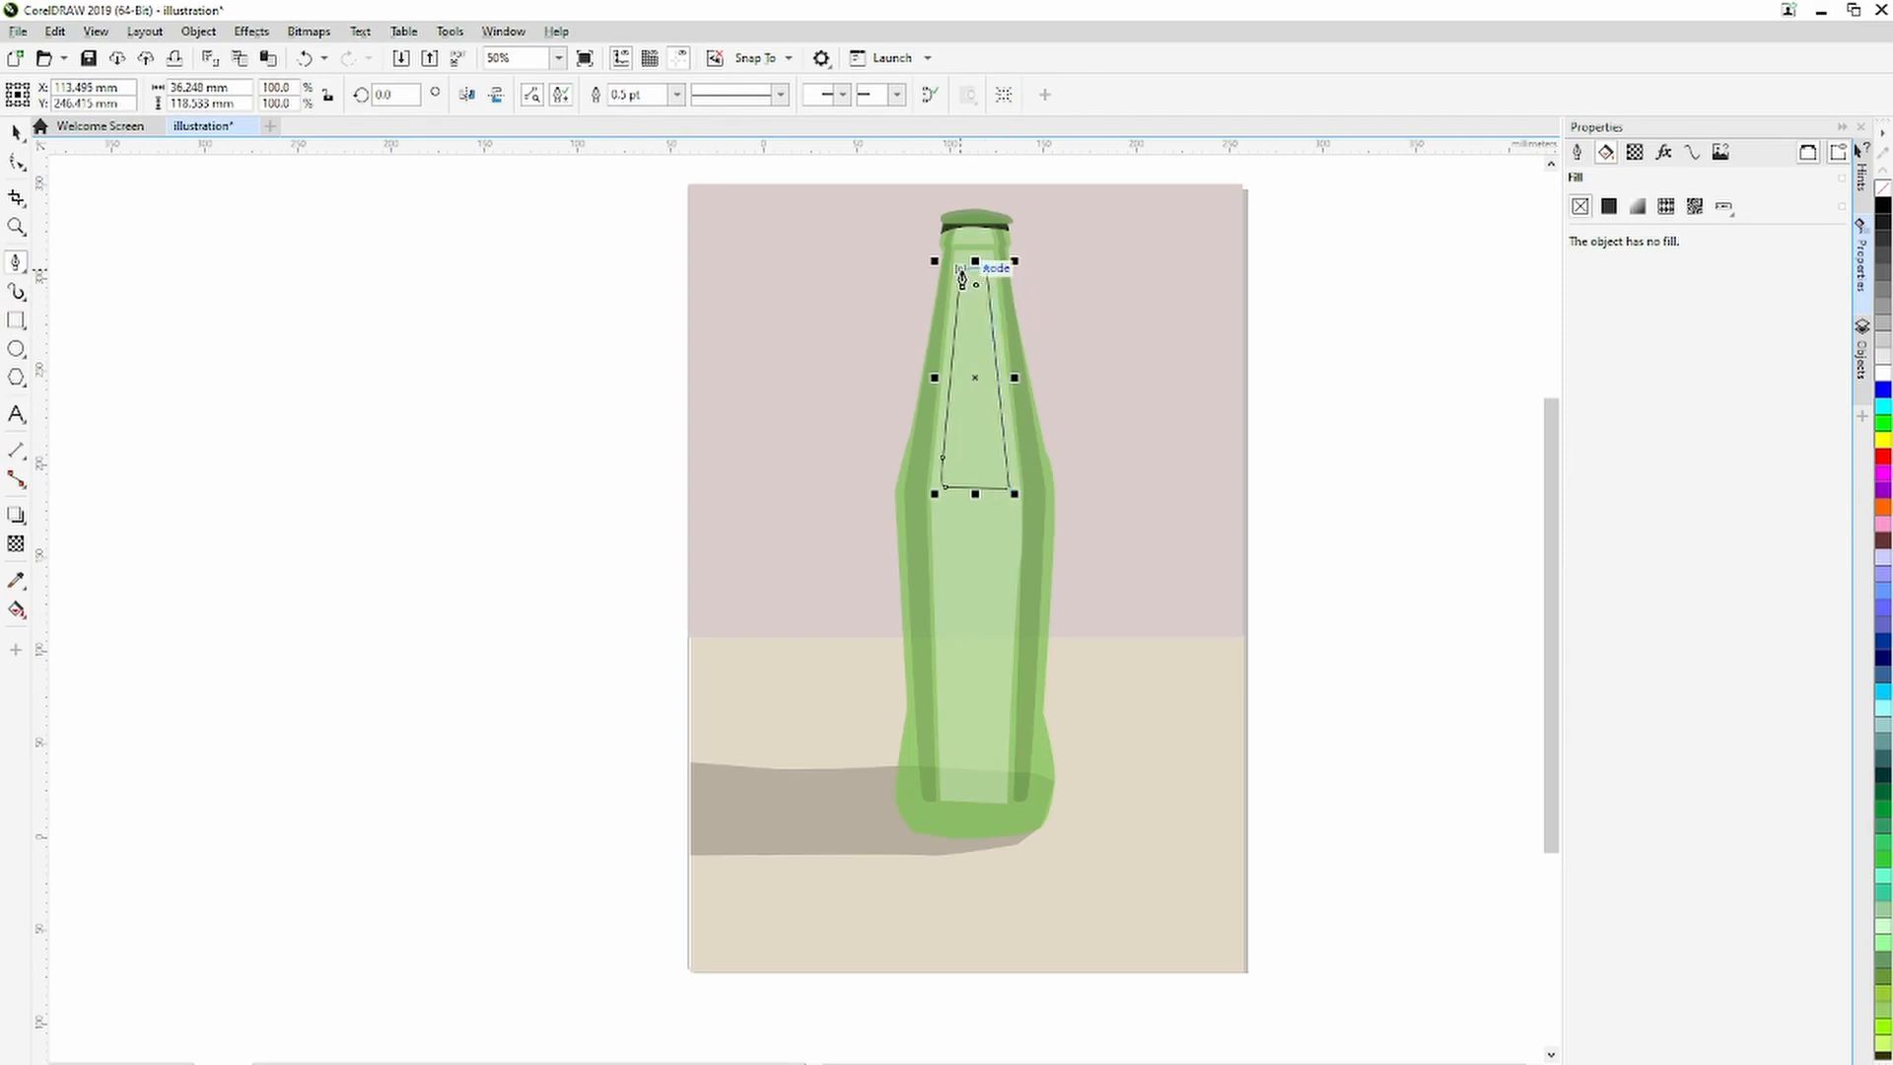
left_click(16, 131)
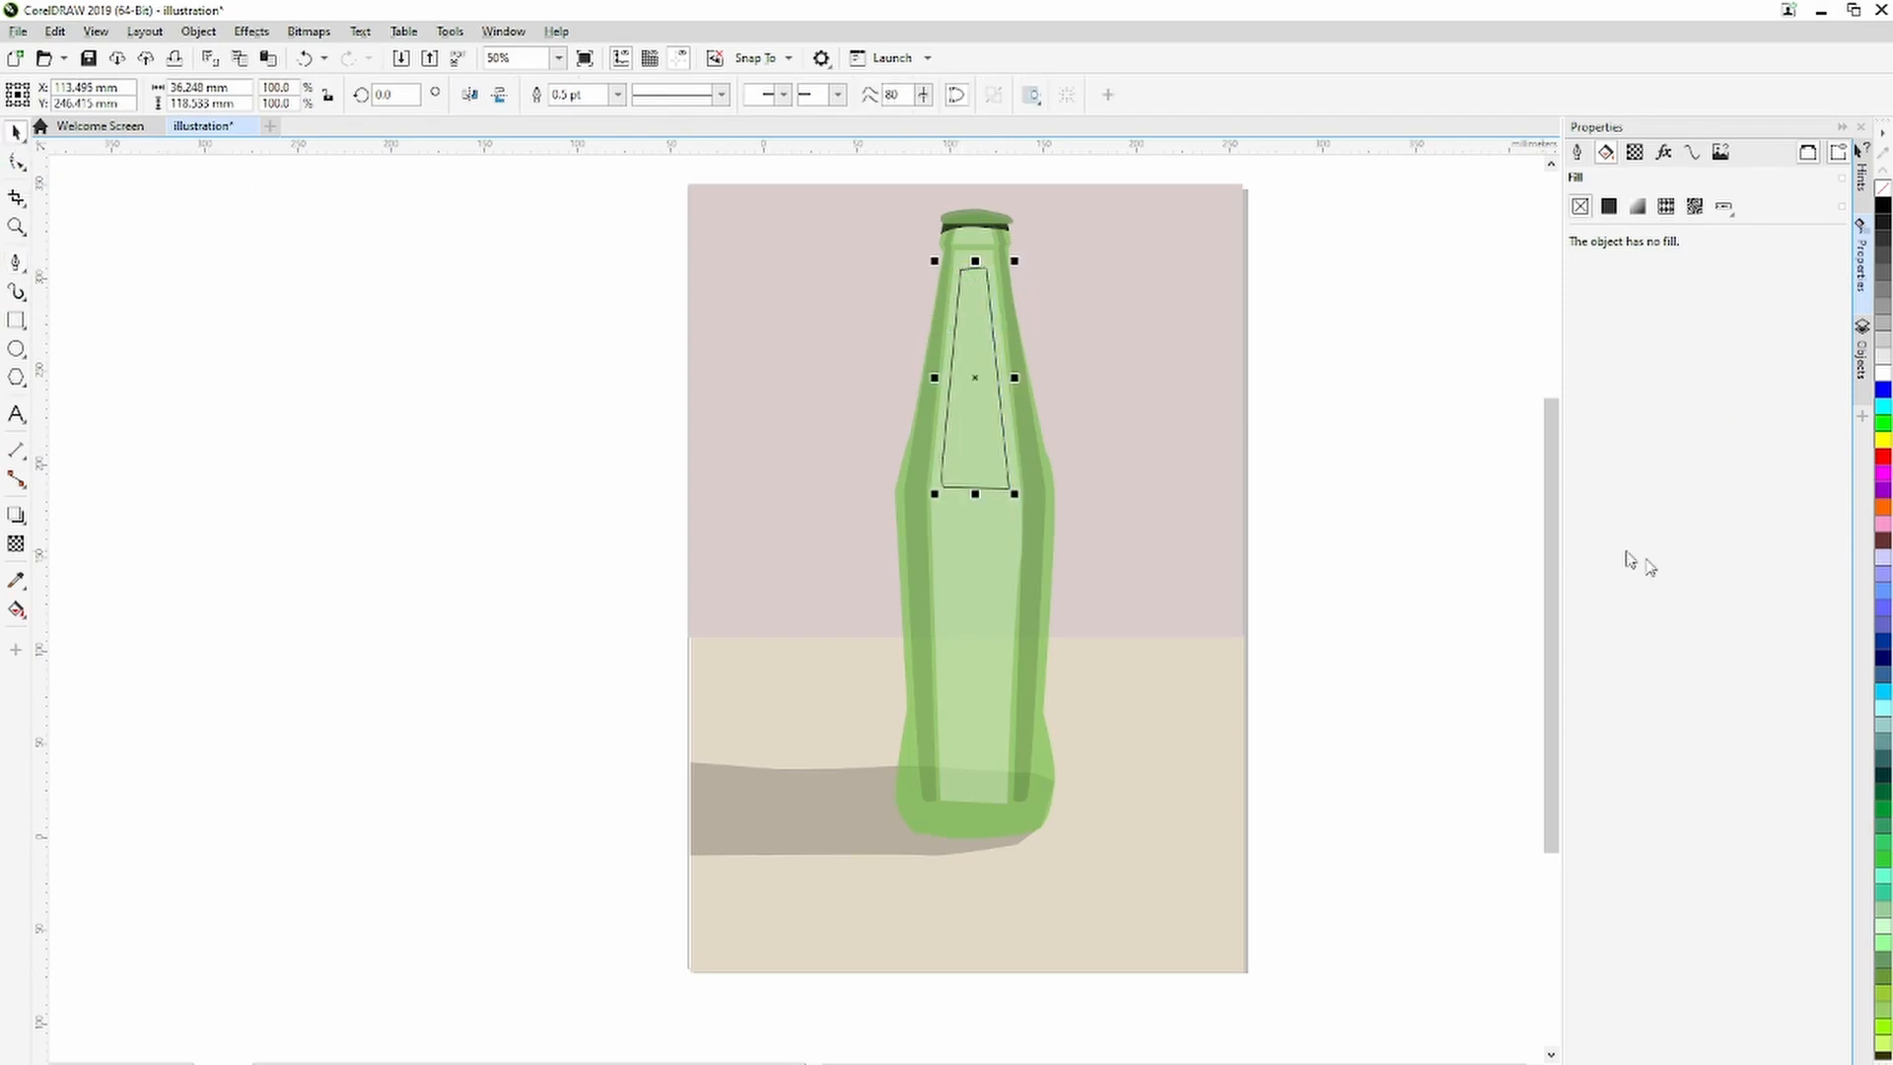
Fill the upper tapered highlight with white, remove its outline and give it a uniform transparency of 62.
left_click(1884, 373)
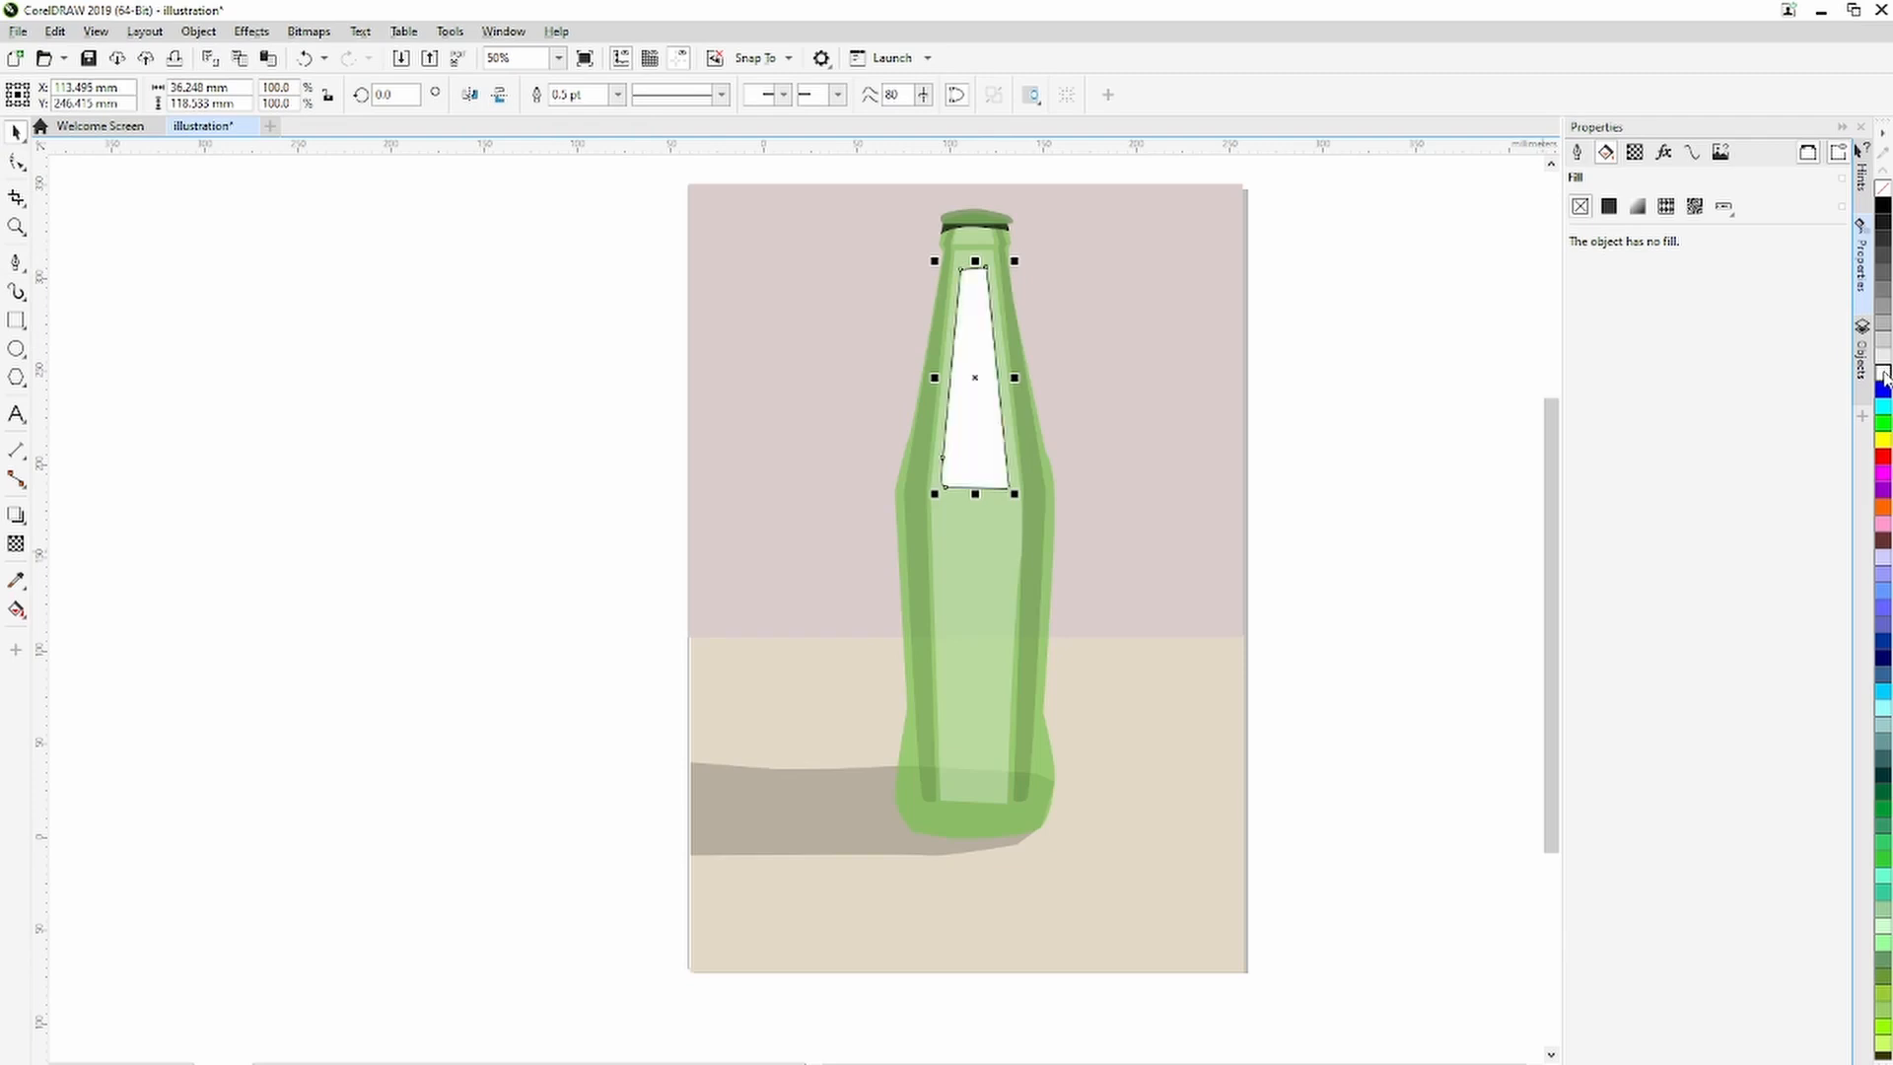
right_click(1881, 189)
left_click(16, 543)
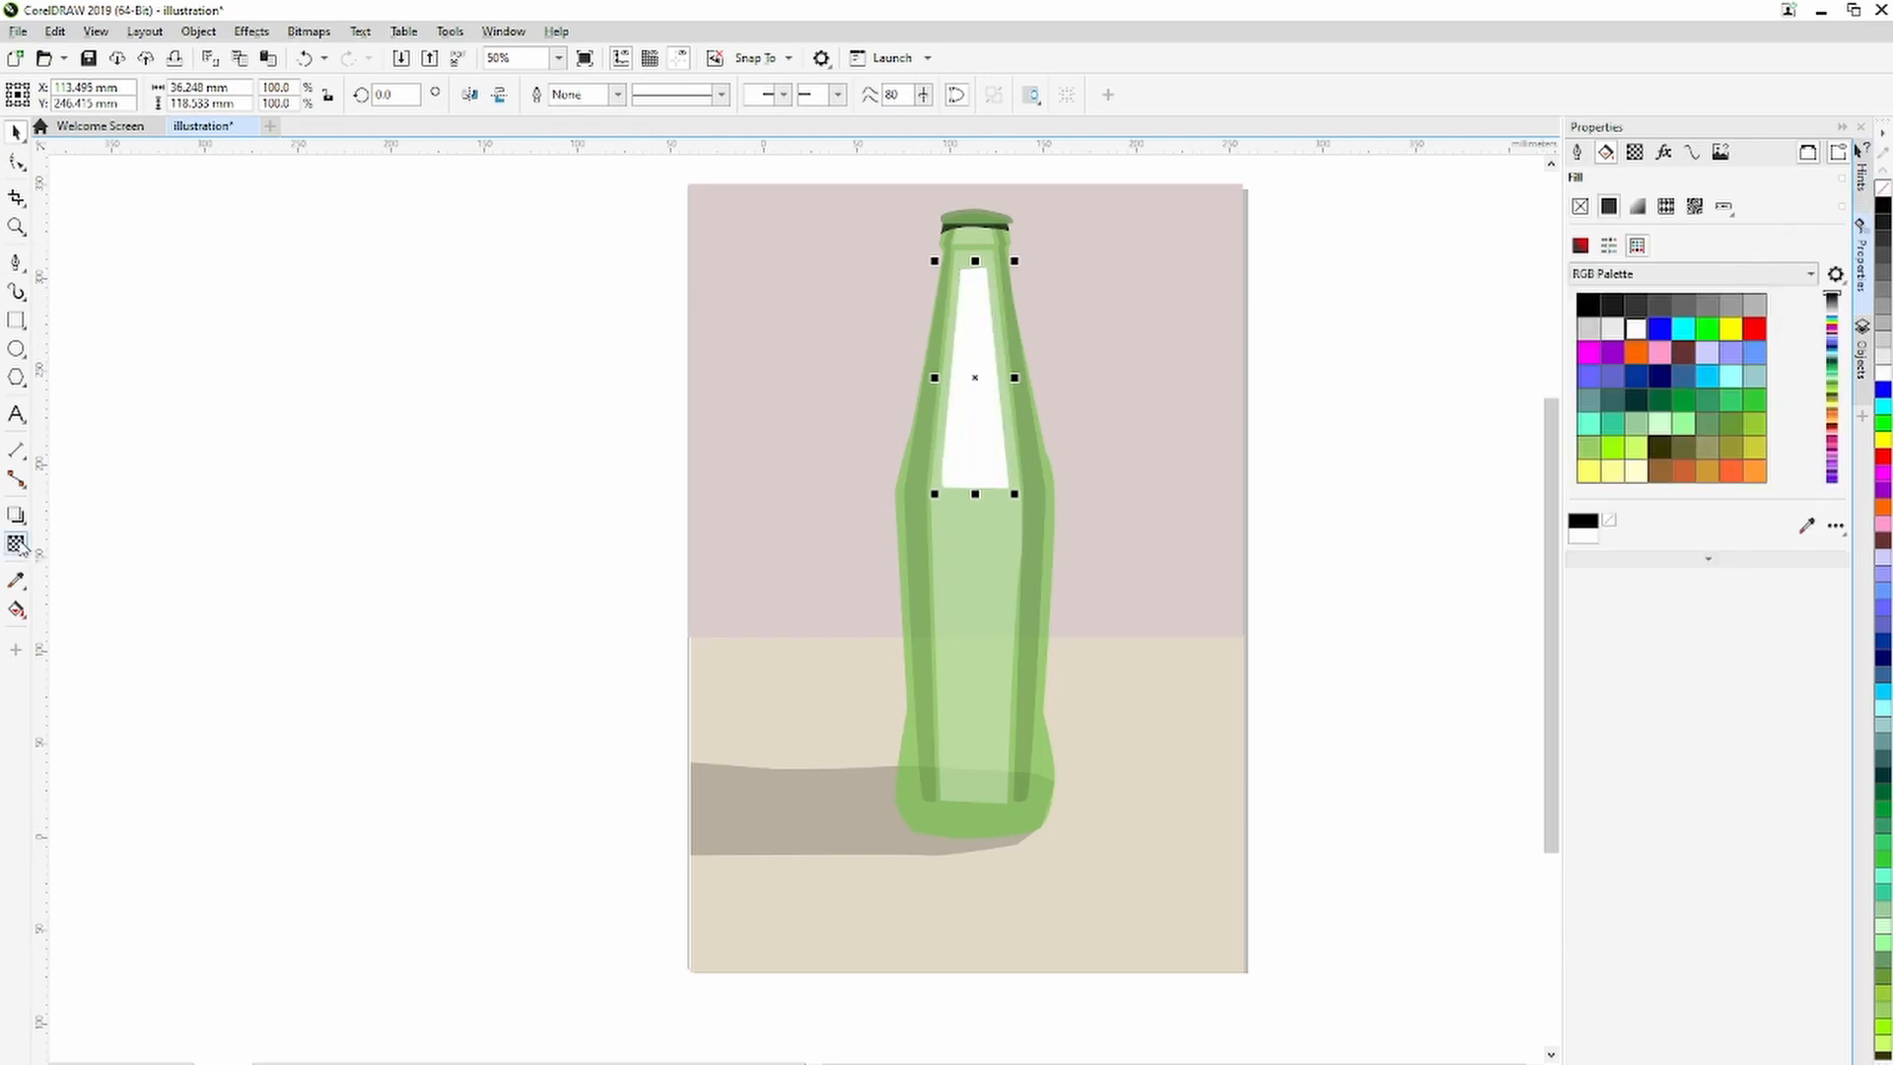
left_click_drag(937, 513, 963, 520)
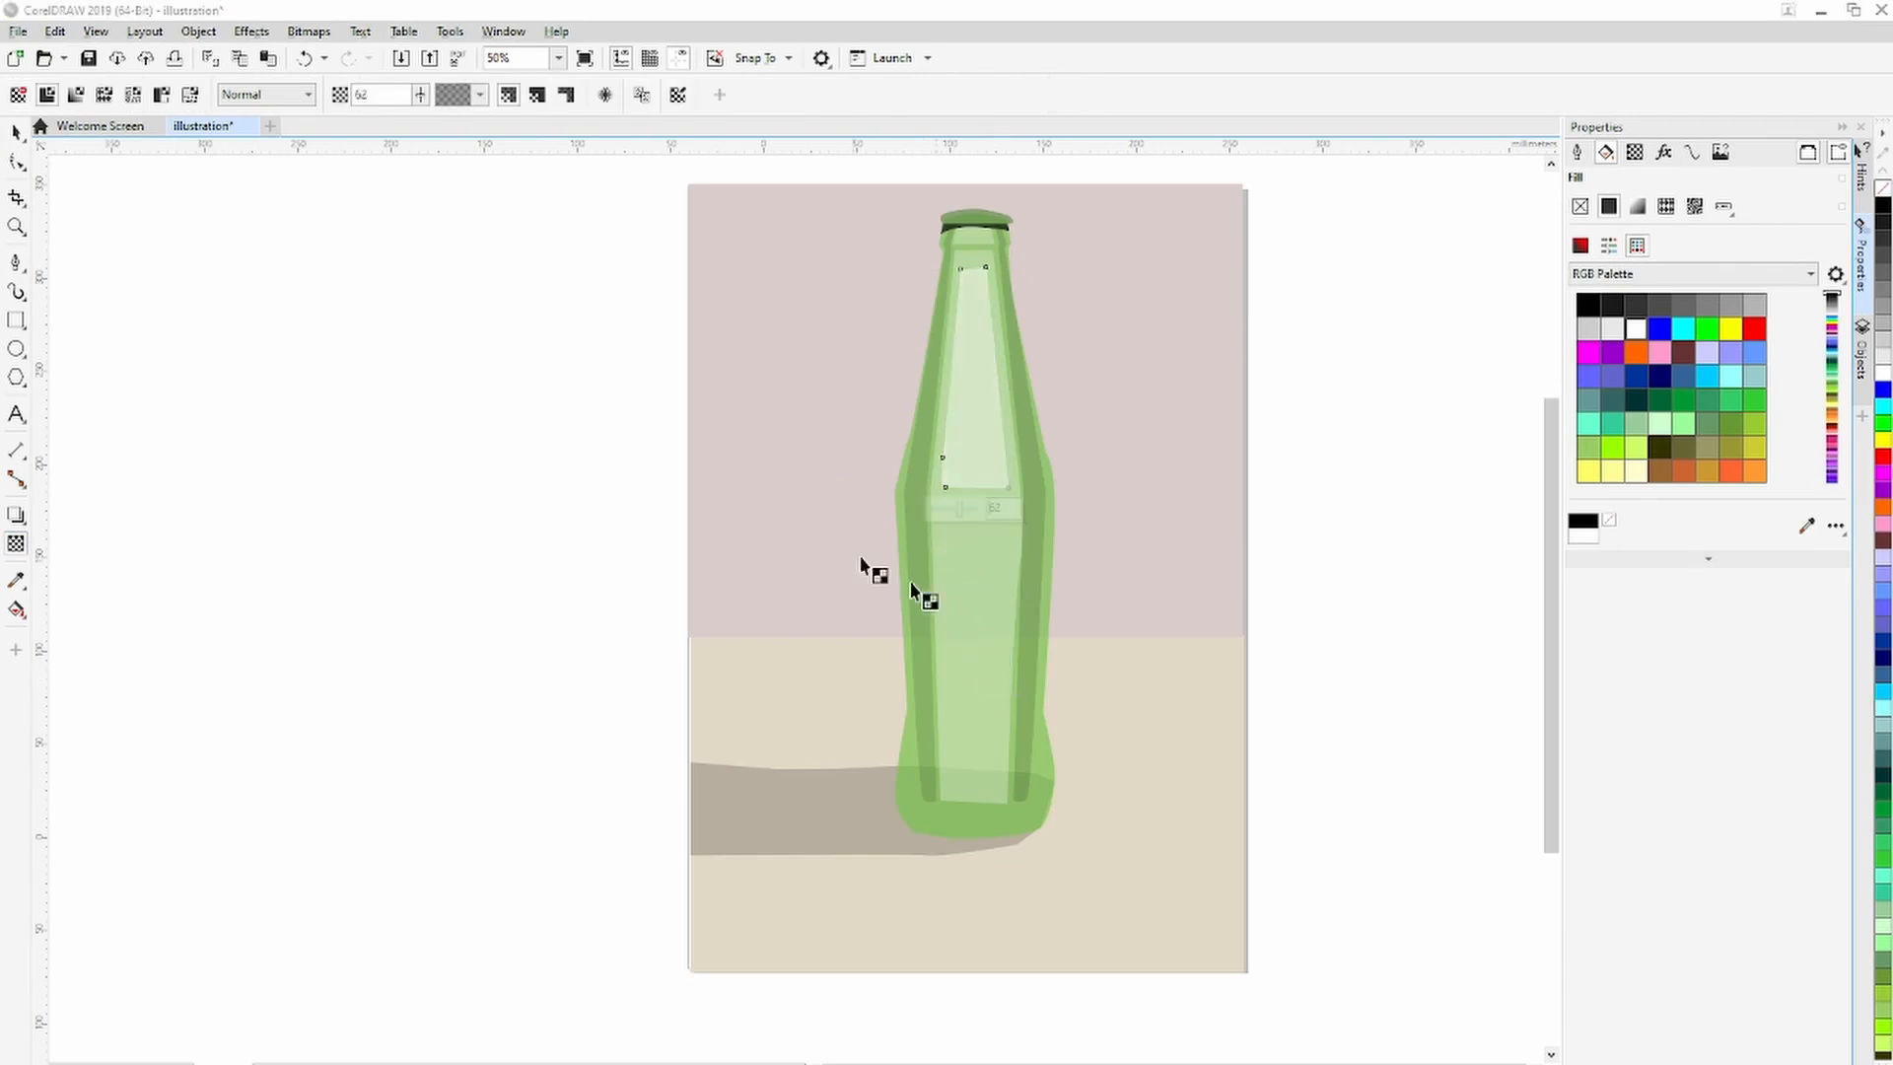
Draw a closed highlight with a rounded bottom, about 35 mm wide and 139 mm tall, inside the lower part of the bottle's central panel.
left_click(15, 262)
left_click(939, 531)
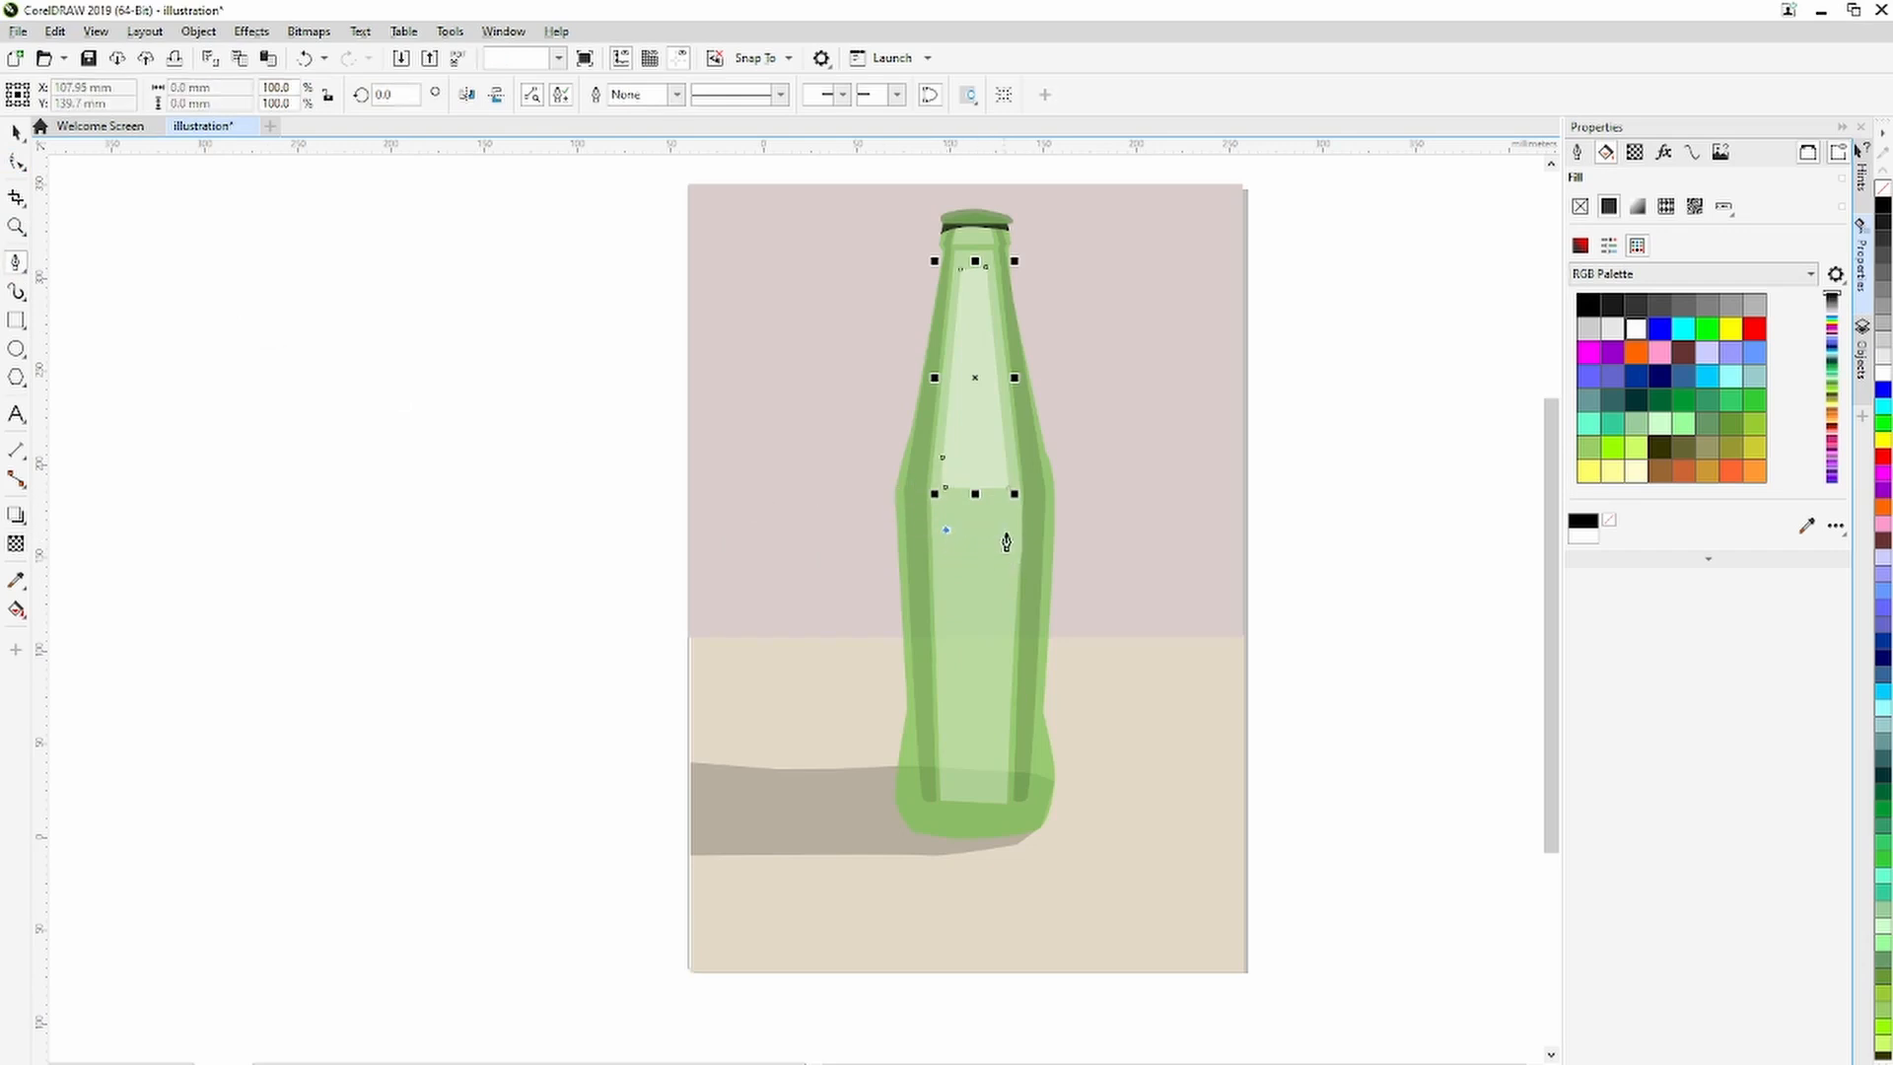
left_click(1015, 530)
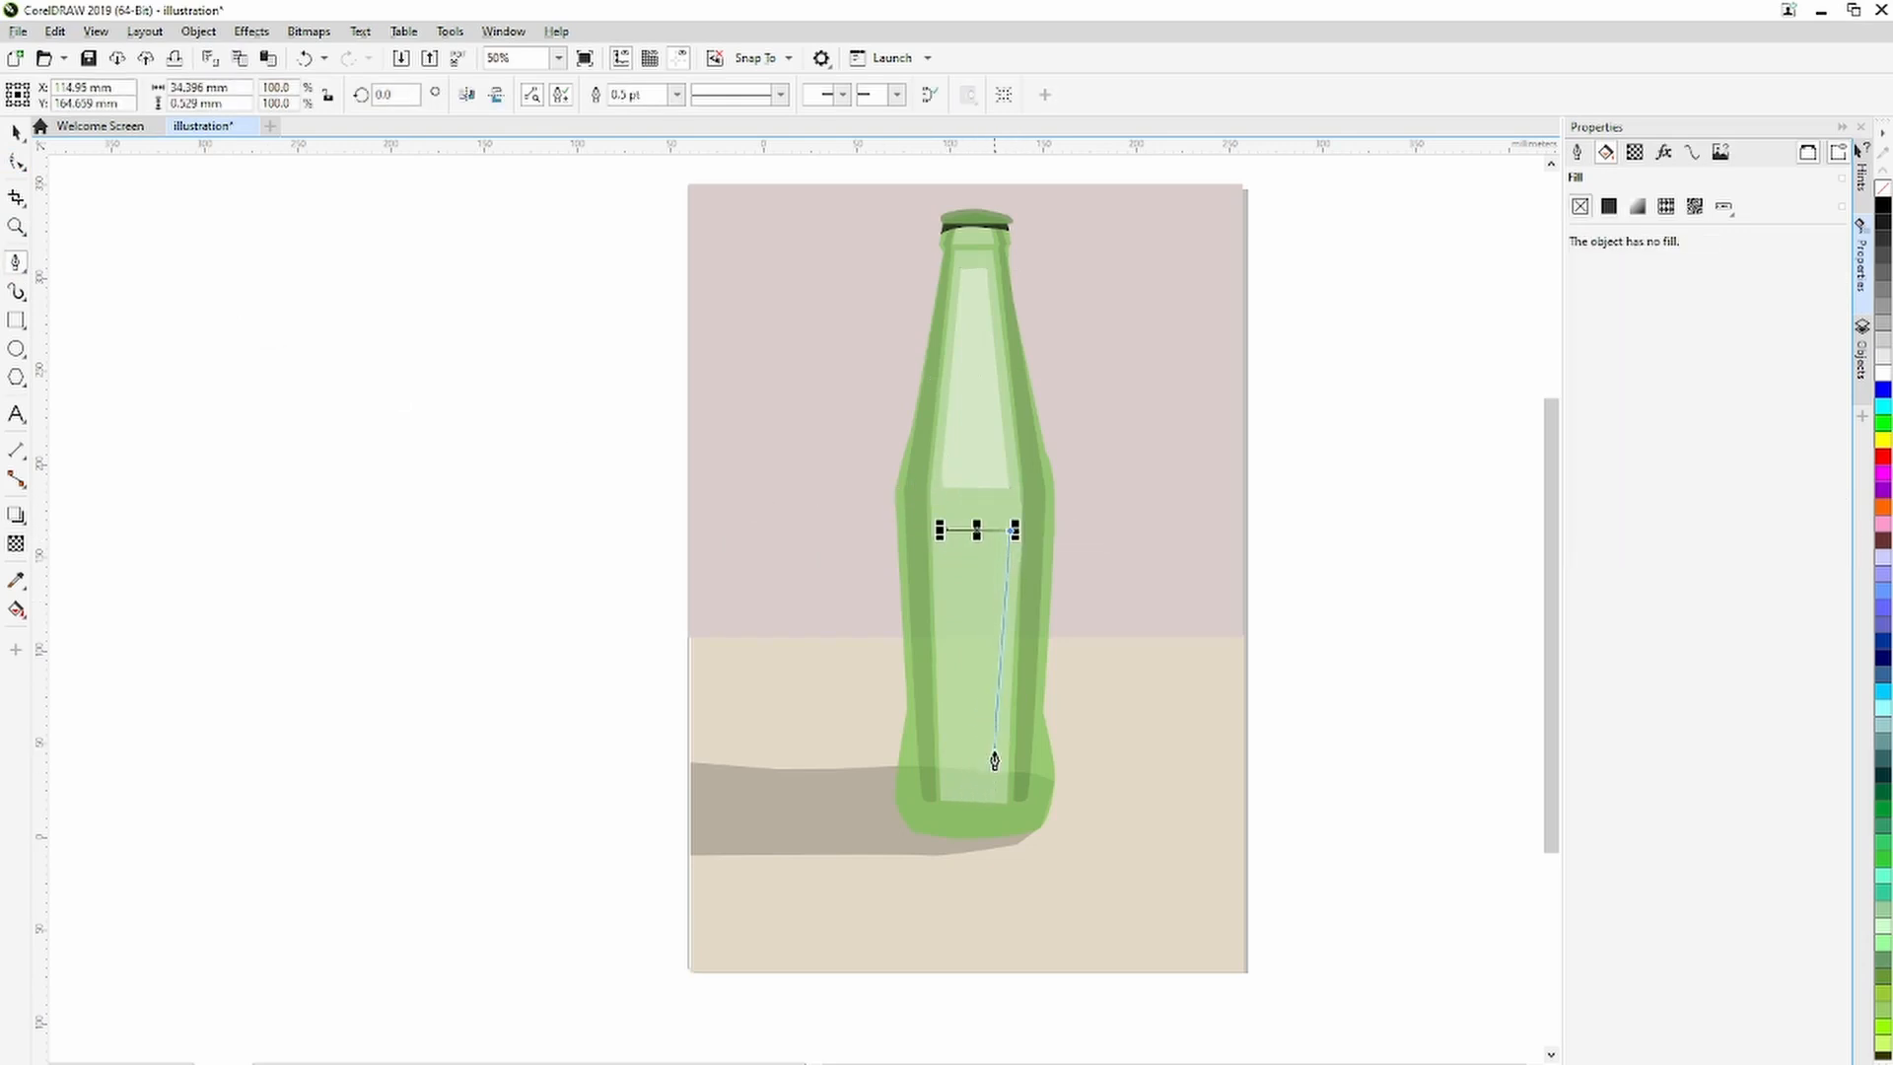
left_click(996, 790)
left_click(995, 789)
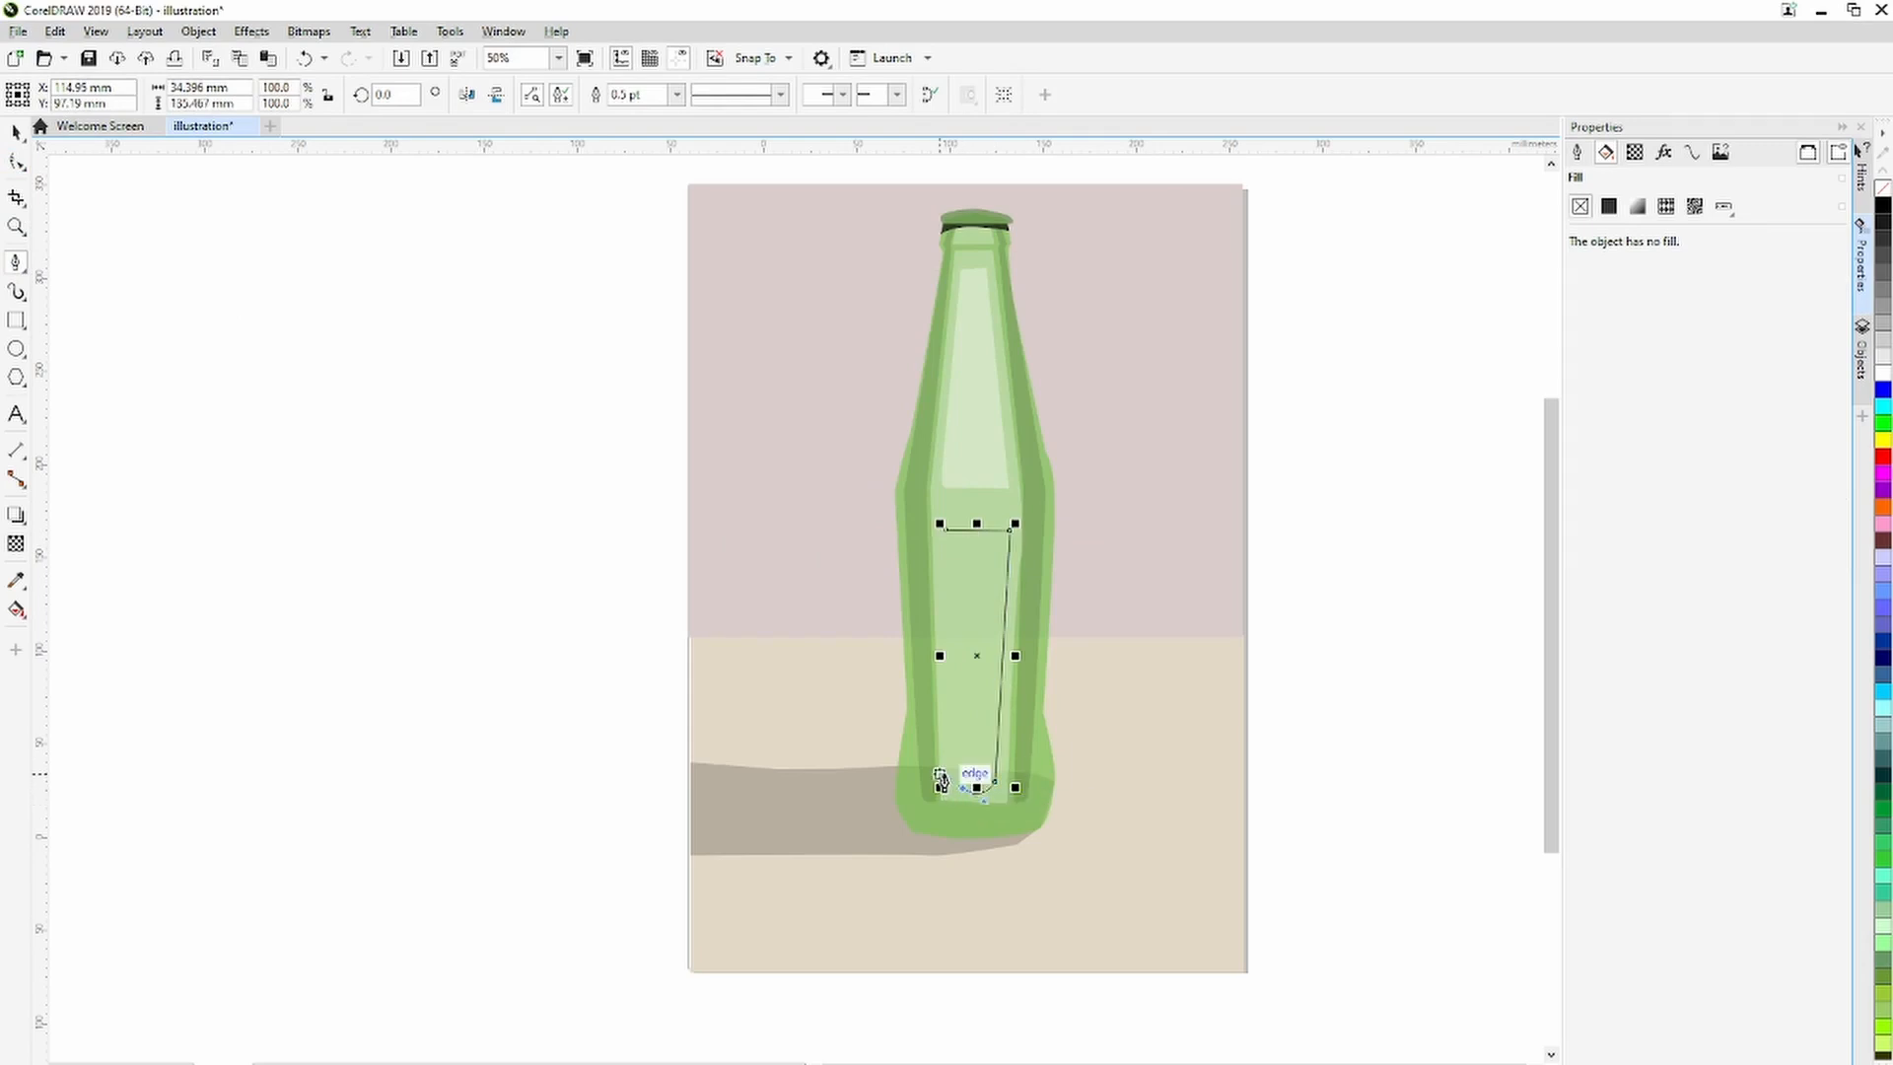
left_click_drag(943, 767, 956, 744)
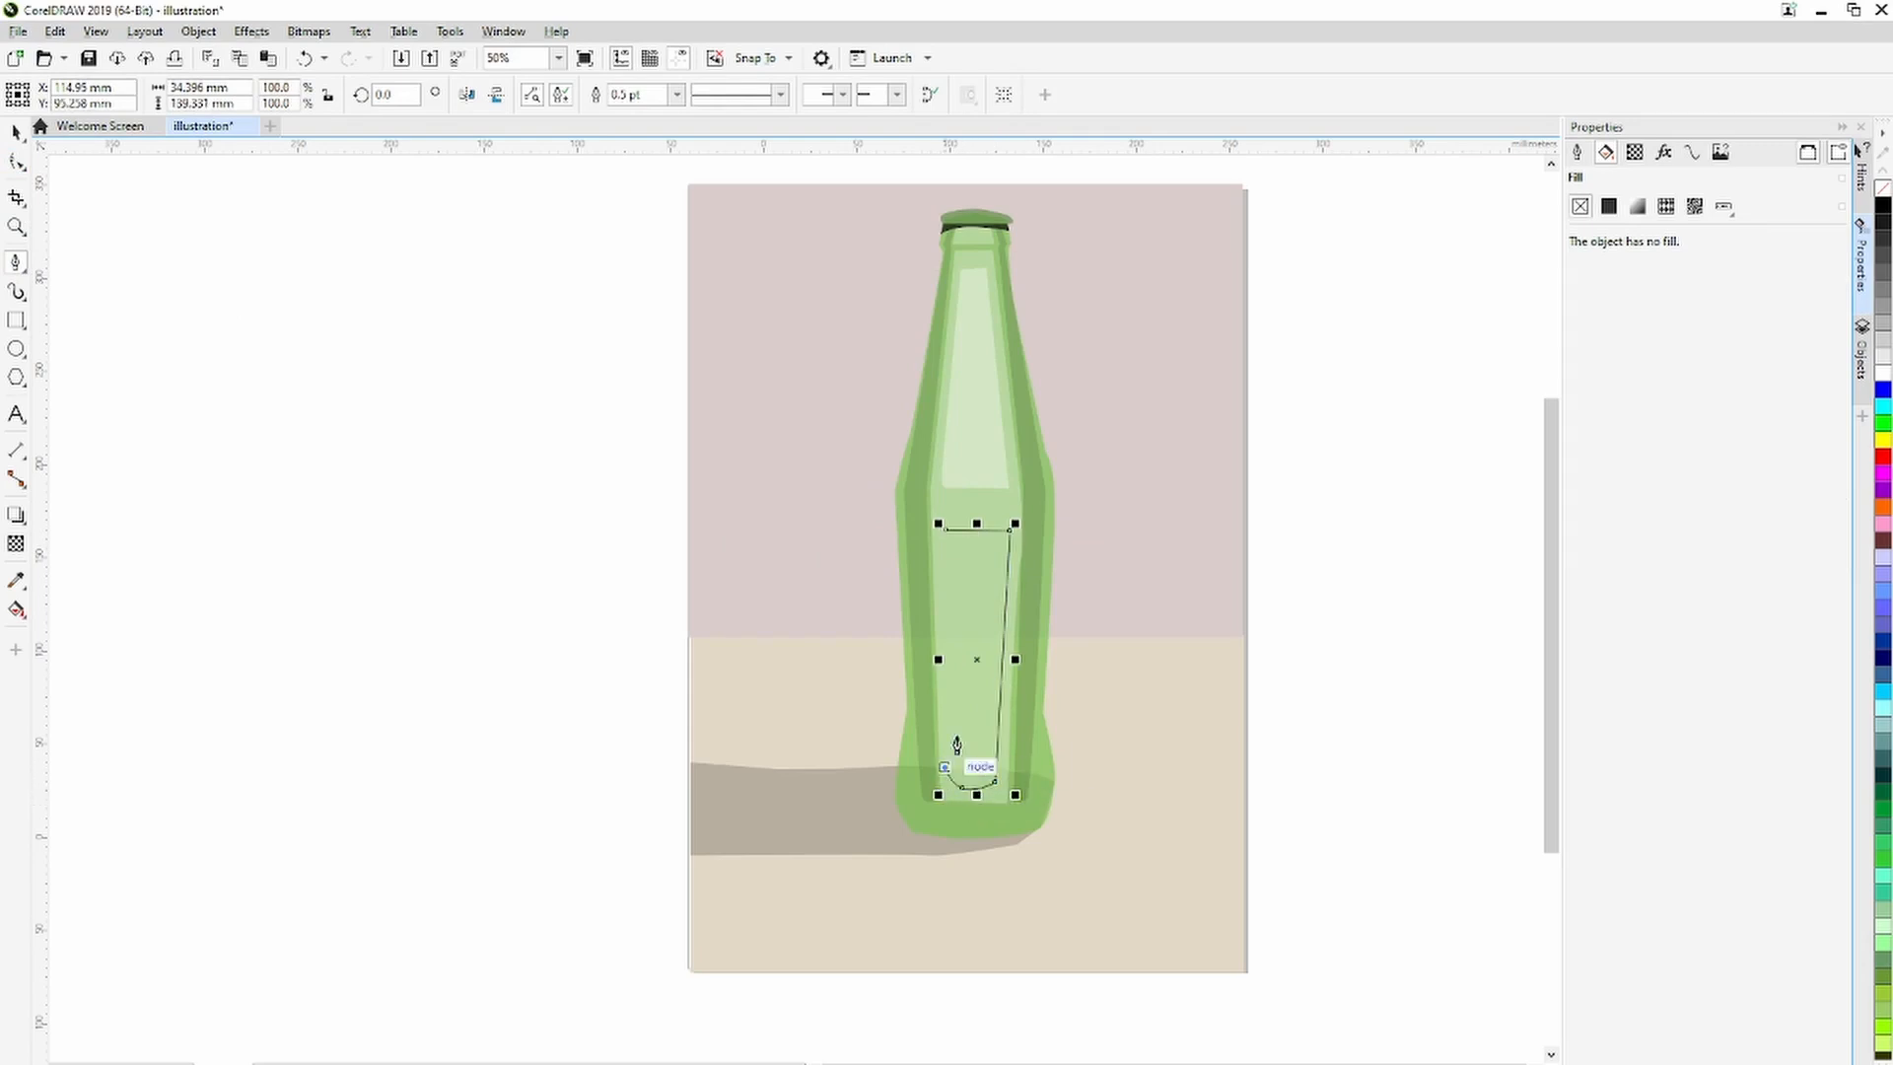
left_click(939, 525)
left_click(15, 157)
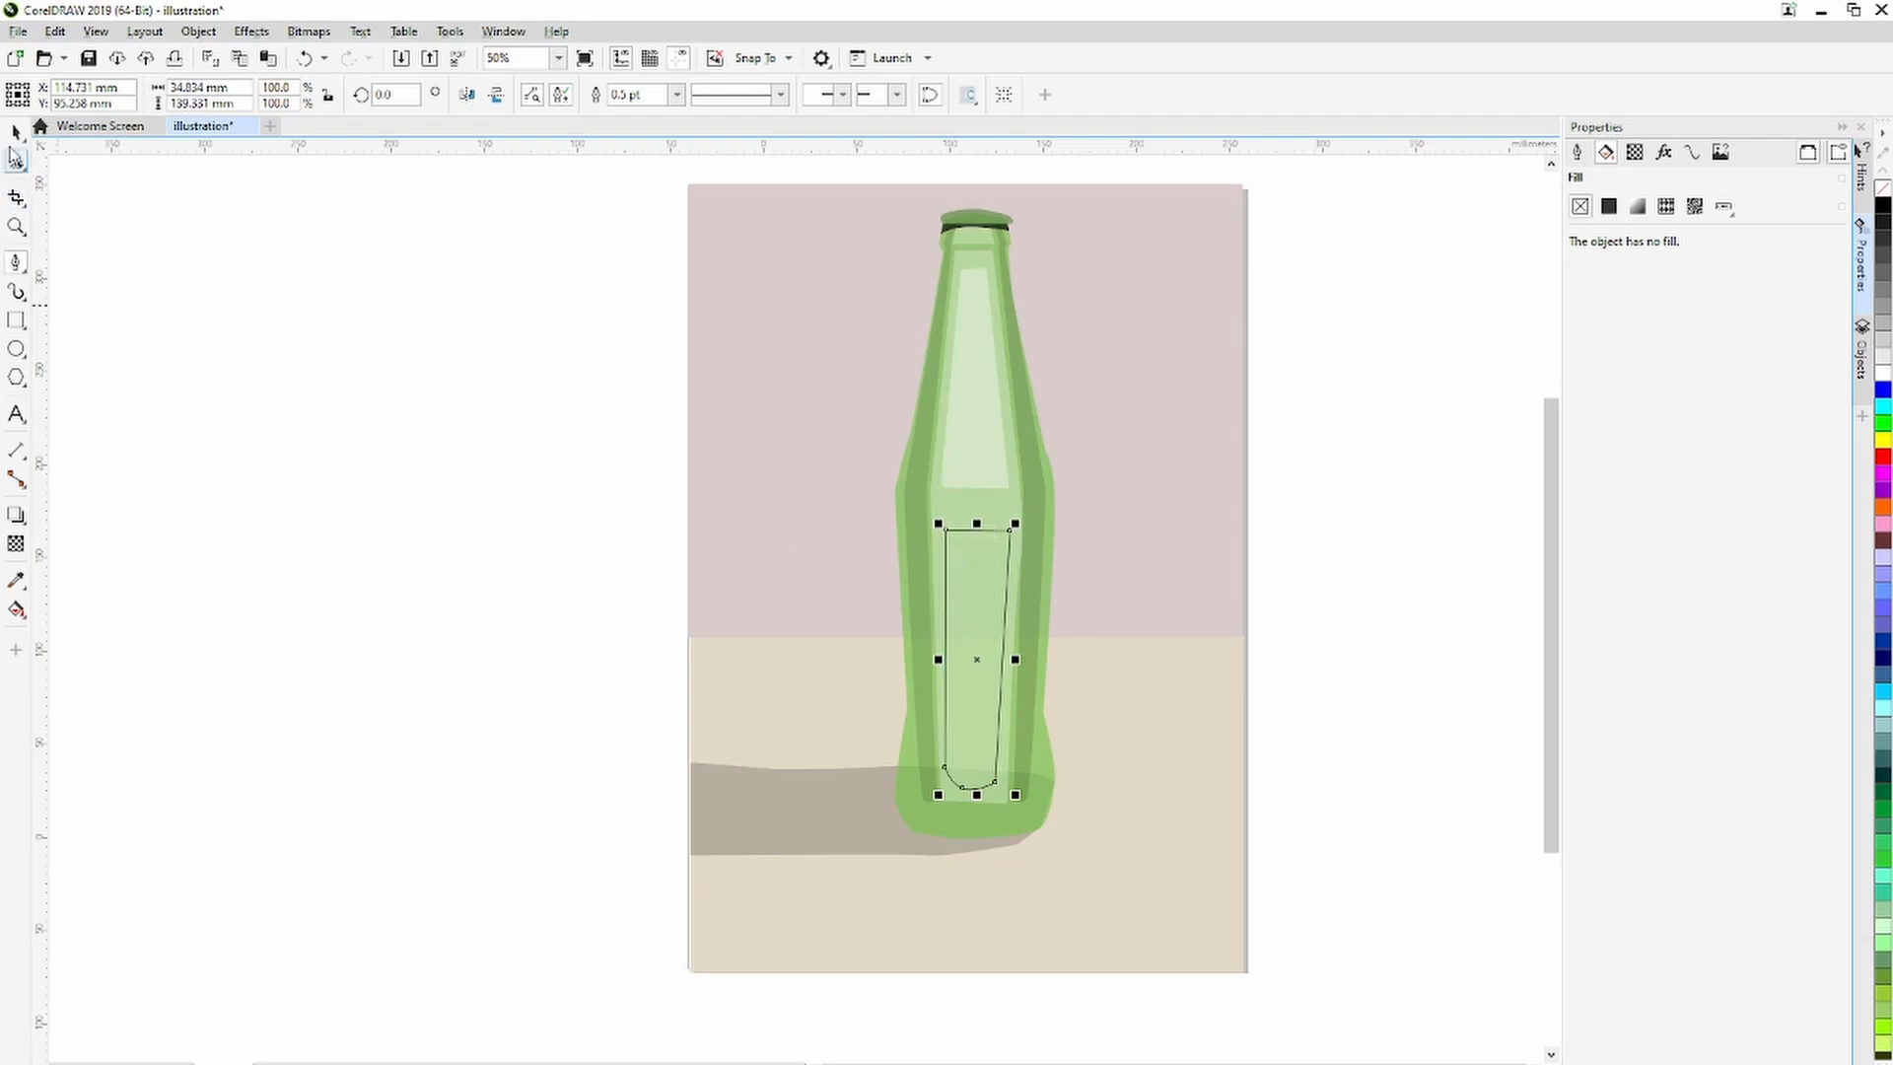
left_click(16, 131)
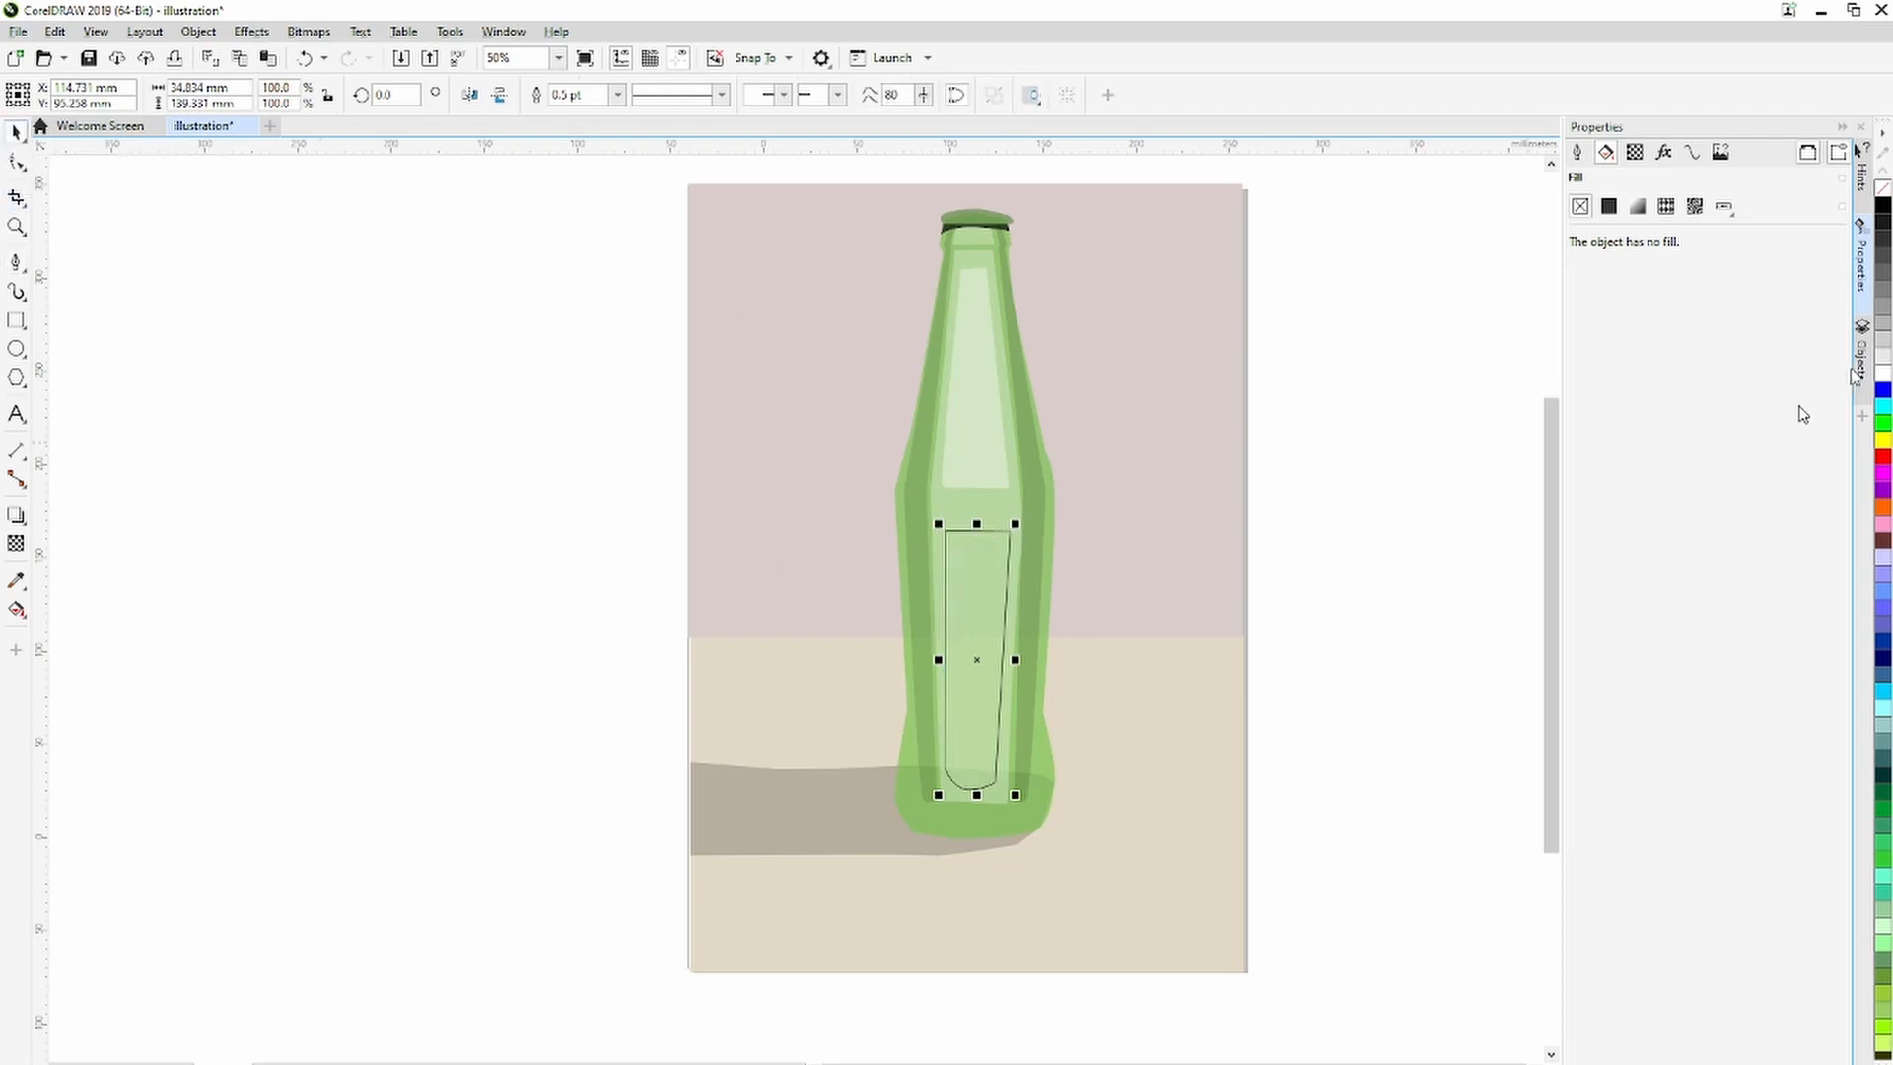
Fill the lower highlight with white, remove its outline, give it a uniform transparency of 57 and deselect it.
left_click(1881, 372)
right_click(1883, 193)
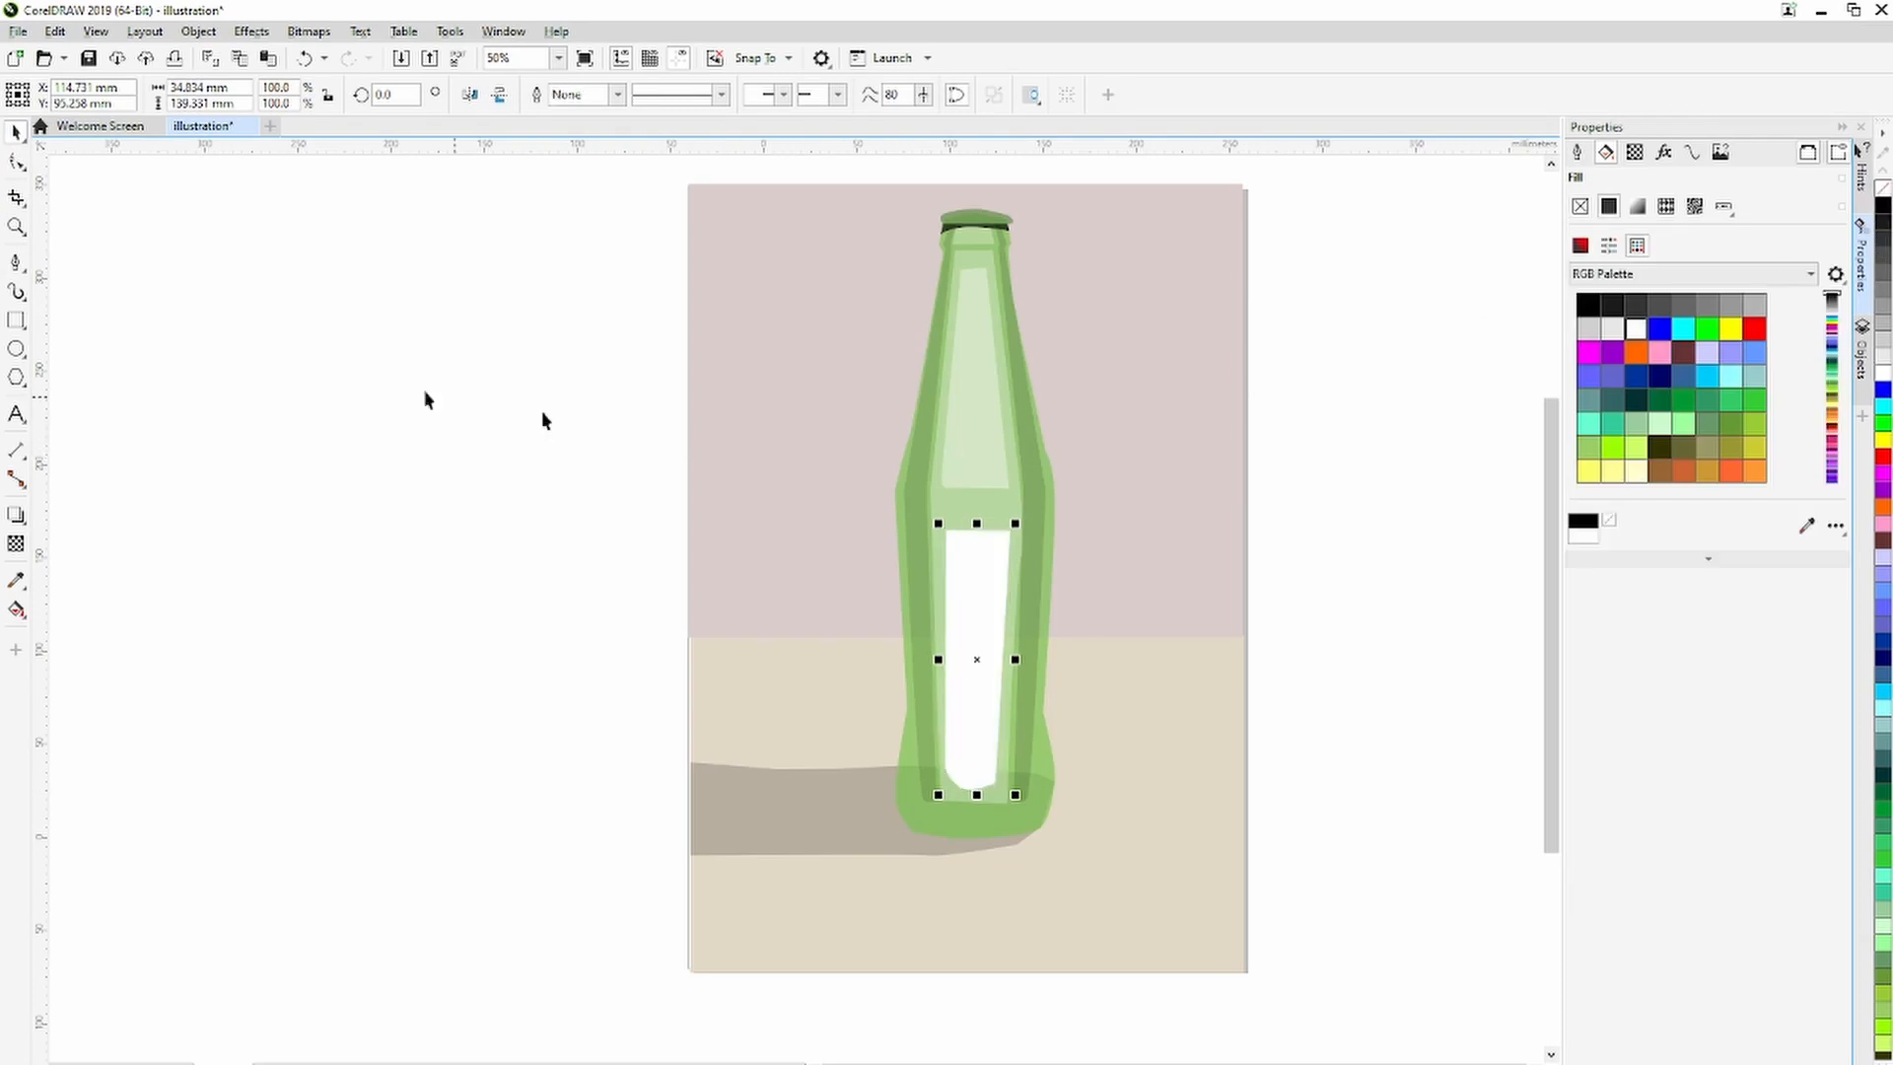
left_click(16, 543)
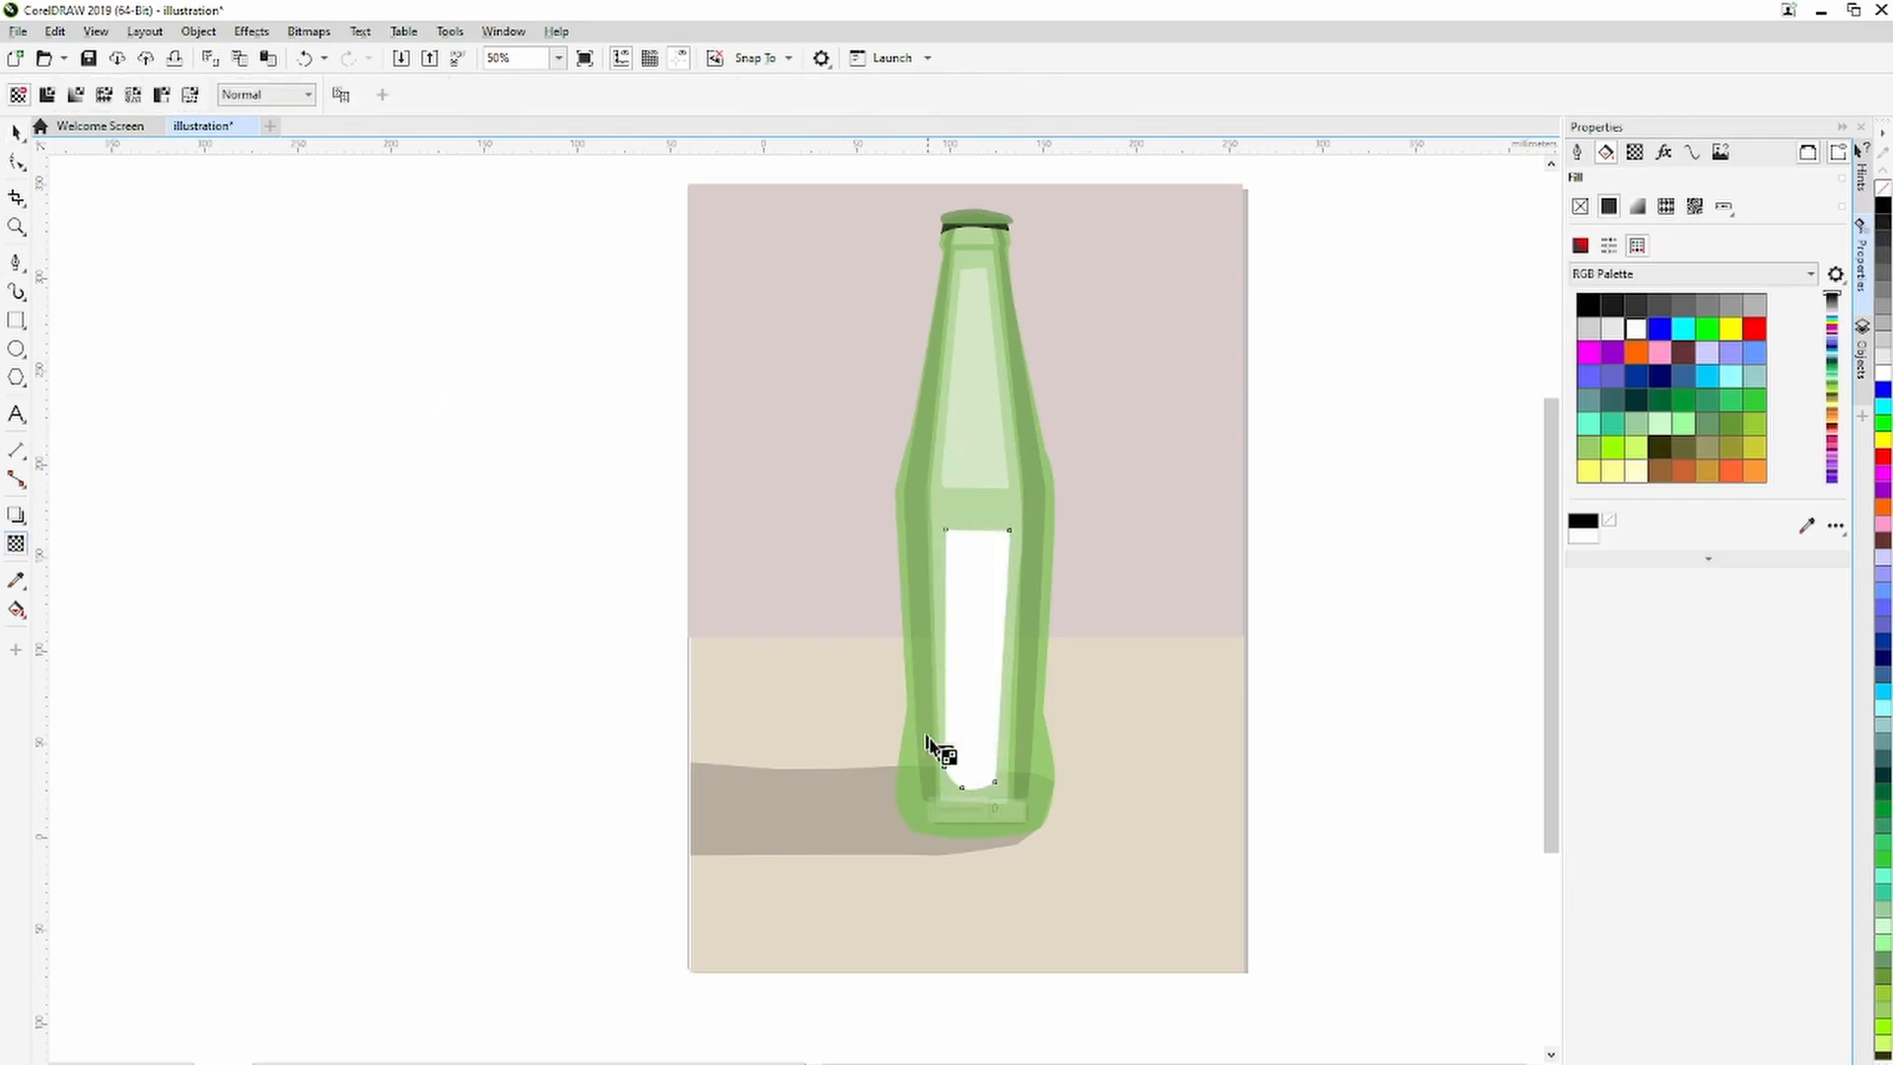
left_click_drag(953, 812, 964, 815)
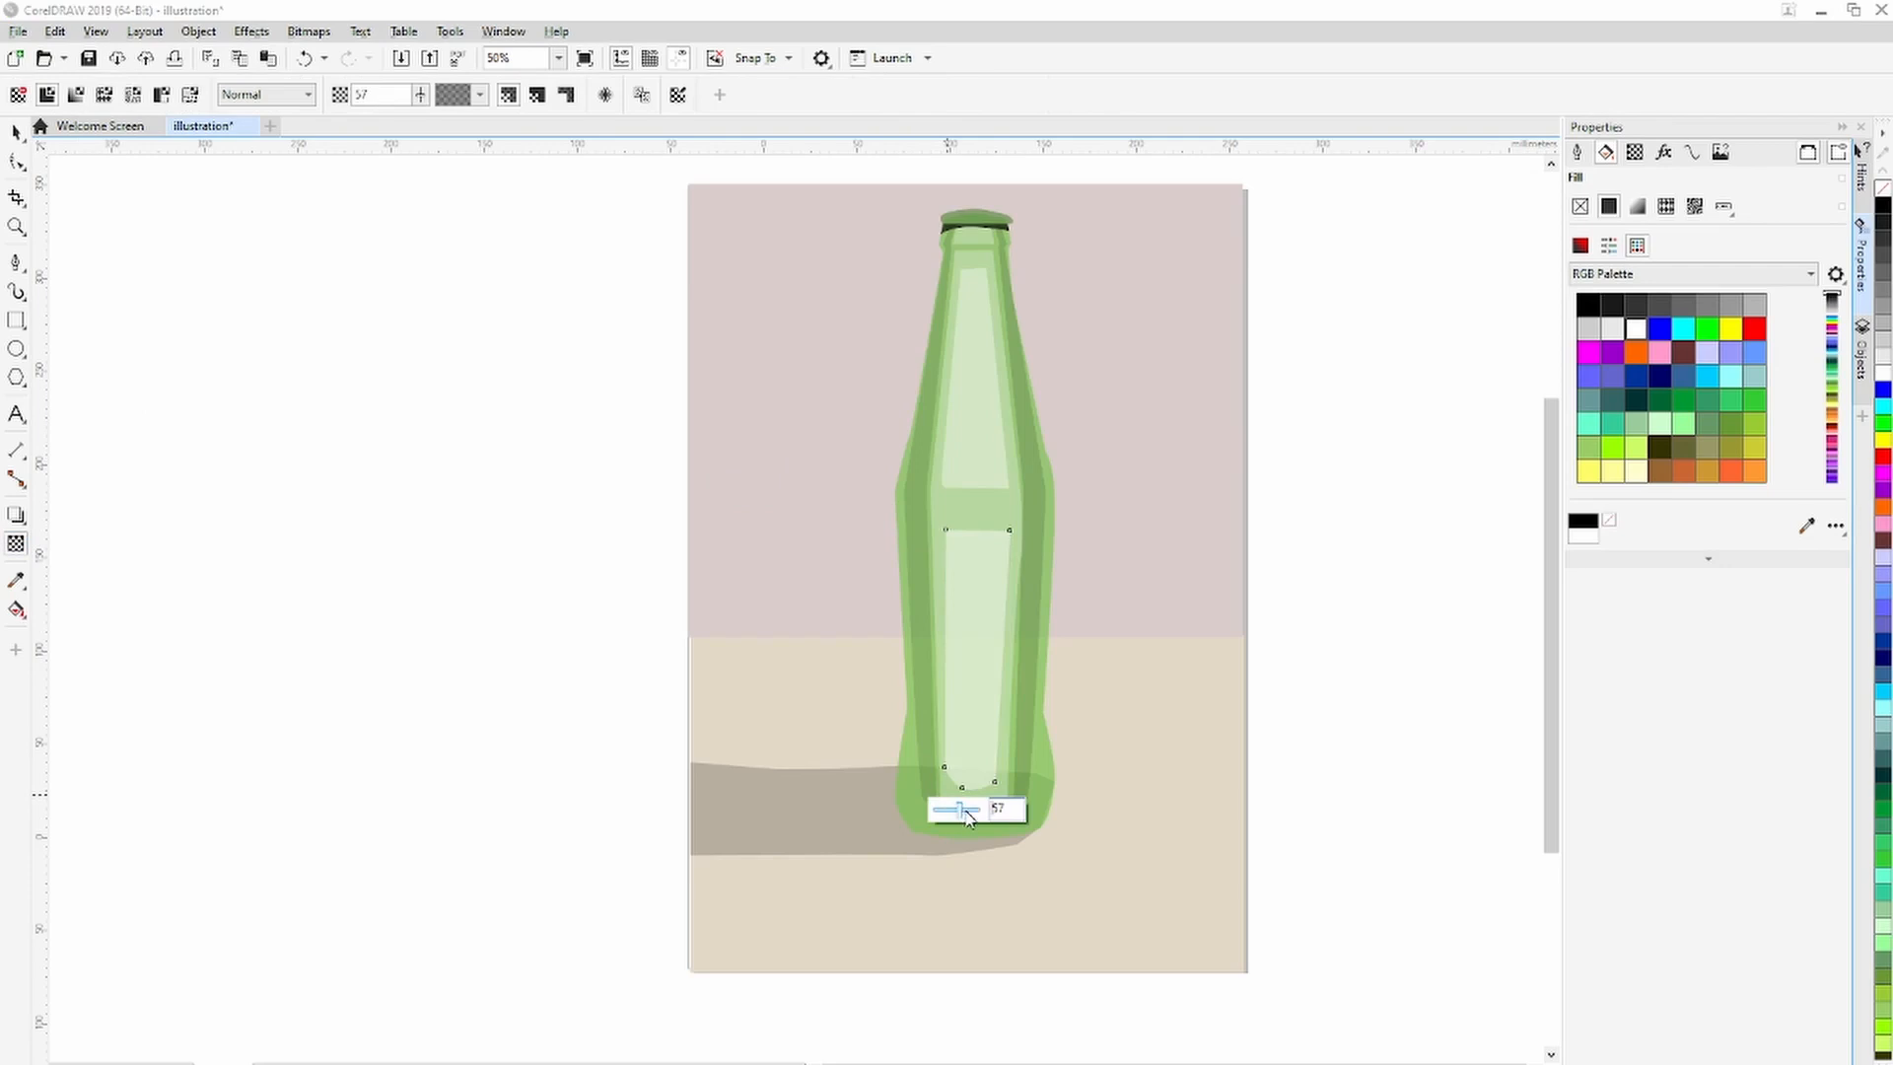
left_click(22, 133)
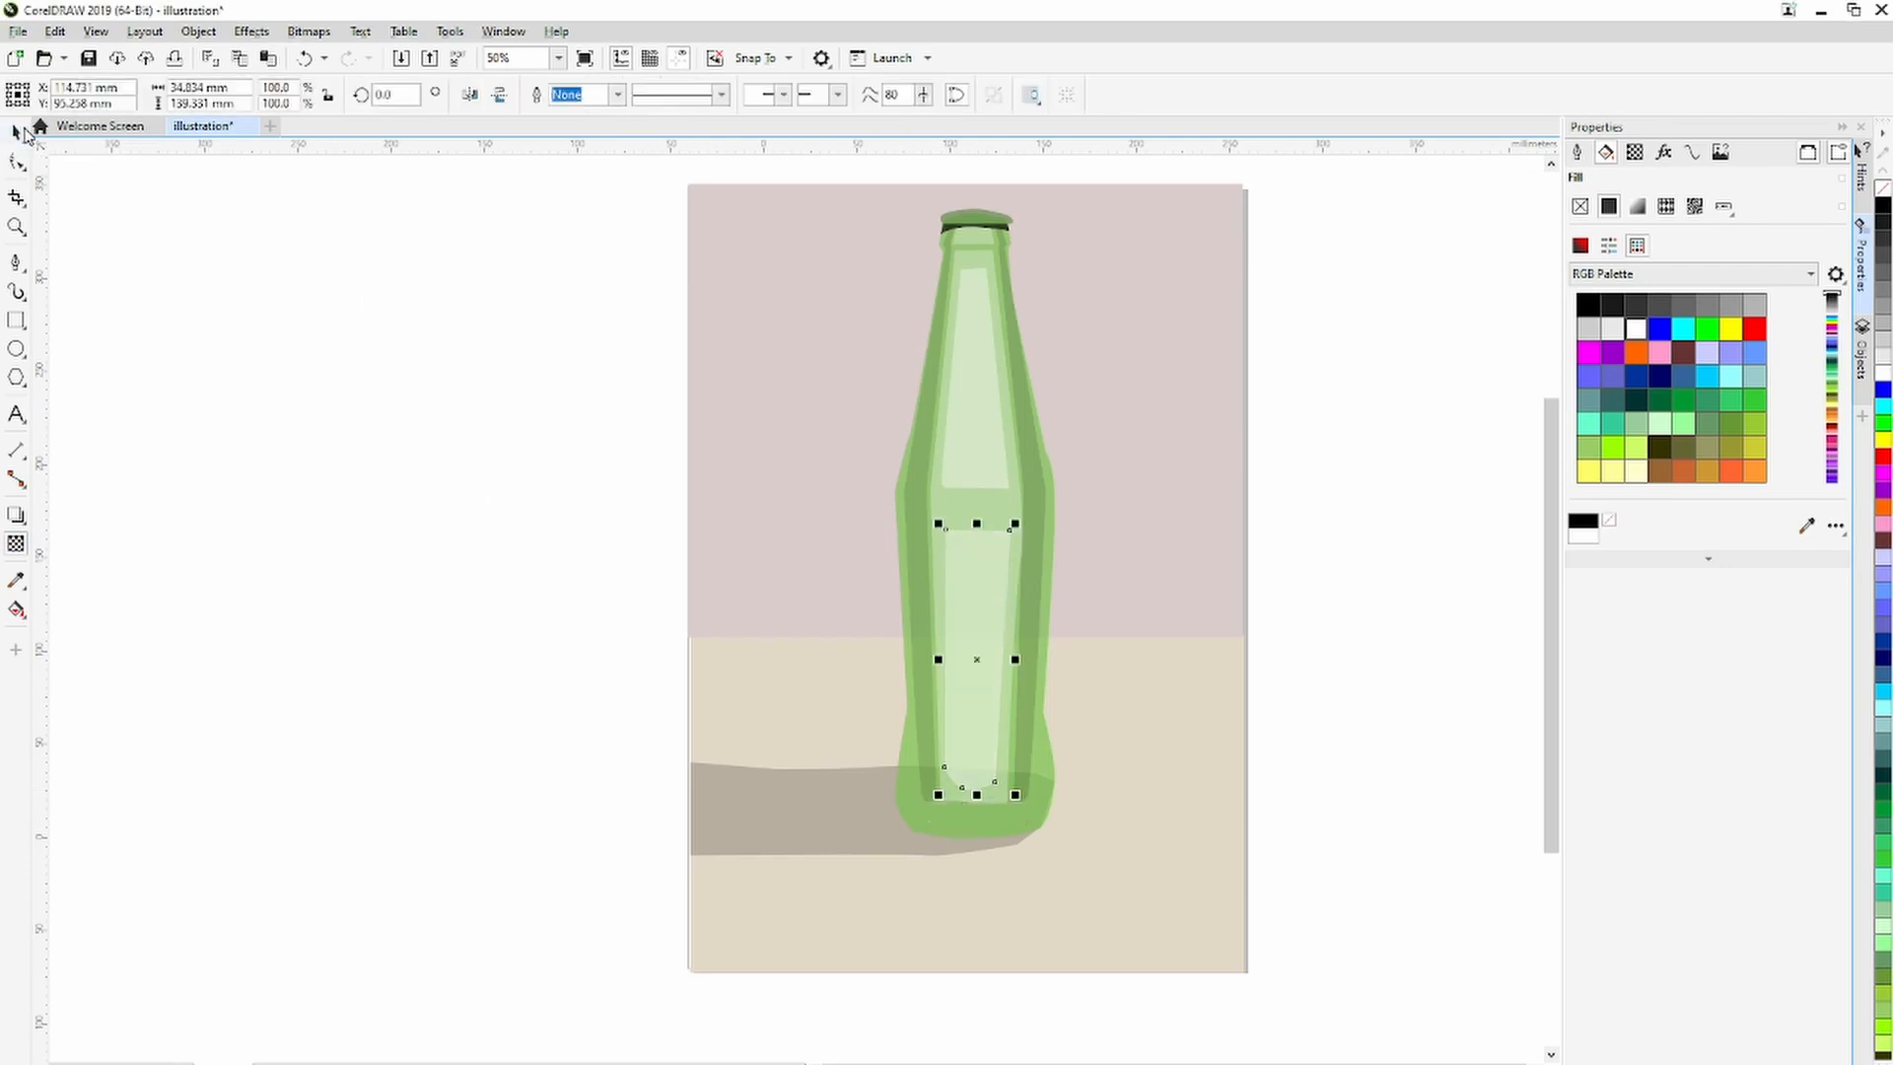
left_click(671, 541)
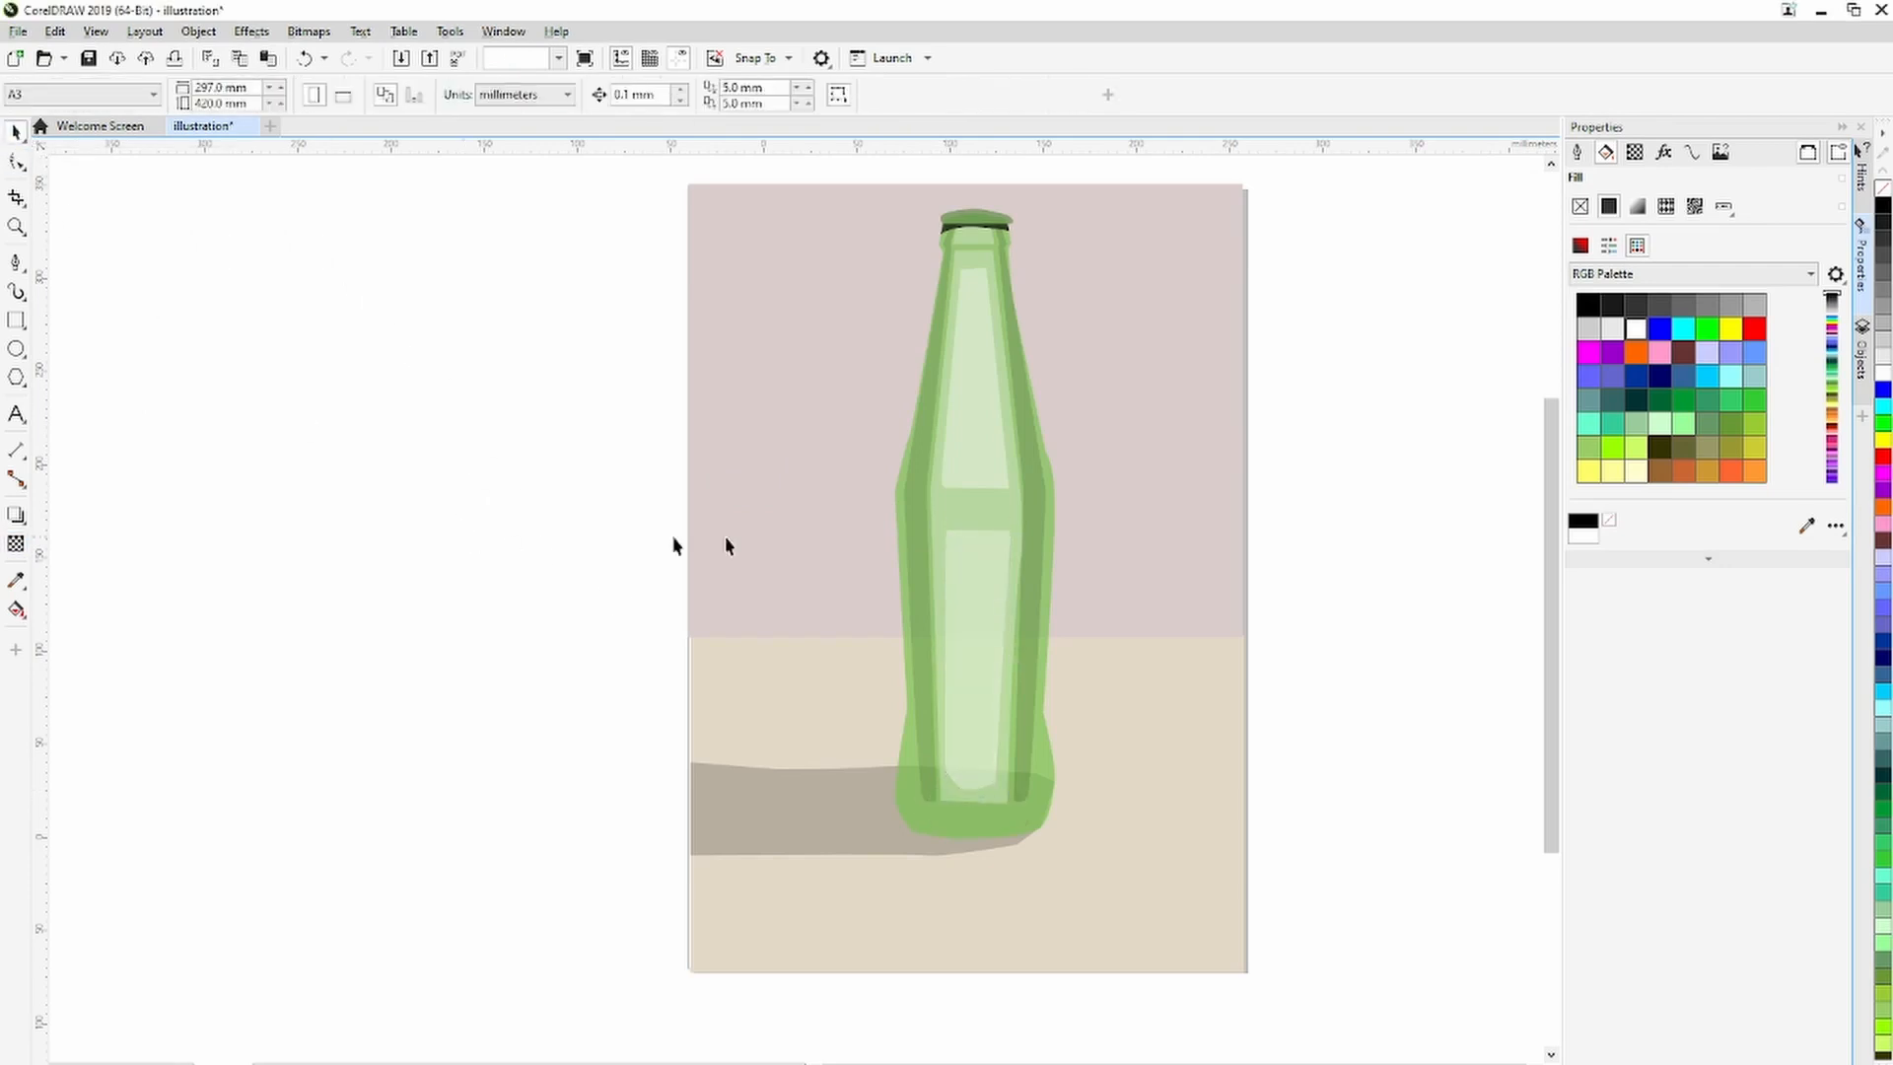
left_click(1220, 522)
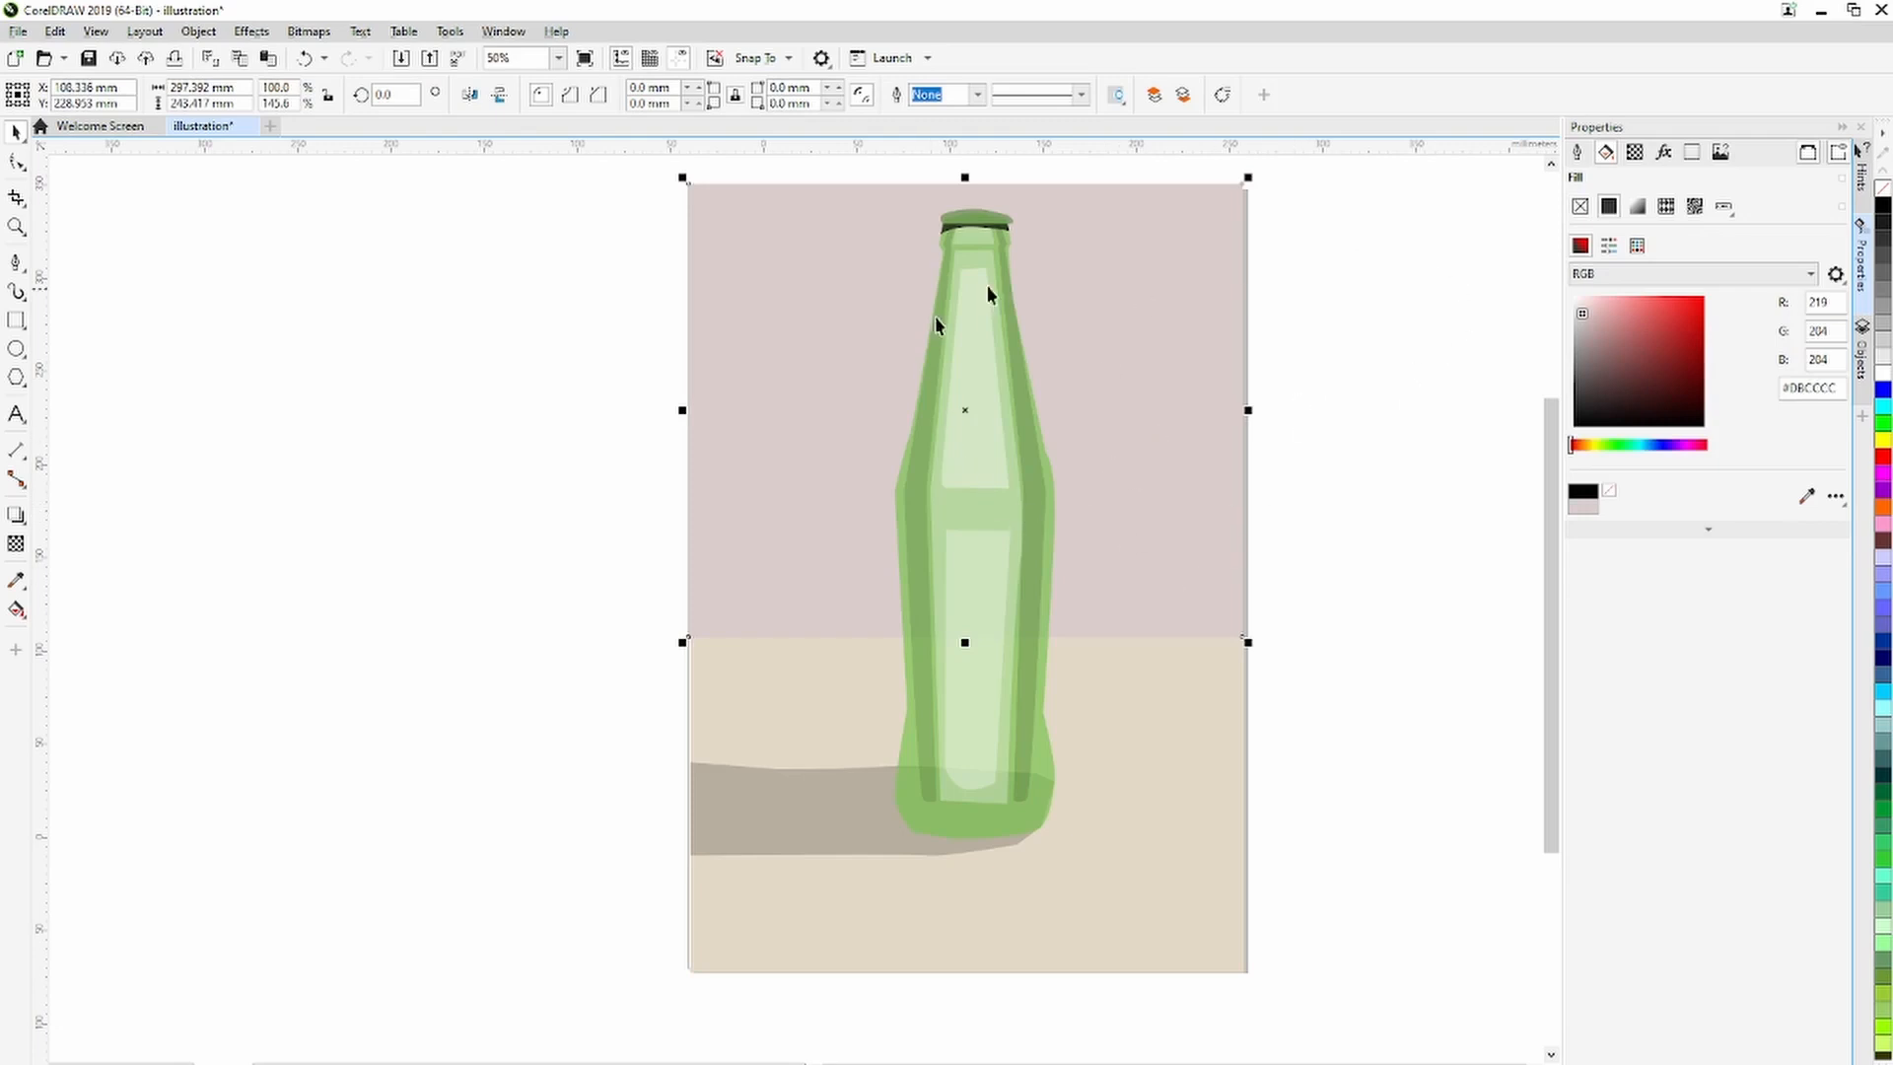
Try a bitmap pattern fill on the pink upper background rectangle and browse the bitmap pattern presets.
left_click(1692, 208)
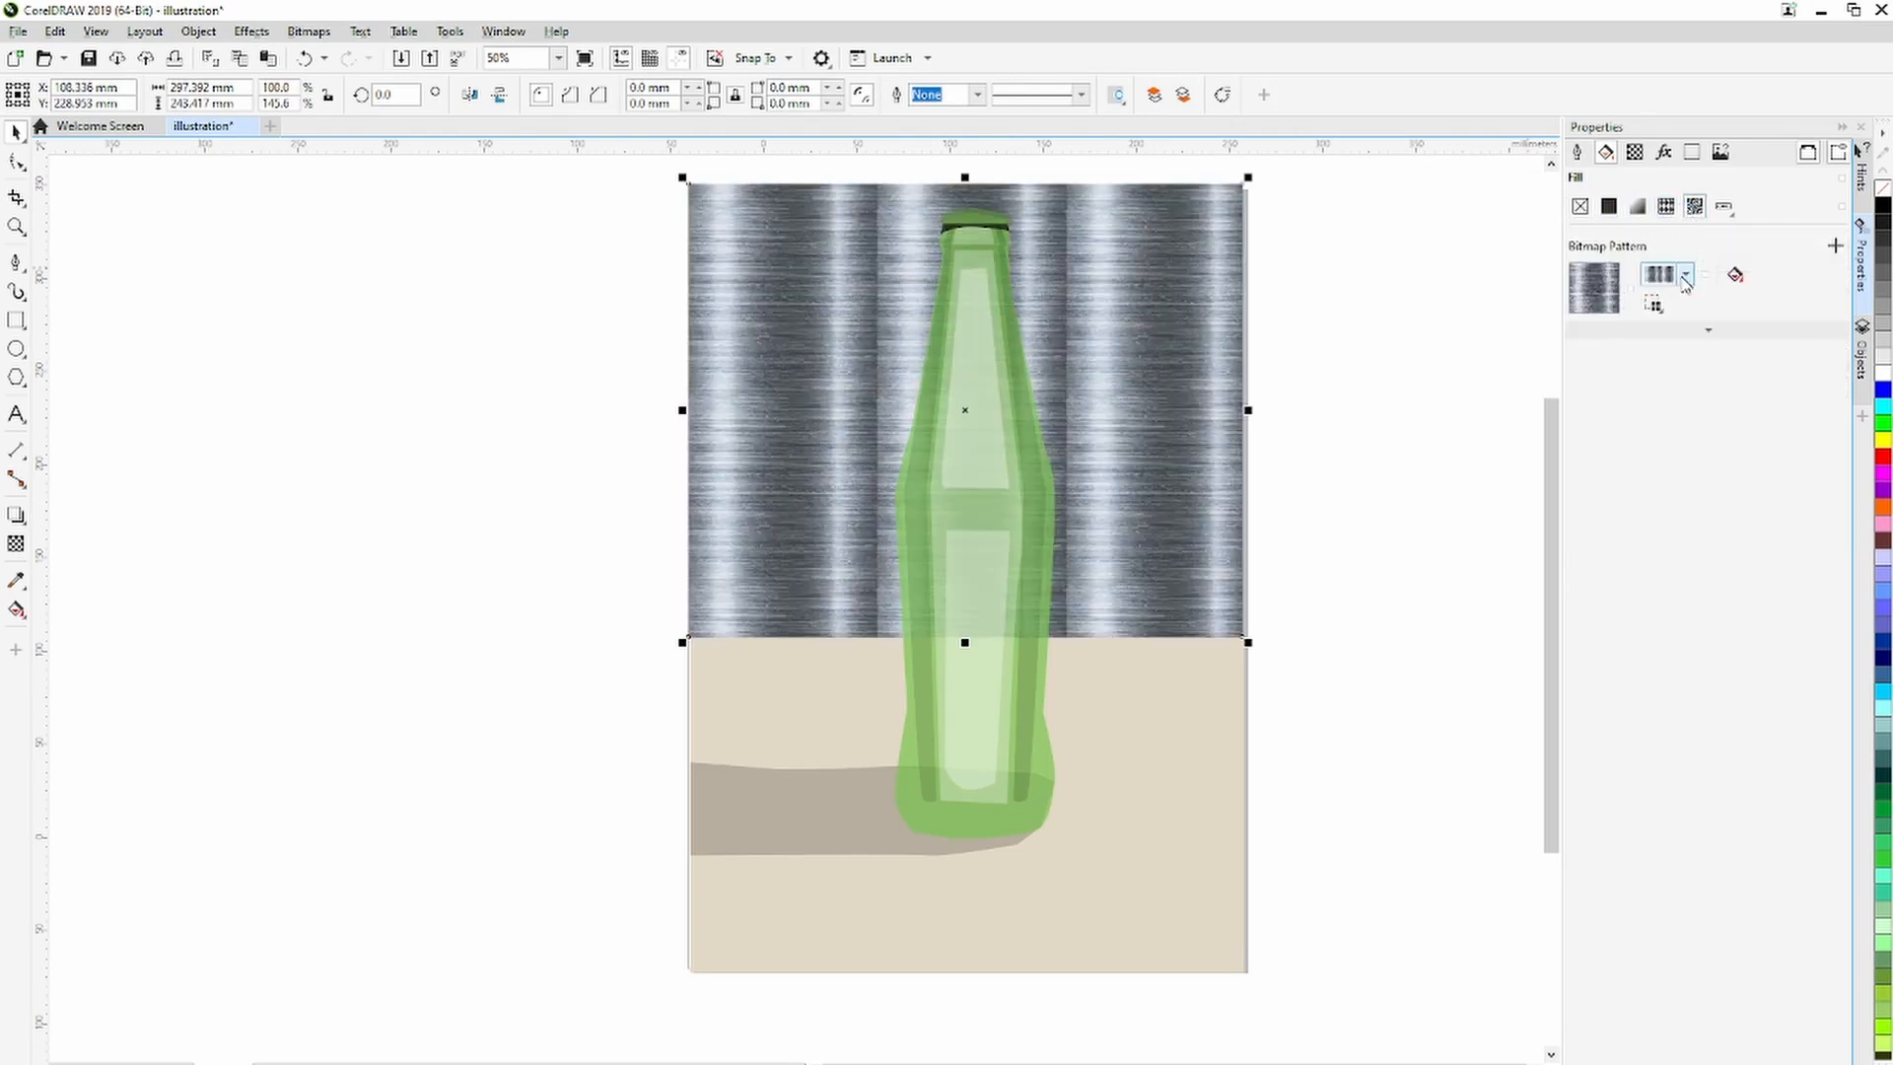
left_click(1686, 276)
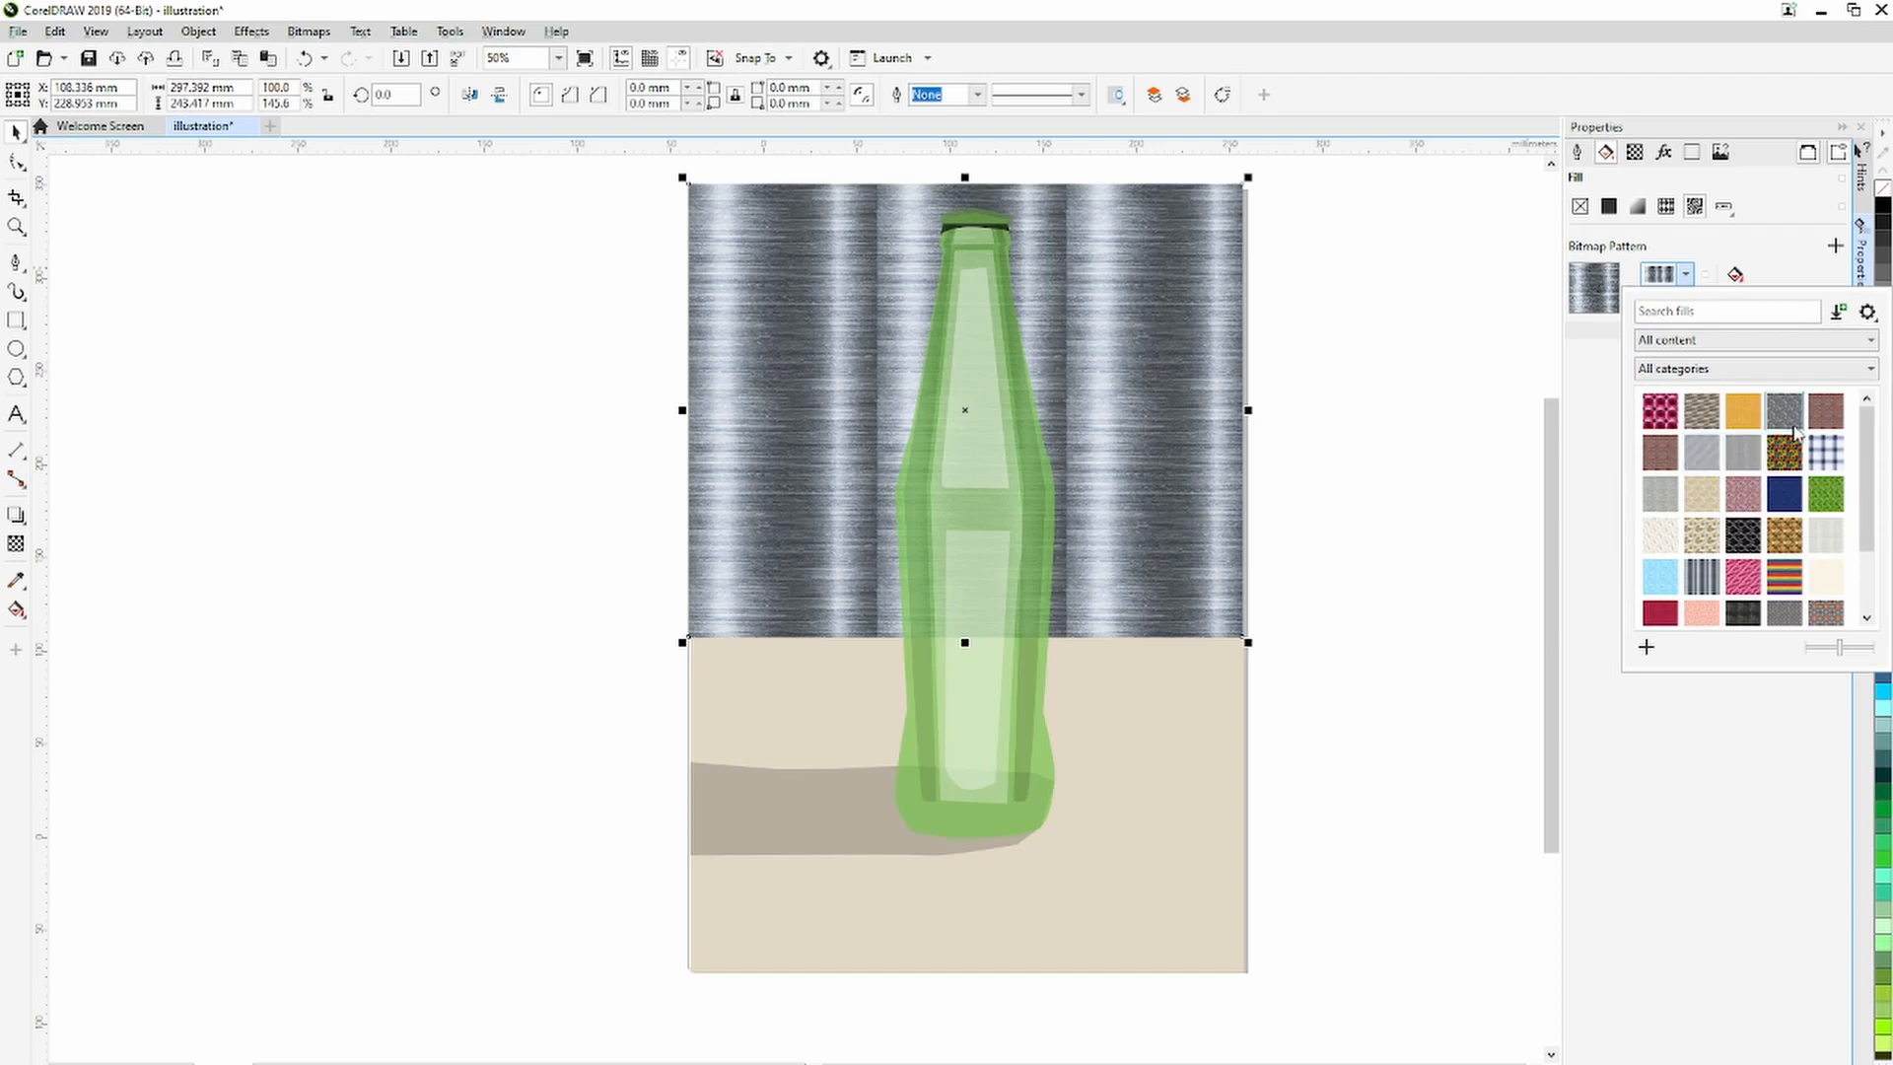
scroll(1789, 433, "down", 2)
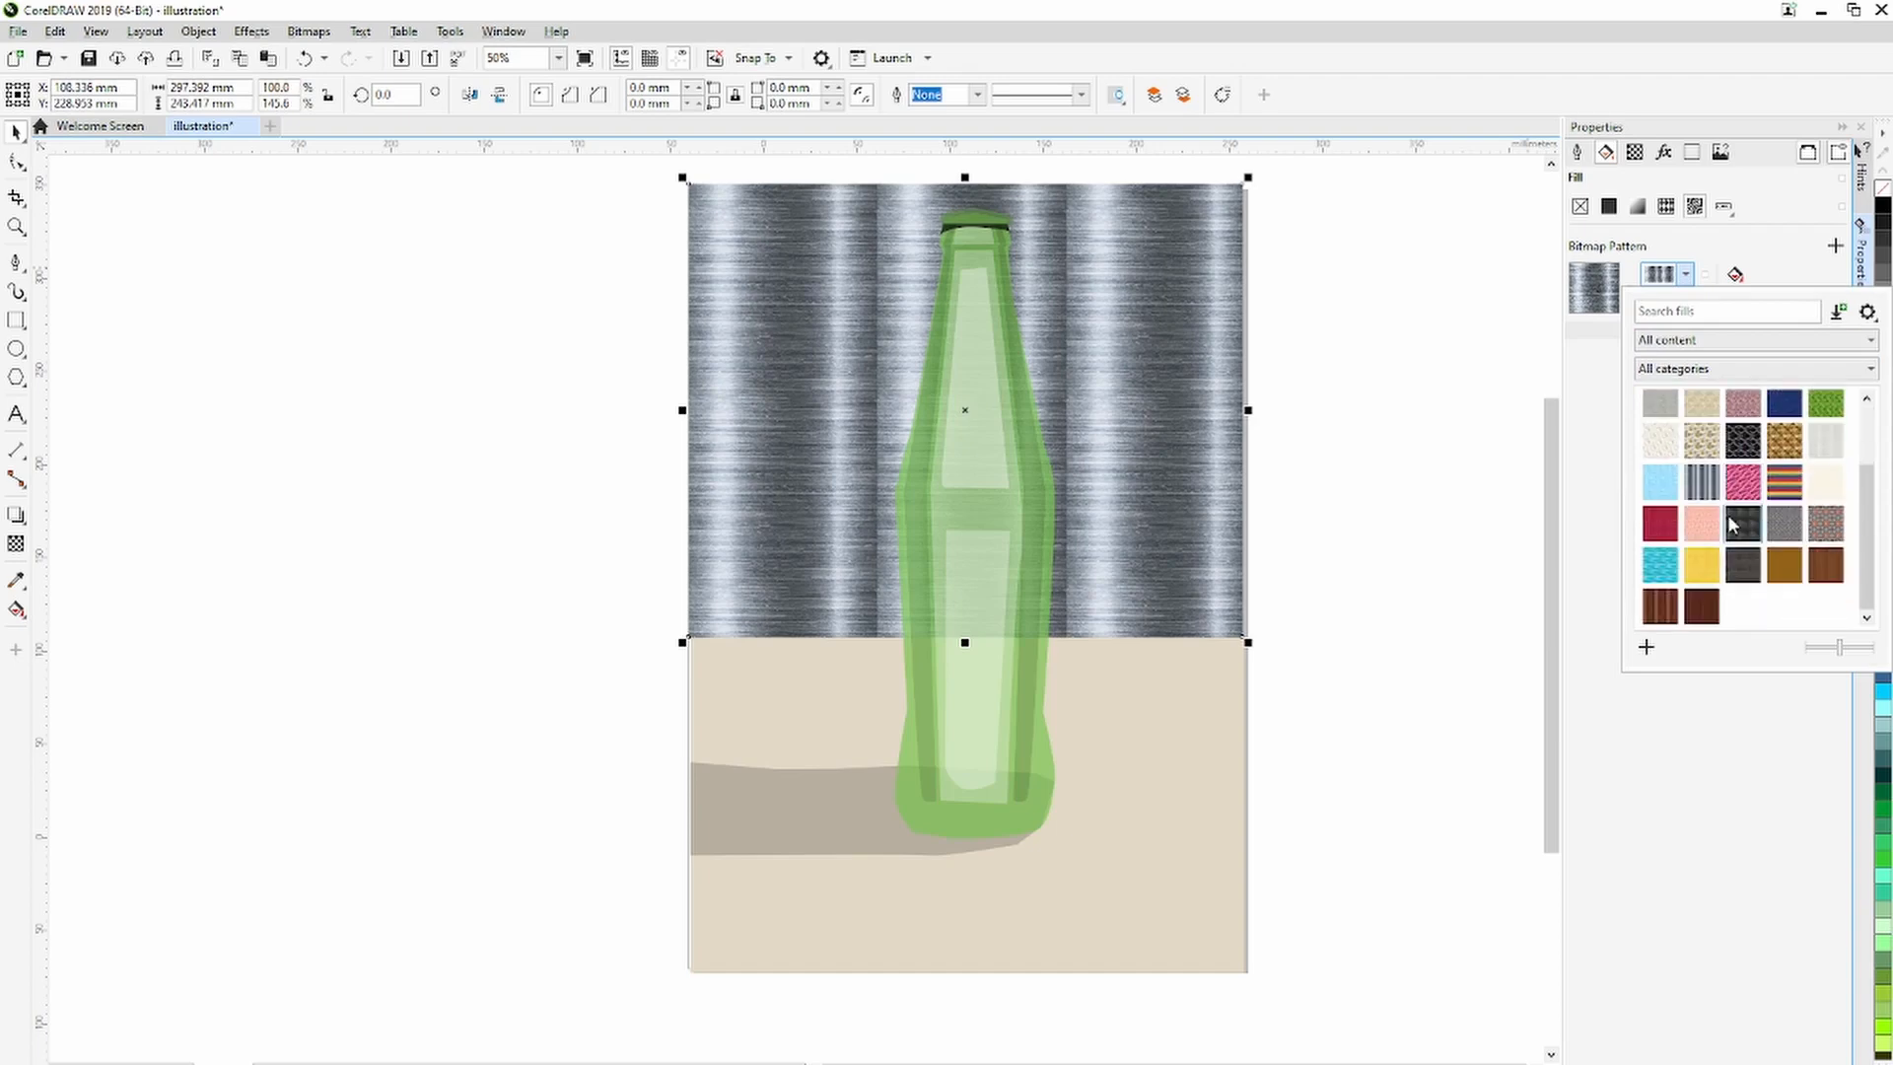
Try several vector pattern fills on the upper background rectangle, including wood planks, dark glowing squares and a brown weave.
left_click(1666, 209)
left_click(1666, 209)
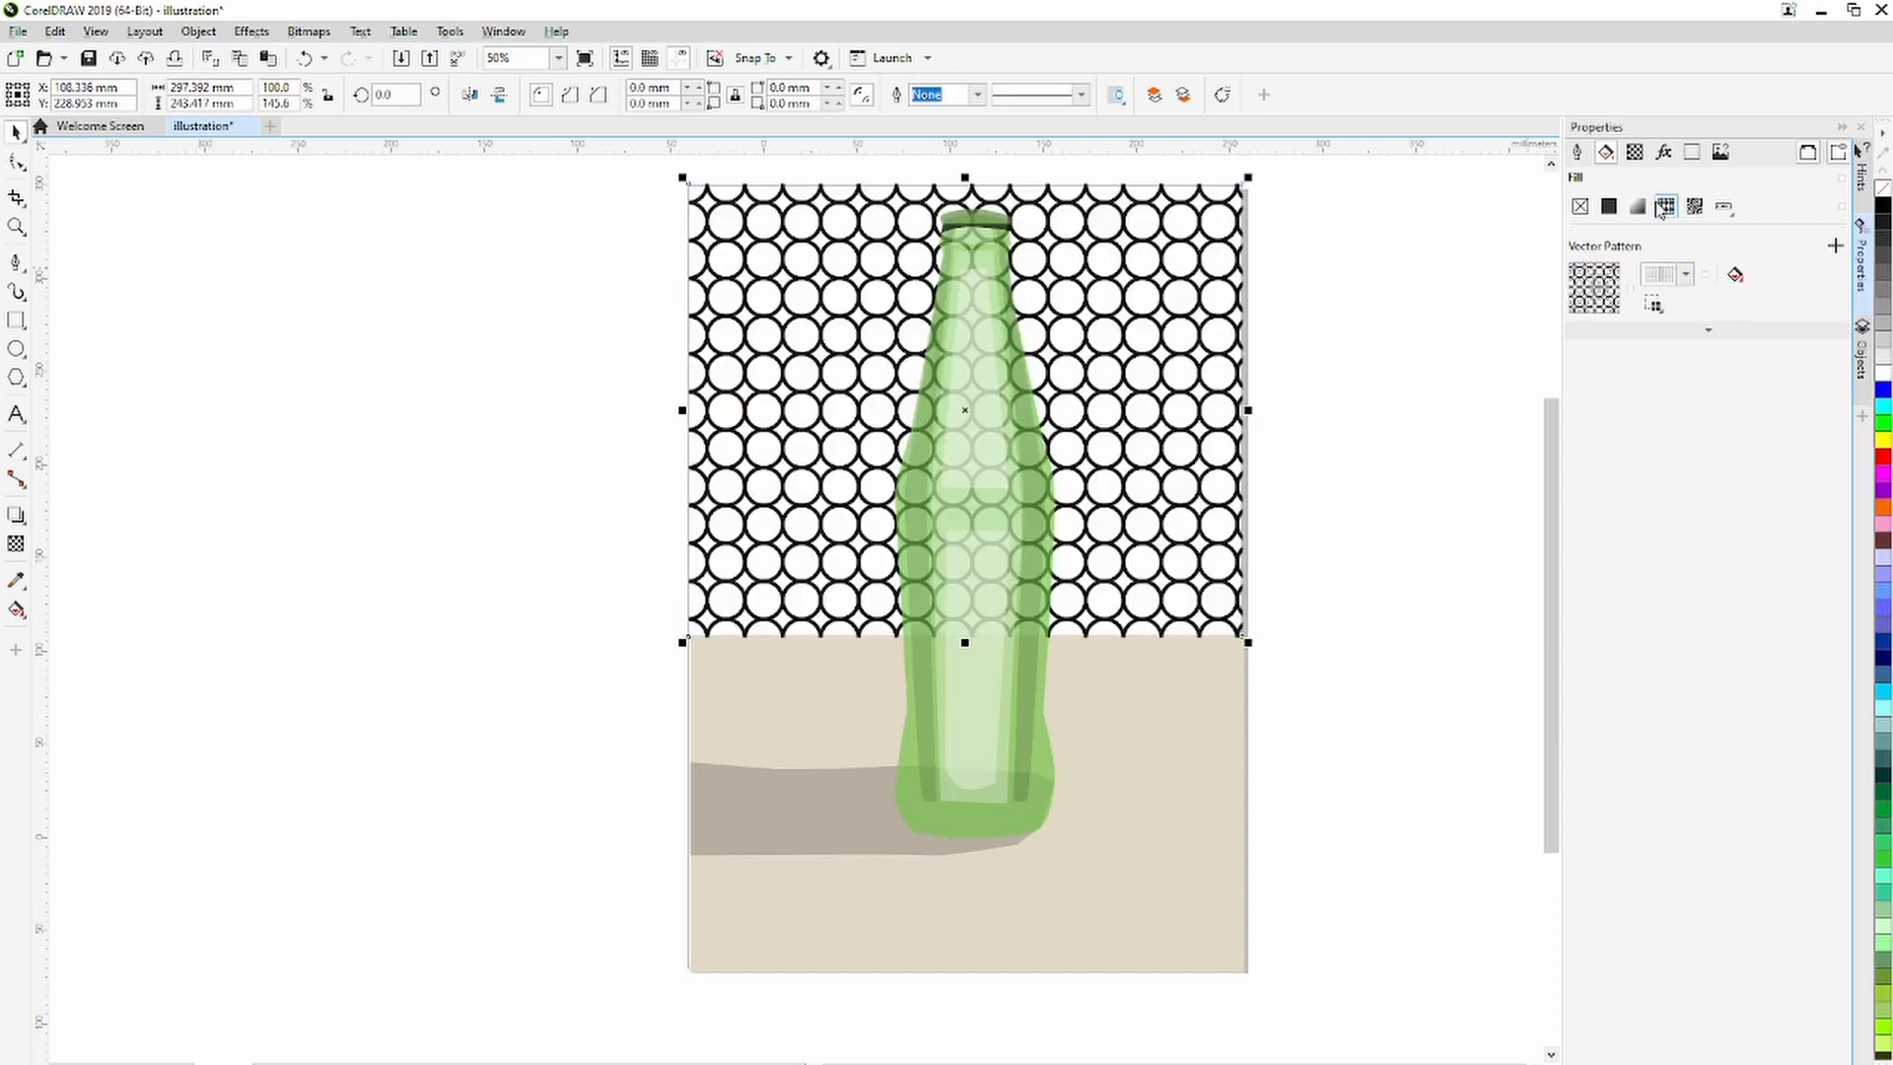
left_click(1664, 279)
scroll(1717, 534, "down", 2)
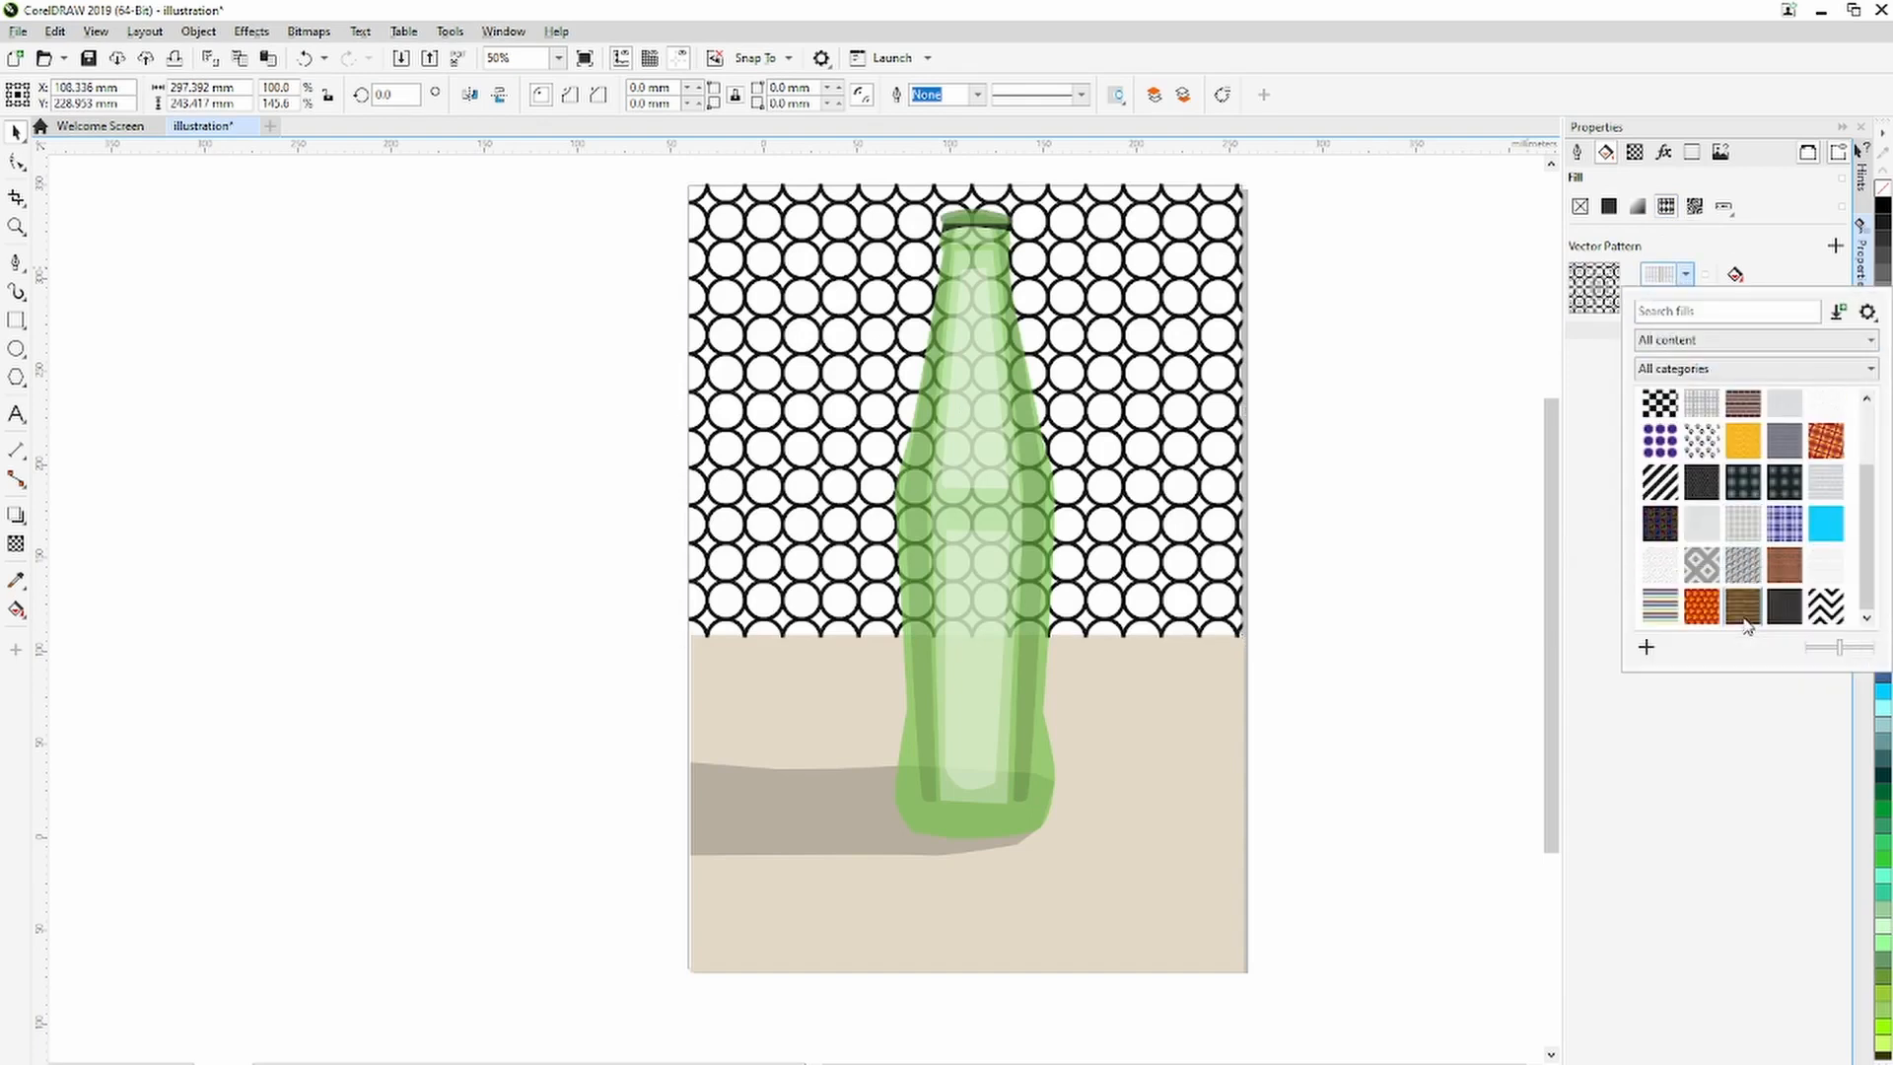
left_click(1742, 605)
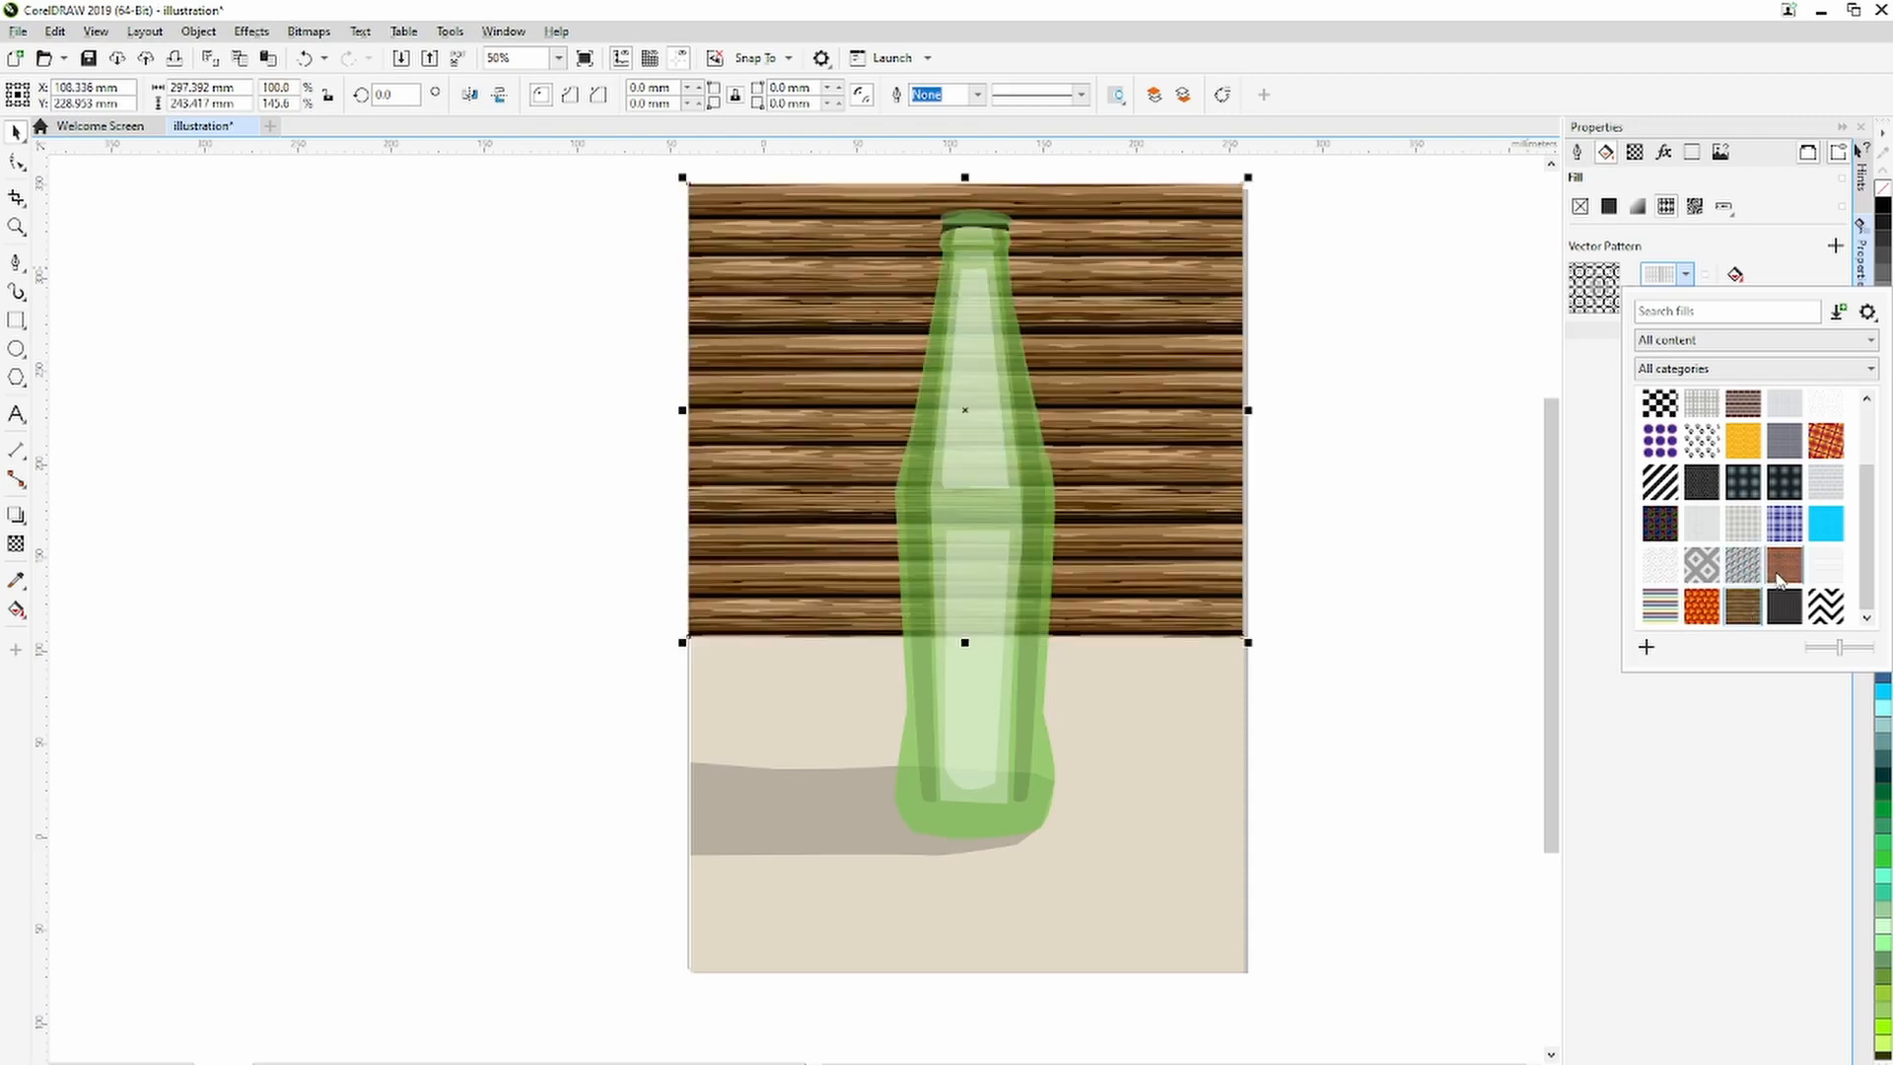
left_click(1664, 485)
left_click(1746, 482)
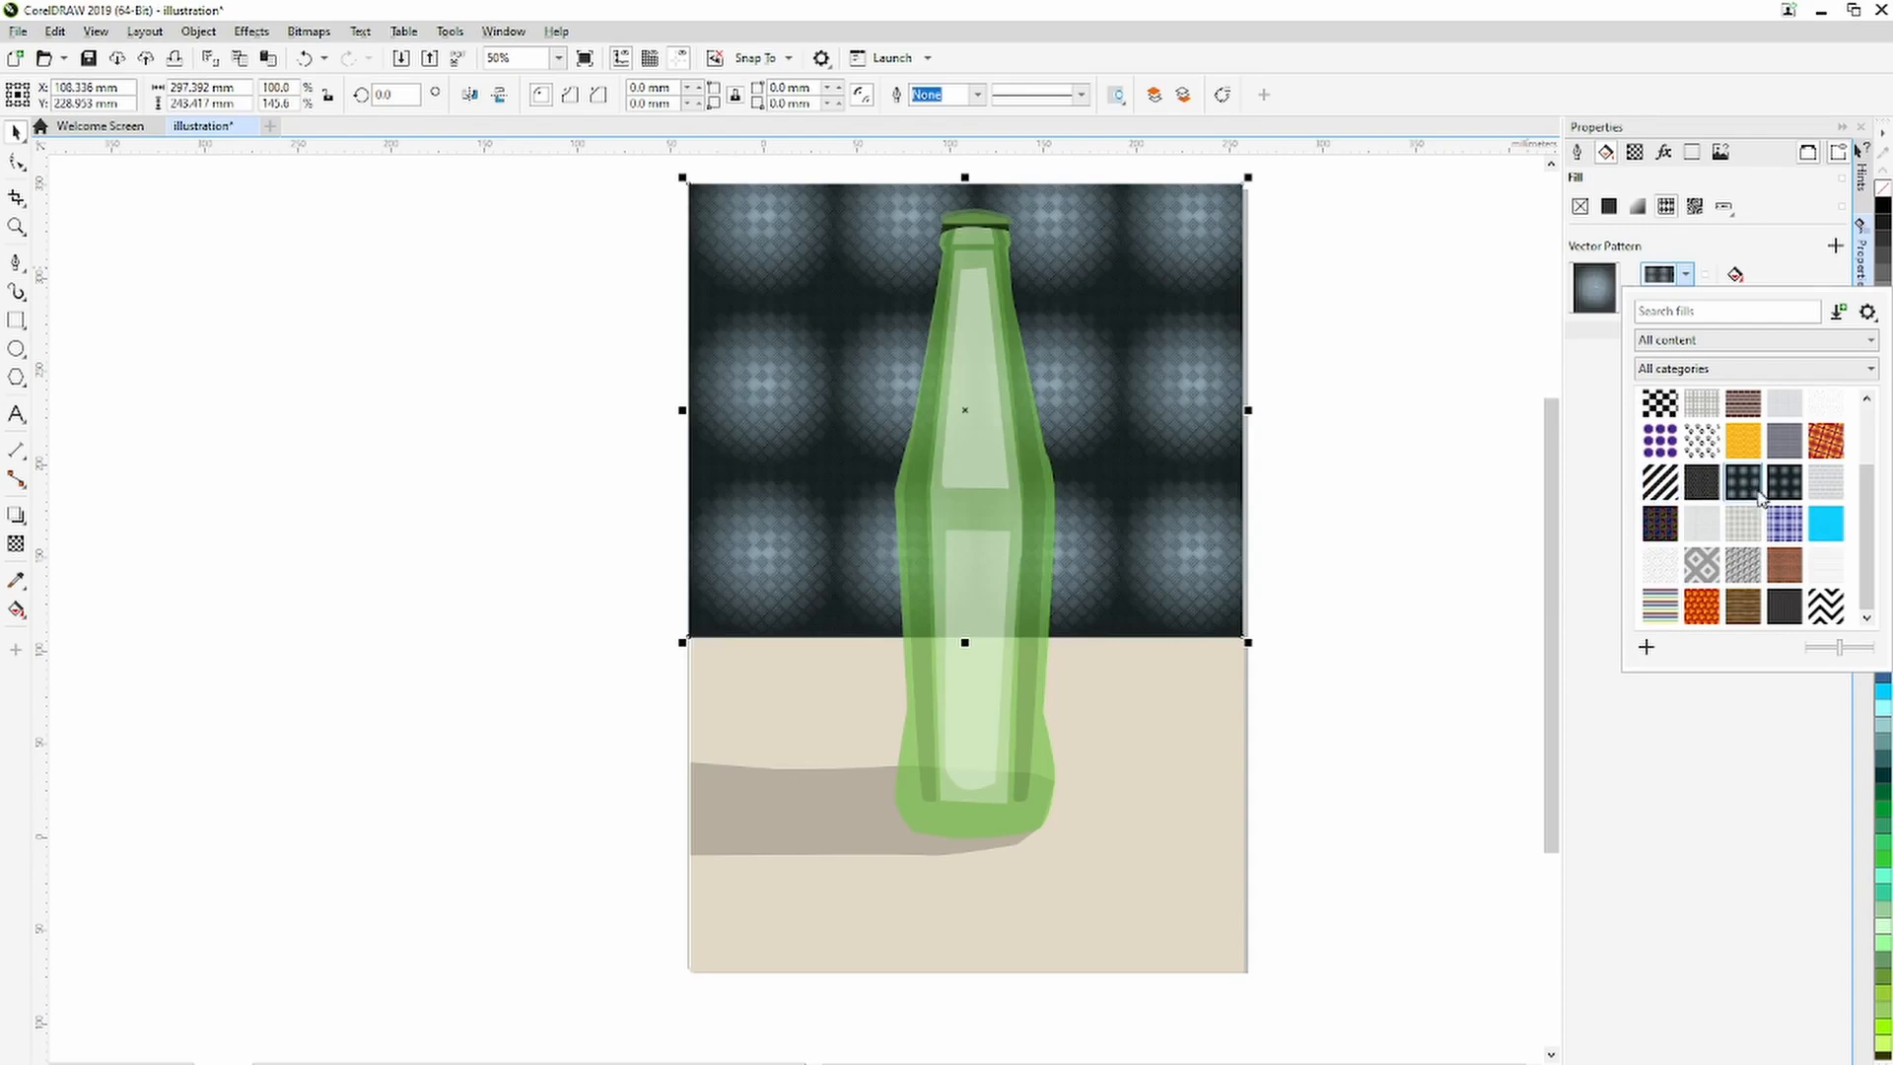
left_click(1742, 441)
left_click(1742, 404)
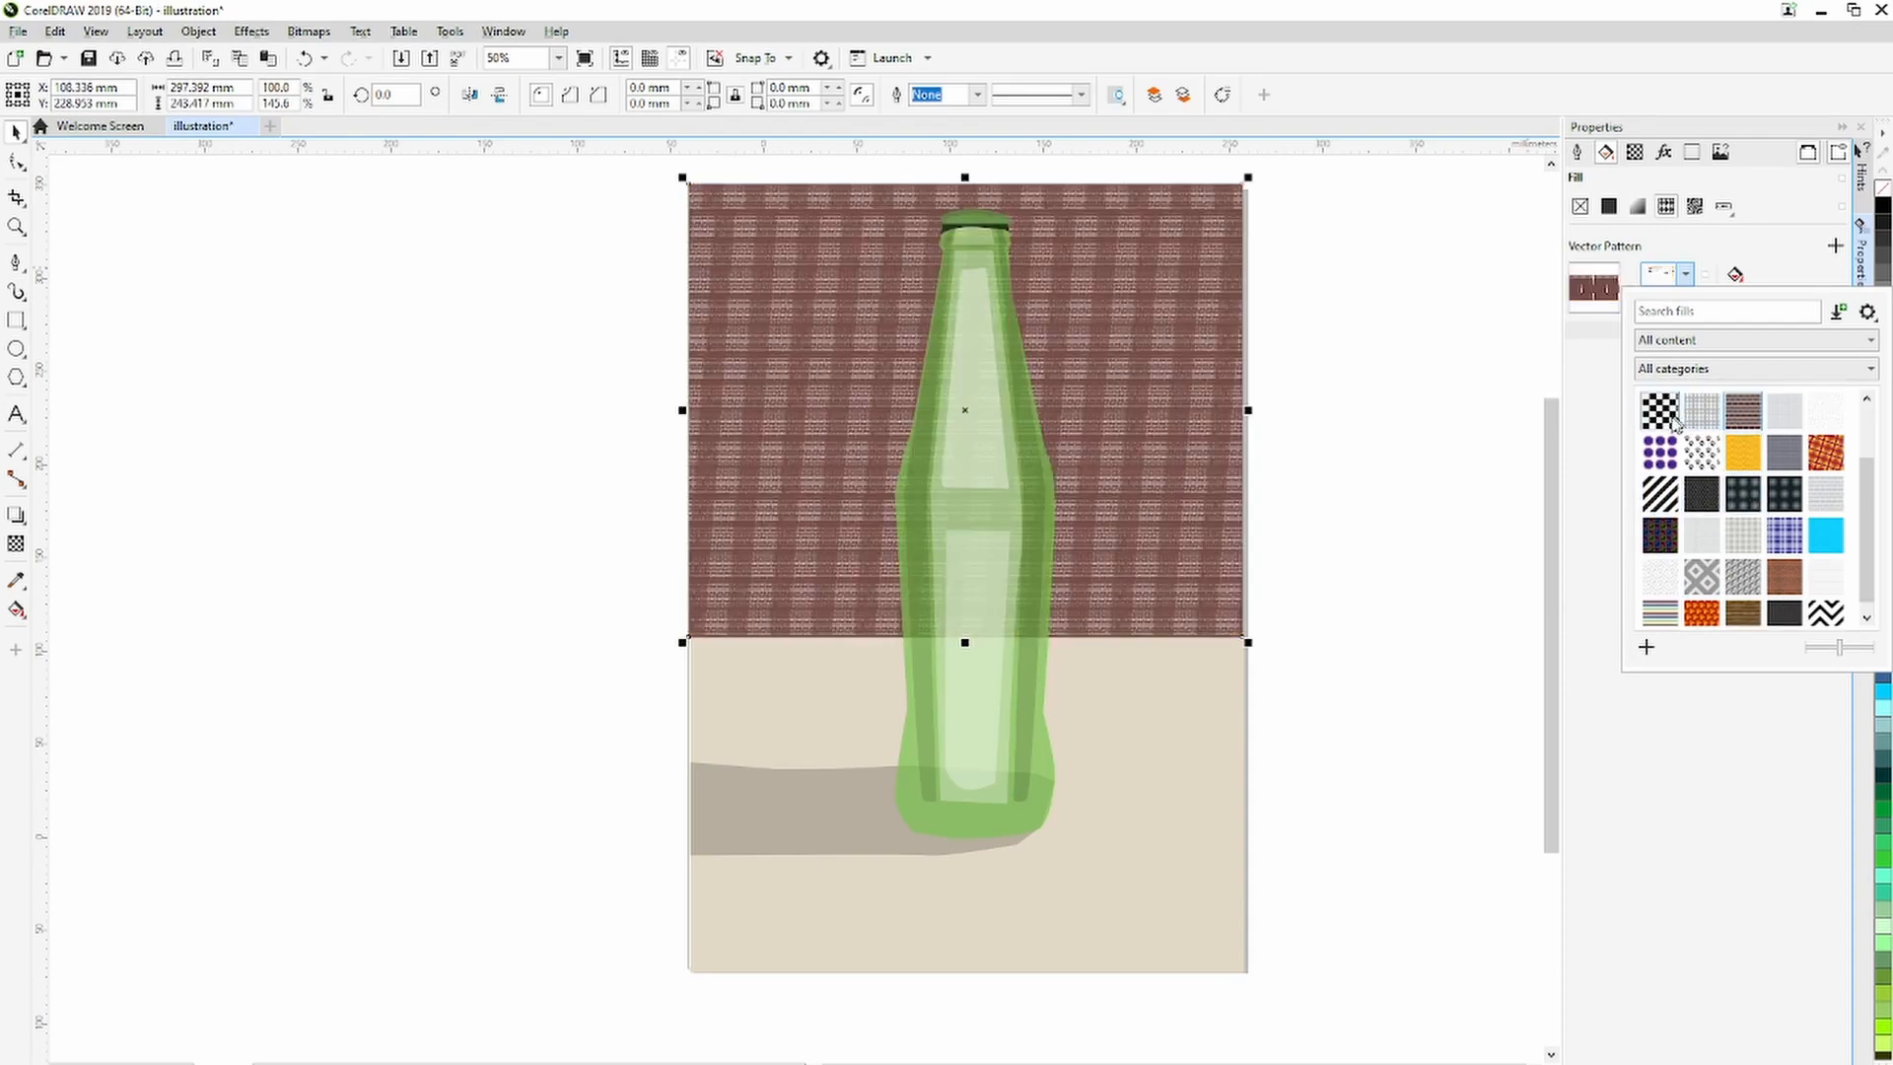
Give the upper background rectangle a linear fountain fill and set its end colour to dark mauve #876565.
left_click(1636, 204)
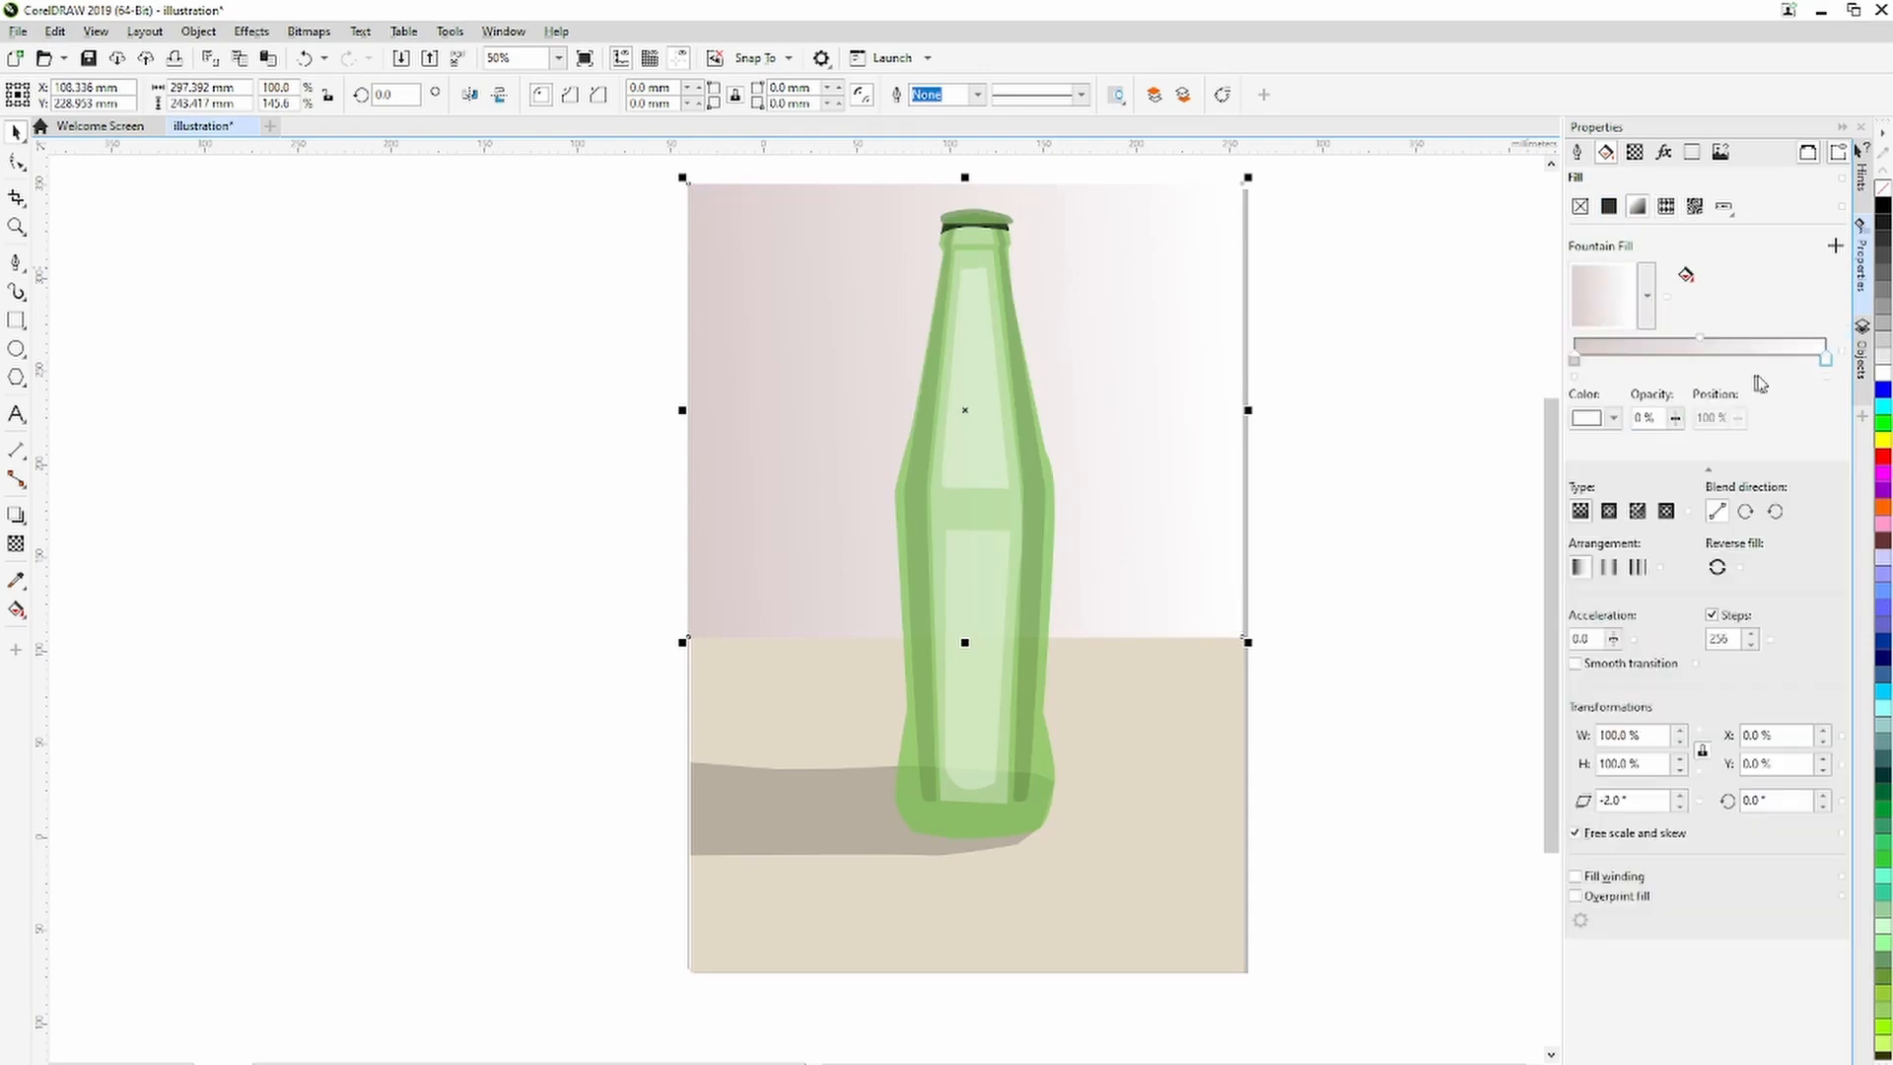
left_click(1825, 359)
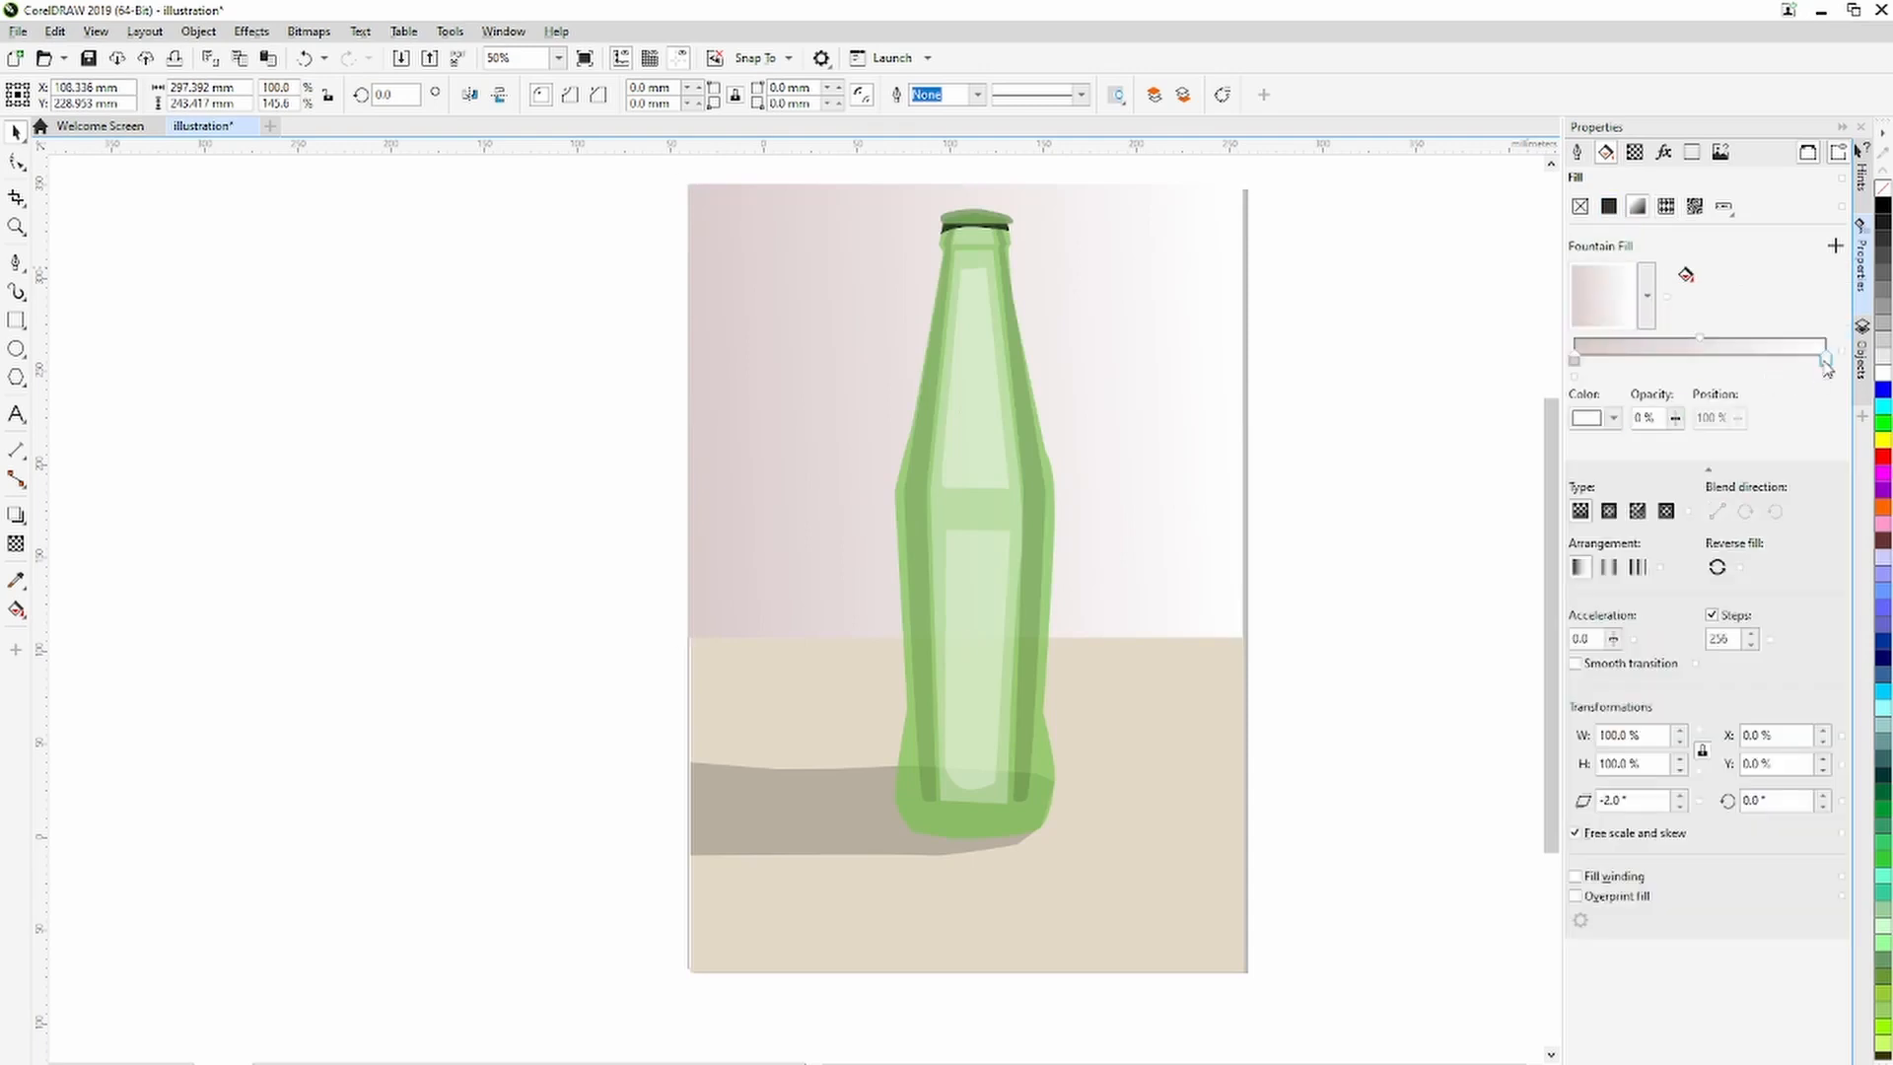
left_click(1594, 418)
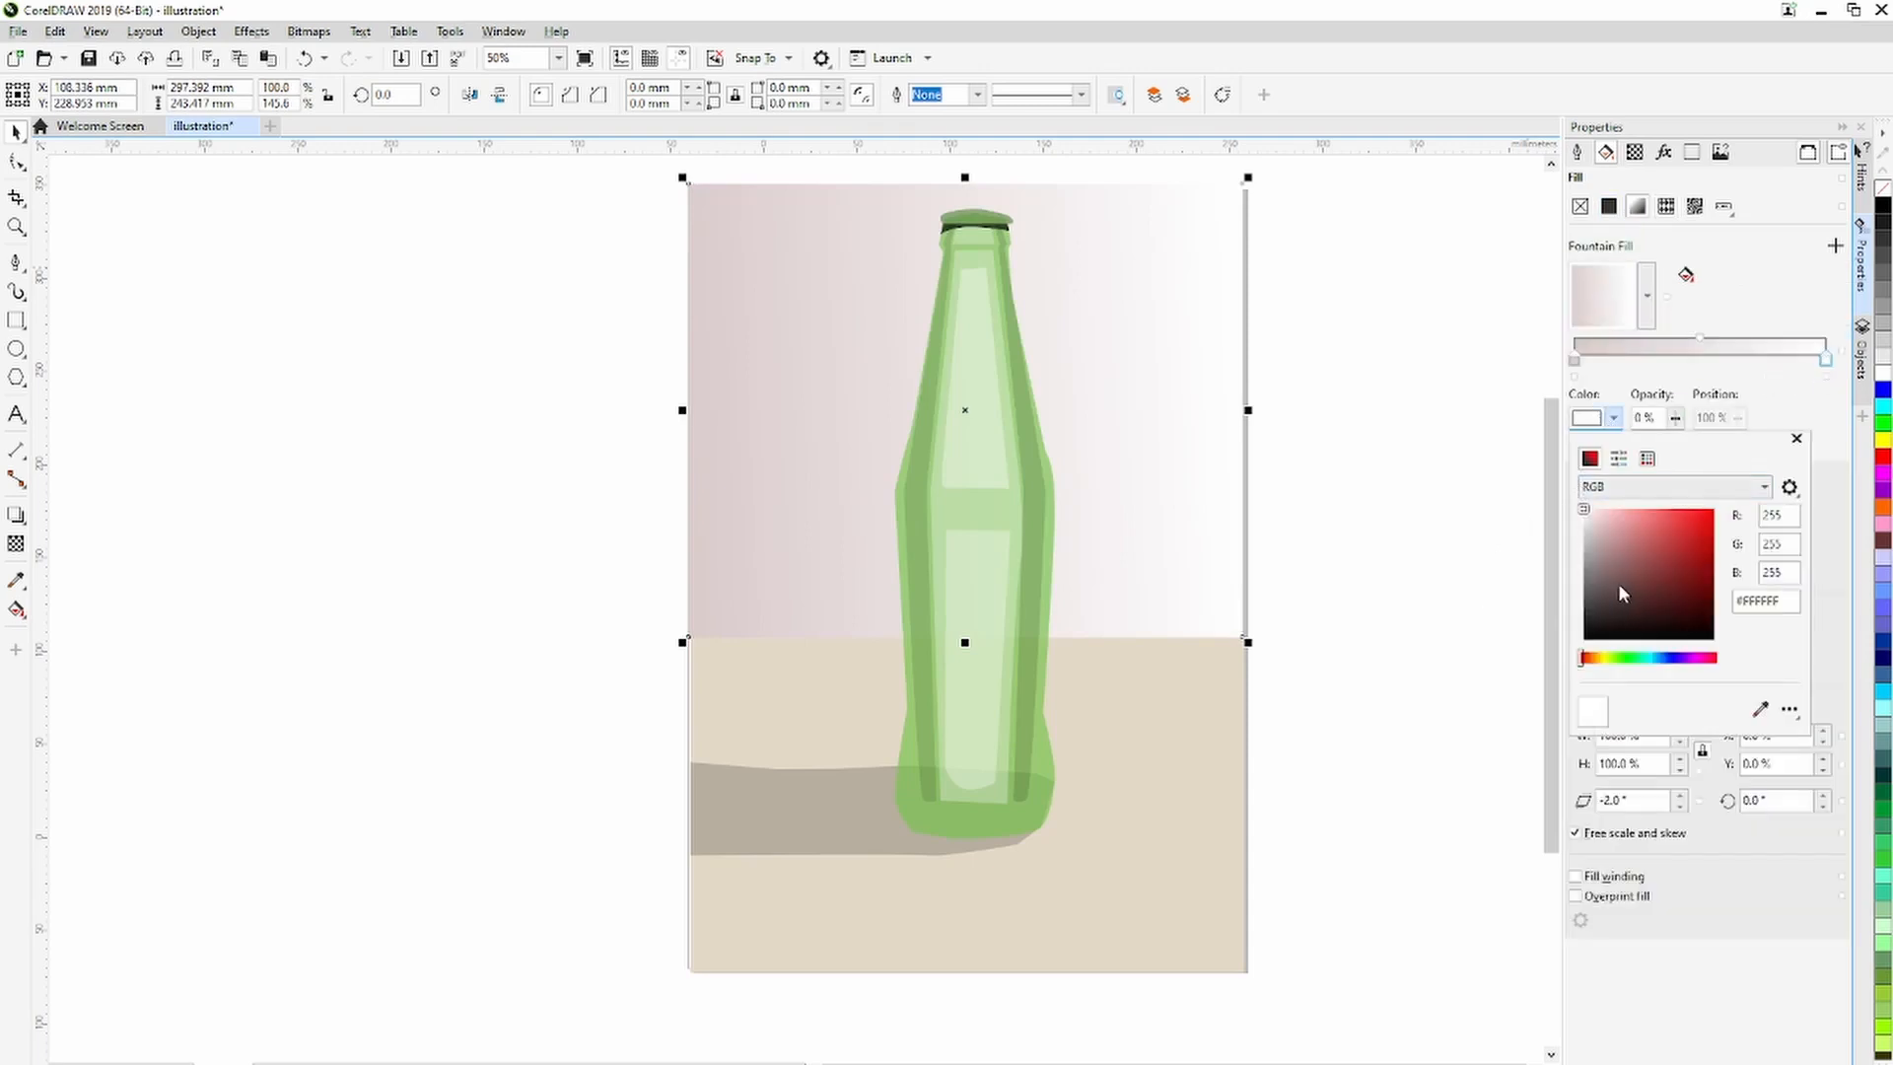
mouse_move(1615, 582)
left_mouse_down()
mouse_move(1595, 594)
mouse_move(1616, 574)
left_mouse_up()
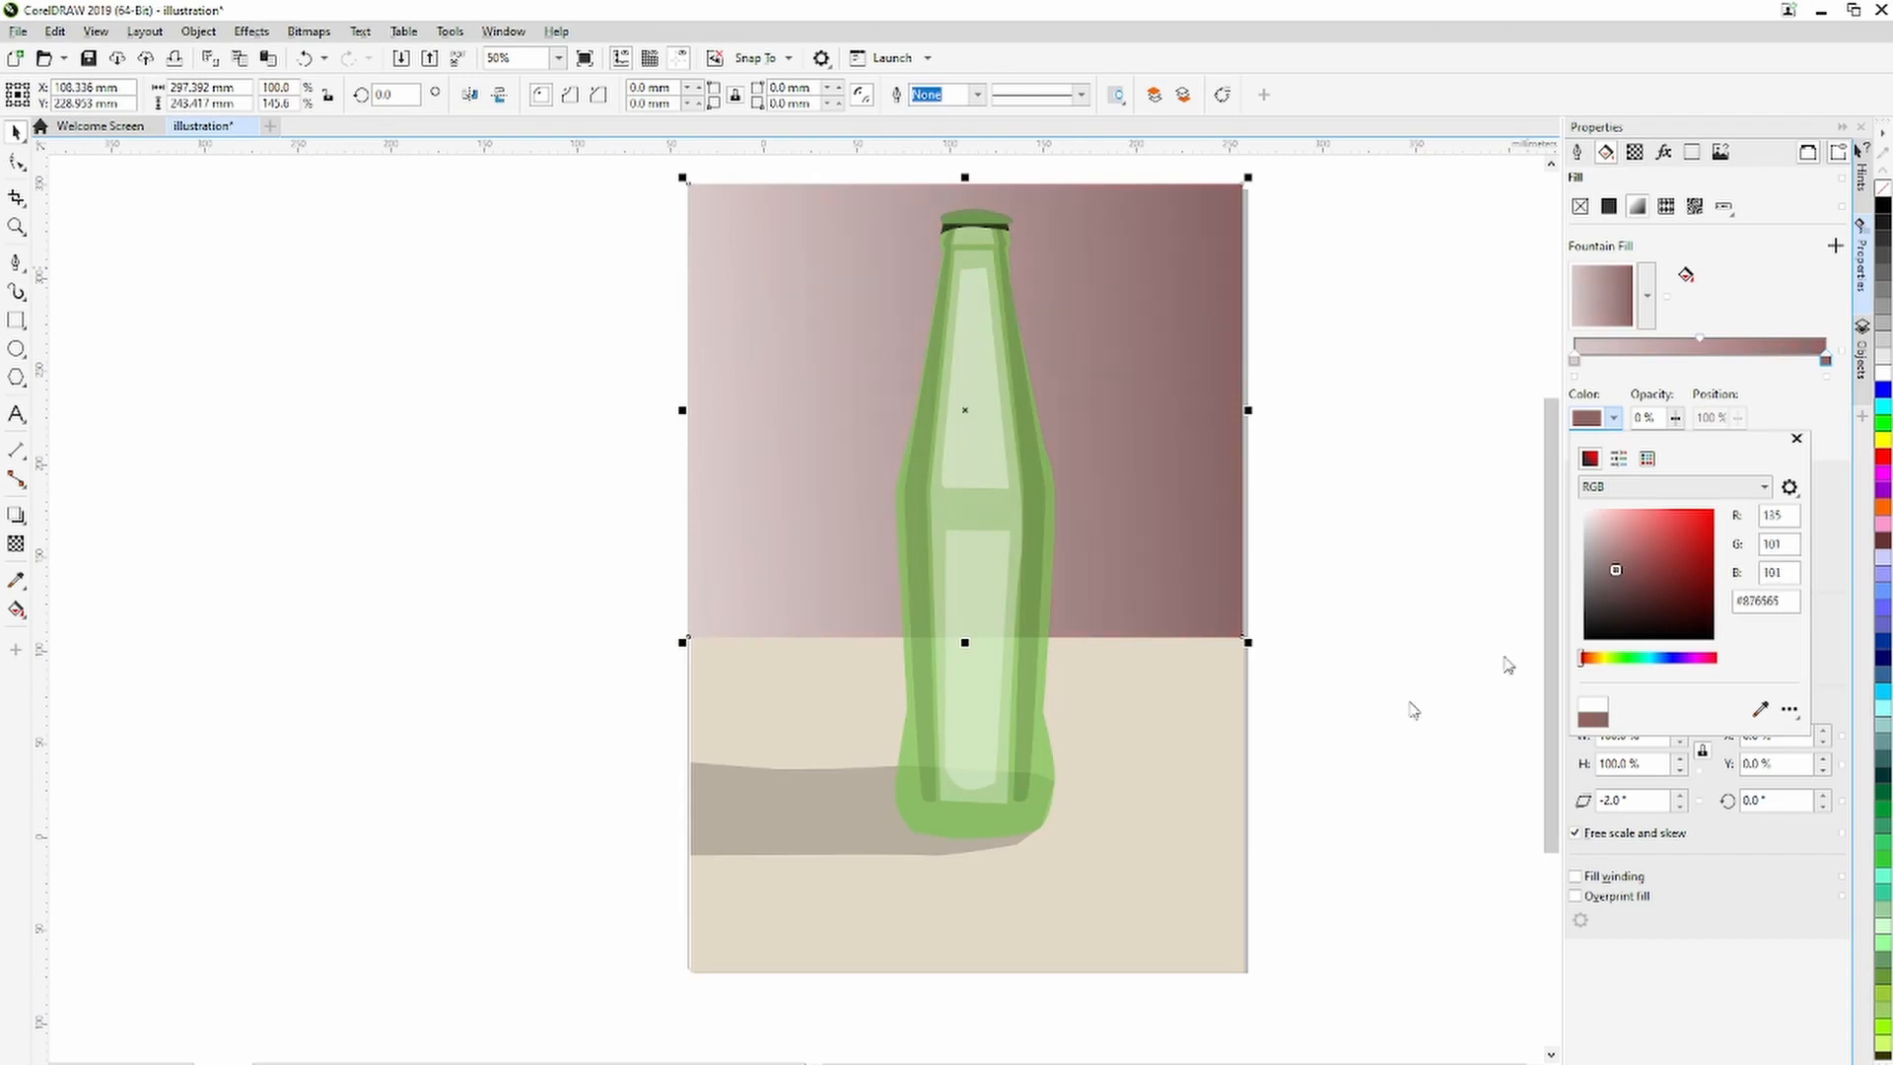
left_click(1345, 775)
Set the start colour of the upper background's fountain fill by sampling the dark mauve #8B6A6A from the rectangle's right side.
left_click(1048, 885)
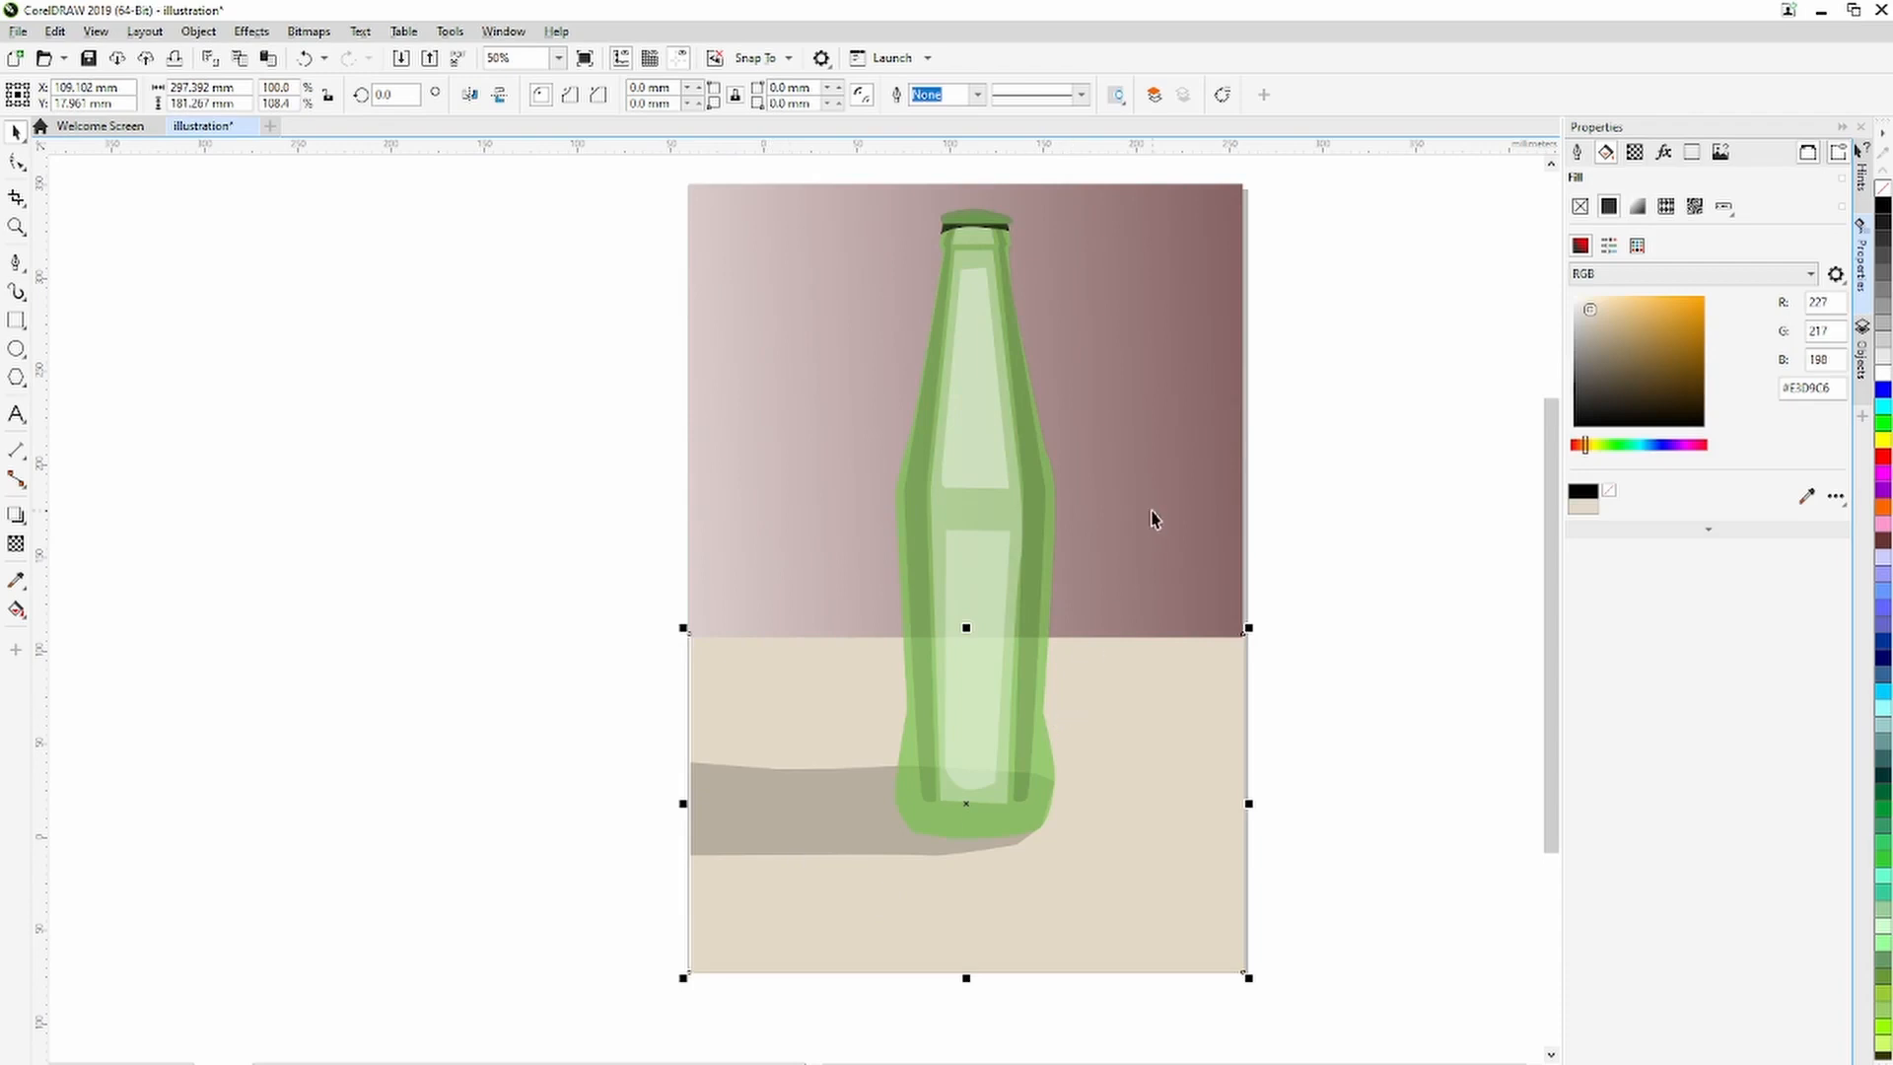
left_click(1119, 523)
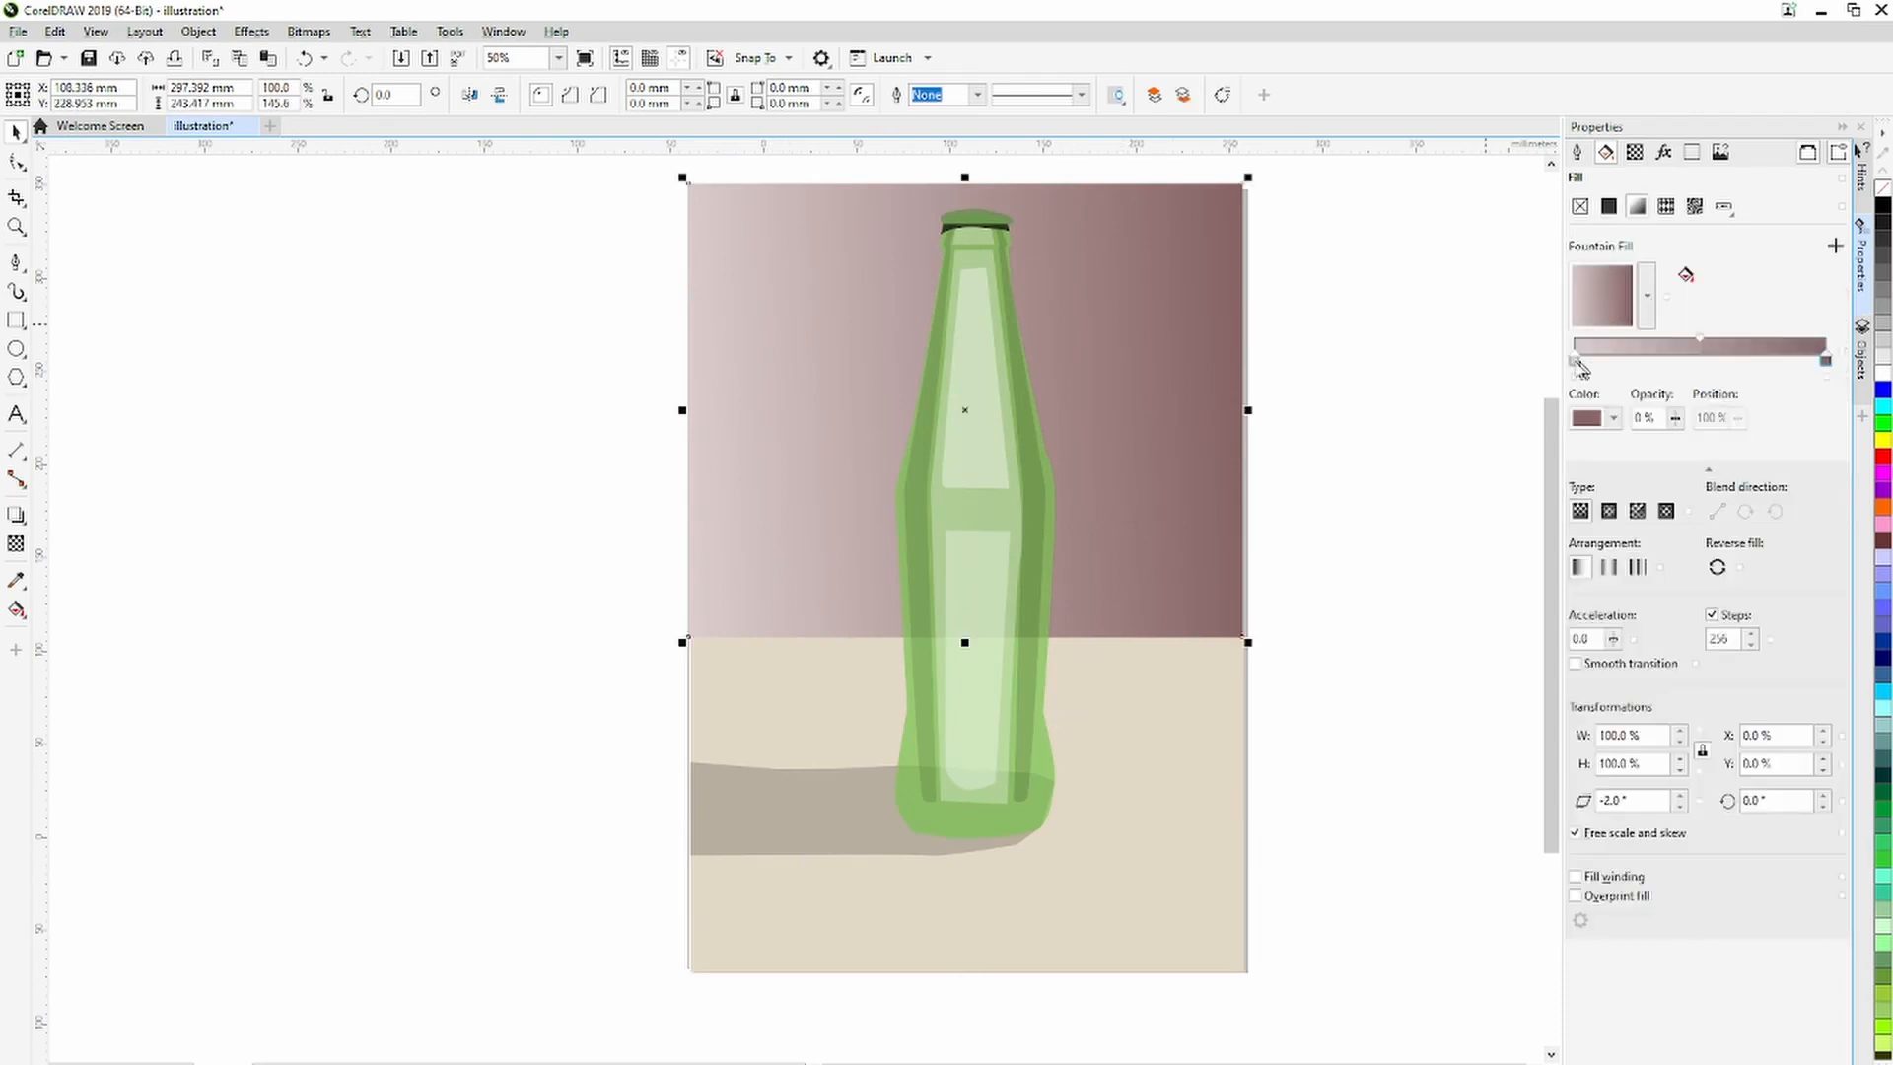
left_click(1576, 363)
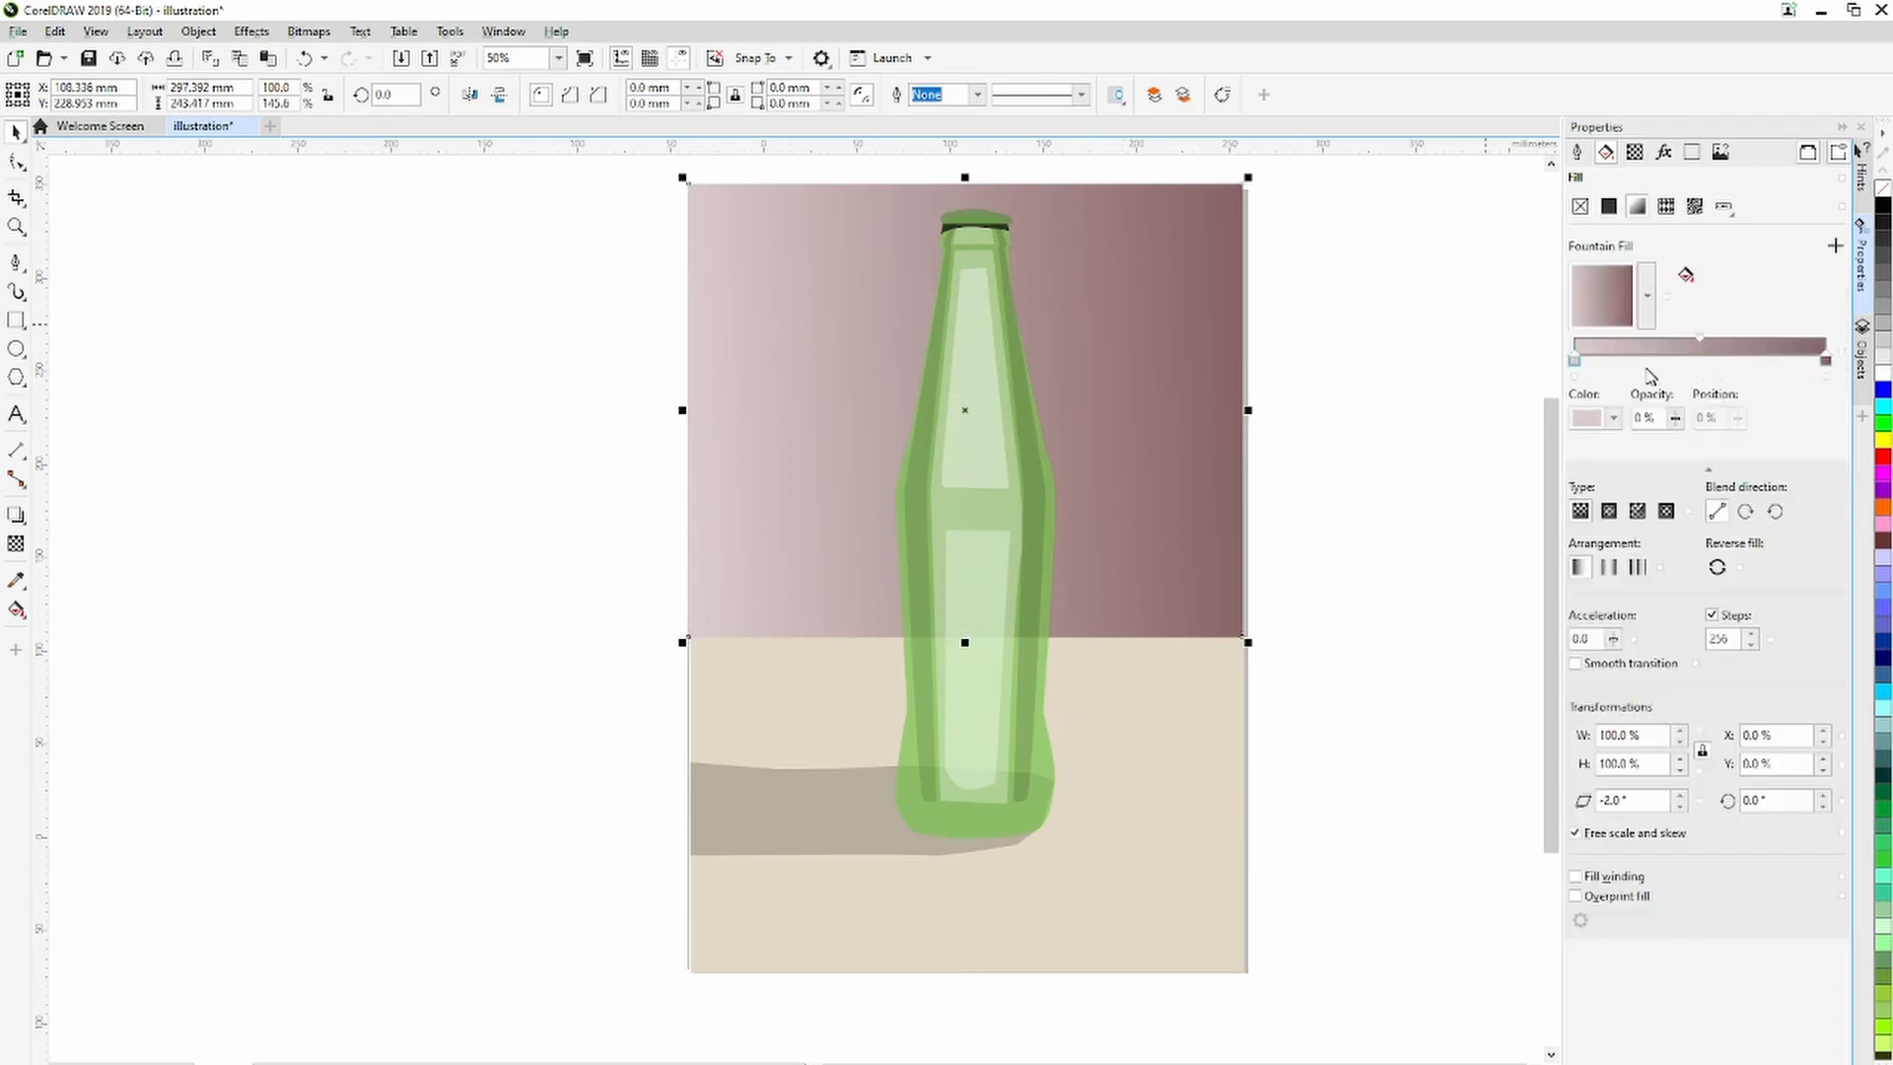
left_click(1607, 418)
left_click(1759, 711)
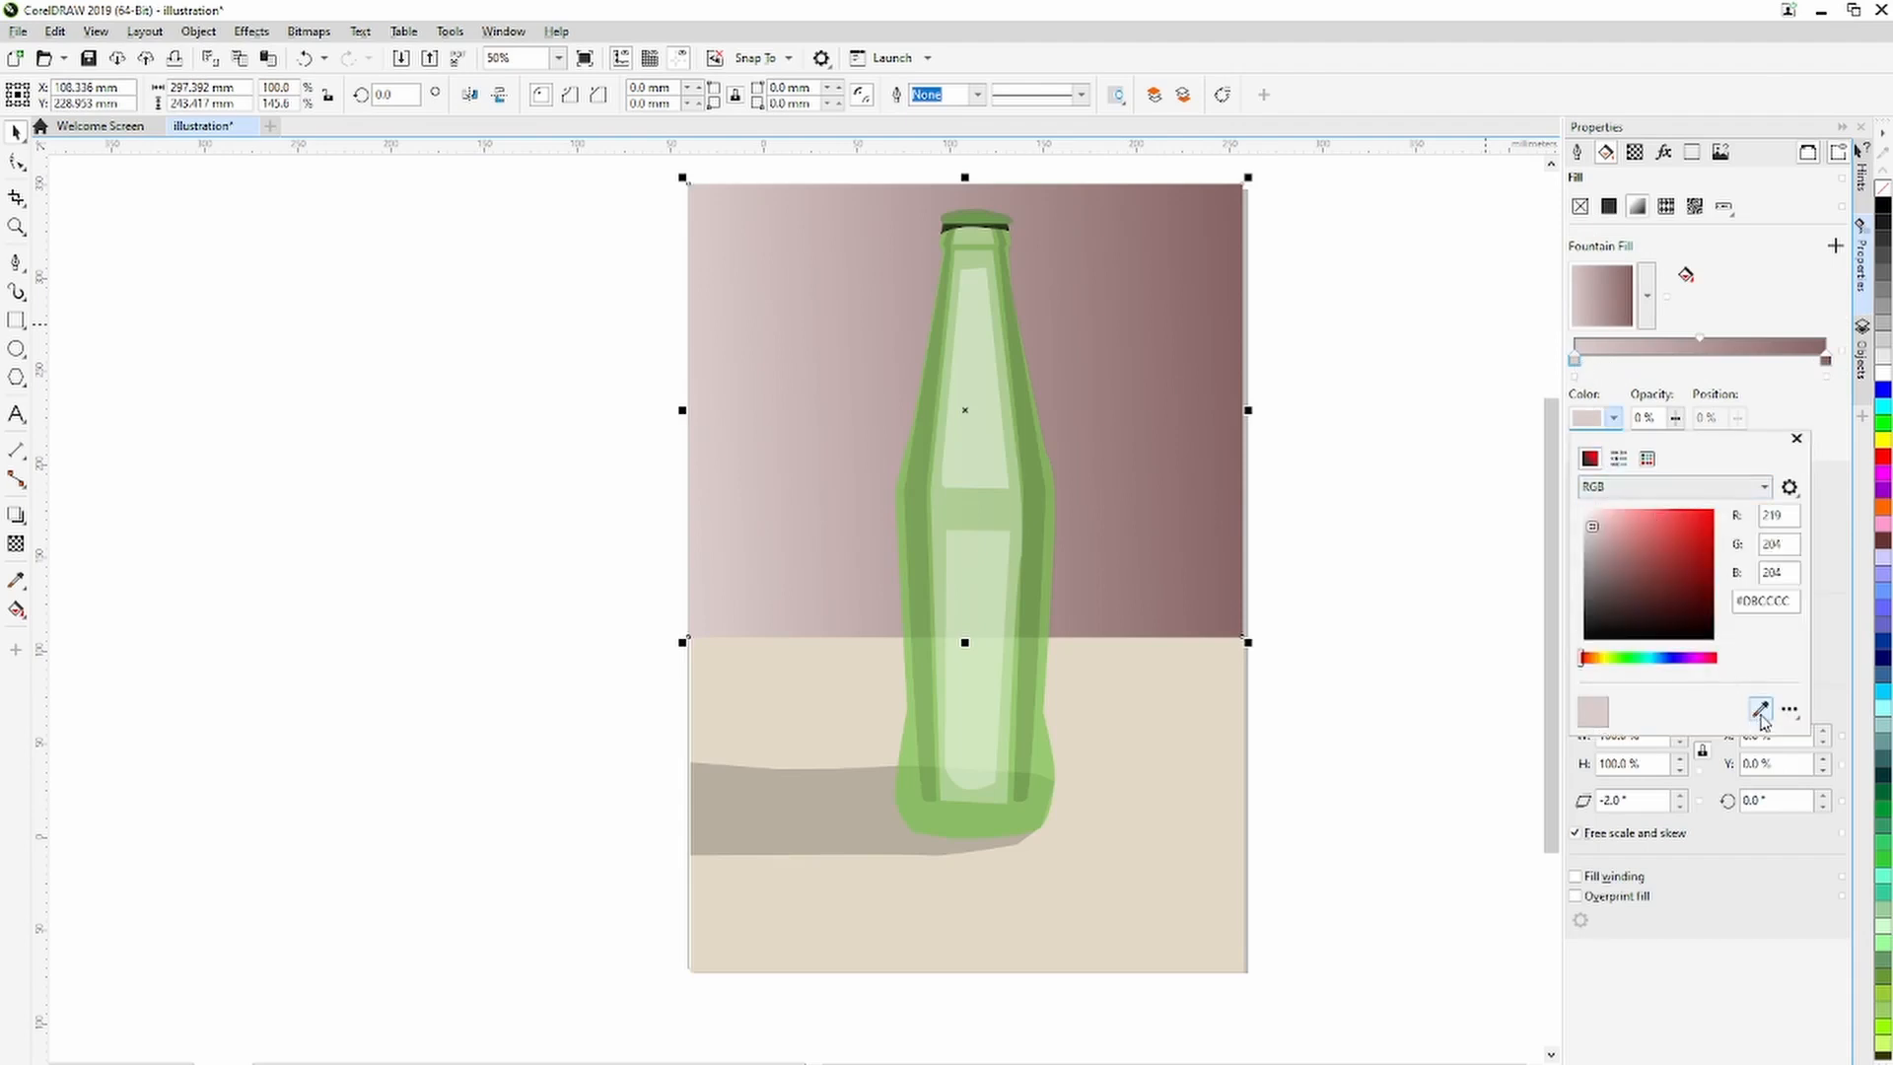
left_click(1213, 340)
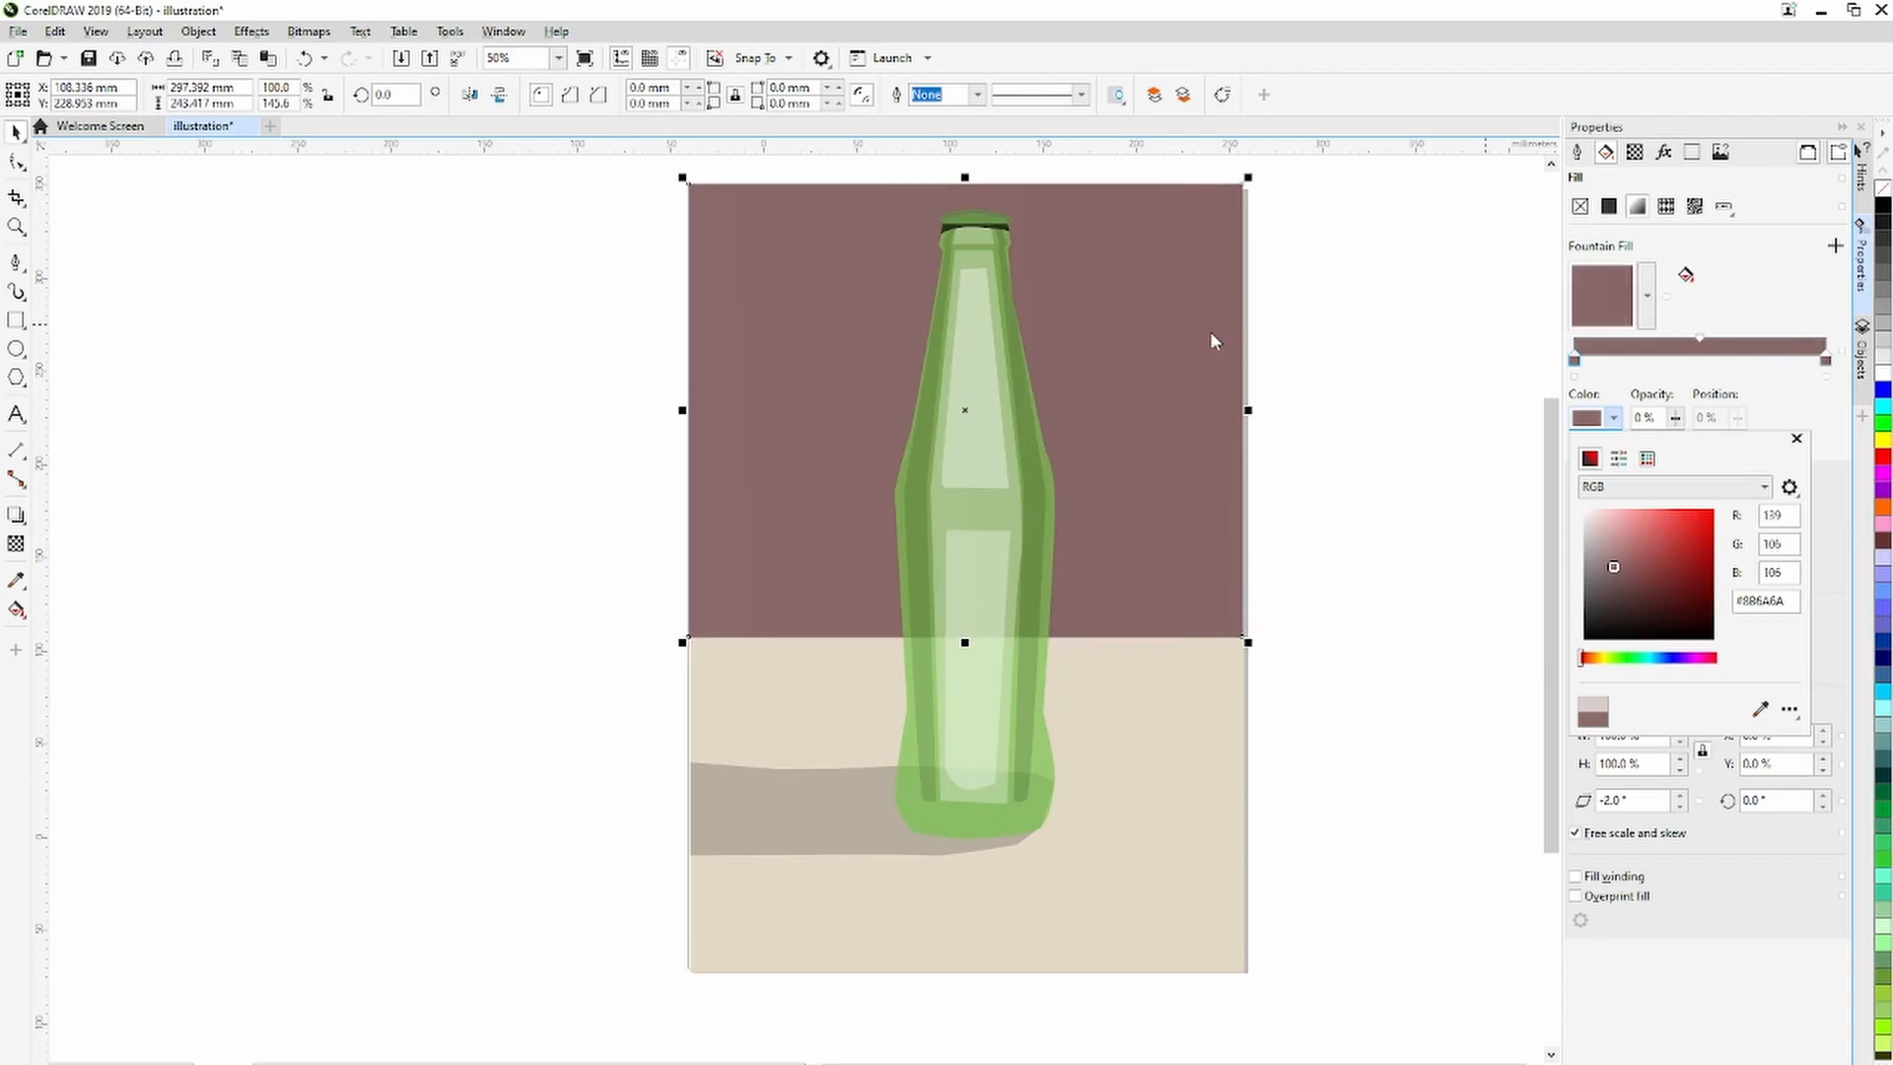
Set the end colour of the upper background's fountain fill to pale pink #DBCECE.
left_click(1826, 361)
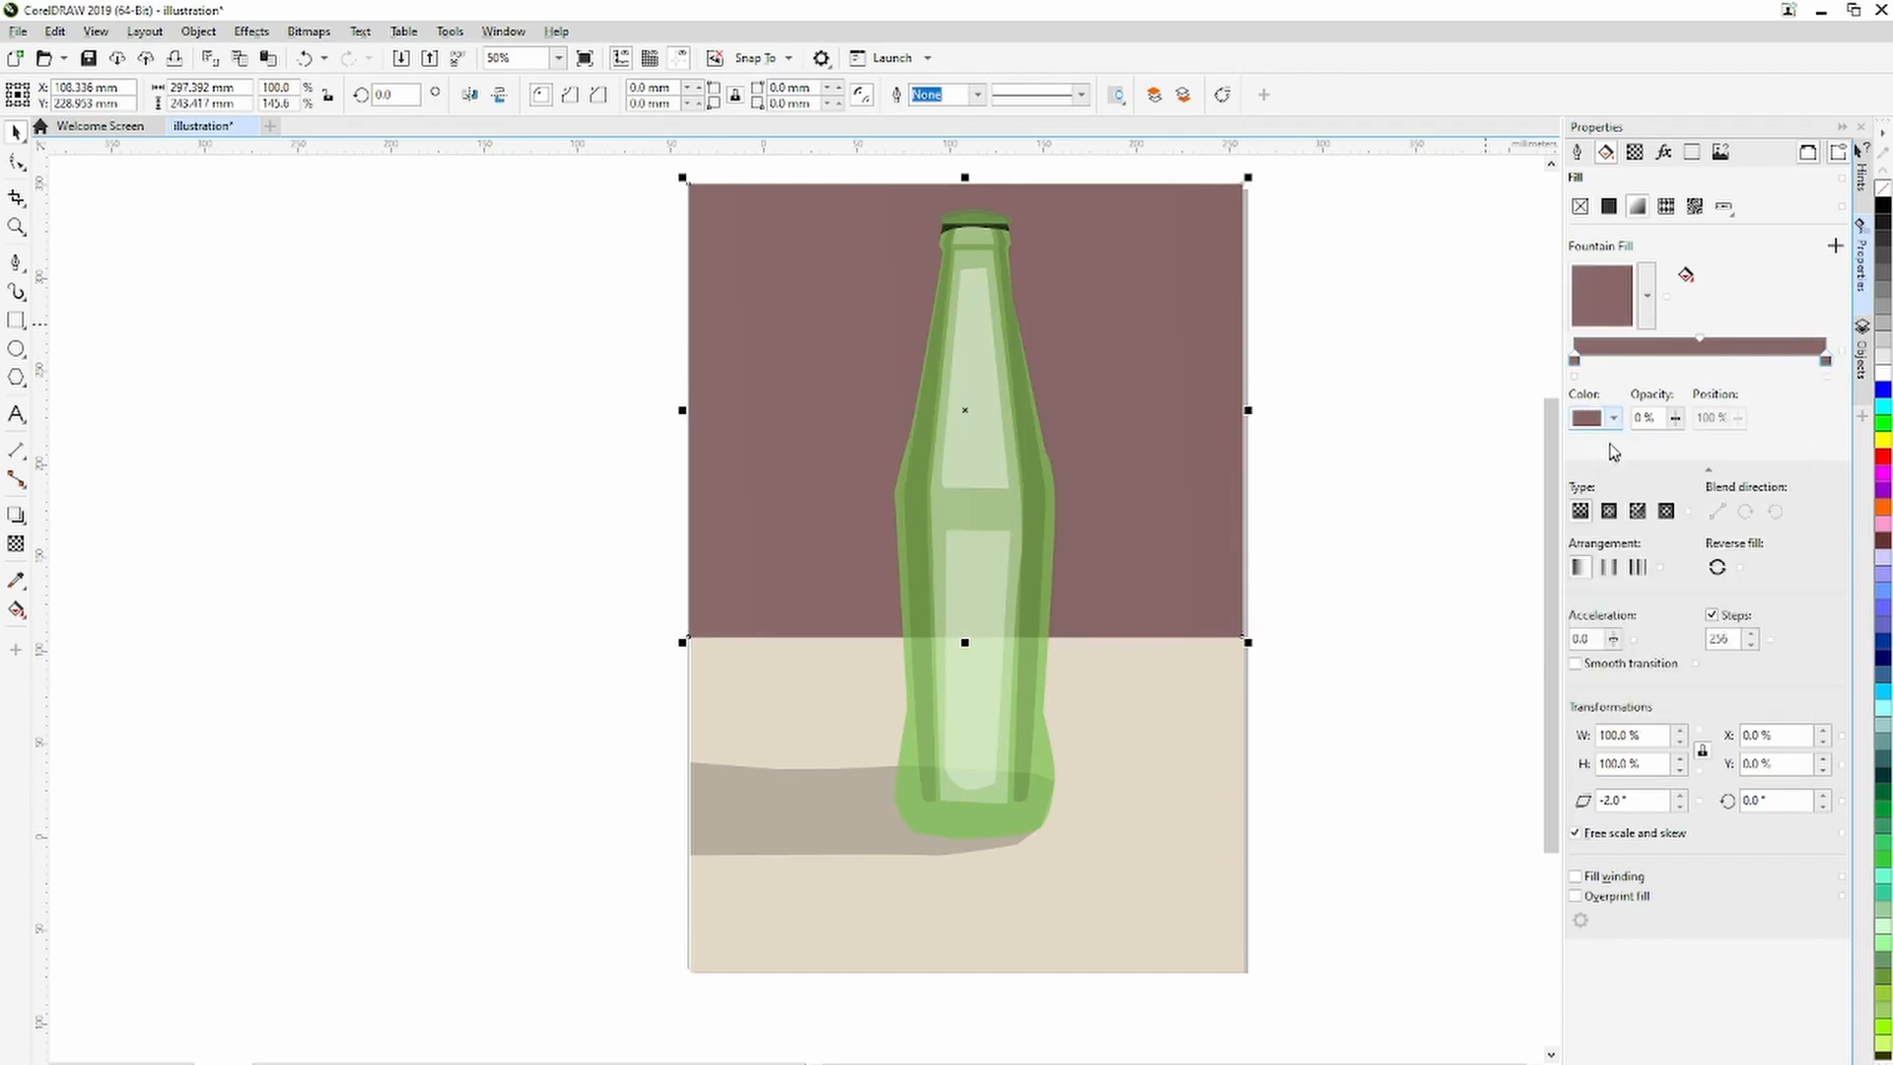
left_click(1613, 417)
left_click(1597, 536)
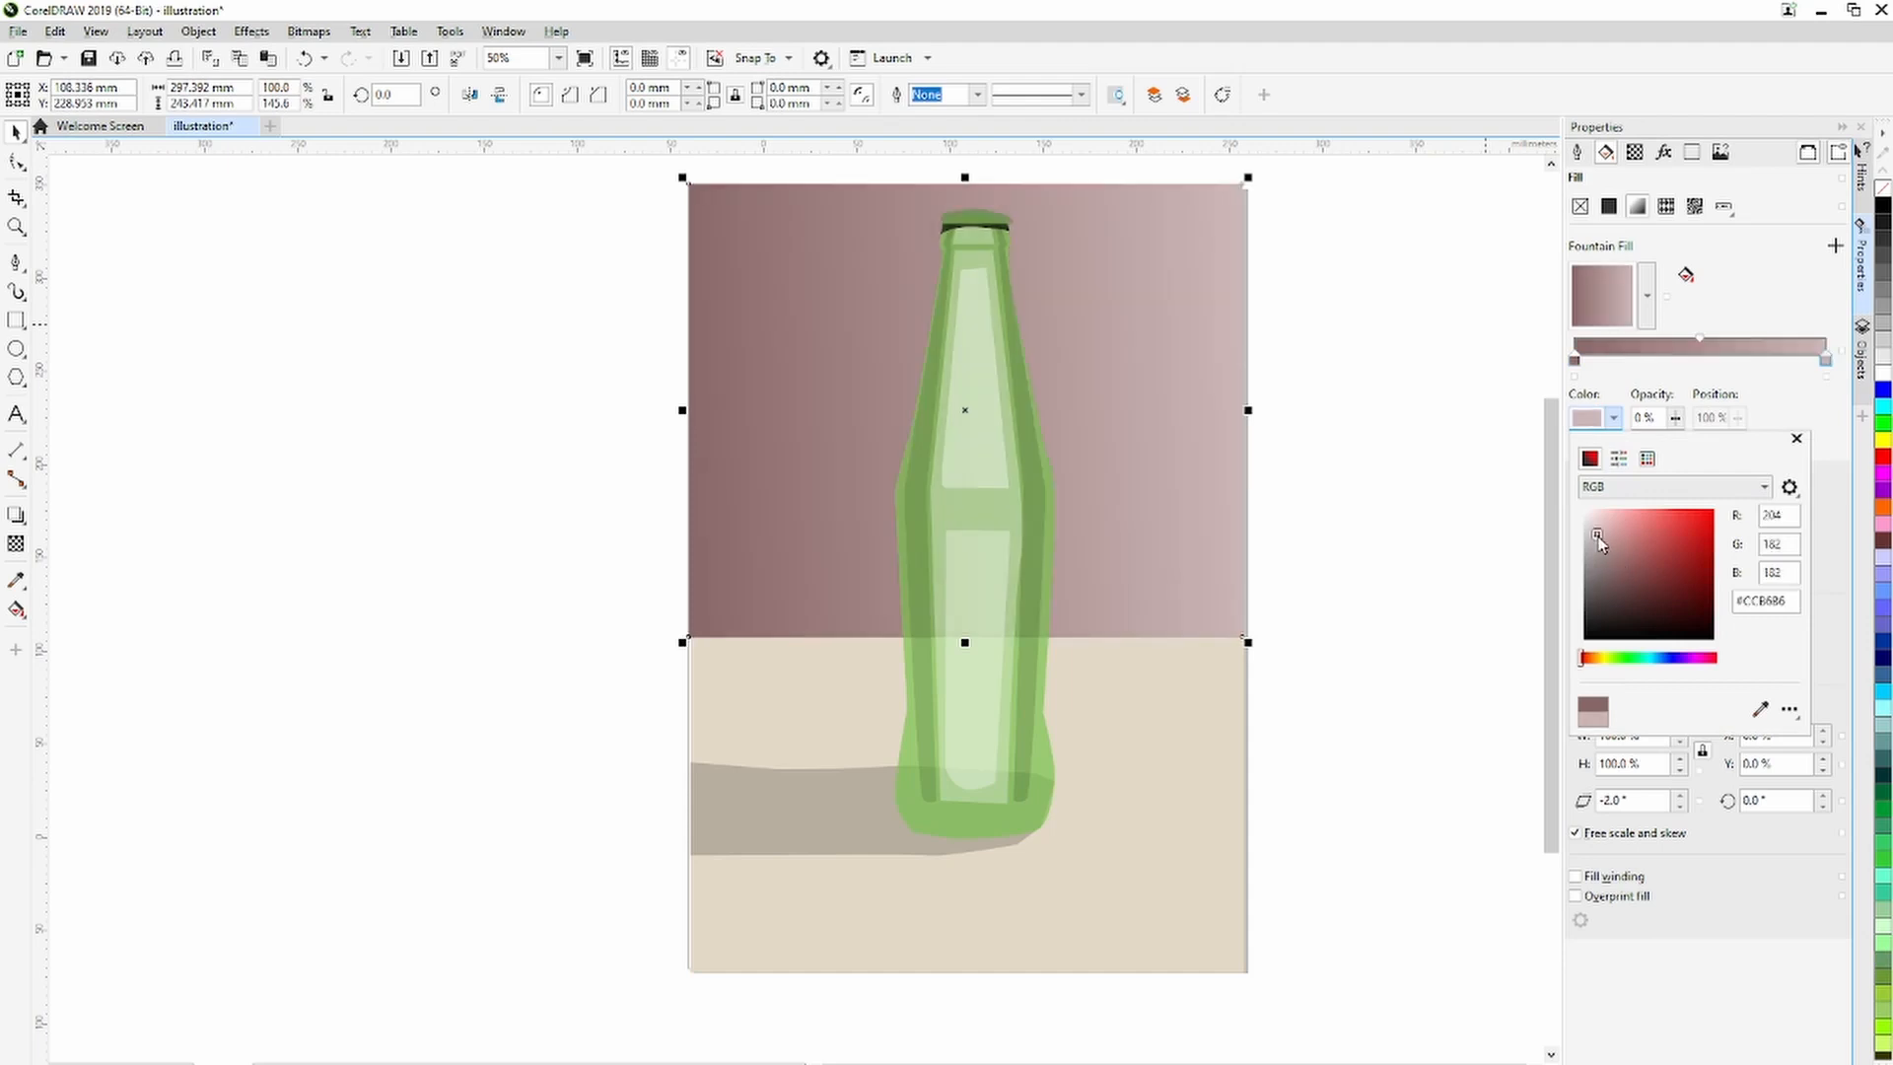
left_click(1594, 531)
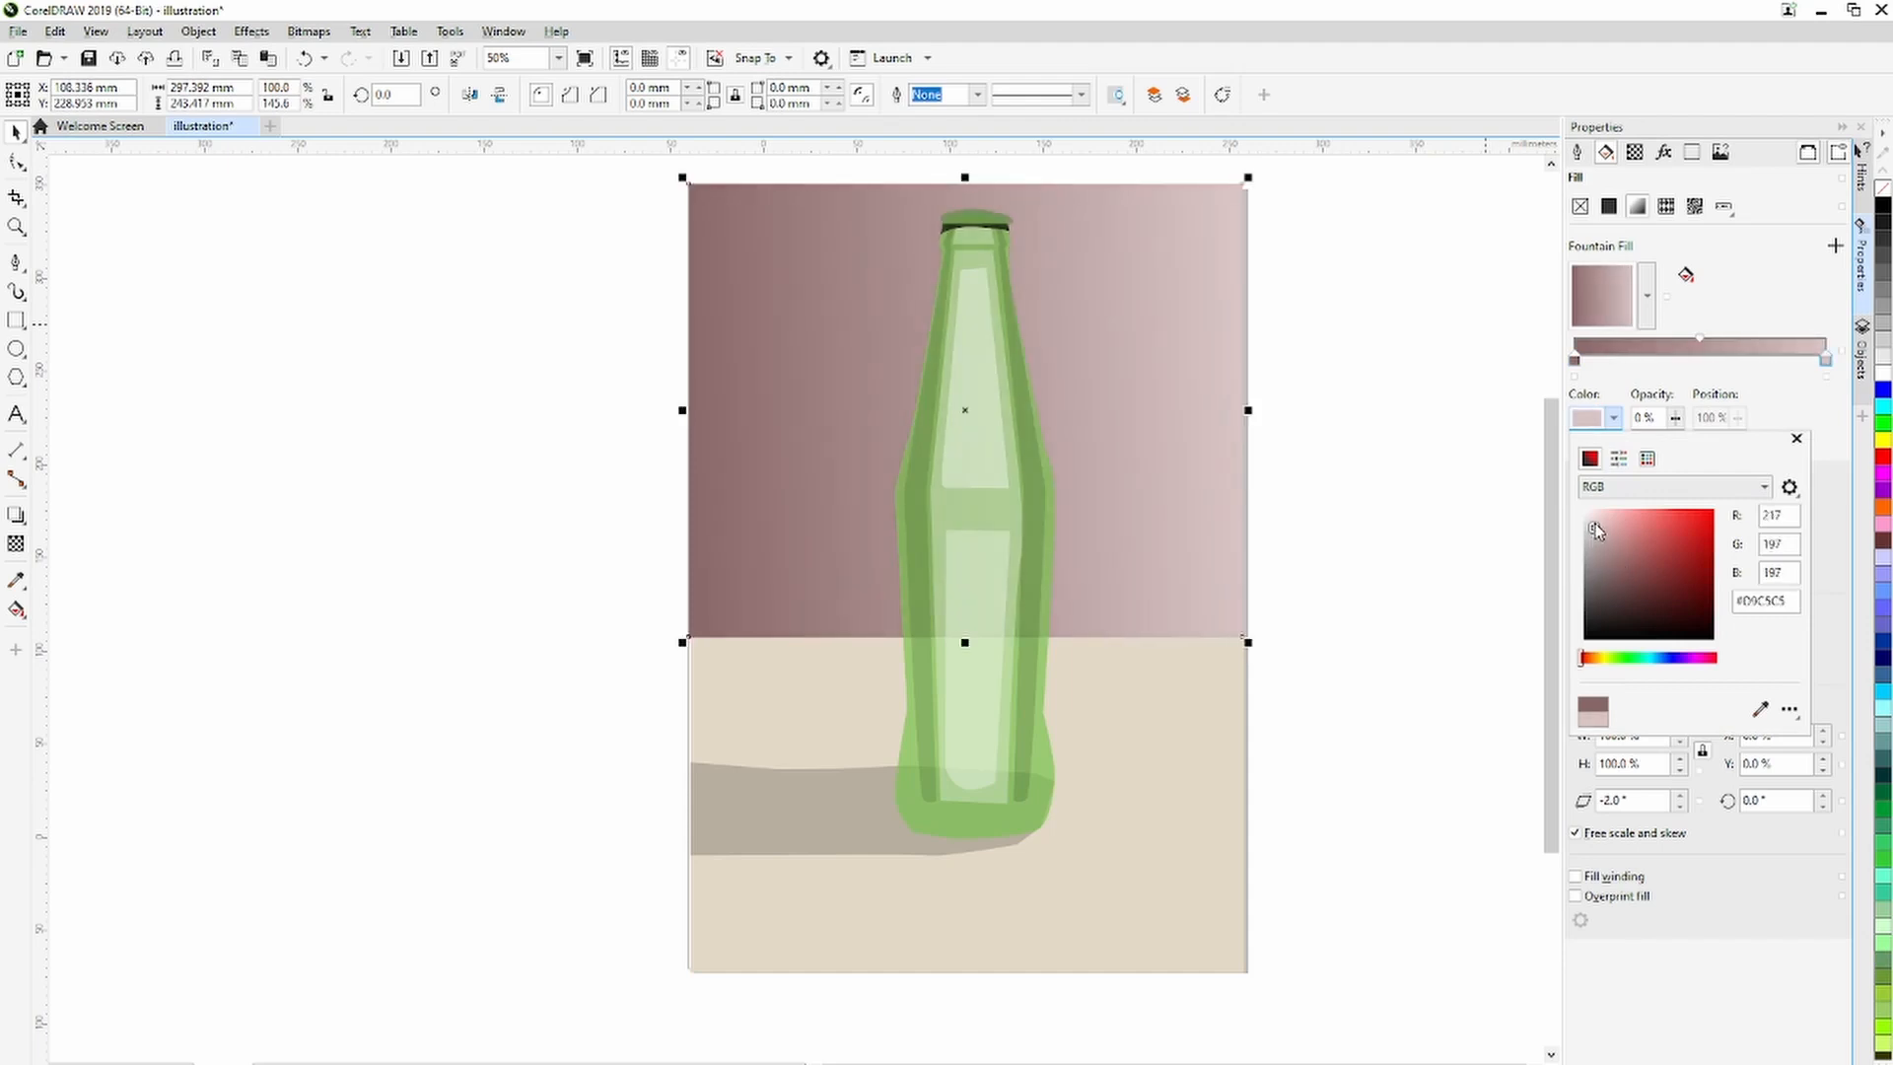
left_click(1591, 524)
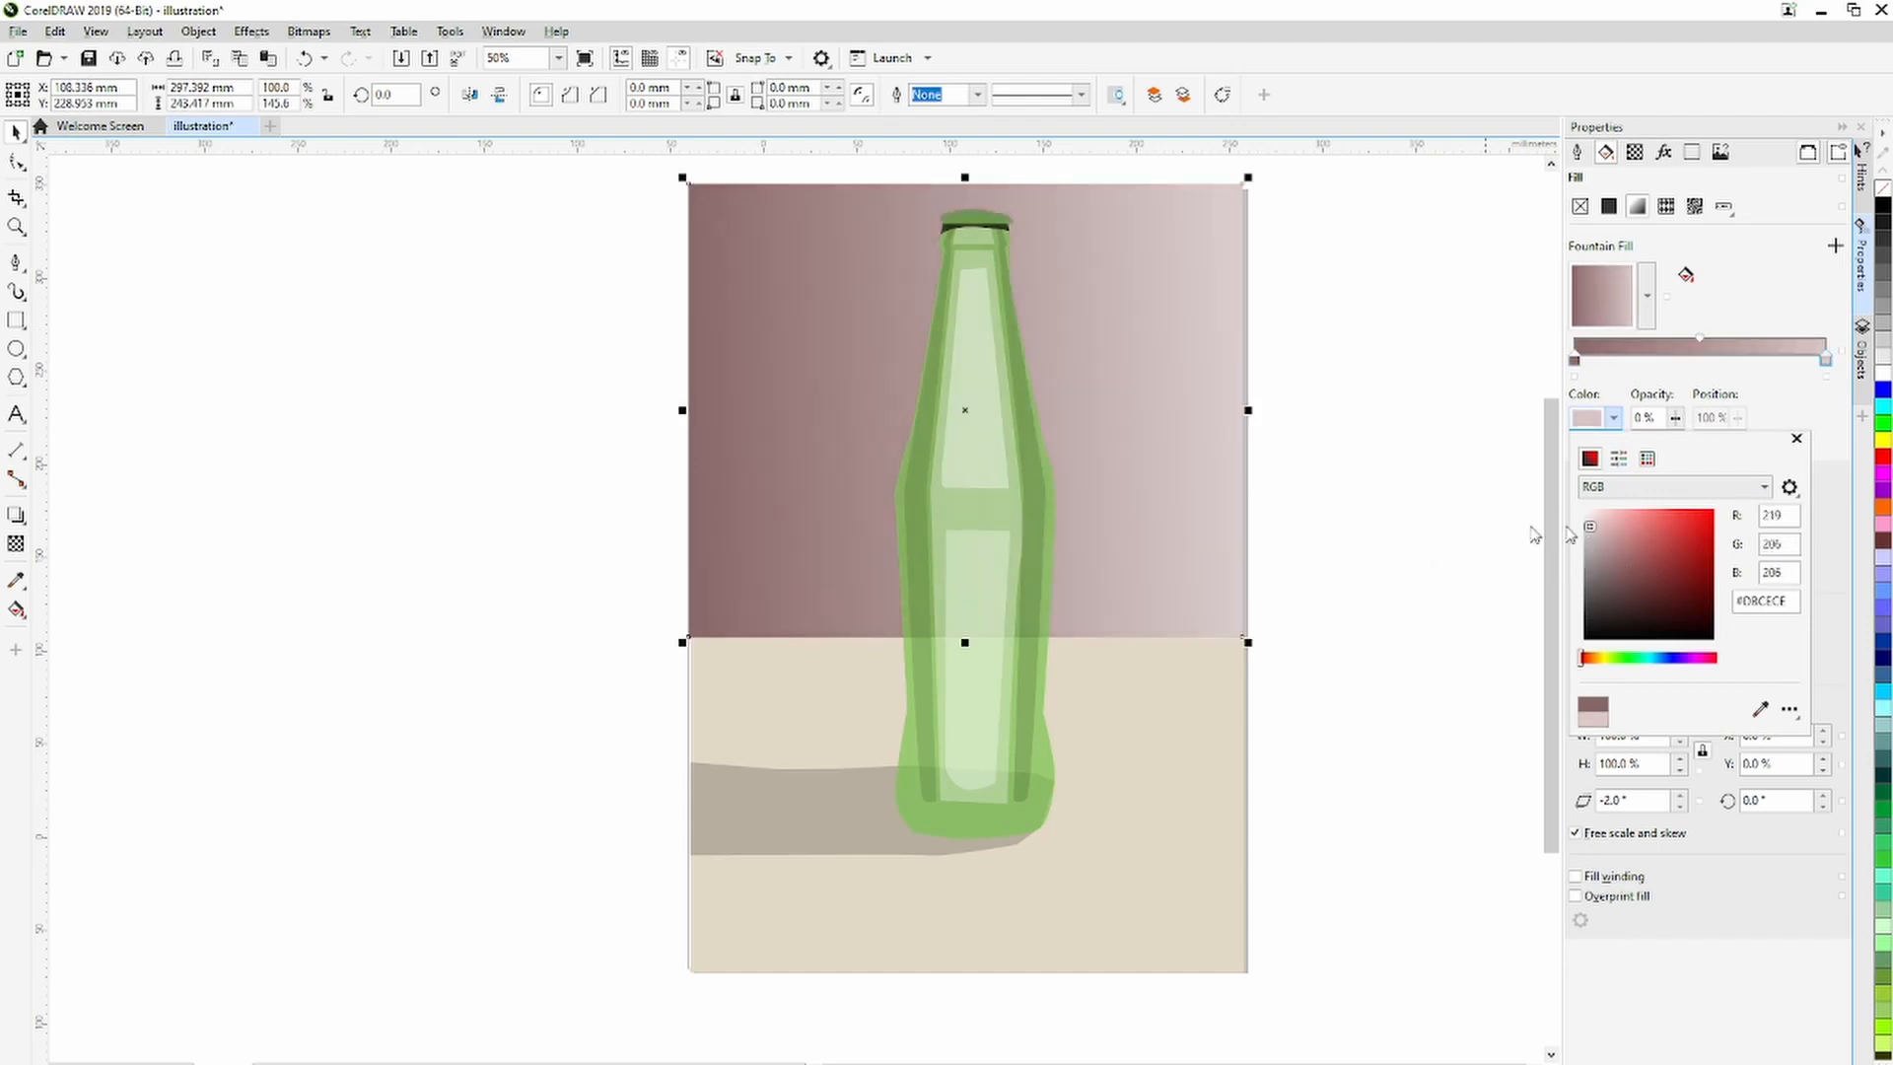
left_click(1436, 522)
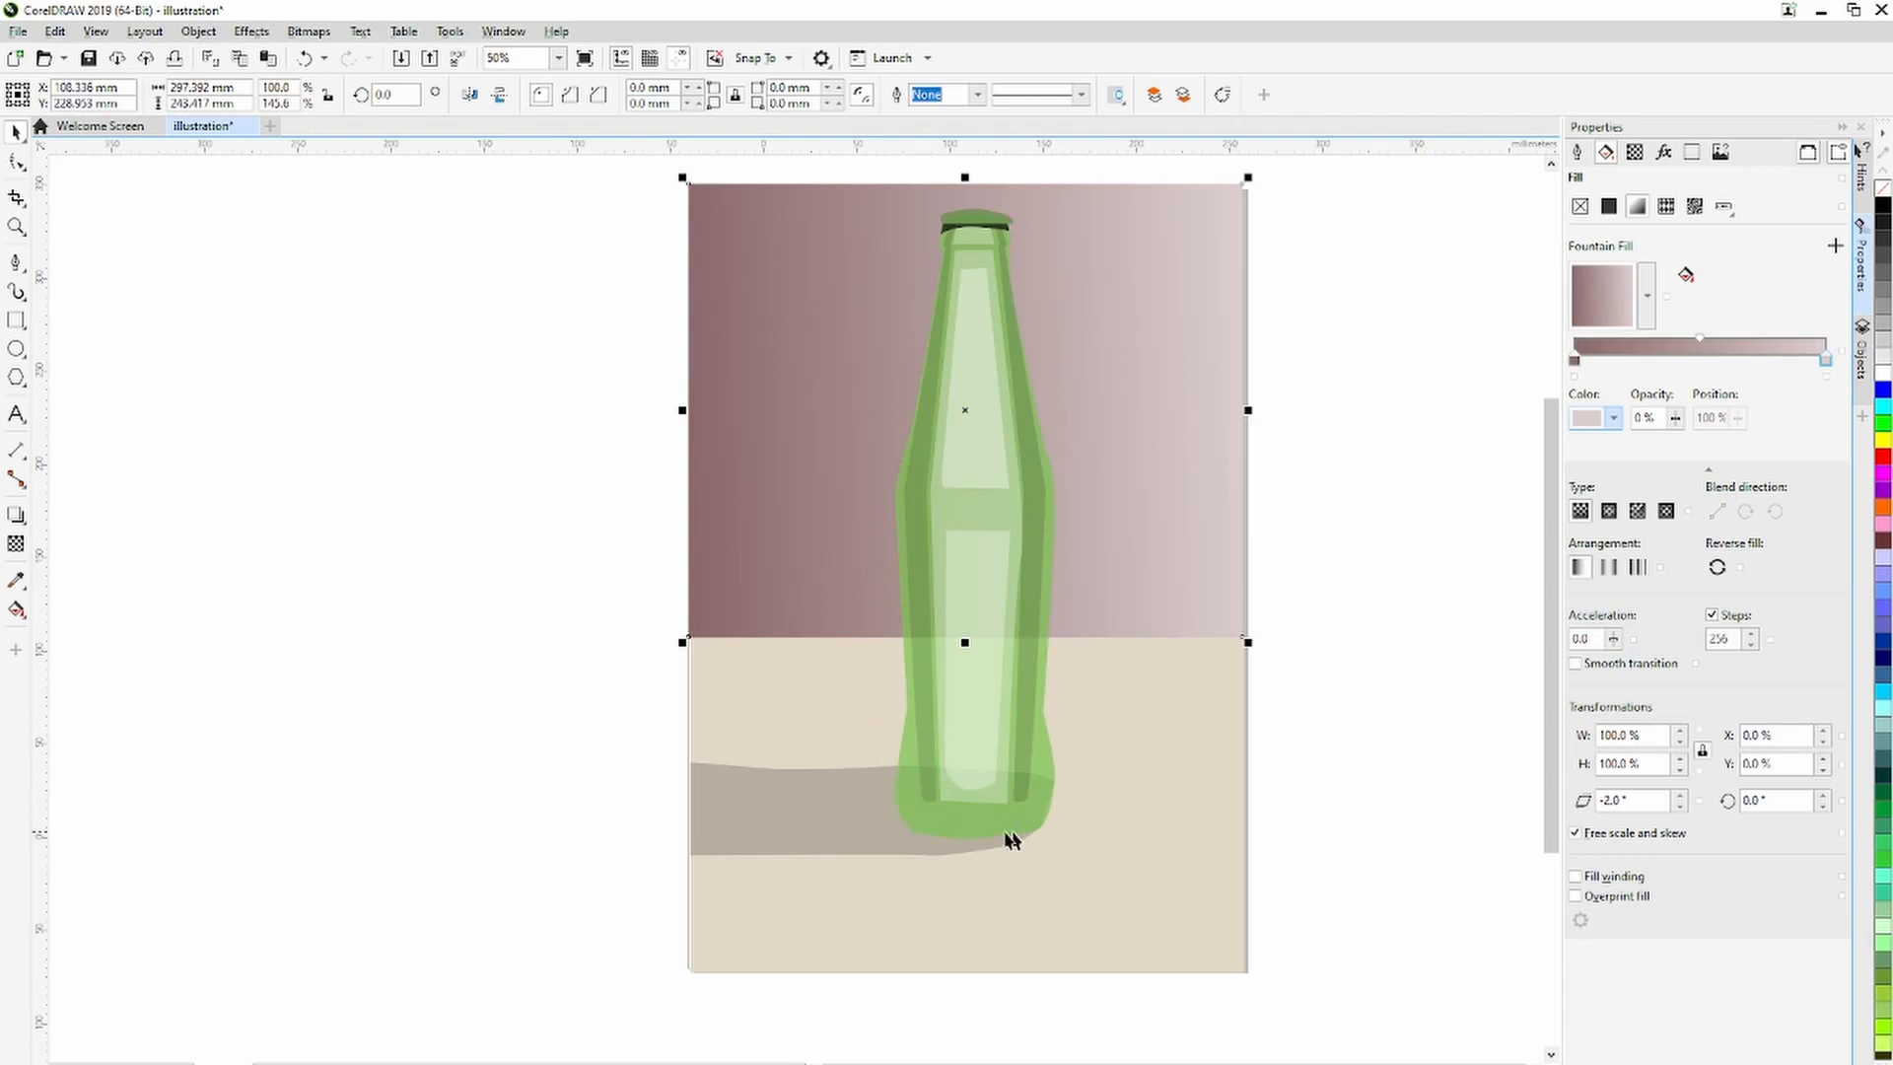
Give the beige lower background rectangle a linear fountain fill and sample its own beige #E3D9C7 as the end colour.
left_click(1081, 912)
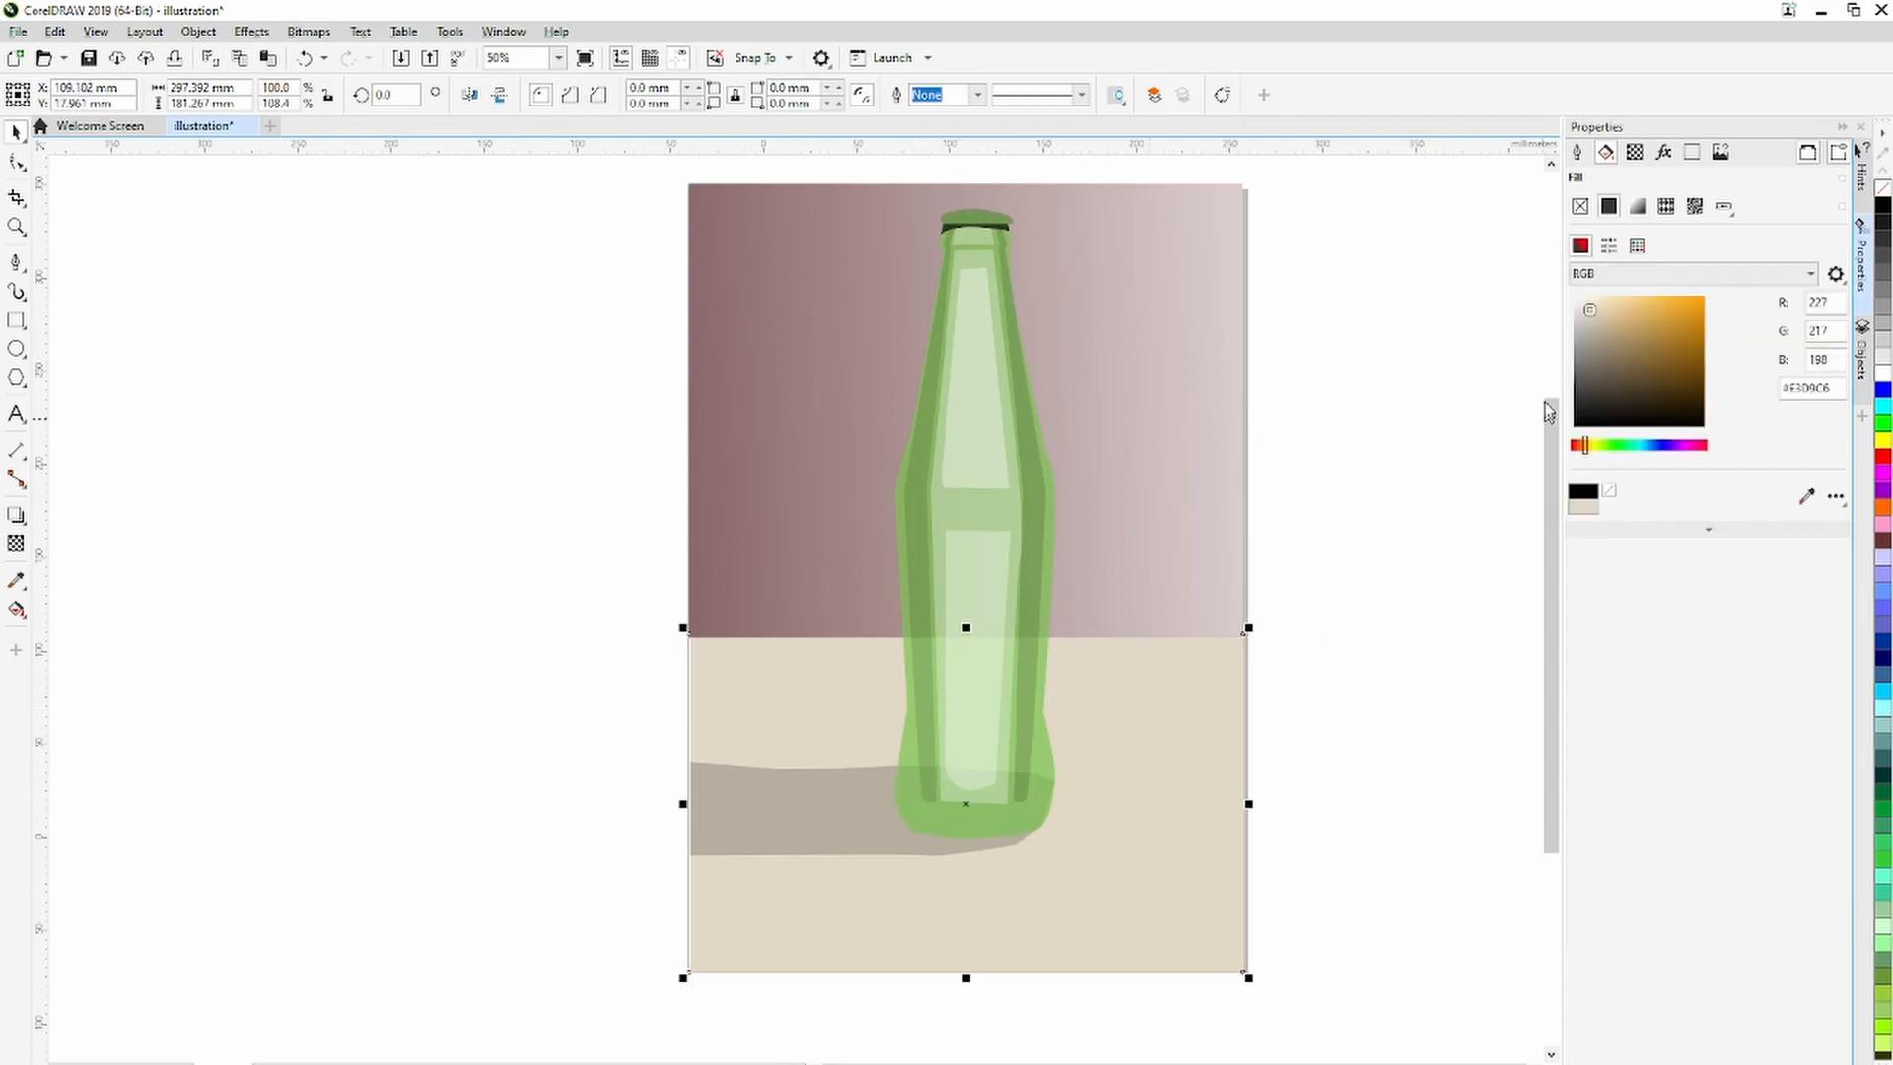
left_click(1636, 209)
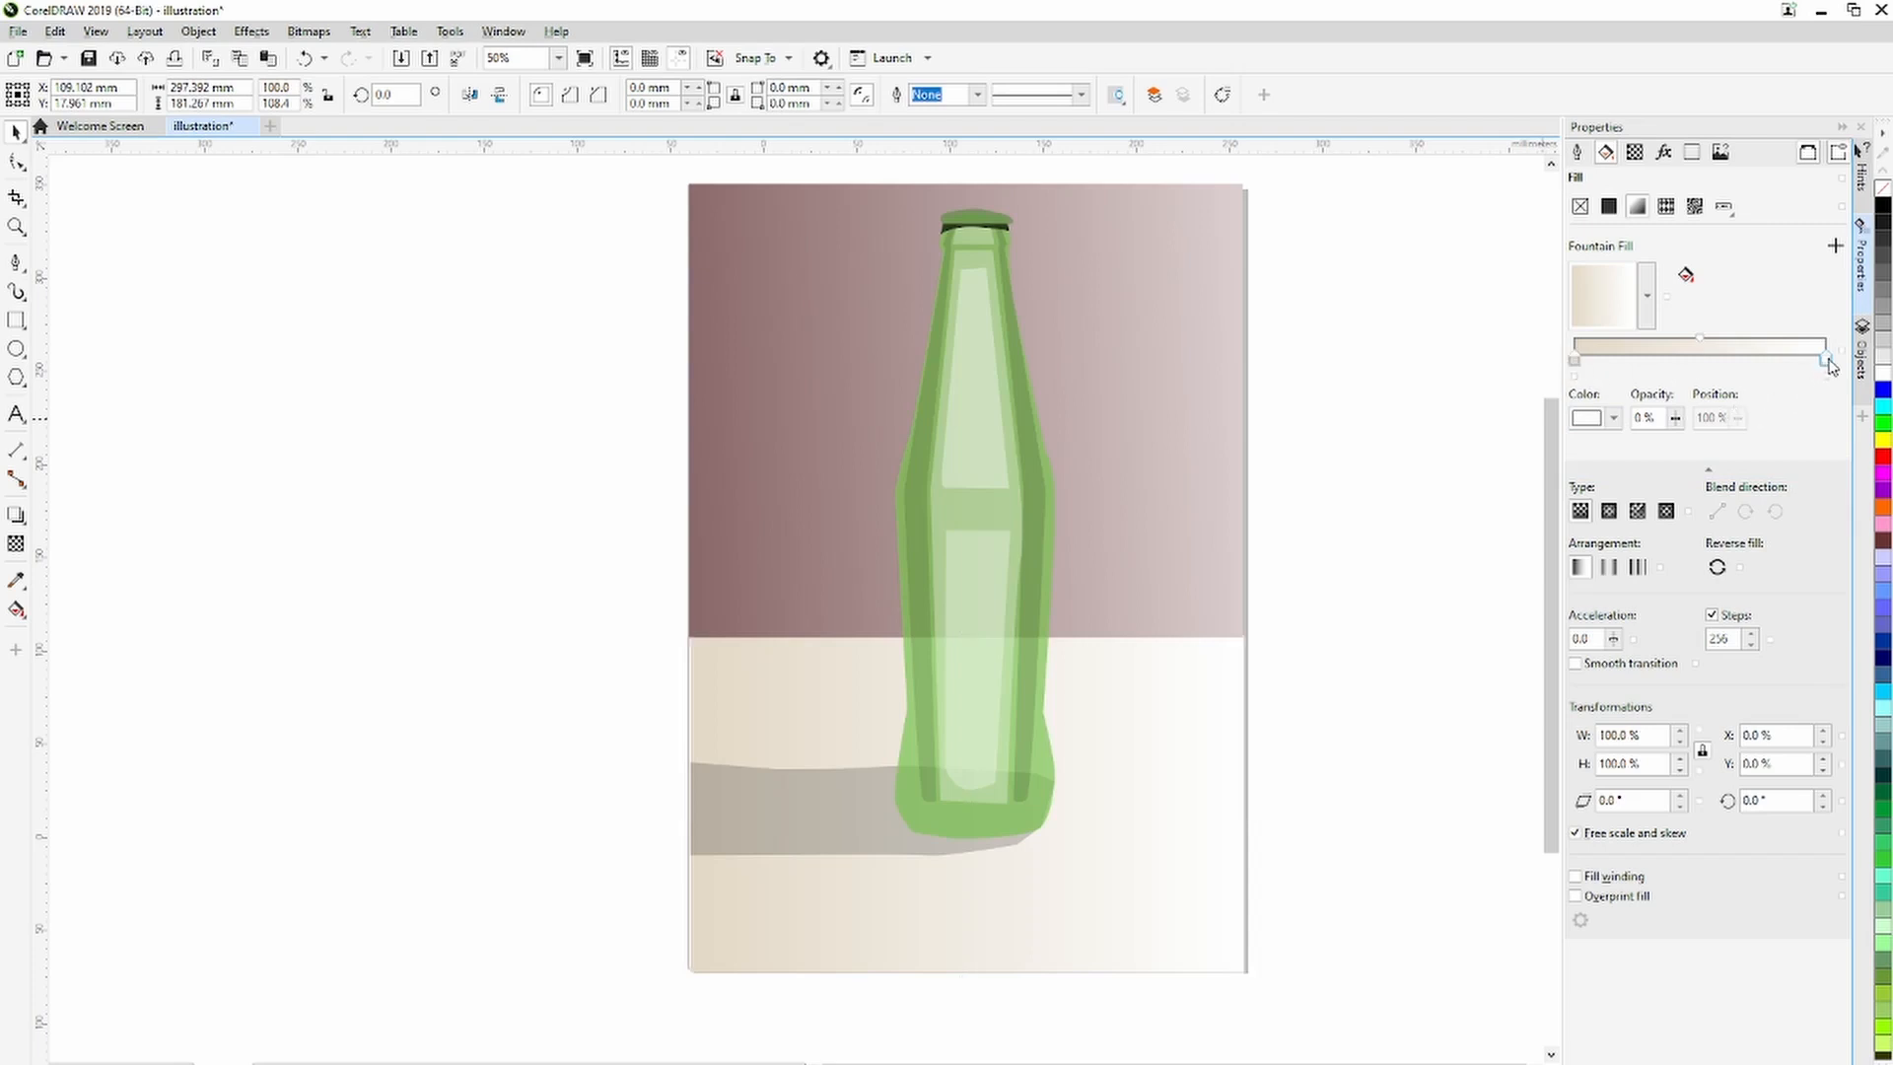
left_click(1614, 418)
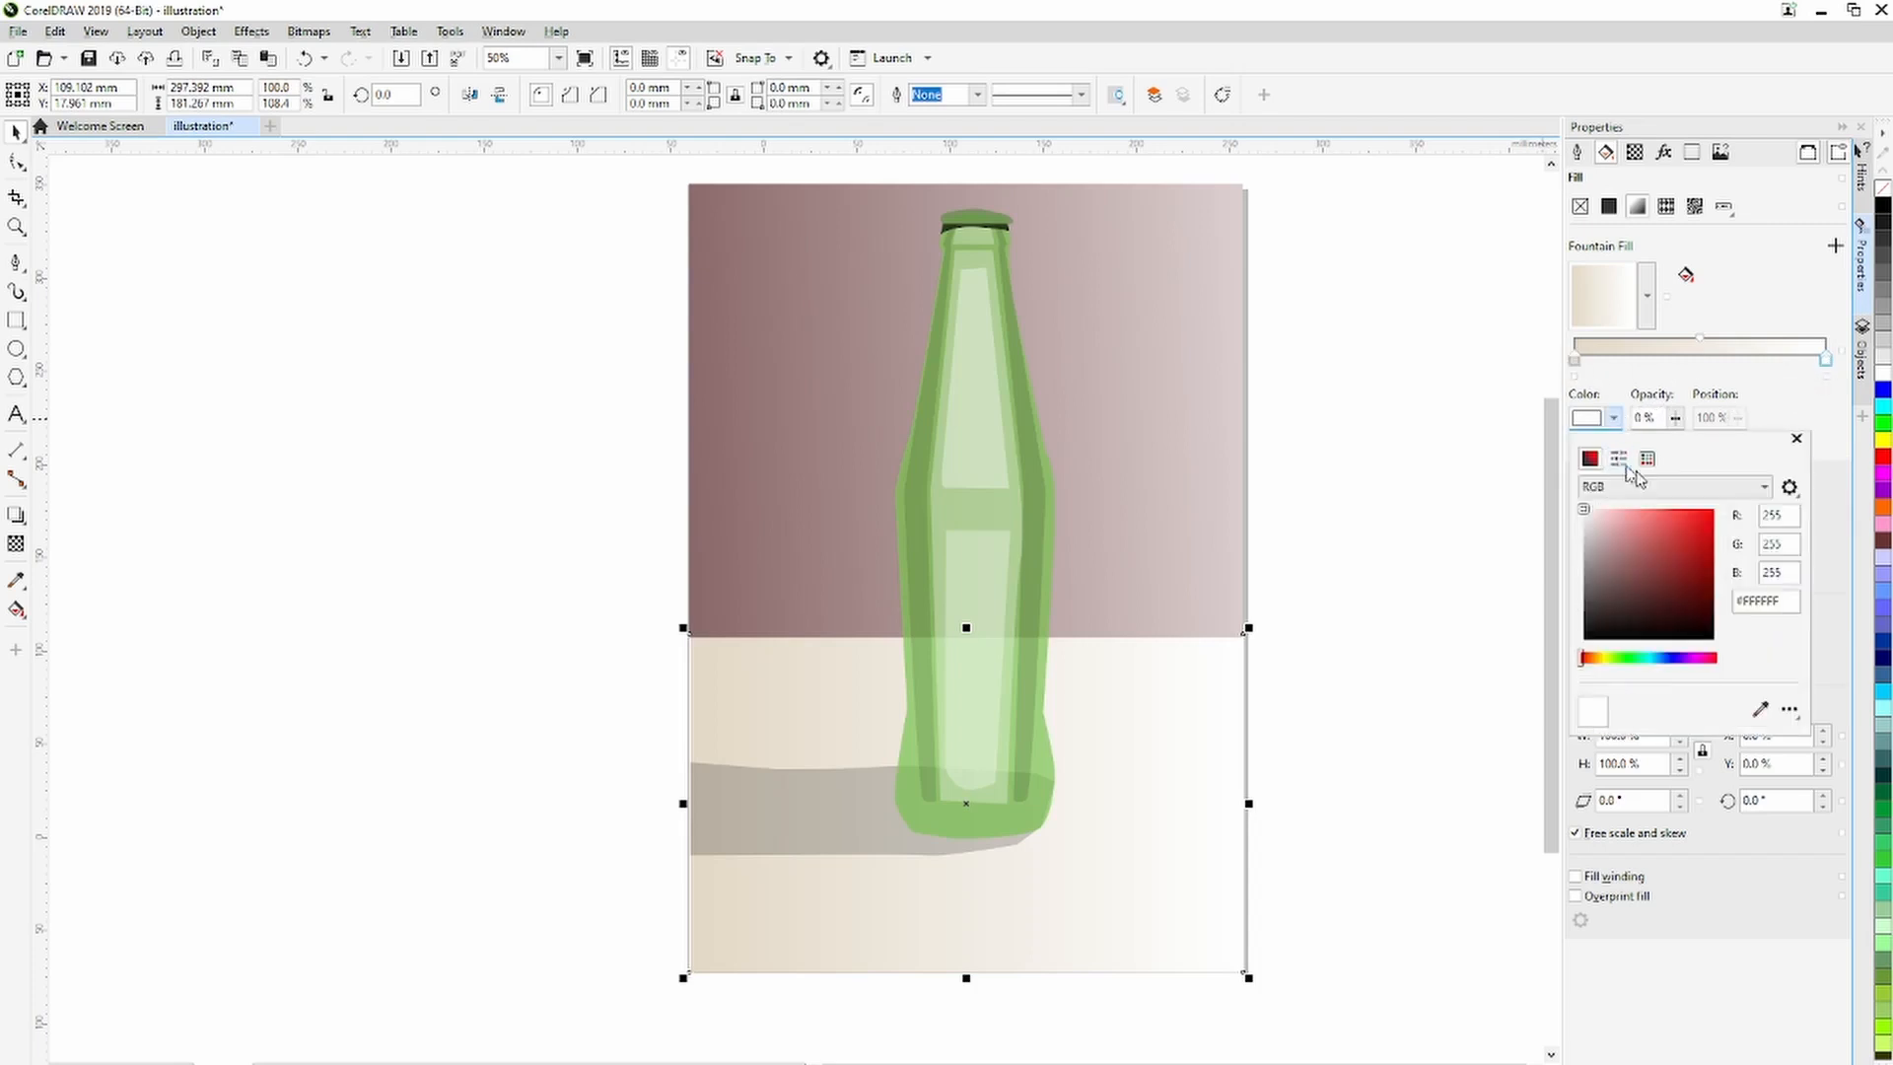
left_click(1761, 709)
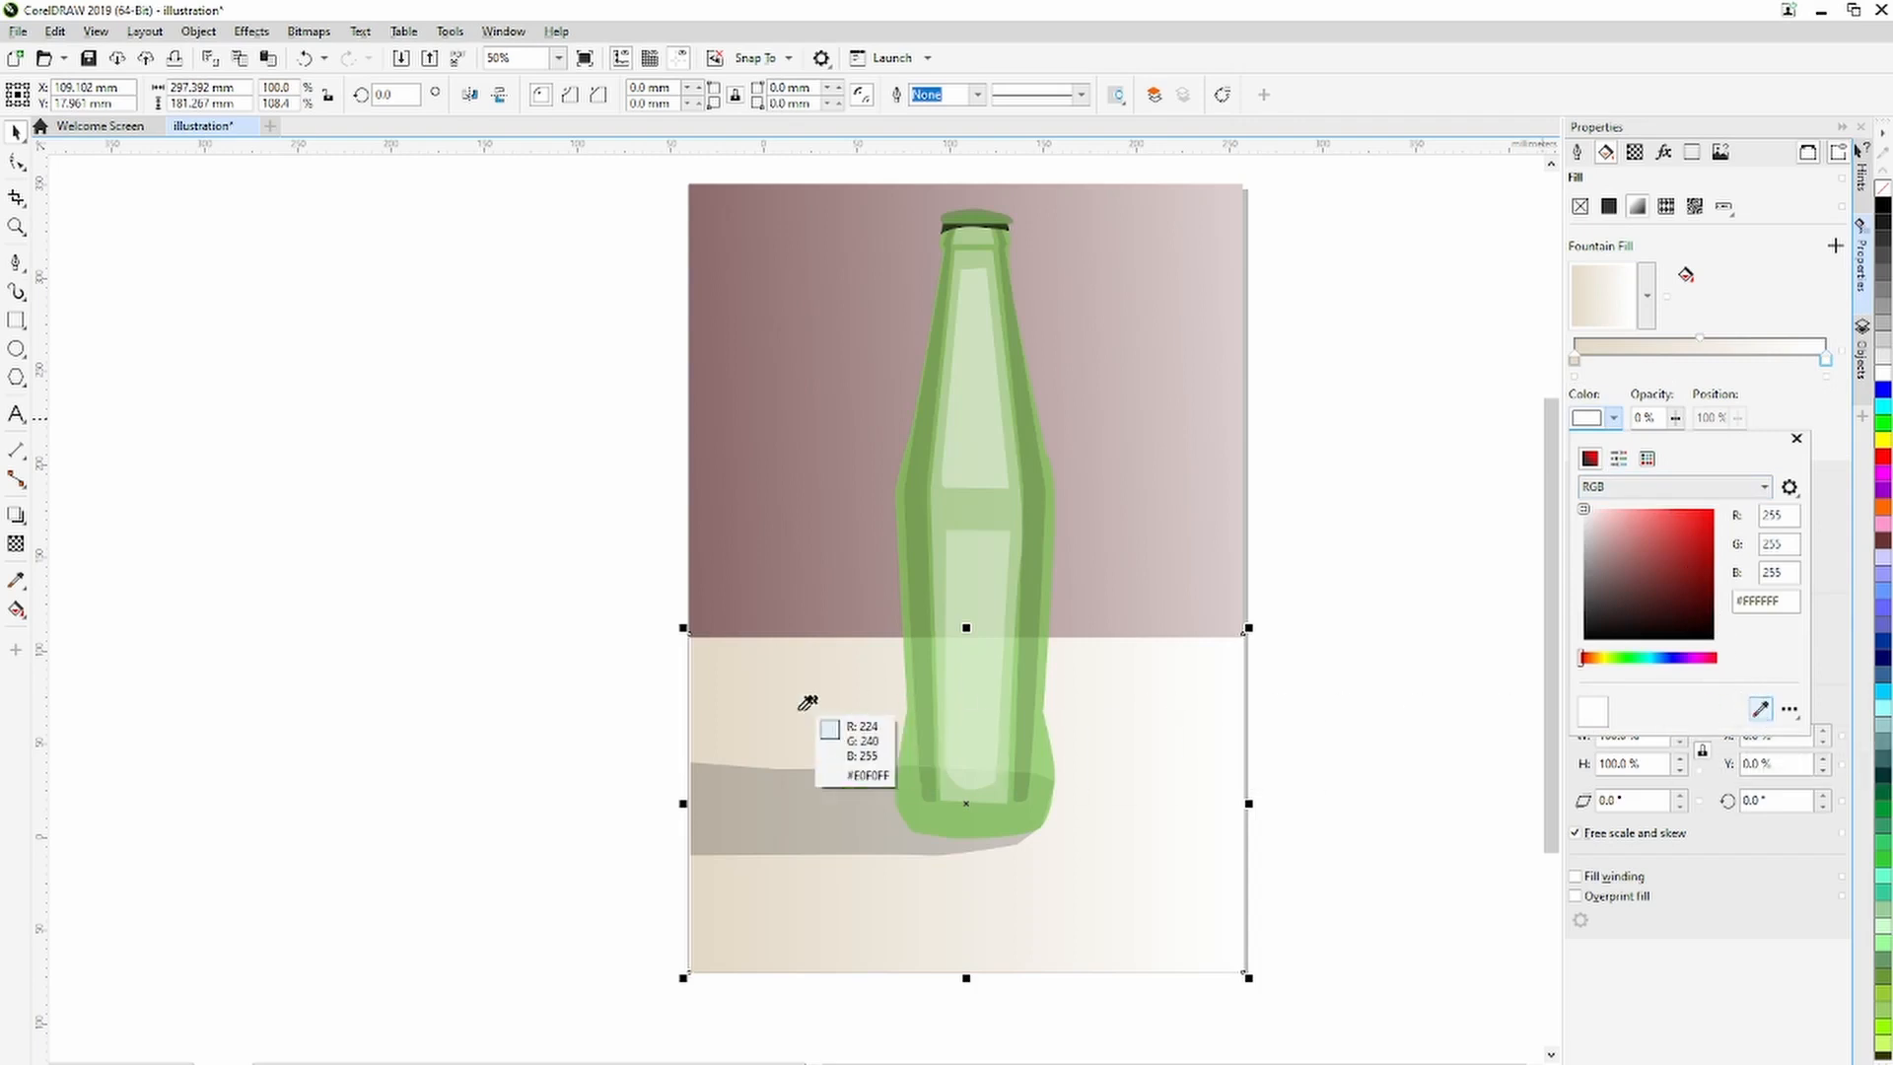
left_click(705, 677)
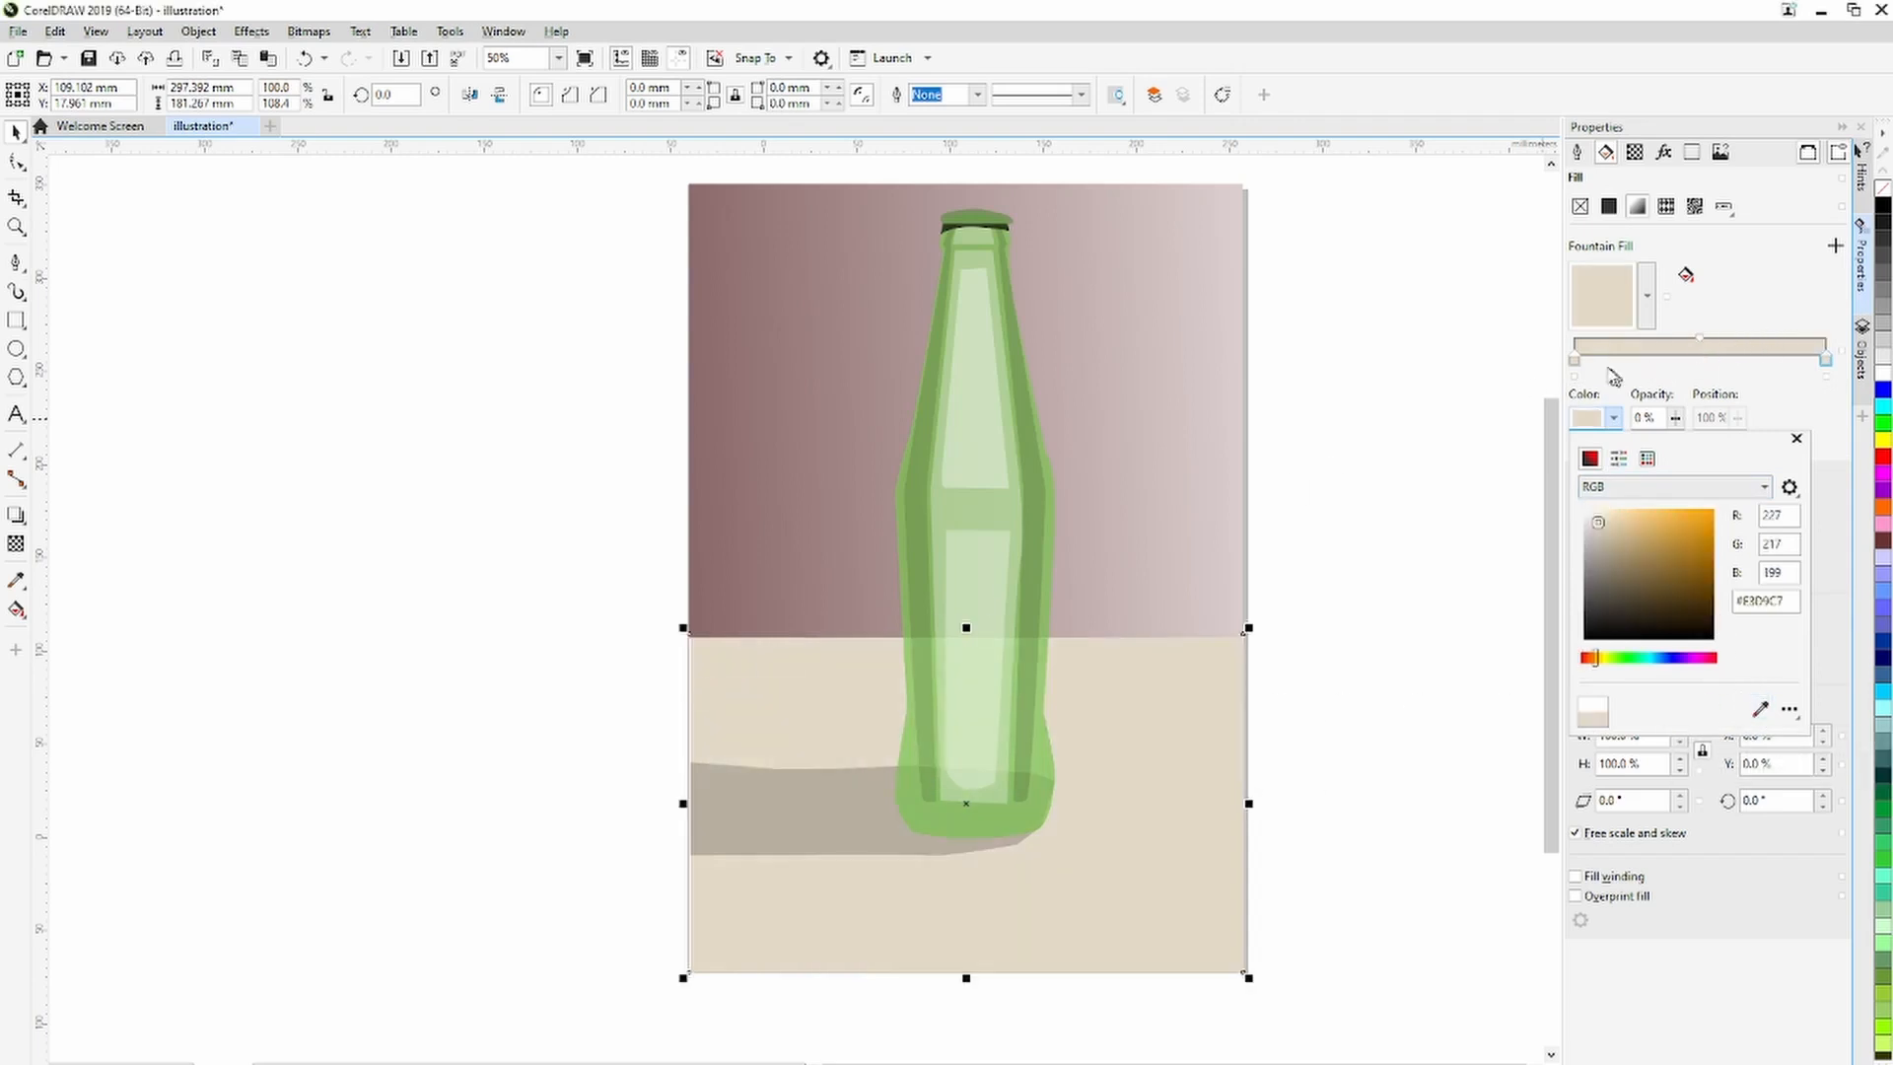
Shift the start colour of the lower background's fountain fill to a darker, more orange tan and deselect the rectangle.
left_click(1574, 360)
left_click_drag(1591, 658, 1589, 658)
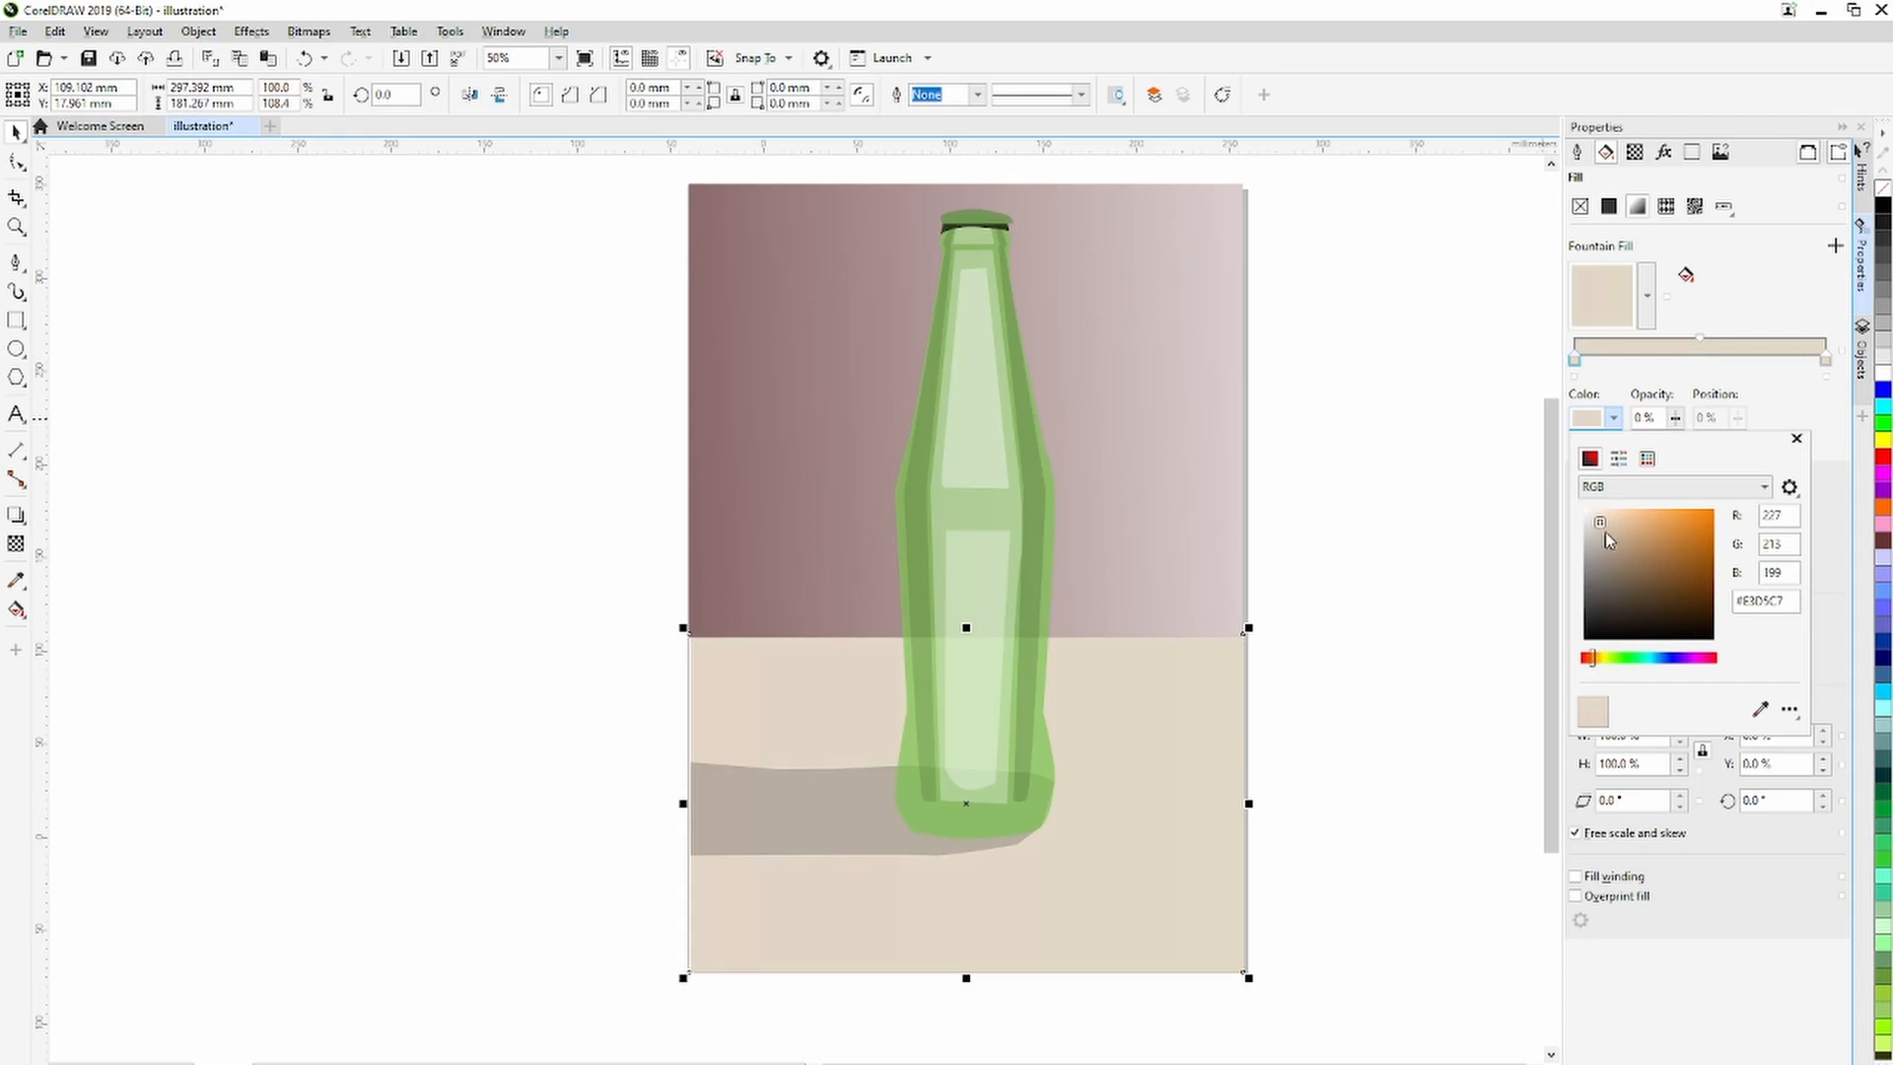
left_click_drag(1605, 531, 1608, 572)
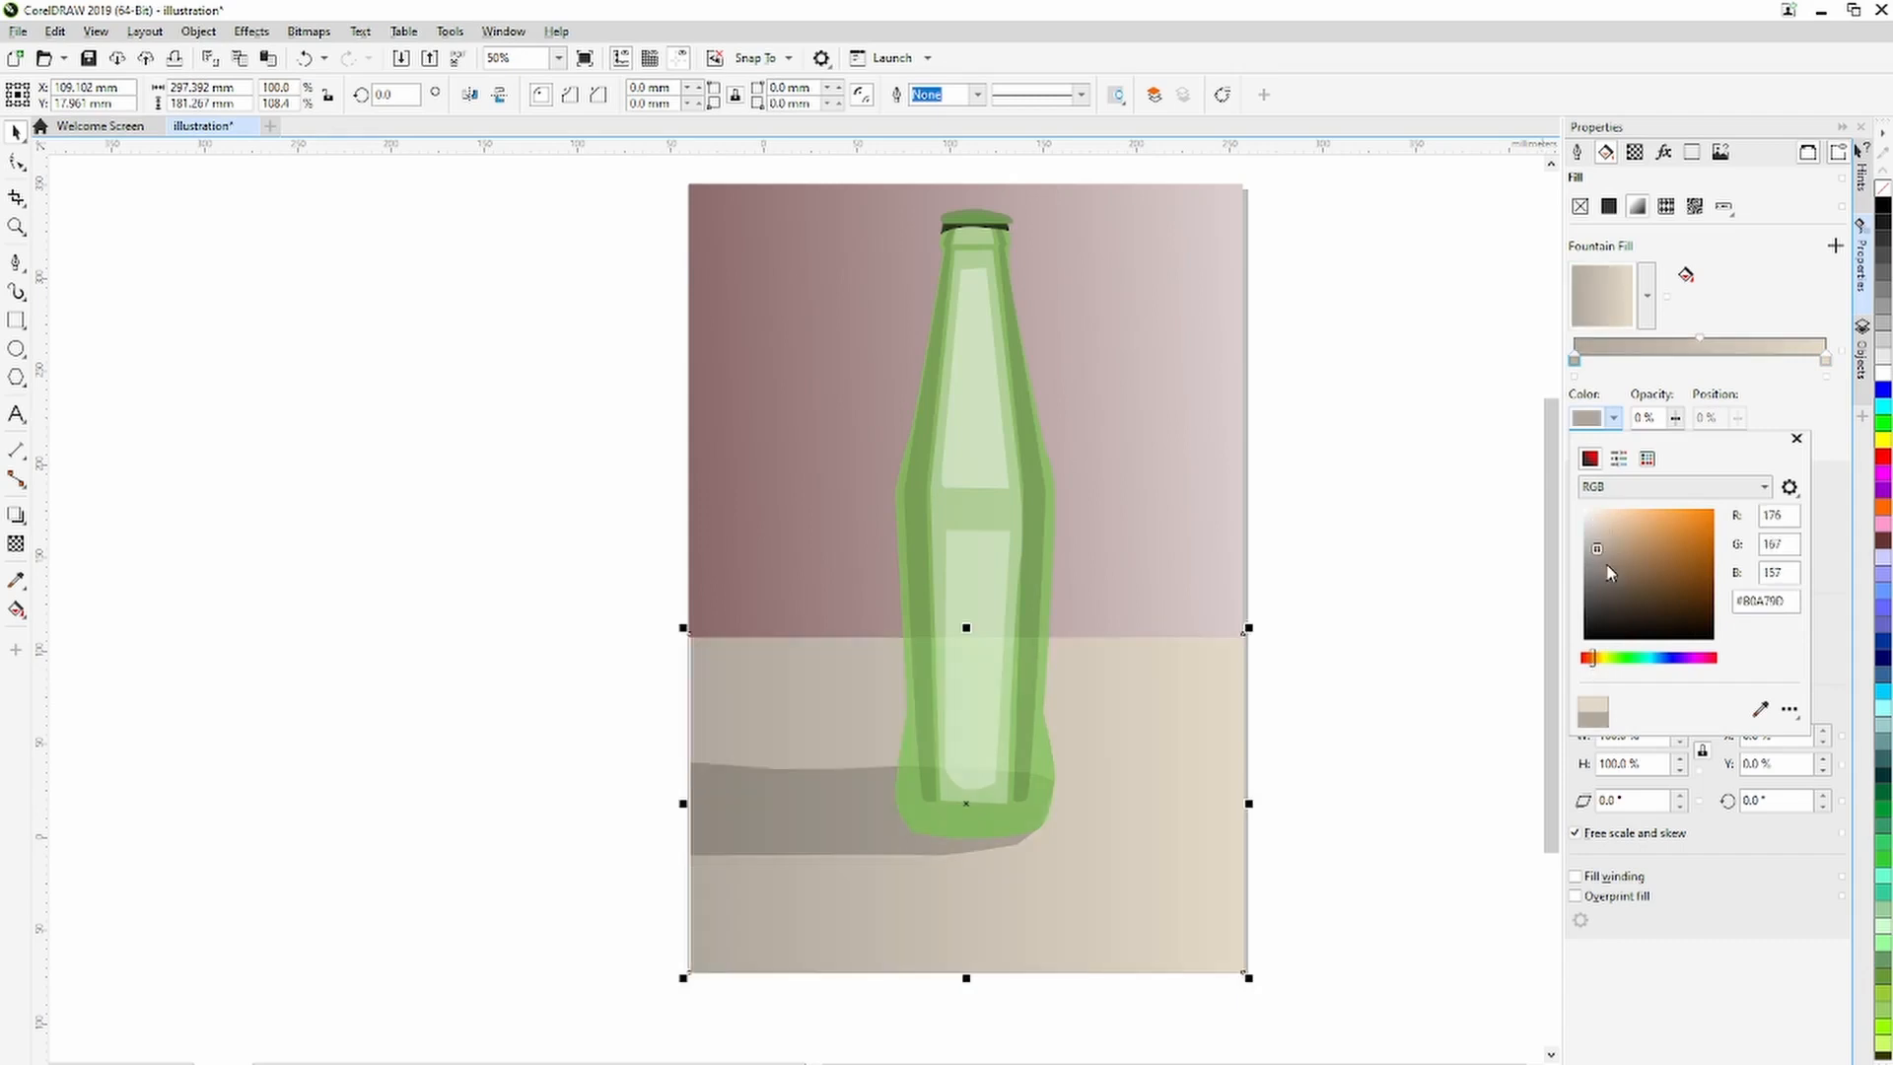
left_click(1607, 542)
left_click(1358, 649)
left_click(1368, 676)
scroll(1090, 418, "down", 2)
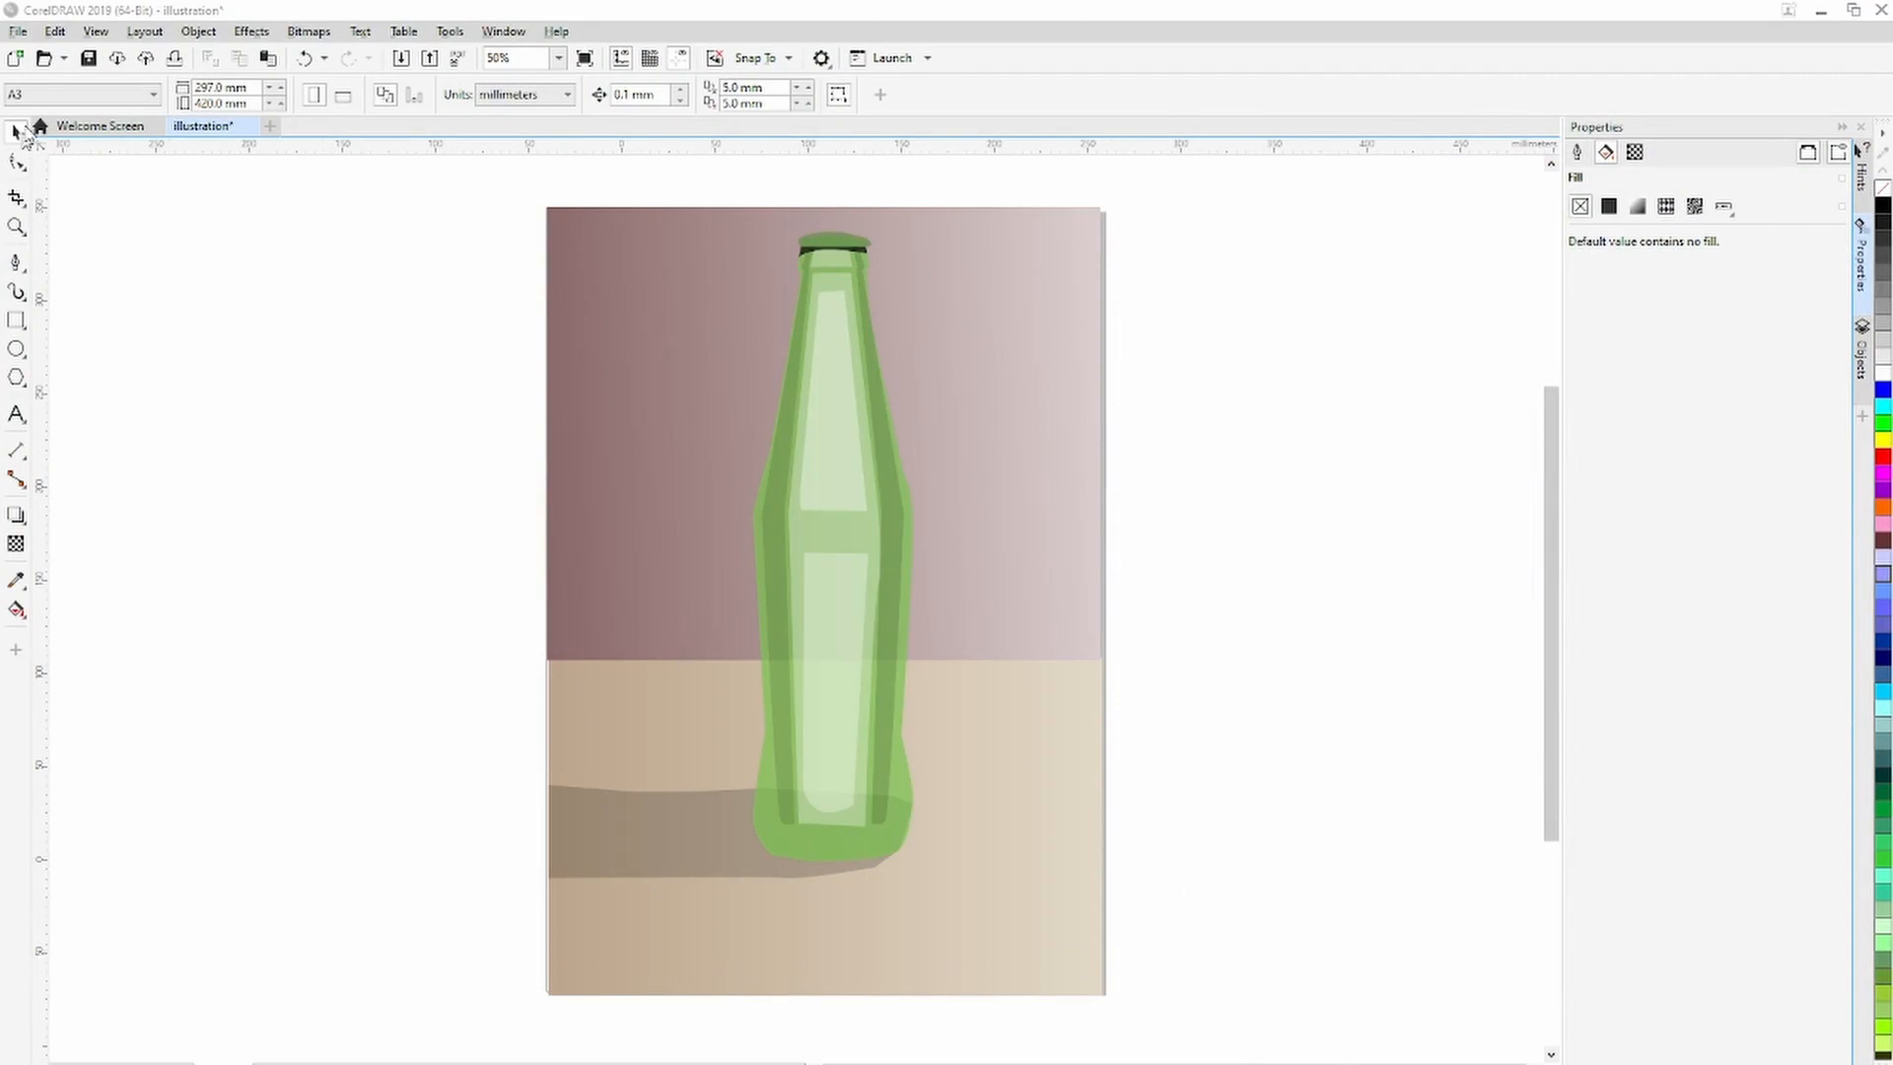
Export the artwork to the Desktop as a JPG named illustration 2, using the High quality JPEG preset in RGB Color (24-bit).
left_click(19, 31)
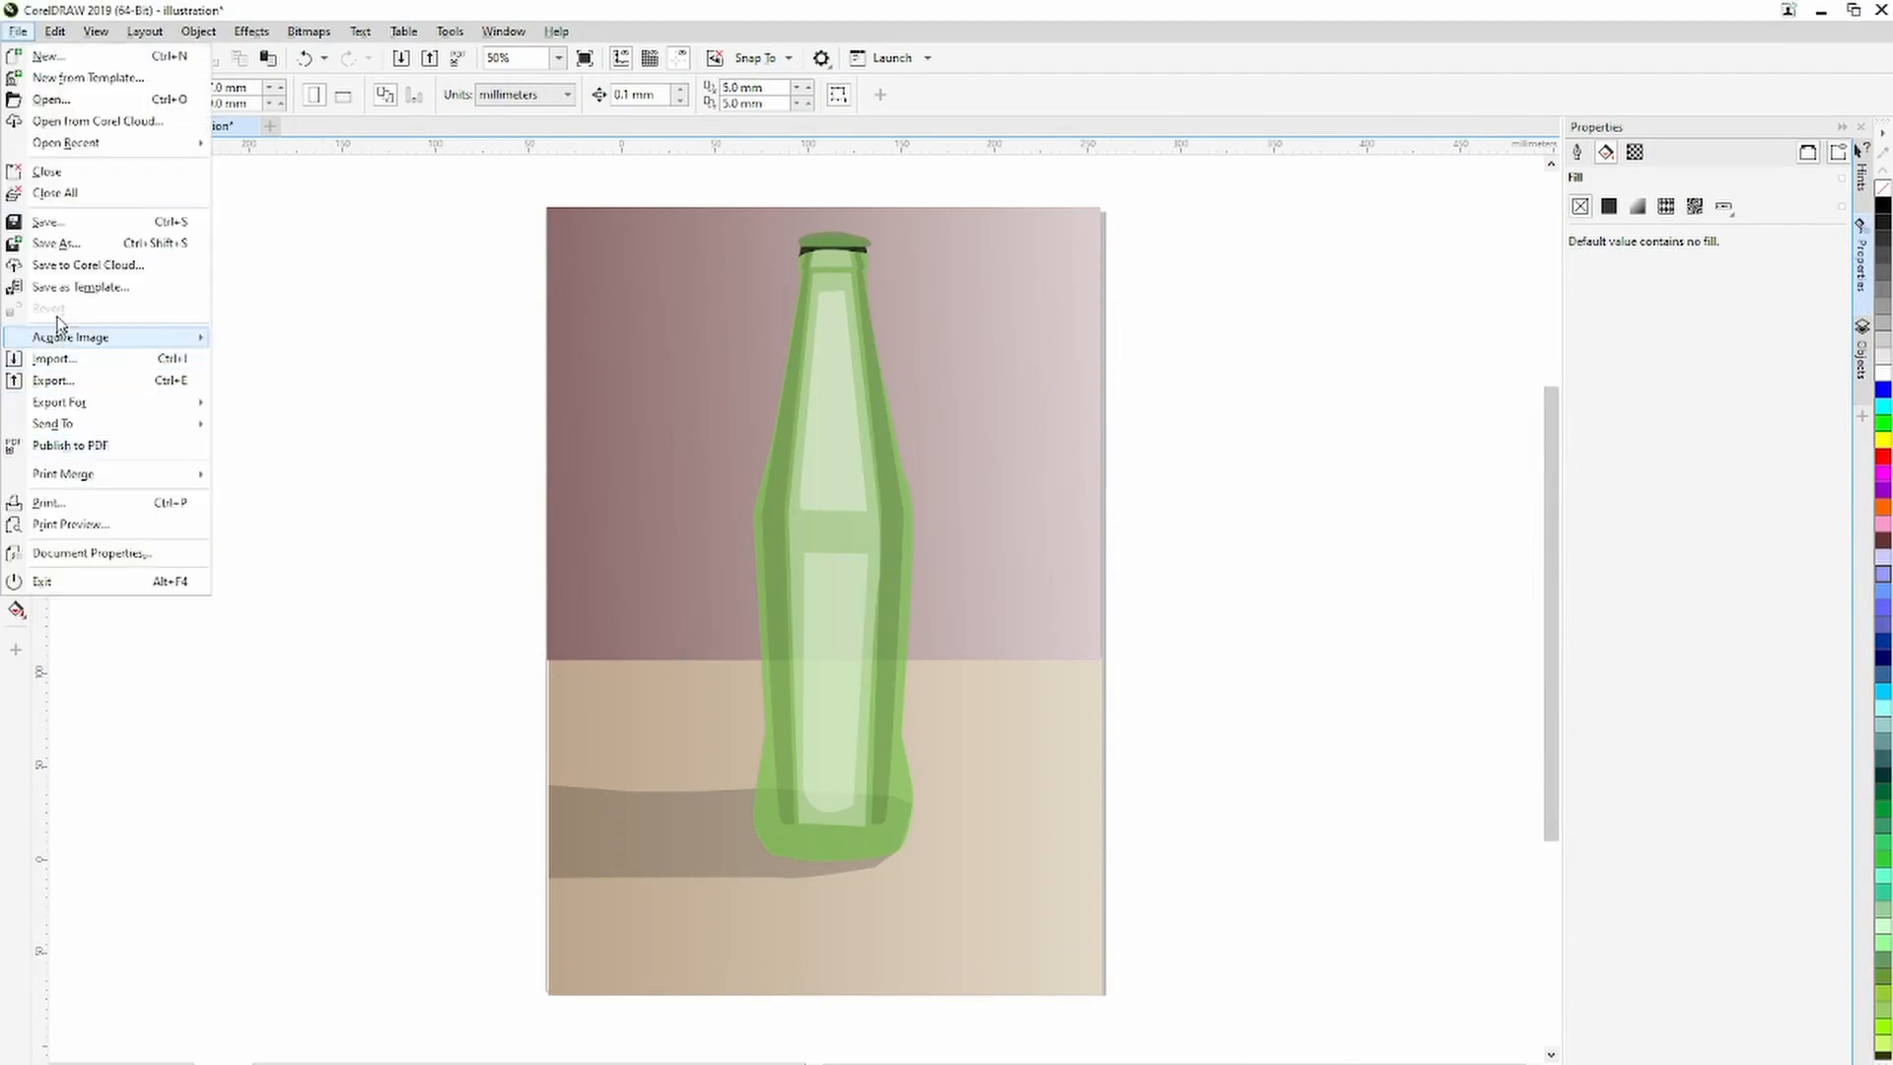
left_click(51, 380)
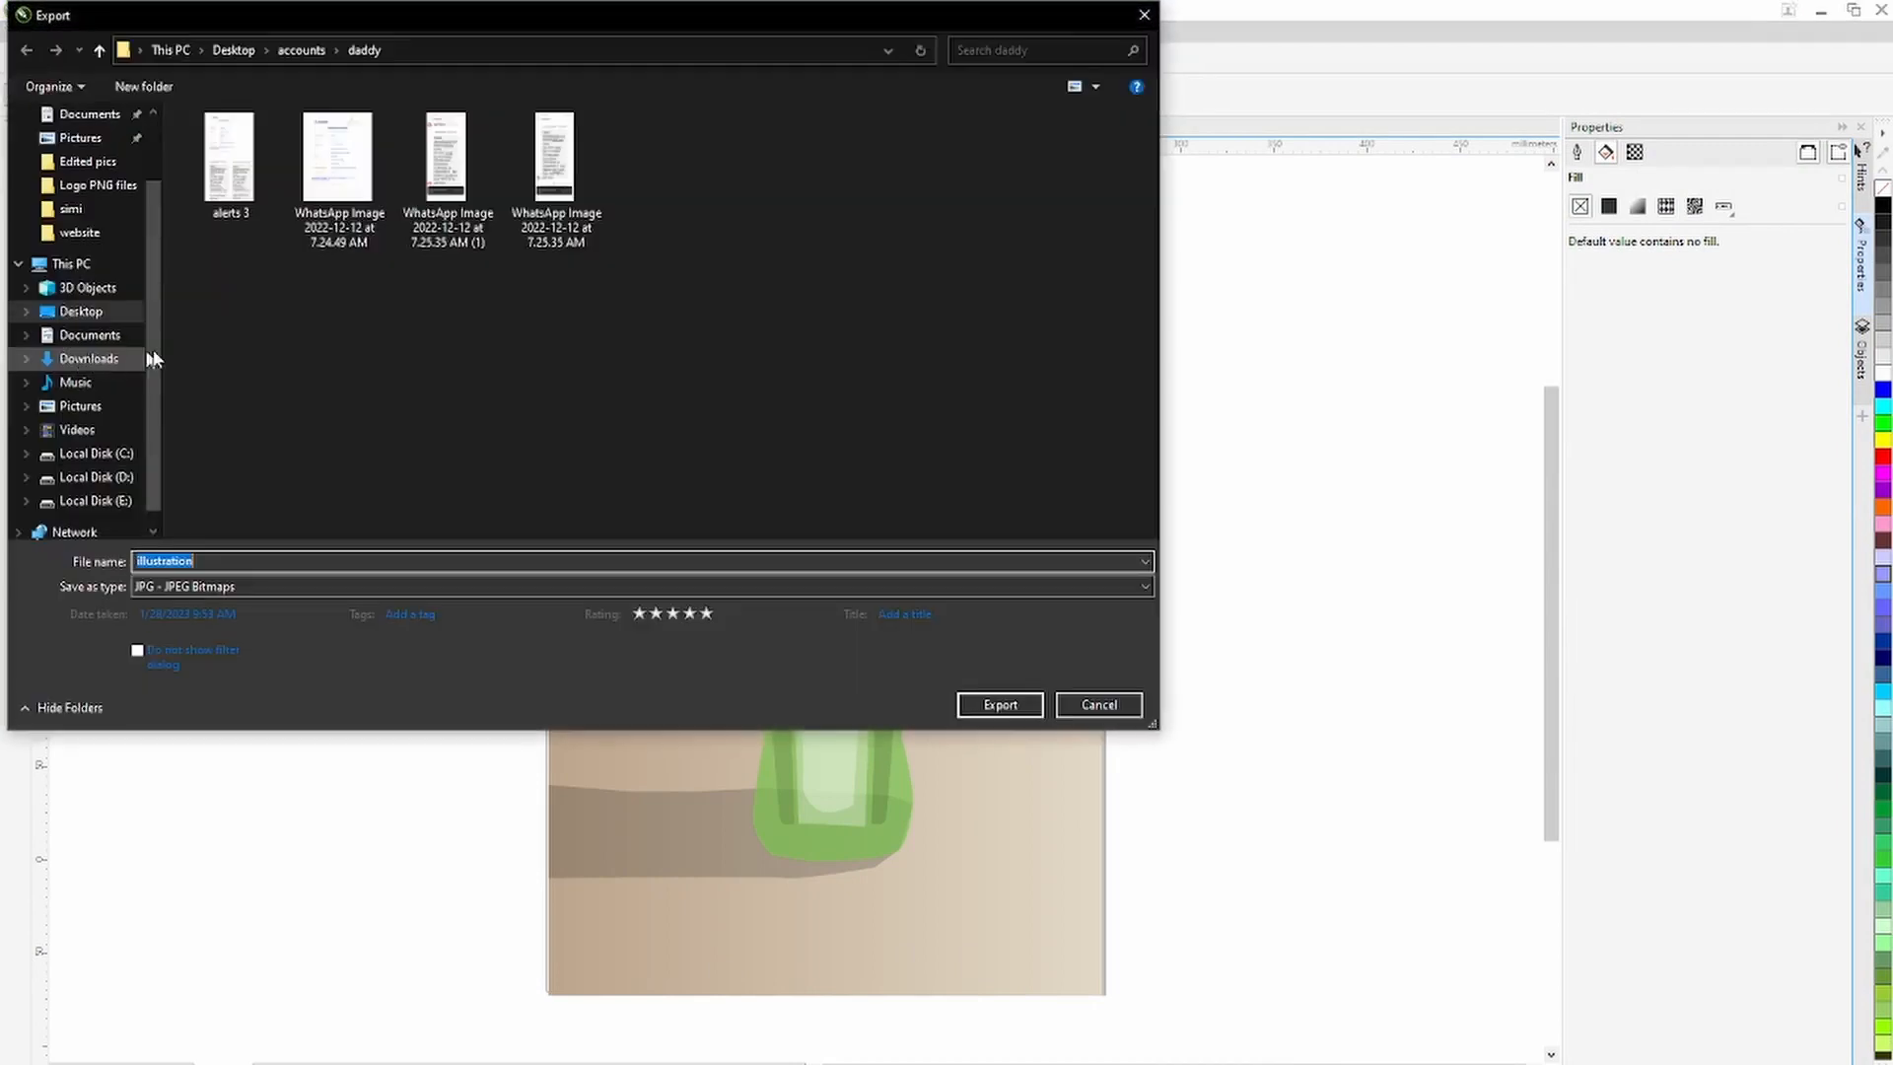
scroll(90, 148, "up", 2)
left_click(89, 163)
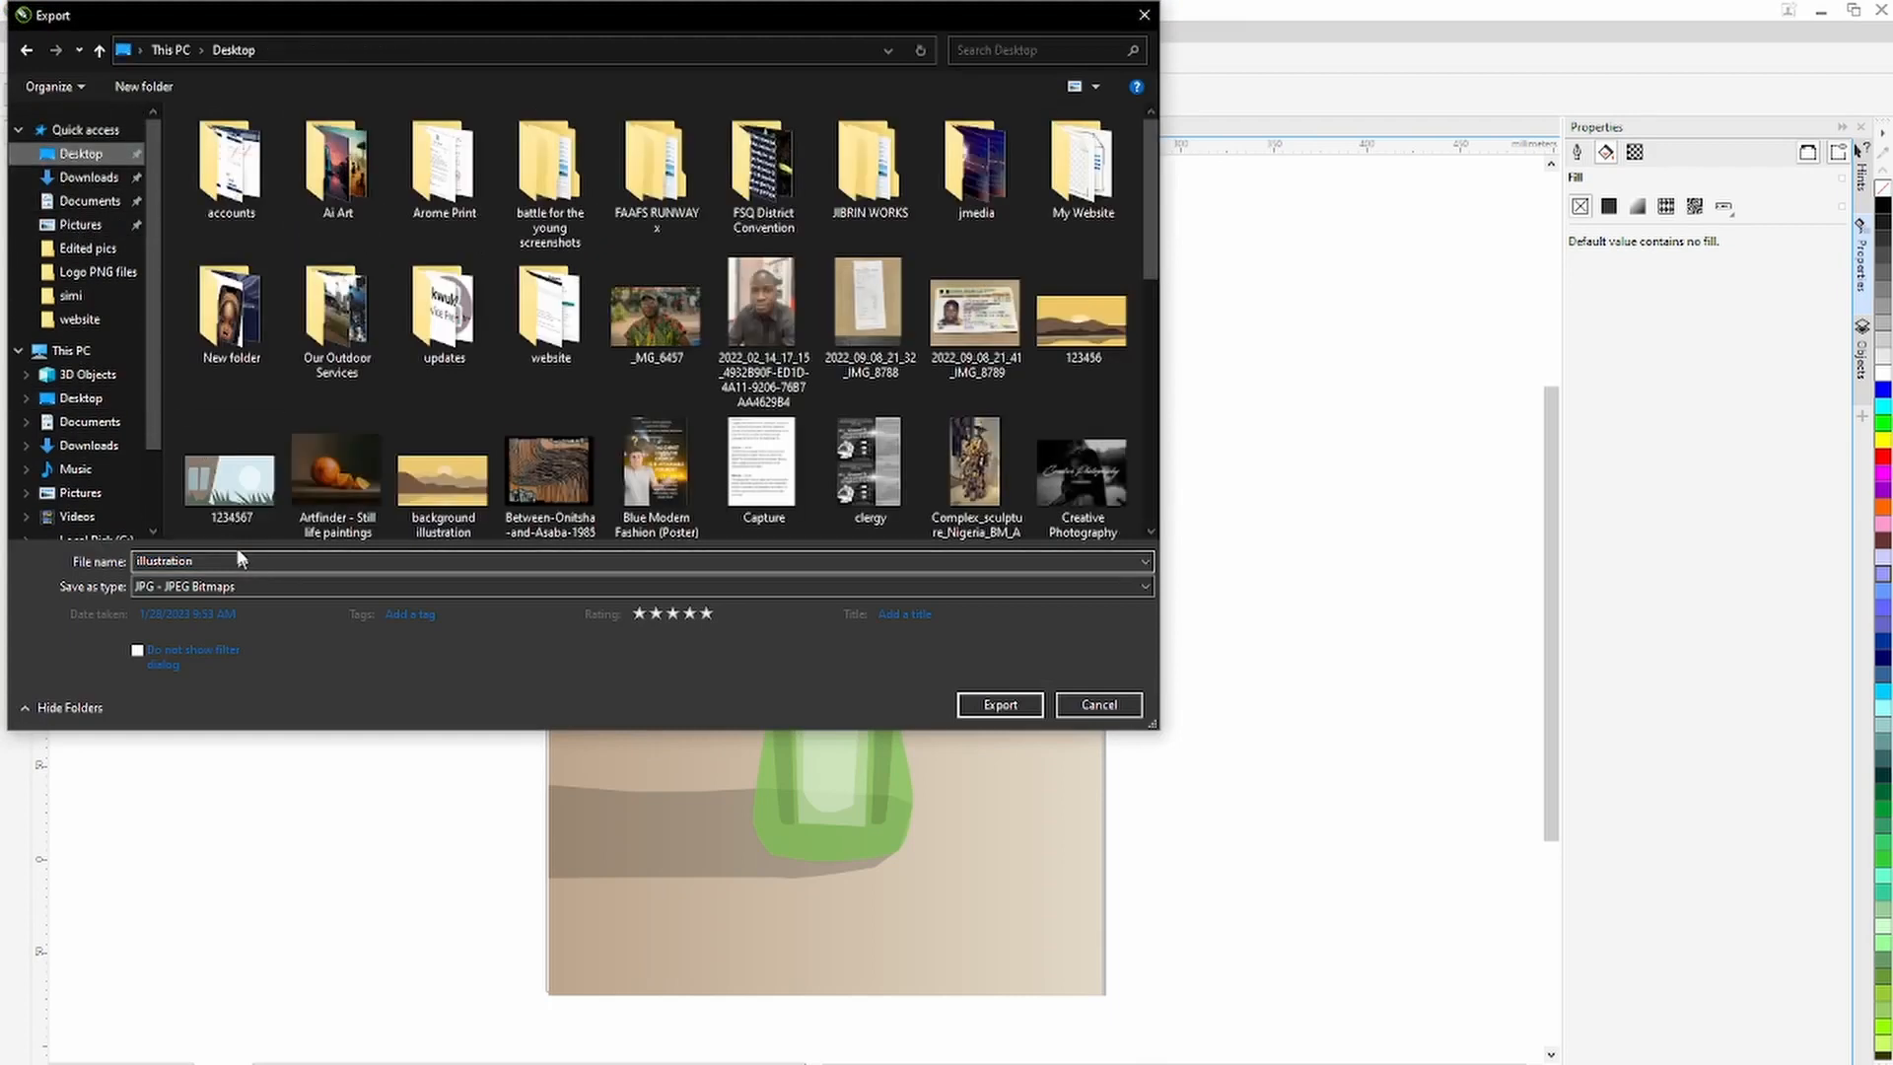
double_click(207, 559)
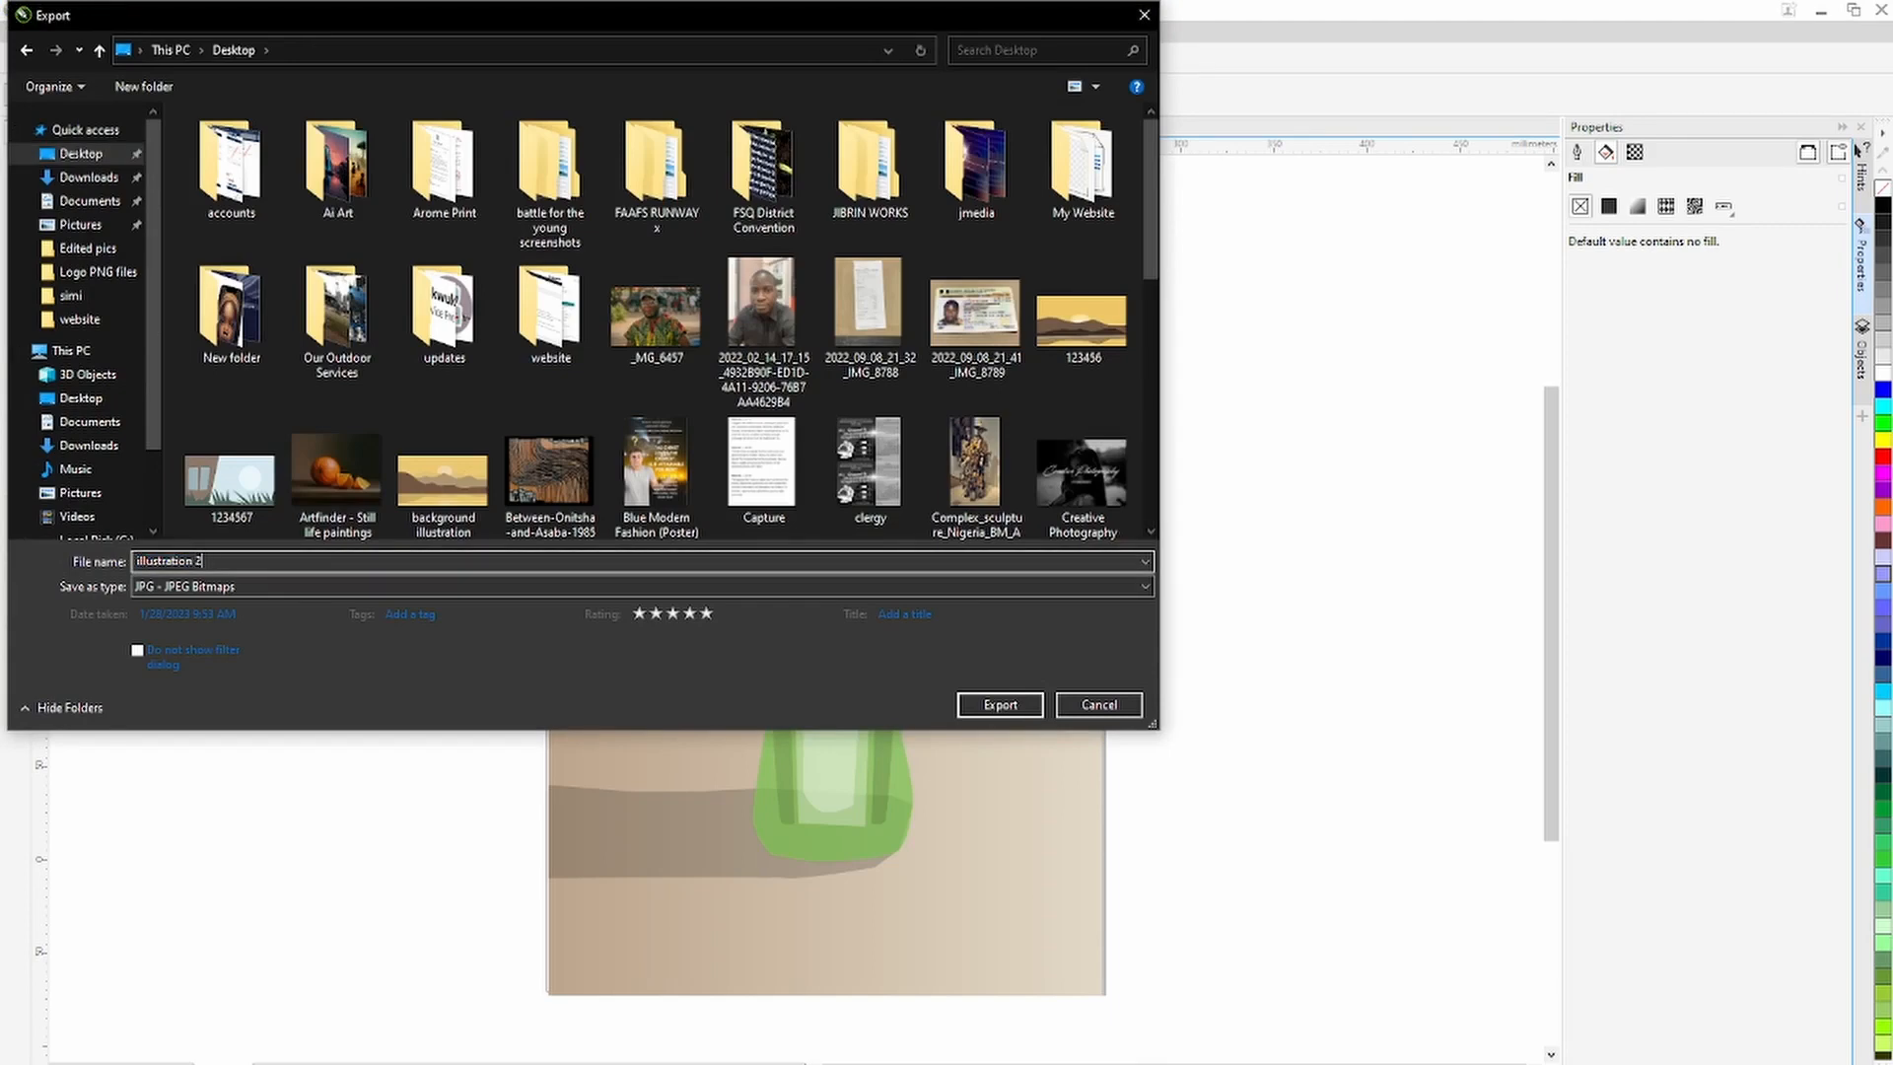
left_click(1005, 704)
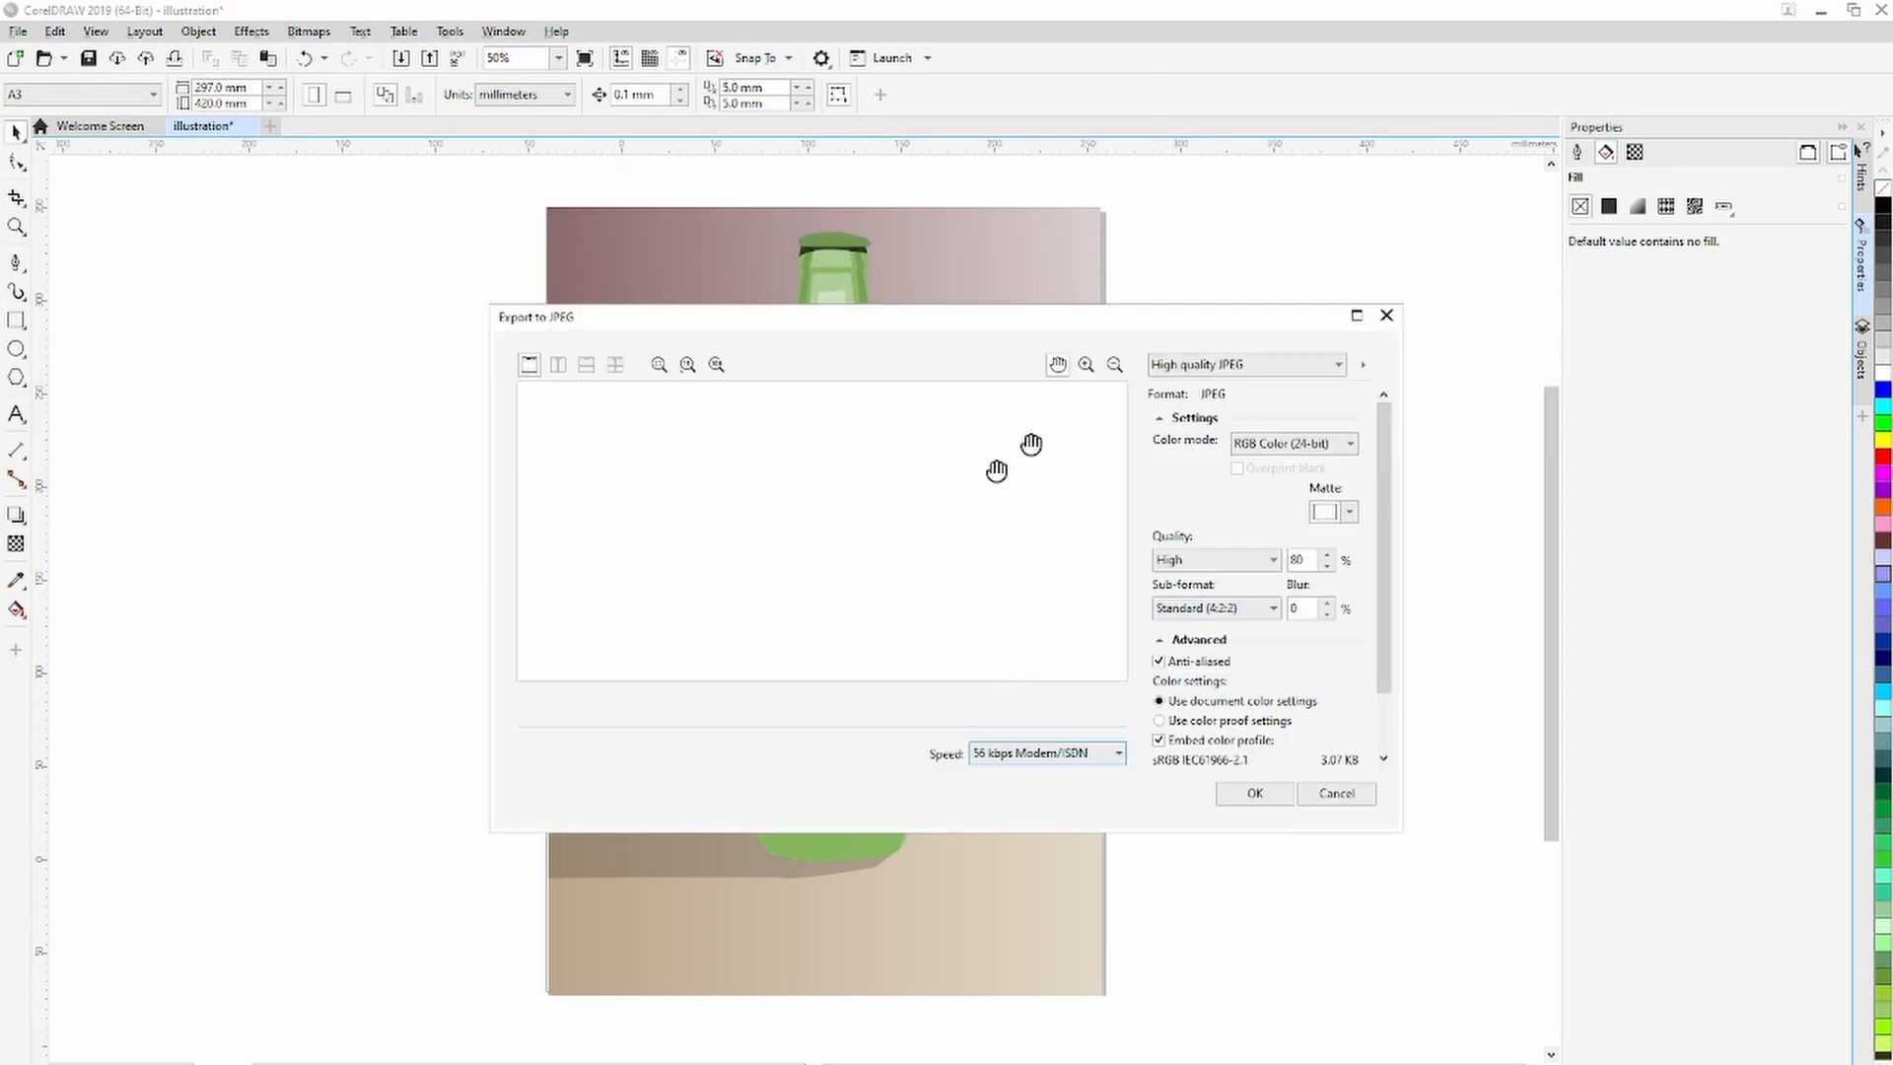
left_click(1255, 795)
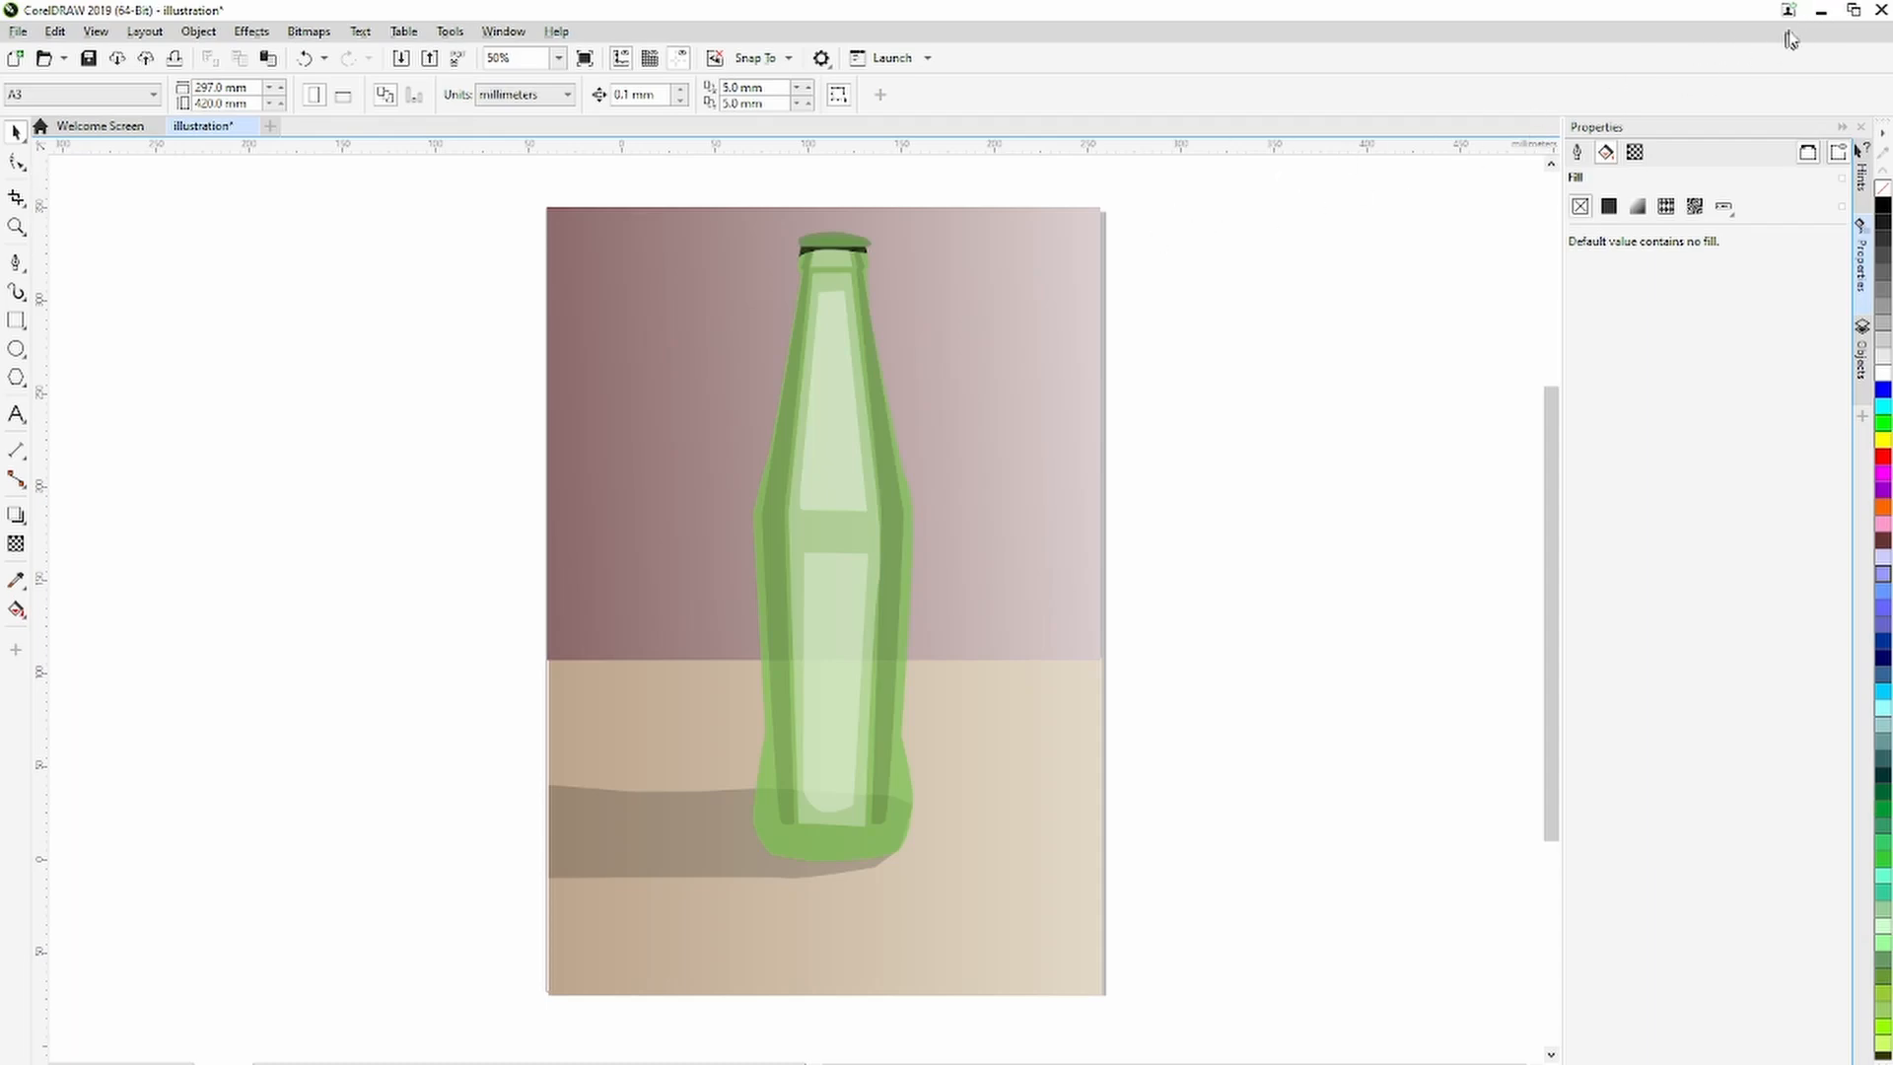
Switch to File Explorer to find the exported illustration 2 image.
left_click(1822, 10)
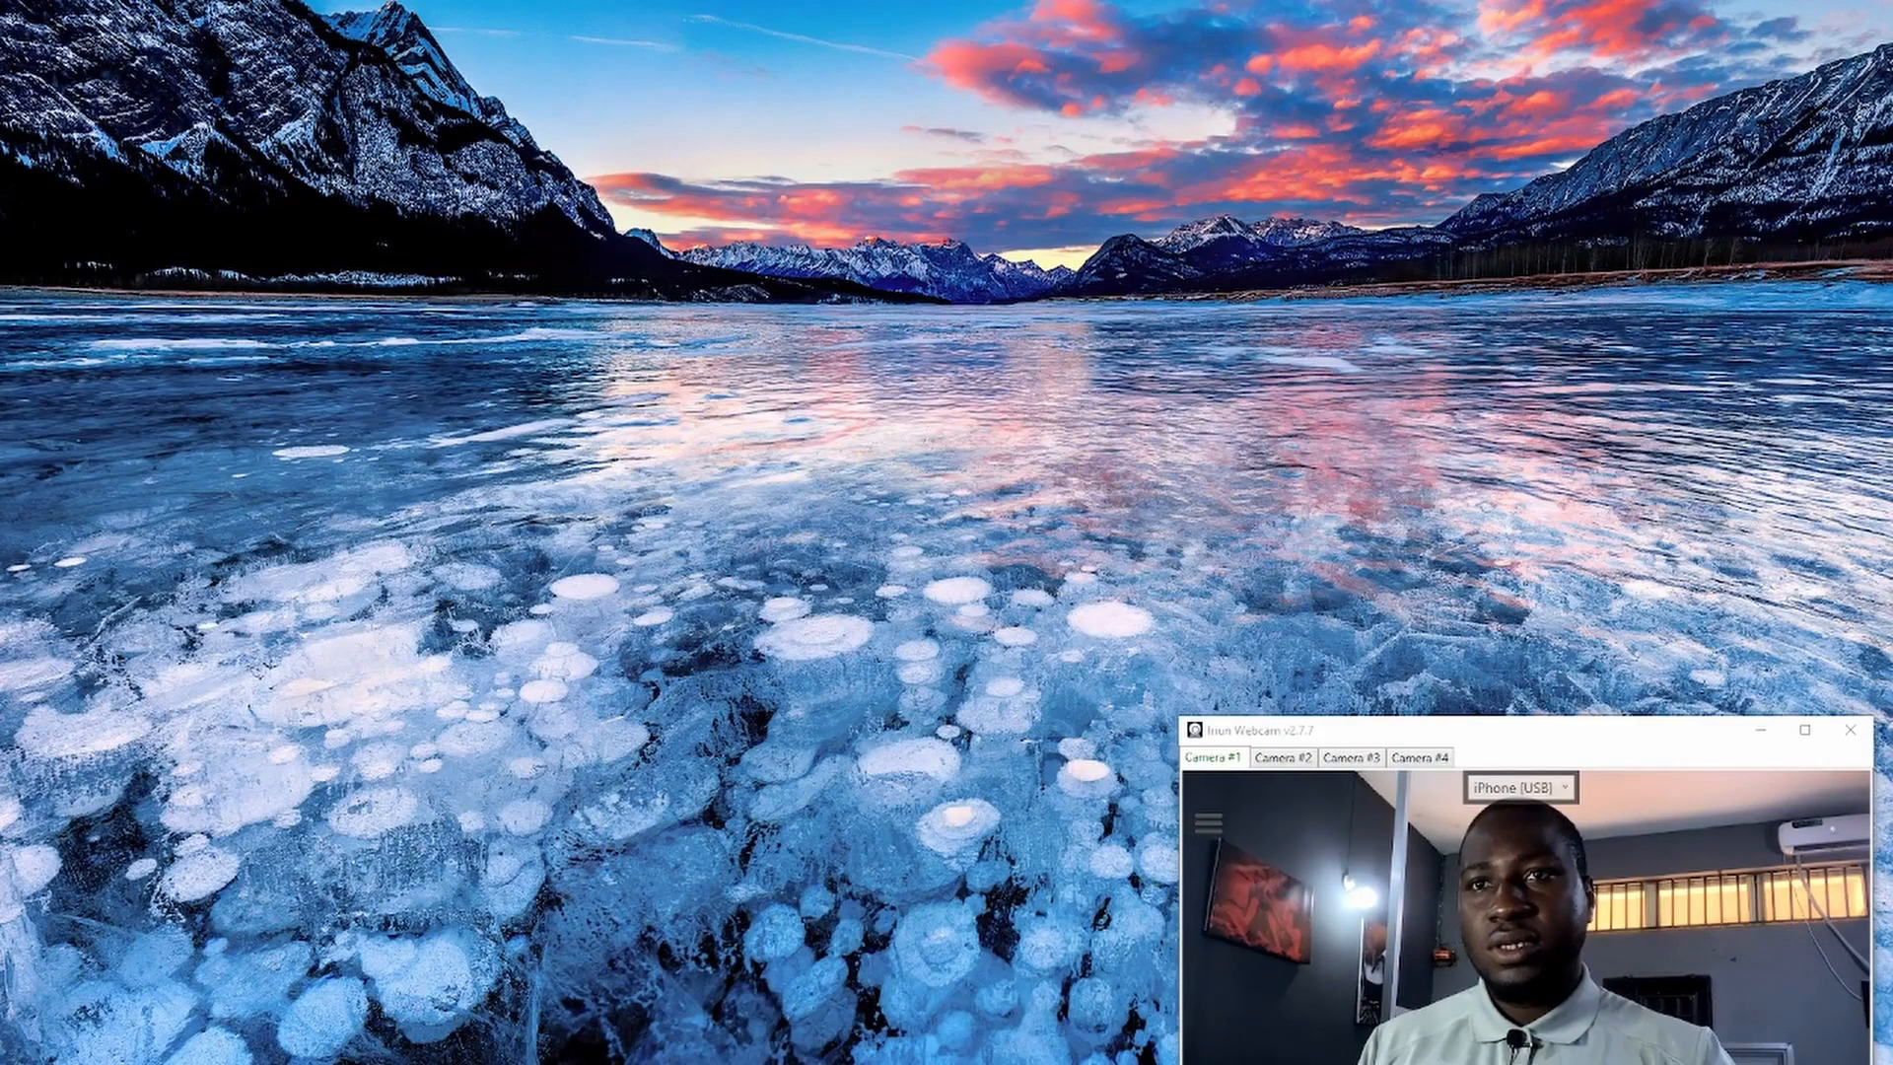
key("super+e")
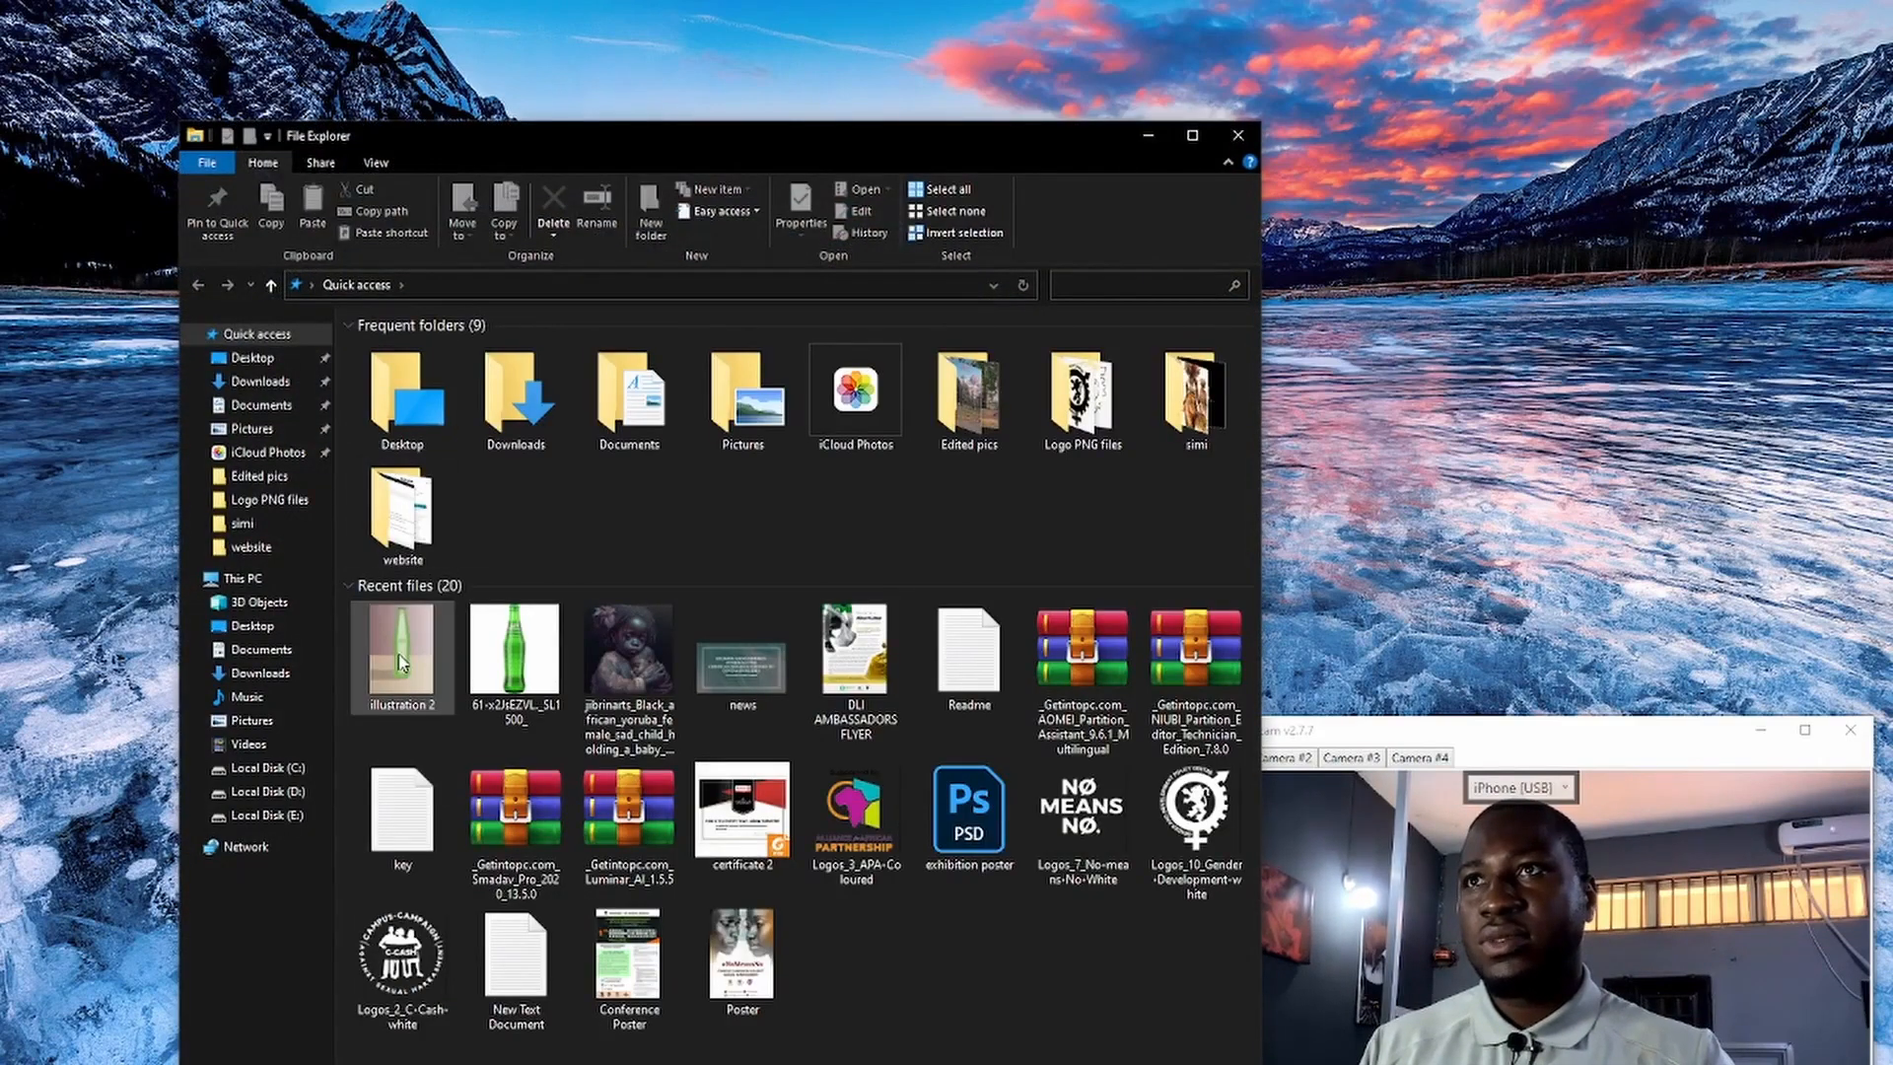